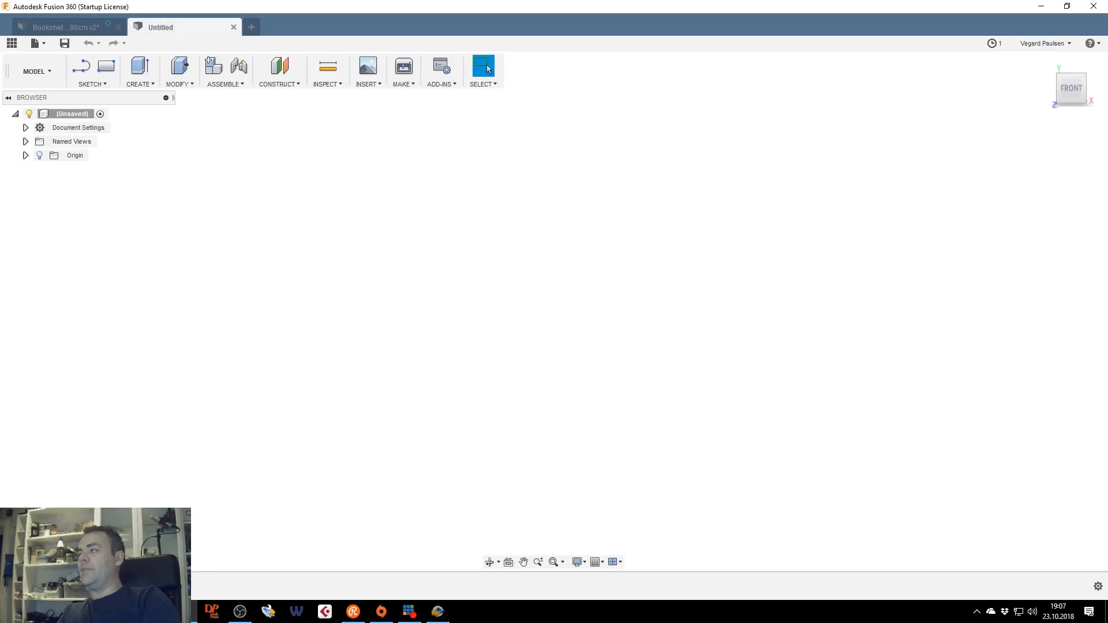
Switch to the web browser, open autodesk.com, and view its list of all products
text(ay)
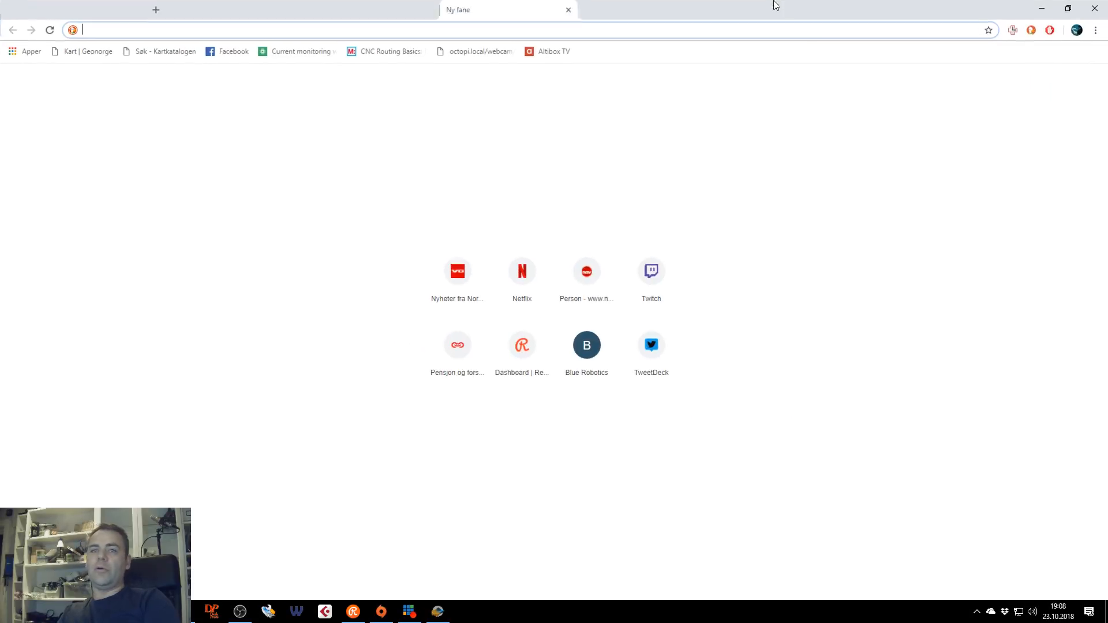
key(BackSpace)
text(utodeks)
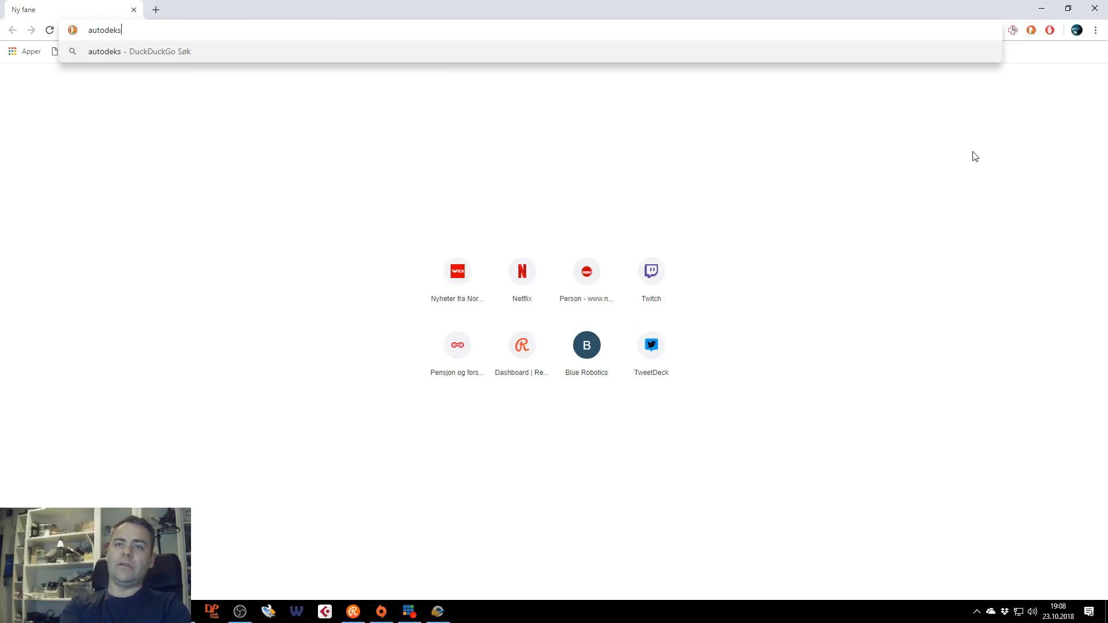
text(.)
key(BackSpace)
key(BackSpace)
key(BackSpace)
text(sk.com)
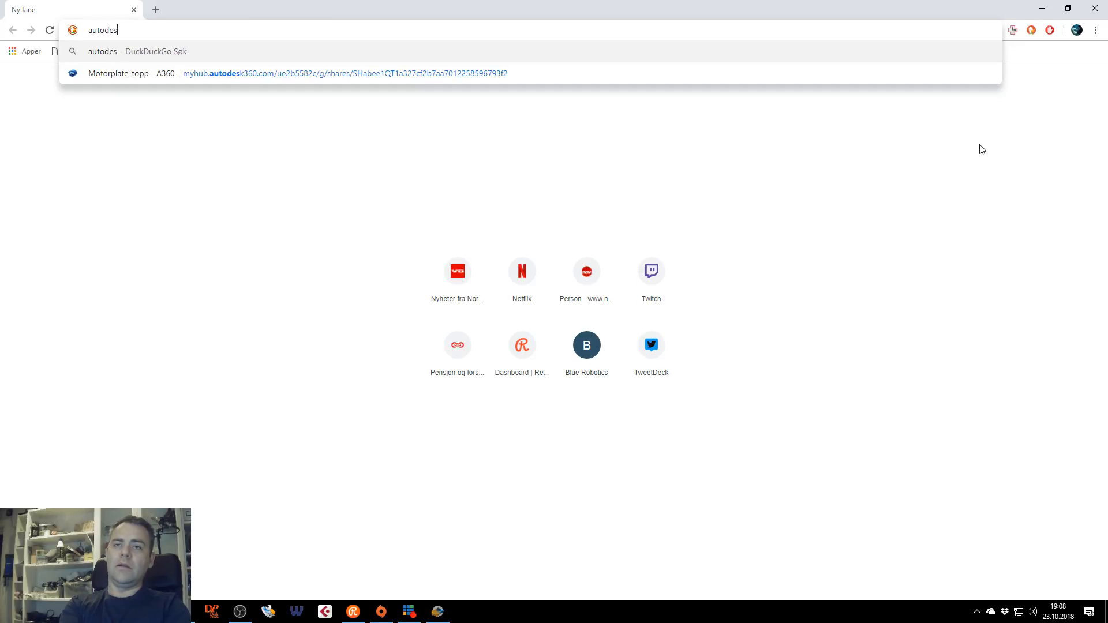
key(Return)
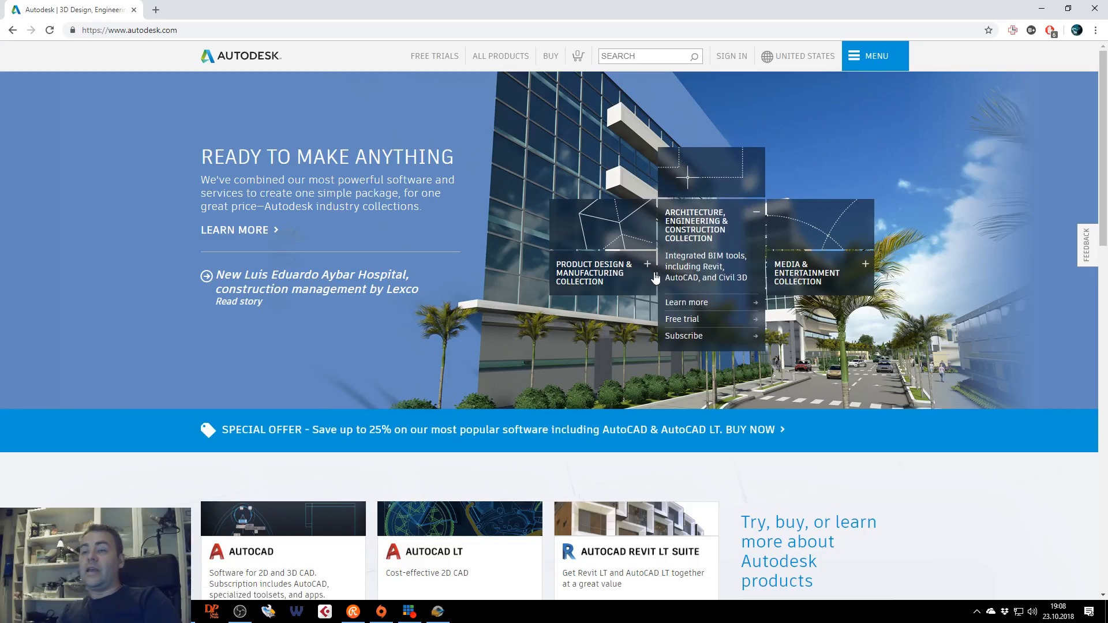
click(510, 56)
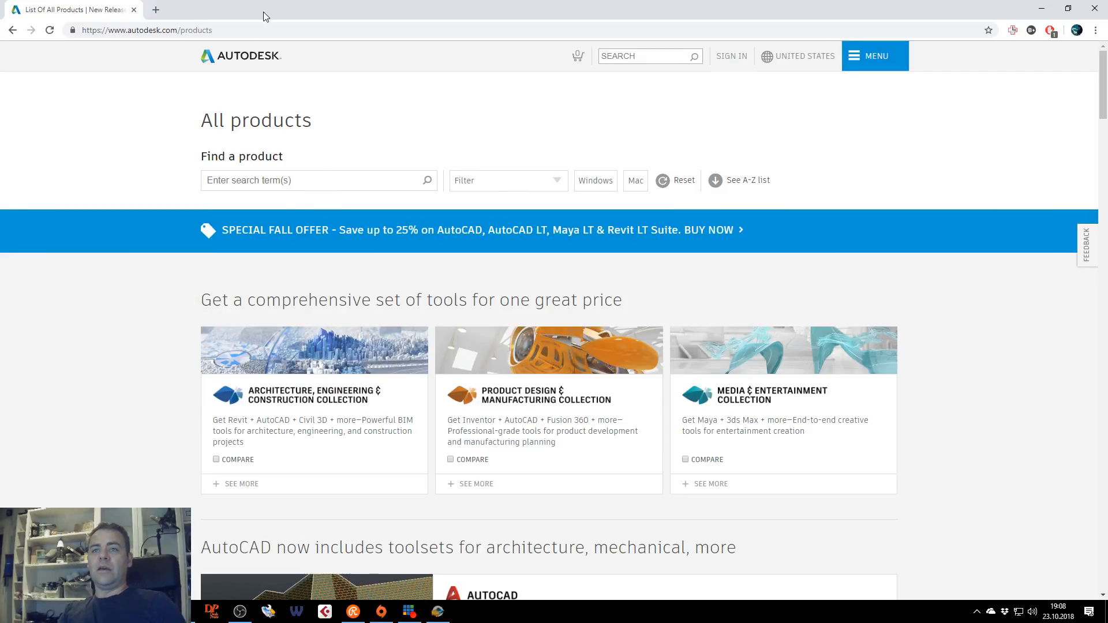
click(134, 9)
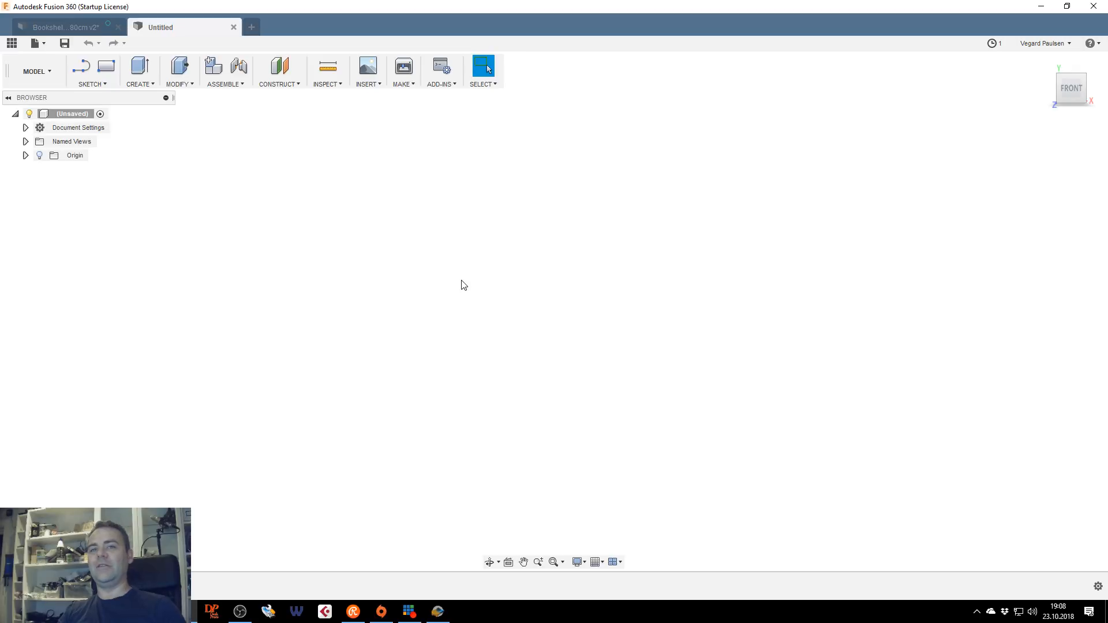
drag(1065, 91, 1065, 84)
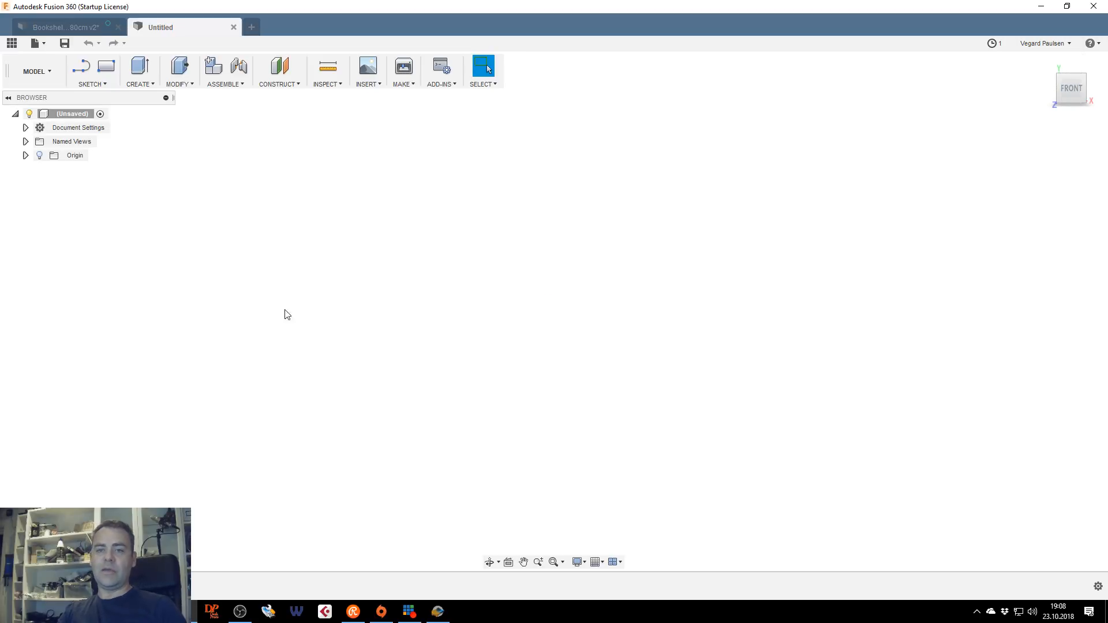
click(39, 76)
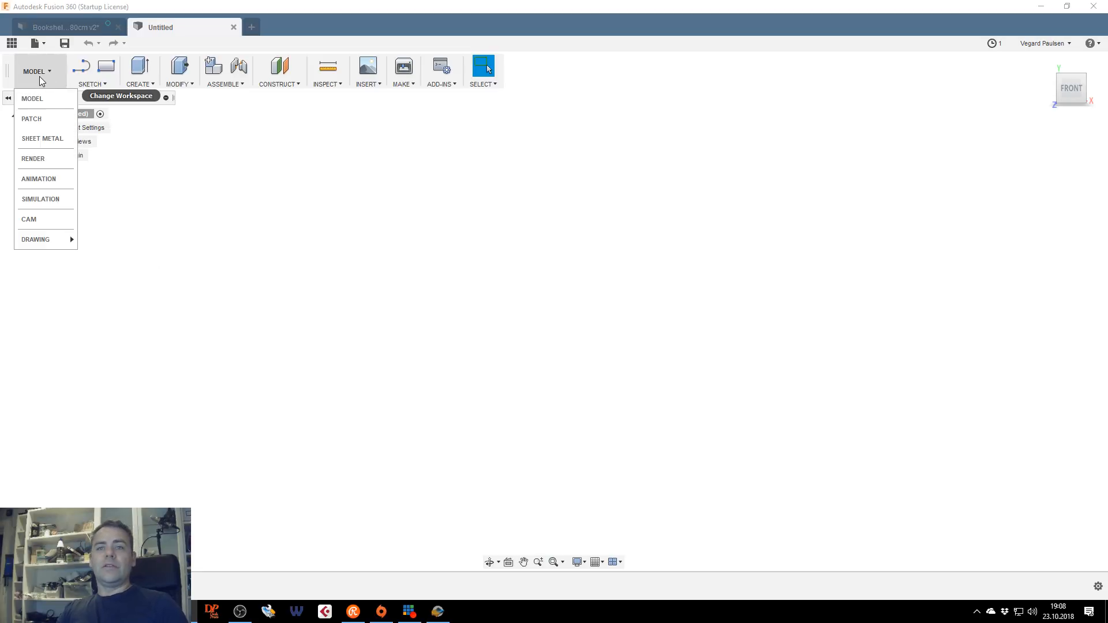
click(101, 84)
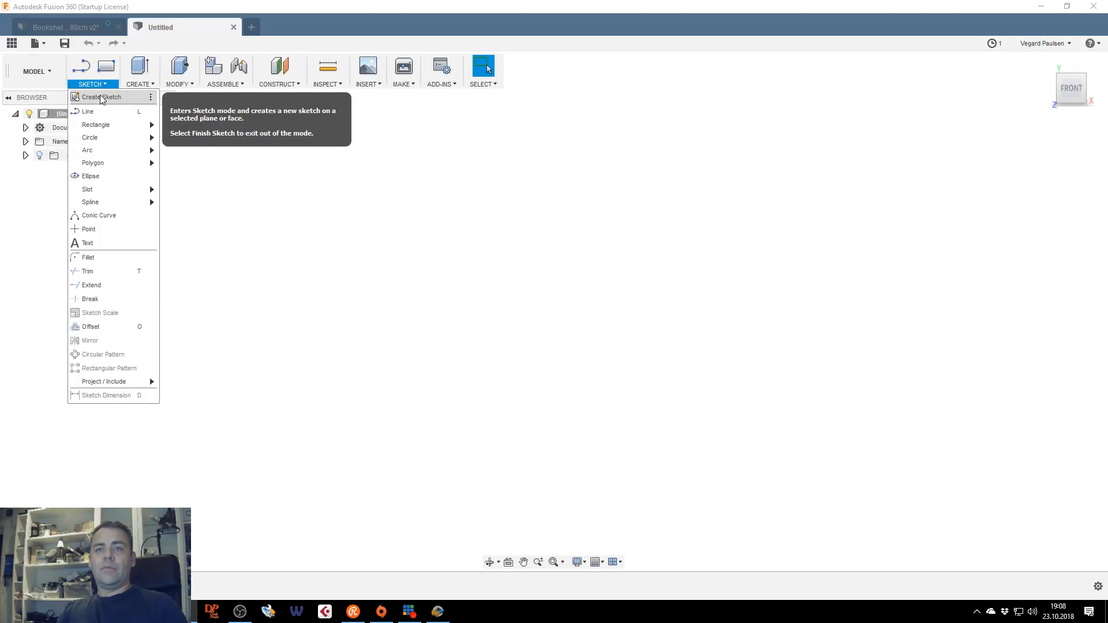
click(144, 84)
click(151, 87)
click(149, 86)
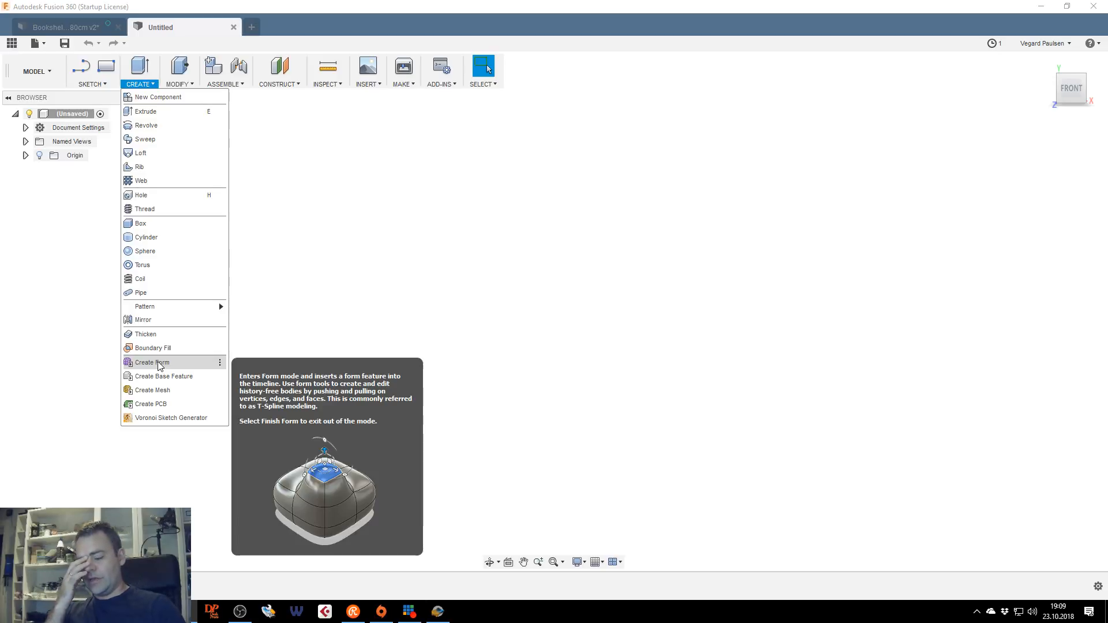
click(38, 73)
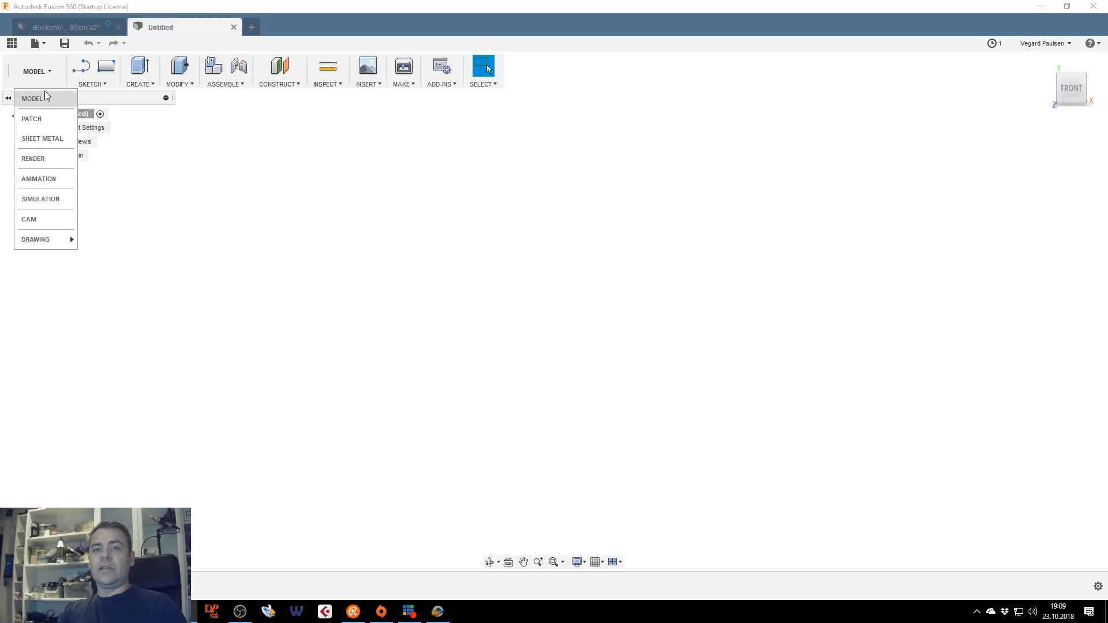
Start a new sketch on the front plane and place a 2-point rectangle's first corner at the origin
click(91, 84)
click(91, 85)
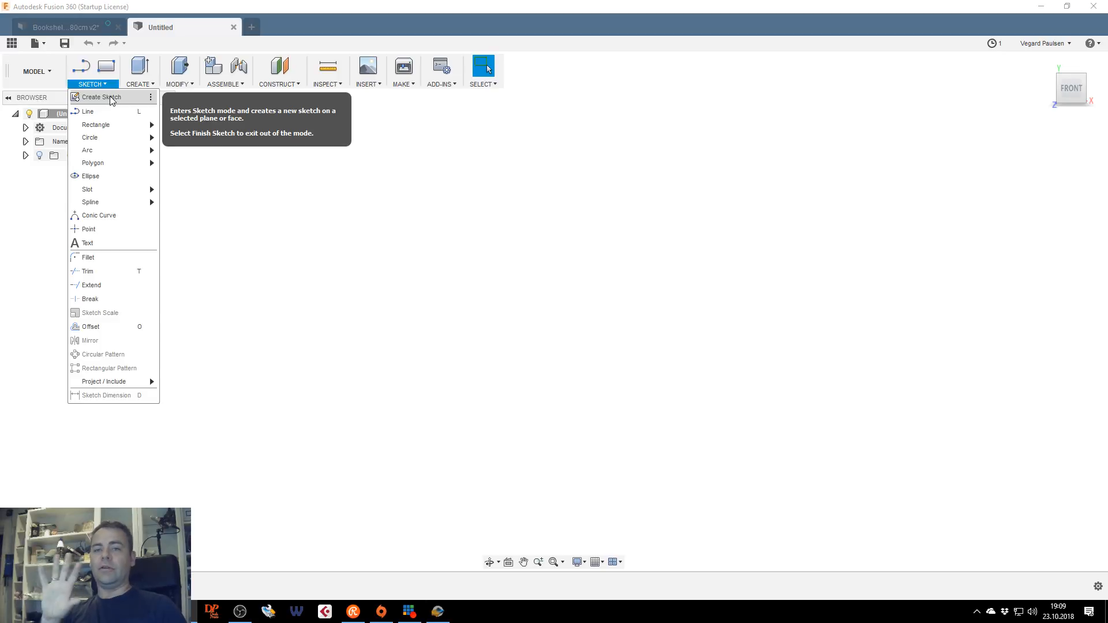
click(106, 94)
click(586, 291)
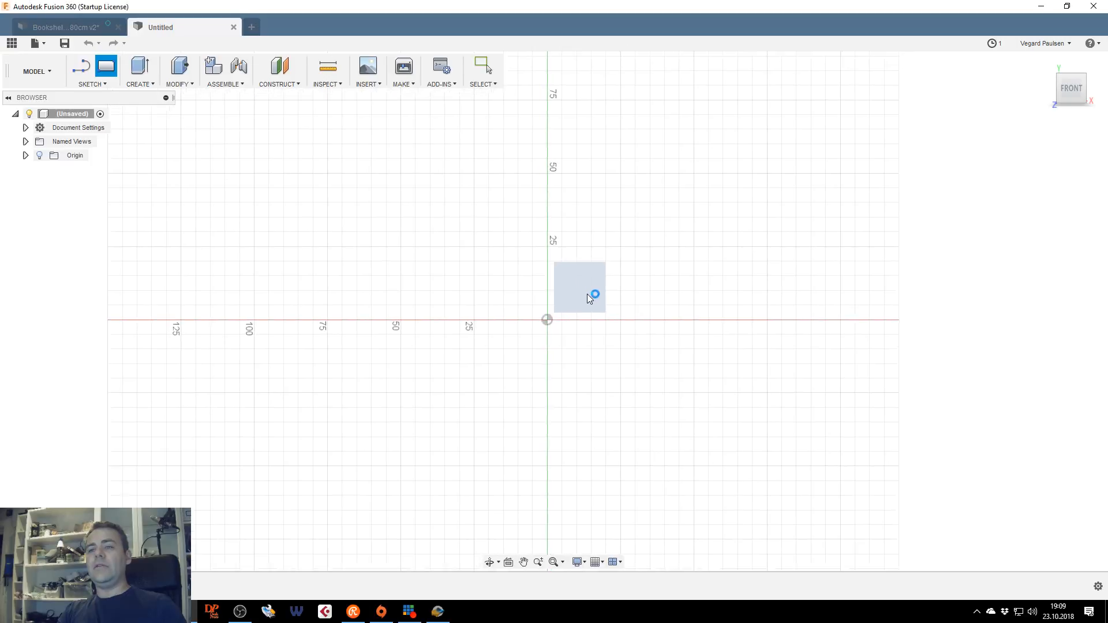
click(526, 346)
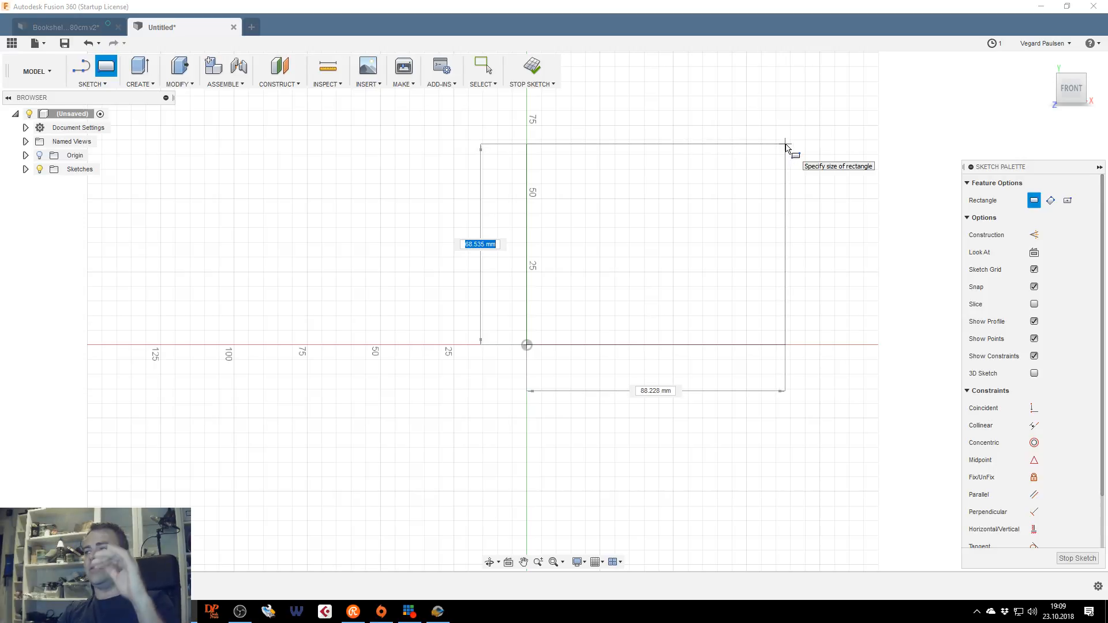
text(75)
key(Tab)
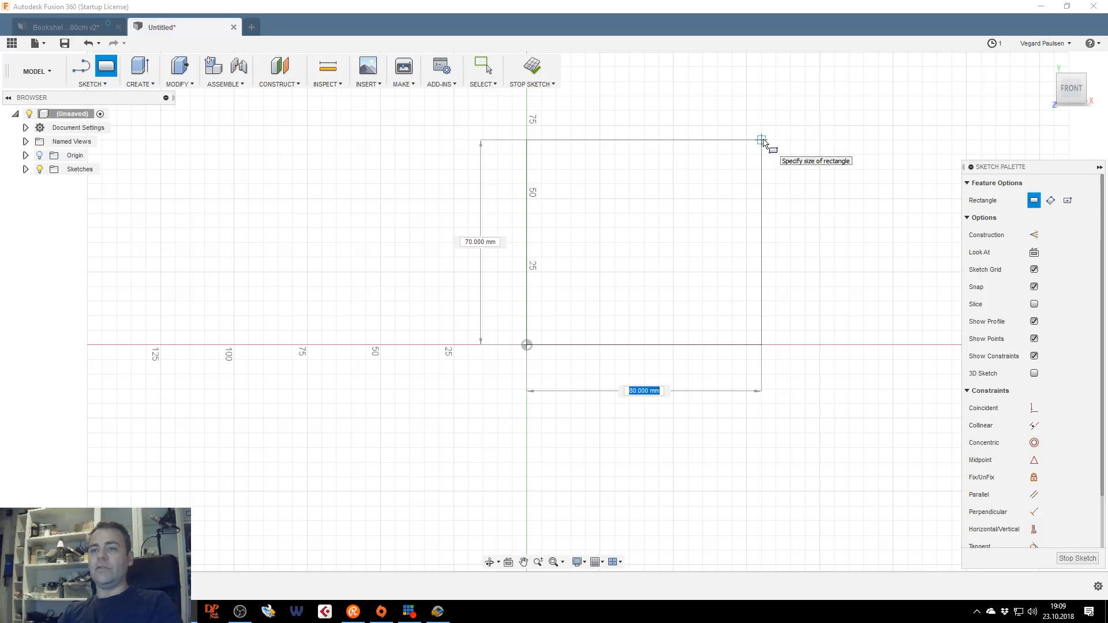
key(Tab)
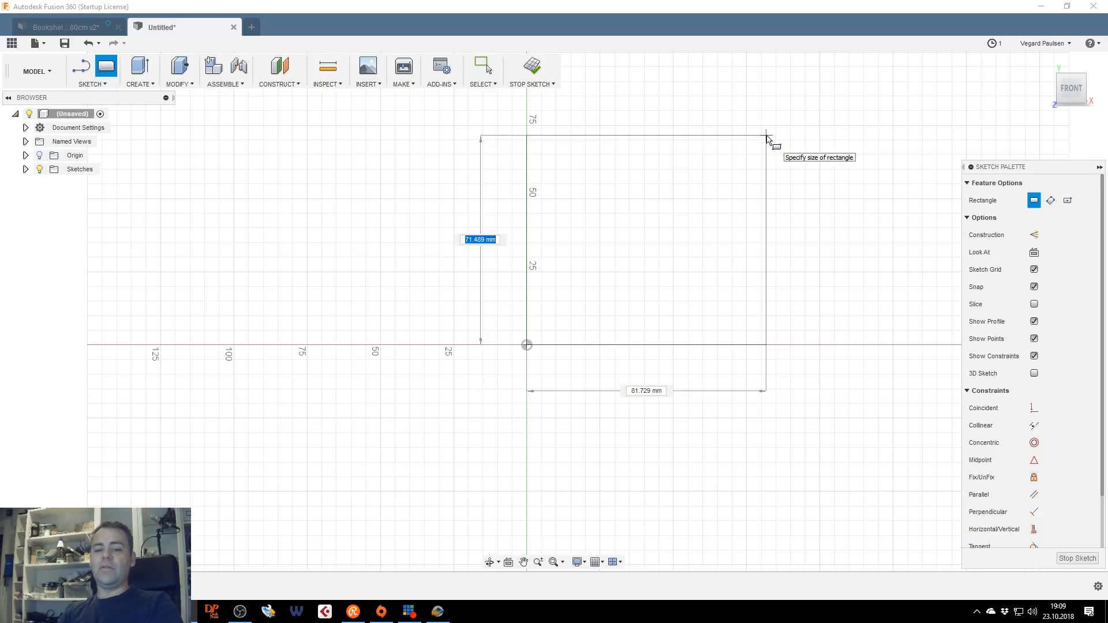
text(0)
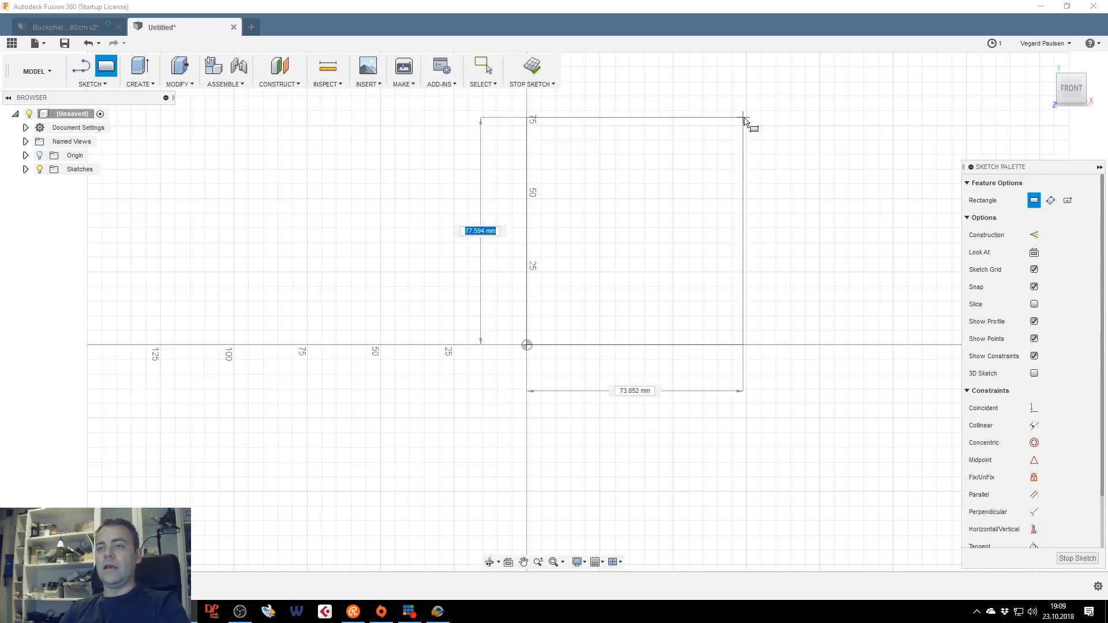
middle_drag(746, 119, 660, 213)
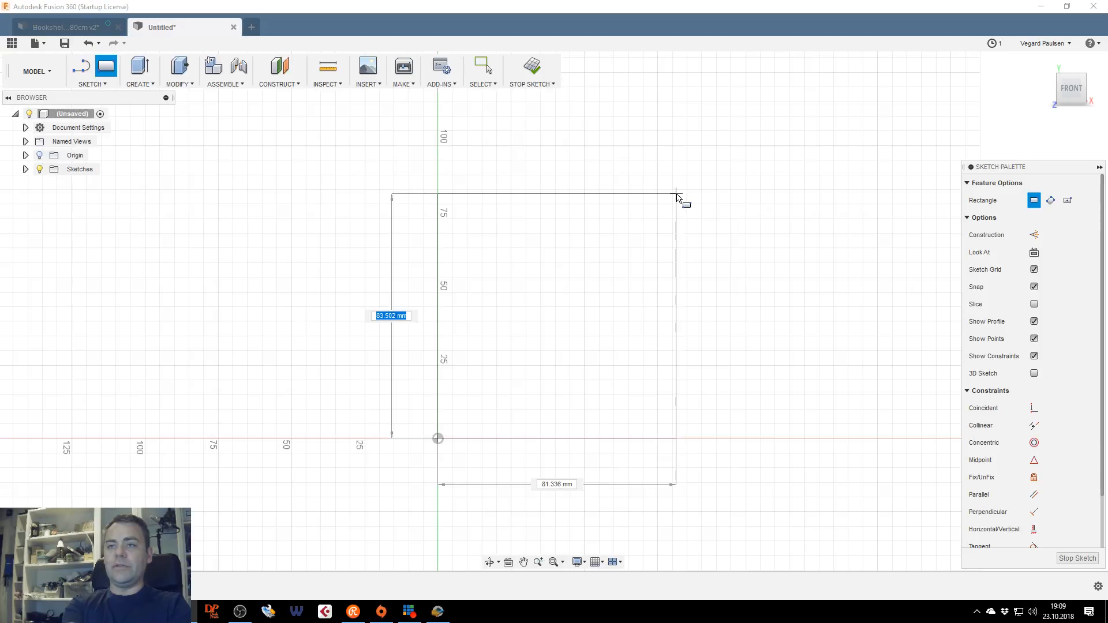
text(c)
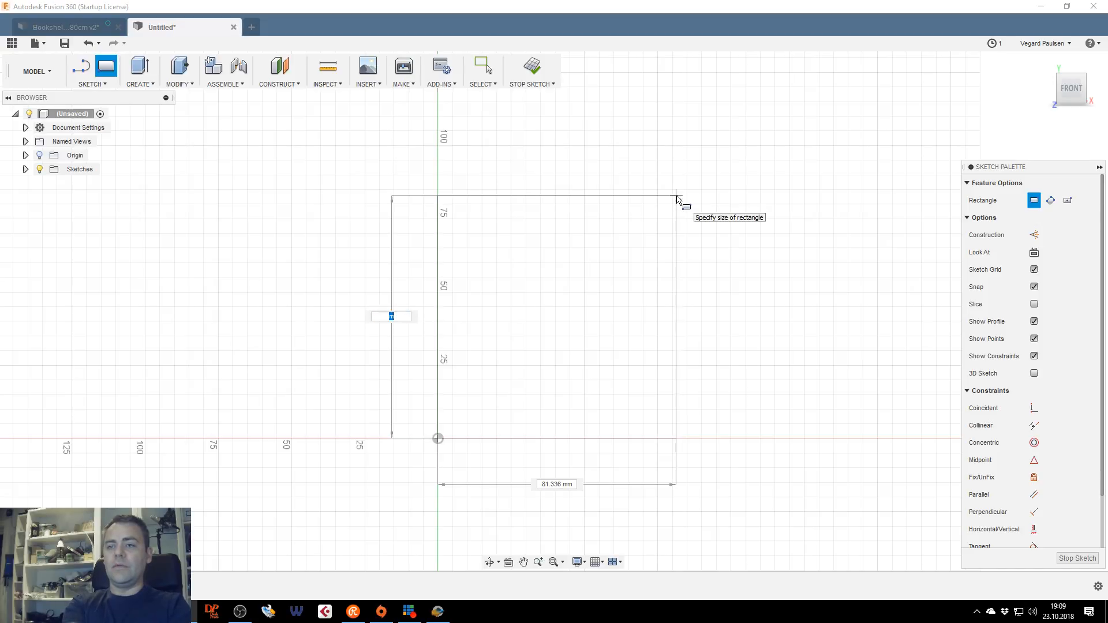
key(Tab)
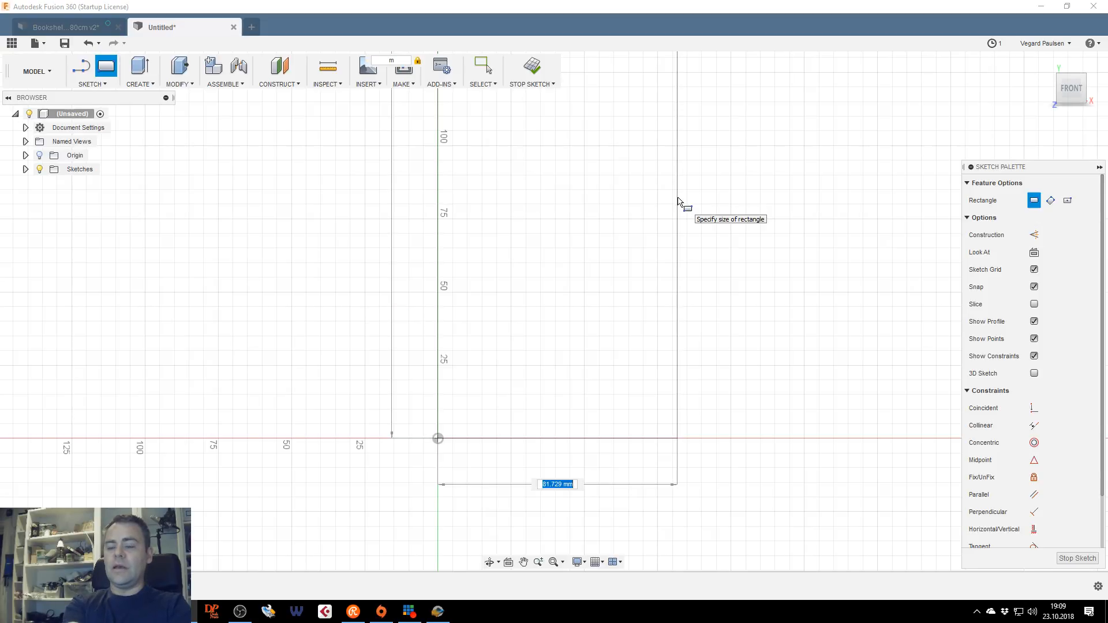
text(1)
key(BackSpace)
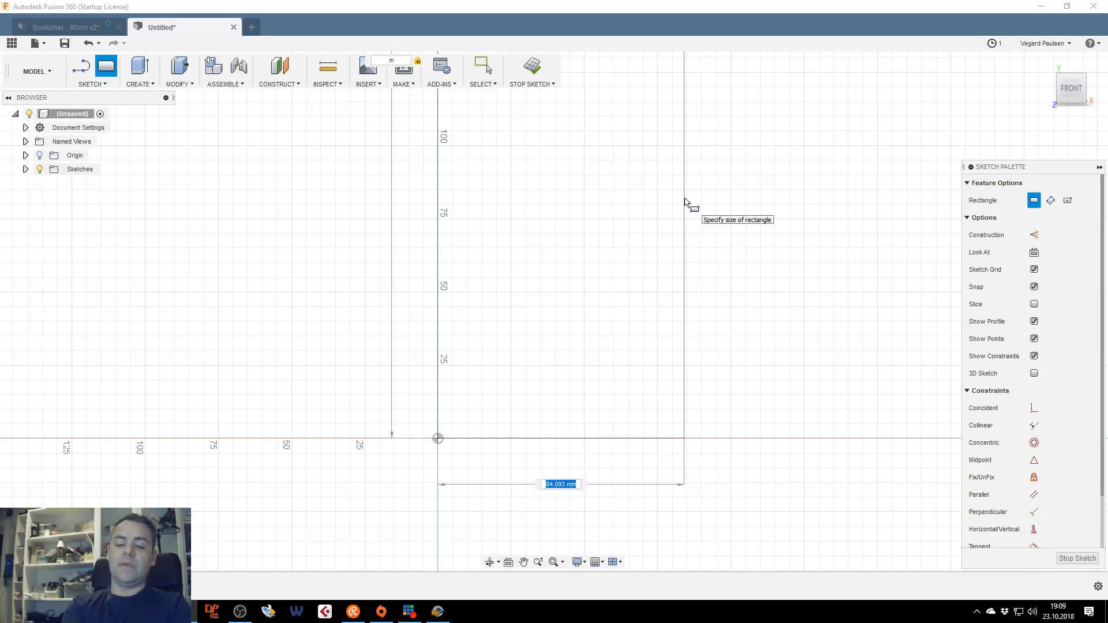
text(8)
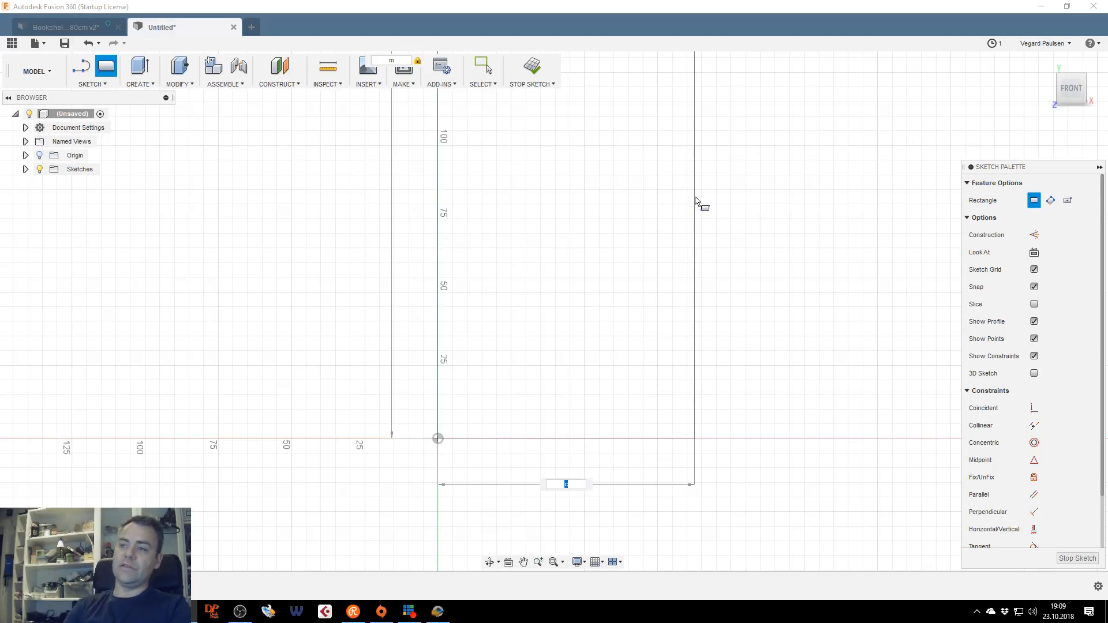
Set the rectangle's height and width to 80 cm each and complete it
scroll(616, 346, down, 5)
scroll(612, 340, down, 3)
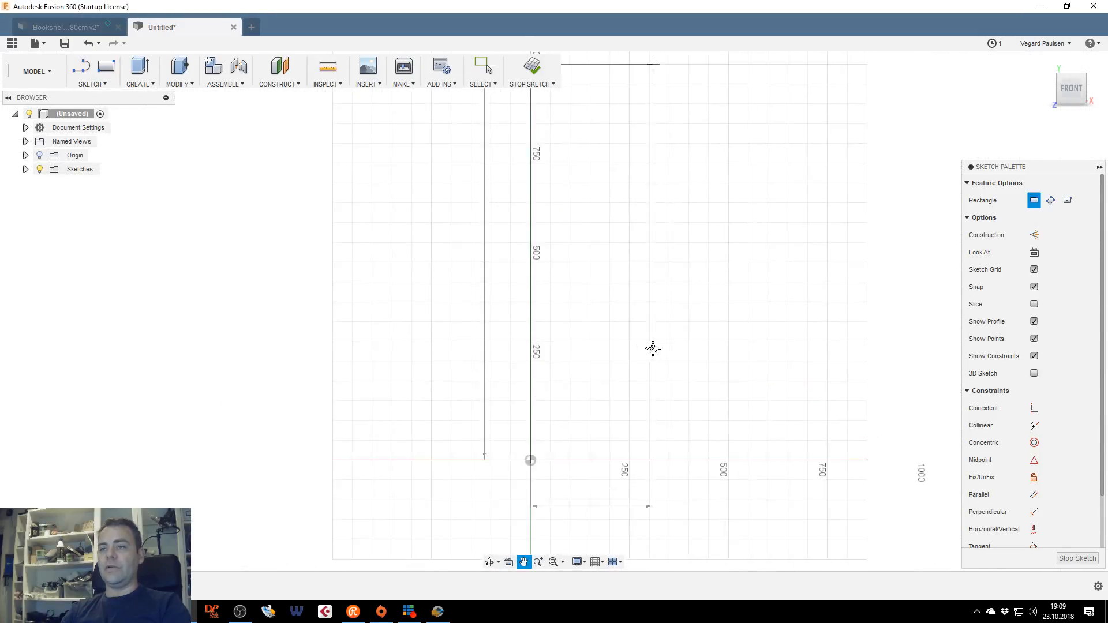
key(Tab)
text(80cm)
key(Tab)
text(80cm)
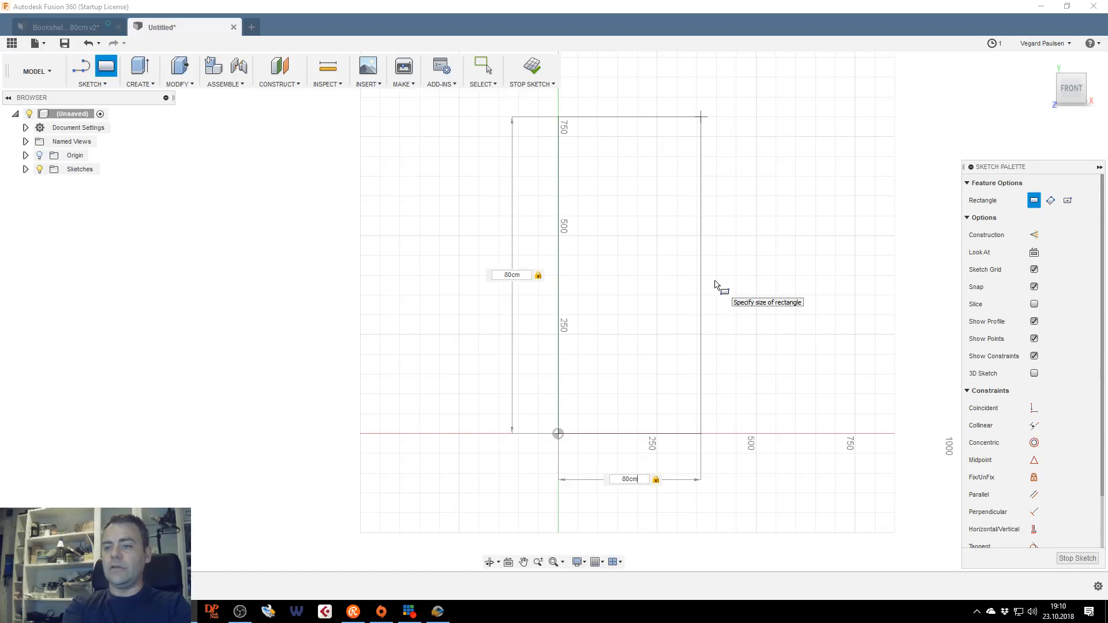
key(Return)
key(Escape)
middle_drag(749, 300, 510, 330)
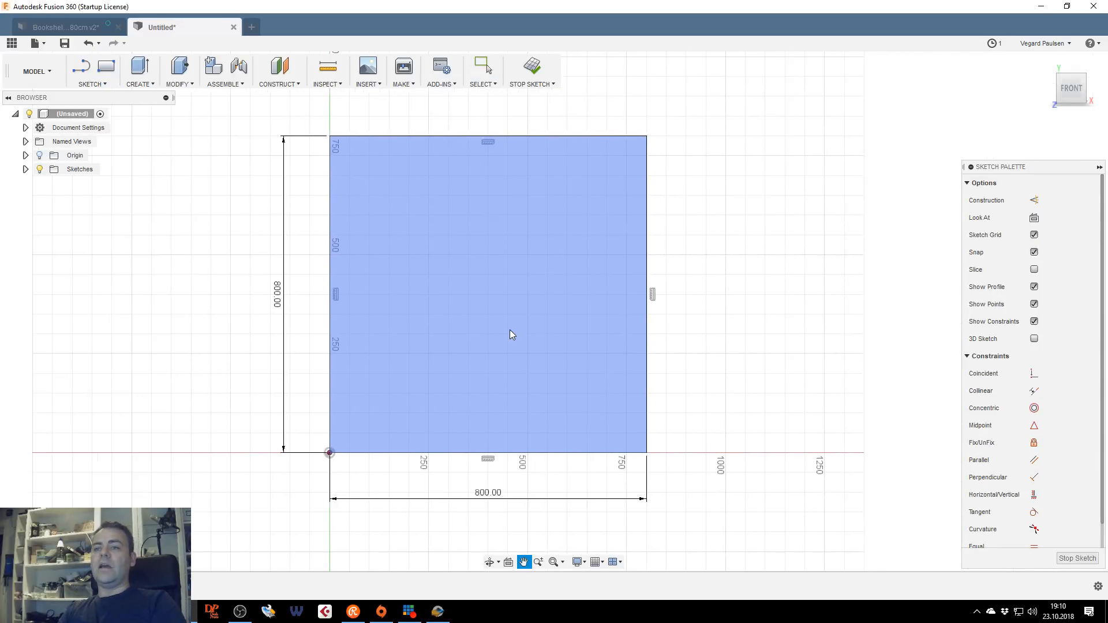
scroll(510, 327, down, 2)
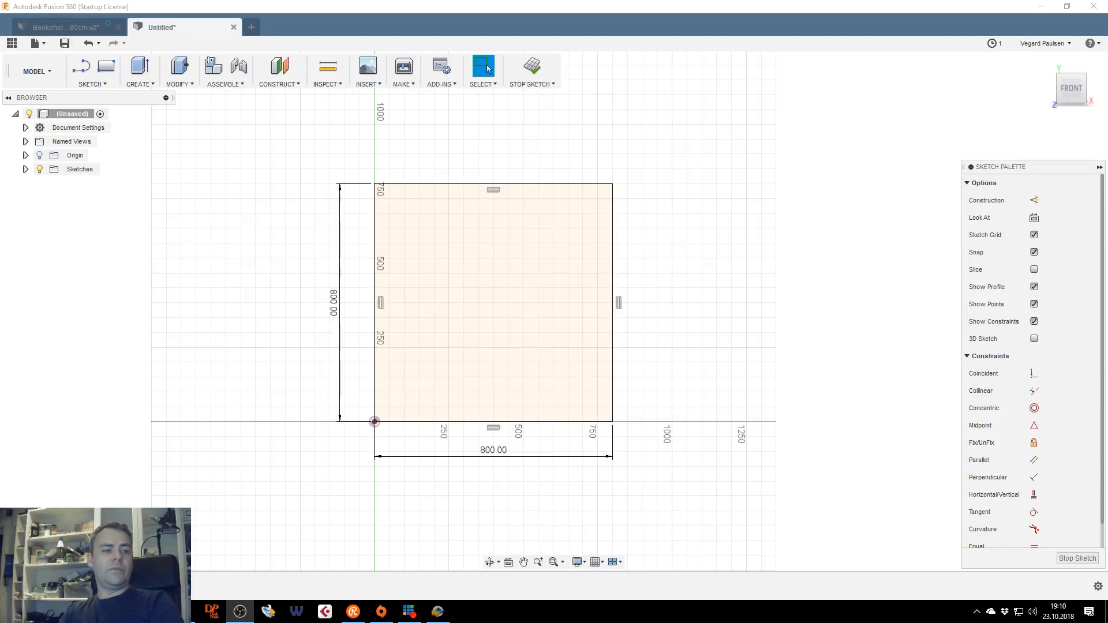
click(168, 283)
scroll(275, 303, down, 1)
scroll(275, 302, up, 6)
scroll(417, 309, down, 1)
middle_drag(417, 309, 326, 289)
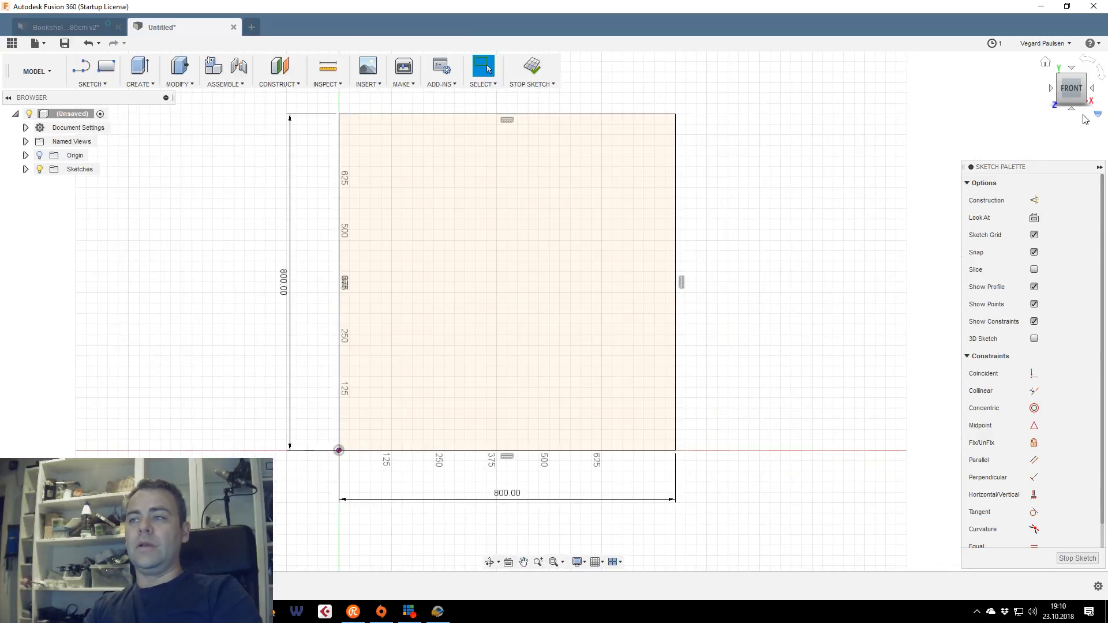
mouse_move(1071, 86)
mouse_down()
mouse_move(1058, 82)
mouse_move(1075, 86)
mouse_up()
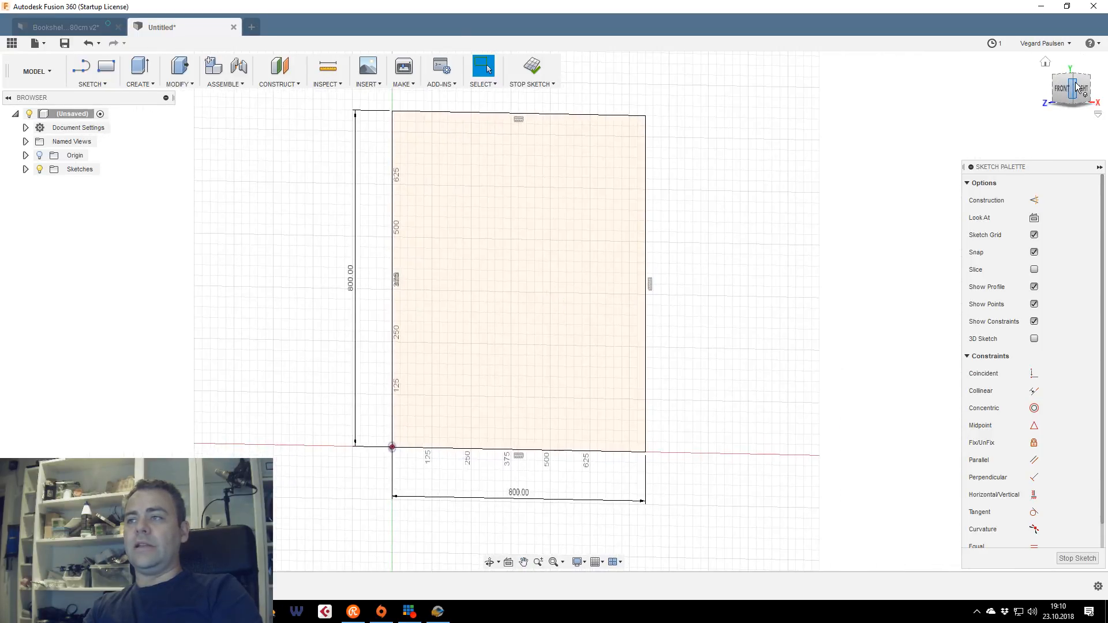
click(1064, 88)
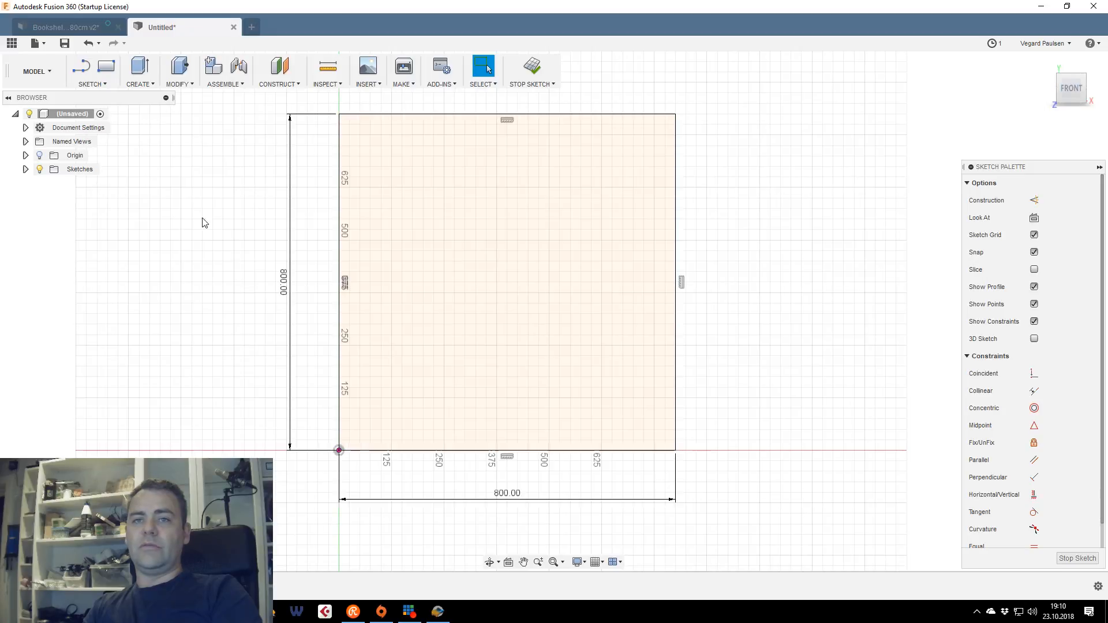
Leave the sketch and enter form sculpting with Create Form, leaving the square profile unselected
click(142, 84)
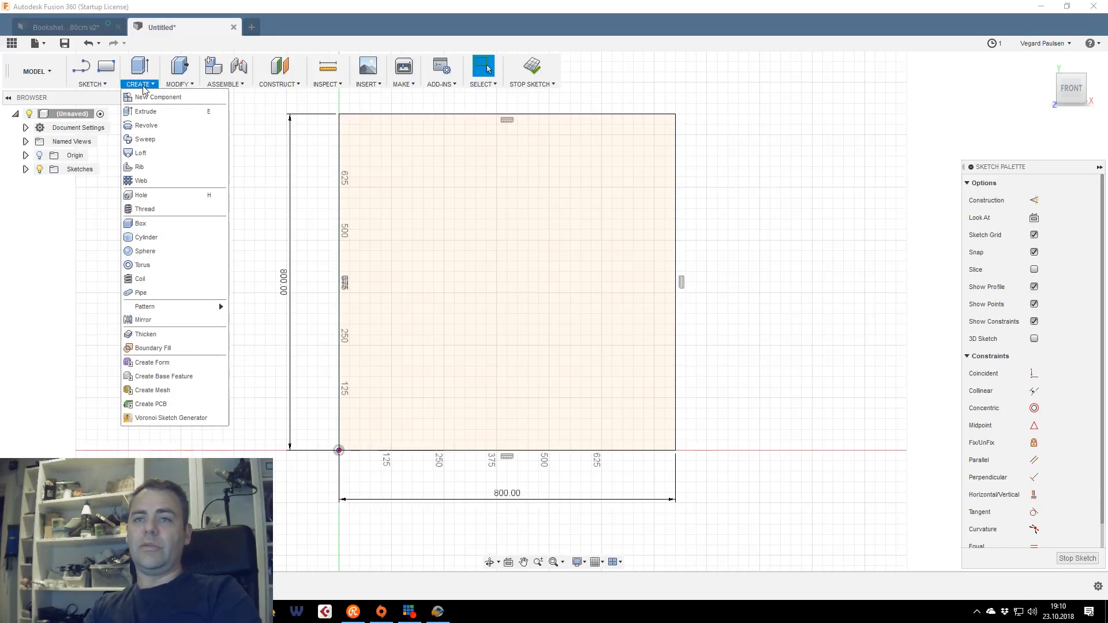
click(144, 87)
click(145, 88)
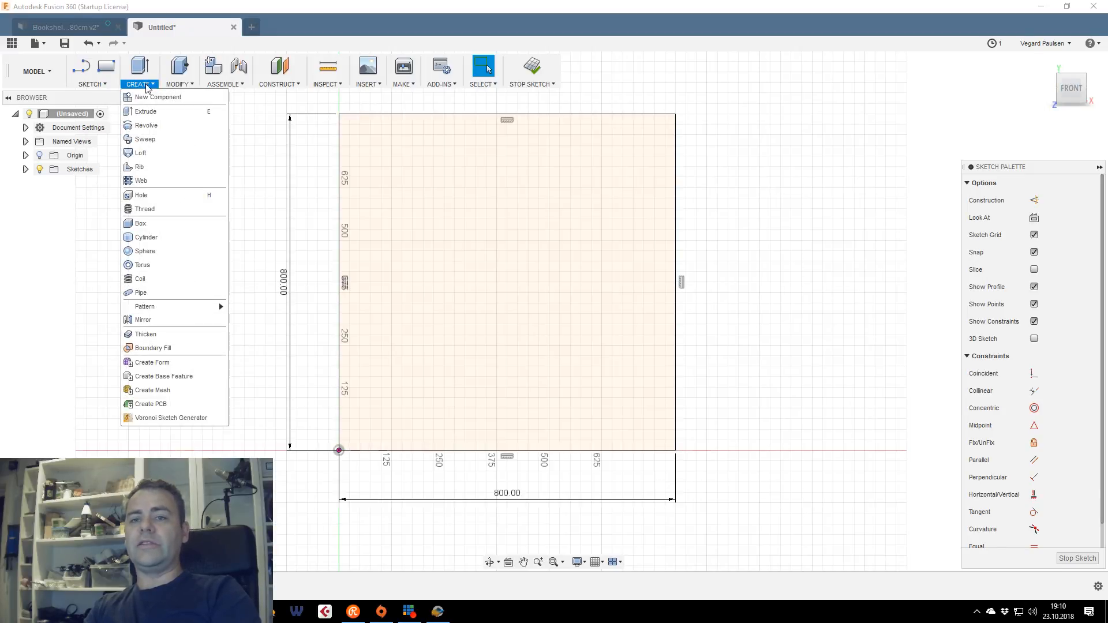
click(166, 364)
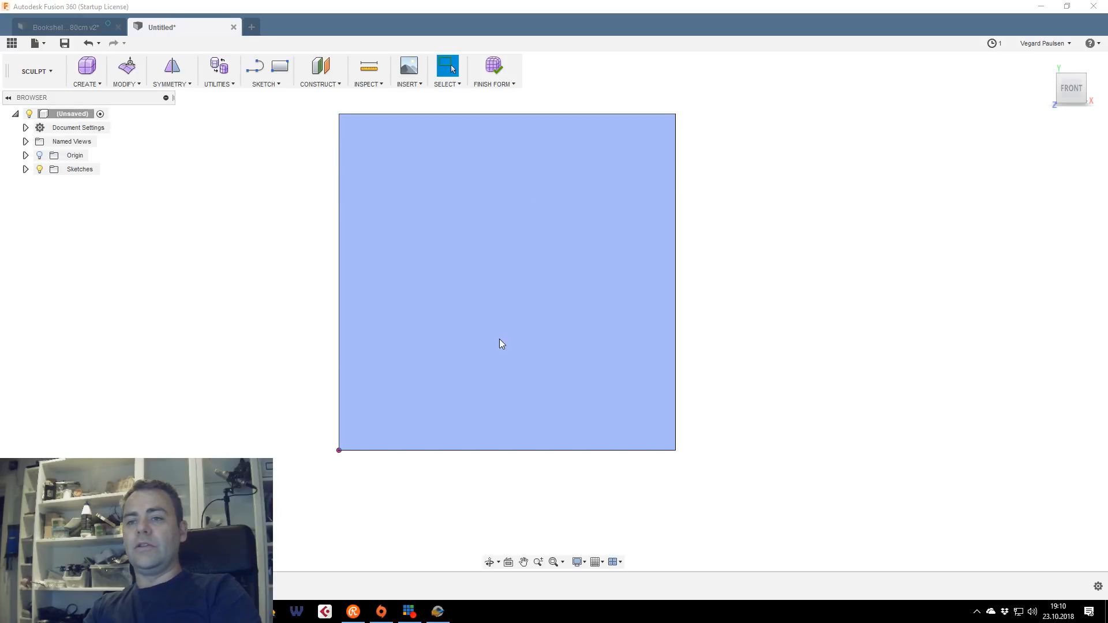
click(466, 339)
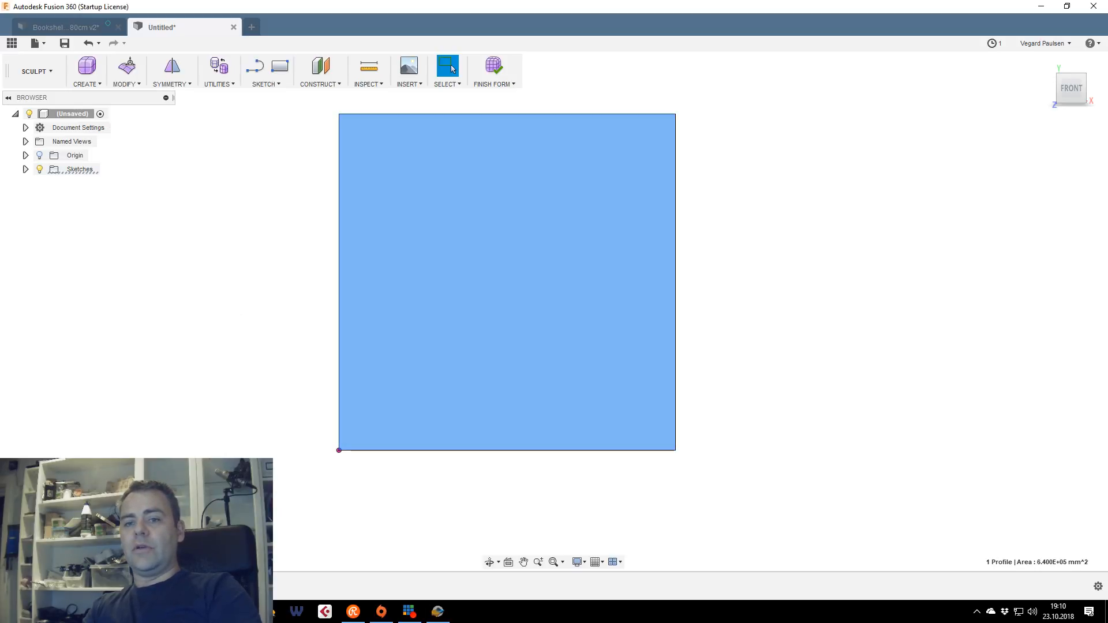
key(Escape)
Create a 2-point form plane on the front plane, spanning the square from its far corner to the origin
drag(1077, 95, 1055, 103)
click(94, 85)
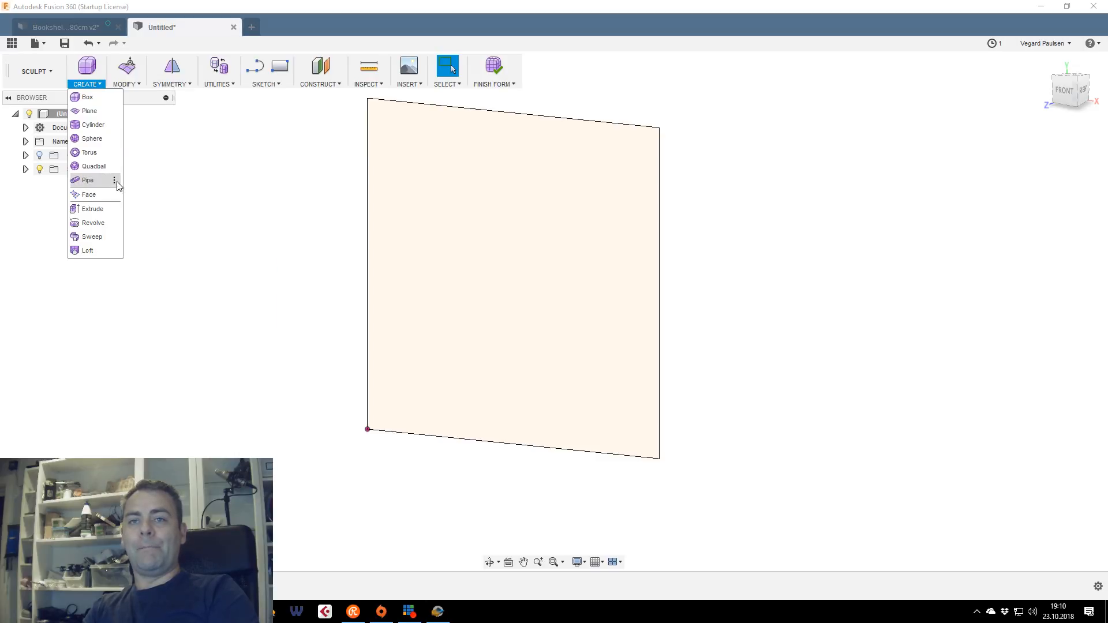
click(88, 111)
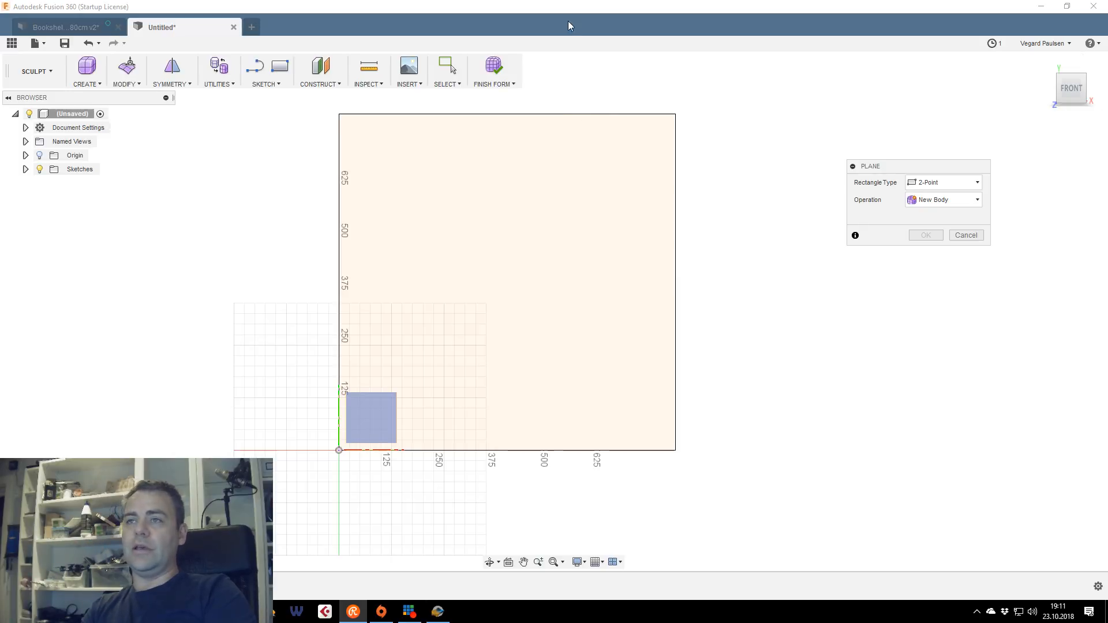
drag(883, 184, 790, 176)
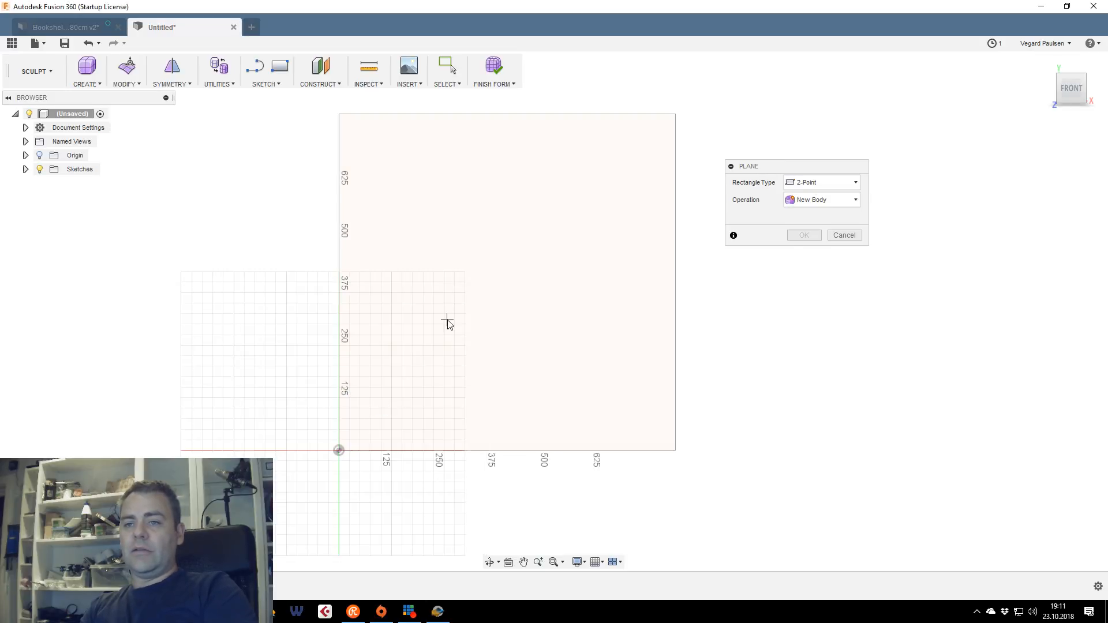
click(675, 116)
click(339, 450)
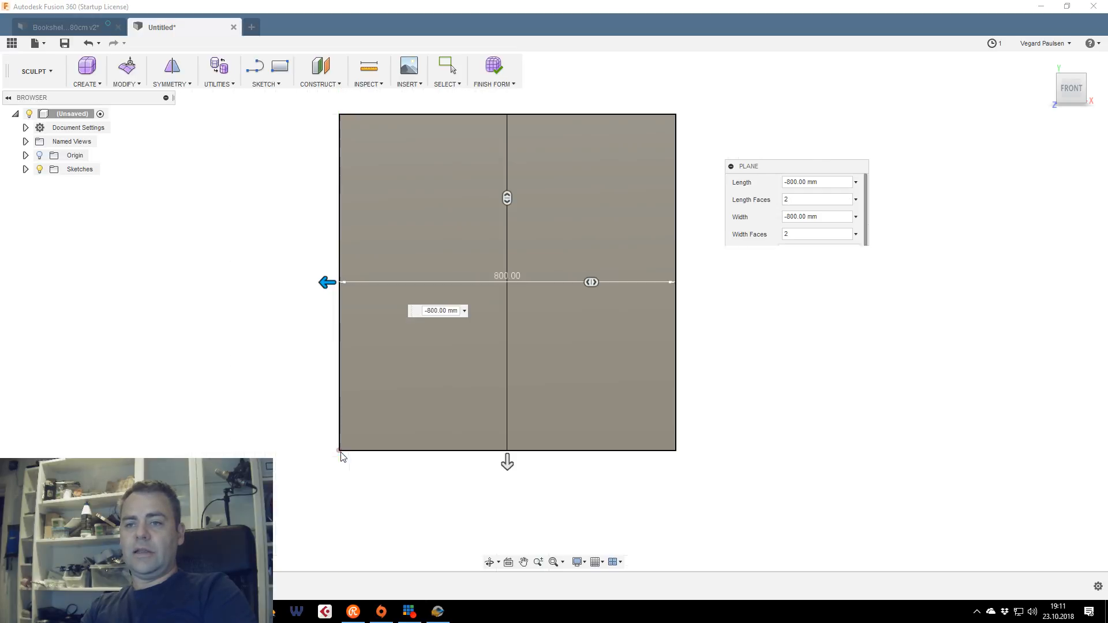
Keep the form plane at 2 length faces and 2 width faces and complete it
shift+middle_drag(1031, 109, 994, 103)
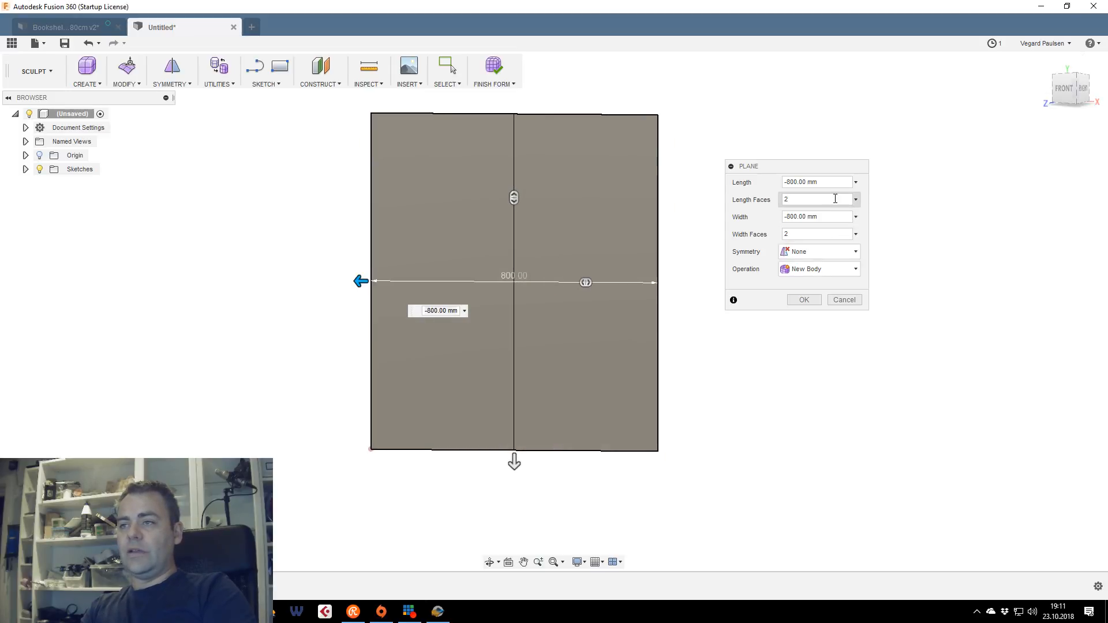
click(856, 200)
click(811, 198)
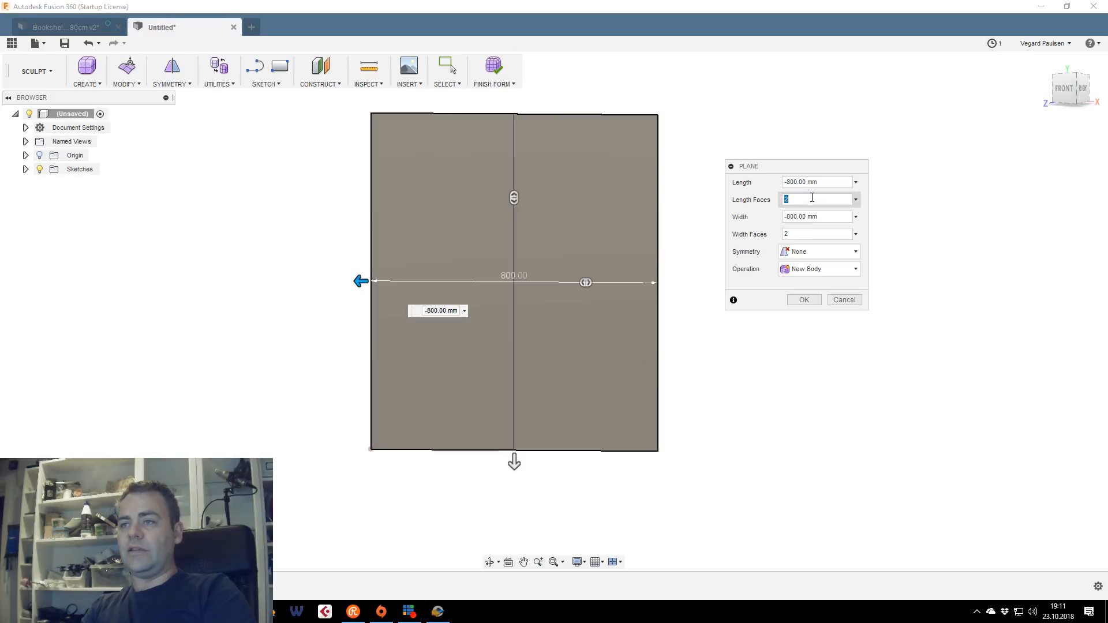
text(3)
key(BackSpace)
text(2)
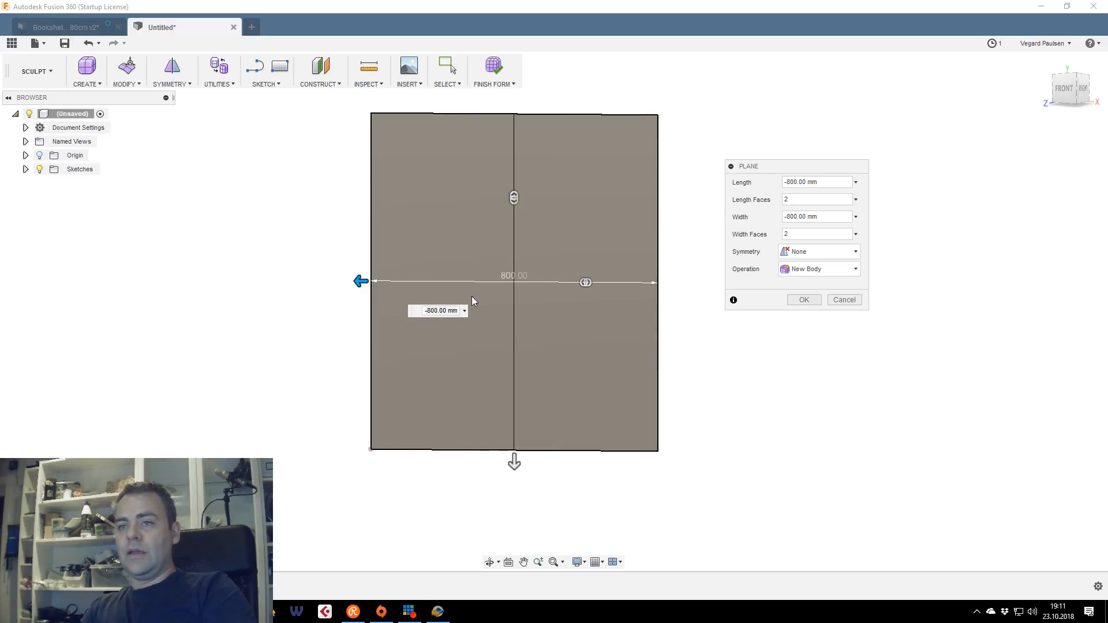
drag(1056, 97, 1041, 99)
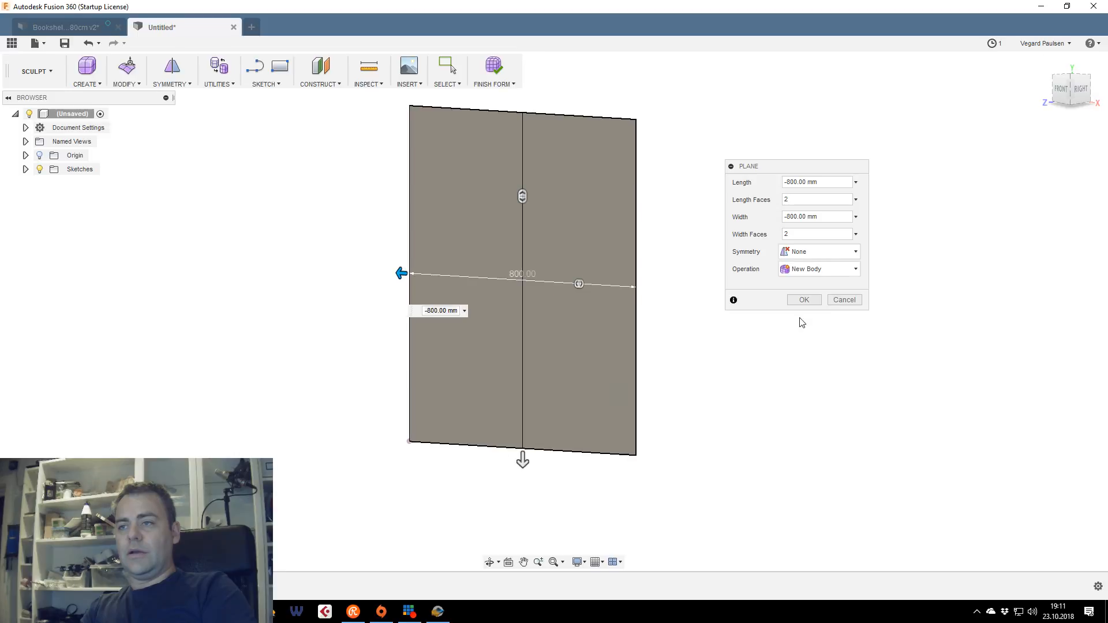
click(803, 299)
click(468, 227)
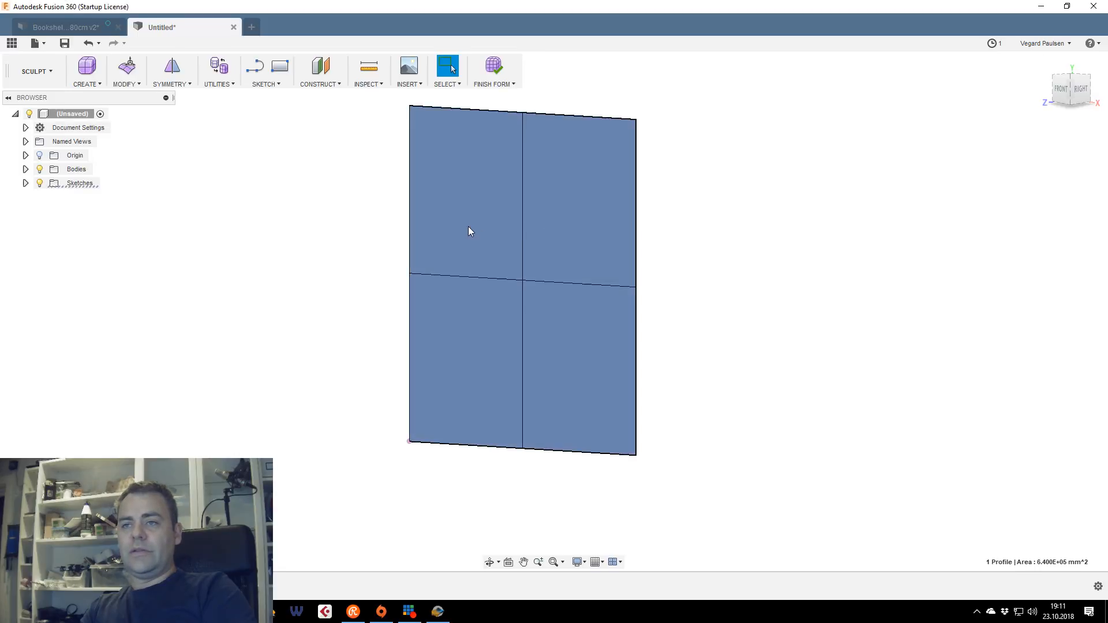
click(92, 84)
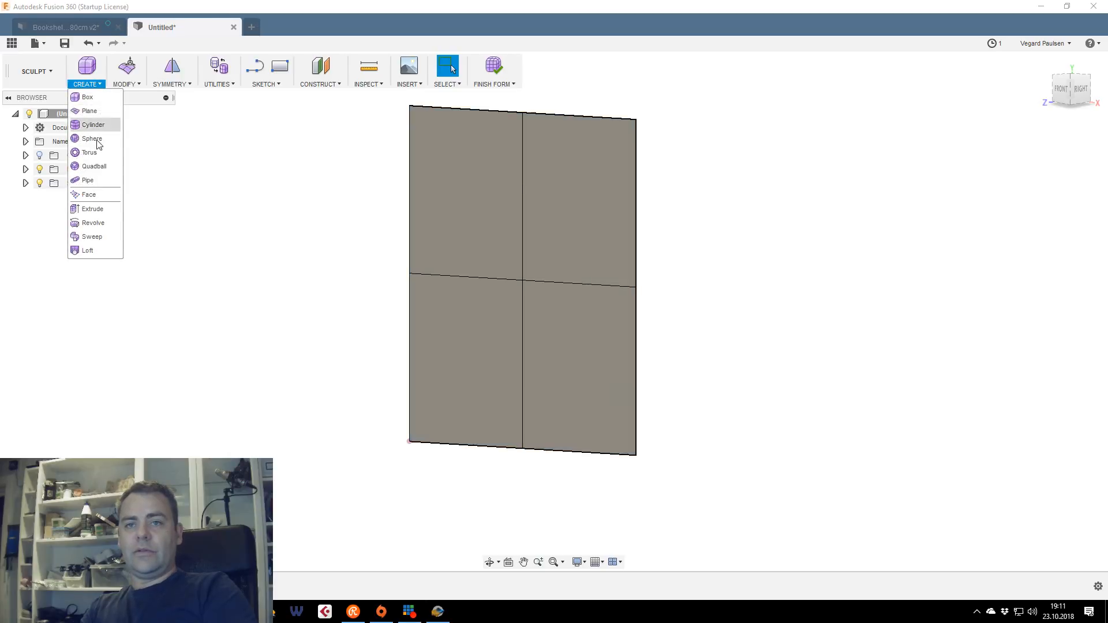
click(85, 209)
click(542, 280)
drag(513, 281, 404, 286)
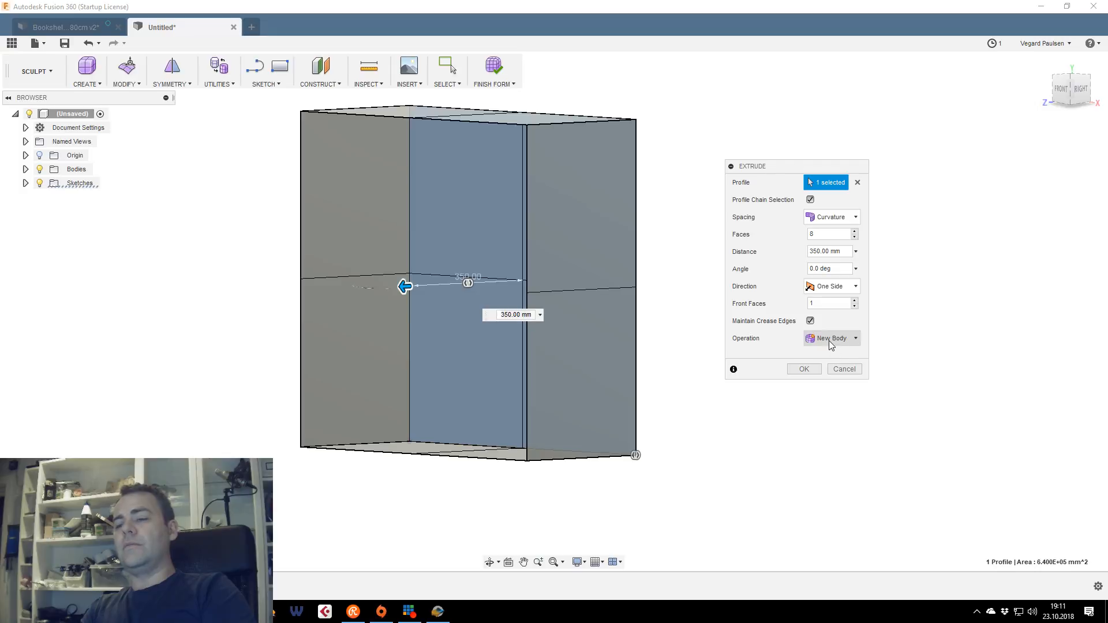
click(844, 369)
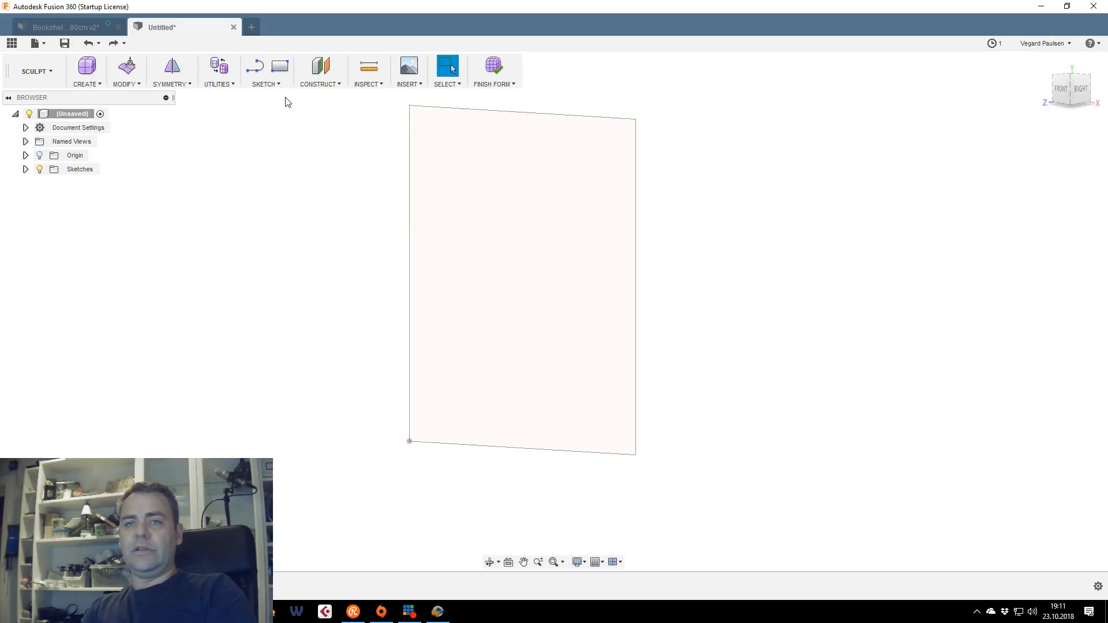
Try a 2-point form box on the front plane, spanning the square from its far corner to the origin
click(84, 84)
click(87, 97)
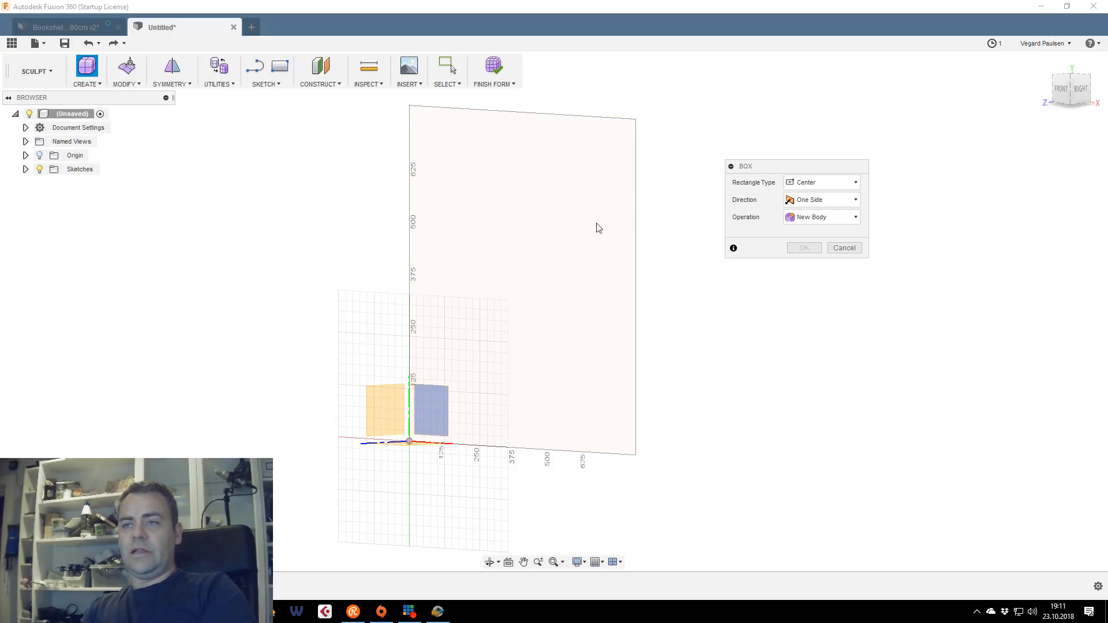
click(847, 182)
click(808, 211)
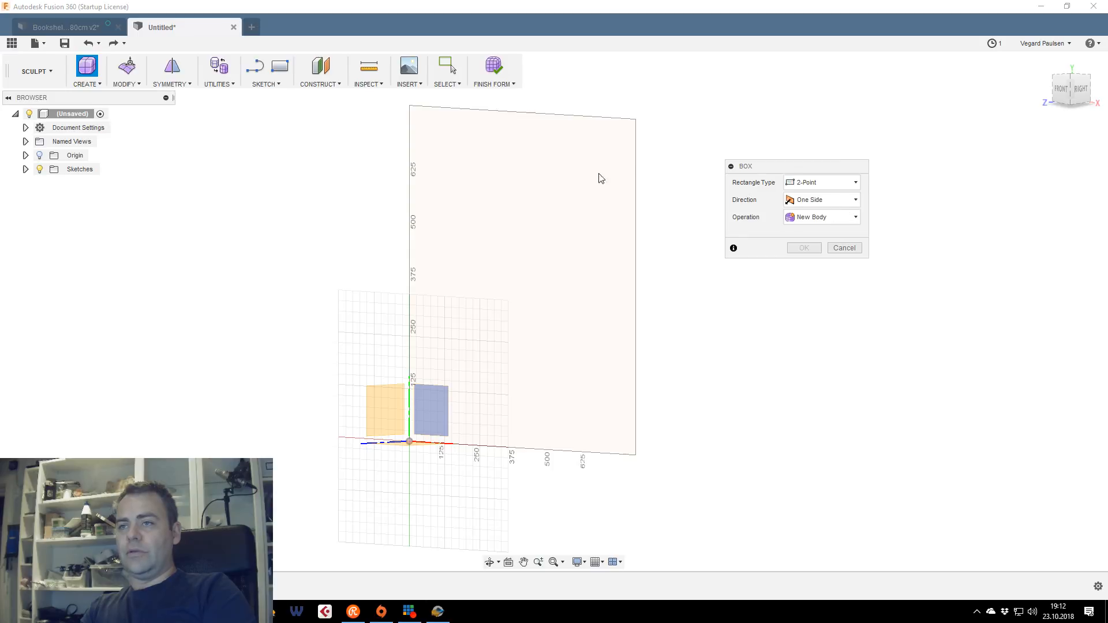
click(432, 407)
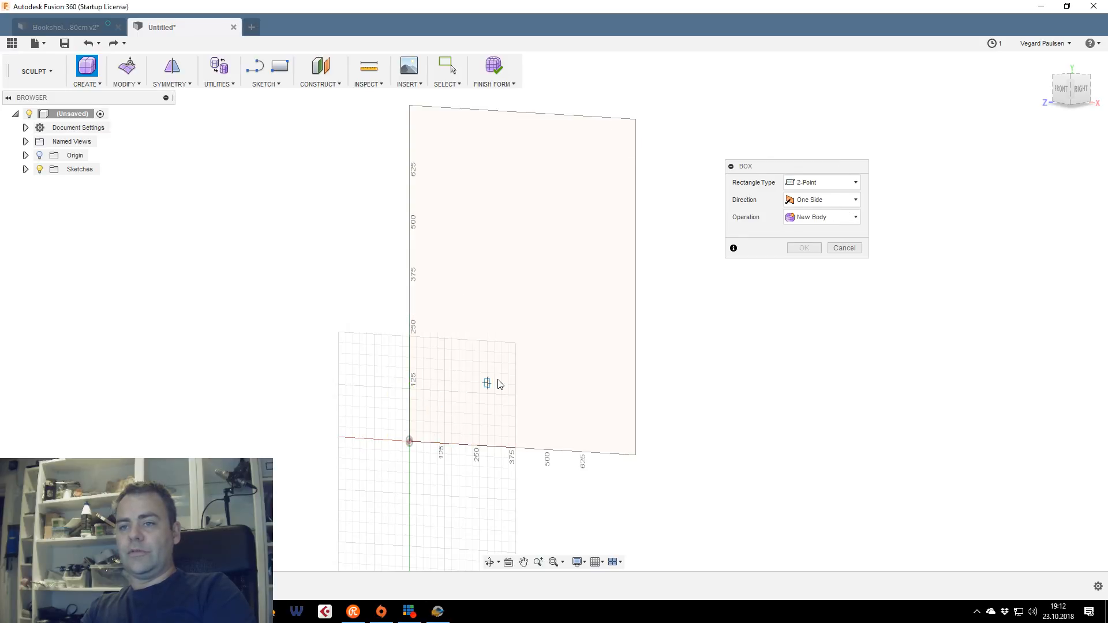
click(635, 119)
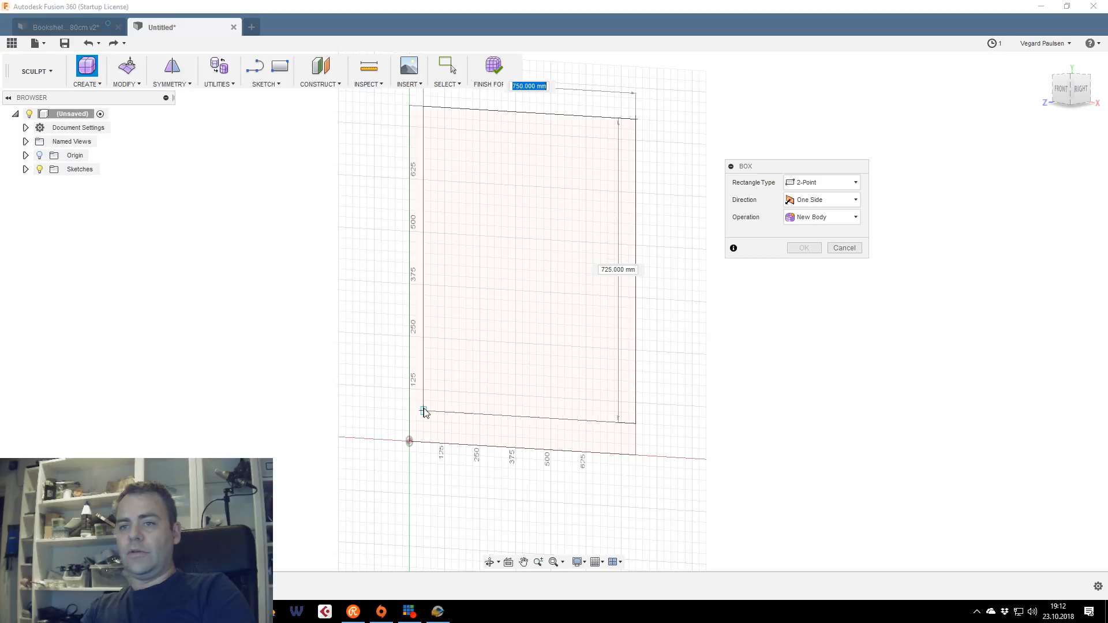
click(411, 442)
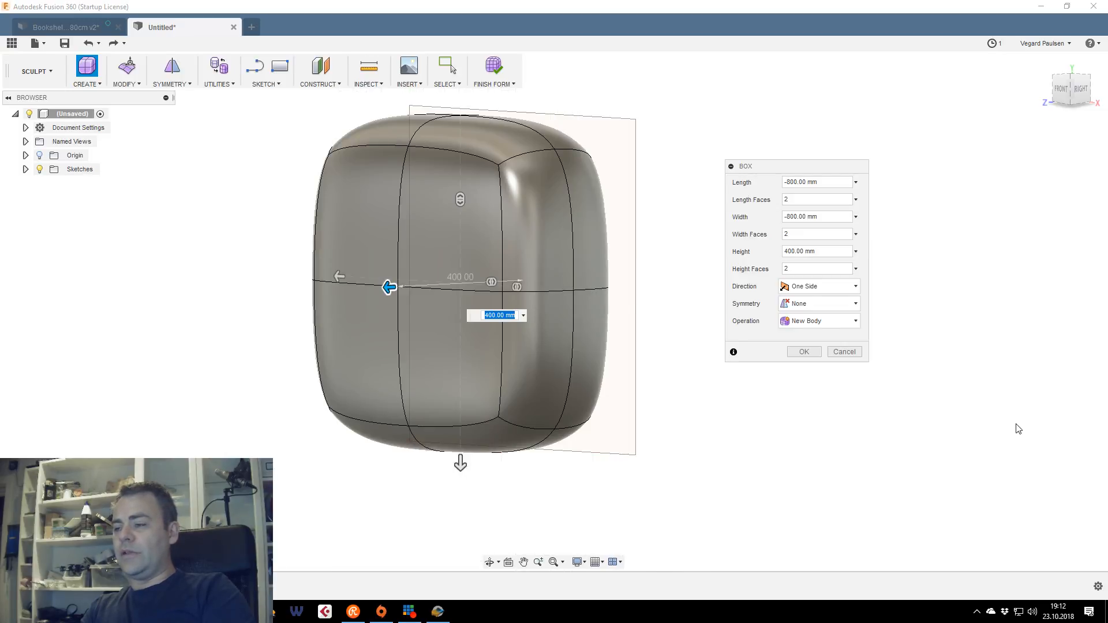
click(1061, 88)
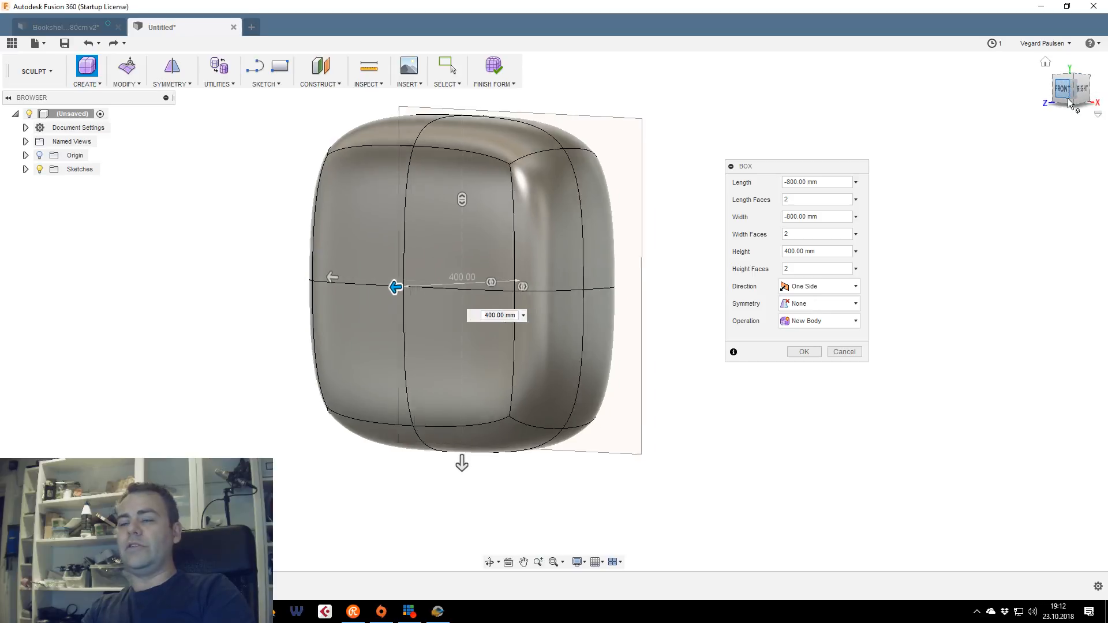
drag(1071, 94, 1042, 91)
scroll(470, 245, up, 3)
scroll(480, 237, down, 3)
middle_drag(480, 235, 488, 277)
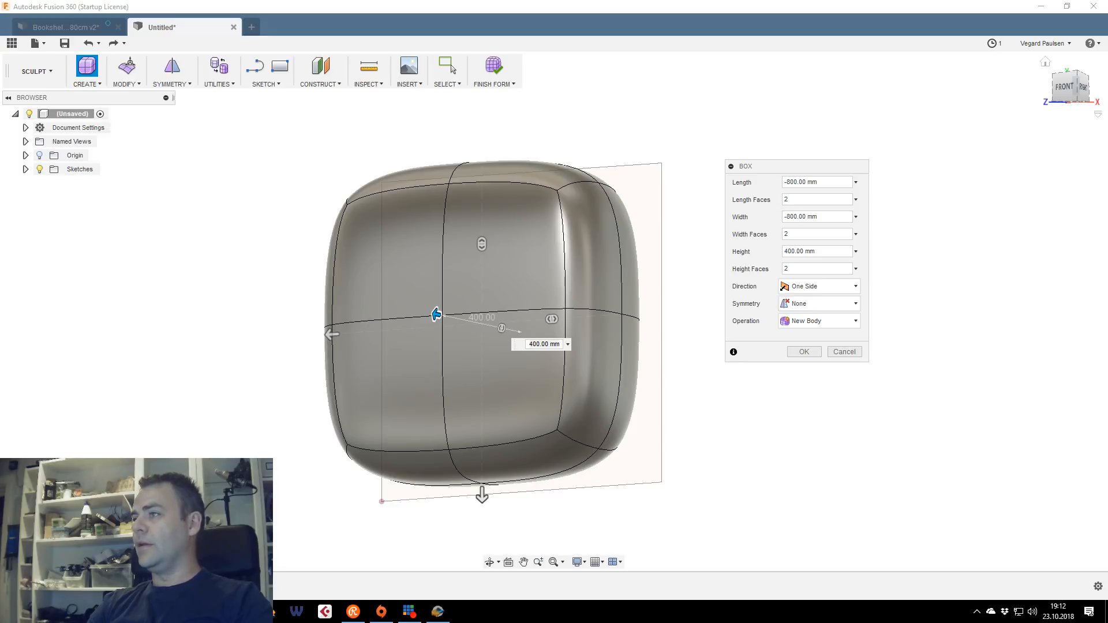
Switch to the web browser and examine the Sail Bookcase listing's product photo and assembly instructions
drag(1107, 32, 692, 0)
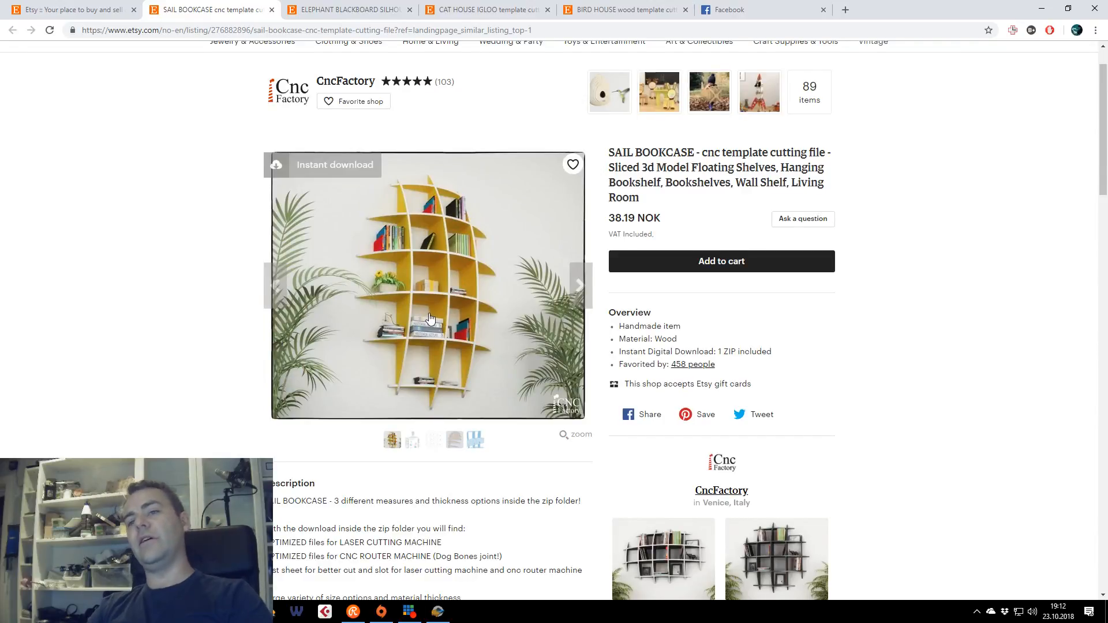
scroll(447, 330, up, 1)
ctrl+scroll(469, 383, up, 5)
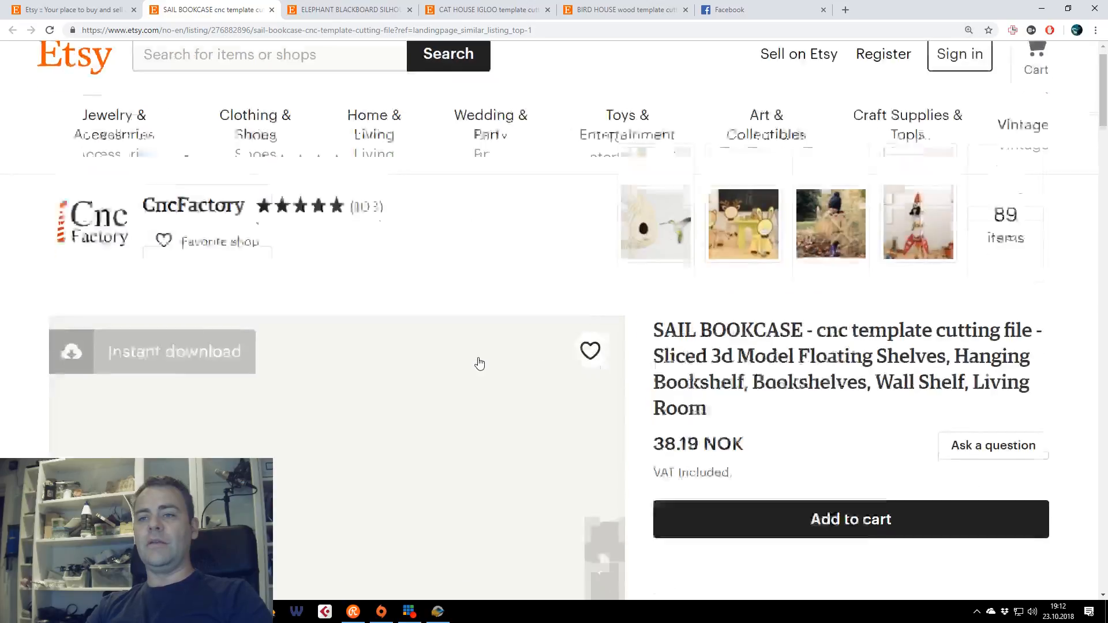
scroll(423, 386, down, 2)
scroll(393, 358, up, 2)
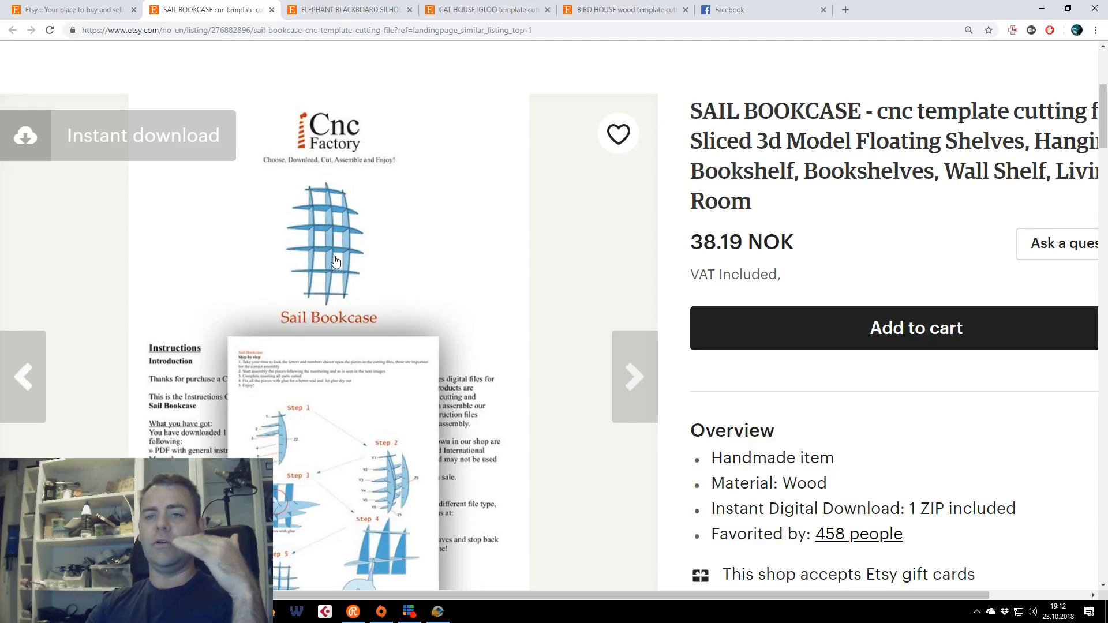
scroll(346, 271, down, 3)
key(Left)
key(Right)
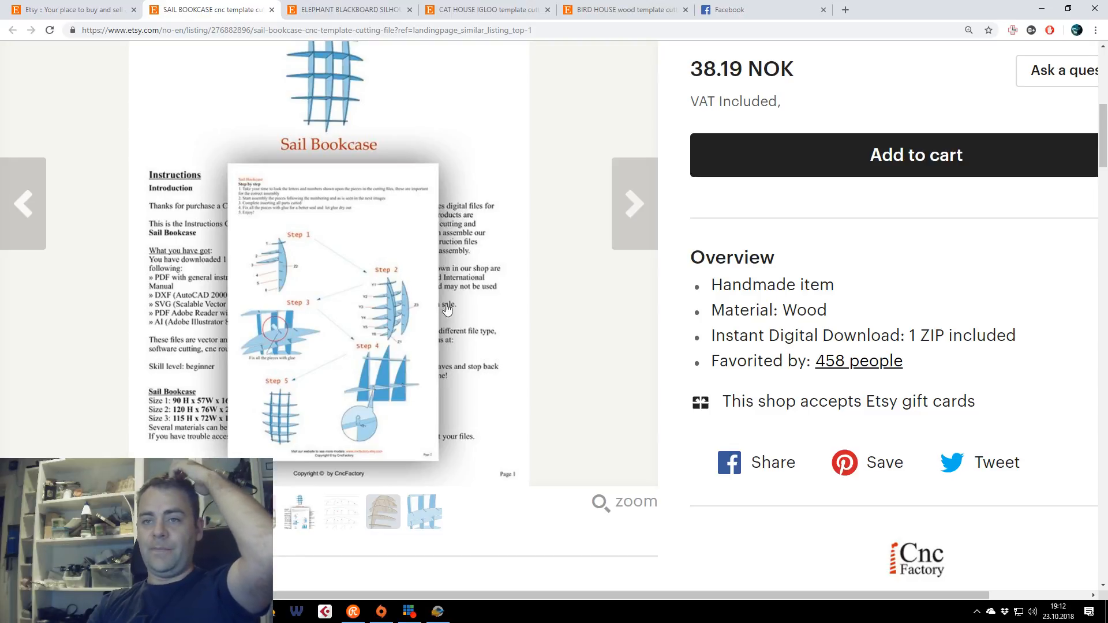
Examine the listing's cutting template and its image of the partly assembled bookcase
click(641, 195)
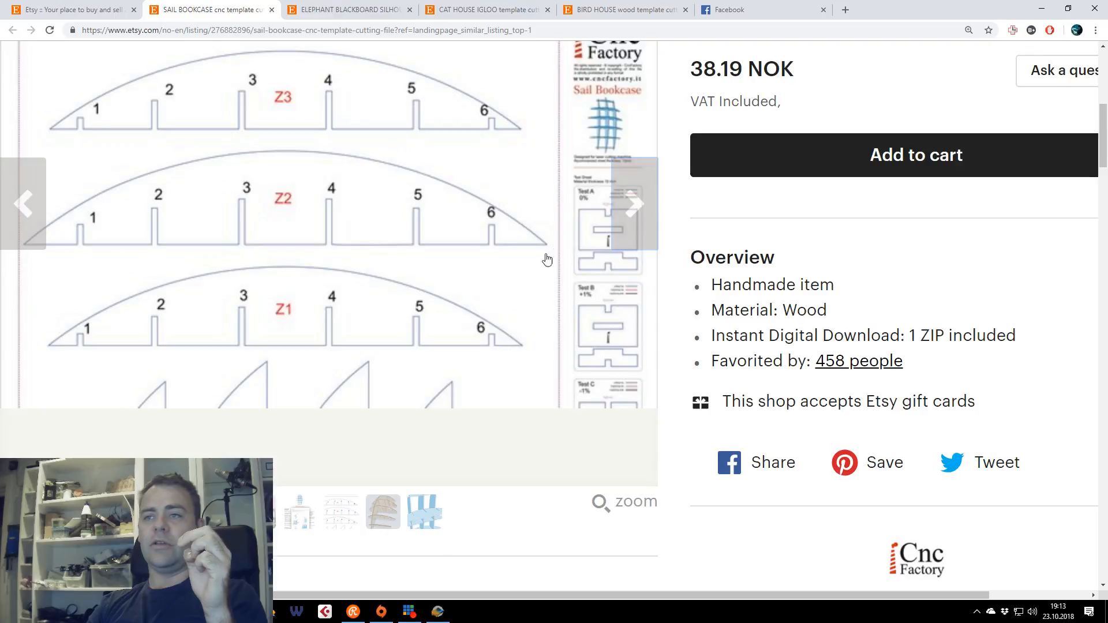
scroll(549, 254, up, 3)
scroll(611, 333, down, 2)
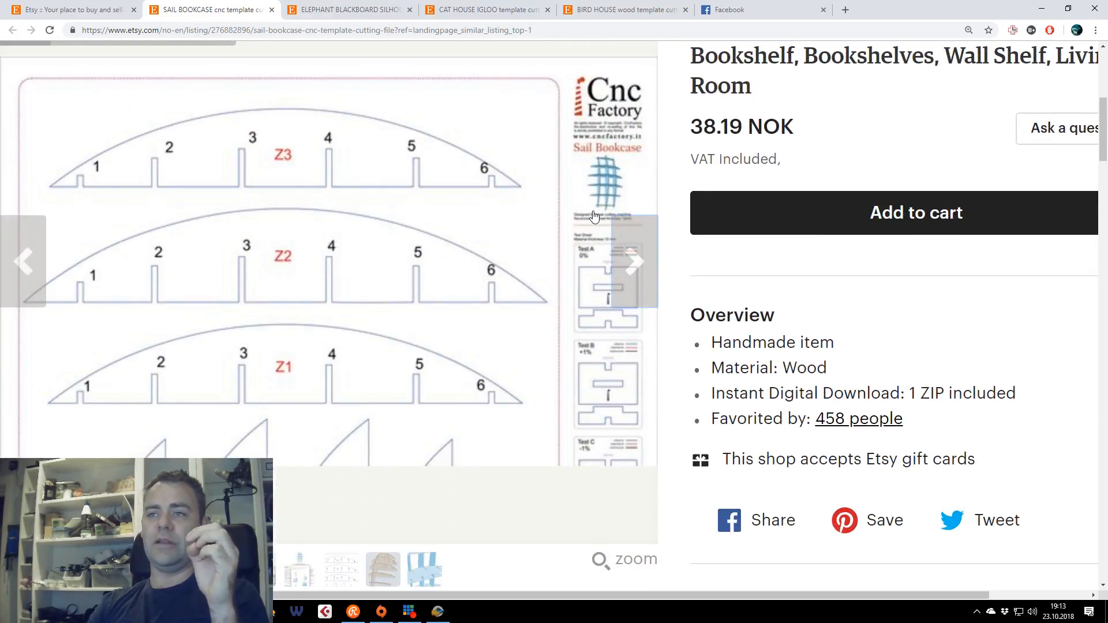
click(631, 225)
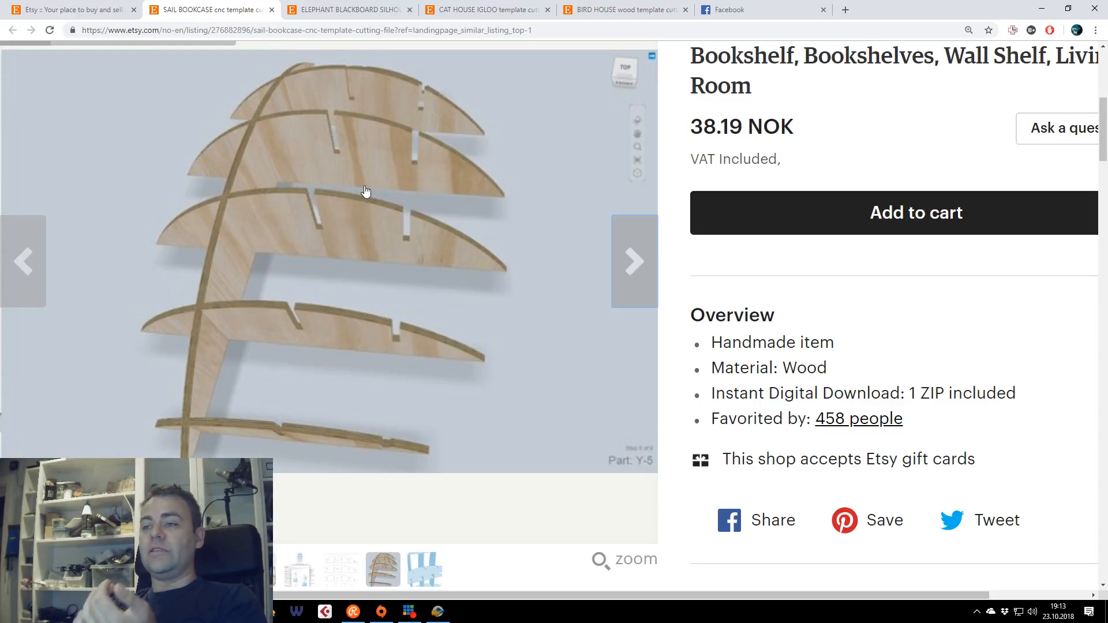
scroll(705, 368, up, 4)
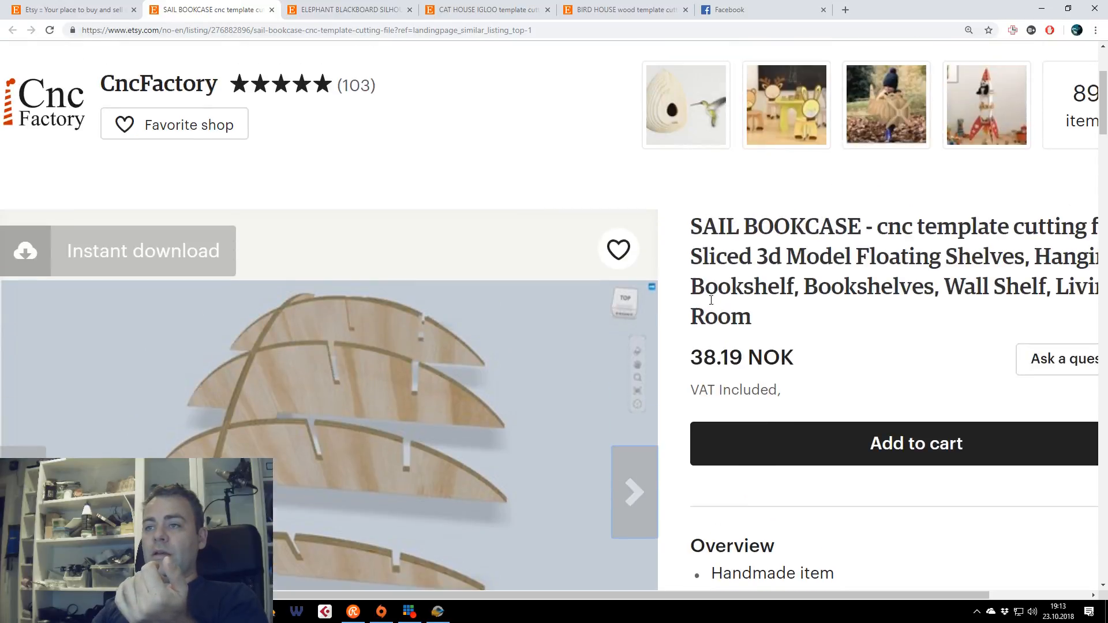
Switch back to Fusion 360 and cancel the form box
key(alt+Tab)
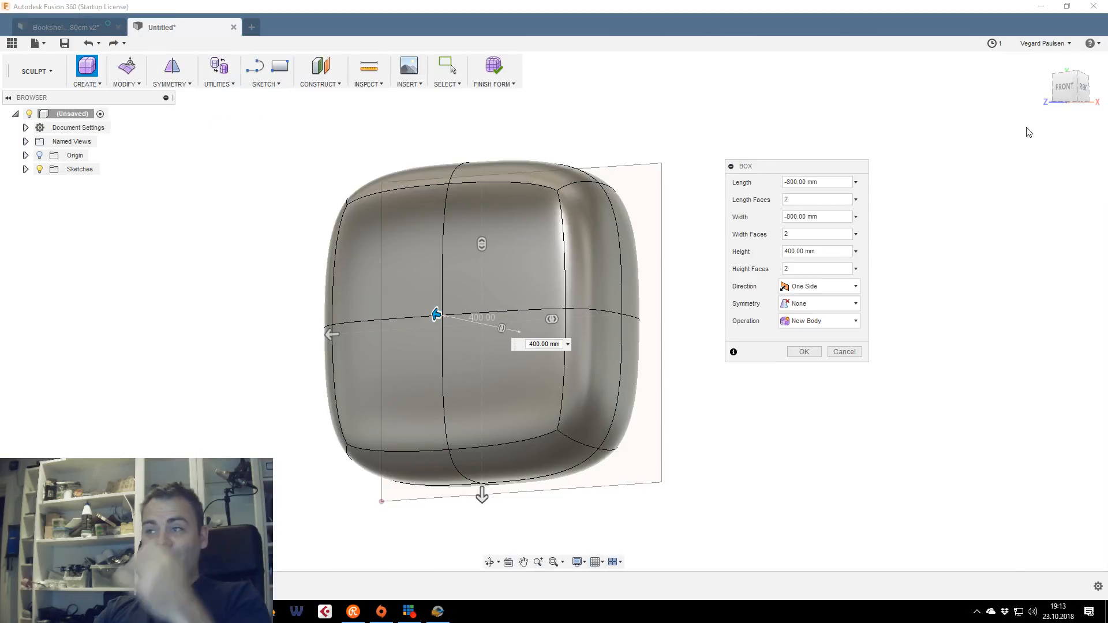
click(1082, 86)
shift+middle_drag(773, 442, 847, 441)
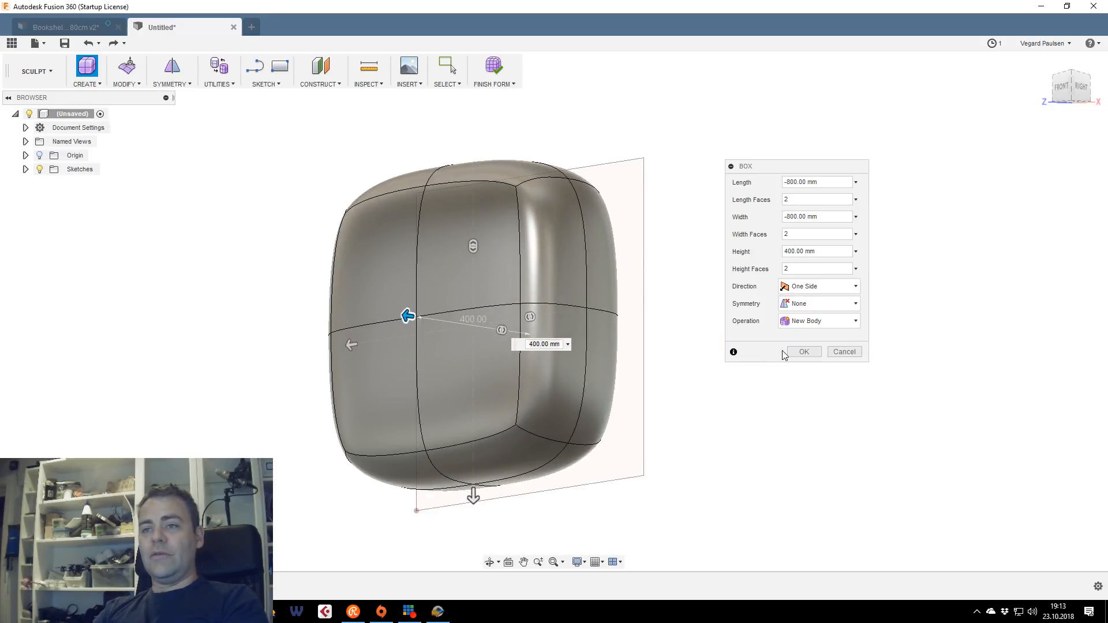
click(844, 351)
click(82, 87)
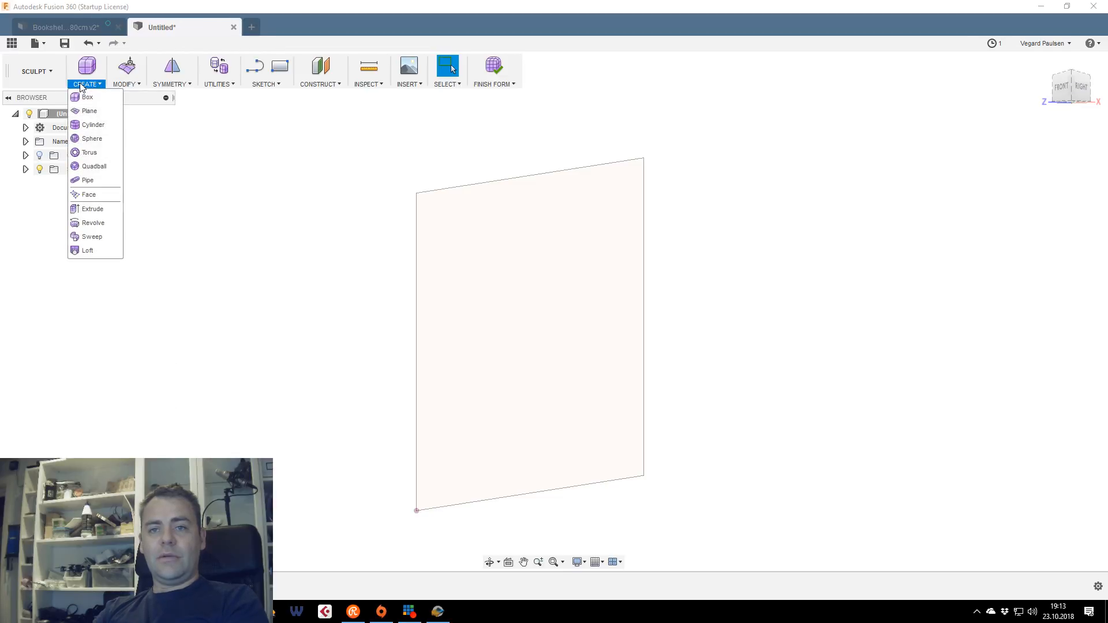
click(92, 209)
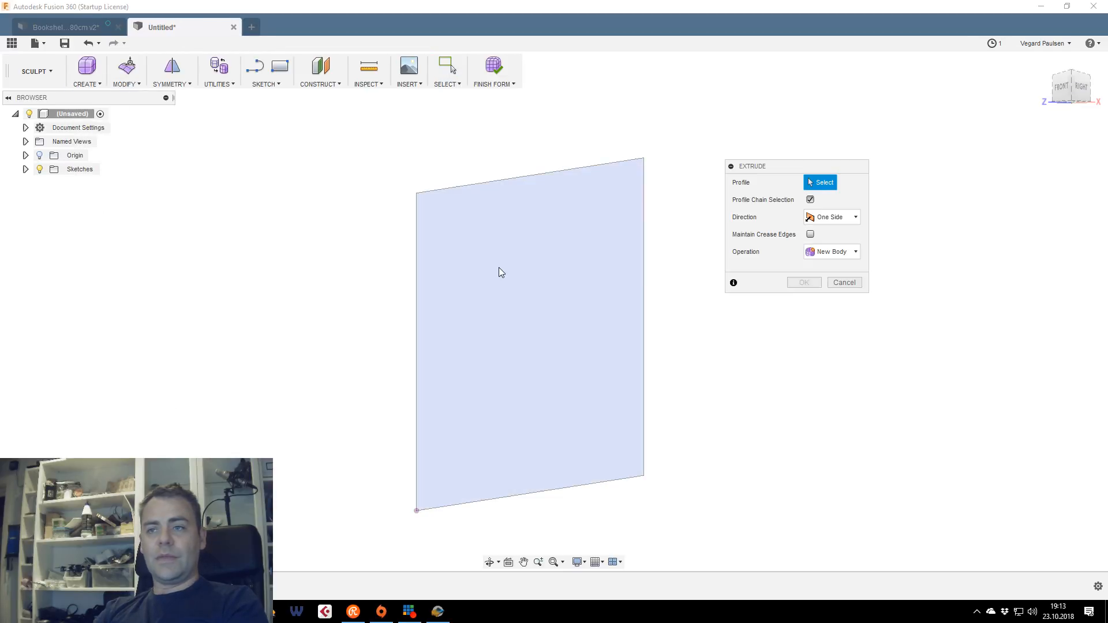
click(519, 262)
drag(528, 333, 437, 317)
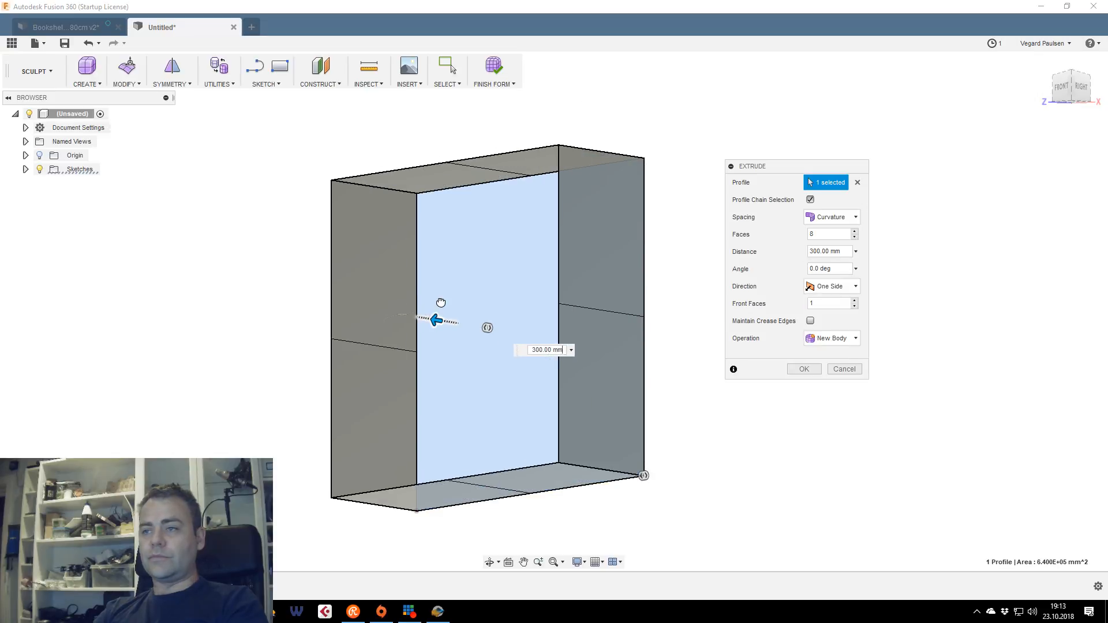
click(834, 286)
click(831, 296)
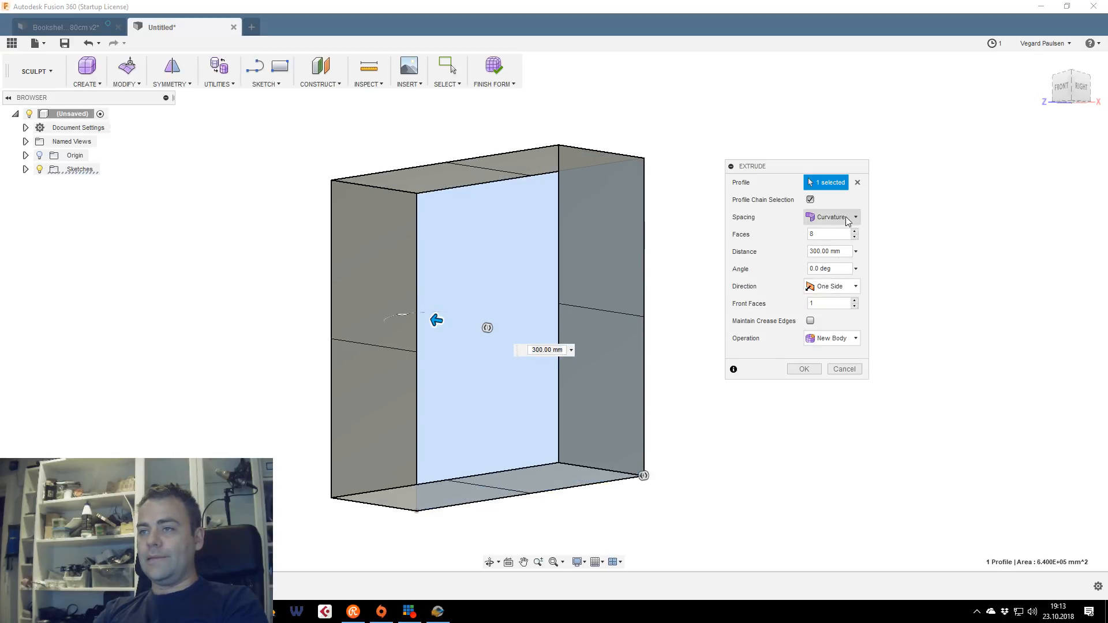
click(830, 216)
click(830, 233)
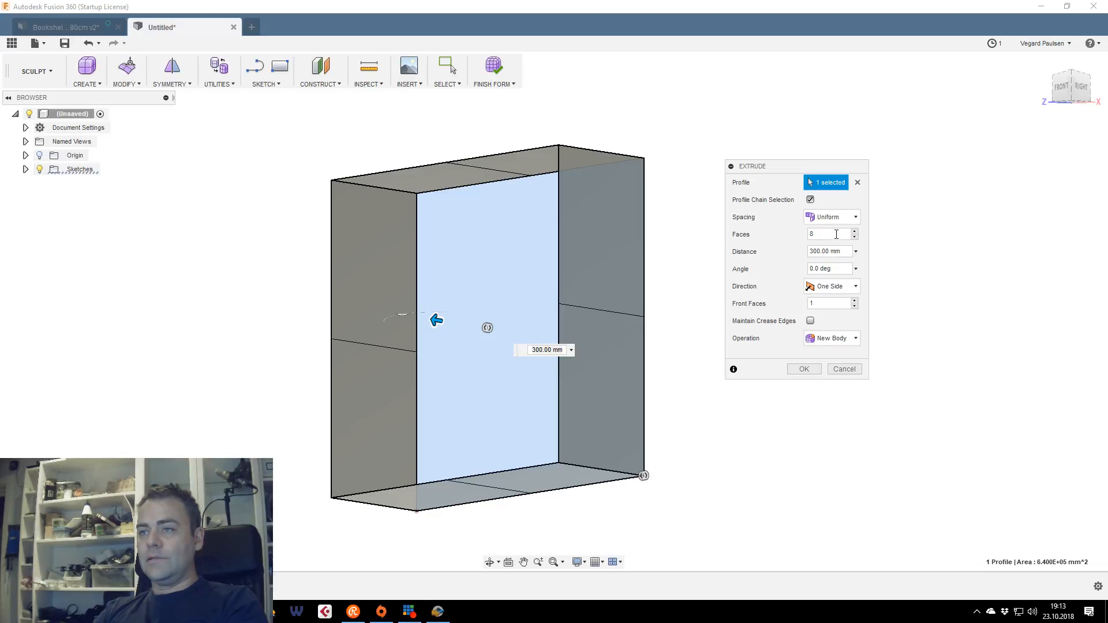
click(844, 369)
click(98, 84)
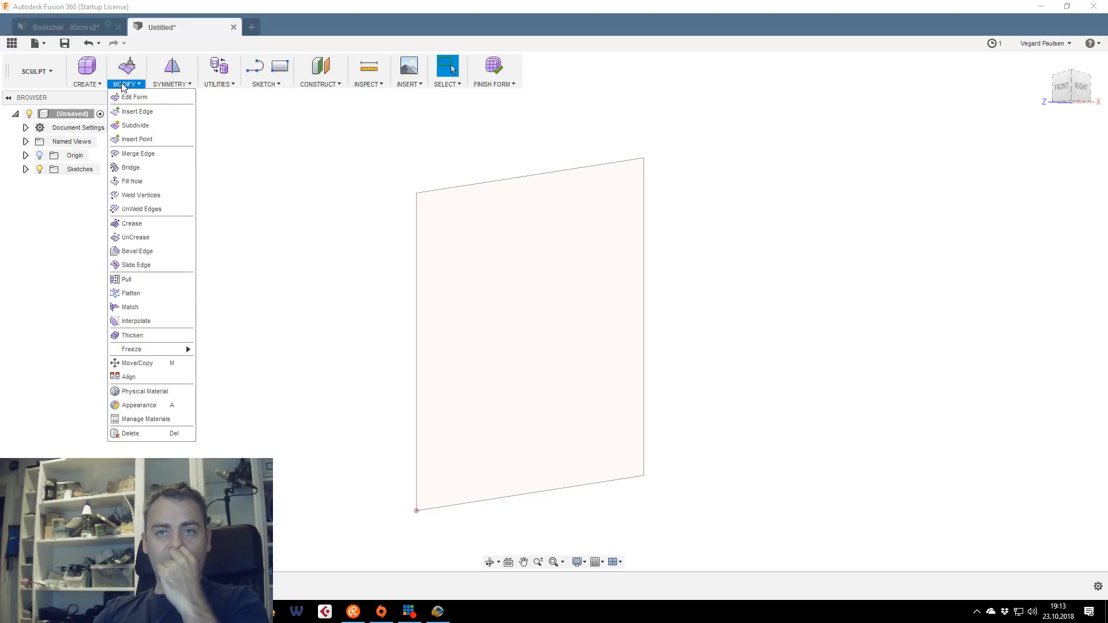
Create a 2-point form plane on the front plane from the square's far corner to the origin, 800 by 800 mm with 2 by 2 faces
click(81, 85)
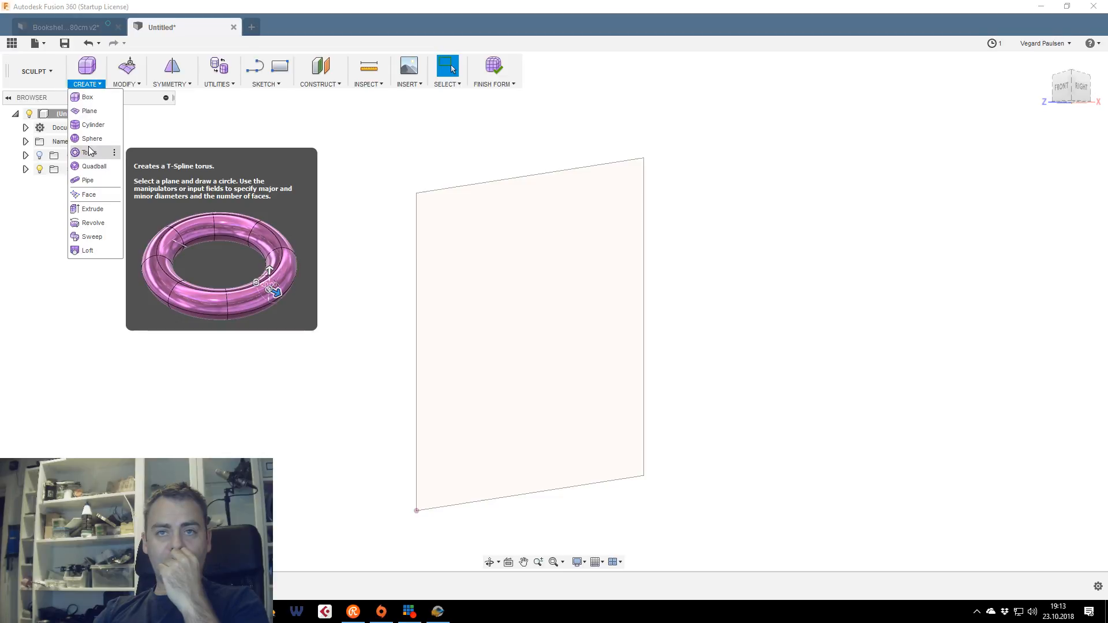
click(88, 111)
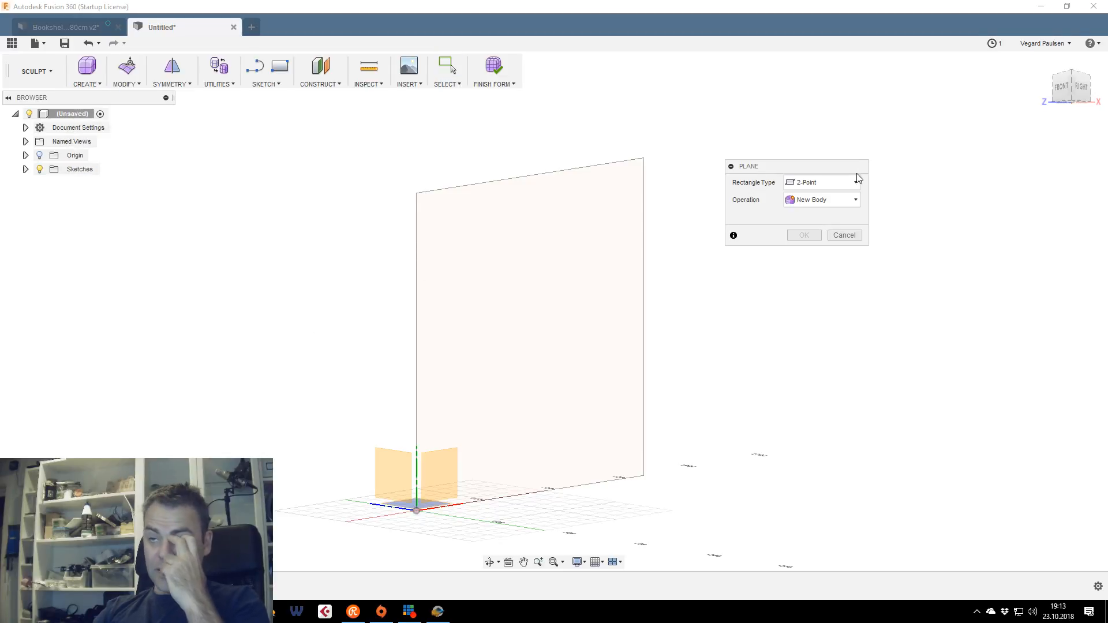
click(1071, 88)
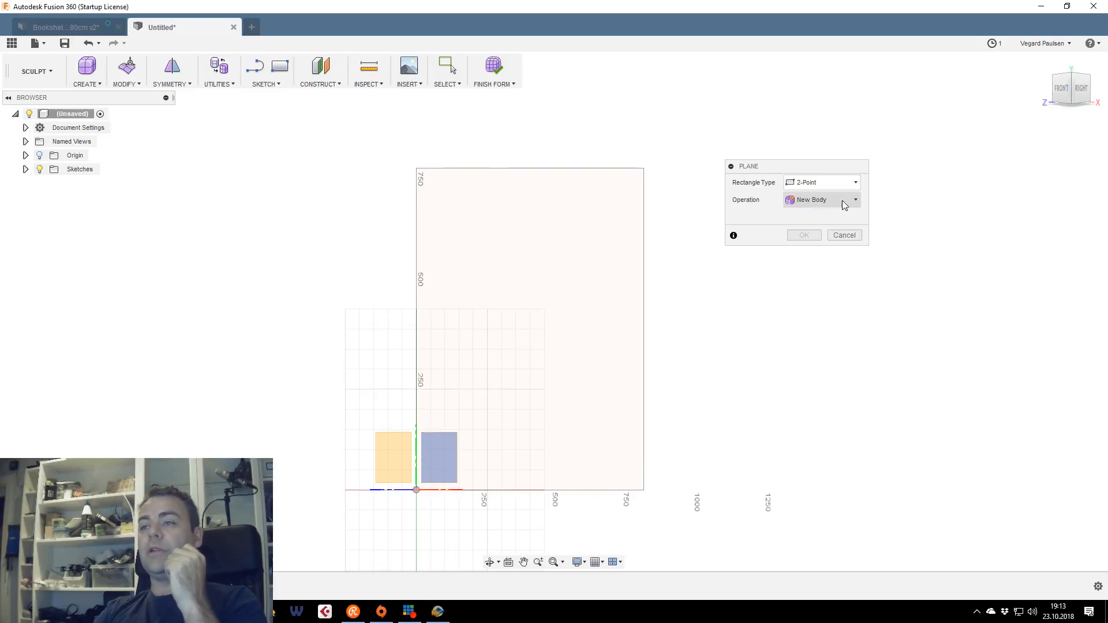
click(1062, 86)
scroll(555, 271, down, 2)
middle_drag(555, 270, 614, 245)
middle_drag(644, 183, 549, 213)
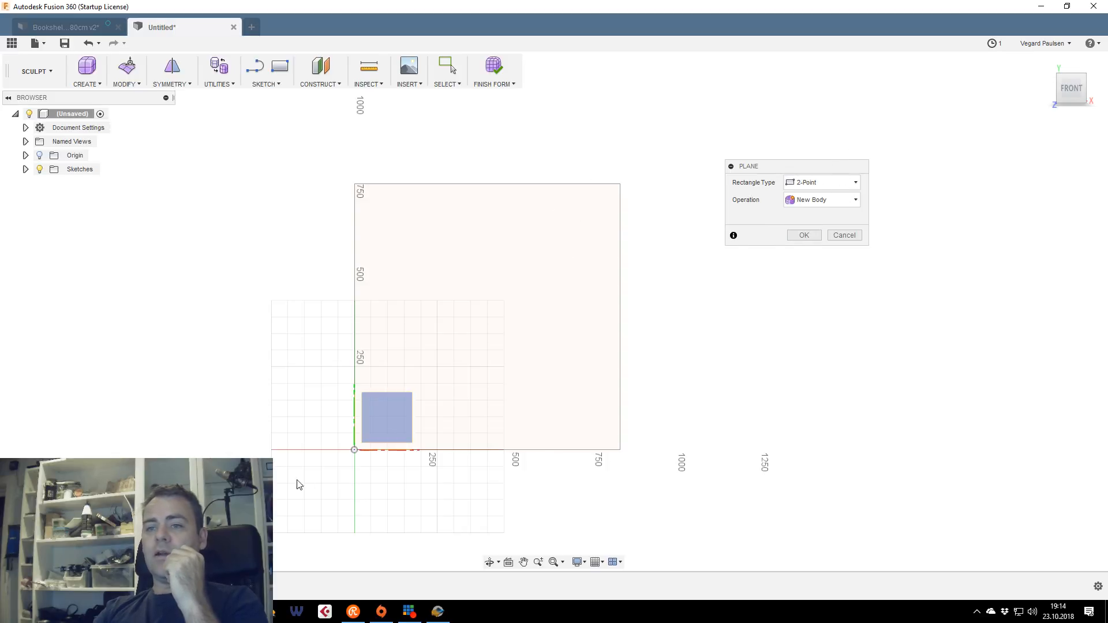
click(620, 184)
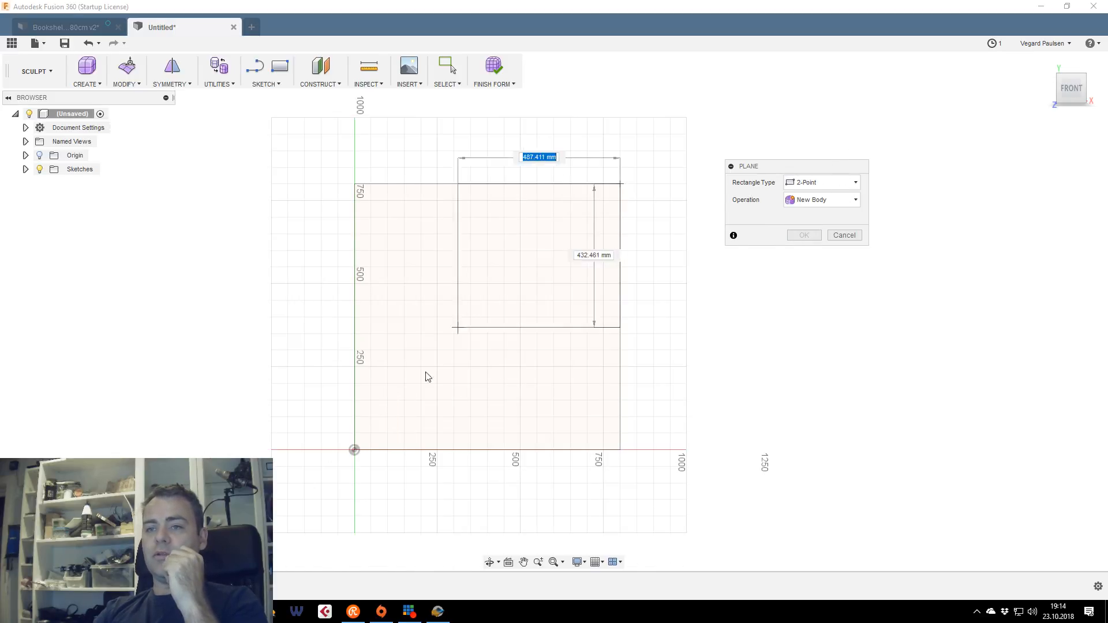
click(354, 449)
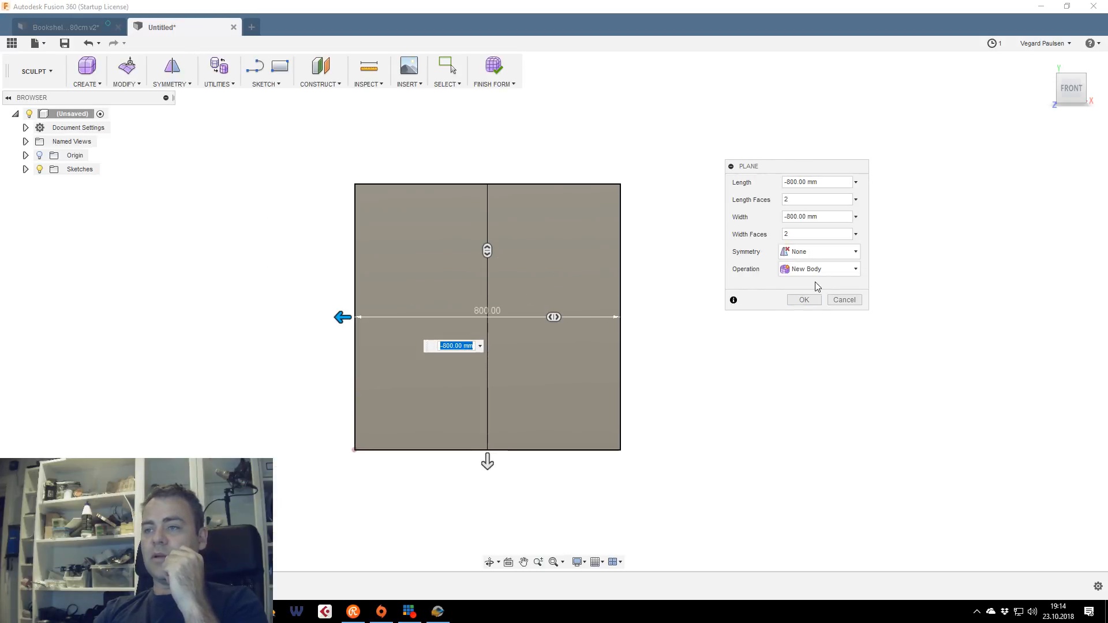
click(804, 300)
Extrude the square sketch profile 500 mm to one side as a new form body
click(523, 259)
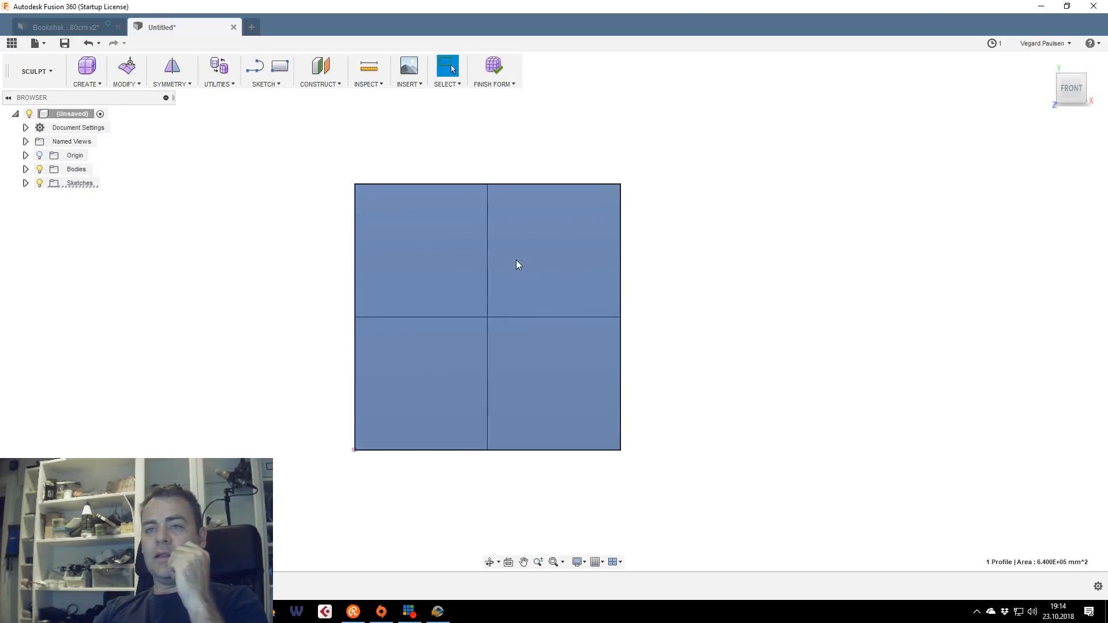
click(95, 85)
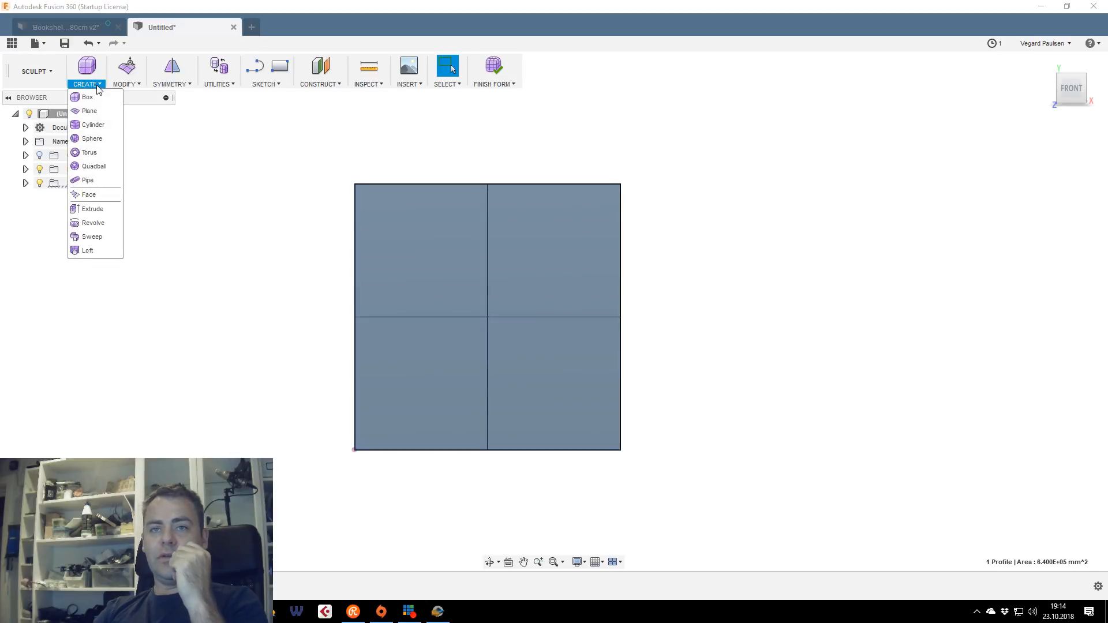
click(93, 209)
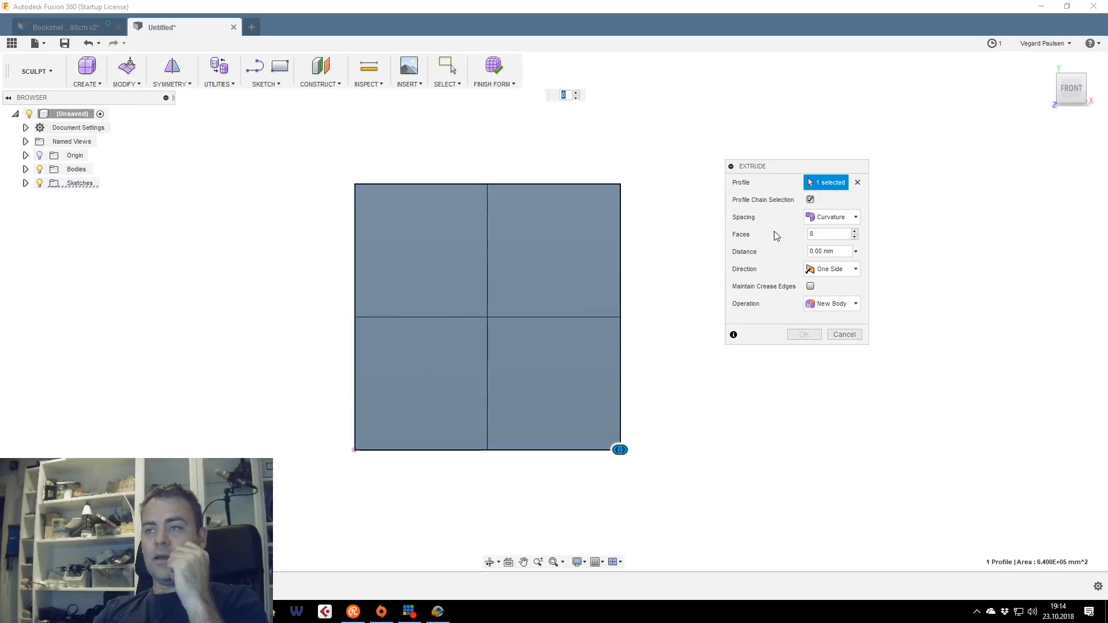
drag(1071, 91, 1051, 89)
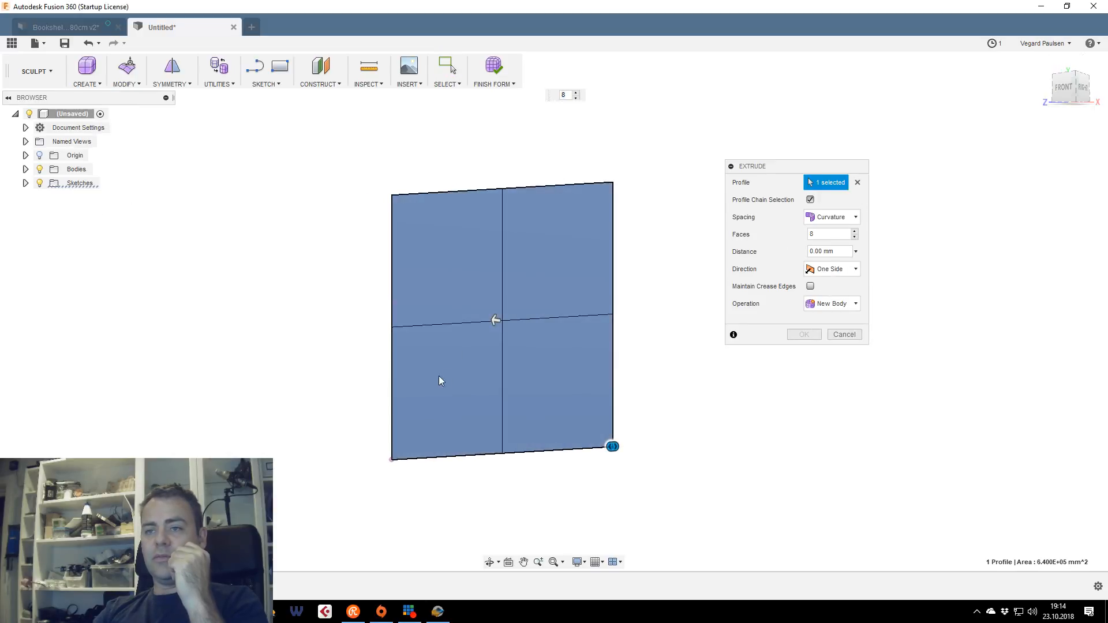
drag(494, 318, 376, 304)
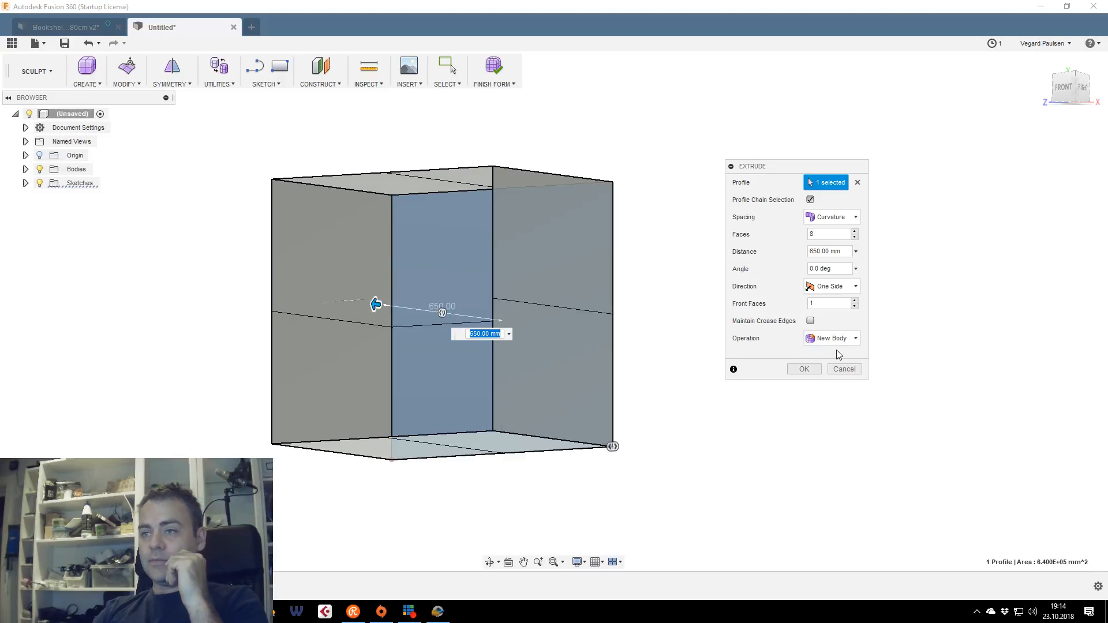
click(856, 288)
click(856, 288)
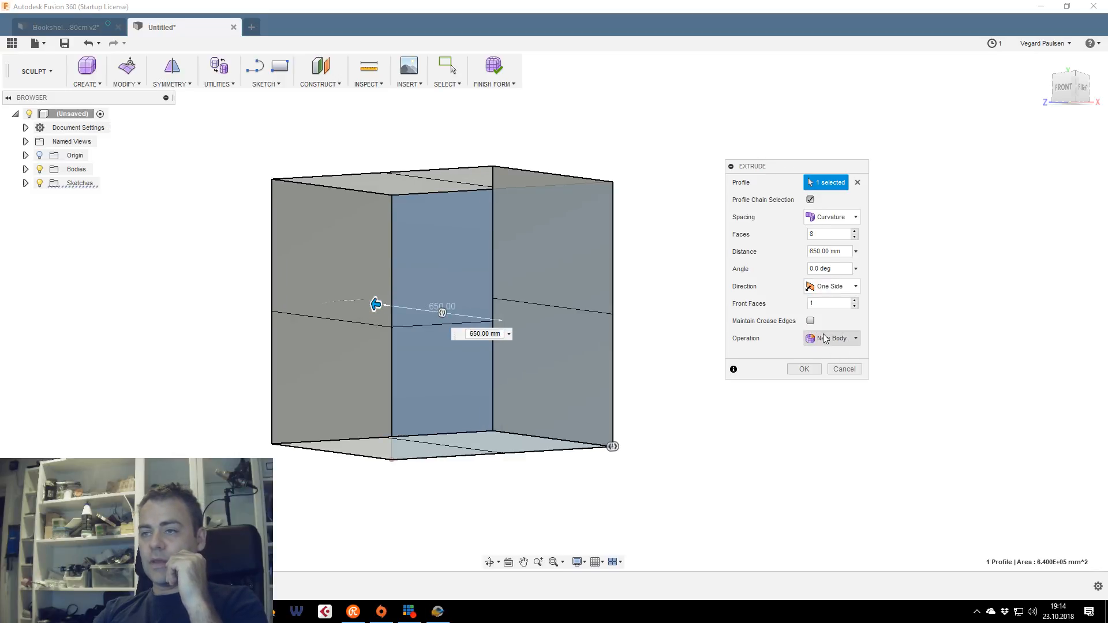
double_click(818, 251)
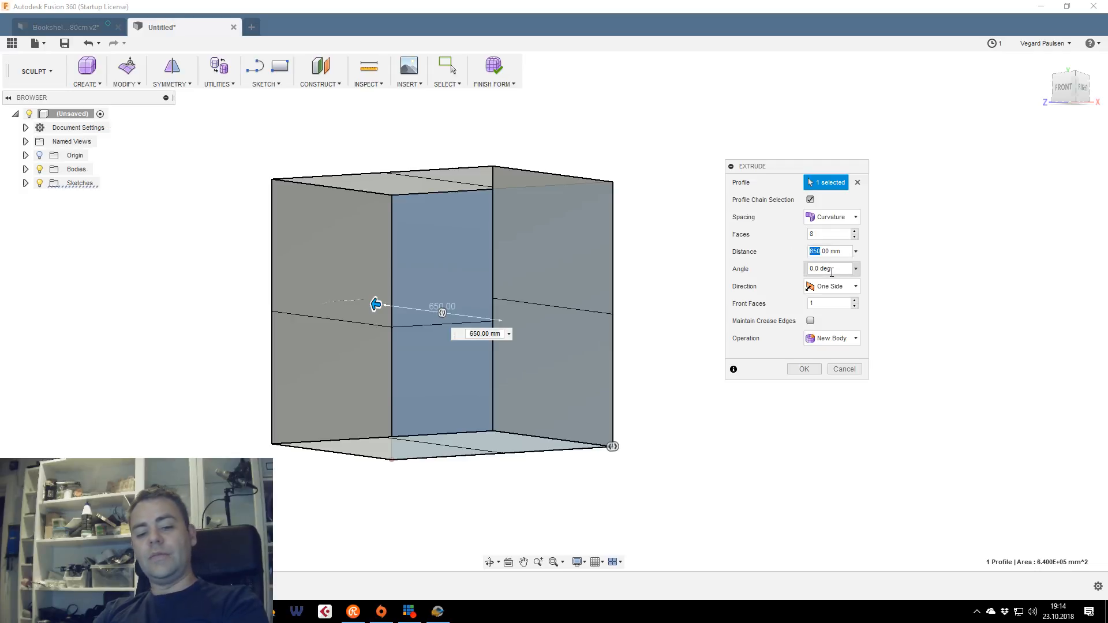
text(50)
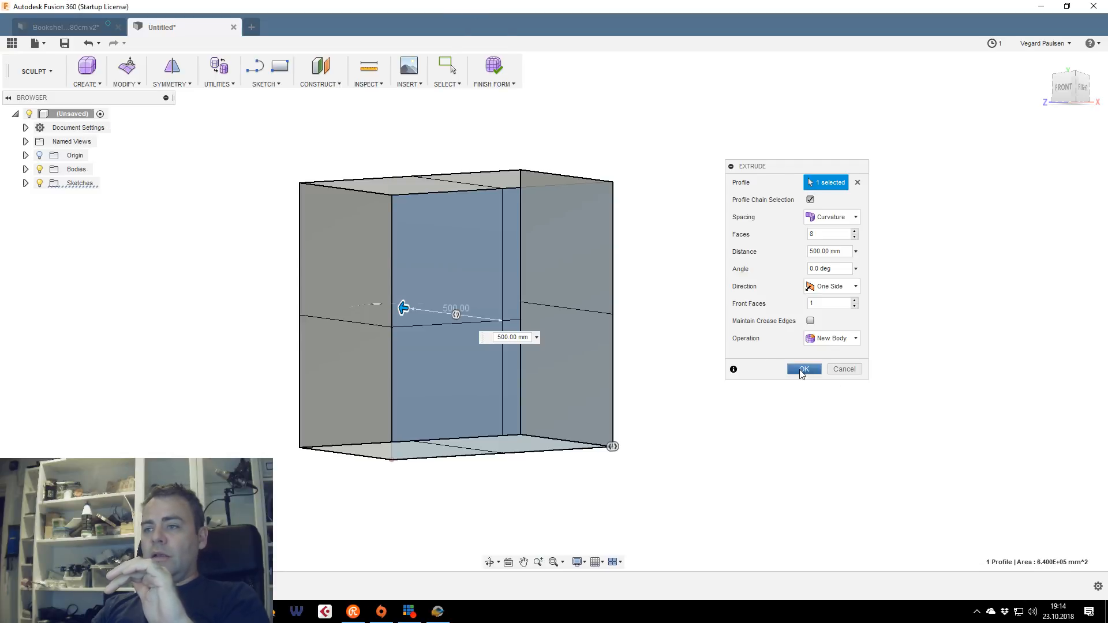
click(801, 372)
Close the open front of the extruded form with Fill Hole in Collapse mode, comparing the Fill Star mode first
shift+middle_drag(551, 308, 554, 311)
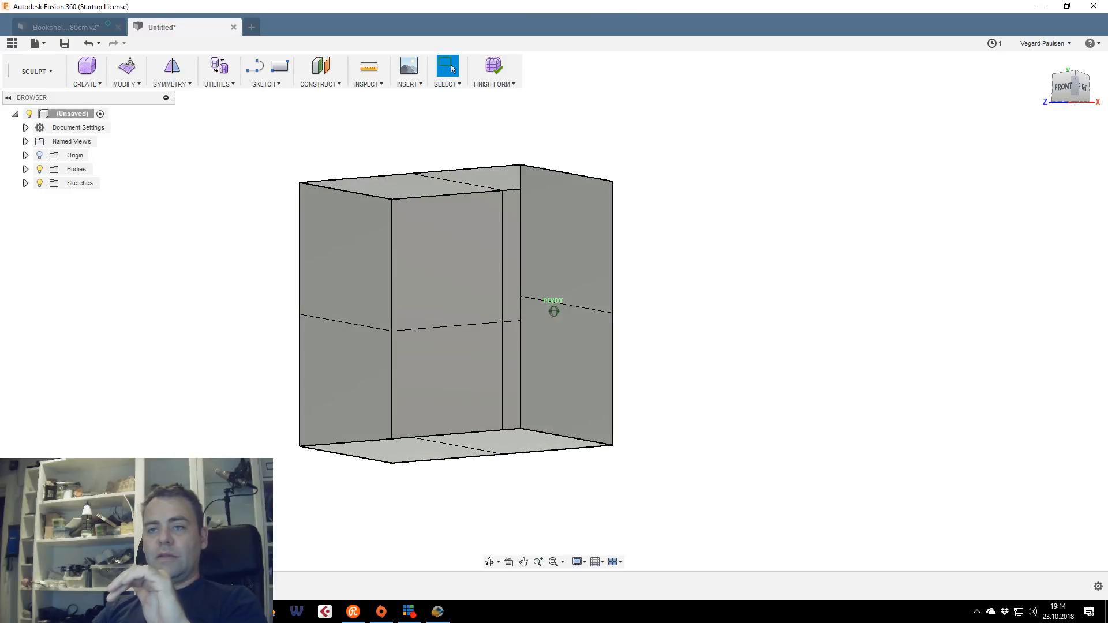
click(131, 84)
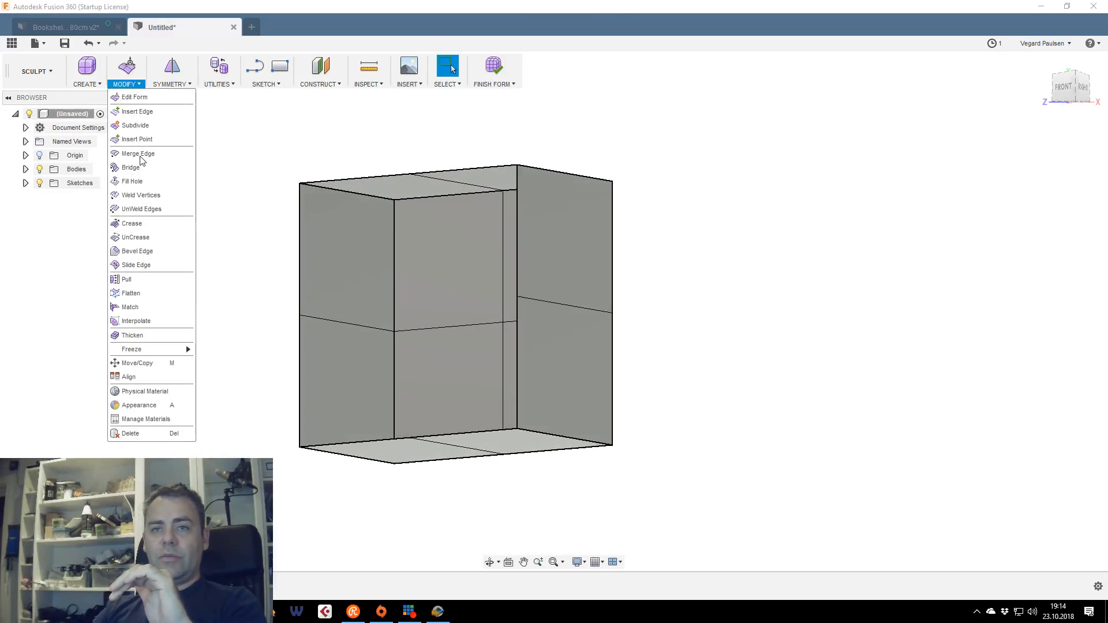
click(133, 181)
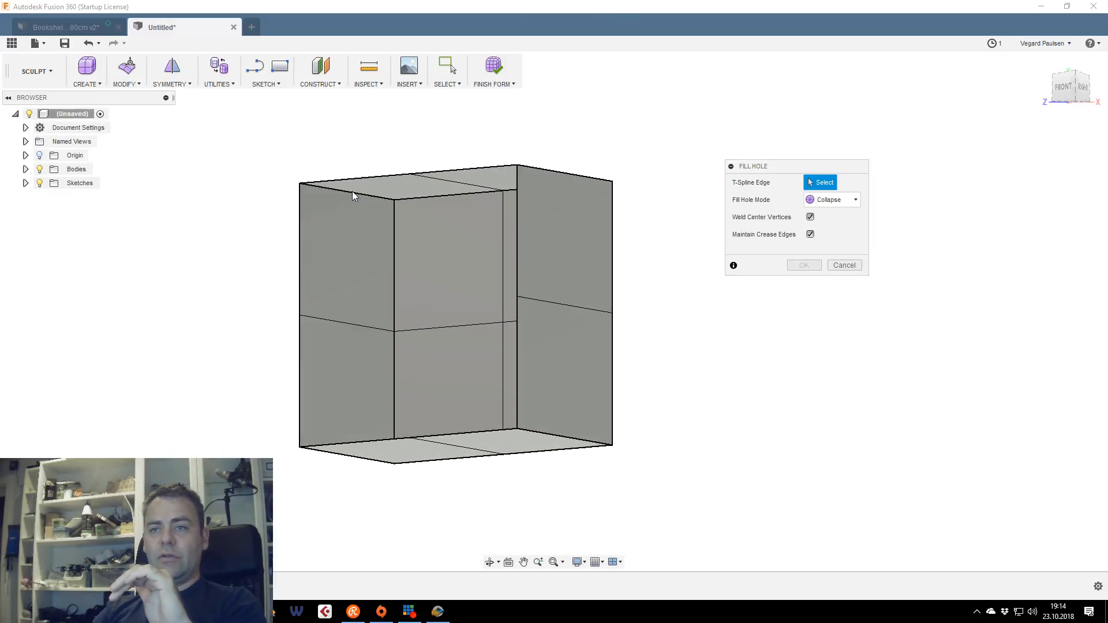
click(396, 174)
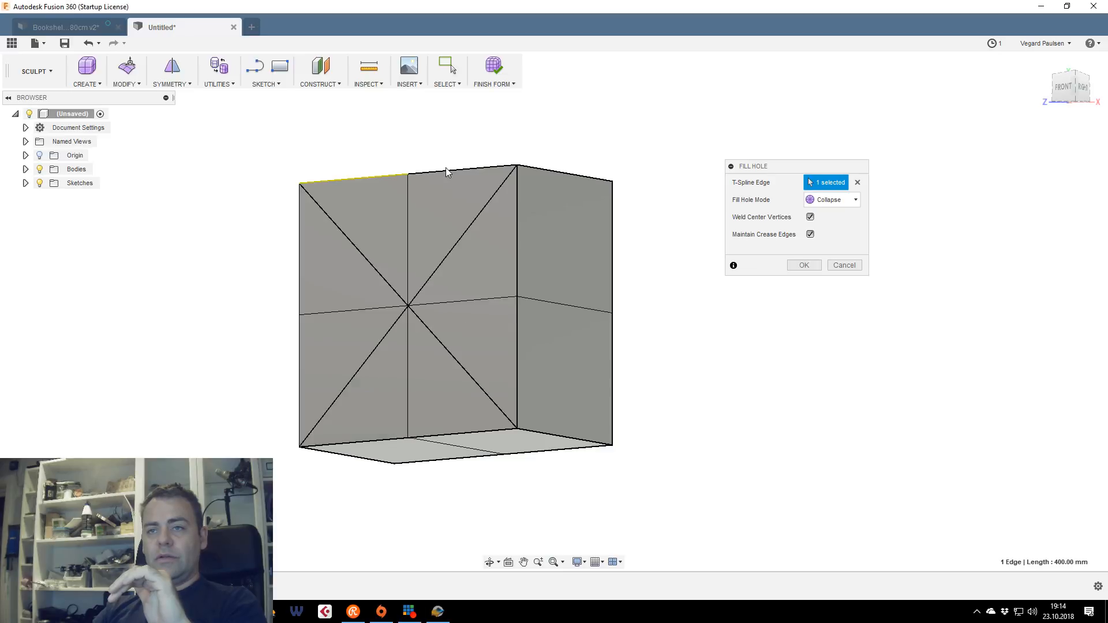
click(835, 196)
click(829, 243)
click(831, 202)
click(829, 230)
click(833, 202)
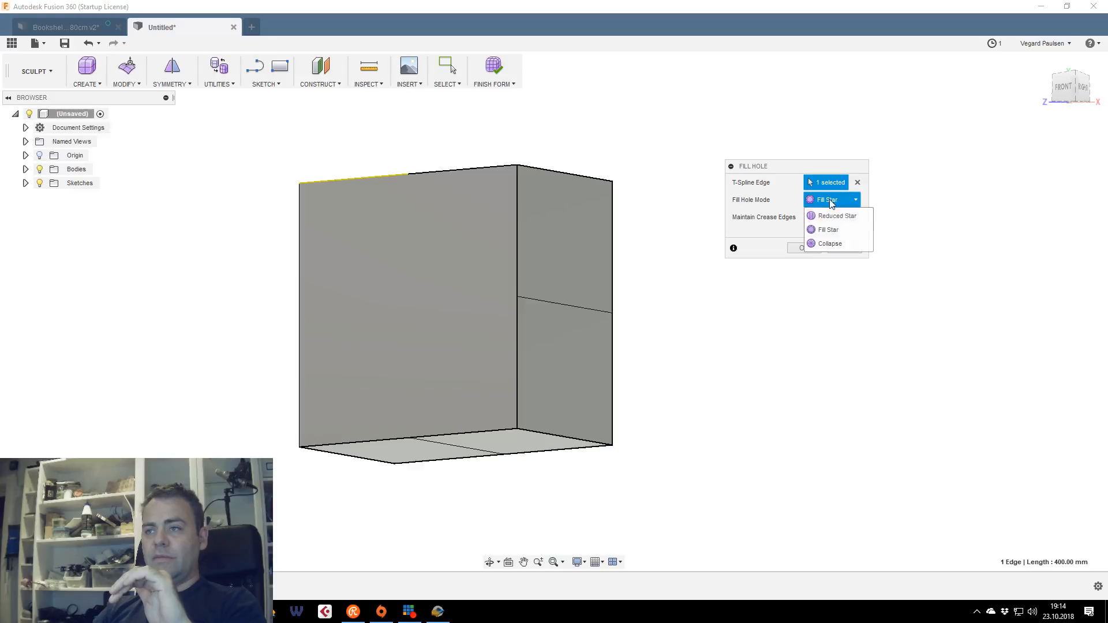
click(820, 243)
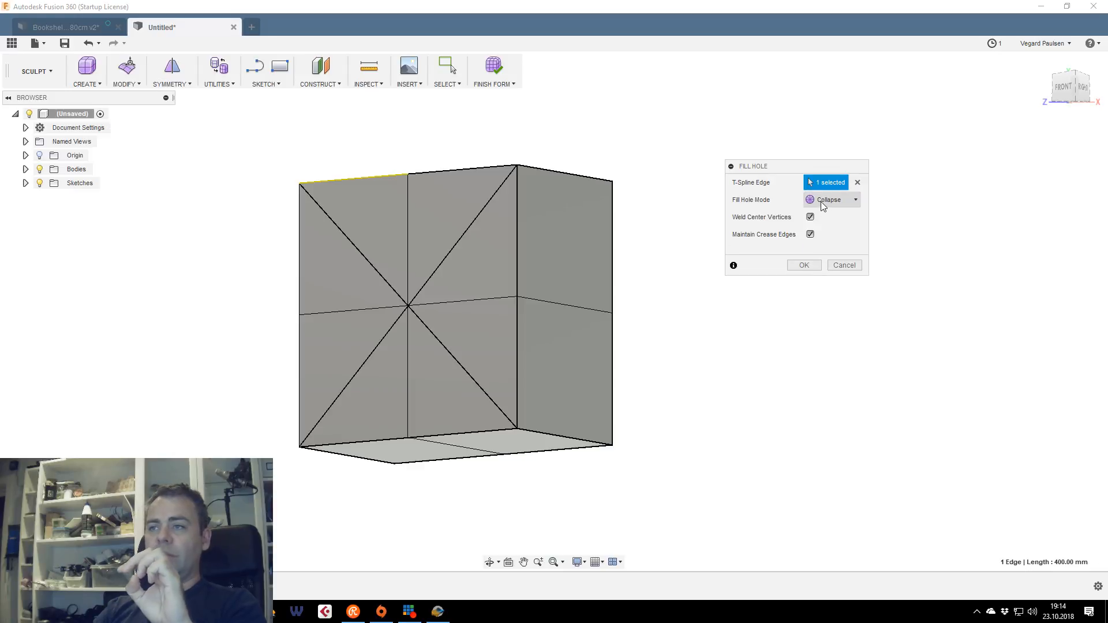
click(804, 266)
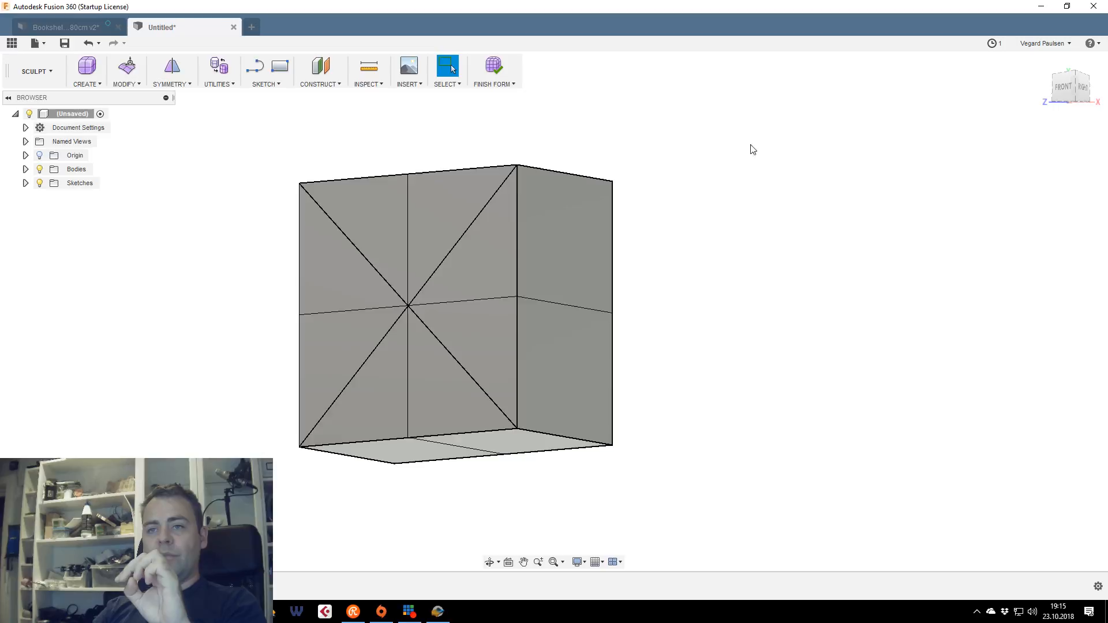
mouse_move(1067, 85)
mouse_down()
mouse_move(966, 110)
mouse_move(941, 95)
mouse_move(1073, 96)
mouse_up()
shift+middle_drag(554, 311, 381, 271)
mouse_move(776, 534)
shift+middle_down()
mouse_move(784, 516)
mouse_move(805, 515)
mouse_move(794, 514)
shift+middle_up()
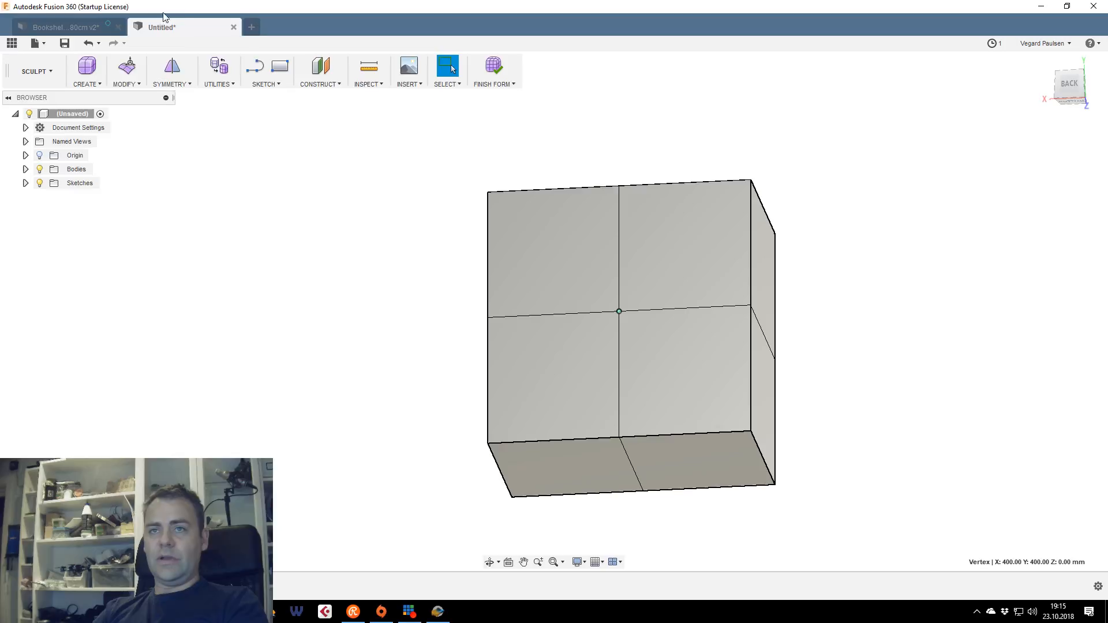
click(122, 84)
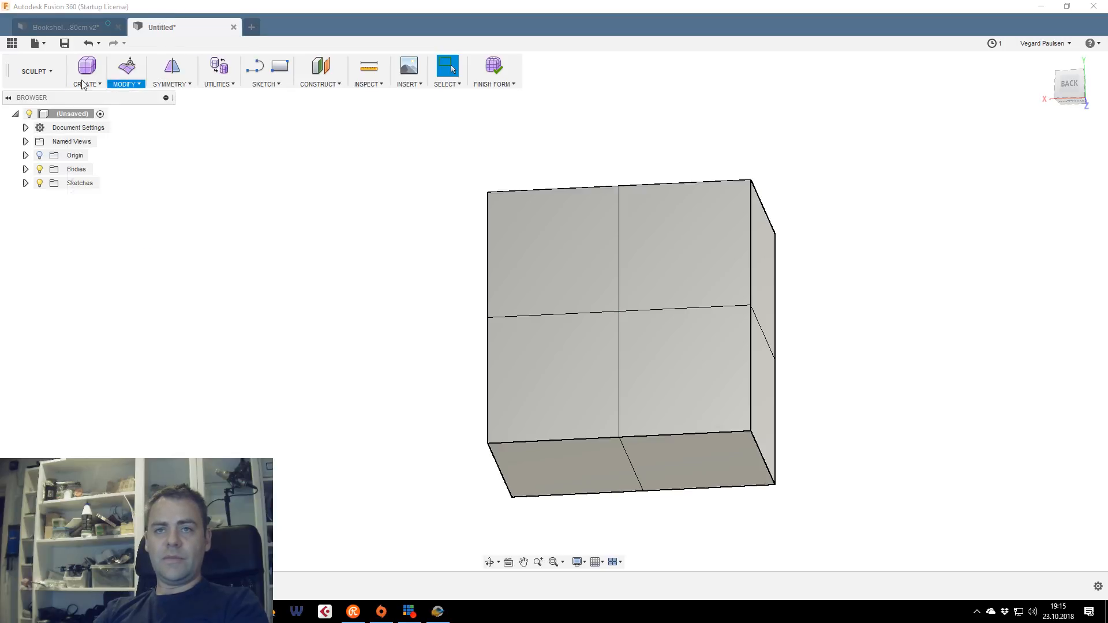
click(82, 84)
Try to bevel the four inner edges of the back face with bevel location 0.631 and 1 segment
click(116, 84)
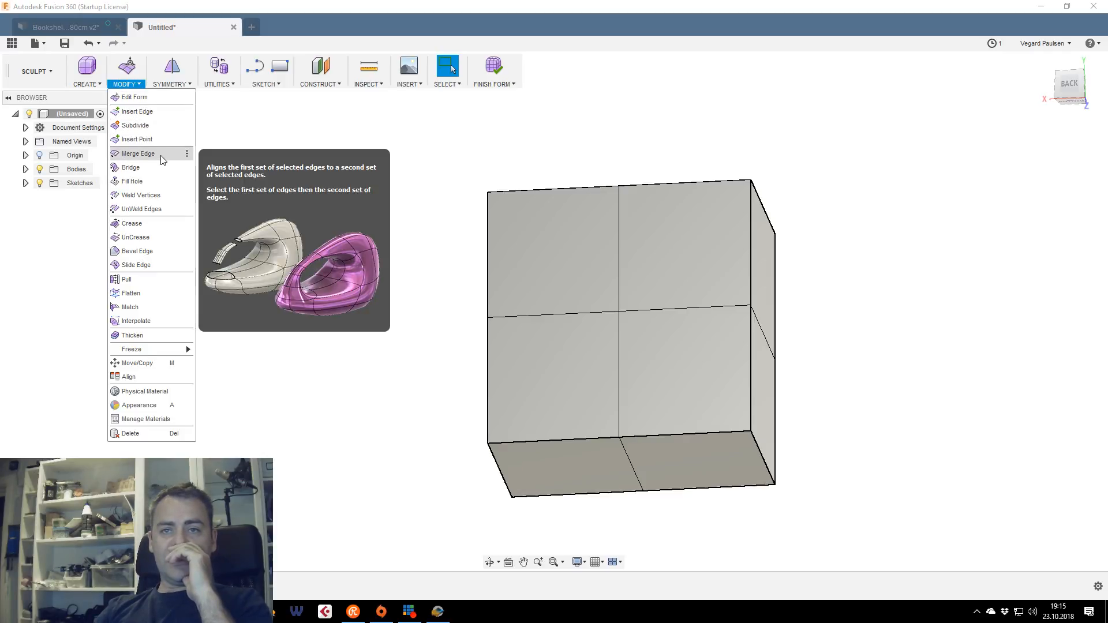
click(138, 252)
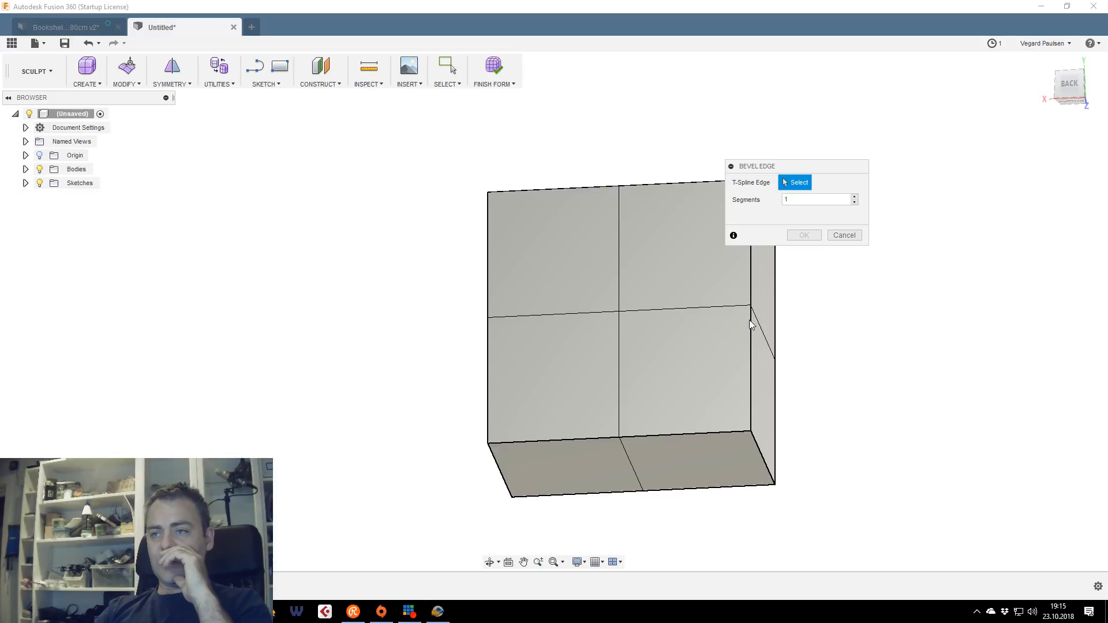
drag(798, 166, 365, 170)
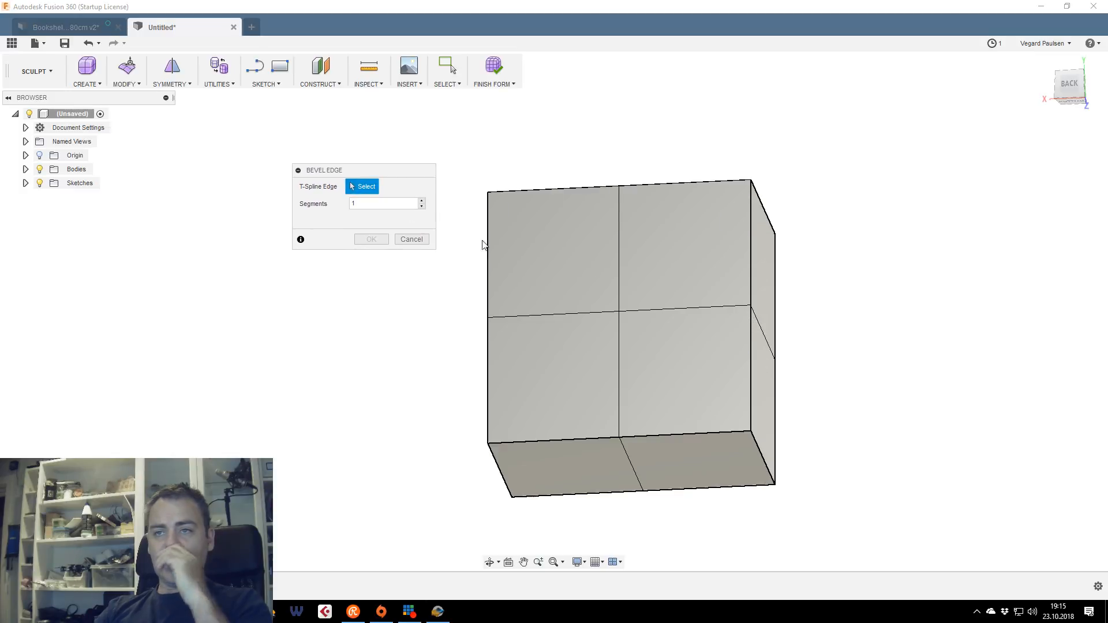
drag(1054, 88, 1016, 101)
scroll(369, 380, up, 3)
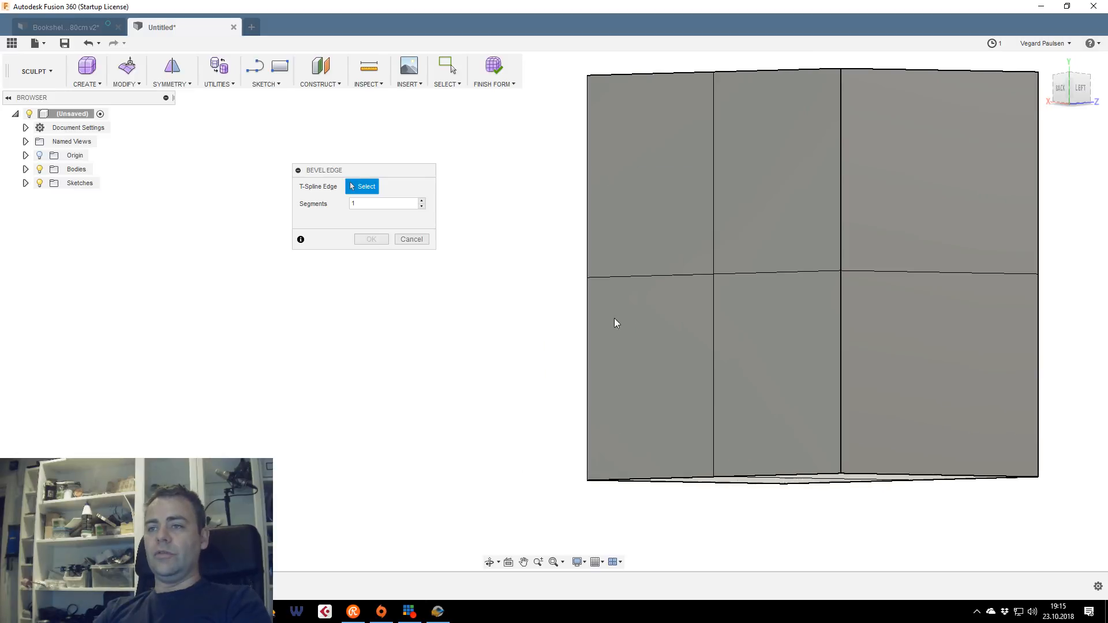
scroll(623, 320, down, 2)
middle_drag(637, 332, 387, 382)
click(1065, 109)
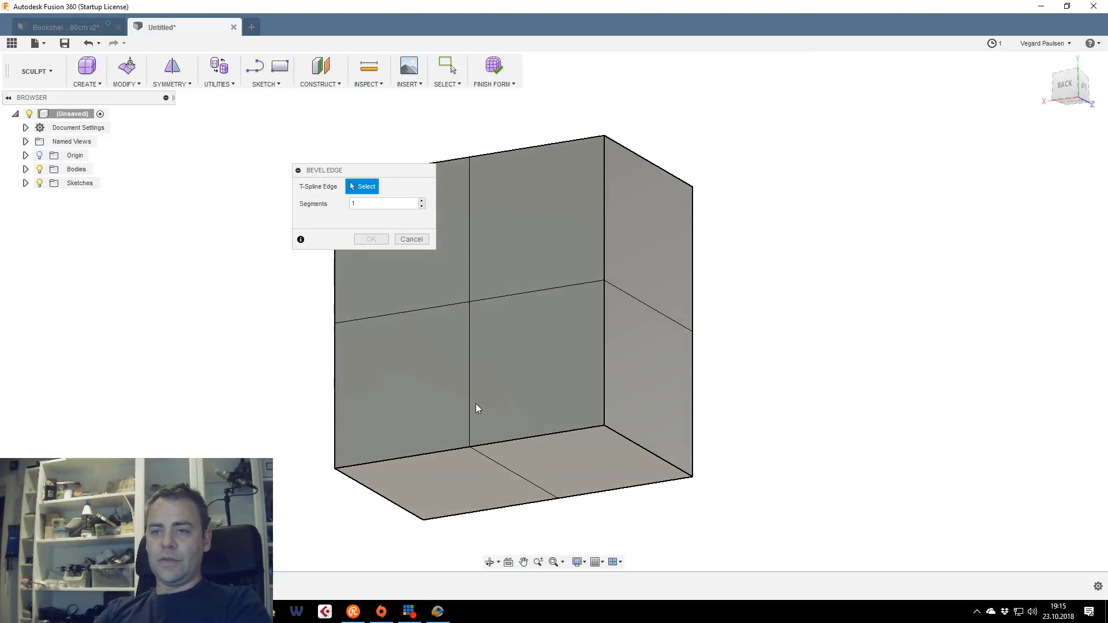
click(489, 301)
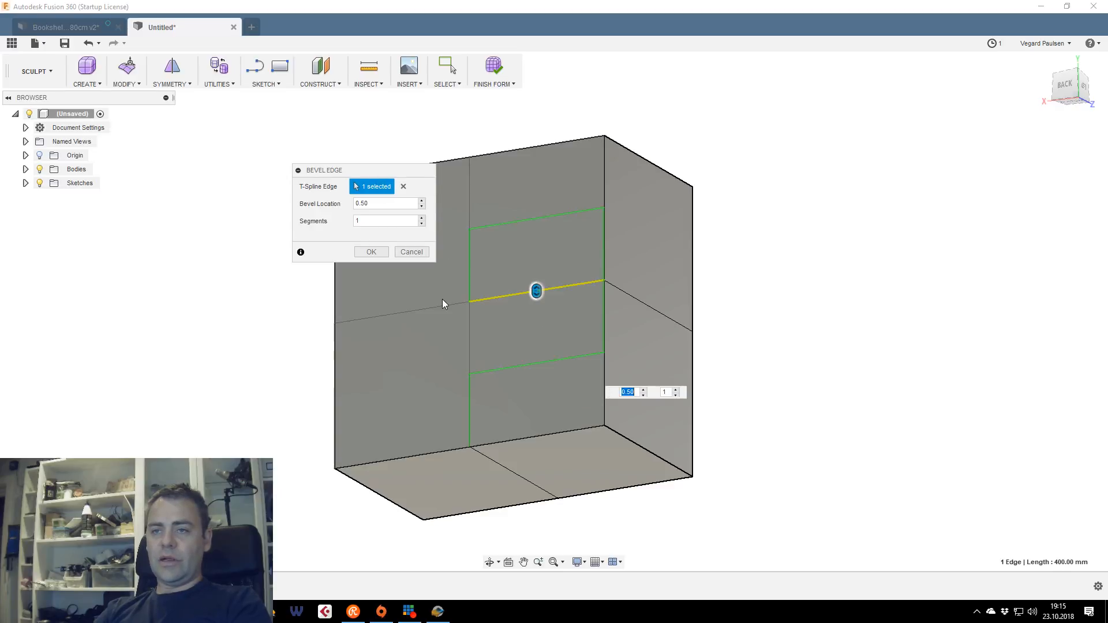
click(444, 306)
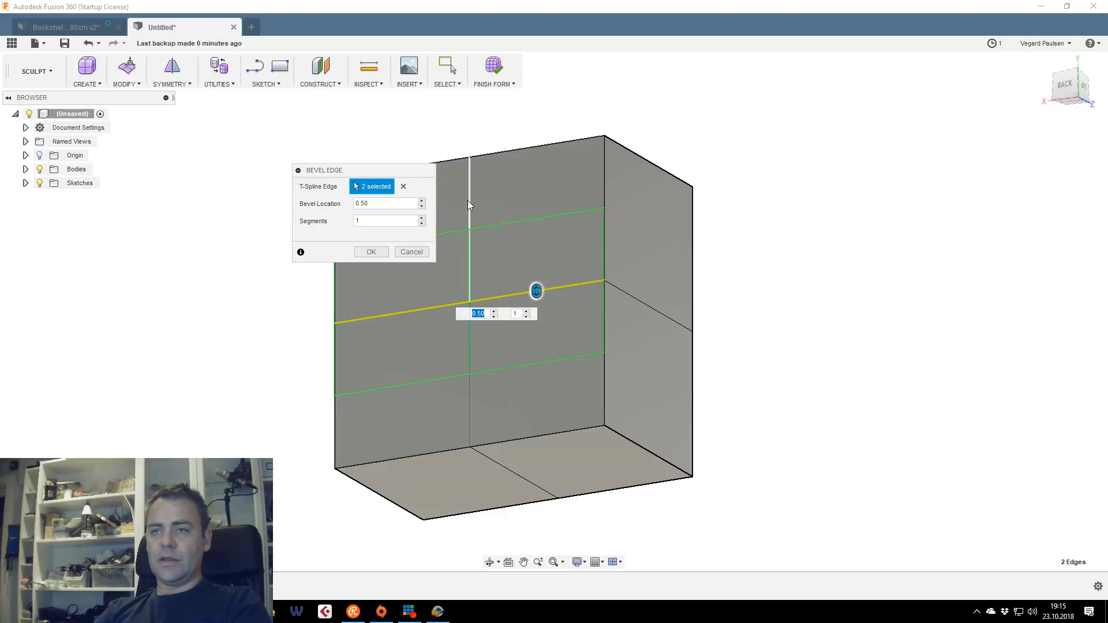
click(469, 207)
click(469, 426)
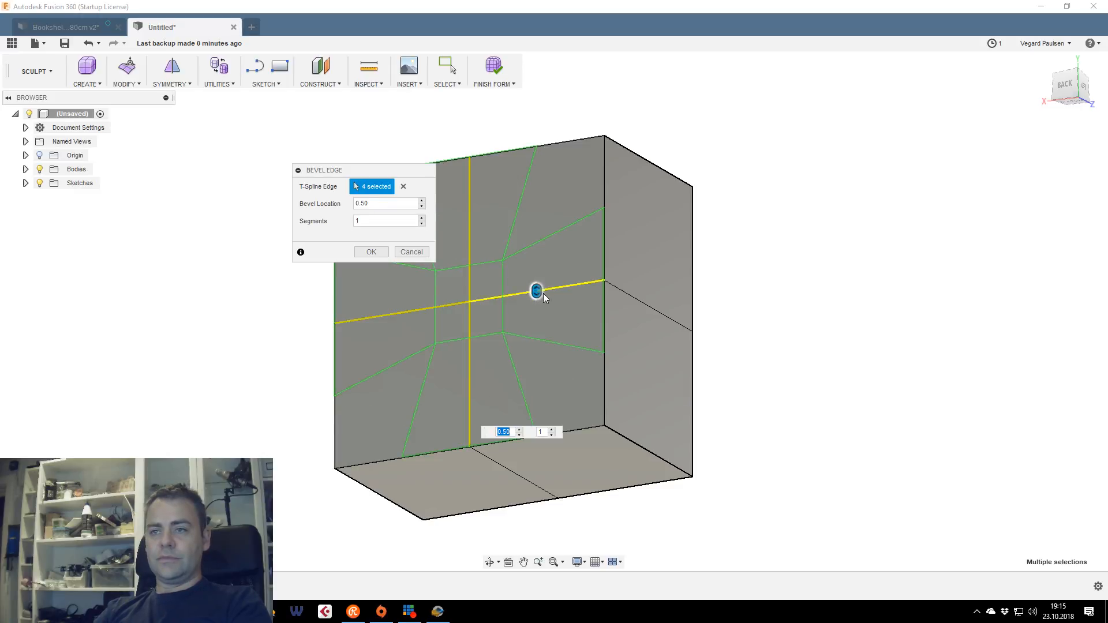
mouse_move(542, 293)
mouse_down()
mouse_move(531, 344)
mouse_move(538, 305)
mouse_up()
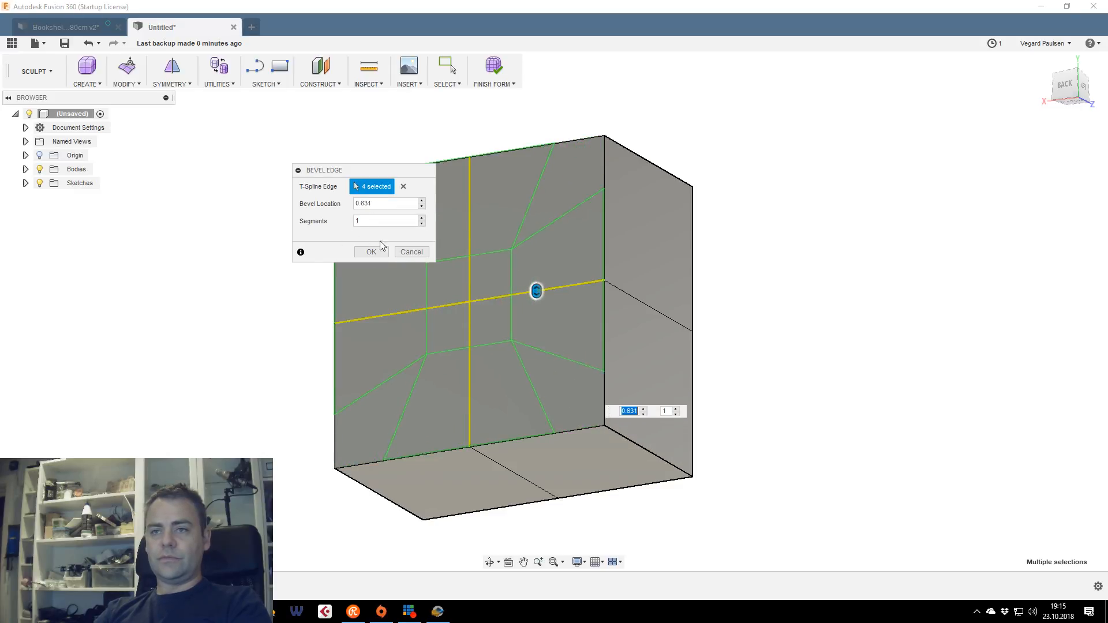
click(376, 252)
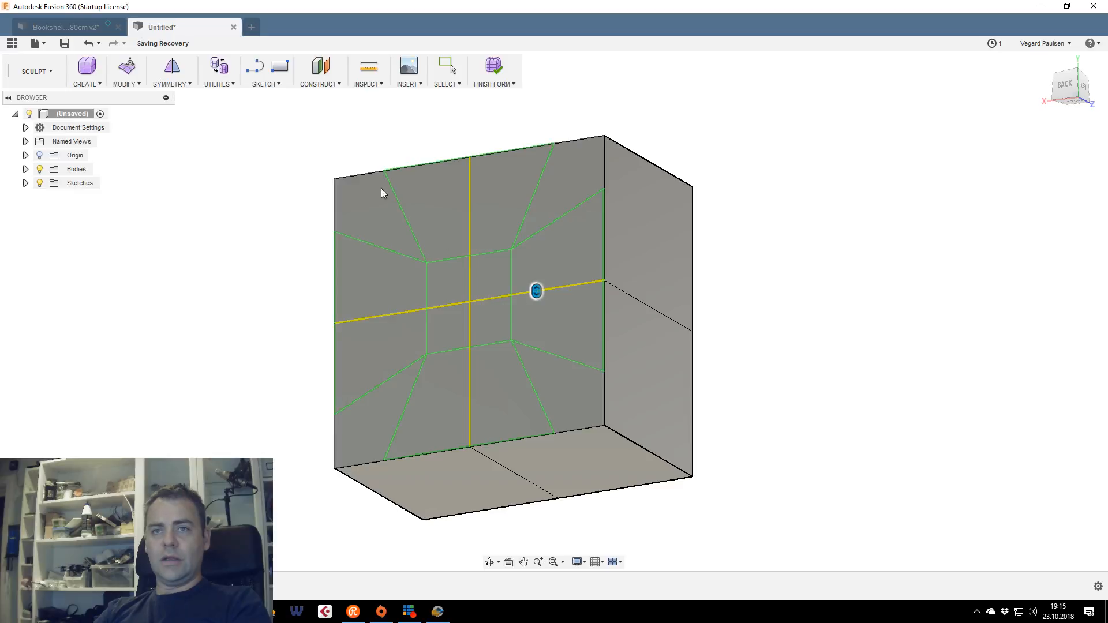
click(180, 86)
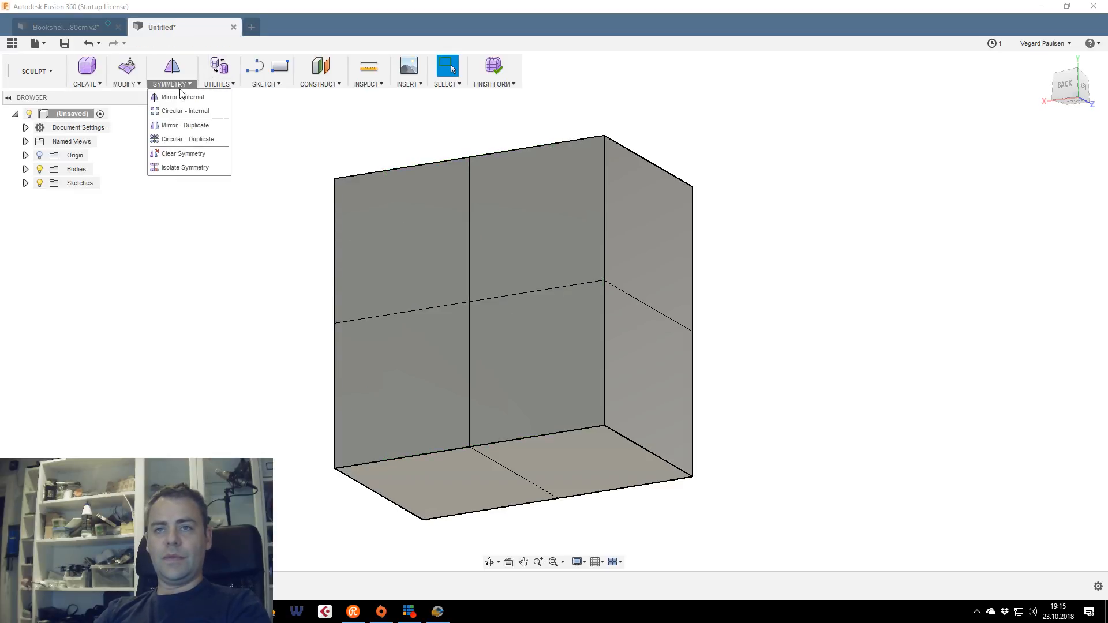
mouse_move(126, 85)
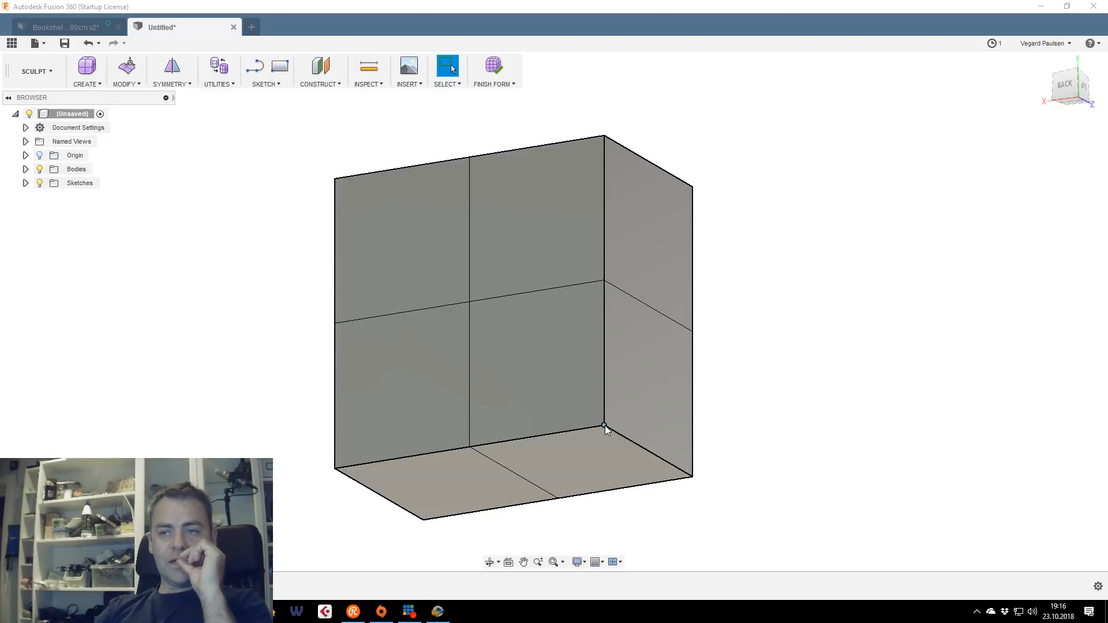
Try to scale the four outer edge-midpoint vertices of the back face by 0.632 with Edit Form
click(603, 280)
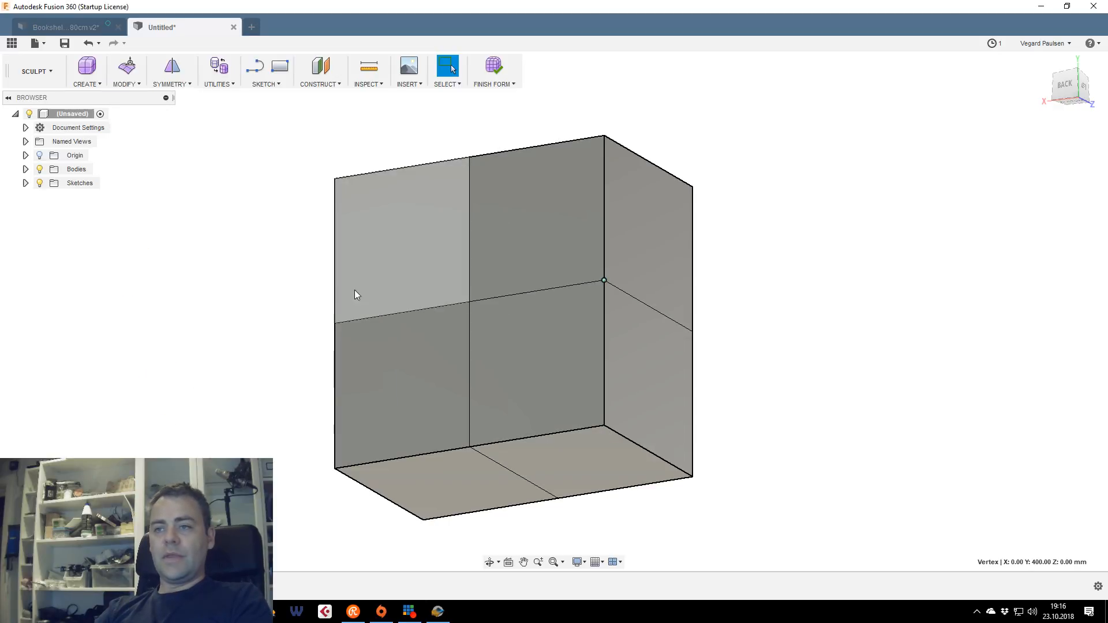
shift+click(335, 323)
shift+click(469, 447)
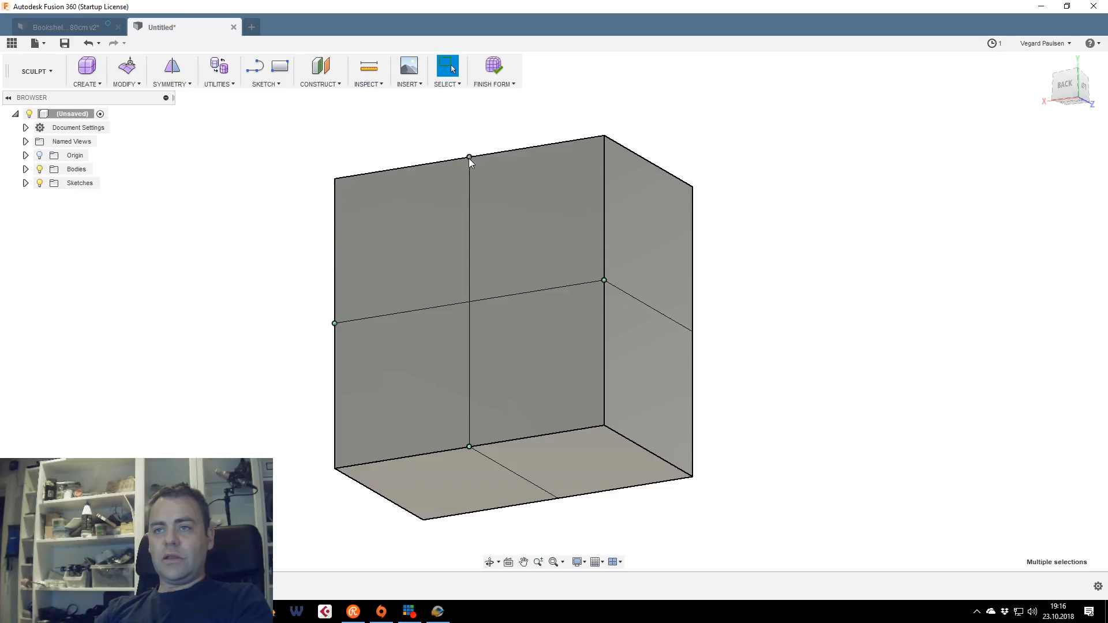
right_click(468, 156)
click(499, 138)
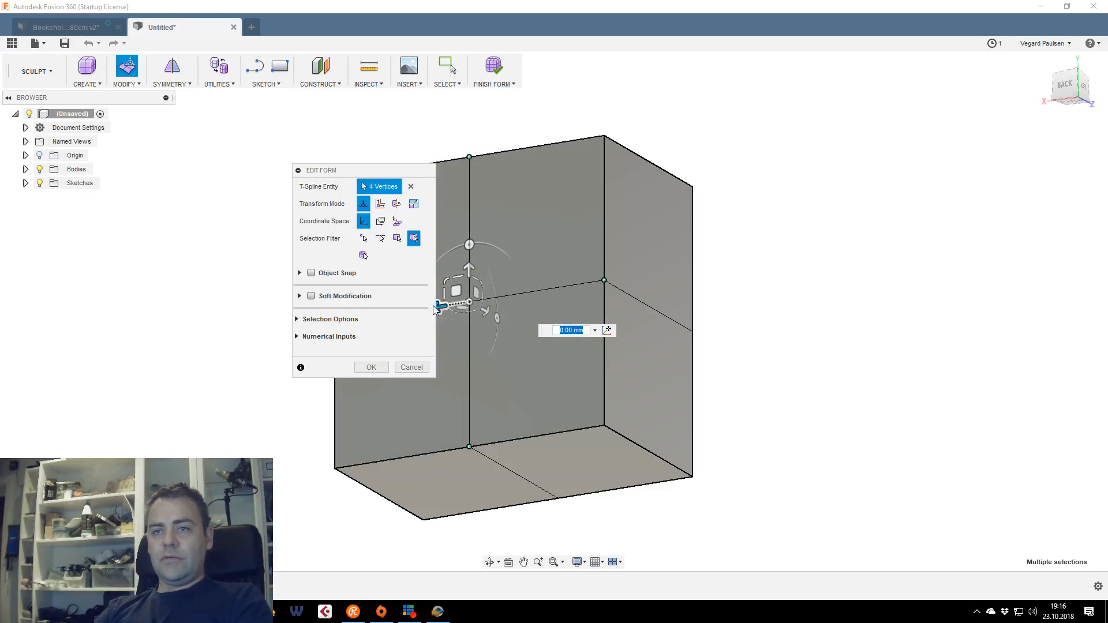
drag(1064, 85, 1085, 77)
mouse_move(490, 243)
mouse_down()
mouse_move(499, 262)
mouse_move(492, 244)
mouse_up()
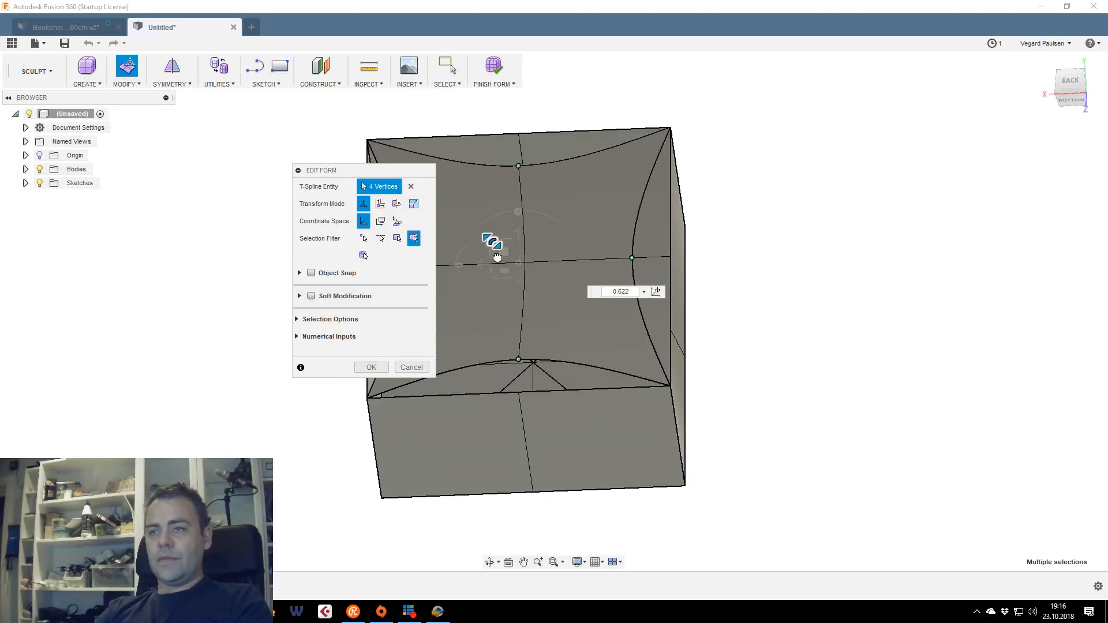
click(1084, 103)
mouse_move(1083, 103)
mouse_down()
mouse_move(1059, 107)
mouse_move(1088, 107)
mouse_move(1073, 86)
mouse_up()
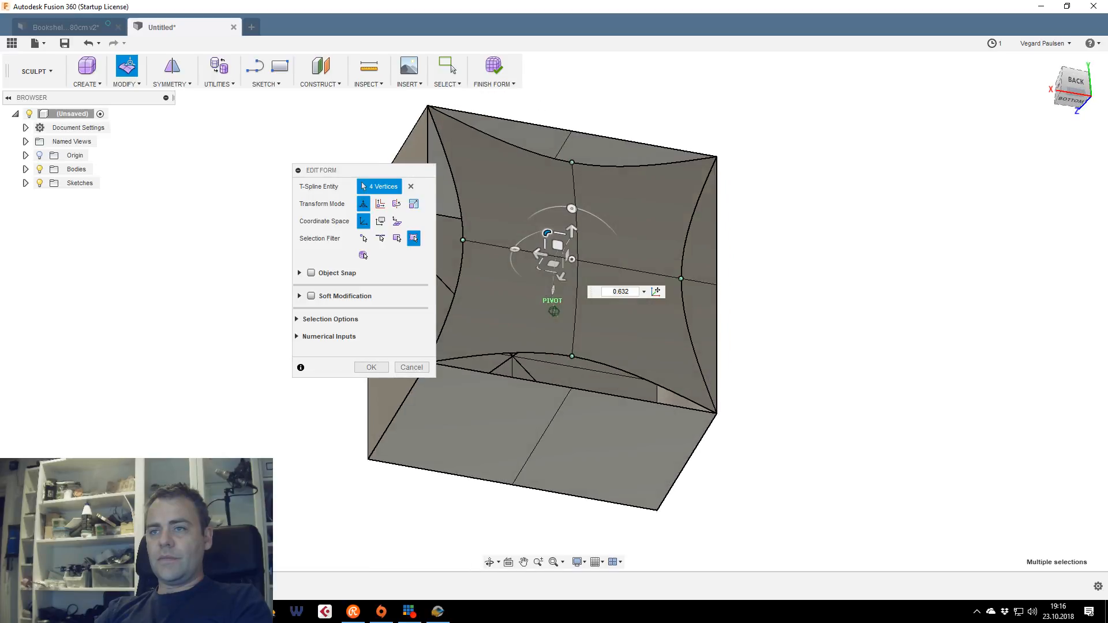
click(411, 367)
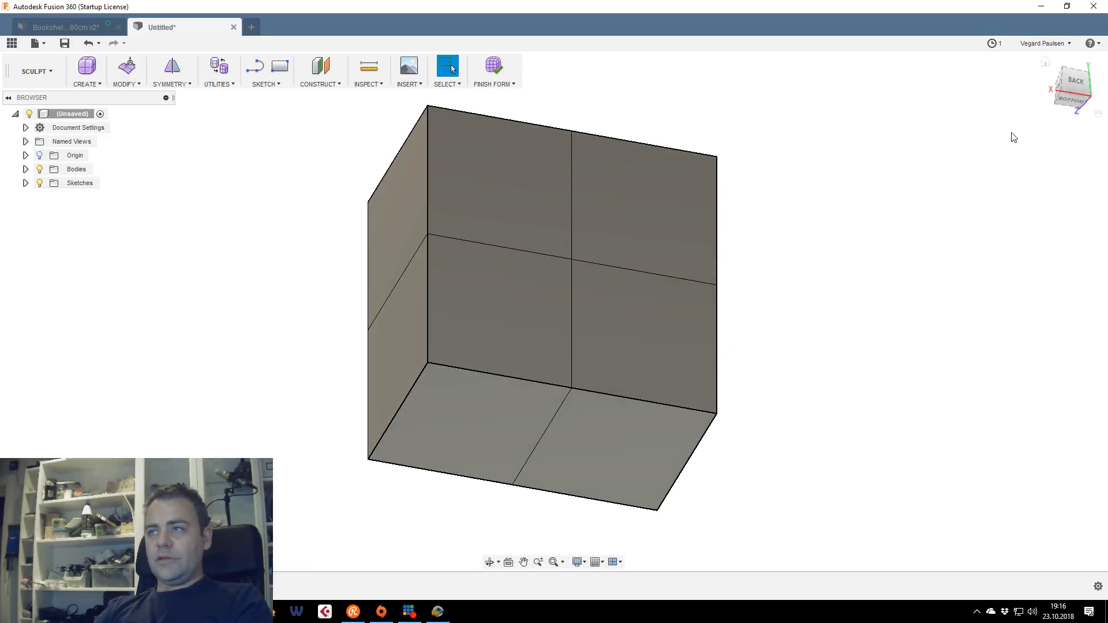
Try to pull the back face's centre vertex outward along the depth axis with Edit Form
mouse_move(1067, 101)
mouse_down()
mouse_move(1049, 96)
mouse_move(1067, 98)
mouse_up()
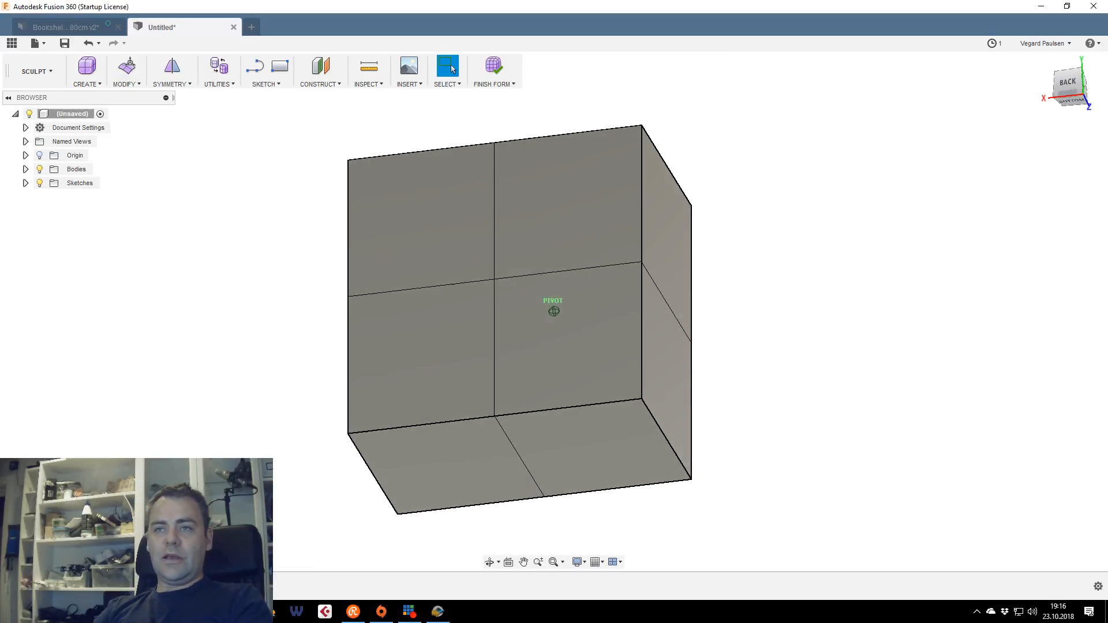
right_click(494, 280)
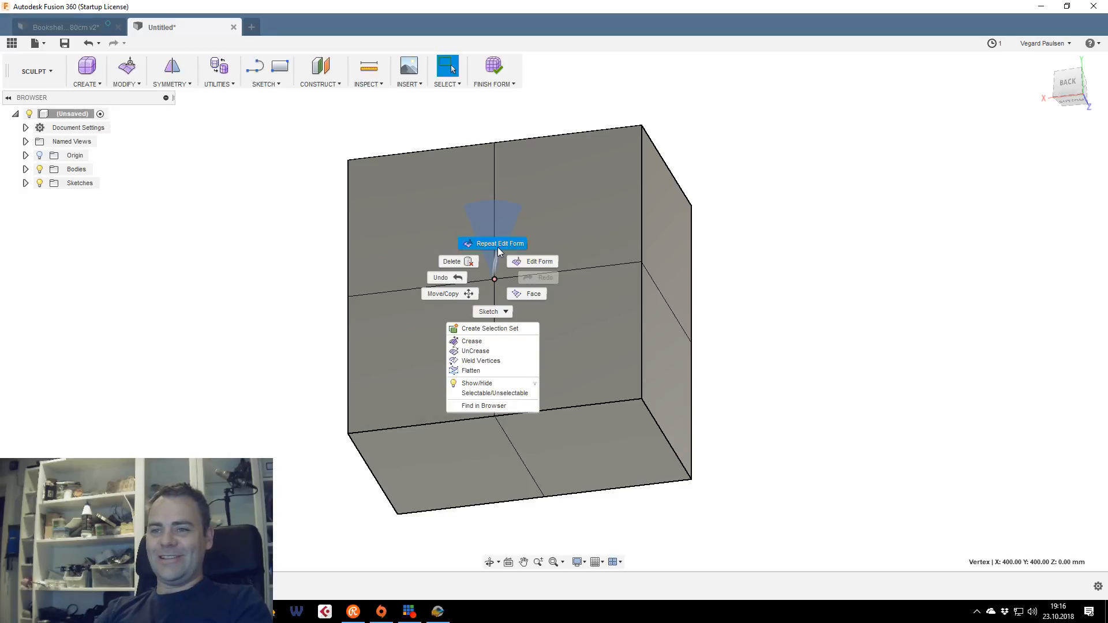
click(522, 269)
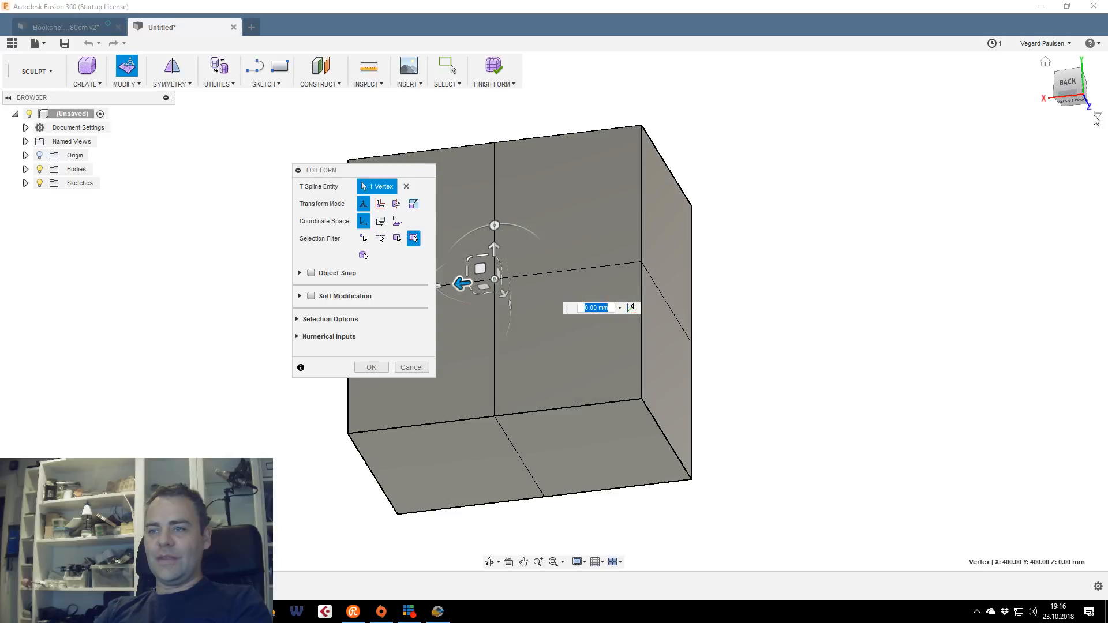
drag(1068, 118, 1071, 109)
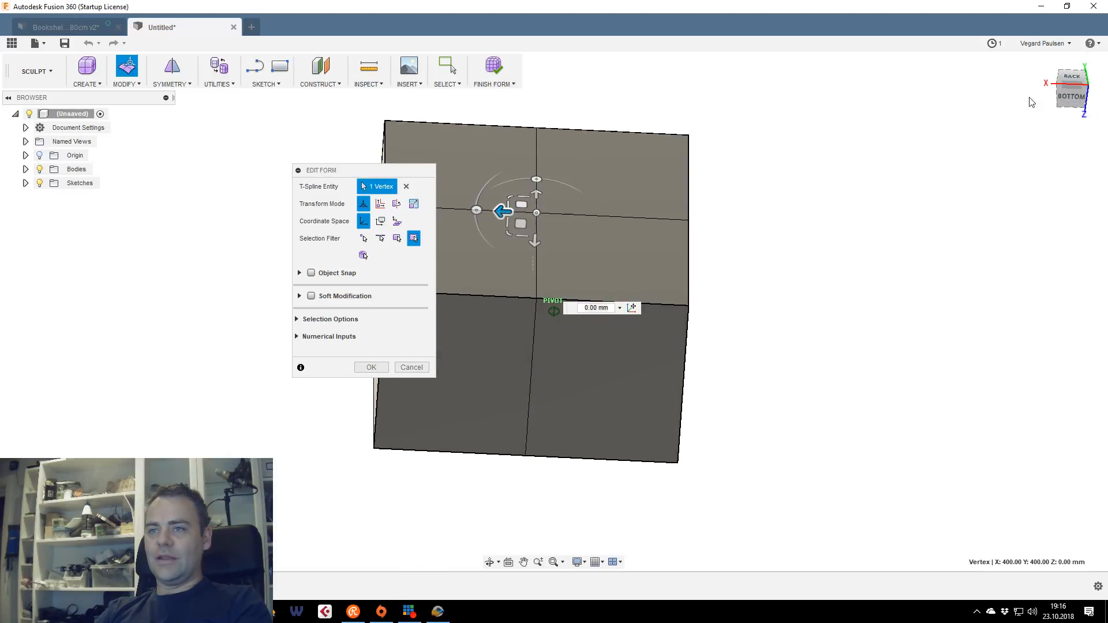
drag(536, 240, 563, 141)
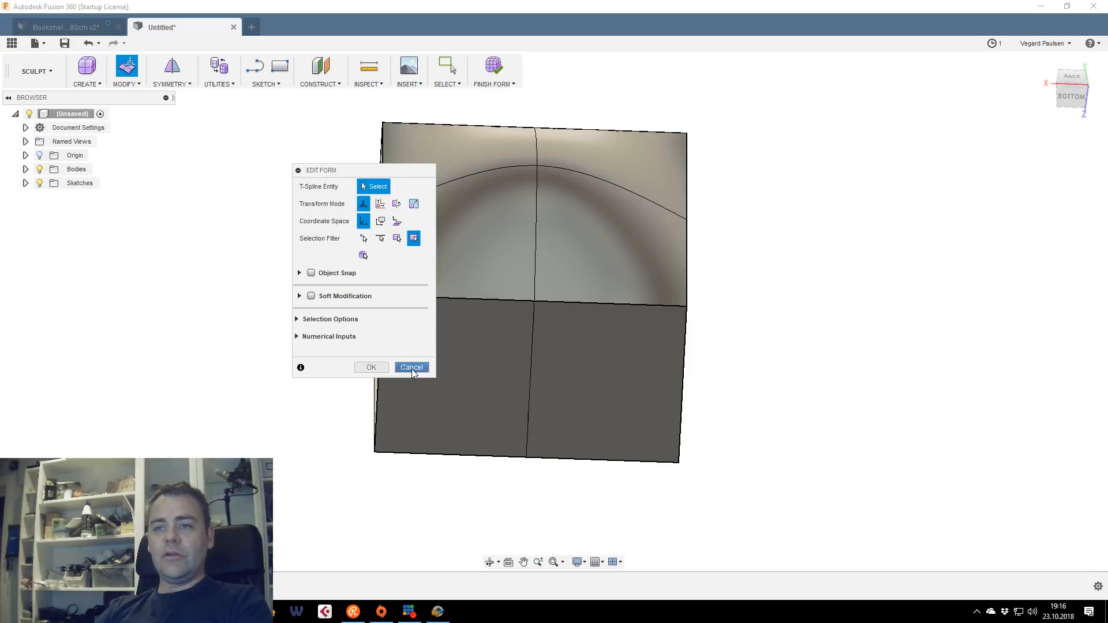
click(411, 367)
Undo the edits back to the flat 2 by 2 face form plane, removing the 500 mm extrusion
key(ctrl+z)
key(ctrl+z)
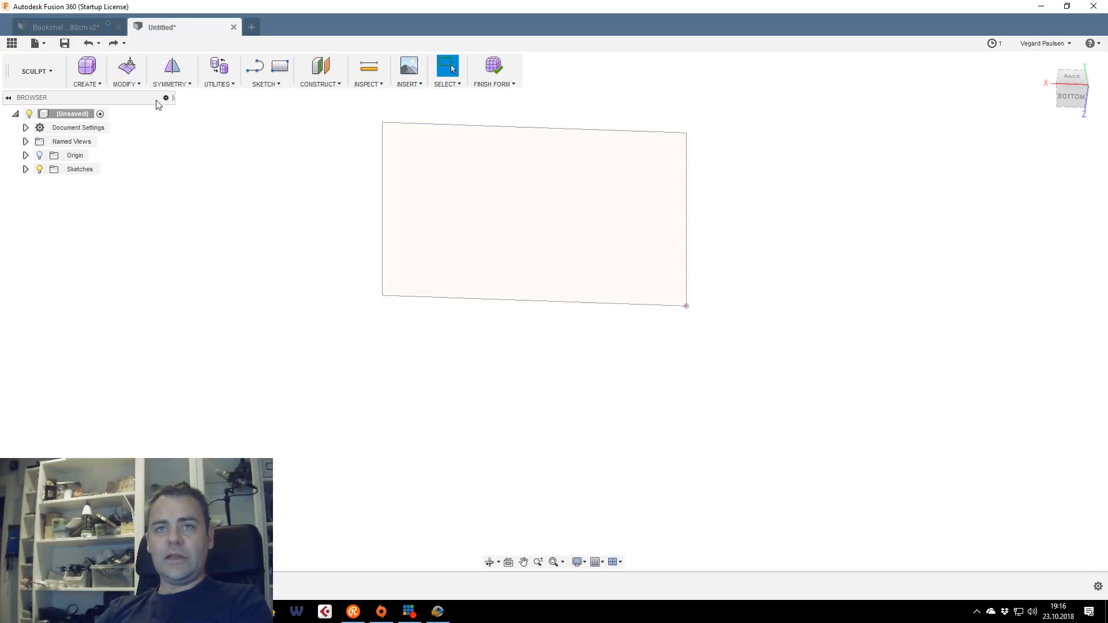
click(113, 44)
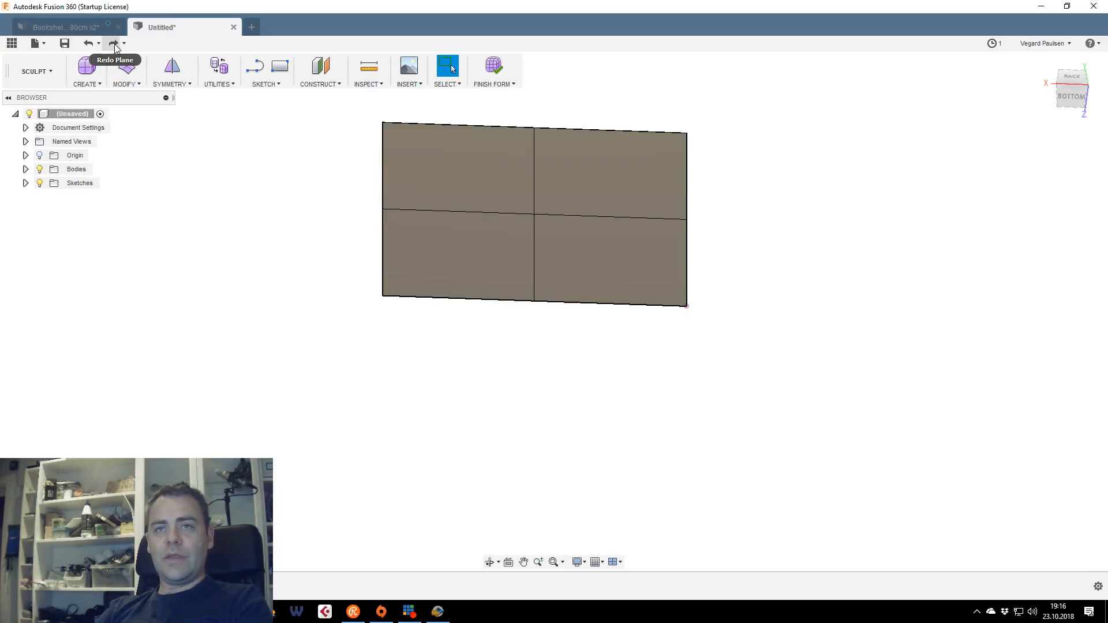
right_click(533, 214)
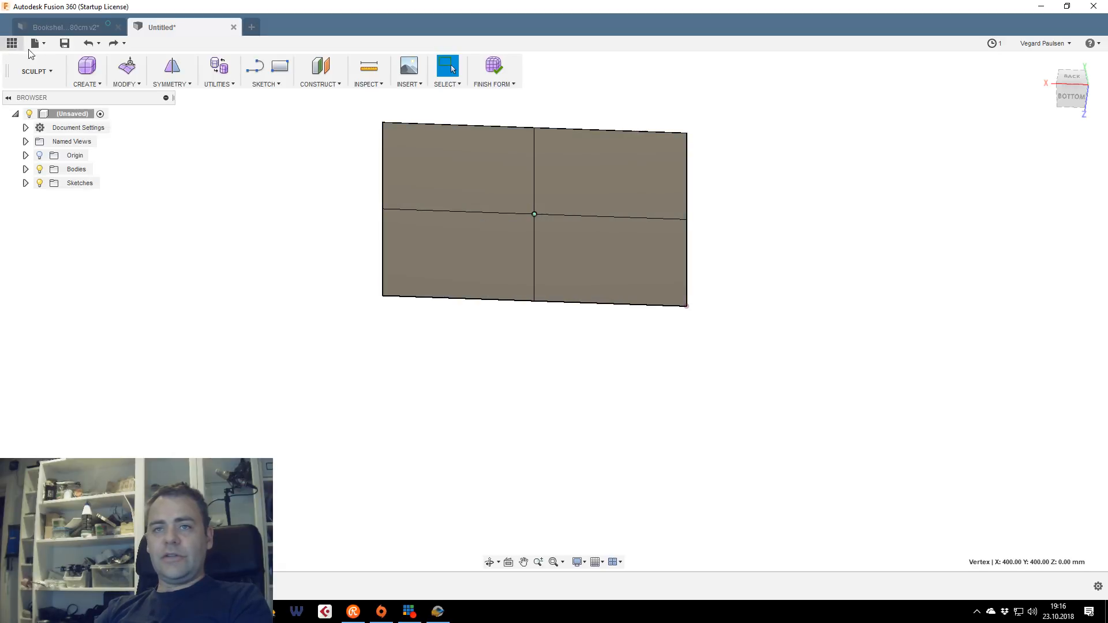
Extrude the square sketch profile 5 mm to one side as a new form body
click(87, 84)
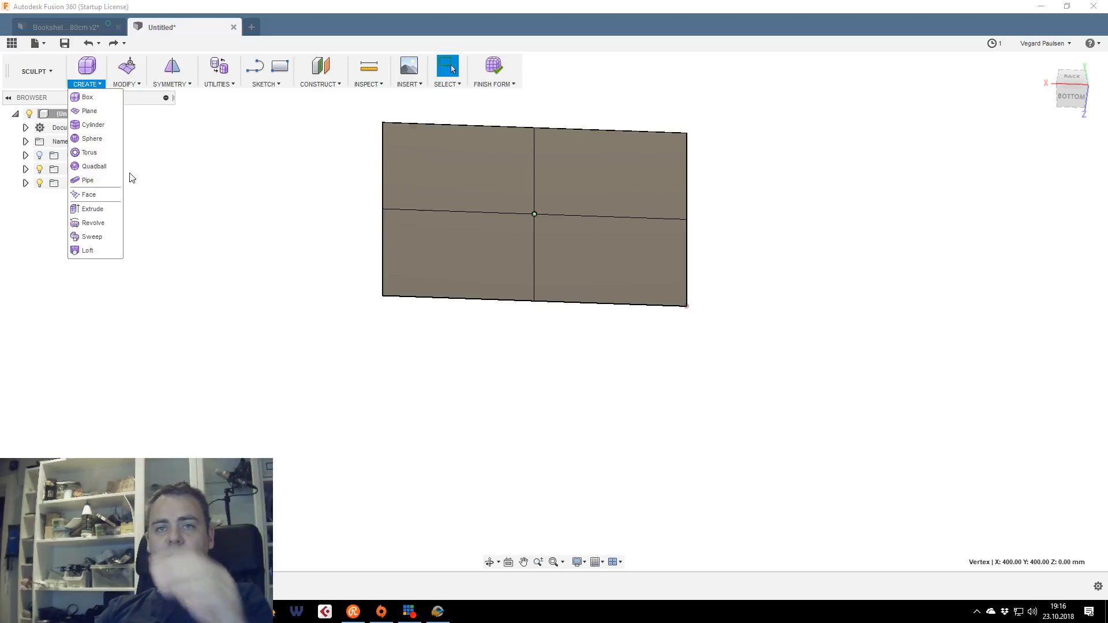
click(97, 210)
click(523, 216)
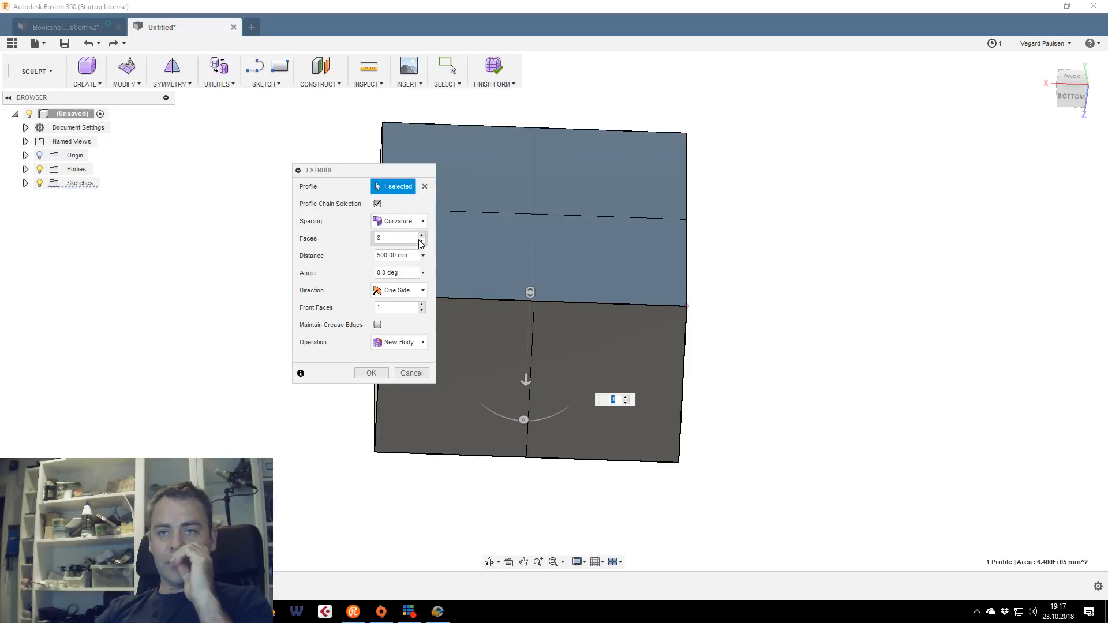
double_click(381, 255)
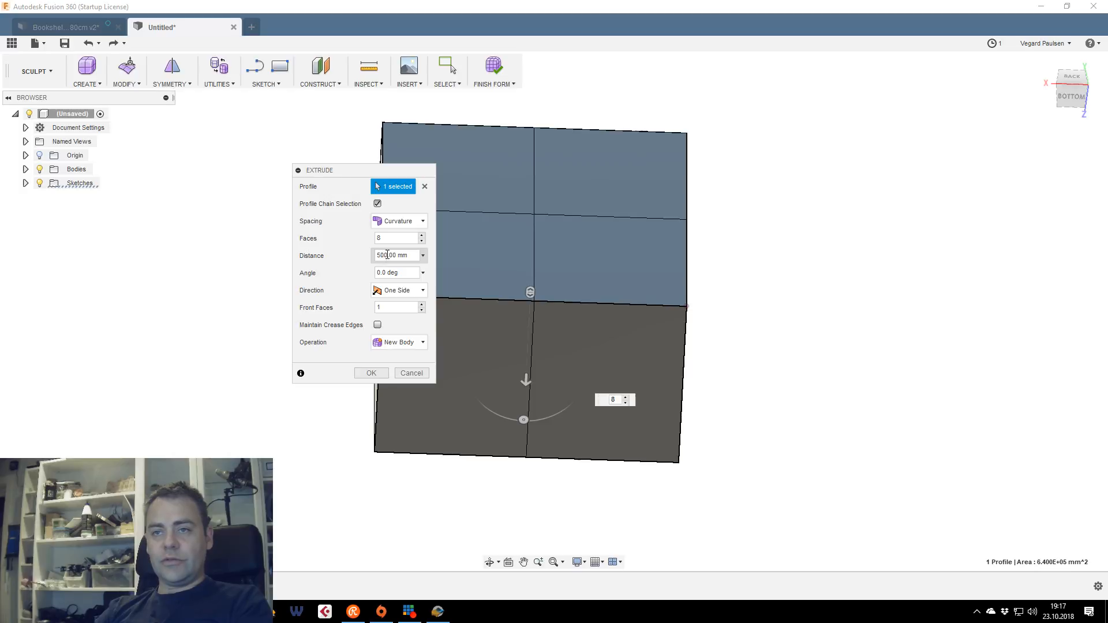
key(Delete)
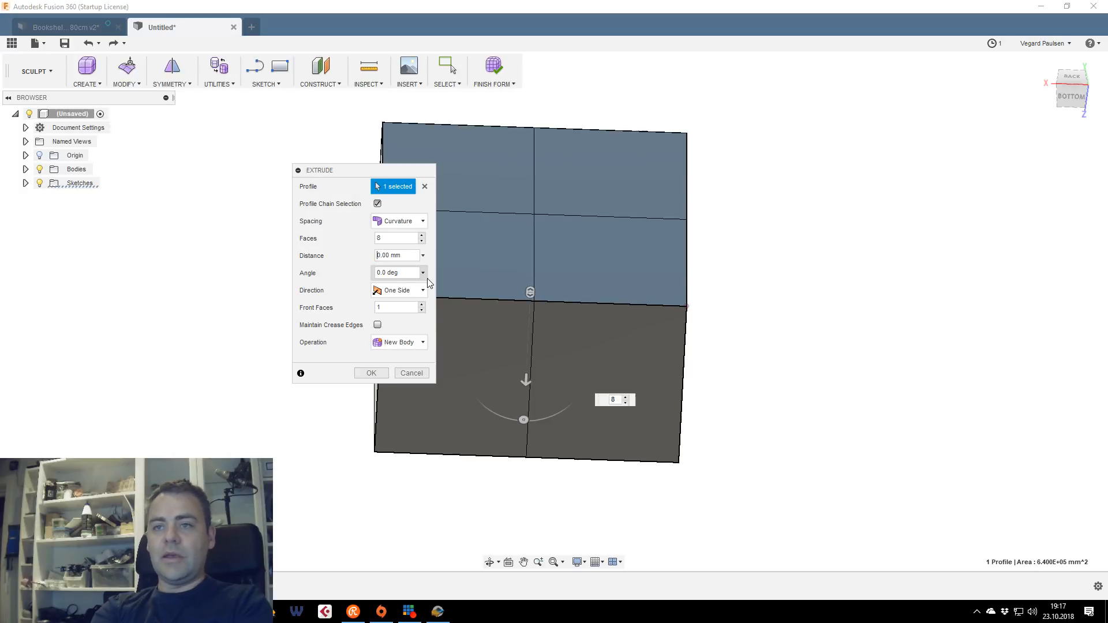
text(5)
key(Delete)
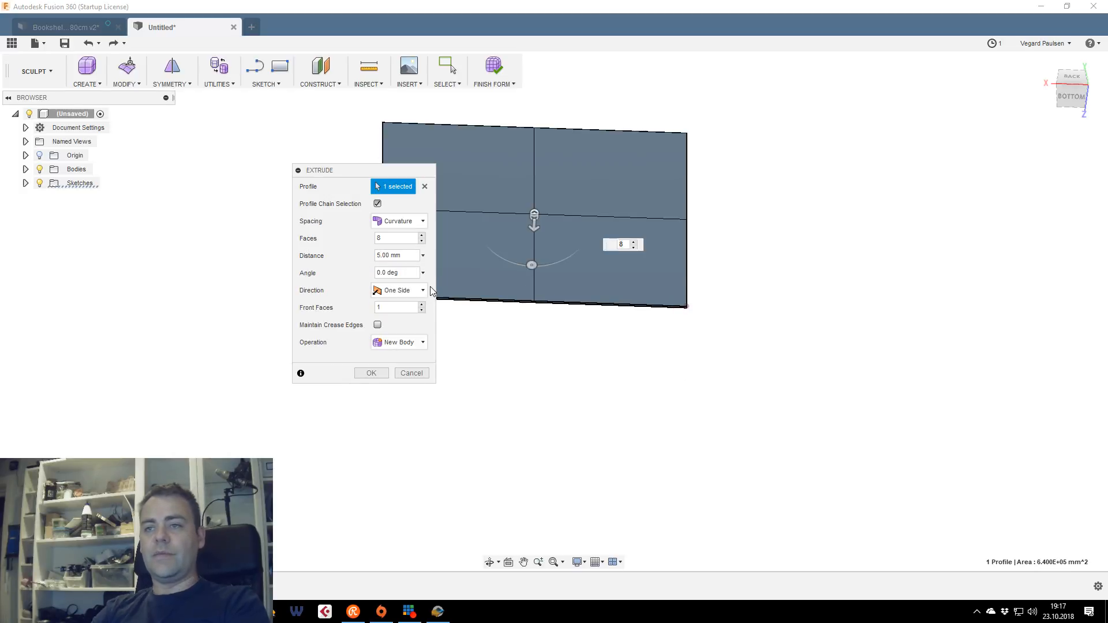
click(370, 378)
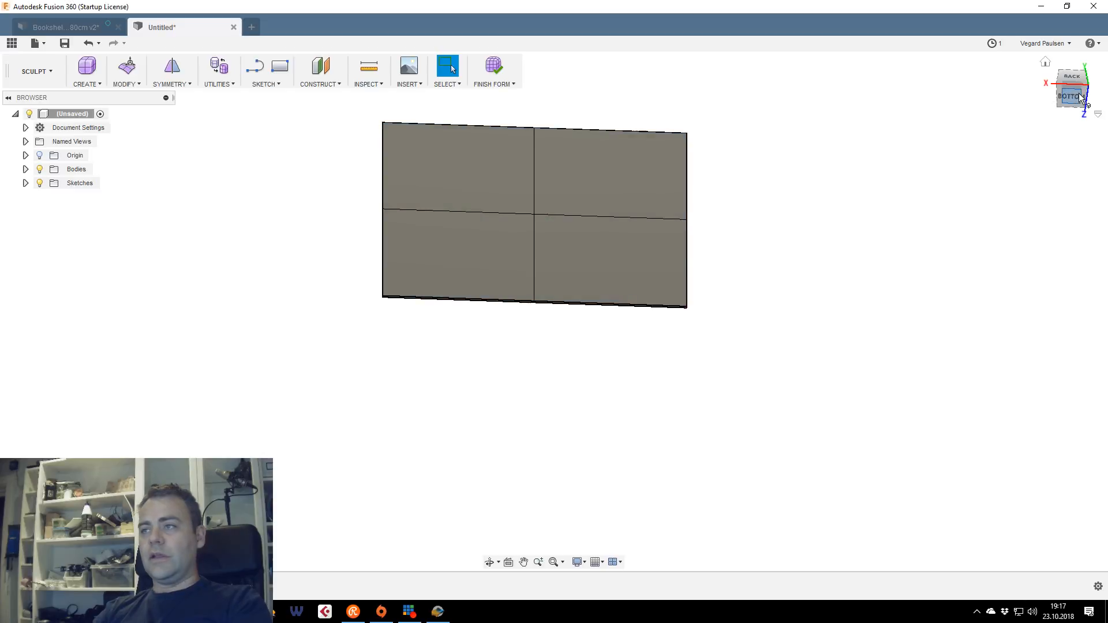
Close the open side of the thin extruded form with Fill Hole in Collapse mode, comparing the Fill Star mode first
drag(1063, 96, 1015, 91)
mouse_move(750, 196)
shift+middle_down()
mouse_move(715, 283)
mouse_move(681, 309)
mouse_move(739, 236)
mouse_move(726, 241)
shift+middle_up()
scroll(483, 362, up, 4)
middle_drag(435, 364, 640, 282)
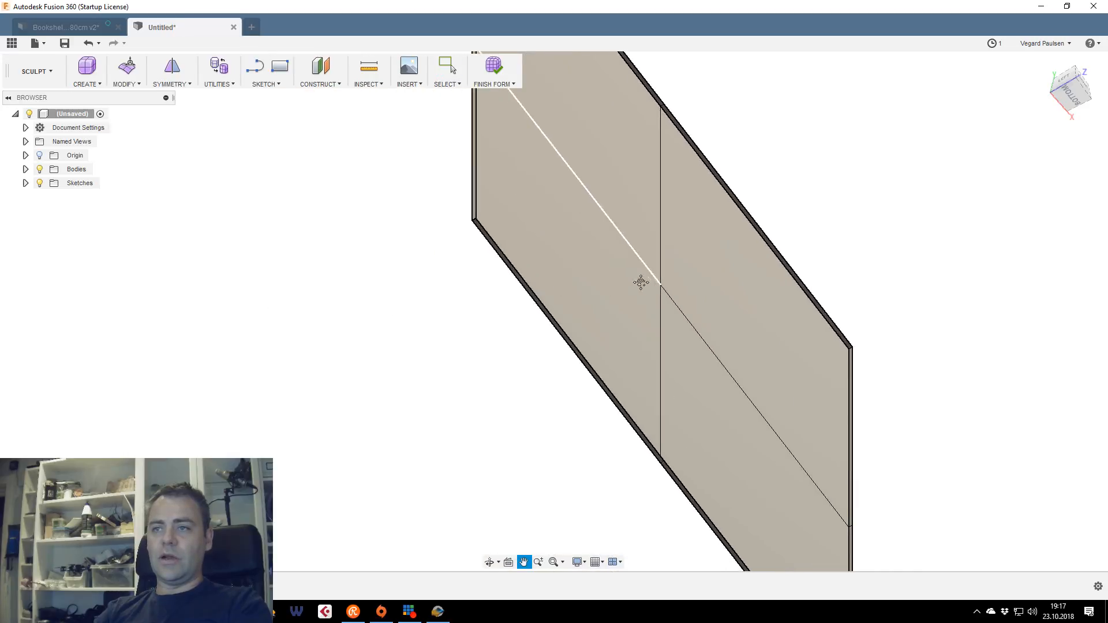
scroll(651, 282, down, 2)
scroll(695, 139, down, 1)
middle_drag(695, 139, 525, 146)
key(Escape)
scroll(520, 150, up, 2)
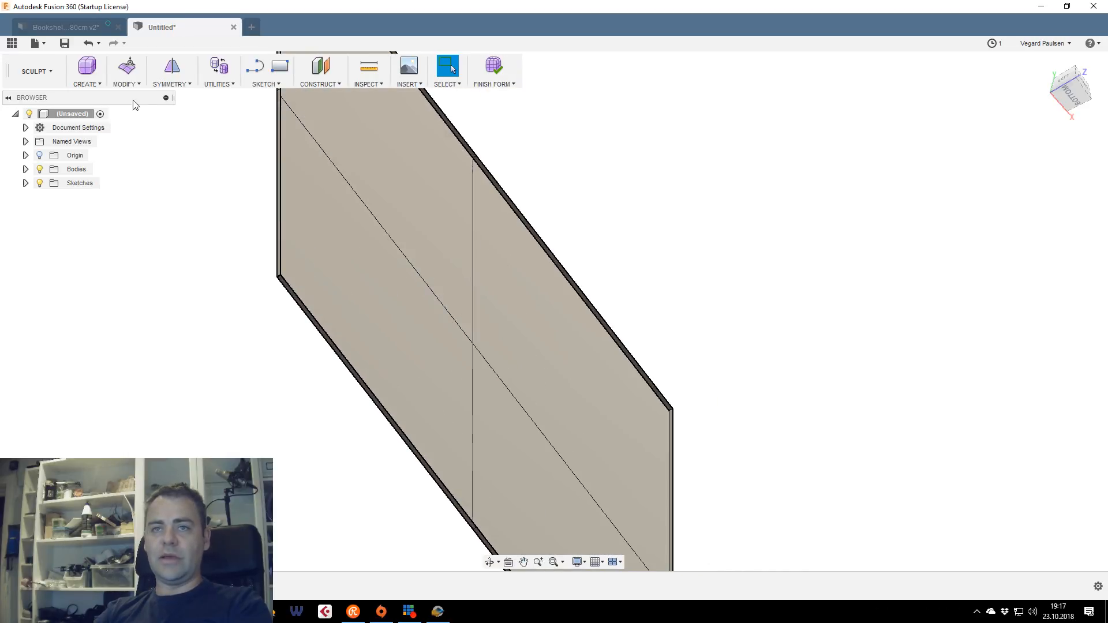
click(124, 85)
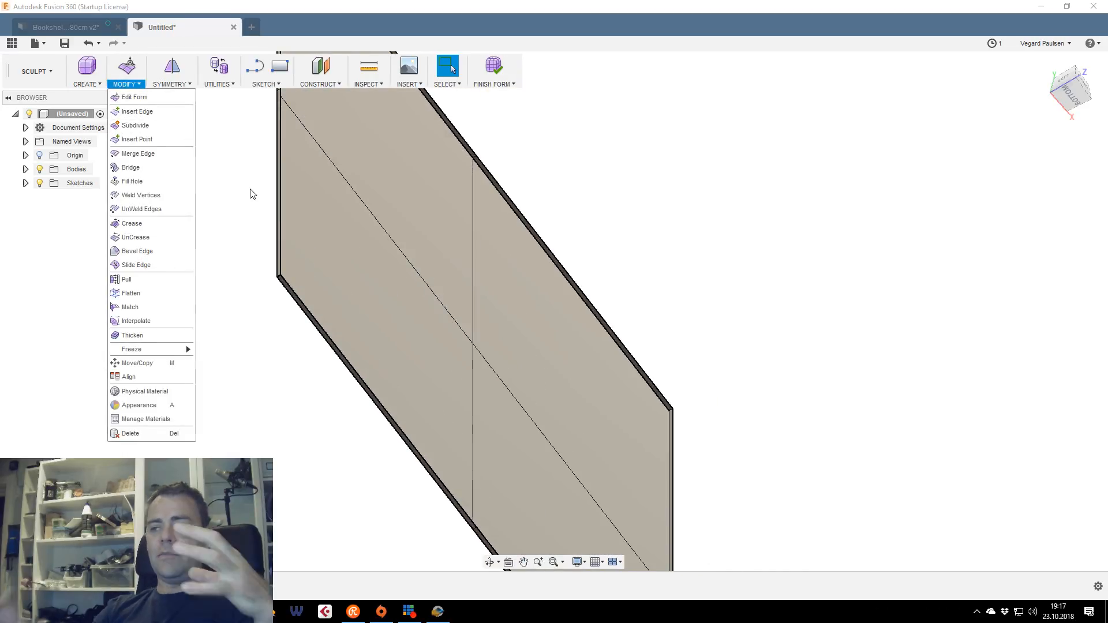
mouse_move(86, 84)
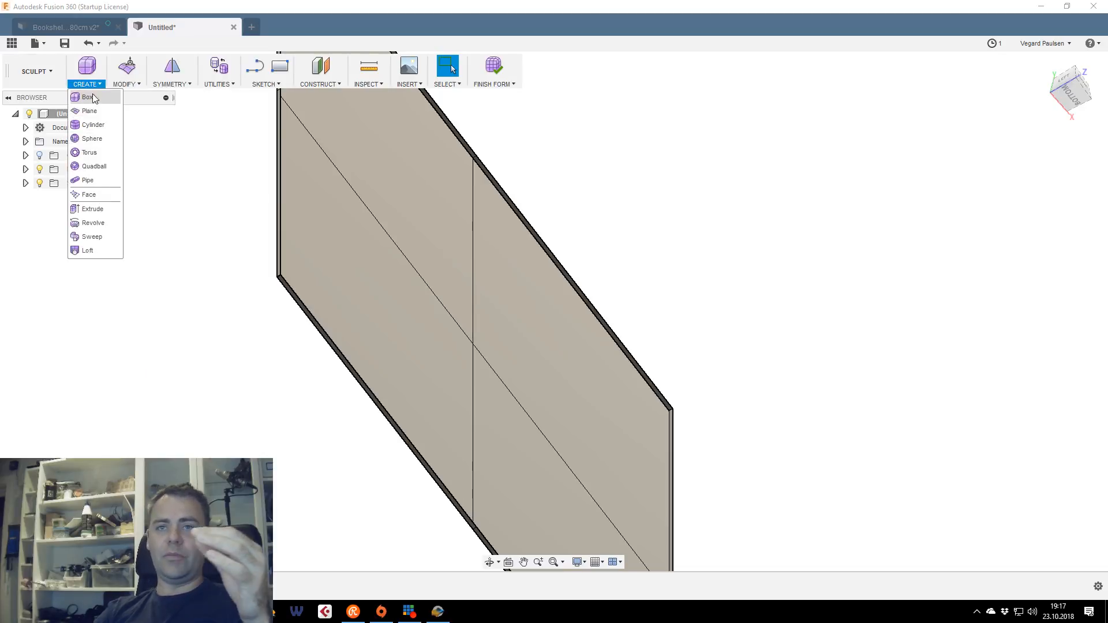
mouse_move(123, 84)
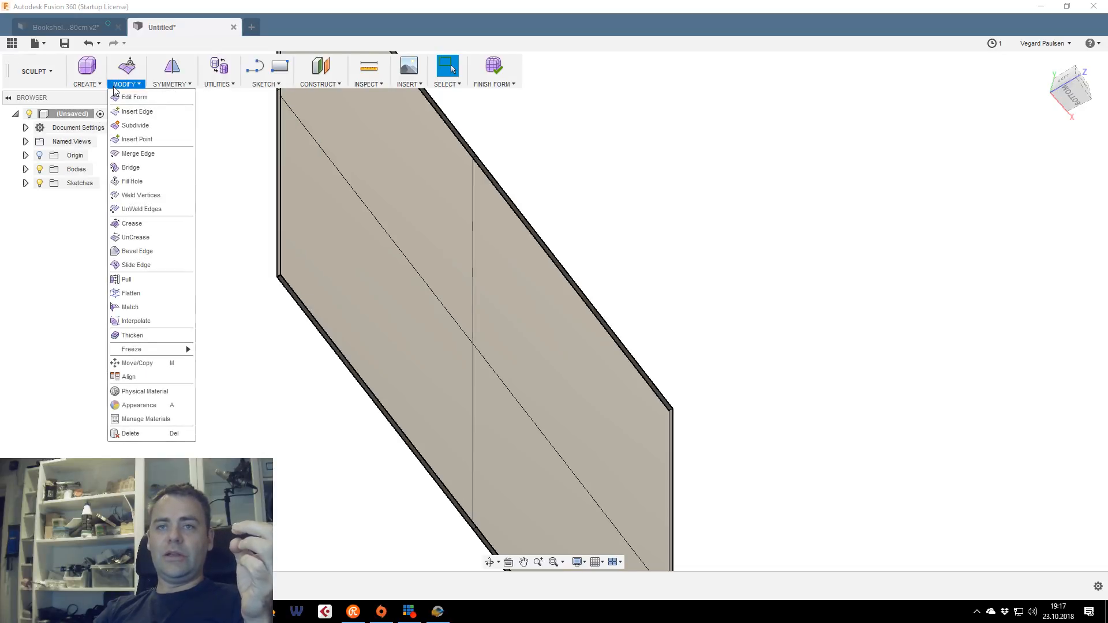
click(132, 182)
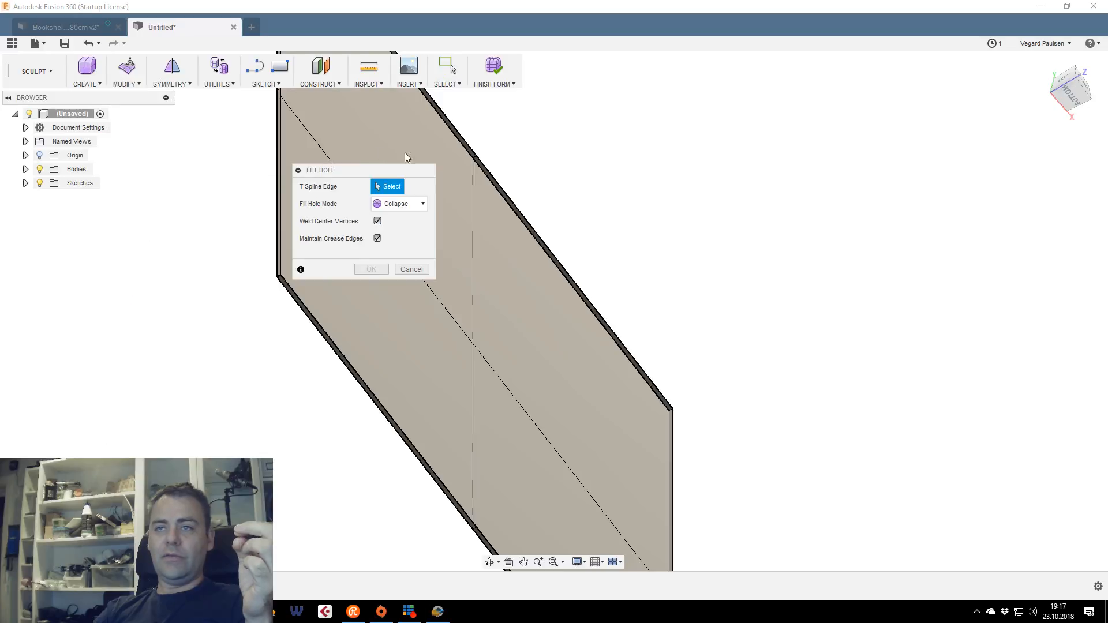
click(472, 154)
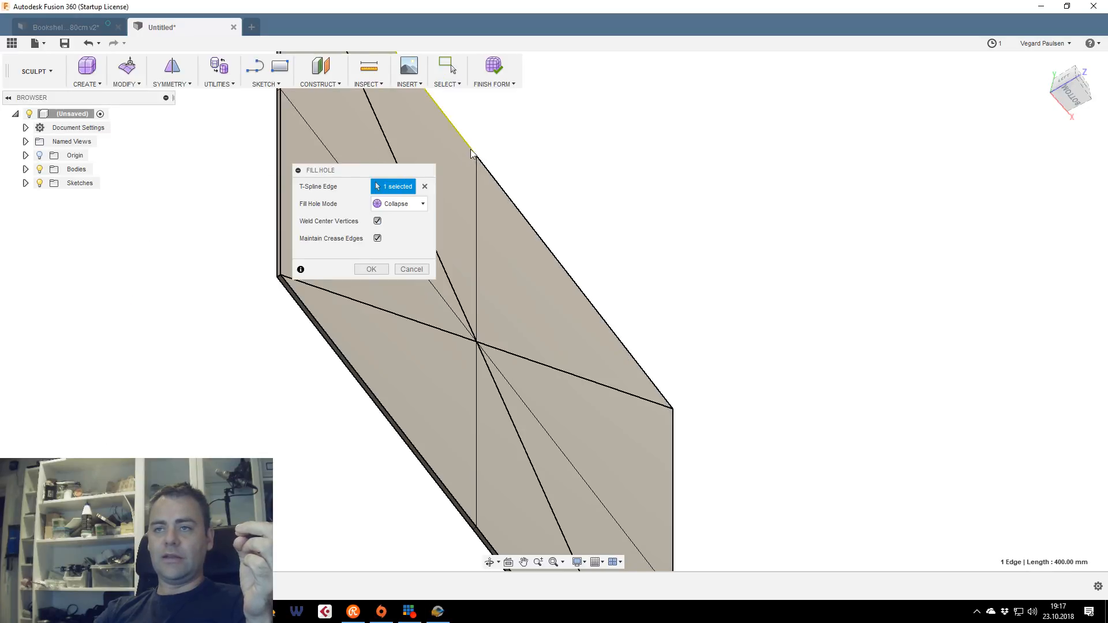
click(393, 204)
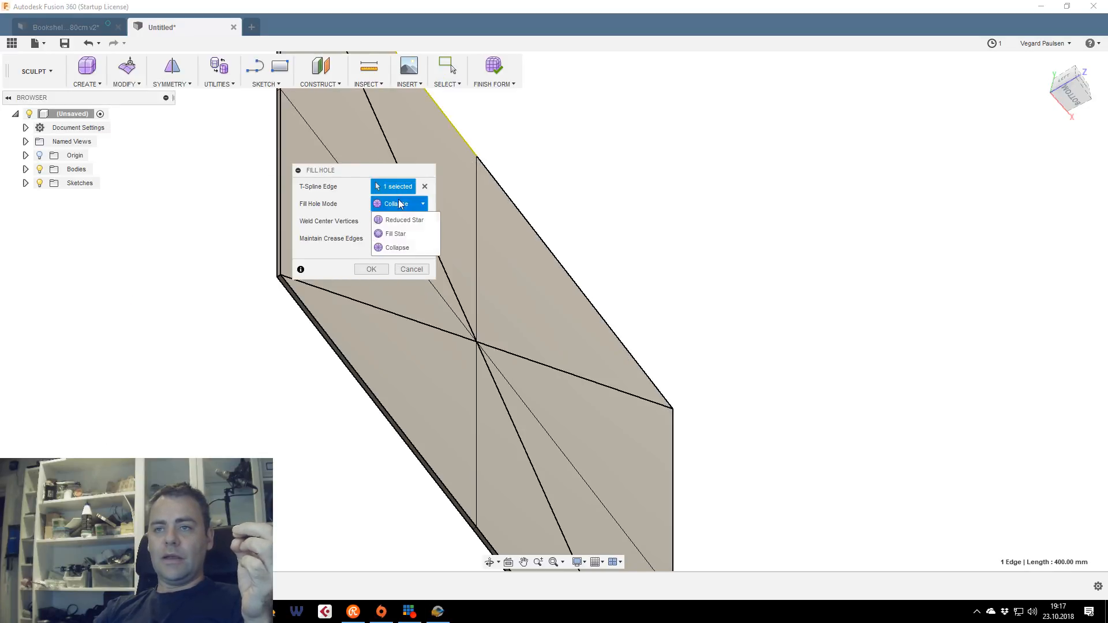
click(389, 237)
click(399, 203)
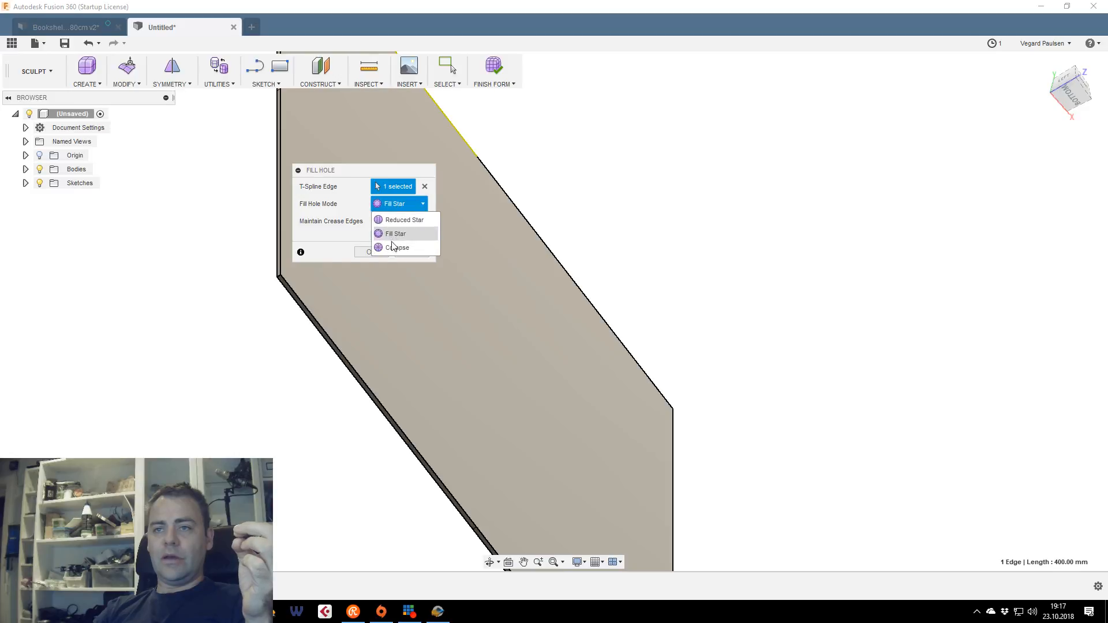
click(393, 247)
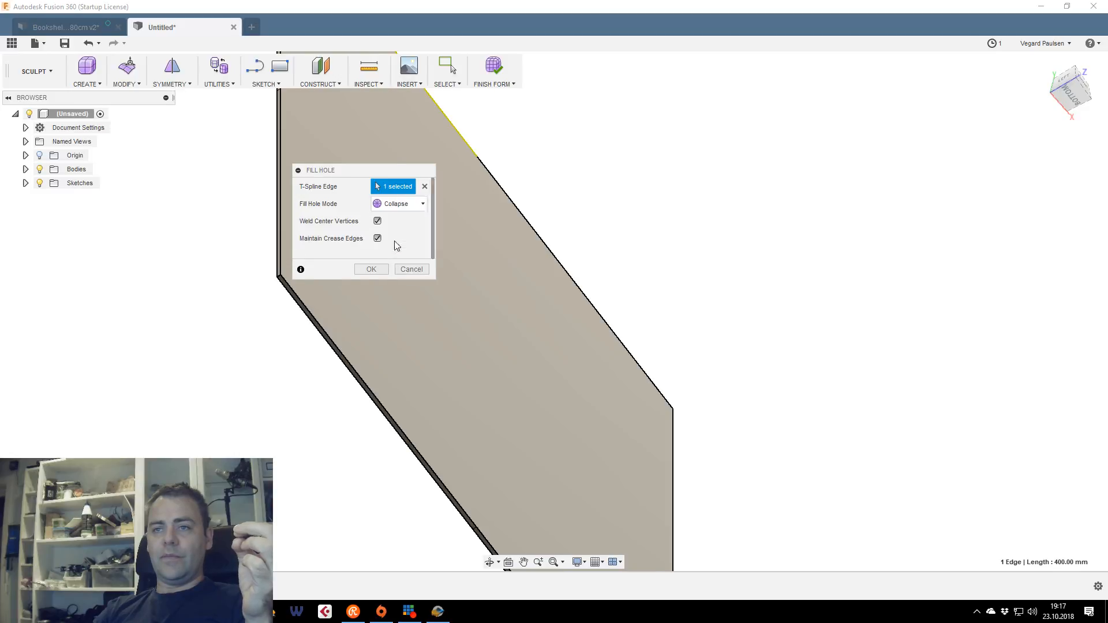
click(374, 270)
Pull the back face's centre vertex outward along the depth axis with Edit Form to about Z -178 mm
mouse_move(1070, 99)
mouse_down()
mouse_move(1099, 86)
mouse_move(1073, 78)
mouse_move(1095, 72)
mouse_up()
scroll(711, 160, down, 2)
middle_drag(711, 160, 623, 294)
scroll(604, 320, up, 2)
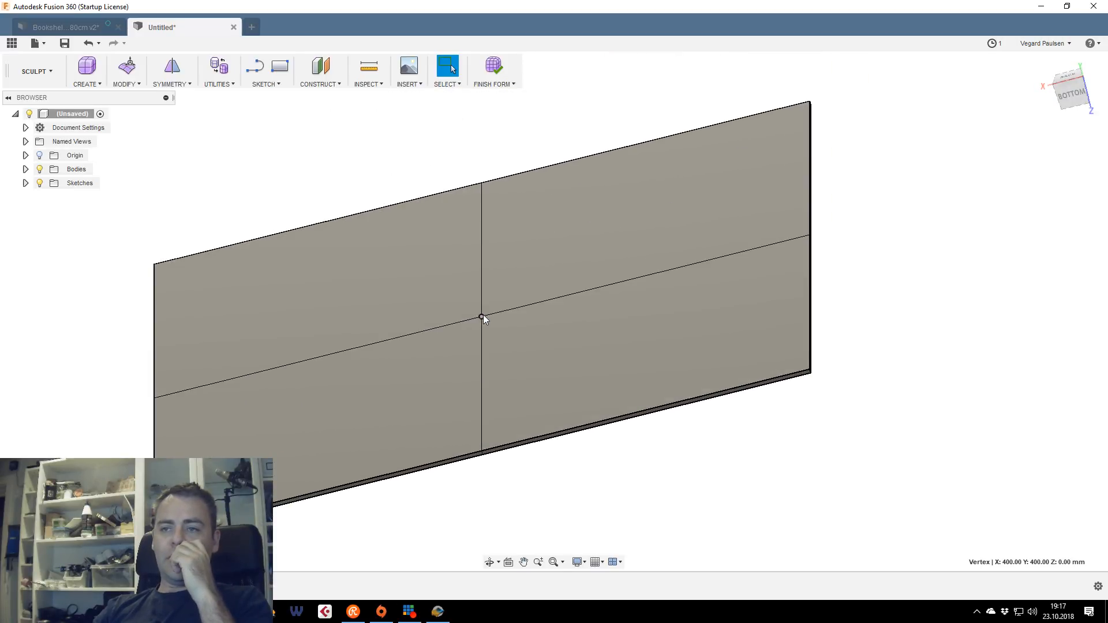
right_click(482, 316)
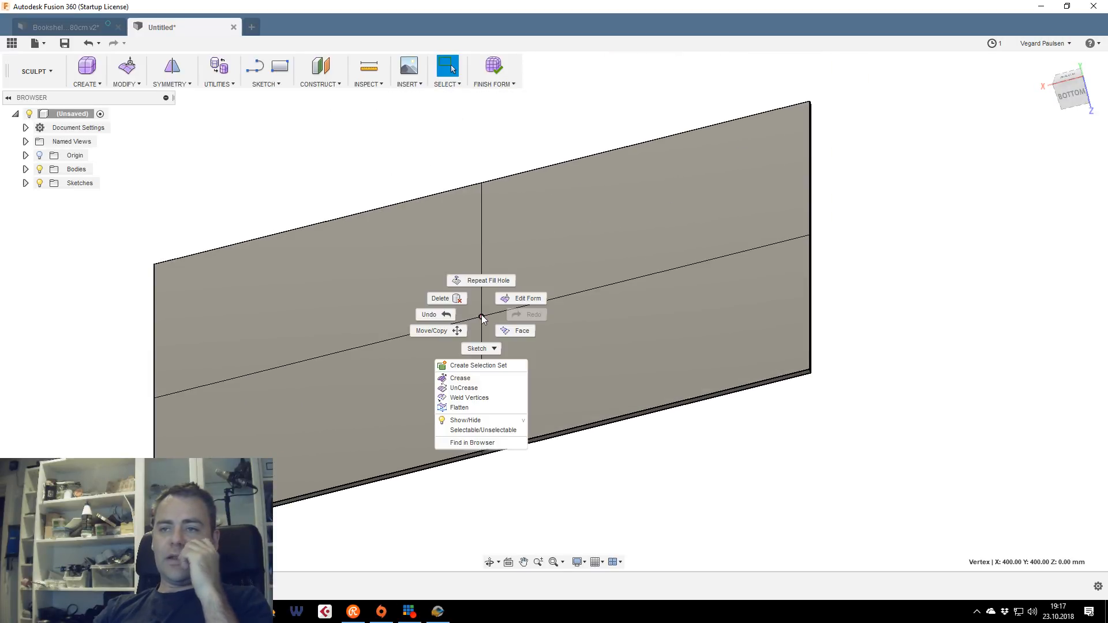
click(526, 300)
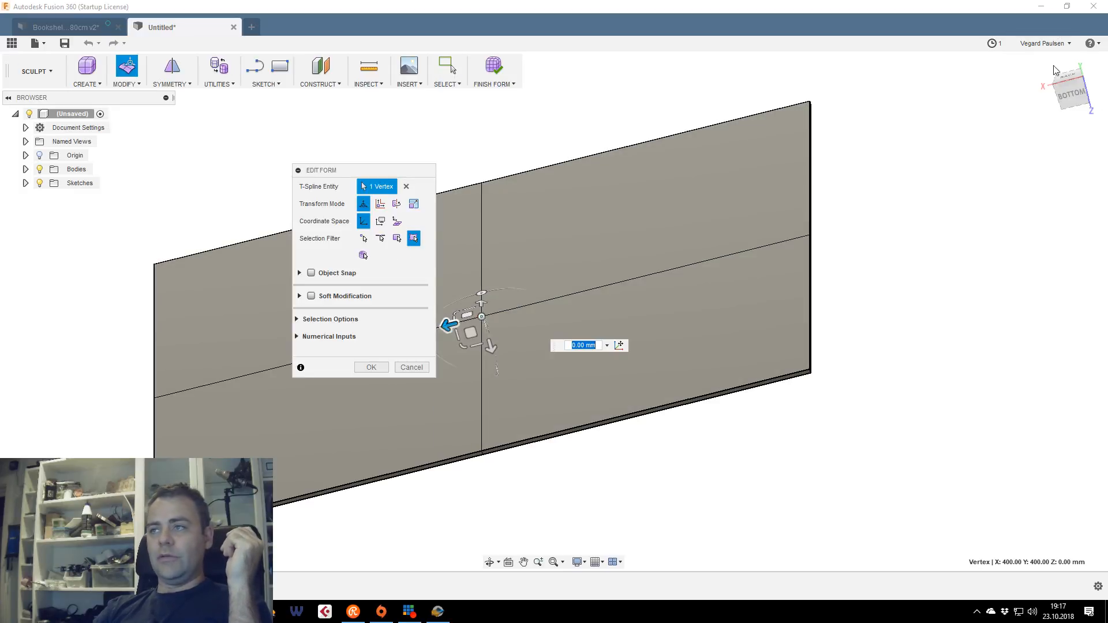
mouse_move(1063, 80)
mouse_down()
mouse_move(1071, 102)
mouse_move(1070, 92)
mouse_up()
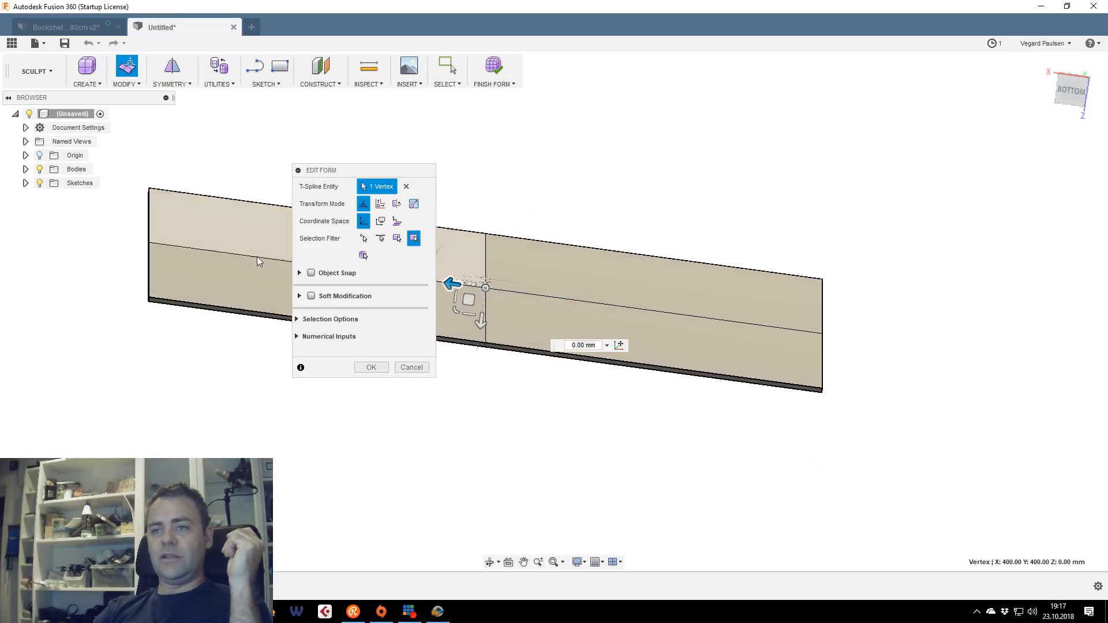
drag(482, 320, 540, 60)
middle_drag(652, 167, 667, 349)
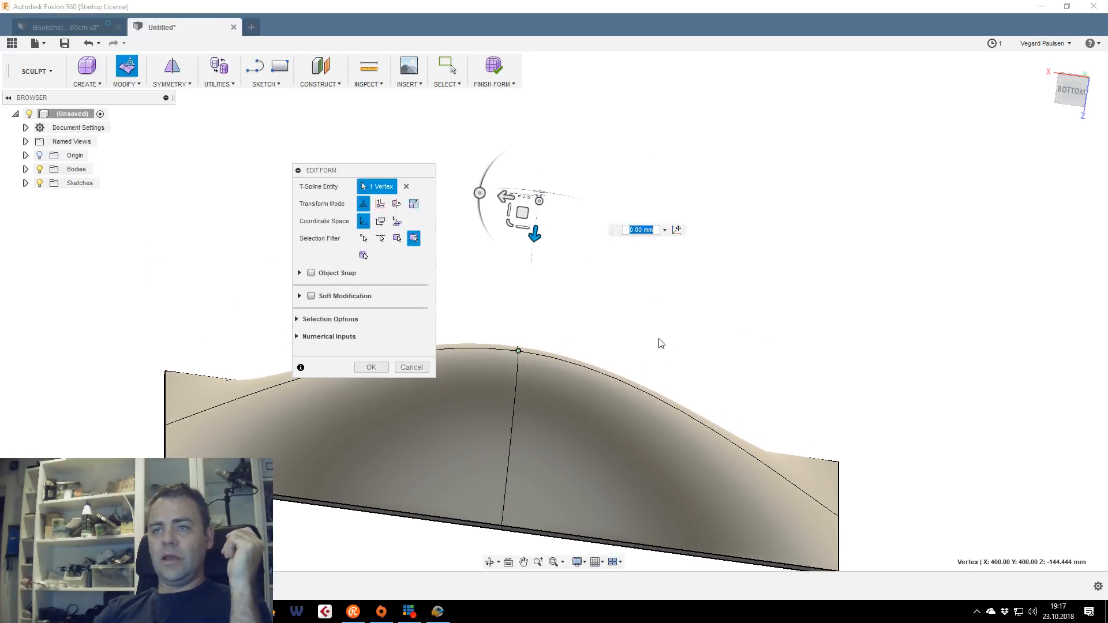
drag(533, 231, 496, 506)
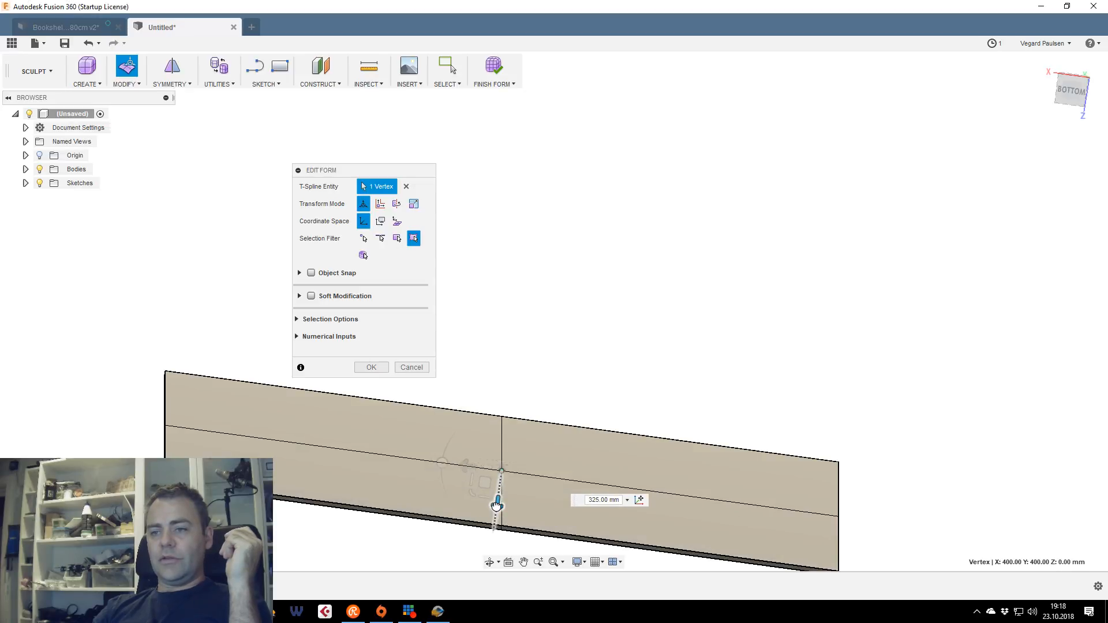
drag(496, 506, 517, 178)
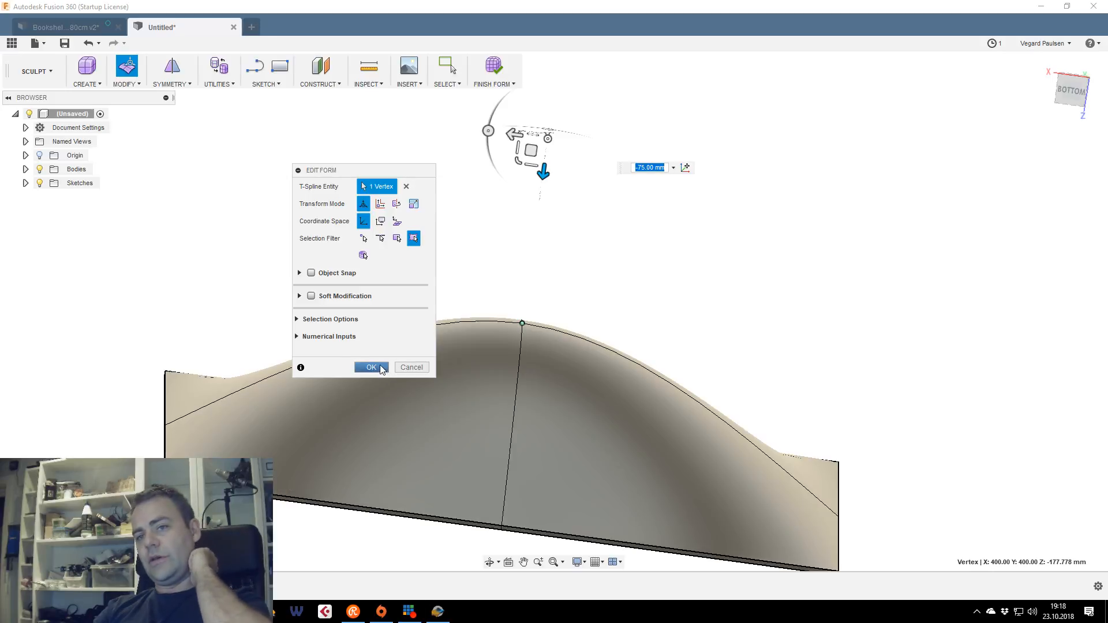
click(381, 366)
Check the bulge from several angles and finish the form
mouse_move(1078, 92)
mouse_down()
mouse_move(1050, 124)
mouse_move(1097, 104)
mouse_move(1039, 106)
mouse_move(1091, 116)
mouse_move(1079, 53)
mouse_up()
middle_drag(831, 329, 847, 260)
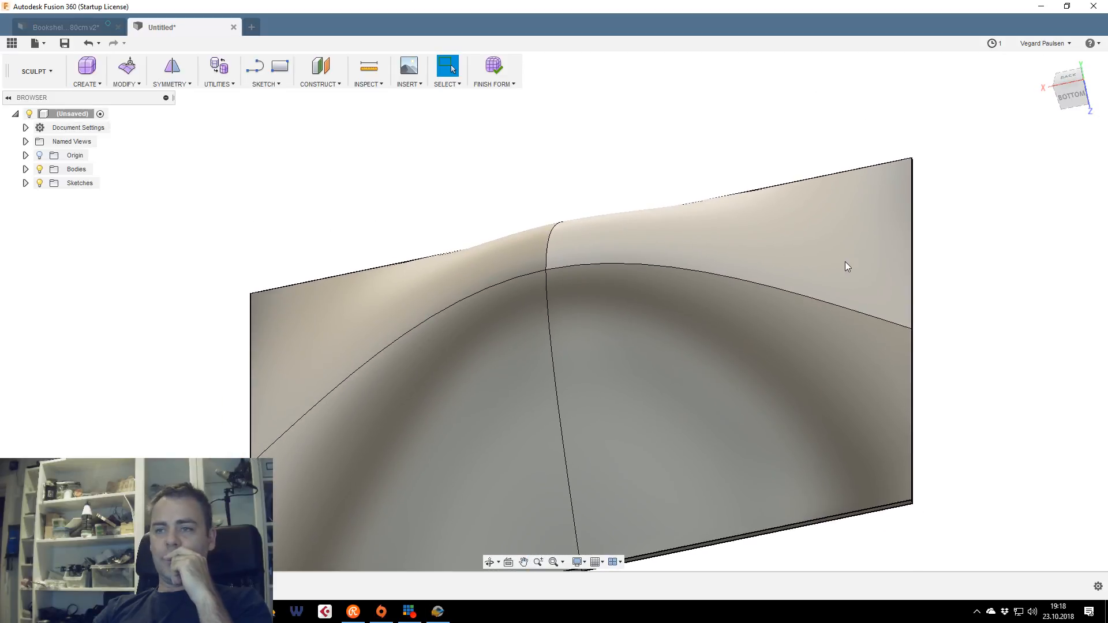
scroll(846, 265, down, 1)
drag(1073, 99, 1096, 93)
shift+middle_drag(554, 311, 440, 312)
drag(1061, 100, 1056, 106)
scroll(586, 281, down, 2)
middle_drag(586, 281, 575, 300)
click(492, 68)
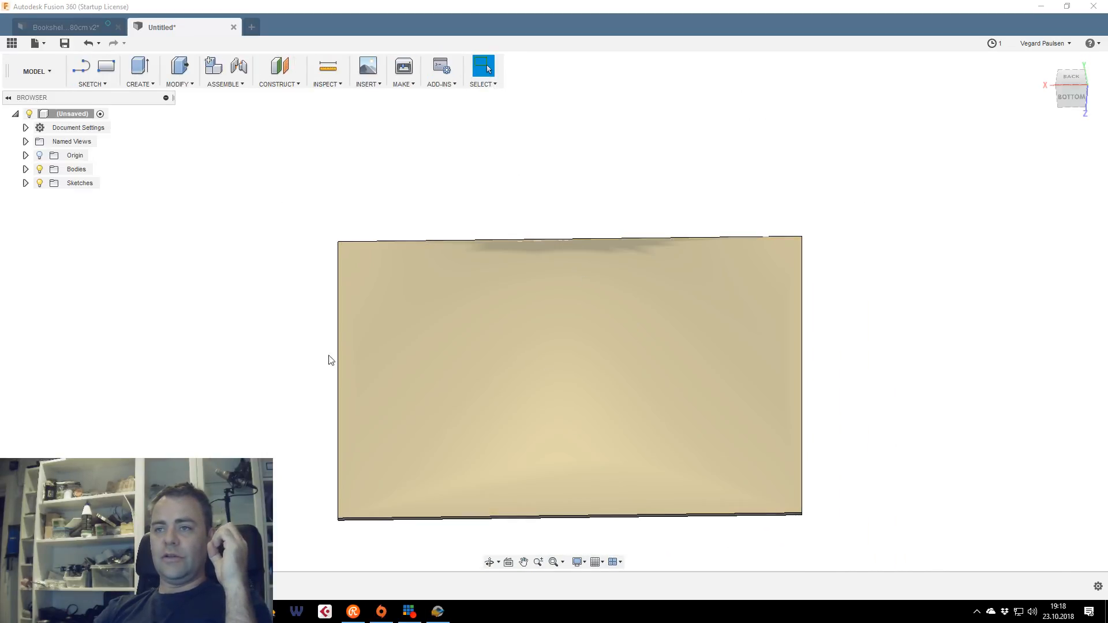
Examine the bulged surface from the back and side by switching Body1 and Body2 visibility, then undo the visibility changes
mouse_move(1068, 98)
mouse_down()
mouse_move(1021, 104)
mouse_move(1080, 83)
mouse_move(1057, 103)
mouse_move(1070, 98)
mouse_up()
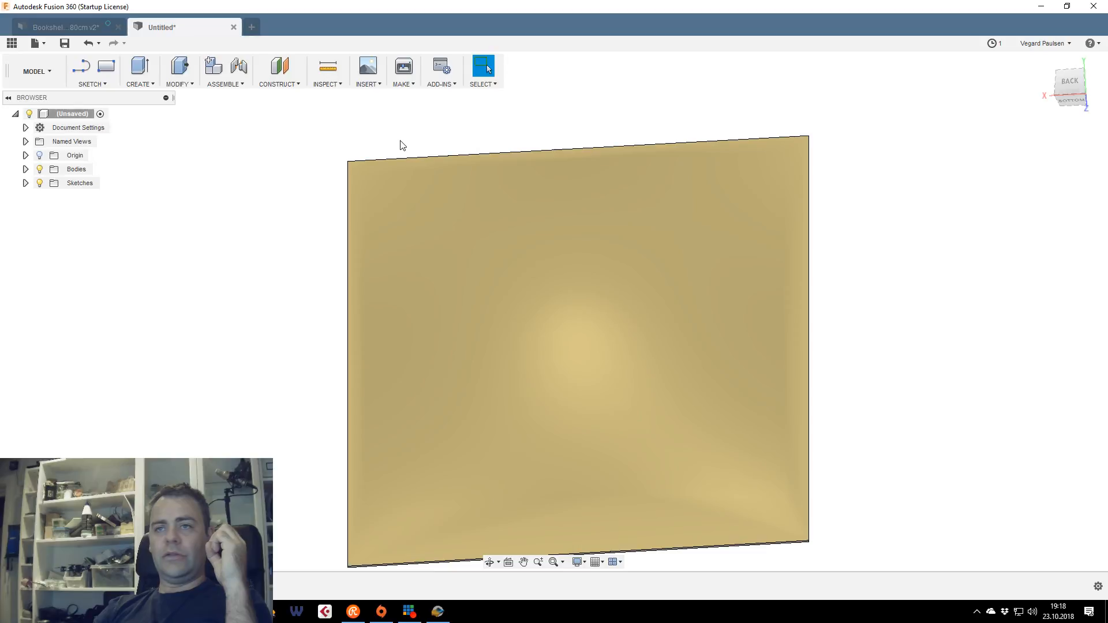
click(26, 169)
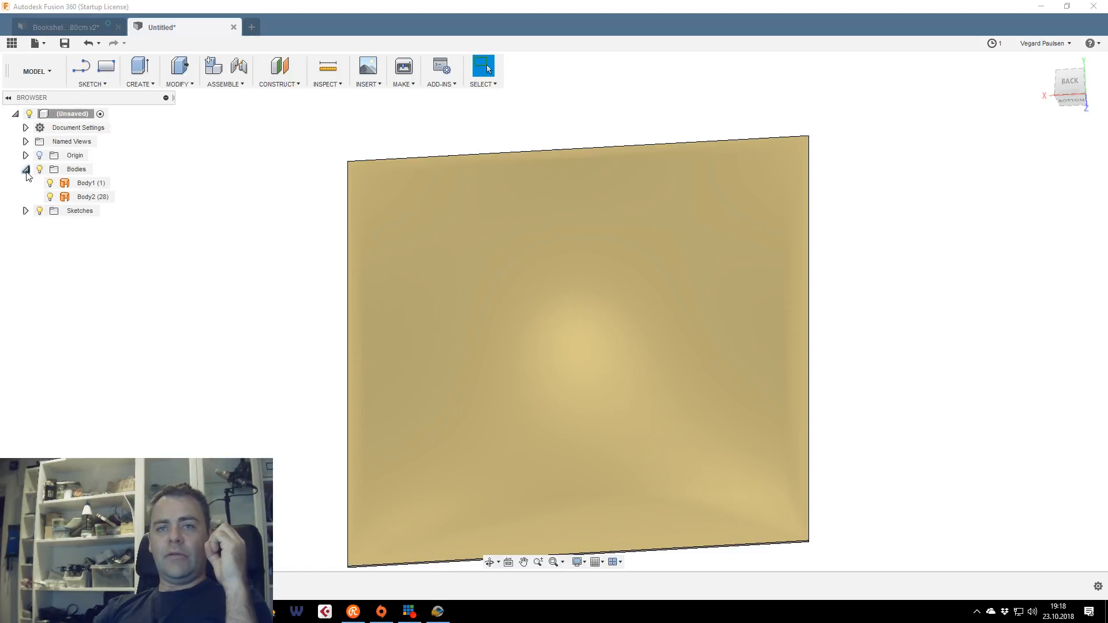
click(69, 184)
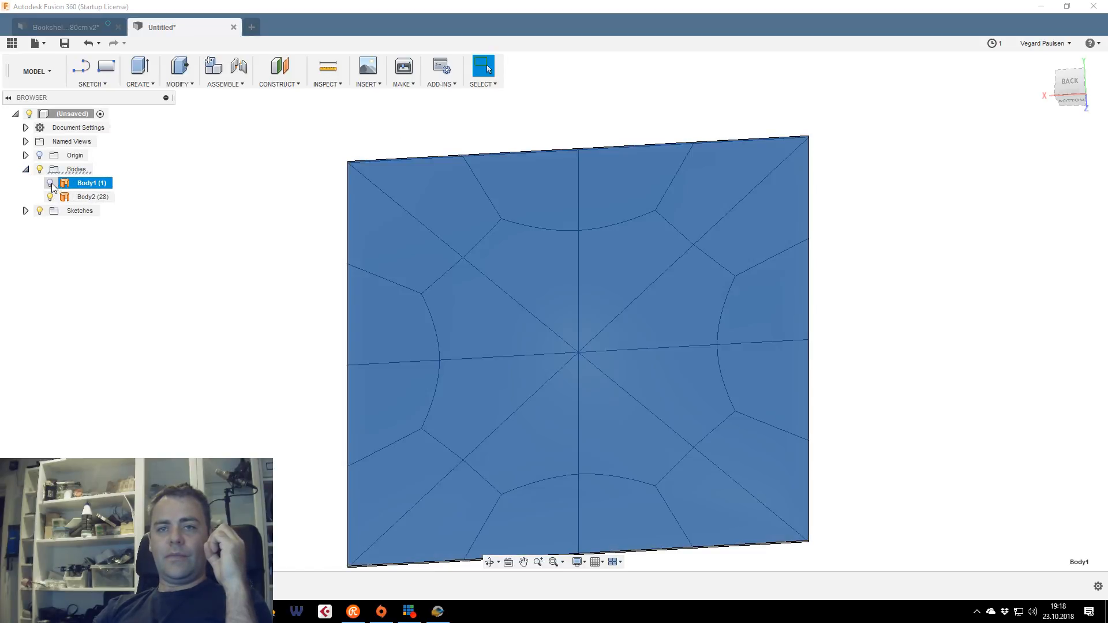
click(50, 197)
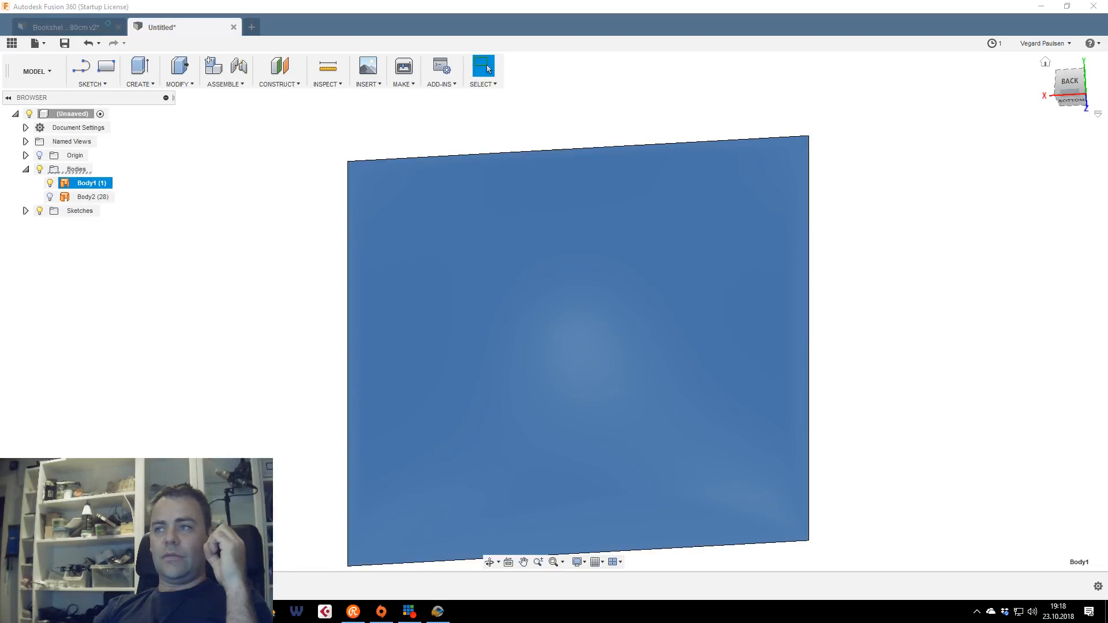
click(986, 206)
drag(1068, 100, 1038, 97)
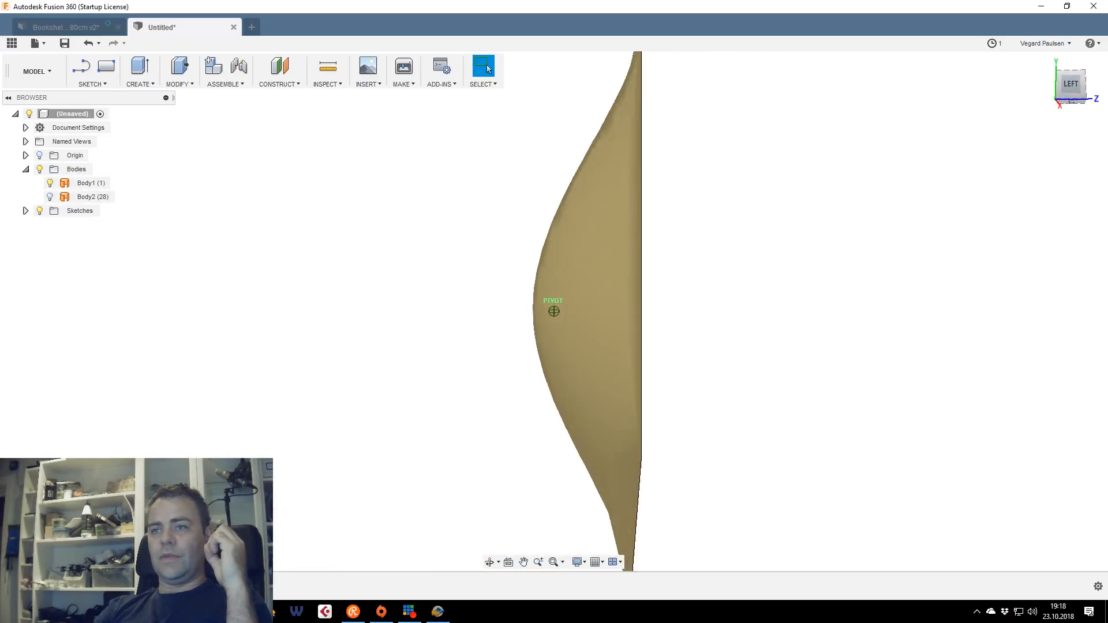
mouse_move(554, 311)
shift+middle_down()
mouse_move(438, 289)
mouse_move(507, 271)
mouse_move(531, 283)
mouse_move(502, 269)
mouse_move(404, 262)
mouse_move(427, 257)
mouse_move(519, 294)
mouse_move(415, 271)
mouse_move(542, 297)
shift+middle_up()
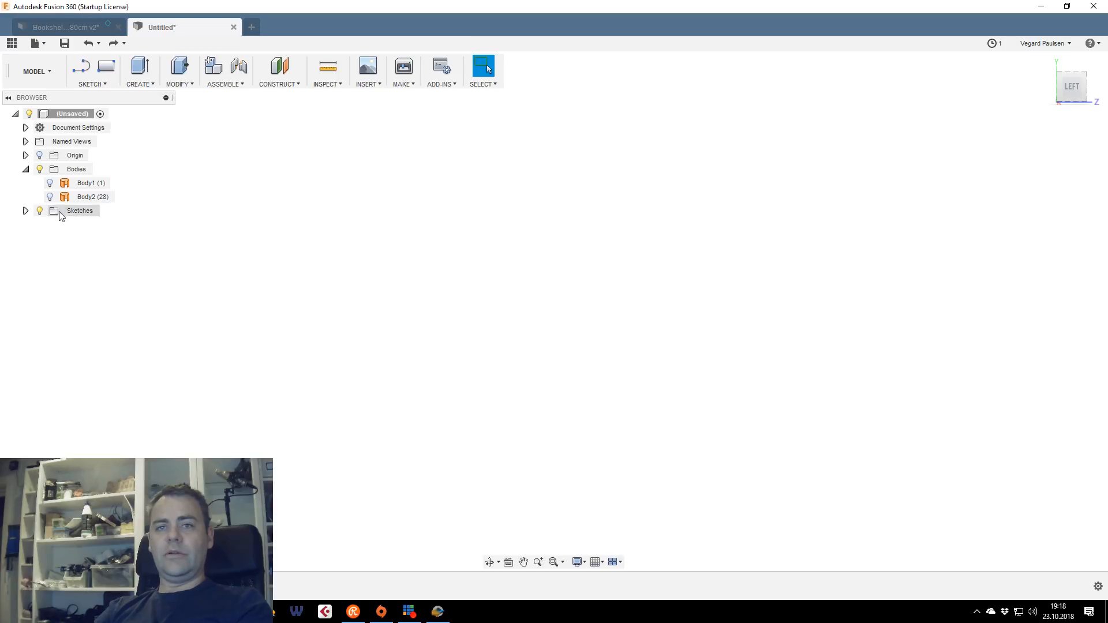
key(ctrl+z)
key(ctrl+z)
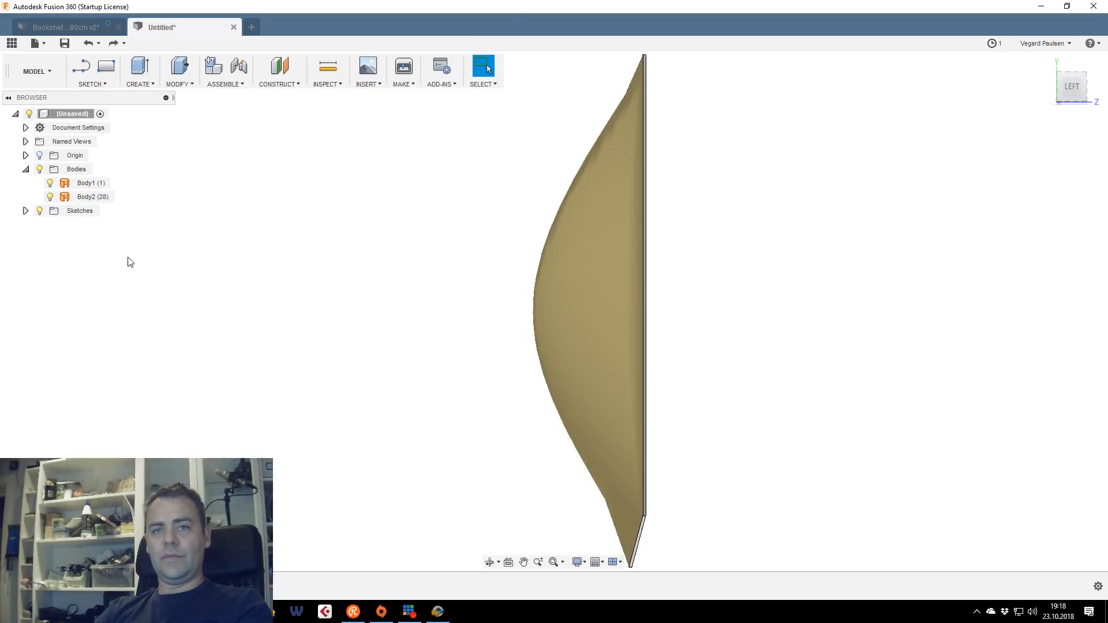
Compare the model with and without Body2, leaving Body2 hidden
drag(1072, 87, 1084, 87)
click(50, 197)
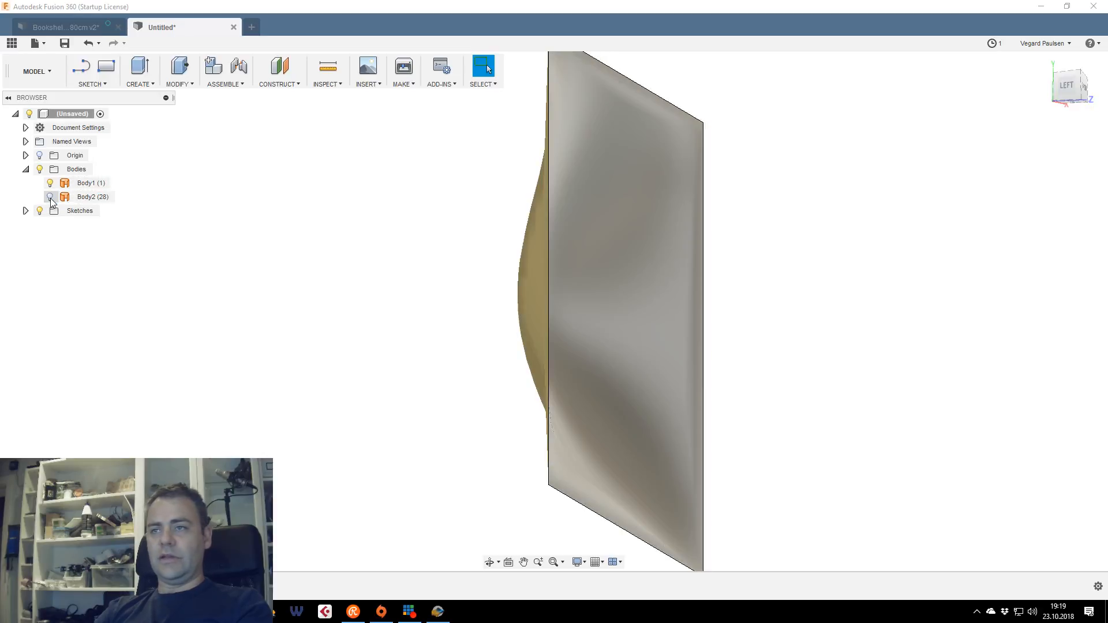
click(50, 197)
click(50, 197)
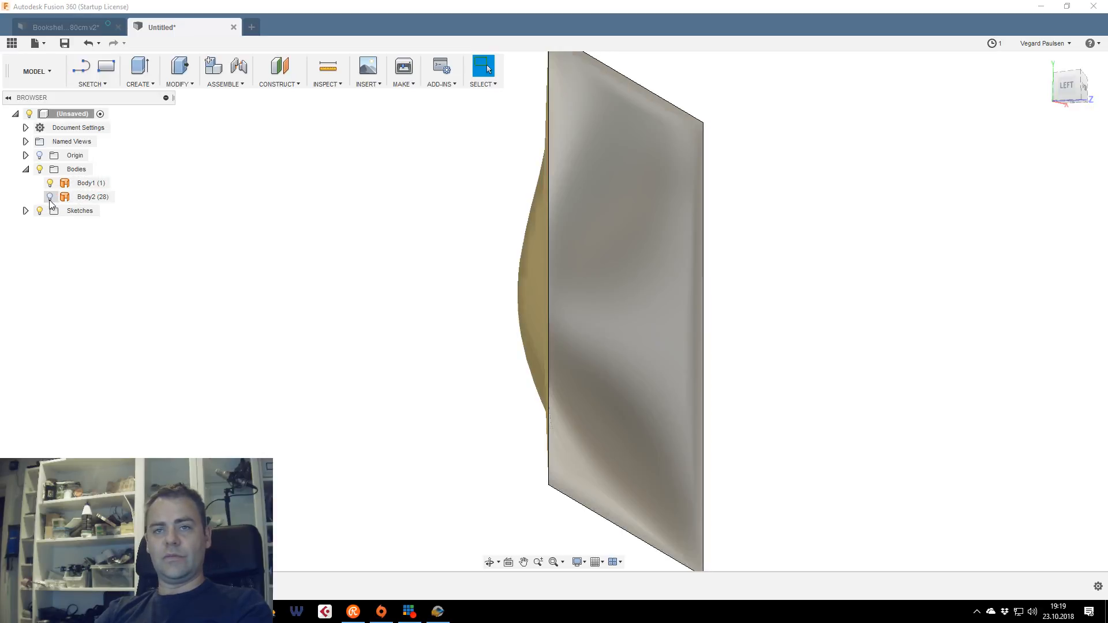
Reopen the form for sculpt editing with only Body1 shown
click(87, 183)
double_click(114, 586)
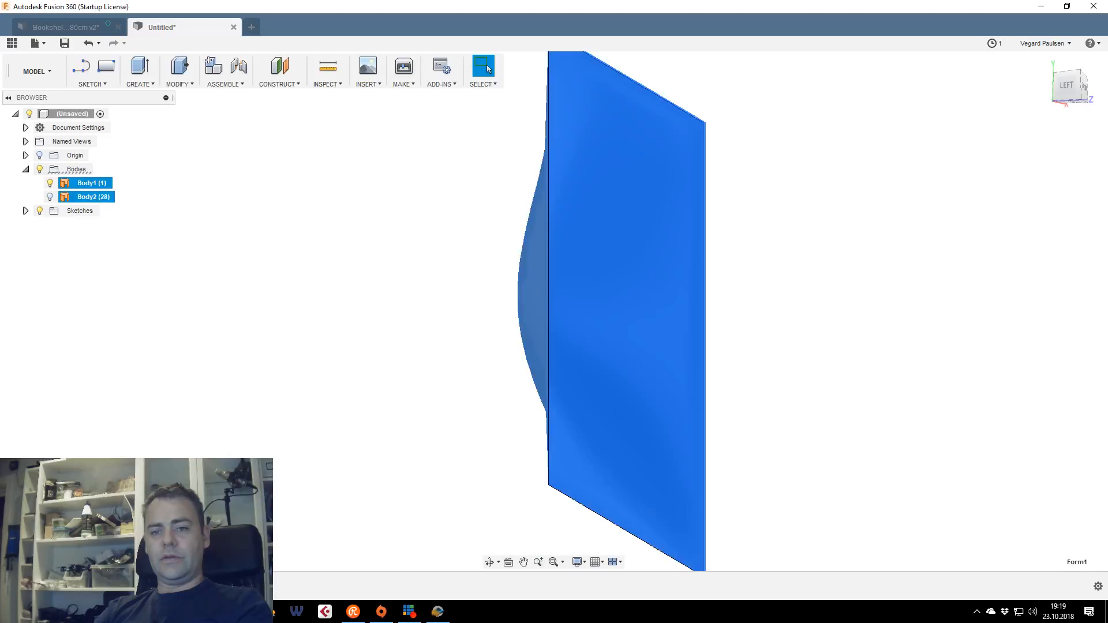
click(25, 169)
click(50, 197)
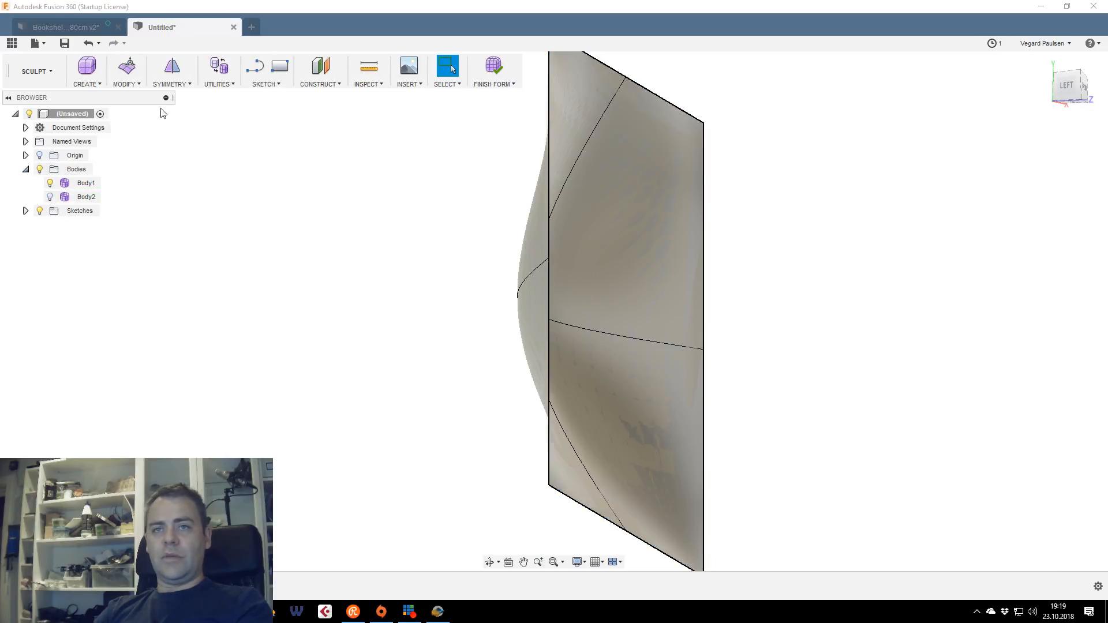
Try to close Body1's open front with Fill Hole in Collapse mode using its border edges, then clear the edge selection
click(127, 82)
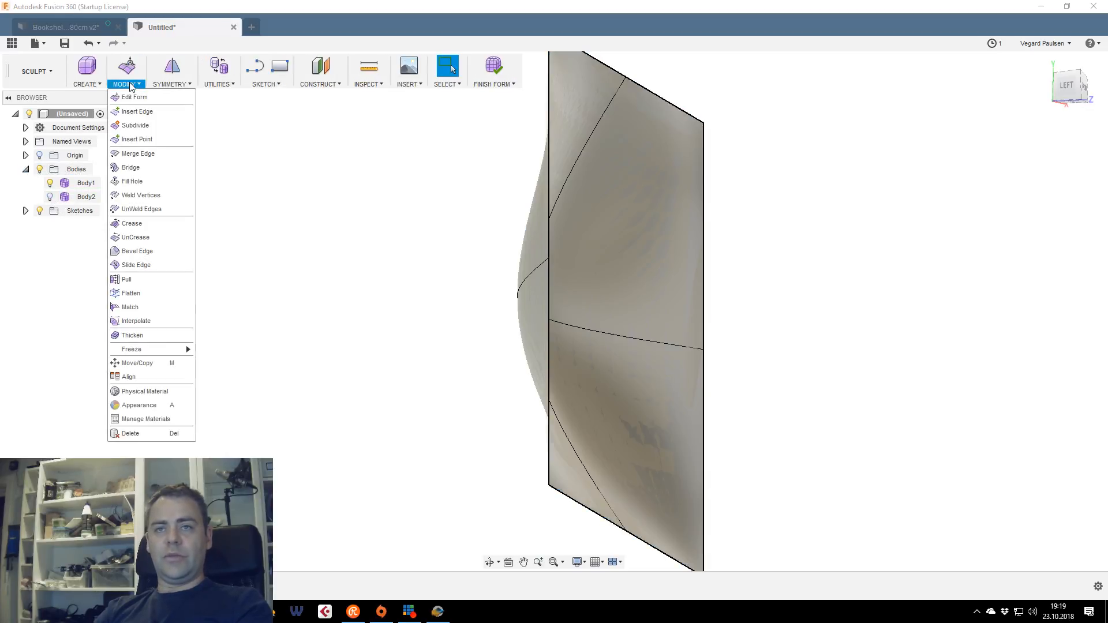
click(148, 181)
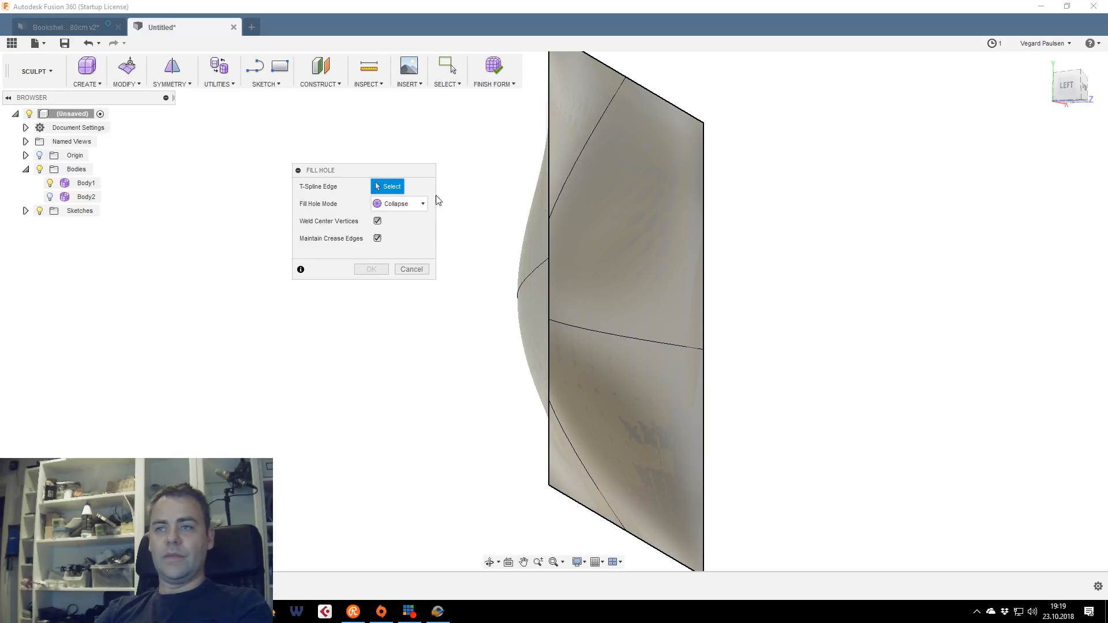
click(665, 104)
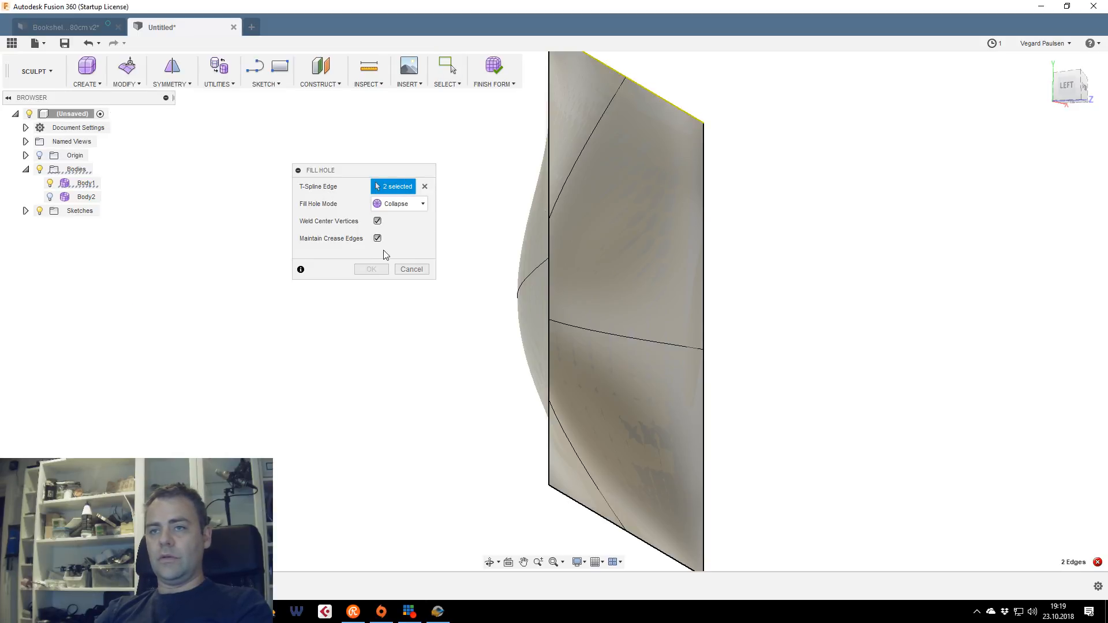
click(549, 127)
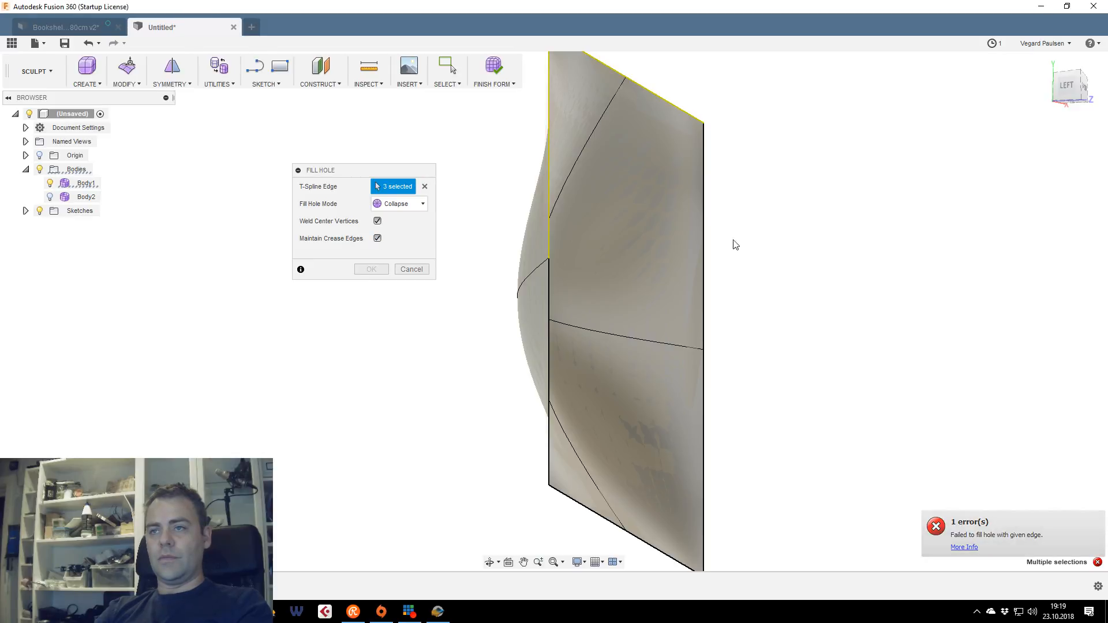
click(424, 187)
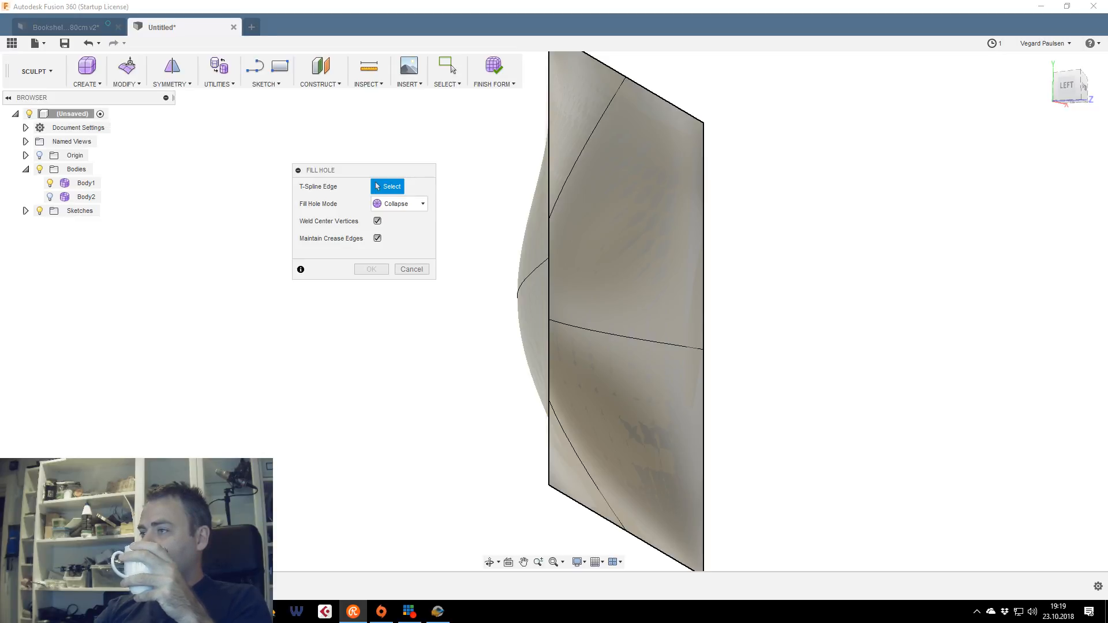
Switch to the live stream chat window to check its messages, then move it away from the model
click(353, 611)
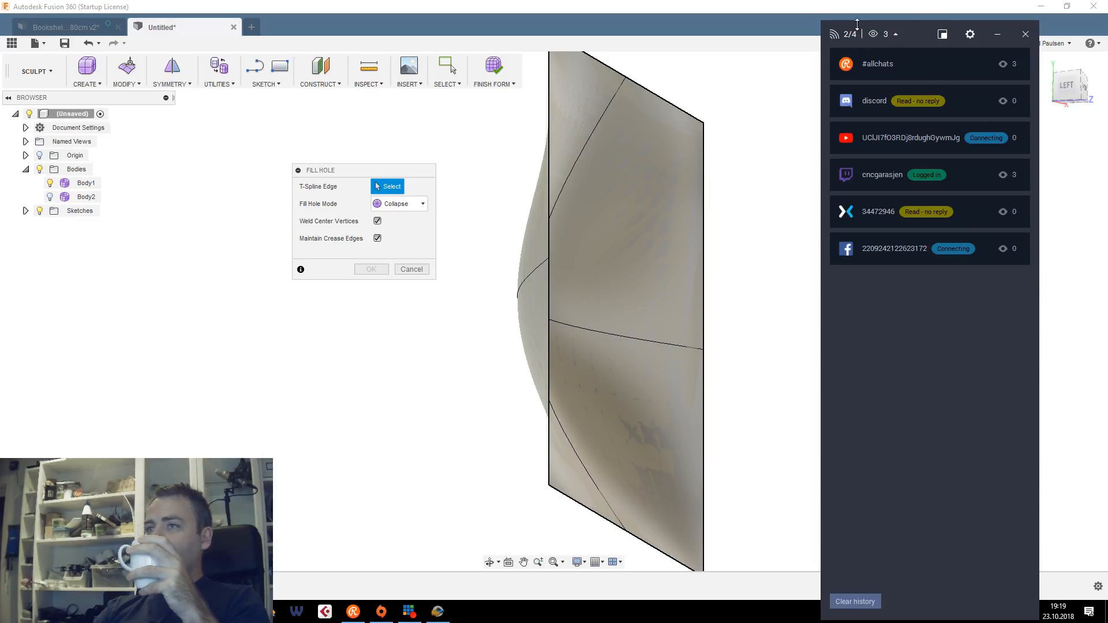
scroll(667, 293, up, 3)
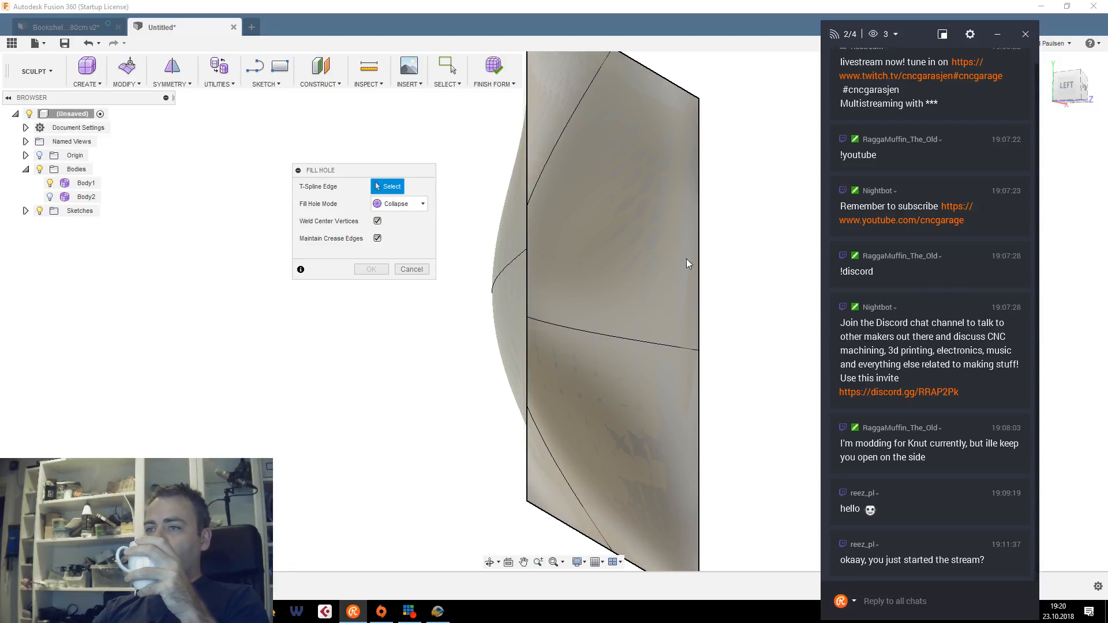
scroll(727, 329, down, 2)
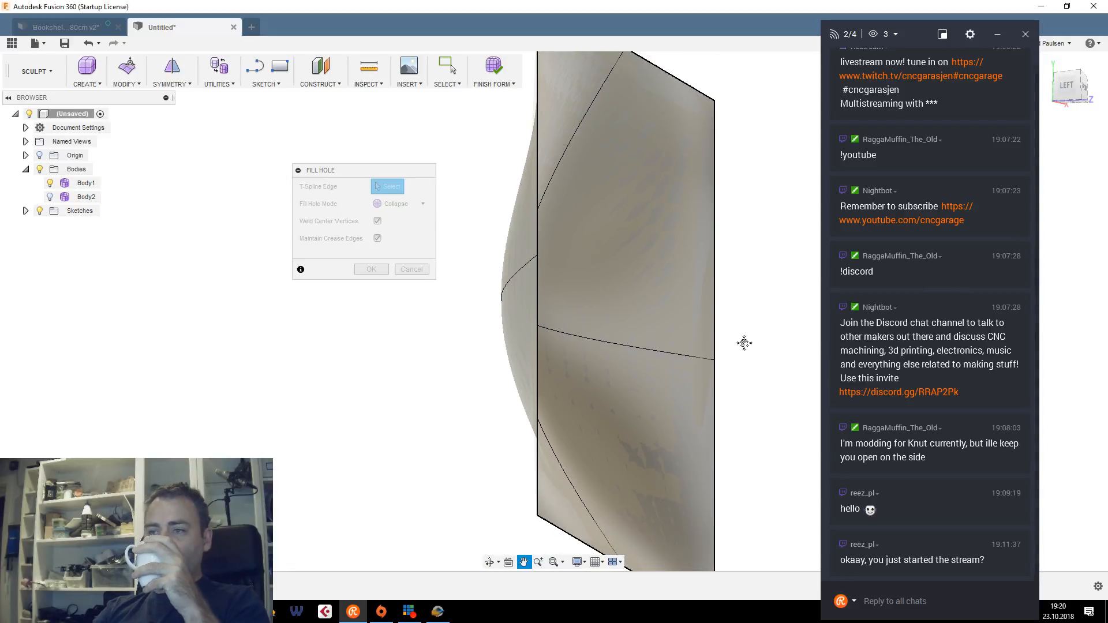
drag(917, 41, 1107, 23)
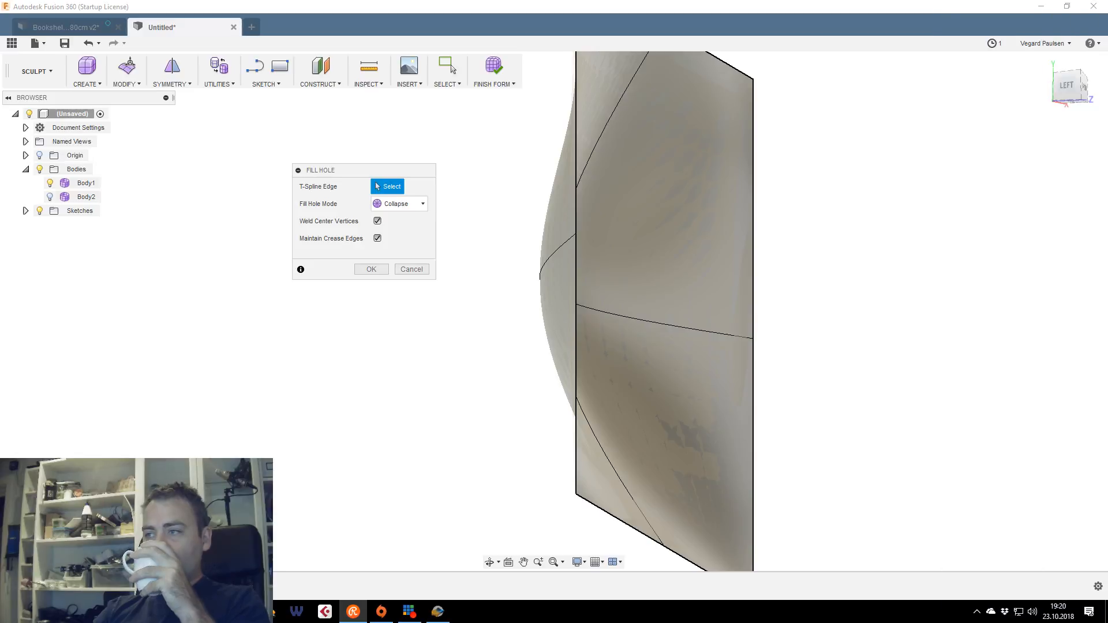
click(907, 168)
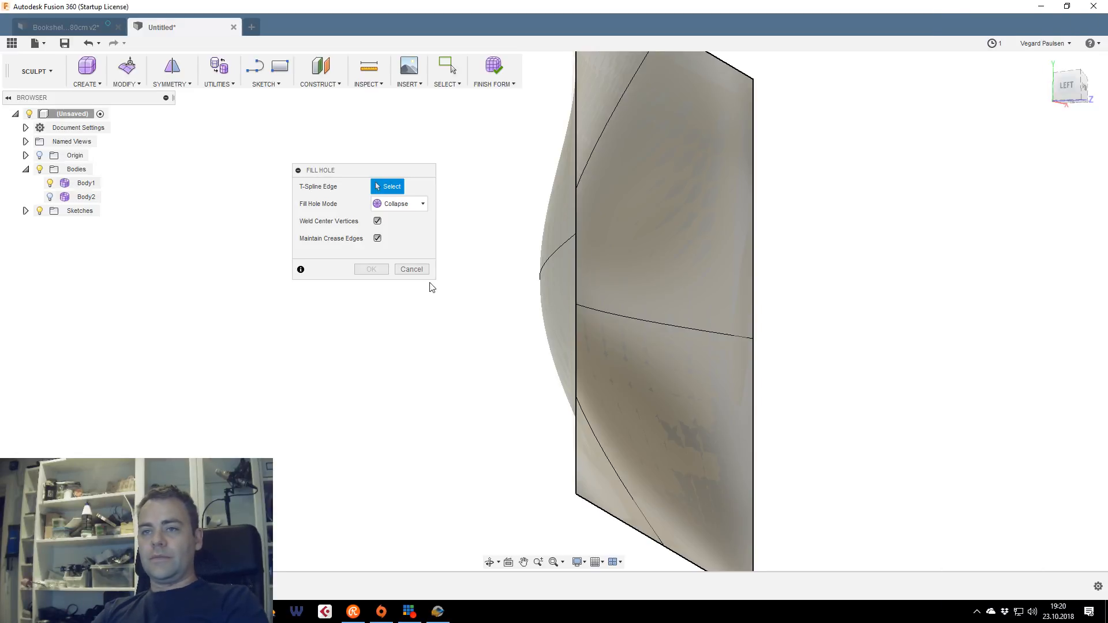
Try Fill Hole in Fill Star mode on Body1's vertical border edge, cancel it, and check Body1 by hiding and showing it
mouse_move(1065, 87)
mouse_down()
mouse_move(1021, 88)
mouse_move(1070, 87)
mouse_move(1057, 82)
mouse_up()
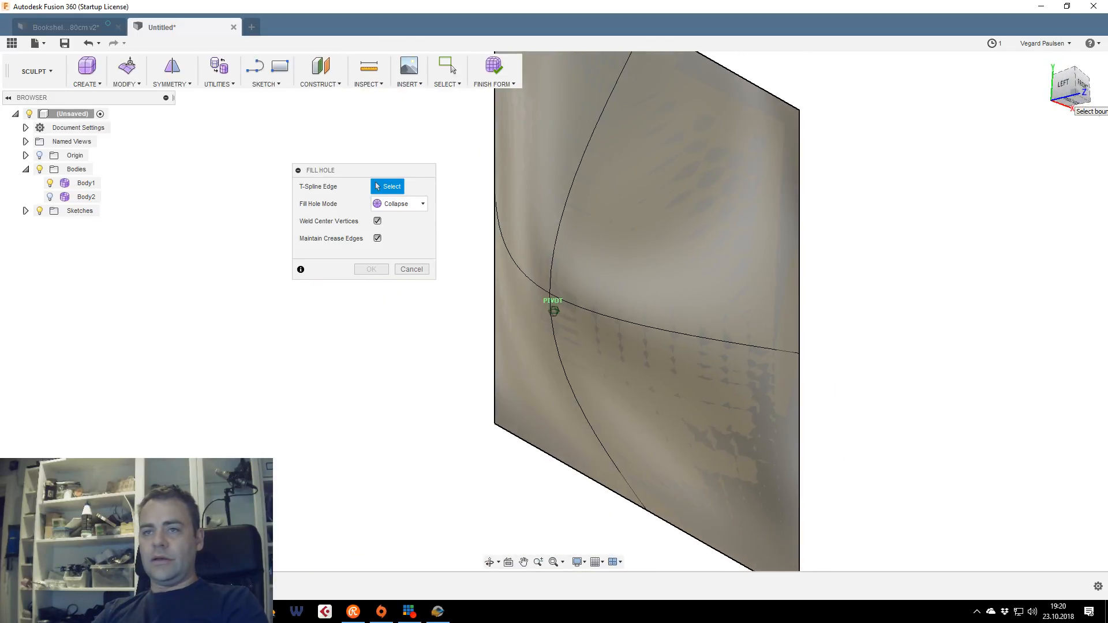
click(389, 202)
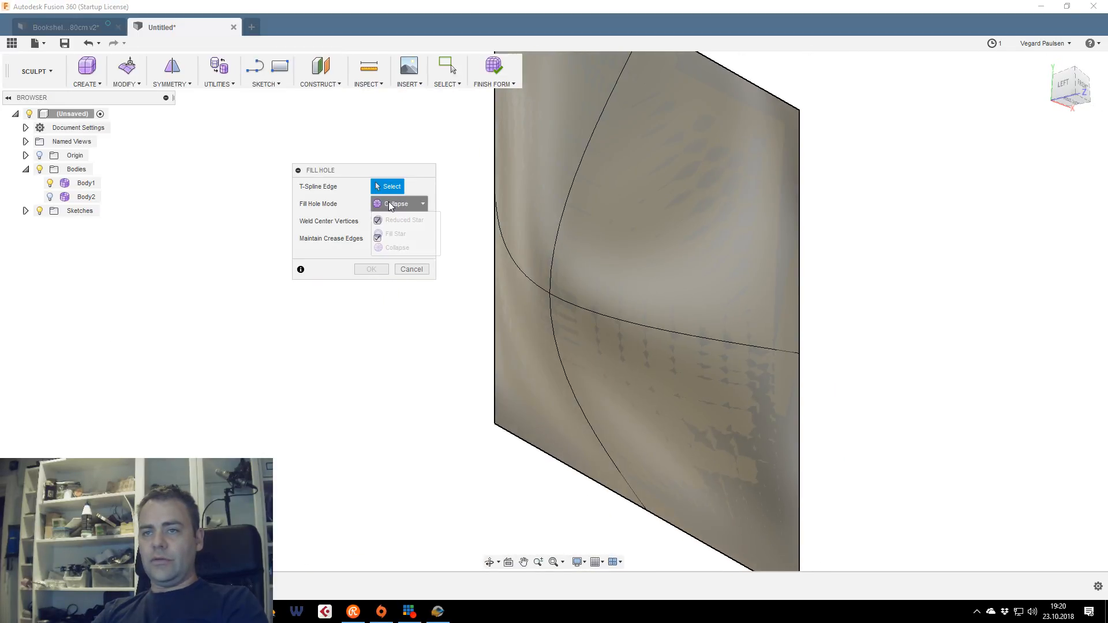
click(398, 234)
click(494, 276)
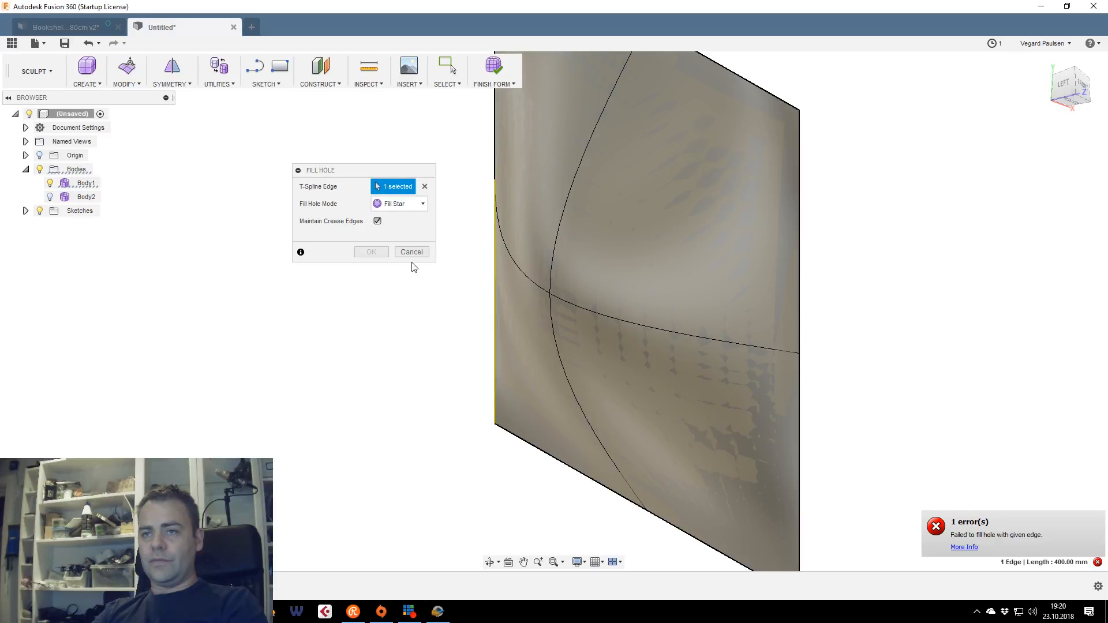
click(411, 252)
click(50, 183)
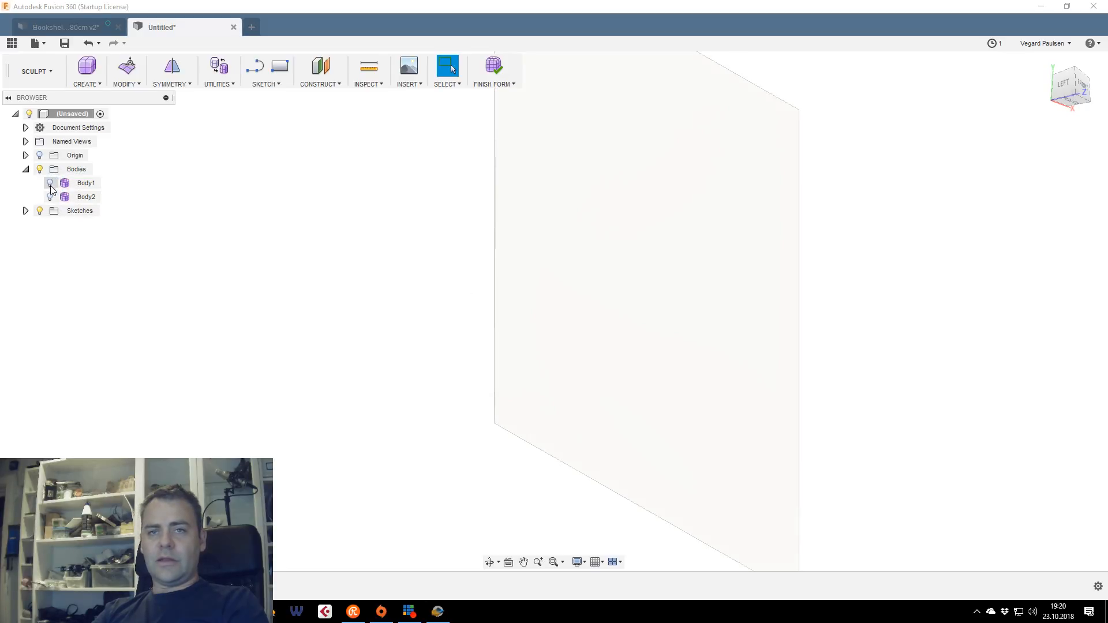
click(50, 183)
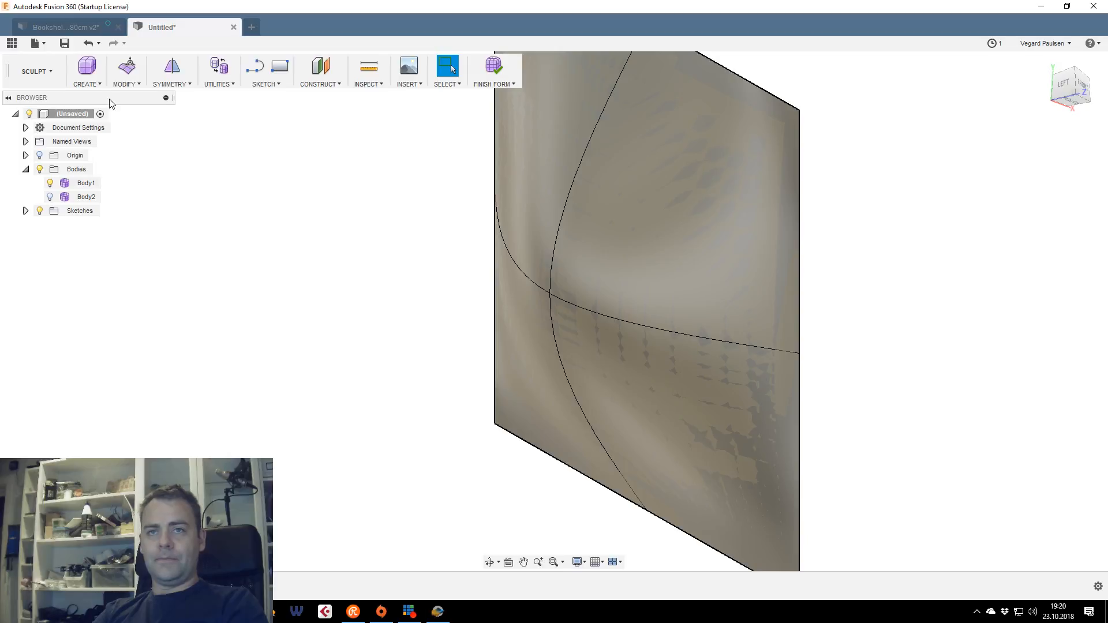
Try to convert Body1 from T-Splines to BRep as a new body
click(130, 85)
click(222, 85)
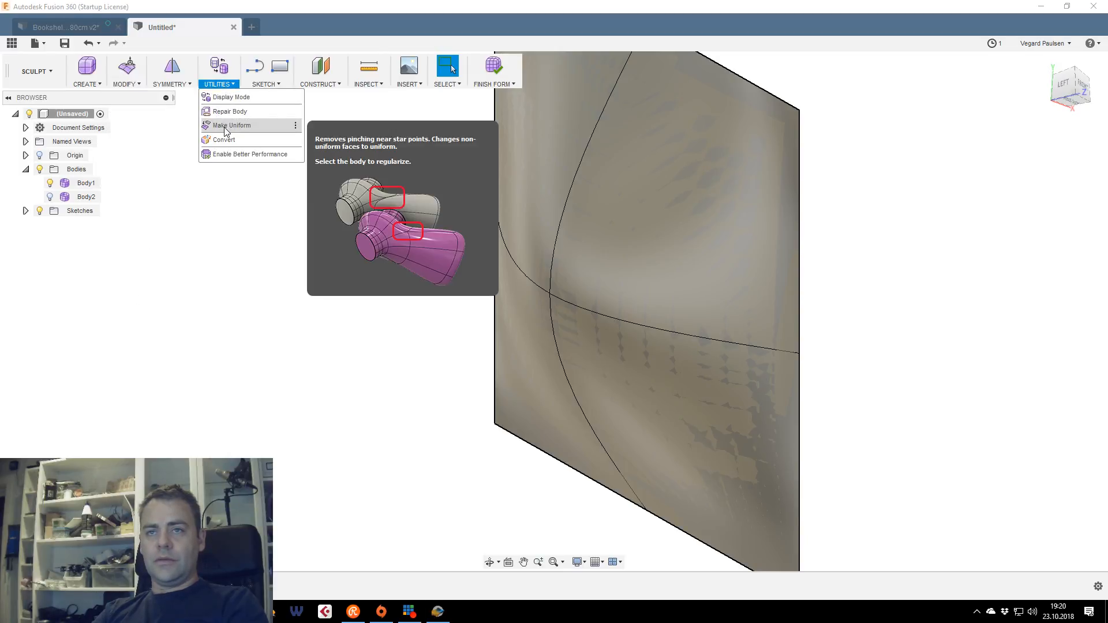
click(225, 140)
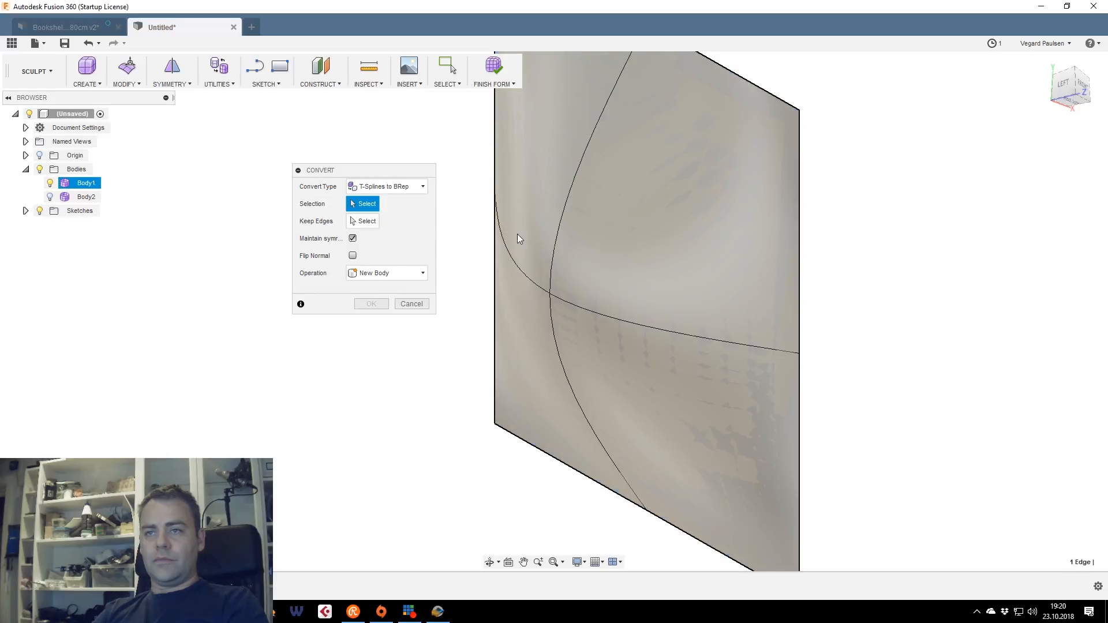
click(518, 238)
click(371, 303)
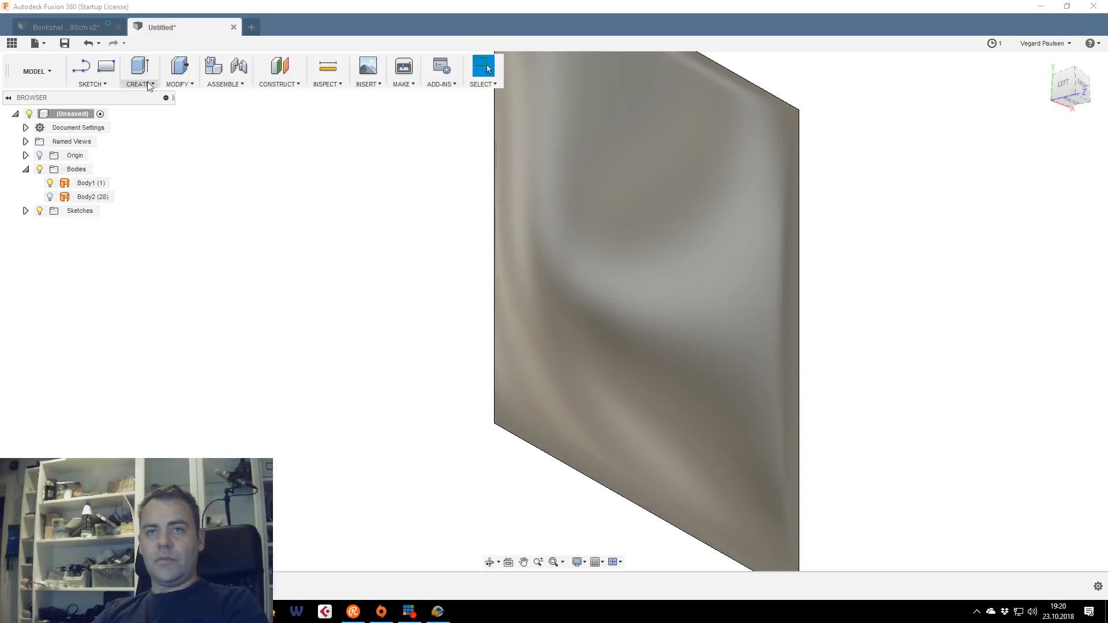
Go back to sculpt editing of the form and hide Body2
click(72, 183)
right_click(80, 191)
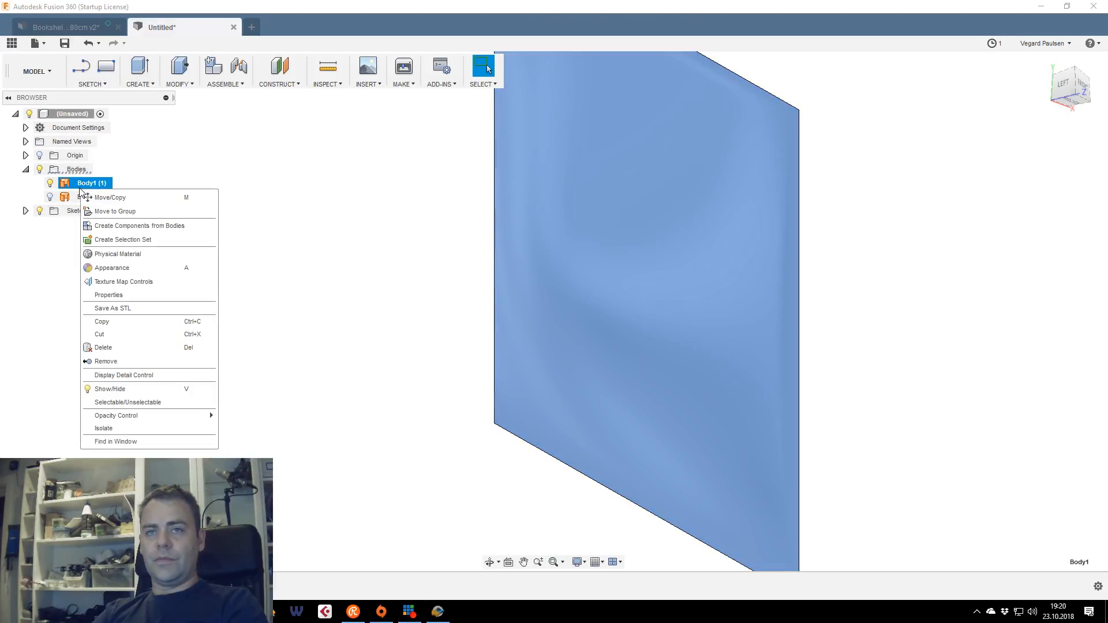
click(151, 84)
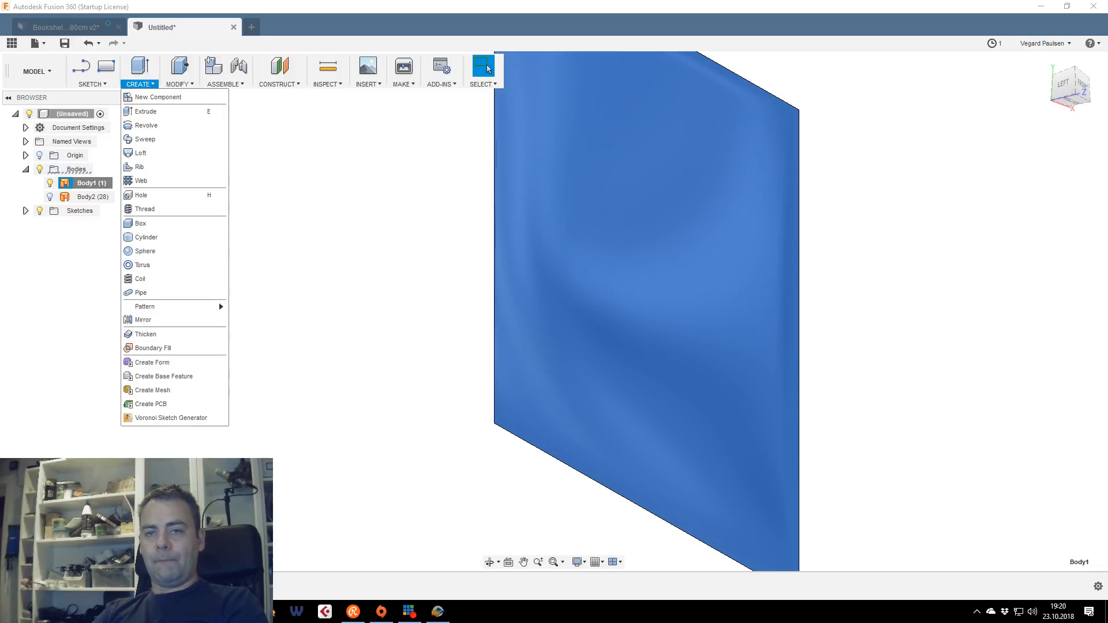
click(488, 68)
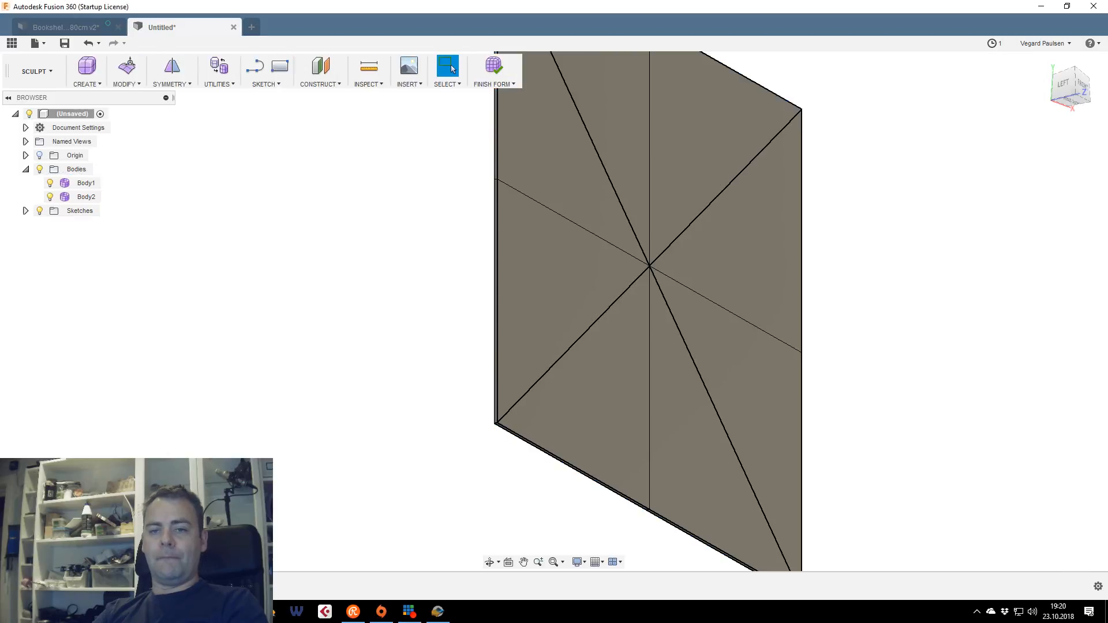
click(51, 197)
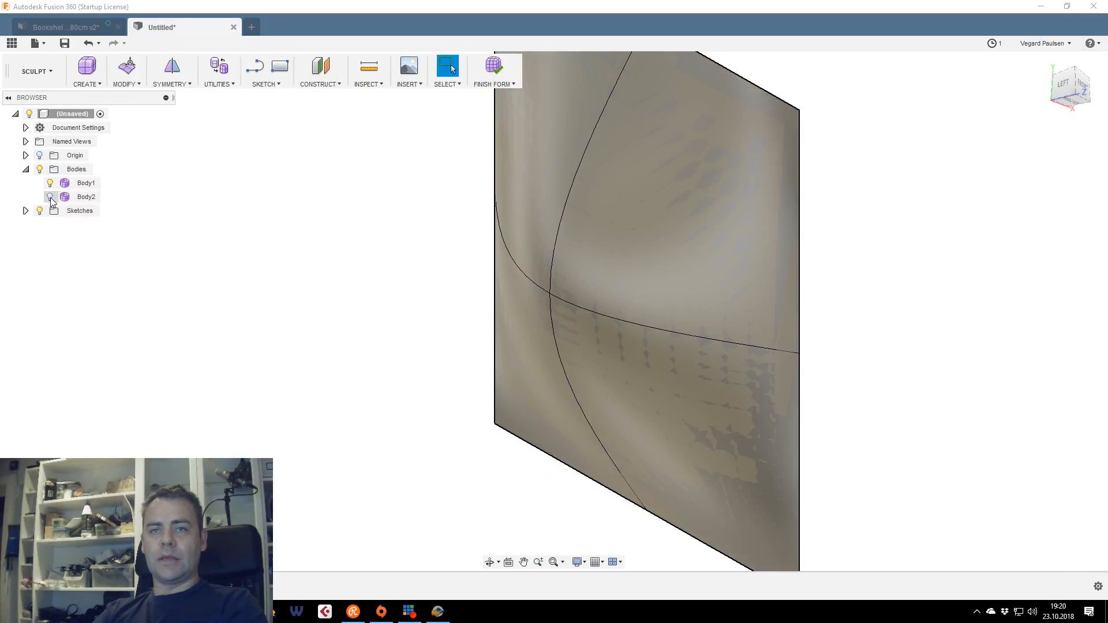
Try Fill Hole in Collapse mode on Body1's vertical border edges from the right side, then cancel it
click(1079, 85)
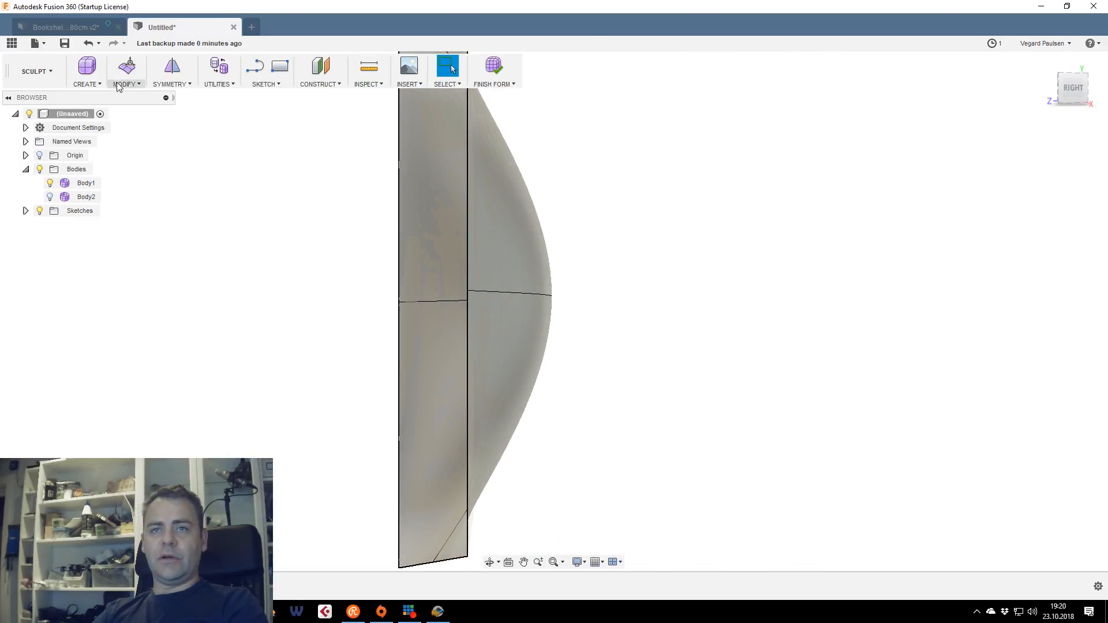
click(119, 84)
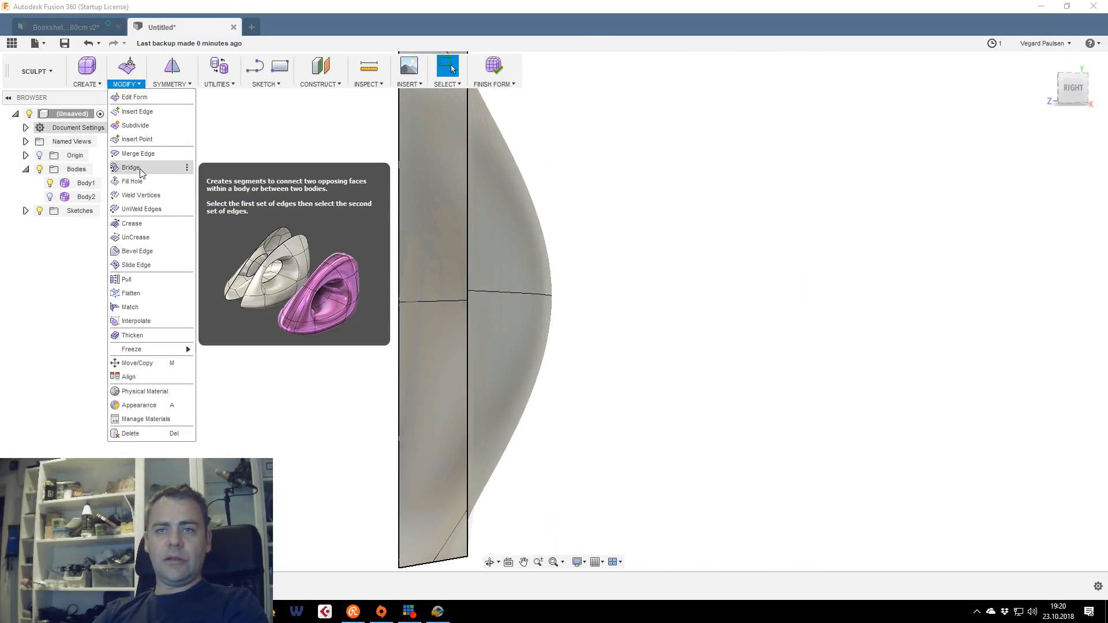
click(132, 181)
drag(364, 171, 261, 126)
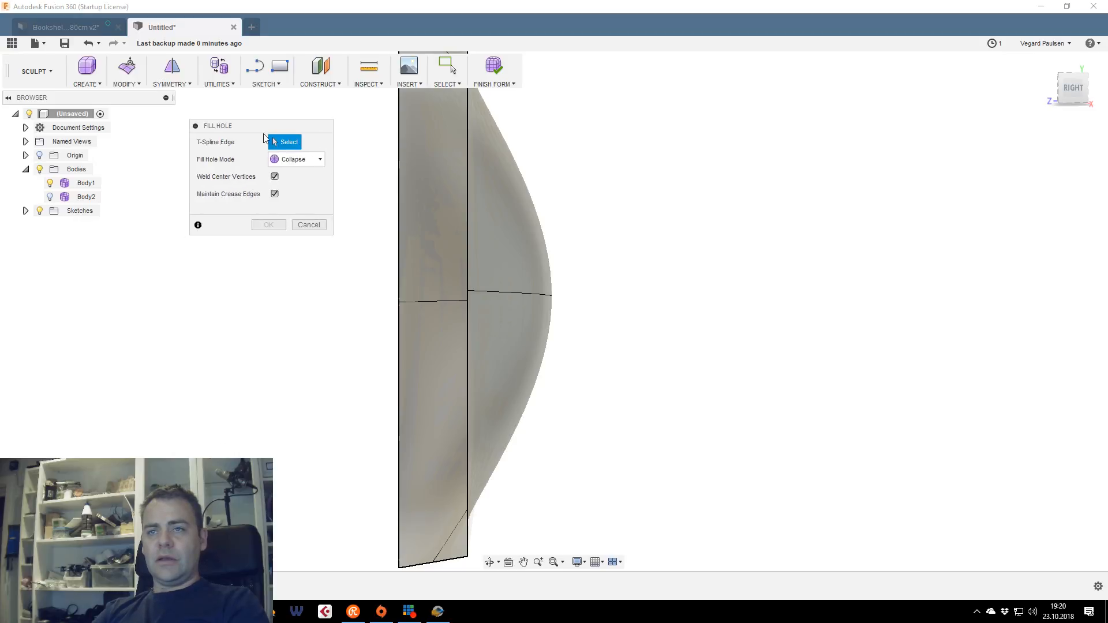
click(399, 197)
click(468, 216)
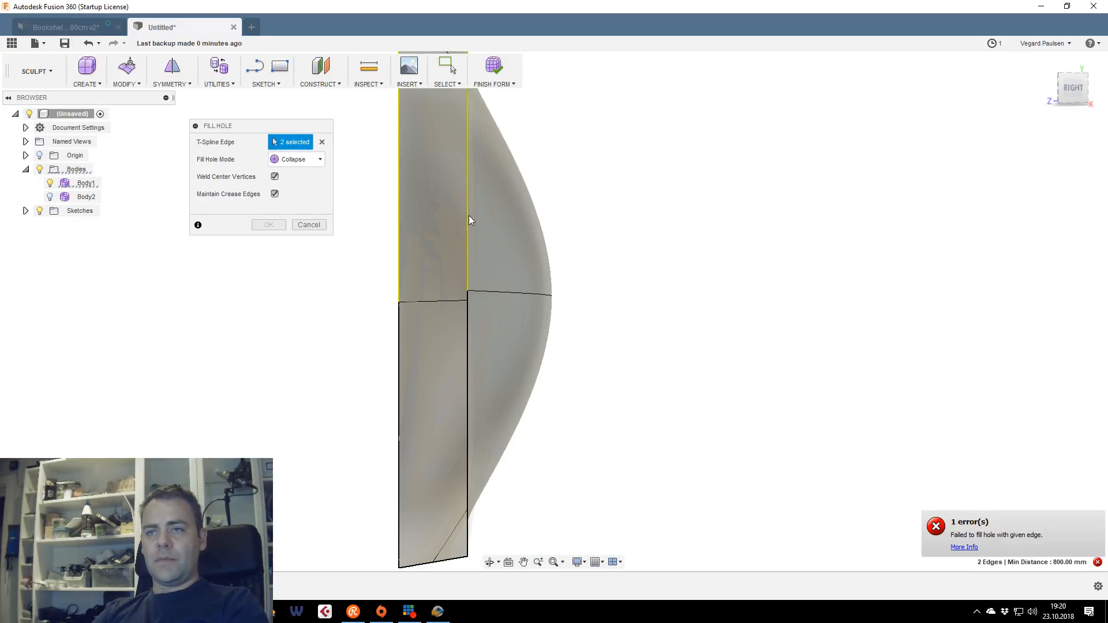
click(399, 349)
click(468, 355)
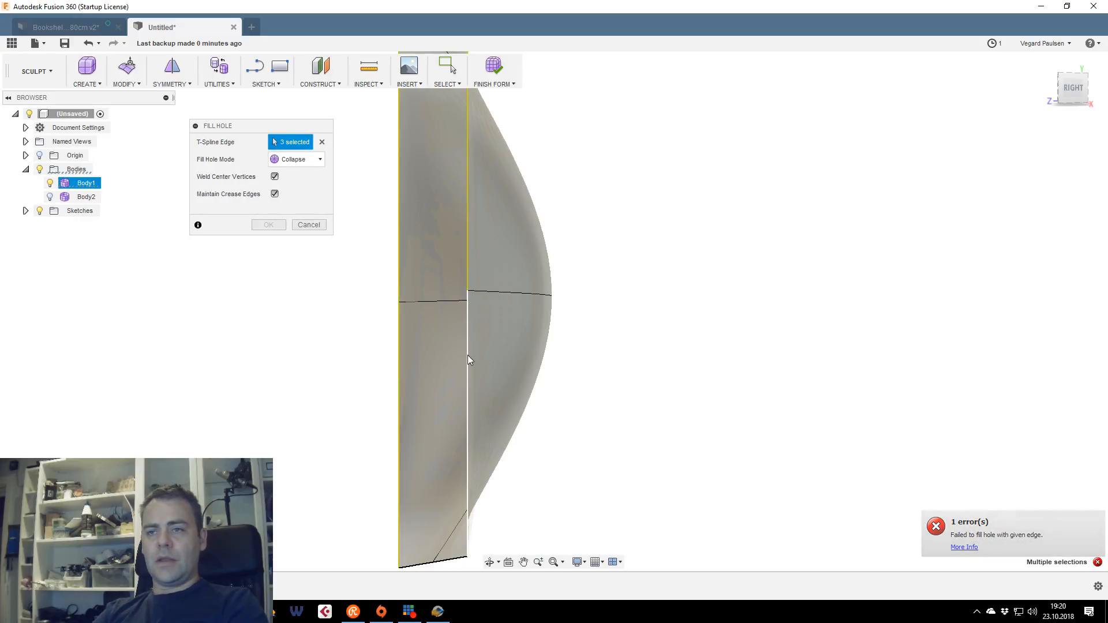
click(309, 225)
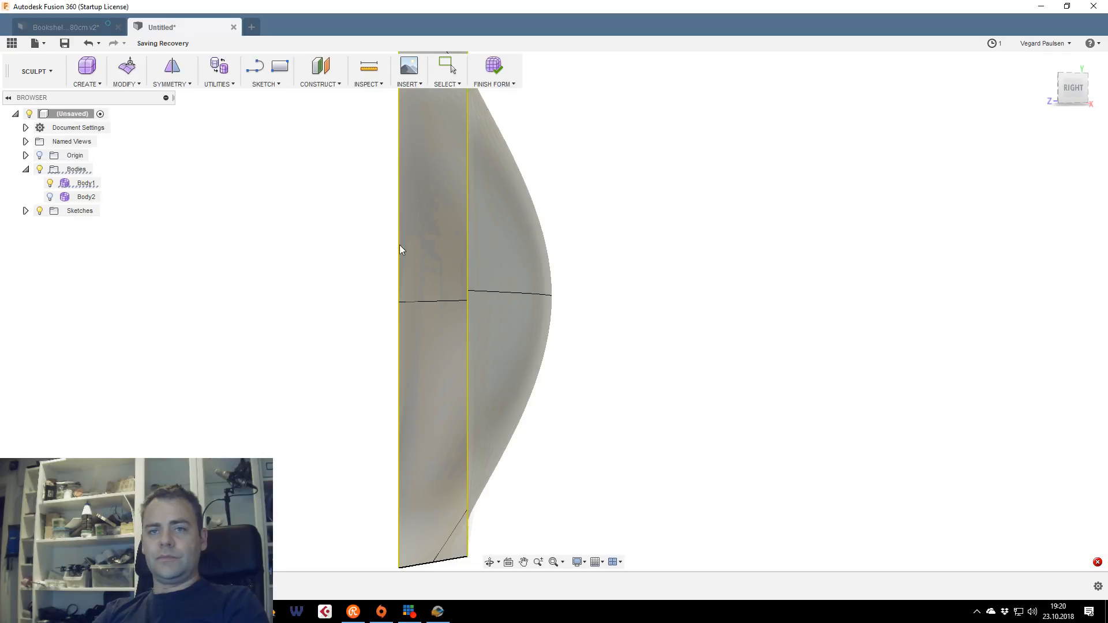
Check Body1's curved surface outside sculpt editing, toggling Body2's visibility
drag(1071, 89, 1090, 87)
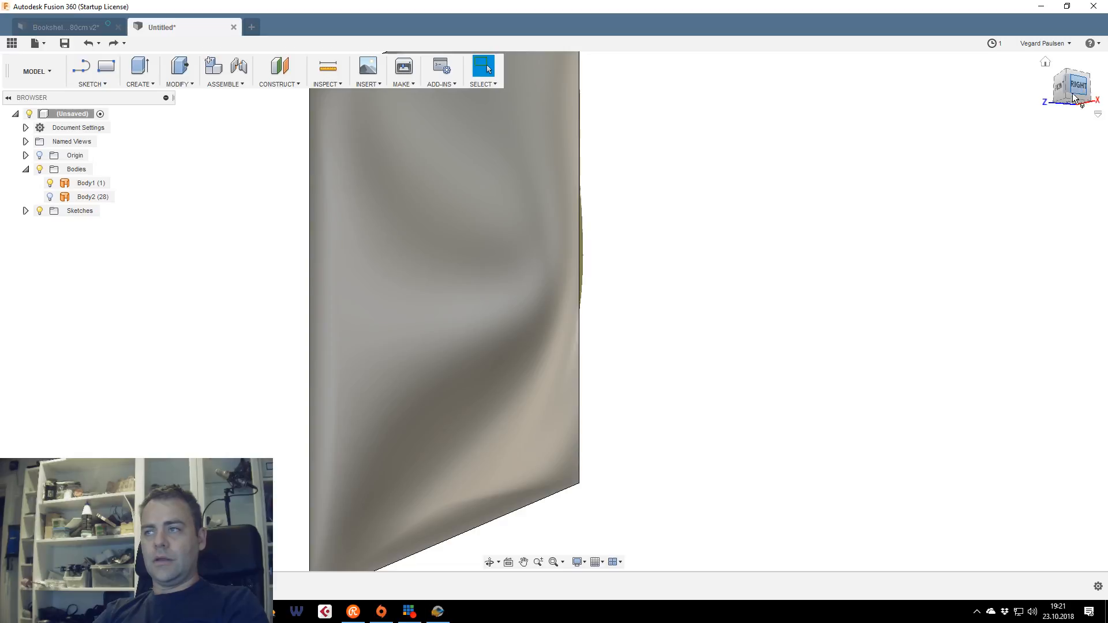
click(1072, 87)
mouse_move(554, 311)
shift+middle_down()
mouse_move(582, 308)
mouse_move(634, 259)
mouse_move(646, 225)
mouse_move(612, 190)
mouse_move(520, 323)
shift+middle_up()
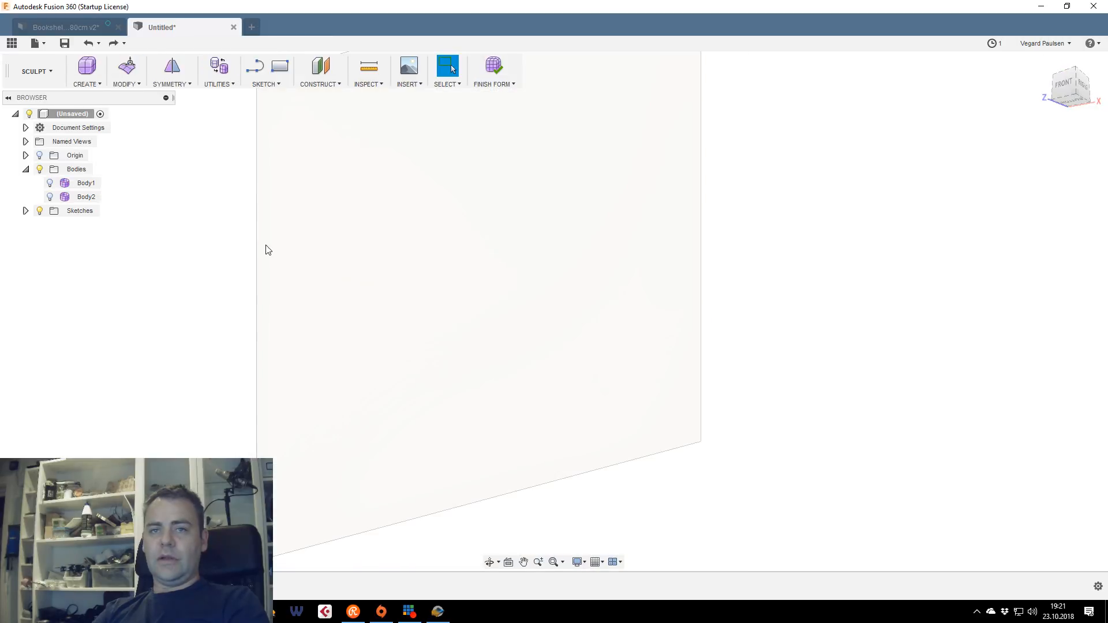
click(49, 197)
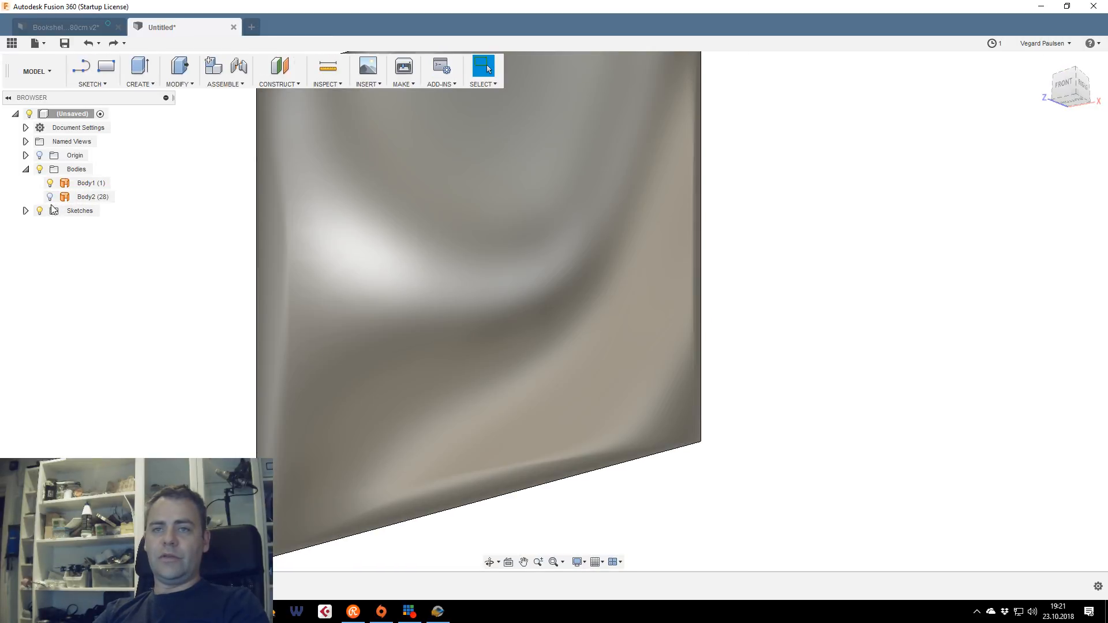
click(50, 198)
click(51, 198)
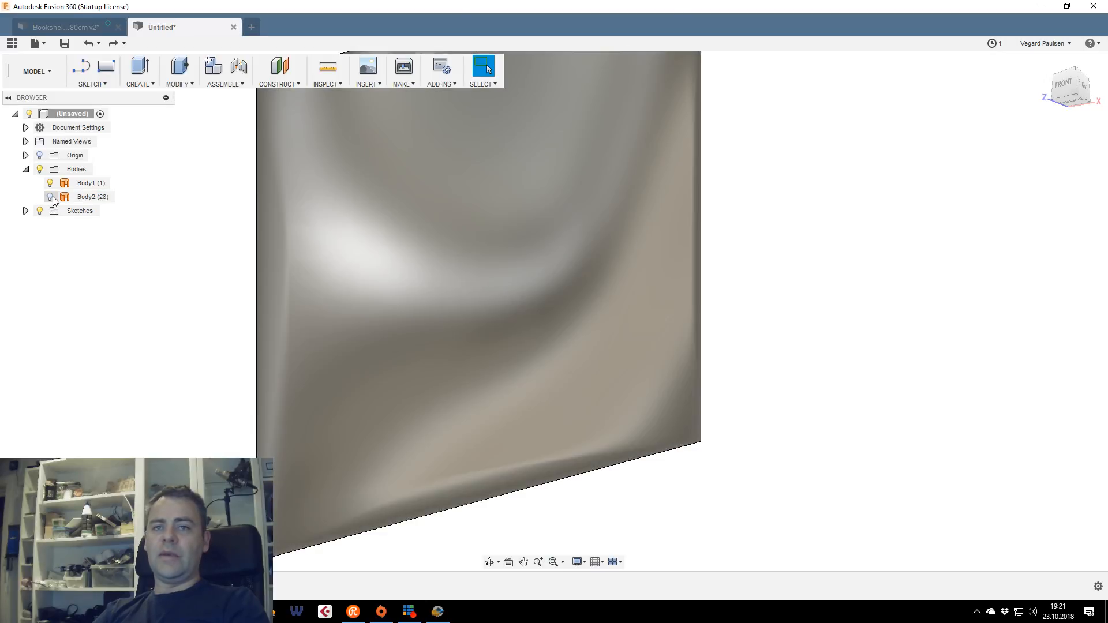
Undo the previous form edits back to the flat square Body1 without Body2
key(ctrl+z)
key(ctrl+z)
middle_drag(136, 234, 285, 300)
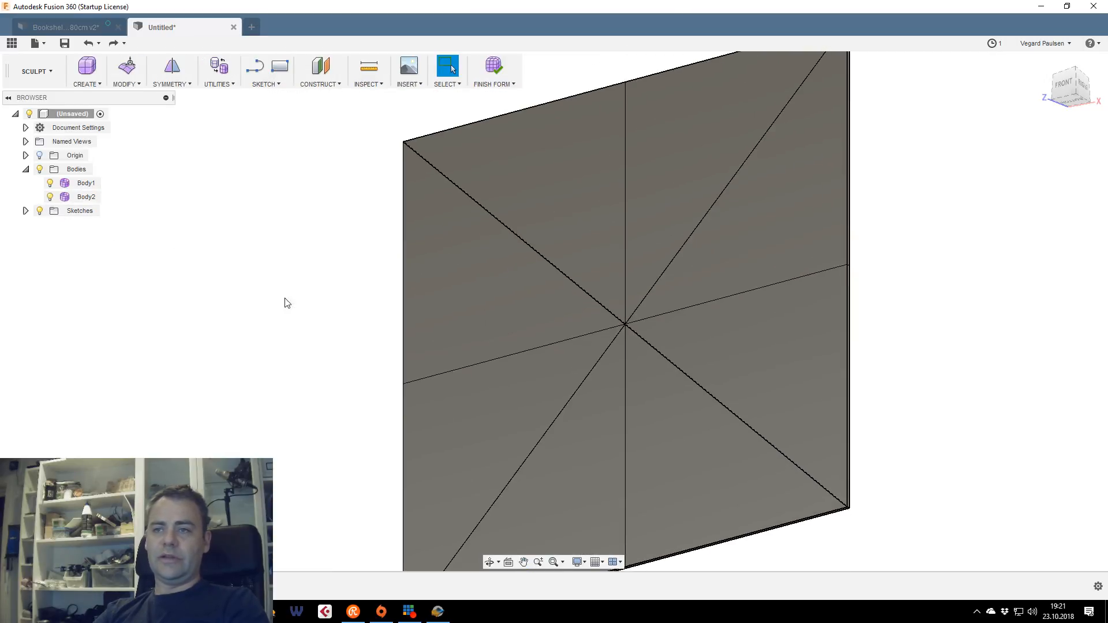
drag(1065, 92, 1038, 95)
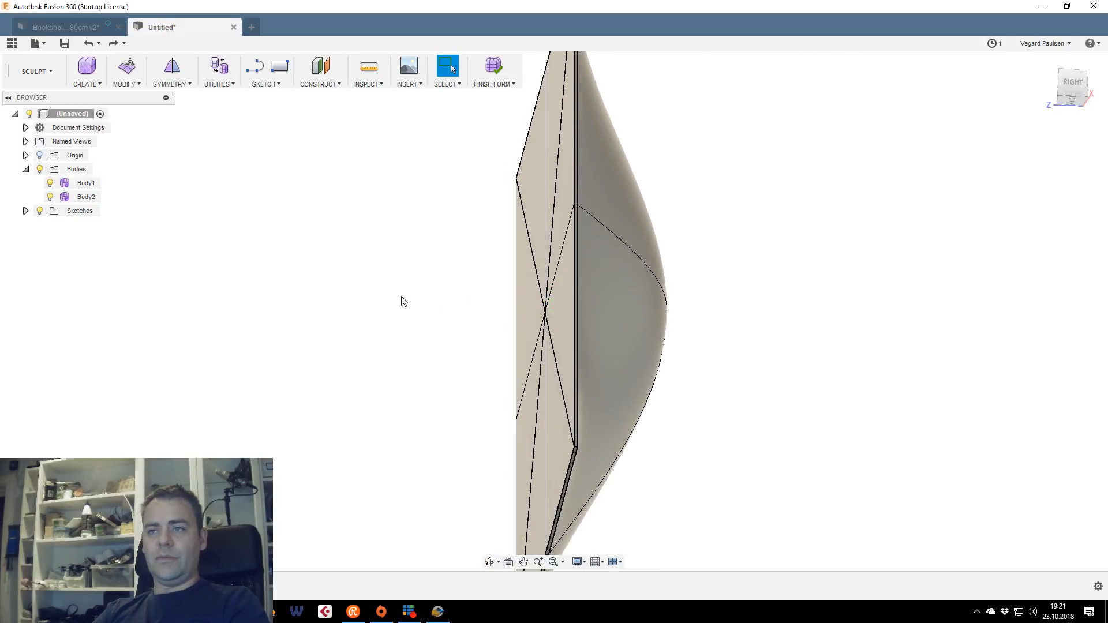
key(ctrl+z)
mouse_move(1069, 82)
mouse_down()
mouse_move(1026, 84)
mouse_move(1066, 86)
mouse_up()
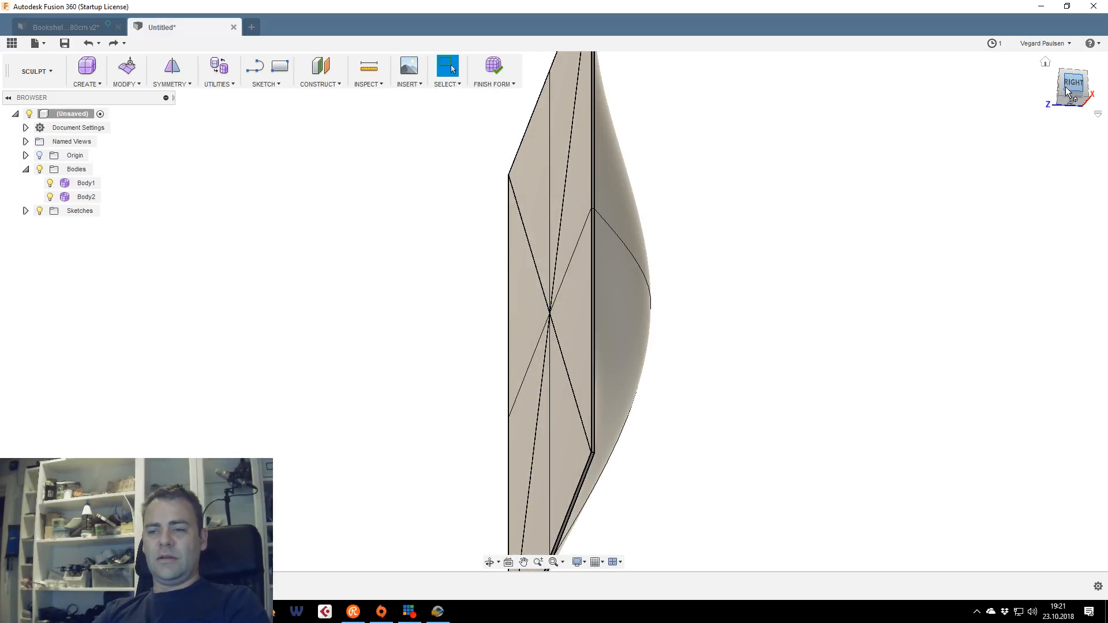
key(ctrl+z)
key(ctrl+z)
key(ctrl+z)
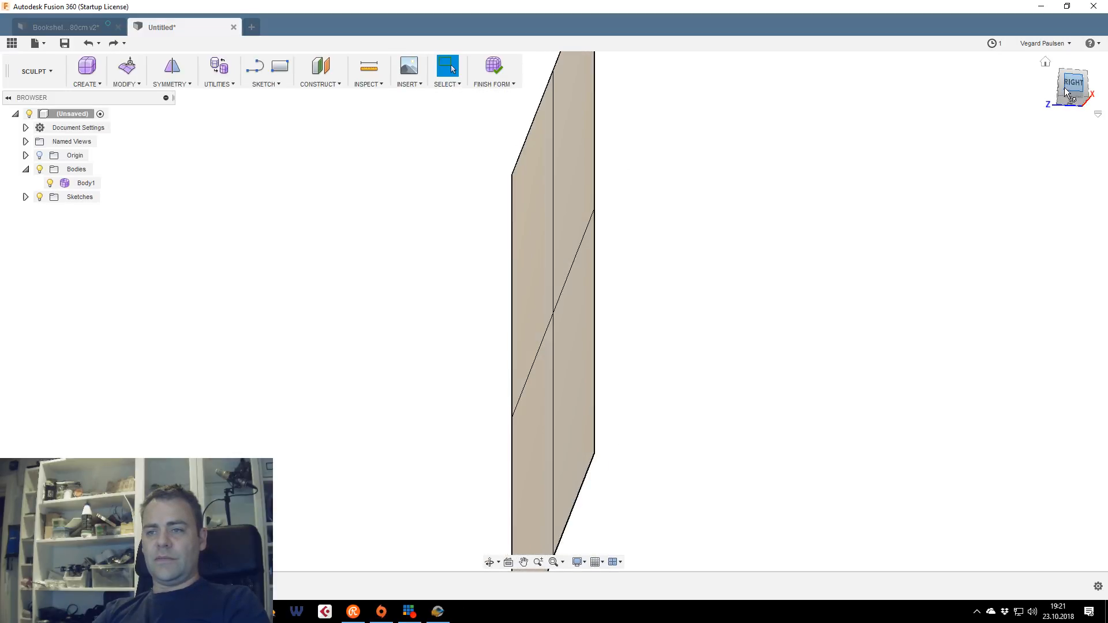
Pull the centre vertex of the flat Body1 about 450 mm along Z with Edit Form, plus slightly further, and accept the bulge
drag(1069, 87, 1026, 88)
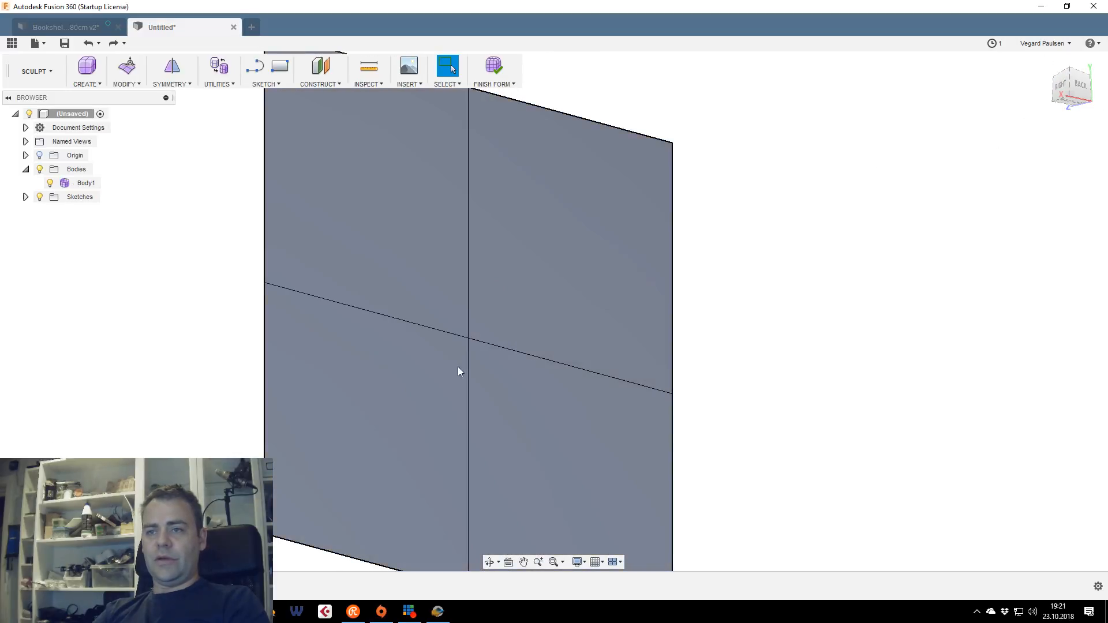
click(468, 338)
right_click(470, 339)
click(485, 299)
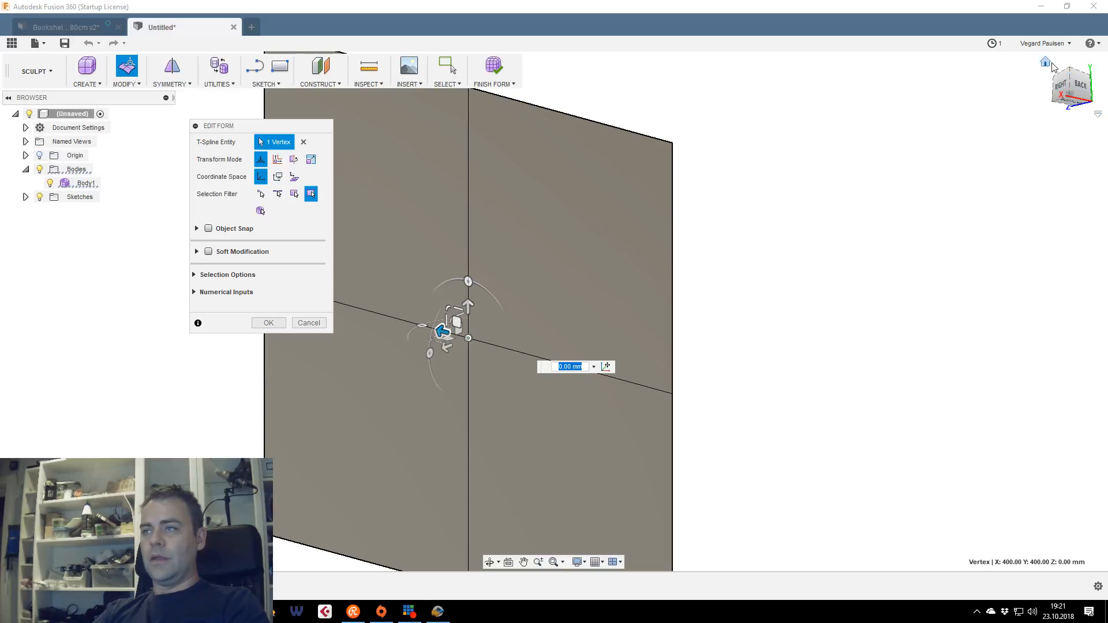
click(1045, 61)
drag(1061, 92, 1085, 20)
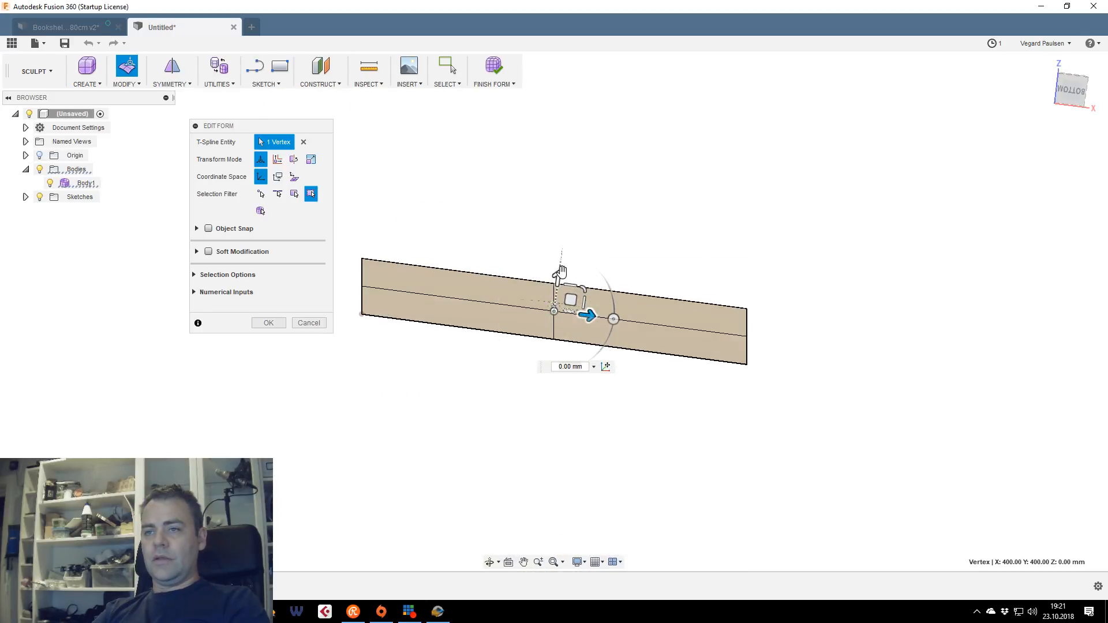
drag(561, 271, 618, 67)
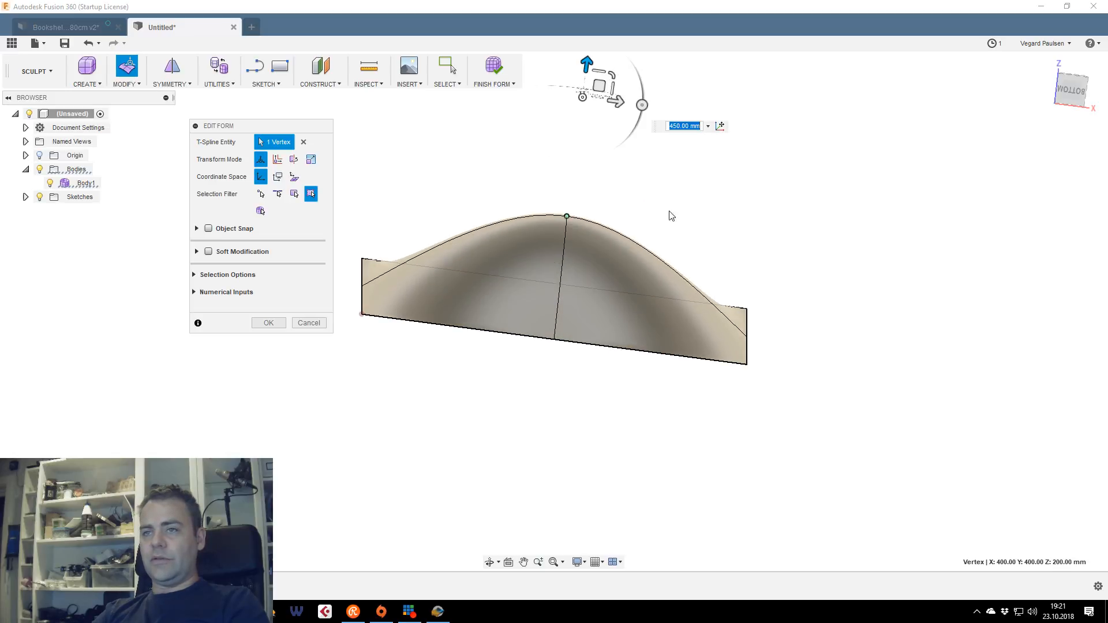
middle_drag(669, 213, 648, 341)
drag(570, 188, 570, 165)
click(274, 325)
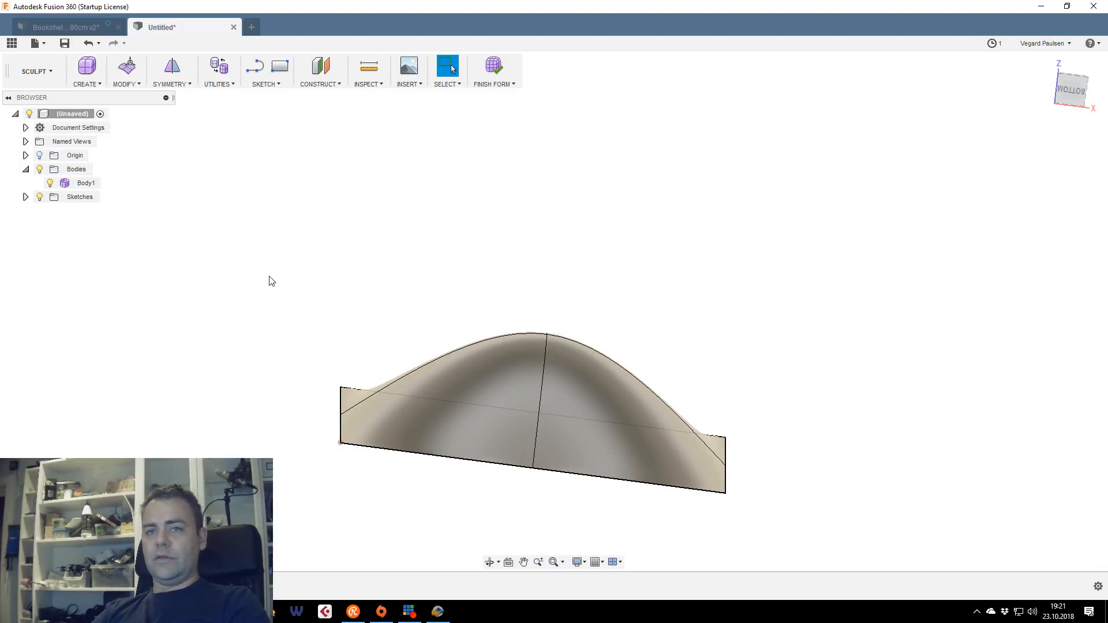
Try Fill Hole in Collapse mode on the bulged Body1's upper border edge, read the error details, and cancel the command
drag(1063, 89, 1067, 124)
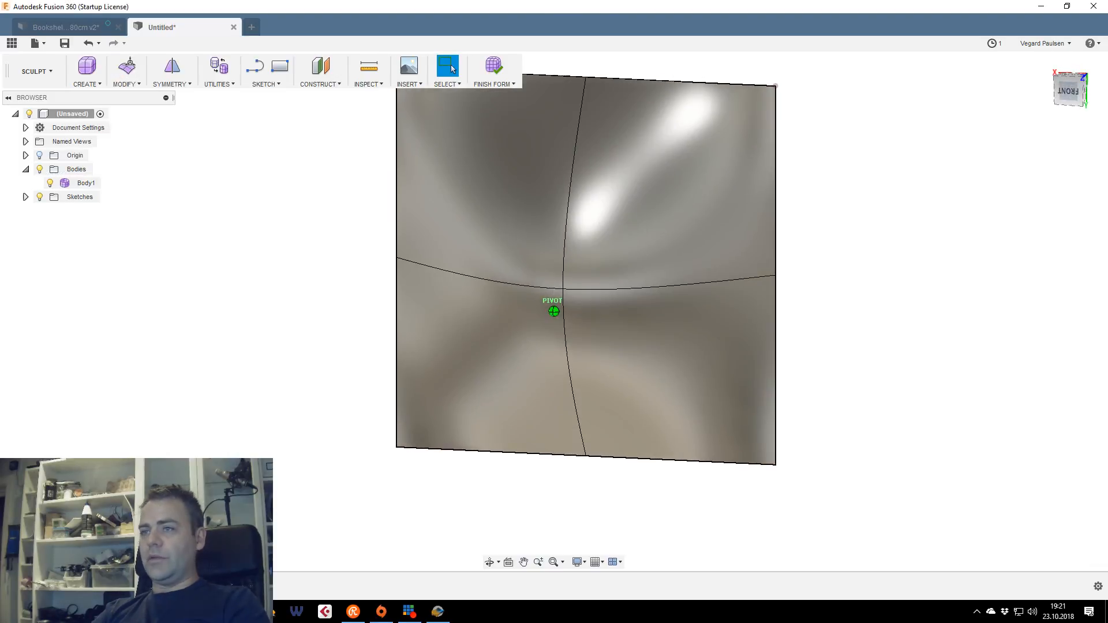
click(1051, 105)
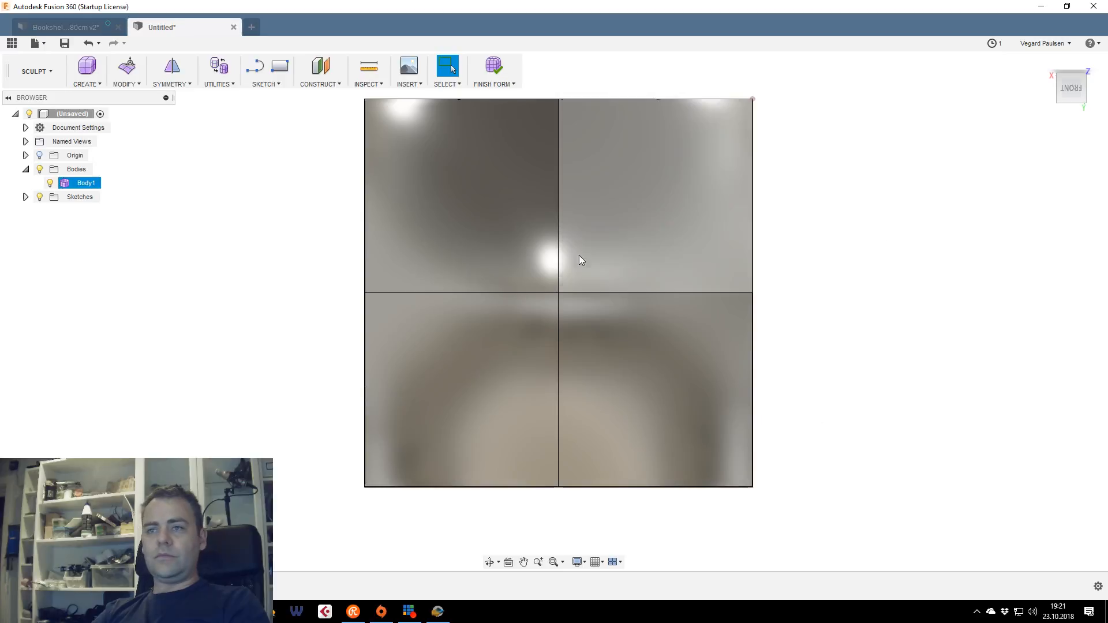
mouse_move(1072, 92)
mouse_down()
mouse_move(1038, 103)
mouse_move(1012, 94)
mouse_up()
click(133, 85)
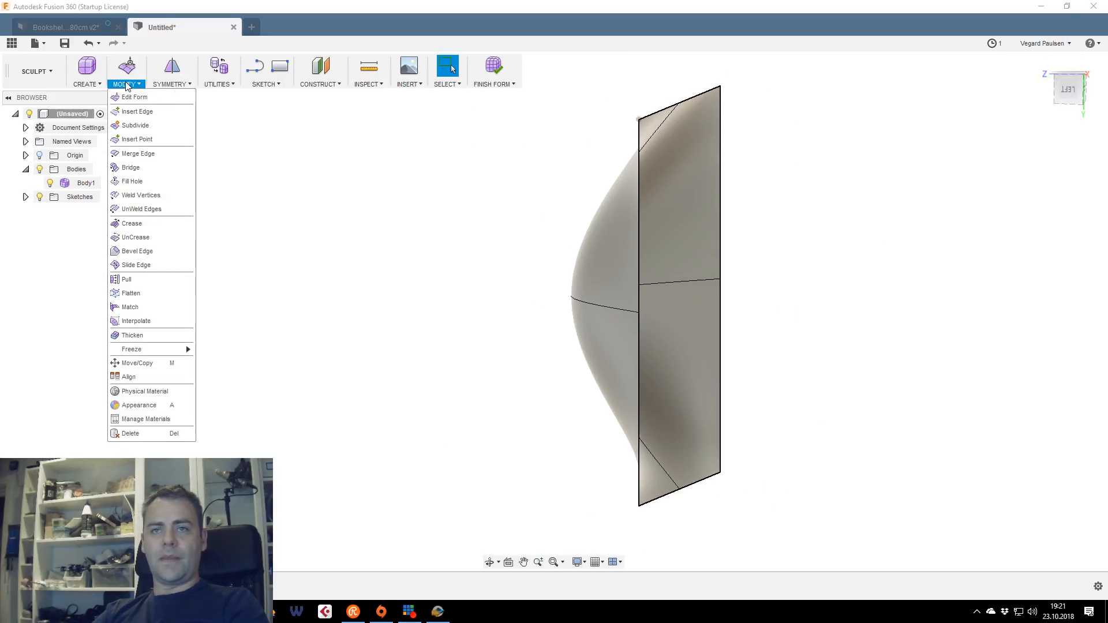
click(137, 181)
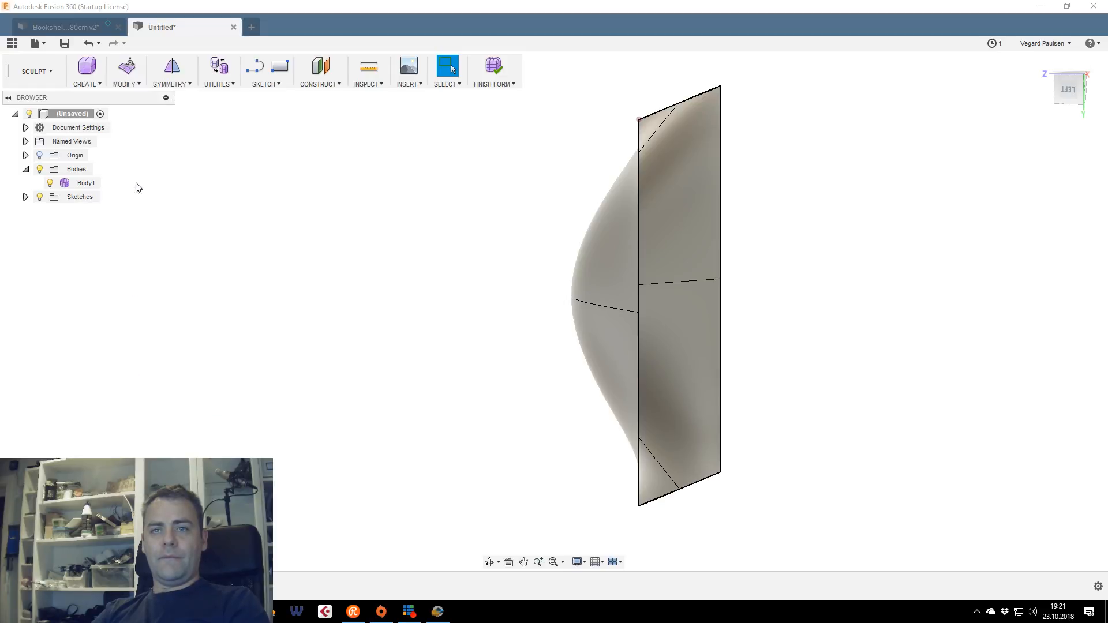
click(692, 102)
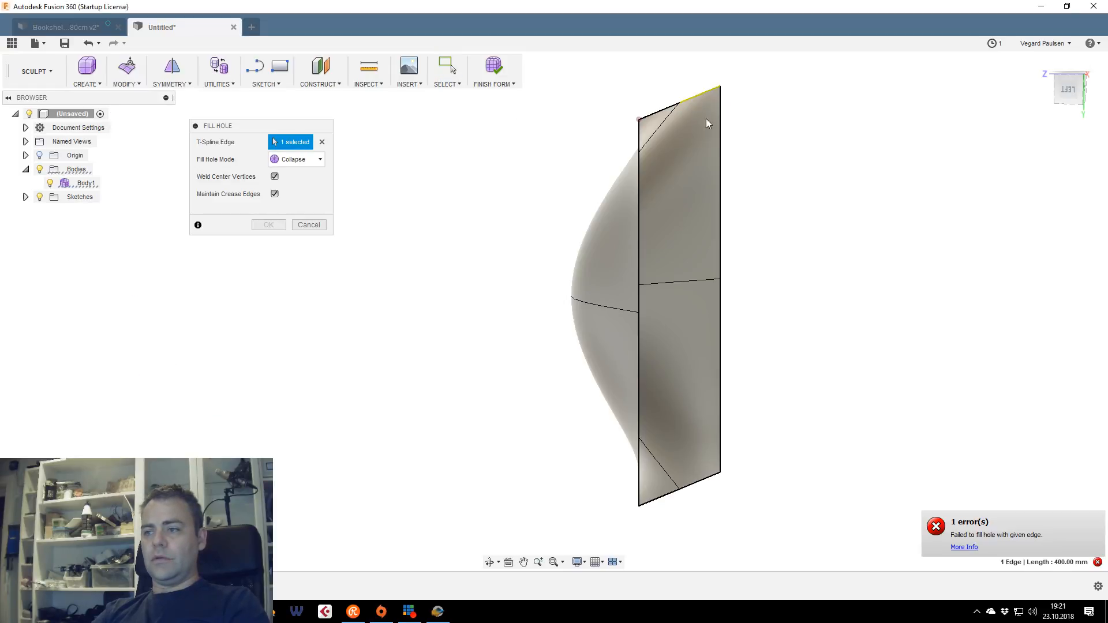
click(964, 548)
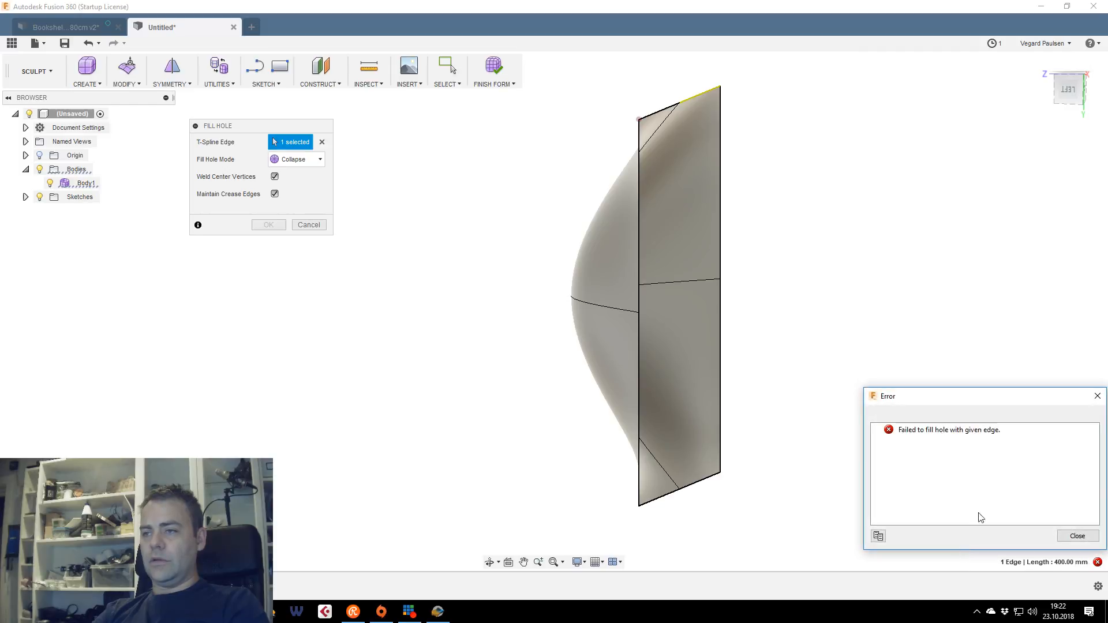
click(1077, 536)
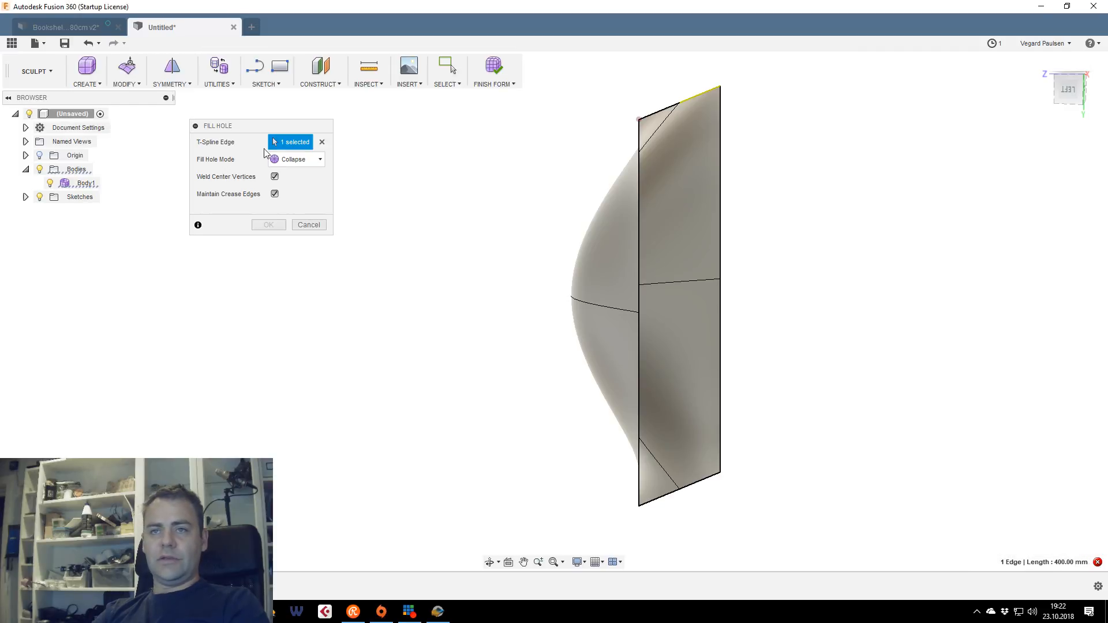
click(308, 226)
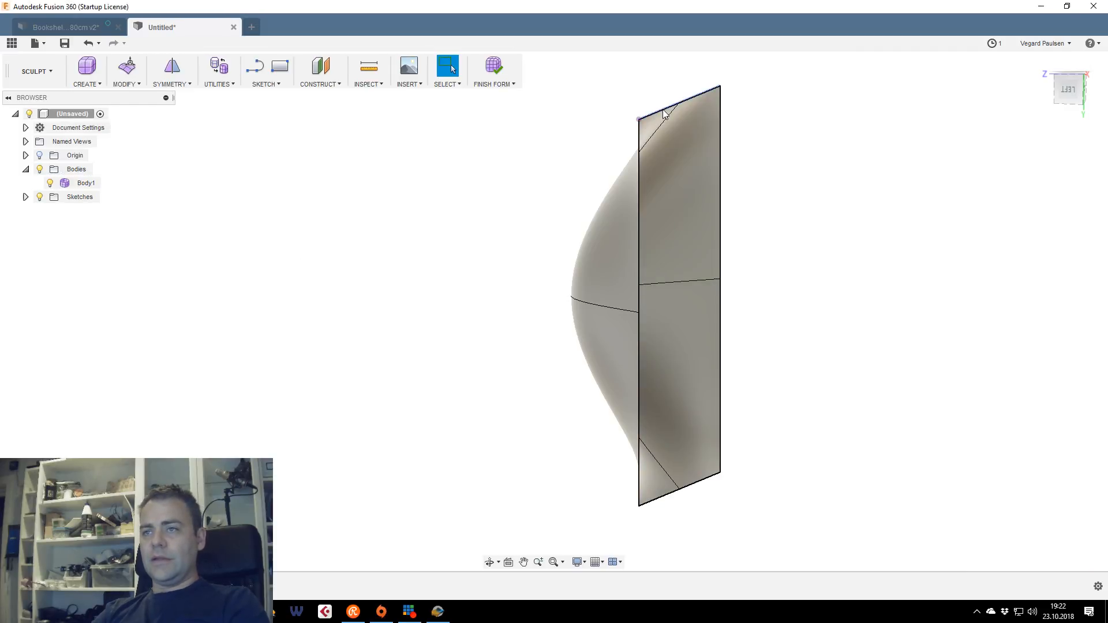
click(128, 82)
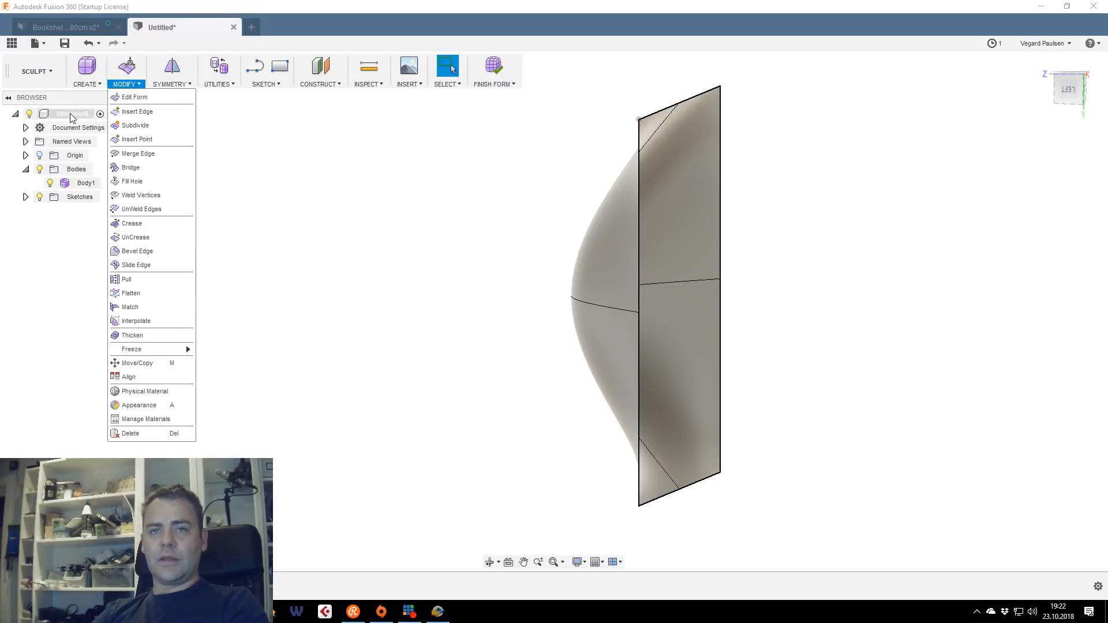
Try Fill Hole in Reduced Star mode on the bulged Body1's upper border edge with the sketches hidden, and cancel the command
click(40, 198)
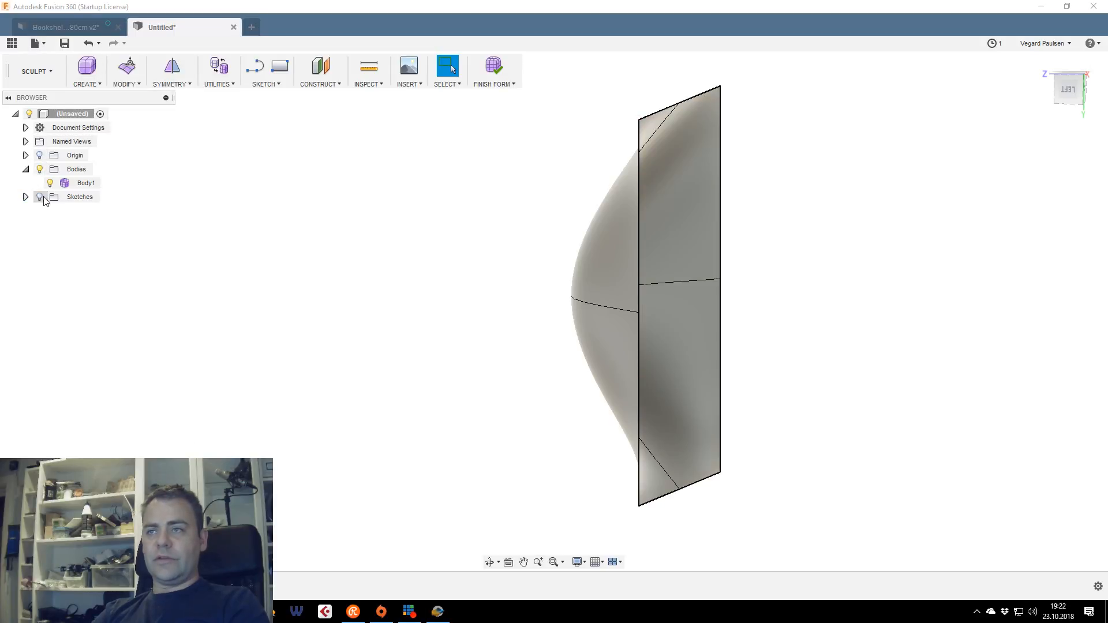
click(133, 87)
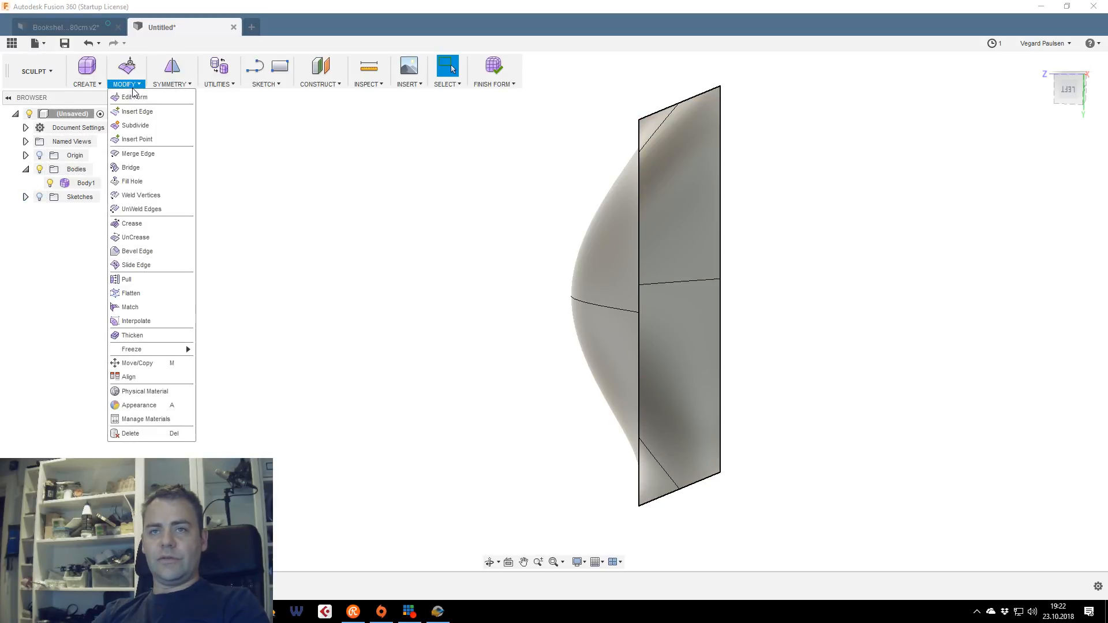
click(138, 182)
click(661, 112)
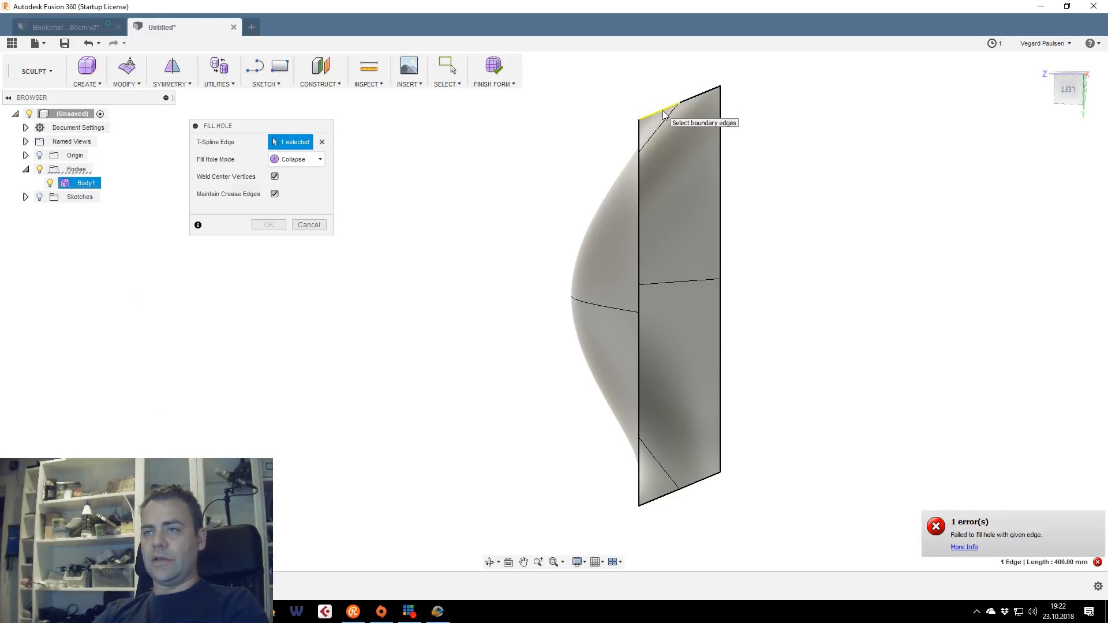
click(319, 164)
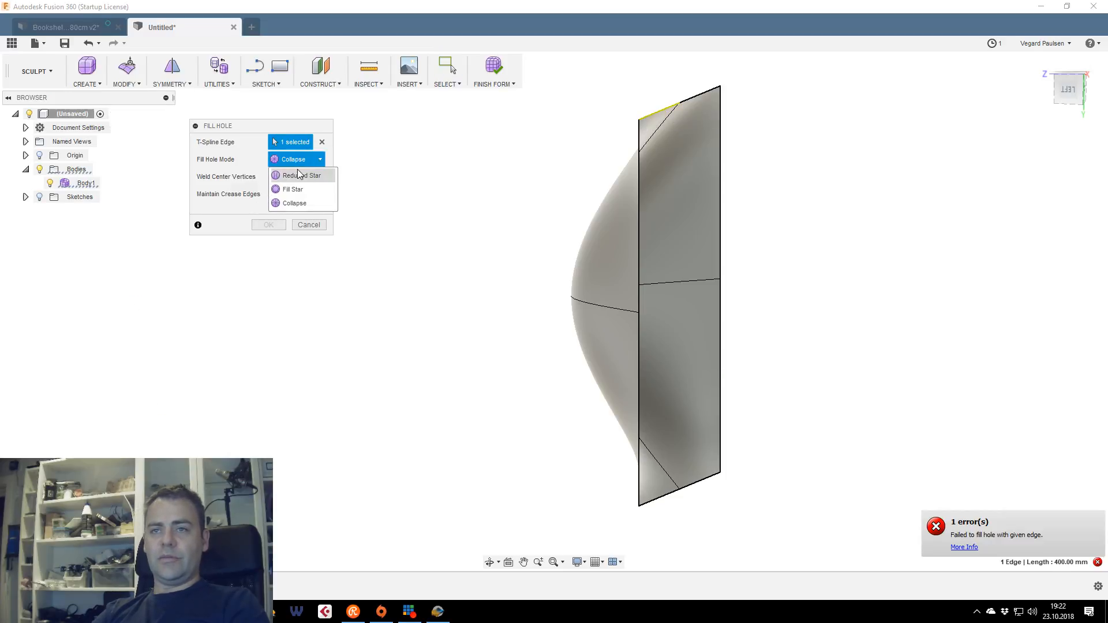
click(297, 175)
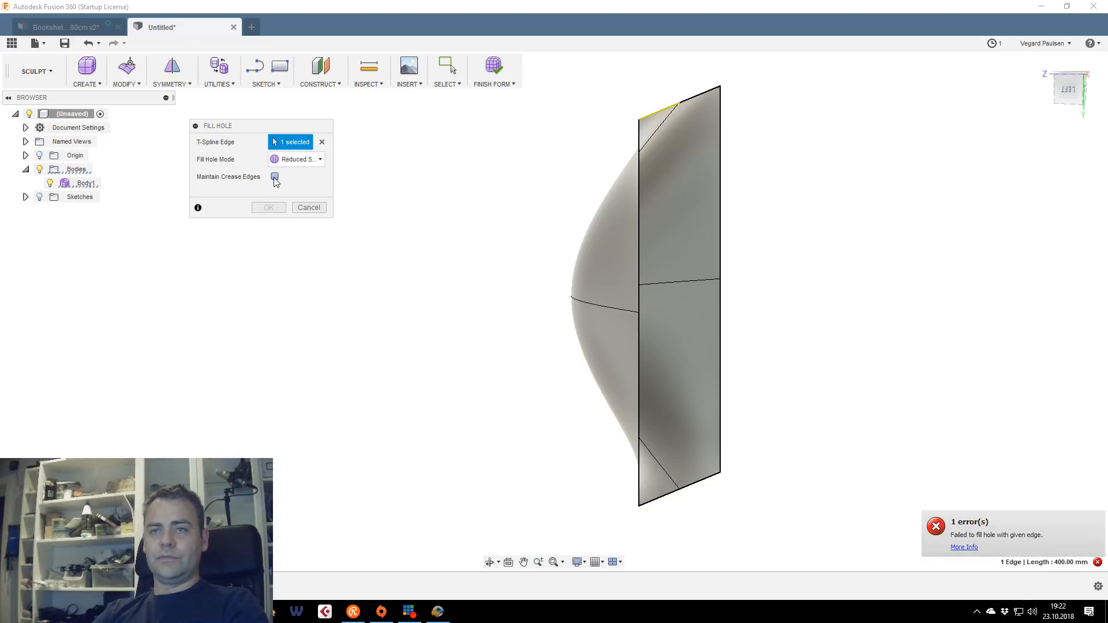
click(309, 208)
Undo the bulge edit so Body1 is a flat square face again
click(655, 113)
mouse_move(1071, 93)
mouse_down()
mouse_move(868, 93)
mouse_move(906, 93)
mouse_up()
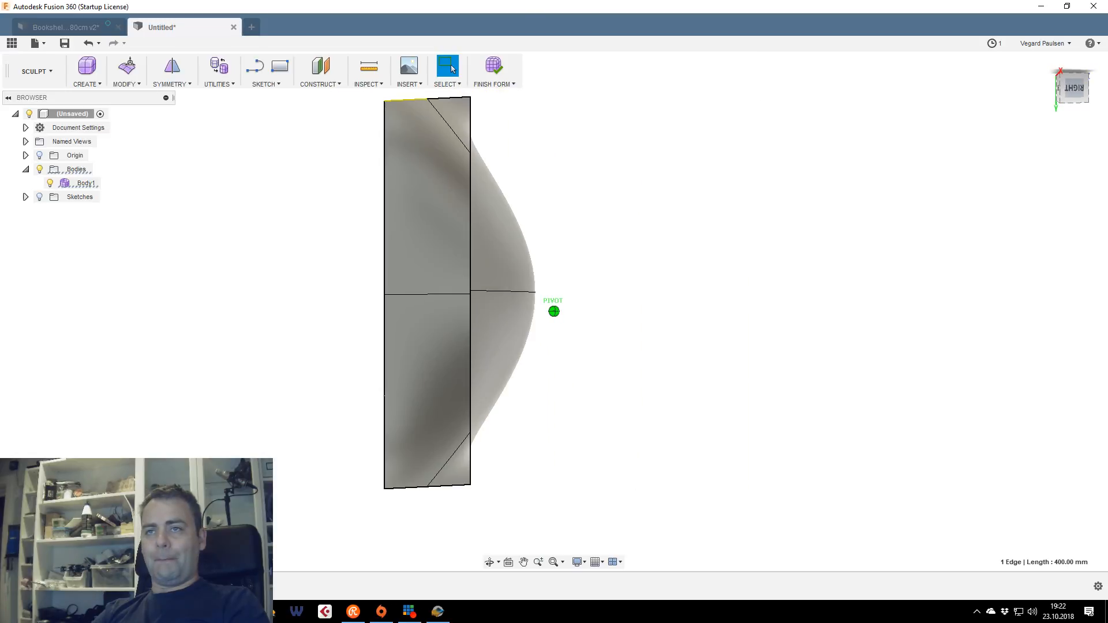
key(ctrl+z)
key(ctrl+z)
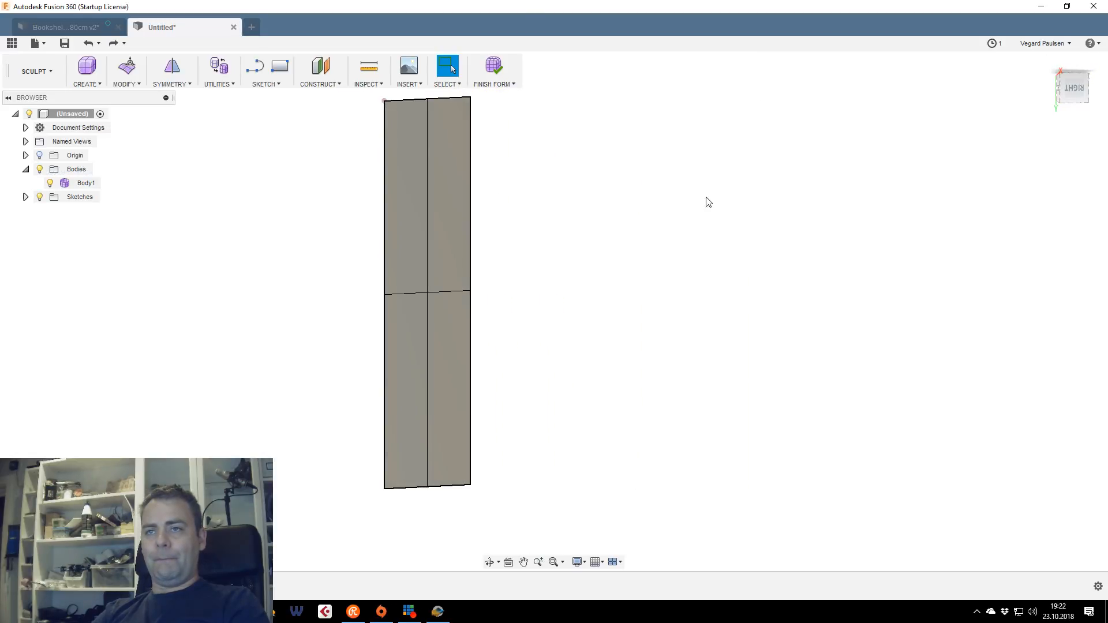
Delete the entire flat Body1, keeping only the square sketch
mouse_move(1069, 87)
mouse_down()
mouse_move(975, 90)
mouse_move(900, 115)
mouse_move(807, 92)
mouse_up()
drag(542, 171, 541, 174)
click(1045, 62)
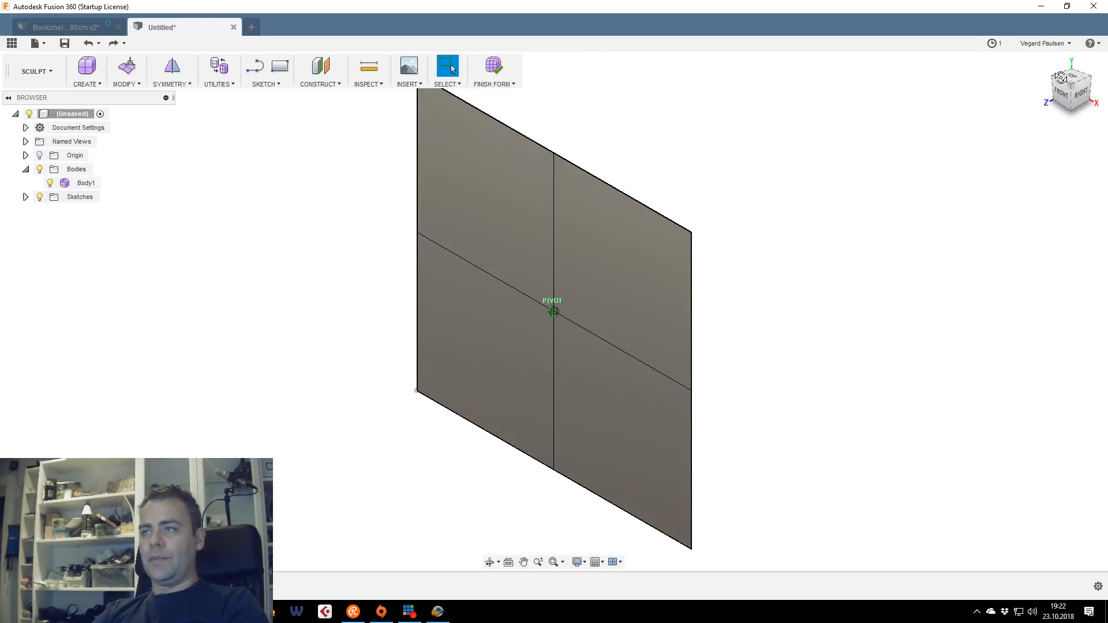
click(1059, 88)
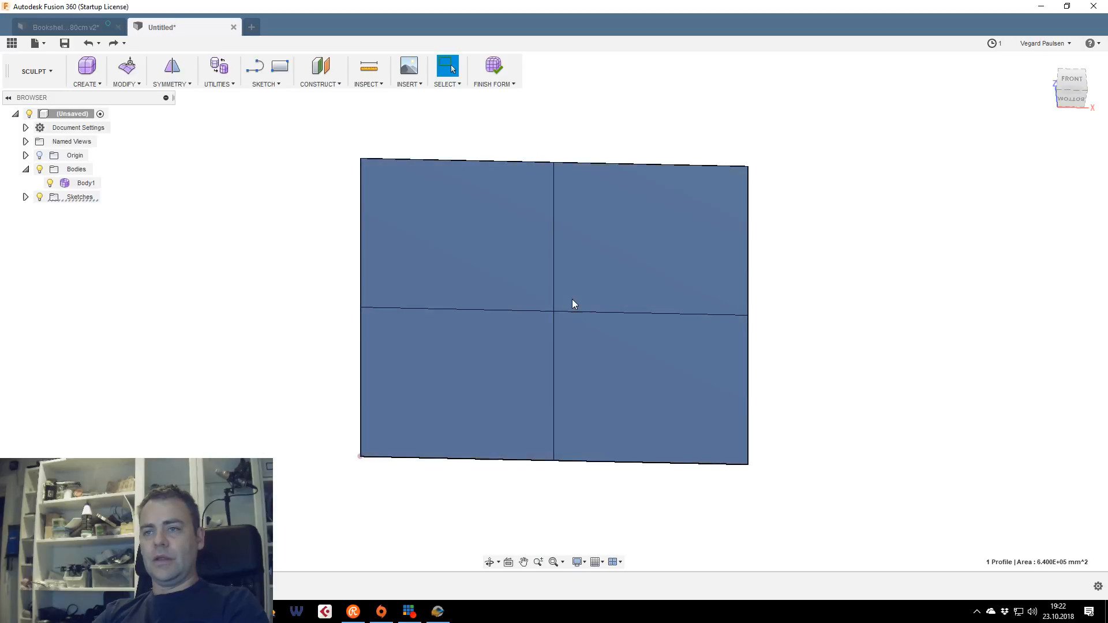
drag(252, 118, 894, 436)
key(Delete)
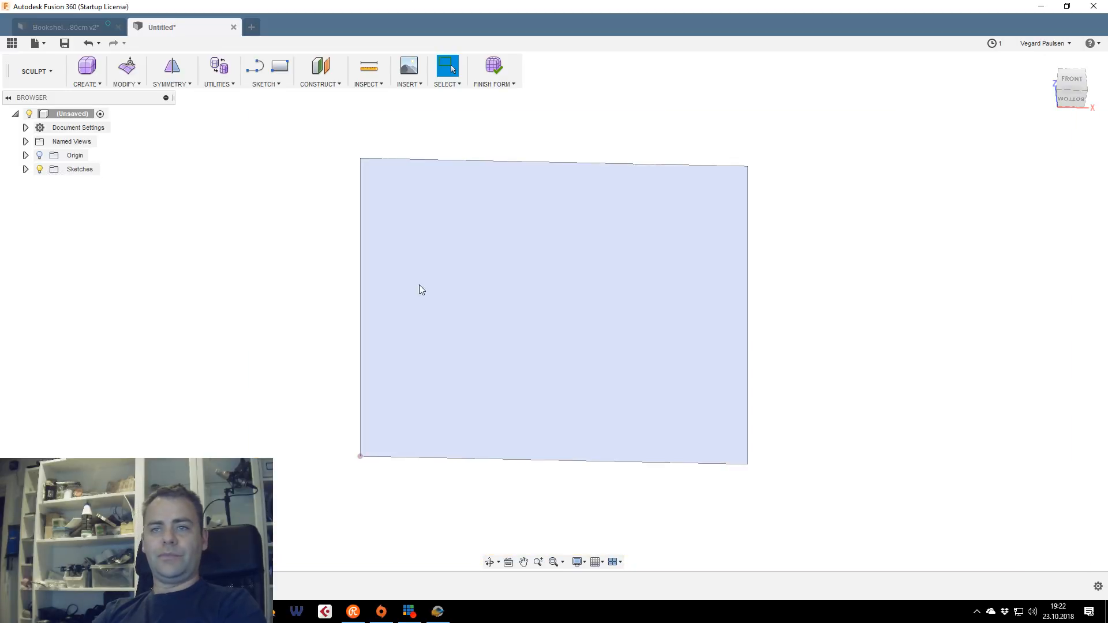
click(288, 324)
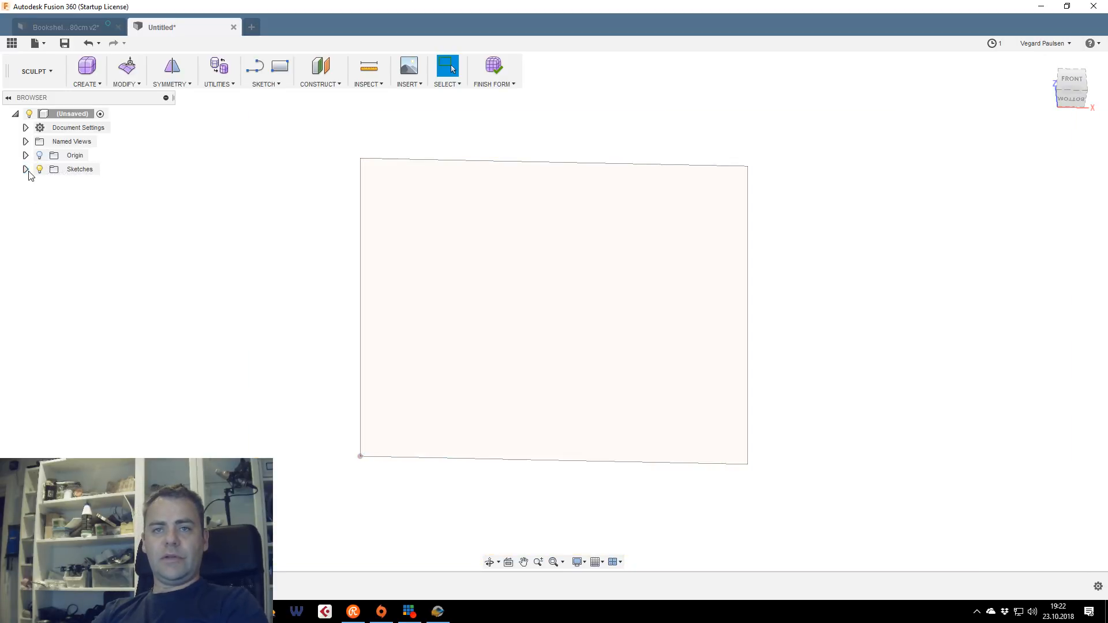
Start a sculpt Box with Rectangle Type 2-Point on the sketch plane, spanning the square's opposite corners at 800 by 800 mm
click(69, 185)
click(98, 84)
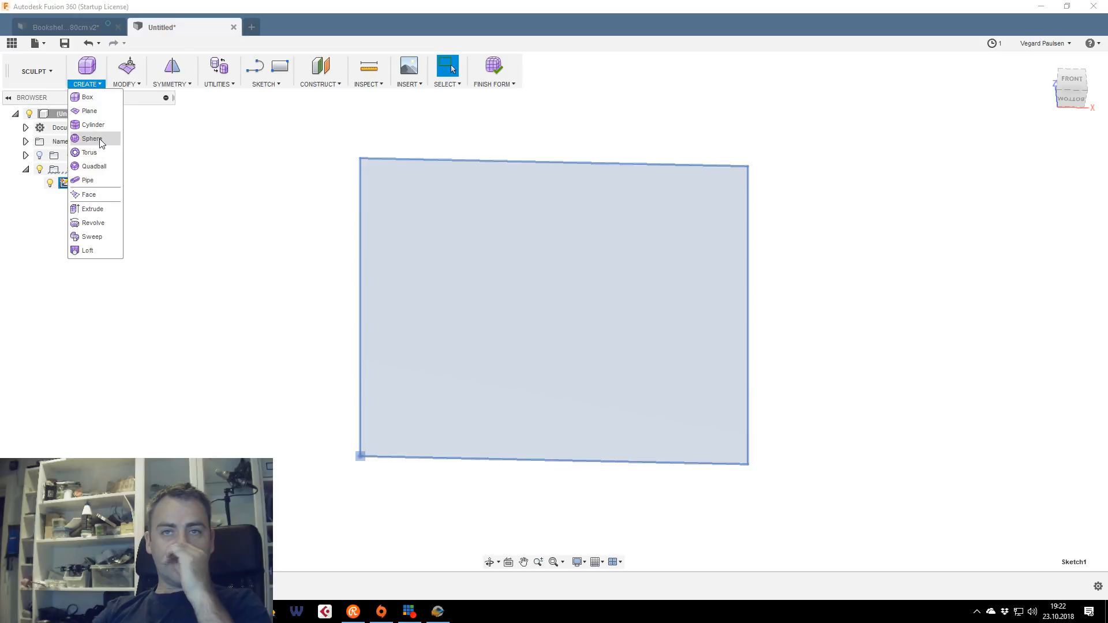
click(106, 103)
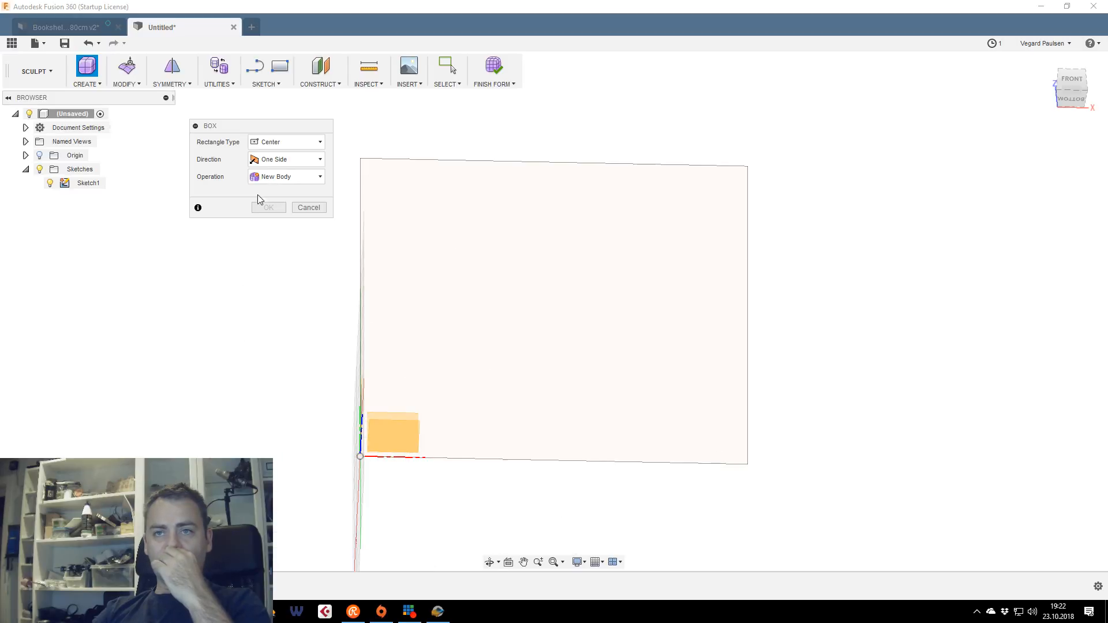
click(287, 142)
click(275, 178)
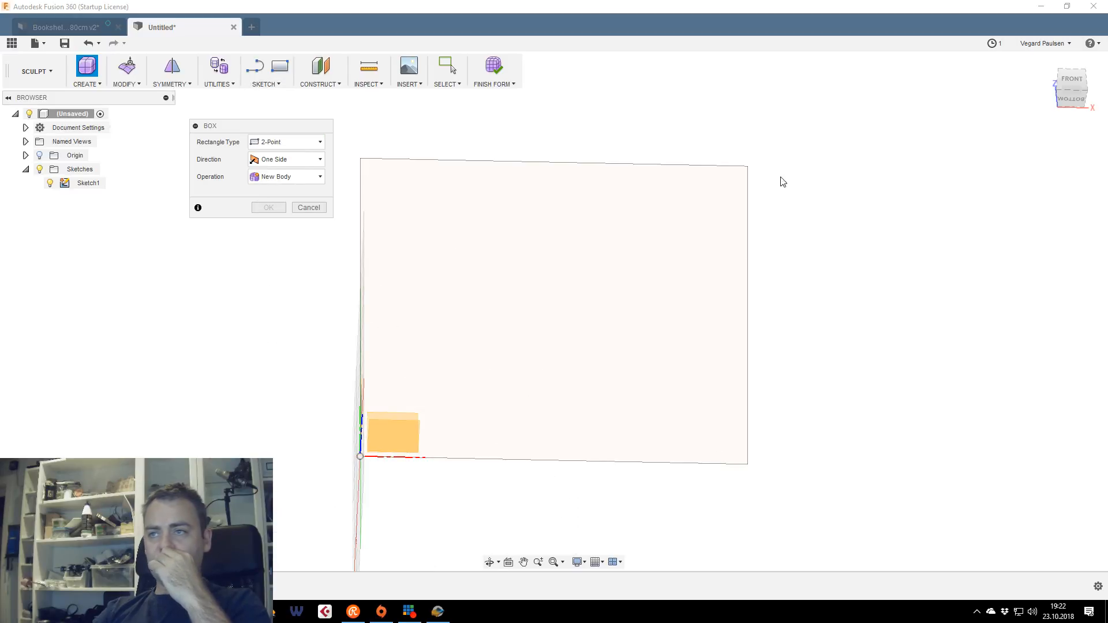
drag(1074, 88, 1032, 127)
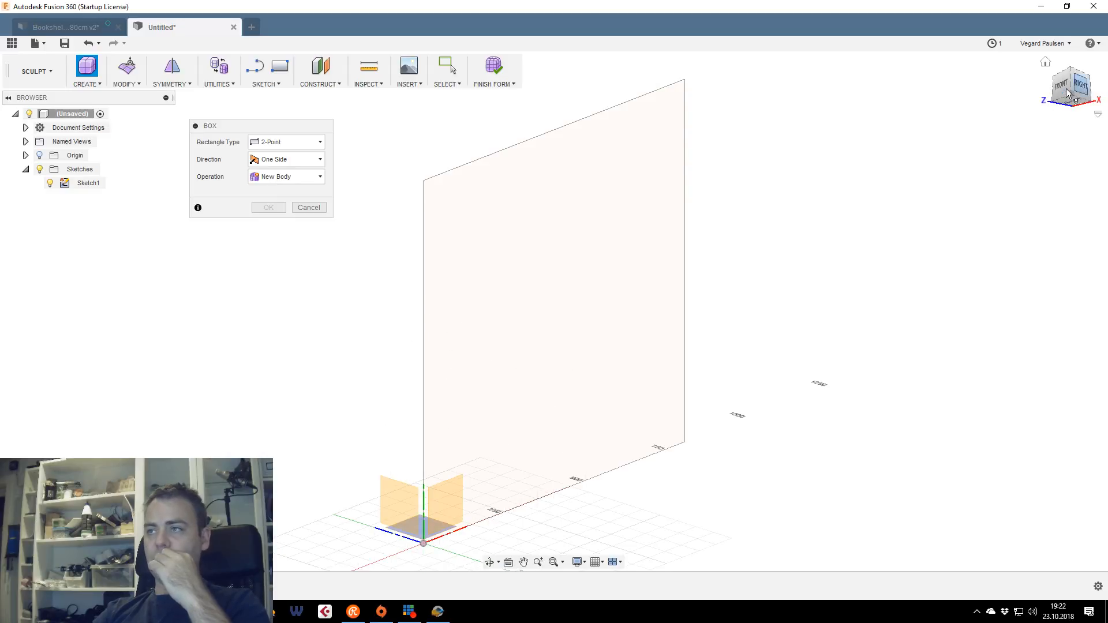
mouse_move(1072, 87)
mouse_down()
mouse_move(1092, 75)
mouse_move(1075, 86)
mouse_up()
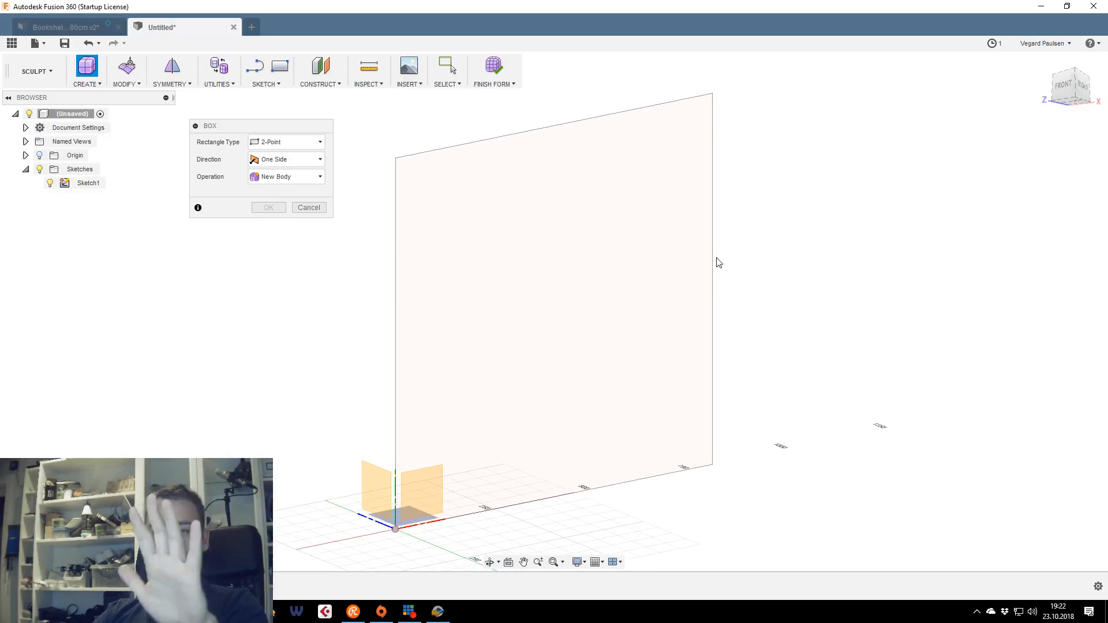
click(428, 495)
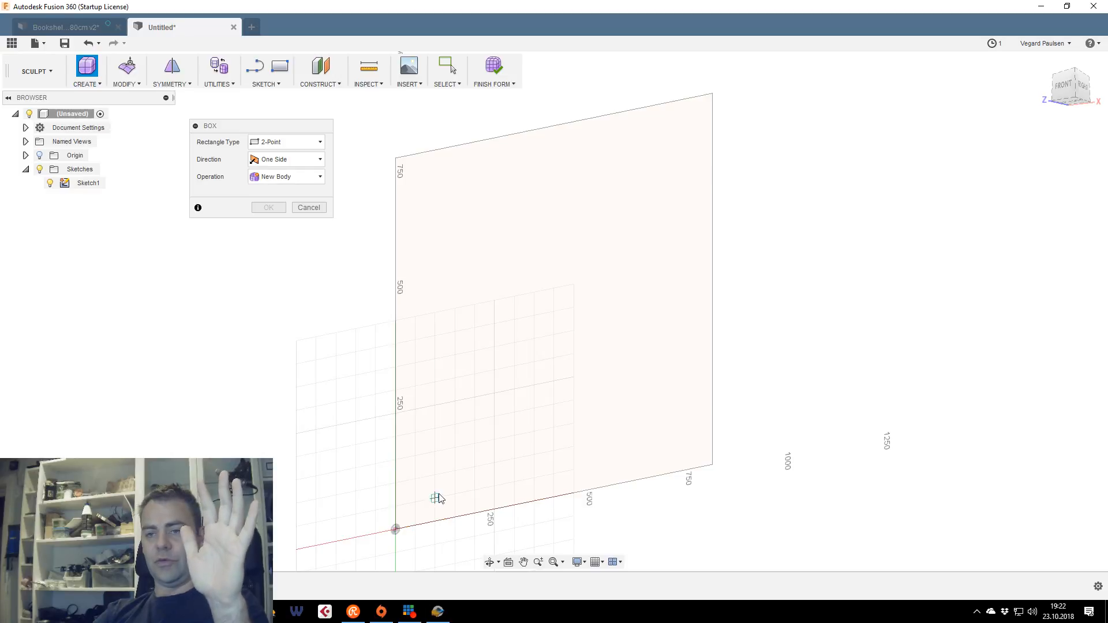
click(713, 94)
click(396, 529)
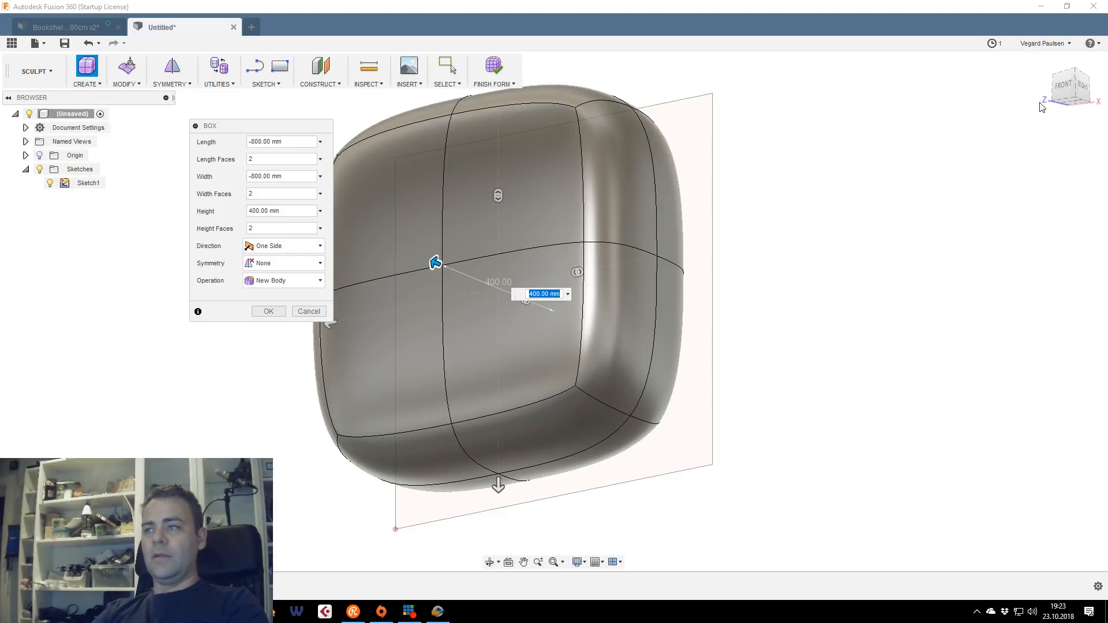
Create the box with a height of 500 mm as a new body, and hide the sketches
click(1082, 87)
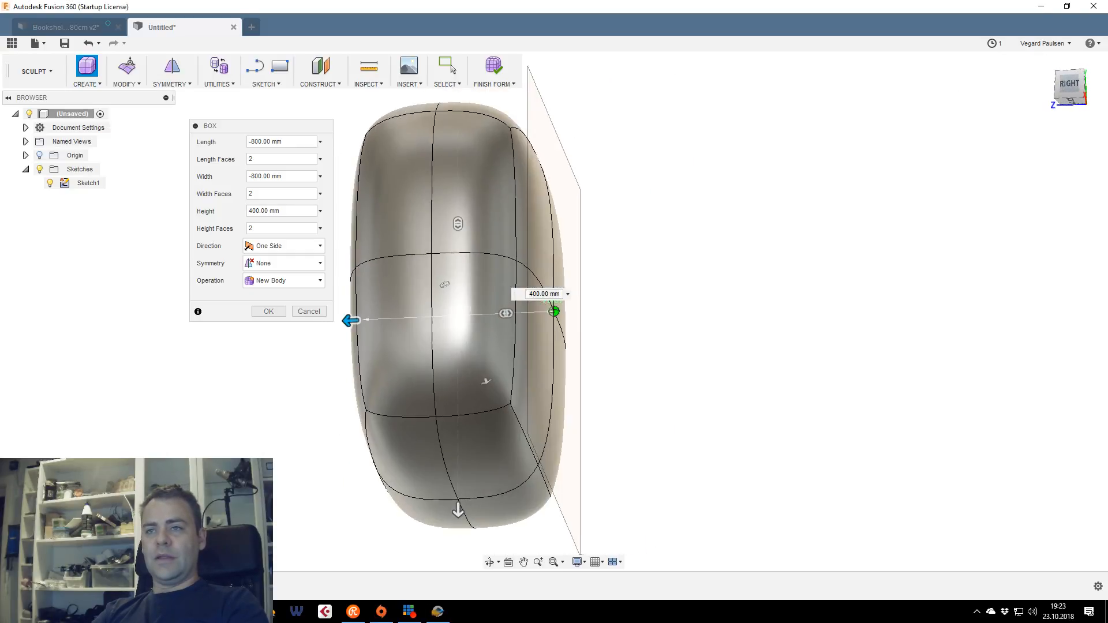
mouse_move(554, 312)
shift+middle_down()
mouse_move(664, 329)
mouse_move(640, 300)
mouse_move(548, 315)
mouse_move(715, 266)
mouse_move(744, 286)
mouse_move(712, 326)
mouse_move(724, 292)
mouse_move(473, 277)
mouse_move(678, 331)
shift+middle_up()
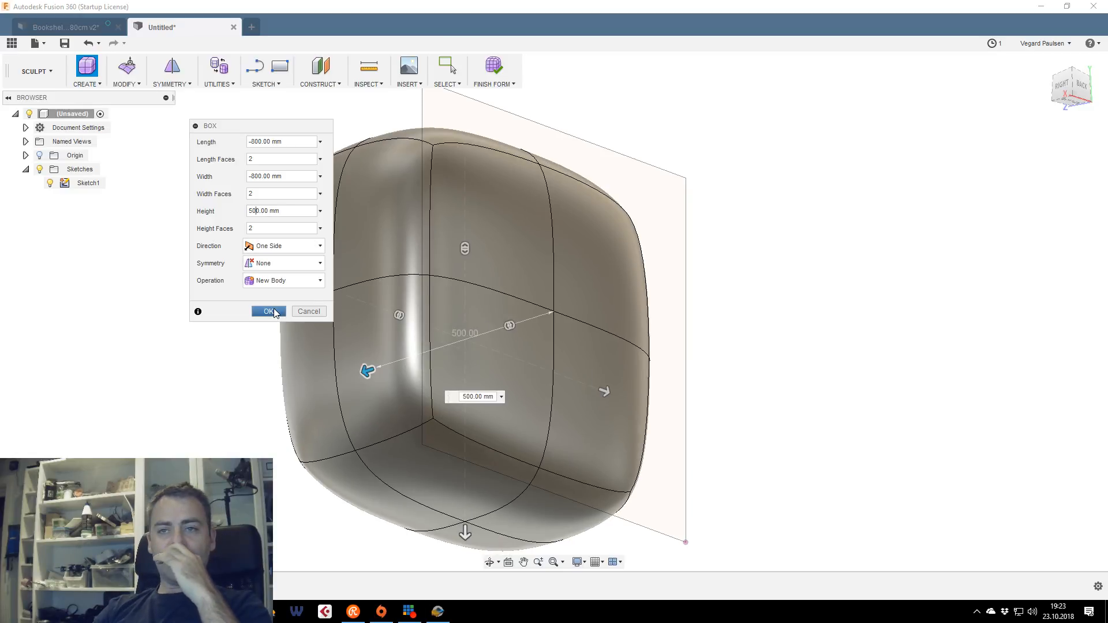
click(269, 311)
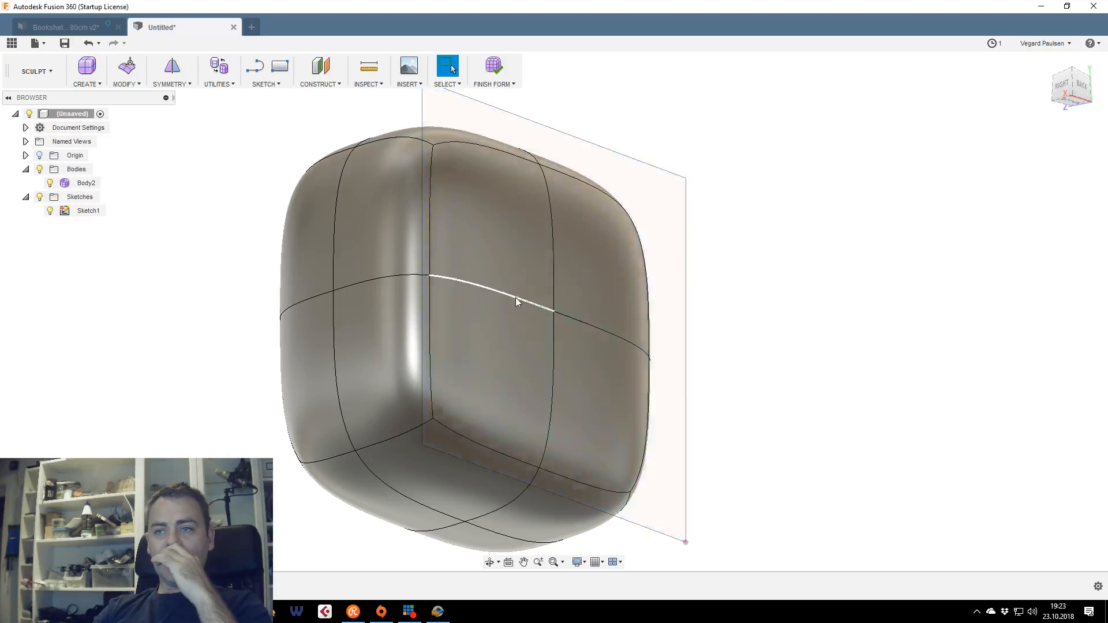
click(40, 197)
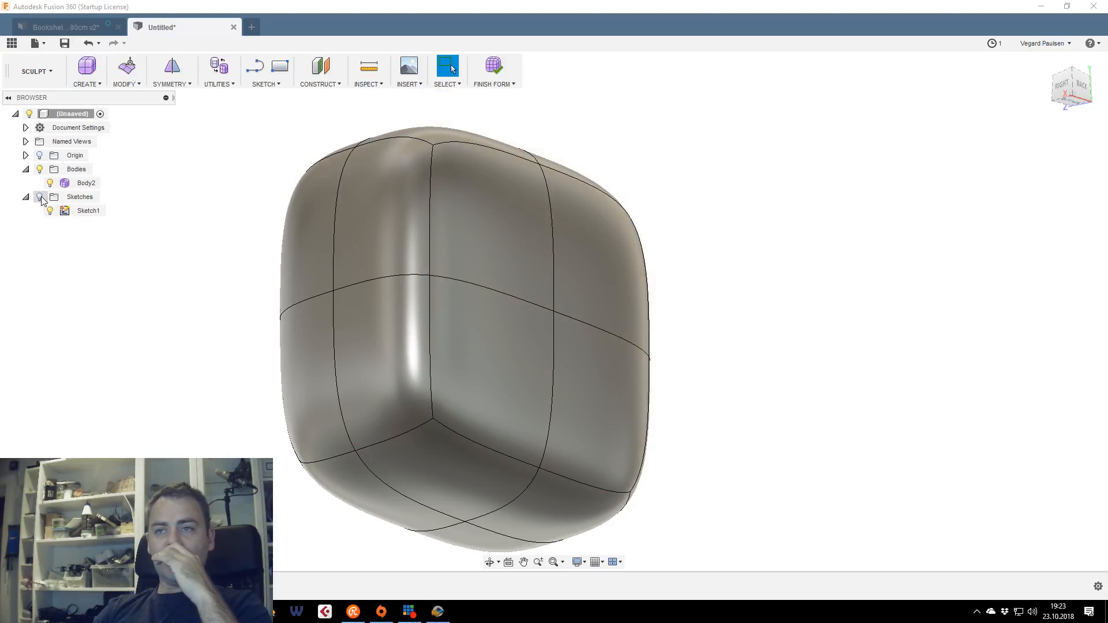
click(454, 143)
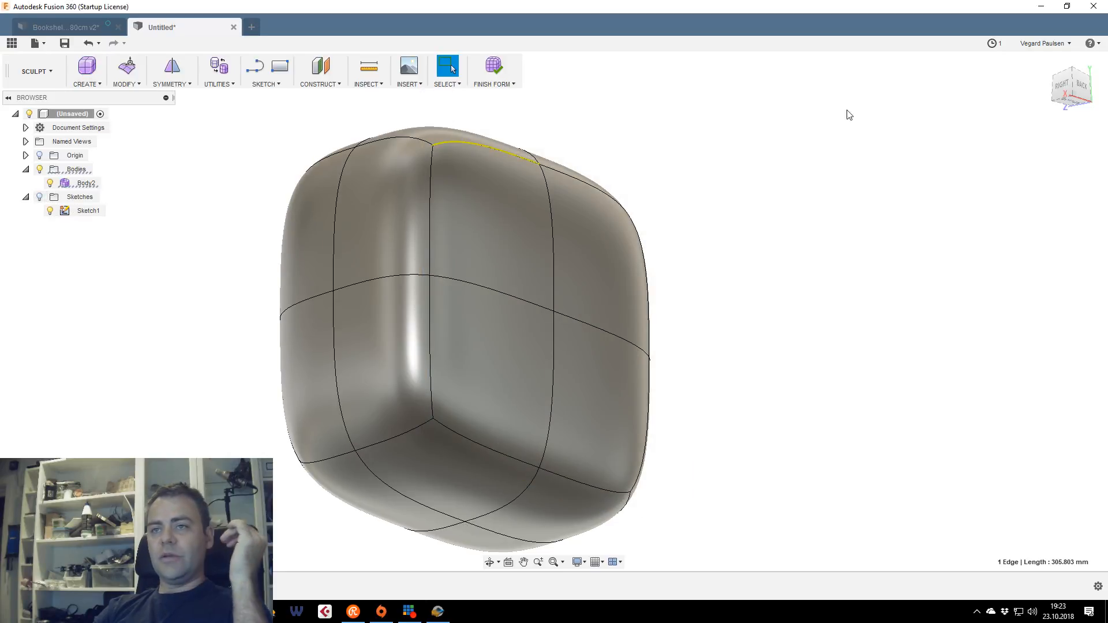
click(570, 178)
click(850, 267)
click(470, 143)
click(558, 170)
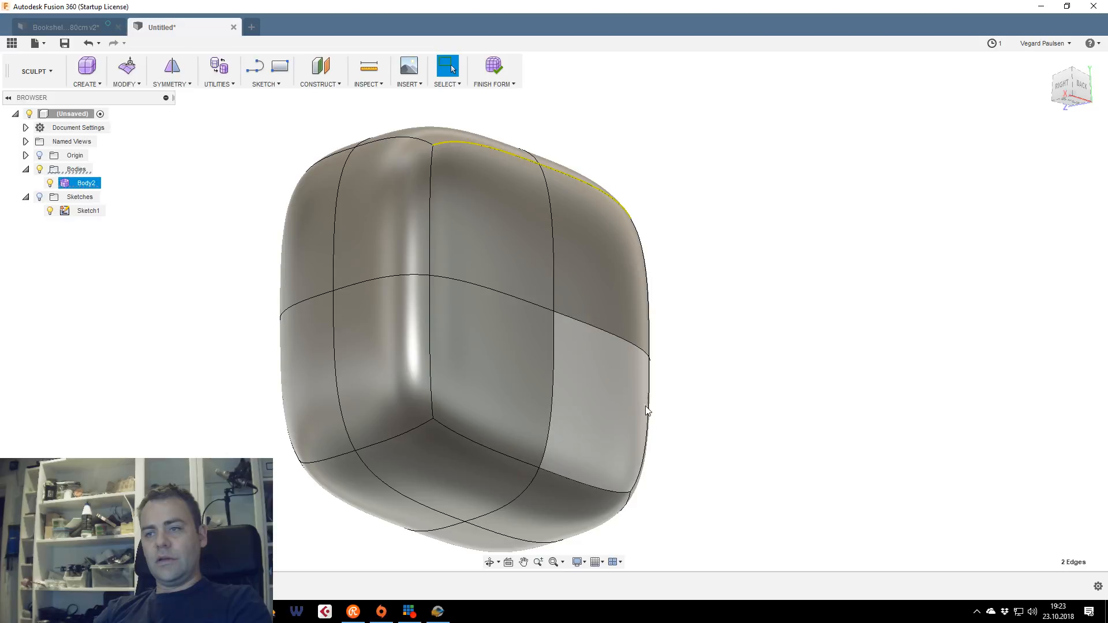
click(596, 491)
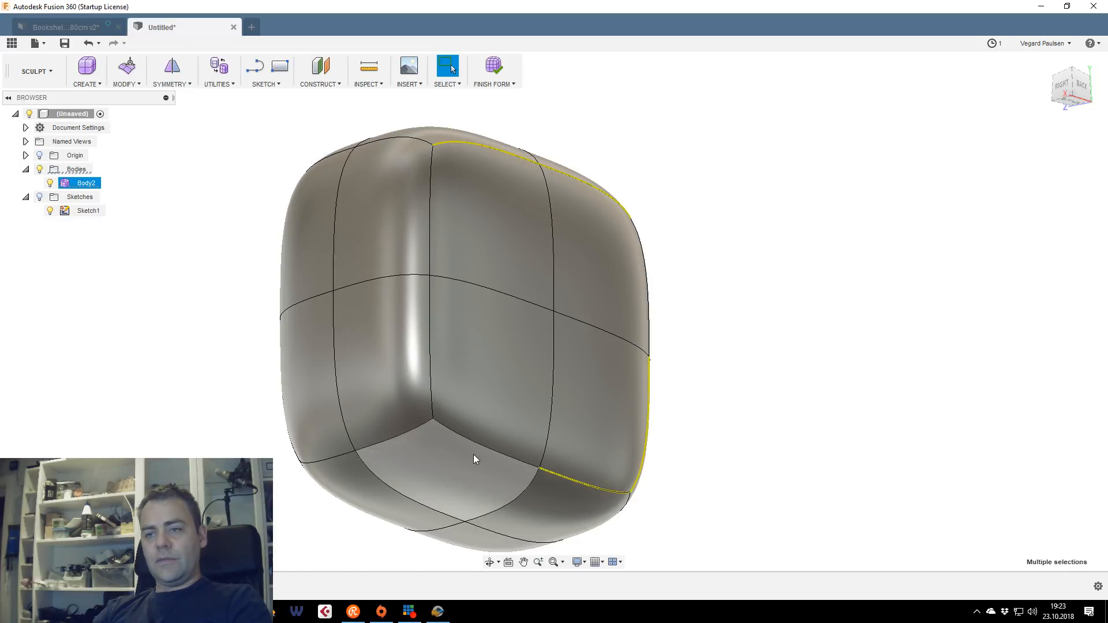
click(472, 437)
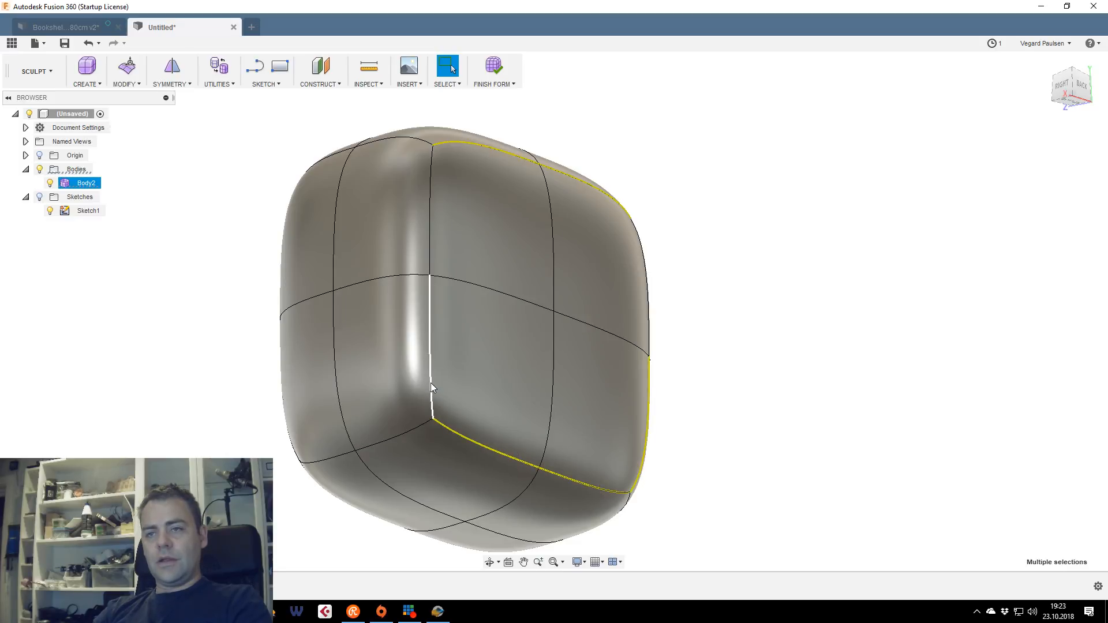
click(431, 383)
click(431, 258)
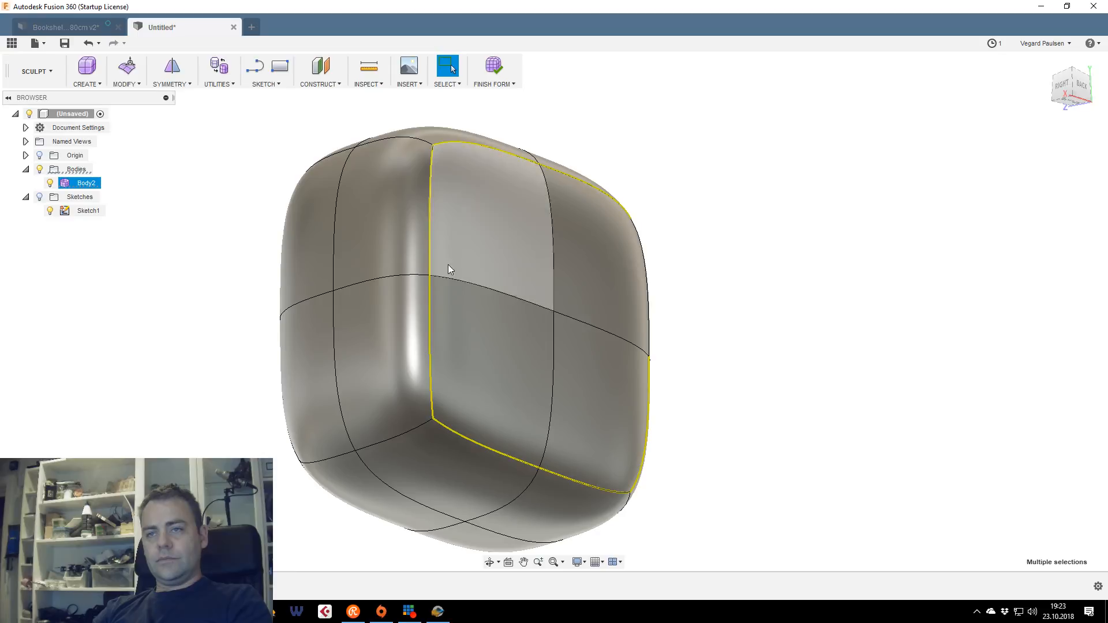
click(473, 287)
click(556, 267)
click(579, 320)
click(548, 349)
click(588, 361)
click(574, 267)
click(124, 89)
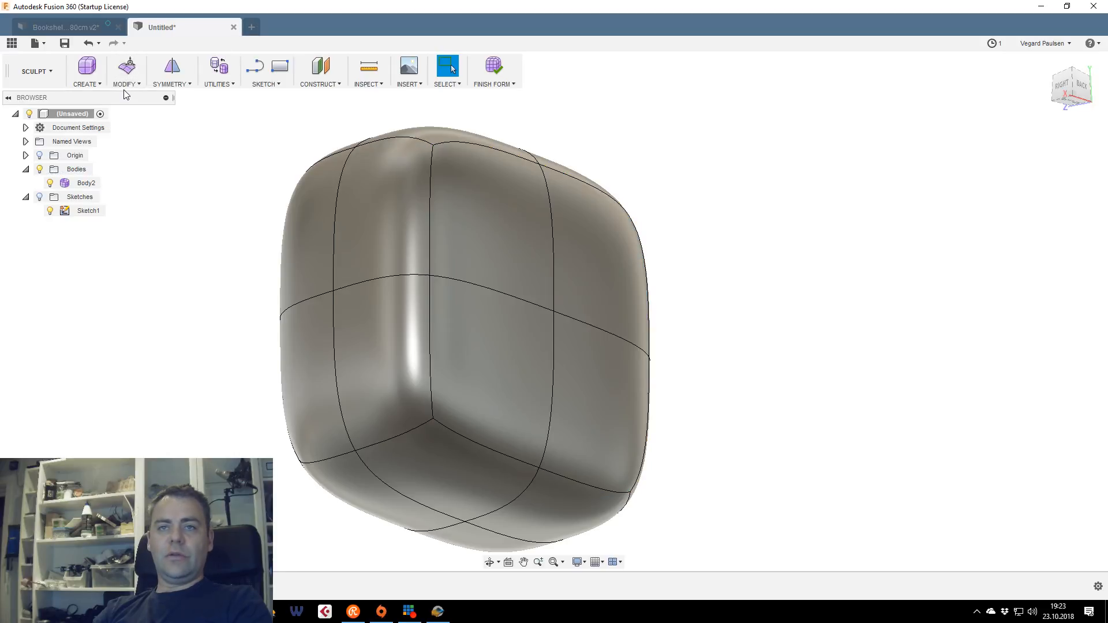
click(126, 84)
Flatten all four faces on the back side of Body2 with the Fit direction
click(498, 230)
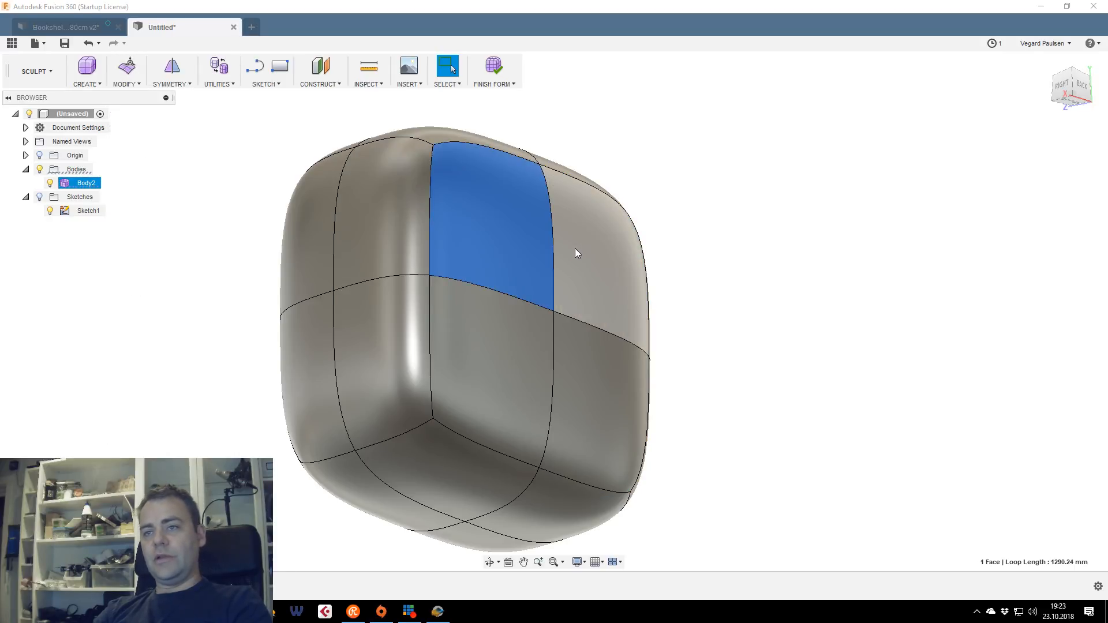
shift+double_click(574, 248)
shift+click(476, 351)
click(123, 85)
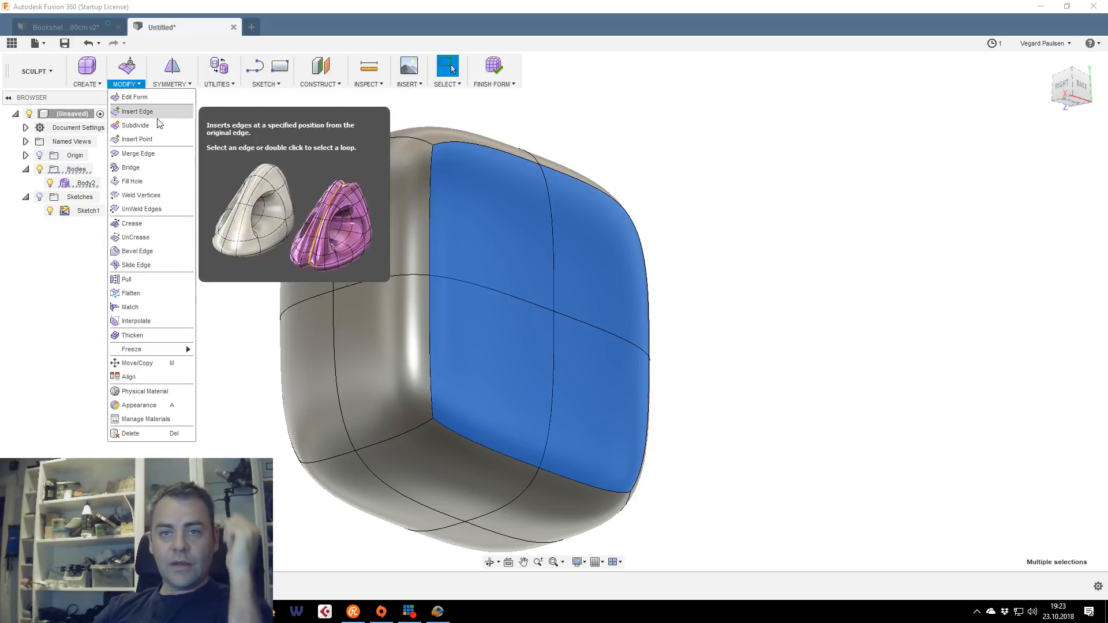
click(131, 293)
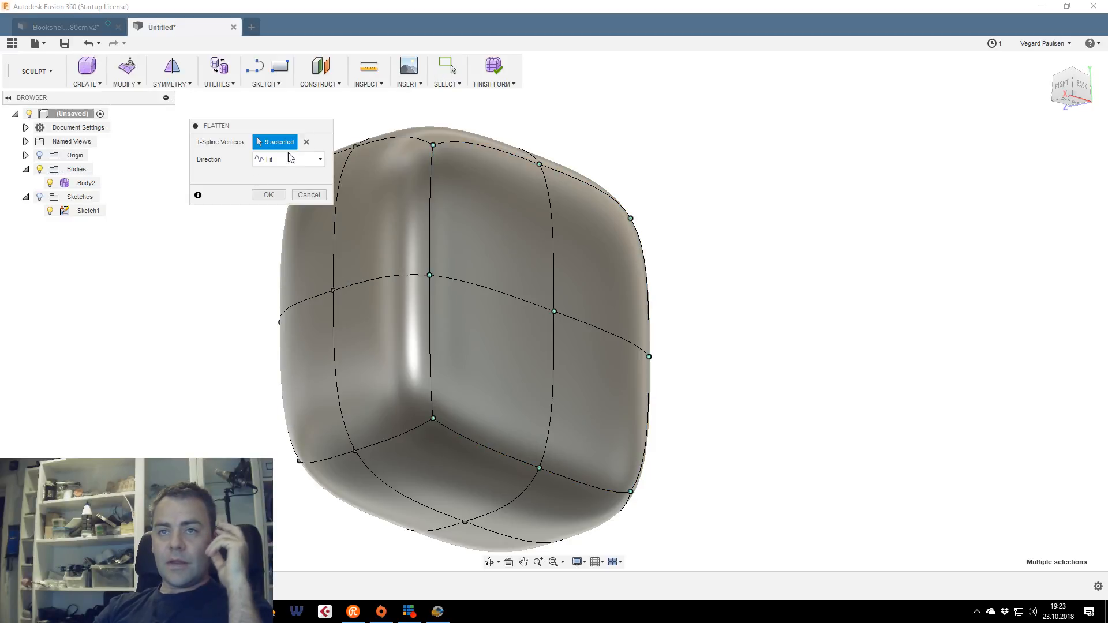
click(276, 164)
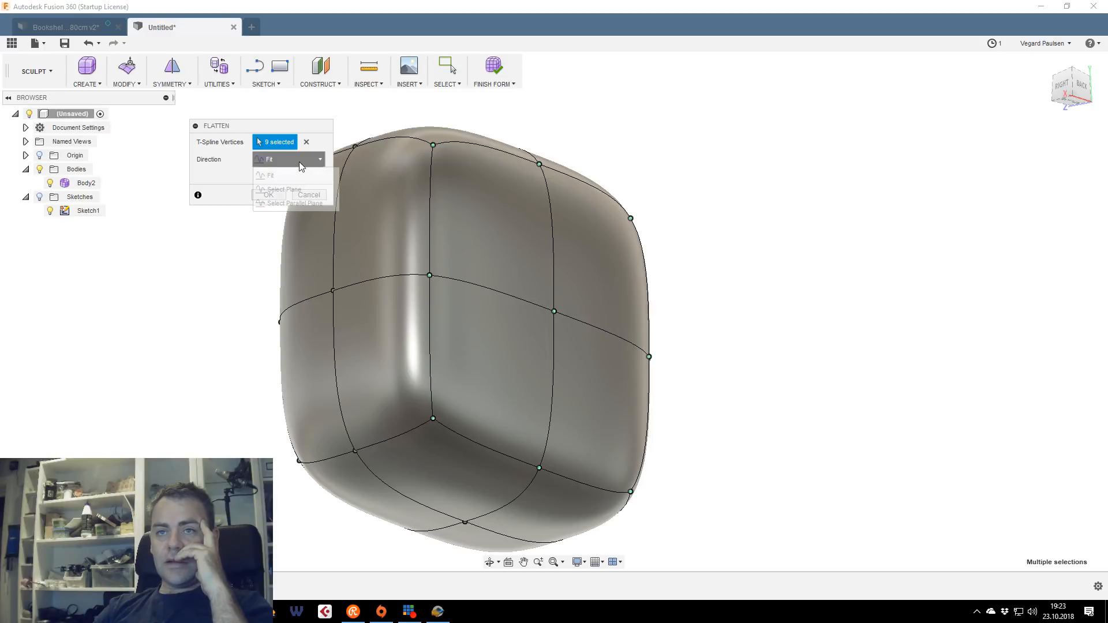
click(279, 174)
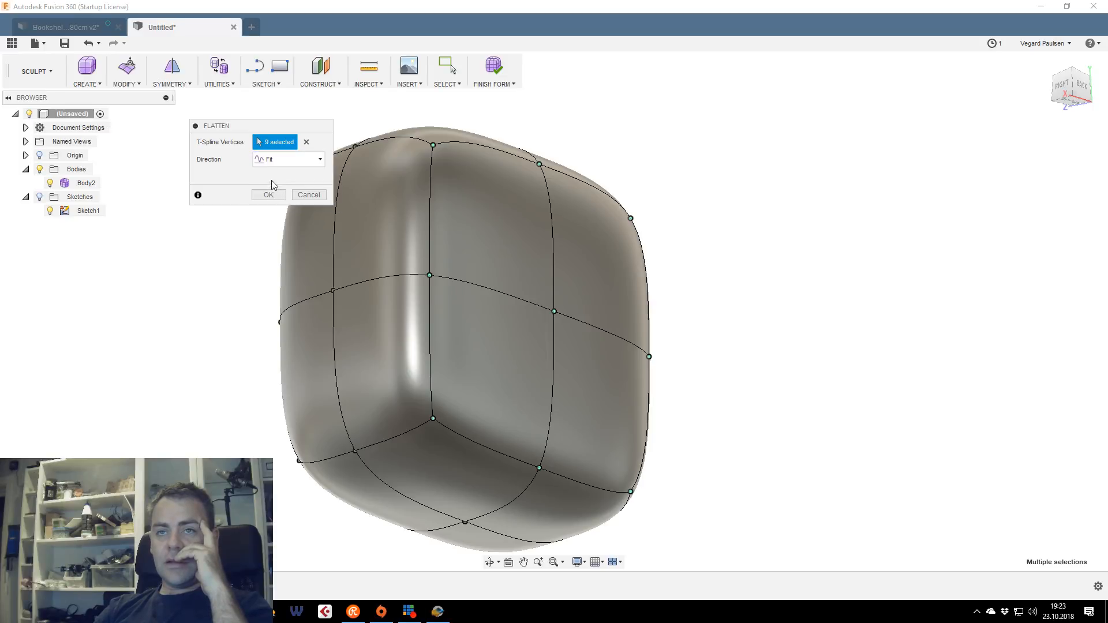
click(271, 195)
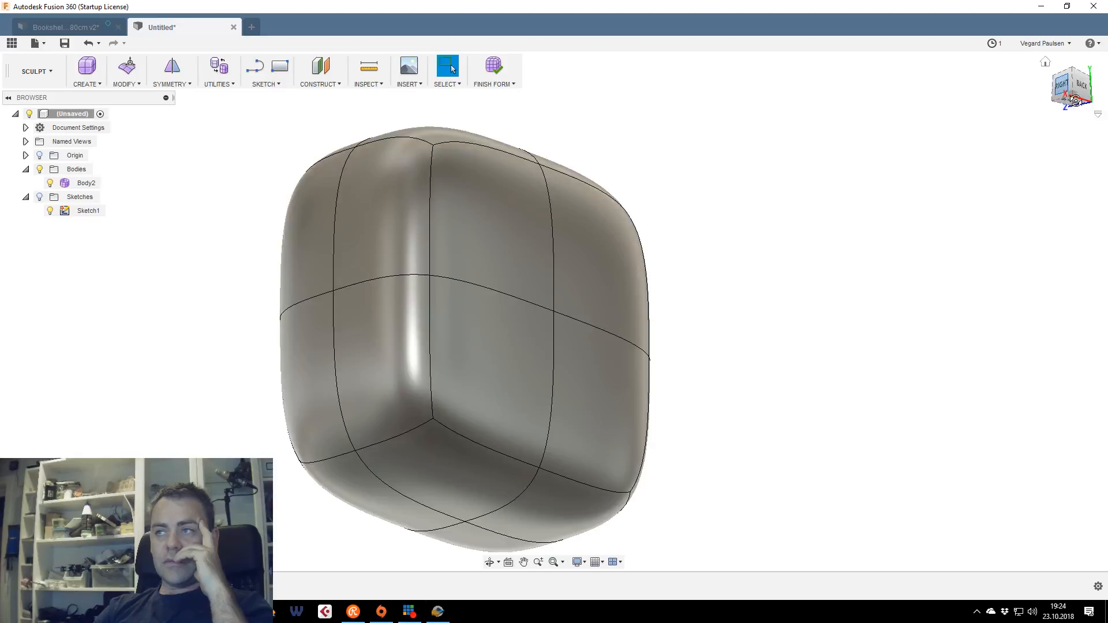
Start the Crease command from the four flat back faces of the body, and clear its preselected entities
mouse_move(1061, 86)
mouse_down()
mouse_move(1090, 89)
mouse_move(1074, 87)
mouse_up()
click(525, 277)
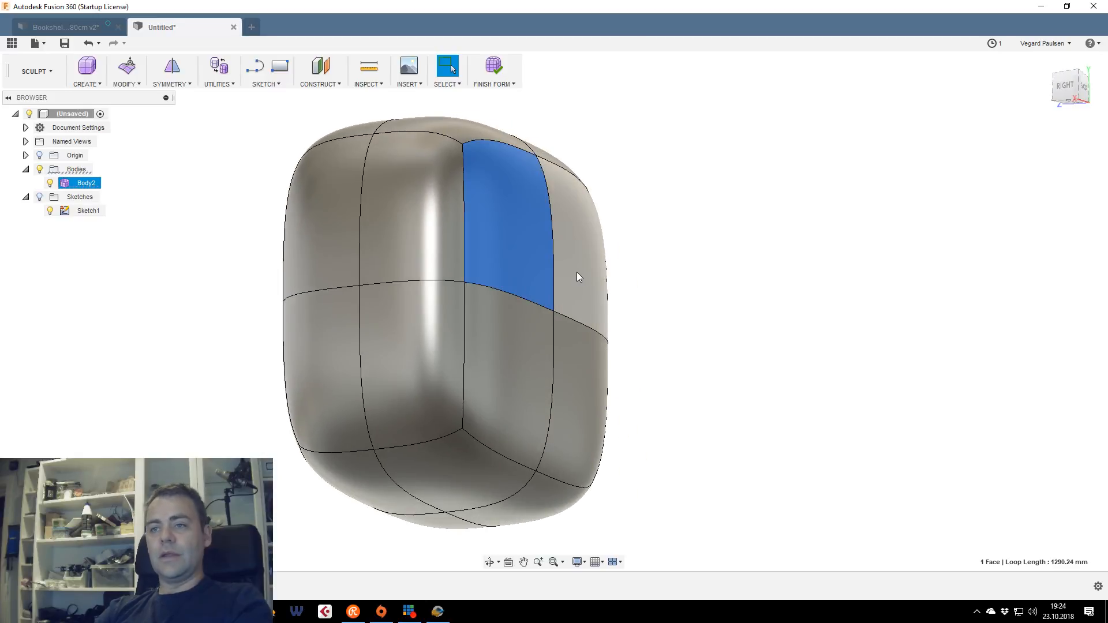
shift+click(575, 278)
shift+click(563, 361)
shift+click(546, 319)
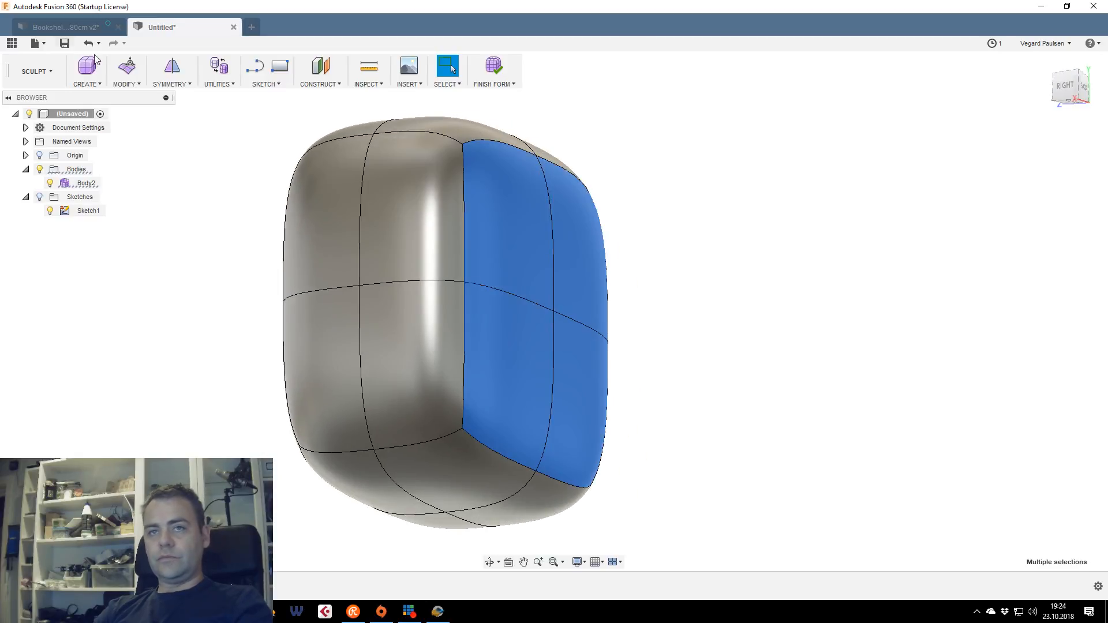
click(117, 85)
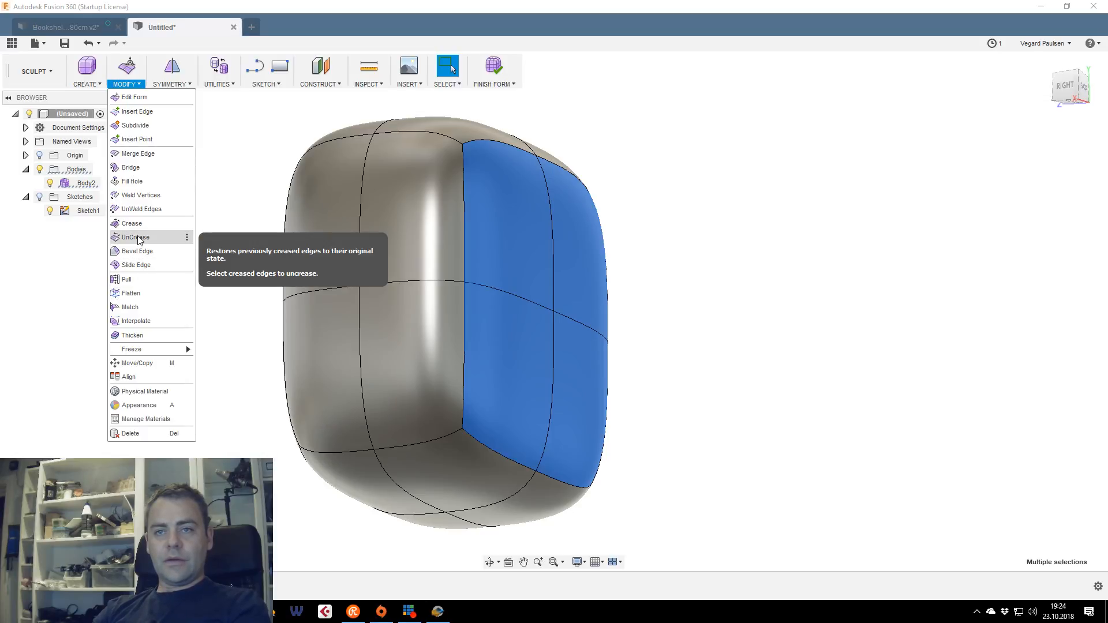
click(132, 223)
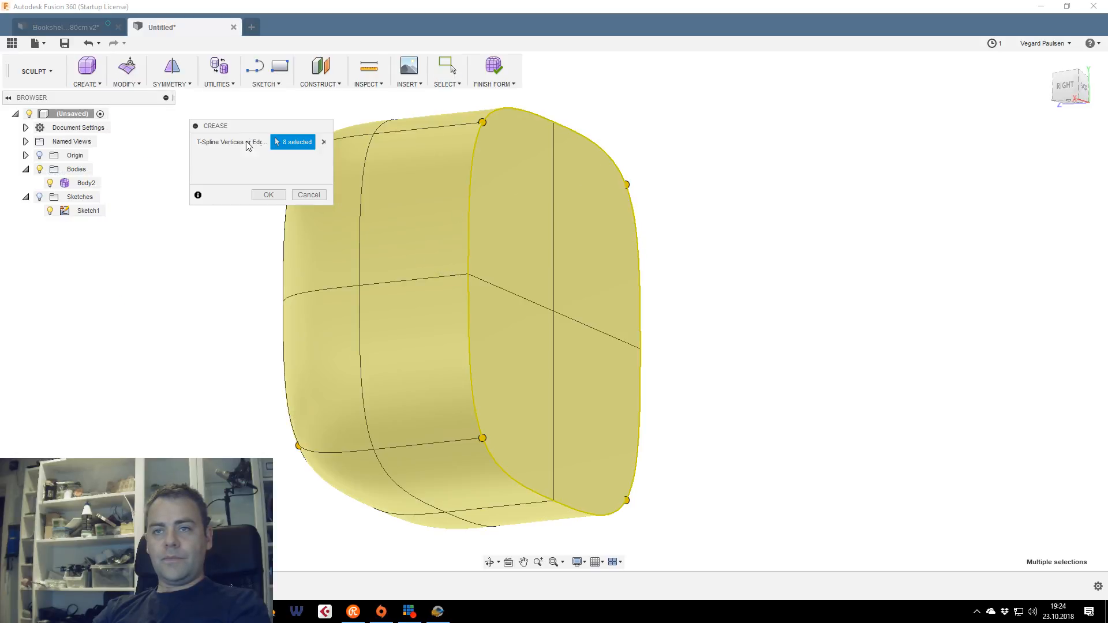
click(323, 142)
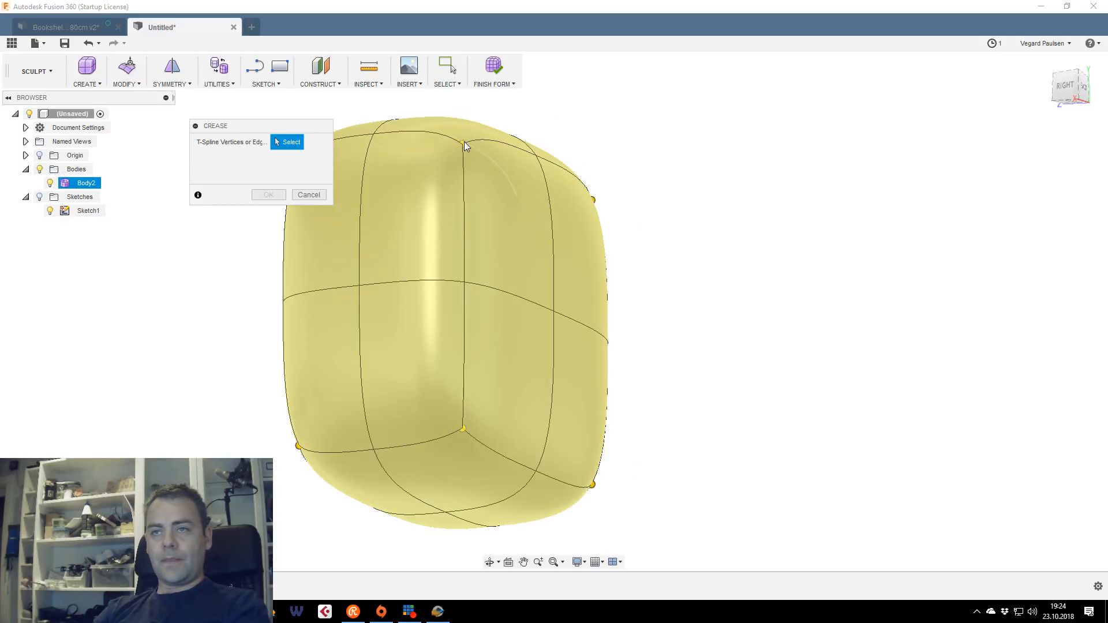
Crease all eight outer edges around the back side of the body so the back becomes flat
click(480, 141)
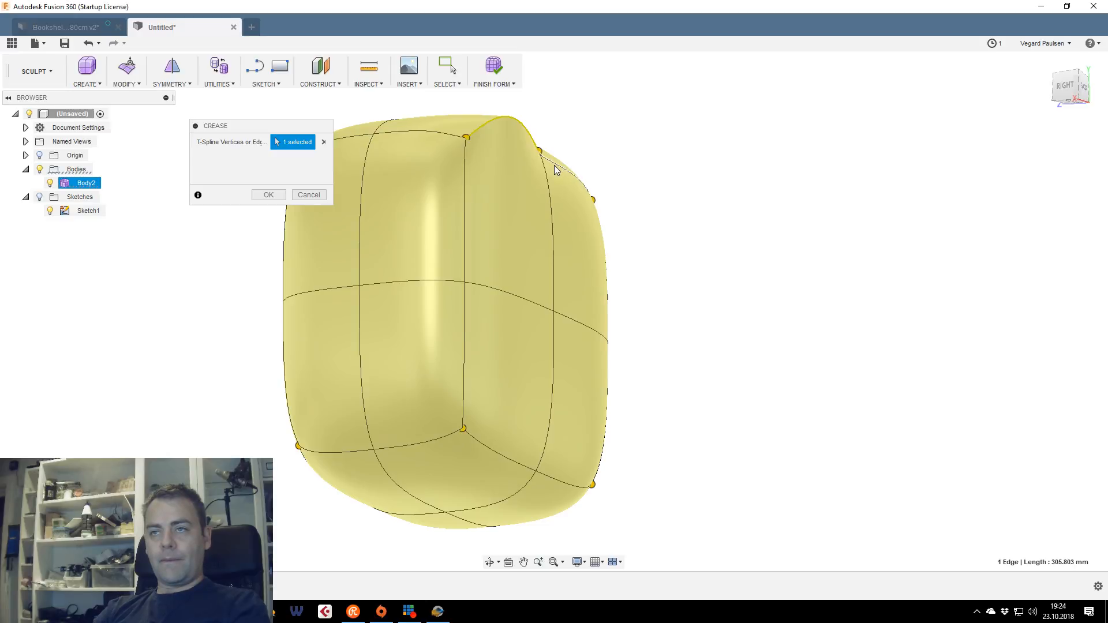
click(554, 166)
drag(1067, 88, 958, 91)
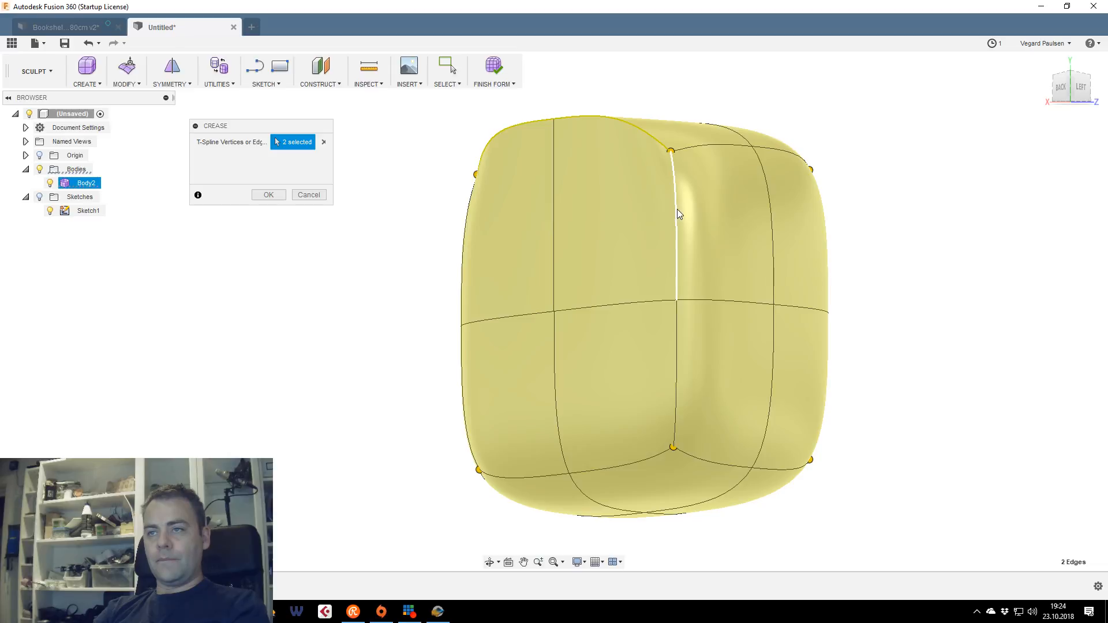
click(678, 210)
click(677, 365)
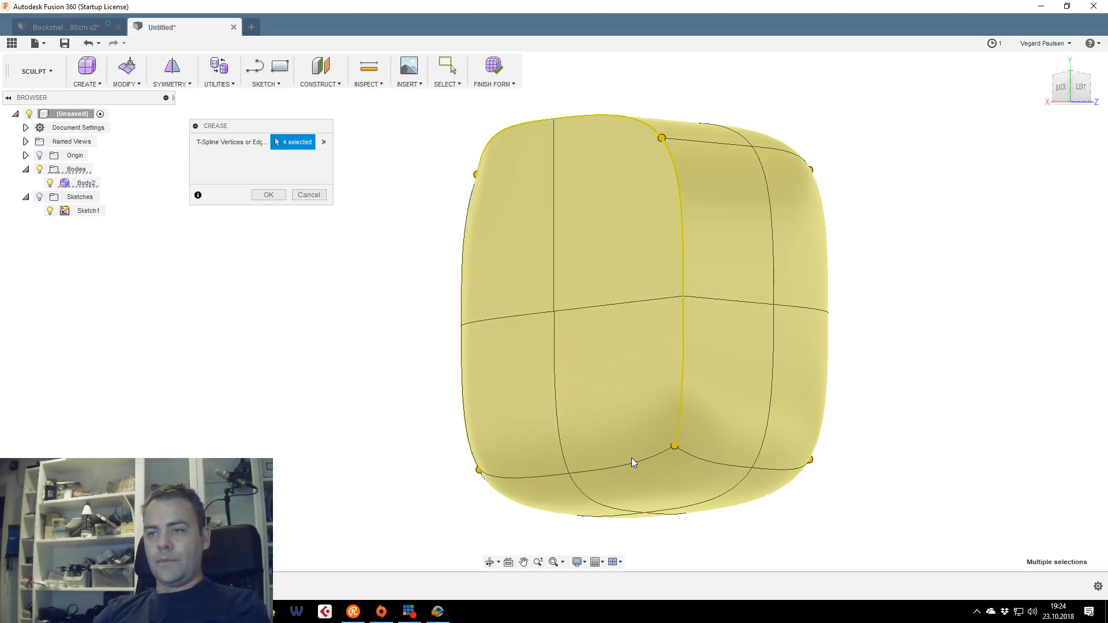
click(624, 465)
click(525, 478)
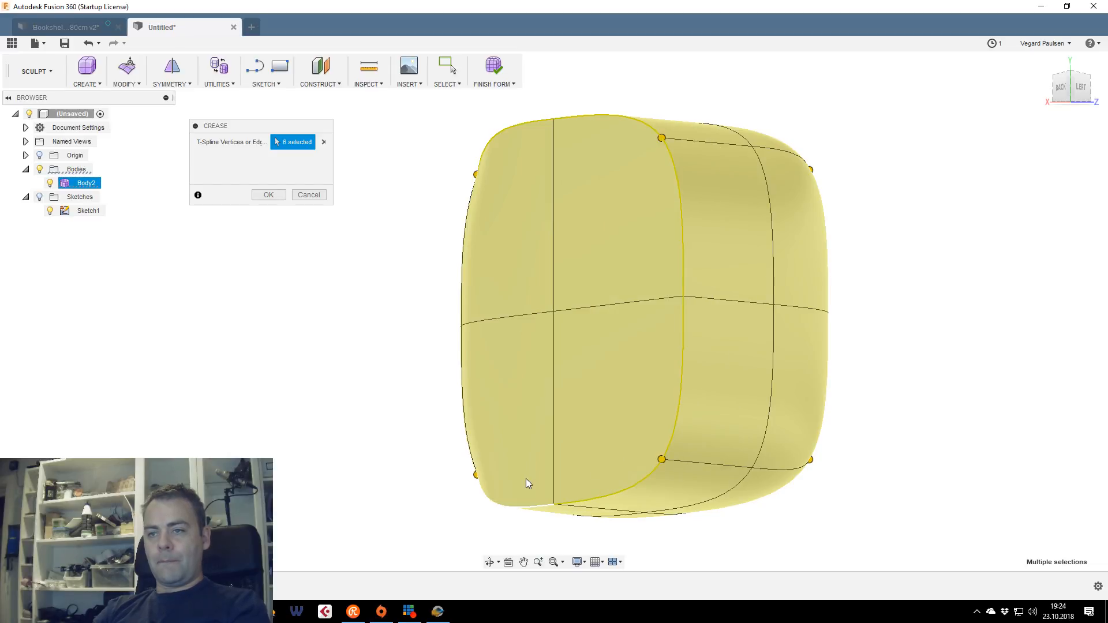
click(1061, 87)
shift+middle_drag(324, 231, 471, 158)
click(477, 169)
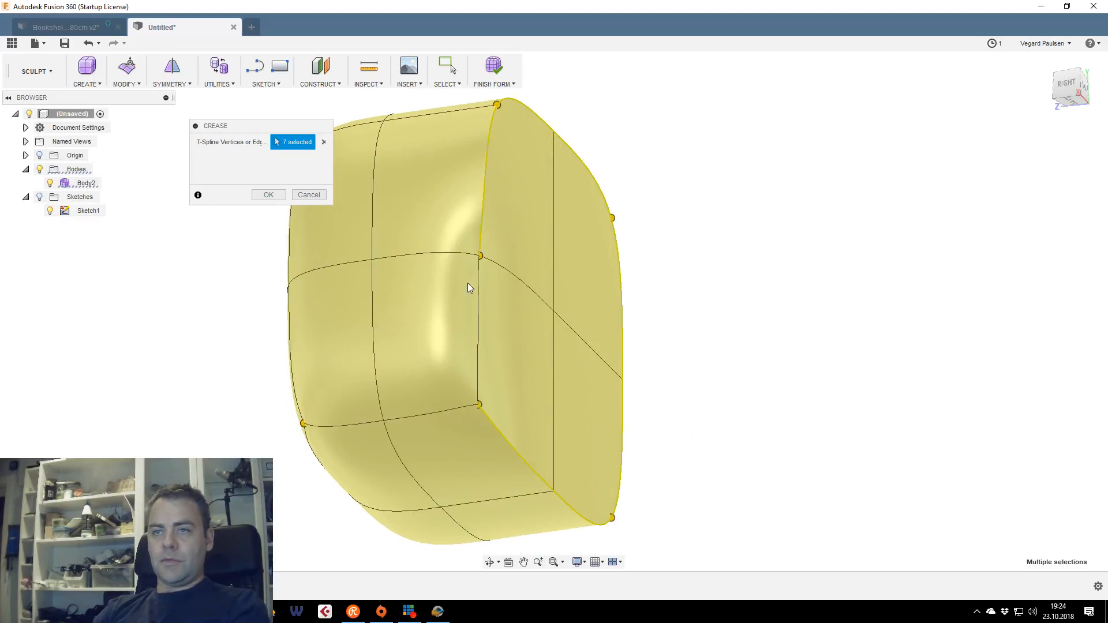
click(477, 302)
mouse_move(1068, 88)
mouse_down()
mouse_move(1050, 95)
mouse_move(1078, 91)
mouse_up()
click(267, 195)
click(650, 124)
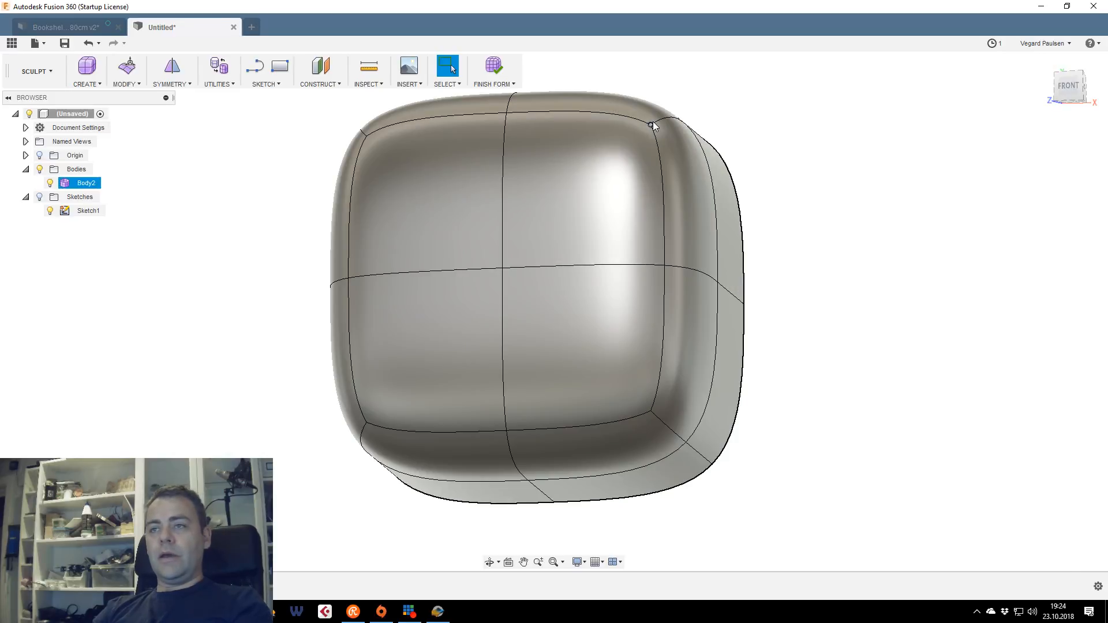
click(597, 359)
ctrl+click(440, 322)
ctrl+click(568, 186)
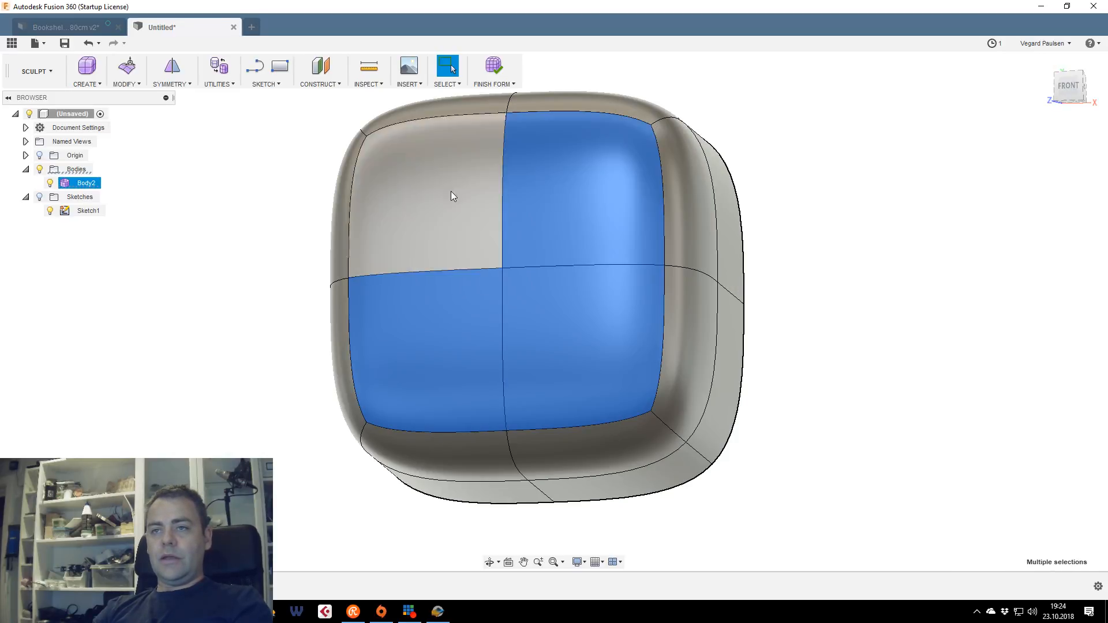
click(459, 192)
Scale the four front faces of the body to 0.51 within their plane using Edit Form
click(593, 176)
ctrl+click(554, 323)
ctrl+click(455, 316)
ctrl+click(453, 235)
right_click(501, 269)
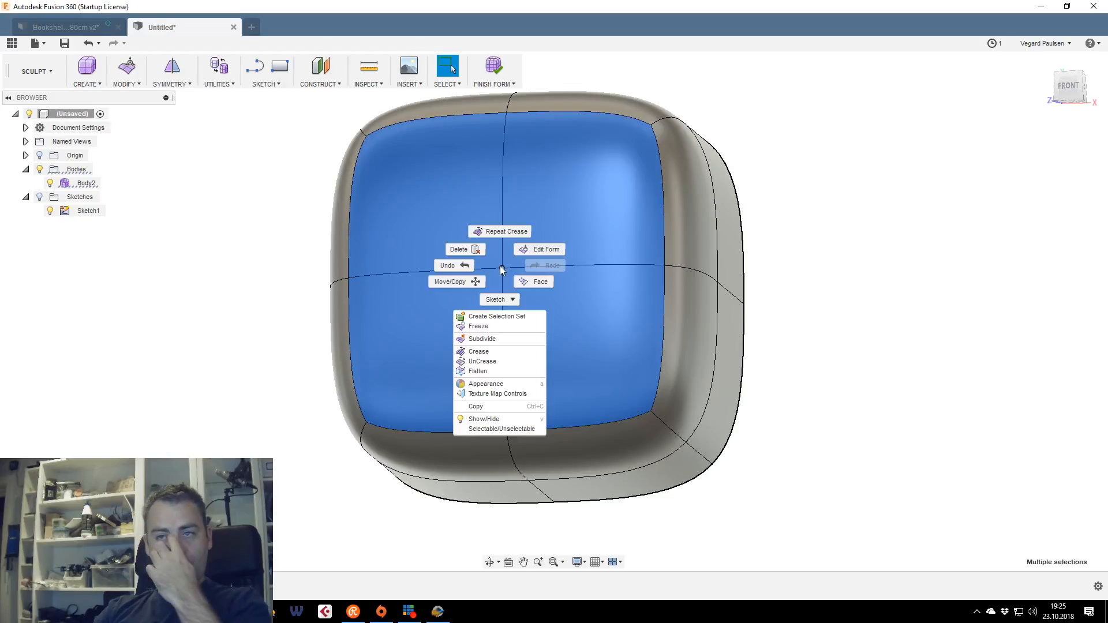
click(555, 252)
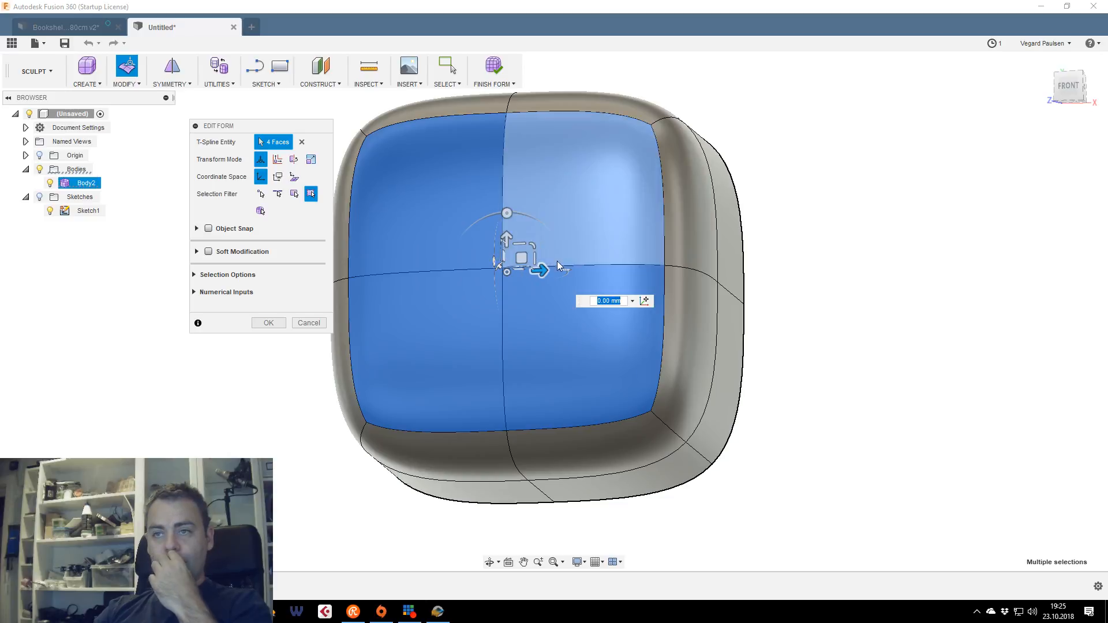
mouse_move(526, 250)
mouse_down()
mouse_move(514, 257)
mouse_move(512, 248)
mouse_up()
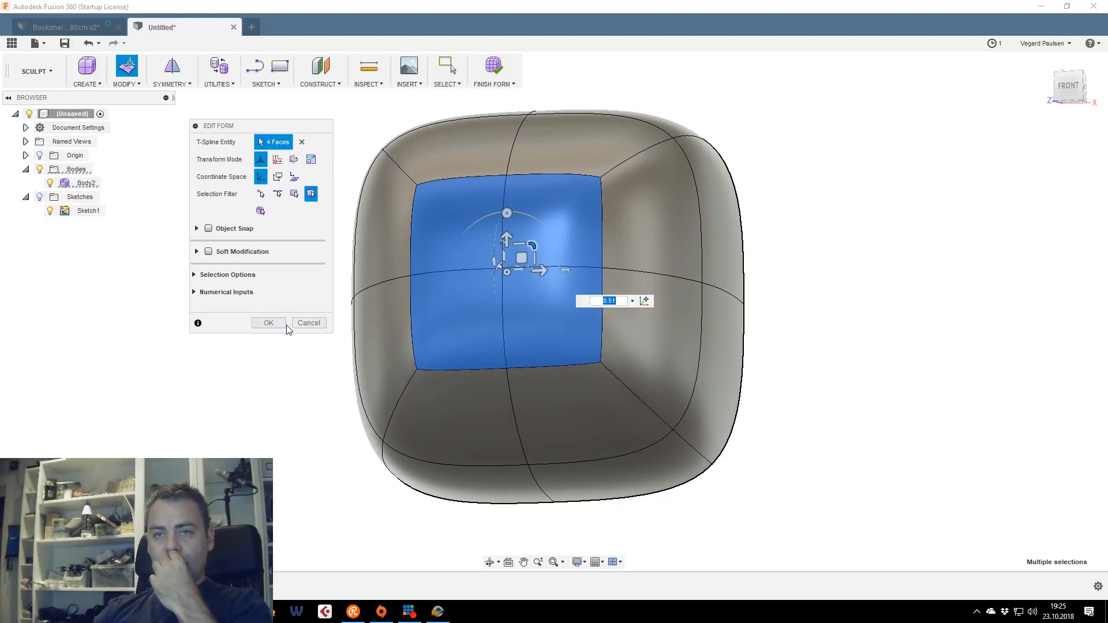
click(268, 322)
Finish the form to convert the tapered sculpt body into a solid
mouse_move(1078, 87)
mouse_down()
mouse_move(1074, 38)
mouse_move(1051, 60)
mouse_up()
mouse_move(554, 311)
shift+middle_down()
mouse_move(582, 404)
mouse_move(655, 416)
mouse_move(635, 340)
mouse_move(663, 234)
shift+middle_up()
shift+middle_drag(646, 150, 631, 267)
click(493, 68)
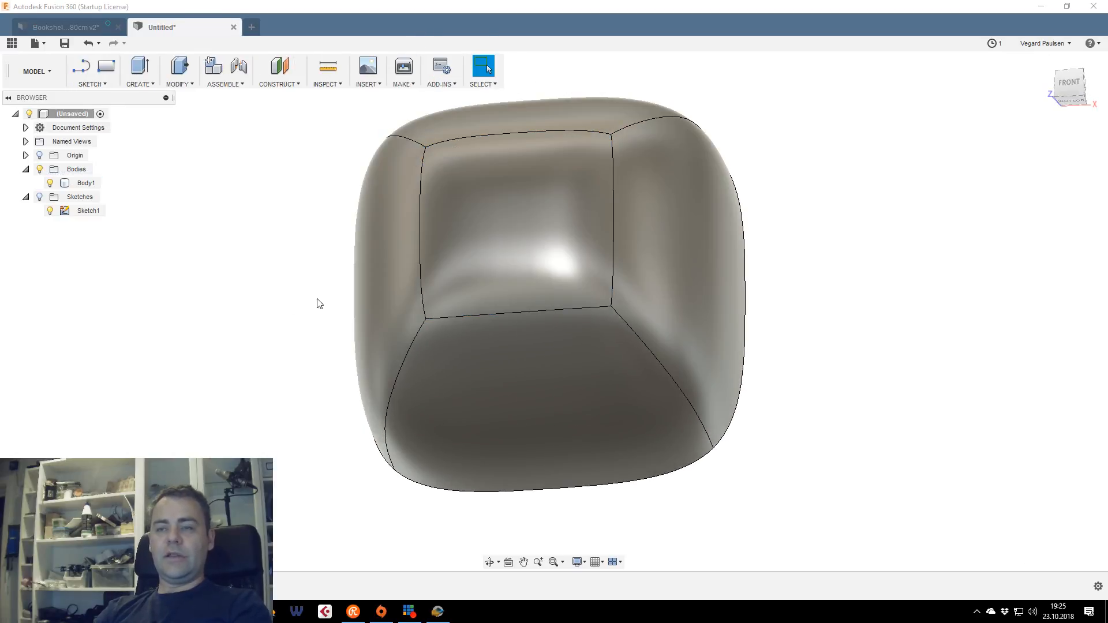
Save the design as "parametric bookshelf stream 80x80cm x 50cm" in the vlog 2018 folder
click(35, 43)
click(65, 125)
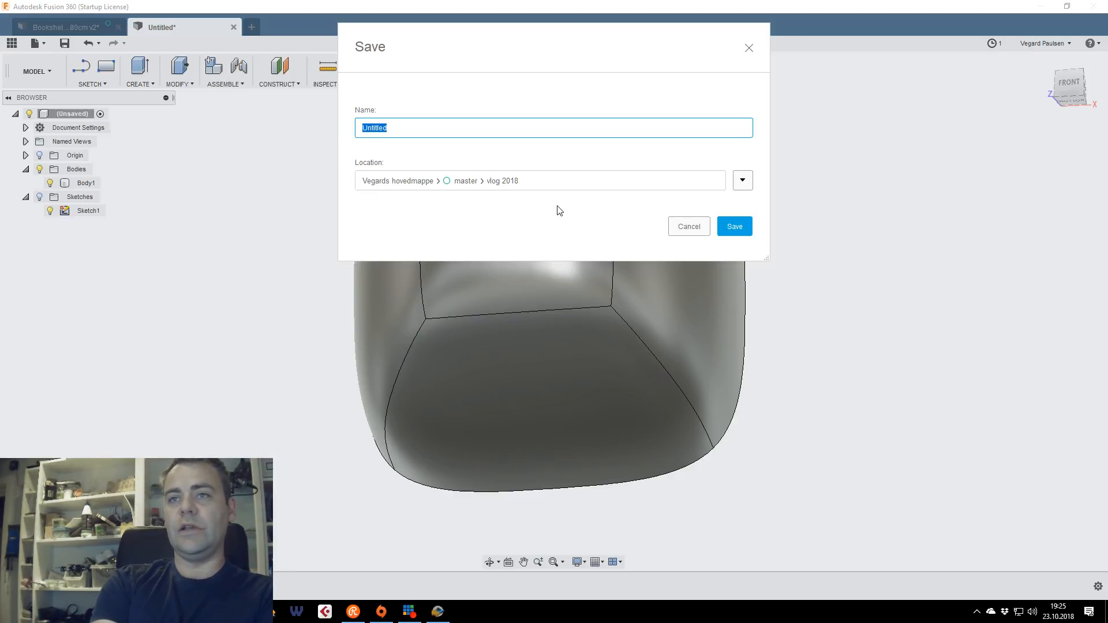
text(par)
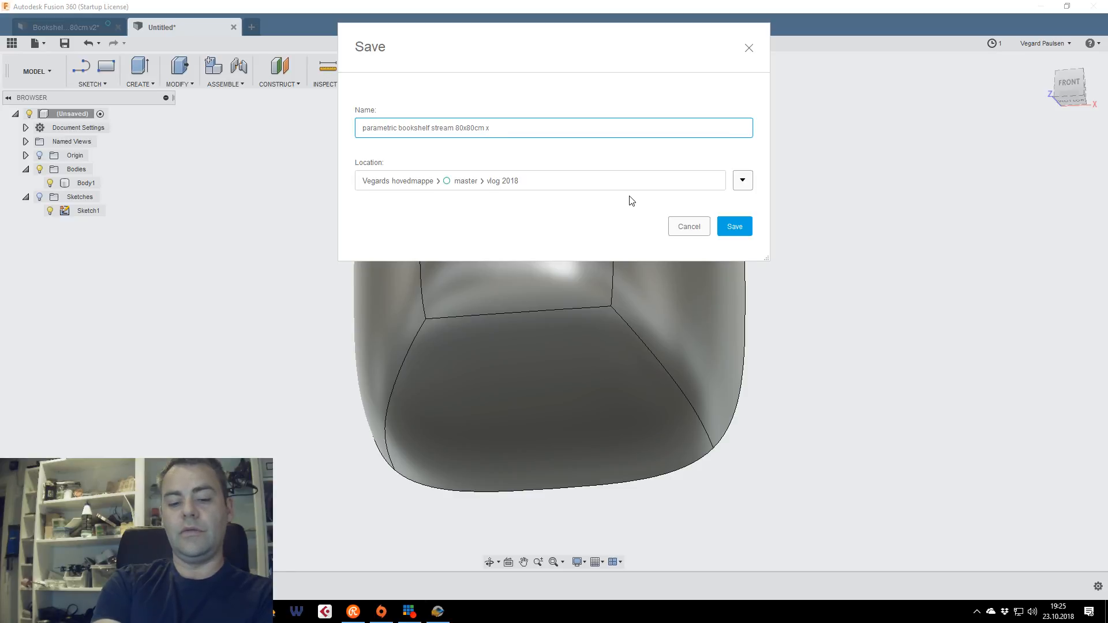
click(730, 228)
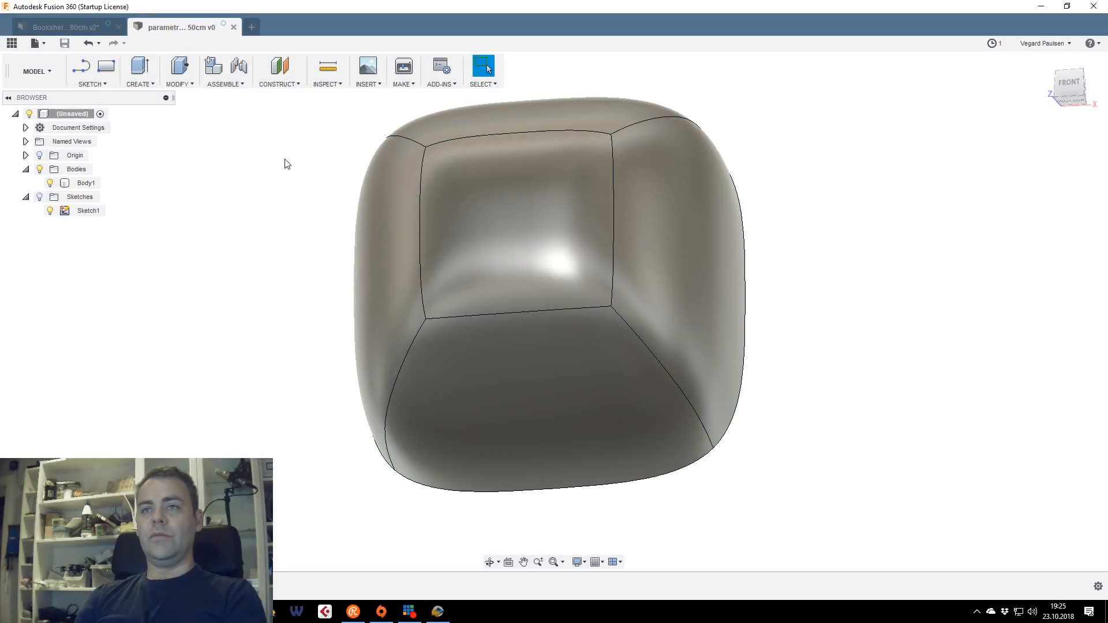
Send the bookshelf component to Slicer for Fusion 360 with High refinement
click(406, 85)
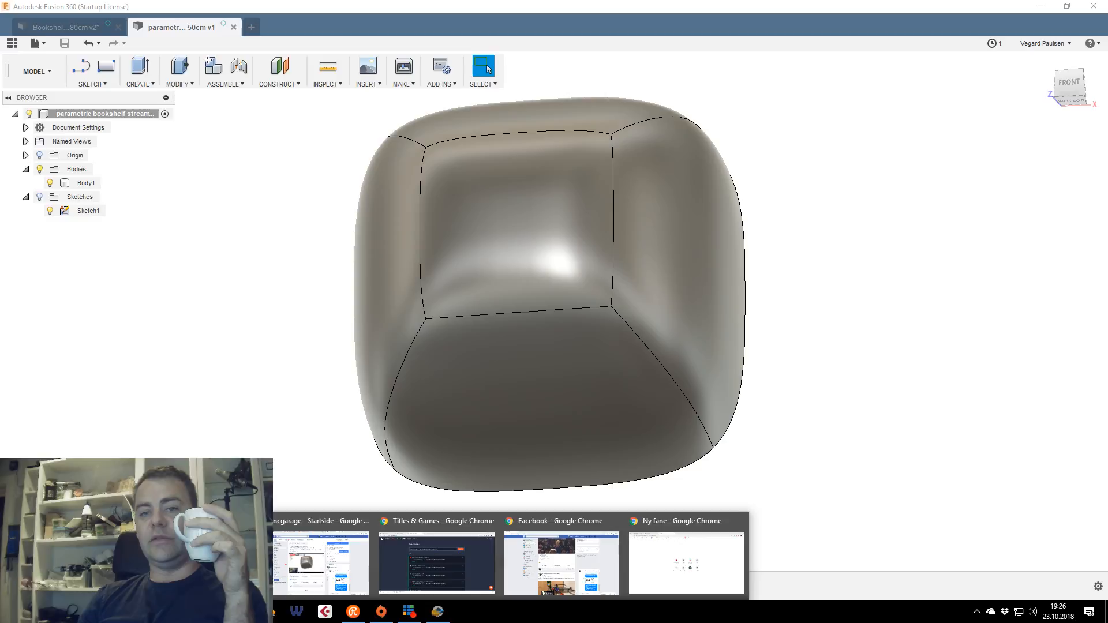
click(400, 84)
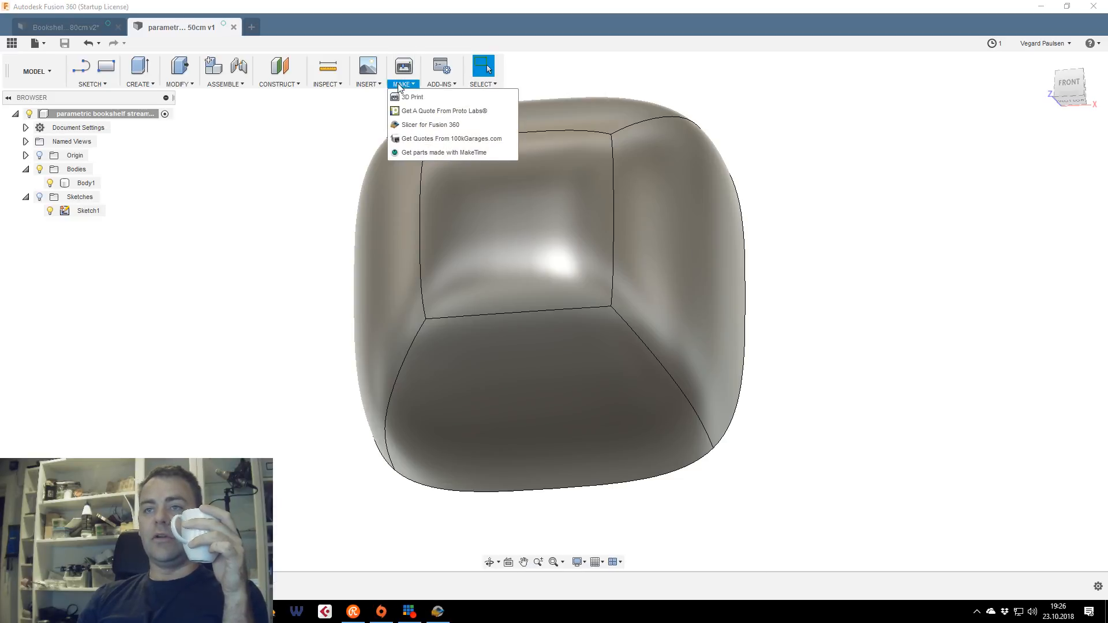
click(422, 123)
click(534, 226)
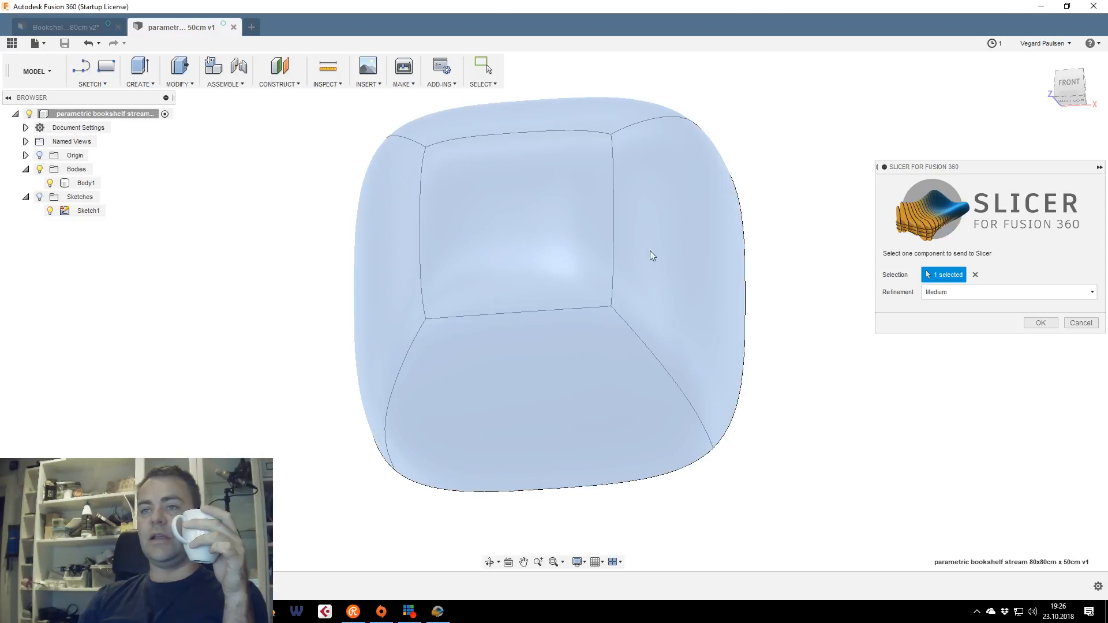
drag(1018, 173, 652, 115)
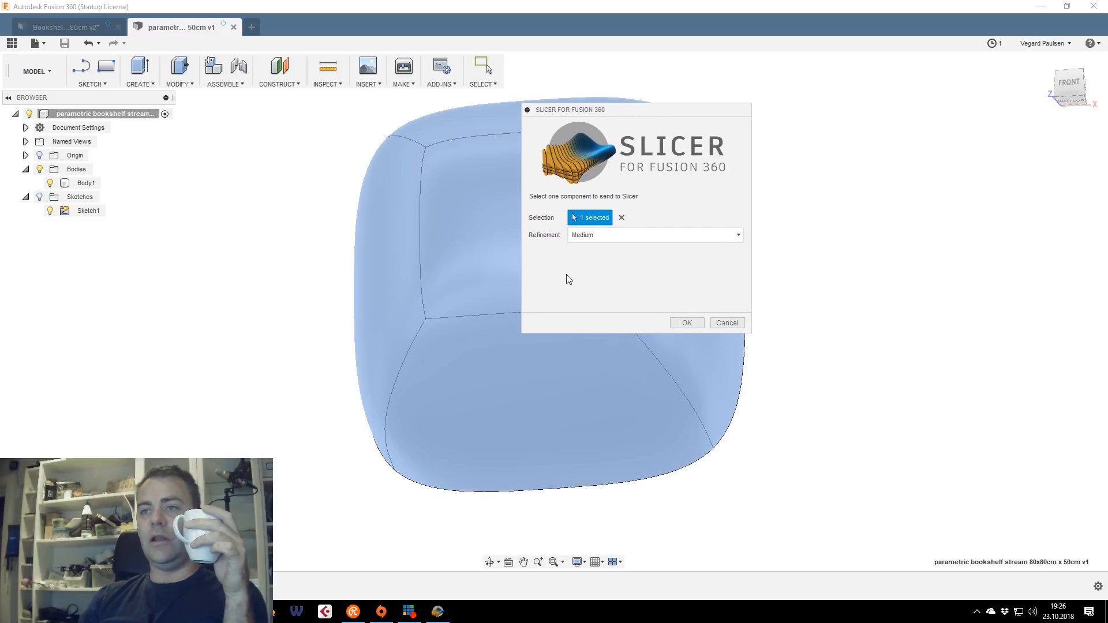
click(610, 234)
click(598, 275)
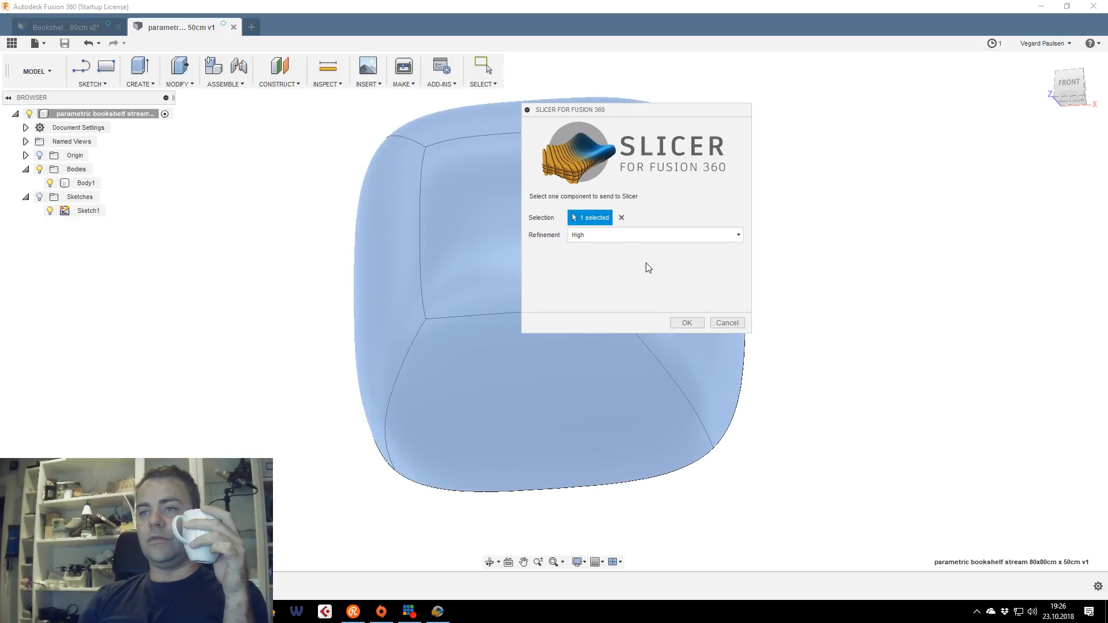
click(685, 323)
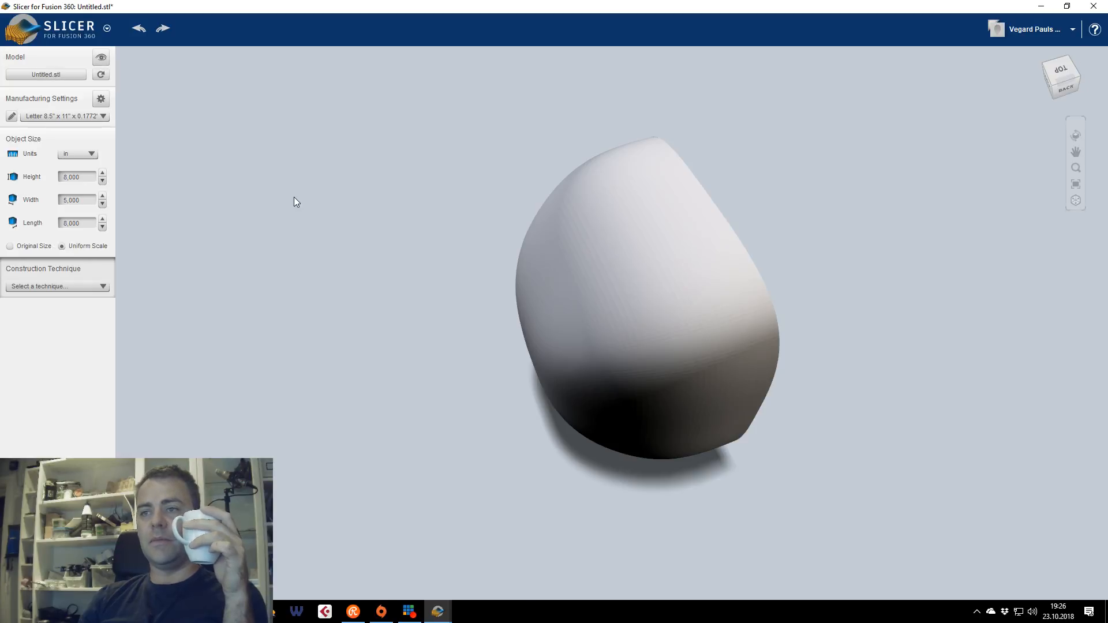
Set the object to its original size with mm as the units
click(1061, 81)
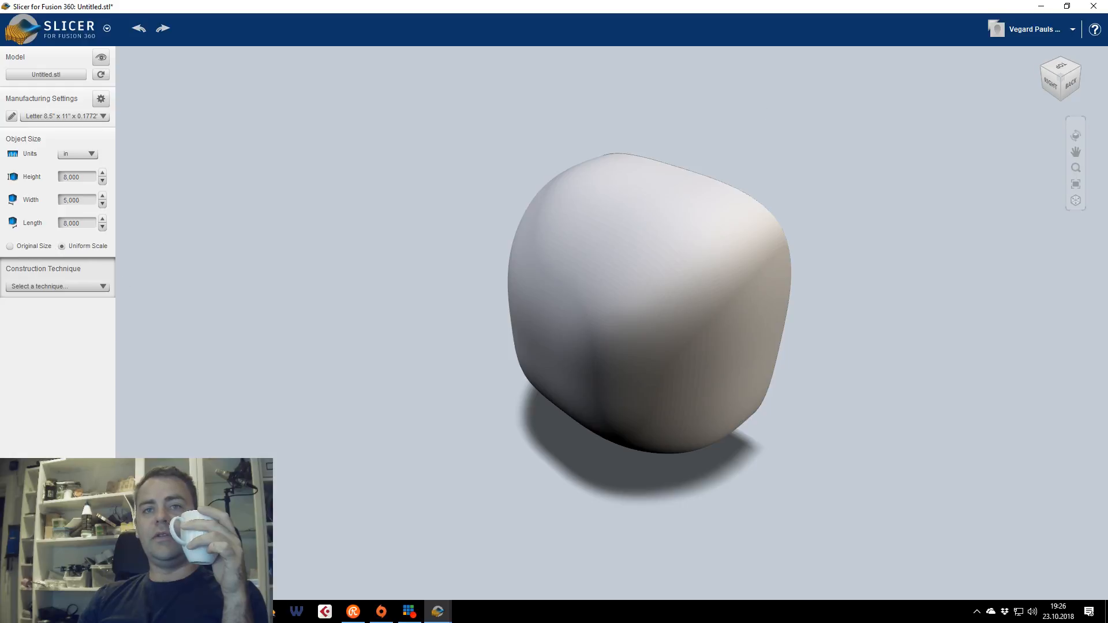
click(18, 248)
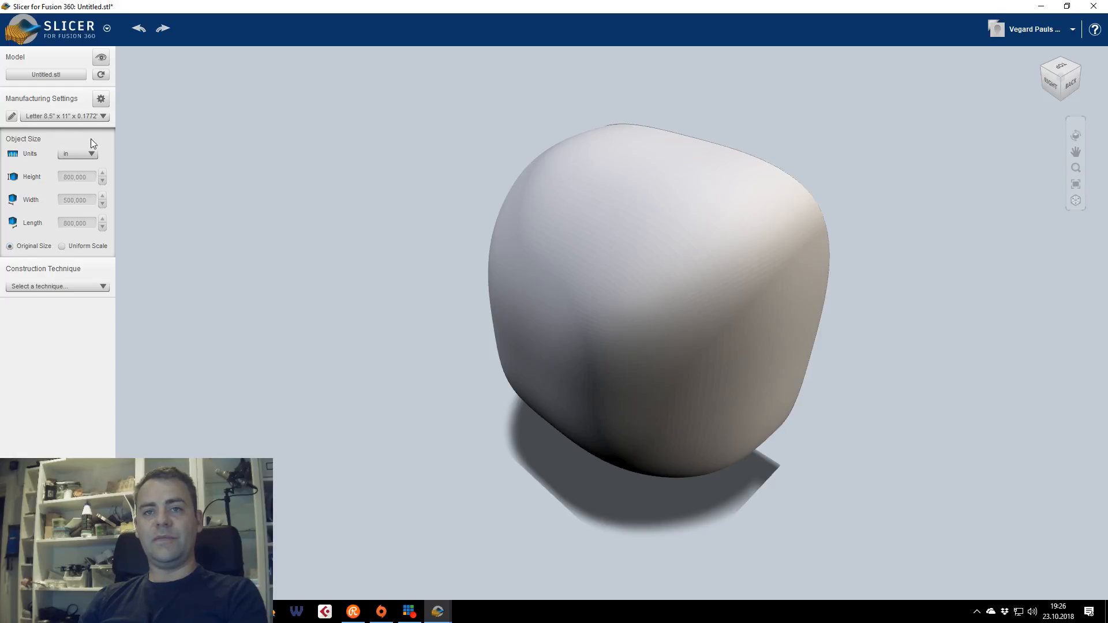
click(84, 154)
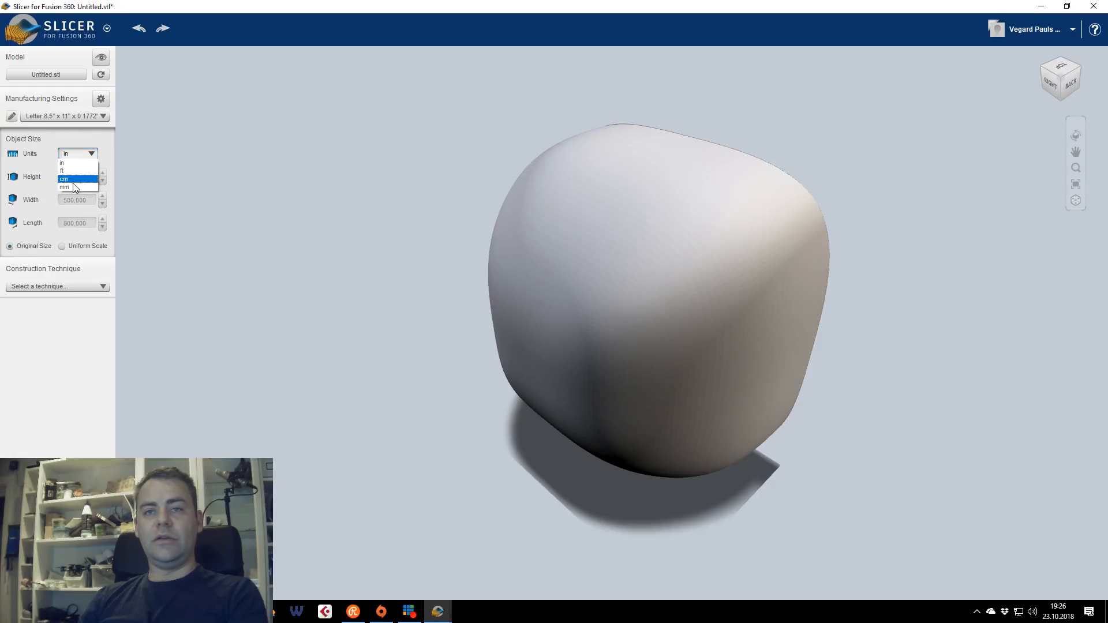
click(70, 179)
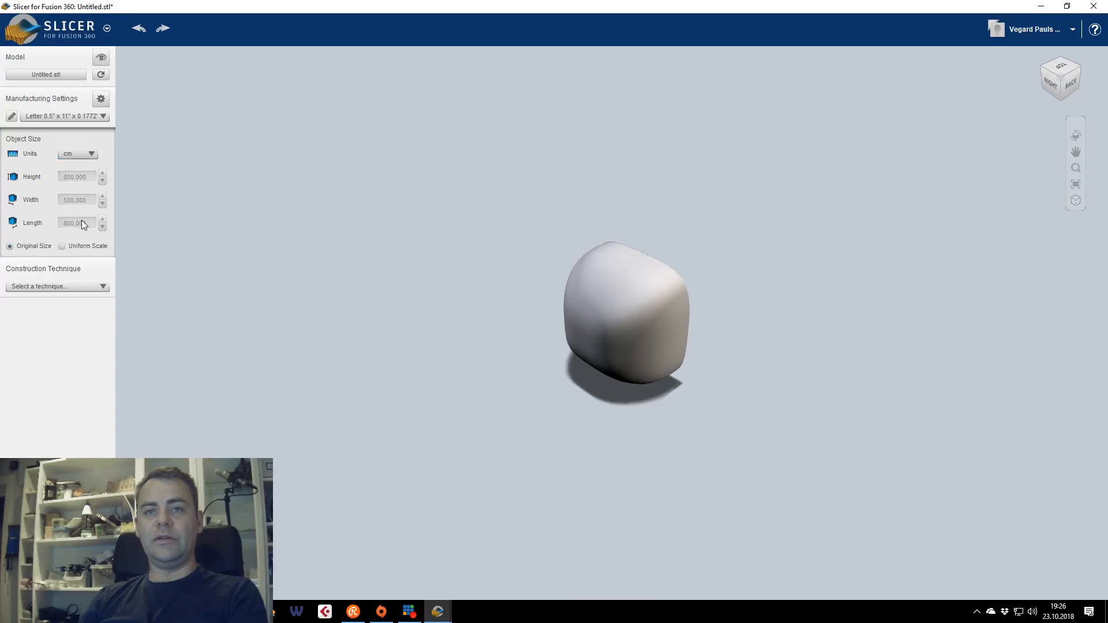
click(72, 157)
click(73, 182)
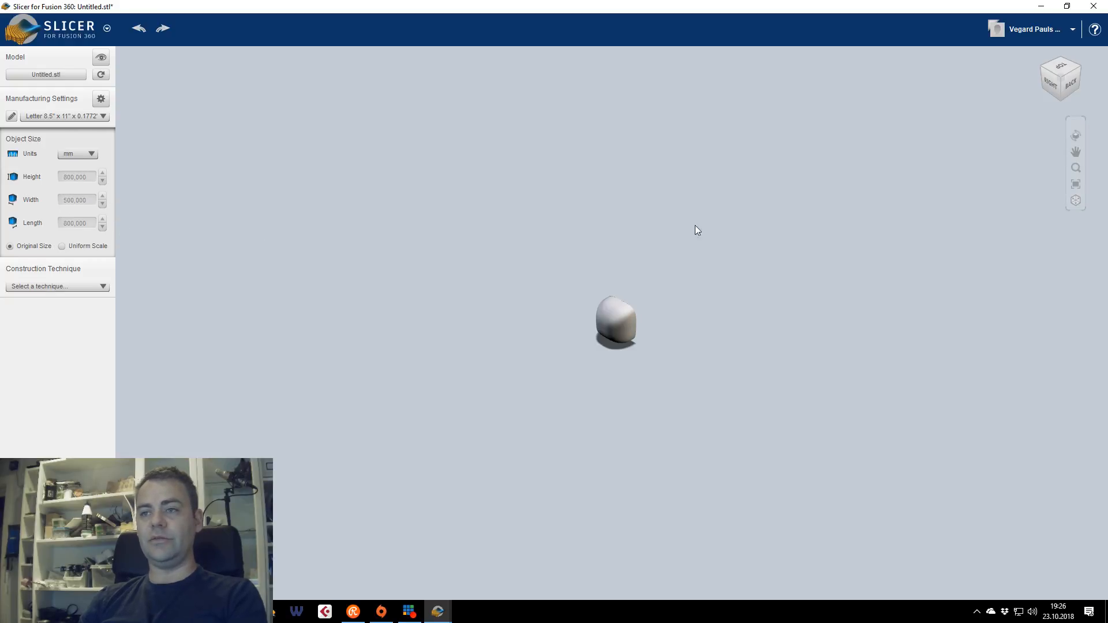
scroll(586, 319, up, 10)
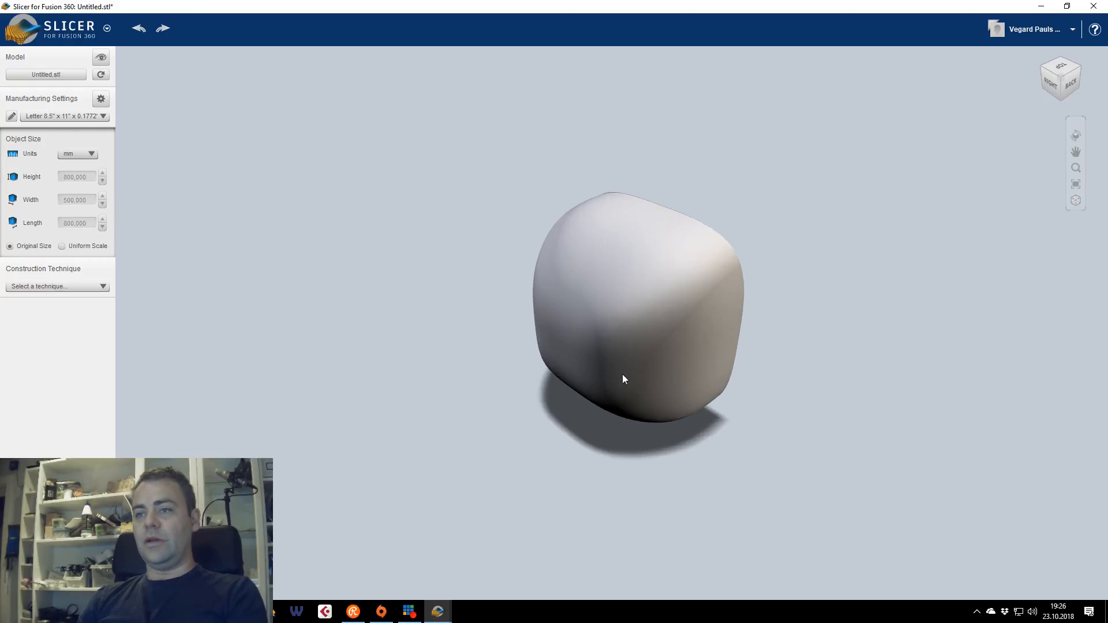
click(1061, 76)
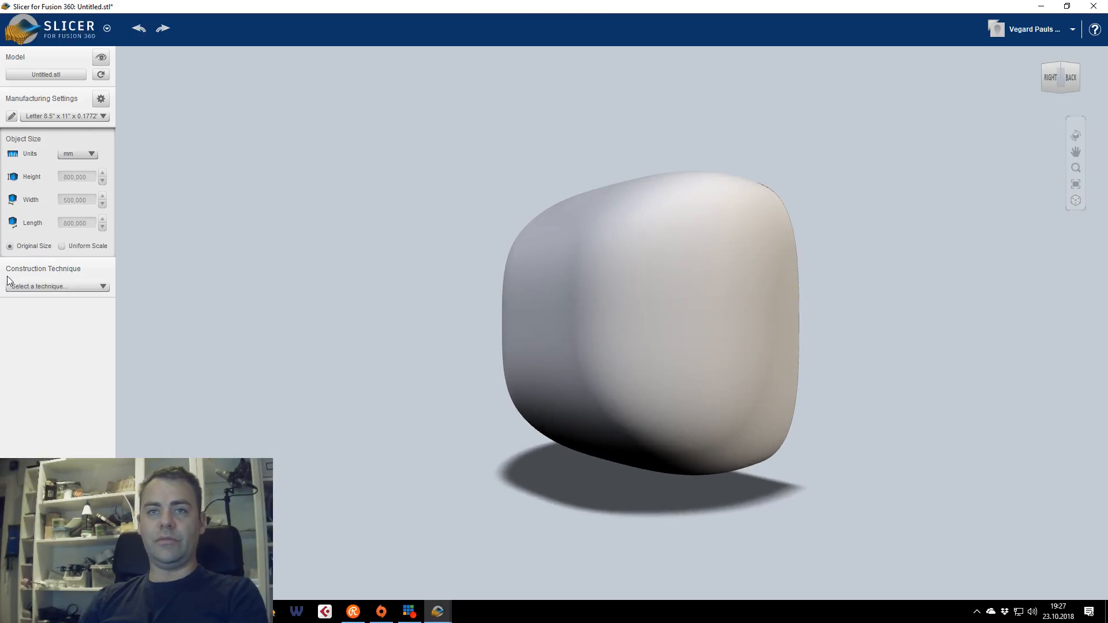
Choose the custom 245x120 sheet preset for the manufacturing settings
click(96, 117)
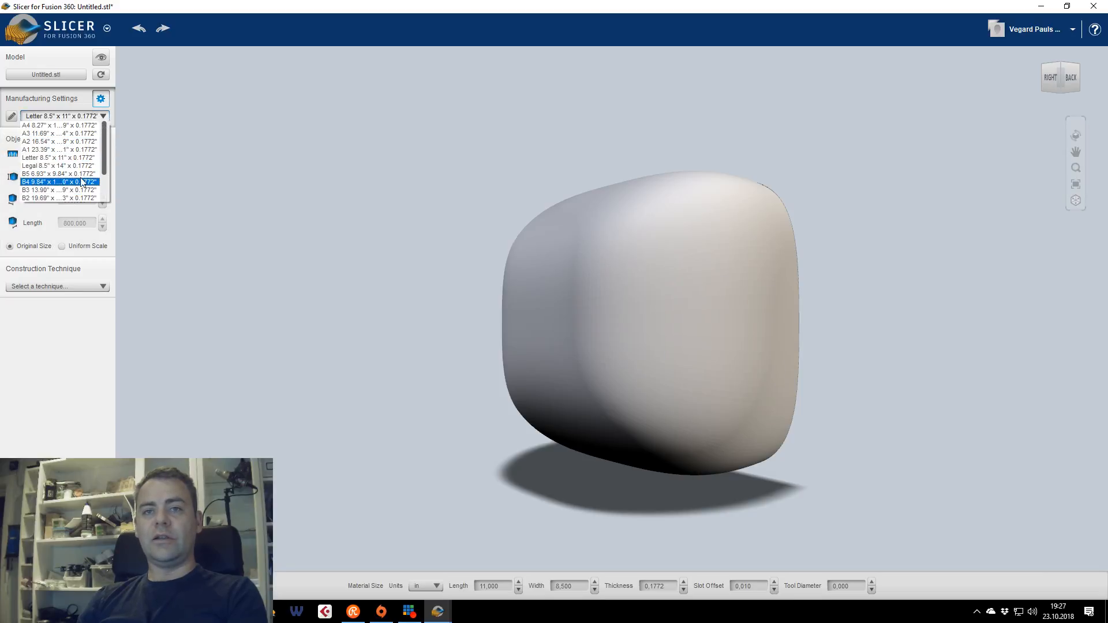
drag(105, 170, 103, 208)
click(58, 199)
Edit the 245x120 manufacturing preset so that its tool diameter is 4 mm
click(11, 115)
drag(531, 168, 466, 146)
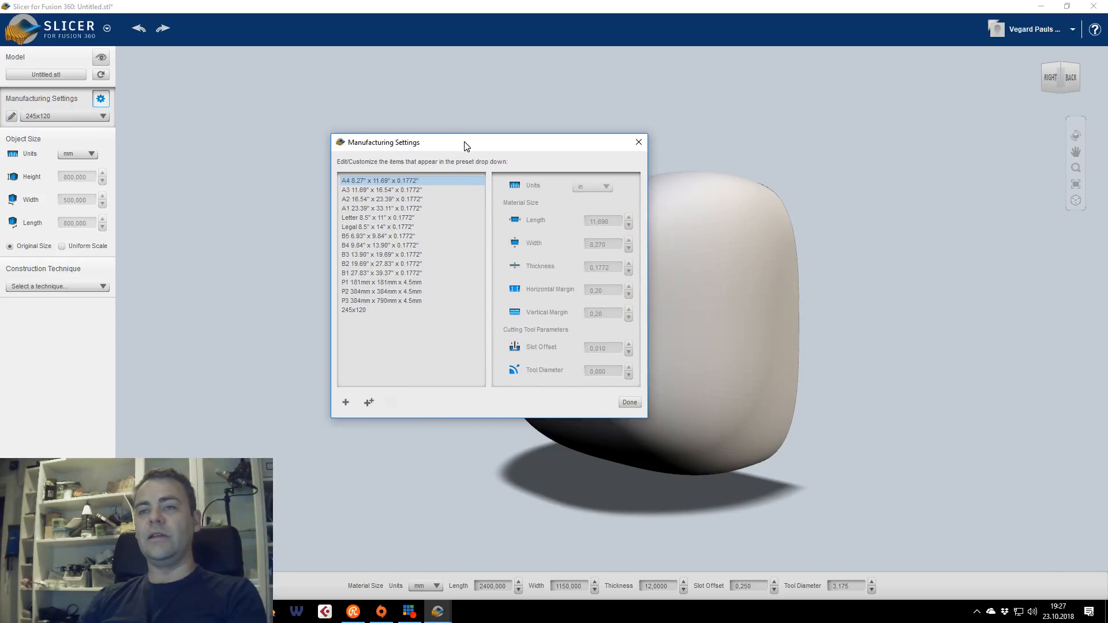
click(362, 311)
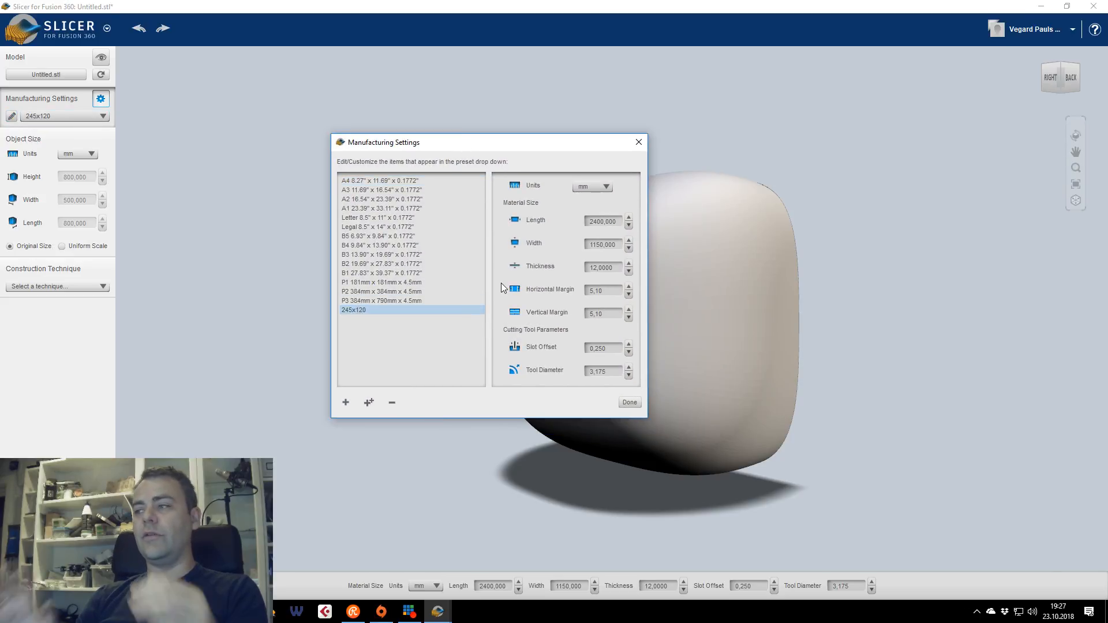
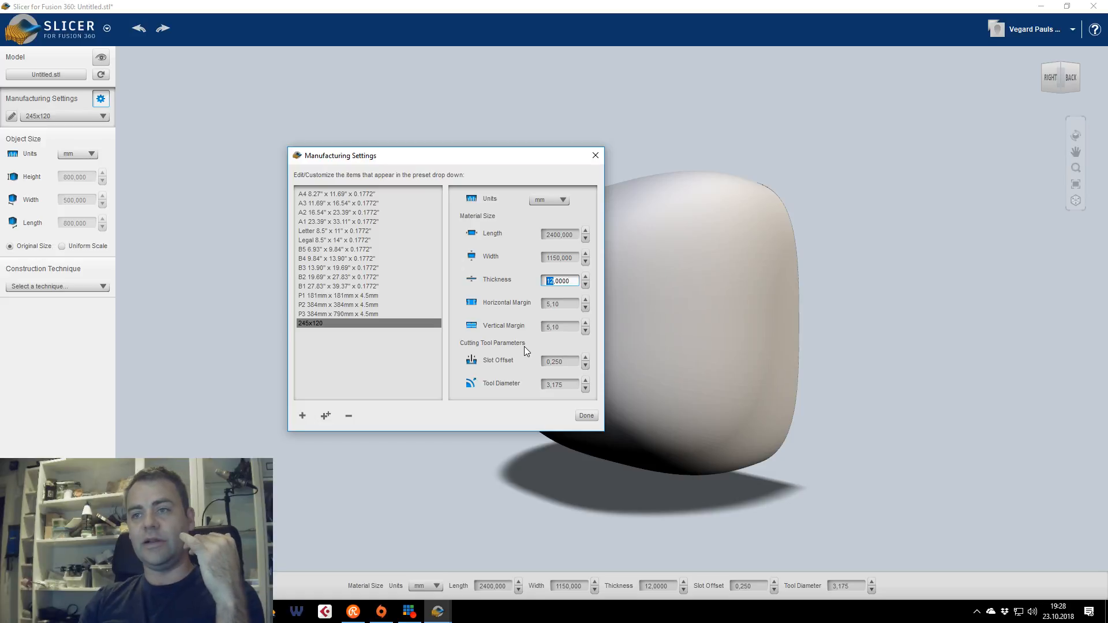
click(567, 382)
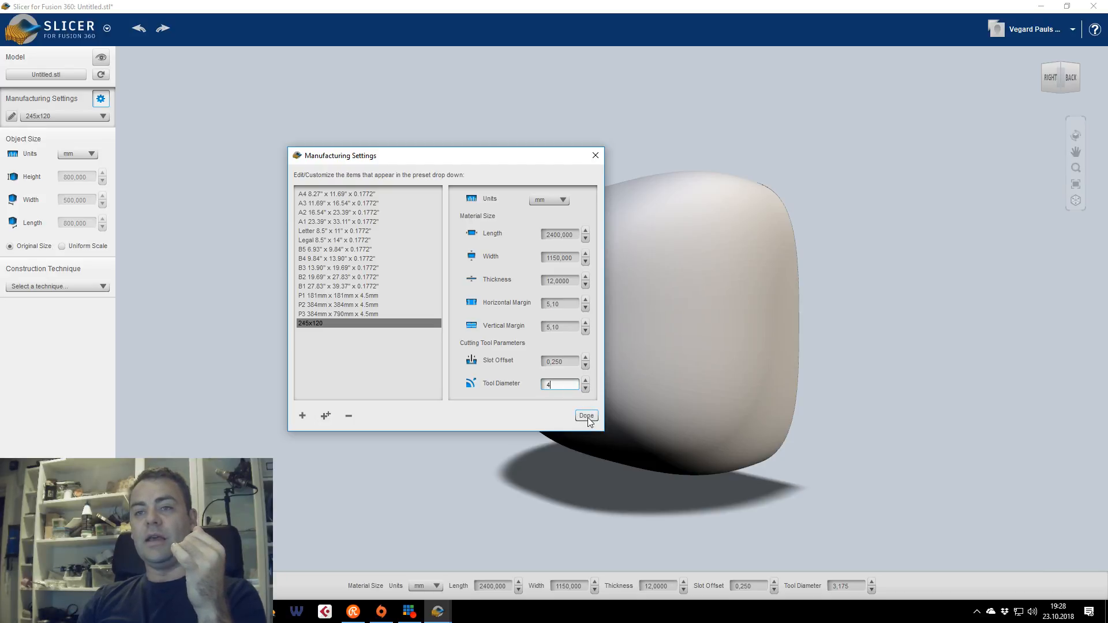
click(588, 419)
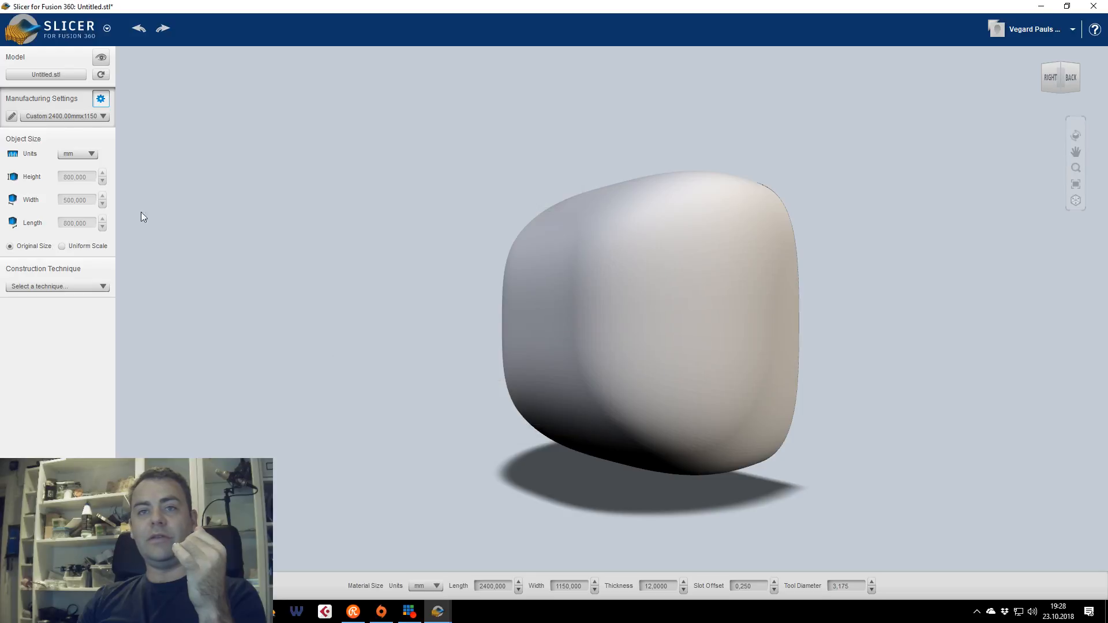
Slice the form with the Stacked Slices construction technique
click(82, 287)
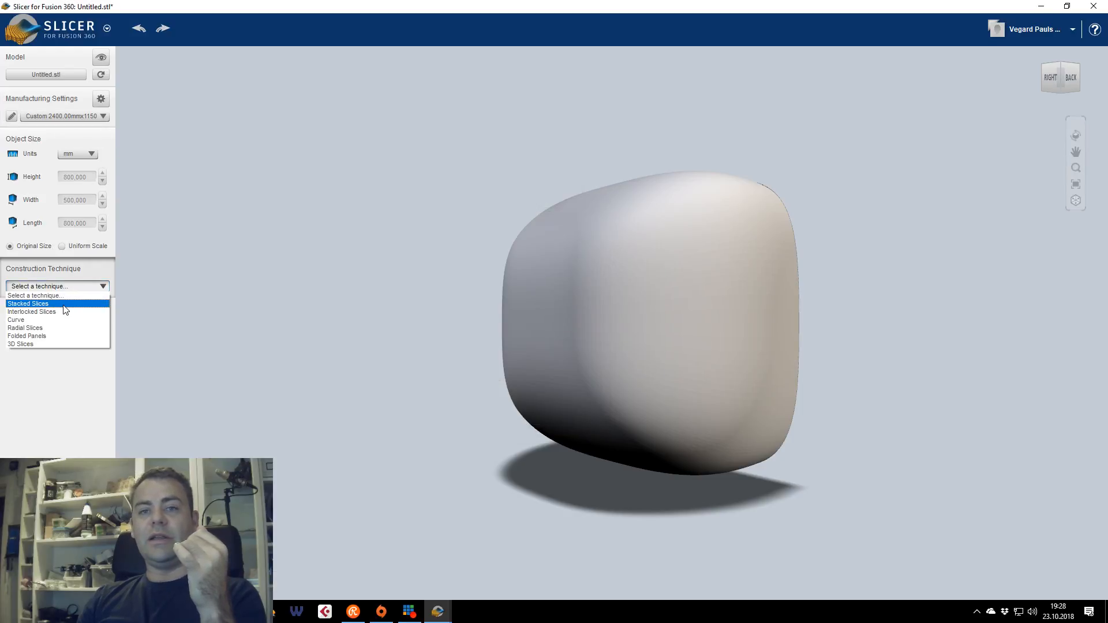
click(65, 304)
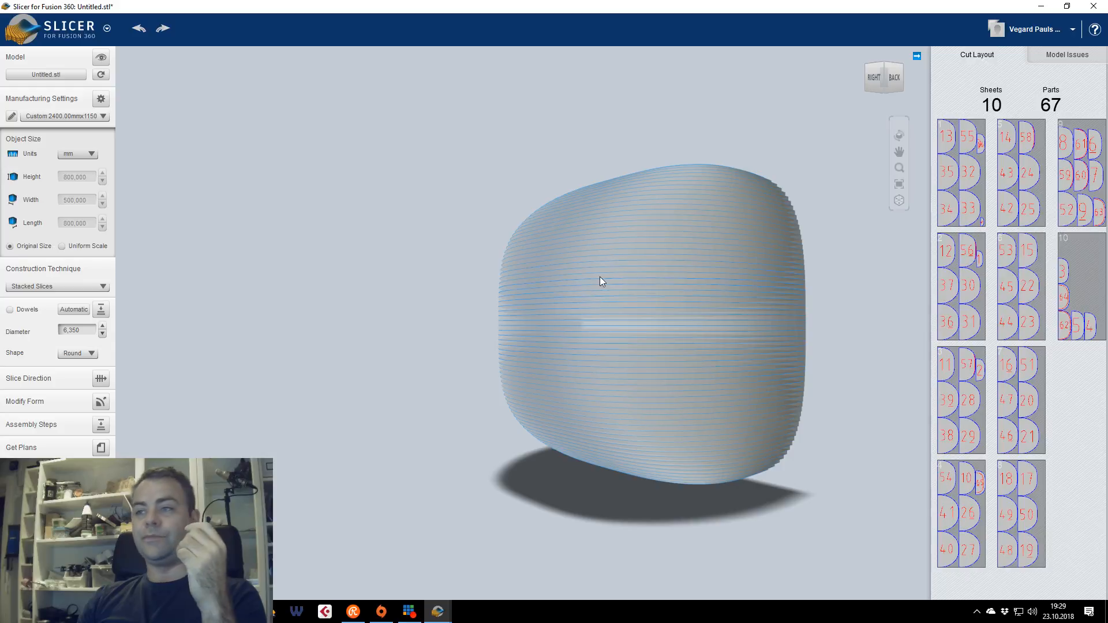
drag(861, 77, 918, 57)
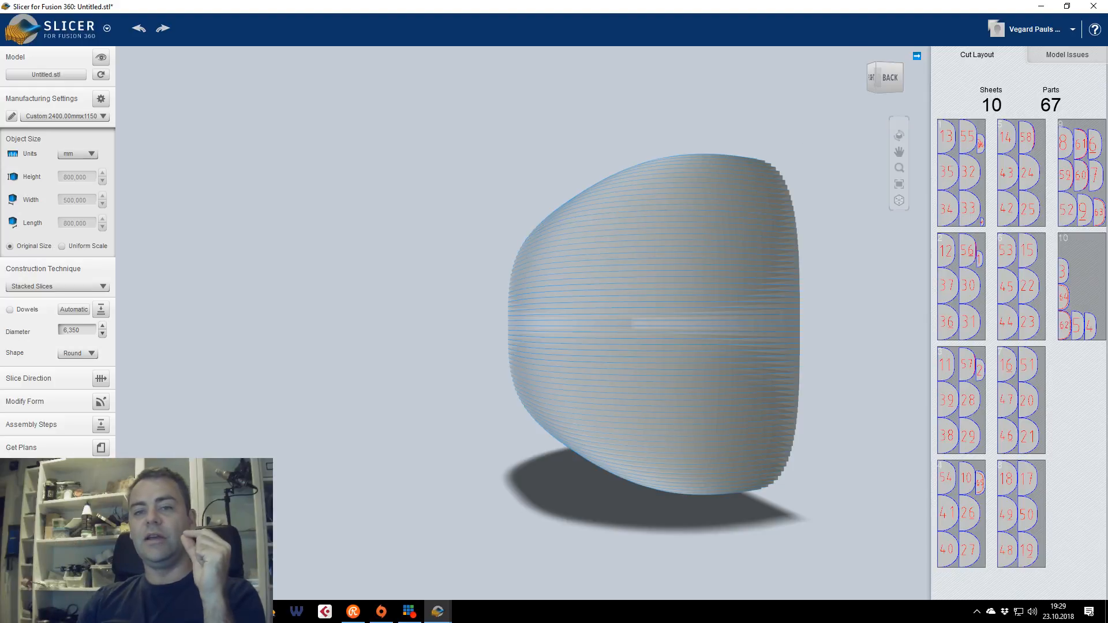
Step backwards through the stacked-slice assembly from the last layers and examine the layering and flat back from above
click(101, 425)
click(748, 585)
click(748, 585)
click(747, 586)
click(747, 585)
click(747, 586)
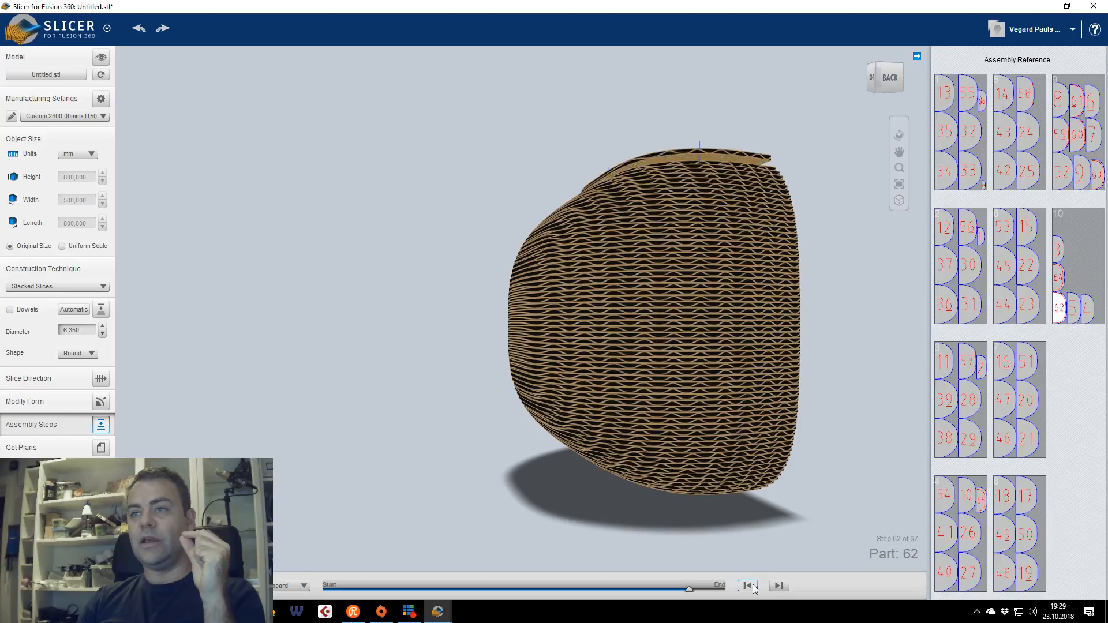
click(747, 586)
drag(876, 114, 877, 111)
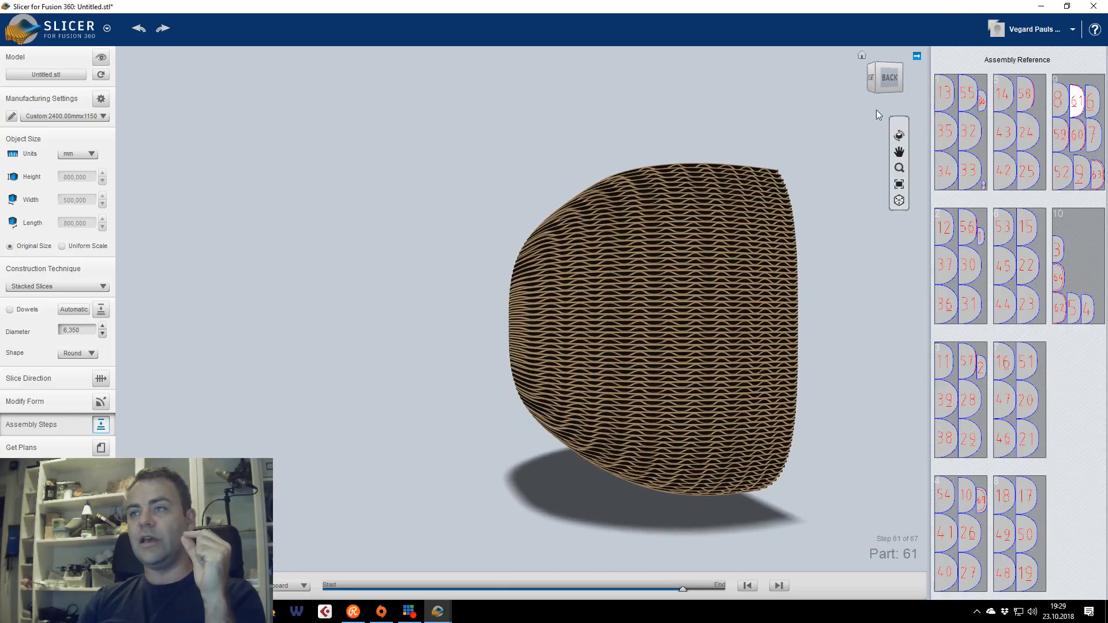
click(893, 82)
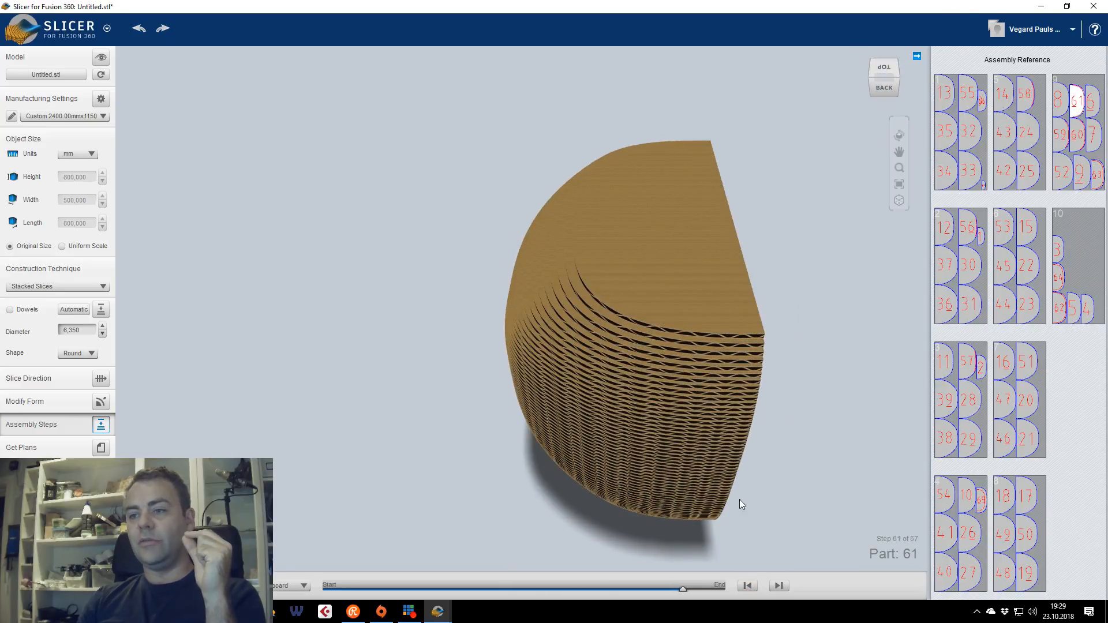
click(747, 586)
click(748, 585)
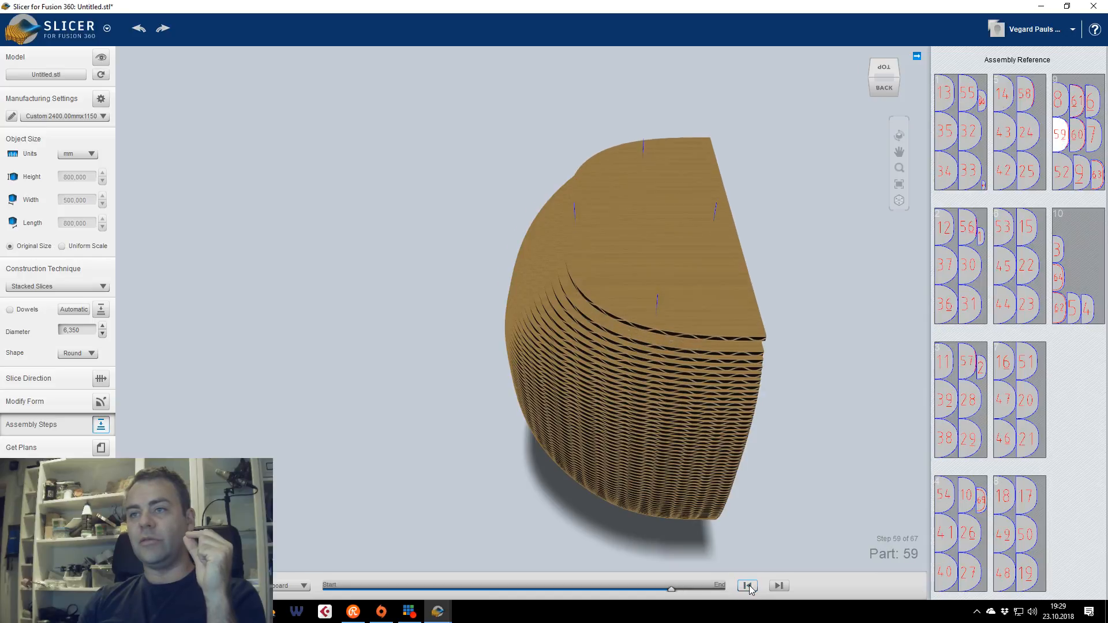
click(747, 585)
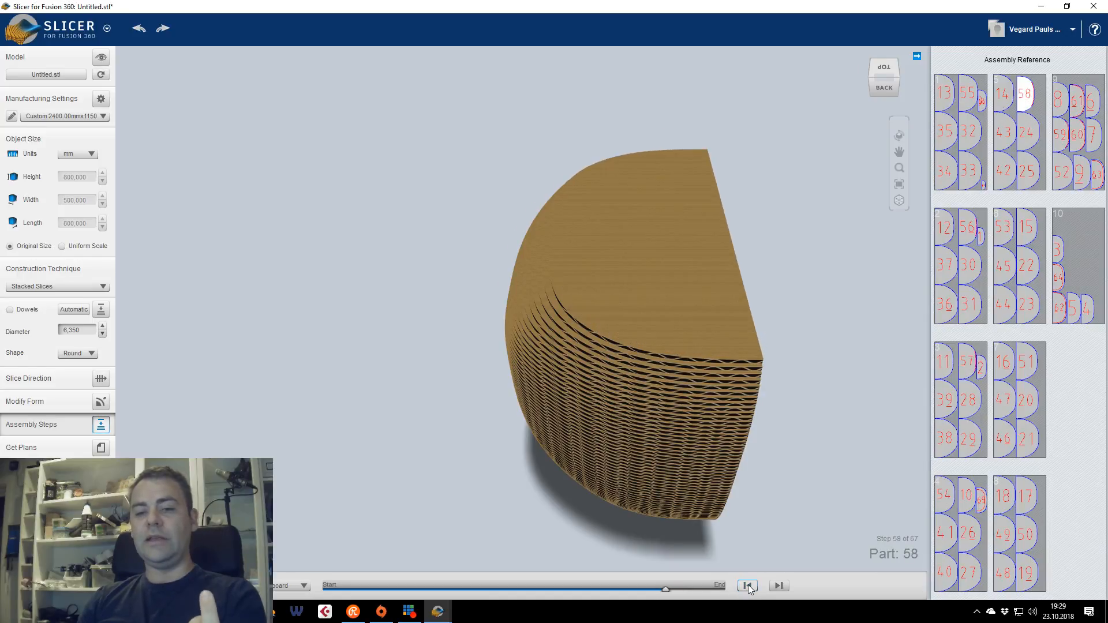
click(747, 585)
click(747, 585)
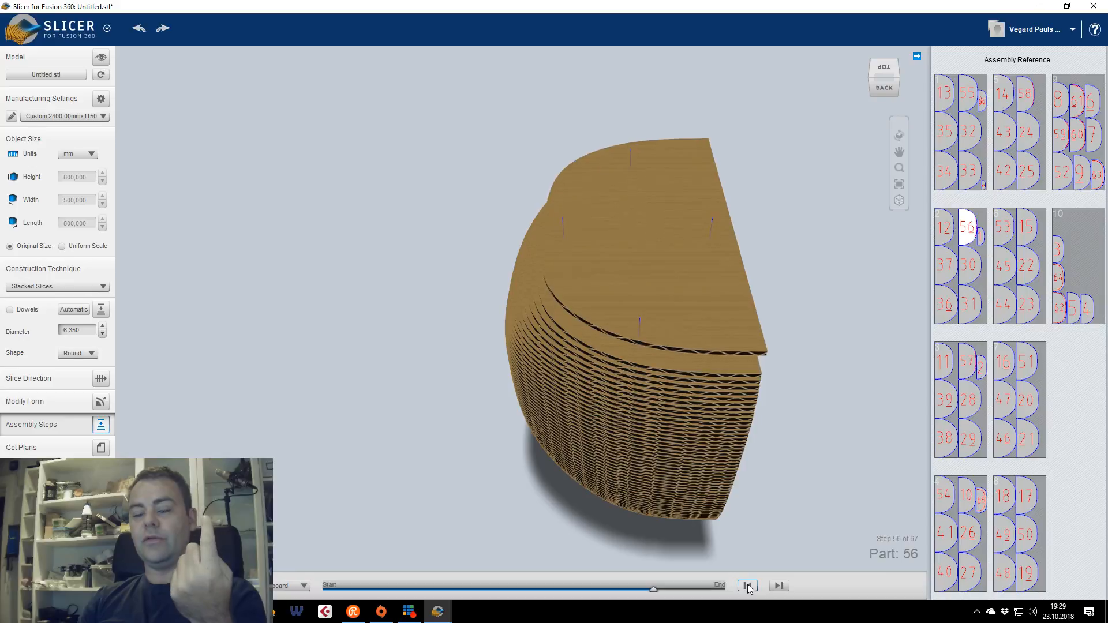
click(747, 585)
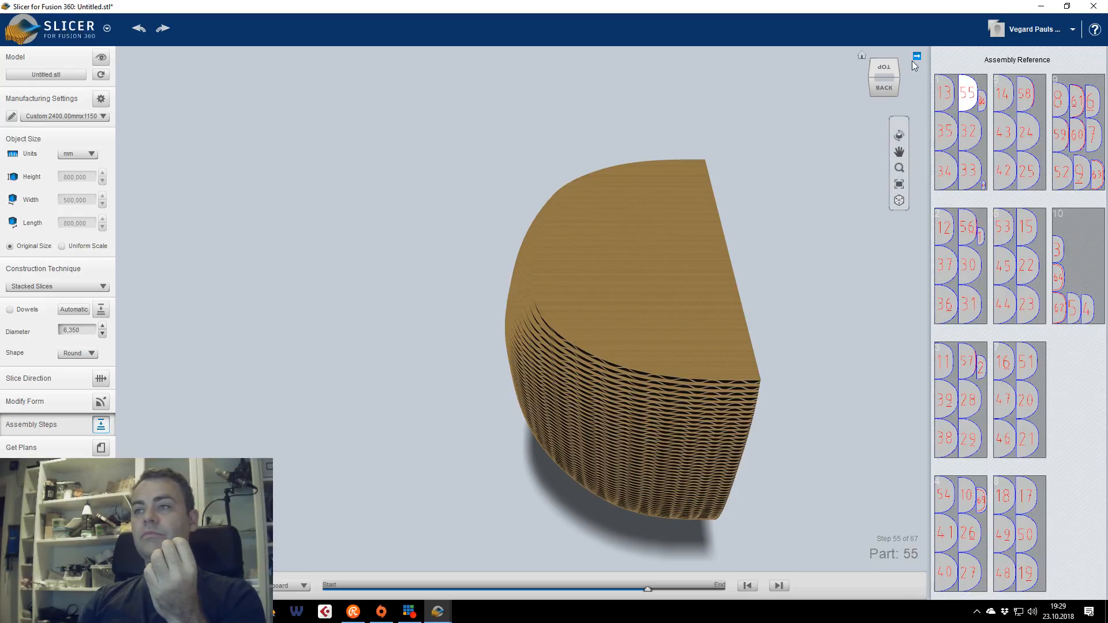
drag(884, 88, 911, 64)
drag(257, 263, 249, 266)
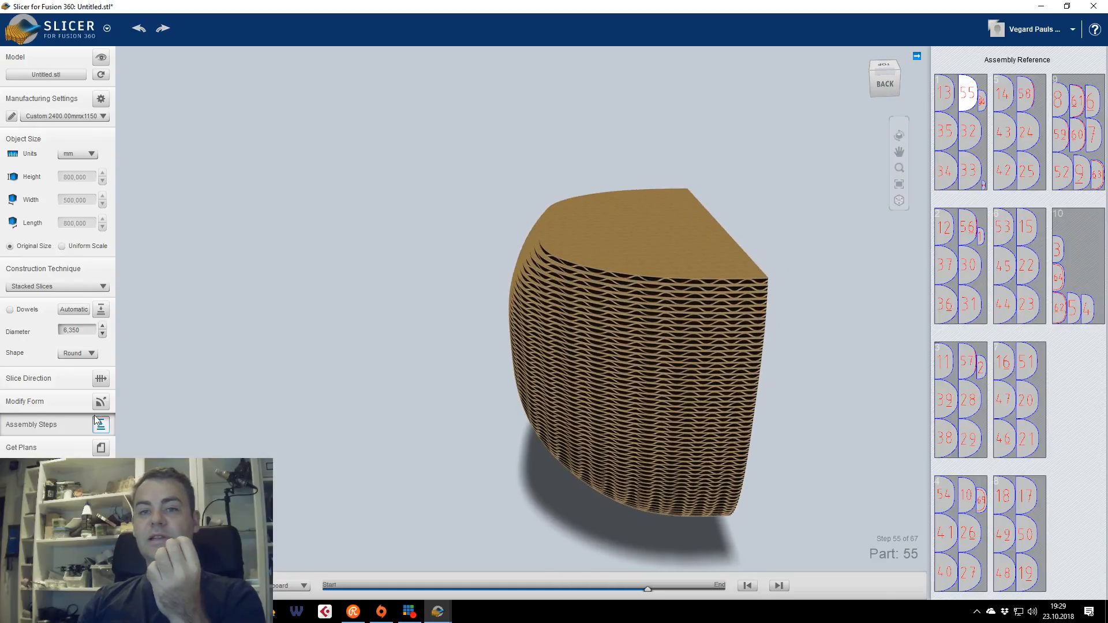
Change the construction technique to Interlocked Slices
click(69, 287)
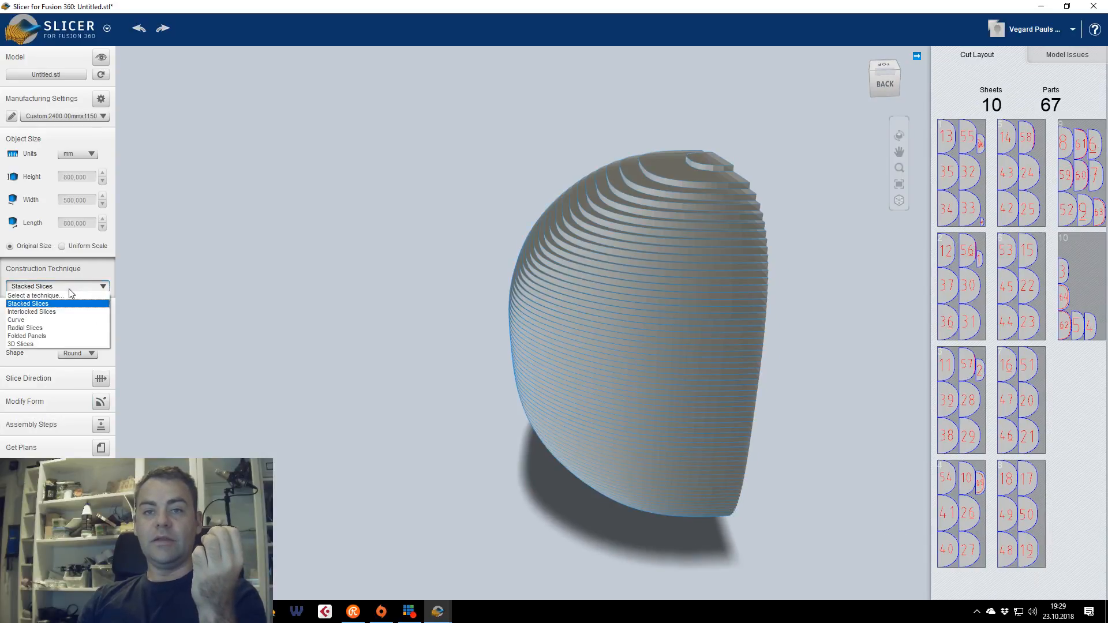
click(44, 311)
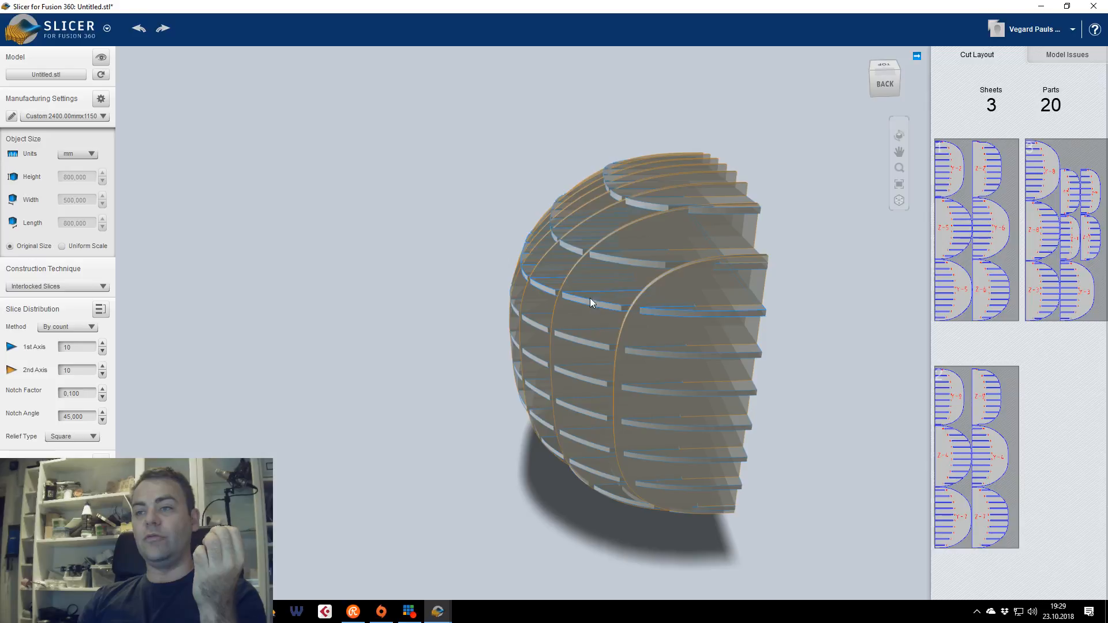
drag(883, 85, 906, 80)
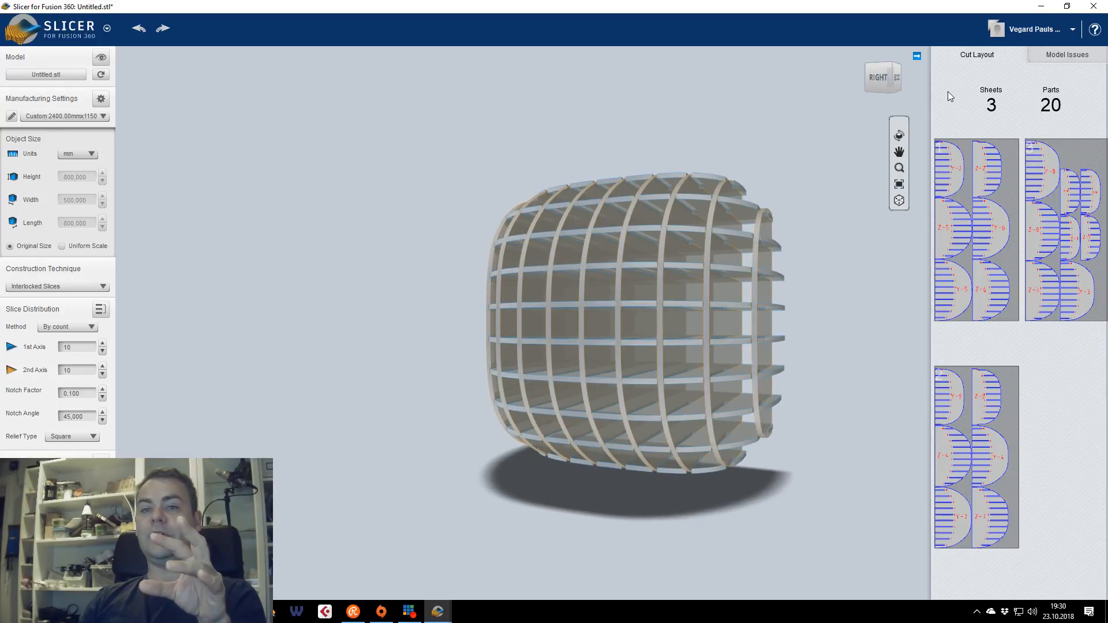
Reduce the first-axis slice count of the interlocked shelf to 4
click(102, 351)
click(102, 351)
click(102, 351)
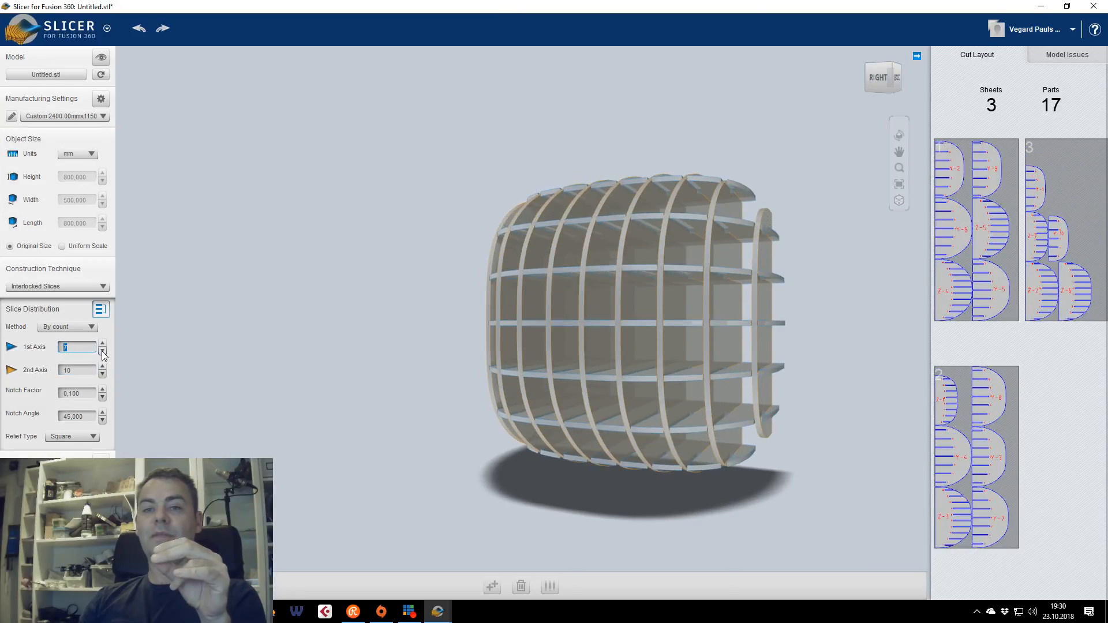
click(102, 352)
click(102, 351)
click(102, 351)
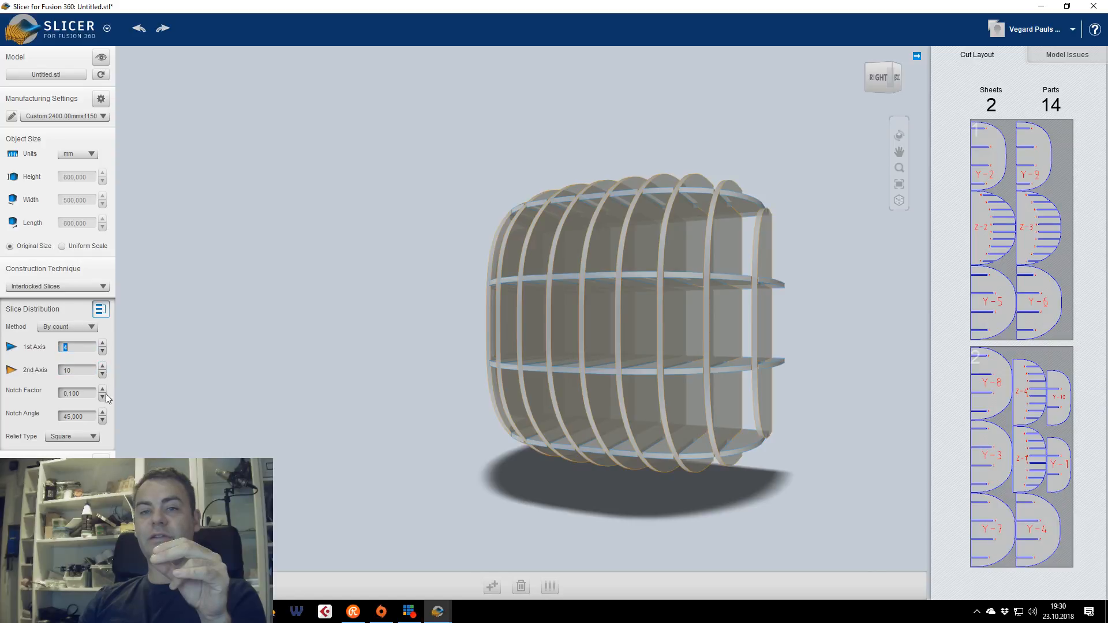
Reduce the second-axis slice count of the interlocked shelf to 4
click(102, 374)
click(102, 374)
click(102, 374)
click(103, 374)
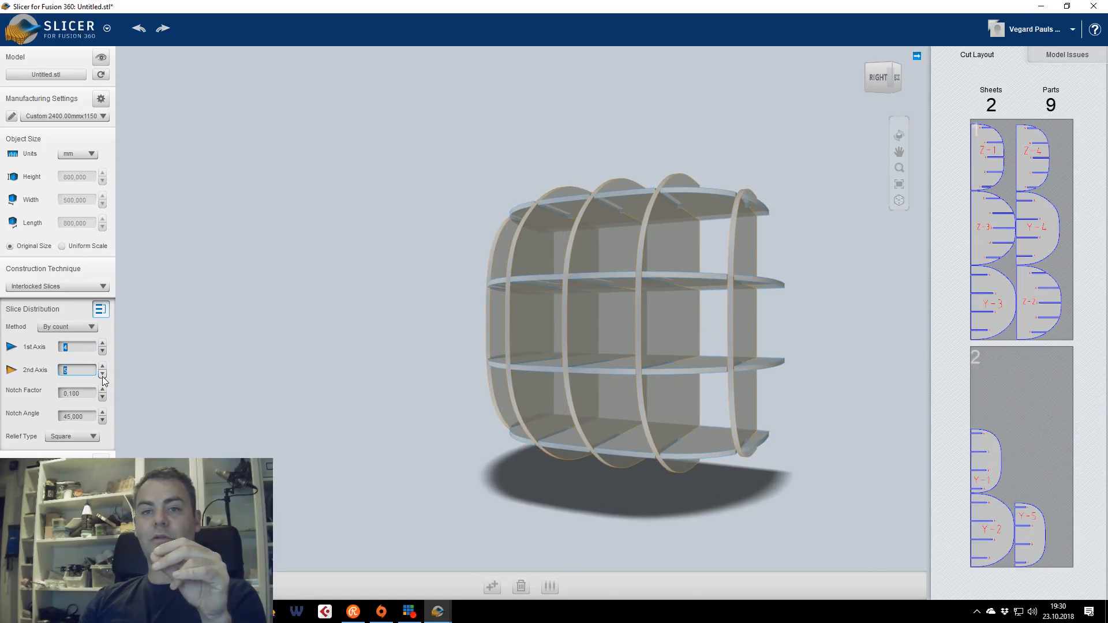
click(102, 375)
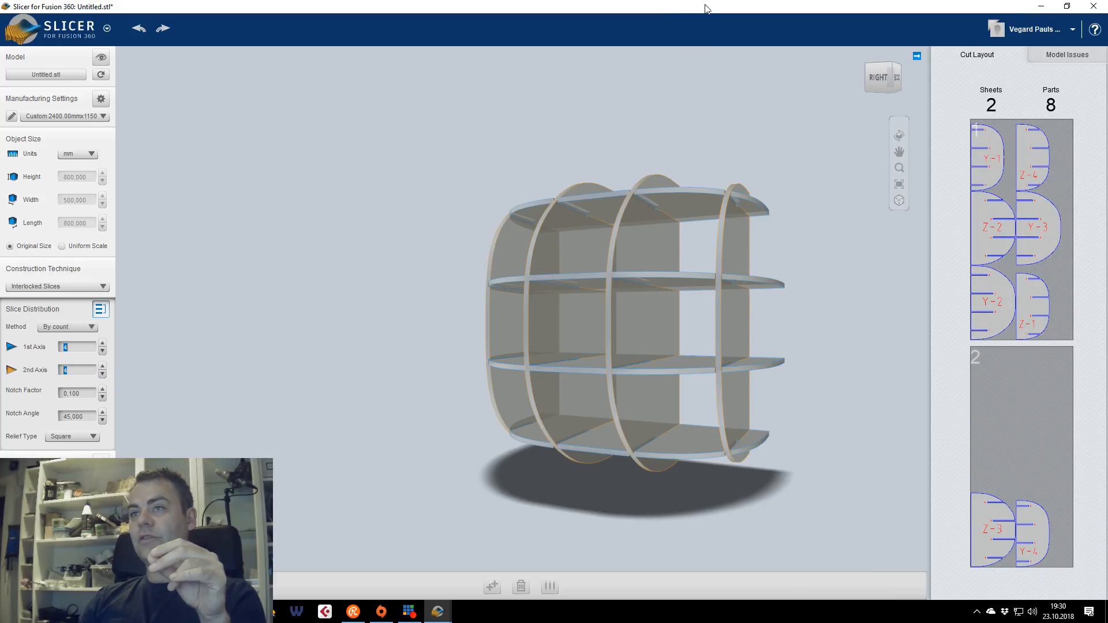
drag(953, 28, 1107, 24)
click(754, 3)
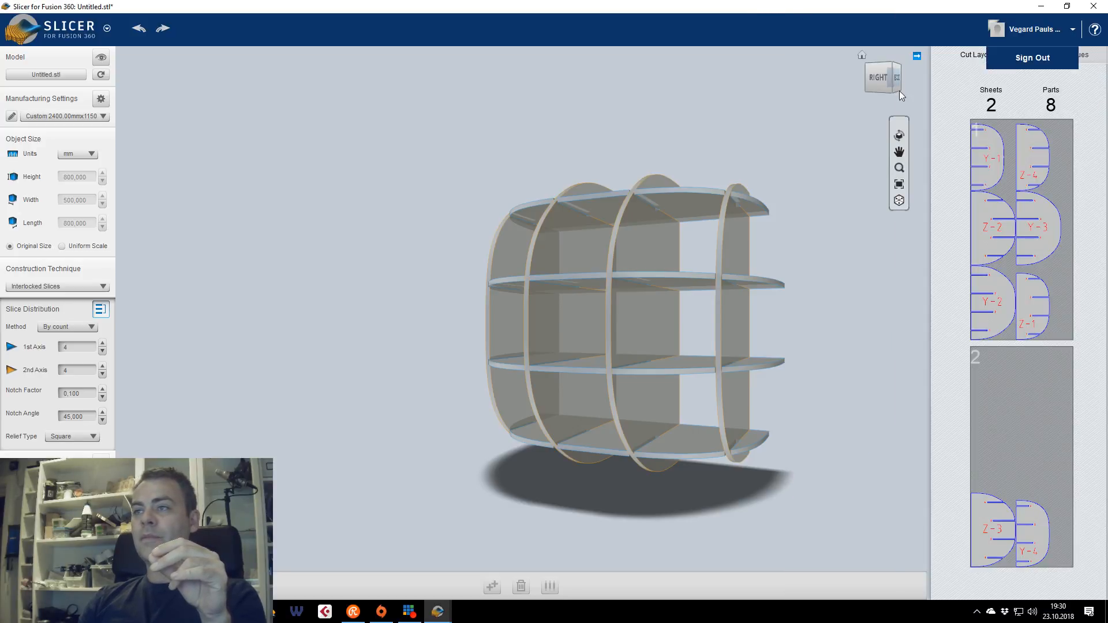
Step back and forth through the interlocked assembly and examine how the vertical and horizontal parts slot together
mouse_move(879, 69)
mouse_down()
mouse_move(880, 40)
mouse_move(908, 37)
mouse_move(935, 66)
mouse_move(851, 76)
mouse_move(880, 76)
mouse_move(868, 76)
mouse_up()
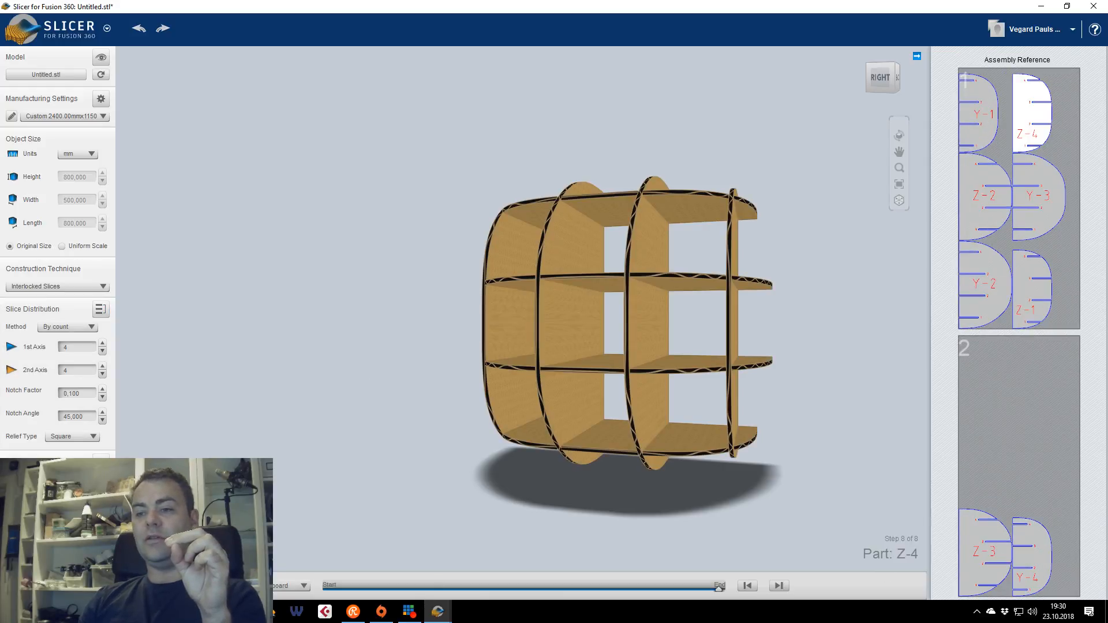
click(747, 586)
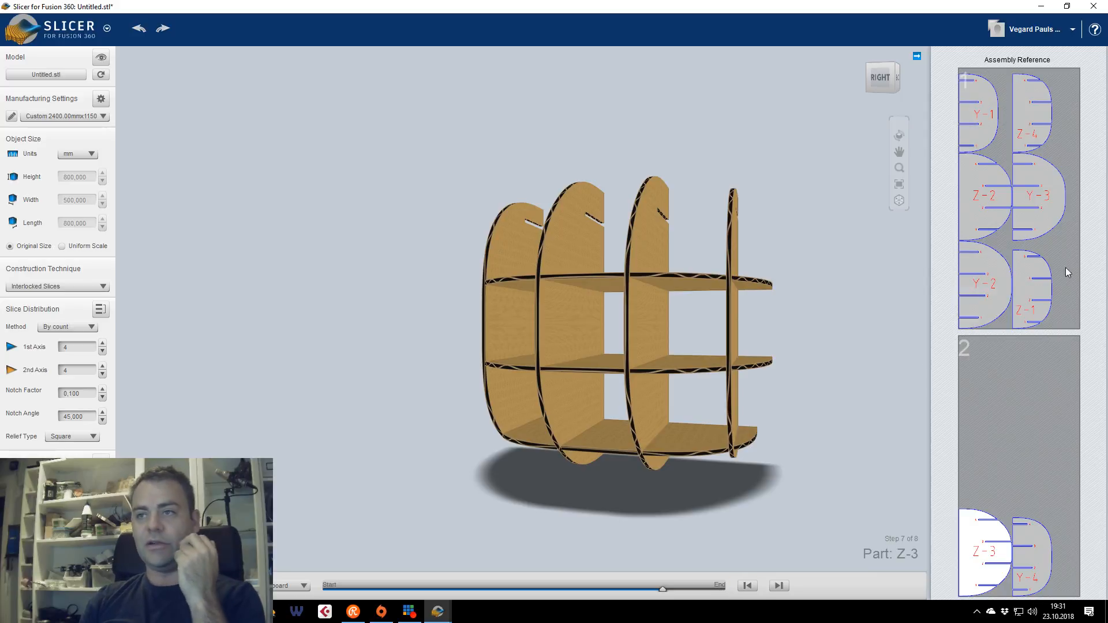
drag(818, 78, 508, 81)
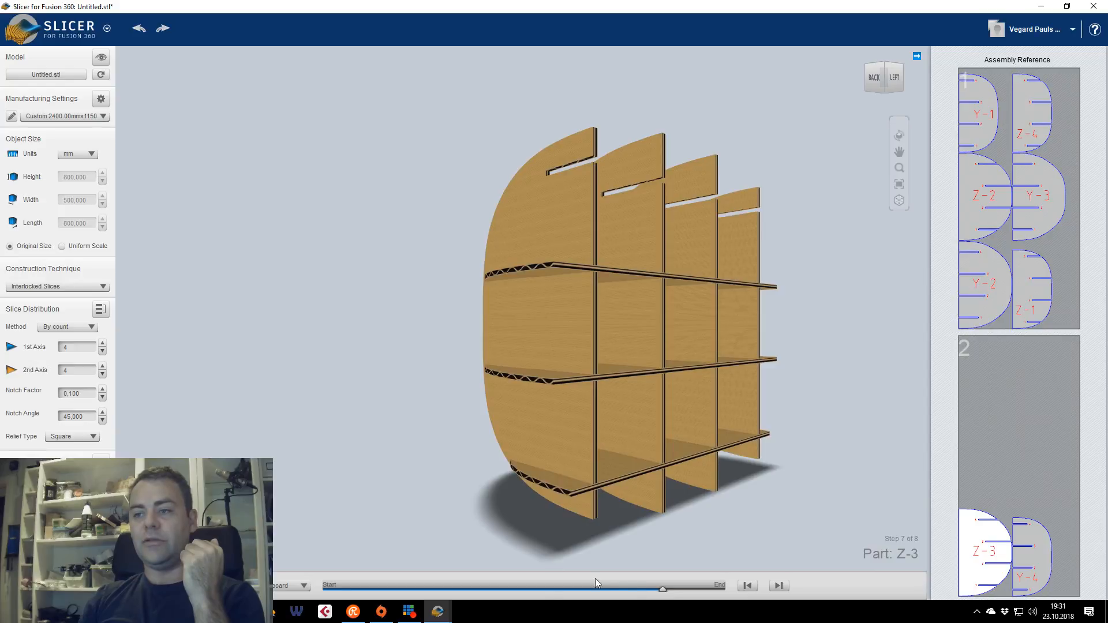
click(748, 586)
click(747, 586)
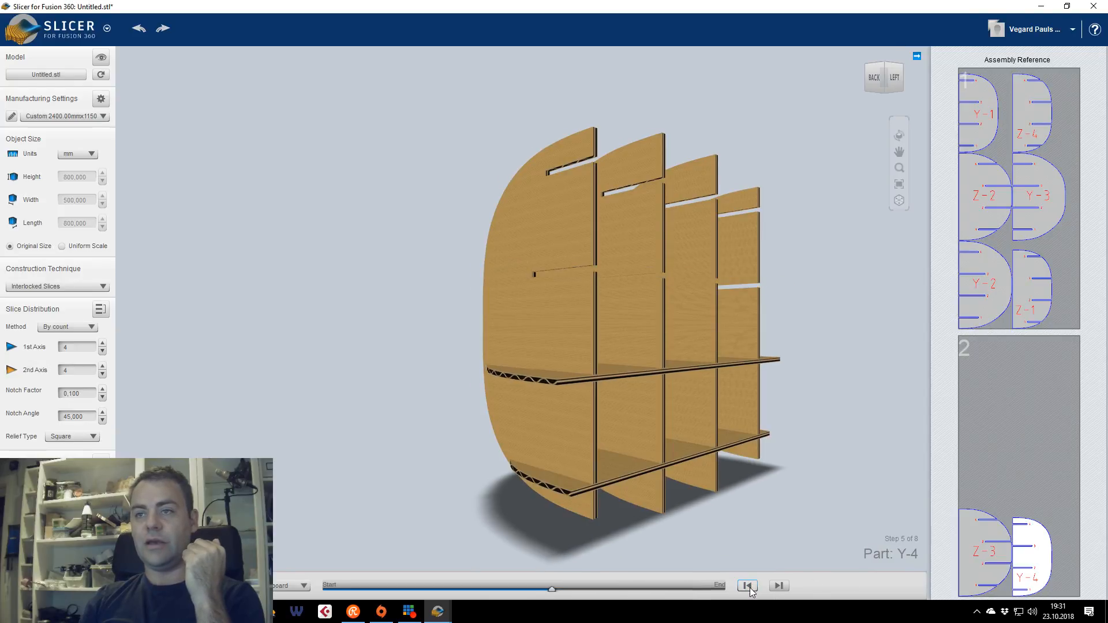
click(873, 77)
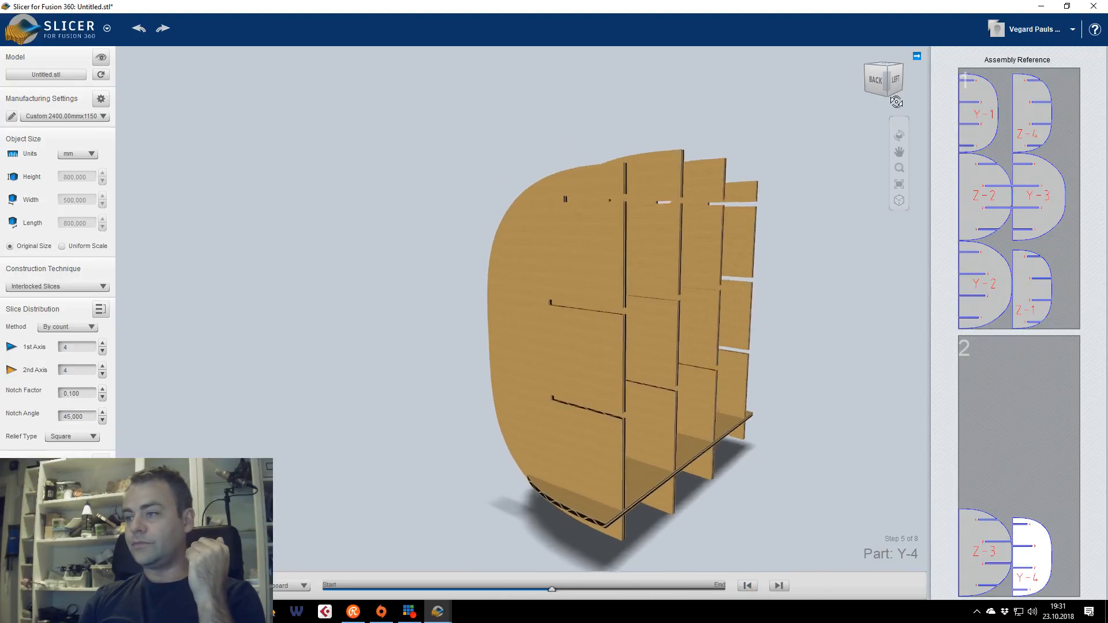
drag(873, 77, 802, 77)
click(747, 587)
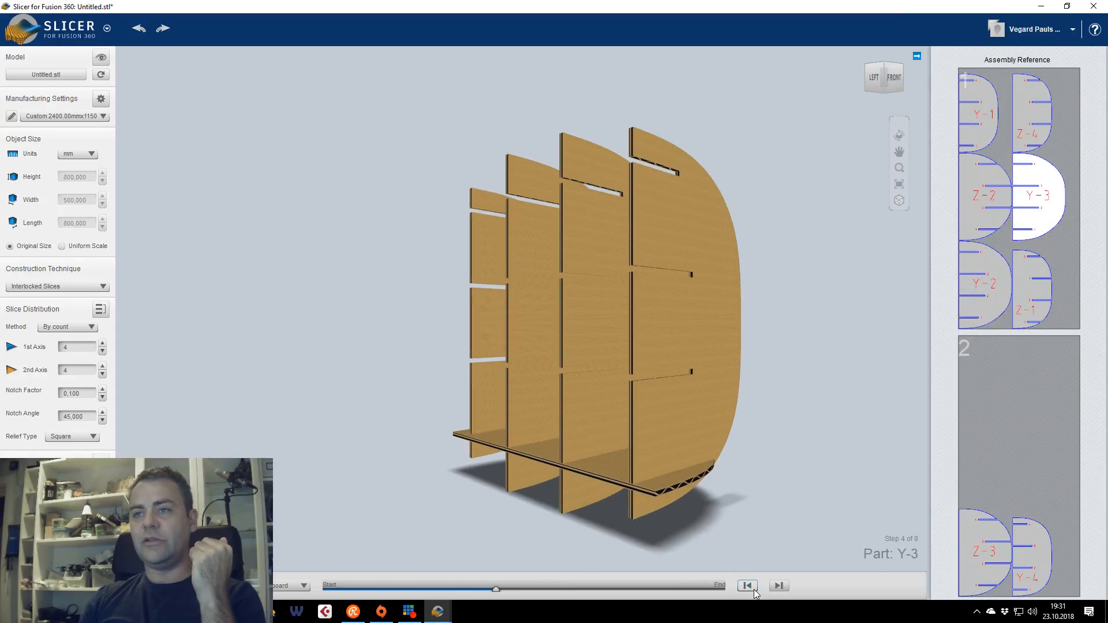
click(753, 589)
click(753, 588)
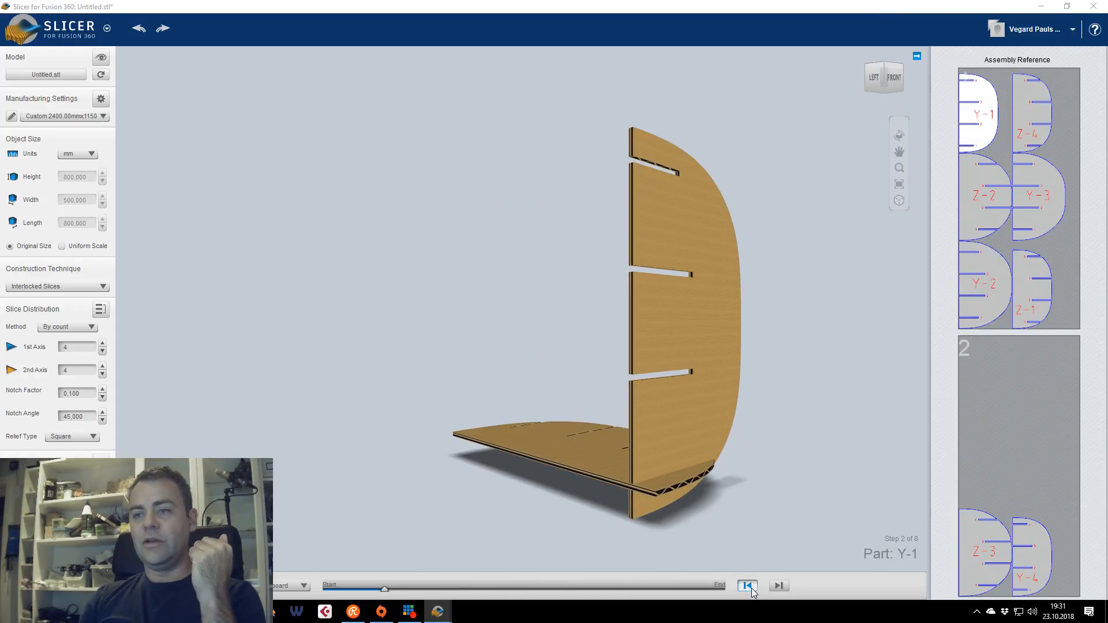
click(751, 587)
click(779, 585)
click(779, 586)
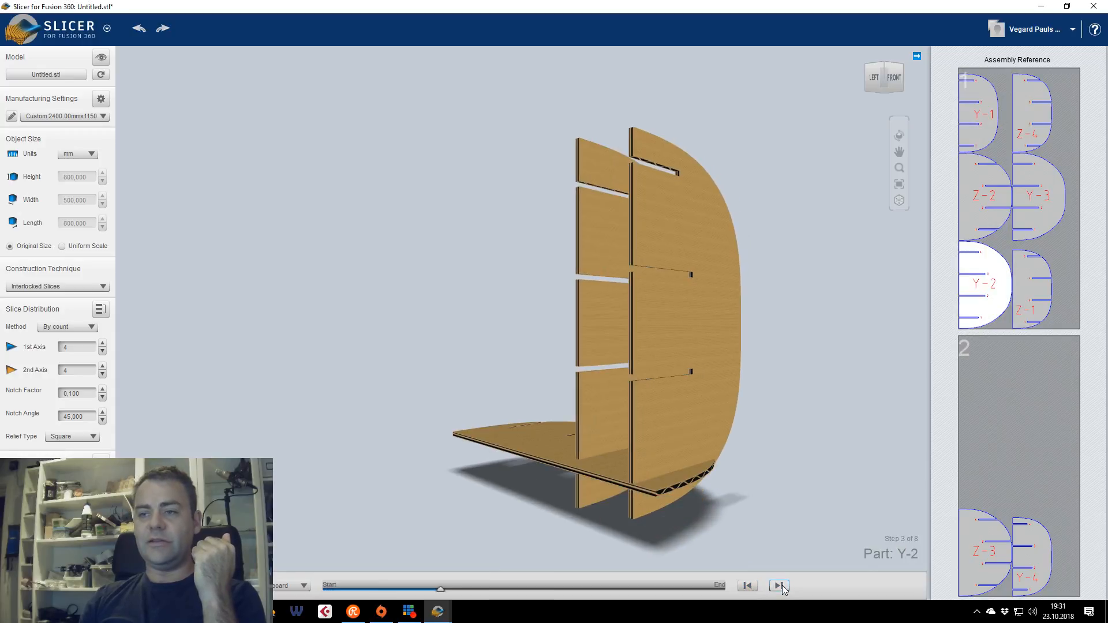
Display the assembly preview in a wood material instead of cardboard
click(300, 586)
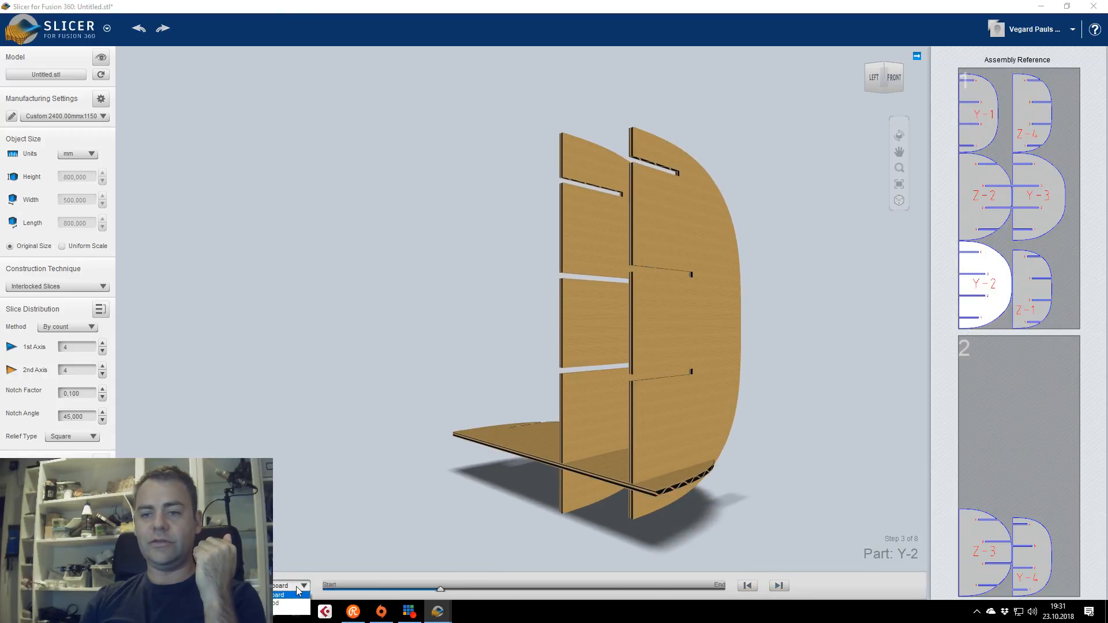
click(293, 604)
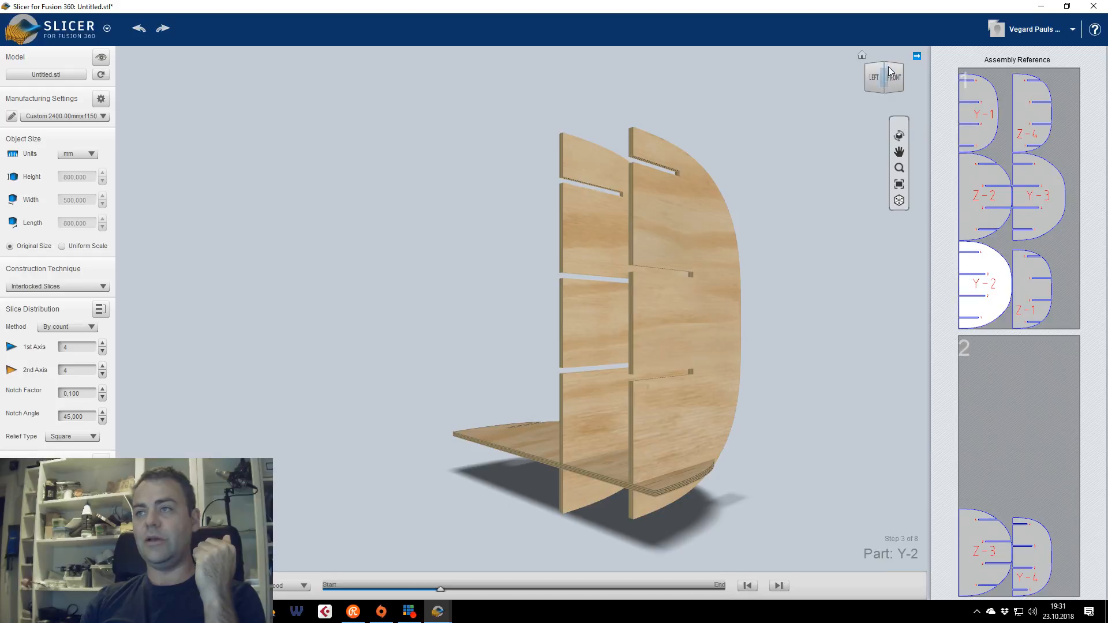
drag(893, 77, 785, 78)
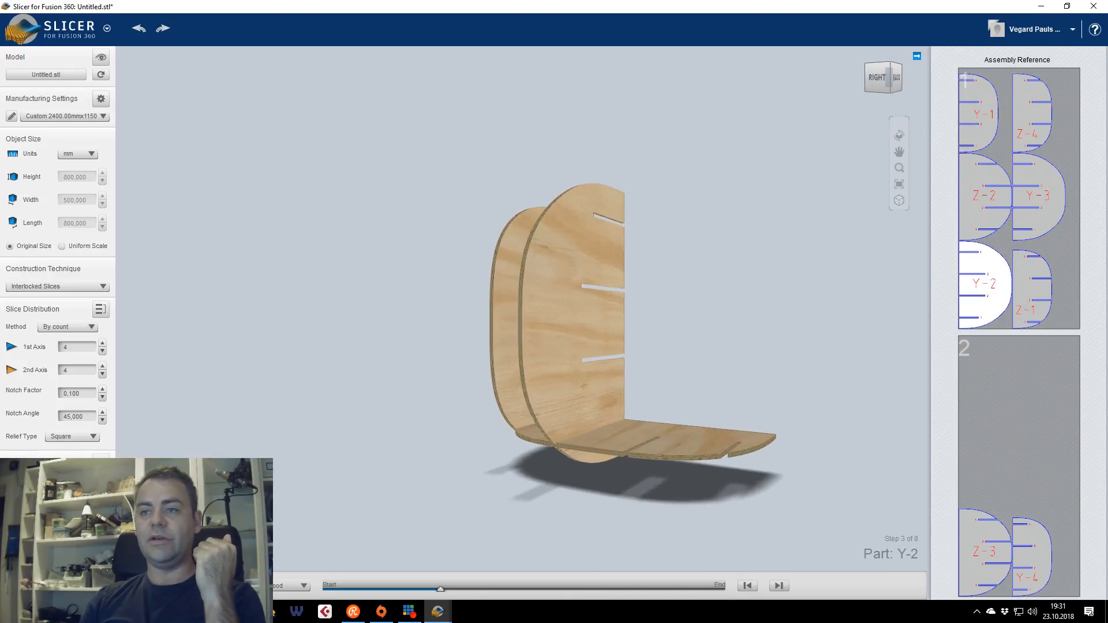
Step back to the first part and forward through the wood assembly preview to examine the order in which the parts slot together
click(748, 586)
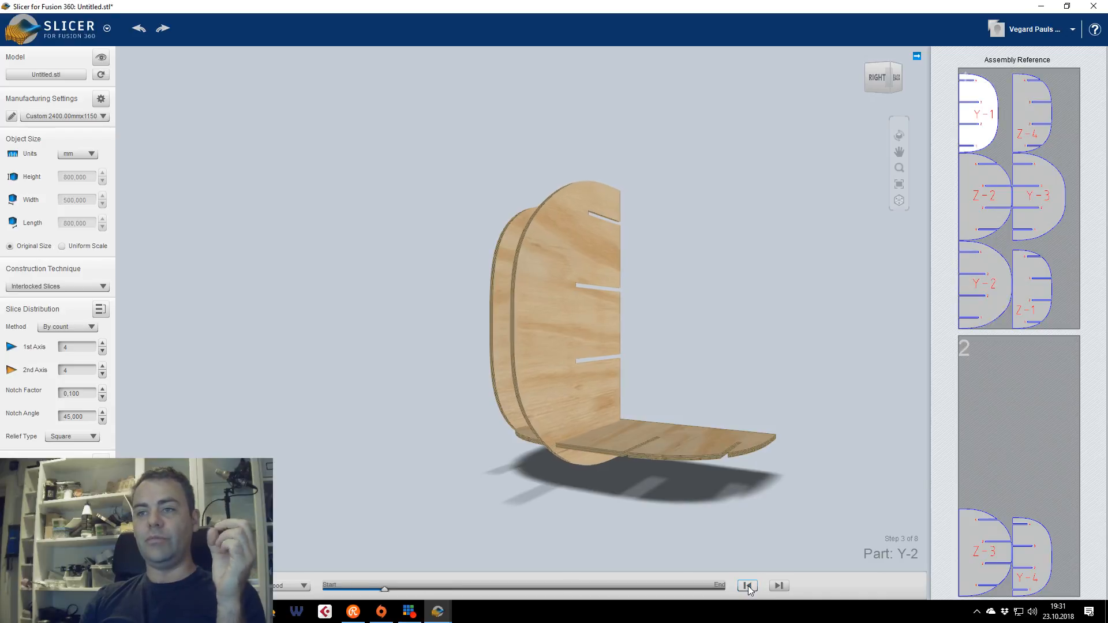
click(748, 586)
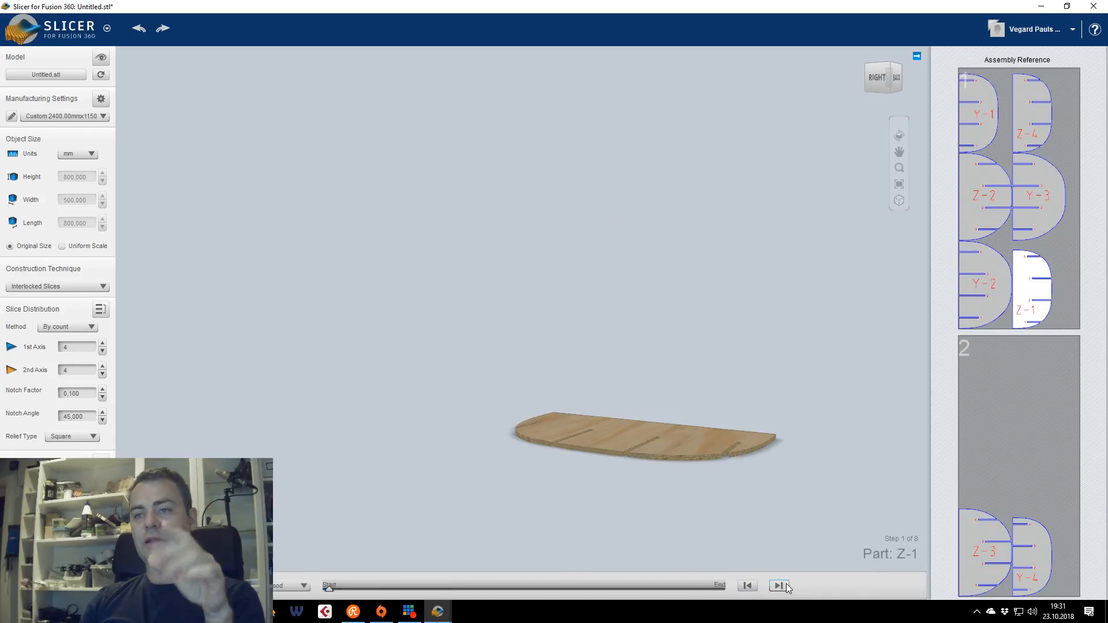
click(787, 585)
click(787, 586)
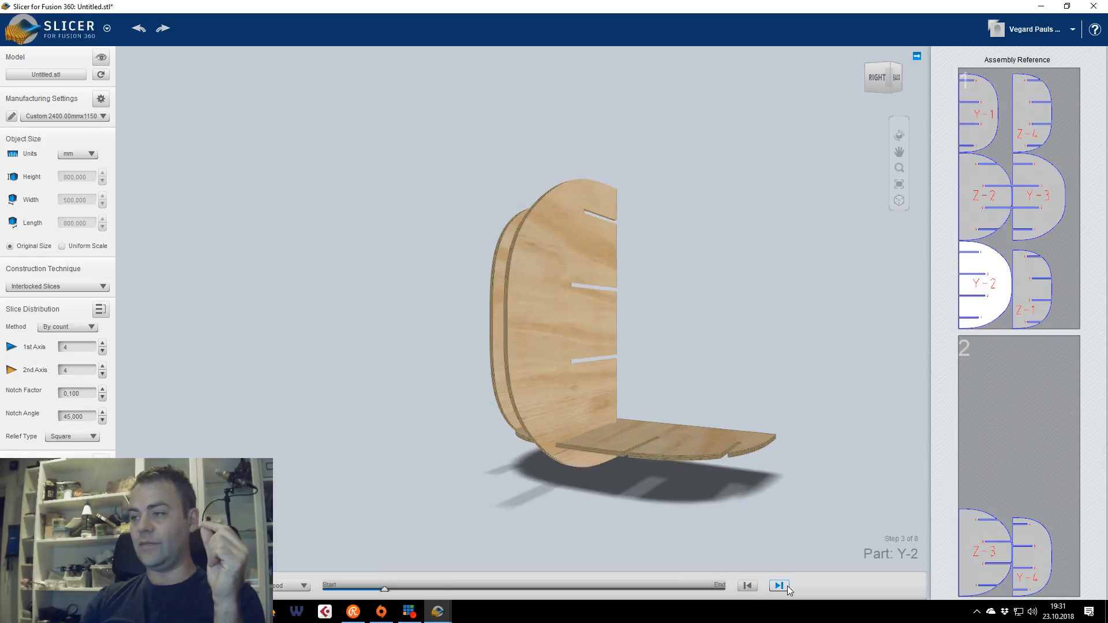
click(788, 586)
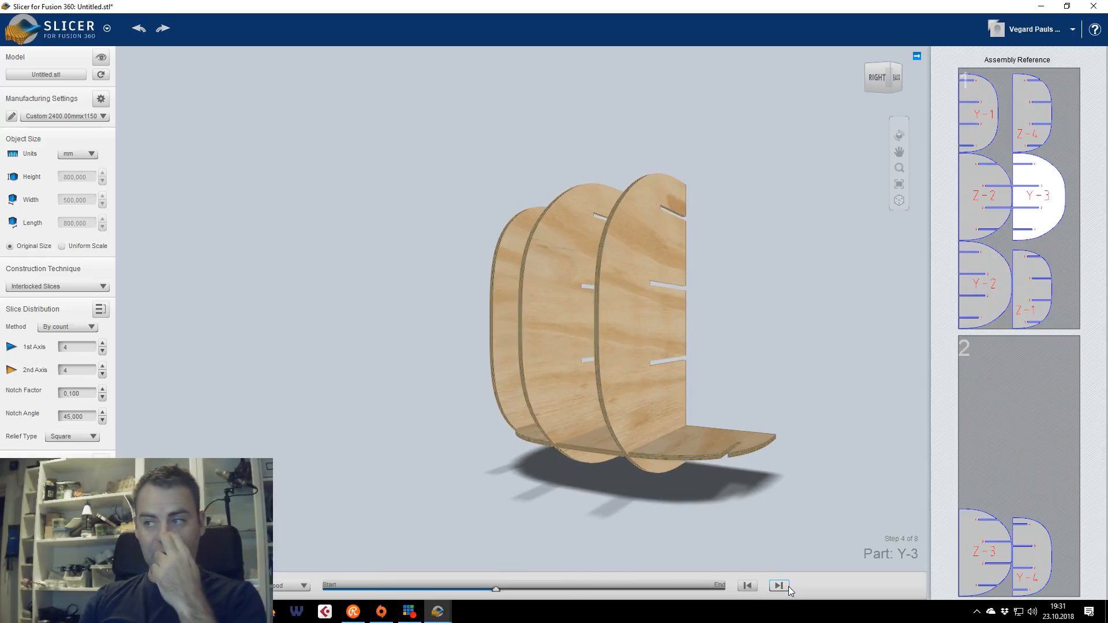
click(788, 586)
click(788, 586)
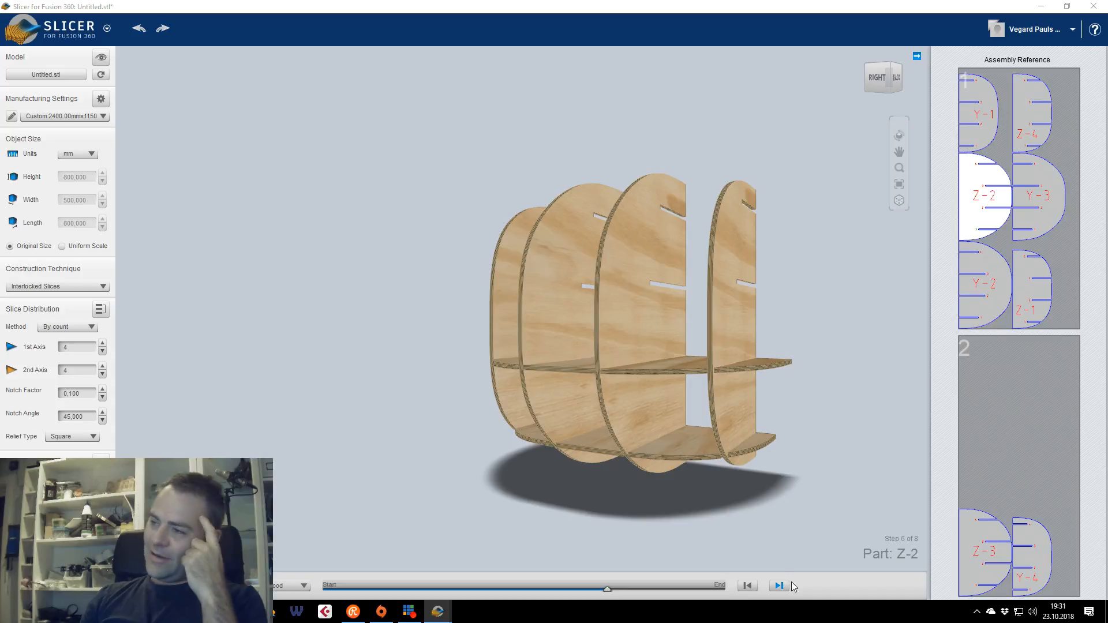
click(787, 585)
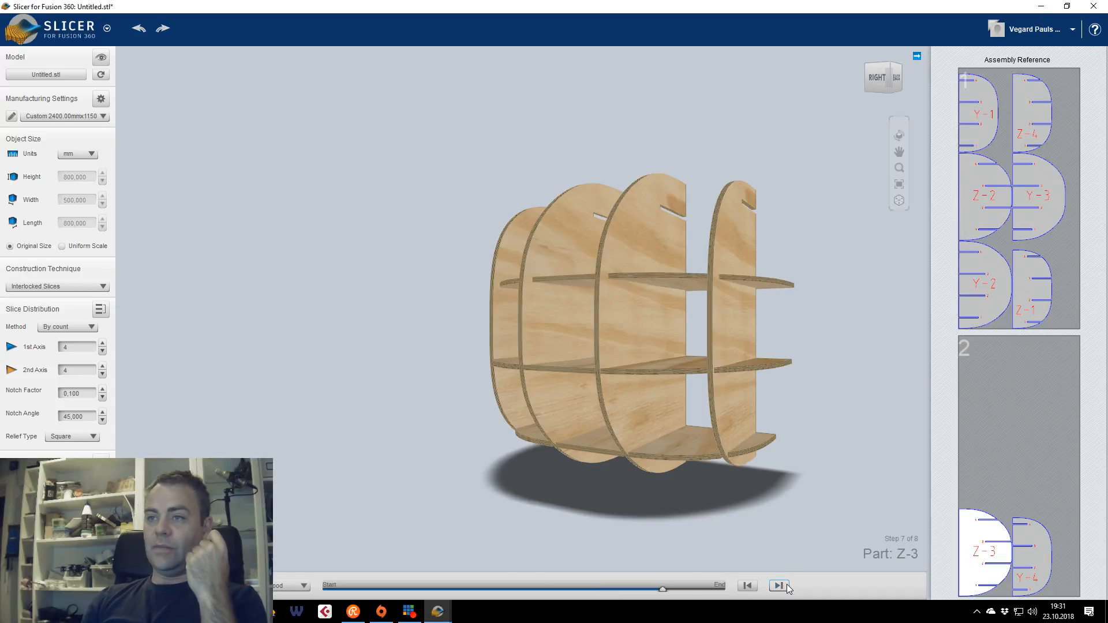
mouse_move(880, 95)
mouse_down()
mouse_move(898, 125)
mouse_move(917, 120)
mouse_move(872, 107)
mouse_up()
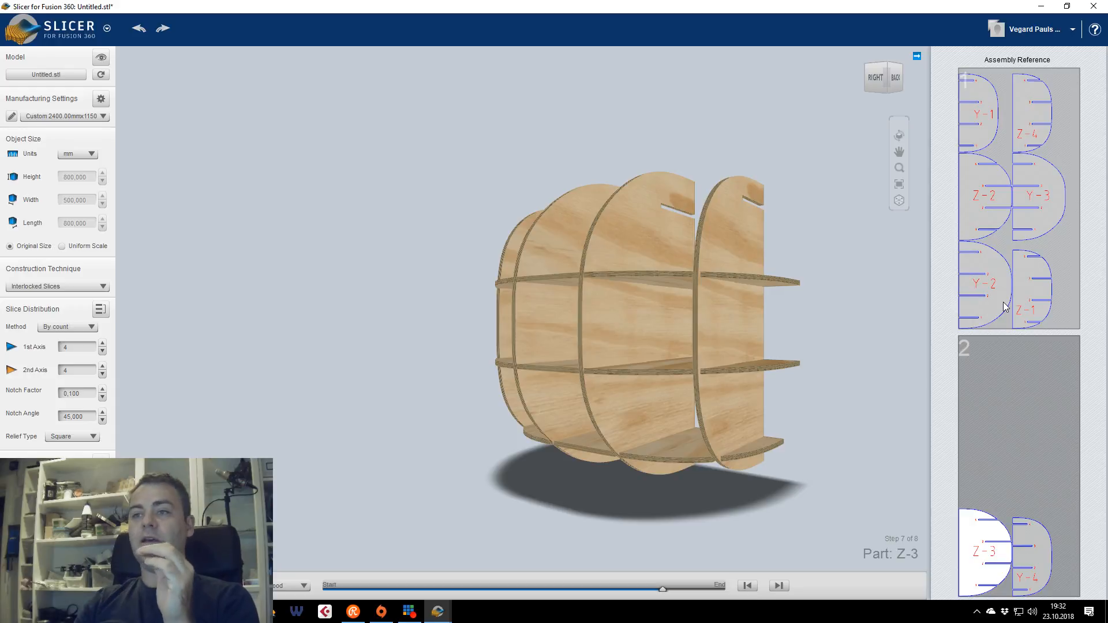
Try the Curve construction technique on the shelf and inspect the slanted vertical slices
click(76, 289)
click(45, 315)
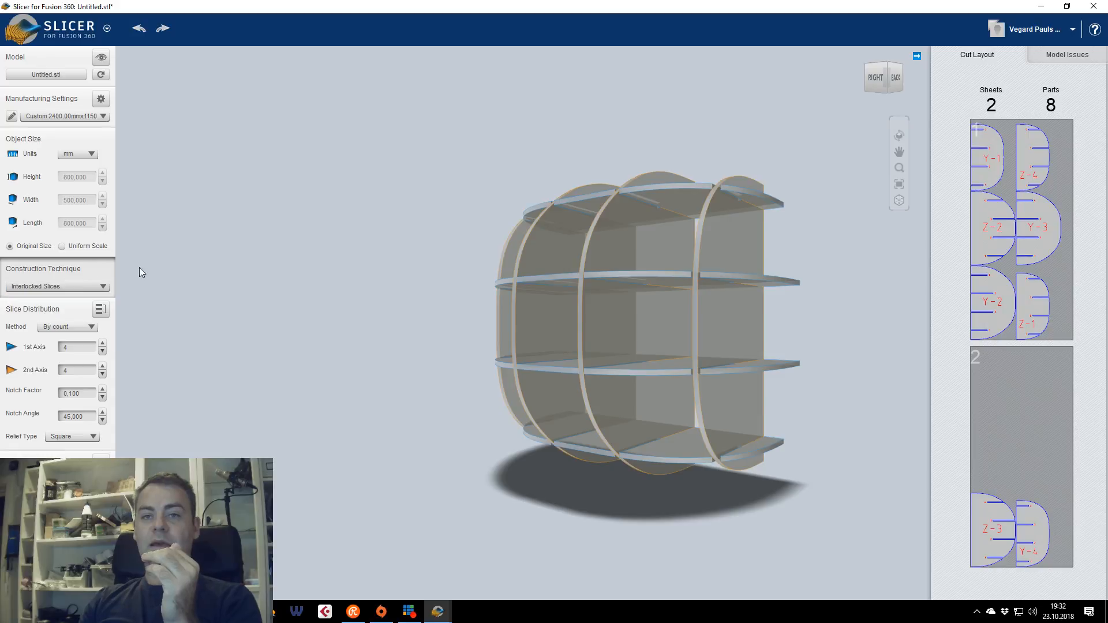
click(60, 290)
click(36, 321)
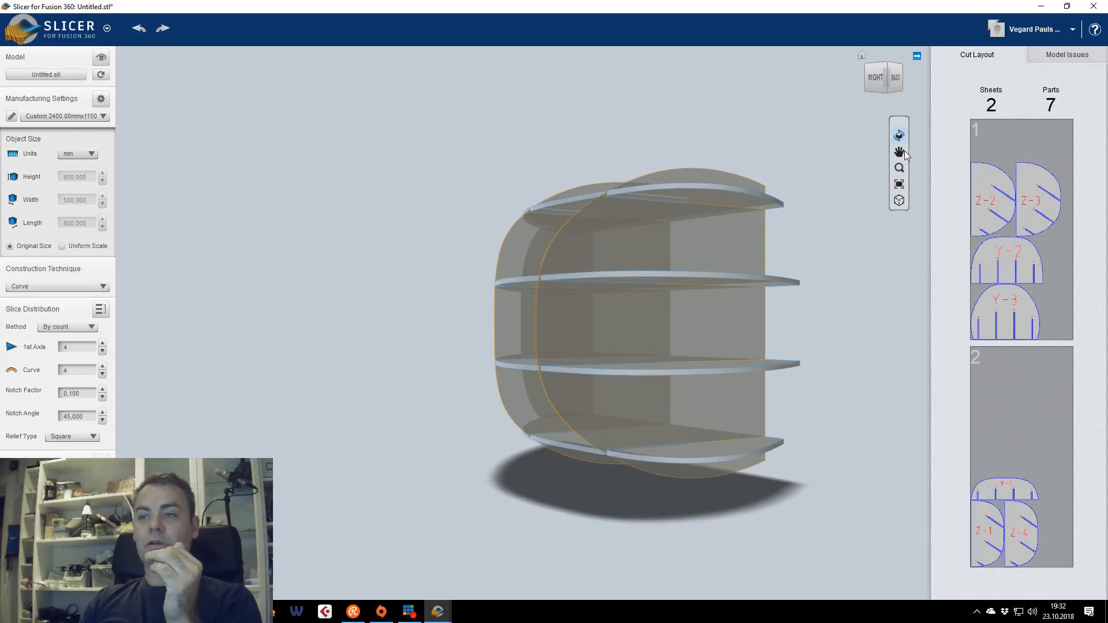
drag(438, 404, 545, 402)
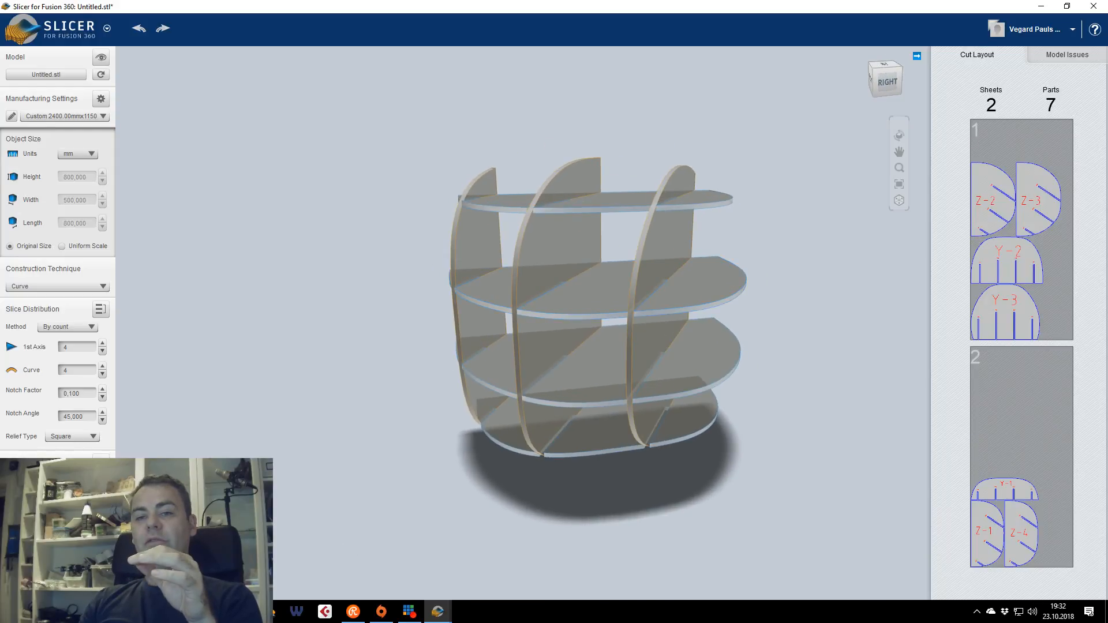
click(57, 502)
click(596, 178)
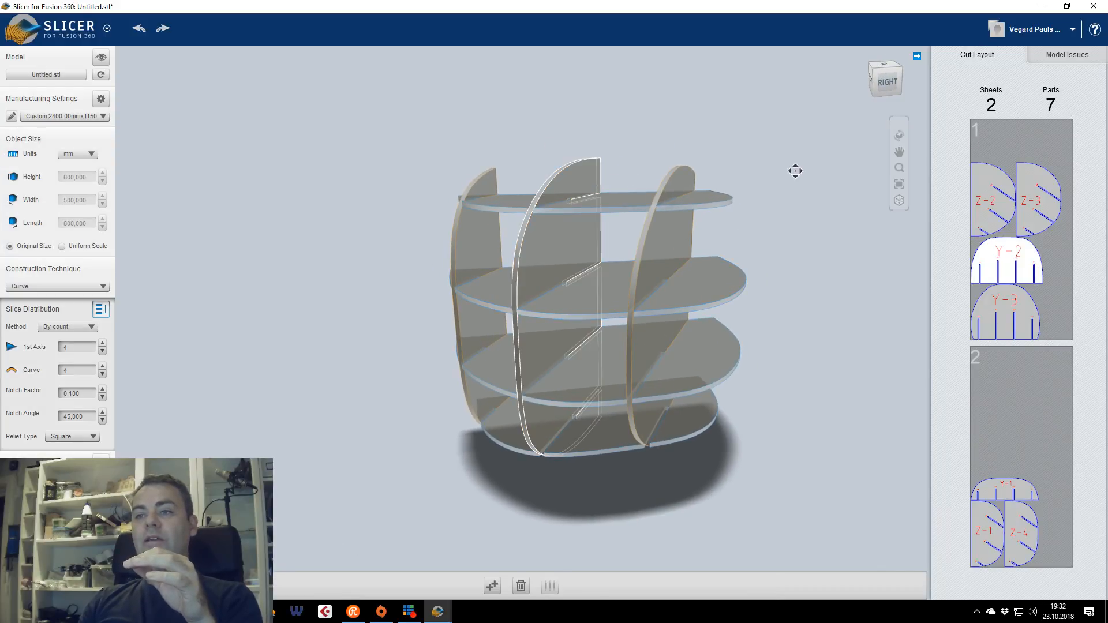
click(752, 213)
click(886, 82)
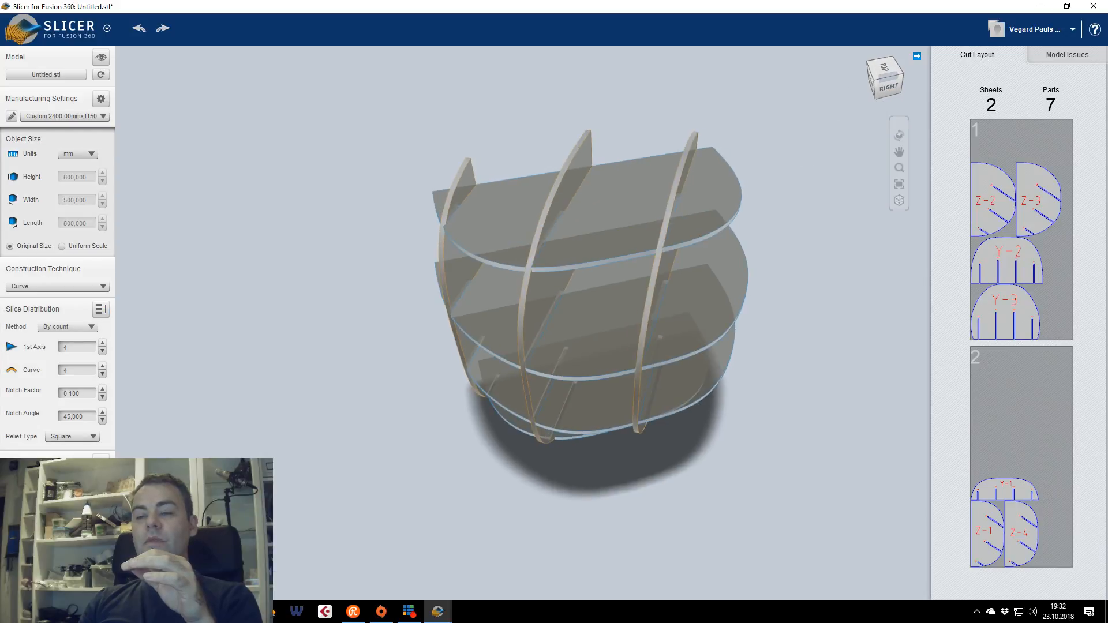
mouse_move(885, 82)
mouse_down()
mouse_move(900, 85)
mouse_move(887, 90)
mouse_up()
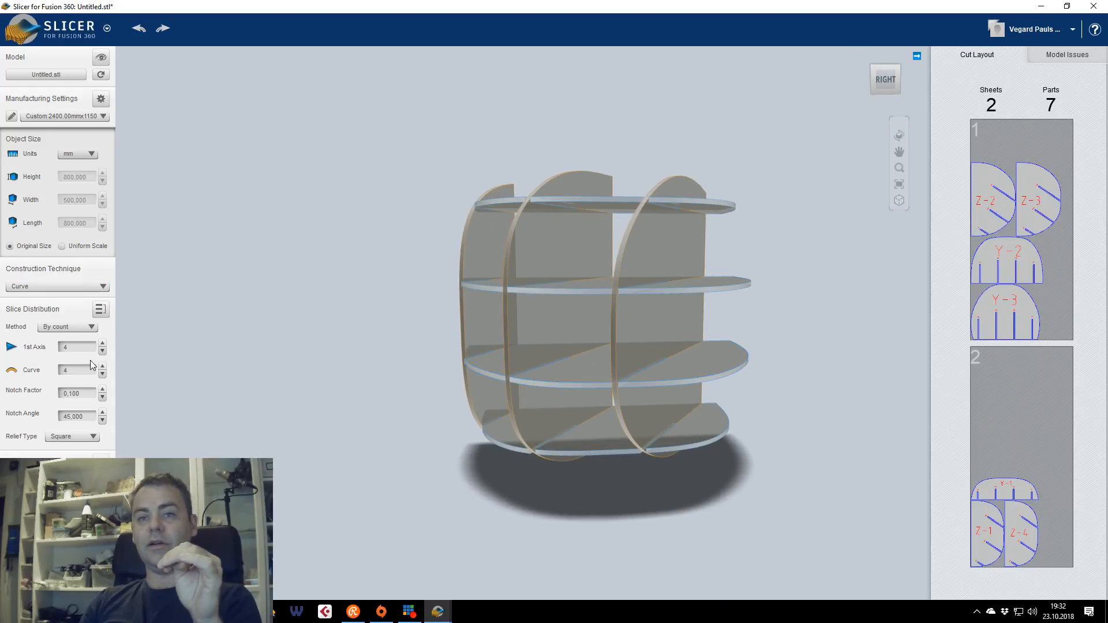
Try the Radial Slices construction technique on the shelf and inspect its vertical slices from the side and back
click(46, 289)
click(39, 329)
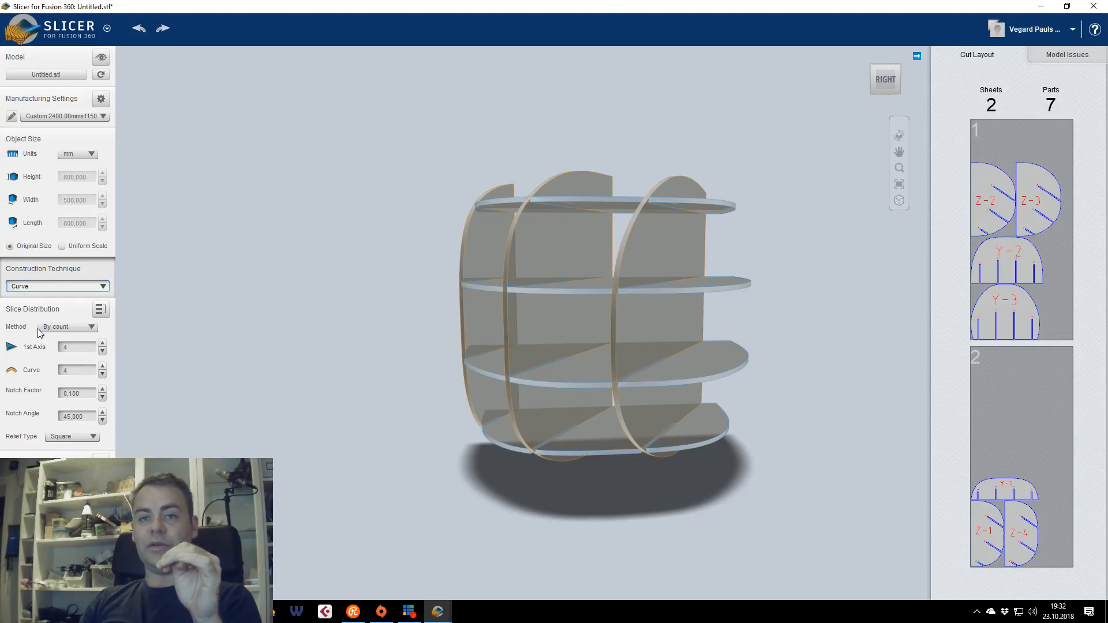
click(891, 80)
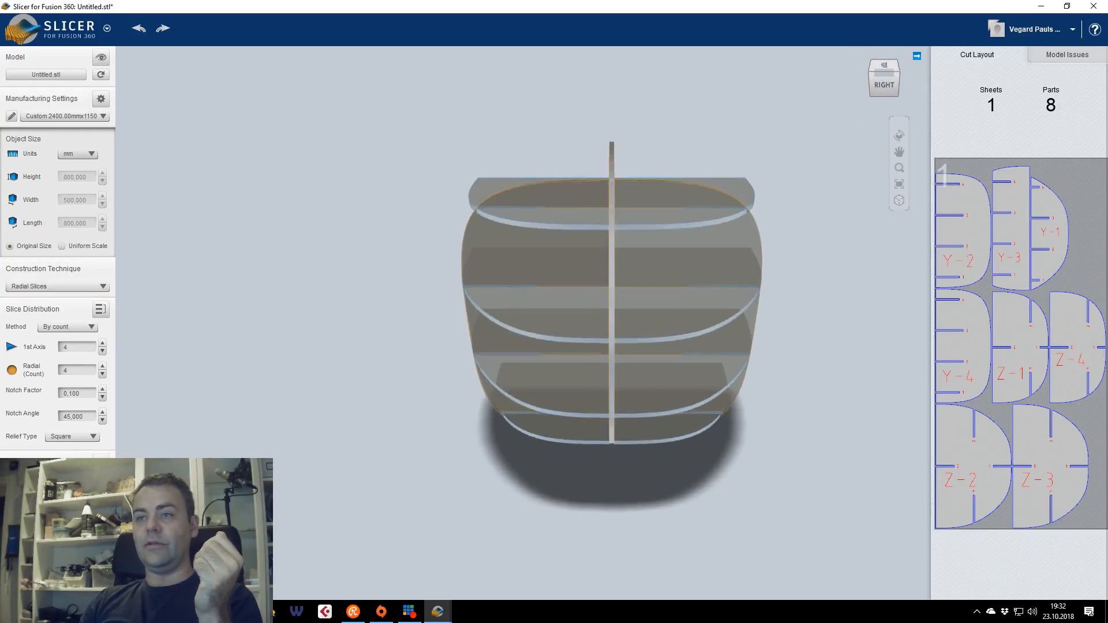
drag(884, 77, 917, 80)
drag(797, 521, 590, 521)
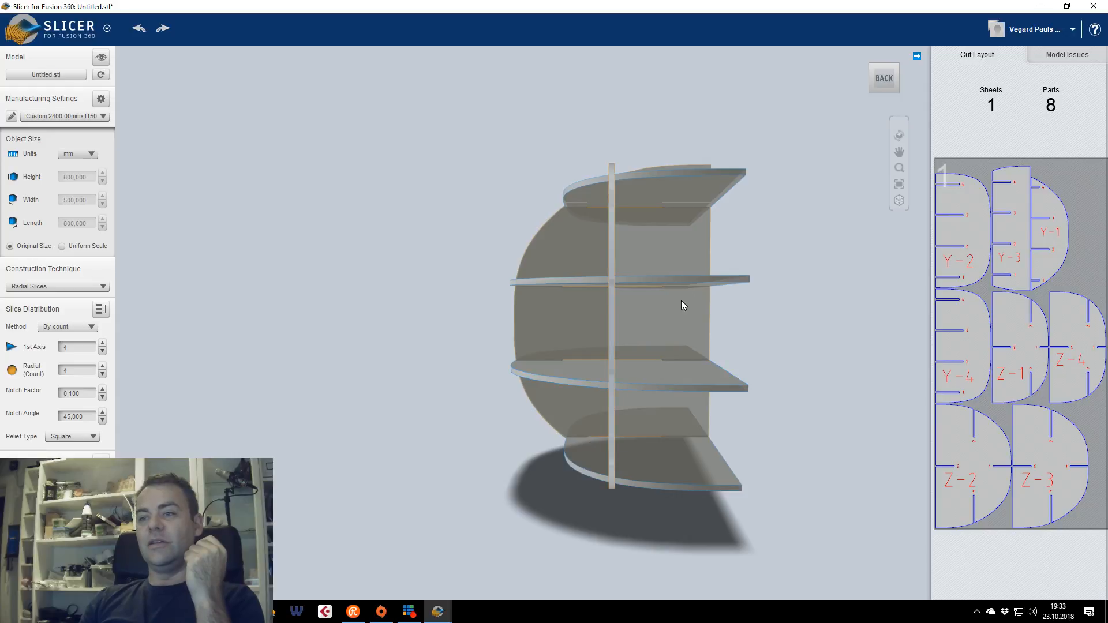
click(872, 66)
mouse_move(884, 78)
mouse_down()
mouse_move(911, 71)
mouse_move(871, 78)
mouse_up()
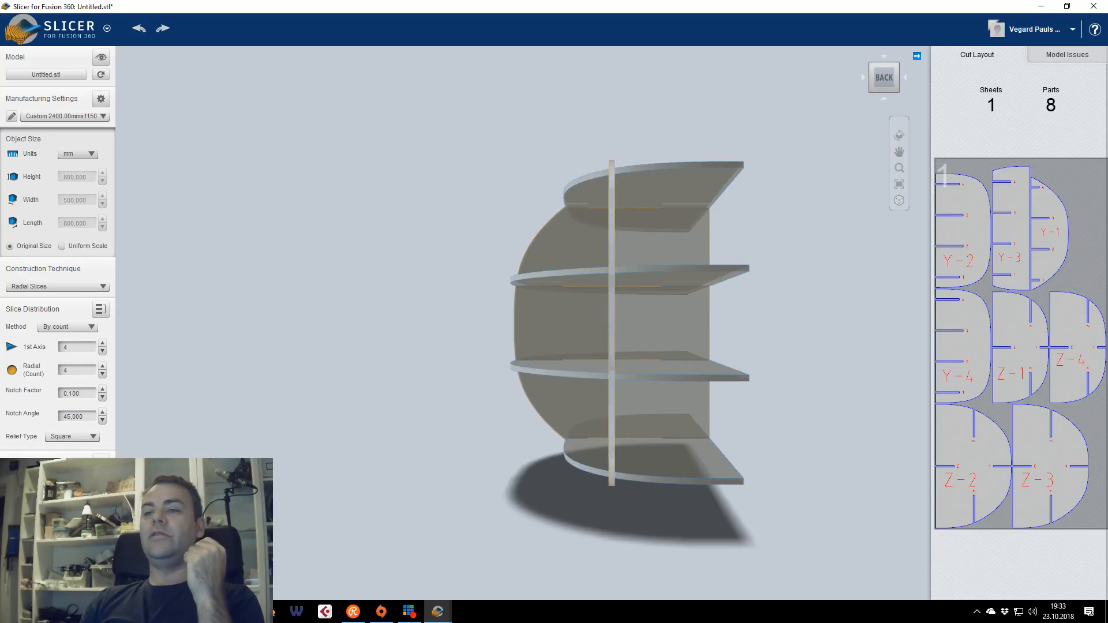
Rotate the outward-facing vertical radial slice about the central axis to a diagonal angle
click(612, 227)
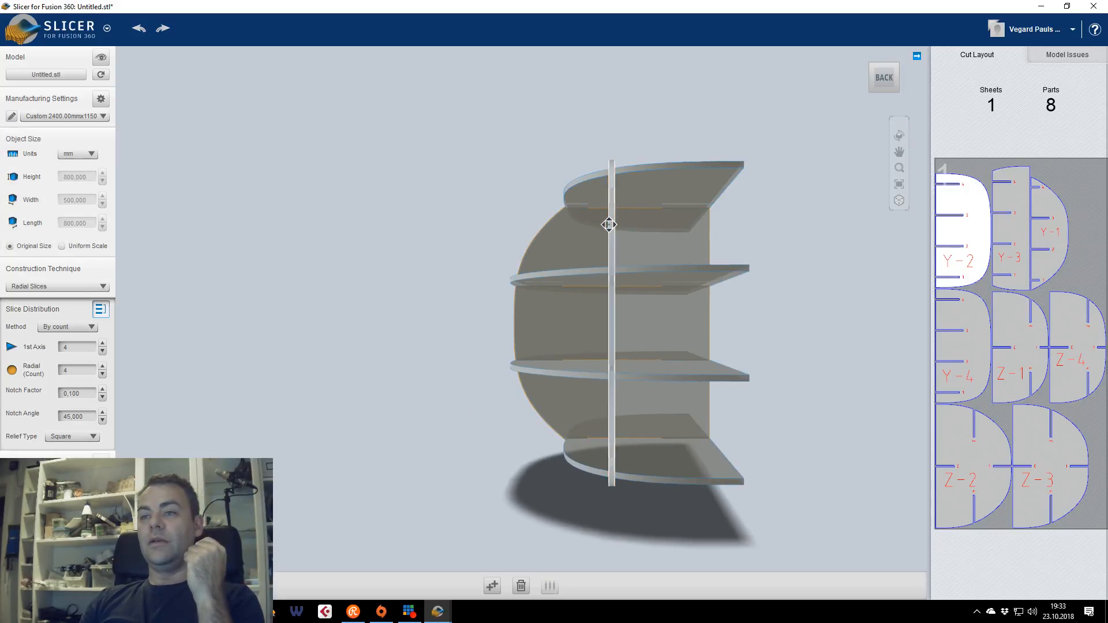
drag(680, 227, 792, 247)
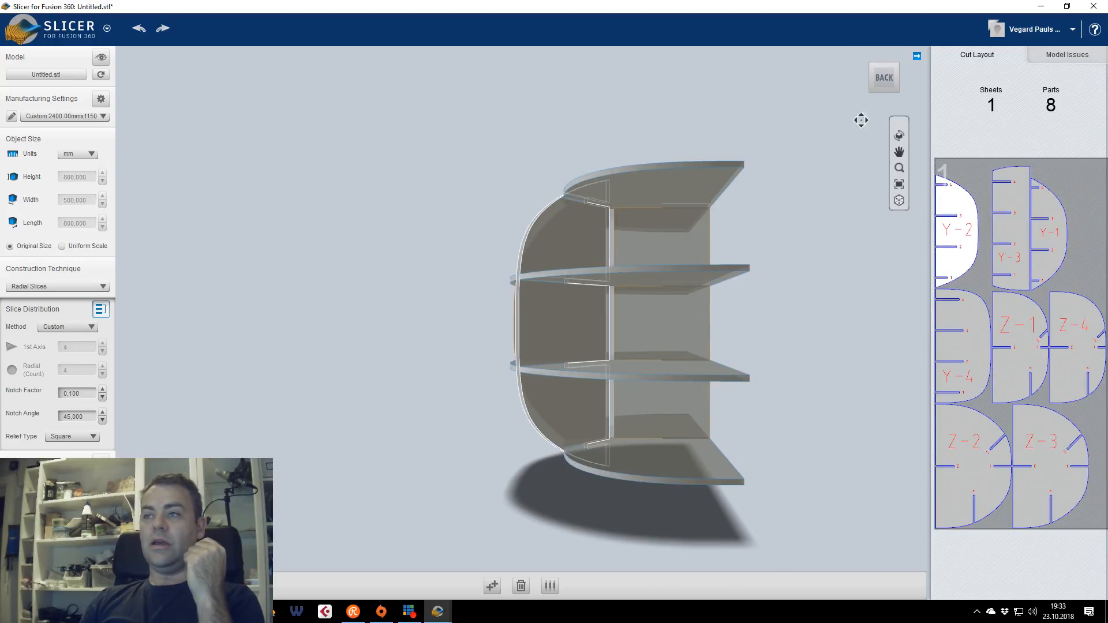
drag(882, 81, 946, 139)
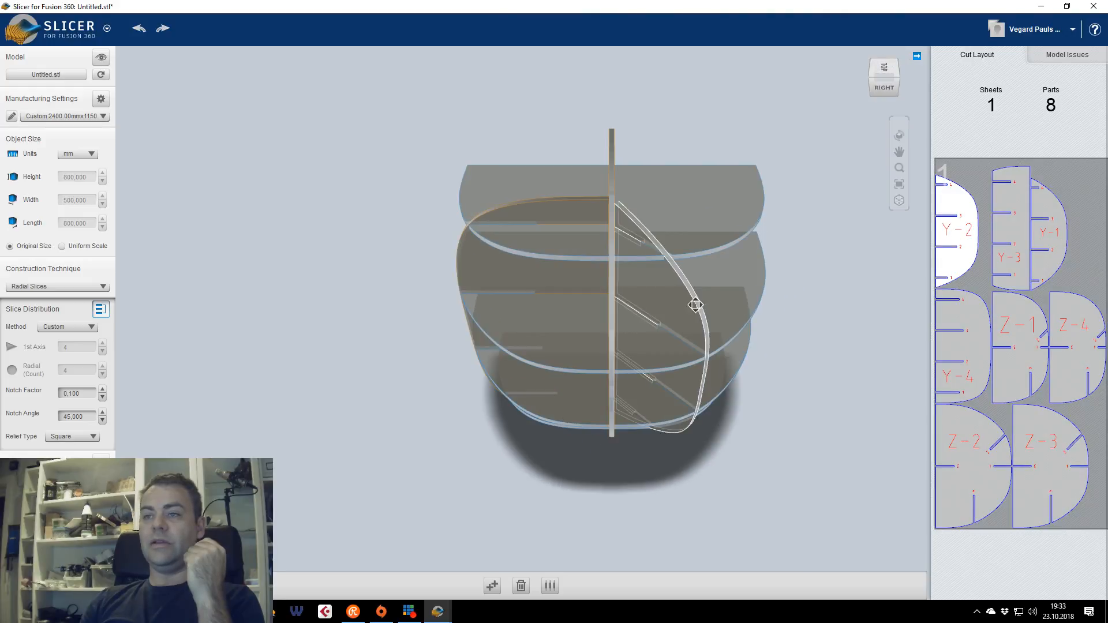
Set the construction technique back to Interlocked Slices and check the shelf from the flat side and front
click(57, 287)
click(53, 316)
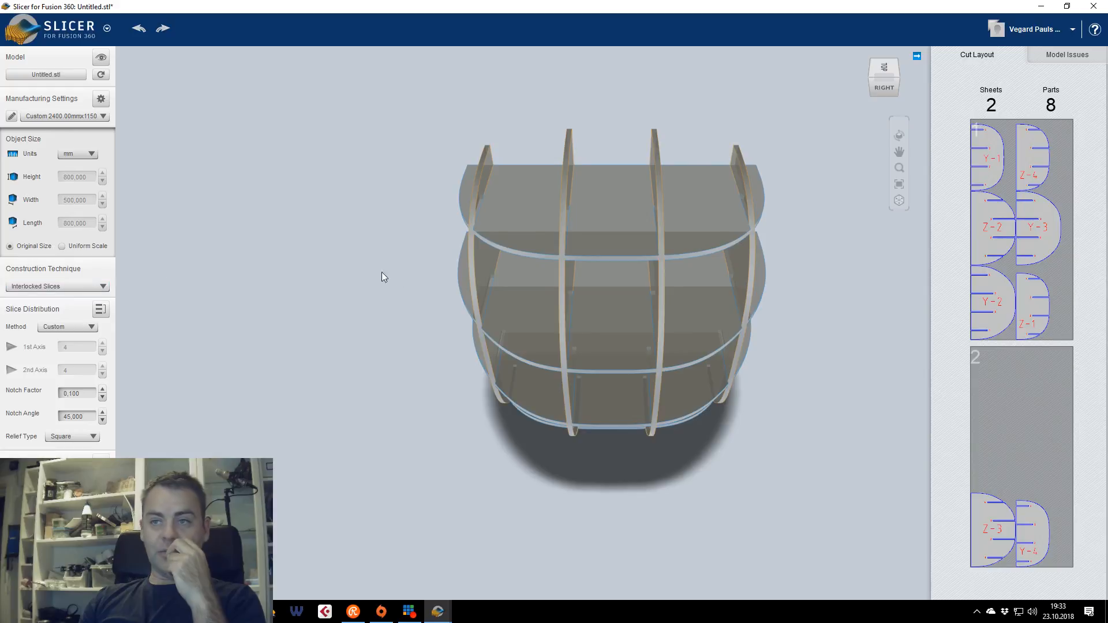
click(881, 82)
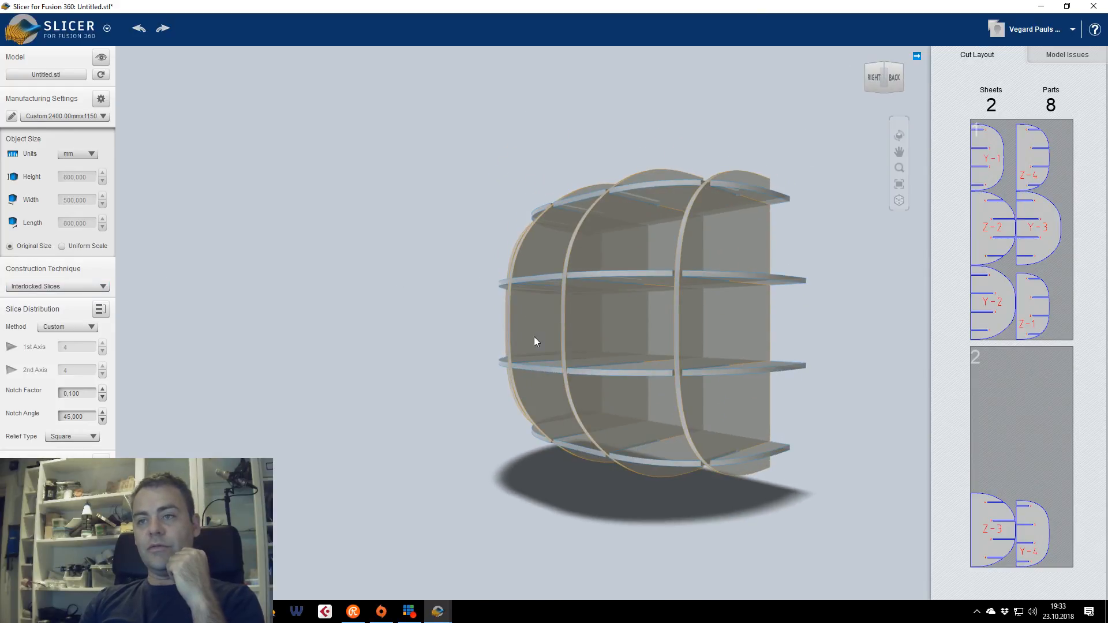
click(873, 77)
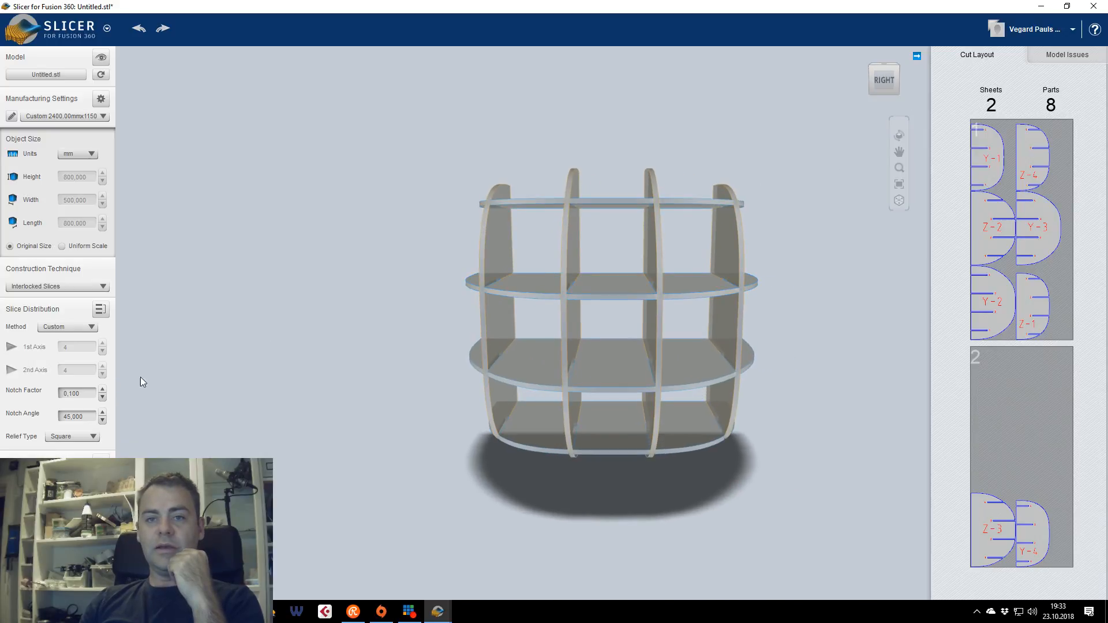
Set the slice distribution method to By distance
click(83, 326)
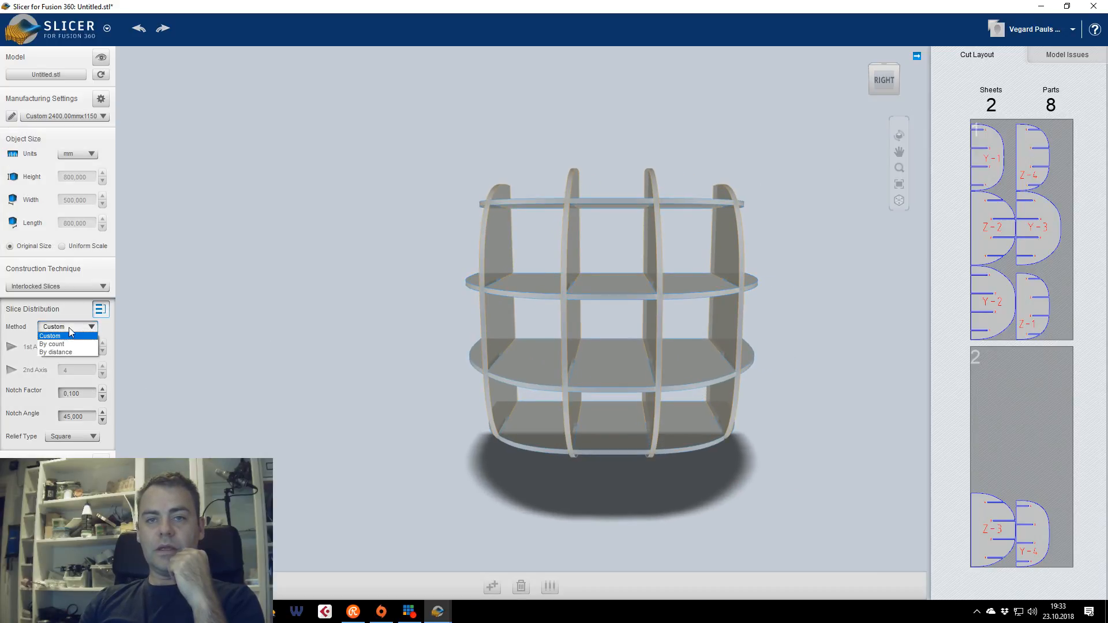
click(58, 344)
click(67, 326)
click(65, 352)
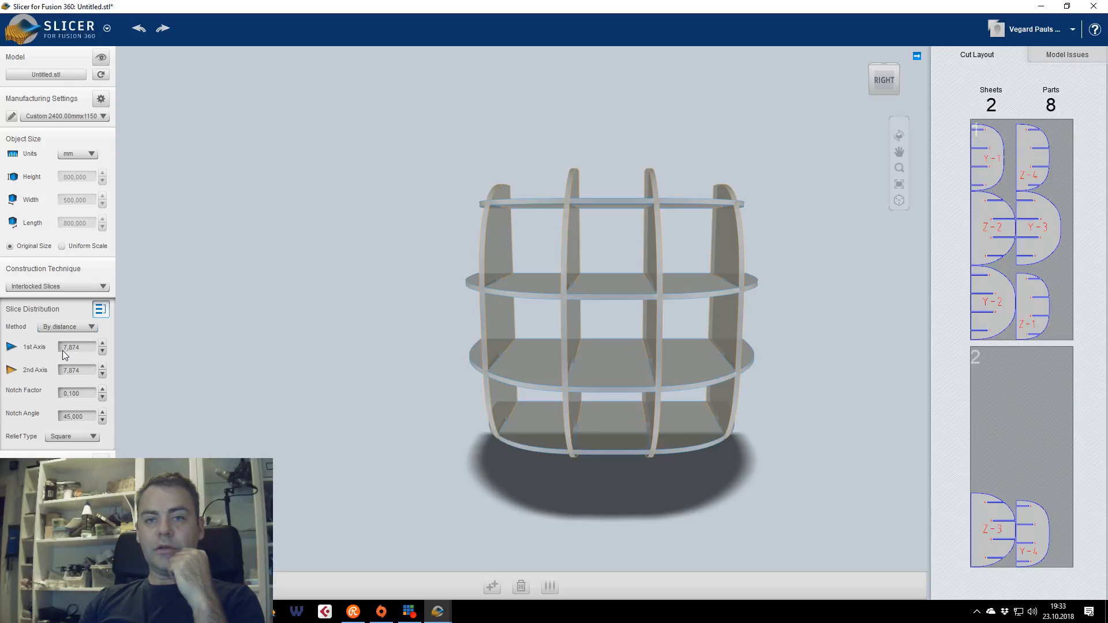
Set the first-axis slice distance of the interlocked shelf to 8,000
click(102, 351)
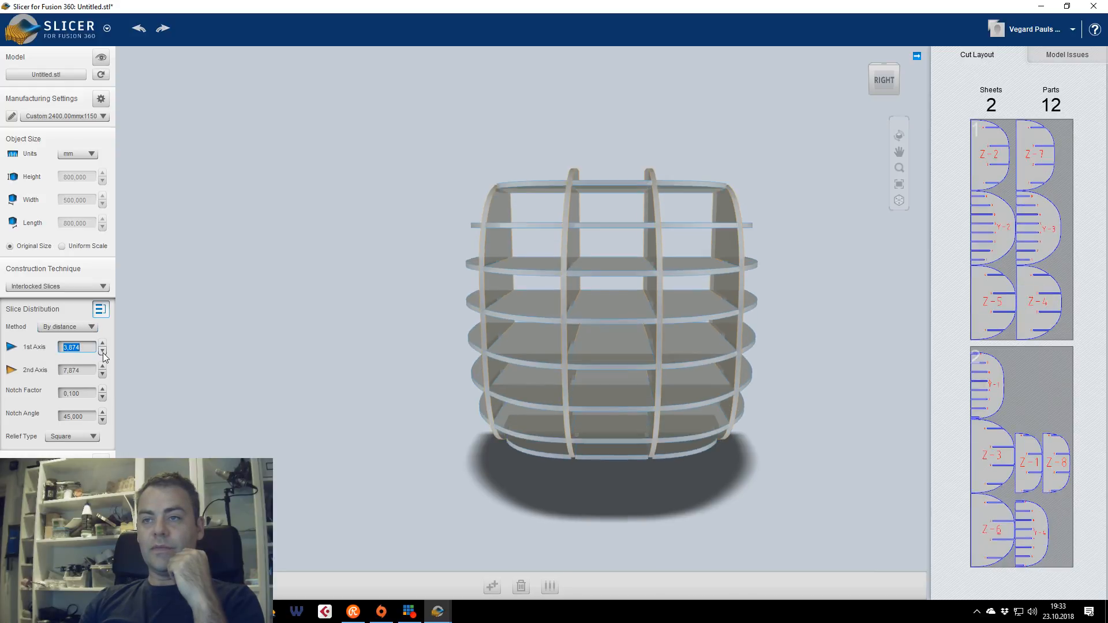
click(102, 344)
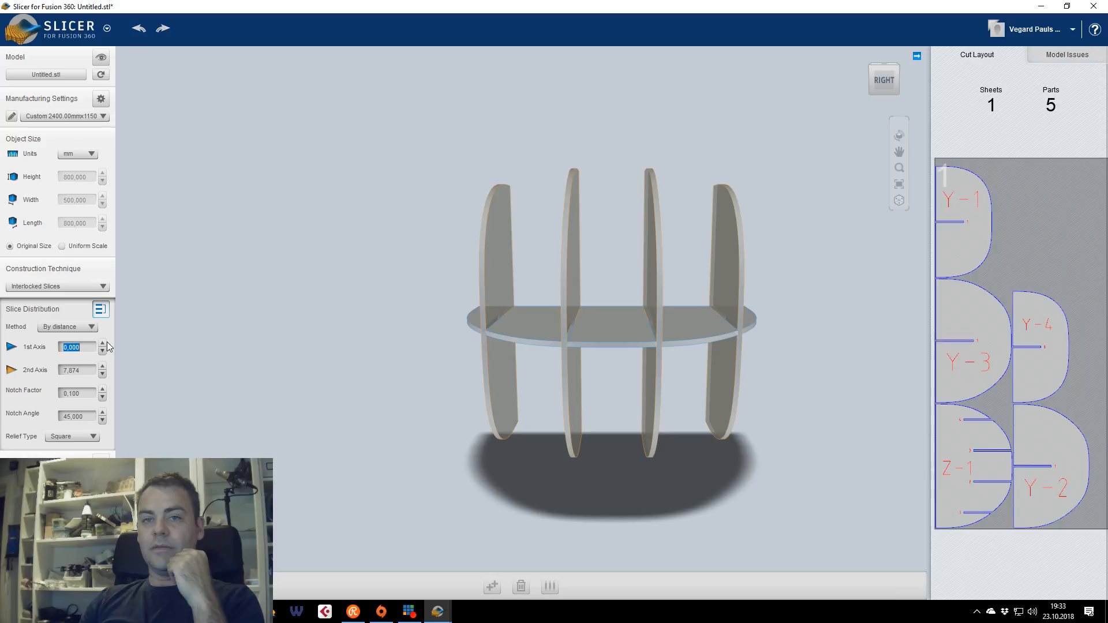
click(104, 345)
click(103, 345)
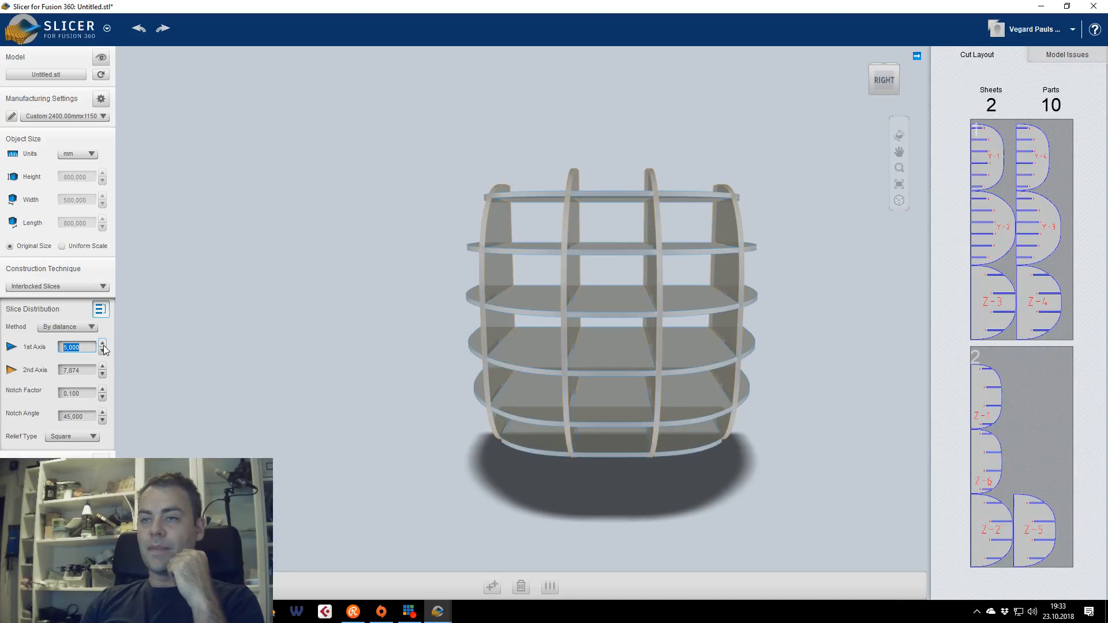
click(103, 345)
click(103, 345)
click(103, 345)
click(104, 345)
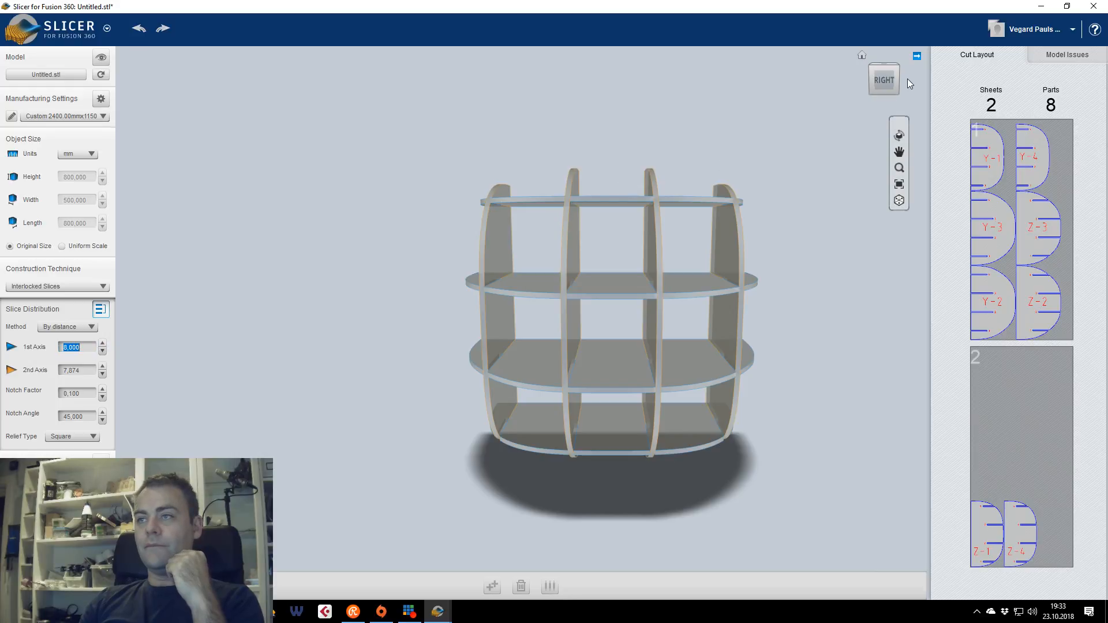
Examine the interlocked shelf from below, above and the sides to judge the spacing and shape of its slices
drag(875, 82, 832, 88)
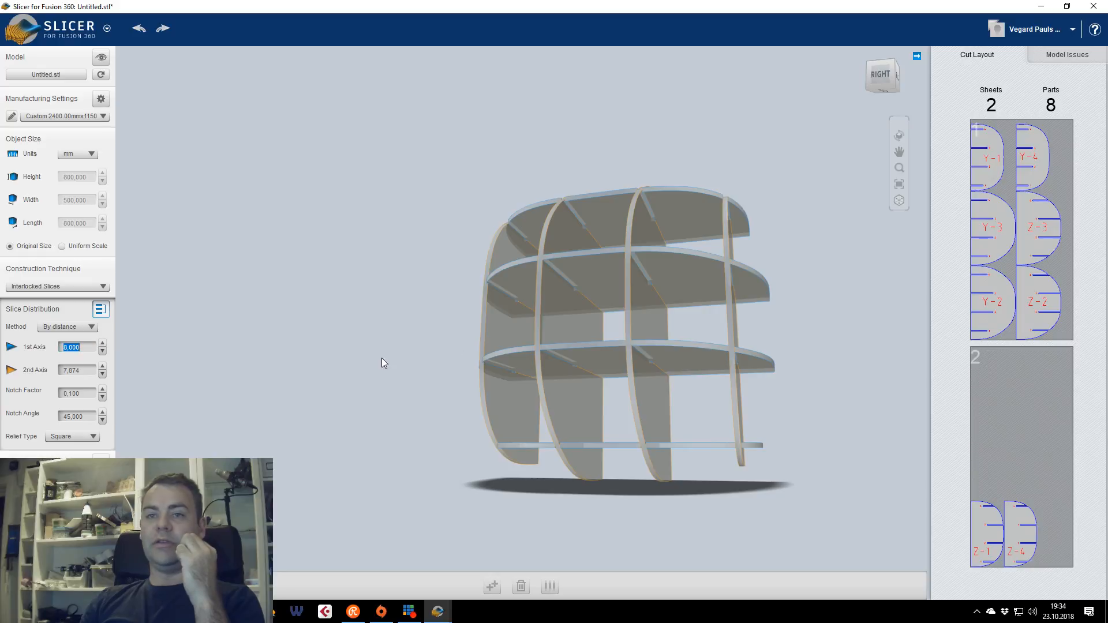
click(897, 75)
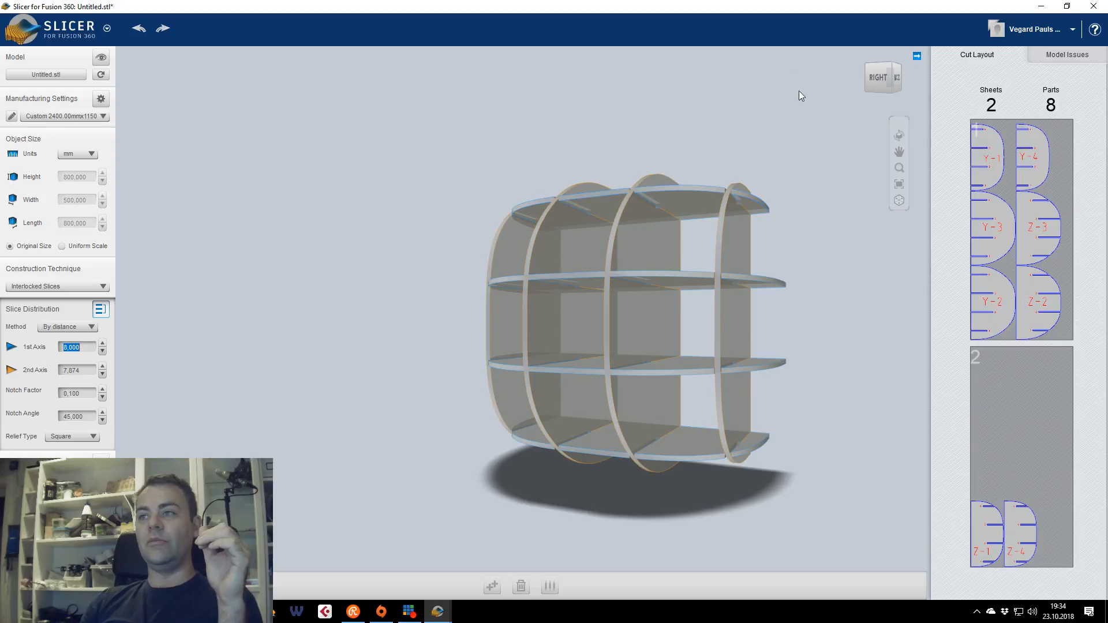
mouse_move(877, 83)
mouse_down()
mouse_move(848, 95)
mouse_move(852, 76)
mouse_move(882, 90)
mouse_up()
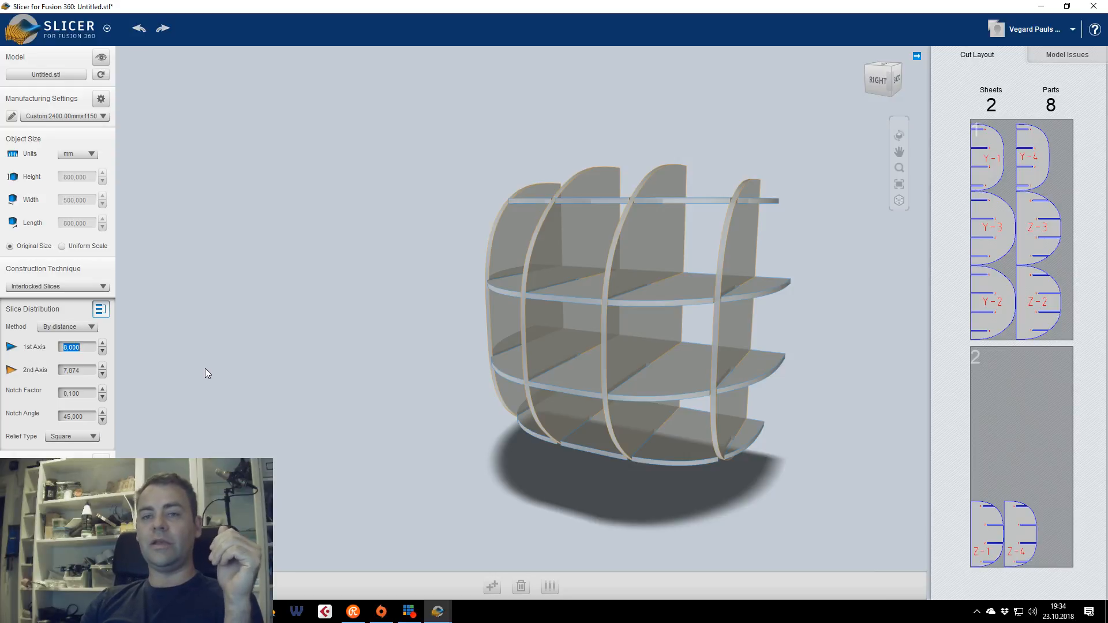
click(877, 88)
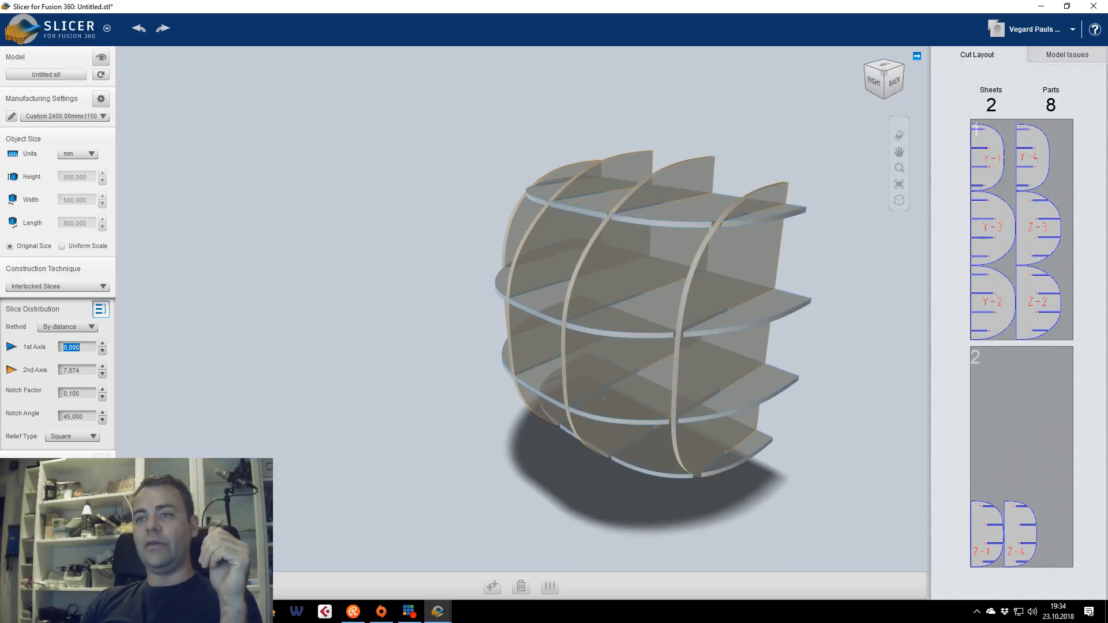
click(897, 64)
drag(884, 78, 884, 61)
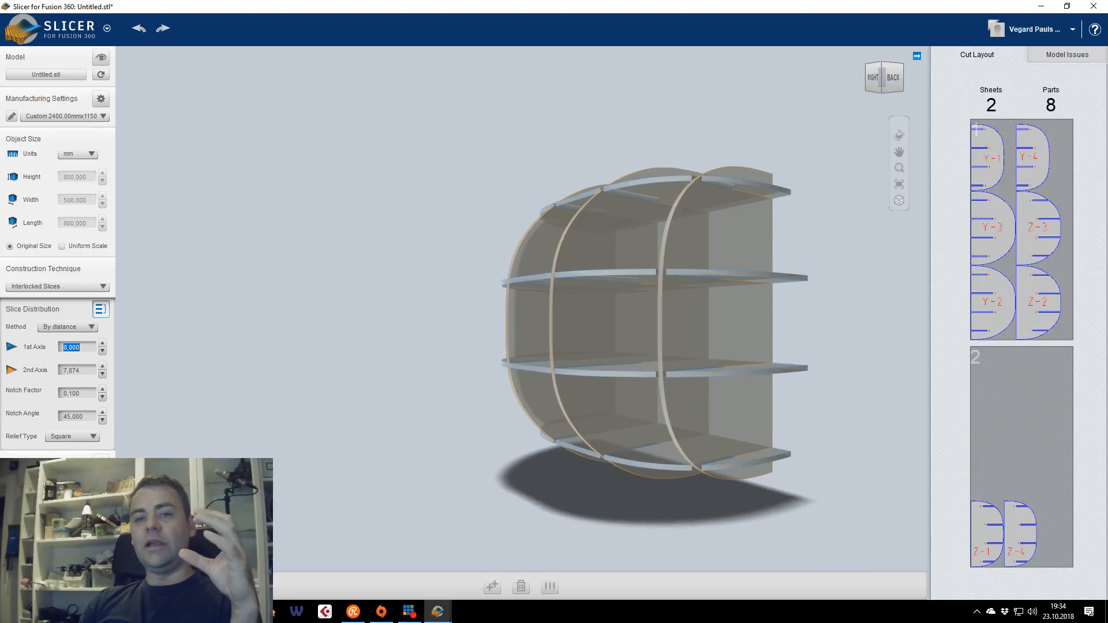
mouse_move(884, 77)
mouse_down()
mouse_move(878, 92)
mouse_move(884, 77)
mouse_up()
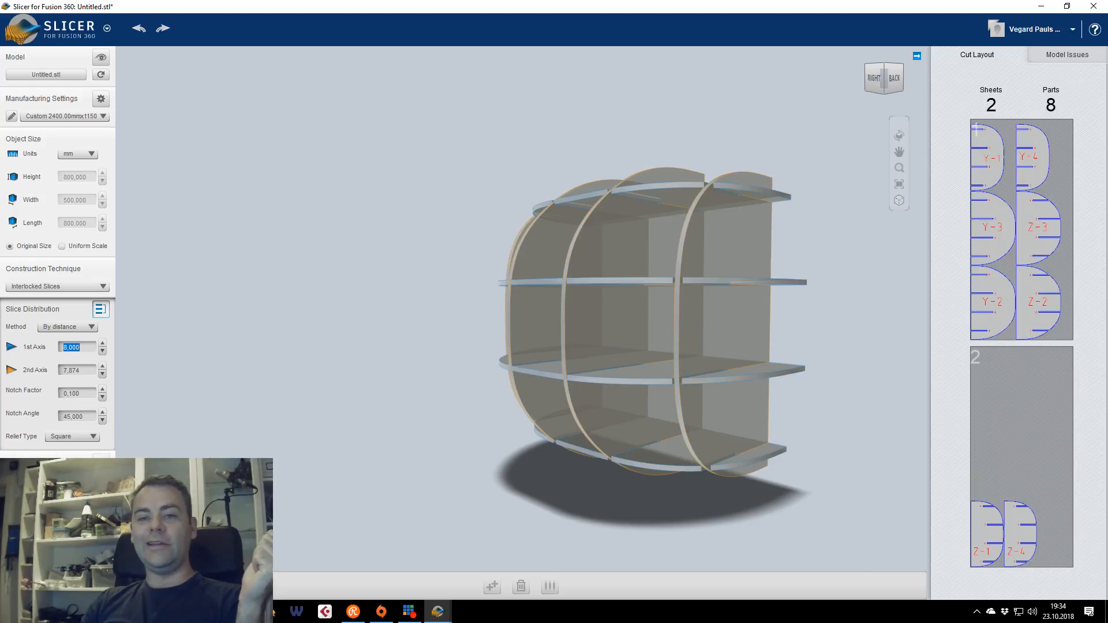
Distribute the interlocked slices by count, with five slices on the first axis and five on the second
mouse_move(884, 79)
mouse_down()
mouse_move(888, 101)
mouse_move(915, 75)
mouse_move(862, 93)
mouse_move(891, 77)
mouse_move(871, 61)
mouse_move(884, 95)
mouse_move(872, 77)
mouse_up()
click(878, 77)
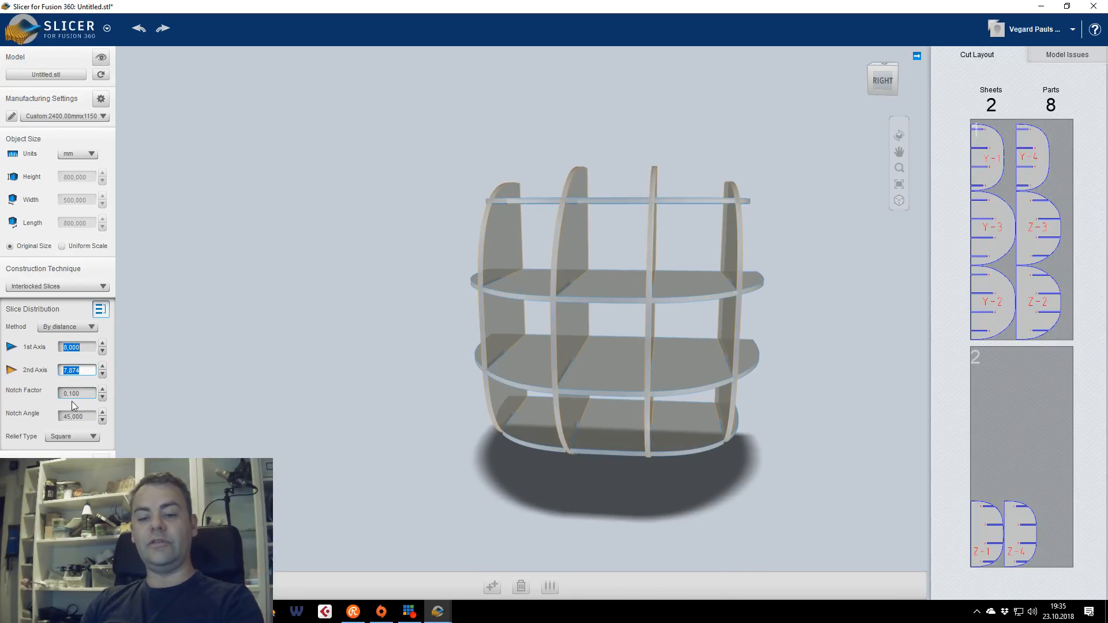
click(69, 327)
click(78, 345)
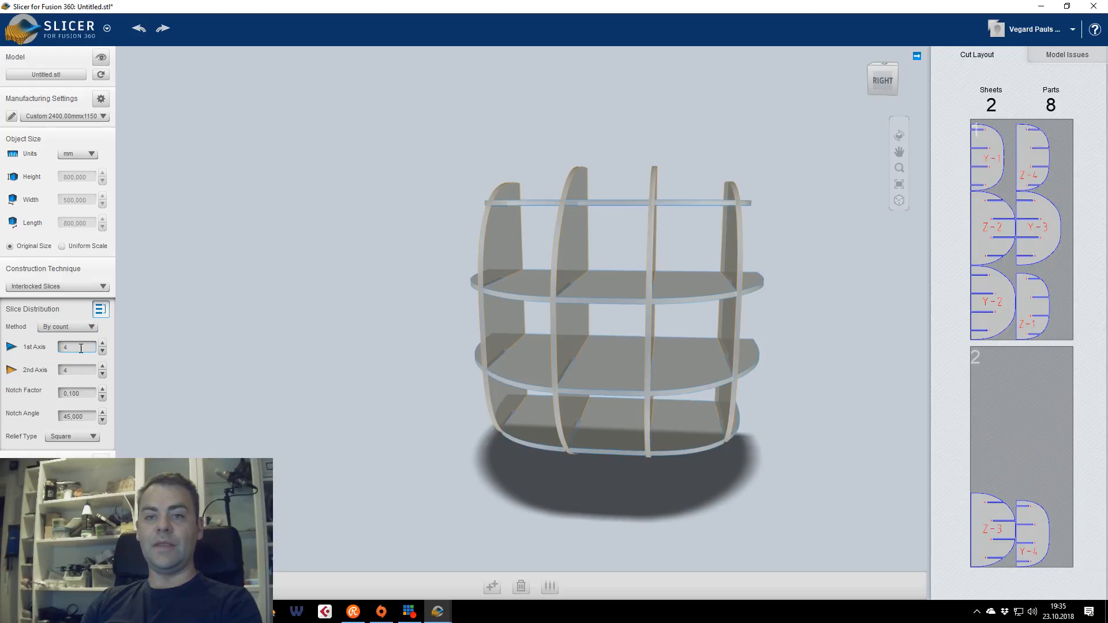
click(102, 366)
click(102, 344)
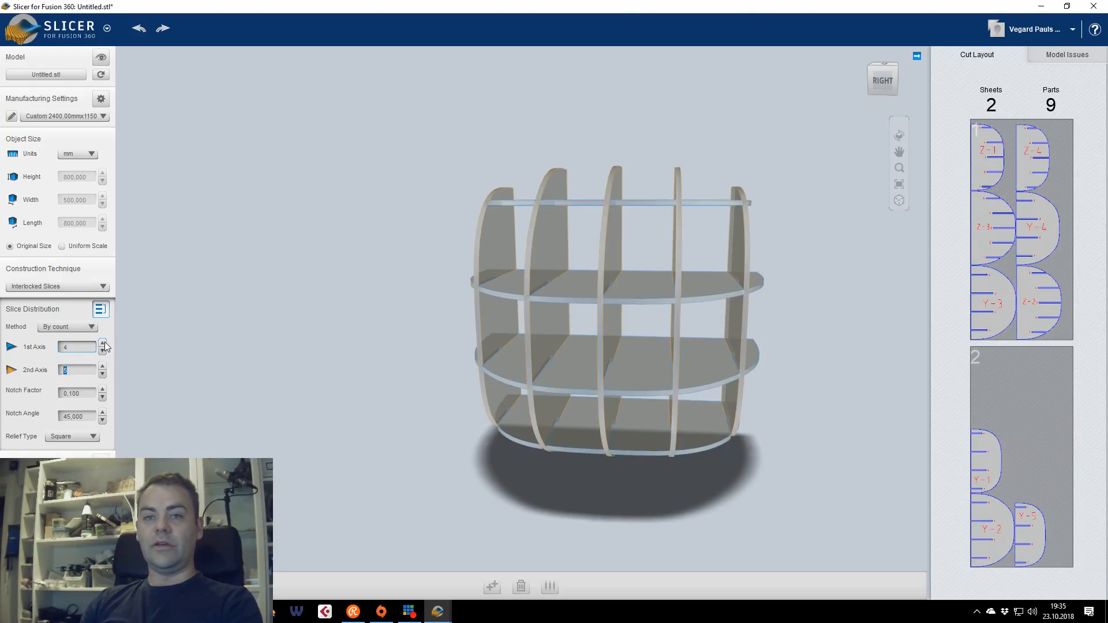
click(870, 83)
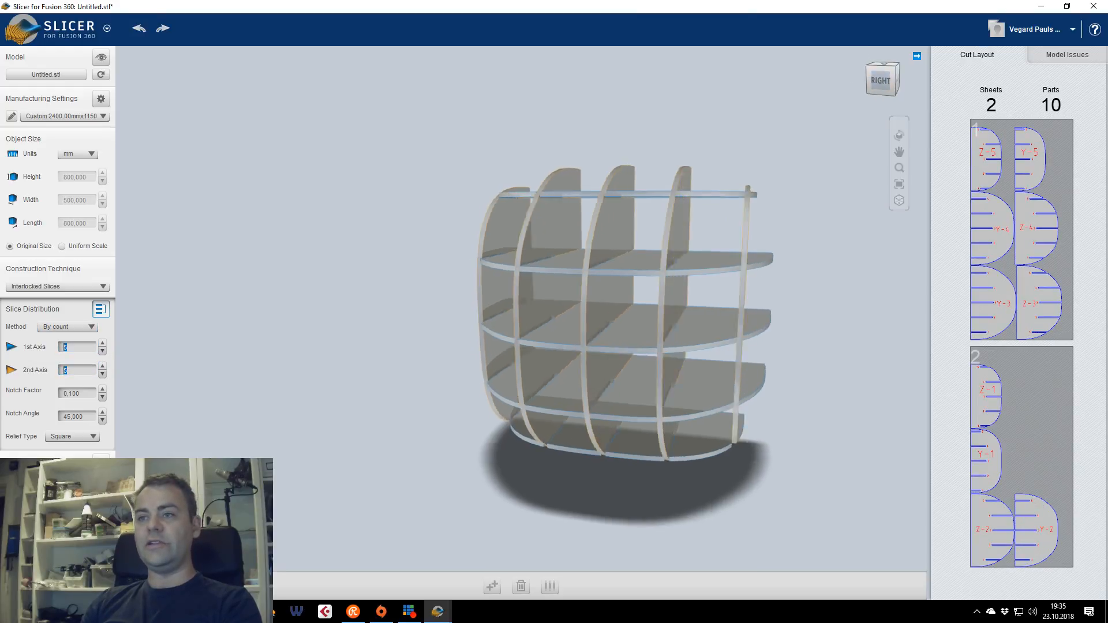
mouse_move(883, 81)
mouse_down()
mouse_move(897, 78)
mouse_move(884, 71)
mouse_move(899, 76)
mouse_up()
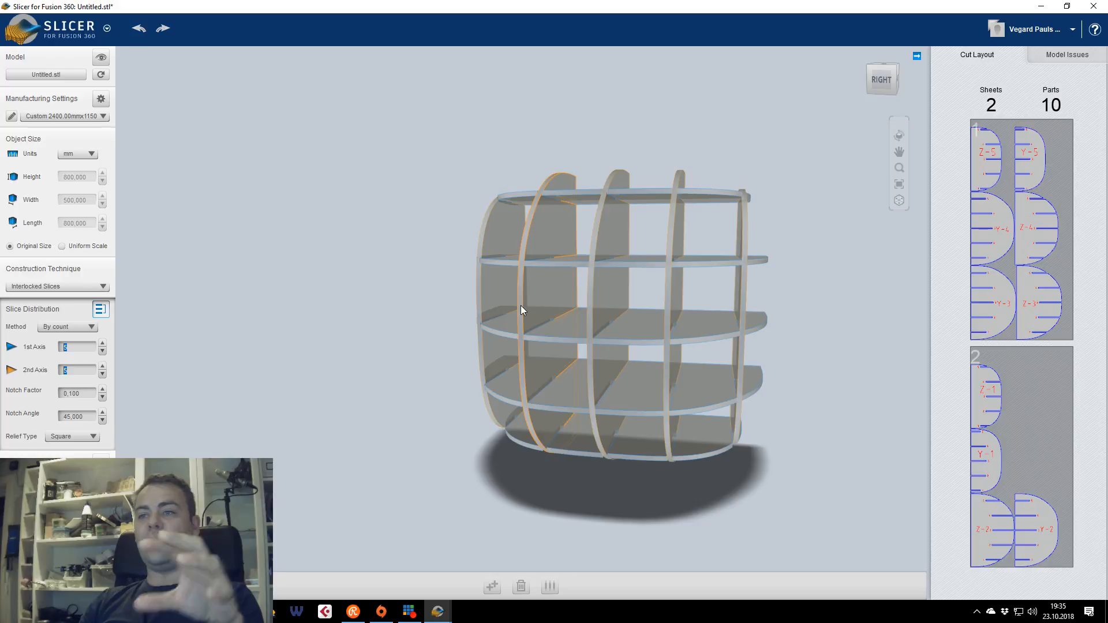
click(876, 84)
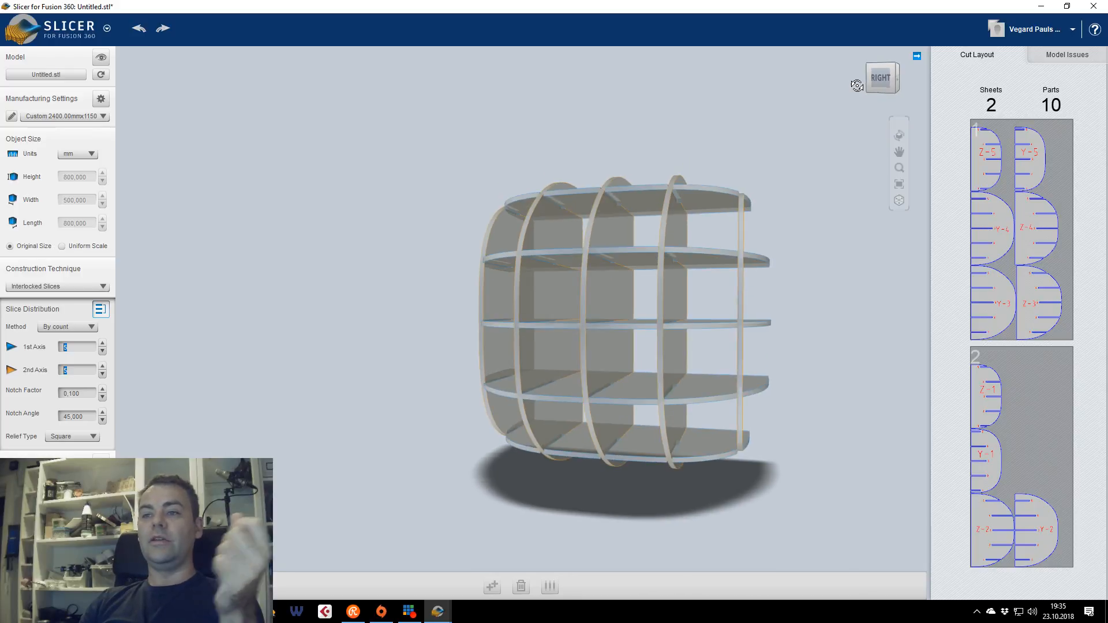
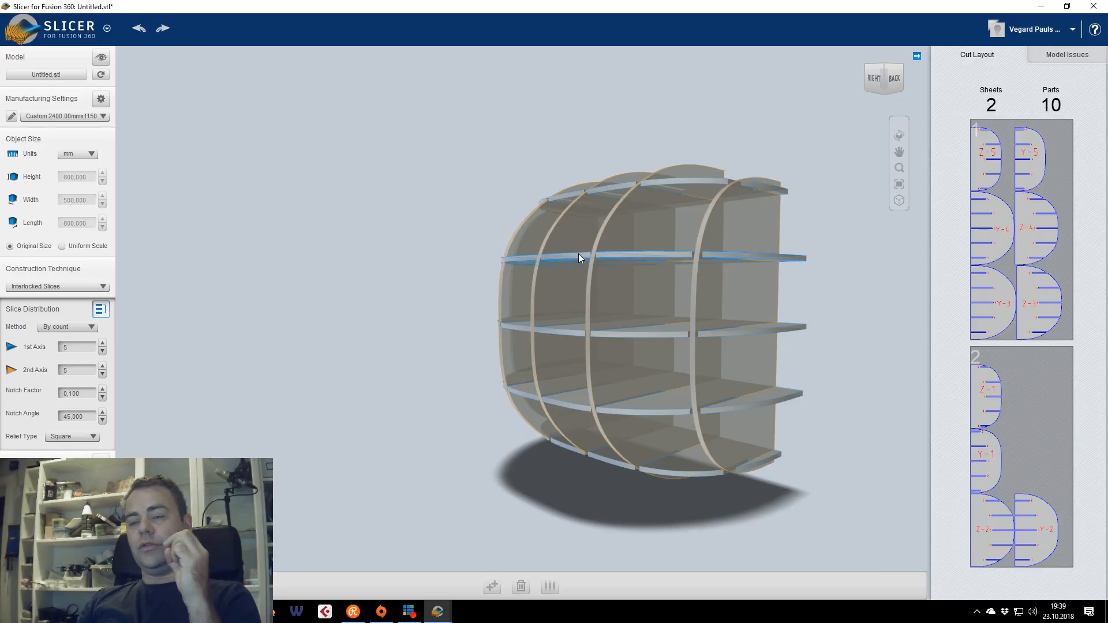
Try scaling the shelf uniformly in centimetres to a width of 45 cm
click(62, 247)
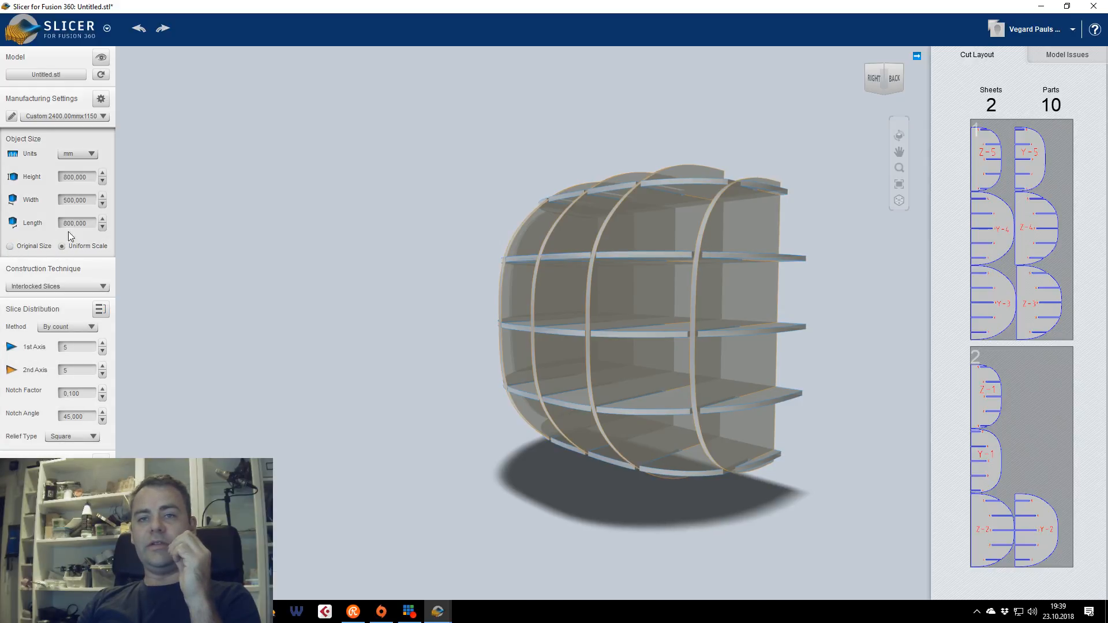
click(75, 154)
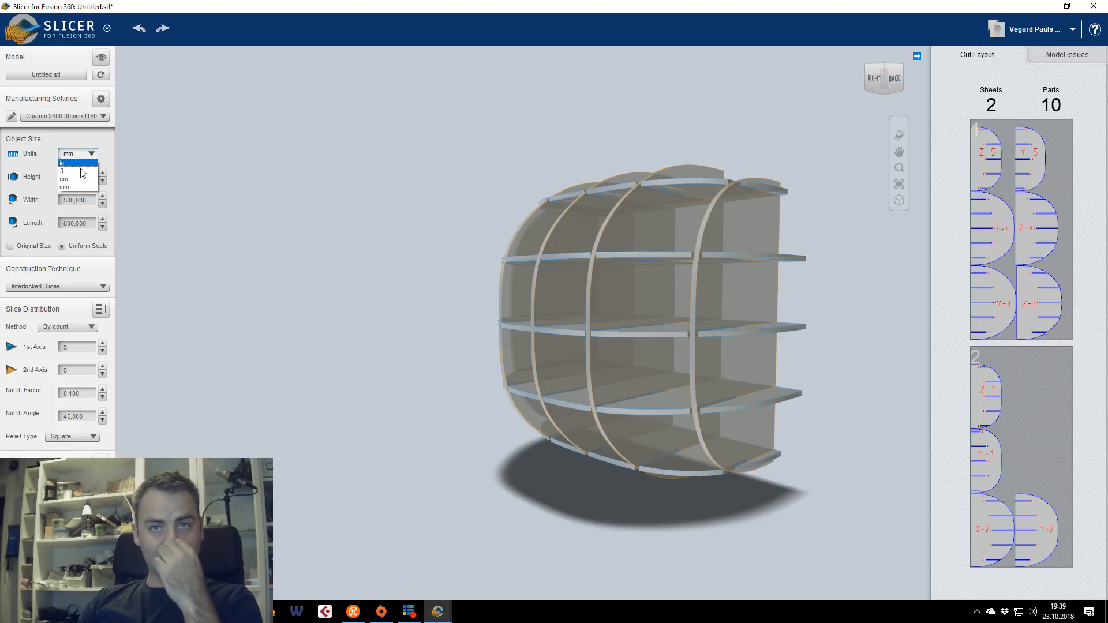
click(81, 180)
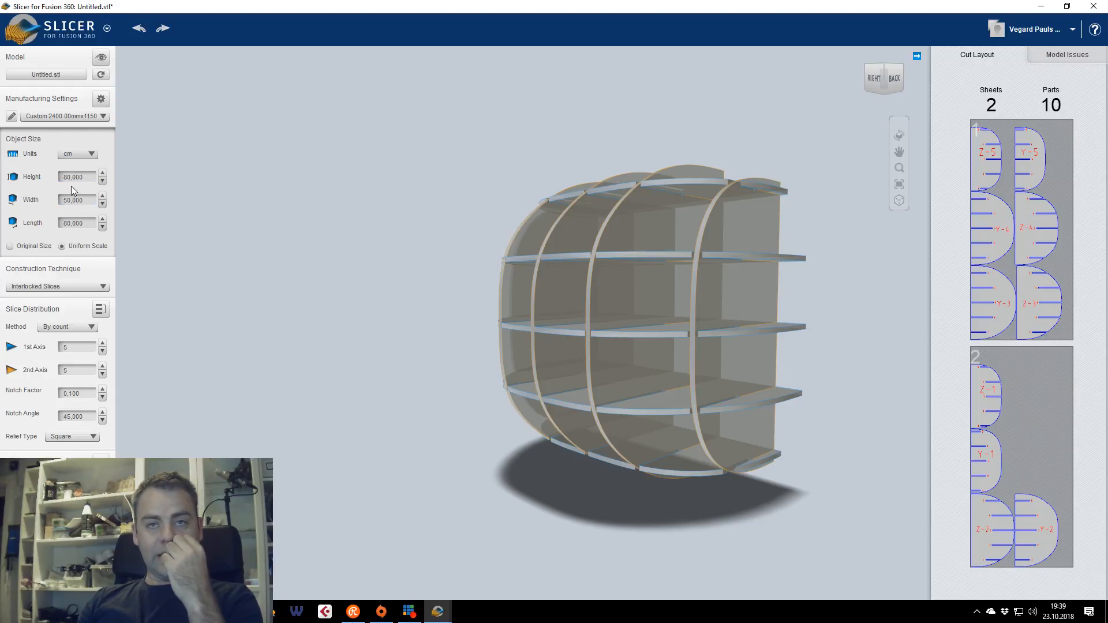
click(102, 204)
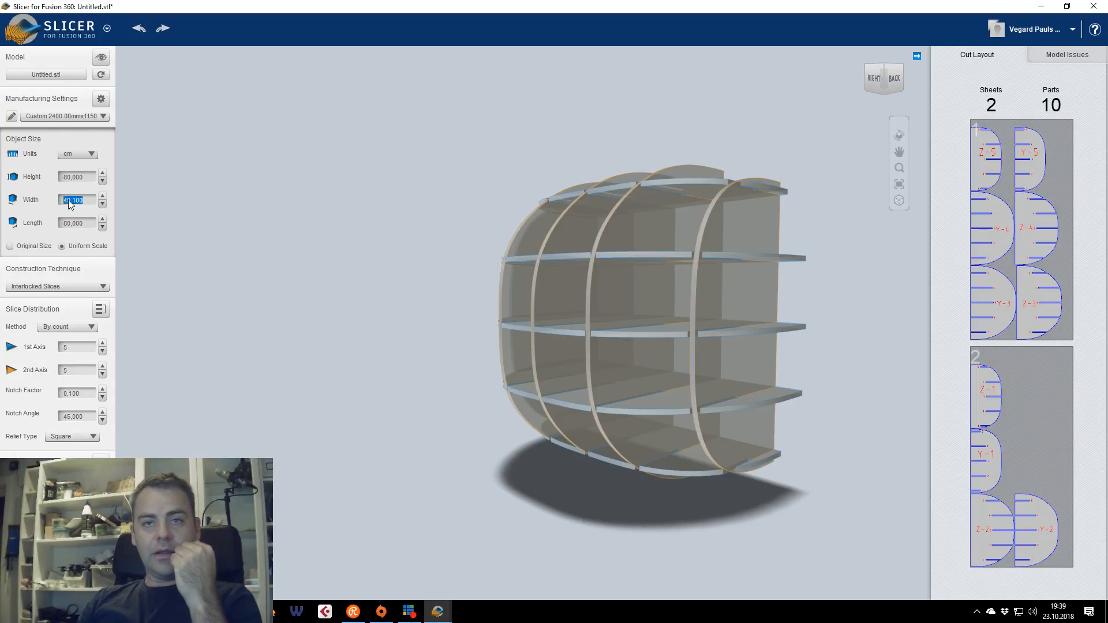
click(77, 200)
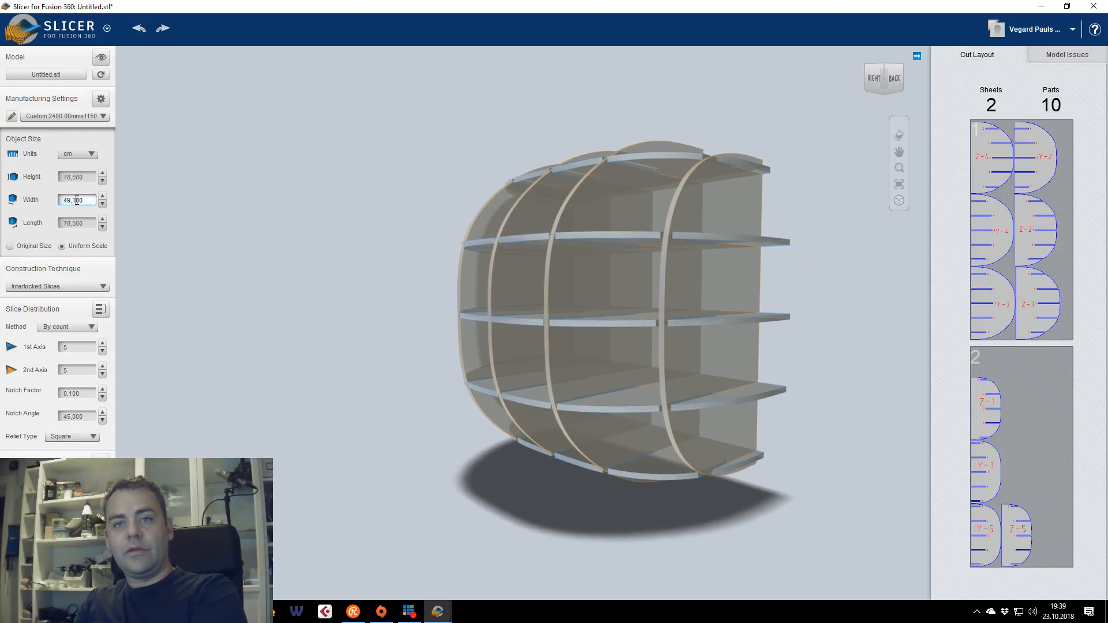
text(5)
click(84, 179)
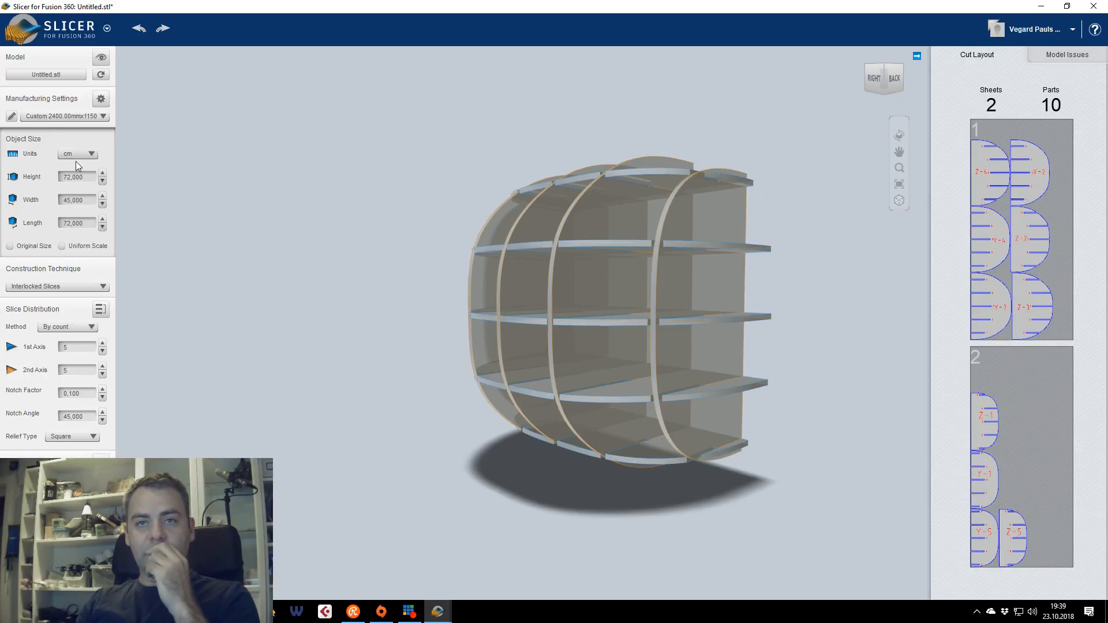
Return the shelf to its original size with millimetres as the unit
click(10, 246)
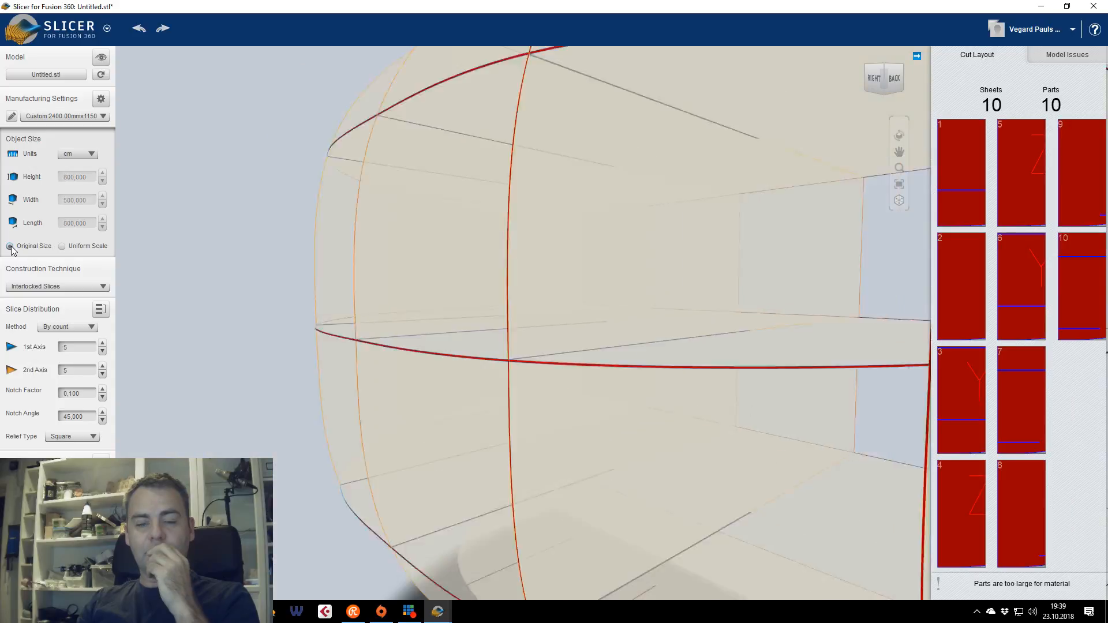
click(10, 247)
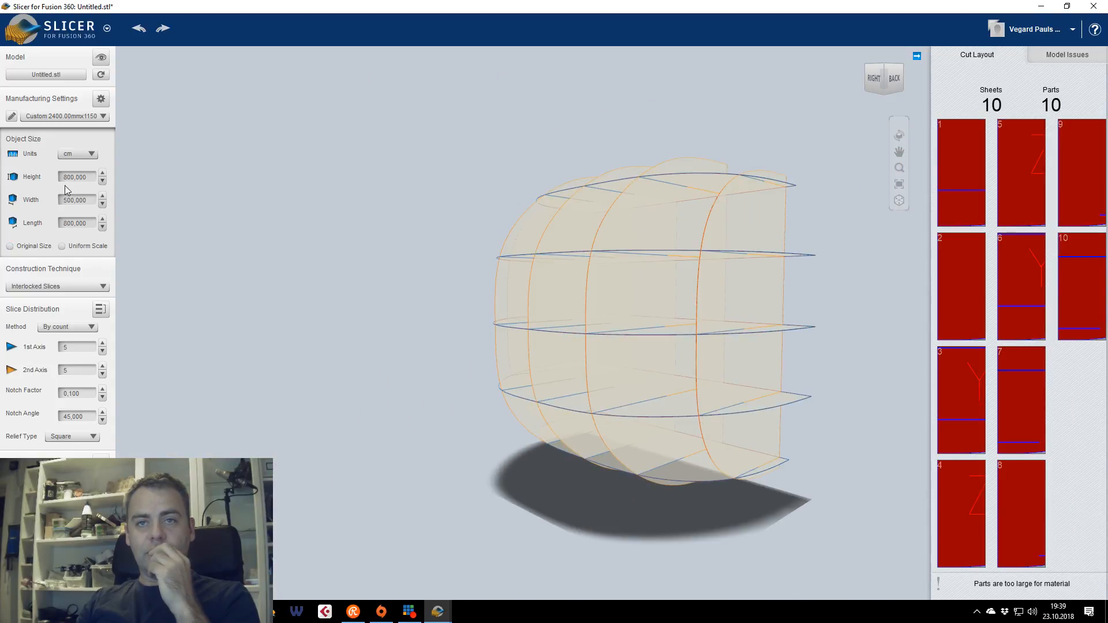
click(76, 154)
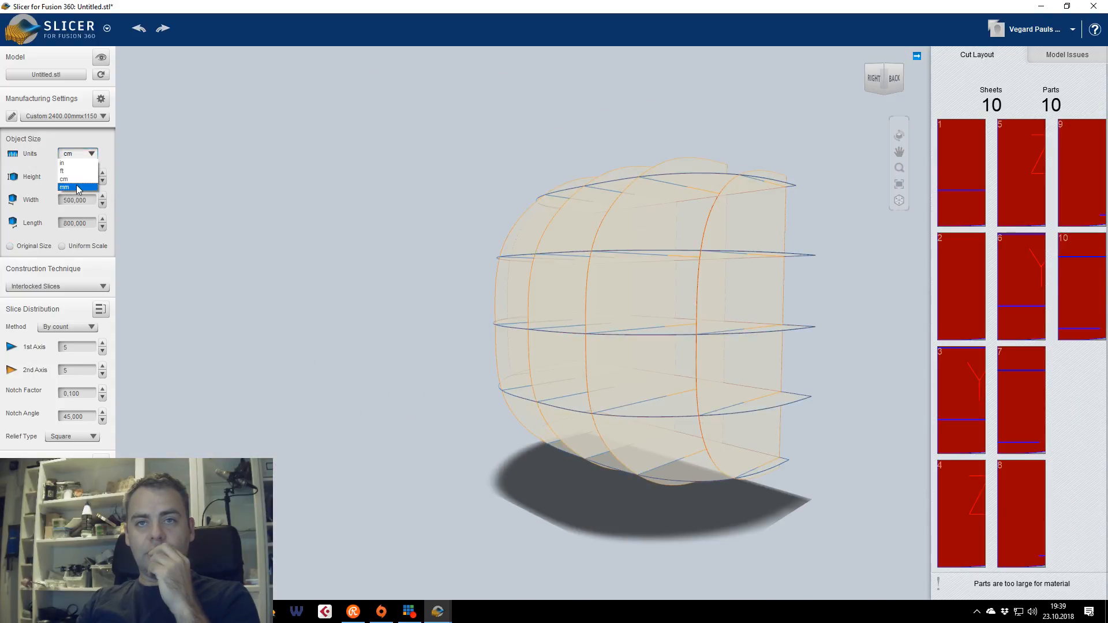
click(74, 187)
click(10, 247)
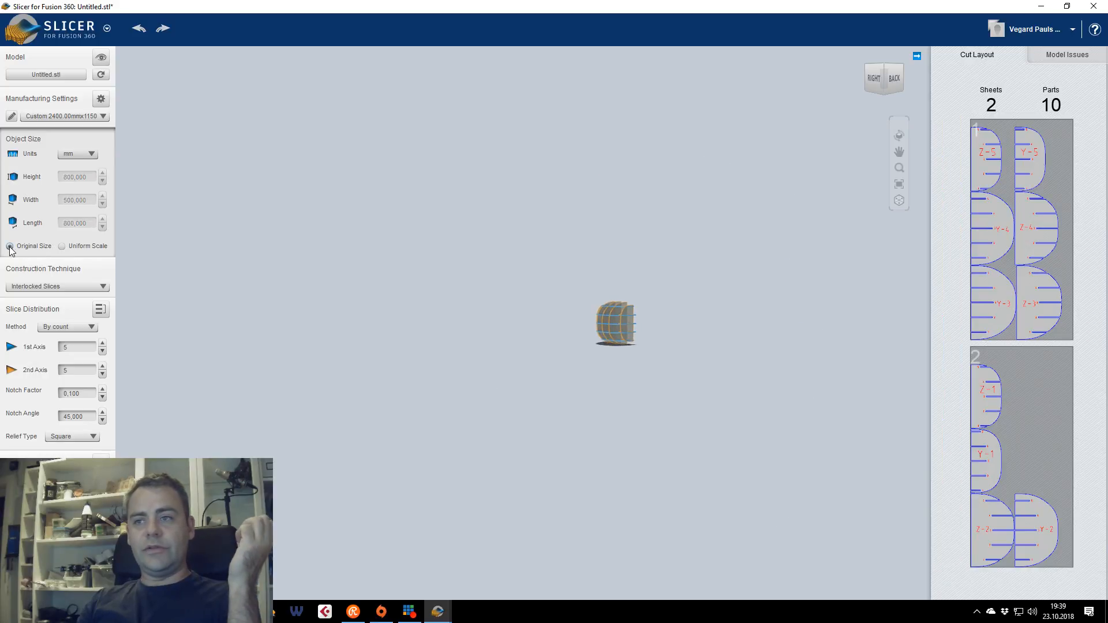
Turn off the original-size lock, set only the shelf's width to 450 mm, and check the shallower shape
click(10, 247)
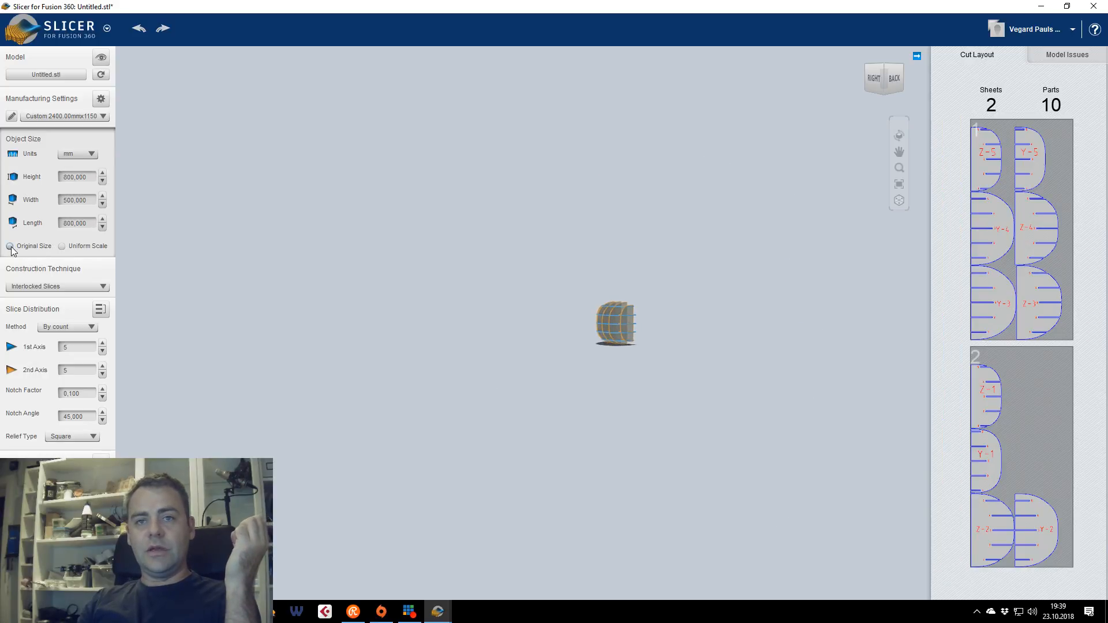
click(81, 153)
click(80, 186)
double_click(68, 199)
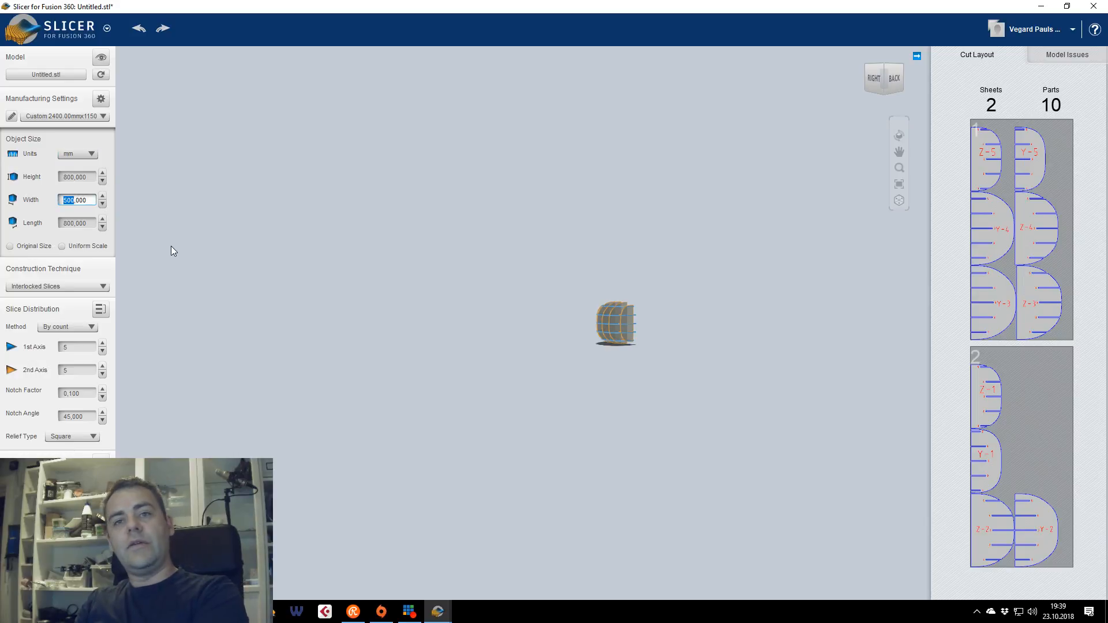
text(450)
key(Return)
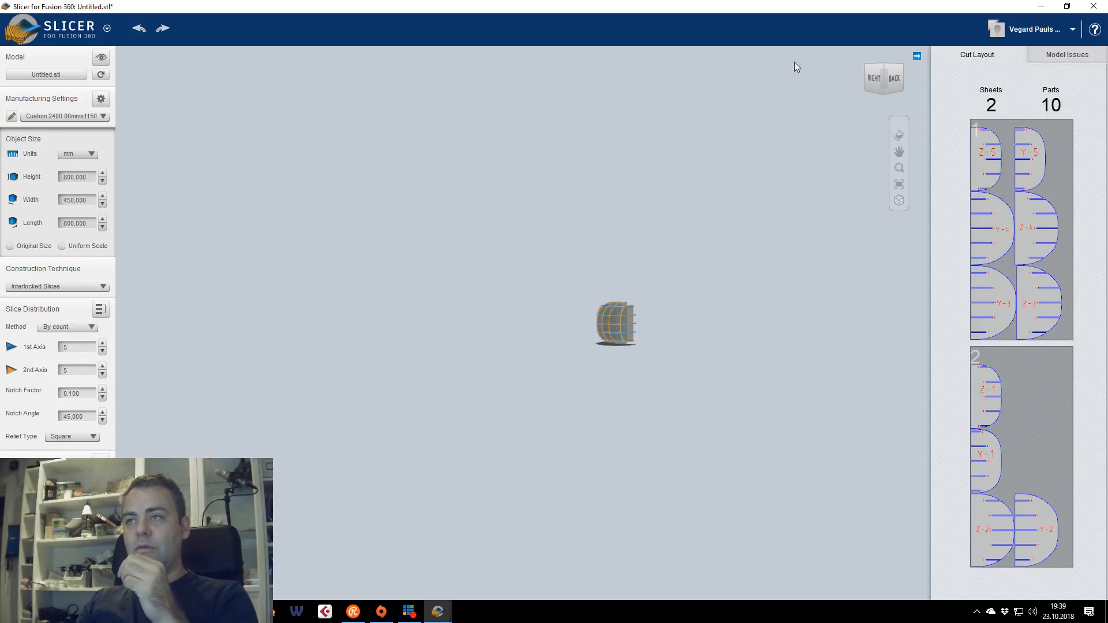
click(894, 82)
scroll(512, 350, up, 3)
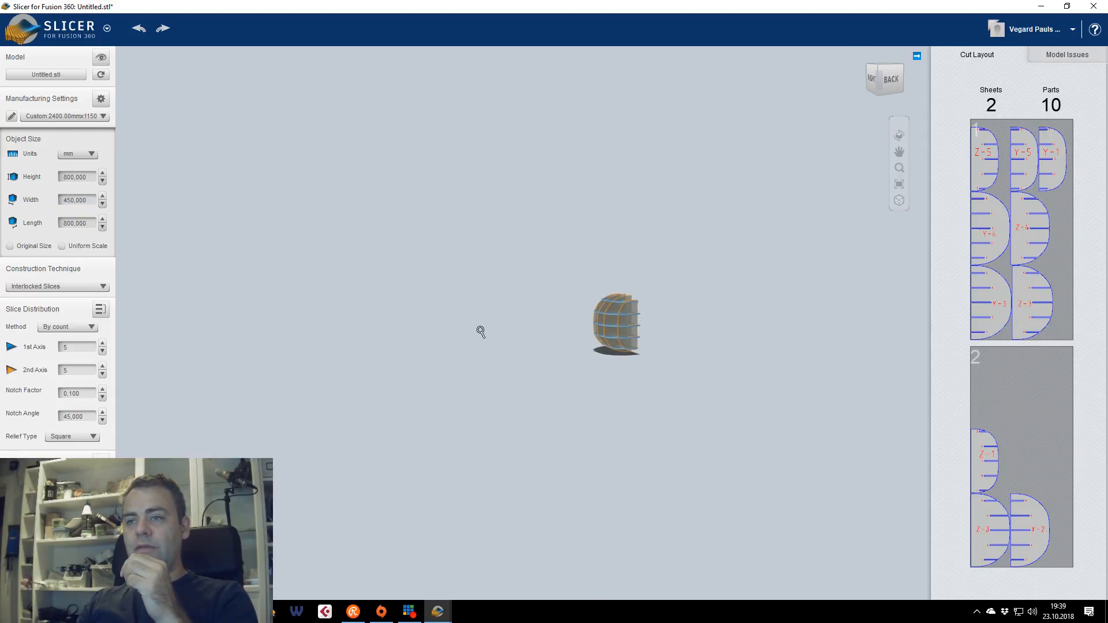
scroll(511, 350, up, 5)
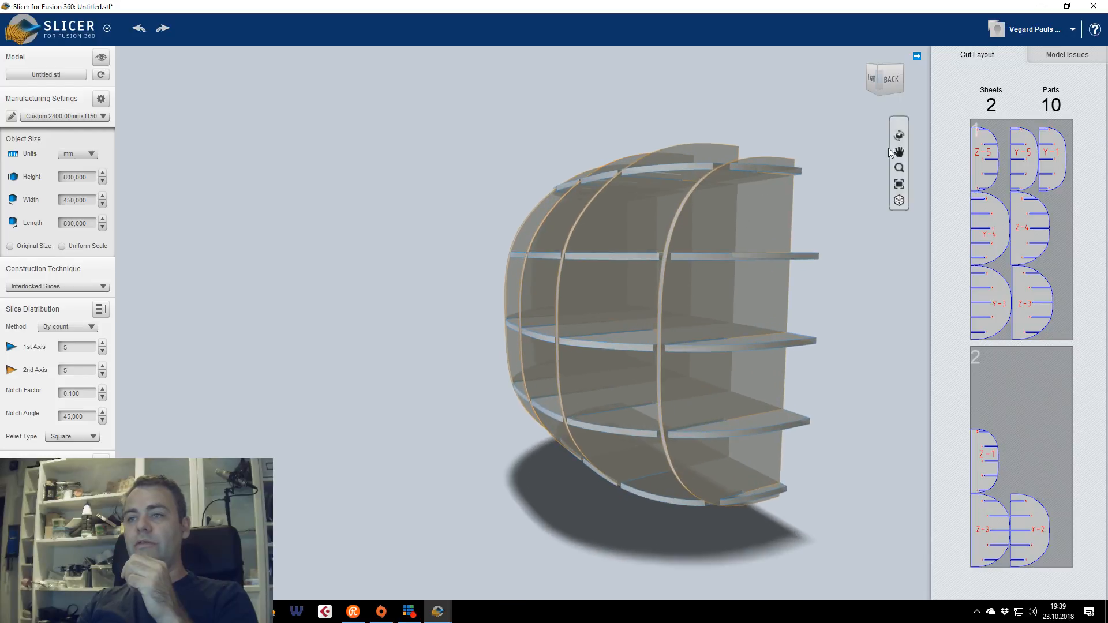
click(870, 82)
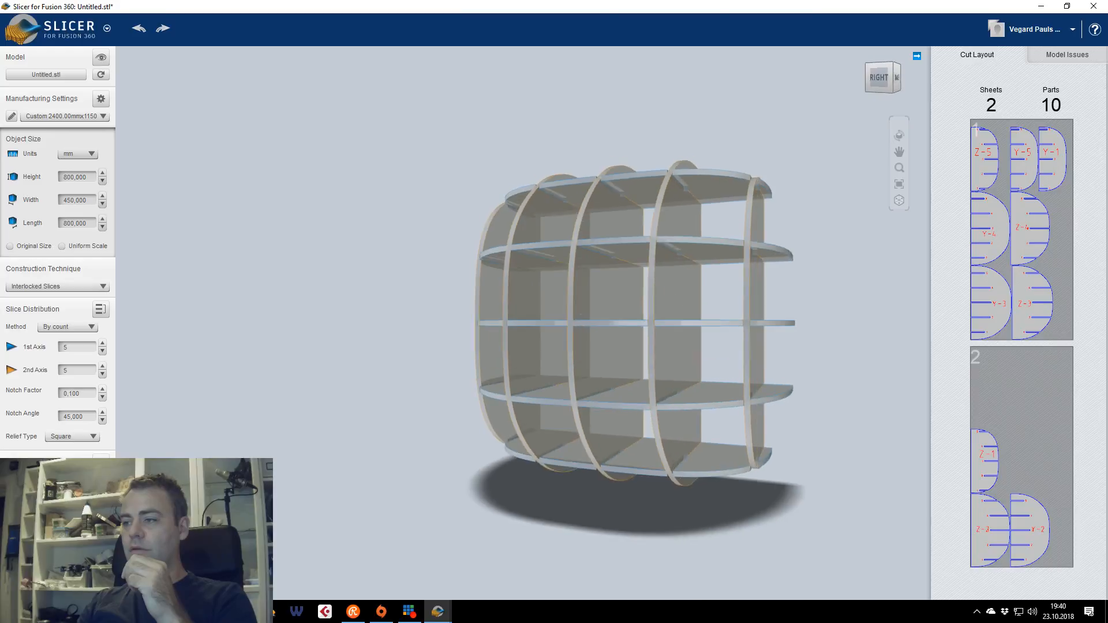
right_drag(611, 323, 493, 340)
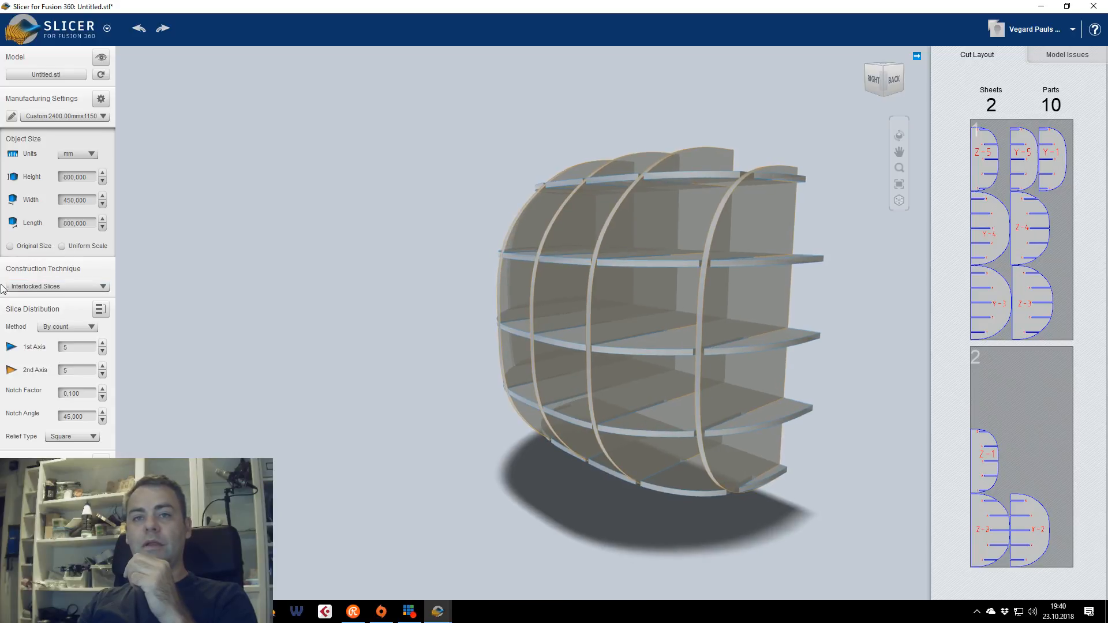
Open the shelf's length value for editing
click(79, 223)
click(75, 223)
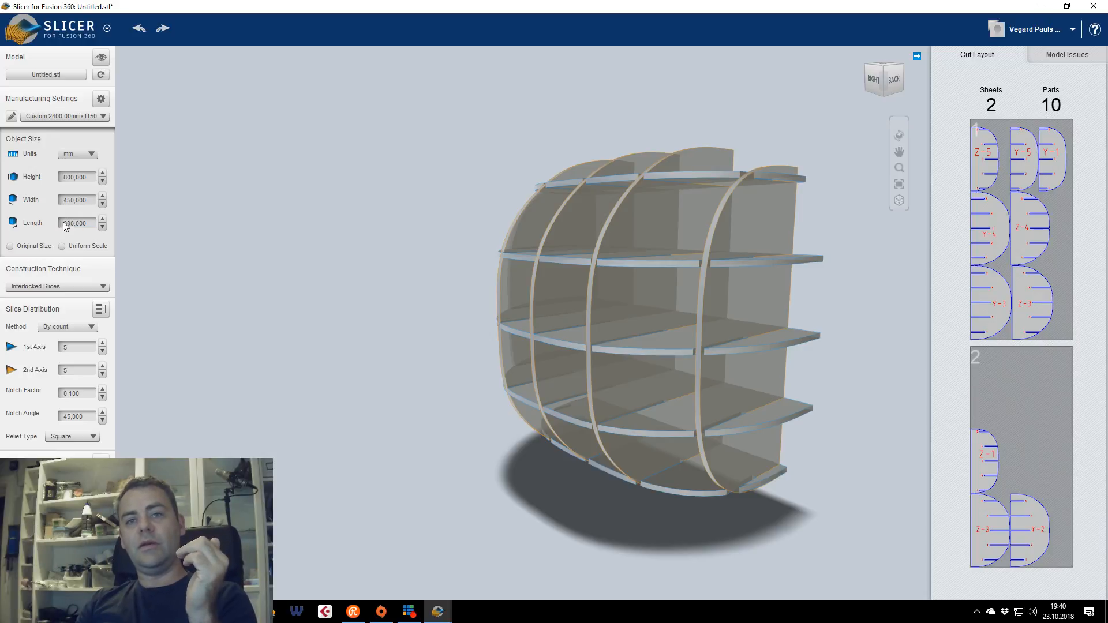
click(74, 224)
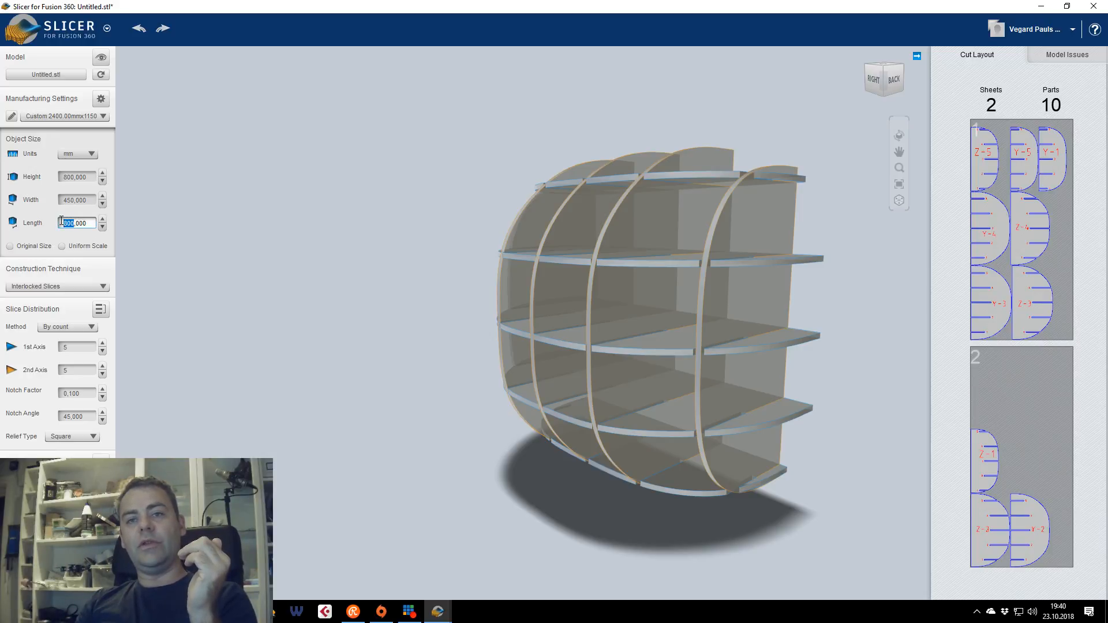
Set the object's length to 1200 mm
text(120)
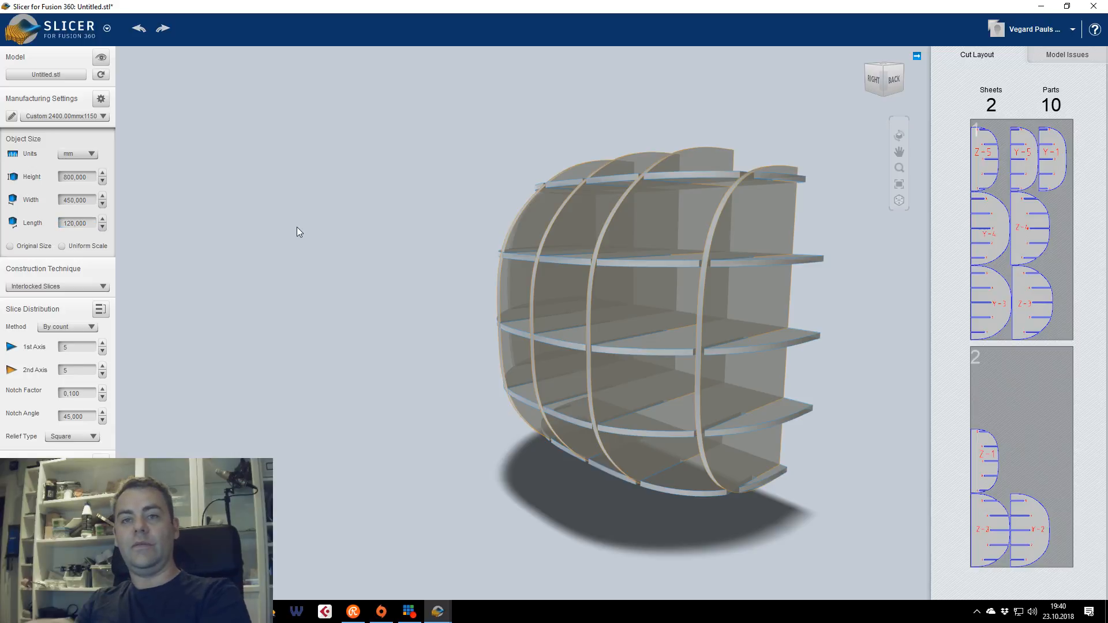
click(338, 260)
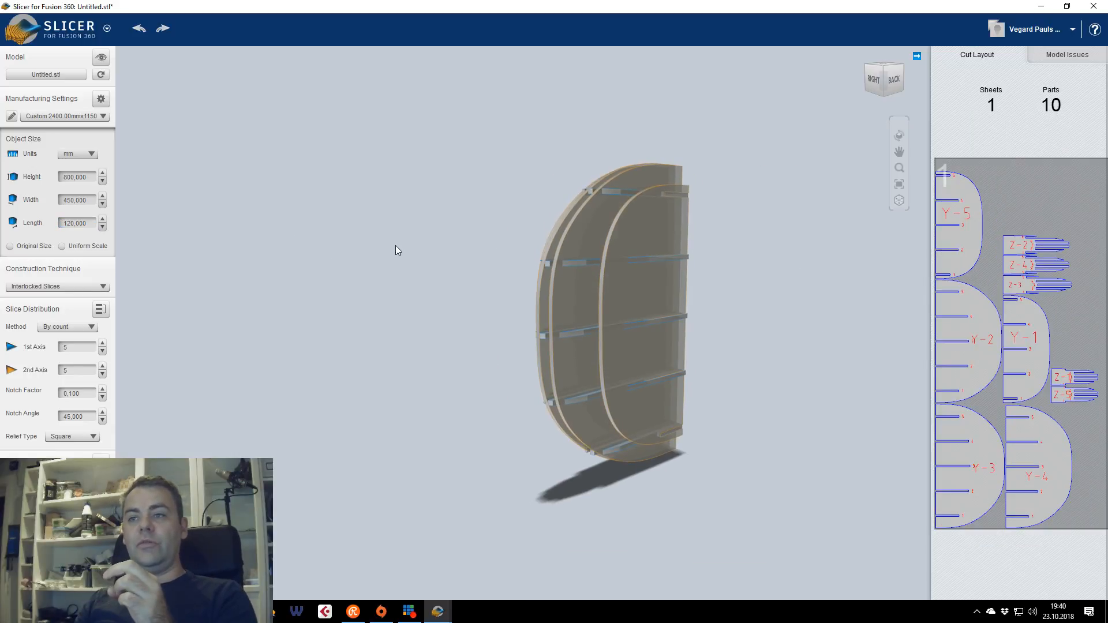
click(74, 224)
text(0)
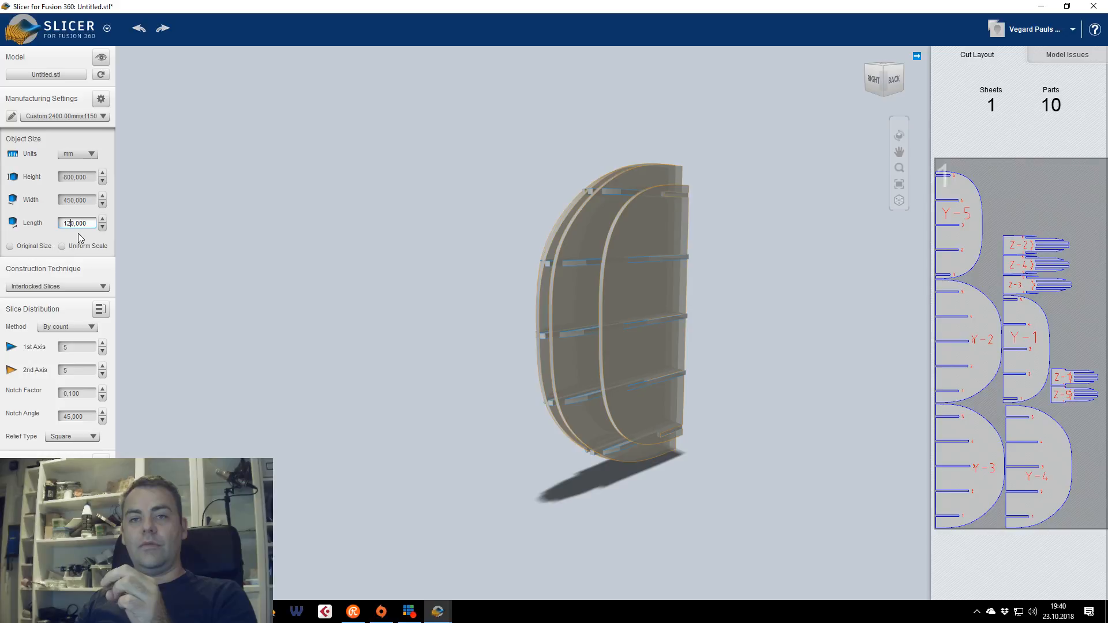
click(346, 283)
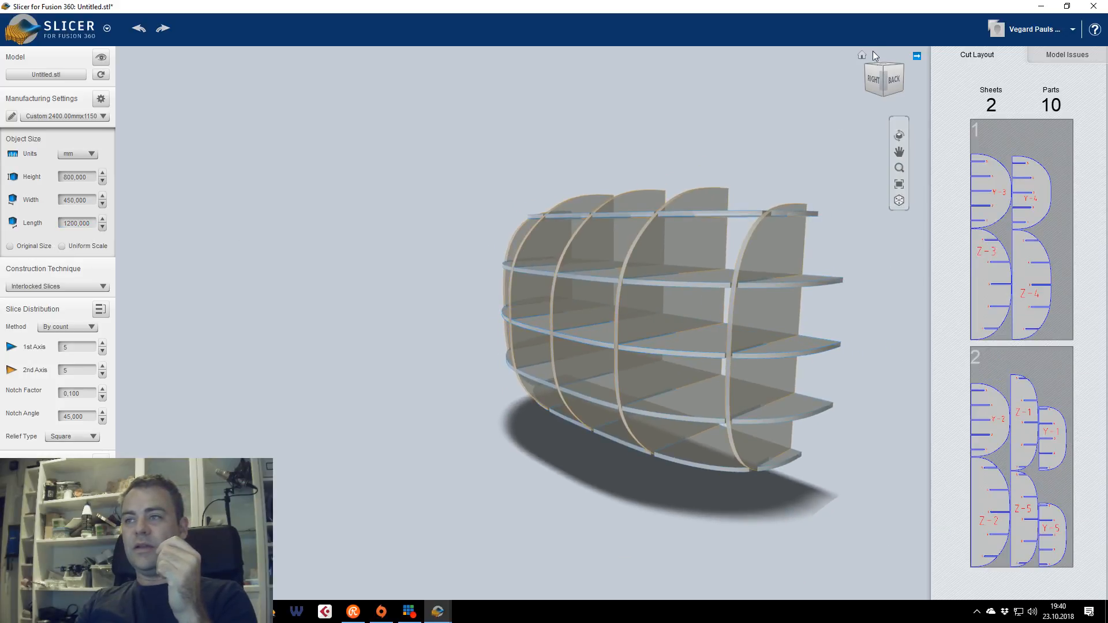
drag(893, 89, 836, 203)
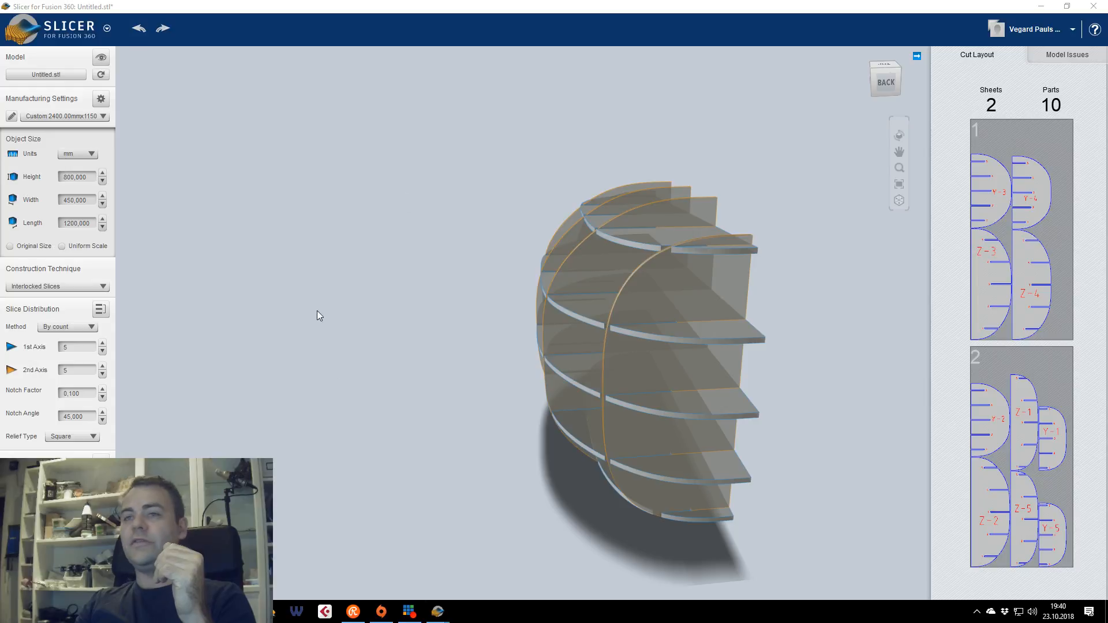
Set the object's width to 400 mm
click(370, 7)
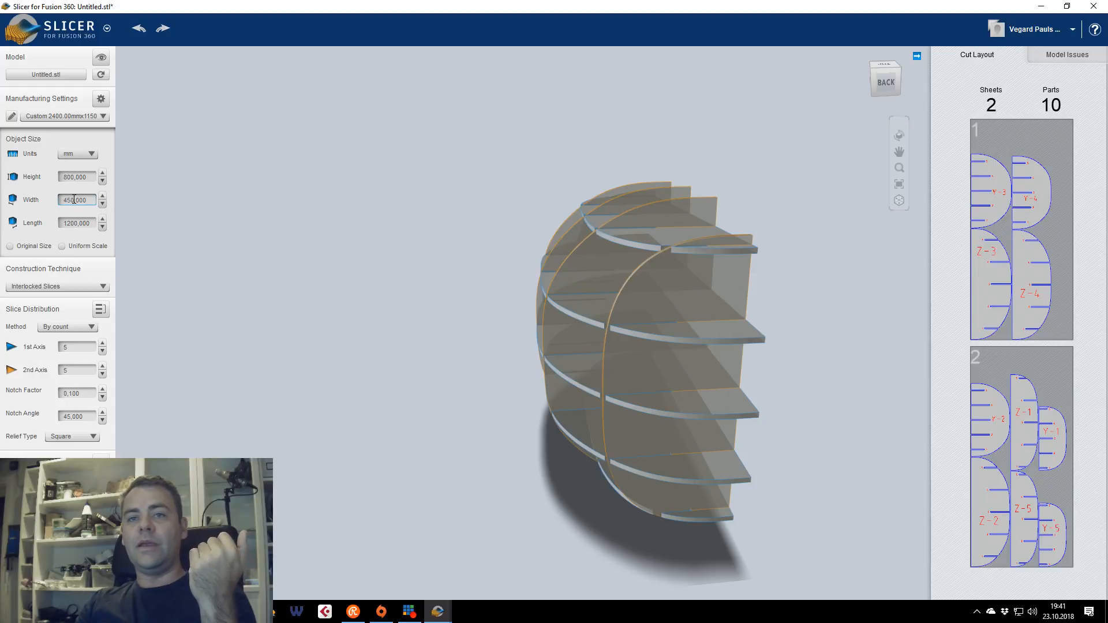
text(400)
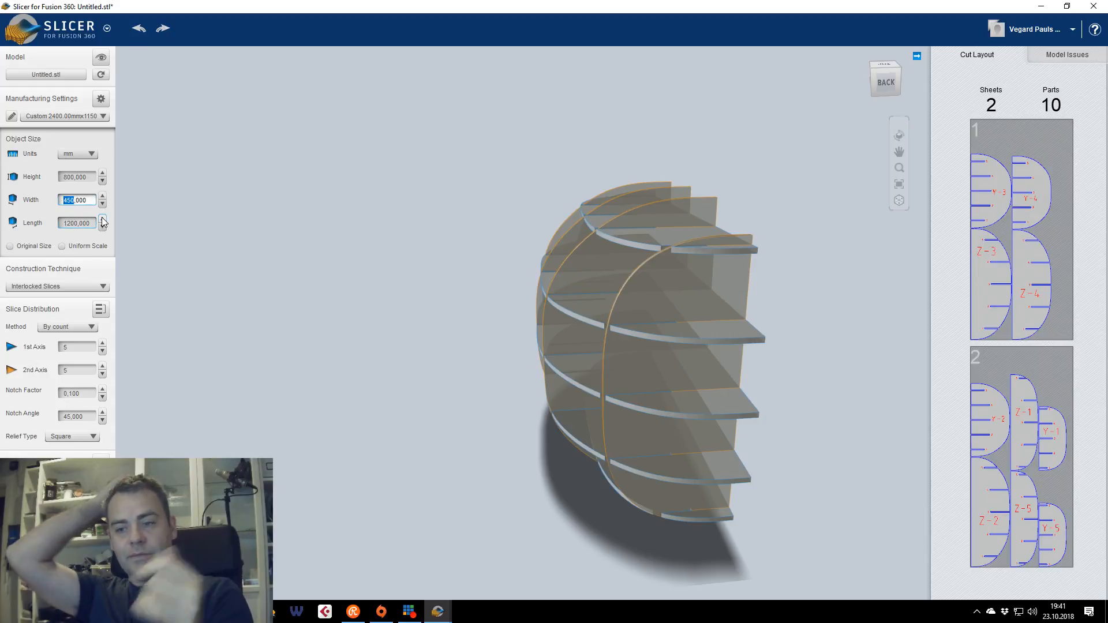
click(141, 233)
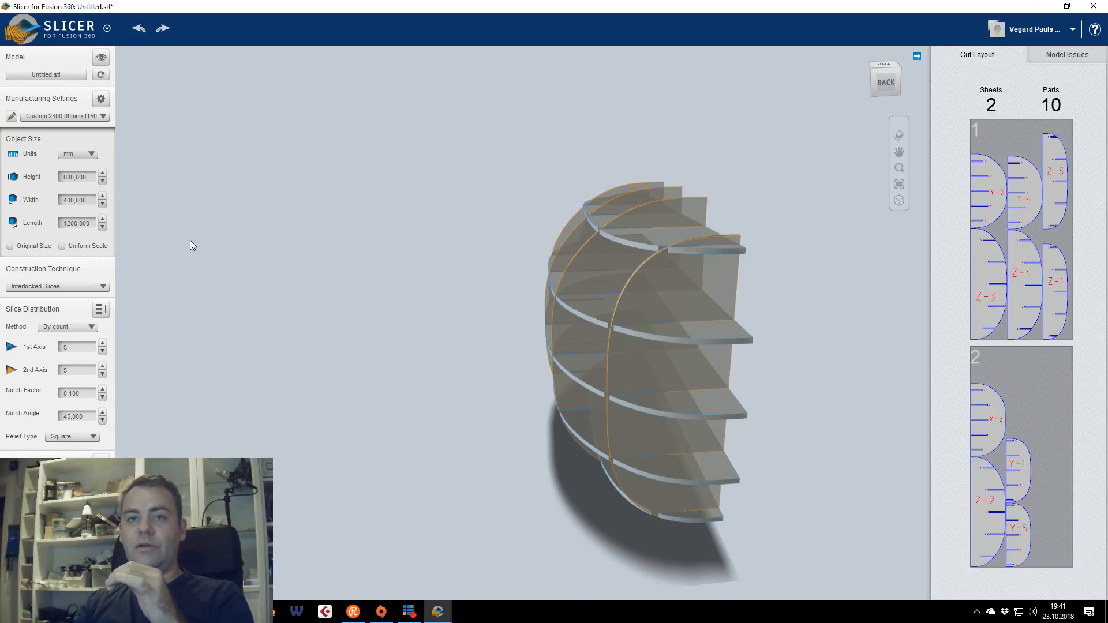
View the shelf straight on, turned a quarter turn from its right side, and set the object's length to 1000 mm
click(896, 93)
drag(663, 323, 502, 323)
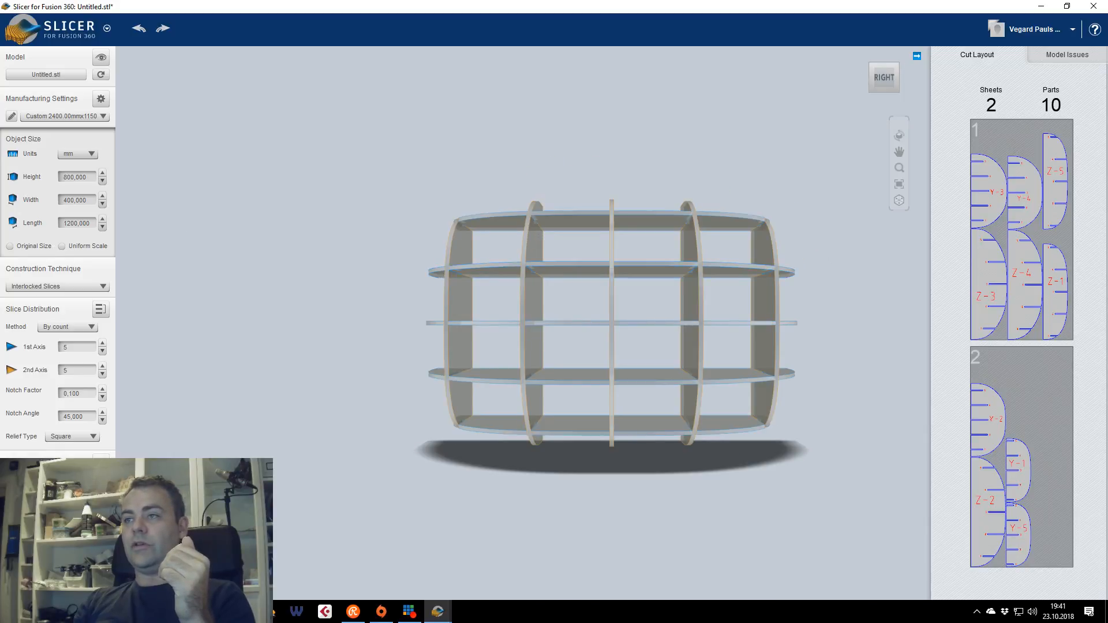
click(888, 76)
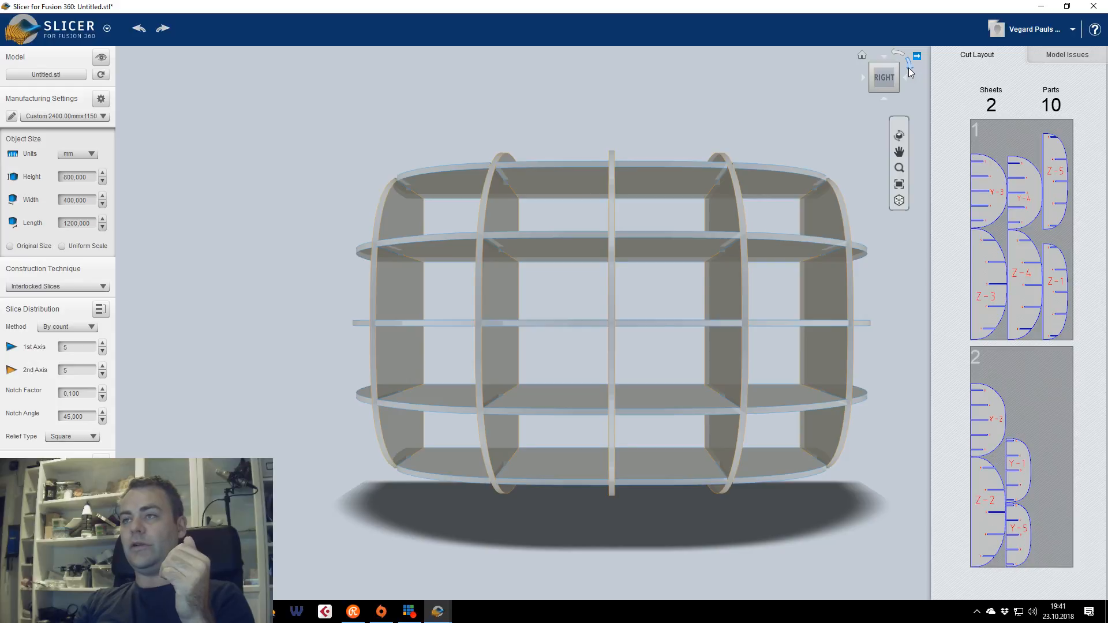
click(910, 68)
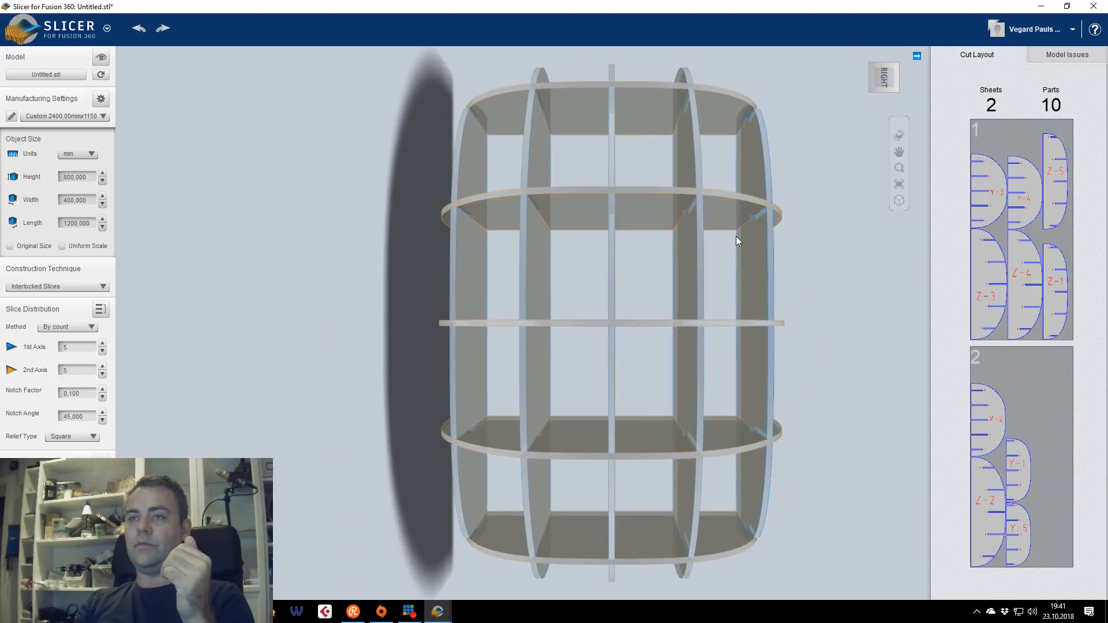
scroll(662, 216, up, 3)
middle_drag(662, 216, 722, 227)
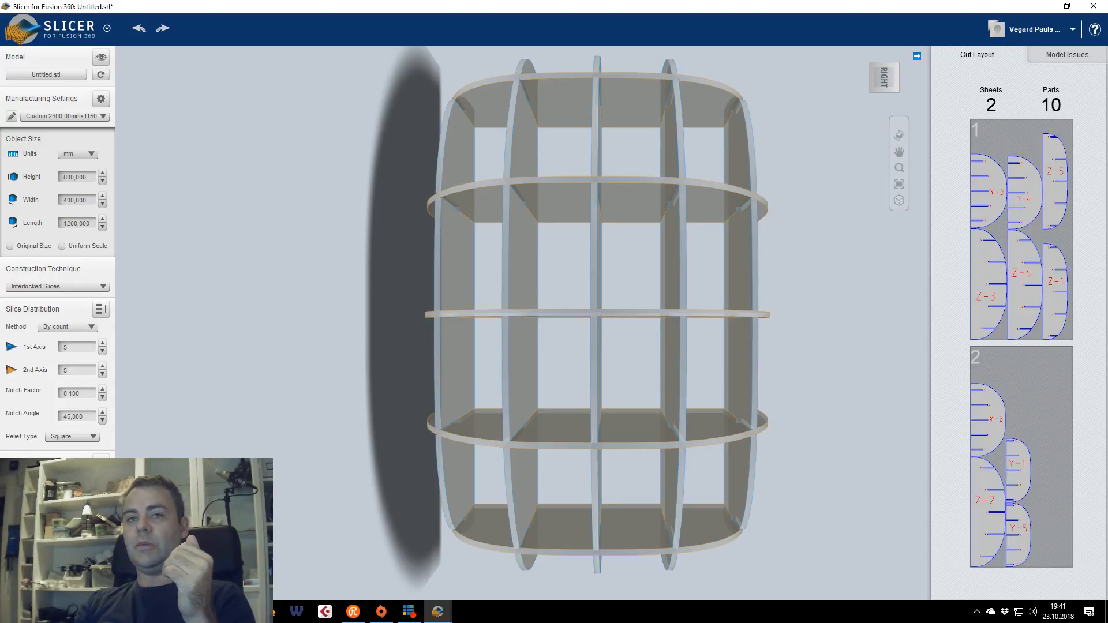
click(73, 223)
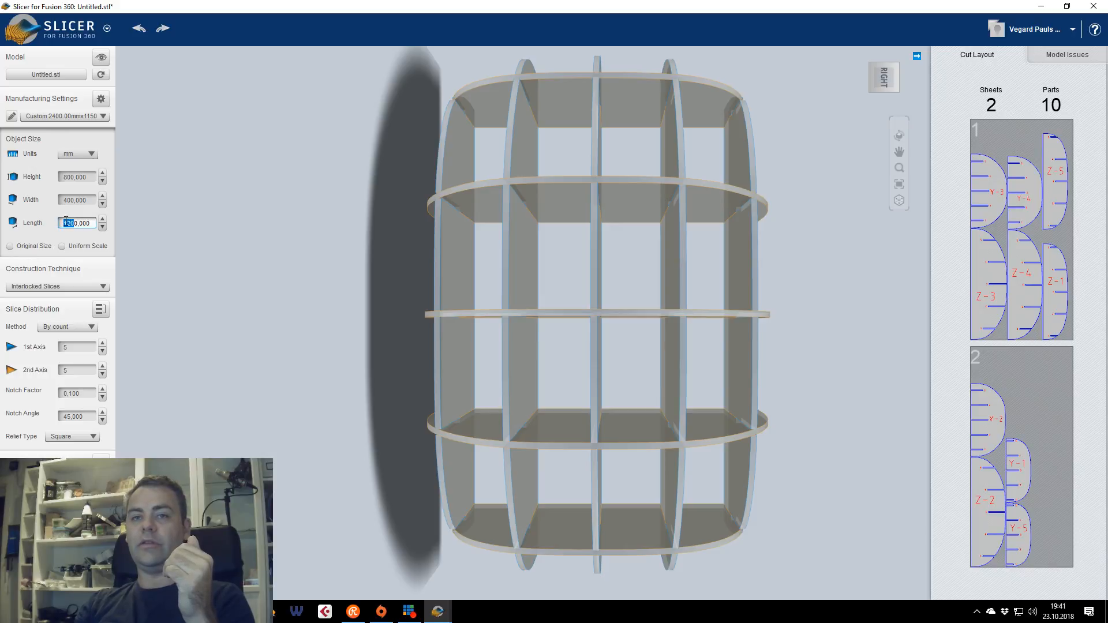
text(100)
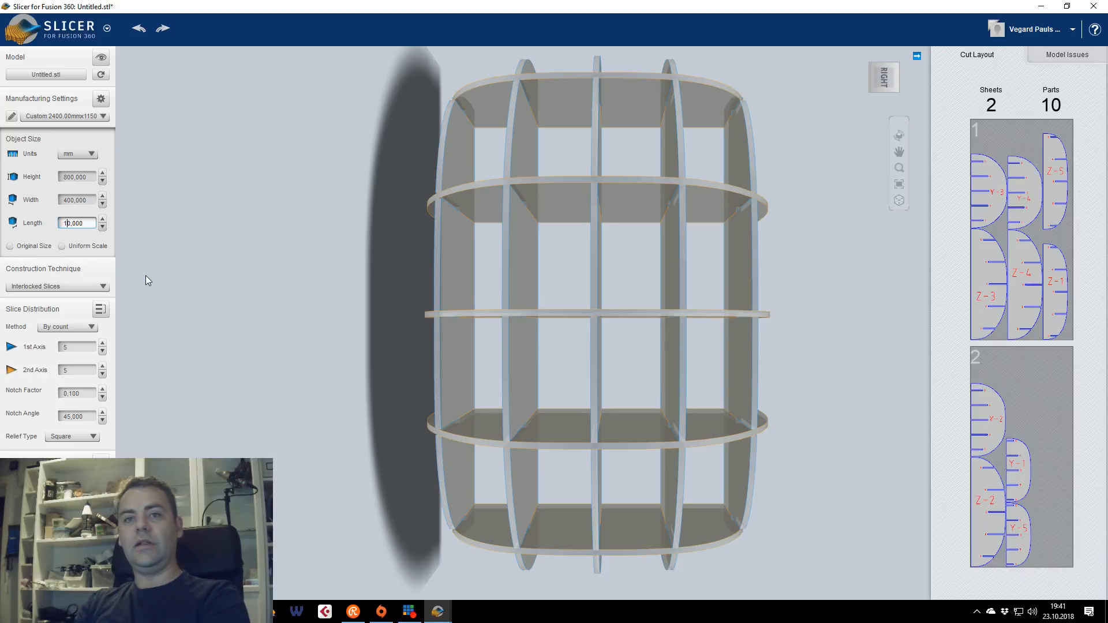
click(161, 229)
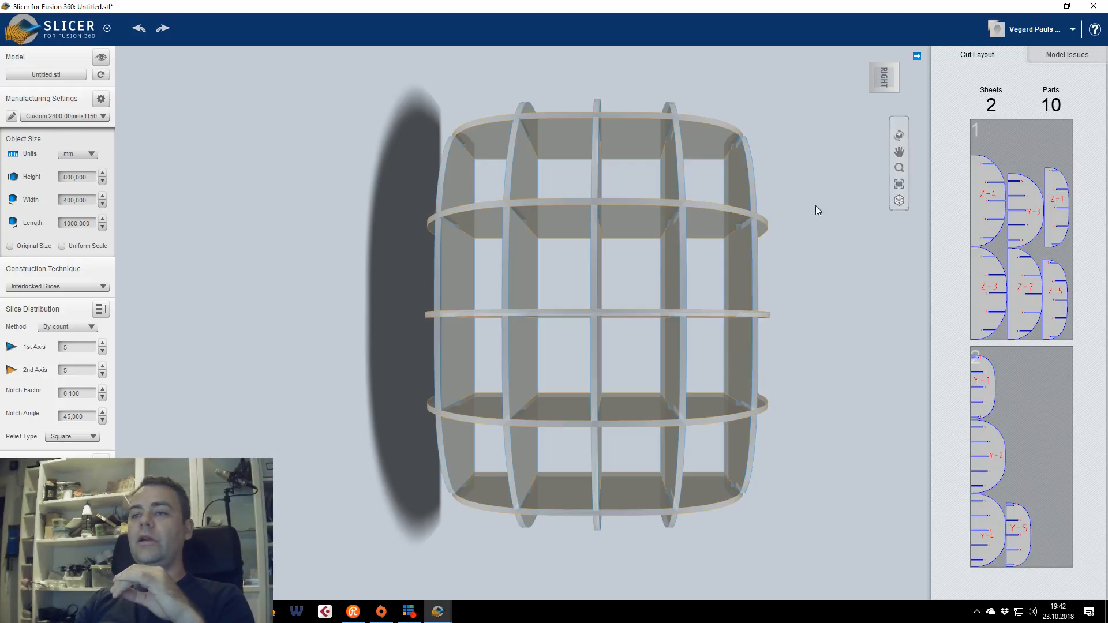
Try shifting the outermost vertical slice slightly inward by hand in the slice distribution editing mode
drag(870, 80, 870, 55)
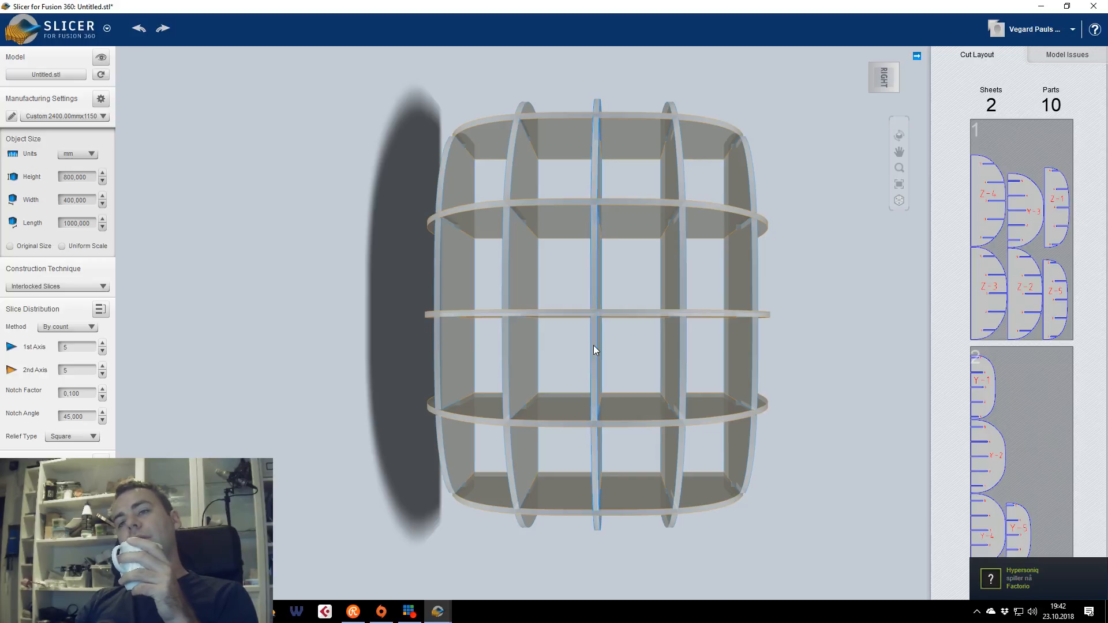
click(896, 75)
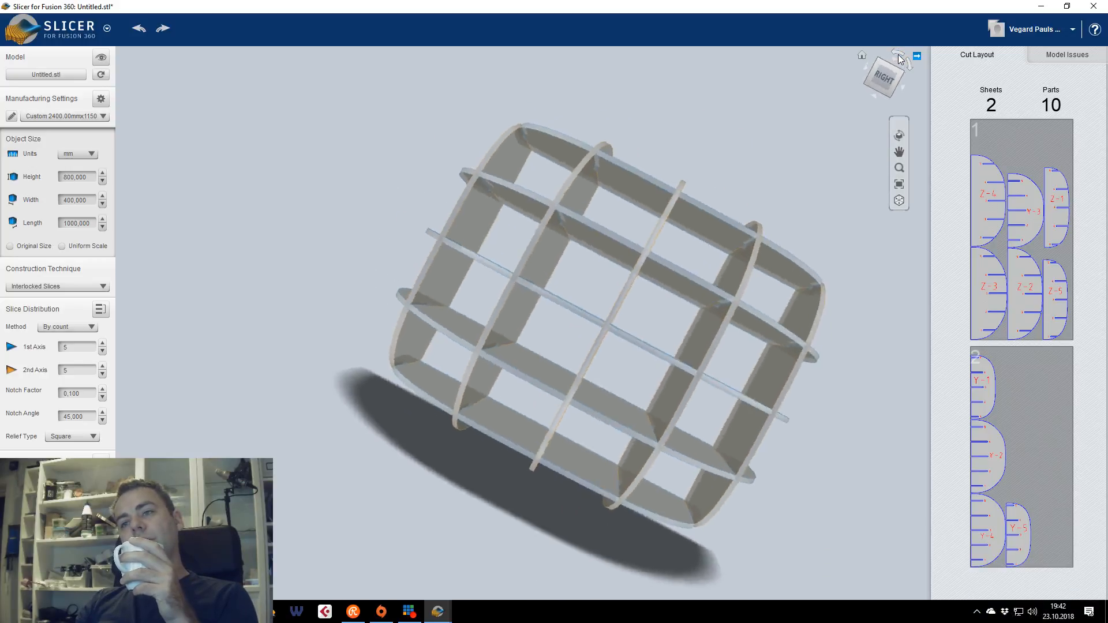
drag(896, 71, 884, 105)
right_drag(623, 415, 604, 339)
right_drag(305, 282, 293, 282)
click(400, 252)
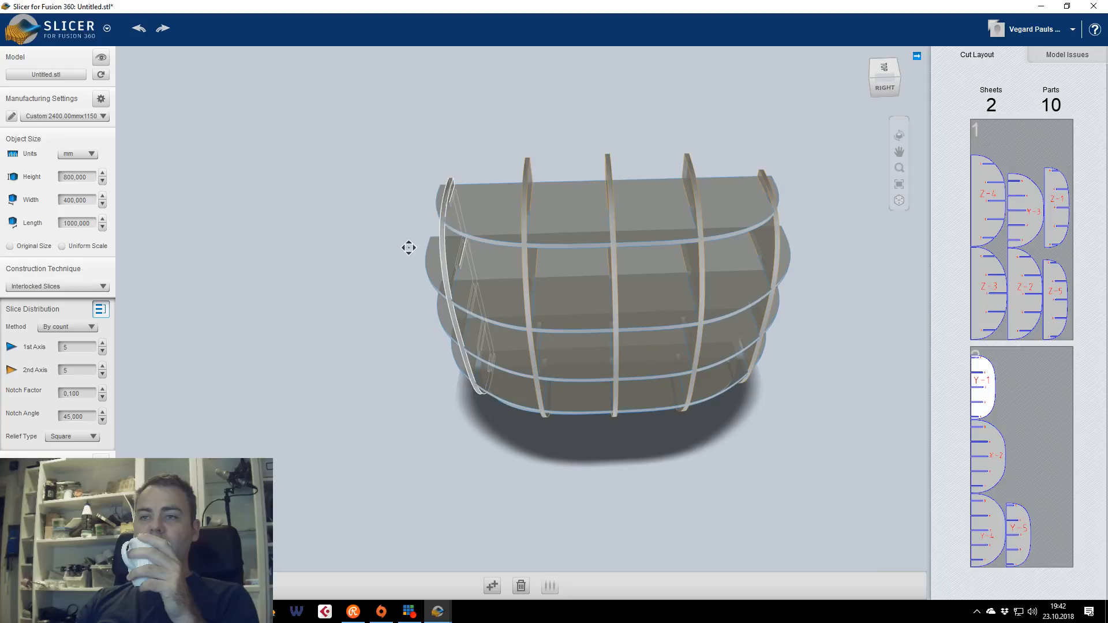
mouse_move(445, 245)
mouse_down()
mouse_move(566, 249)
mouse_move(389, 252)
mouse_move(454, 254)
mouse_up()
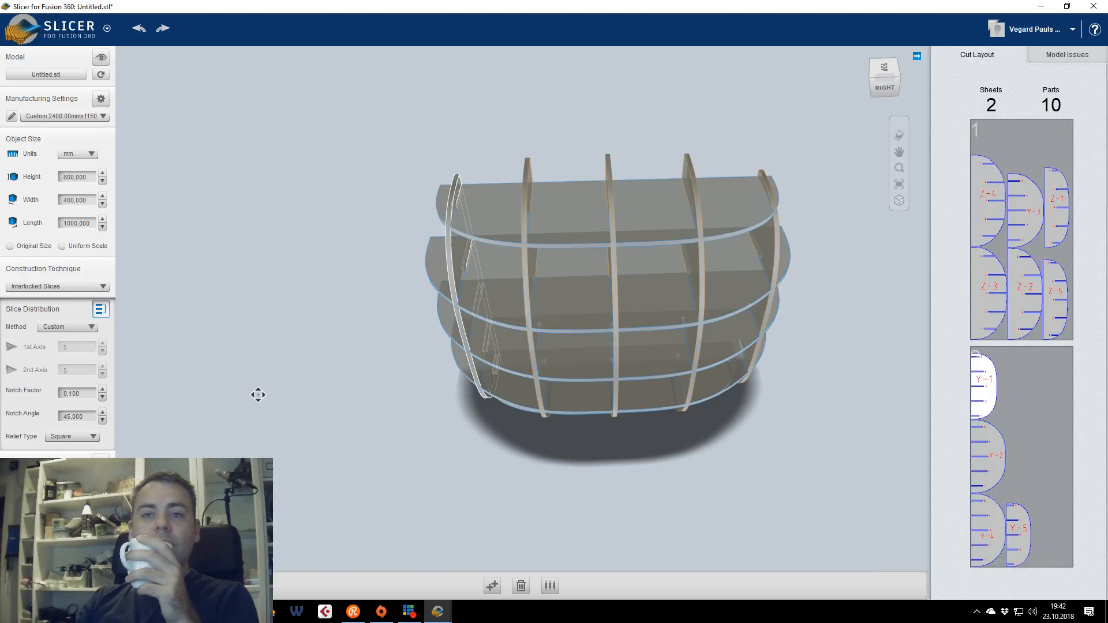
Set the slice distribution method to By count, with 5 slices on the 1st axis and 3 on the 2nd axis
click(68, 327)
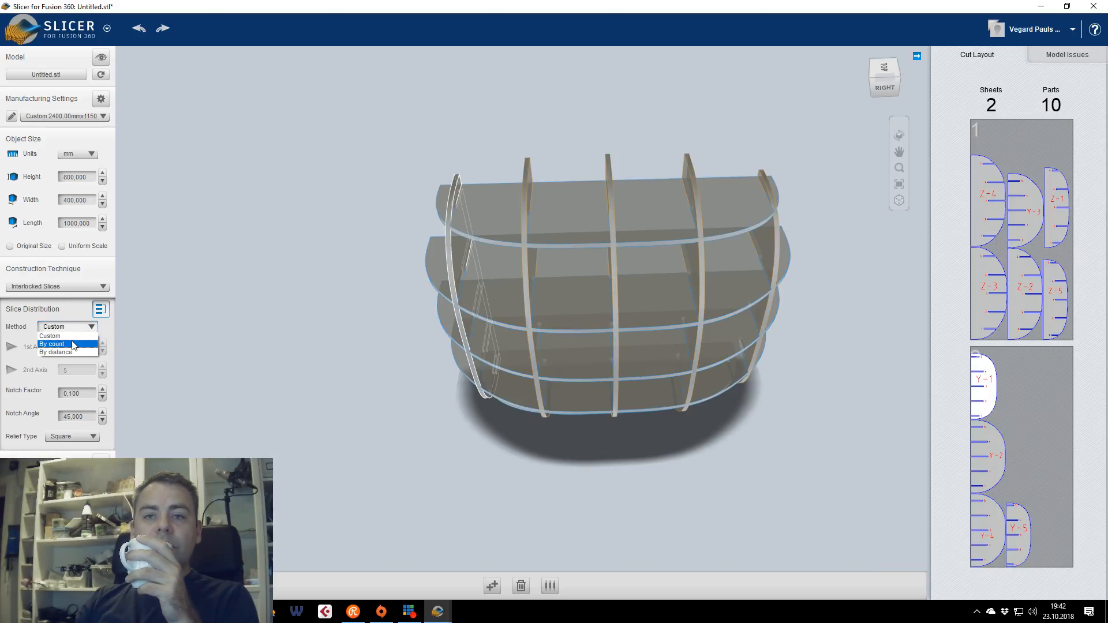
click(71, 346)
click(102, 351)
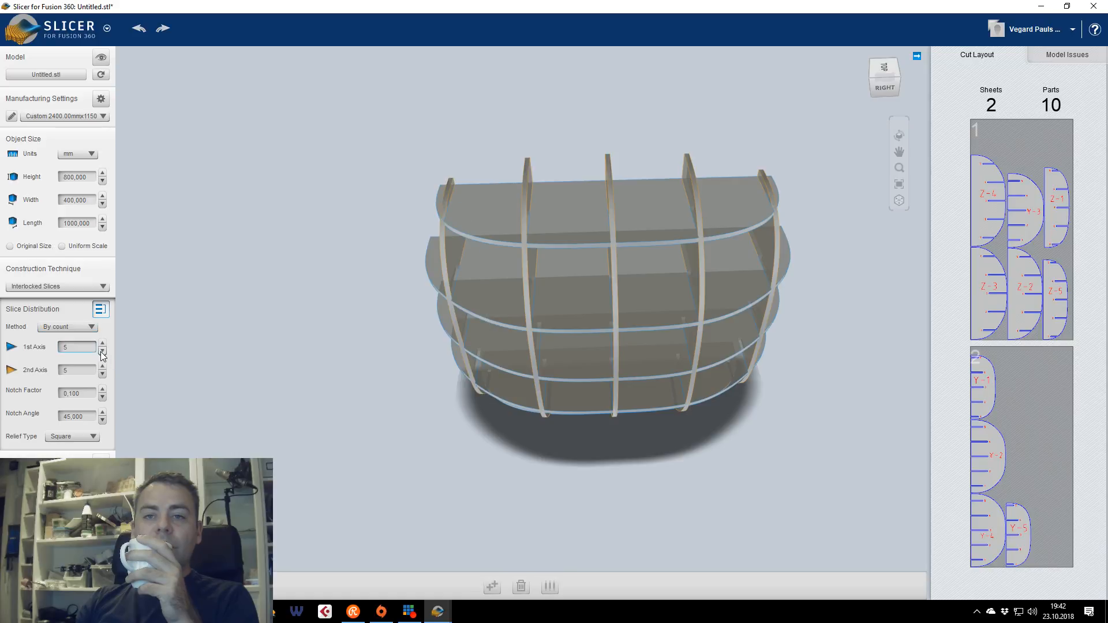
click(102, 342)
click(102, 351)
click(102, 342)
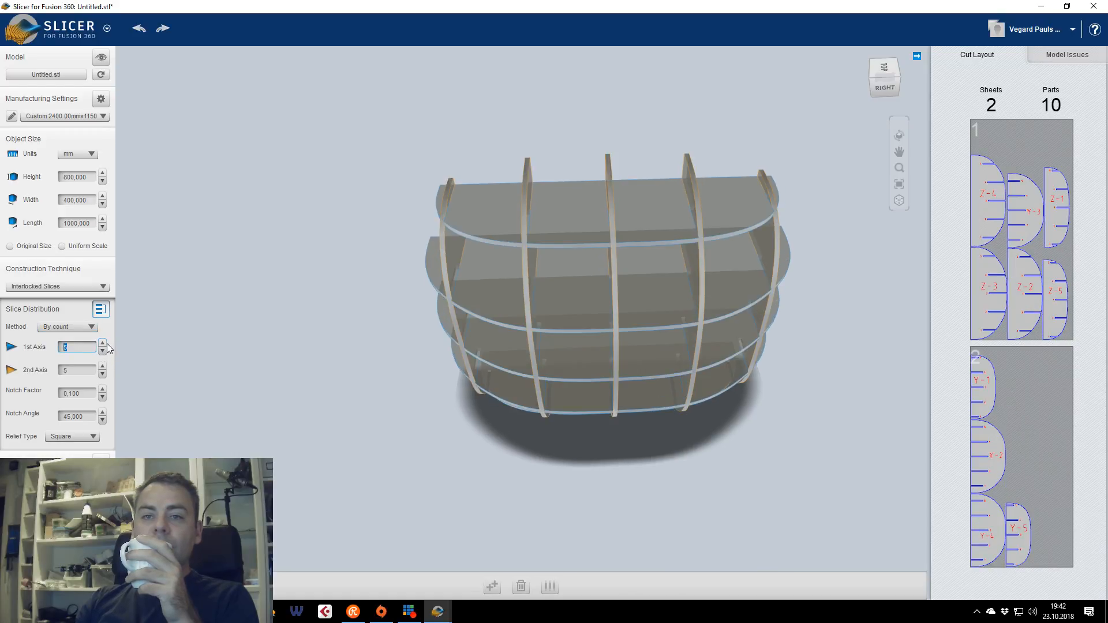
click(102, 374)
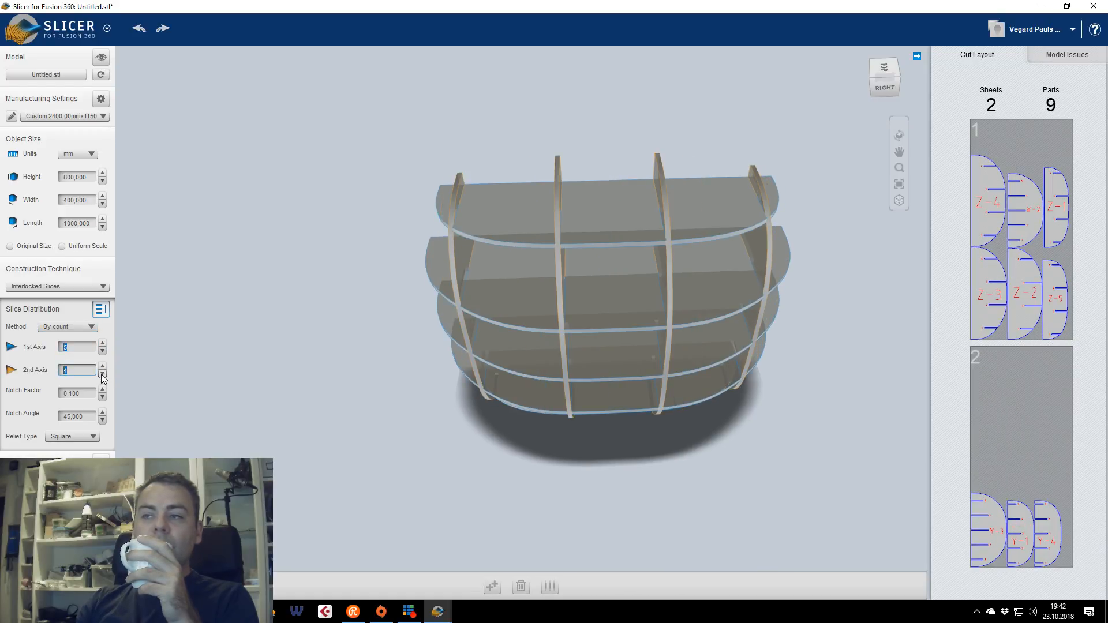
click(102, 373)
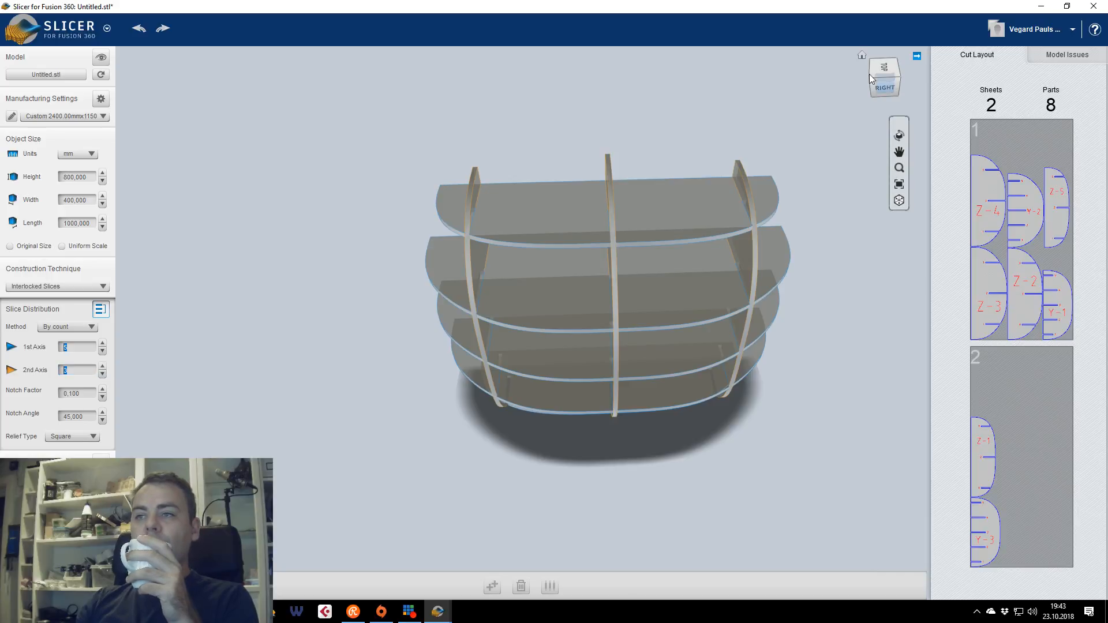
drag(873, 79, 861, 115)
drag(765, 64, 765, 30)
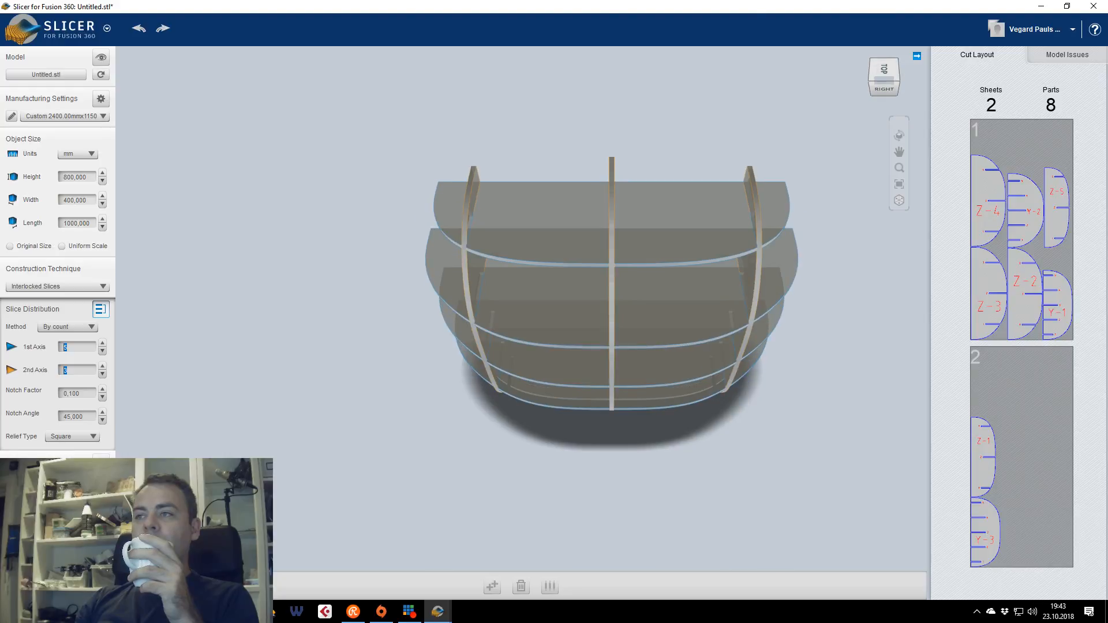
click(885, 88)
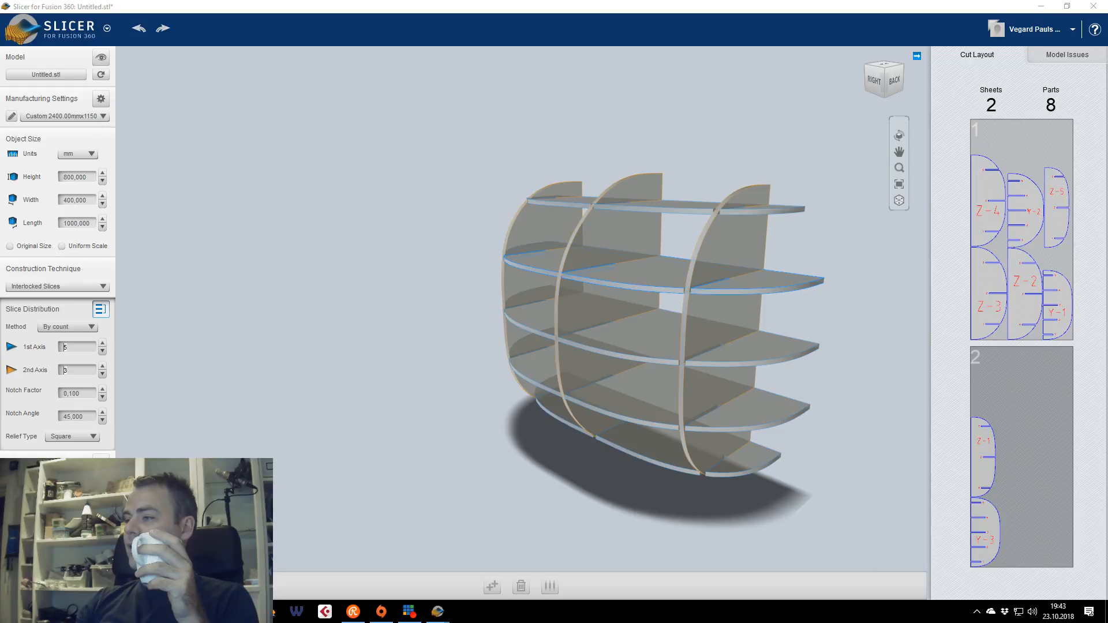
Bring up the Etsy listing for the Sail Bookcase to examine its product photo, and place the chat window over it
drag(1107, 98, 540, 4)
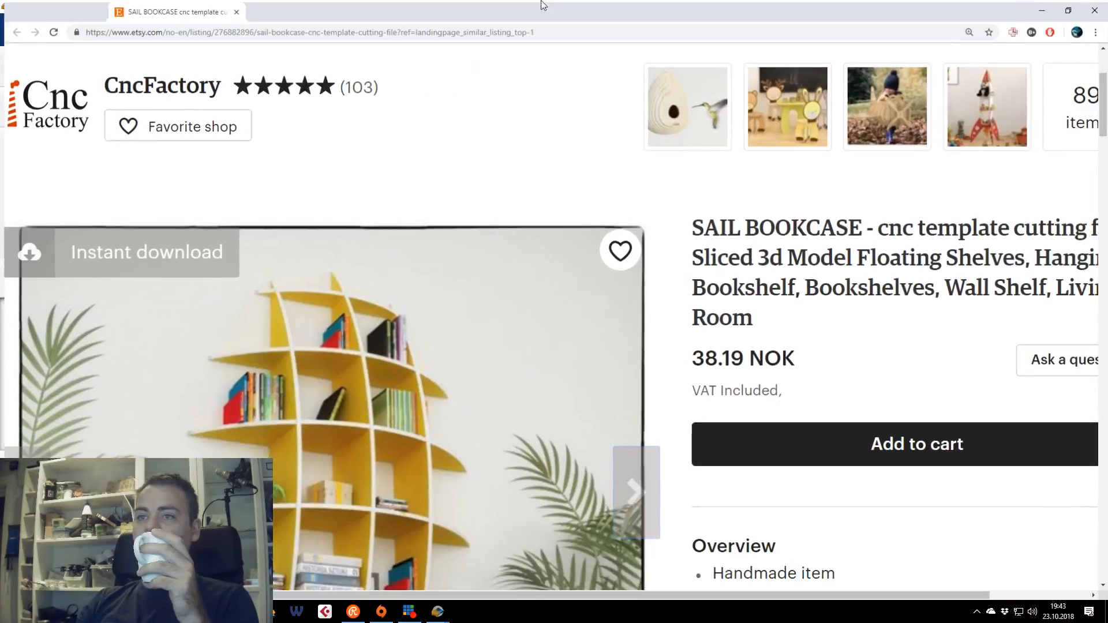
scroll(316, 292, down, 3)
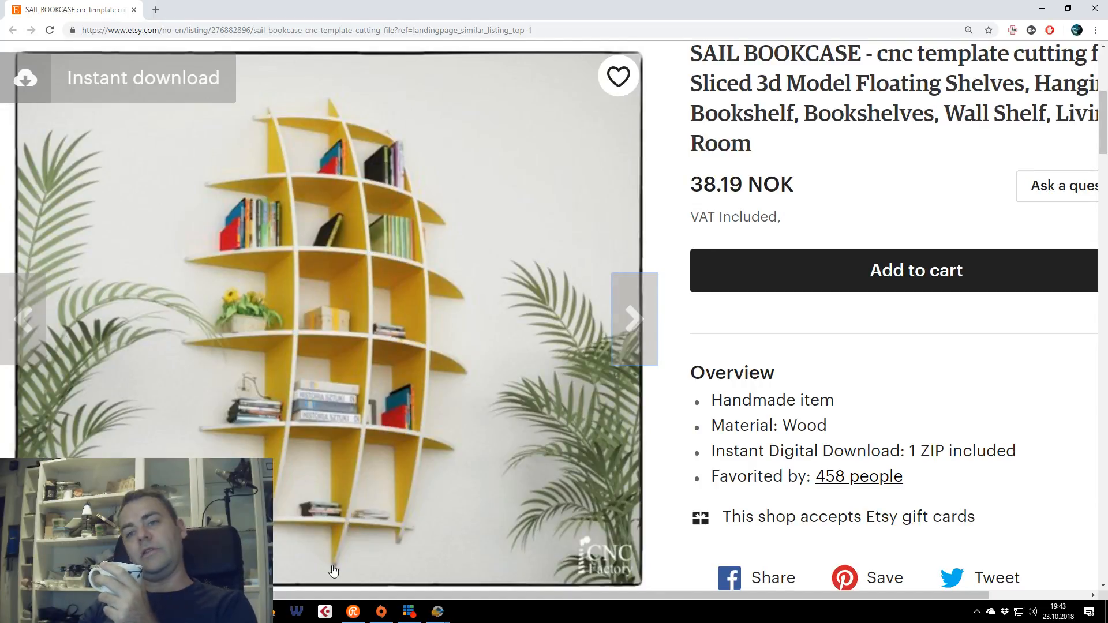
scroll(332, 184, down, 1)
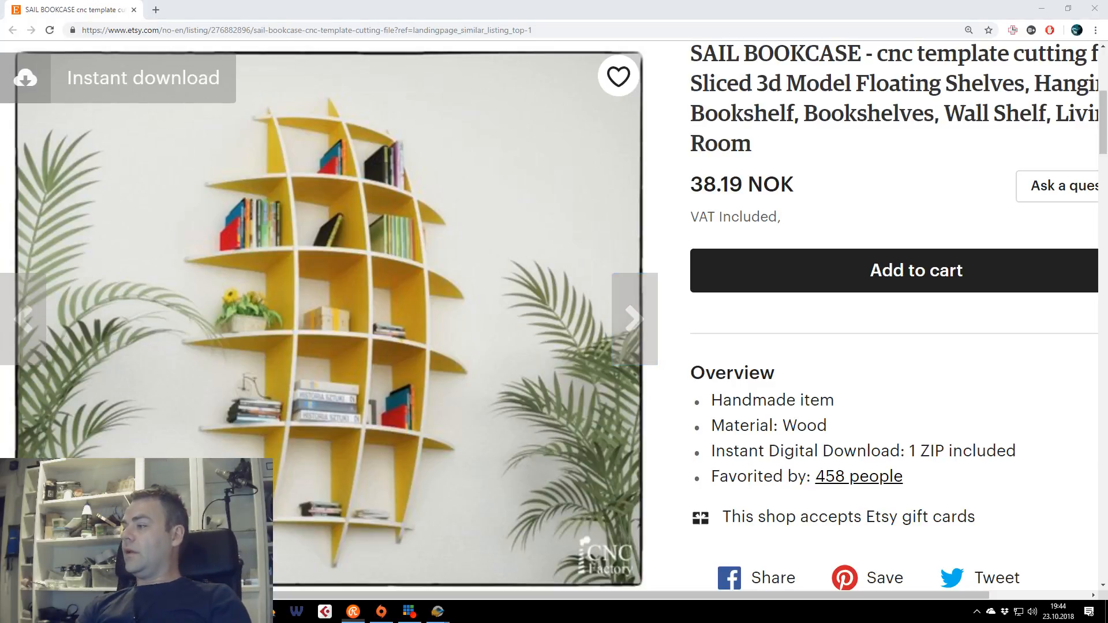
drag(1107, 28, 856, 22)
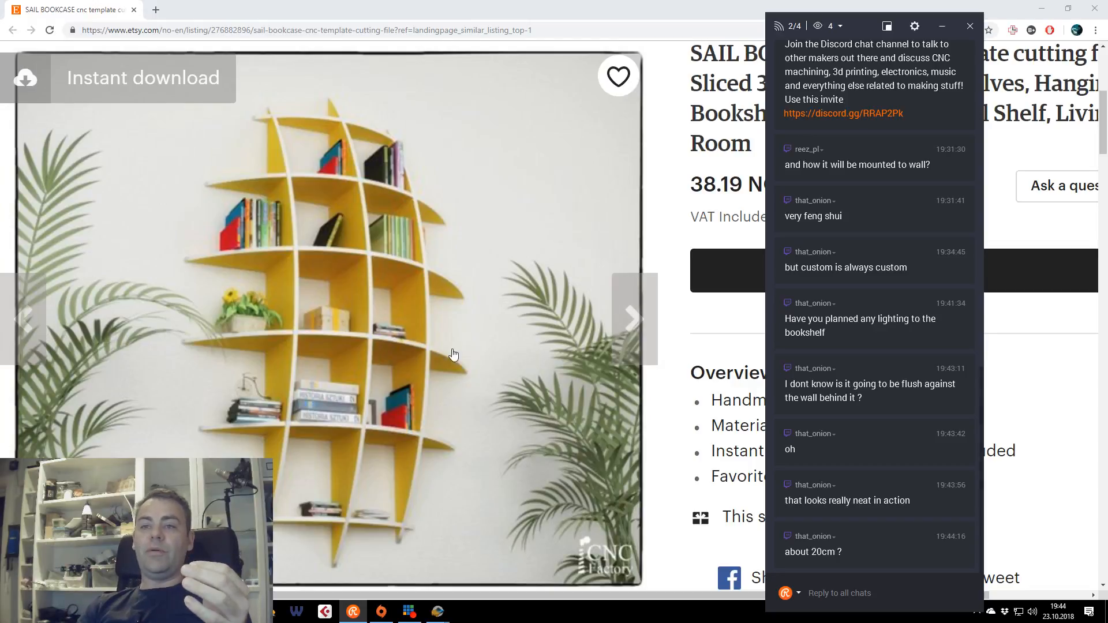
Switch back to Slicer for Fusion 360, move its window around over Fusion 360, and maximize it again
click(411, 613)
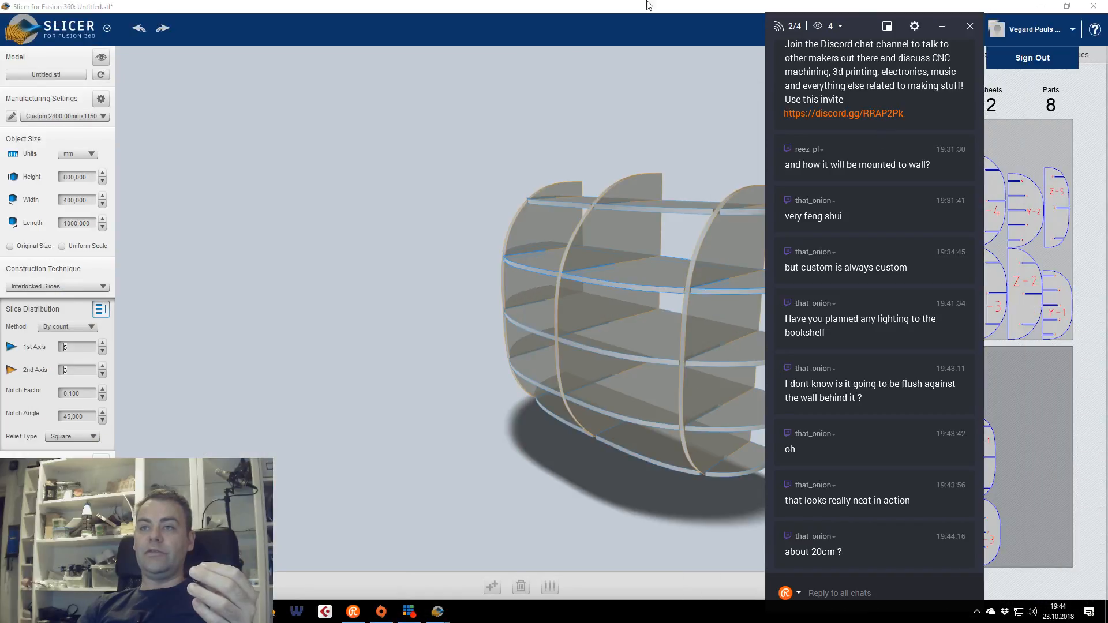
drag(473, 7, 133, 98)
click(650, 116)
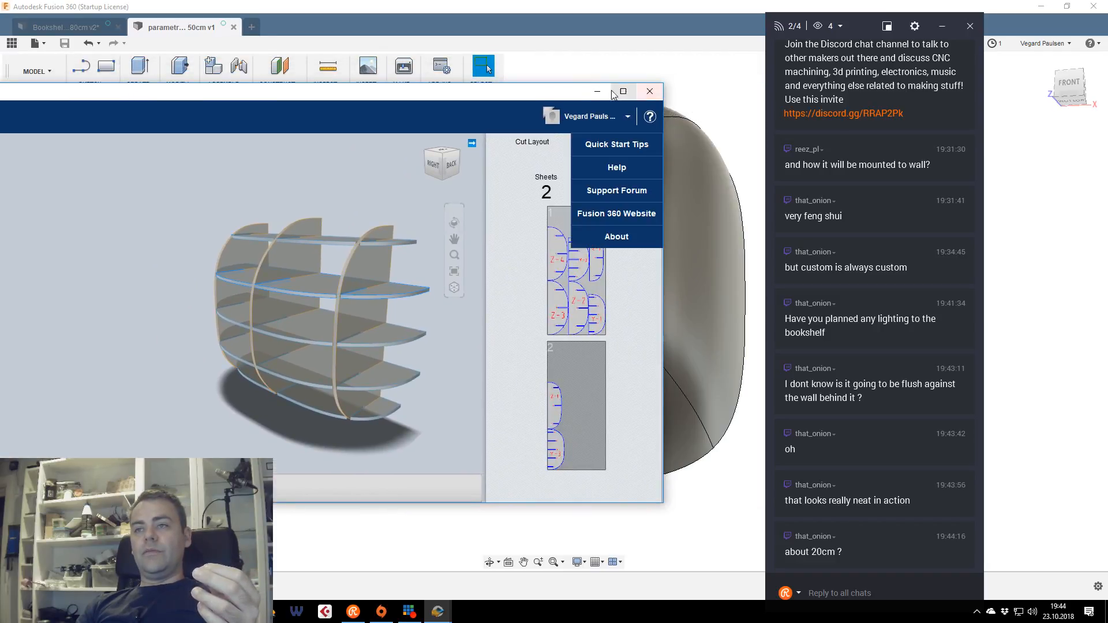
drag(551, 95, 501, 102)
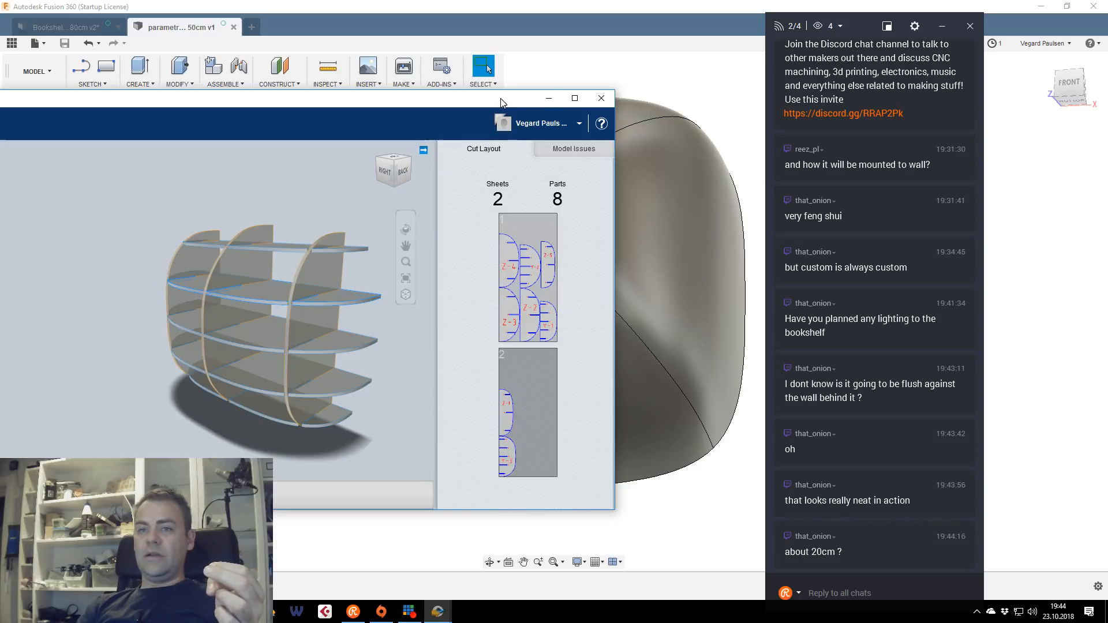
drag(500, 99, 553, 96)
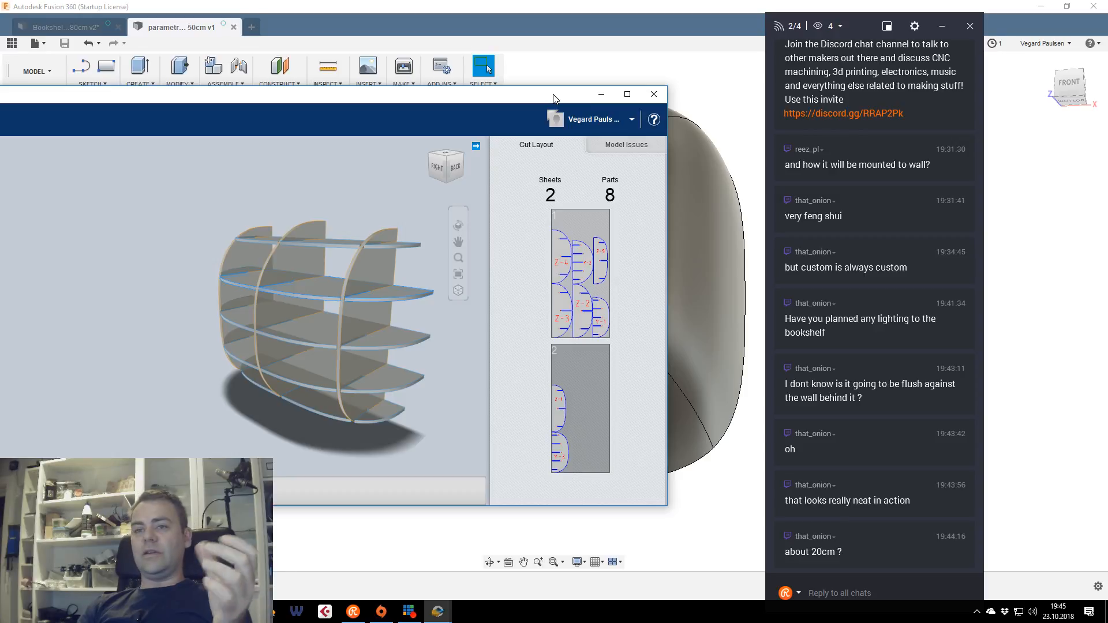
double_click(552, 98)
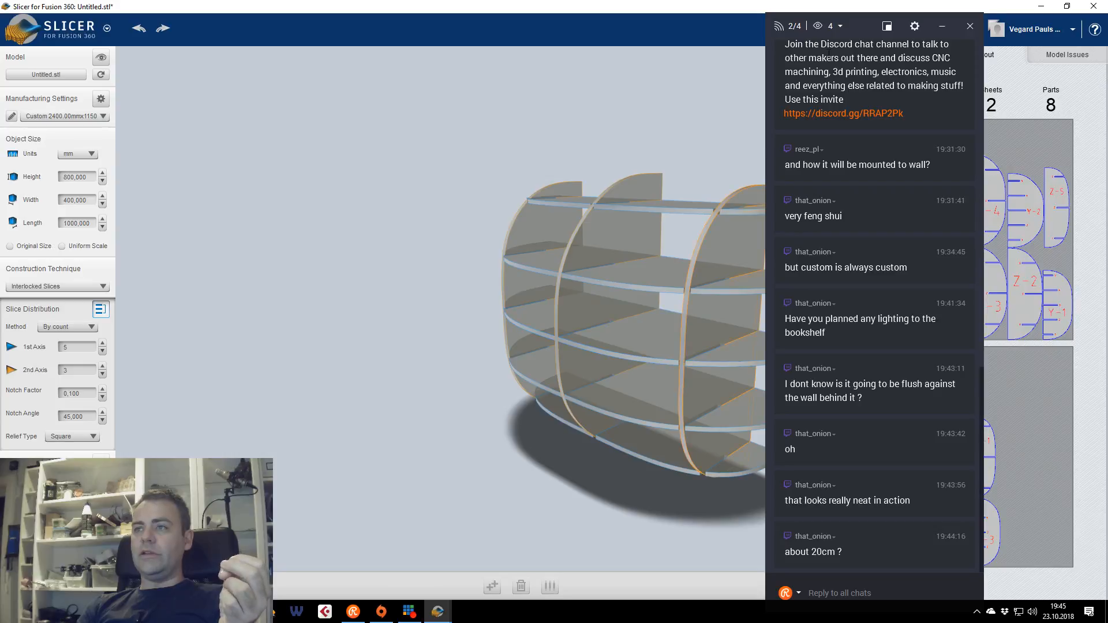
Move the chat window off the model and set the object size to 600 mm height, 200 mm width and 1200 mm length
drag(859, 29, 1107, 29)
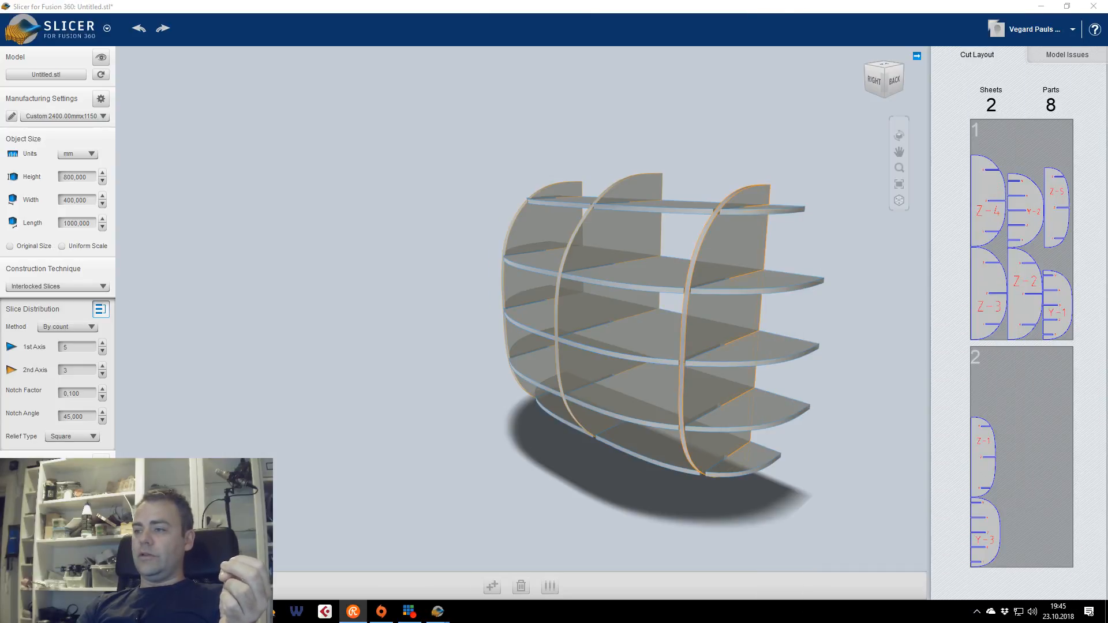
click(436, 11)
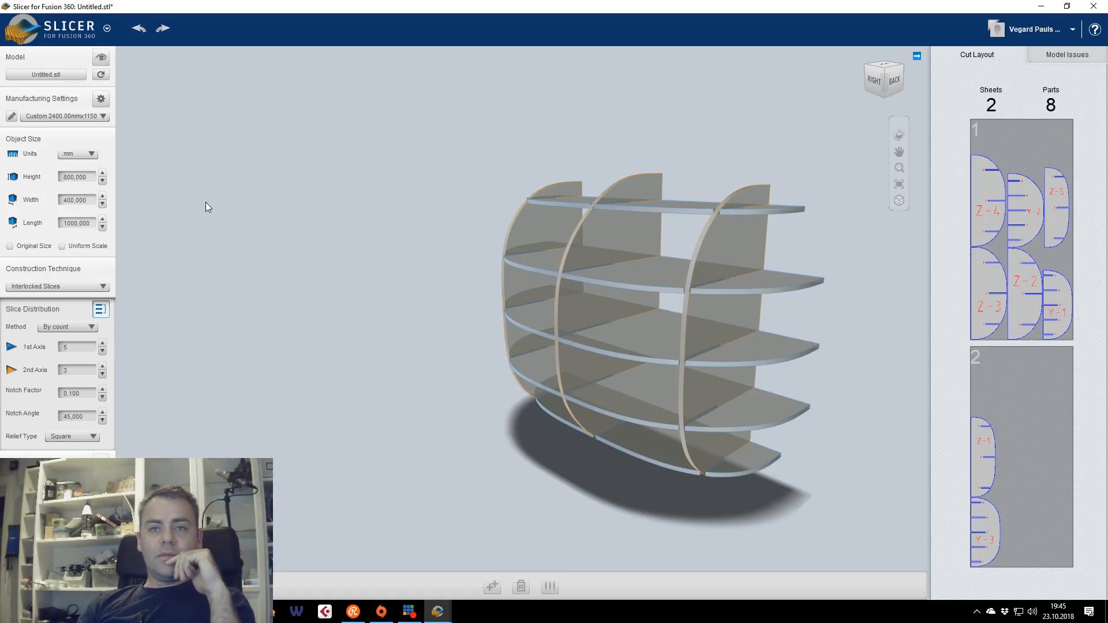
double_click(81, 200)
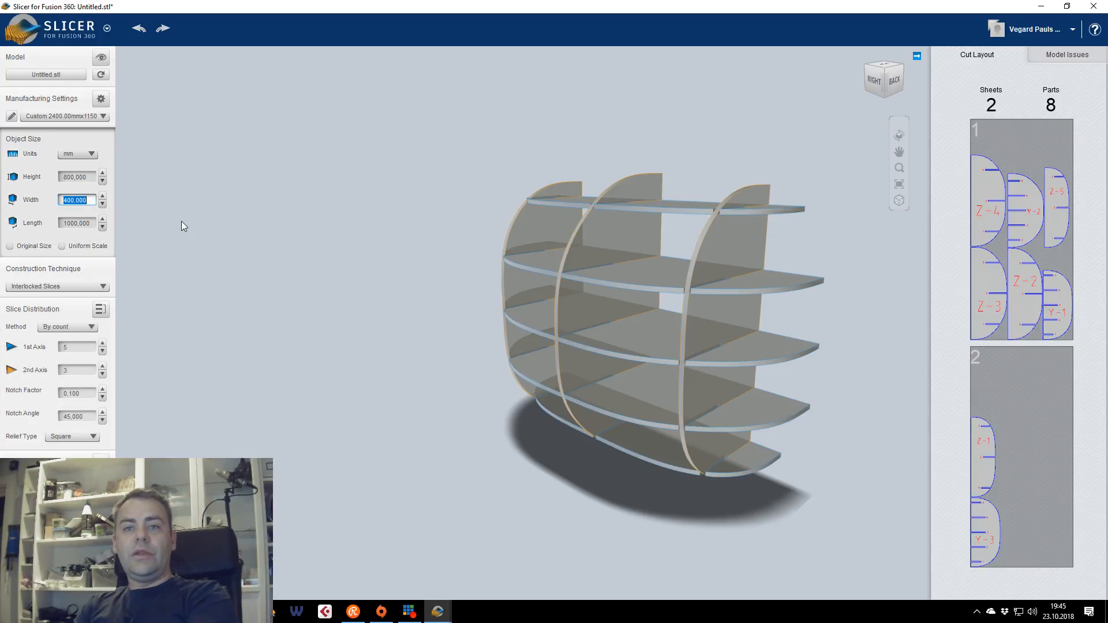
text(200)
key(Return)
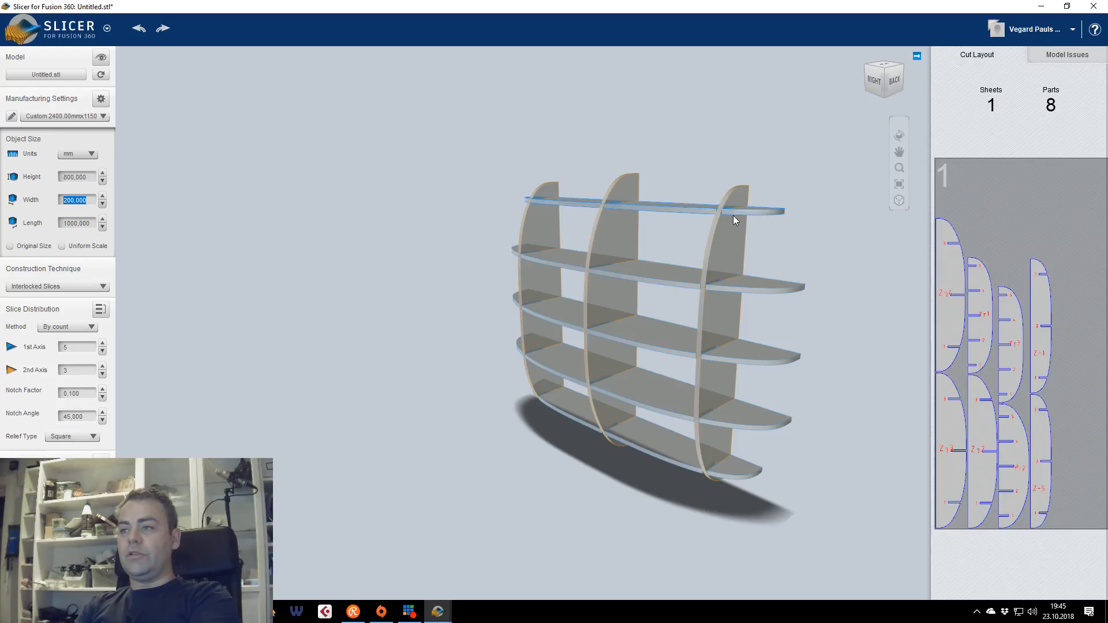
mouse_move(874, 80)
mouse_down()
mouse_move(889, 87)
mouse_move(883, 73)
mouse_move(878, 79)
mouse_move(889, 81)
mouse_move(885, 66)
mouse_up()
drag(658, 263, 593, 263)
middle_drag(594, 263, 499, 260)
drag(877, 78, 850, 124)
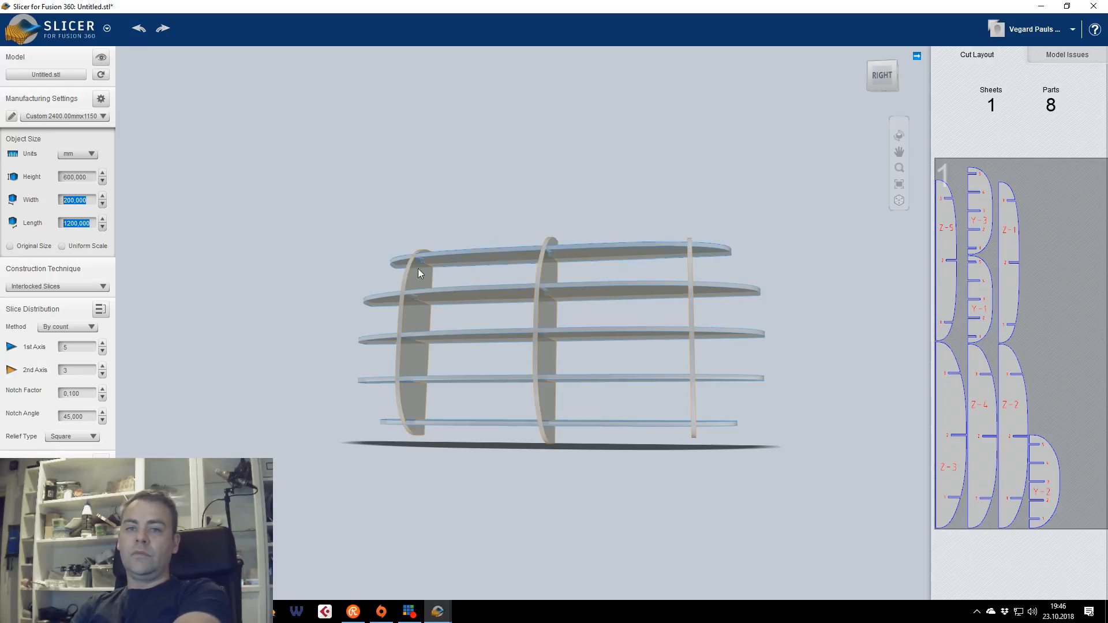
Try 6 slices on the 1st axis, return it to 5, and raise the 2nd axis to 7 slices
click(102, 343)
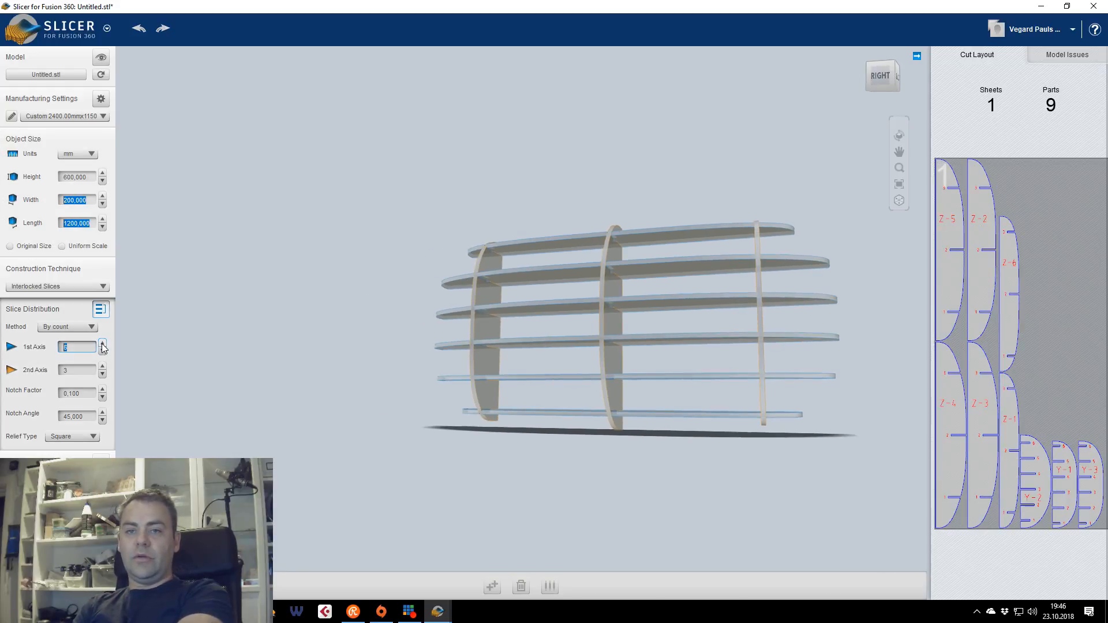
click(102, 351)
click(103, 366)
click(102, 366)
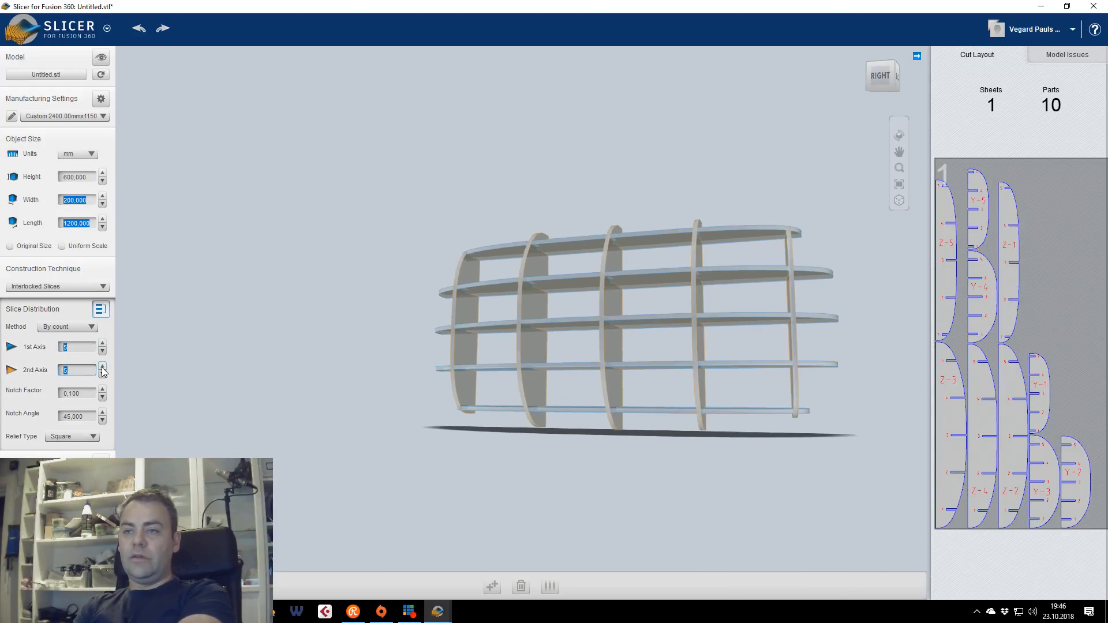
click(102, 365)
click(102, 365)
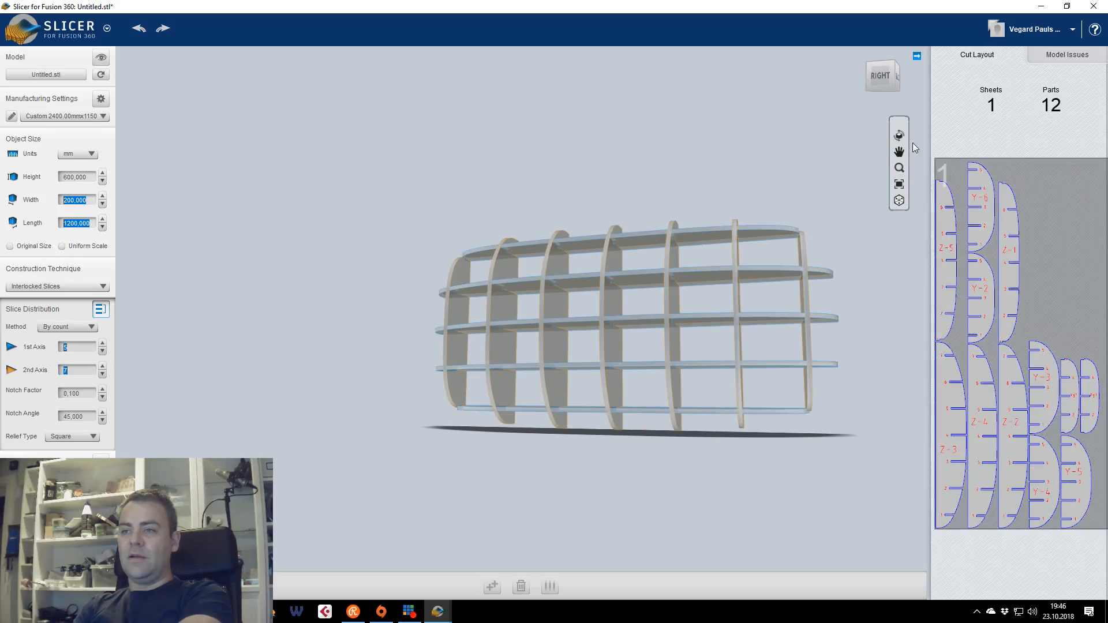
Bring the Sail Bookcase listing over the model to compare the shelf layout, and move it away again
drag(851, 92, 827, 86)
drag(1107, 35, 973, 51)
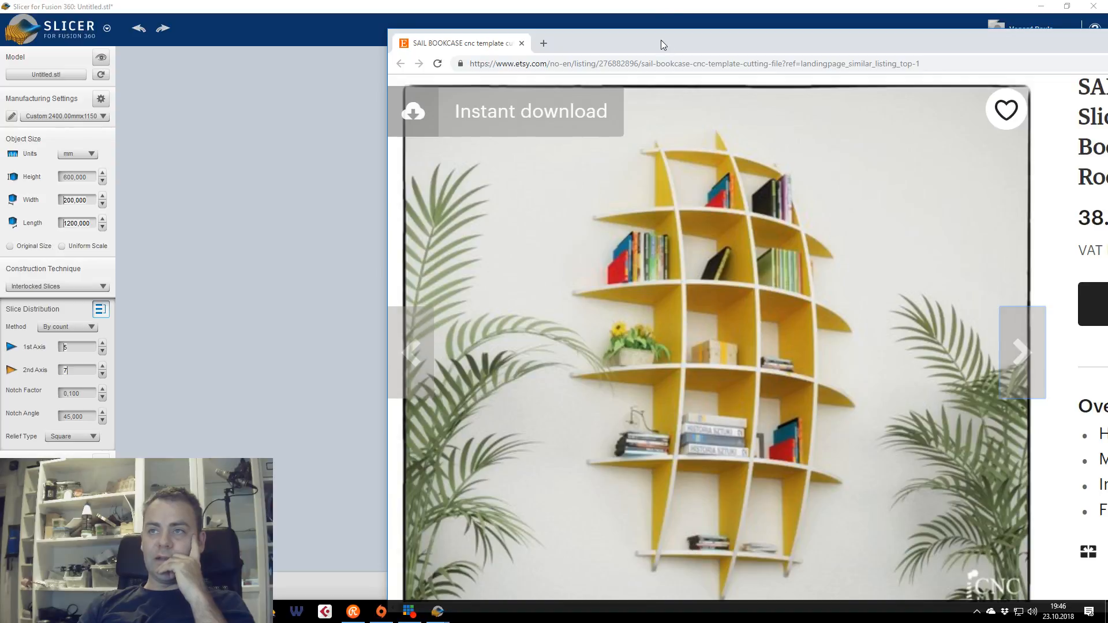
drag(661, 40, 1107, 41)
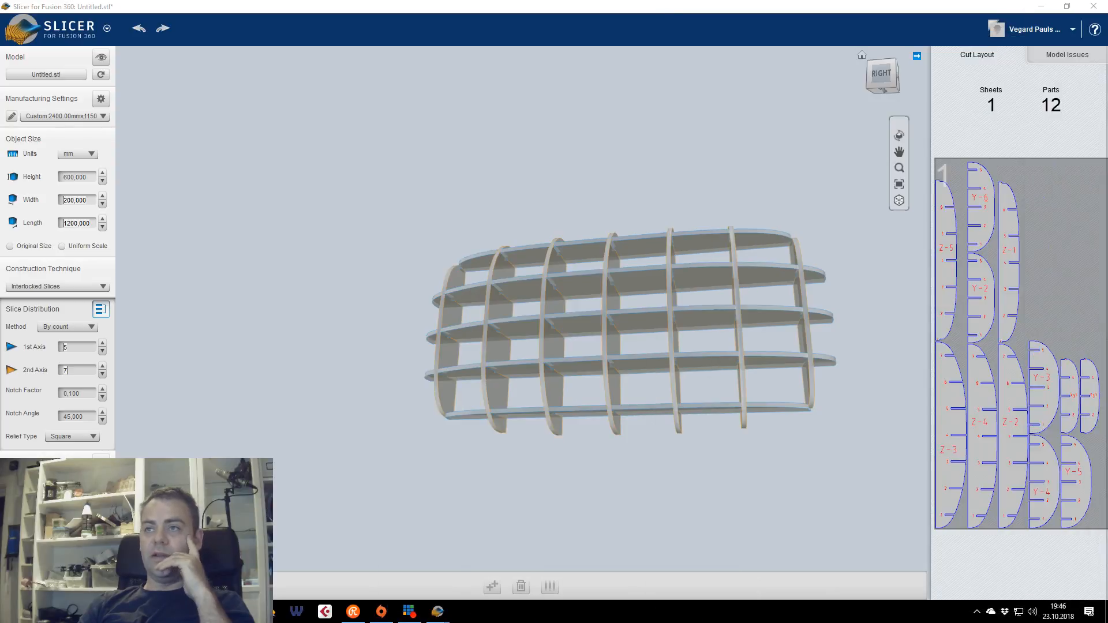
Set the slice distribution to 3 slices on the 1st axis and 6 on the 2nd axis
click(542, 6)
click(102, 374)
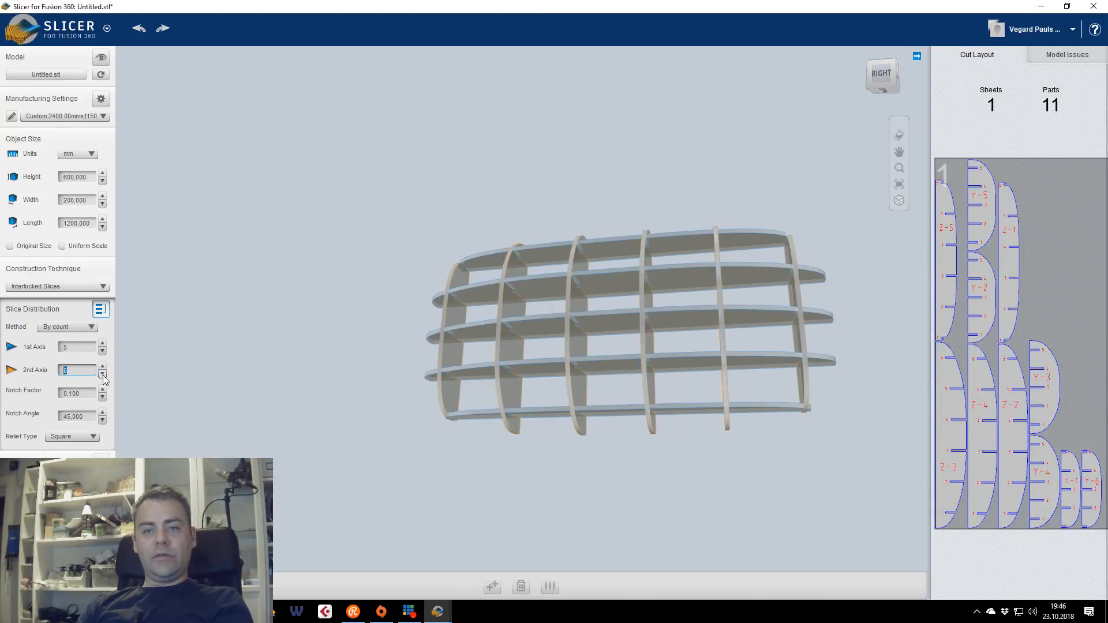
click(103, 351)
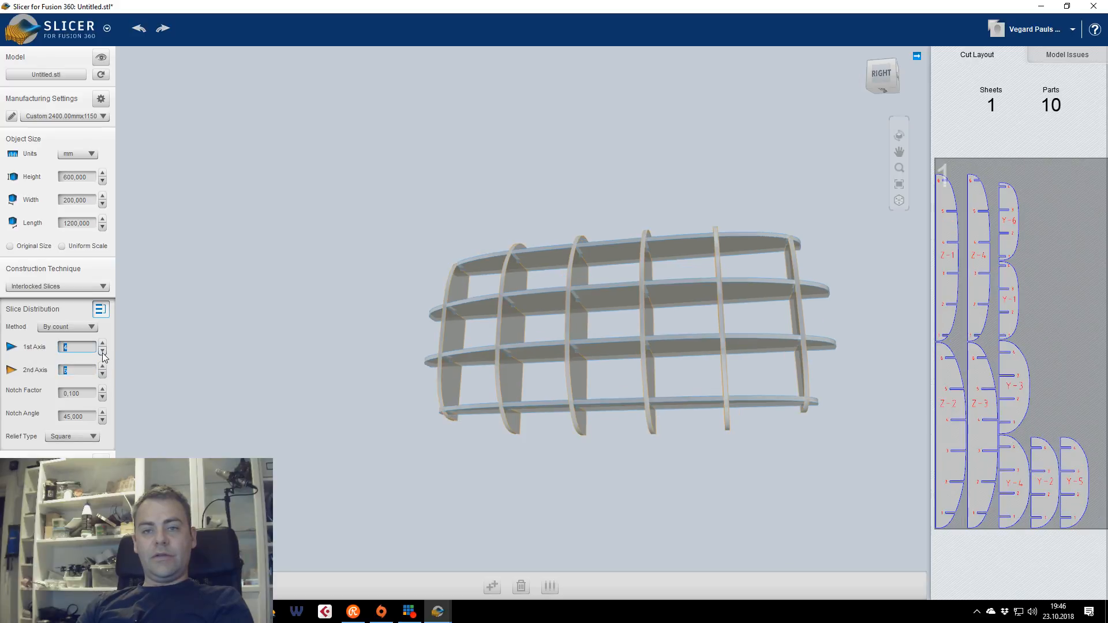
click(102, 352)
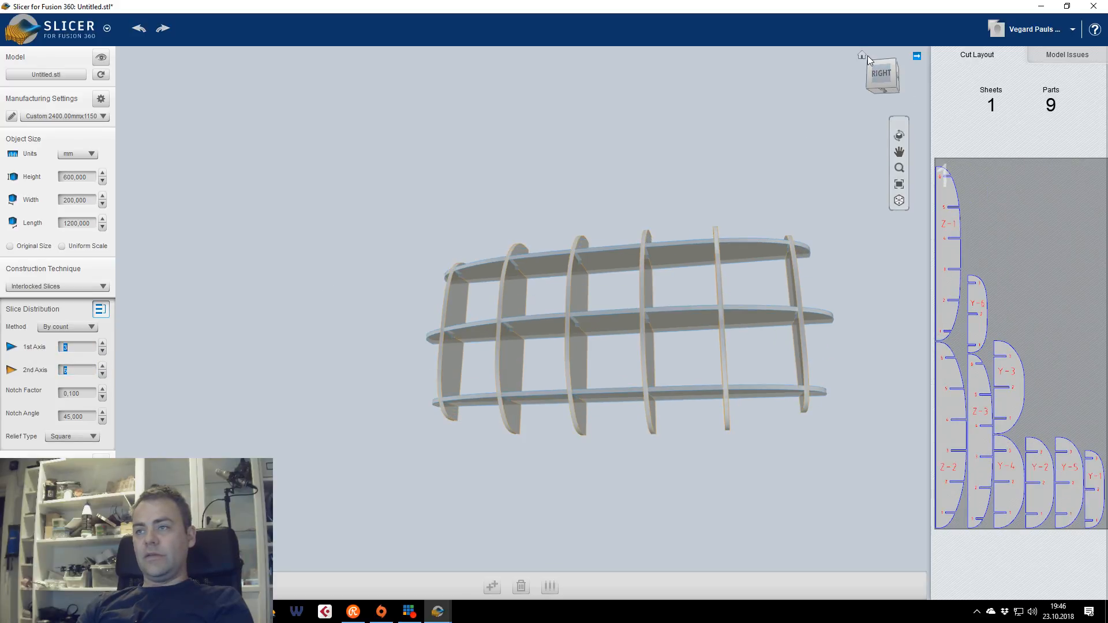
Turn the side view by 90 degrees so the bookshelf stands upright, and examine its proportions from the front and at an angle
click(877, 76)
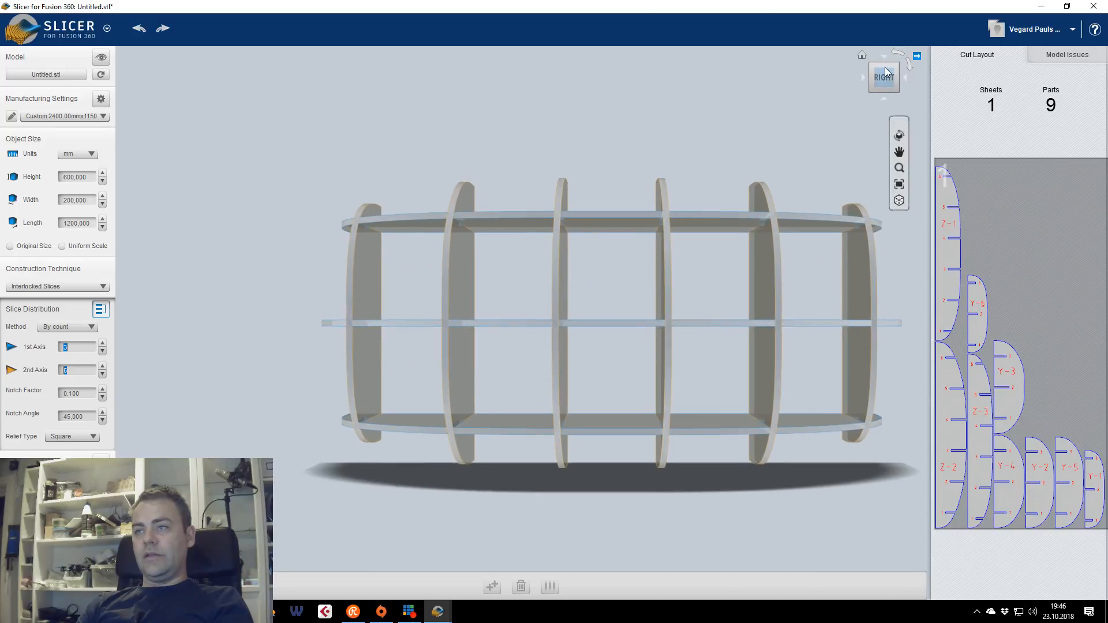
click(898, 54)
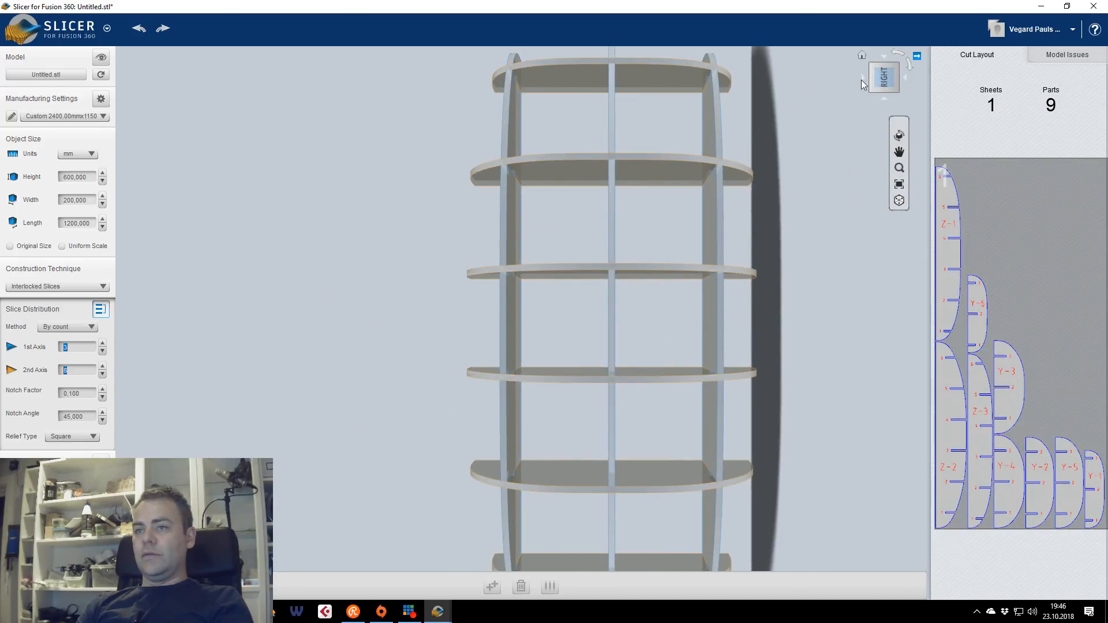
click(862, 79)
drag(1107, 101, 308, 143)
click(912, 116)
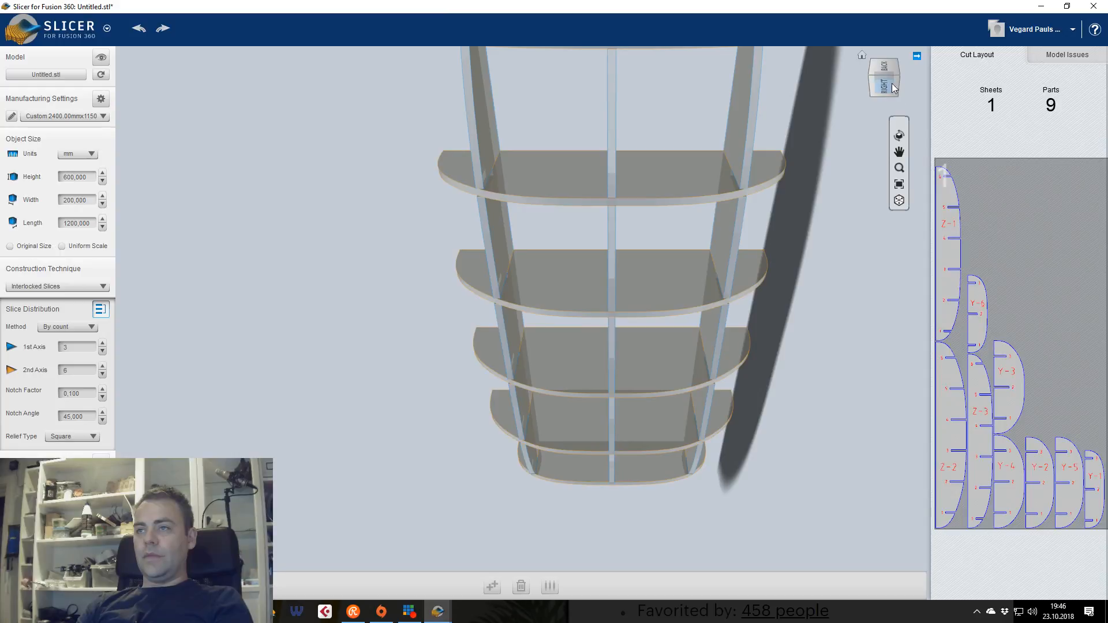
mouse_move(892, 88)
mouse_down()
mouse_move(892, 61)
mouse_move(892, 92)
mouse_up()
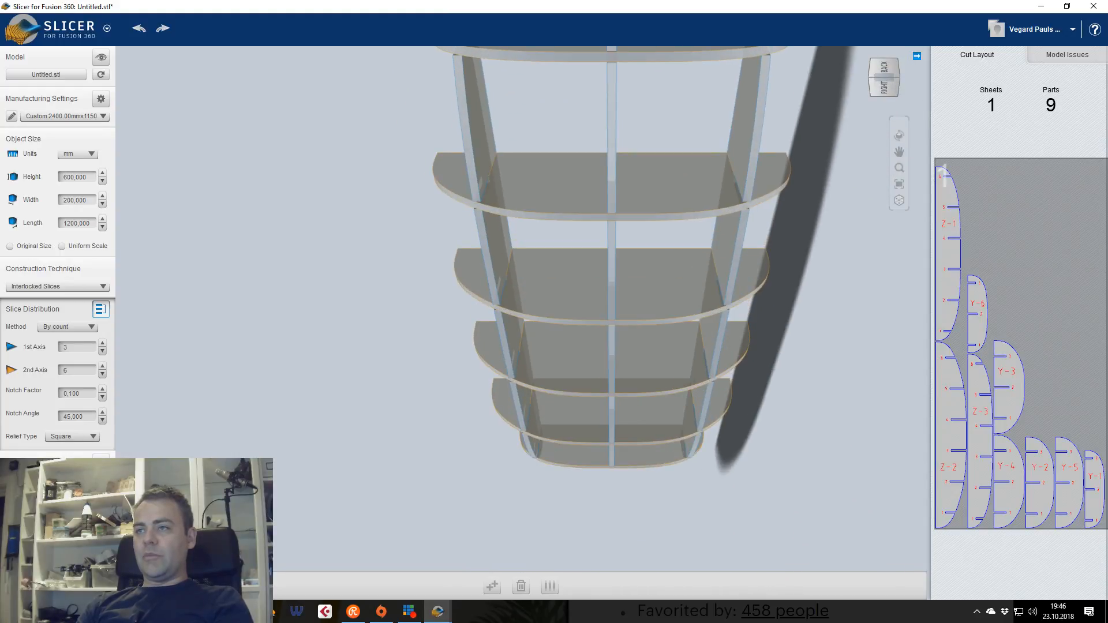
click(872, 82)
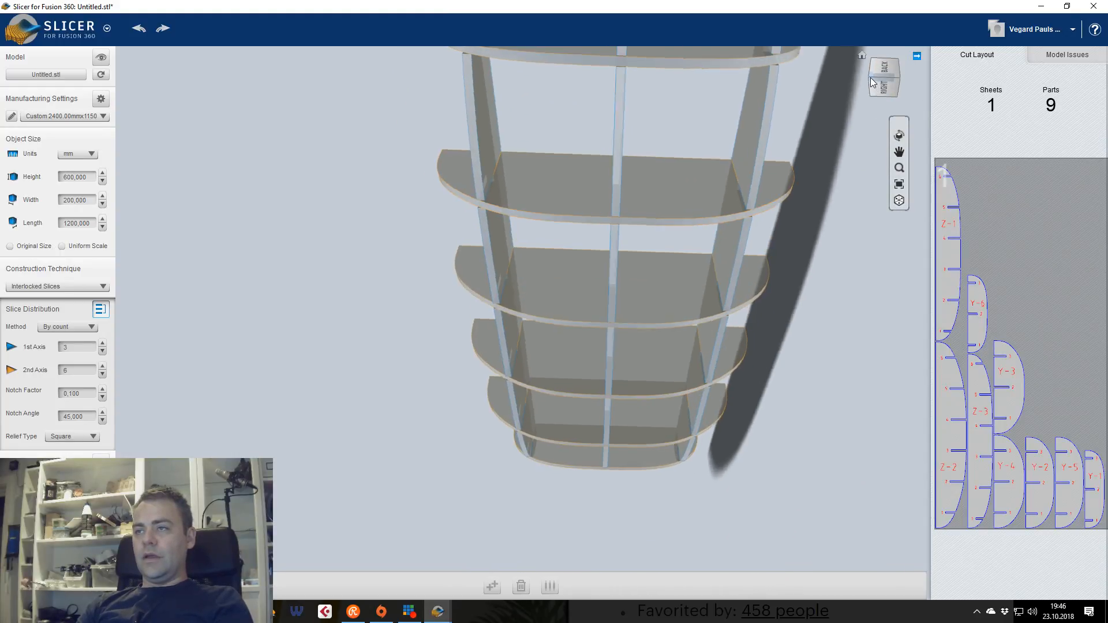
click(880, 80)
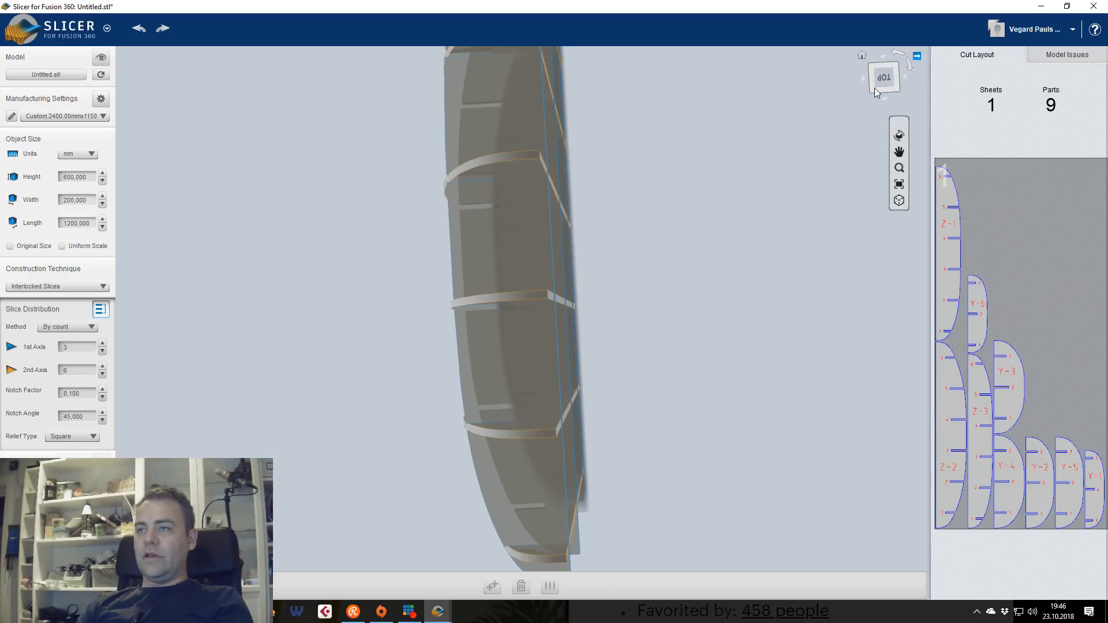
Examine the sliced bookshelf lying lengthwise from its corners, top, right side and underside
click(879, 81)
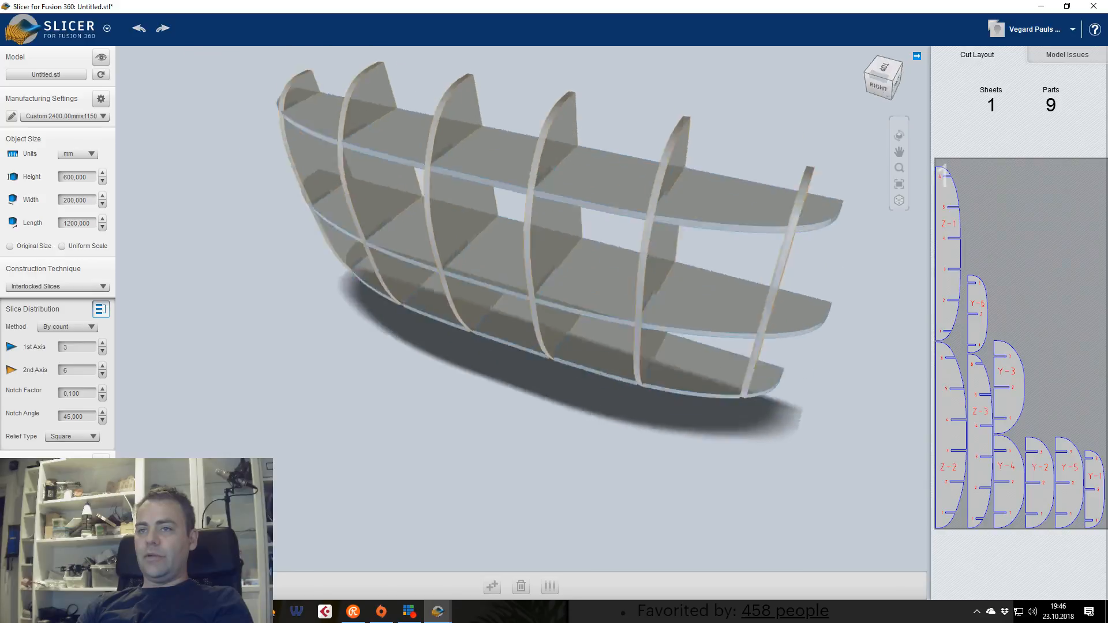
drag(519, 311, 611, 271)
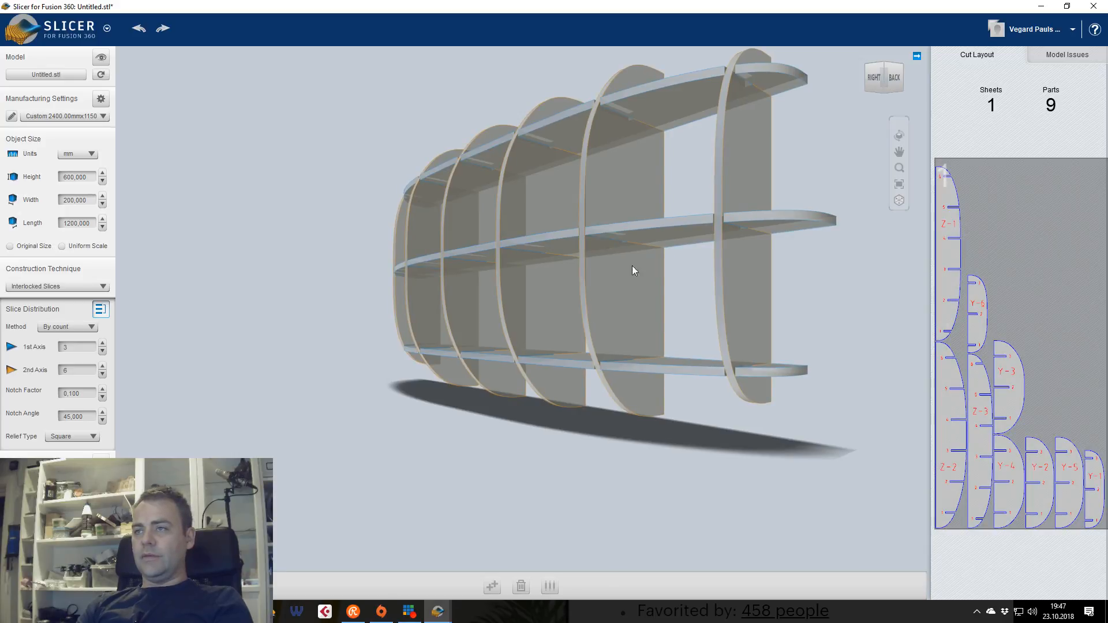
click(882, 81)
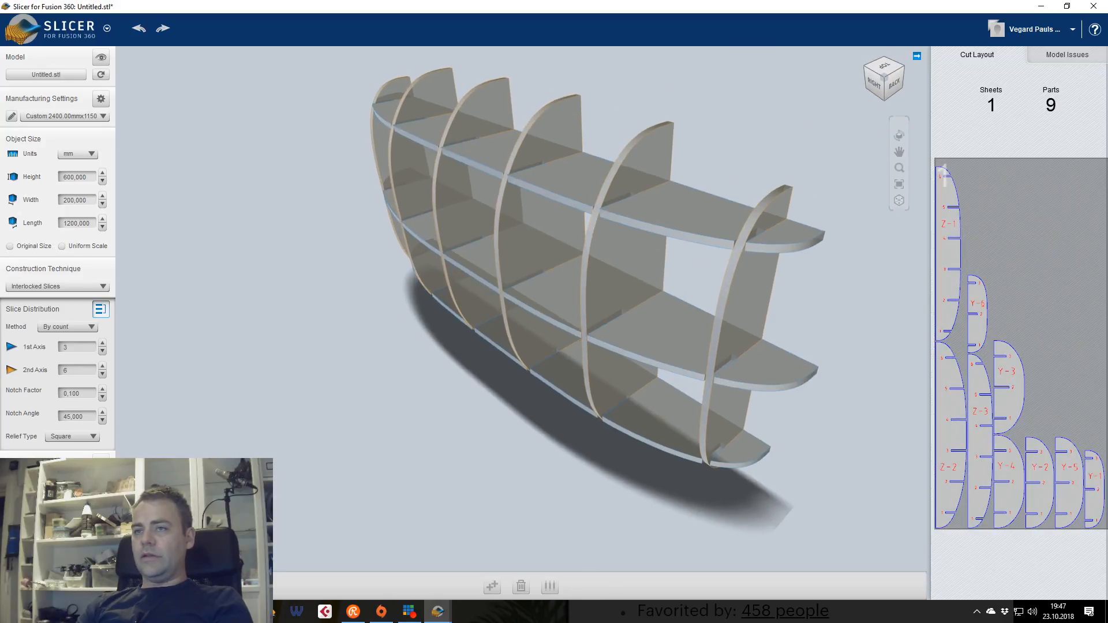
click(886, 72)
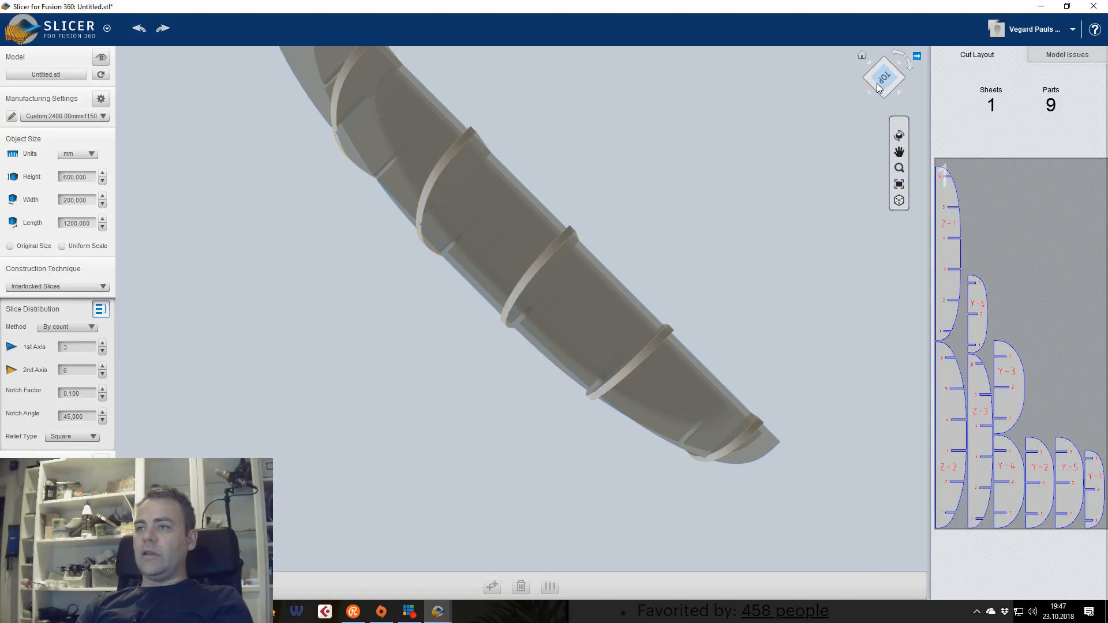
click(860, 56)
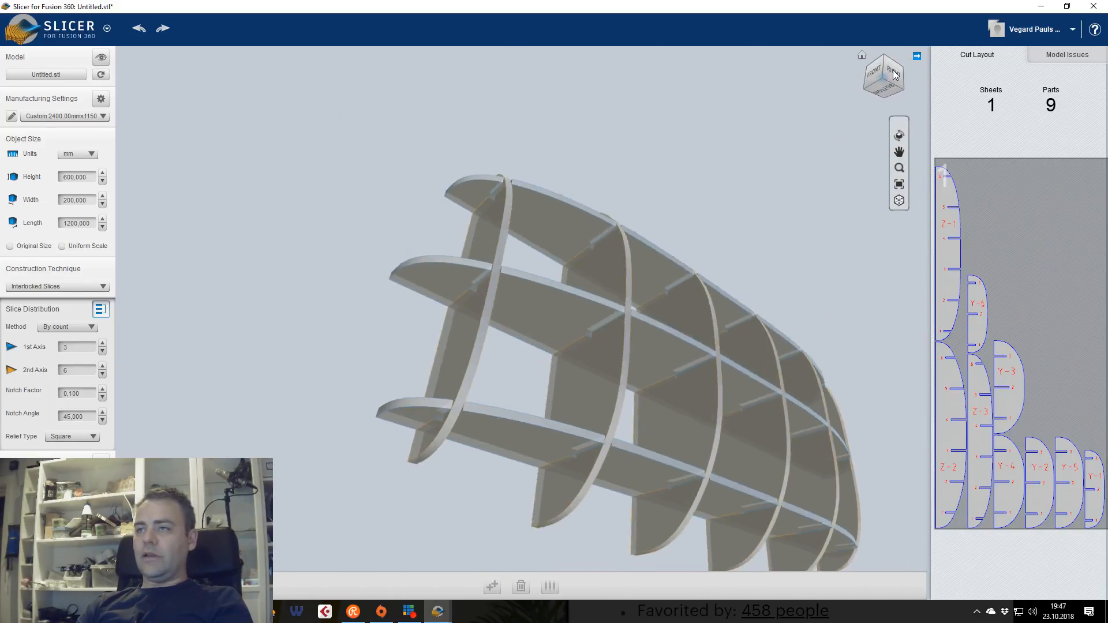
click(893, 74)
right_drag(568, 387, 926, 267)
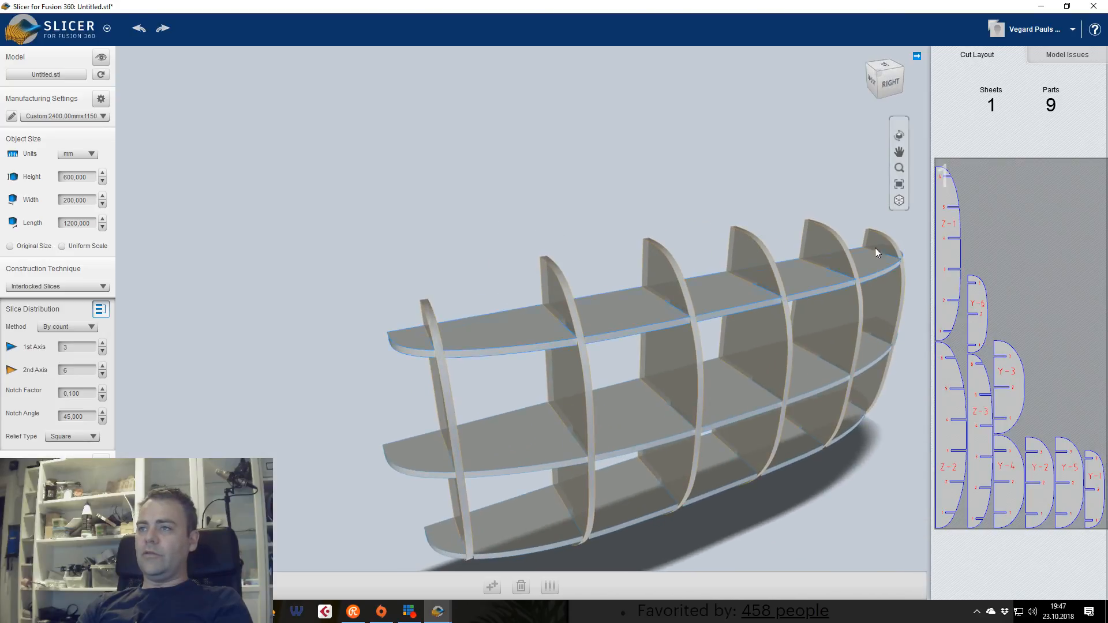
click(878, 79)
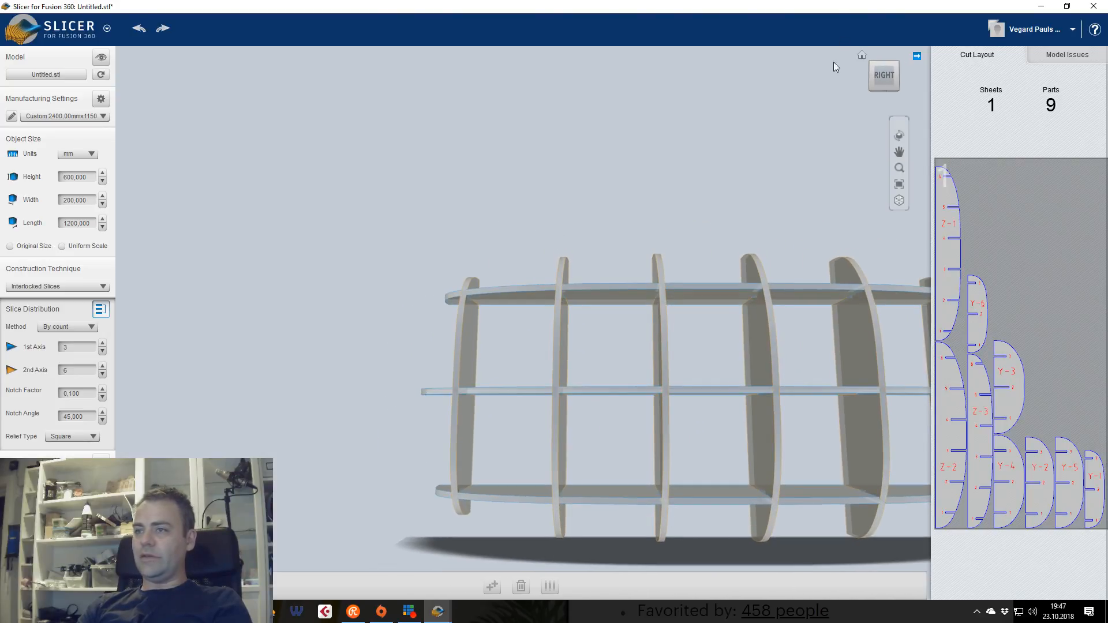
drag(878, 58, 816, 8)
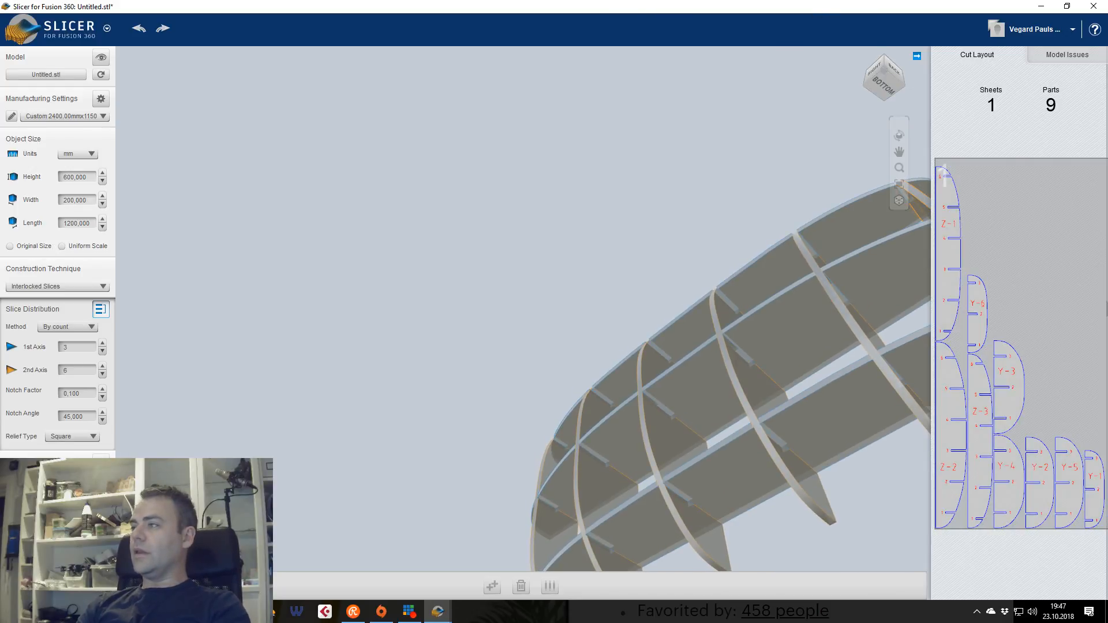
Switch to the Sail Bookcase listing to examine its product photo again, and return to the maximized Slicer for Fusion 360 window
key(alt+Tab)
key(alt+Tab)
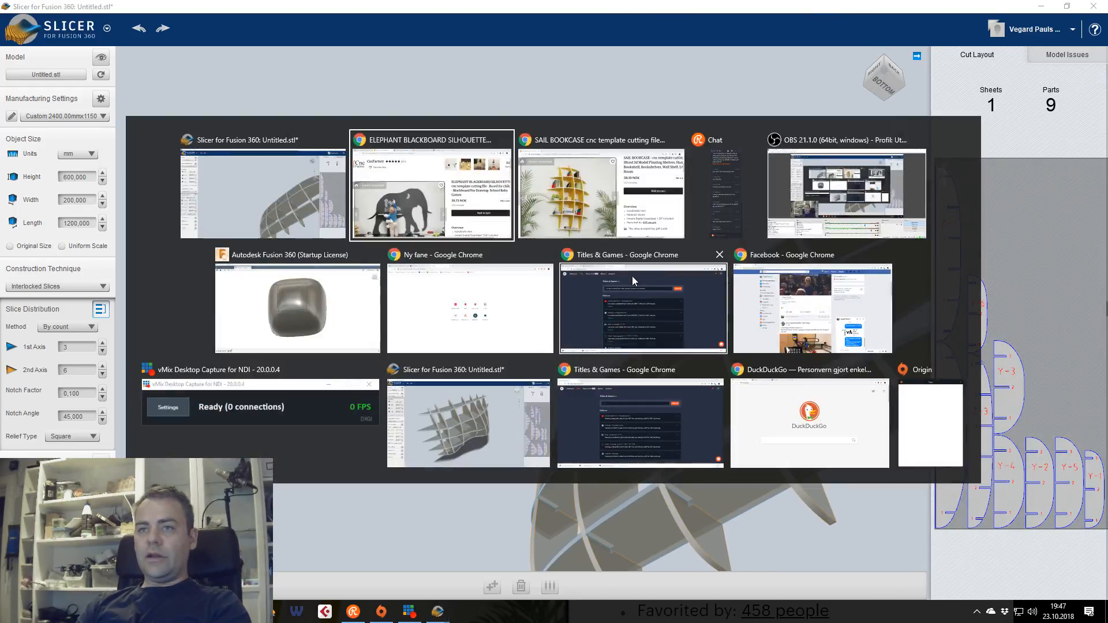
click(589, 205)
drag(608, 5, 675, 78)
drag(158, 146, 236, 1)
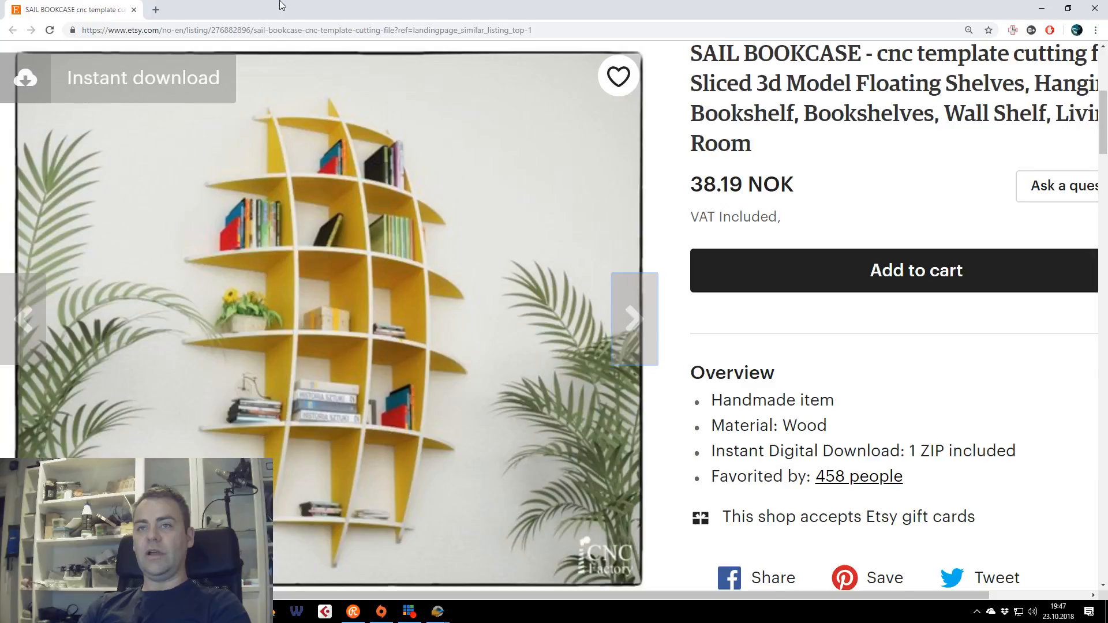
drag(280, 4, 1107, 153)
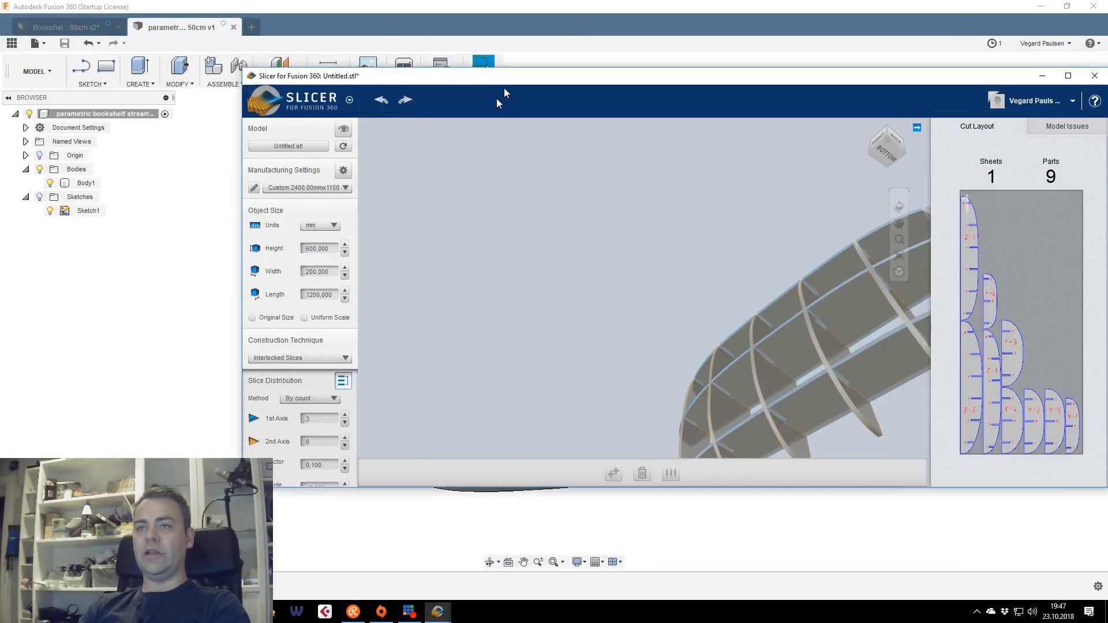
drag(507, 81, 361, 2)
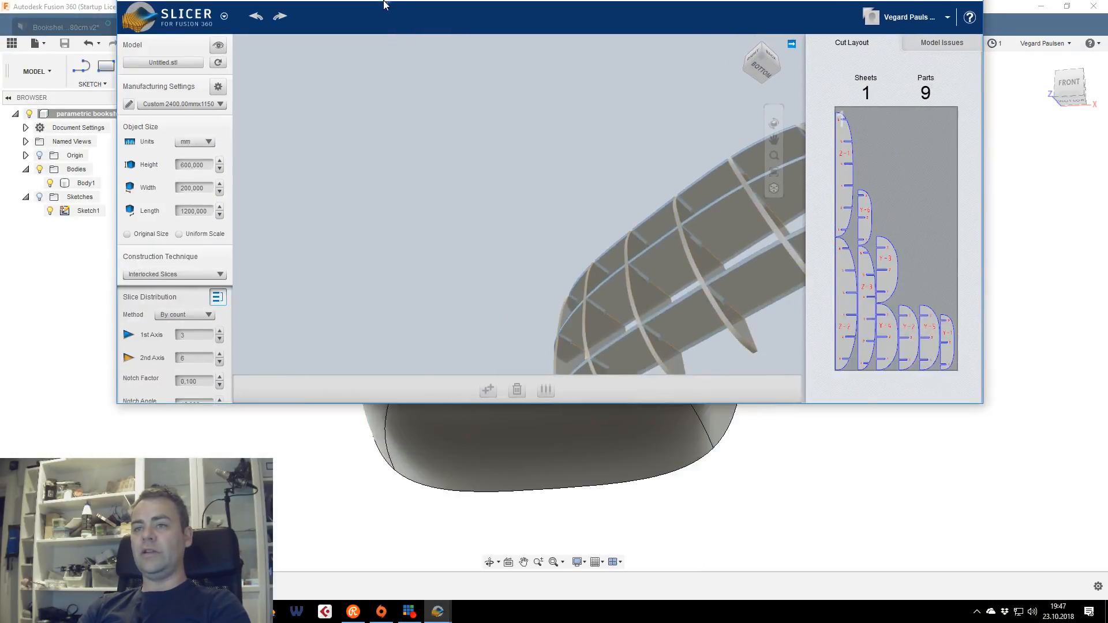
Inspect the curvature of the interlocked slices from the back corner, front corner and below
mouse_move(883, 74)
mouse_down()
mouse_move(872, 78)
mouse_move(875, 70)
mouse_up()
click(860, 58)
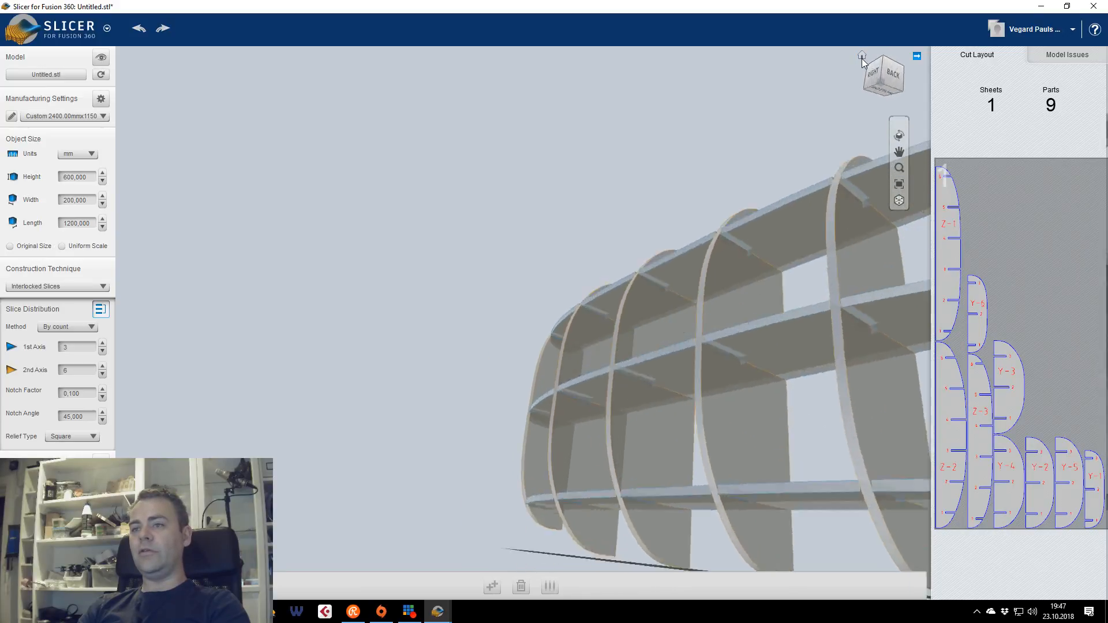
click(872, 90)
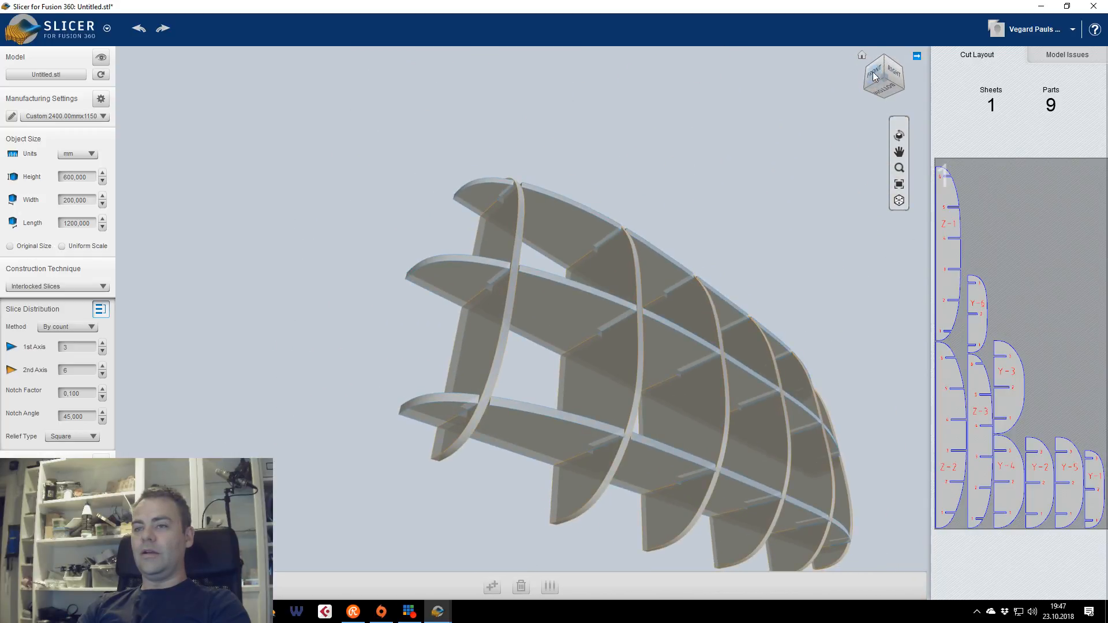
click(887, 84)
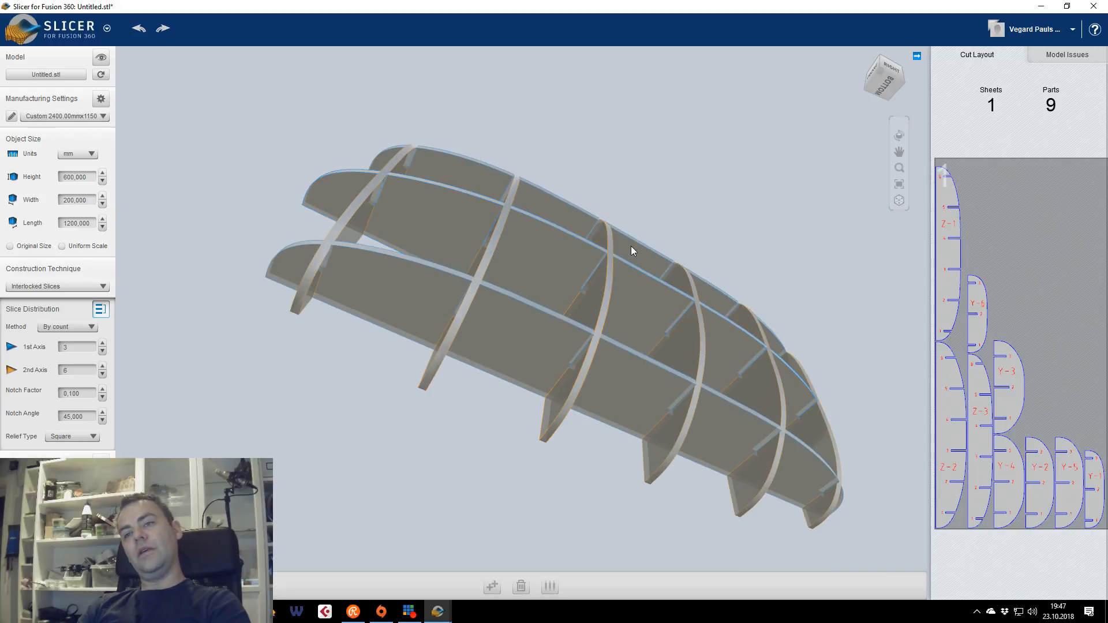
click(887, 81)
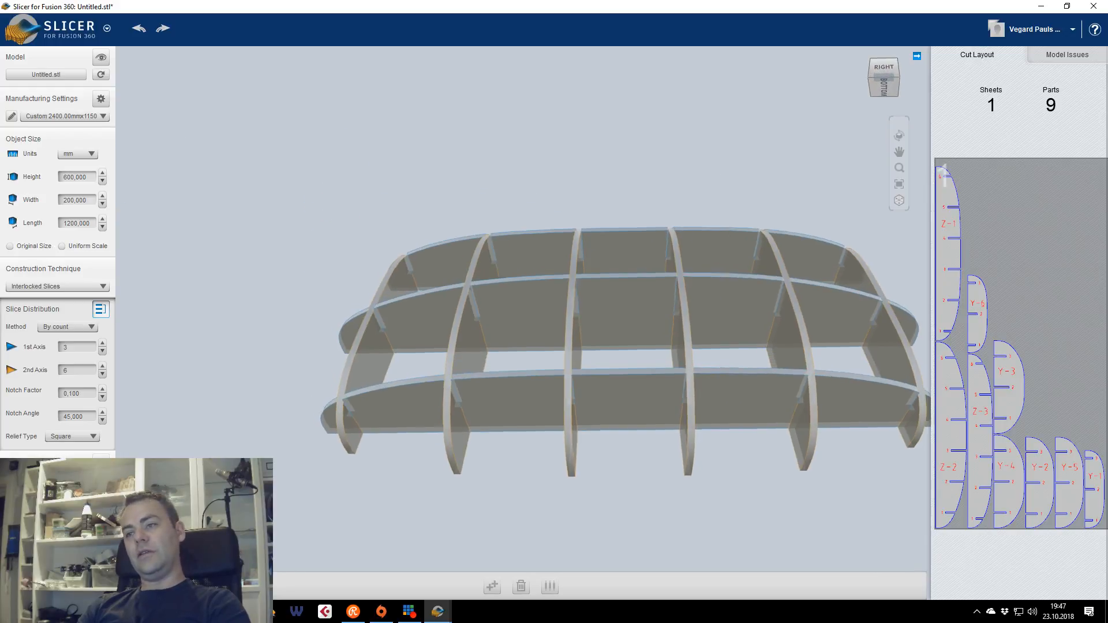
Examine the interlocked bookshelf from a lower corner and from the right side
click(870, 75)
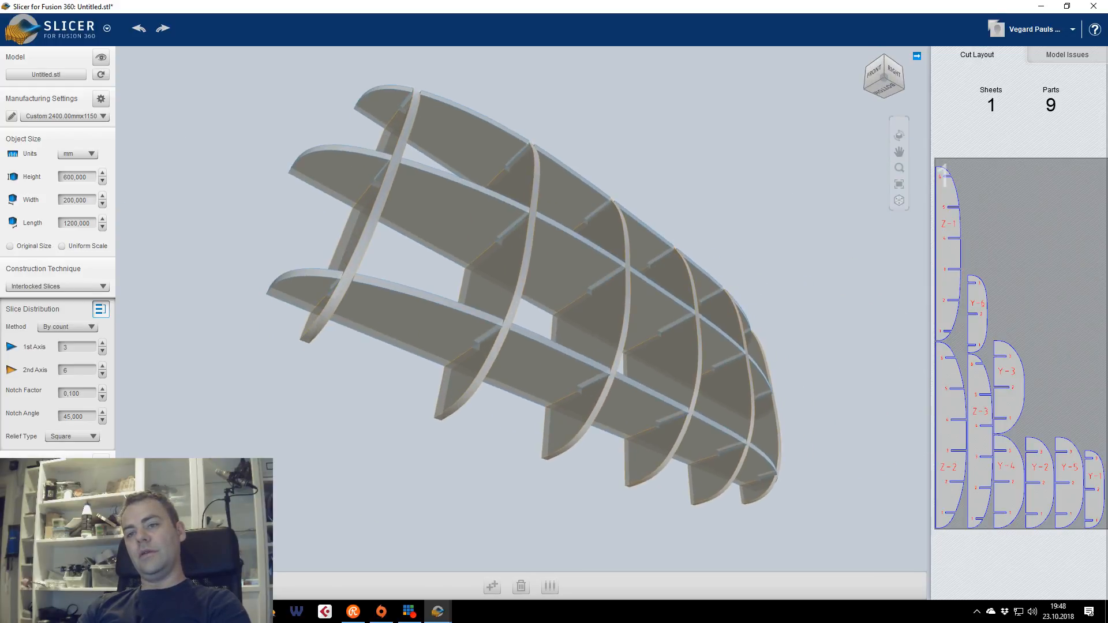
click(890, 73)
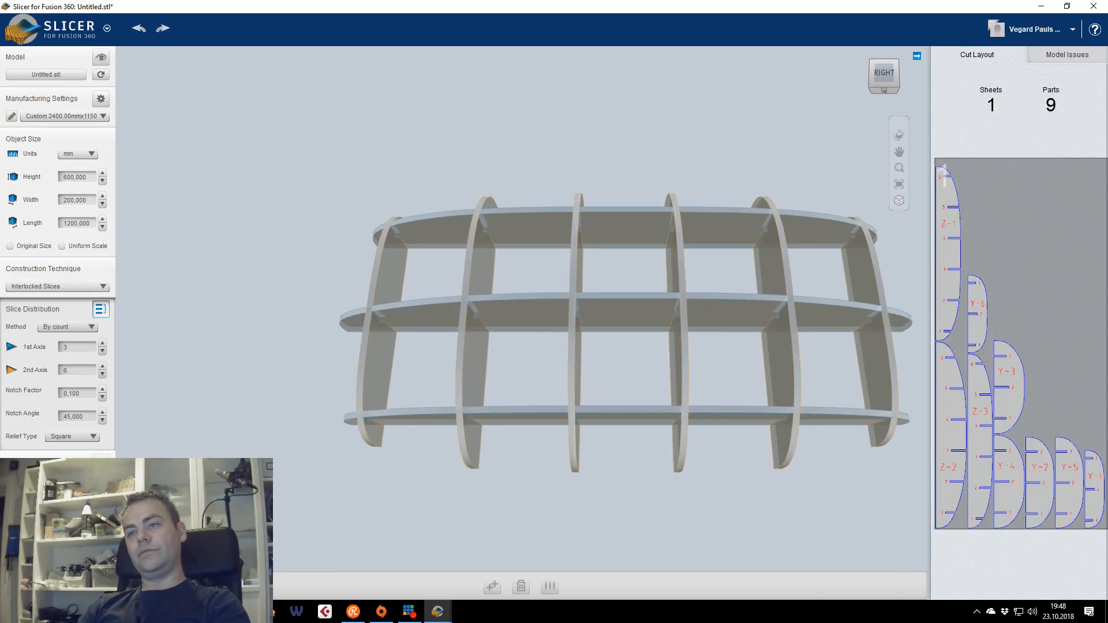
middle_drag(649, 288, 545, 291)
drag(882, 80, 871, 81)
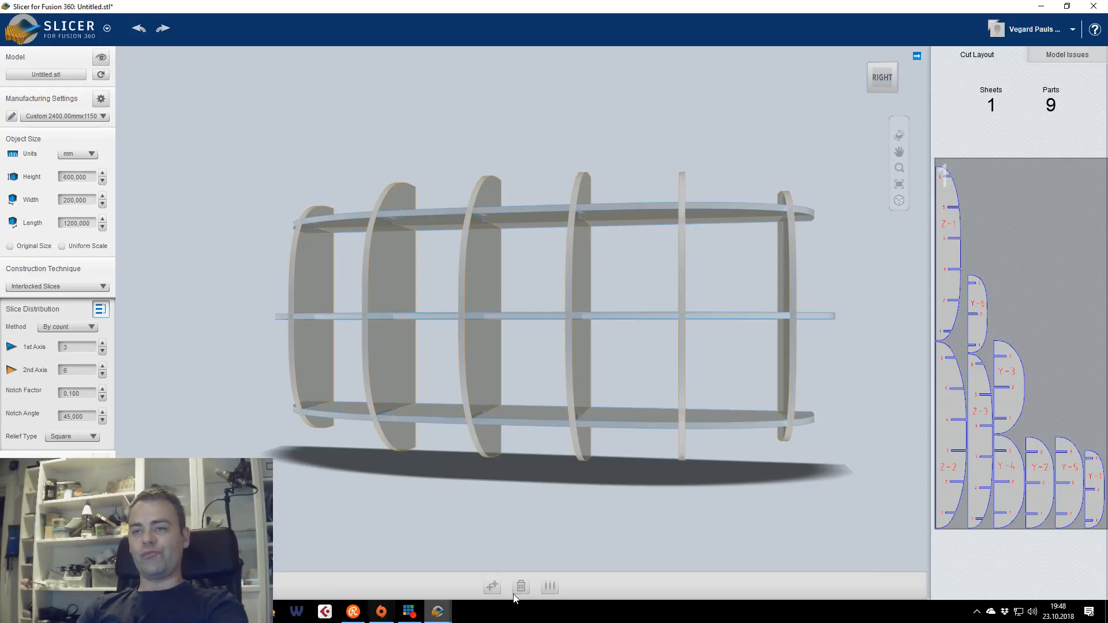
click(892, 75)
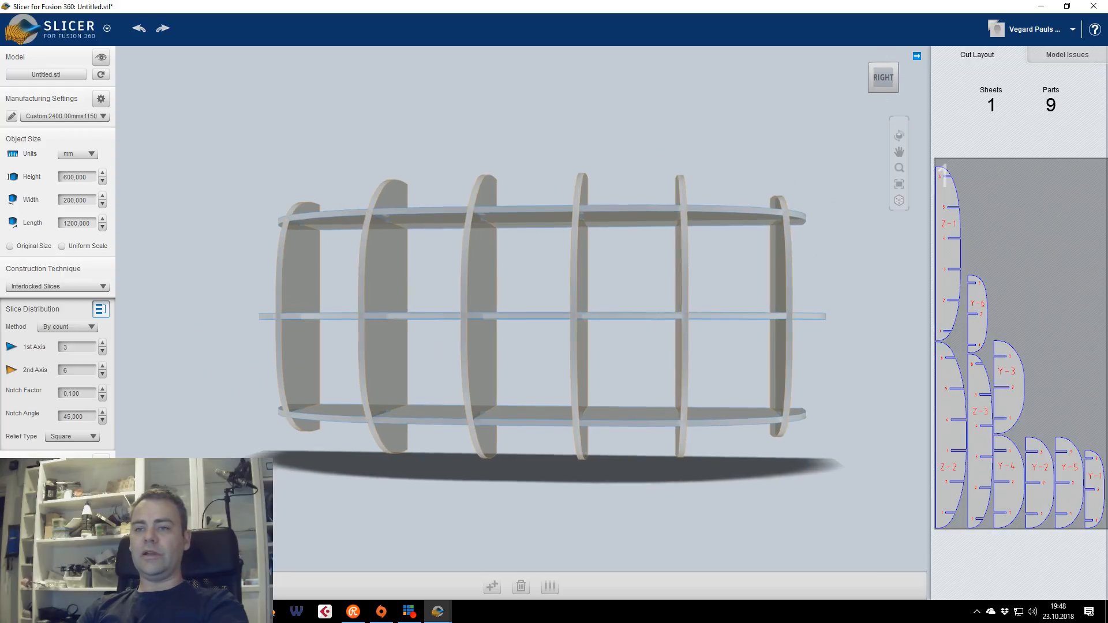
Change the construction technique to Curve and view the slices from the right side at a slight angle
click(41, 286)
click(39, 320)
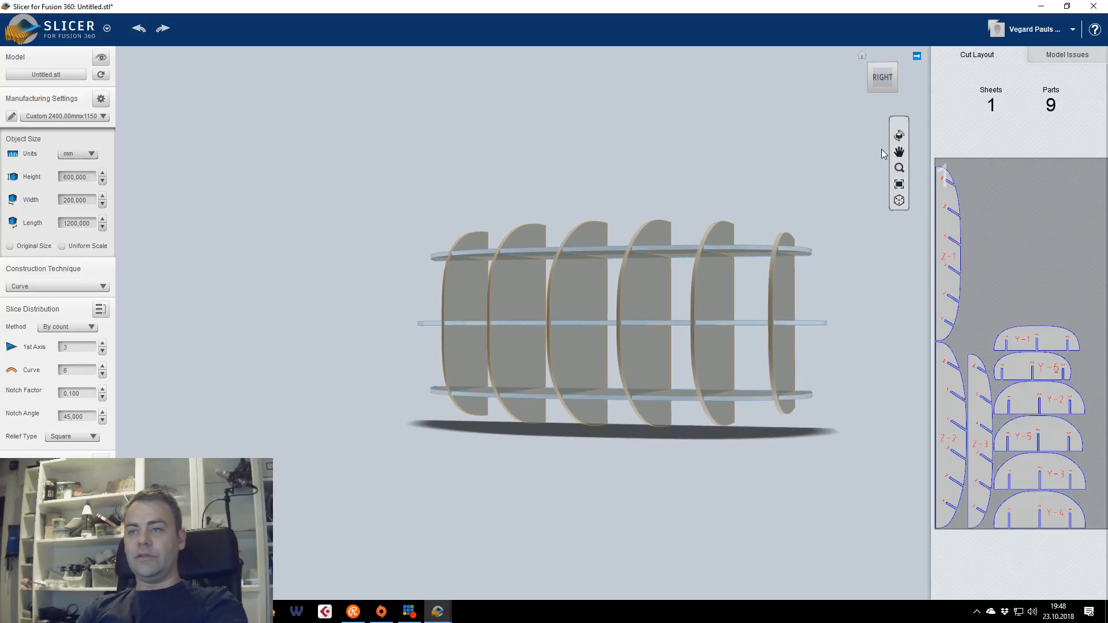
click(882, 80)
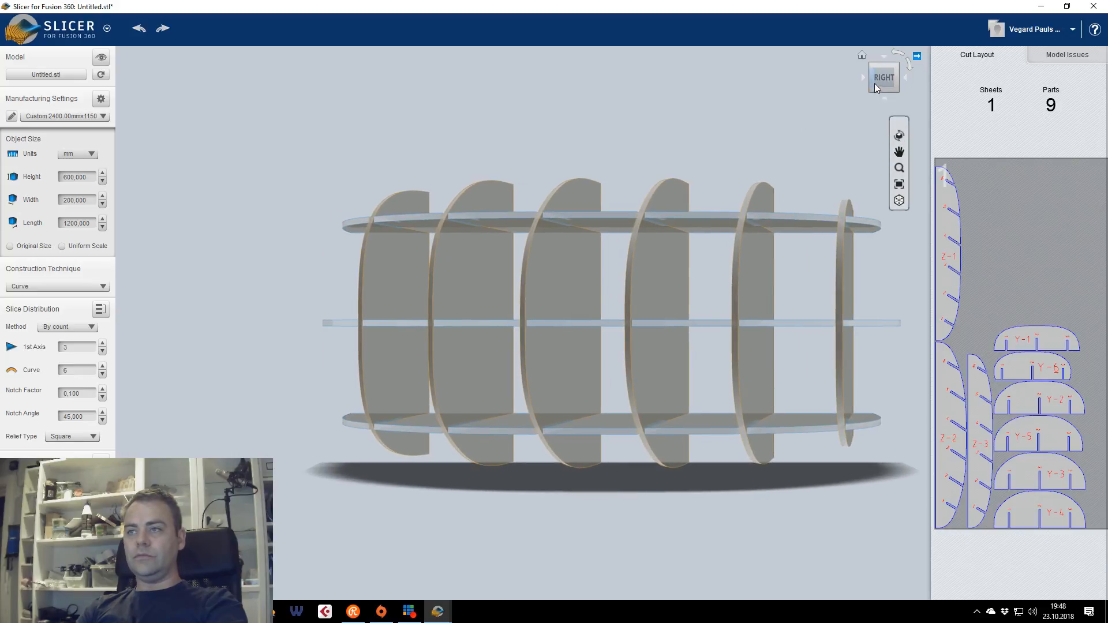
mouse_move(883, 114)
mouse_down()
mouse_move(886, 150)
mouse_move(917, 118)
mouse_move(886, 118)
mouse_up()
drag(340, 324, 406, 325)
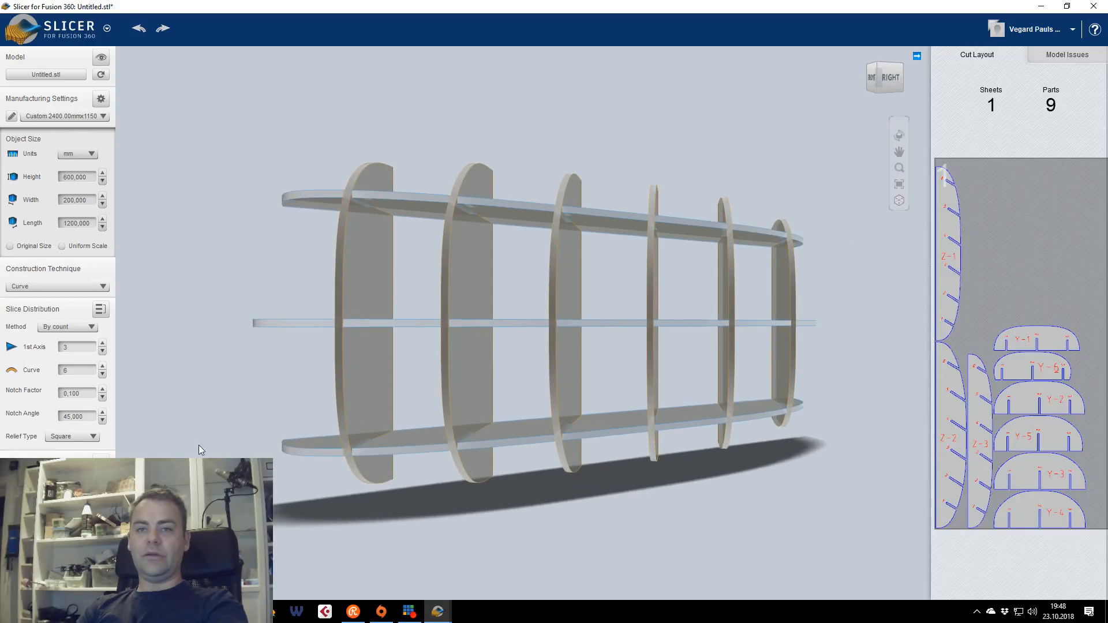
Try a higher number of curve slices, up to at least 10, and reduce the count to 5
click(102, 342)
click(103, 351)
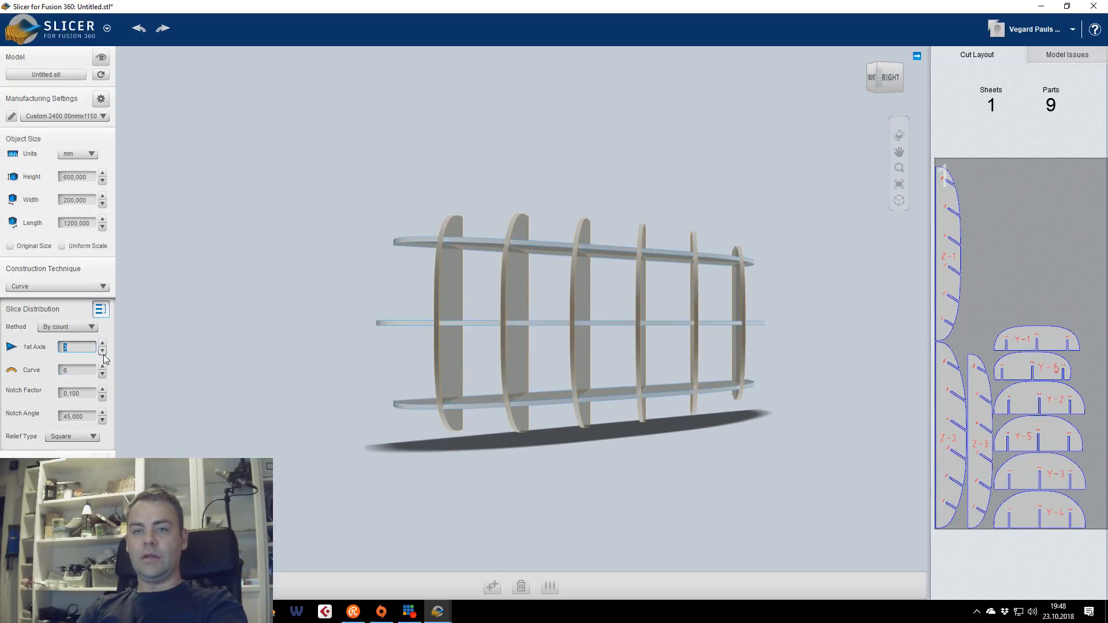
click(103, 367)
click(102, 368)
click(102, 368)
click(103, 368)
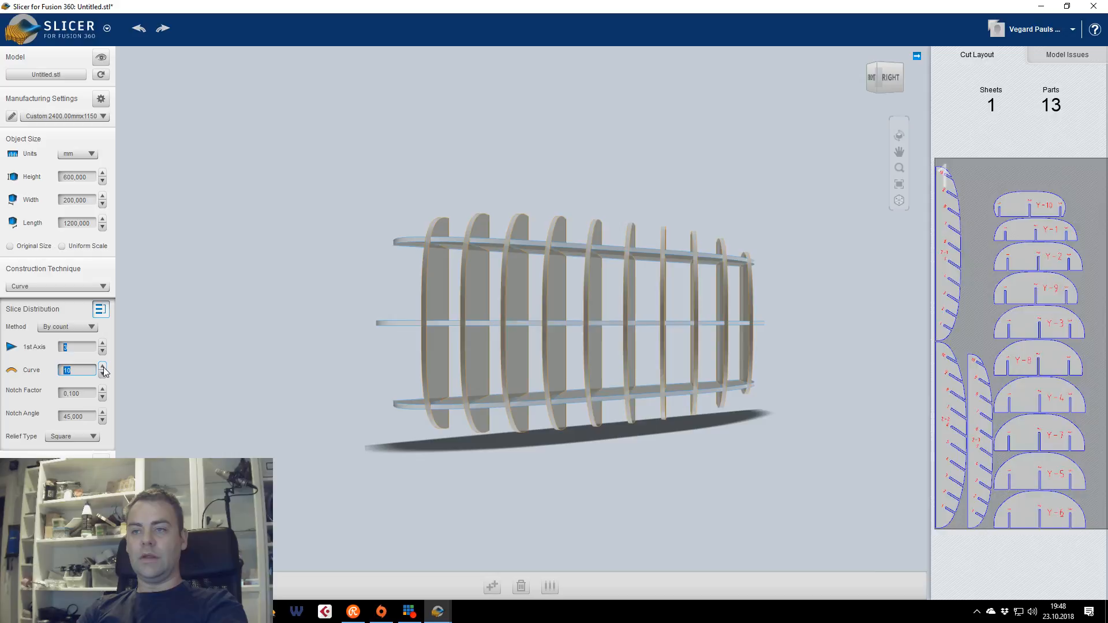
click(103, 367)
click(103, 374)
click(103, 374)
click(103, 374)
click(102, 375)
click(102, 374)
click(103, 375)
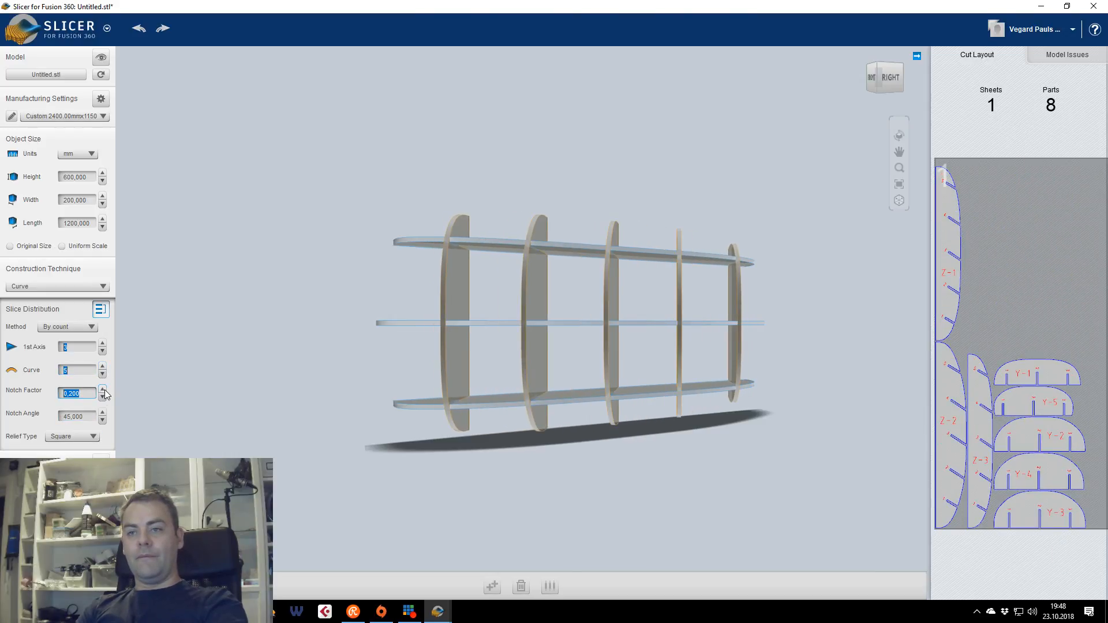
Set the notch factor to 0.400 and the relief type to Dog Bone
click(75, 438)
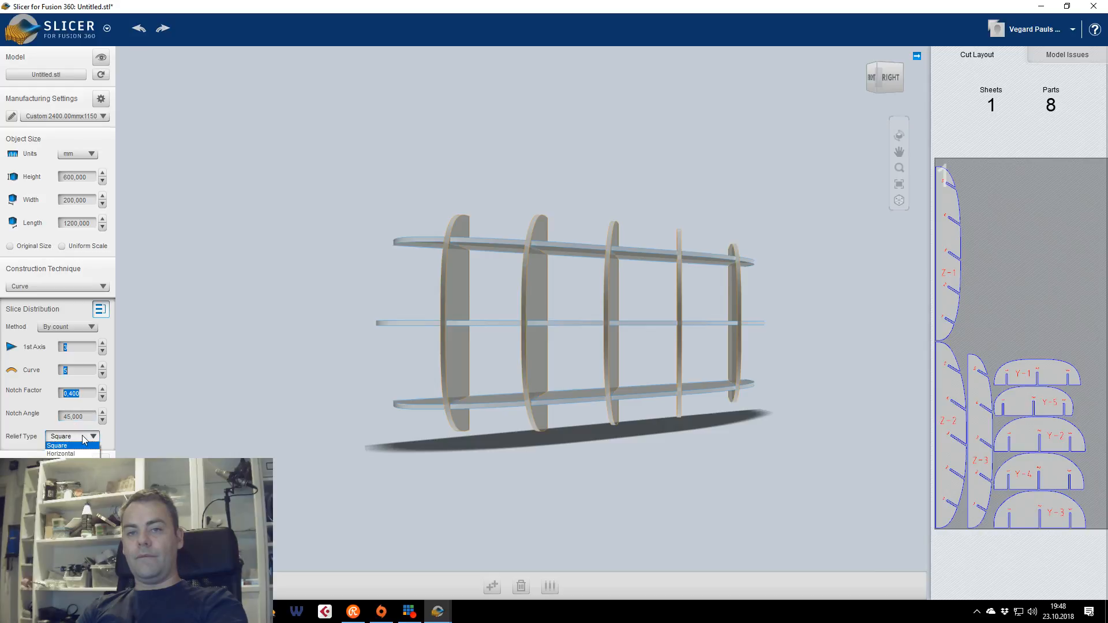
click(61, 462)
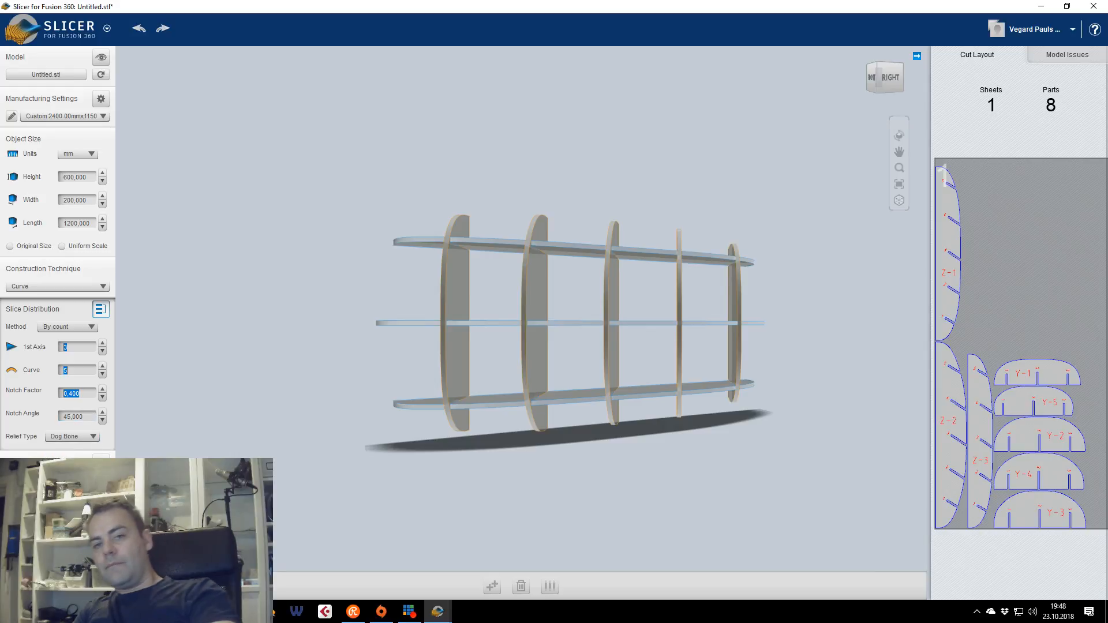
Rotate the slice direction so the slices run diagonally, and check them from the front and right sides
click(100, 460)
drag(605, 187, 515, 200)
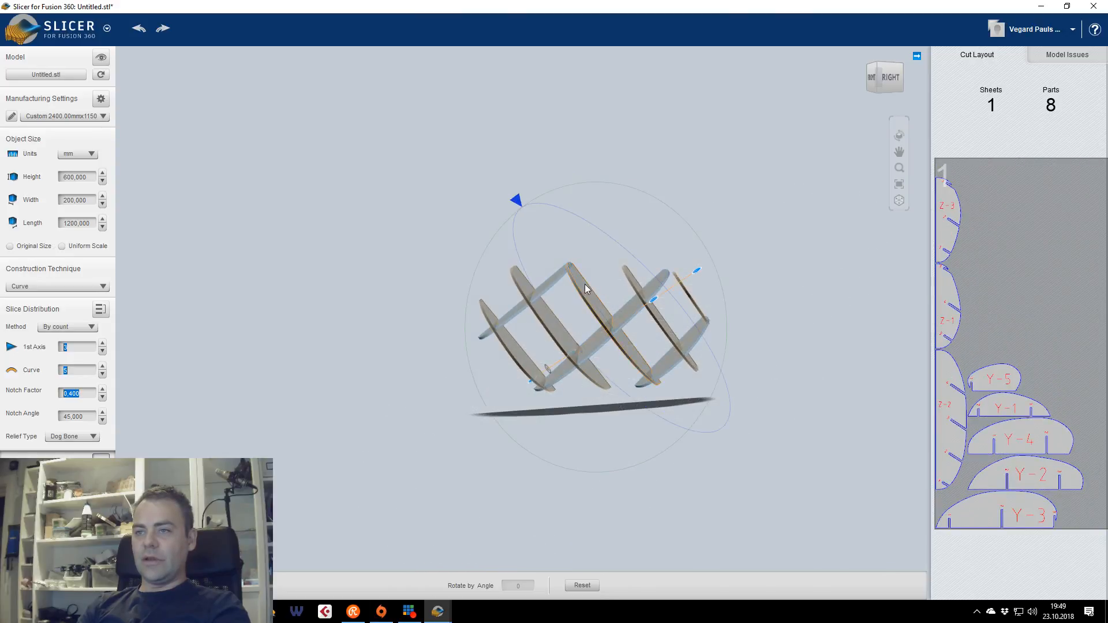
click(872, 81)
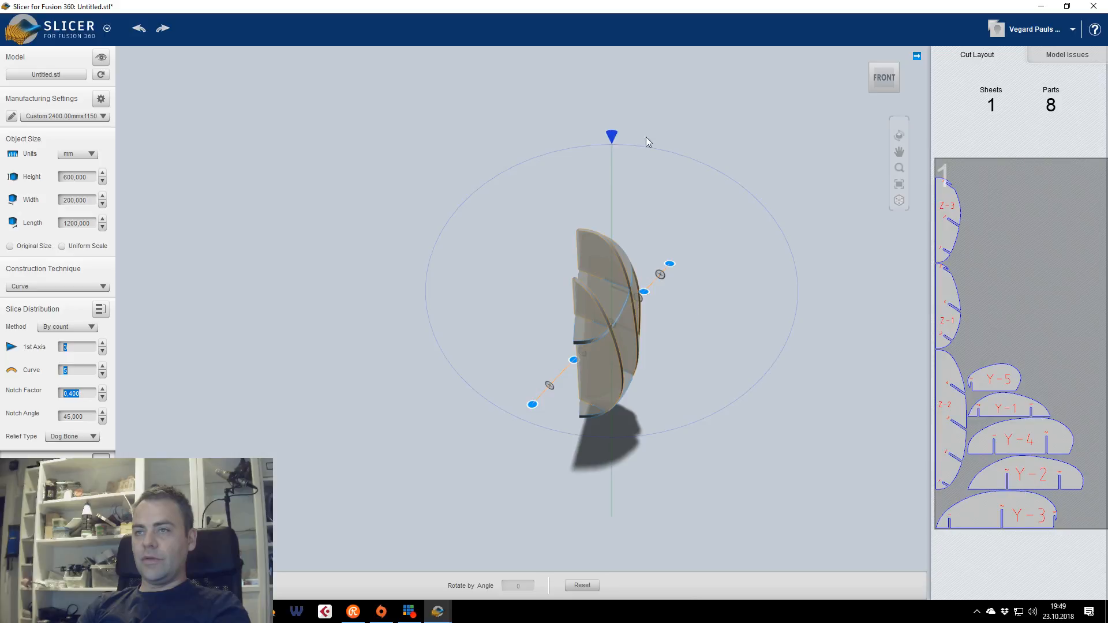
click(892, 78)
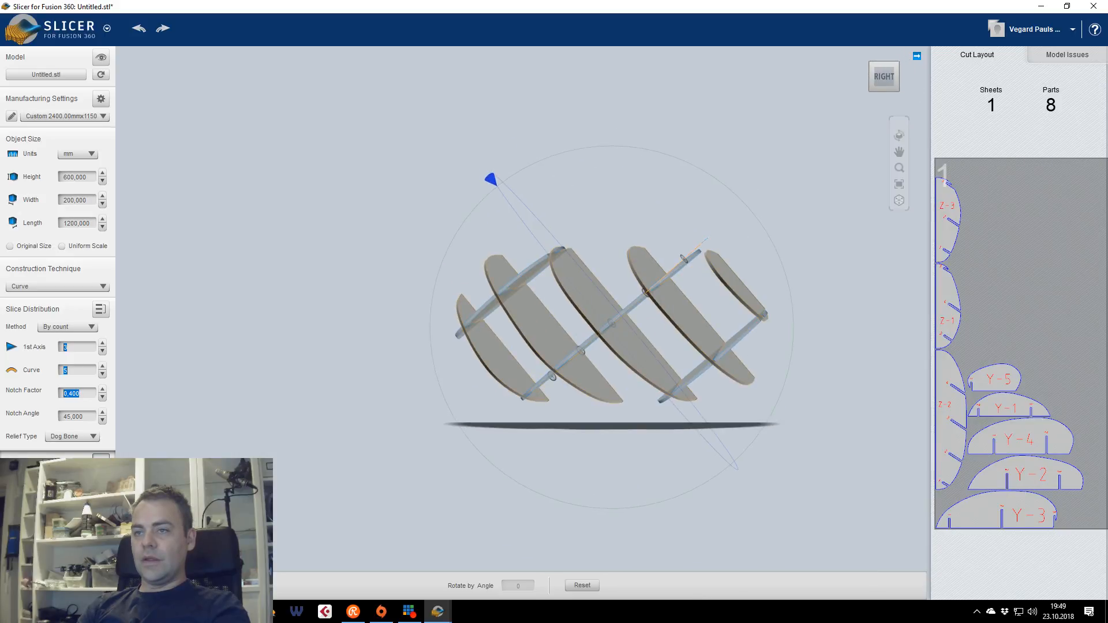
click(492, 180)
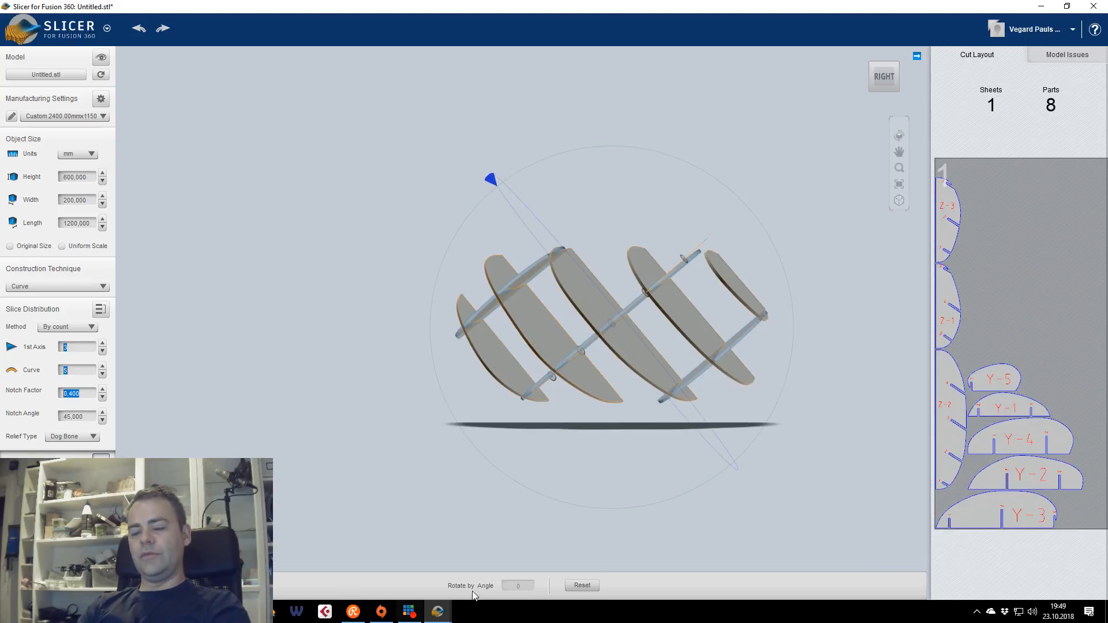
Compare with the wavy bookshelf in the other Slicer window, and close the diagonally sliced document without saving it
click(437, 611)
click(411, 593)
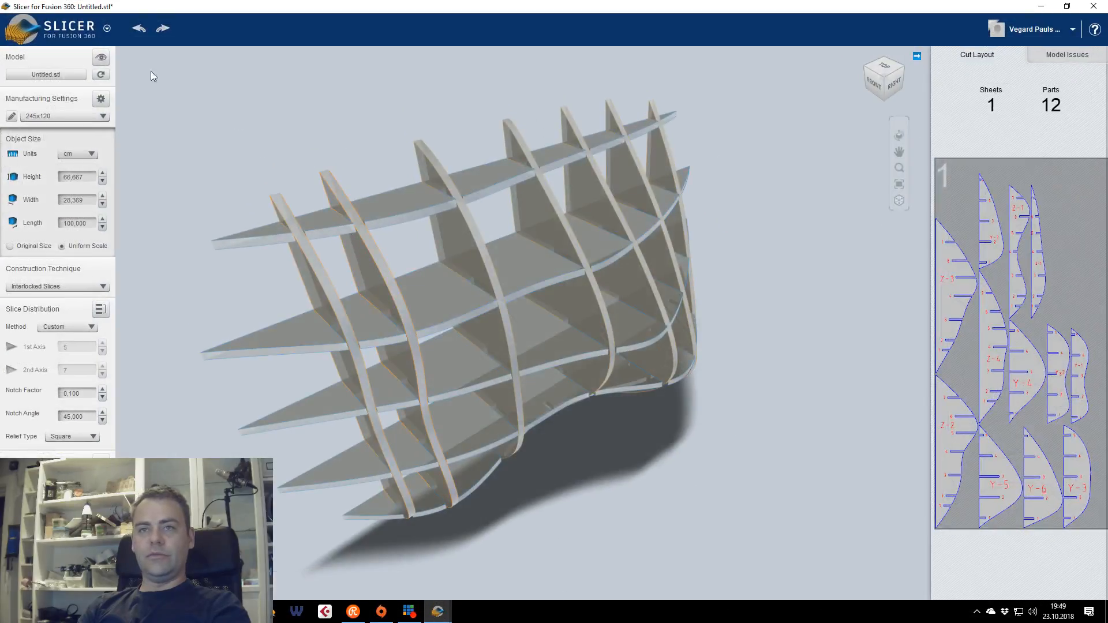
click(498, 557)
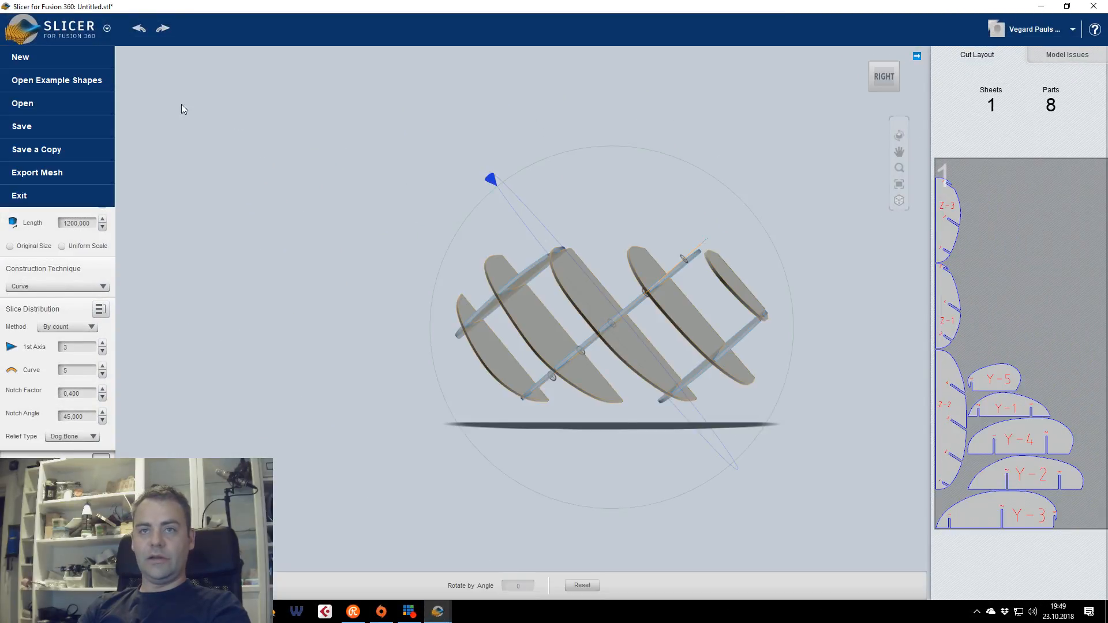
click(1093, 6)
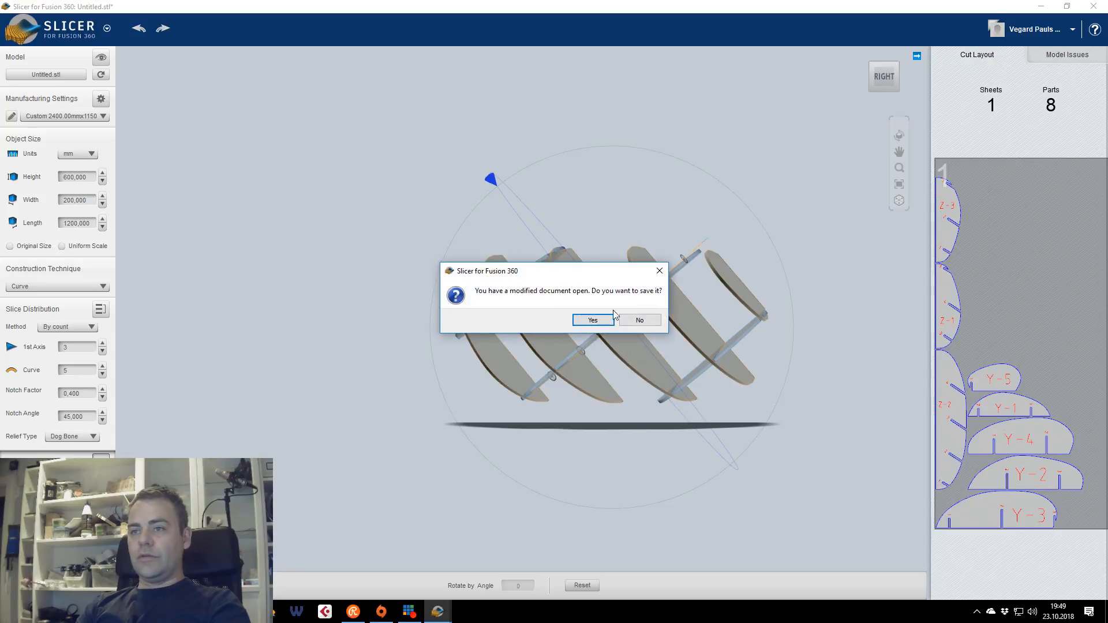
click(639, 320)
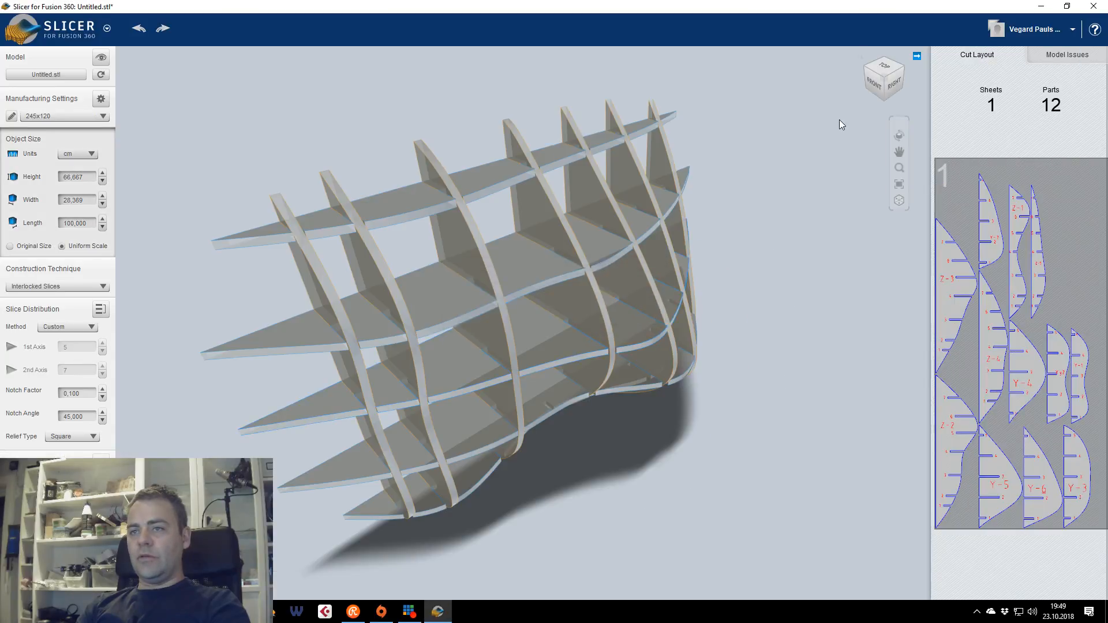
View the wavy bookshelf from the right side, switch to Fusion 360 and create a new empty design
drag(887, 92, 863, 27)
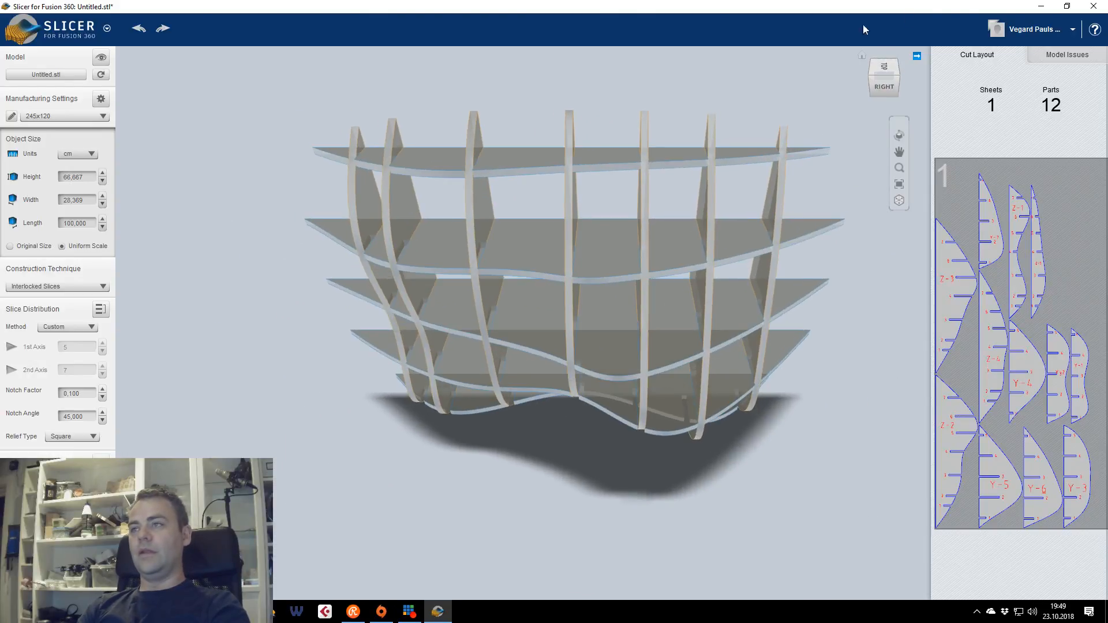
click(1041, 6)
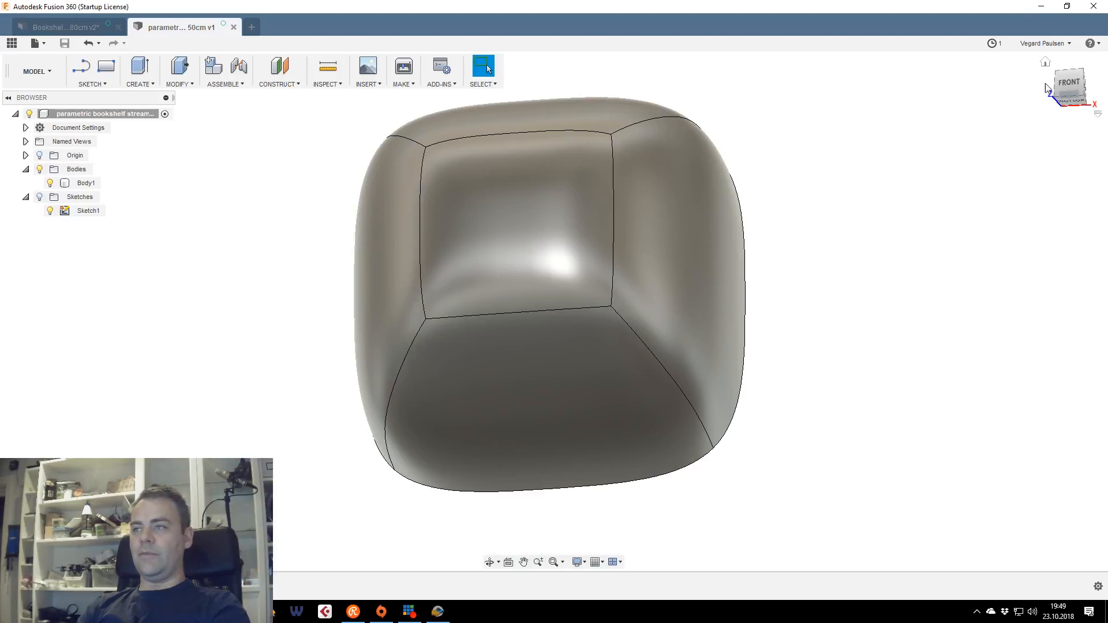
mouse_move(1055, 94)
mouse_down()
mouse_move(1016, 98)
mouse_move(1038, 105)
mouse_up()
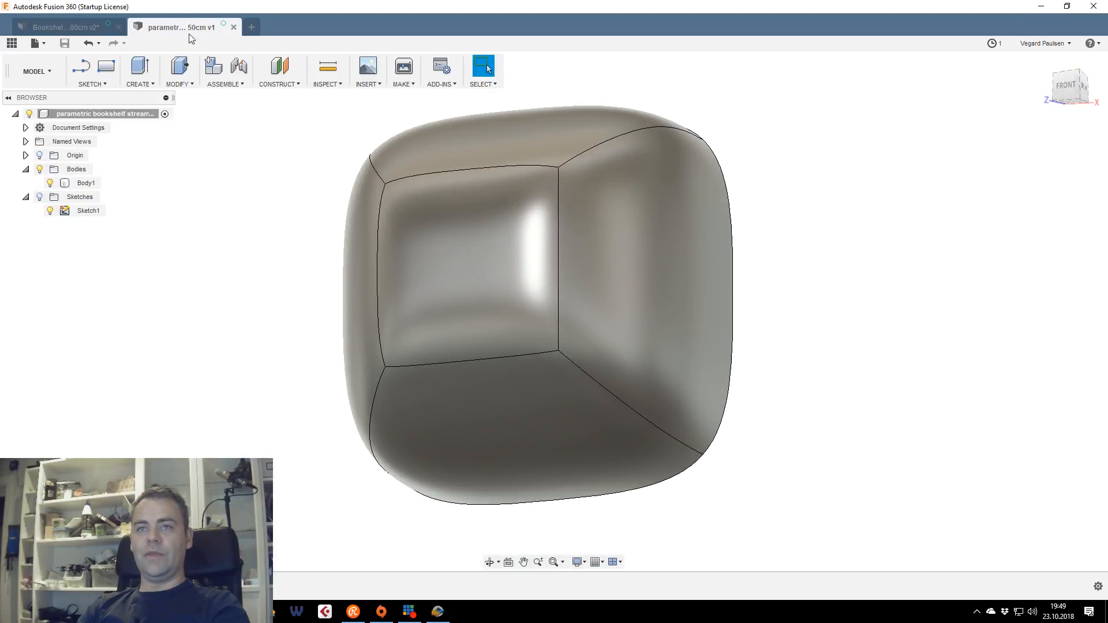
click(254, 29)
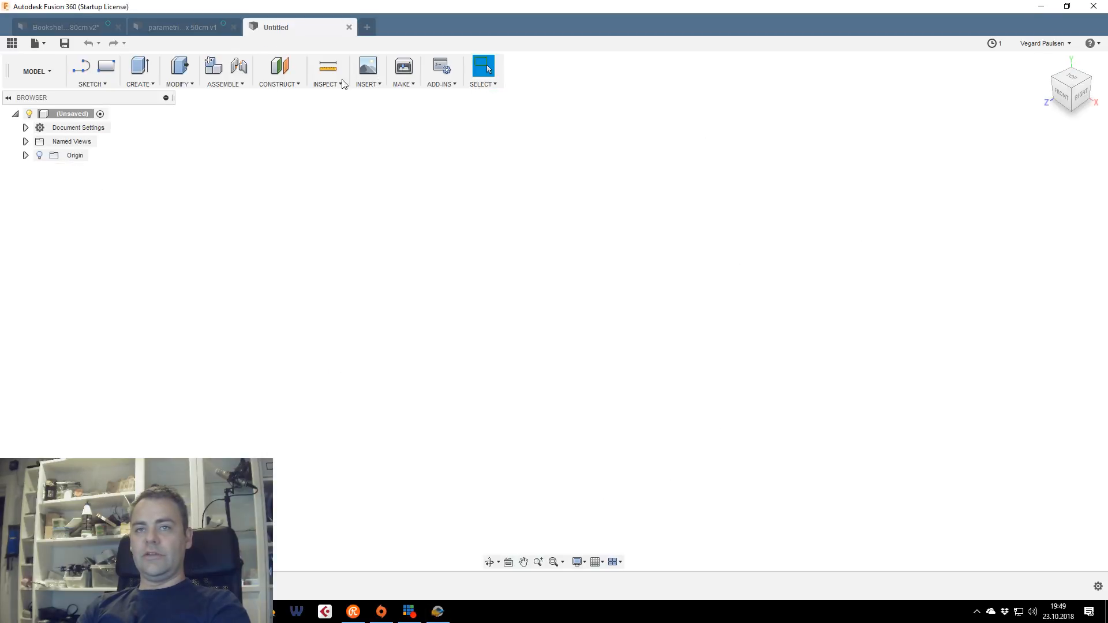
Start a rectangle sketch on the front plane from the origin, with its height set to 120 cm
click(106, 65)
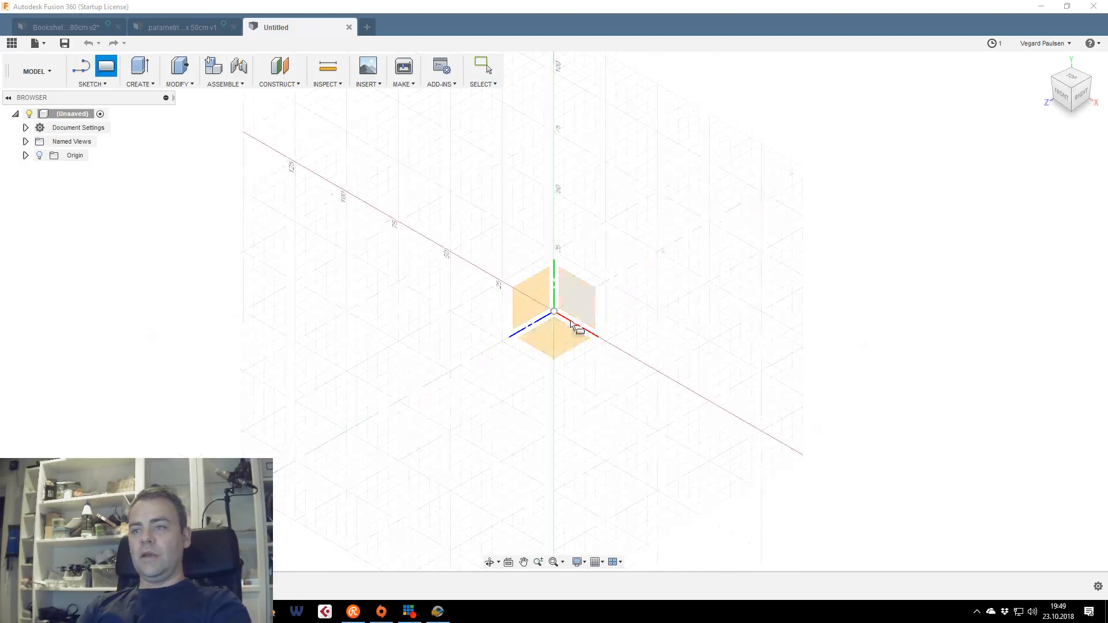
click(1060, 98)
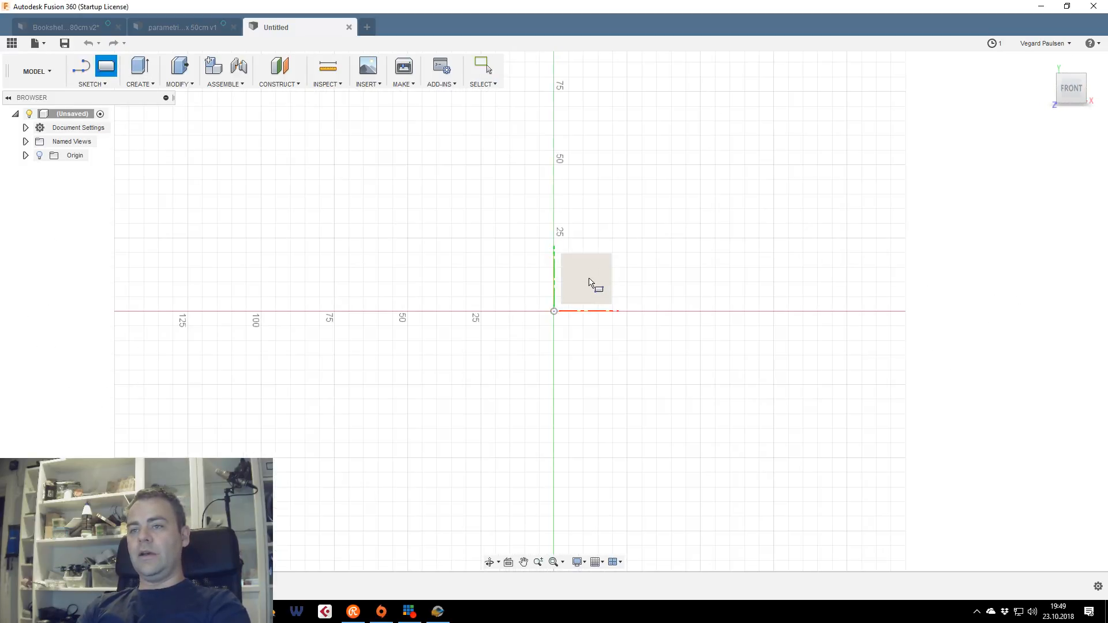
click(619, 279)
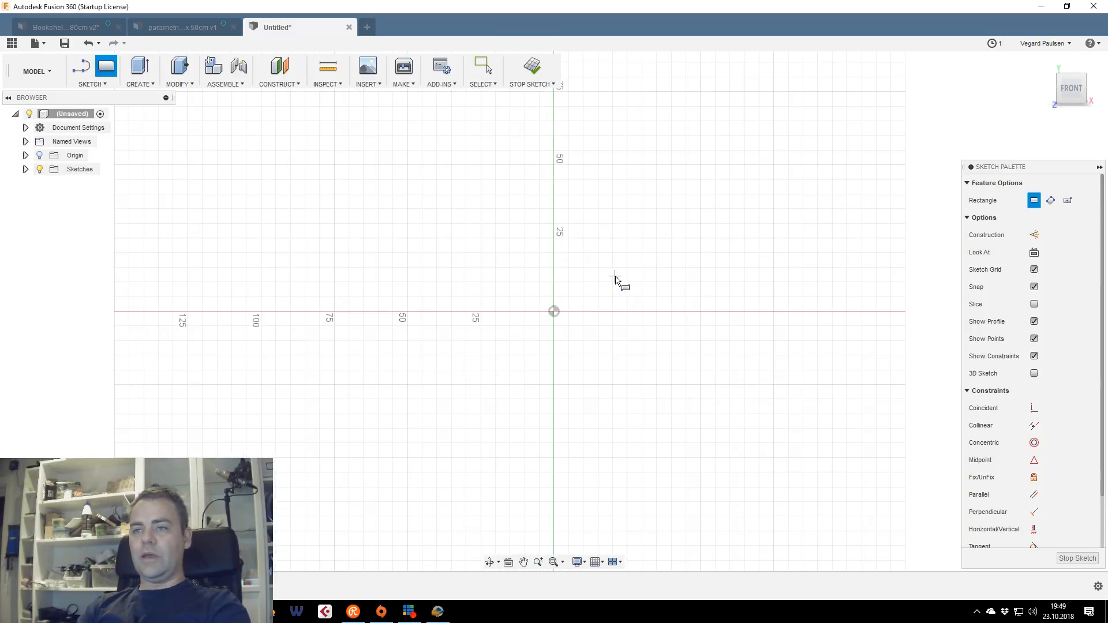
click(554, 311)
middle_drag(801, 150, 768, 222)
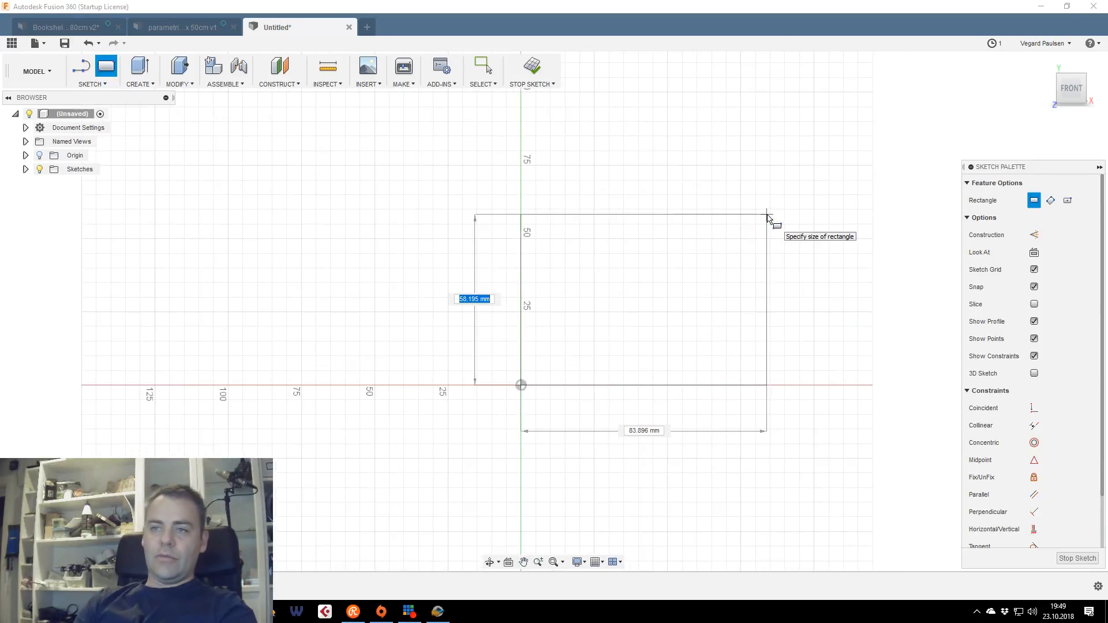
text(0cm)
key(BackSpace)
key(BackSpace)
key(BackSpace)
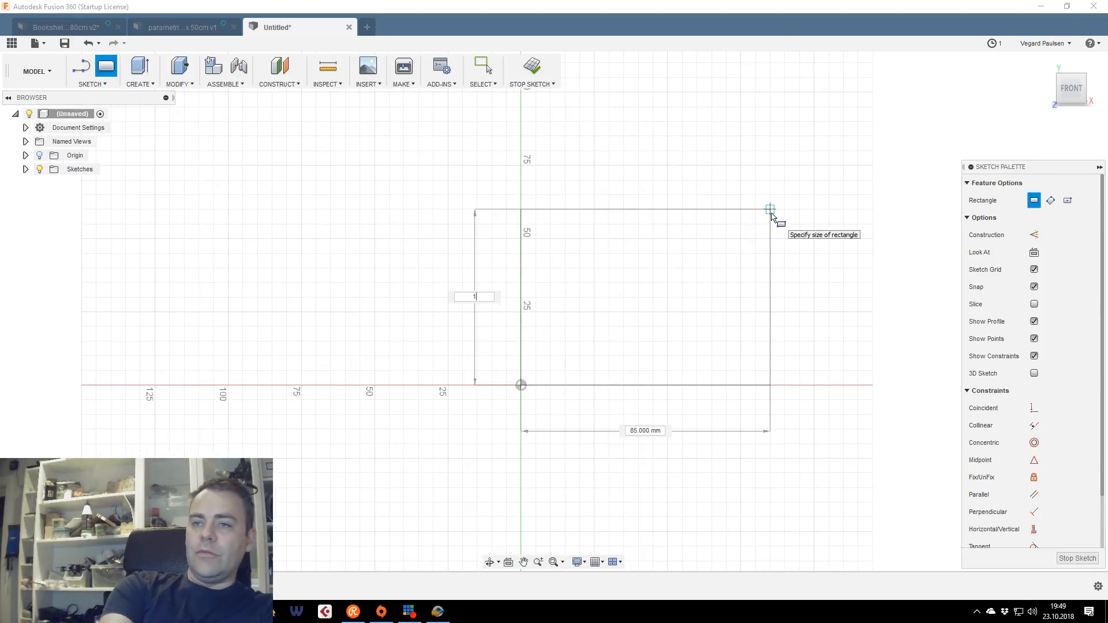
text(120cm)
key(Tab)
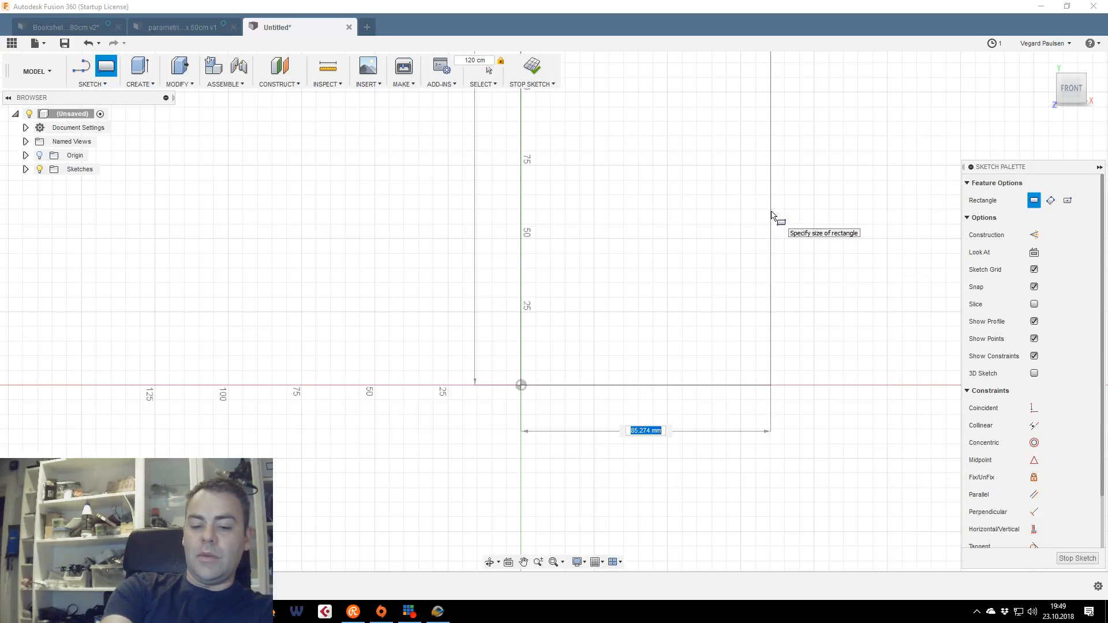
Try to set the rectangle's width to 60 cm and place its opposite corner
text(10cm)
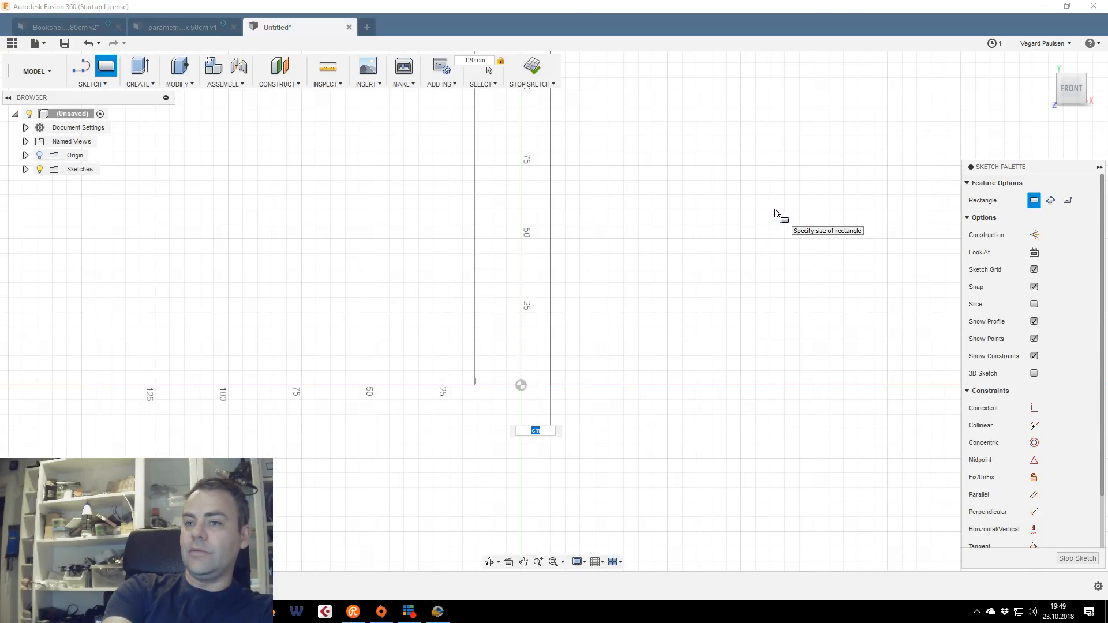
key(BackSpace)
text(60cm)
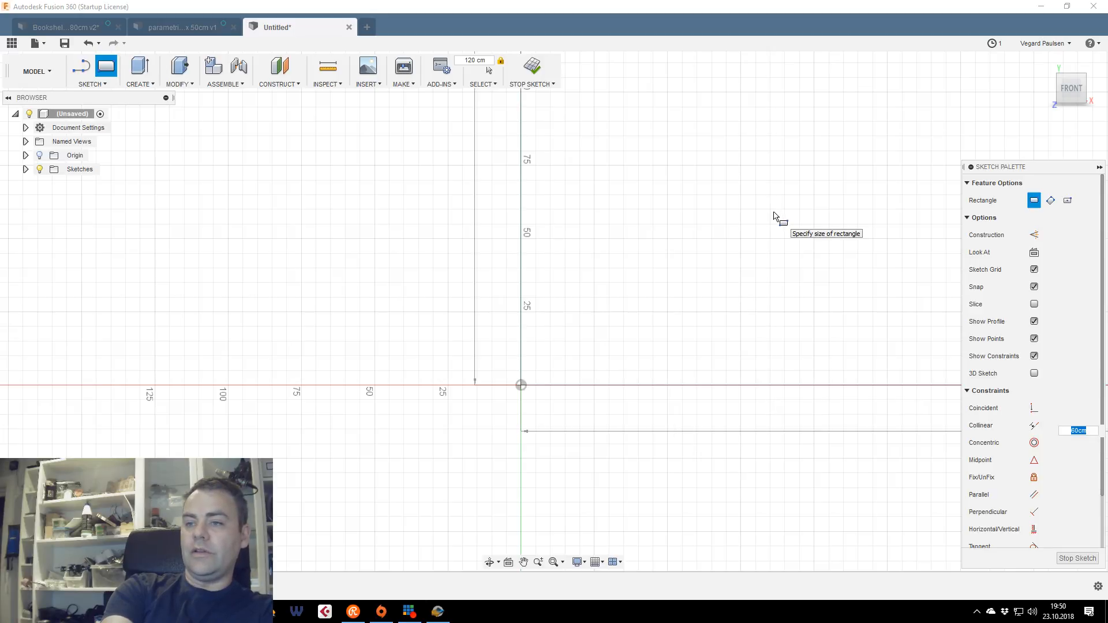
click(774, 215)
key(Escape)
Set the rectangle's height dimension to 12 cm
scroll(641, 187, down, 1)
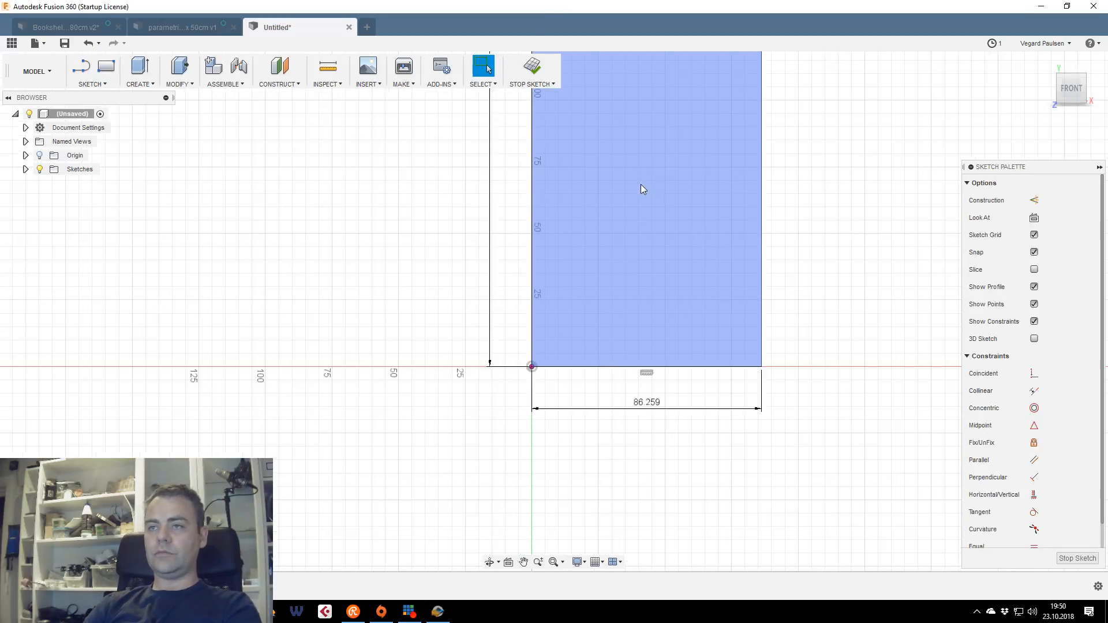
scroll(640, 189, down, 5)
scroll(568, 254, up, 1)
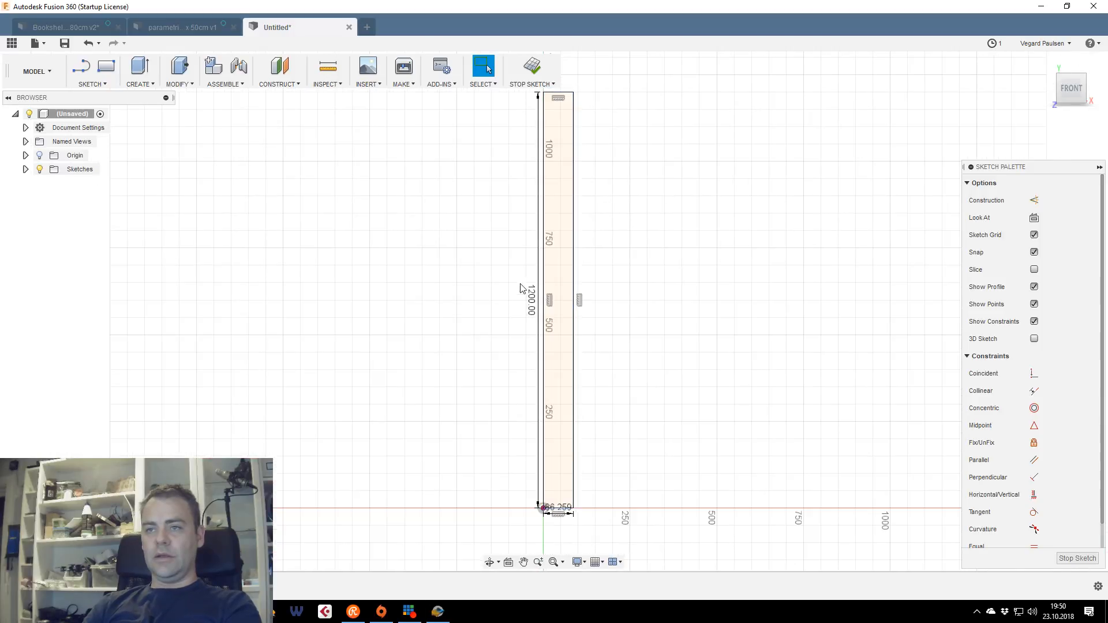
double_click(530, 300)
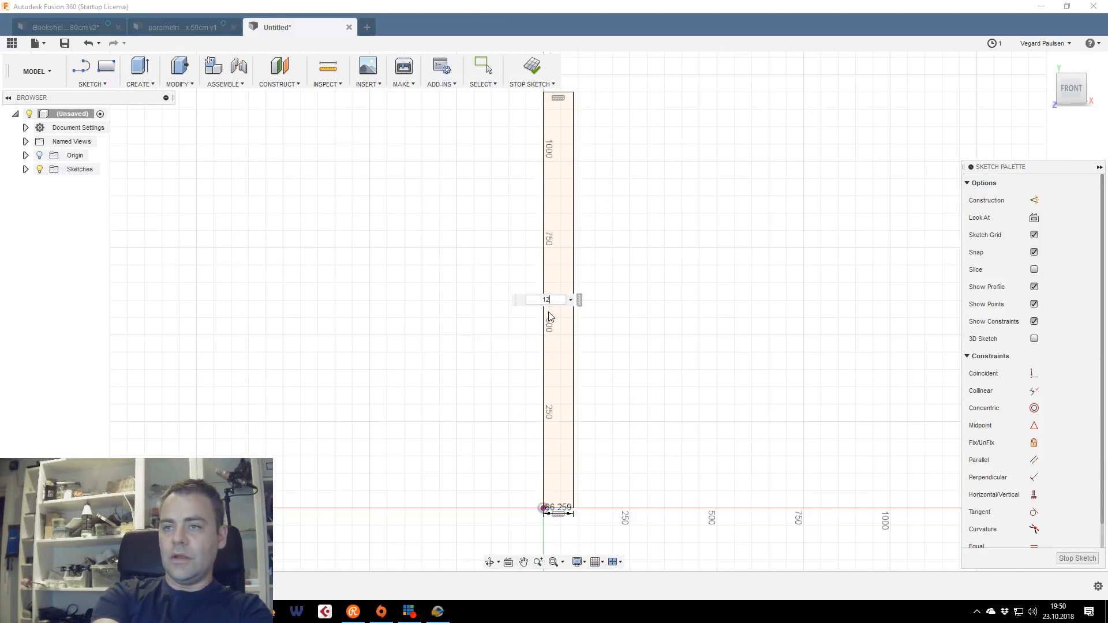
text(120mm)
key(Return)
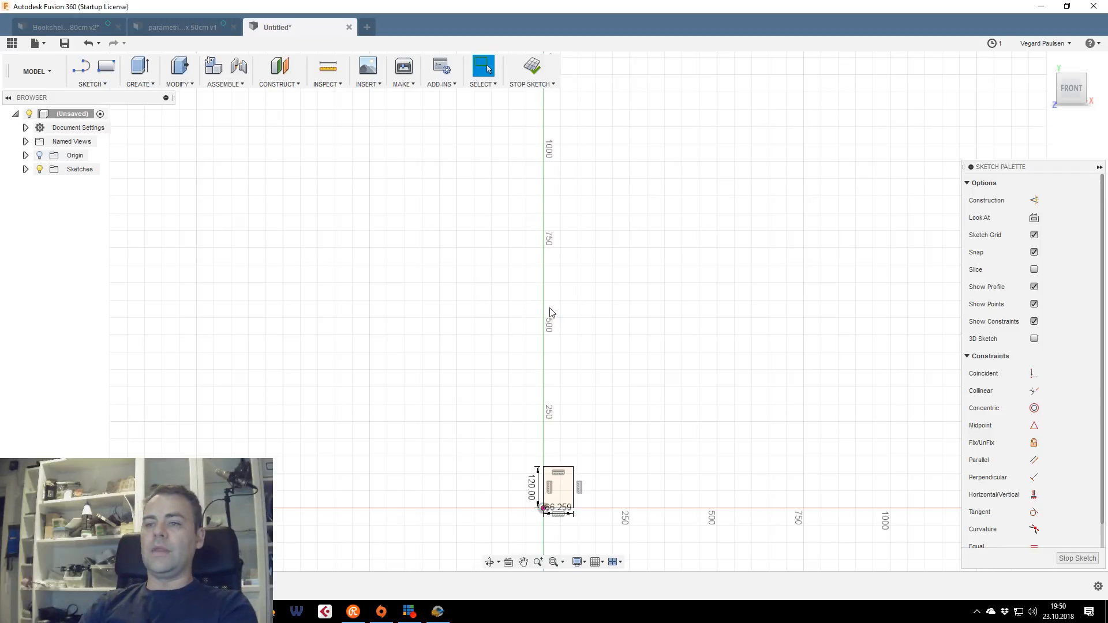
Set the rectangle's width dimension to 60 cm
middle_click(569, 486)
middle_click(569, 485)
scroll(547, 360, down, 2)
middle_drag(551, 332, 589, 332)
double_click(606, 477)
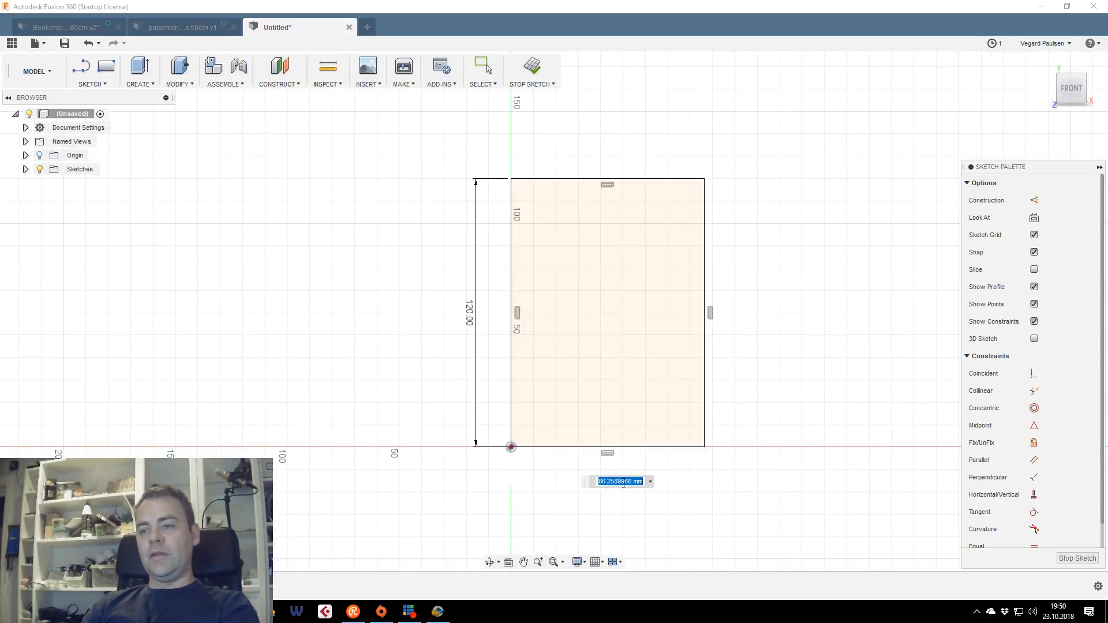
text(60cm)
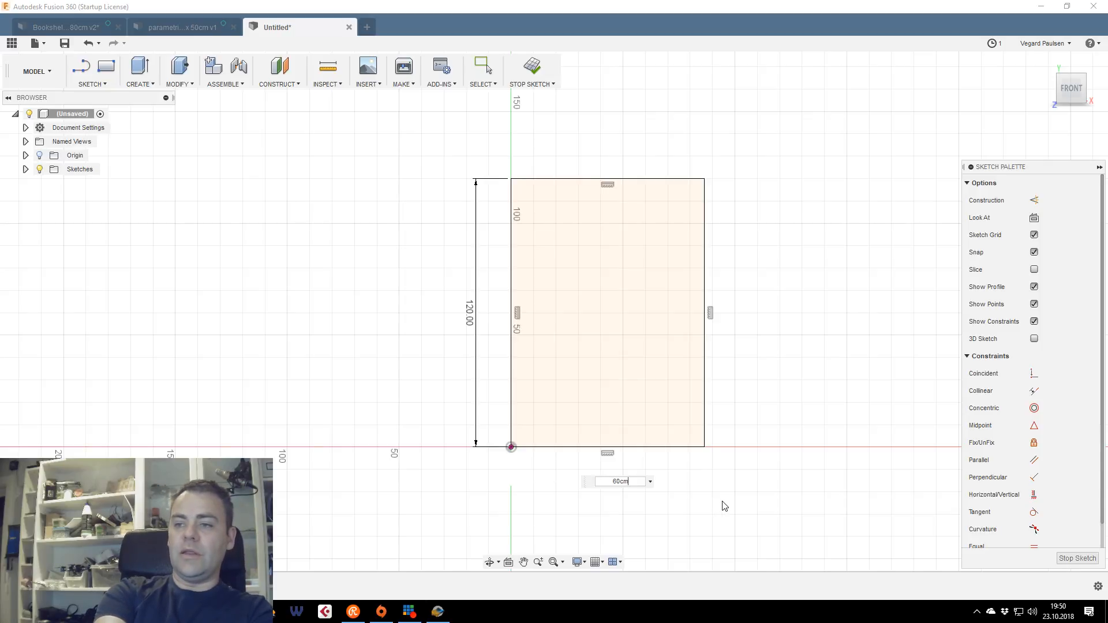
key(Return)
Set the rectangle's height dimension to 120 cm
scroll(722, 376, down, 3)
middle_drag(722, 376, 384, 349)
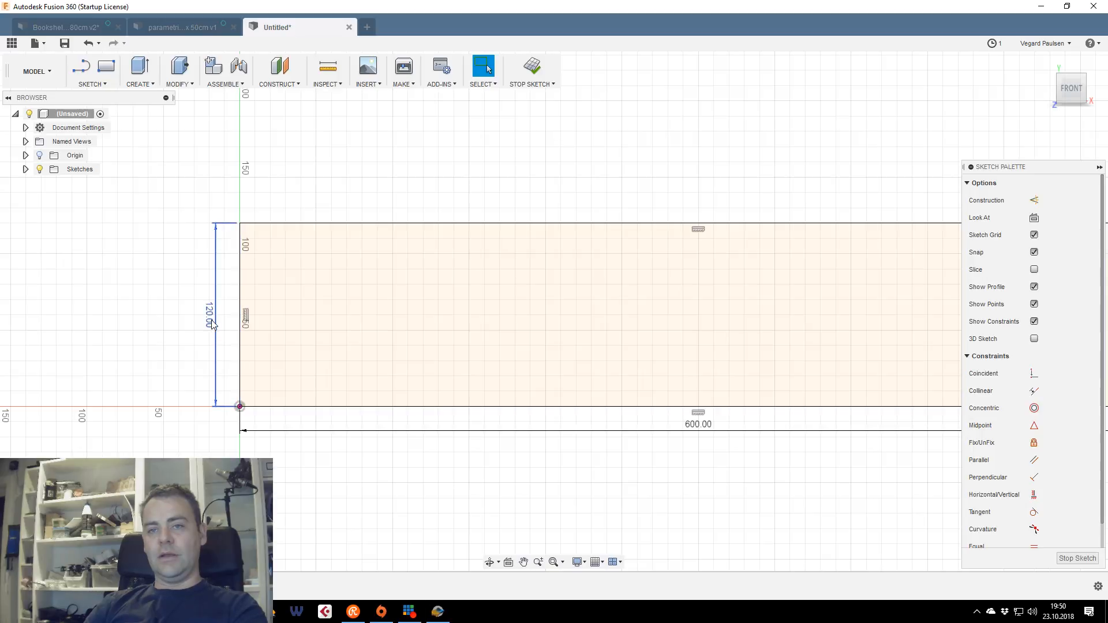
double_click(212, 323)
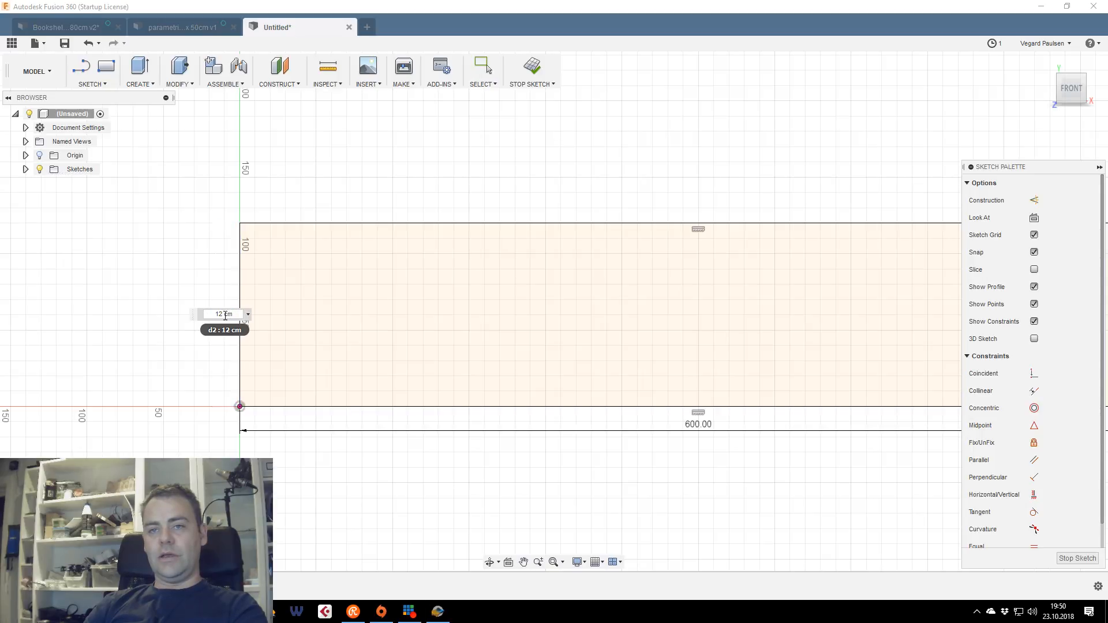
double_click(225, 315)
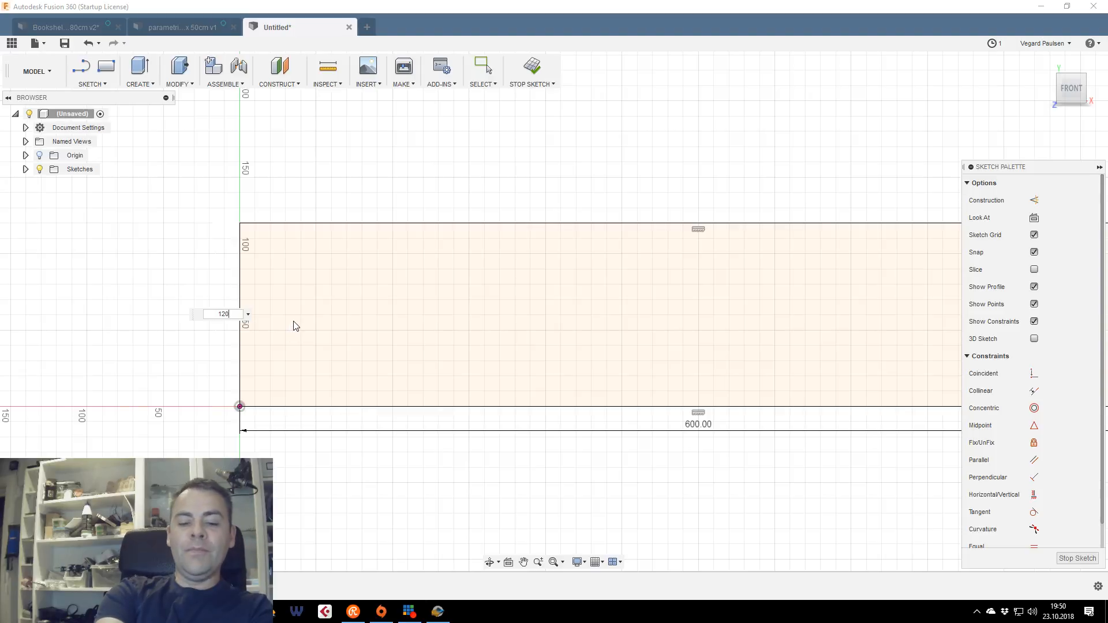
text(0)
key(Return)
scroll(577, 254, down, 2)
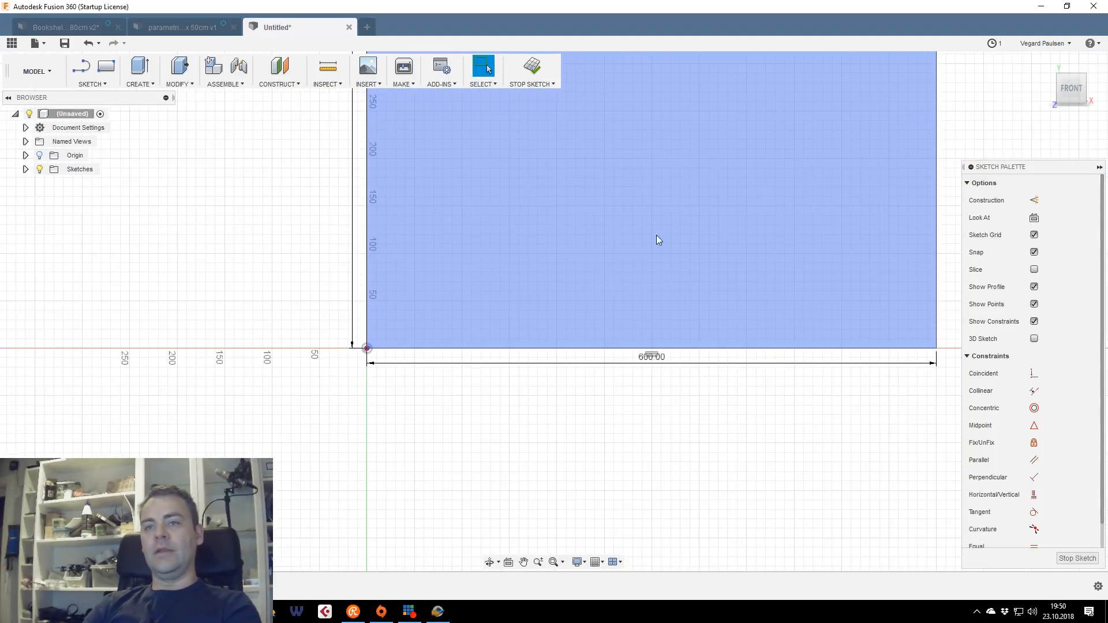
scroll(656, 239, down, 4)
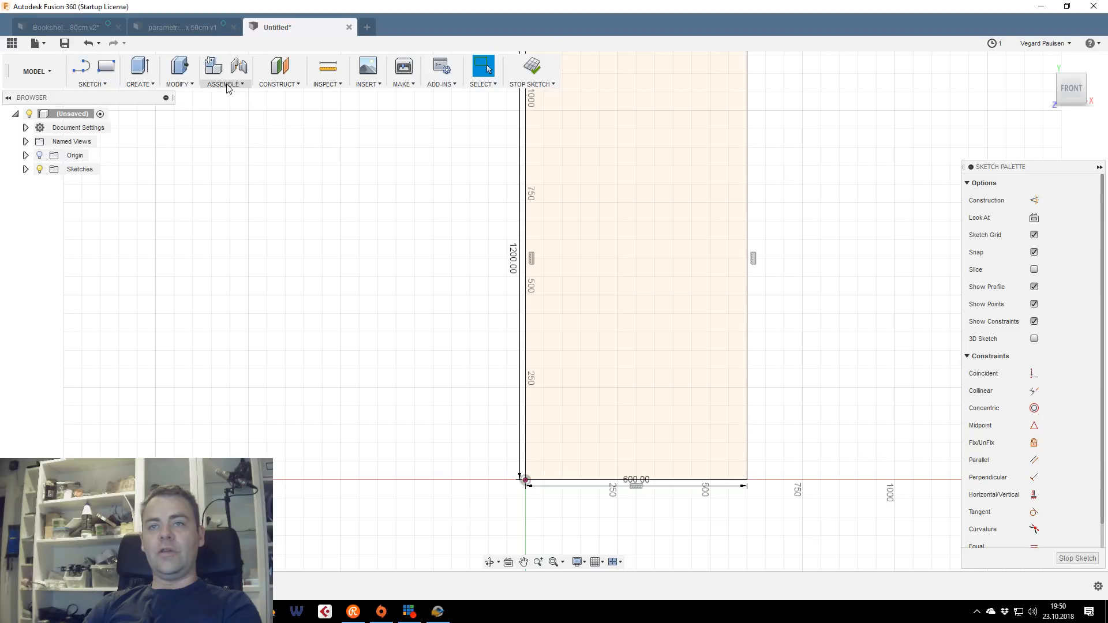
Open the model's parameters and add a user parameter named shelf_height with unit mm and value 1200
click(225, 84)
click(177, 84)
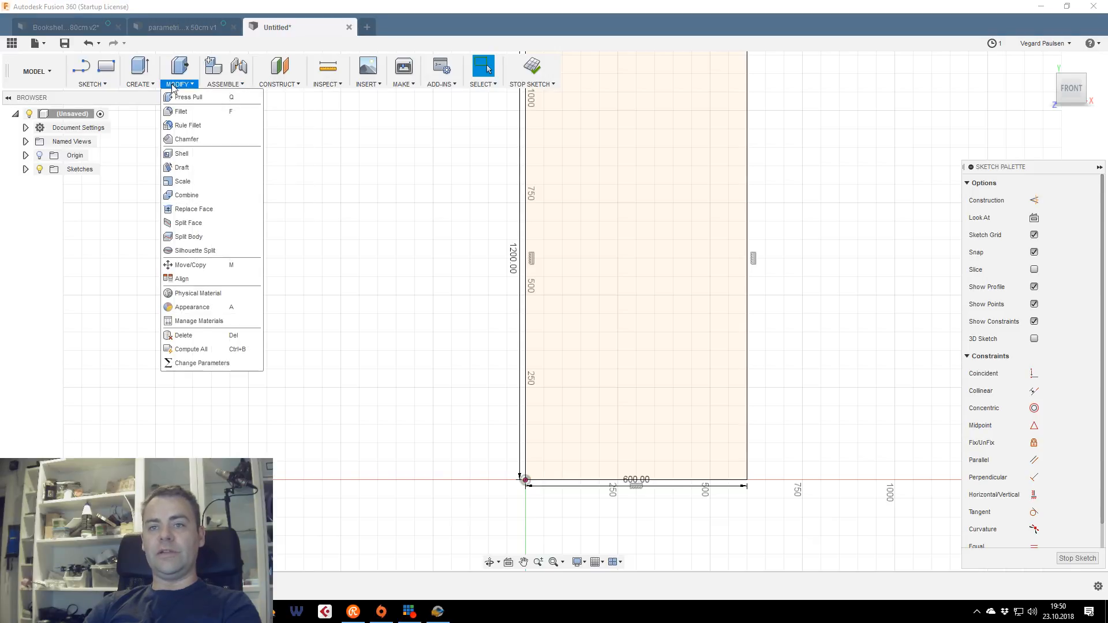
click(209, 363)
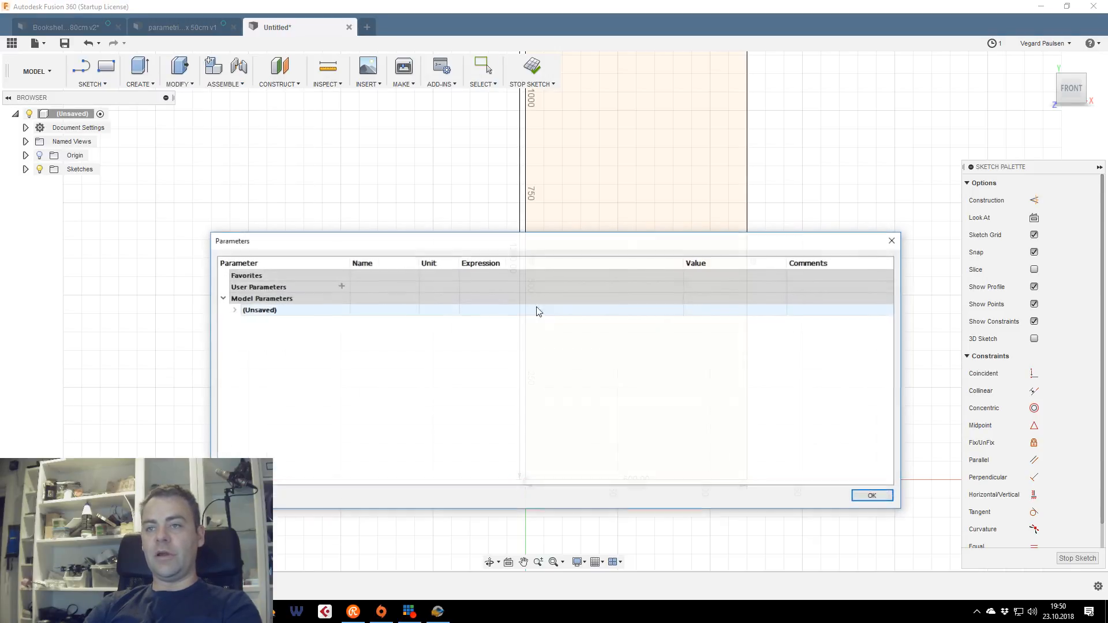
click(340, 286)
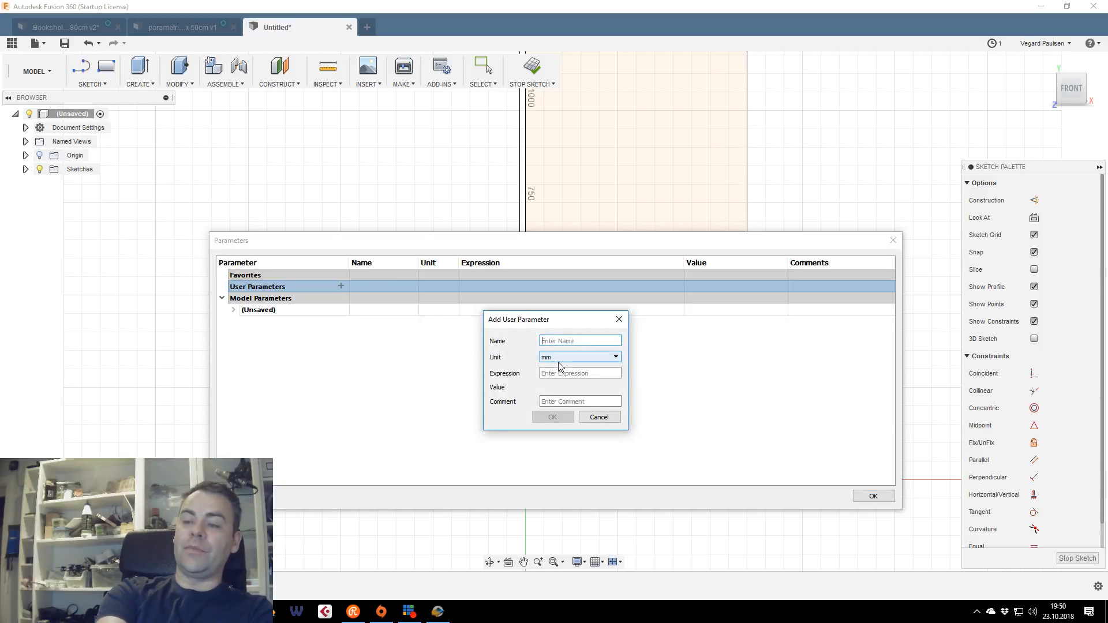
text(shelf_hie)
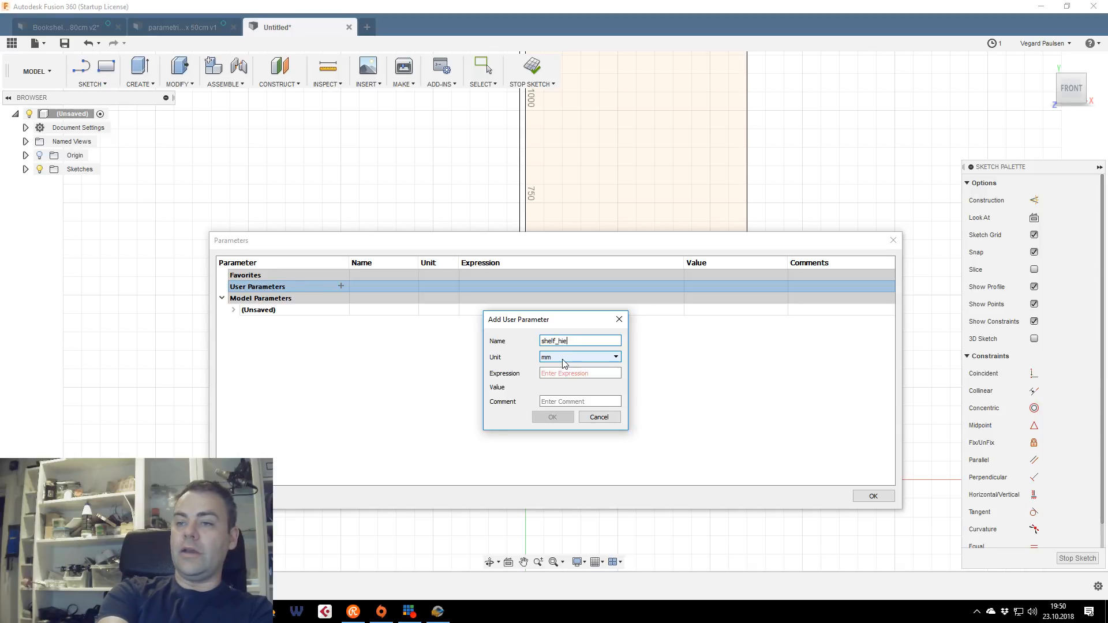
text(ght)
key(BackSpace)
key(BackSpace)
key(BackSpace)
key(BackSpace)
key(BackSpace)
text(eight)
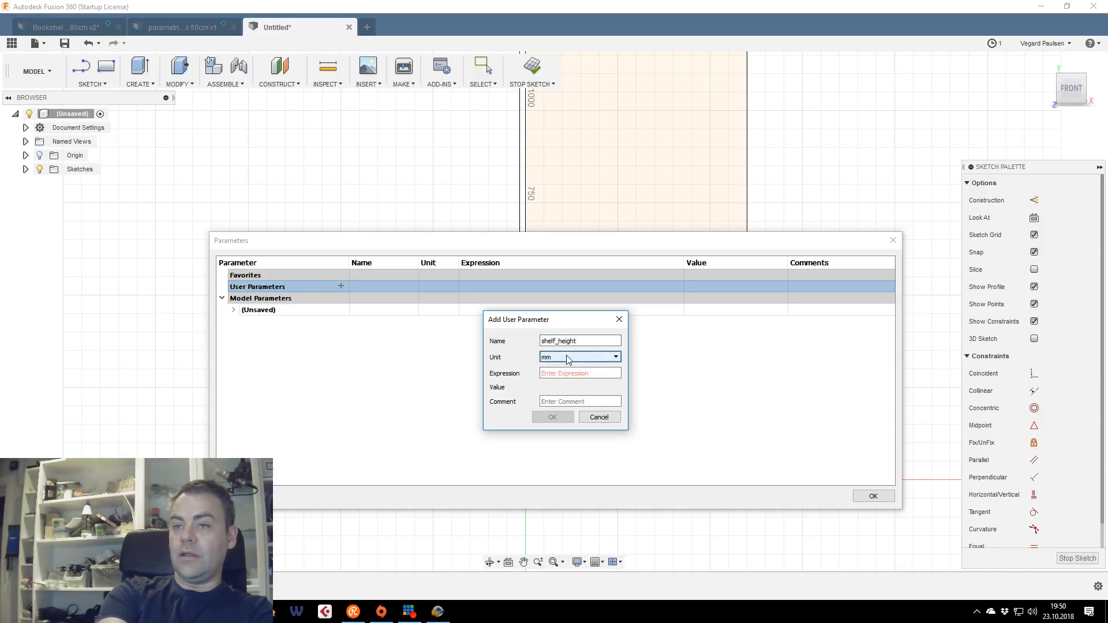
key(Tab)
text(120)
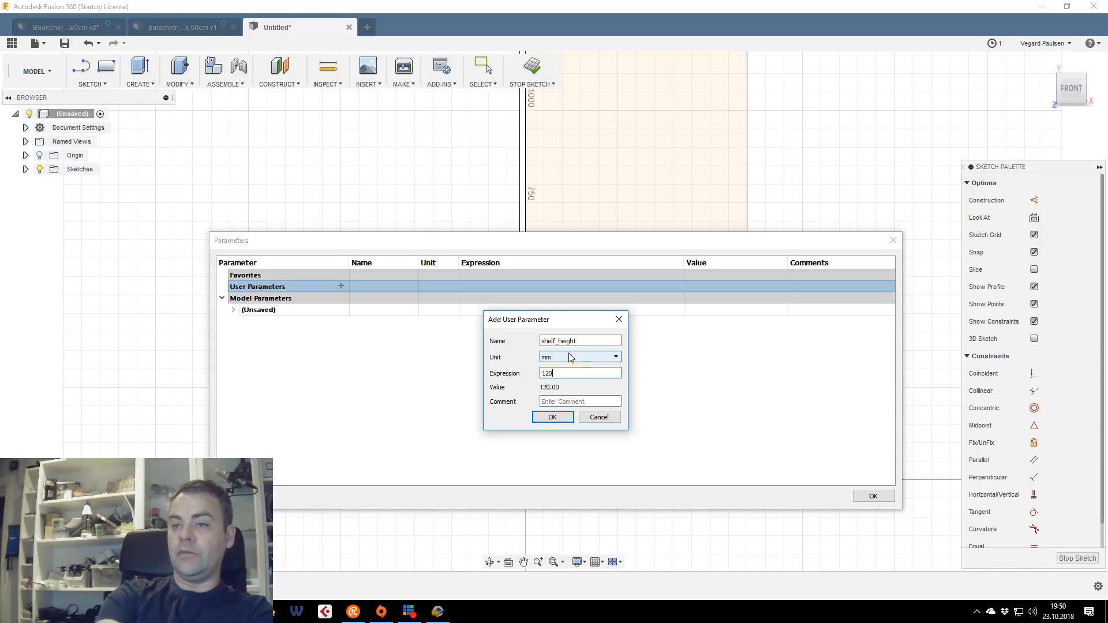
click(559, 417)
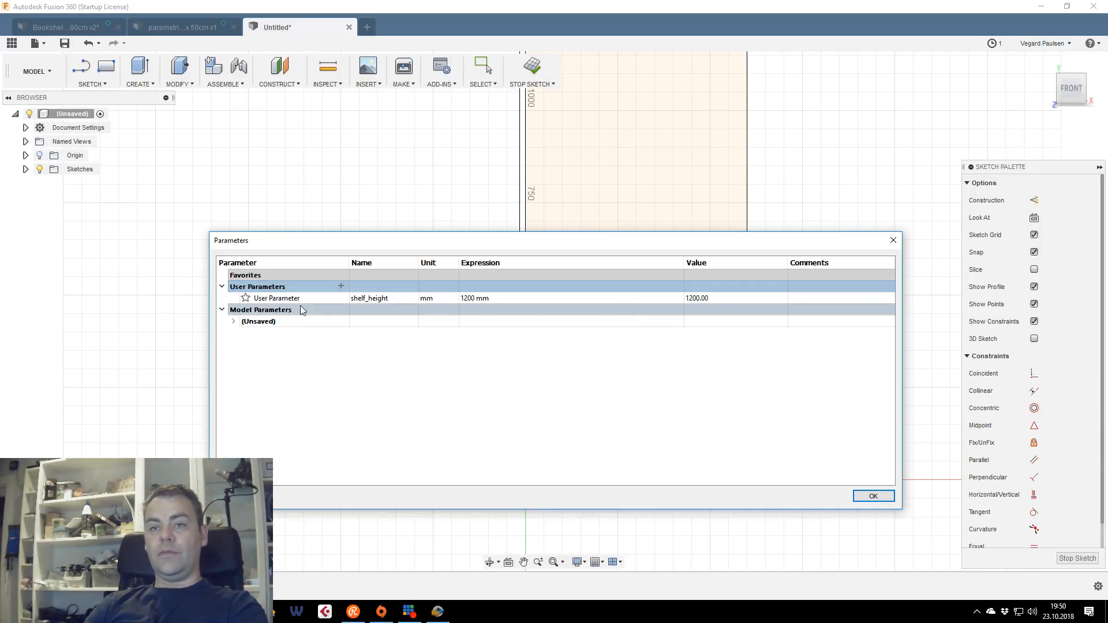
Add a user parameter named shelf_width with unit mm and value 600
click(340, 286)
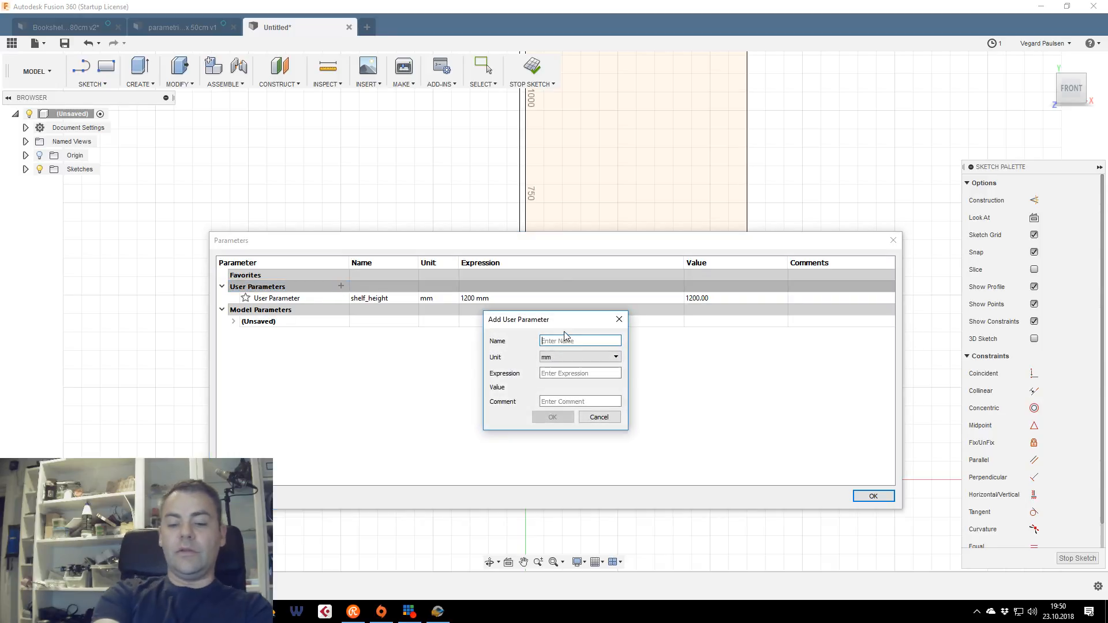
text(shelf_width)
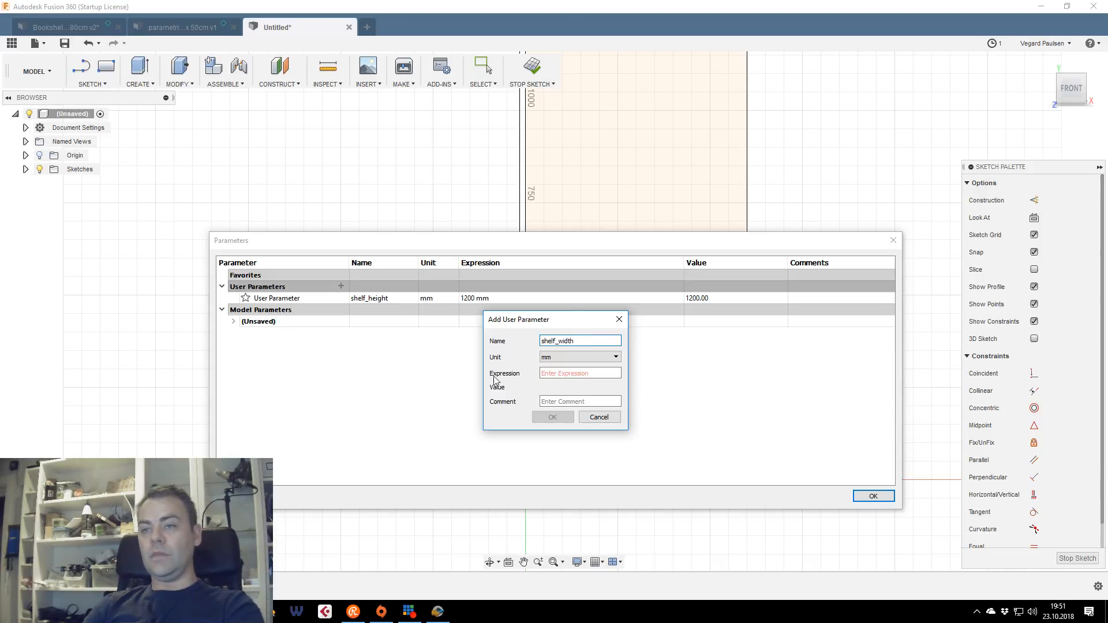
click(563, 373)
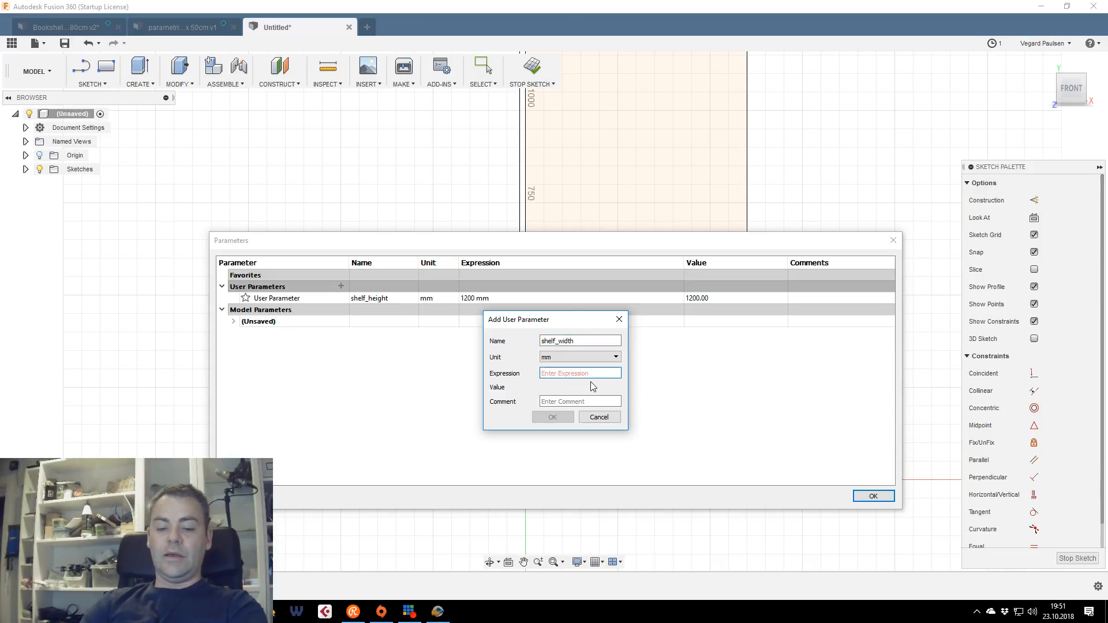
text(600)
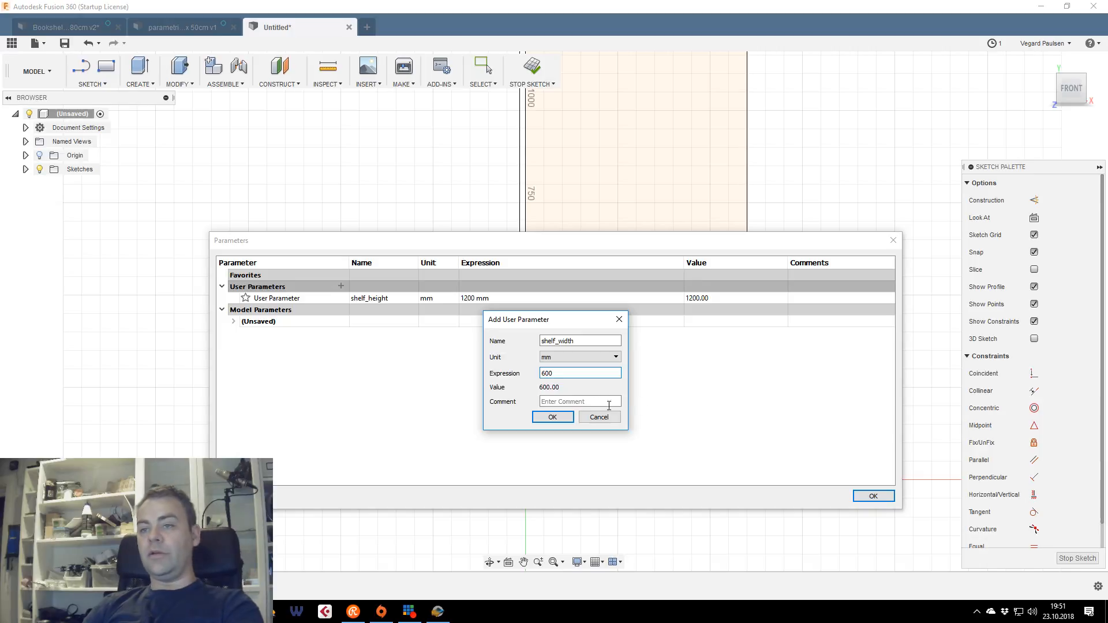
click(552, 416)
Add a user parameter named shelf_depth with unit mm and value 250, and close the parameters
click(340, 286)
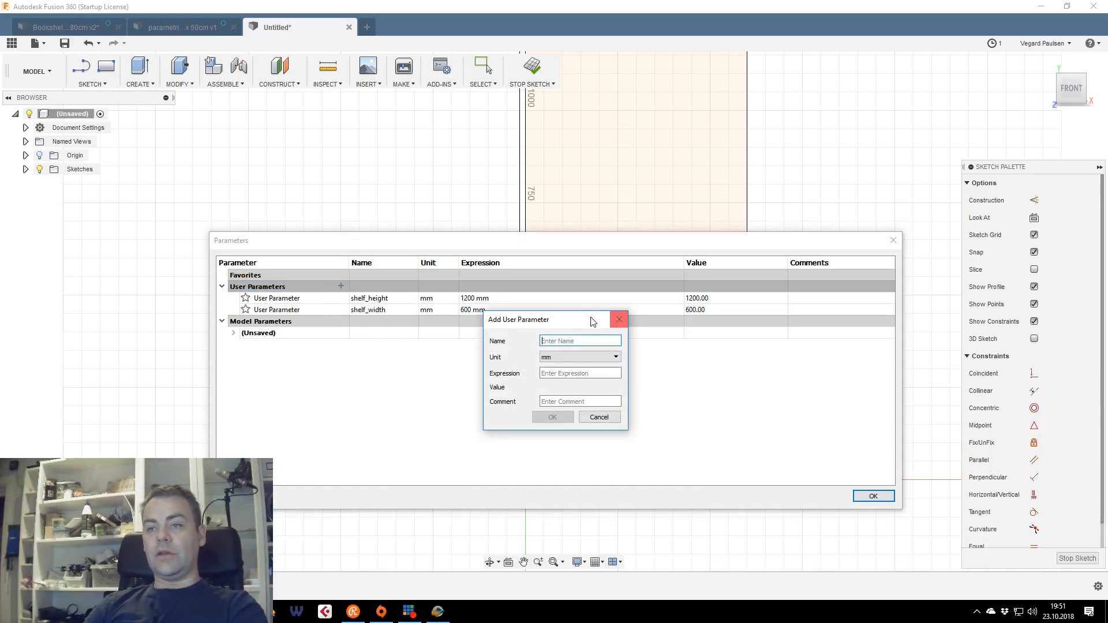
text(shelf_d)
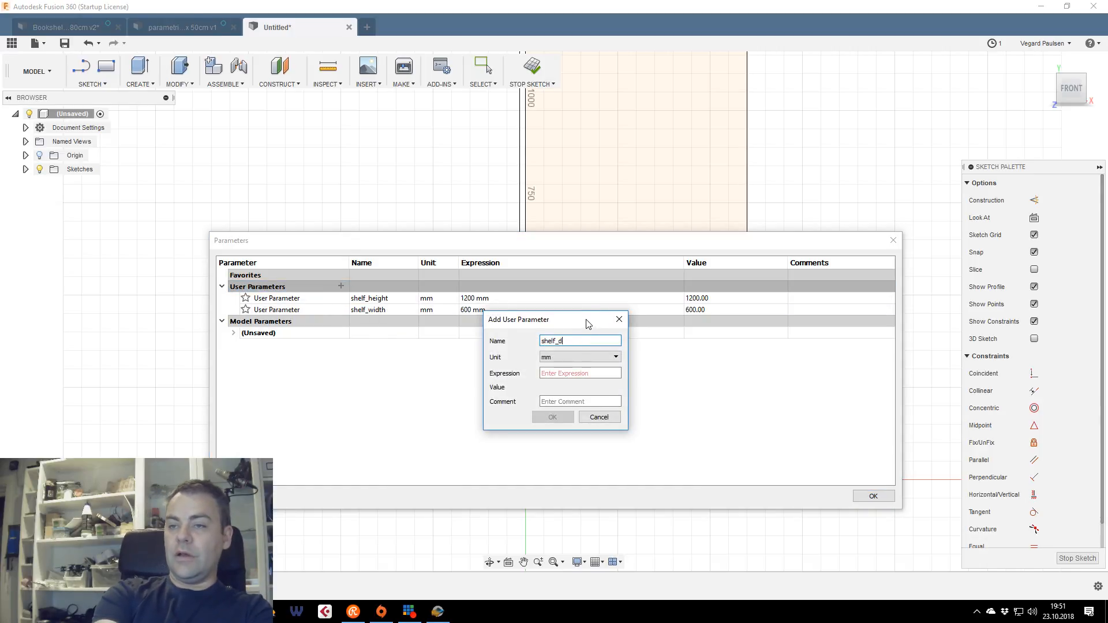
key(Tab)
key(Tab)
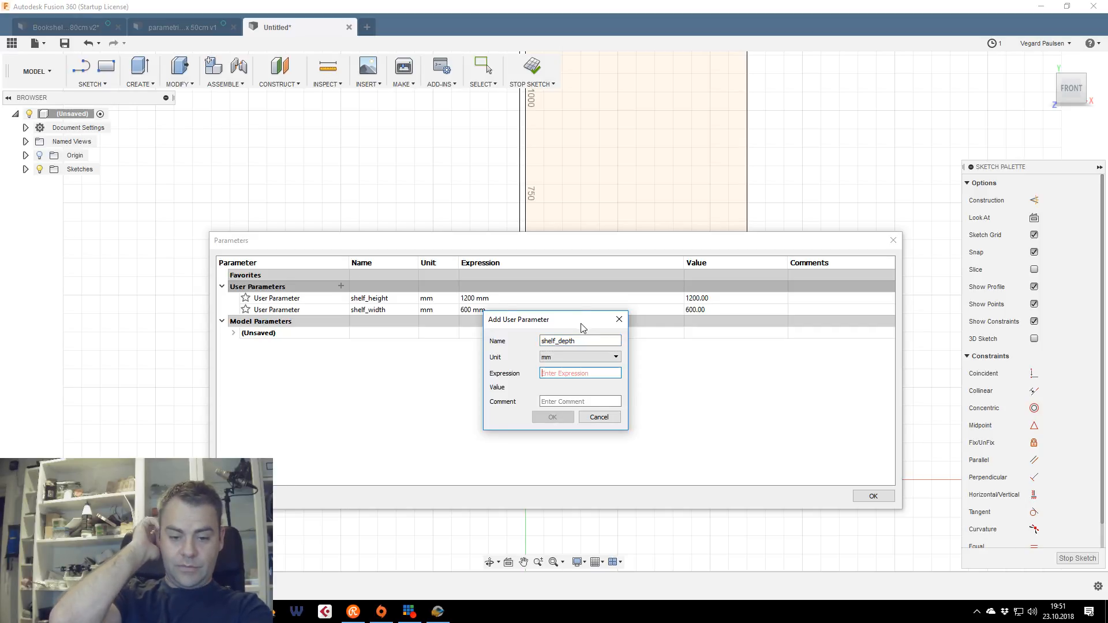
text(250)
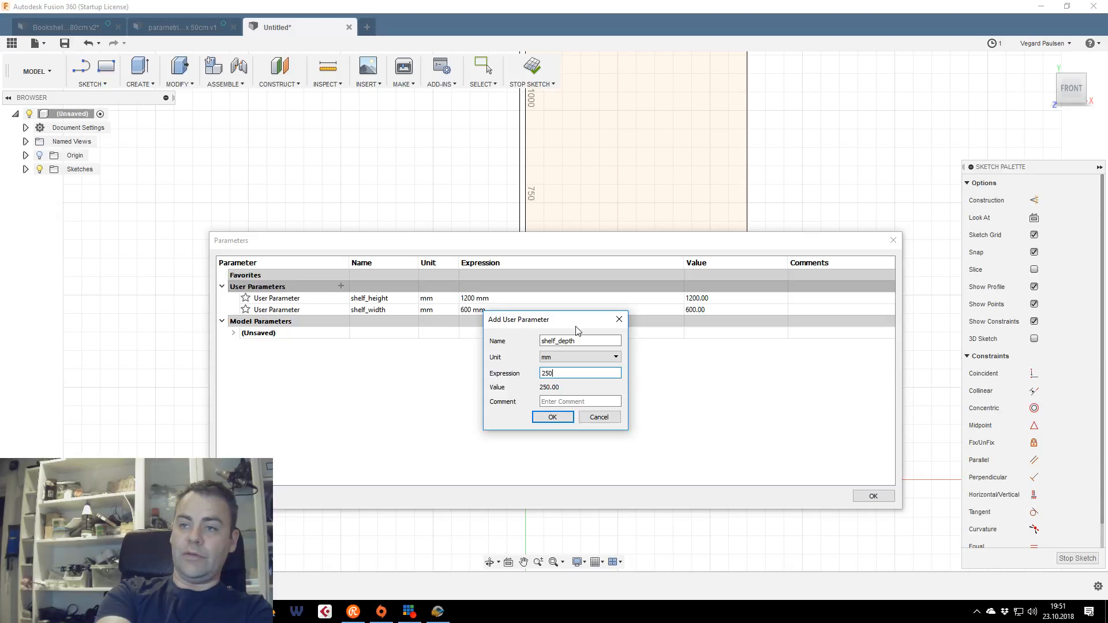
click(548, 418)
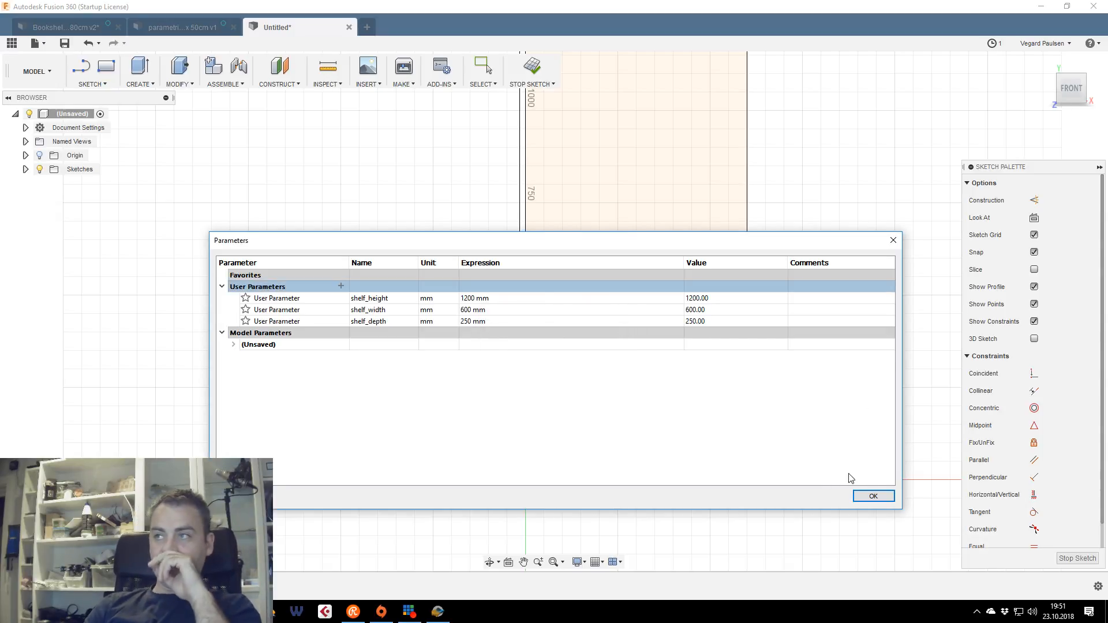
click(872, 496)
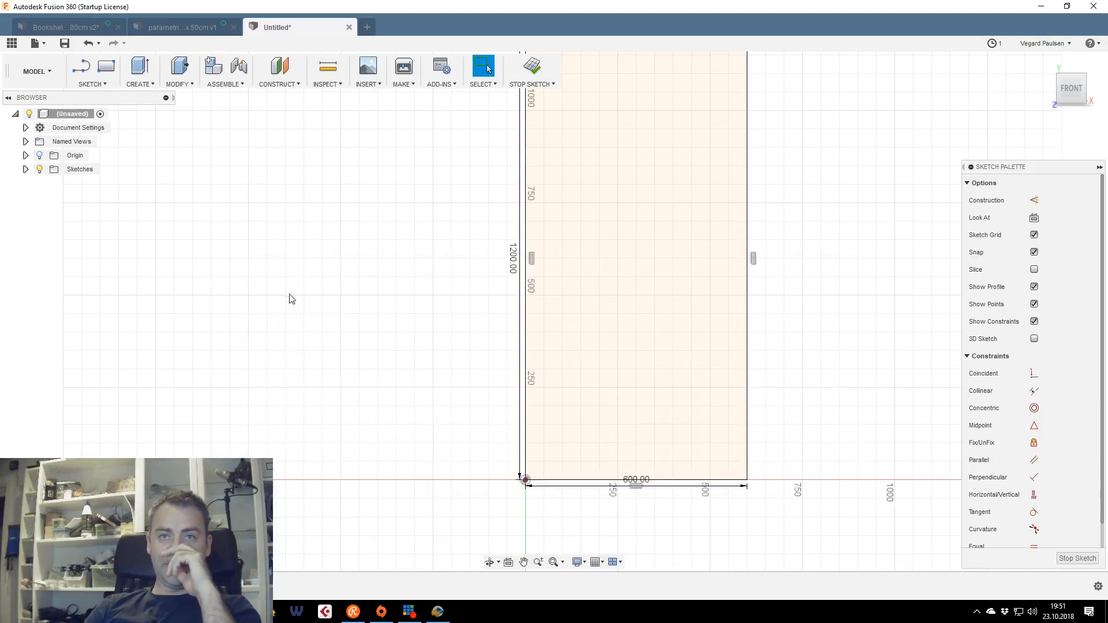
Link the rectangle's height dimension to the shelf_height user parameter
scroll(323, 295, down, 4)
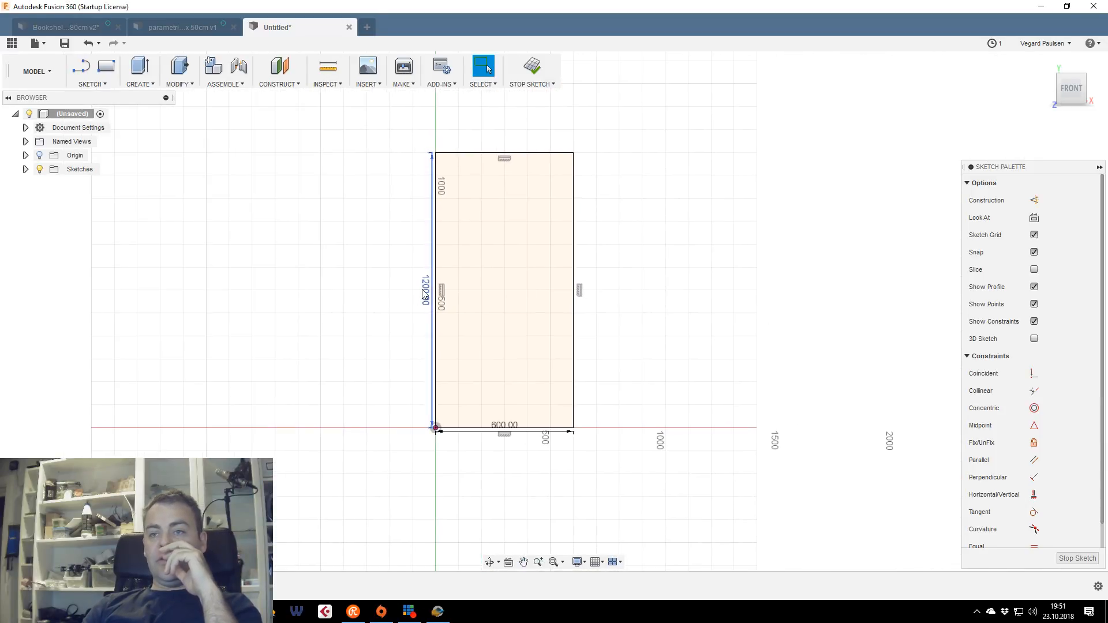
double_click(425, 296)
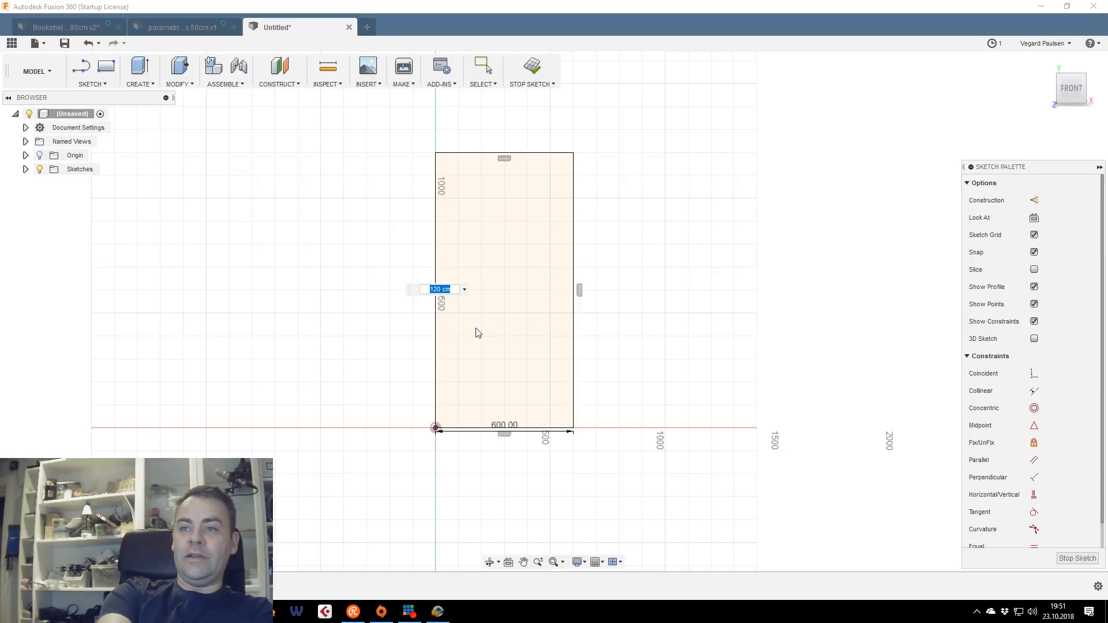
text(d)
key(BackSpace)
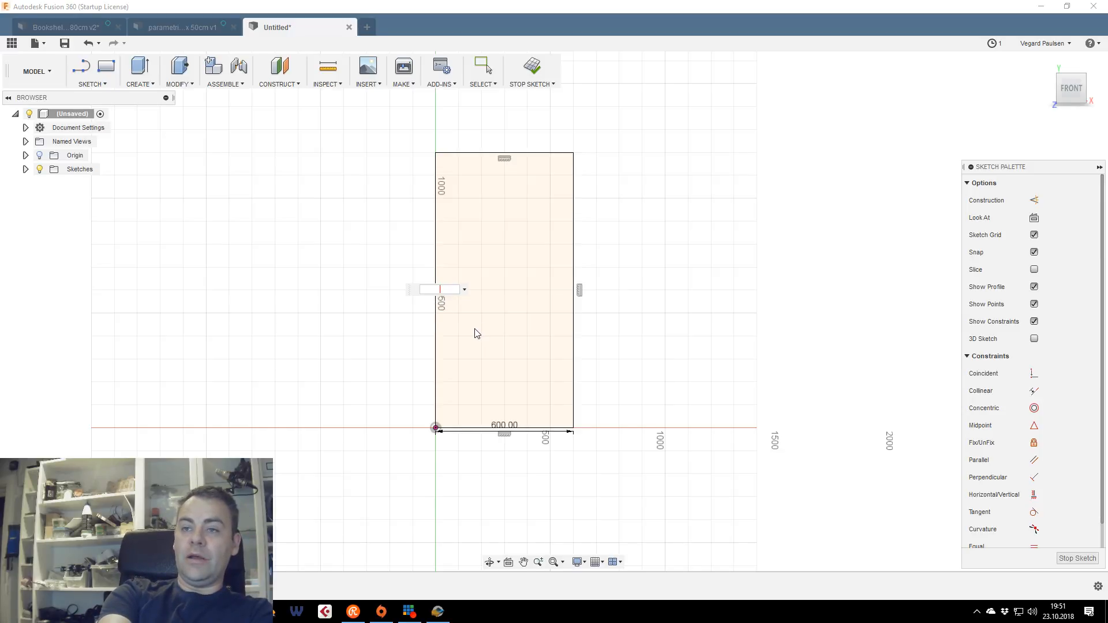
text(sheøl)
key(BackSpace)
key(BackSpace)
text(l)
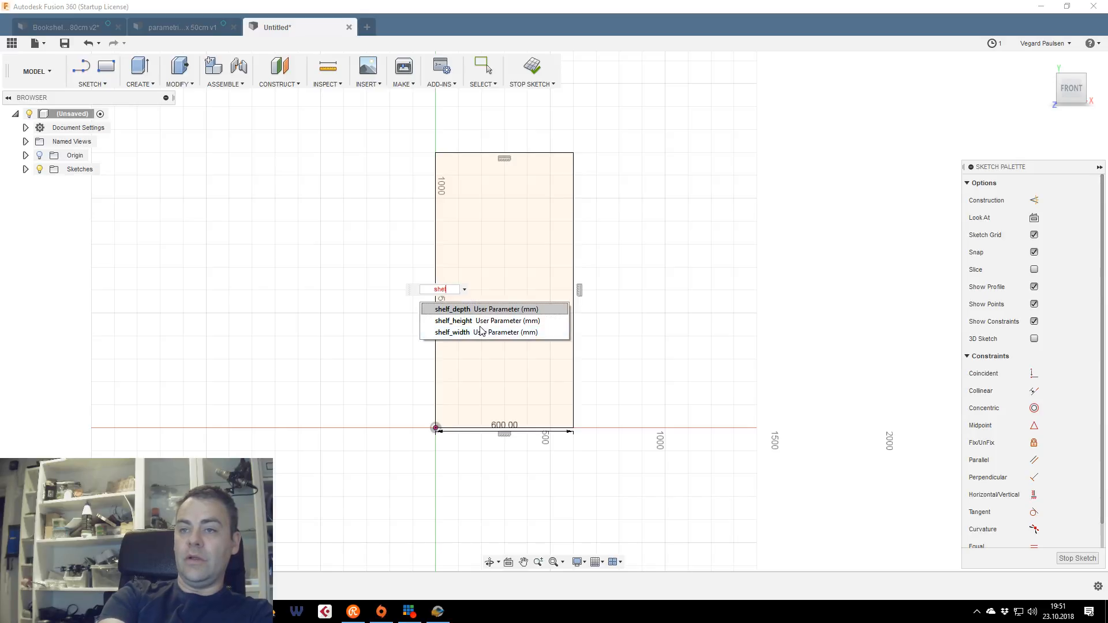
key(Up)
key(Return)
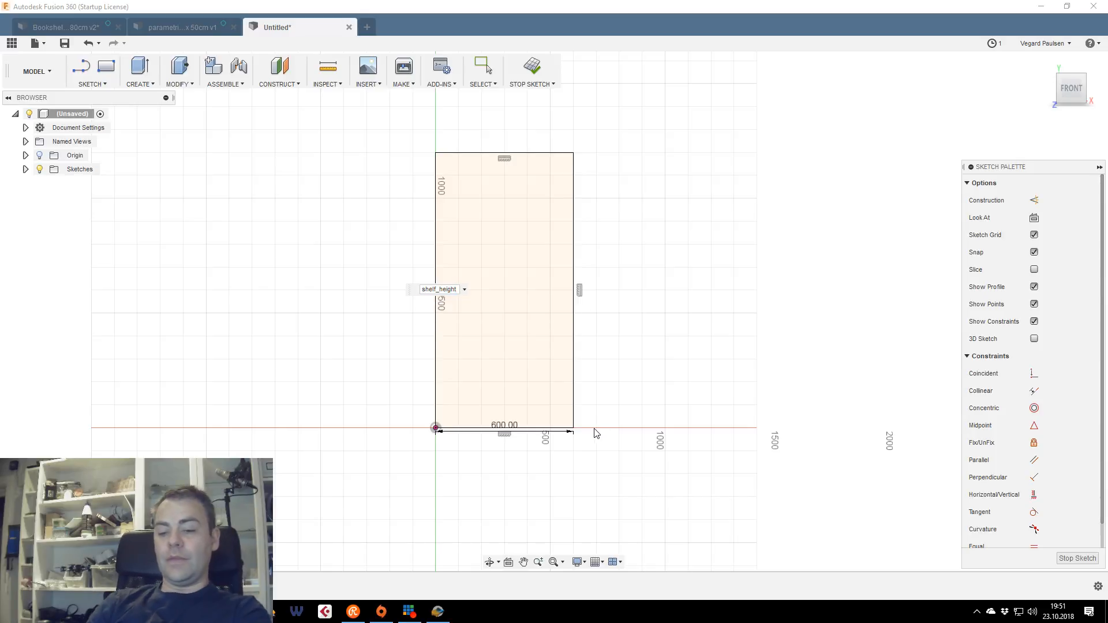
key(Return)
key(Escape)
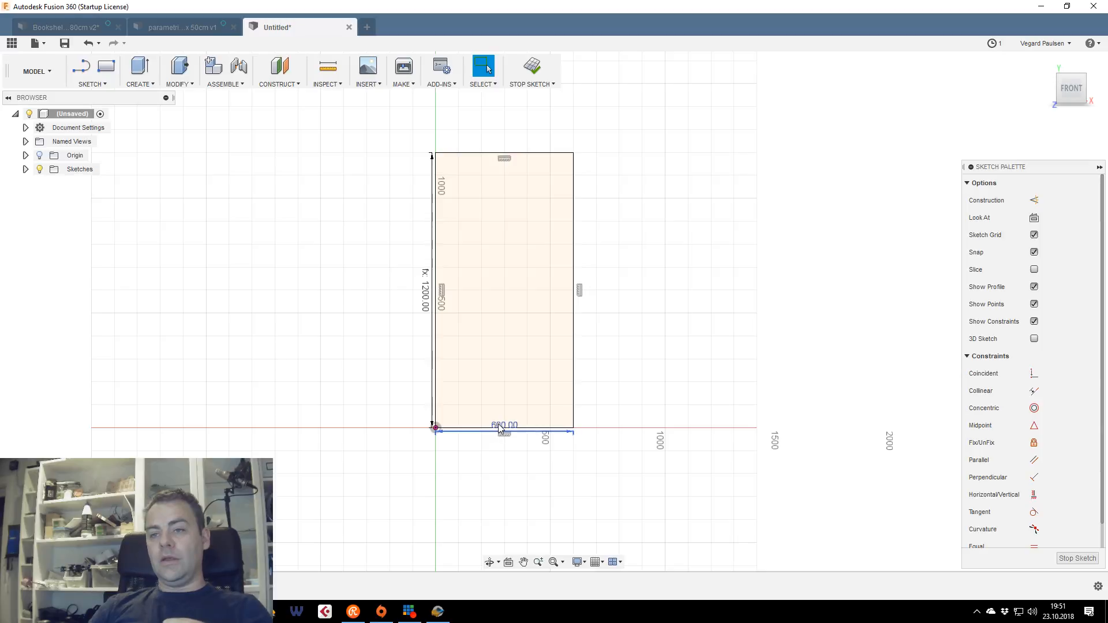
Link the rectangle's width dimension to the shelf_width user parameter
double_click(500, 426)
text(s)
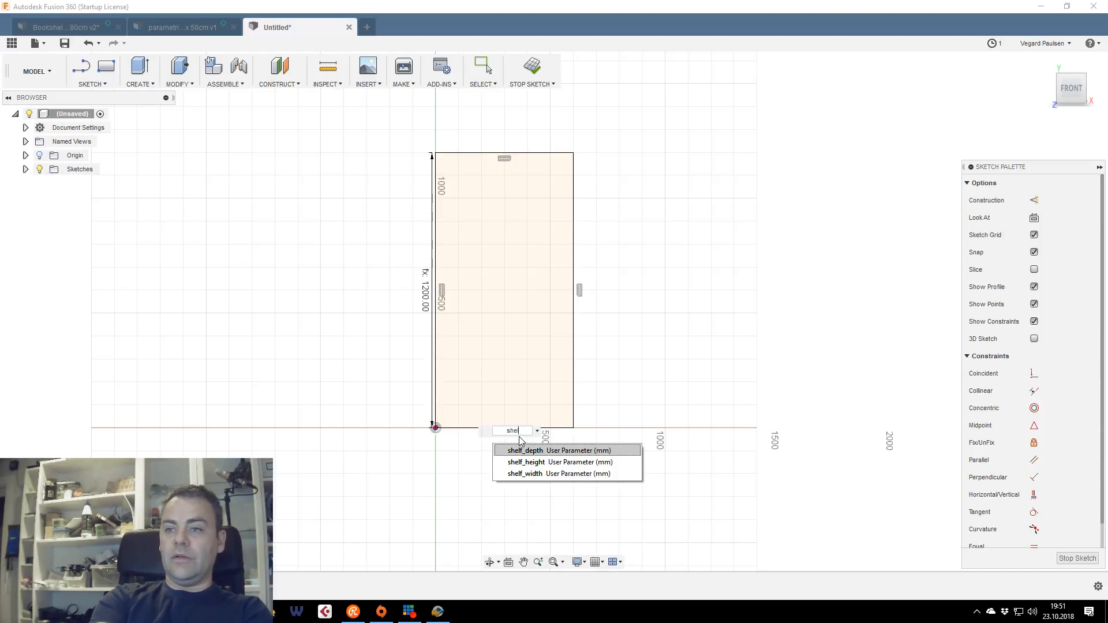
text(hel)
key(Down)
key(Down)
key(Return)
key(Return)
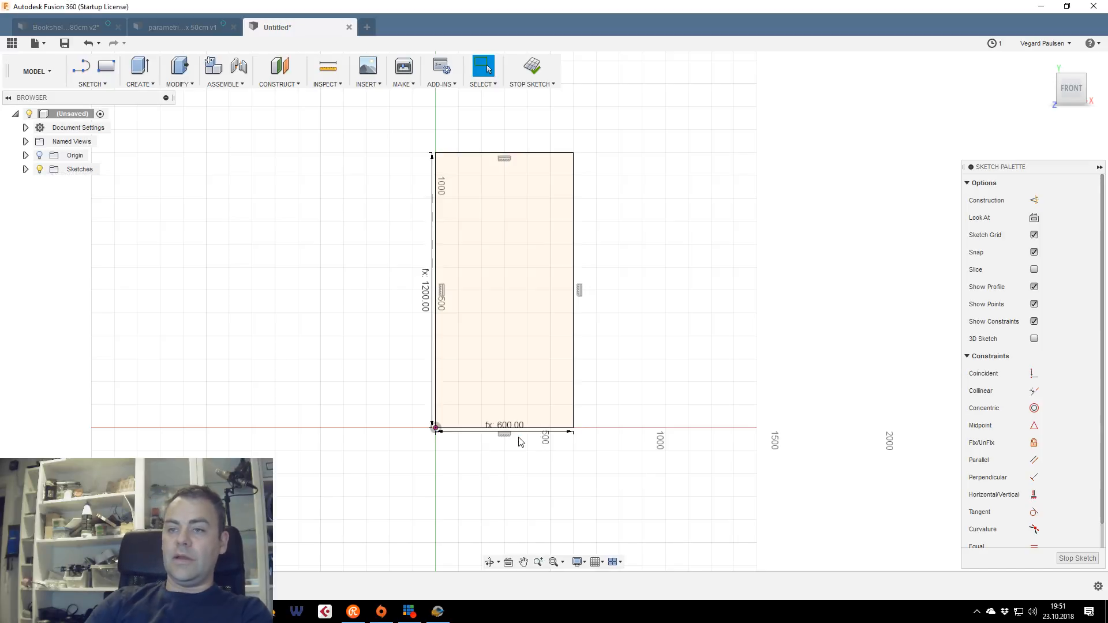
Extrude the rectangle as a new body, using the shelf_depth user parameter as the distance
key(e)
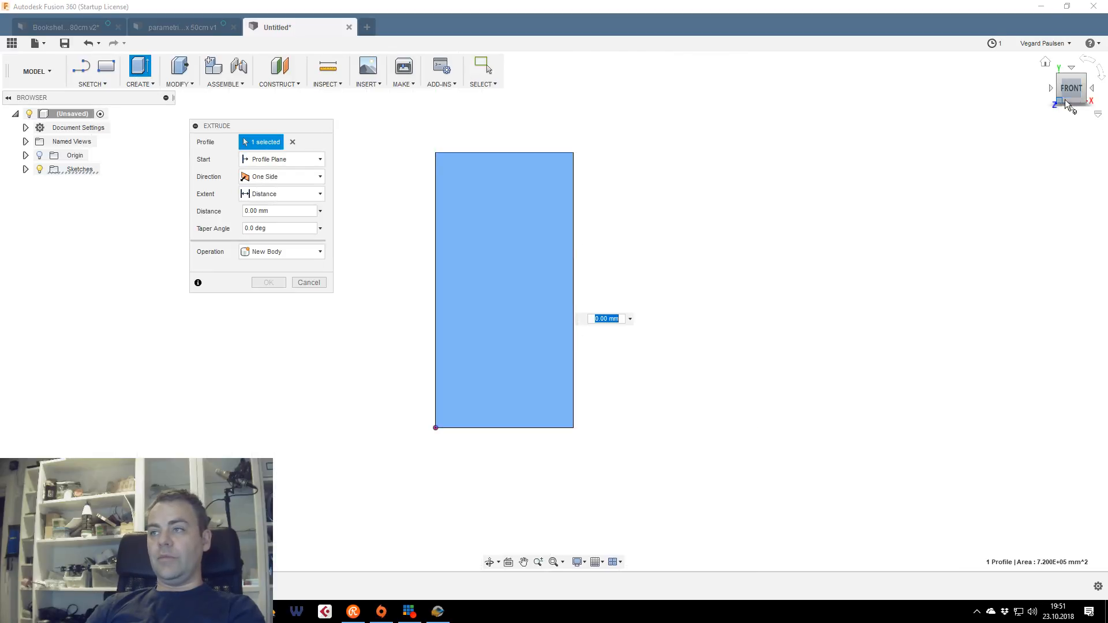
click(1064, 101)
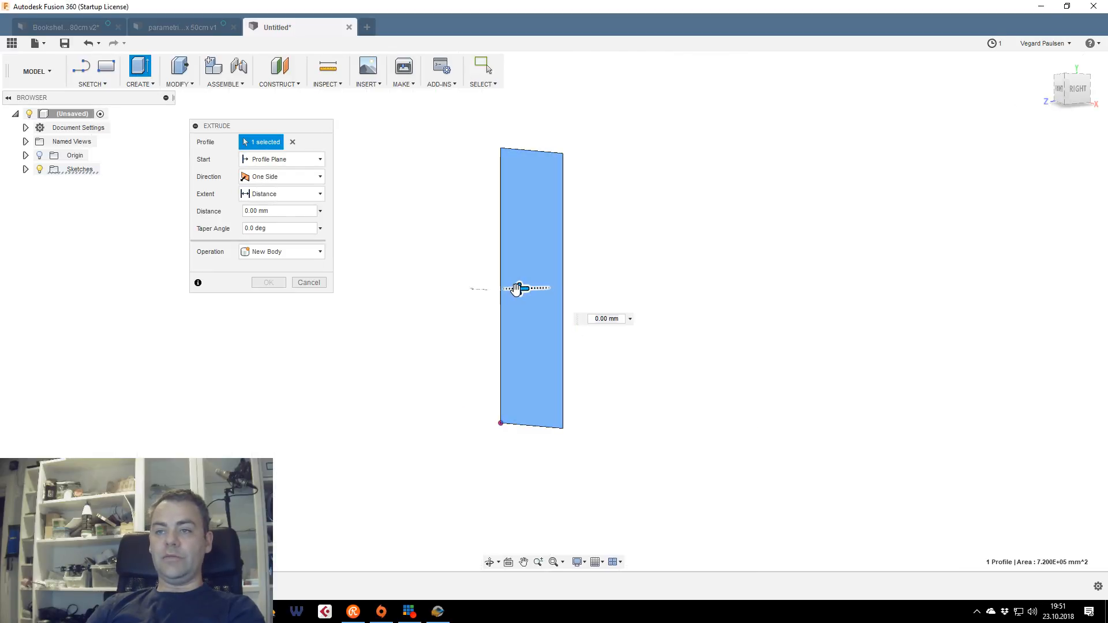
drag(521, 288, 460, 290)
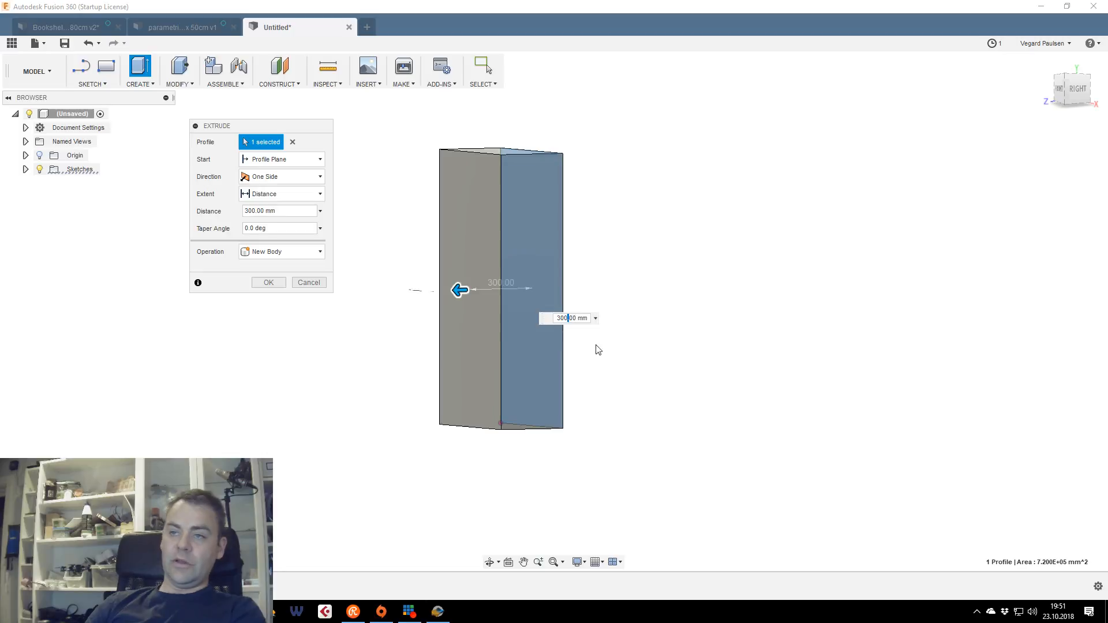
double_click(561, 318)
text(shelf)
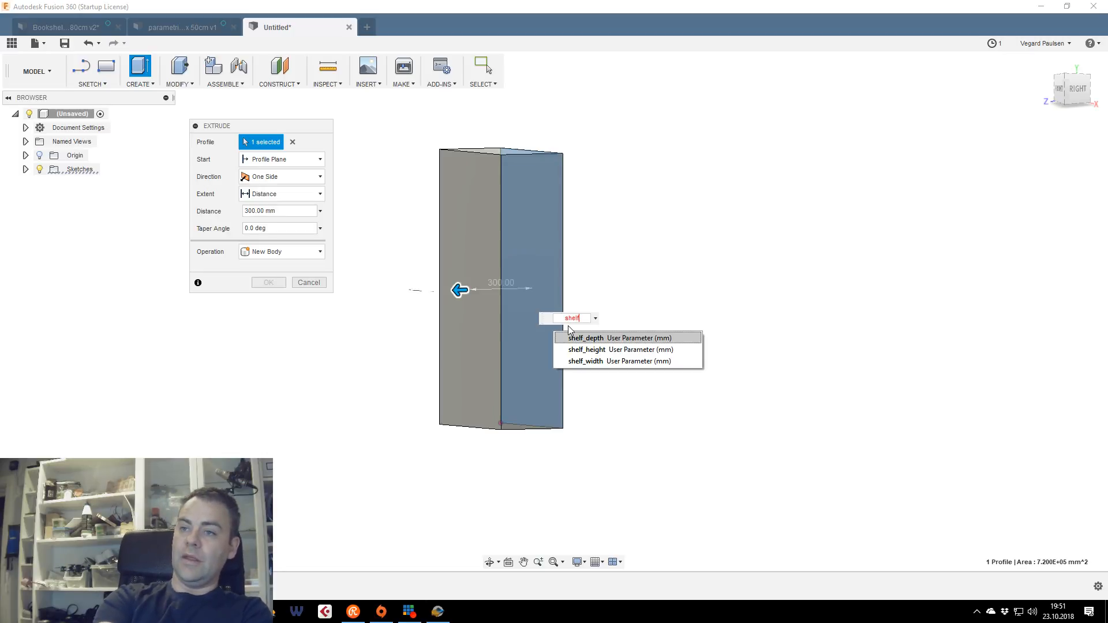
key(Down)
text(helf)
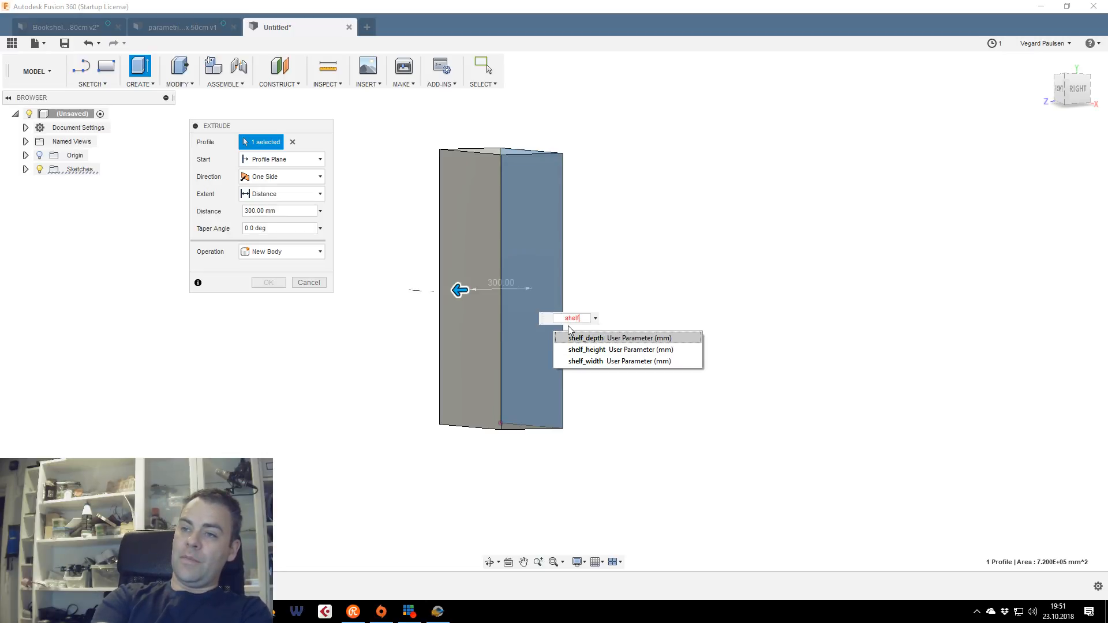
key(Return)
key(Return)
scroll(748, 222, down, 1)
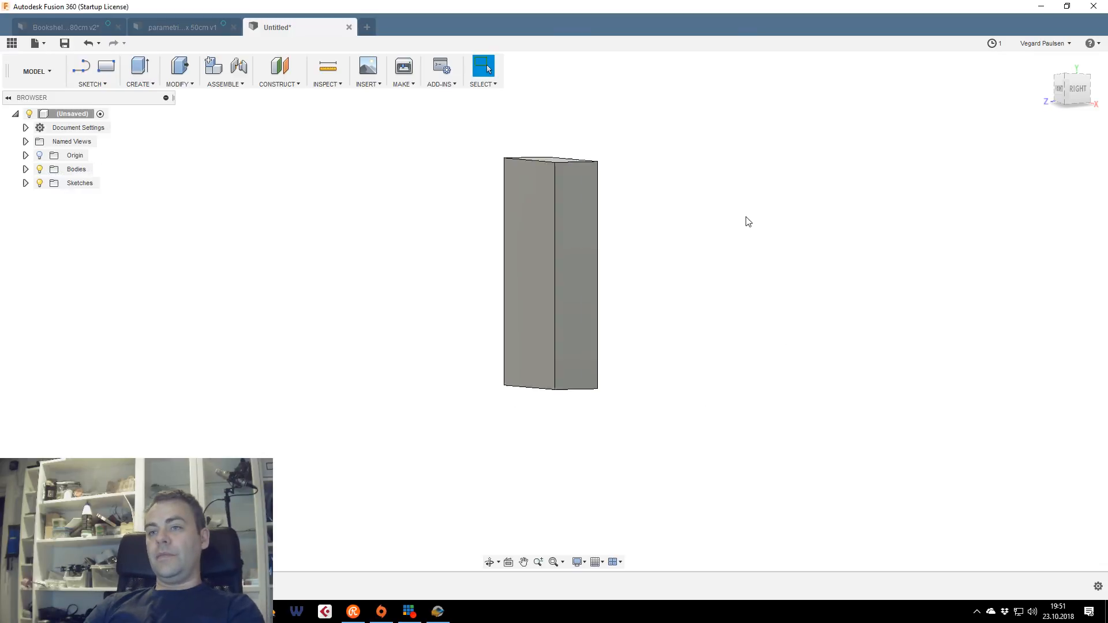
Start a sketch on the box's front face by beginning an Offset there
scroll(746, 224, up, 2)
mouse_move(1058, 97)
mouse_down()
mouse_move(1090, 103)
mouse_move(1078, 98)
mouse_up()
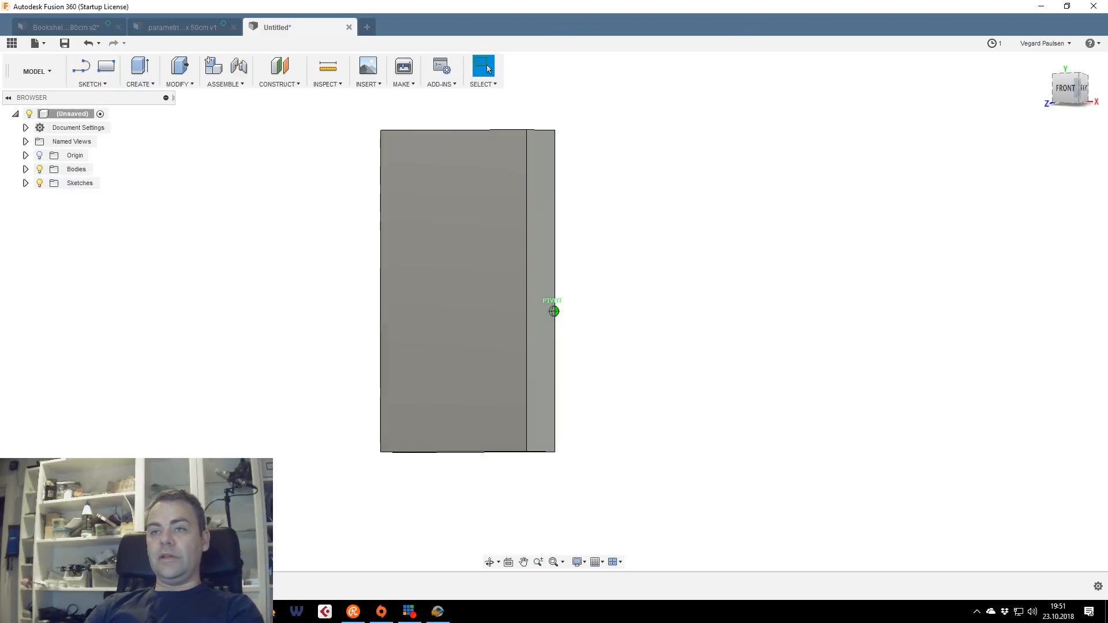
click(101, 85)
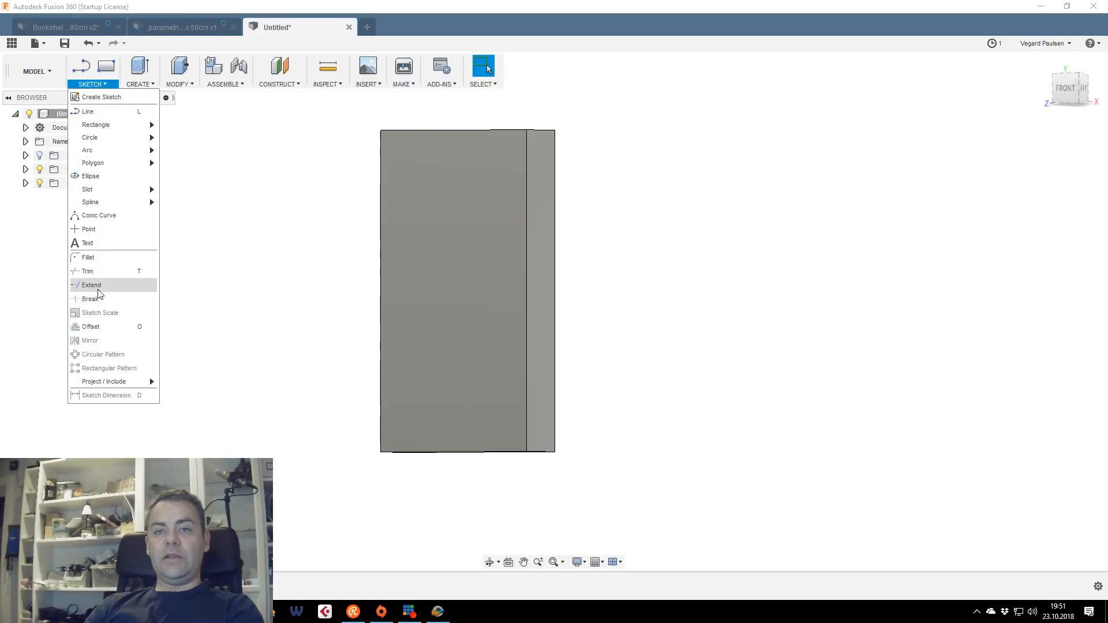
click(107, 326)
click(477, 165)
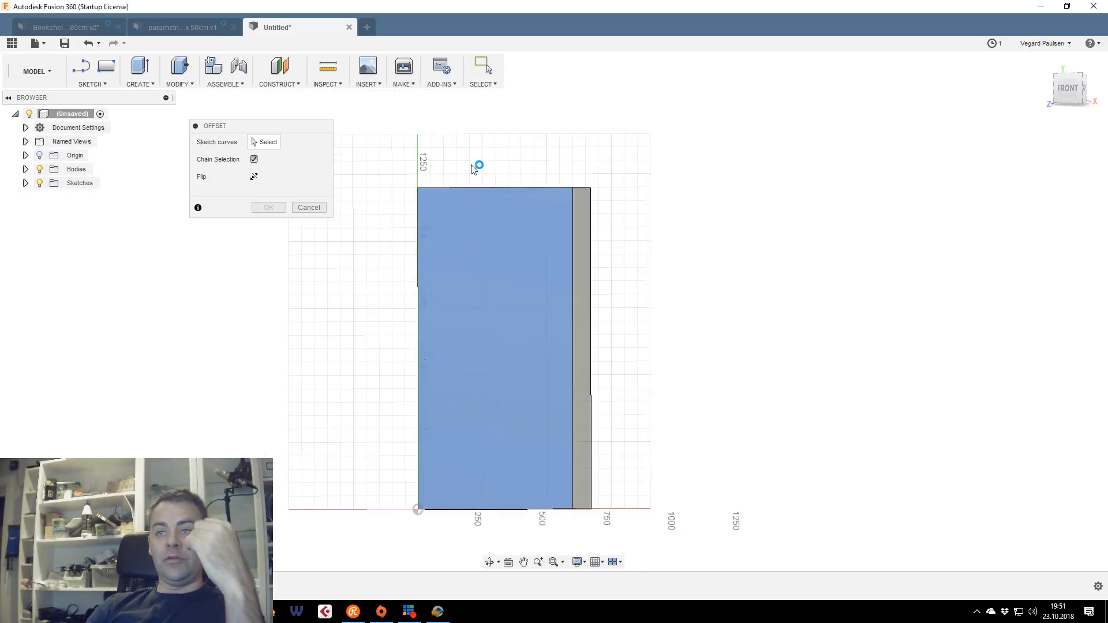
mouse_move(700, 329)
middle_down()
mouse_move(811, 162)
mouse_move(731, 207)
middle_up()
scroll(750, 221, down, 2)
scroll(582, 183, up, 2)
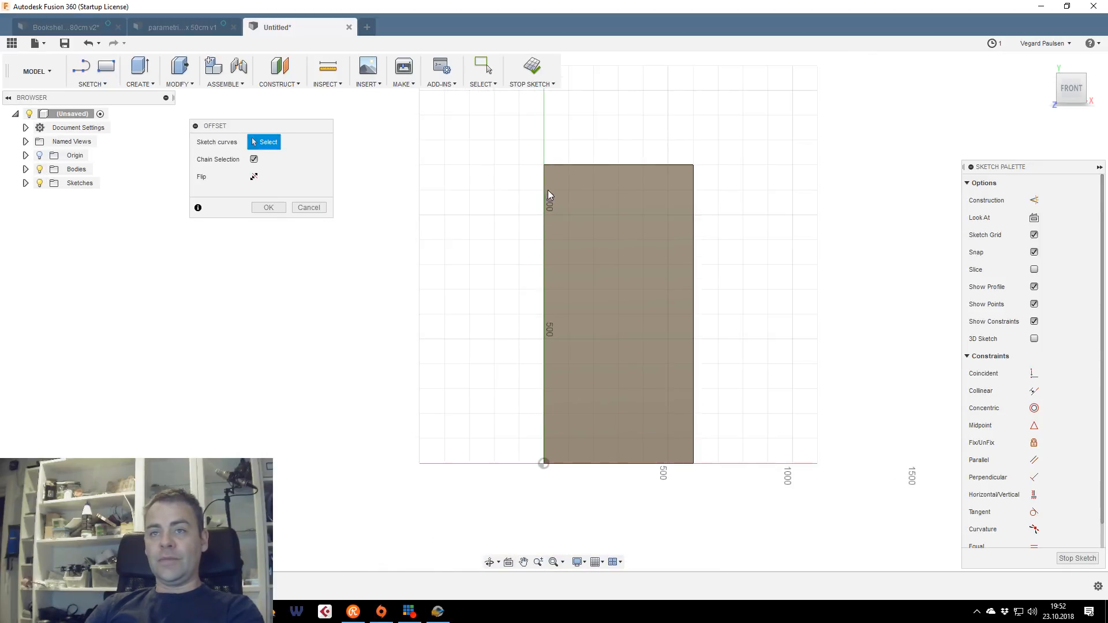
Try to offset the front face's outline inward by entering 12 mm and changing it to -12 mm, and undo that offset
click(607, 165)
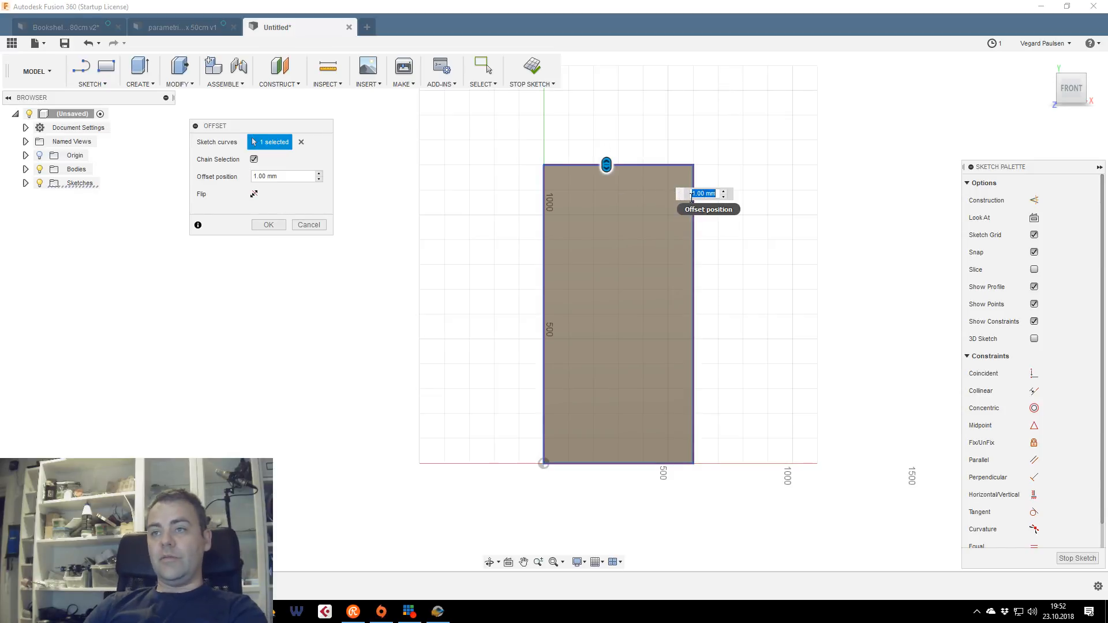
text(12)
key(Return)
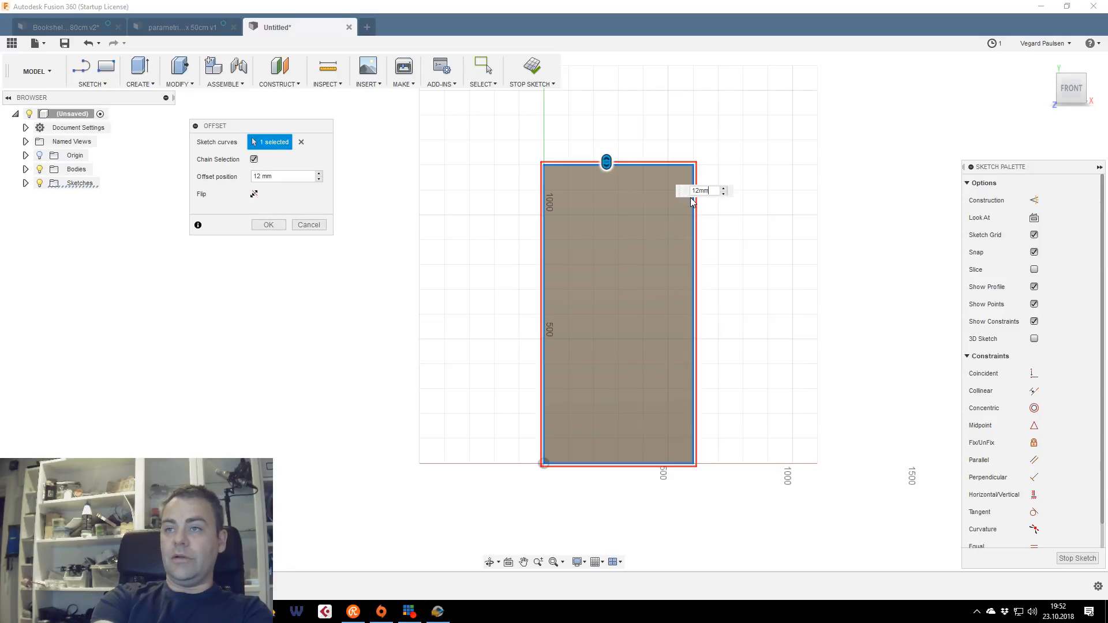
text(-)
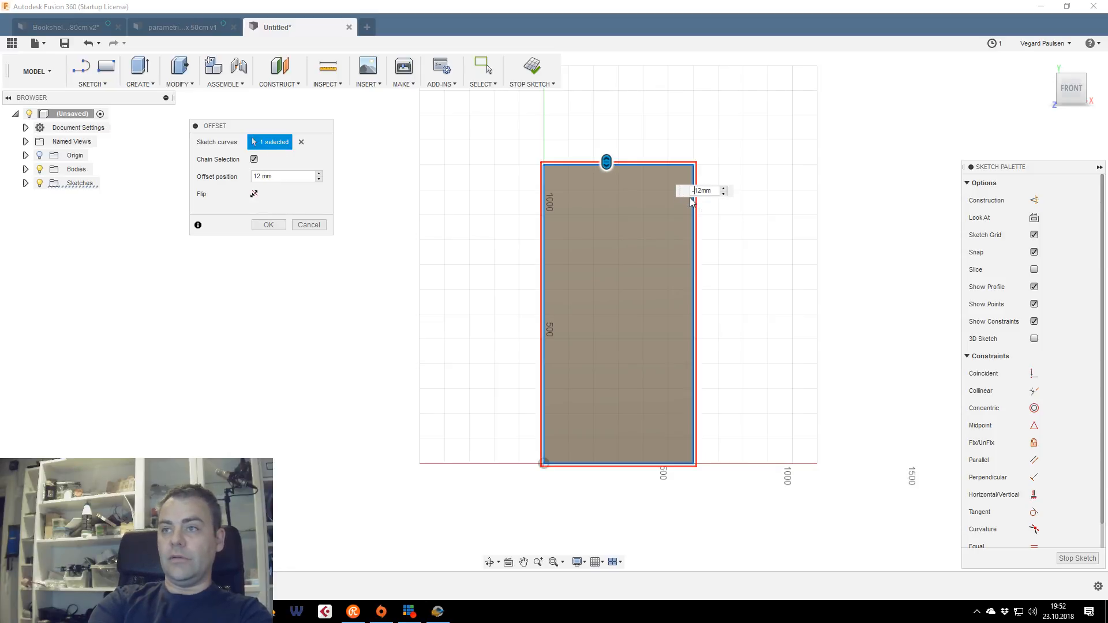
key(Return)
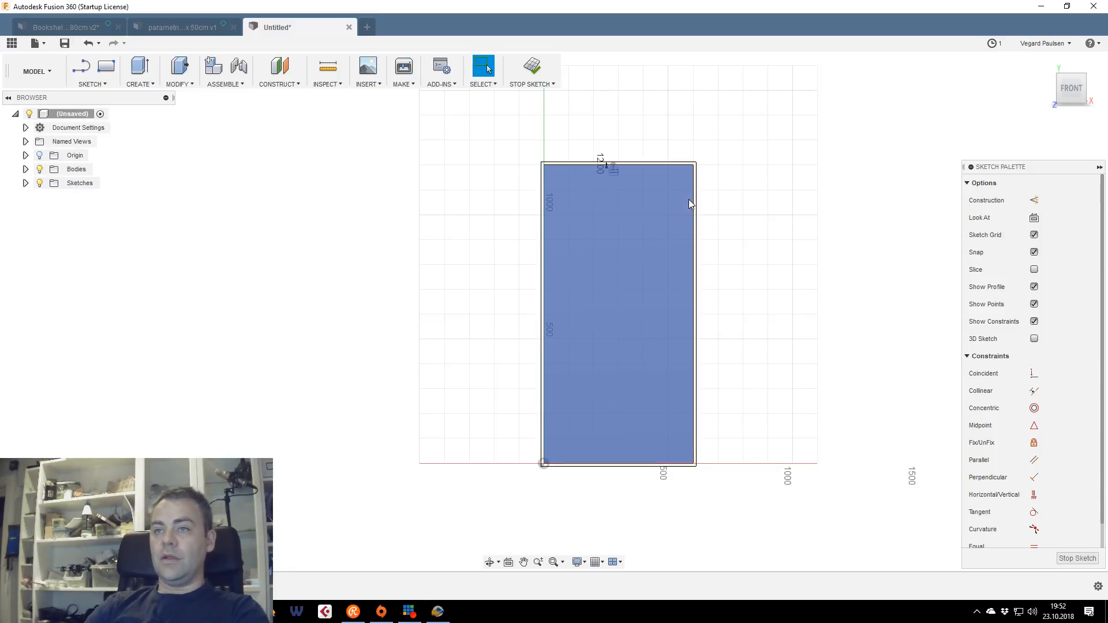
scroll(669, 246, down, 4)
scroll(666, 217, up, 7)
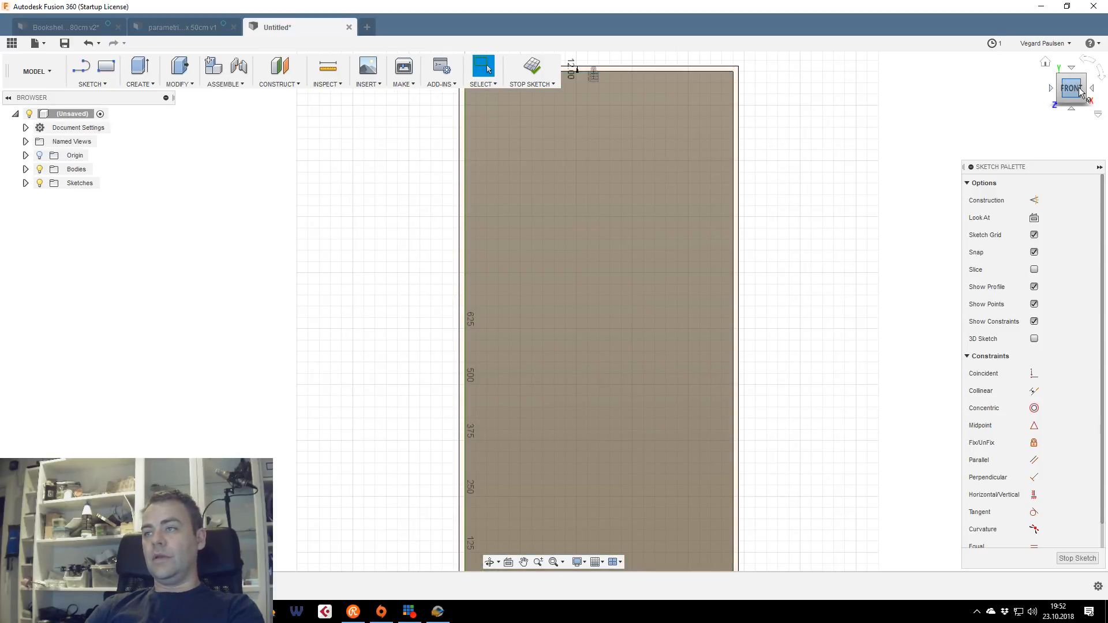
drag(1071, 88, 899, 174)
key(ctrl+z)
scroll(678, 201, down, 2)
middle_drag(679, 202, 746, 210)
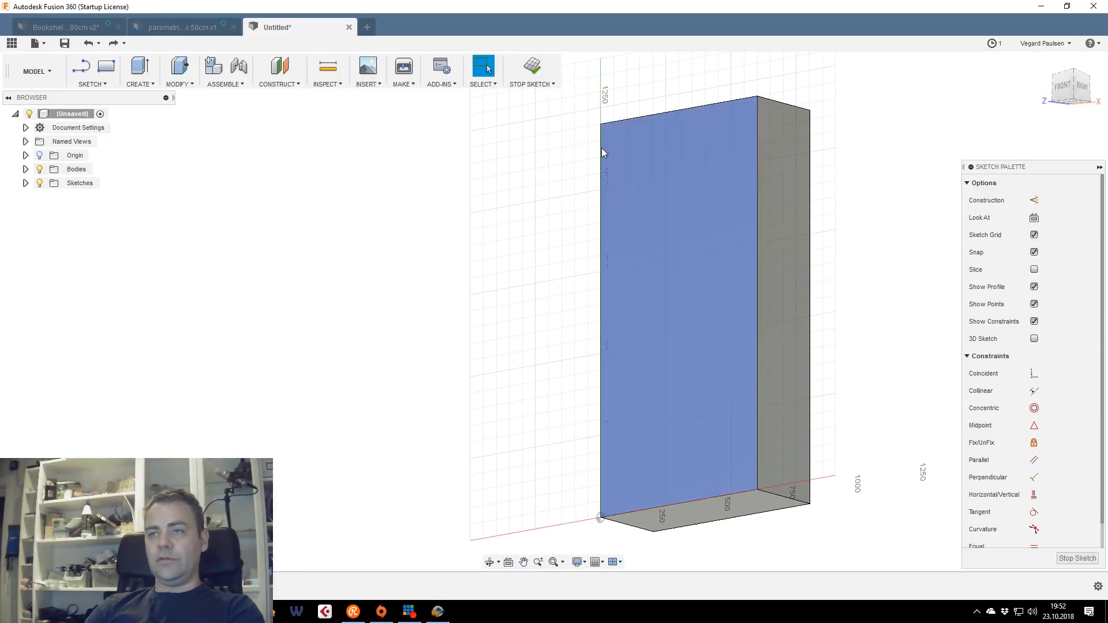
Try again to offset the front face's outline inward, entering -12 mm as the offset position
click(103, 84)
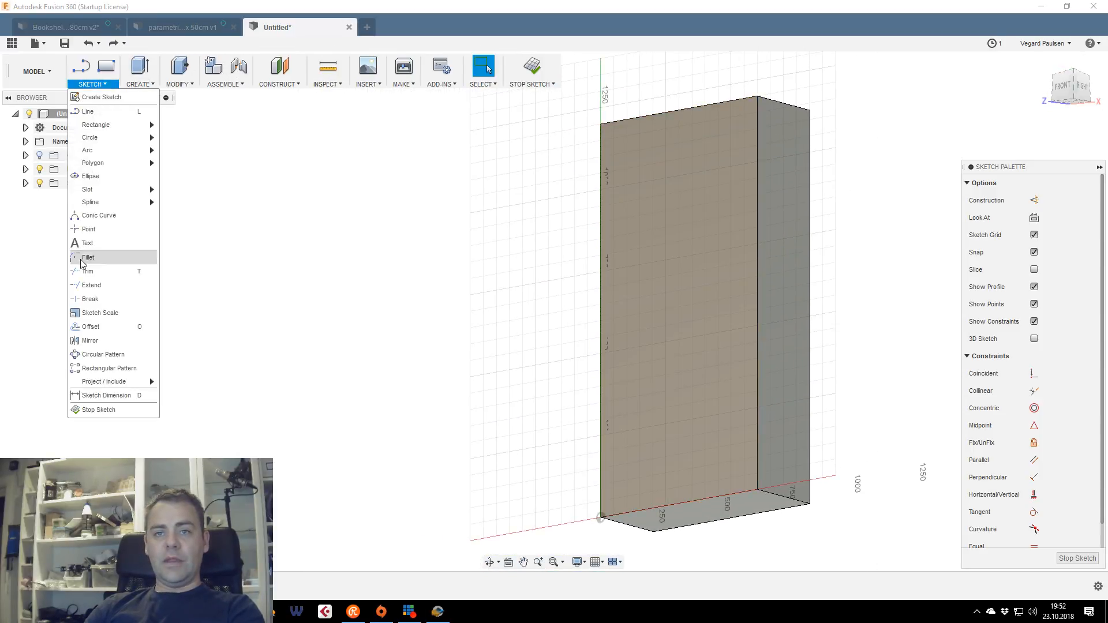
click(95, 314)
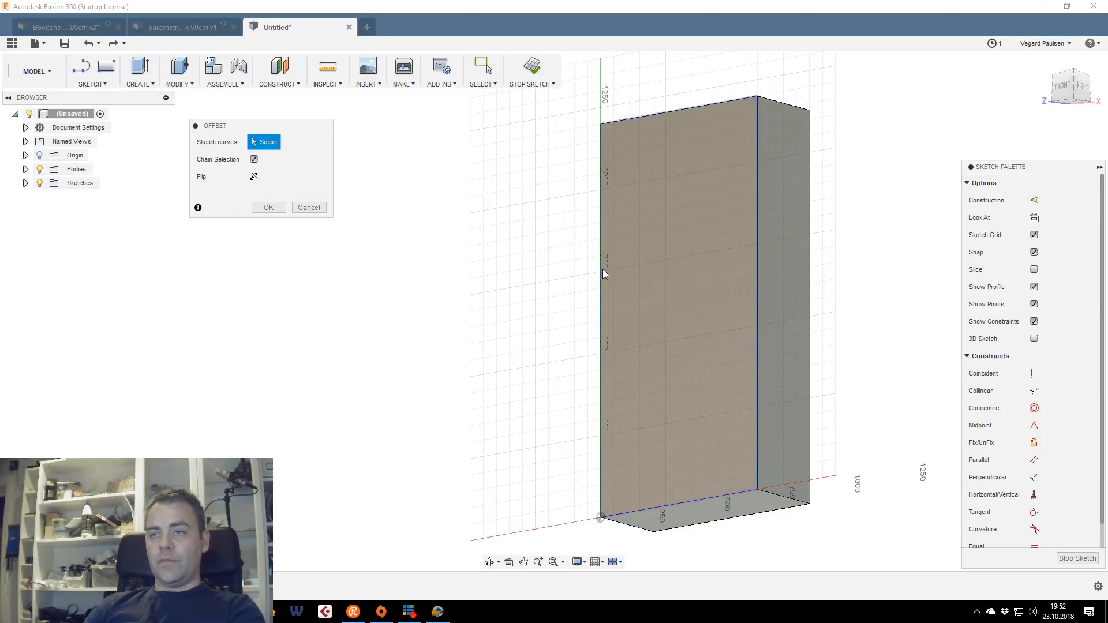
click(601, 270)
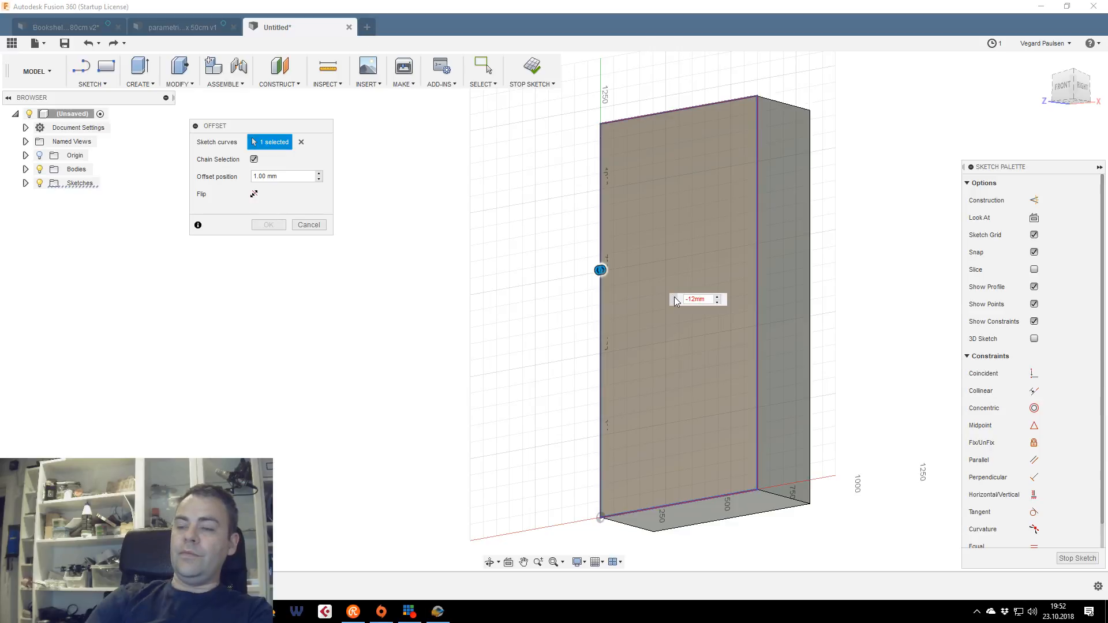
click(1063, 86)
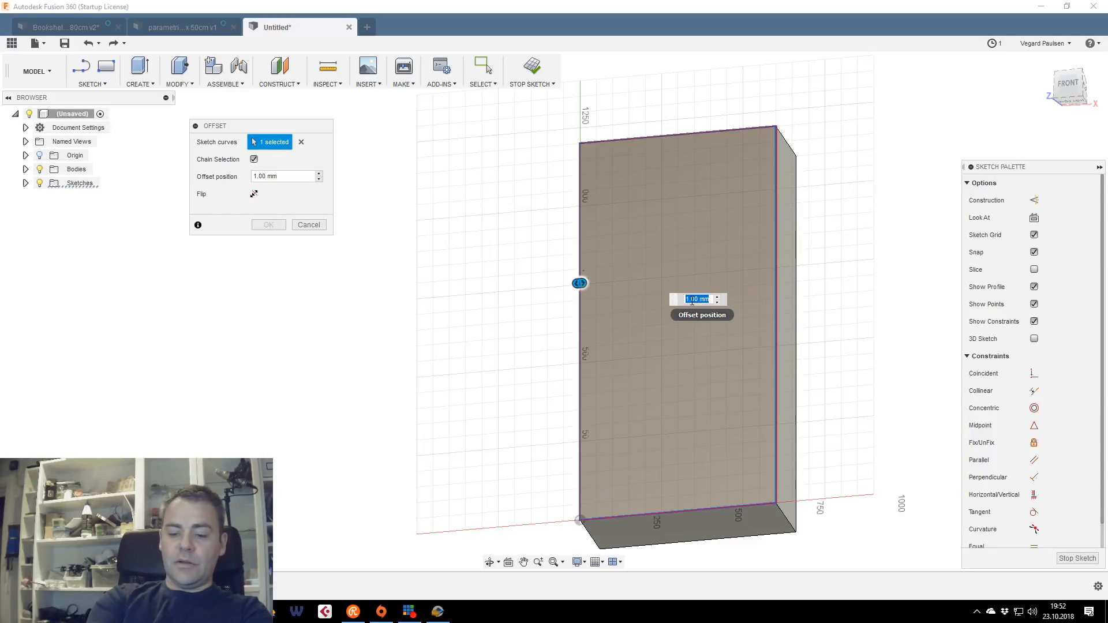
text(-)
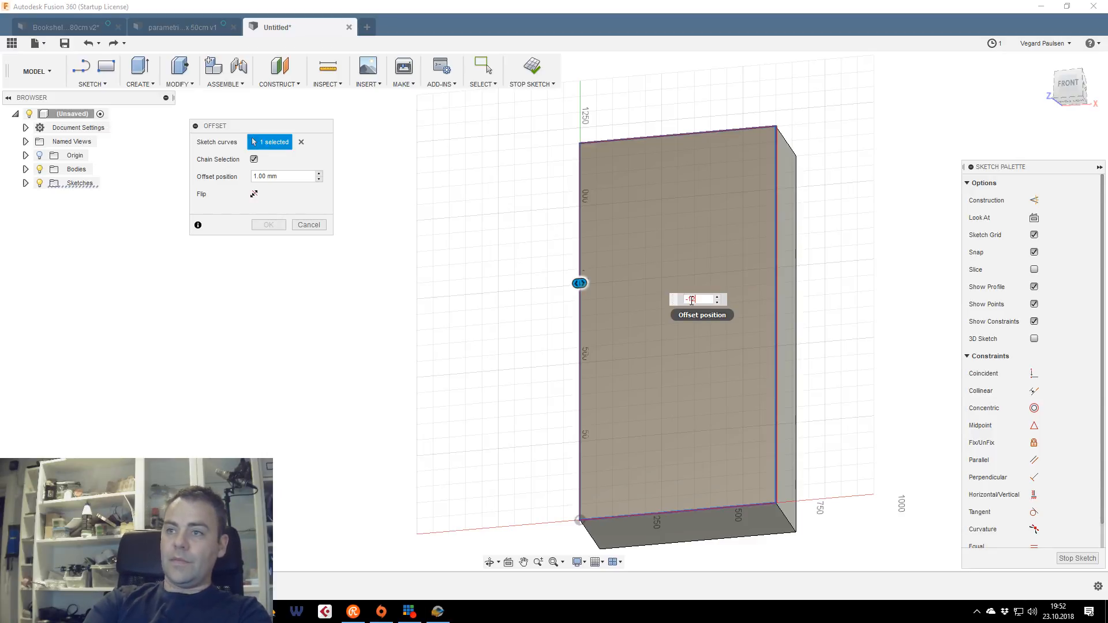
text(12mm)
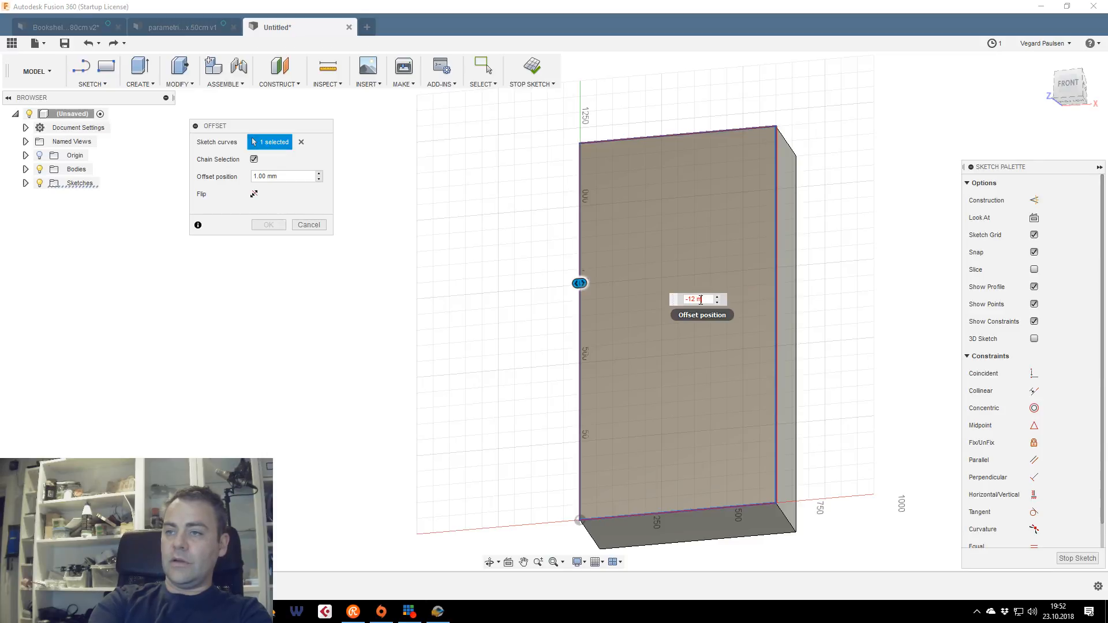
key(BackSpace)
key(BackSpace)
key(BackSpace)
key(BackSpace)
key(BackSpace)
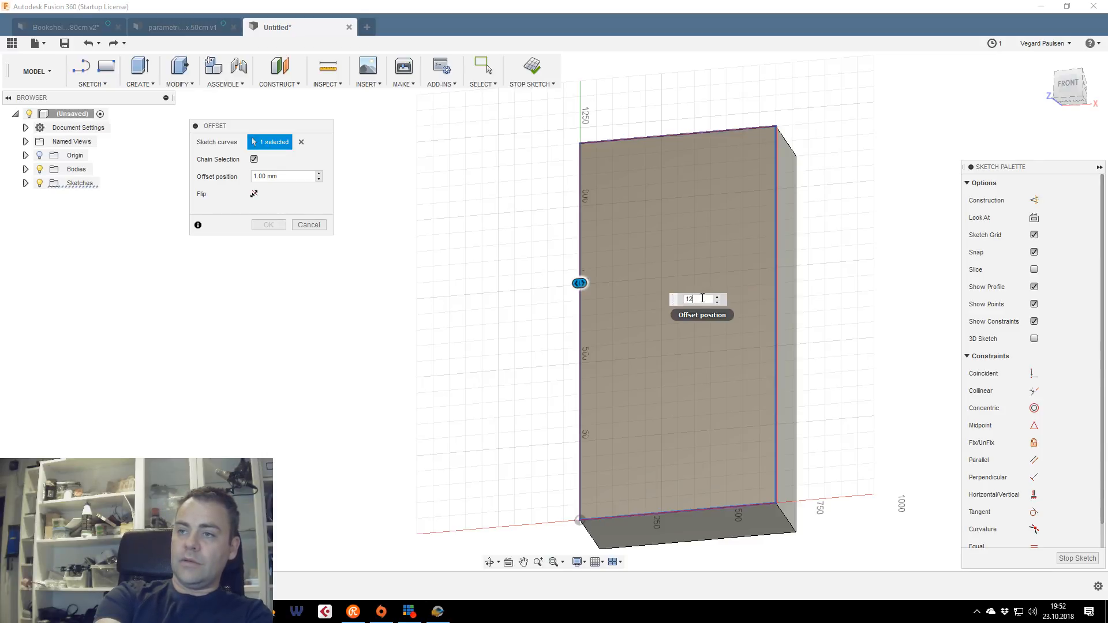
key(Return)
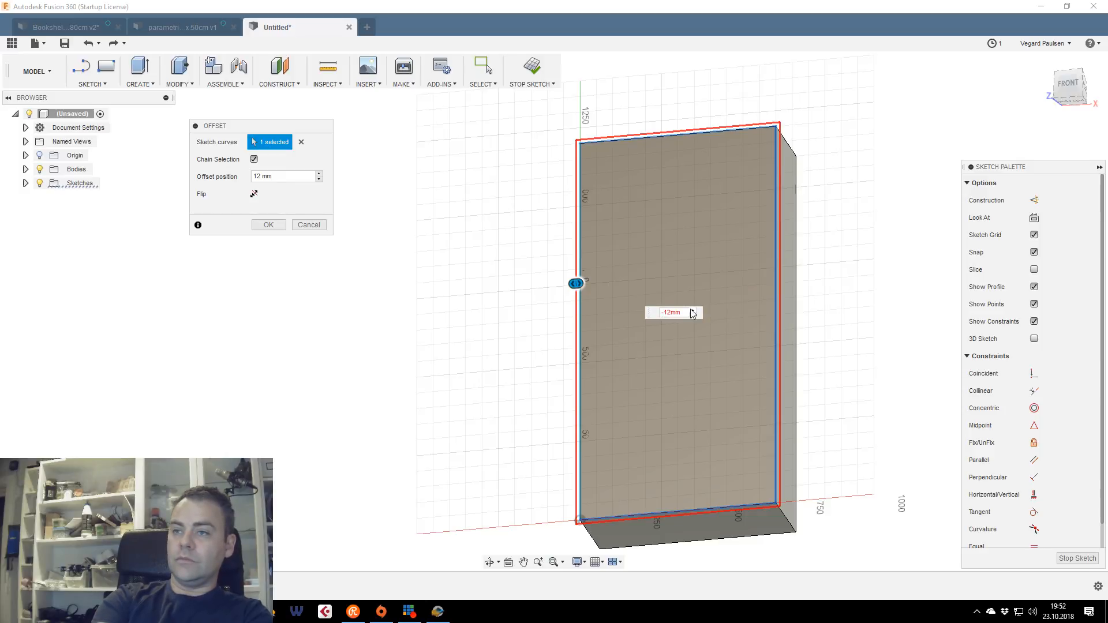
key(Return)
scroll(663, 250, up, 1)
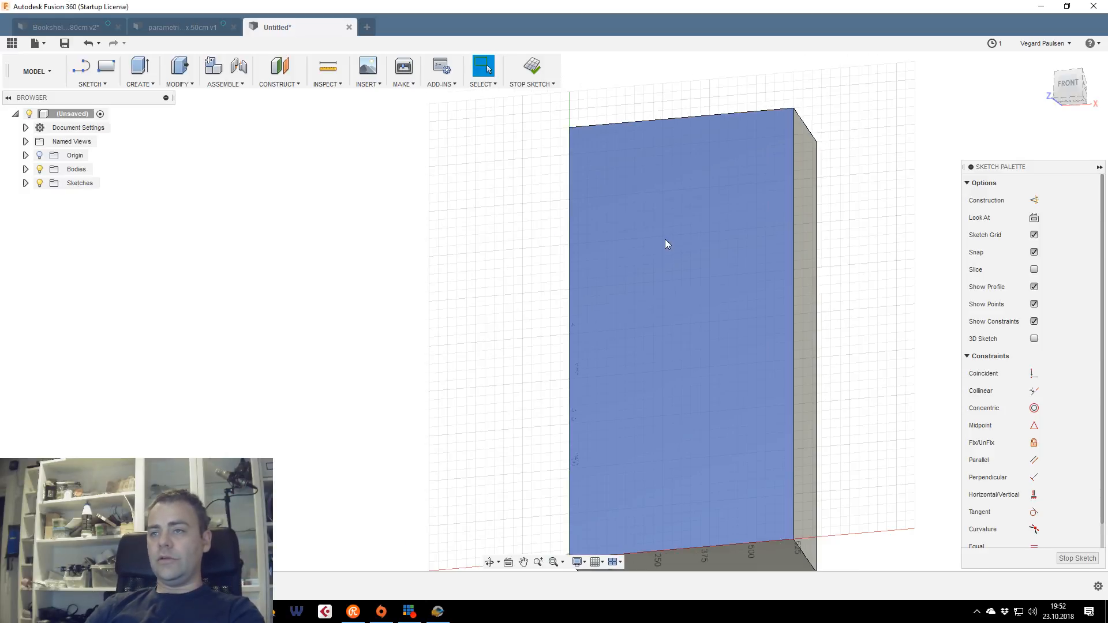
Offset the front face's outline 12 mm inward to form the shelf's outer frame
click(92, 83)
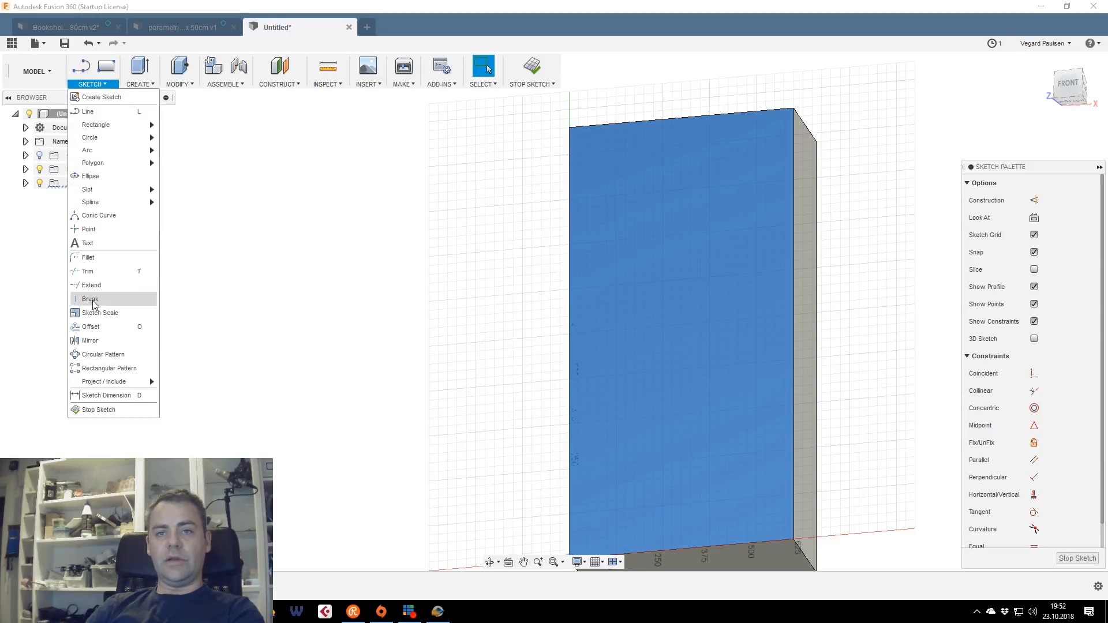
click(92, 326)
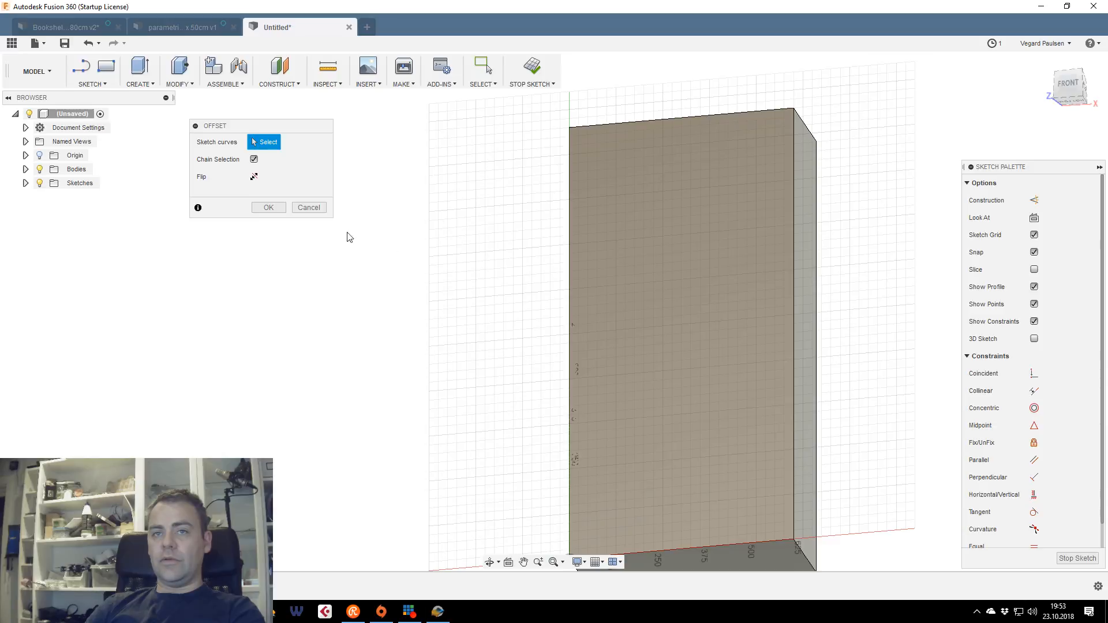
click(569, 257)
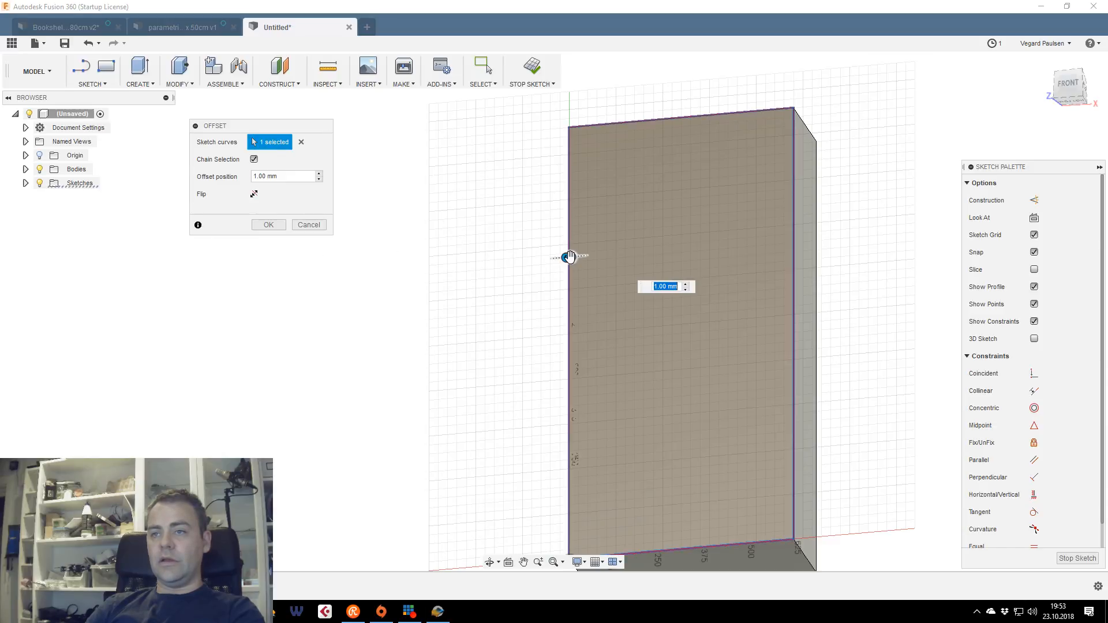
mouse_move(563, 257)
mouse_down()
mouse_move(603, 249)
mouse_move(581, 259)
mouse_up()
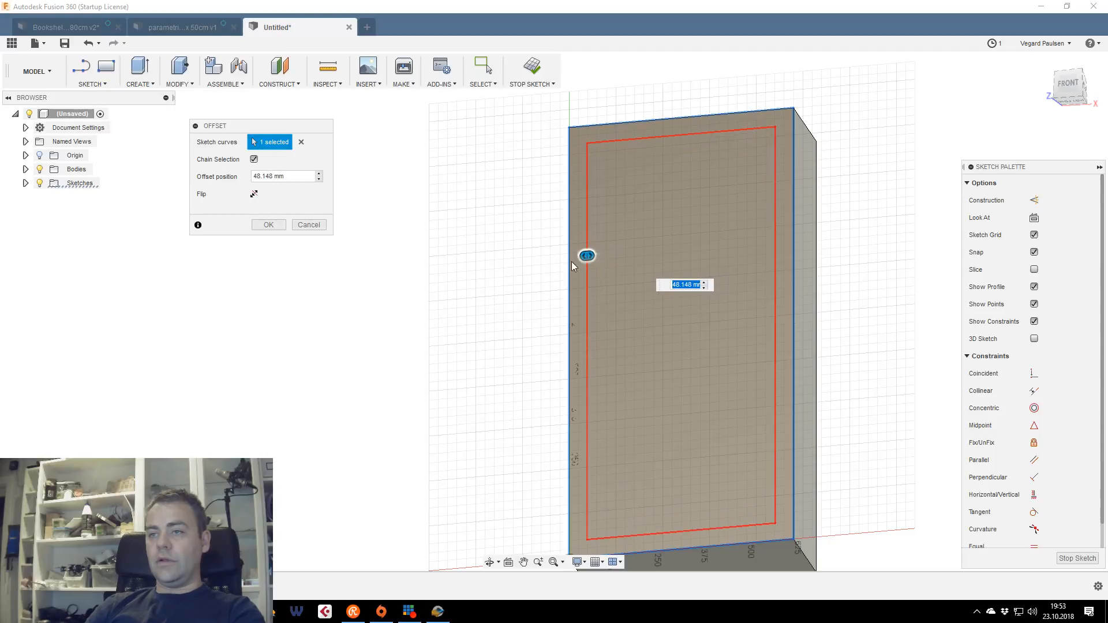
double_click(274, 177)
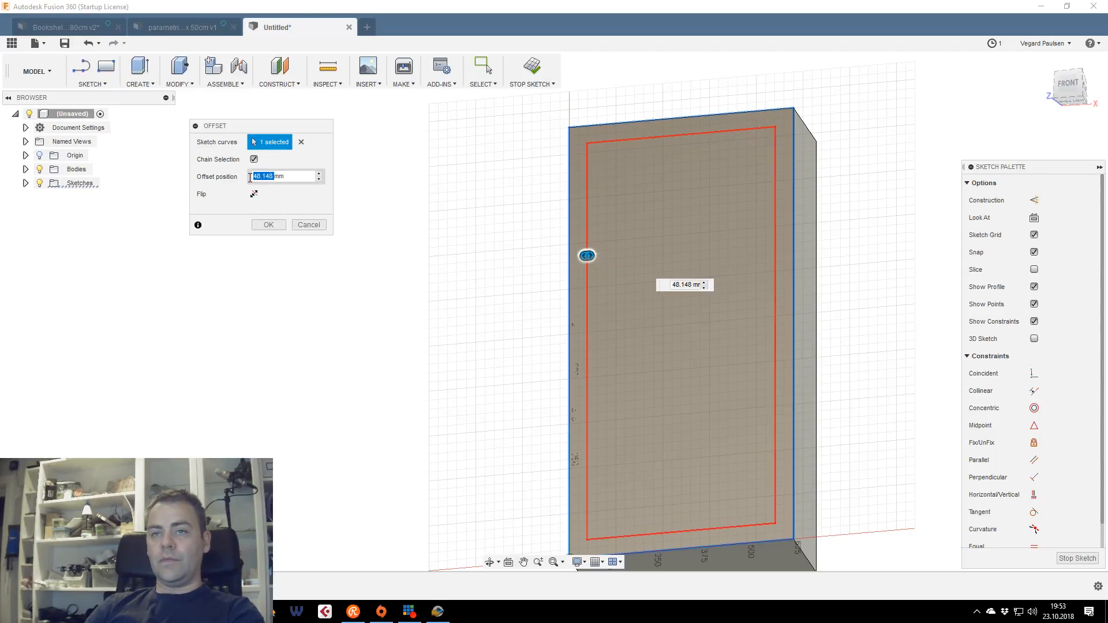
text(12)
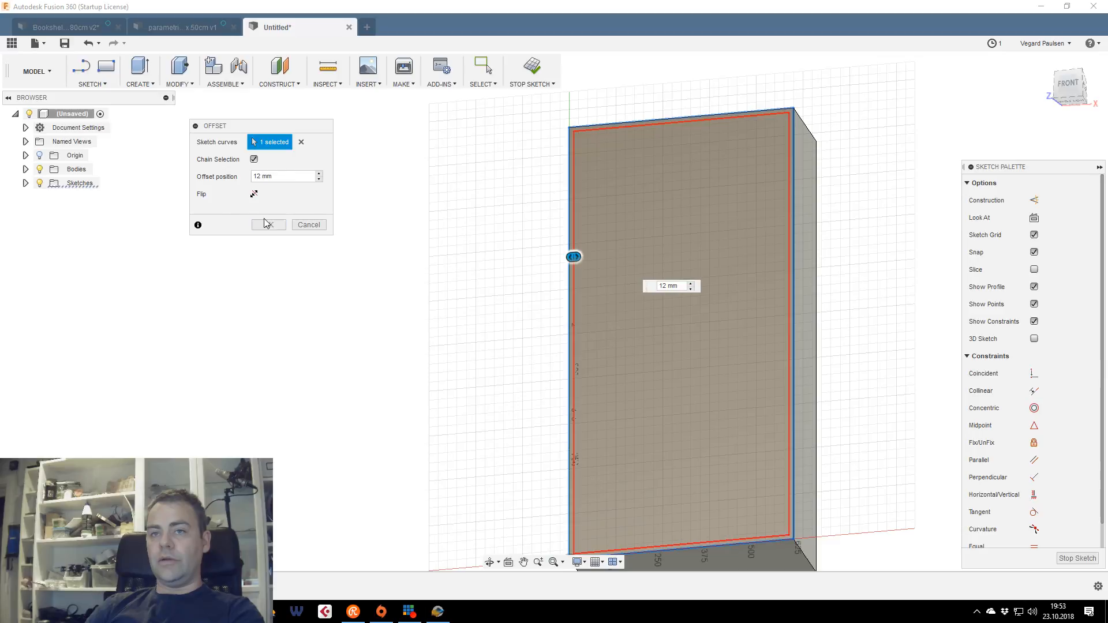
click(268, 225)
Extrude the inner front profile as a cut by -shelf_depth to hollow the box into an open frame
click(666, 267)
key(e)
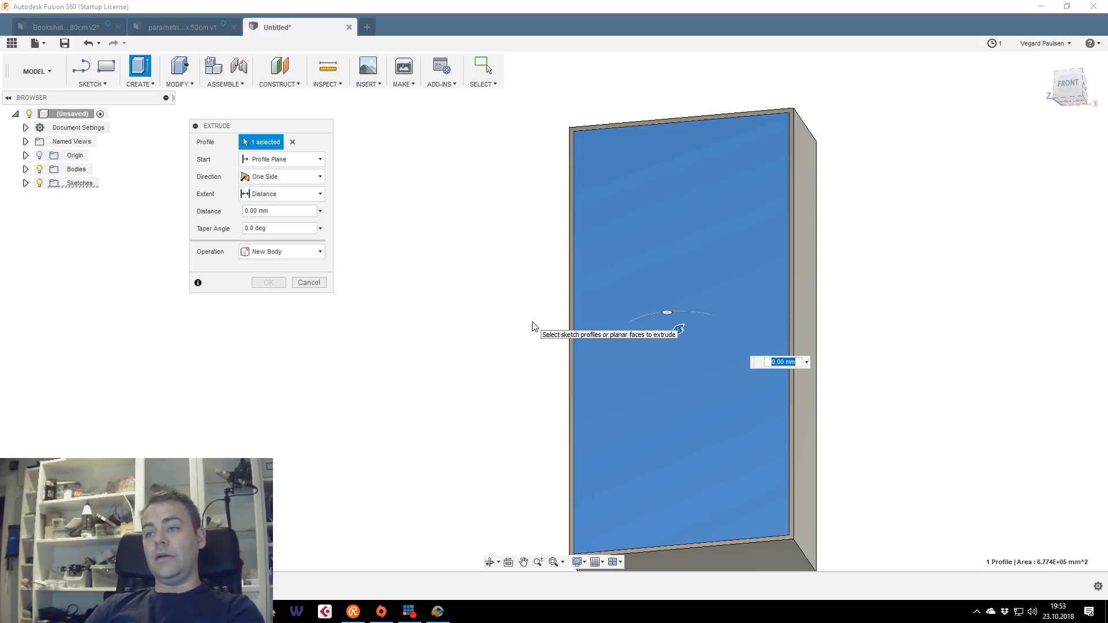
text(sh)
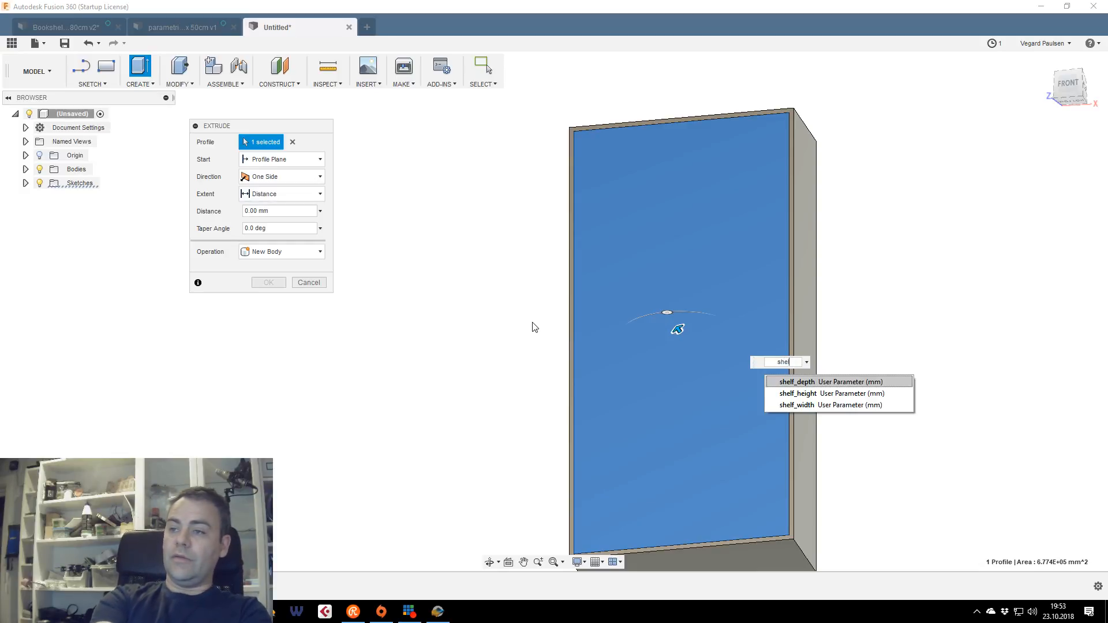
text(el)
key(Return)
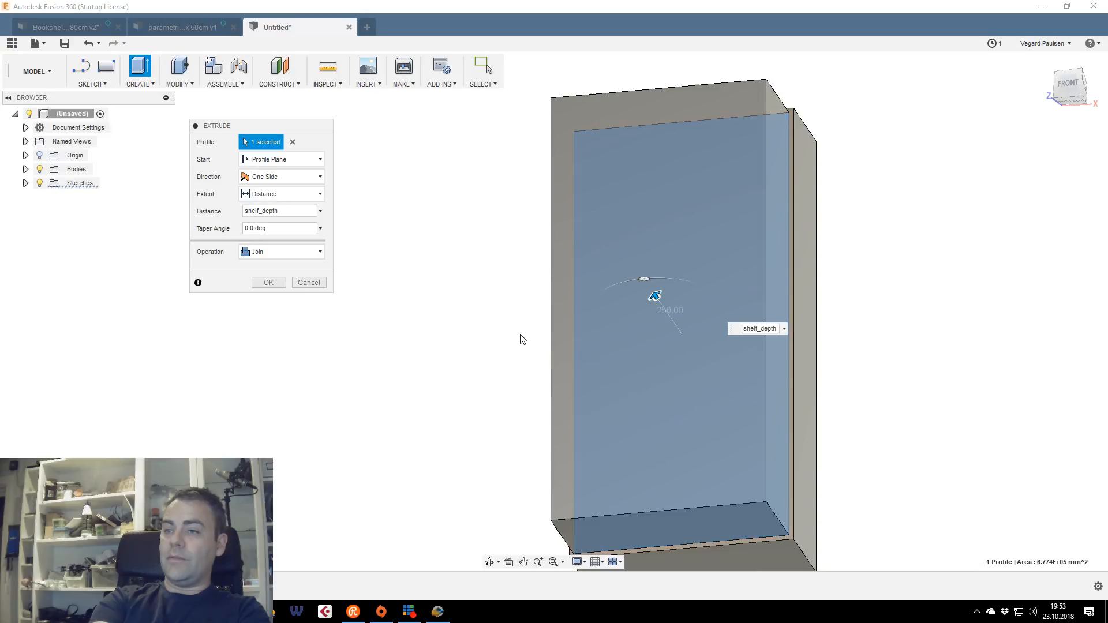
key(Home)
text(-)
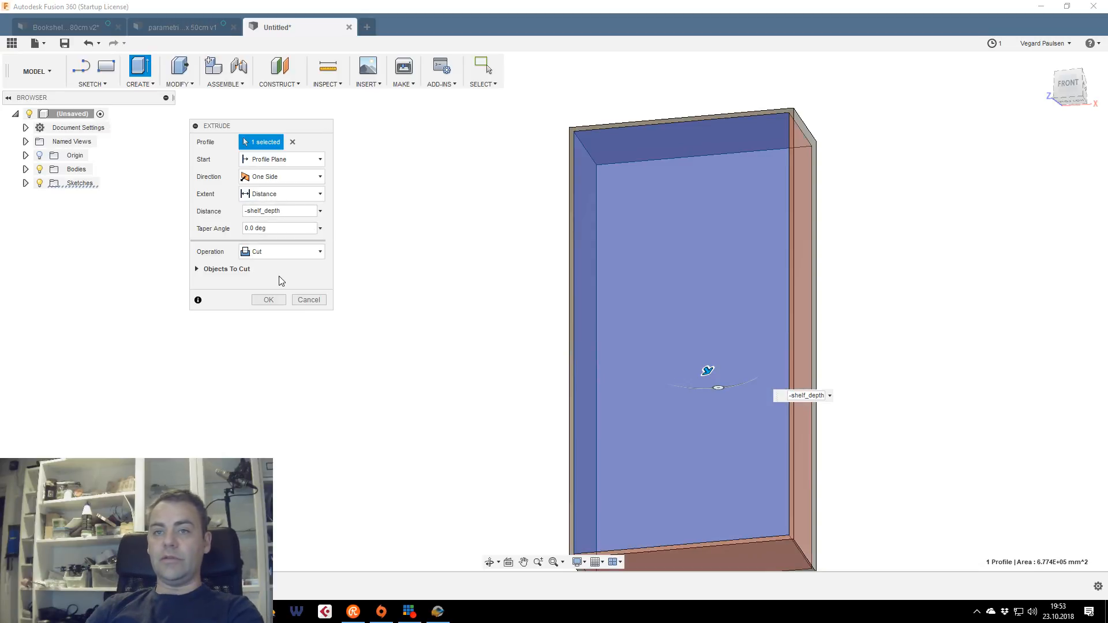
click(268, 300)
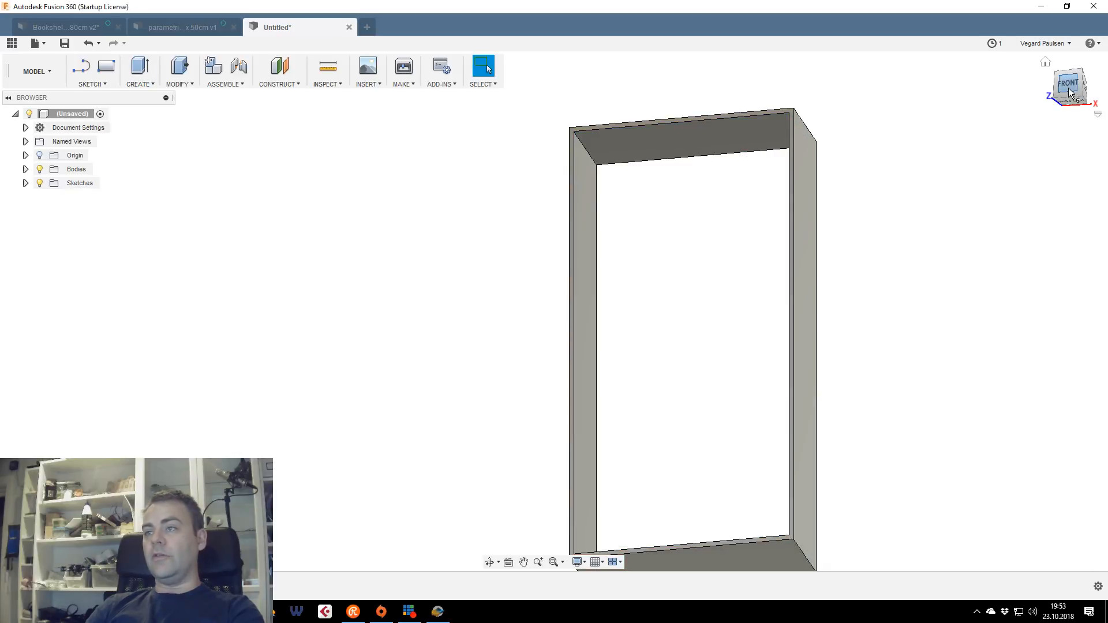
Open the design's parameters and fit their narrowed window beside the shelf frame
mouse_move(1068, 88)
mouse_down()
mouse_move(1068, 102)
mouse_move(1057, 96)
mouse_up()
middle_drag(761, 173, 695, 172)
drag(1075, 89, 1087, 85)
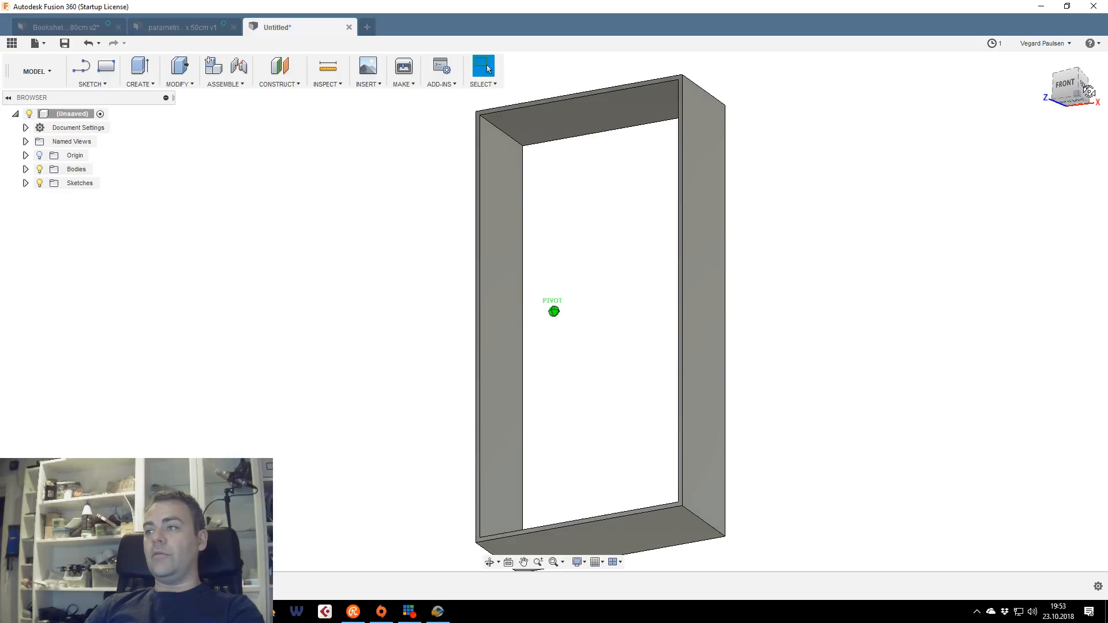
scroll(756, 256, down, 2)
middle_drag(760, 257, 769, 228)
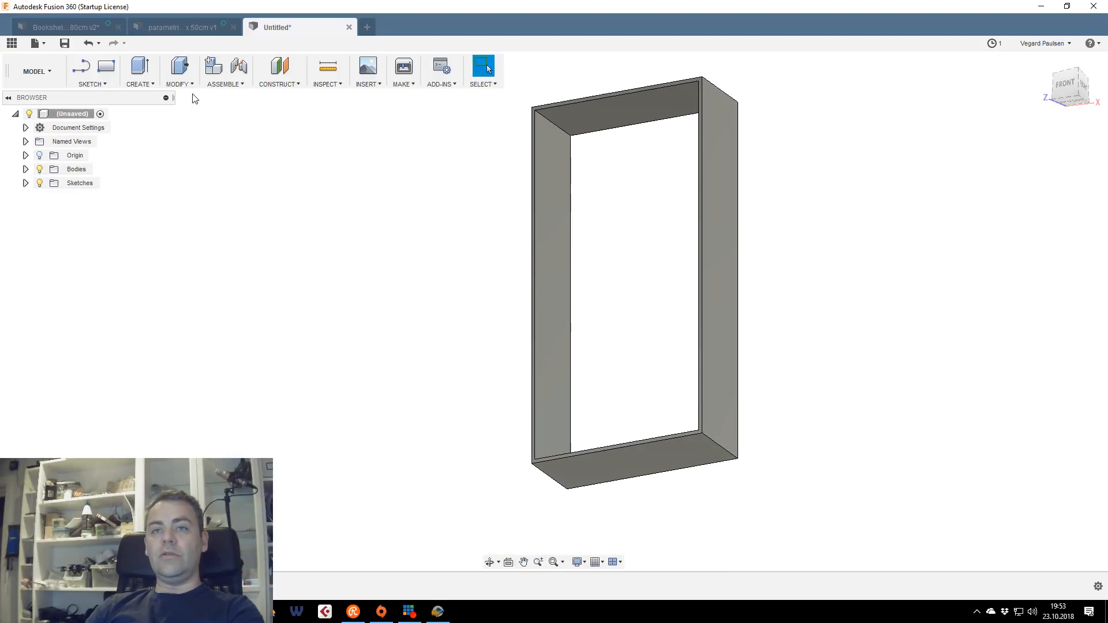
click(179, 85)
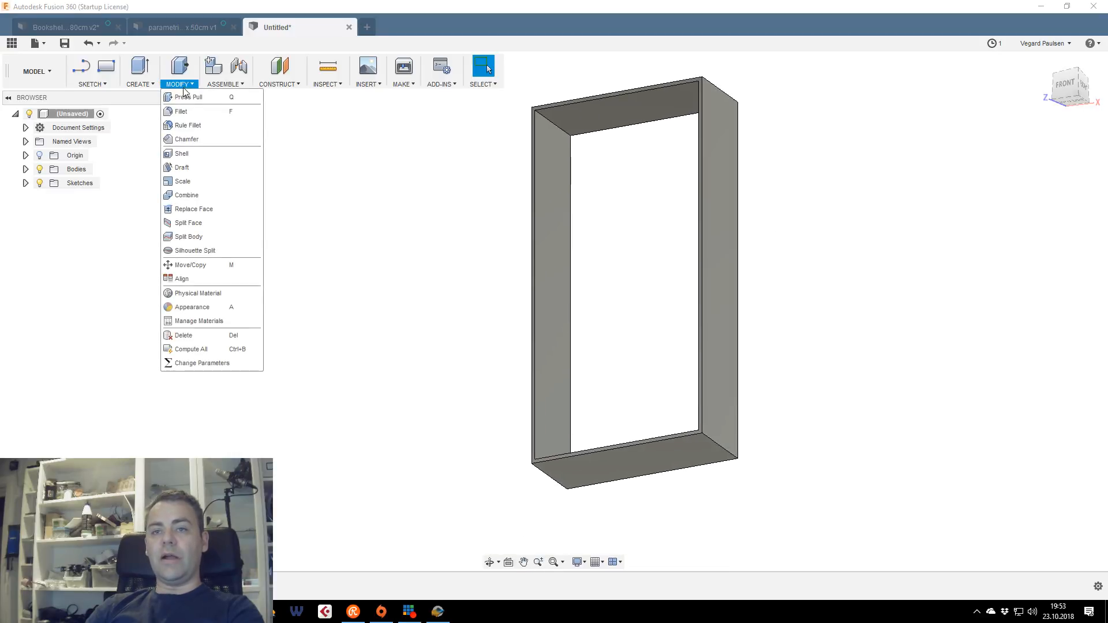
click(204, 364)
drag(601, 251, 657, 286)
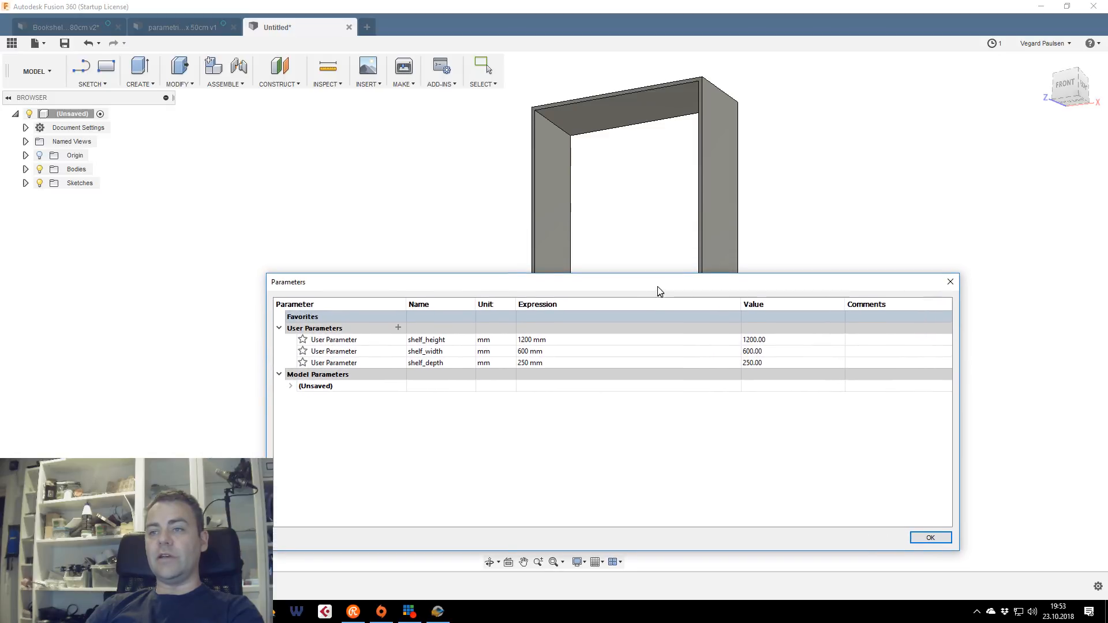
click(922, 326)
drag(960, 341, 556, 341)
drag(458, 277, 375, 223)
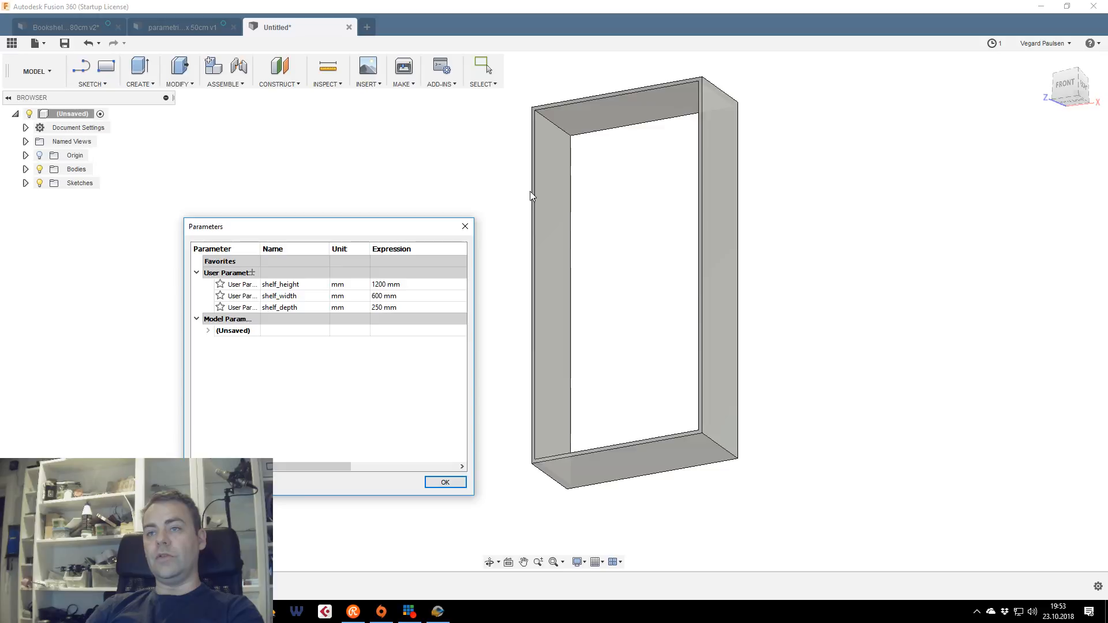
scroll(533, 195, up, 3)
scroll(533, 195, down, 2)
middle_drag(546, 202, 559, 219)
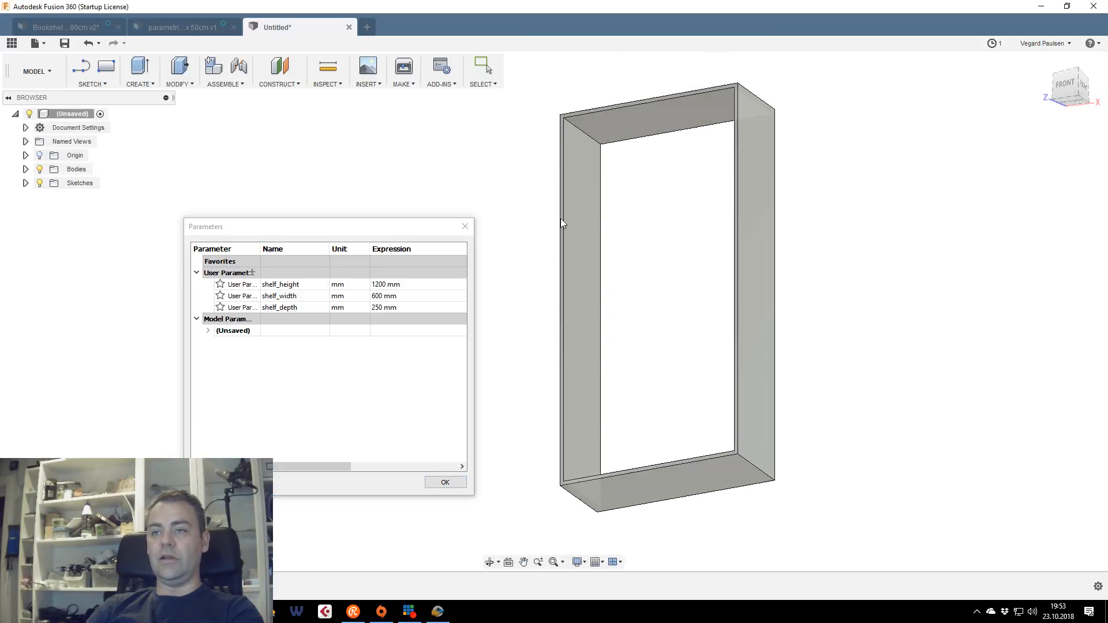
Set the shelf_depth user parameter to 600 mm
click(392, 287)
click(392, 288)
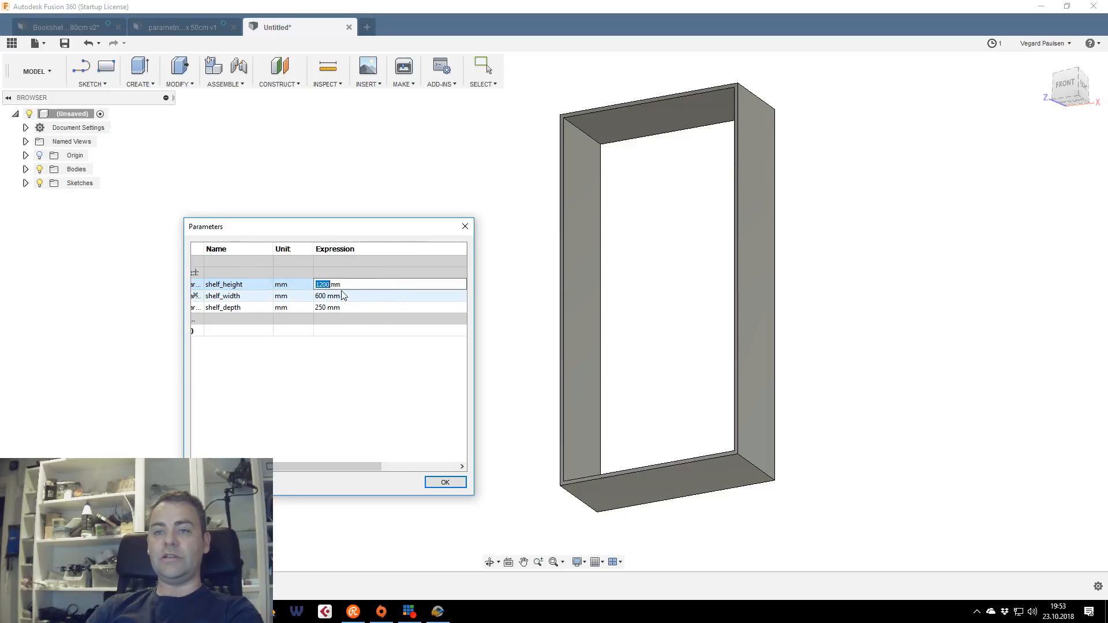
drag(264, 466, 234, 466)
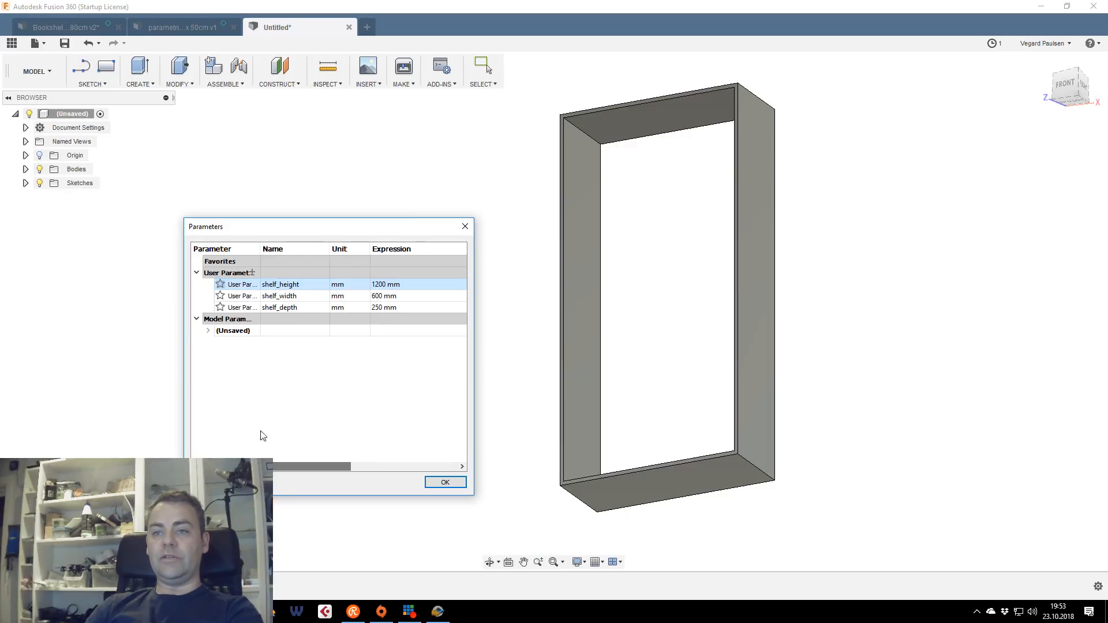
click(375, 300)
click(376, 308)
click(373, 307)
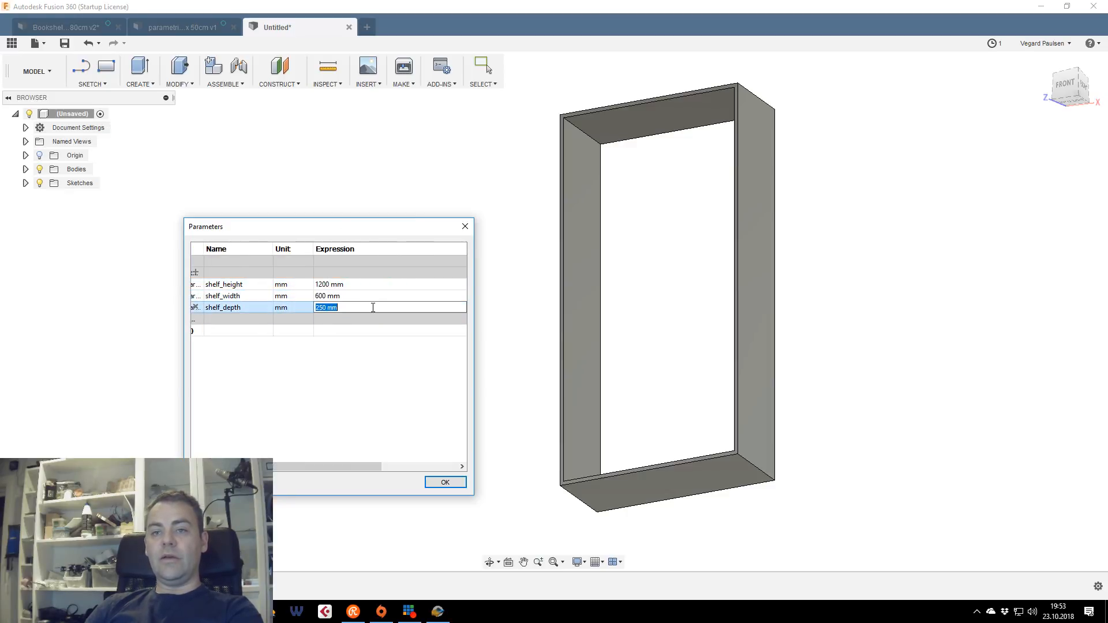
click(327, 307)
drag(320, 307, 315, 307)
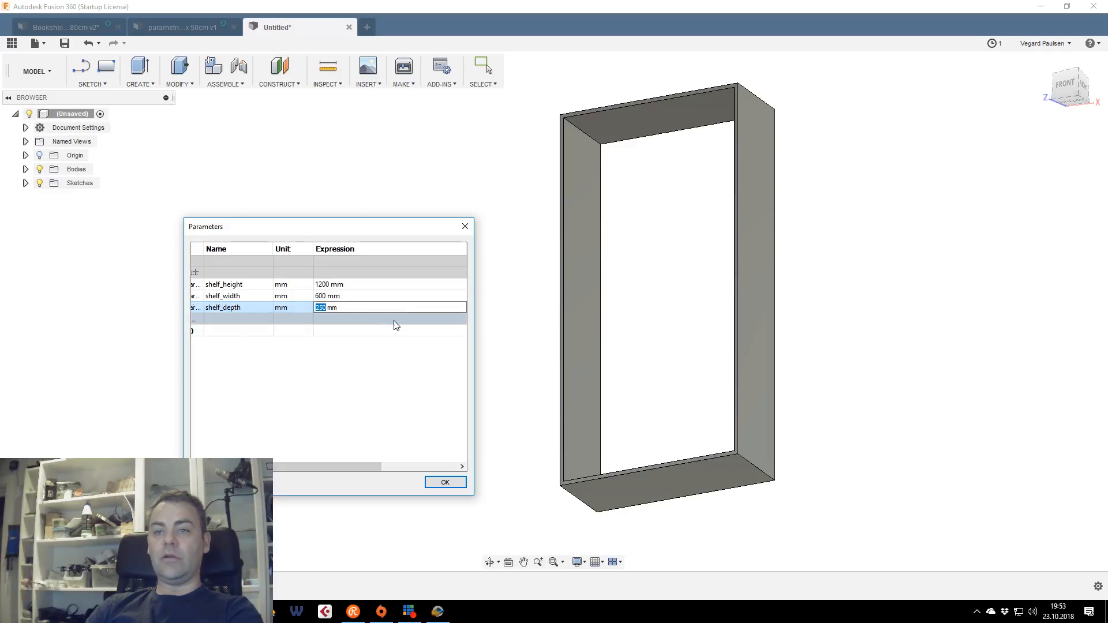
text(600)
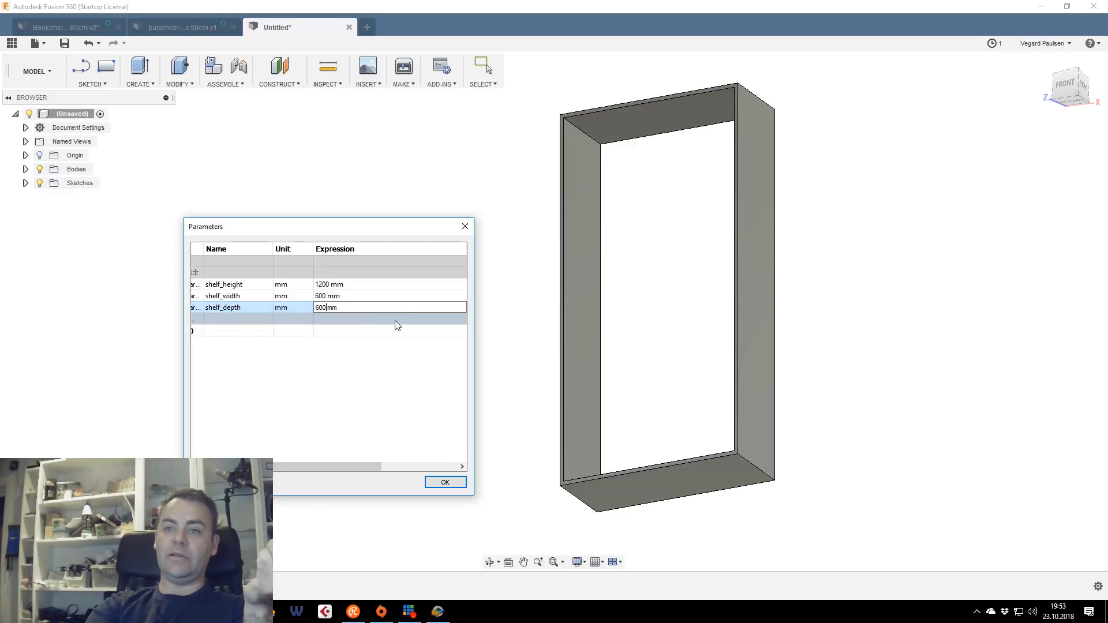
key(Return)
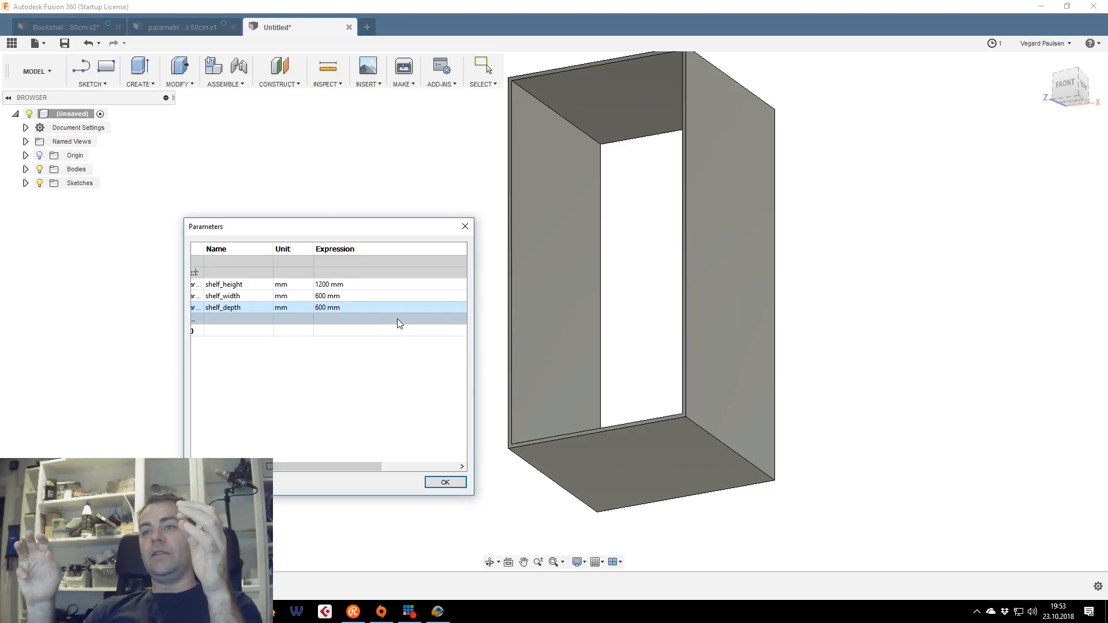
Set the shelf_width user parameter to 800 mm and shelf_height to 2000 mm
click(323, 294)
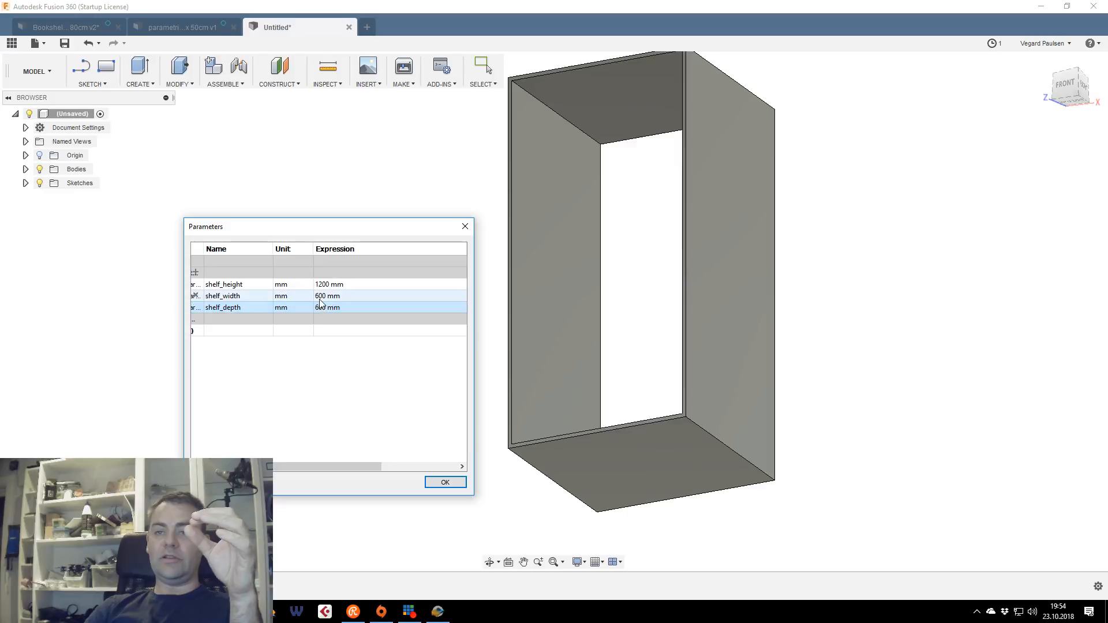
double_click(320, 296)
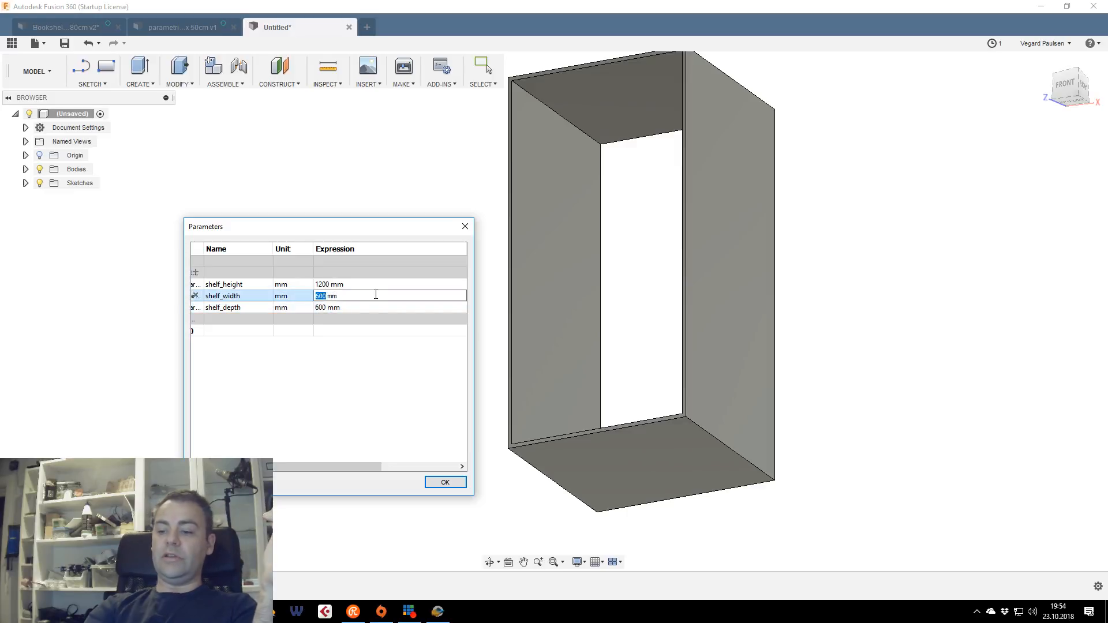
text(800)
key(Return)
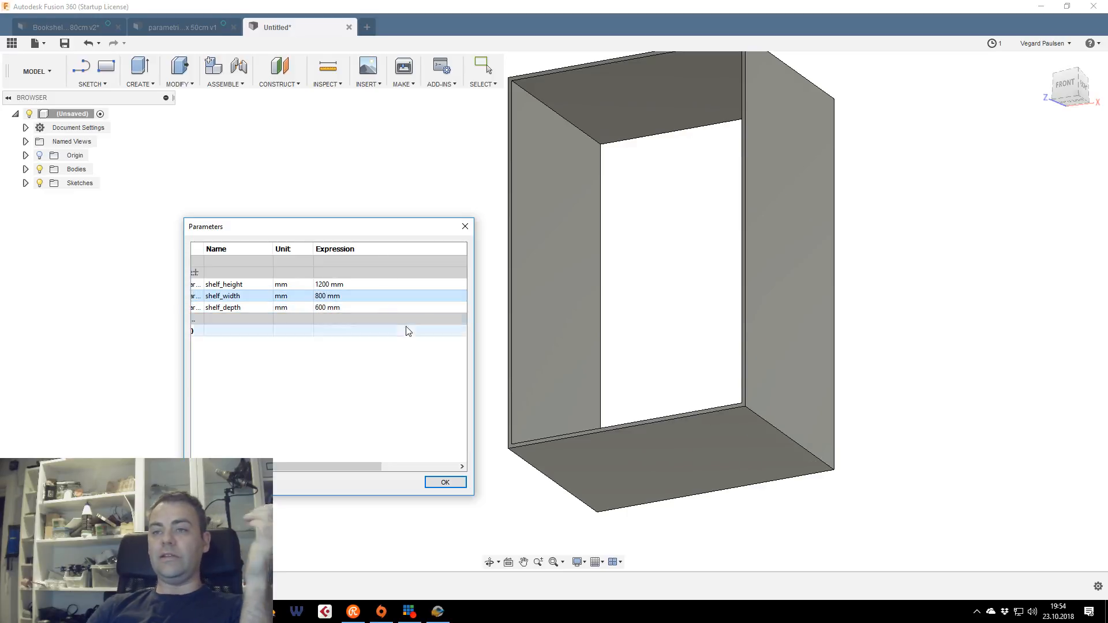
double_click(333, 283)
text(2)
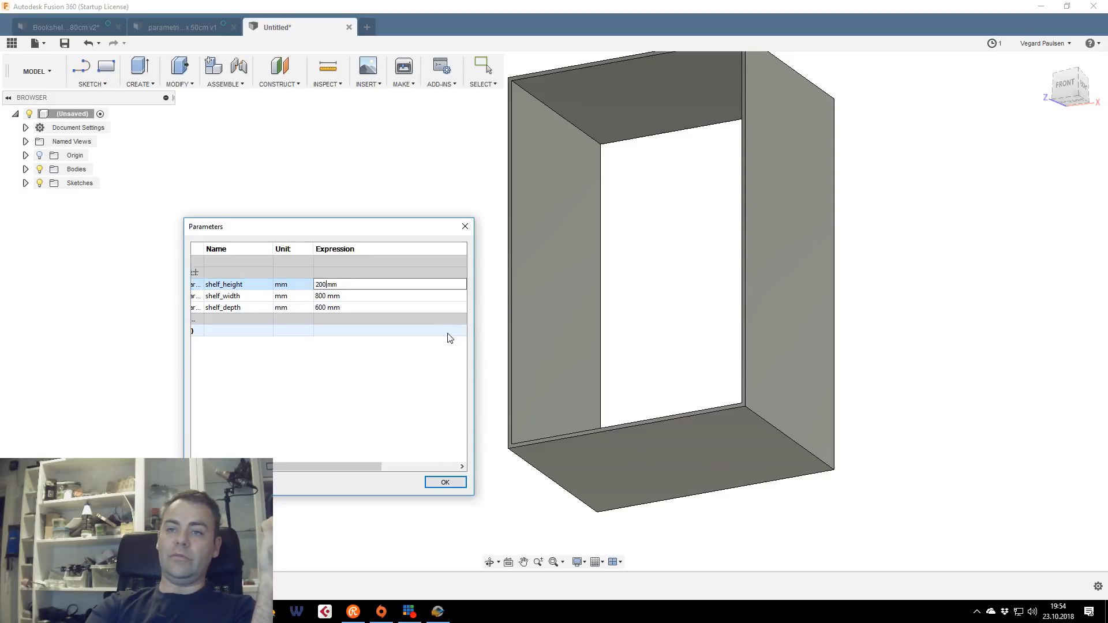
text(000)
key(Return)
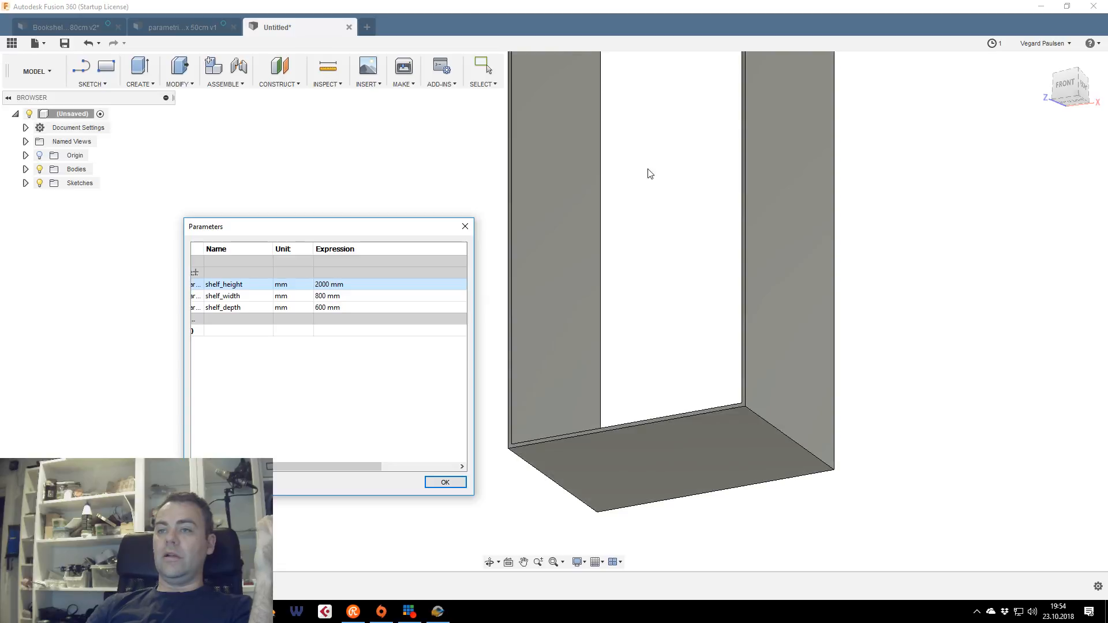
scroll(655, 176, down, 4)
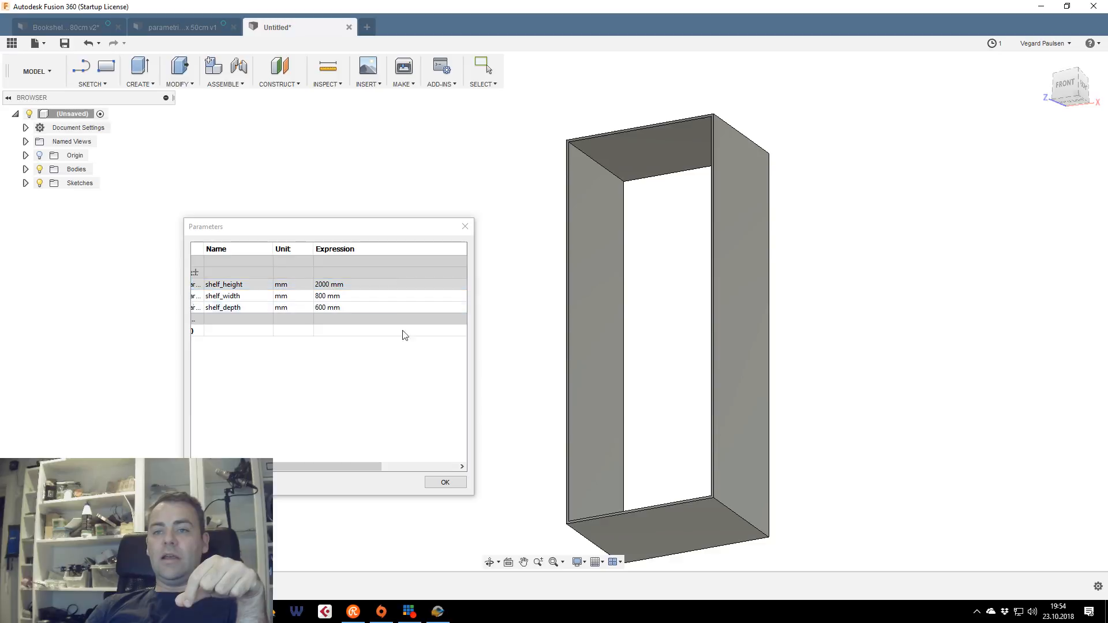
Add a user parameter named PLY in mm with the expression 12, and close the parameters
drag(184, 369, 93, 370)
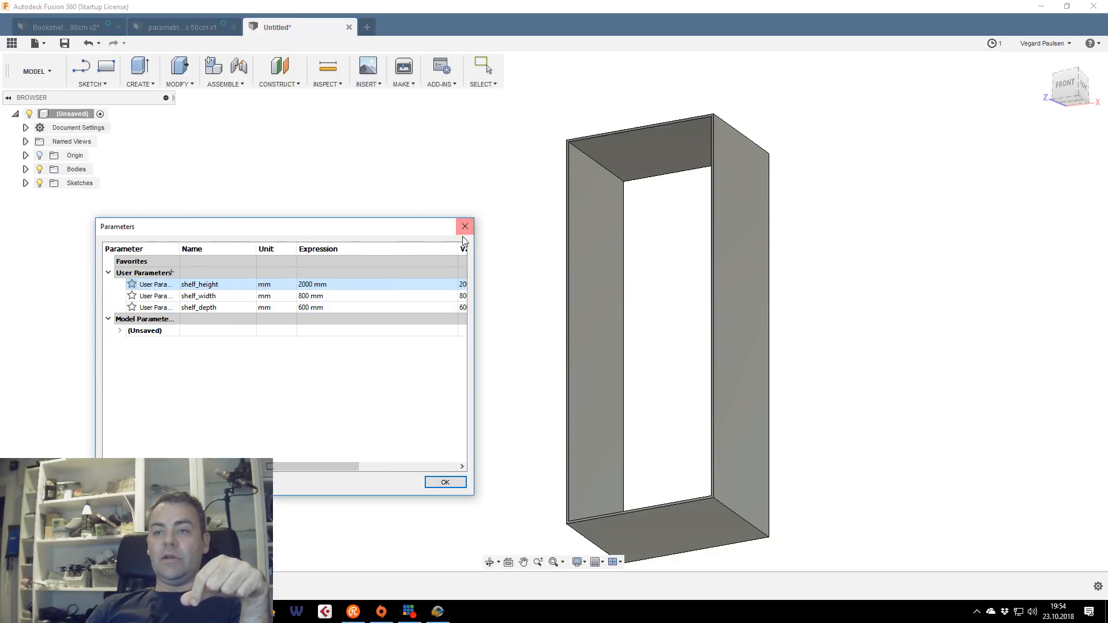
drag(455, 249, 356, 257)
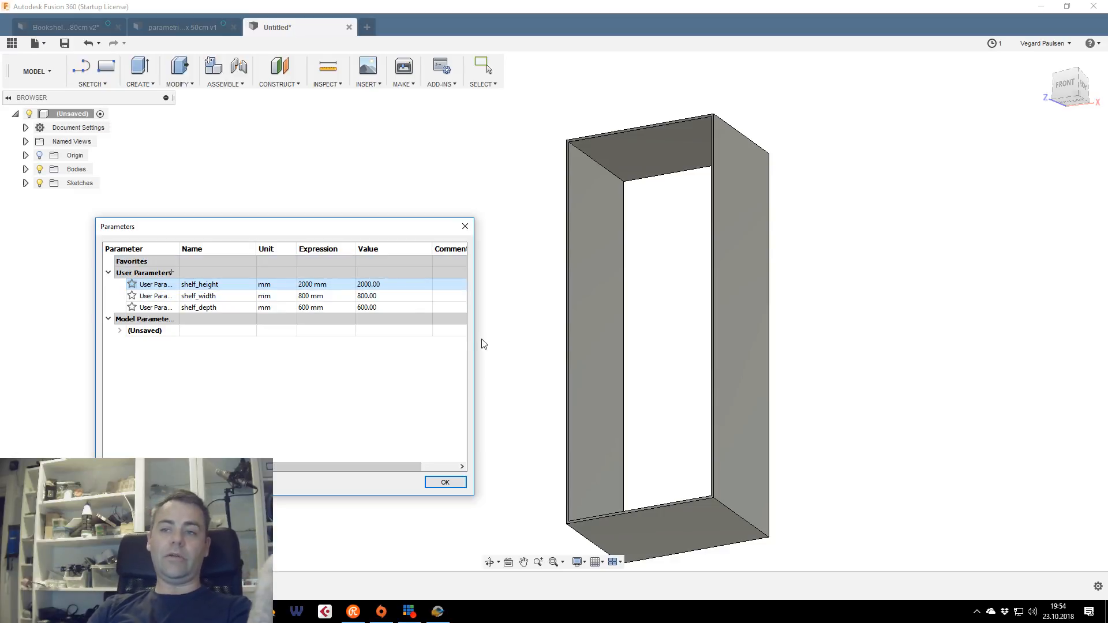
drag(475, 341, 531, 341)
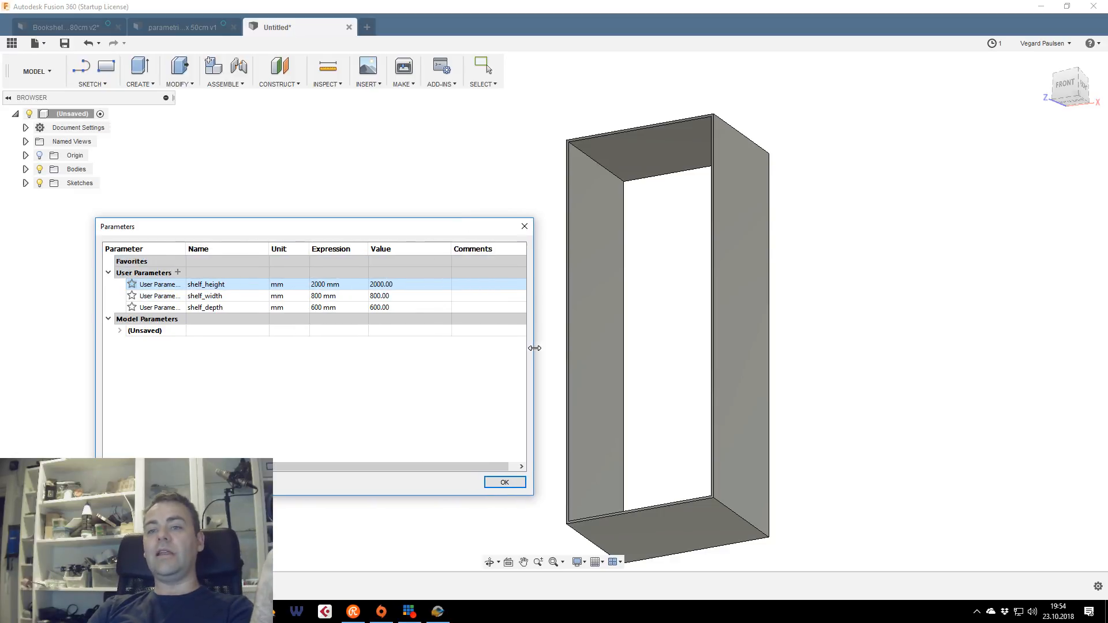
click(177, 272)
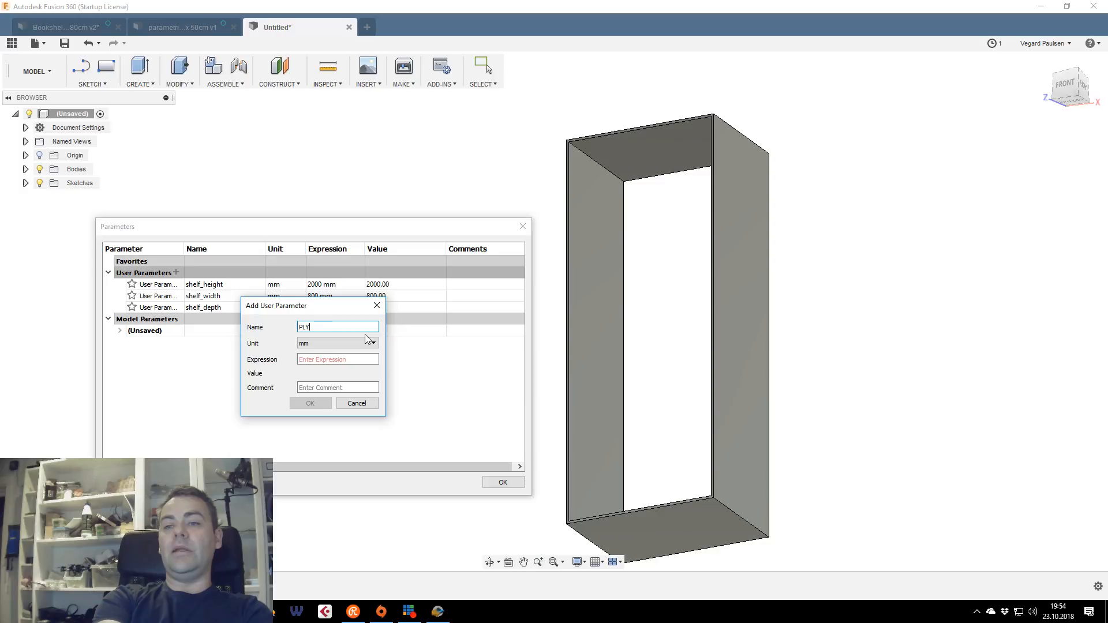
text(PLY)
click(341, 359)
text(12)
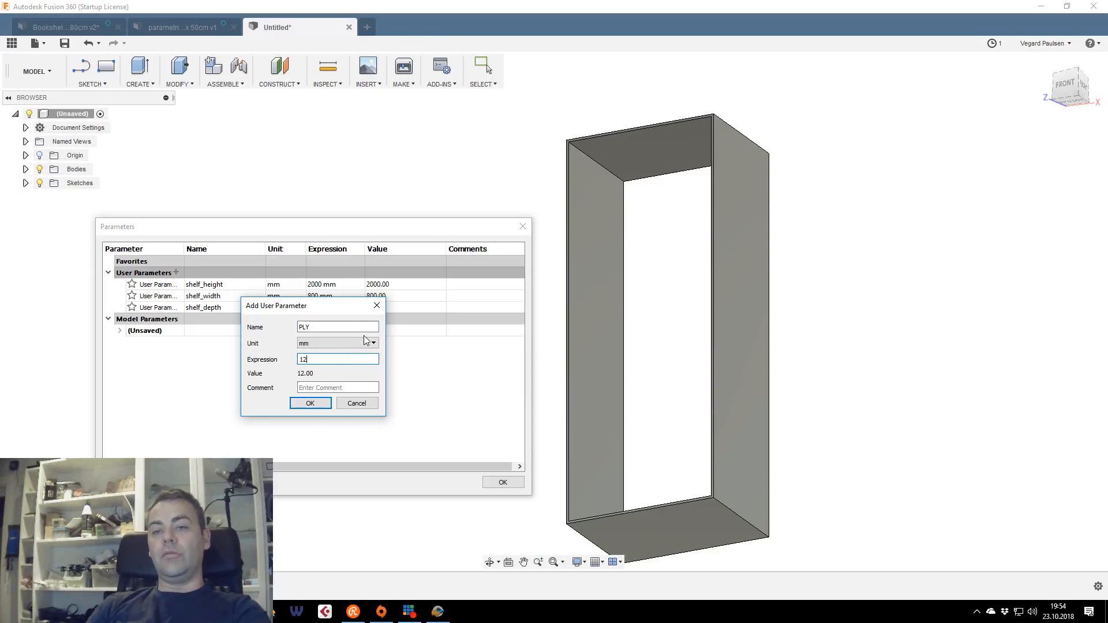
click(312, 403)
click(518, 481)
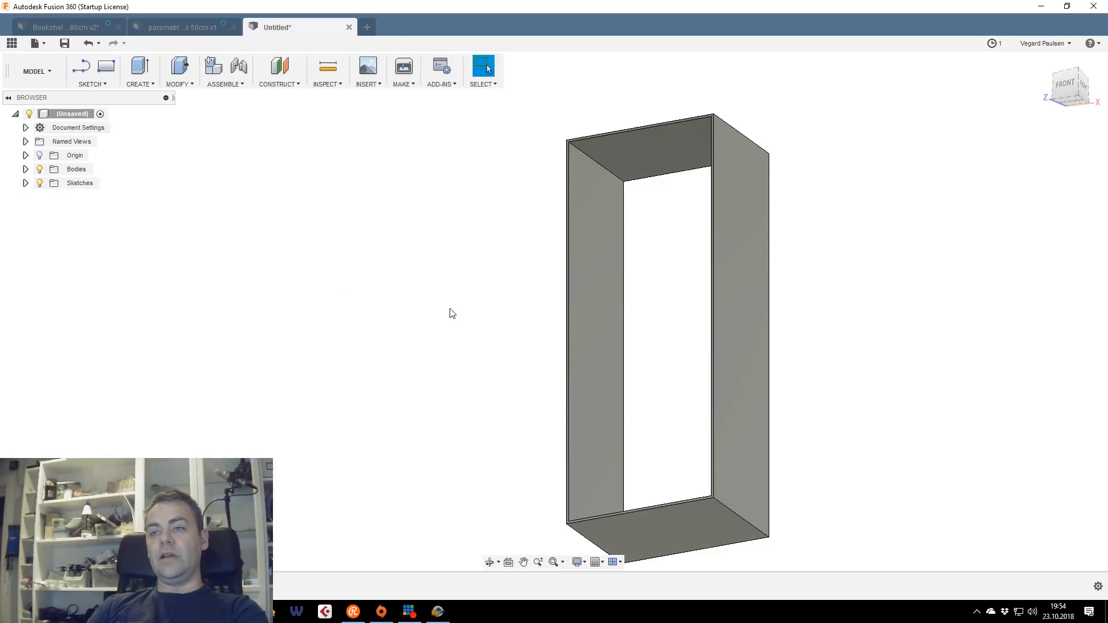
scroll(494, 293, up, 2)
scroll(515, 295, down, 2)
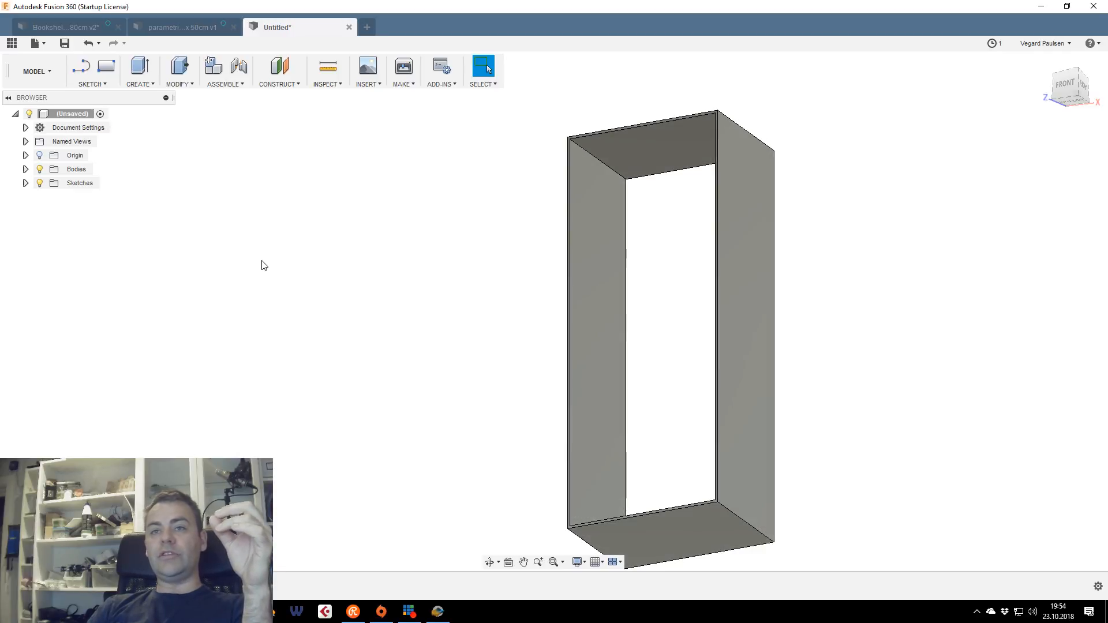
scroll(560, 248, up, 1)
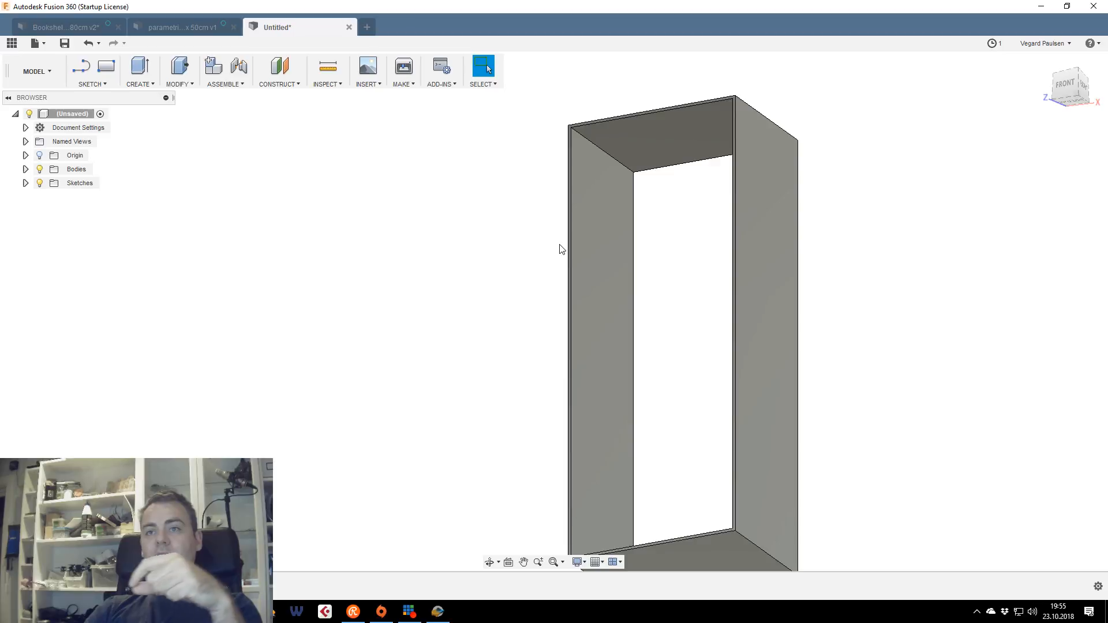
scroll(554, 249, down, 1)
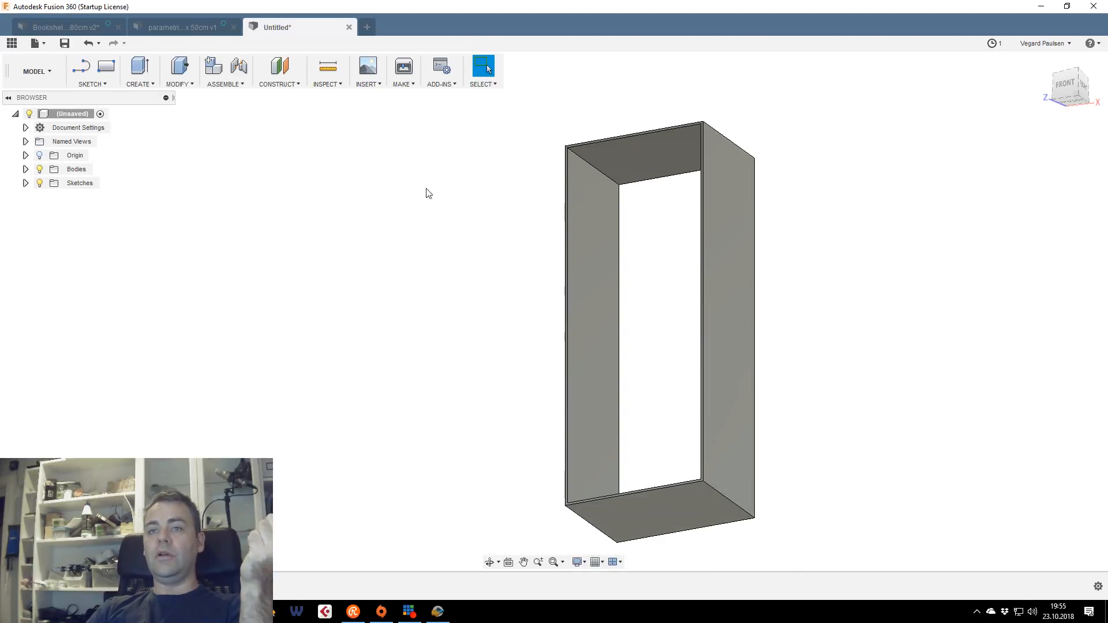
Reopen the design parameters and set the shelf_width user parameter to 600 mm
mouse_move(1068, 93)
mouse_down()
mouse_move(1071, 114)
mouse_move(1057, 107)
mouse_move(1068, 60)
mouse_move(1070, 89)
mouse_move(1056, 93)
mouse_move(1084, 88)
mouse_up()
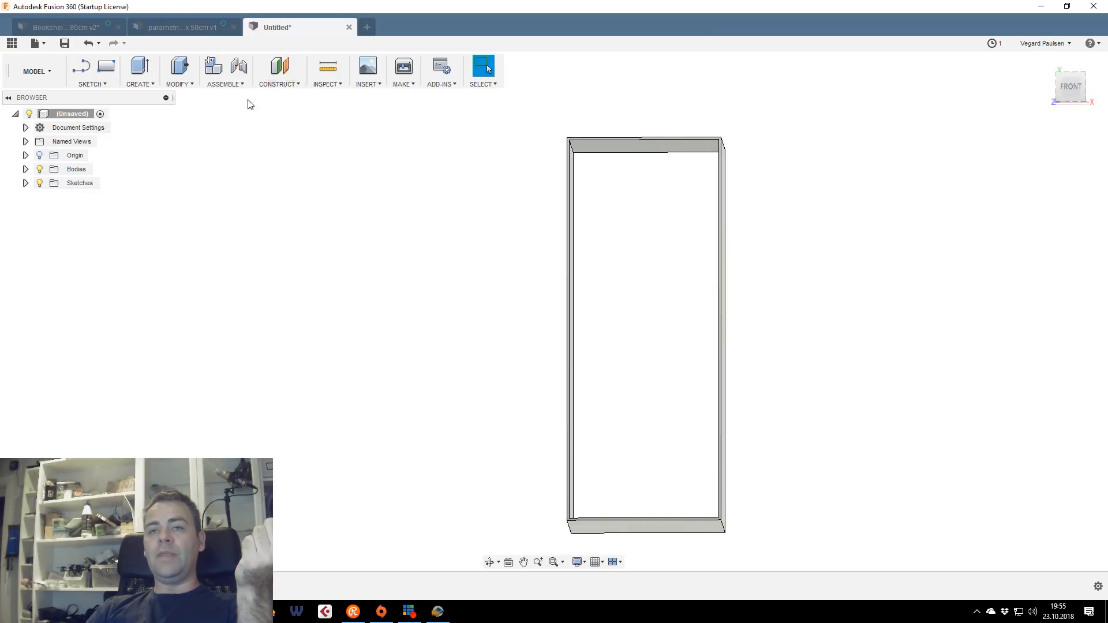
click(179, 84)
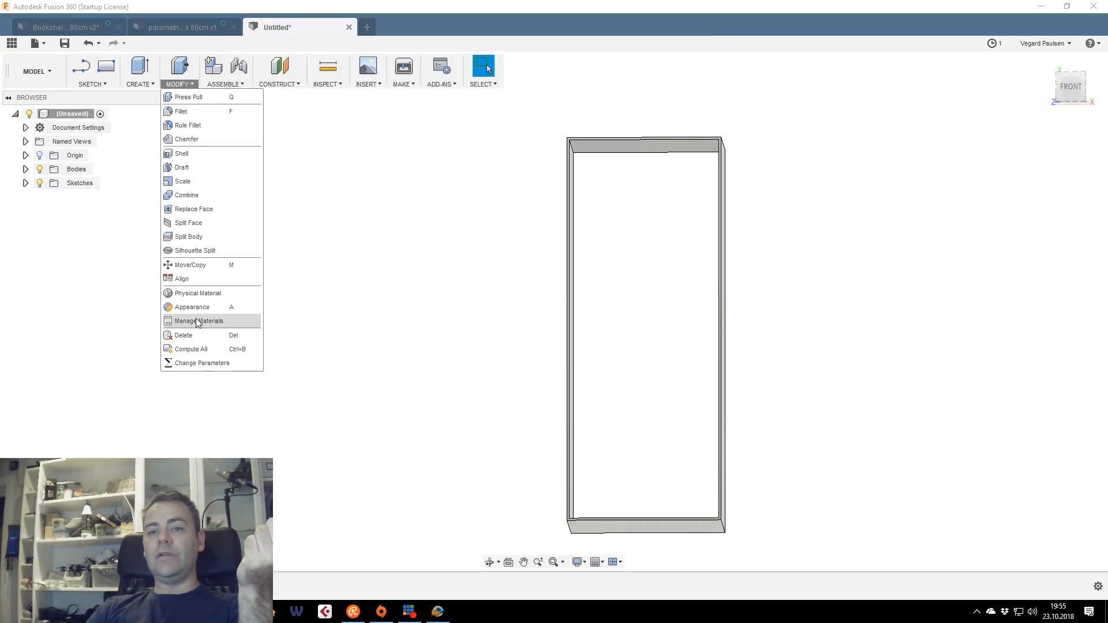
click(203, 371)
drag(347, 227, 424, 172)
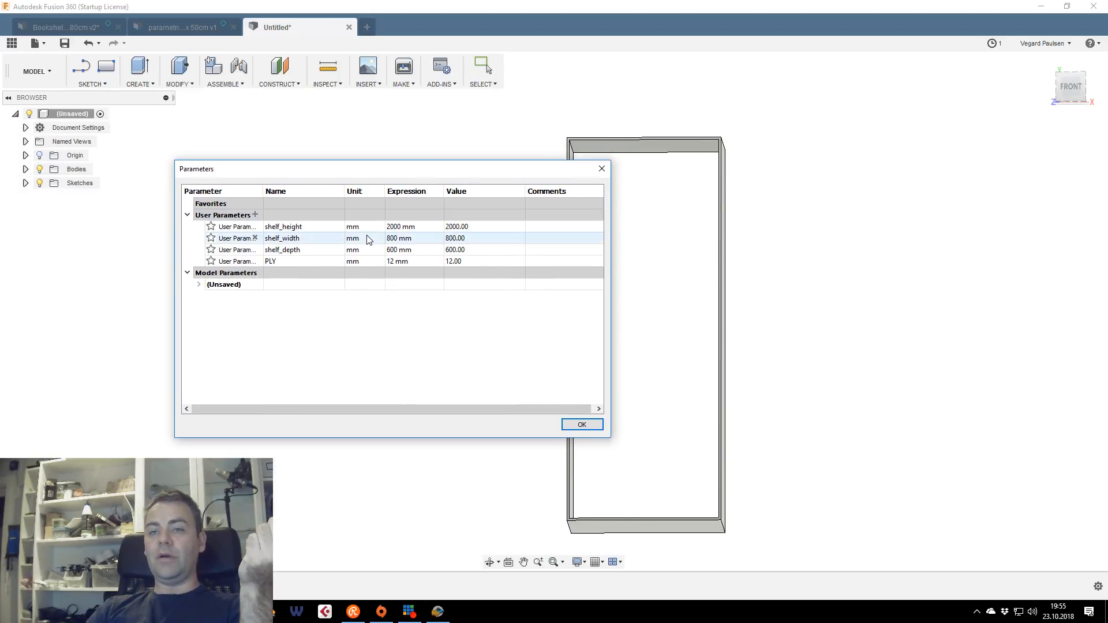
double_click(392, 239)
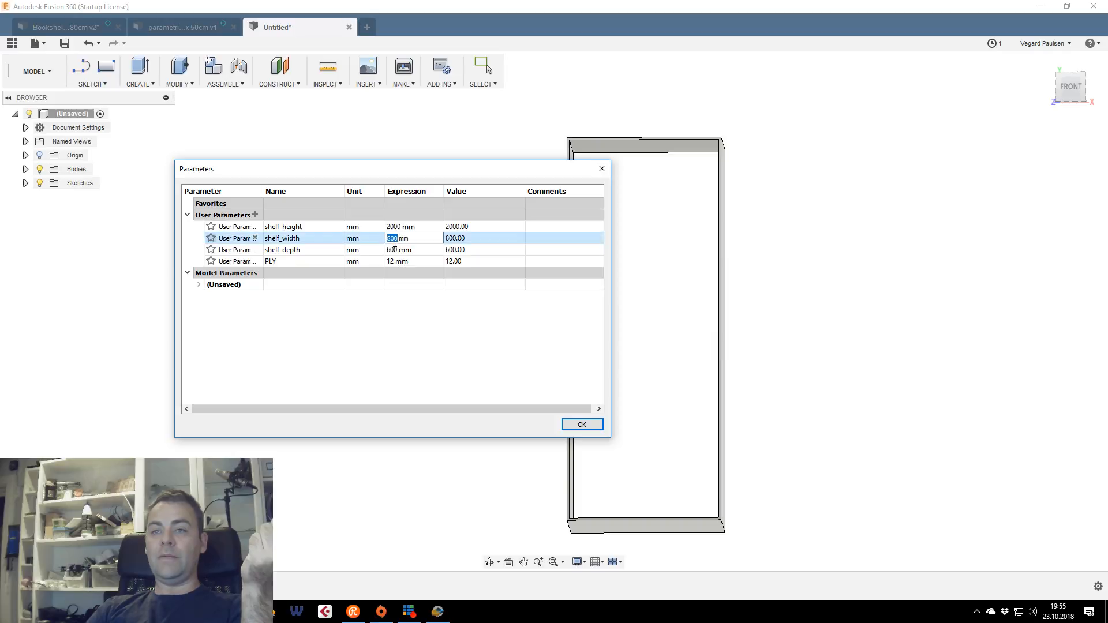
text(60)
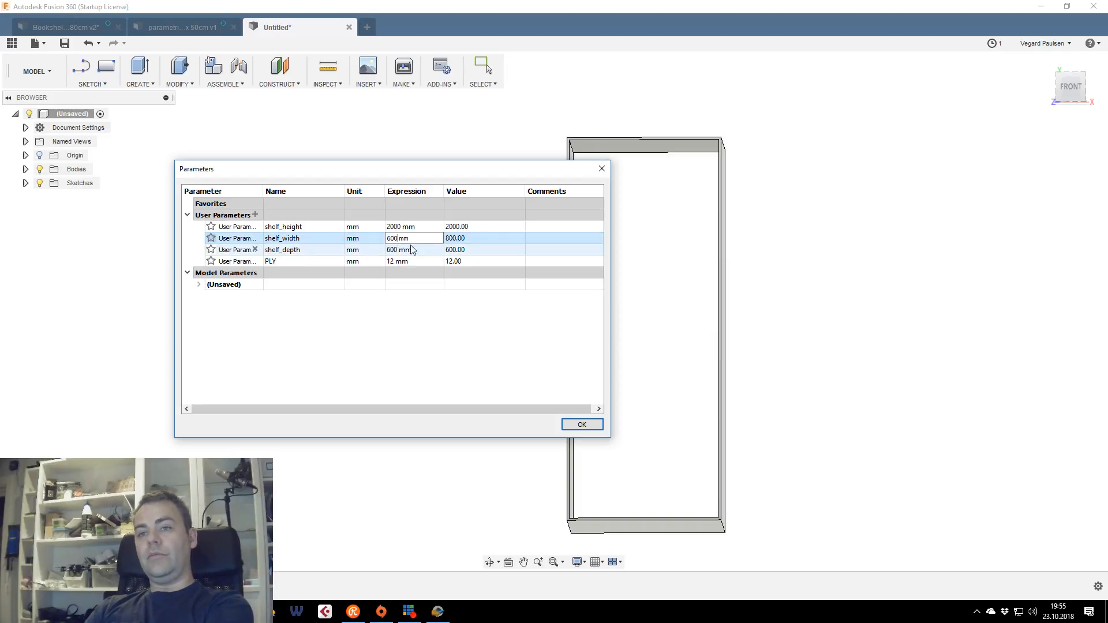
text(0)
Set the shelf_height user parameter to 1200 mm and close the parameters
double_click(413, 249)
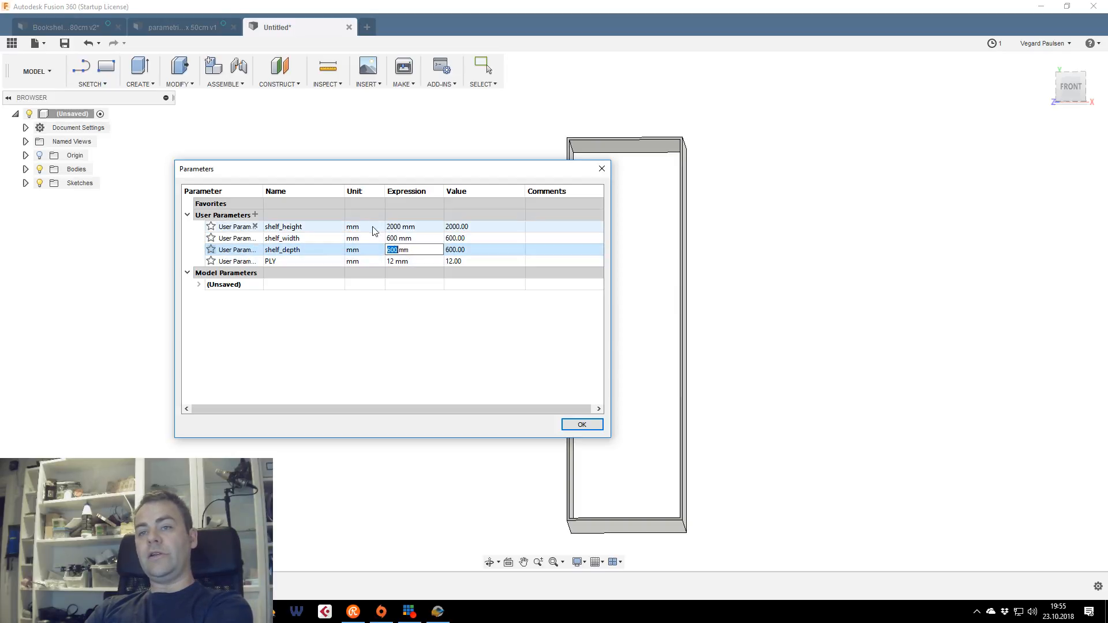
double_click(394, 227)
text(12000)
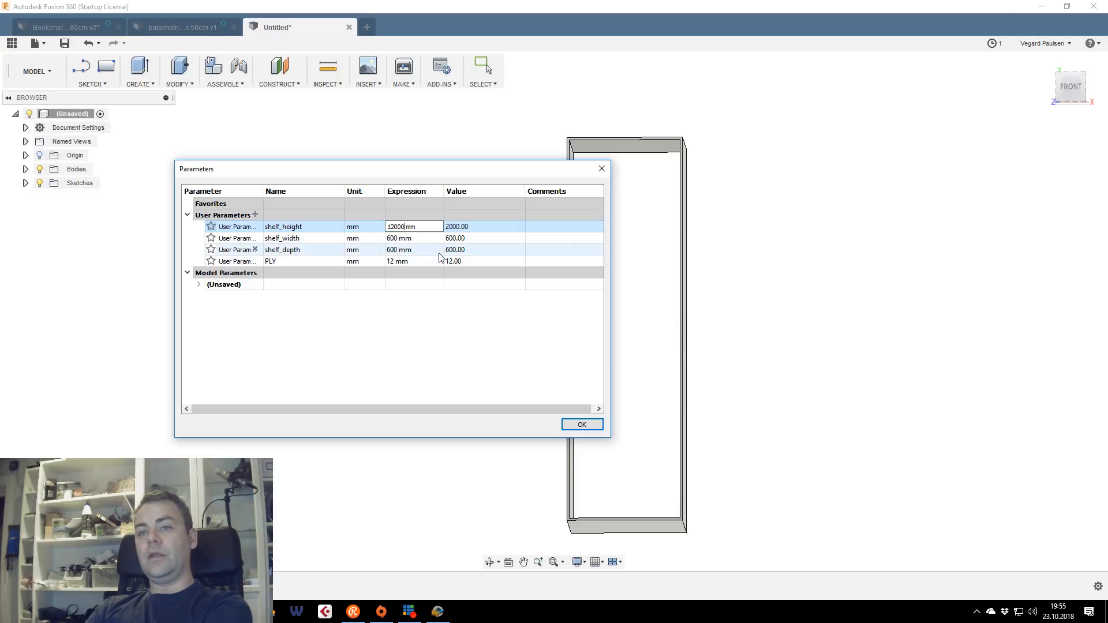
key(Return)
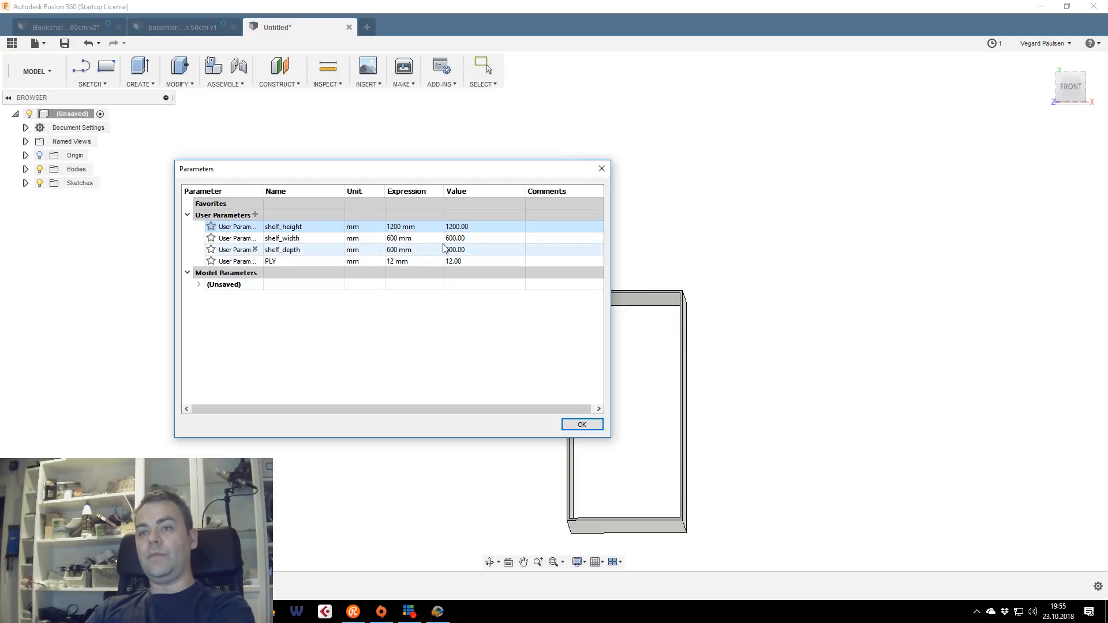
click(581, 424)
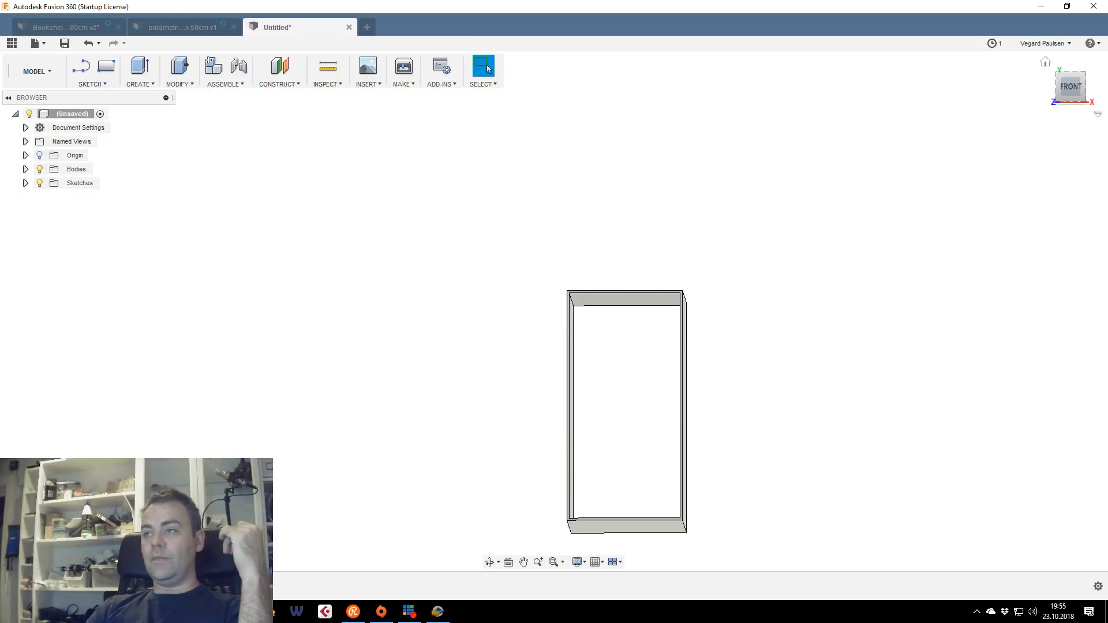
Apply the Oak, White physical material from the wood library to the shelf frame and close the materials
shift+middle_drag(820, 427, 729, 395)
scroll(730, 395, down, 2)
scroll(730, 395, up, 4)
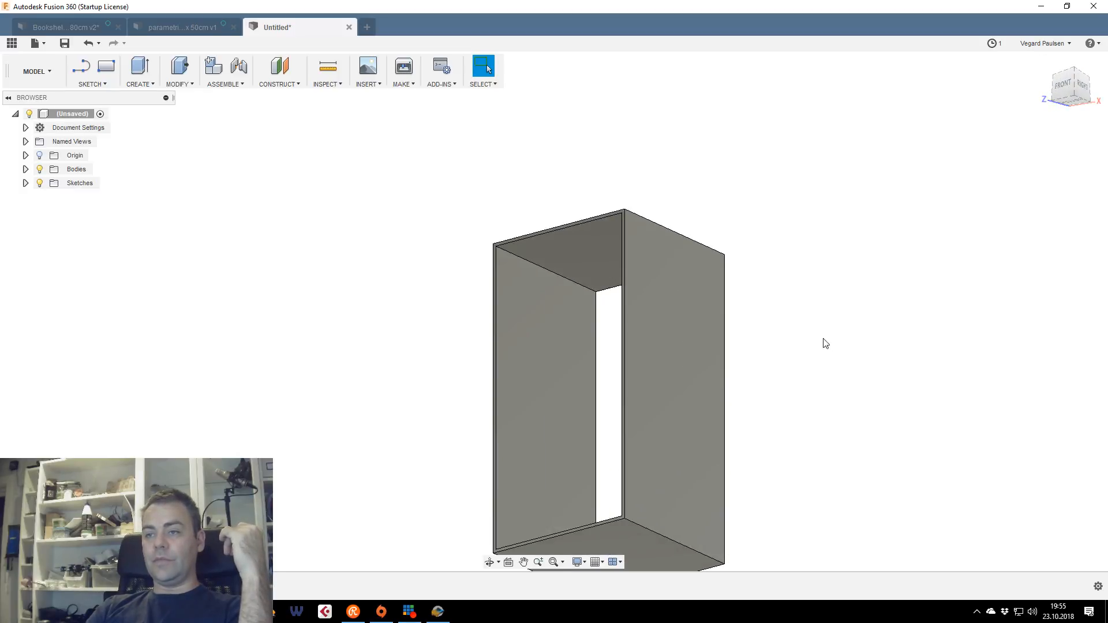
middle_drag(825, 344, 826, 205)
right_click(817, 243)
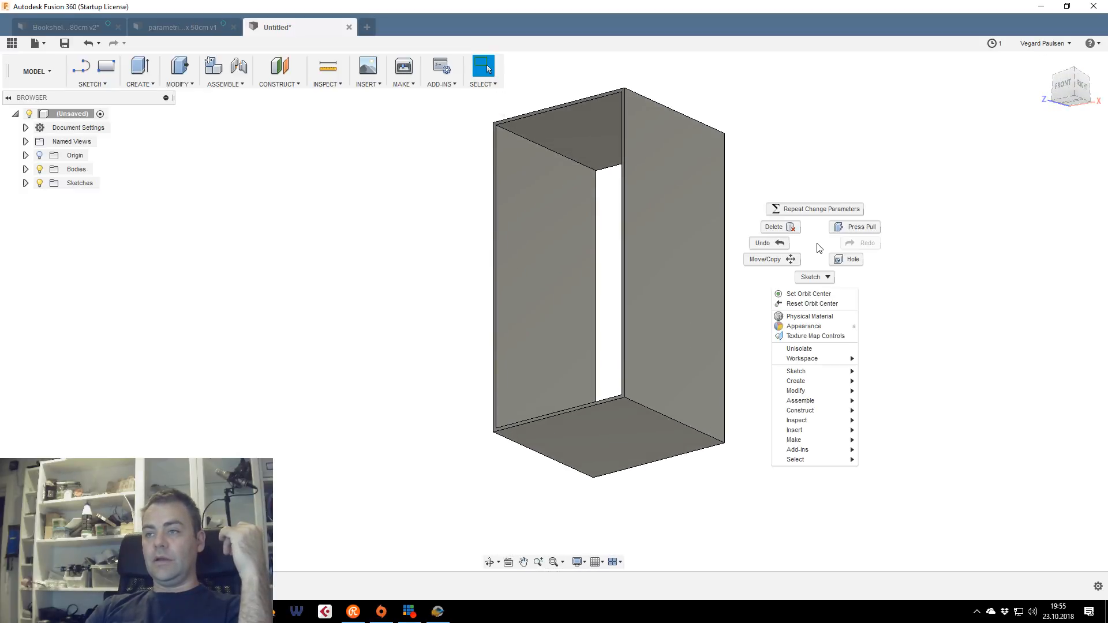
click(820, 321)
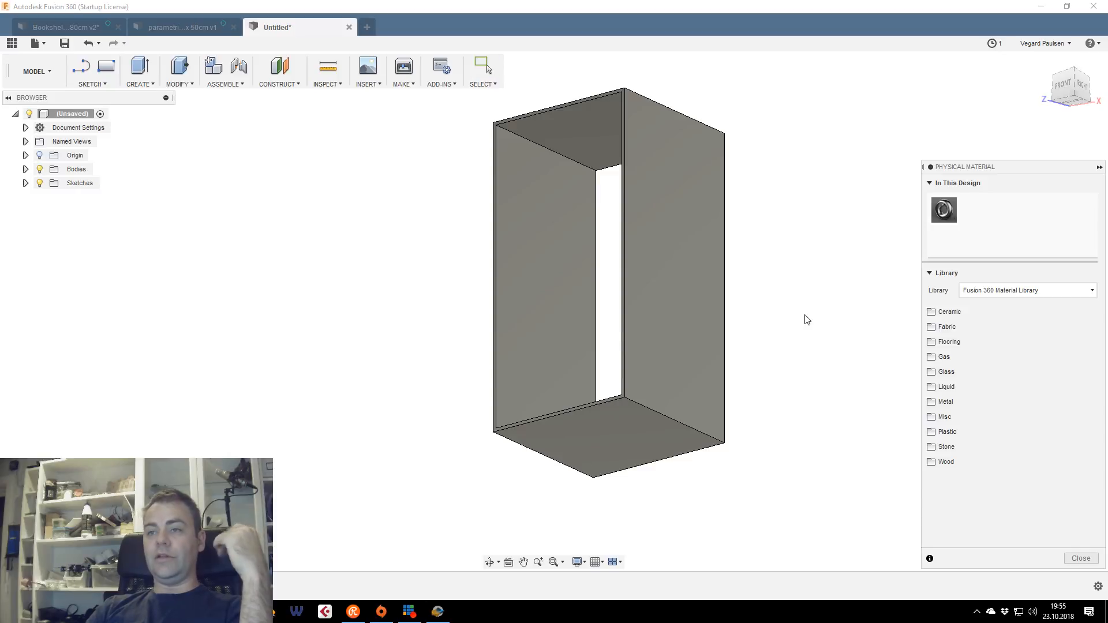
click(937, 461)
scroll(992, 401, down, 3)
drag(980, 414, 793, 396)
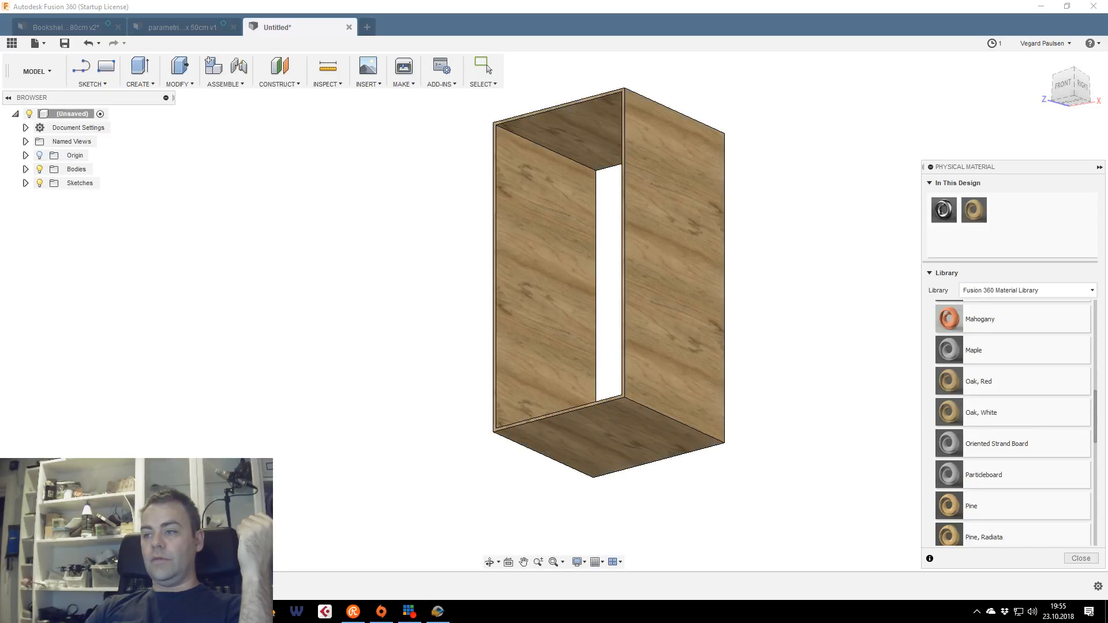
click(1081, 558)
Preview the wooden frame with an in-canvas render in the Render workspace, stop it, and try the full Render tool
click(36, 71)
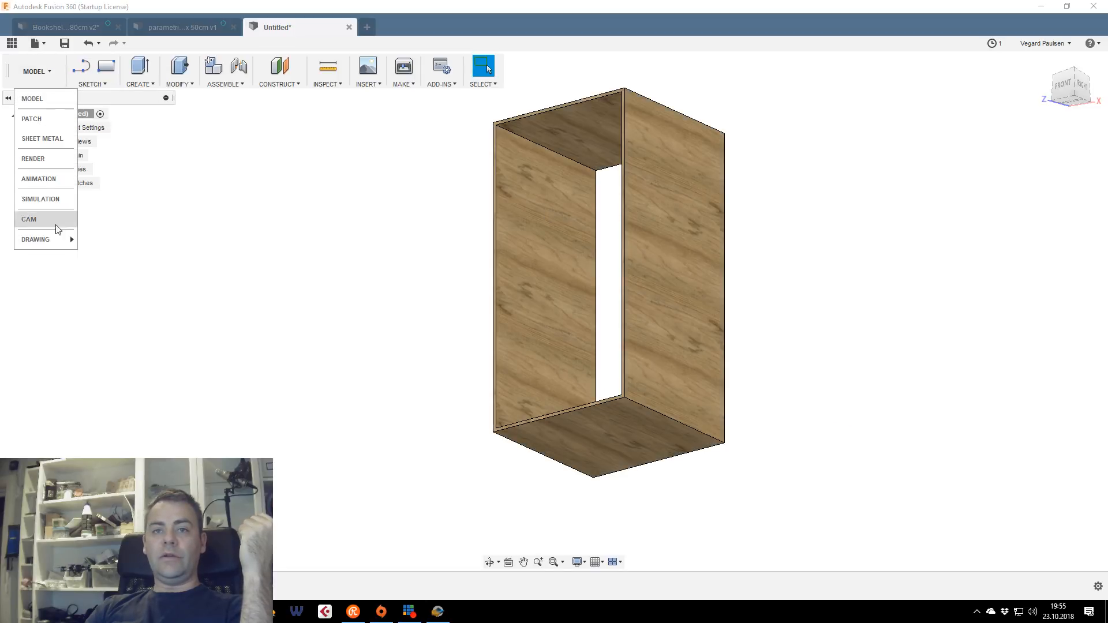
click(49, 159)
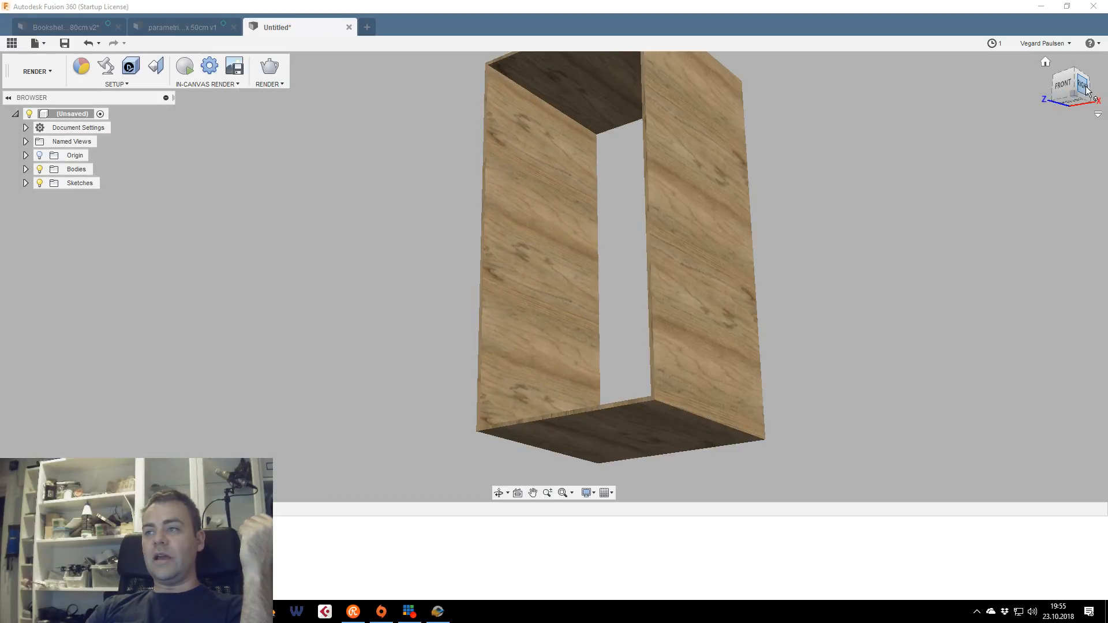
mouse_move(1069, 86)
mouse_down()
mouse_move(1069, 102)
mouse_move(1083, 92)
mouse_up()
middle_drag(702, 181, 705, 214)
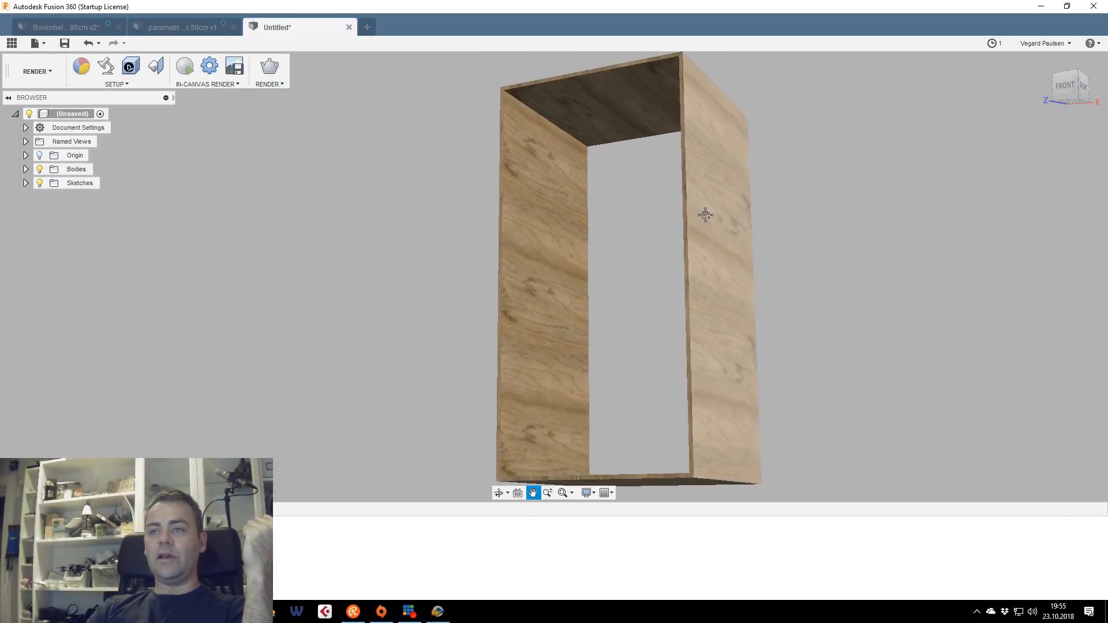
scroll(698, 214, down, 2)
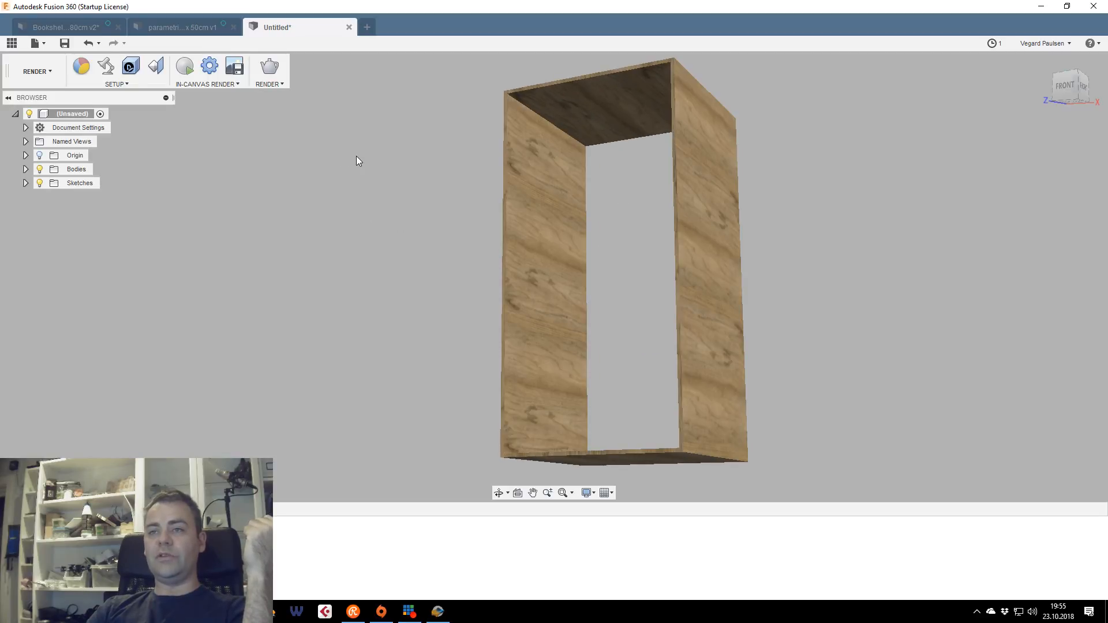
click(185, 68)
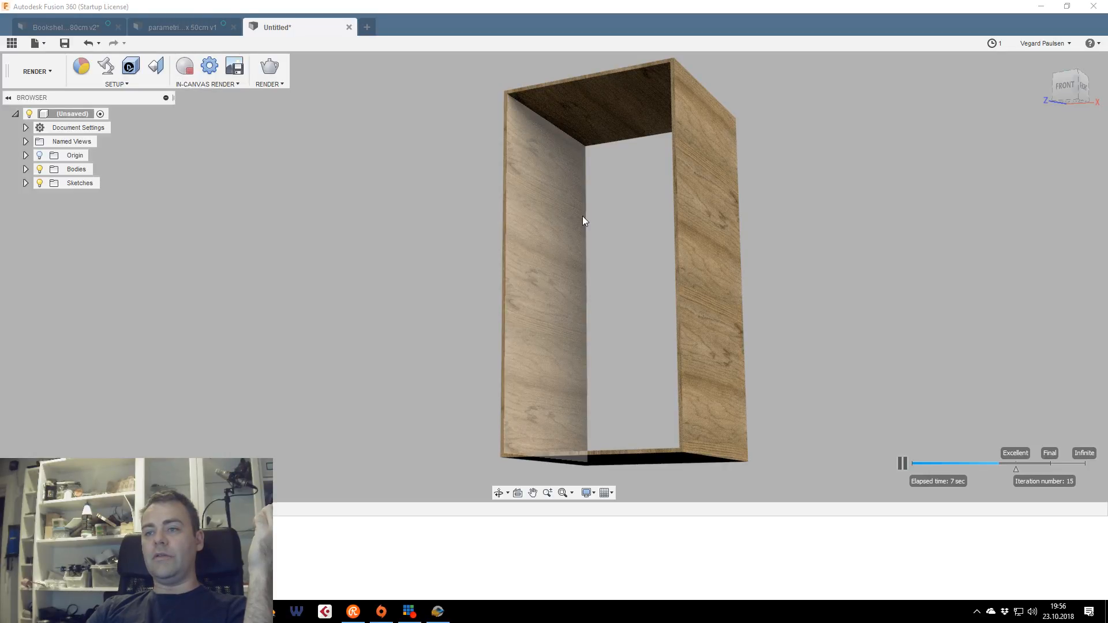
click(186, 68)
click(263, 72)
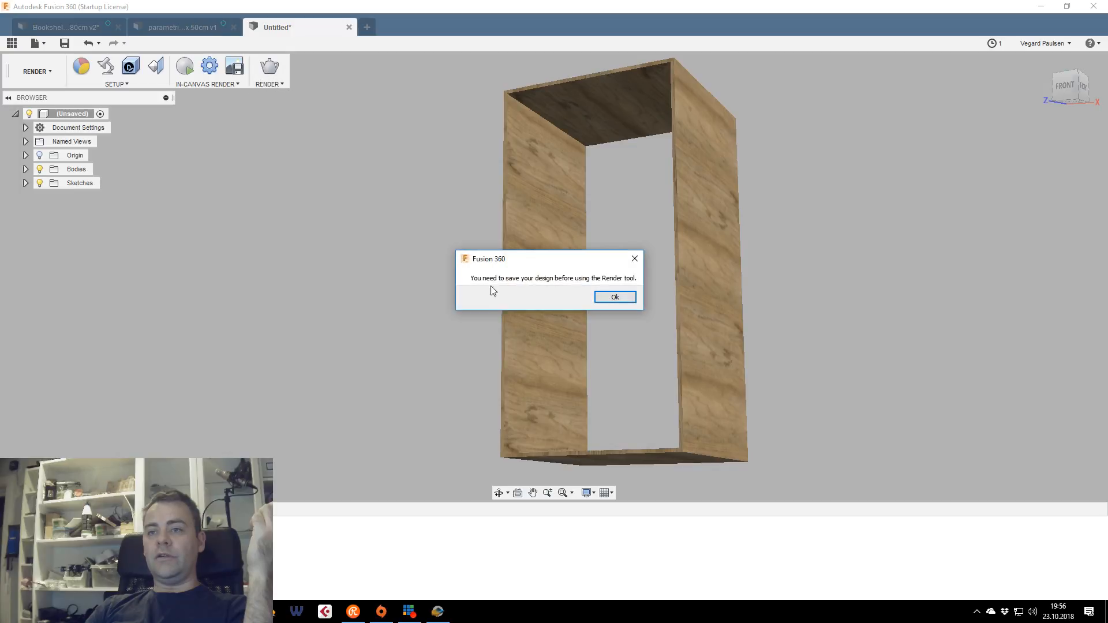
click(615, 297)
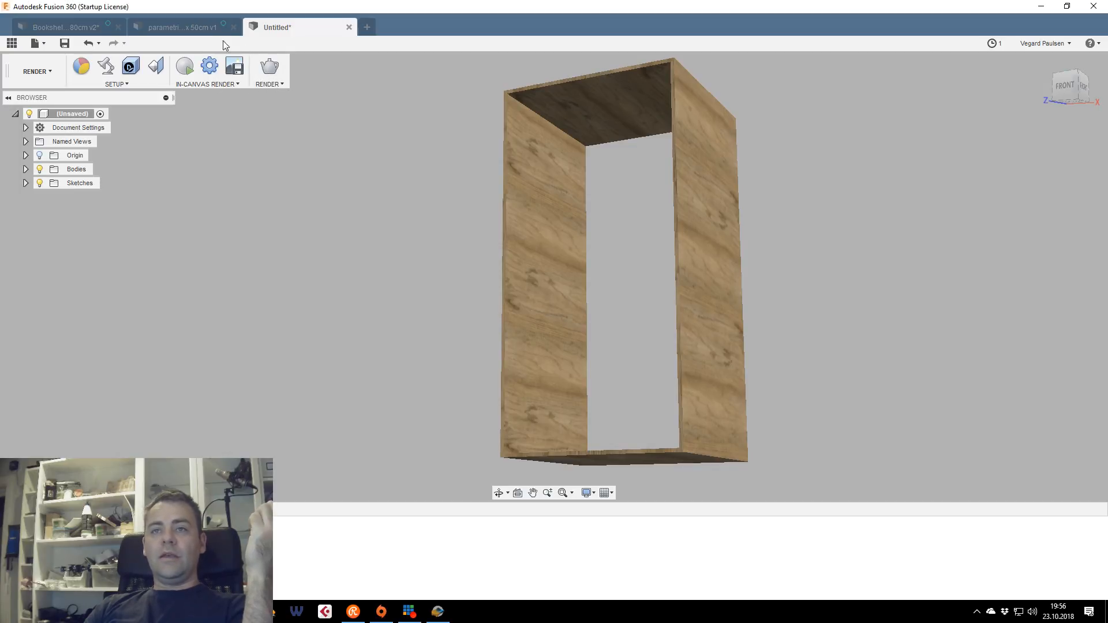
Return to the Model workspace and open the shelf's rectangle sketch for editing, without the frame body
click(46, 77)
click(32, 99)
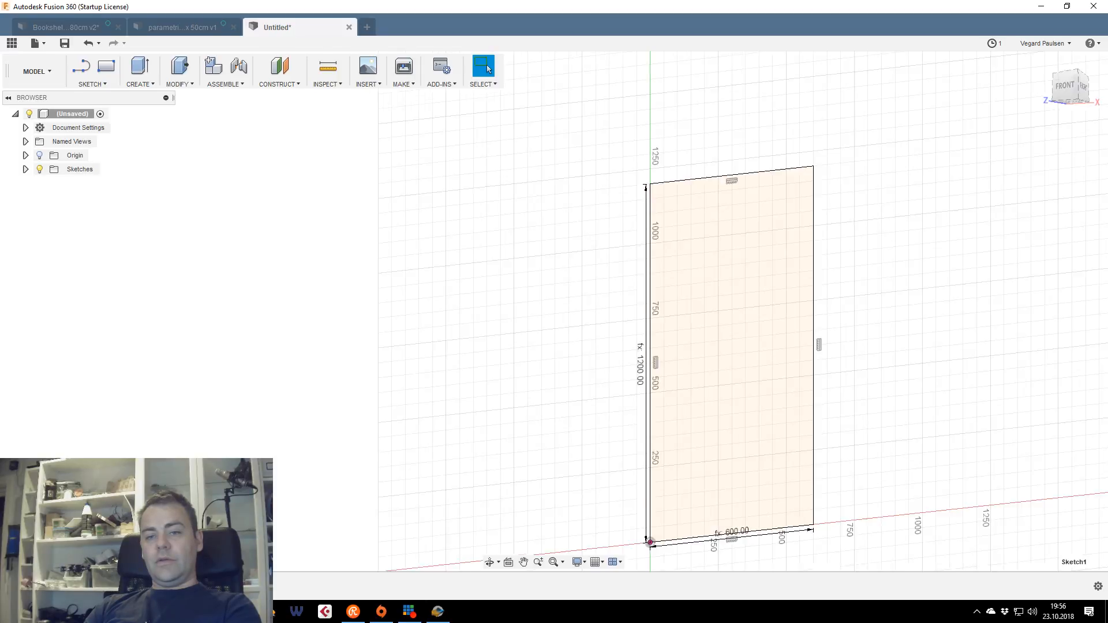
middle_drag(881, 384, 716, 371)
scroll(715, 371, down, 1)
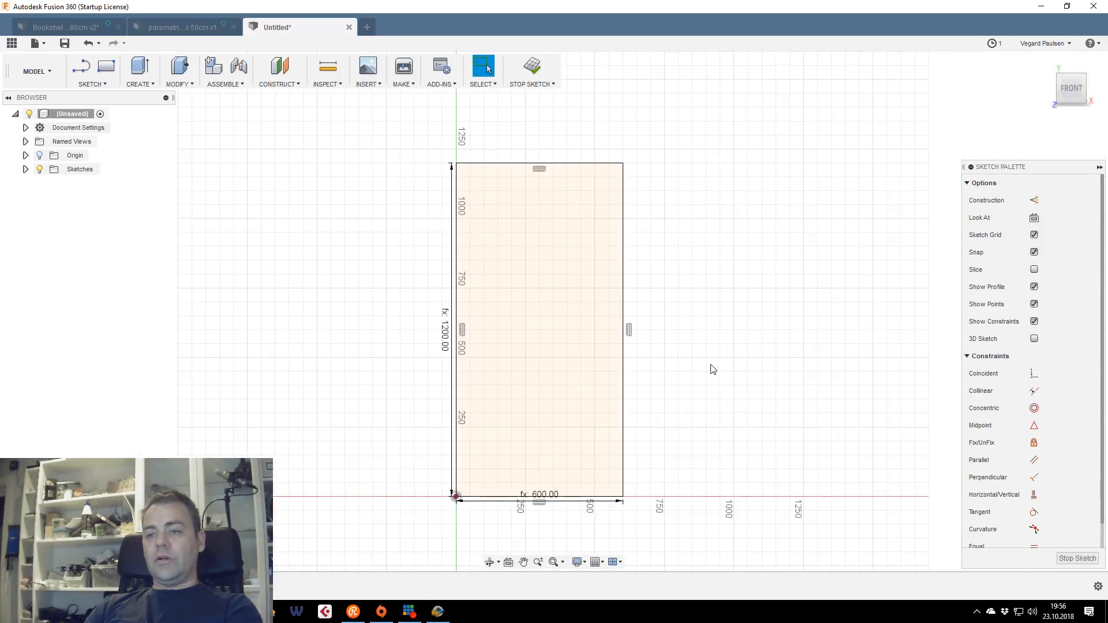
click(139, 84)
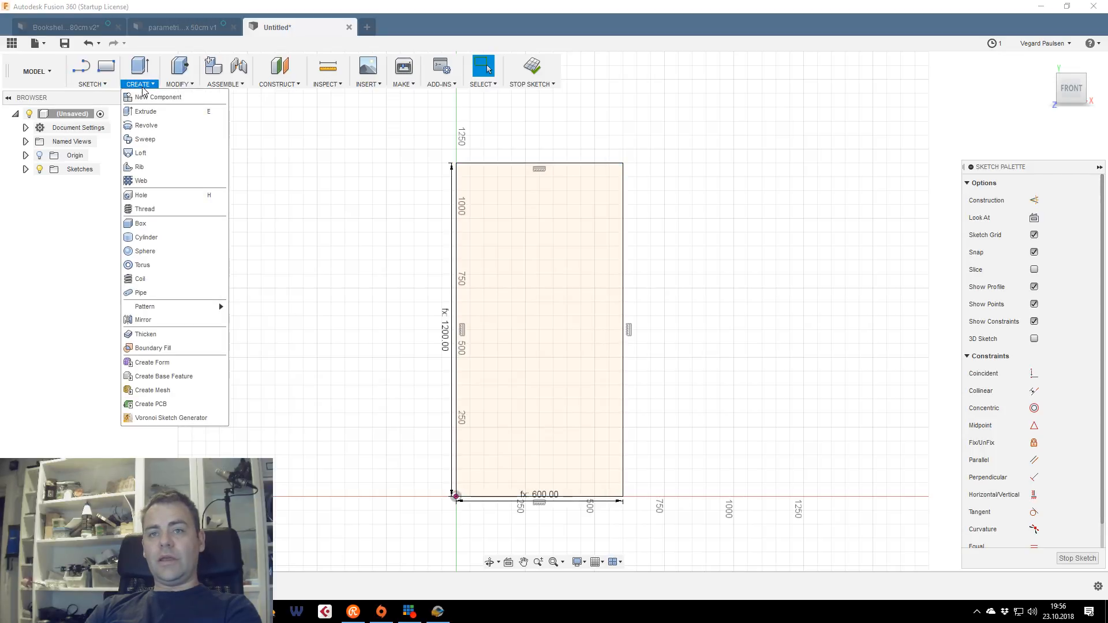
click(149, 364)
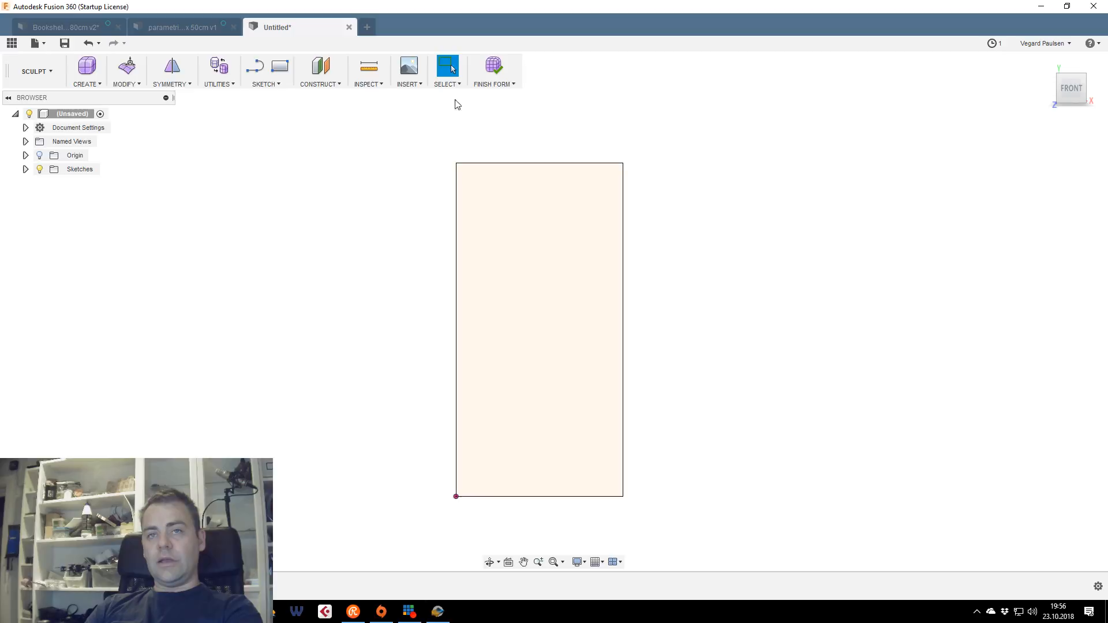
key(ctrl+z)
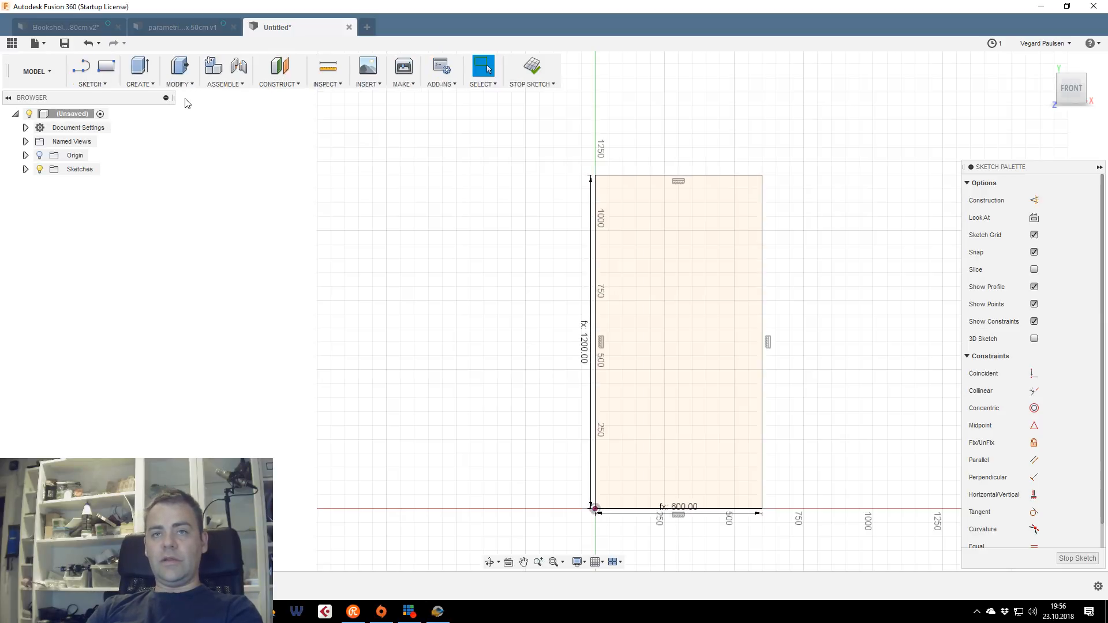
Create a form to enter the Sculpt workspace and select the shelf's rectangular profile
click(175, 84)
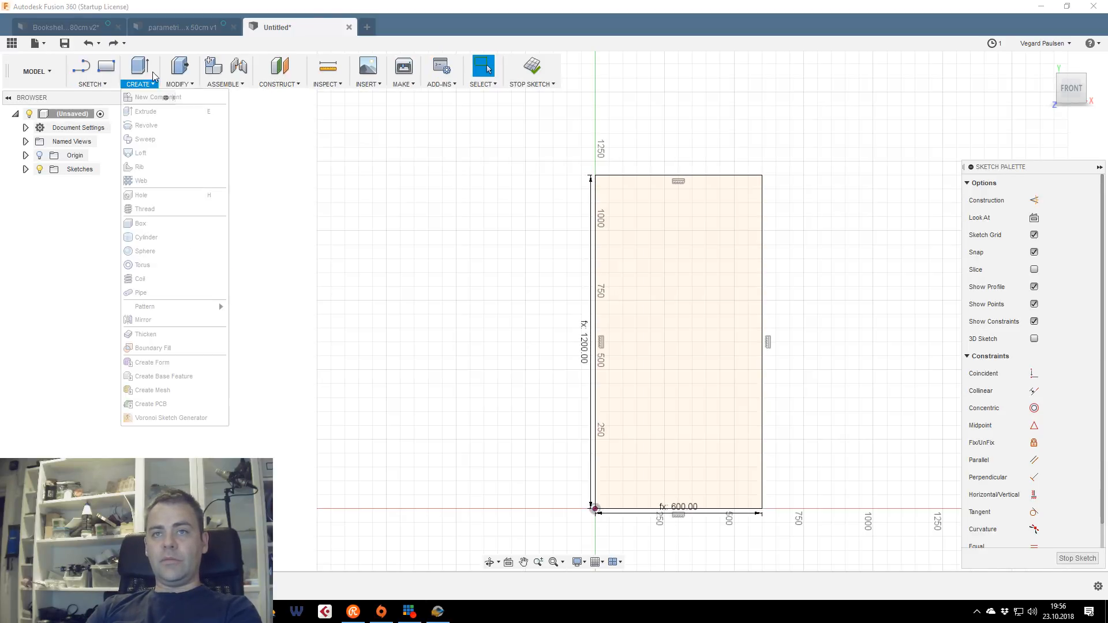
click(169, 372)
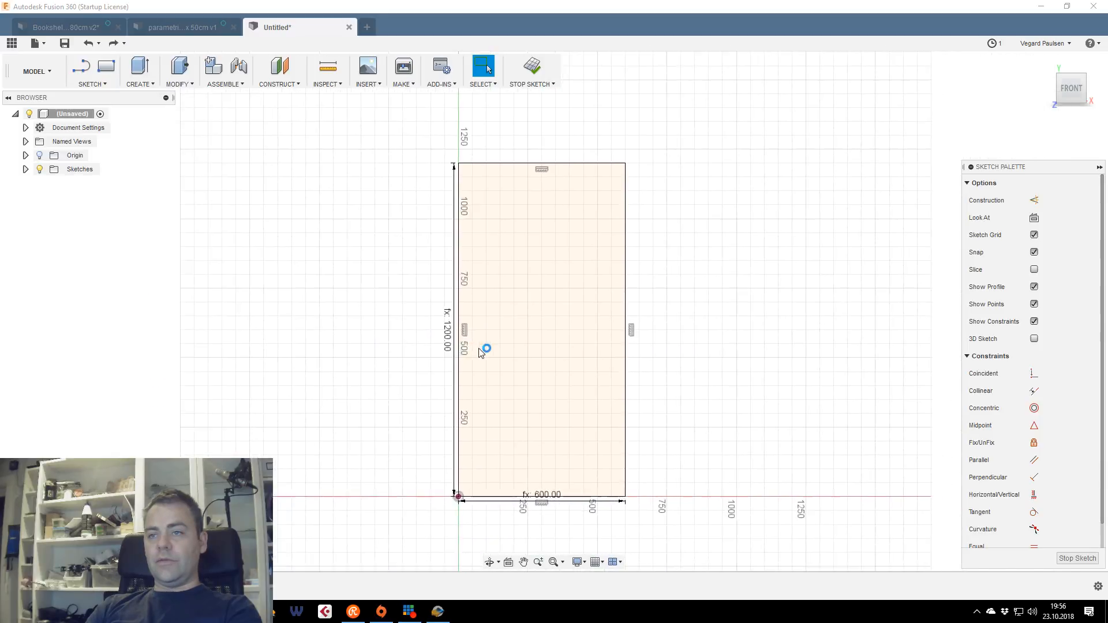
click(531, 327)
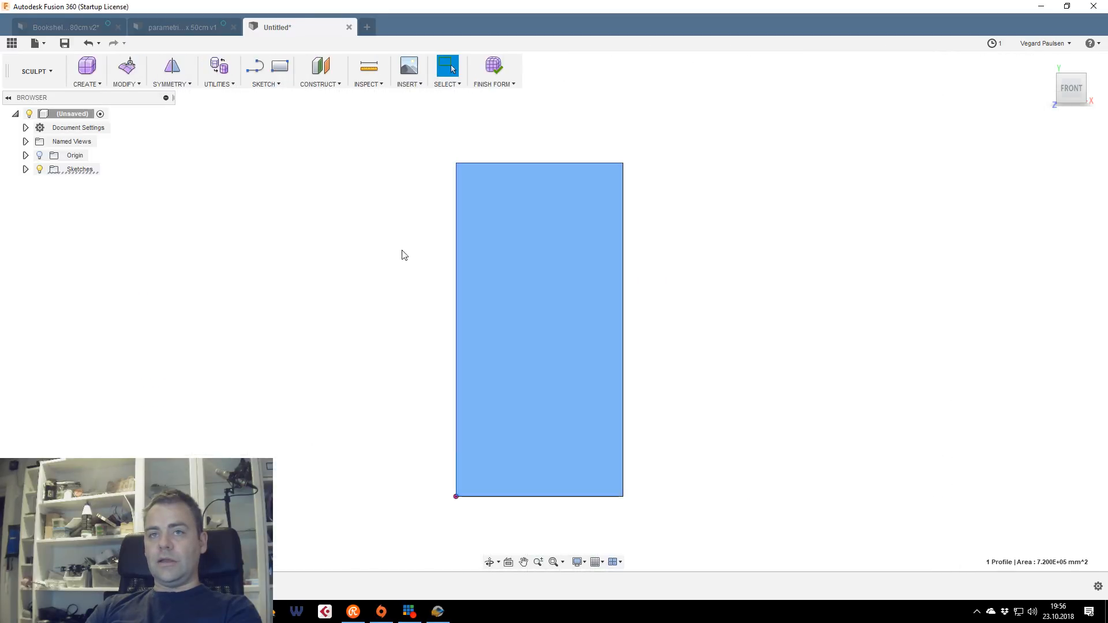
Create a T-Spline sphere 1250 mm in diameter as a new body, centred on the shelf rectangle, and finish the form
click(88, 84)
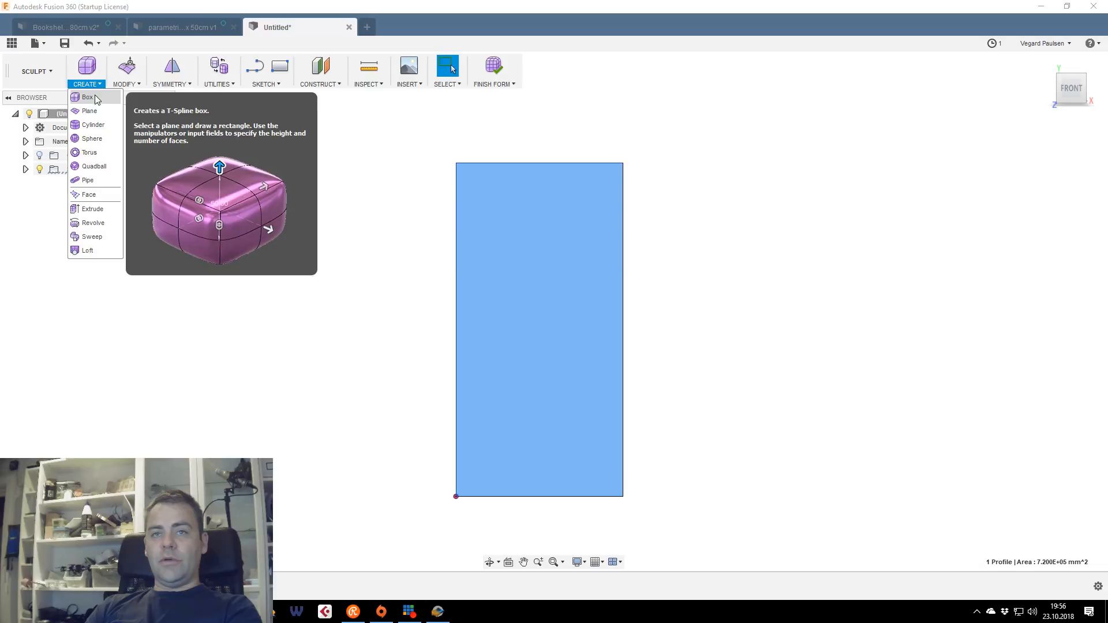
click(93, 139)
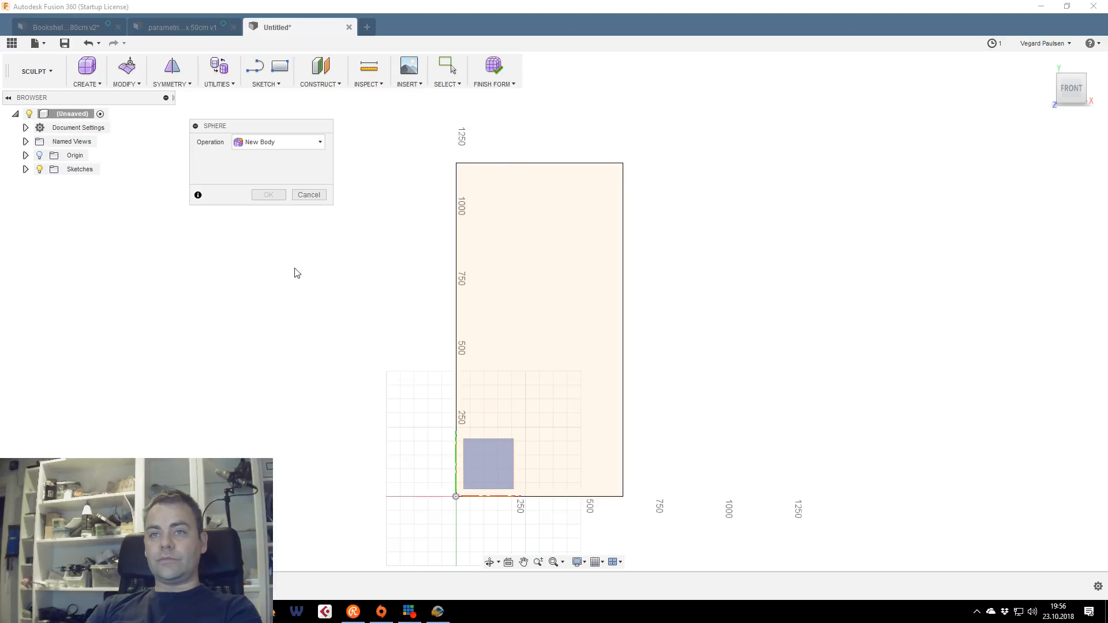
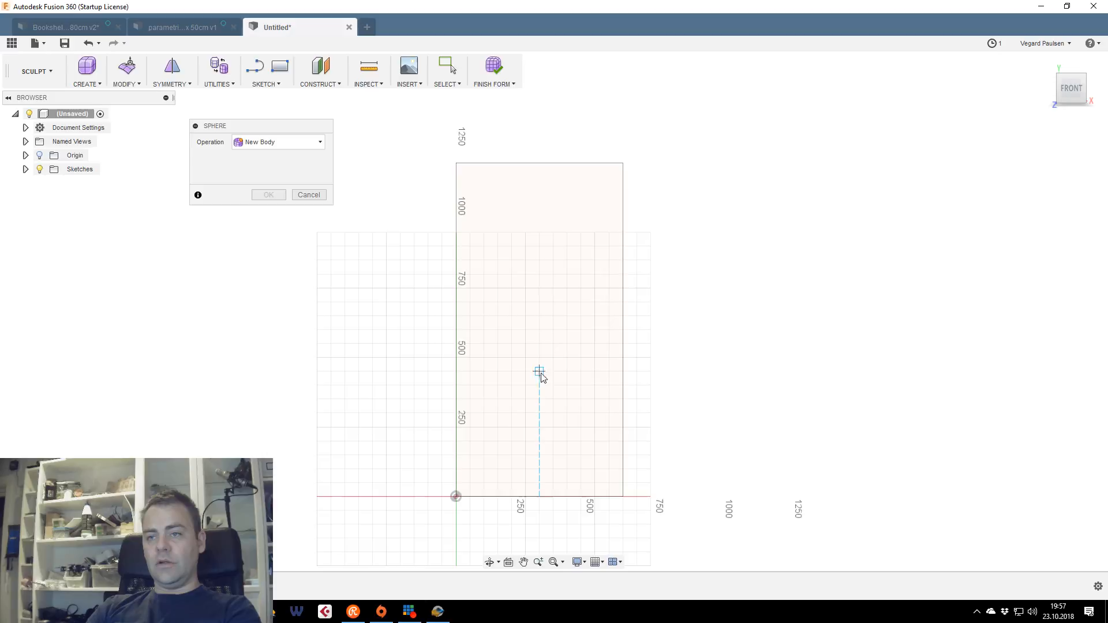
click(539, 330)
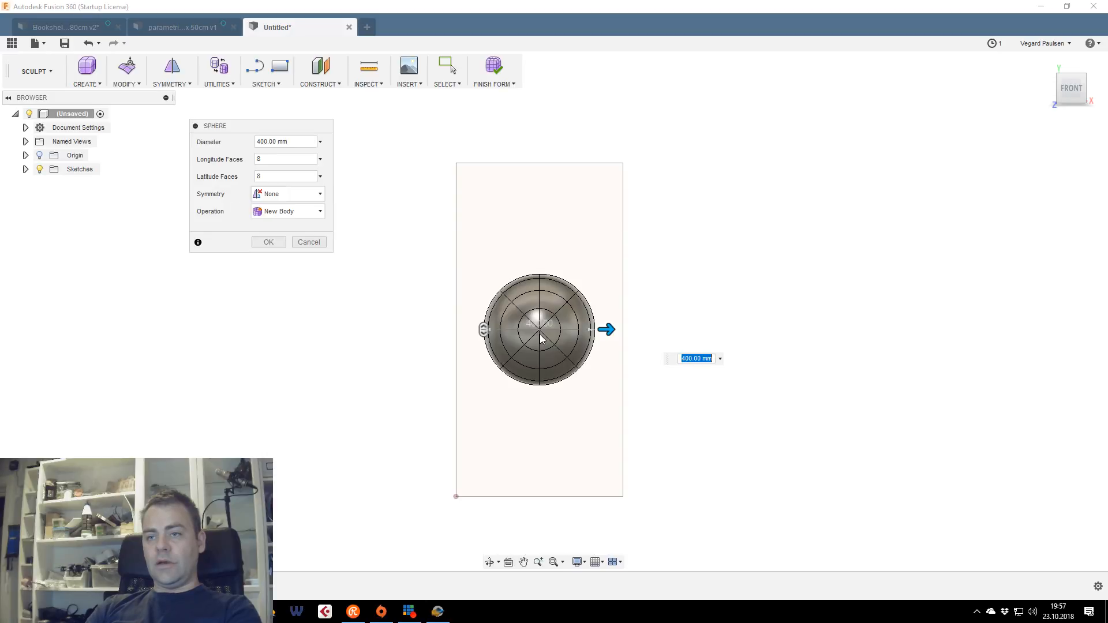
drag(606, 330, 724, 360)
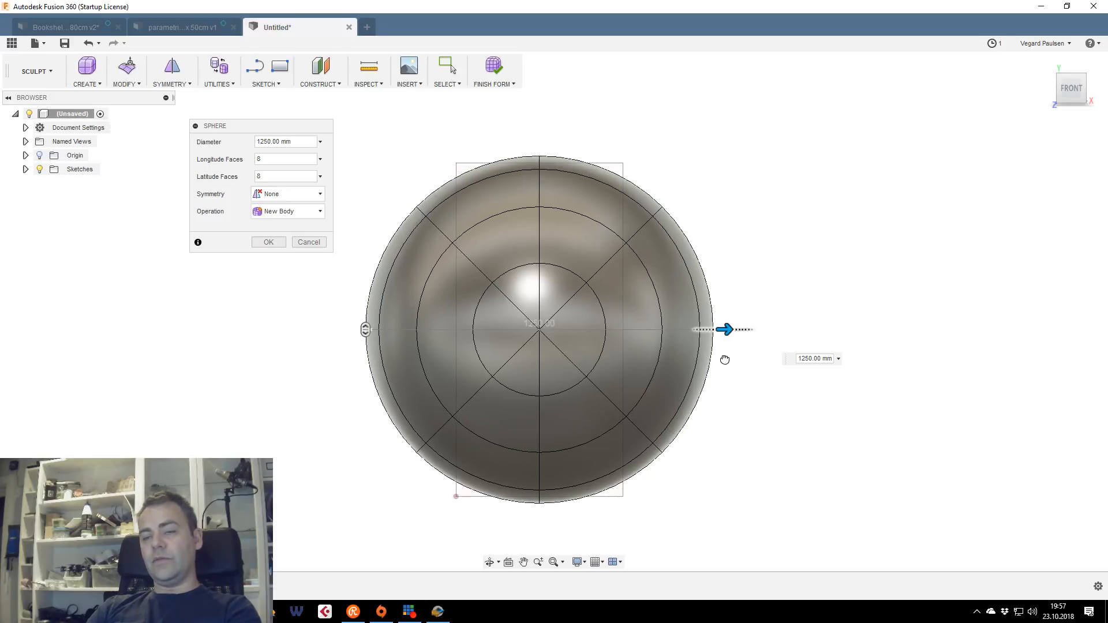
mouse_move(1070, 103)
mouse_down()
mouse_move(1048, 82)
mouse_move(1075, 91)
mouse_move(1064, 90)
mouse_move(1068, 43)
mouse_move(1107, 70)
mouse_move(1078, 67)
mouse_up()
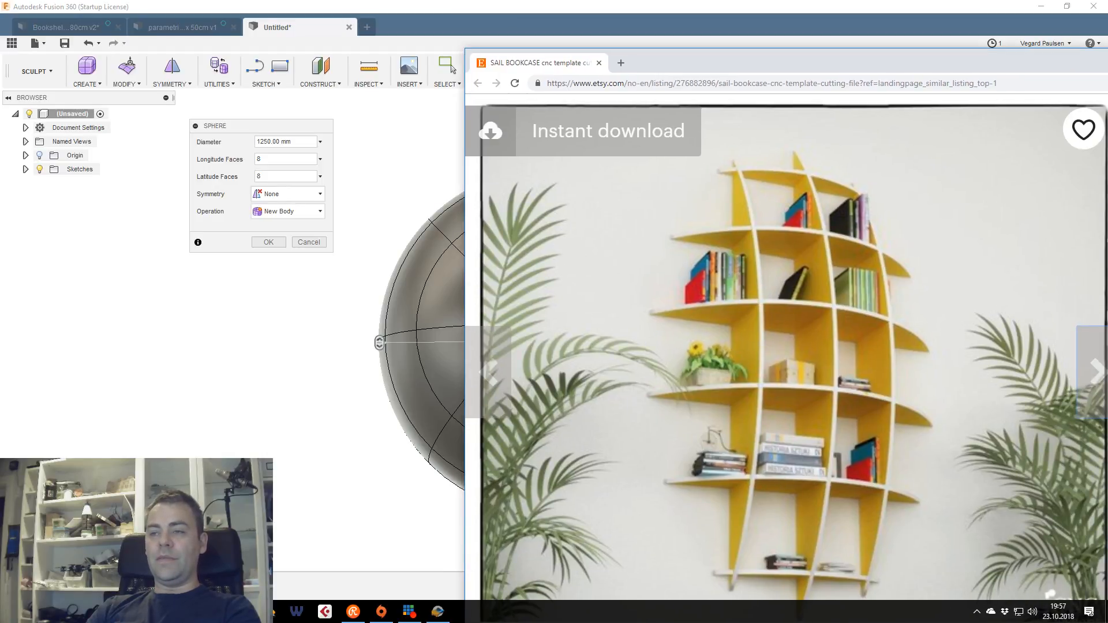
drag(1078, 68, 1107, 47)
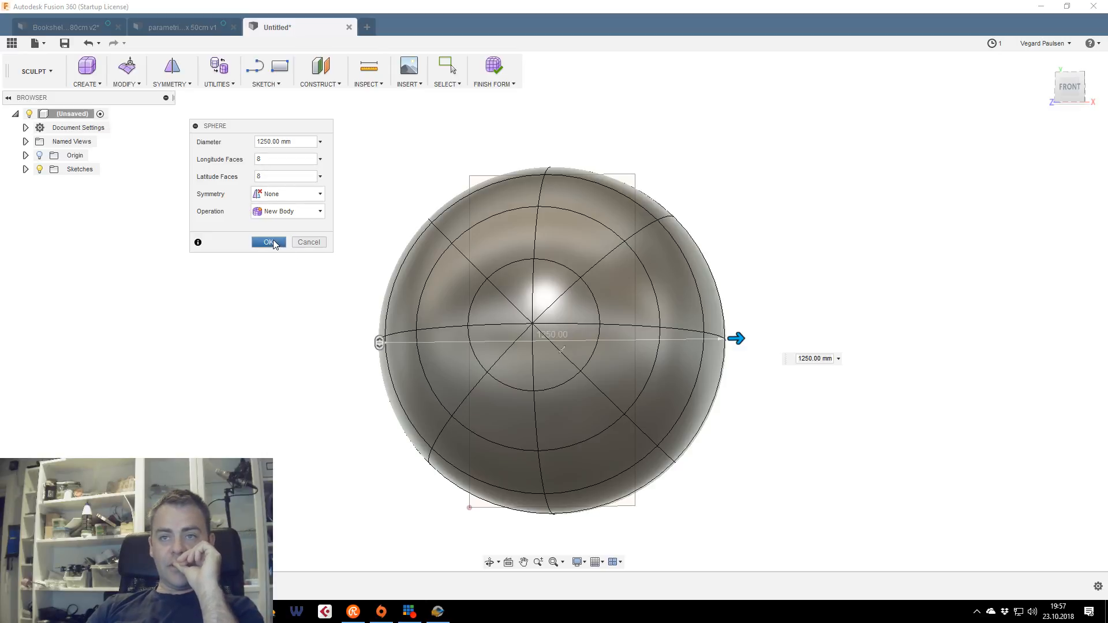
click(269, 242)
mouse_move(1075, 93)
mouse_down()
mouse_move(1084, 97)
mouse_move(1062, 88)
mouse_move(1075, 90)
mouse_up()
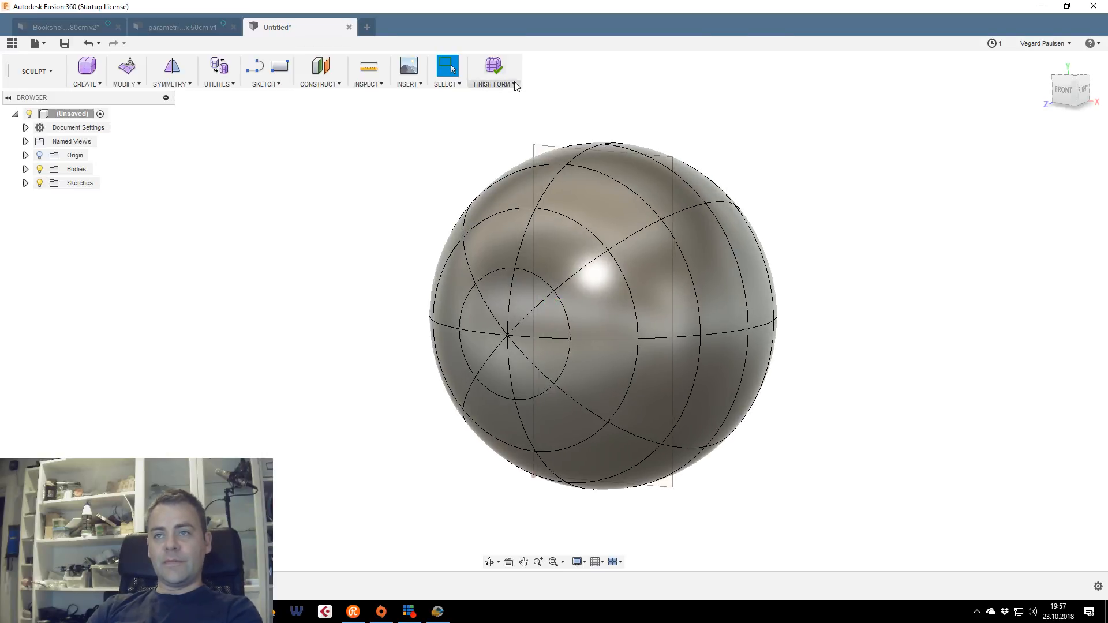
click(494, 67)
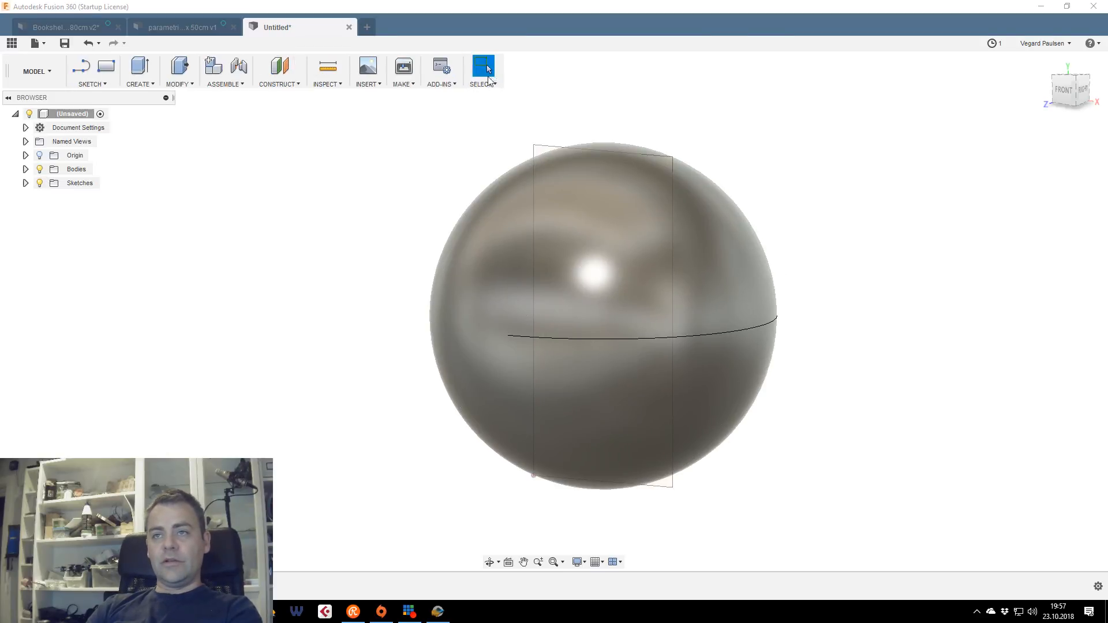
Extrude the shelf rectangle's profile as a new body with the shelf_depth parameter as its distance
click(25, 184)
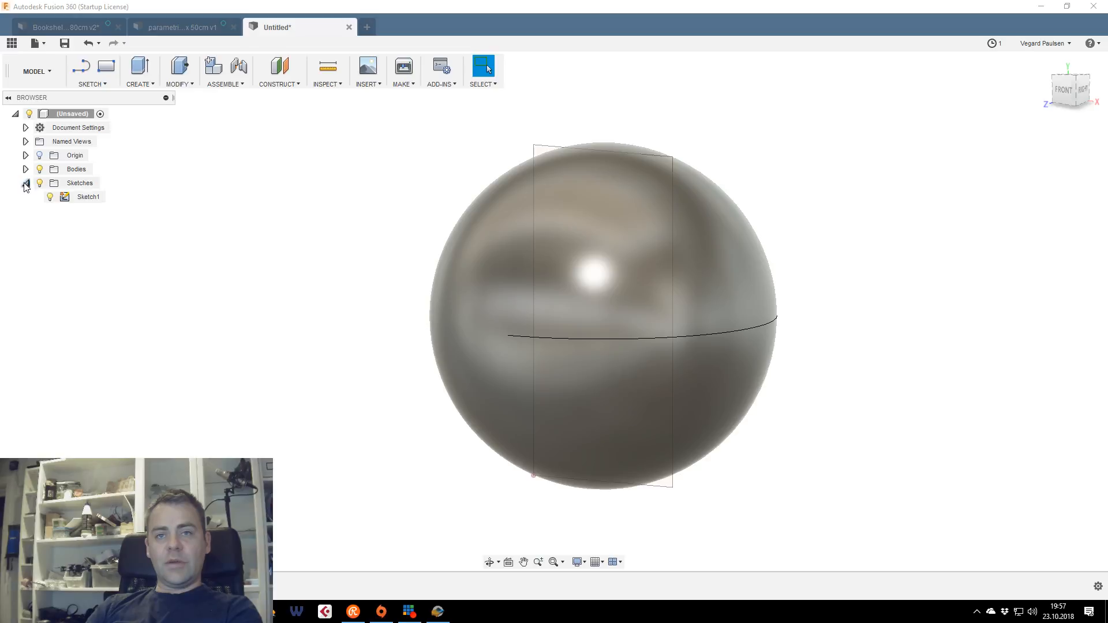
double_click(79, 198)
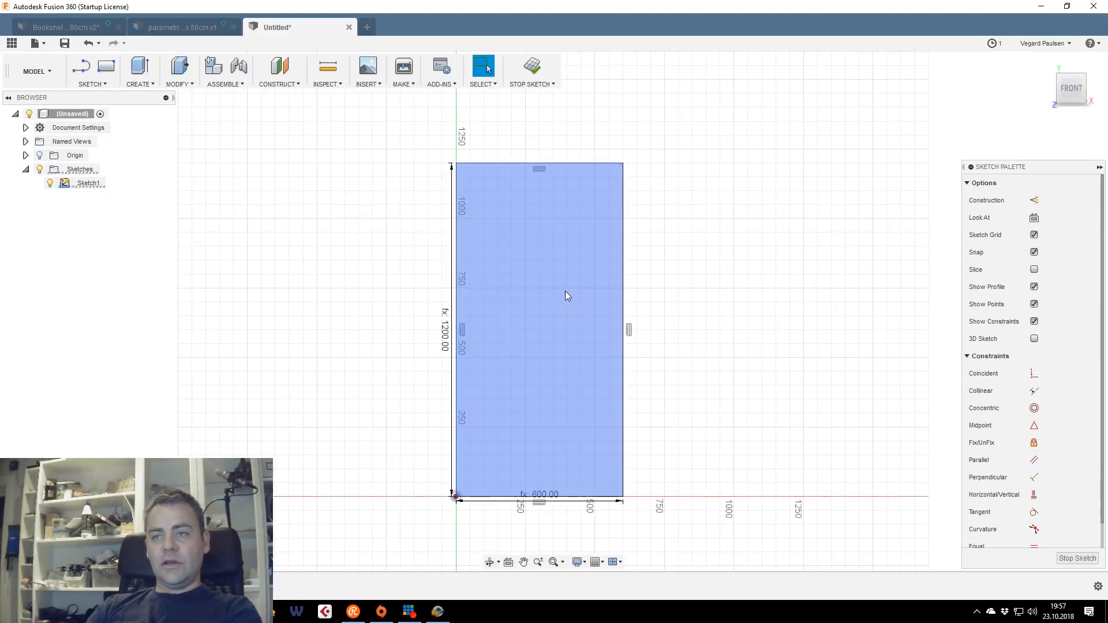
key(e)
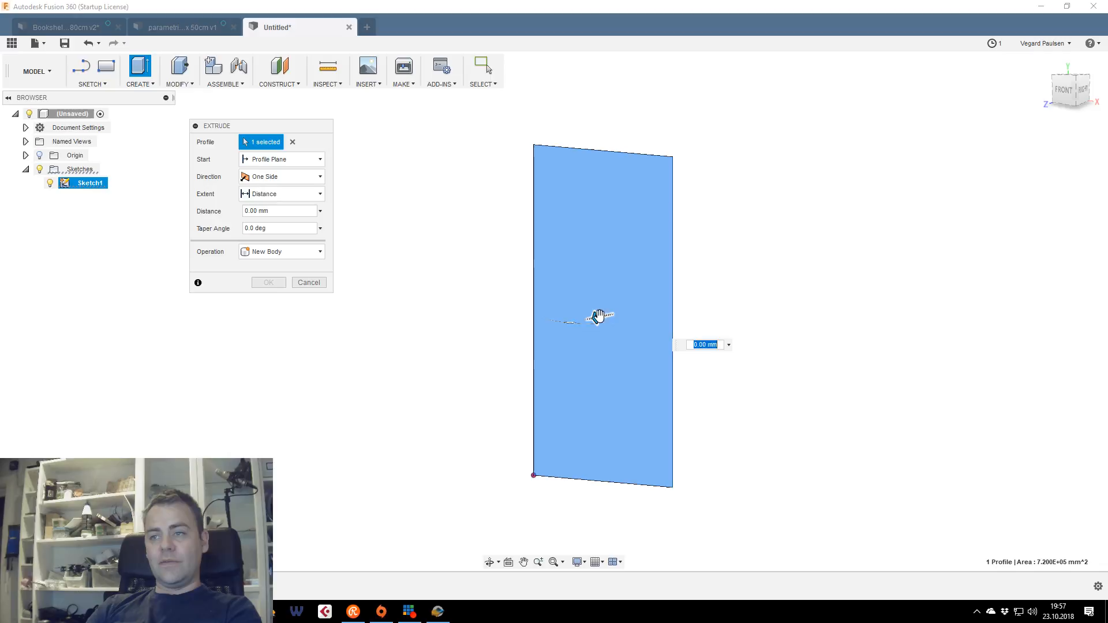
drag(596, 317, 558, 326)
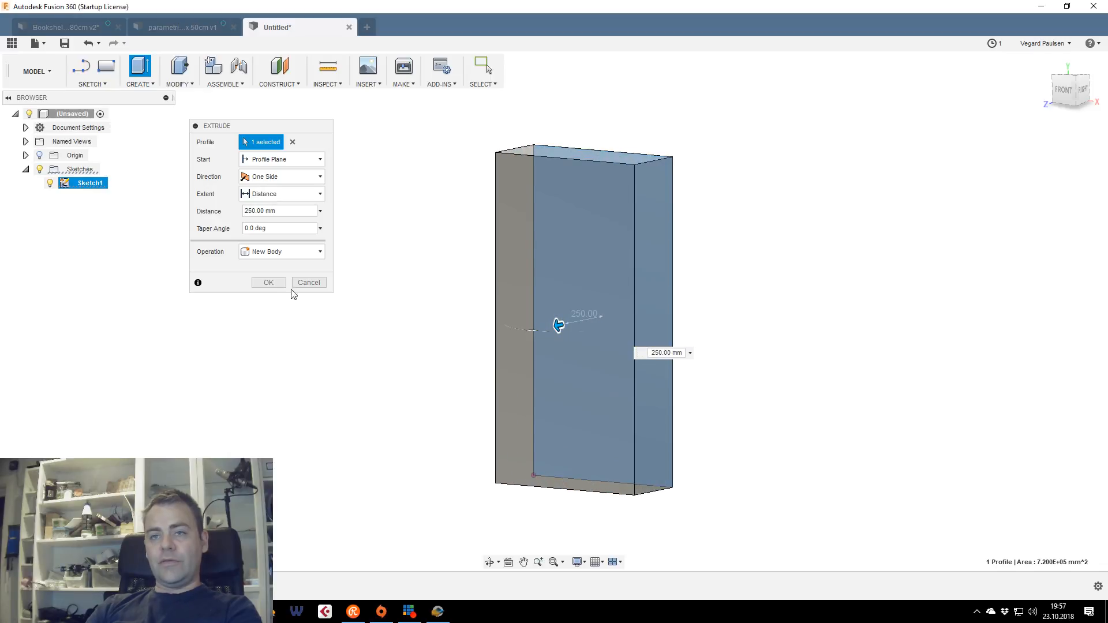
triple_click(270, 209)
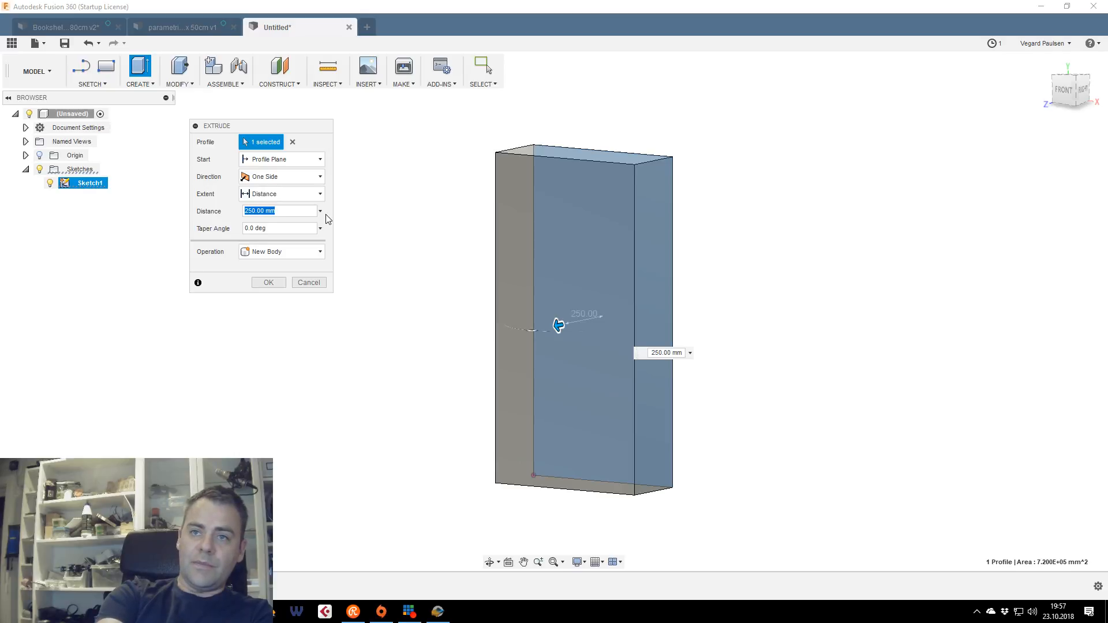
text(she)
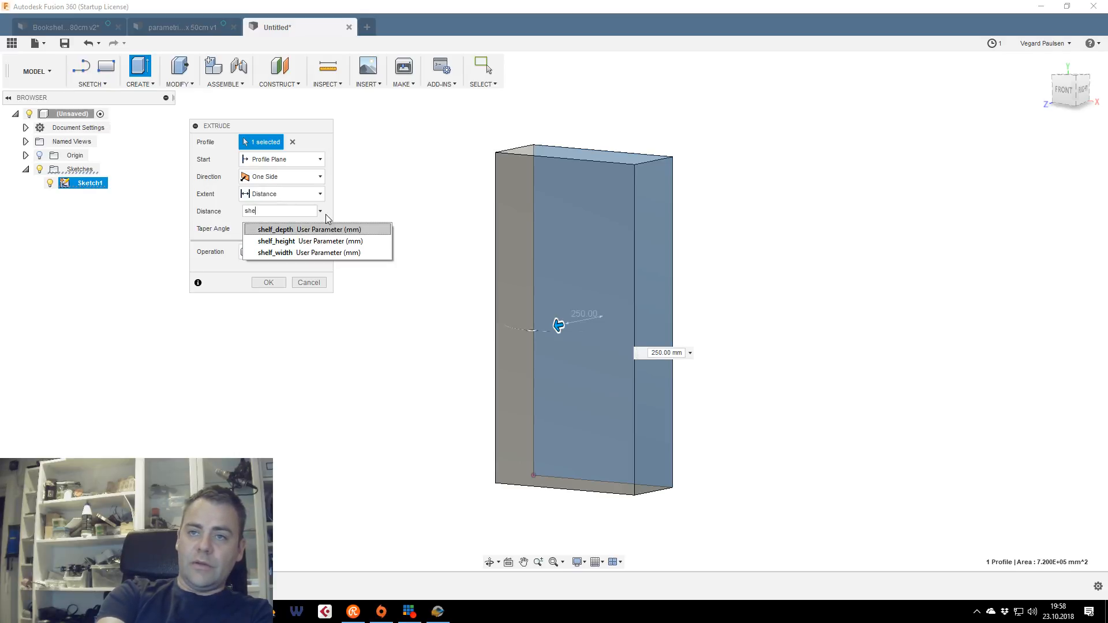
key(Down)
key(Up)
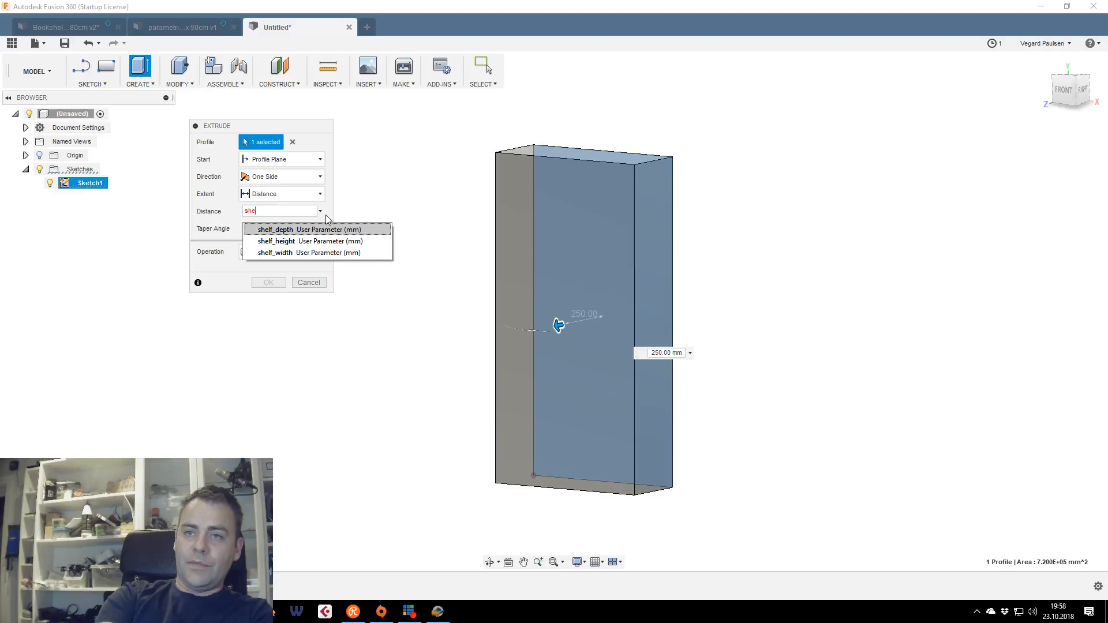
key(Return)
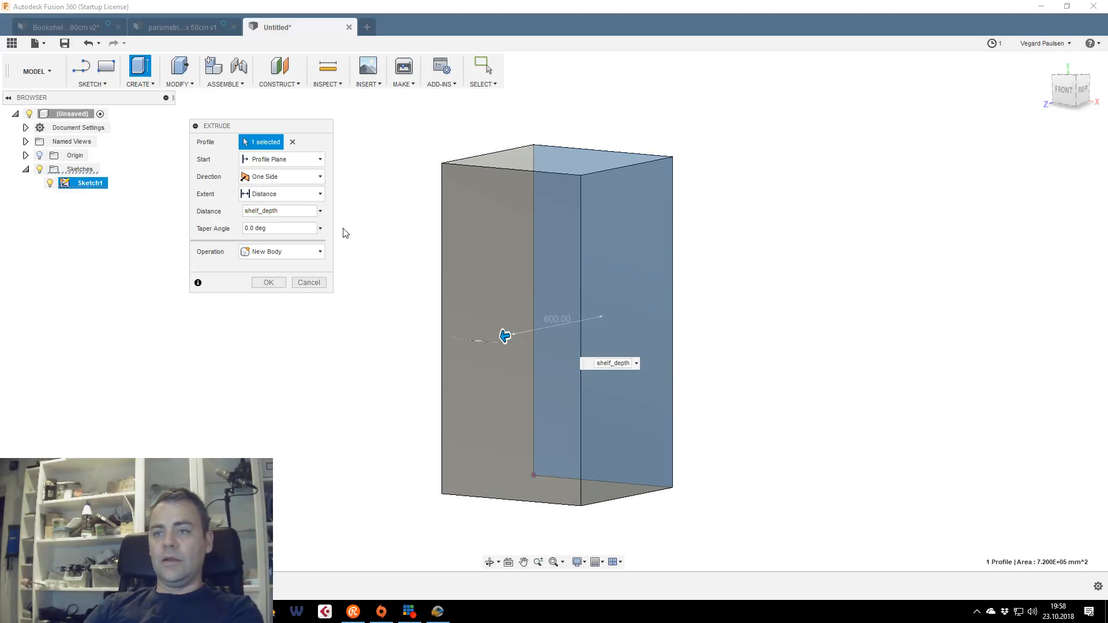
click(268, 282)
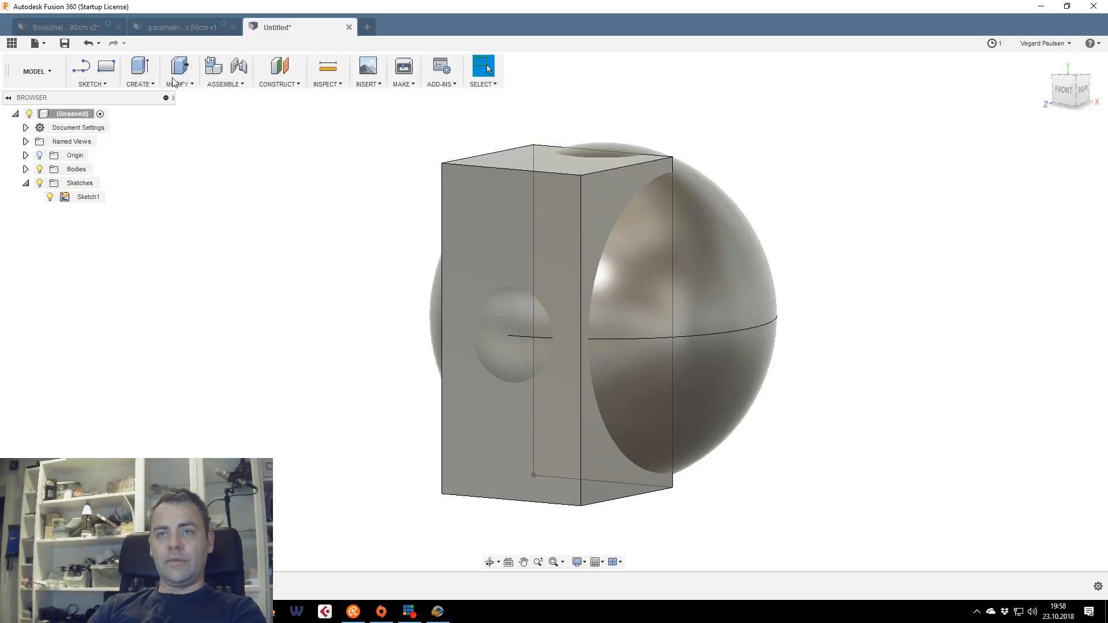
Set the shelf_depth user parameter to 250 mm
click(193, 85)
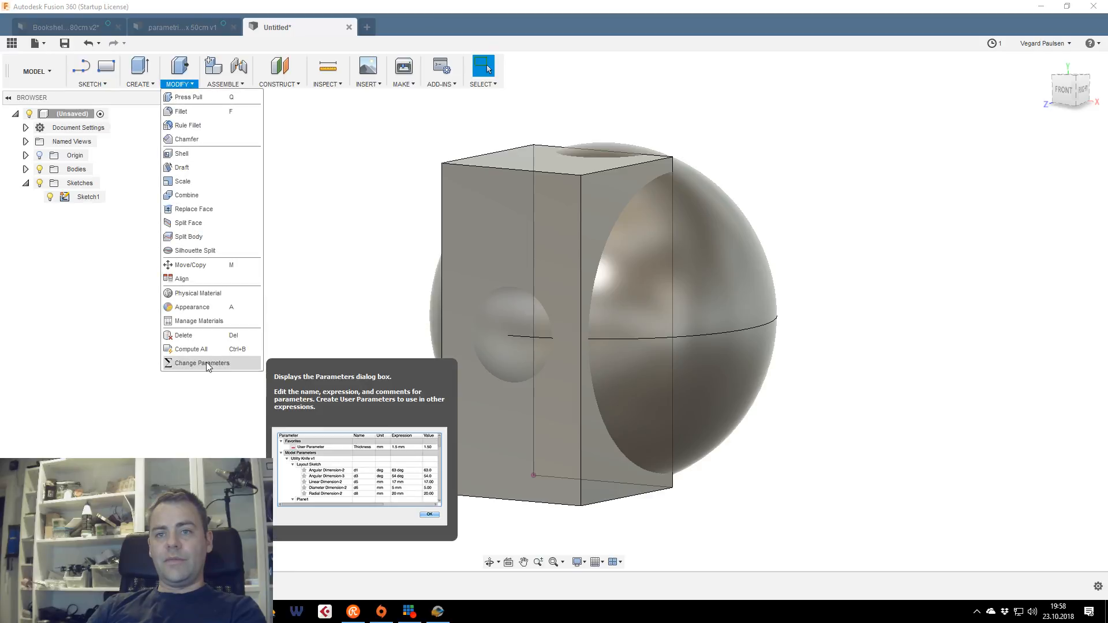
click(202, 363)
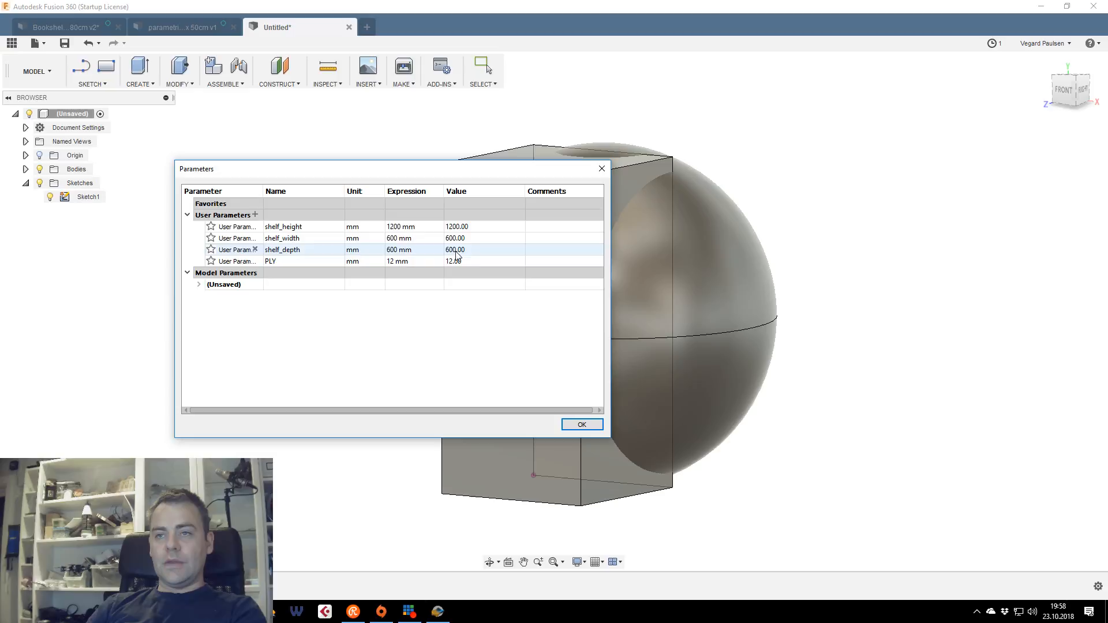
click(455, 252)
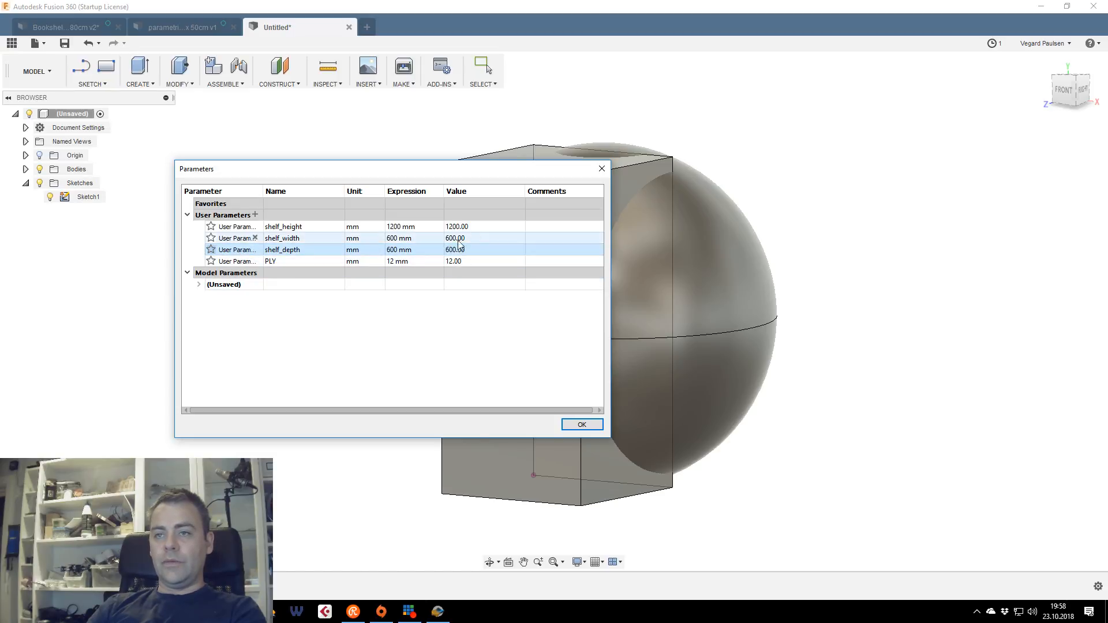
double_click(388, 249)
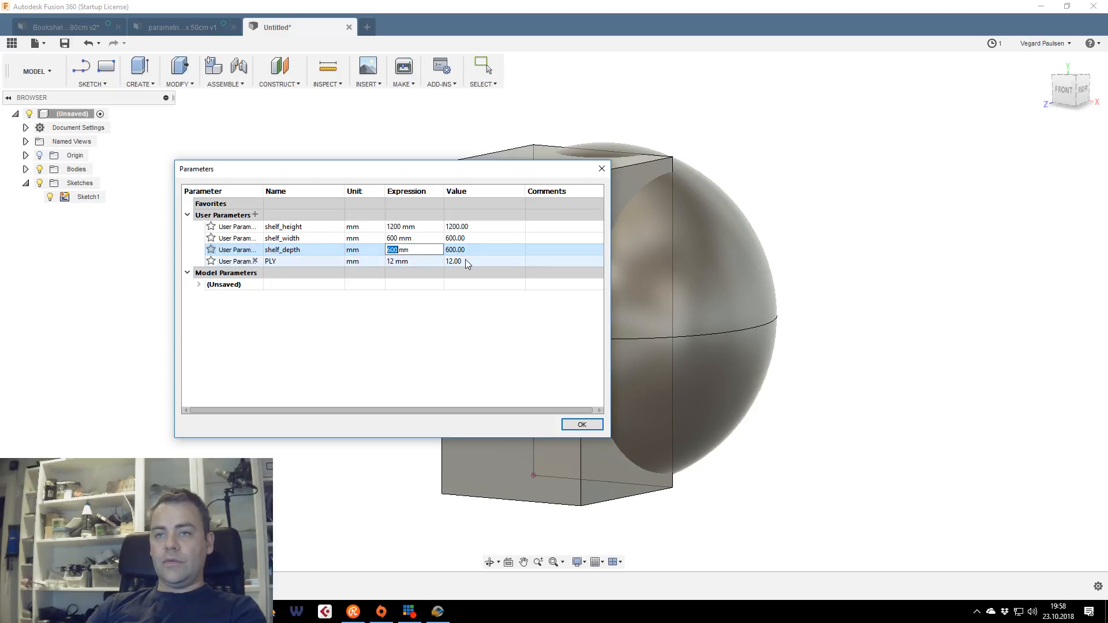
text(250)
key(Return)
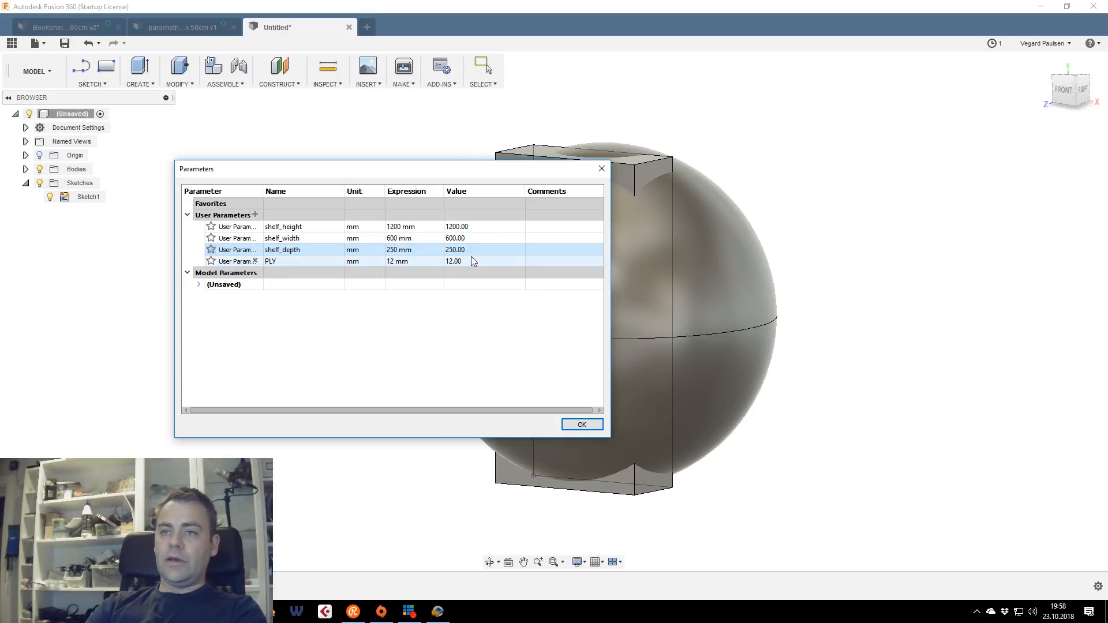
click(582, 425)
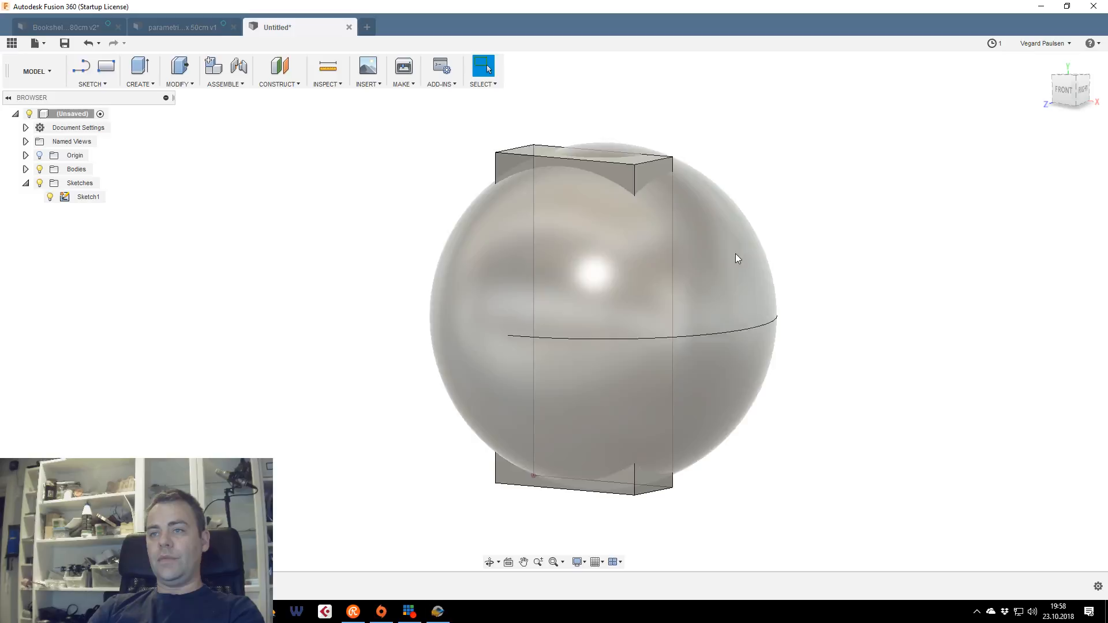
Move the sphere body -375 mm along Z so it only partly overlaps the shelf block
drag(1071, 88, 1057, 89)
scroll(676, 229, down, 2)
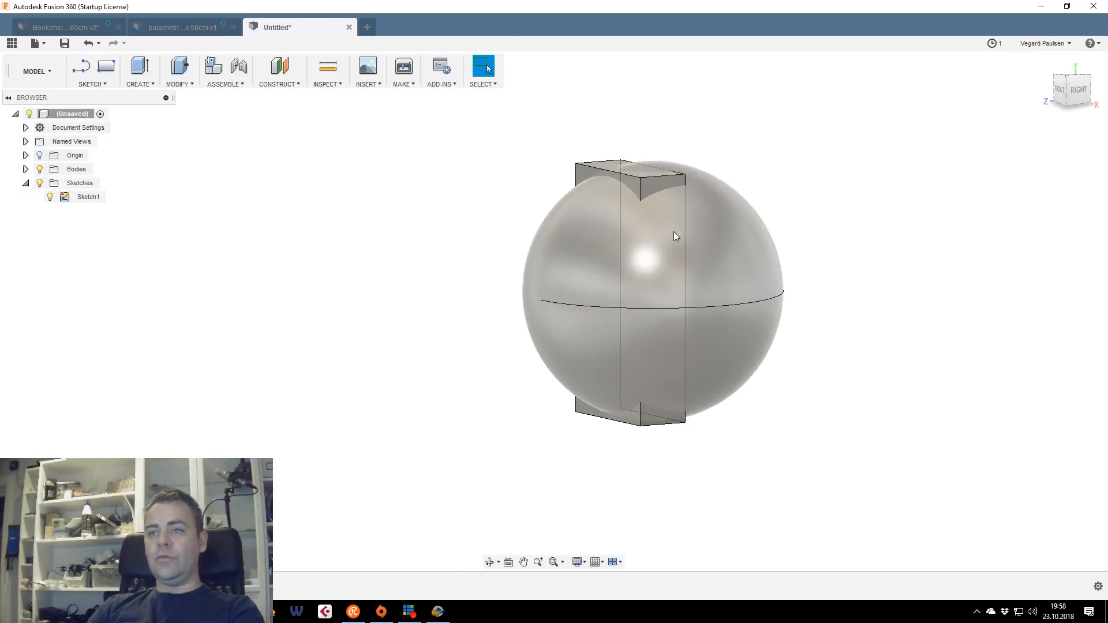
scroll(676, 230, up, 3)
middle_drag(719, 217, 630, 192)
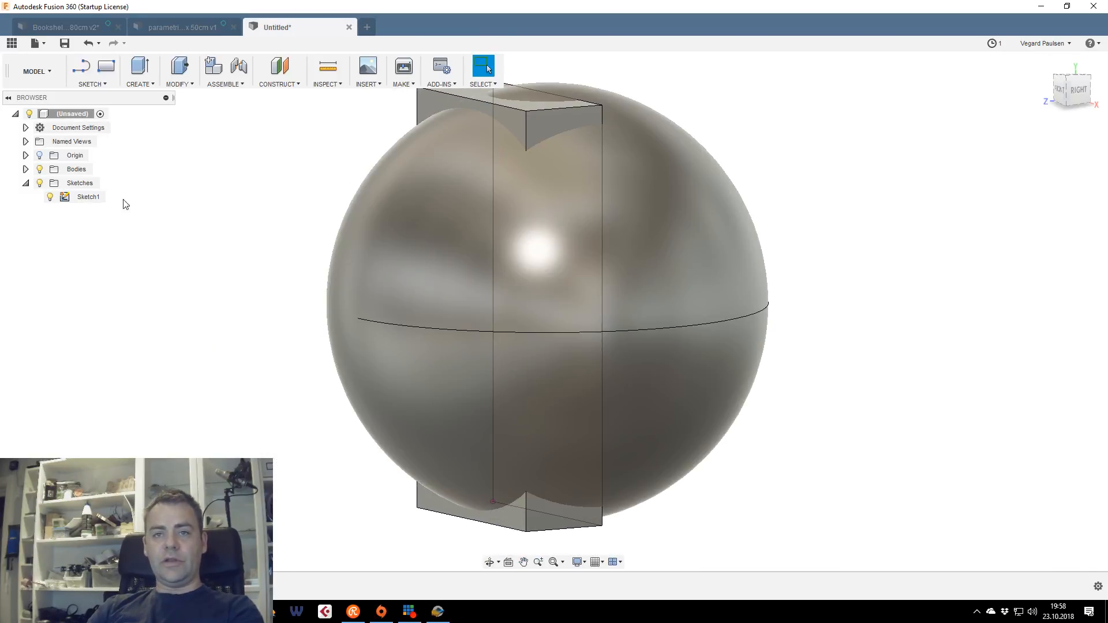
click(26, 169)
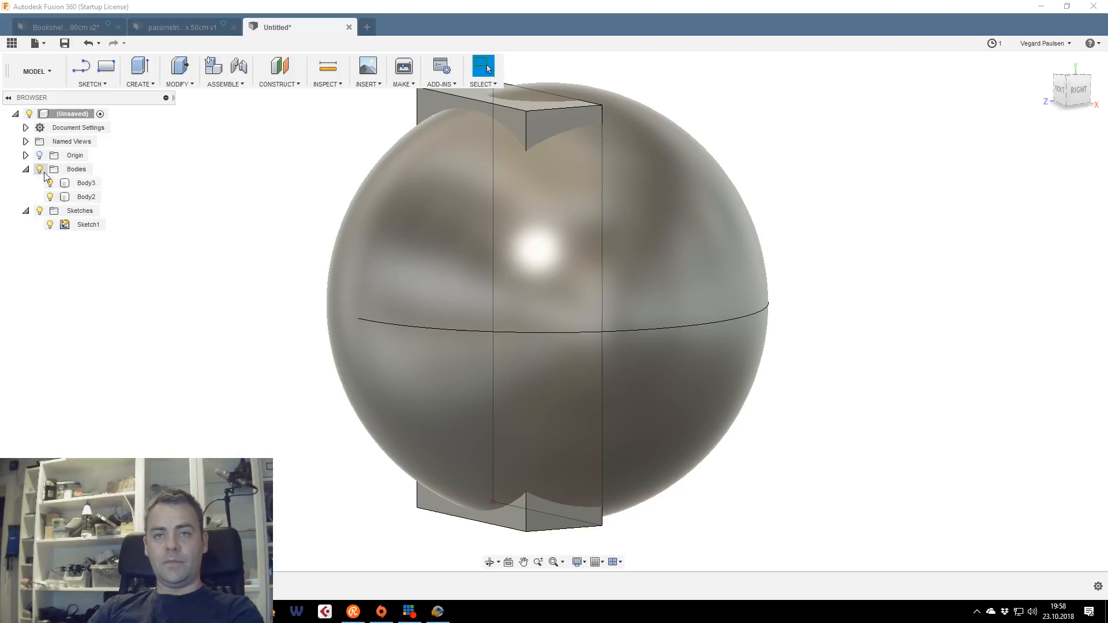
click(77, 198)
right_click(79, 202)
click(107, 208)
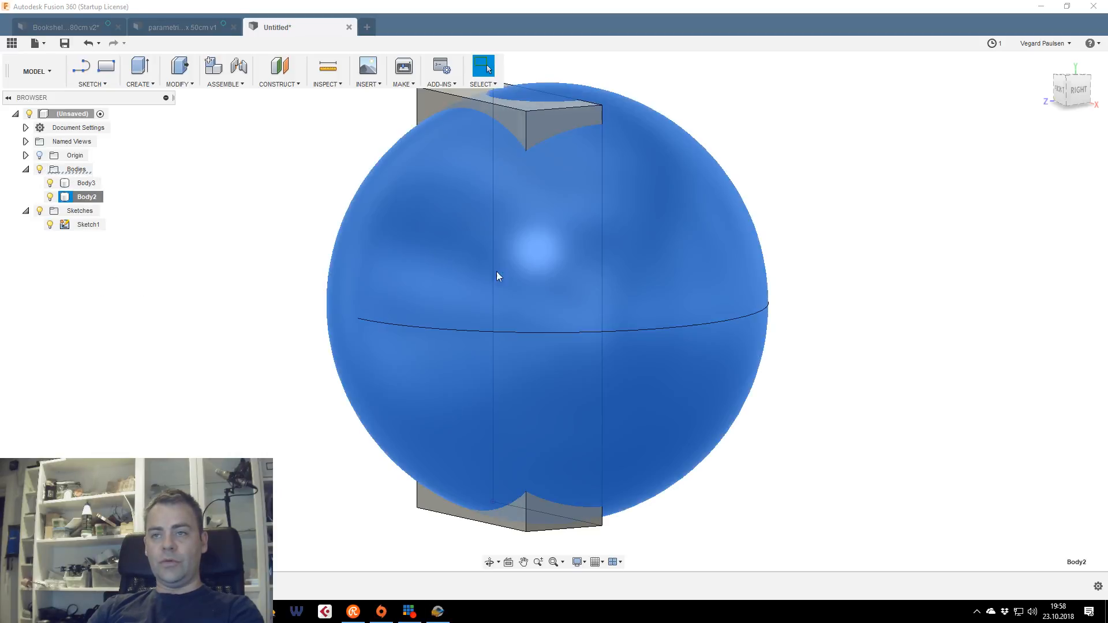
drag(575, 518, 688, 493)
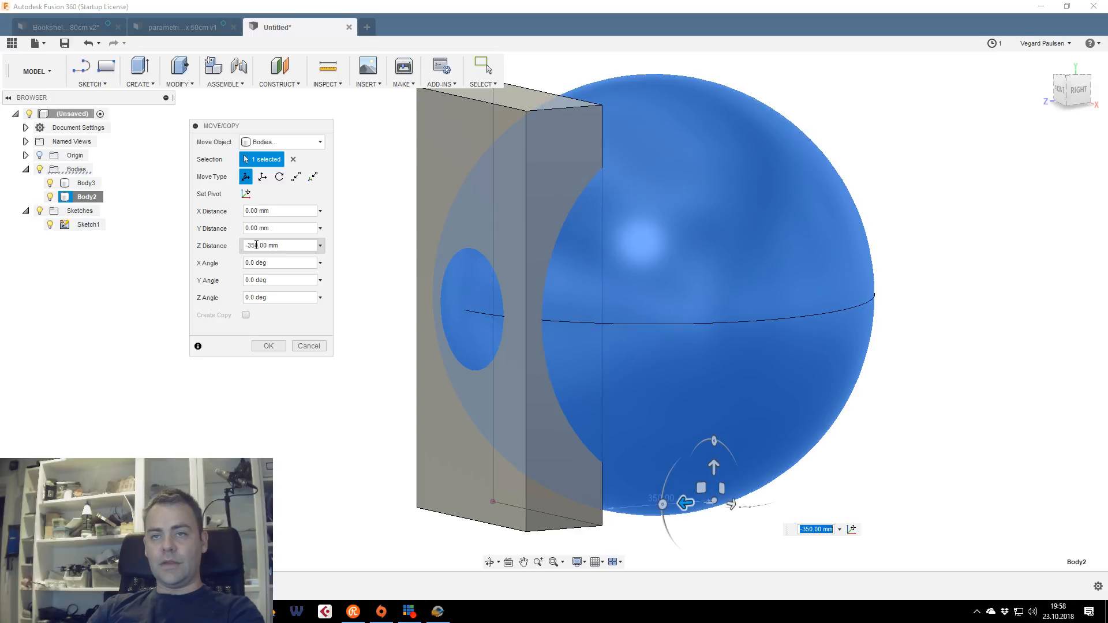
drag(256, 245, 259, 246)
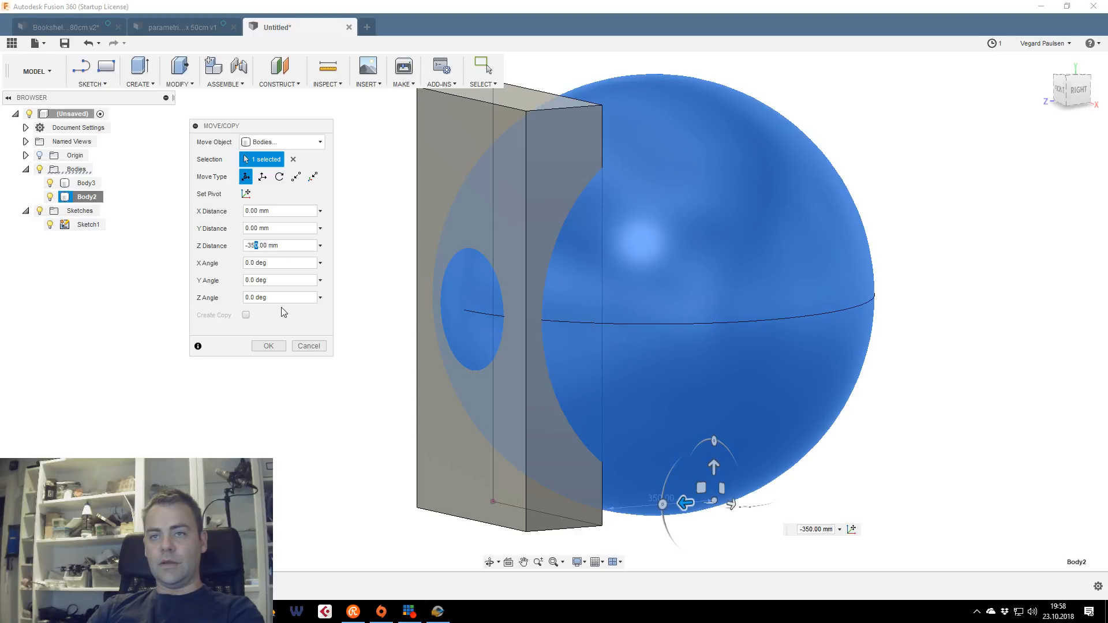
text(5)
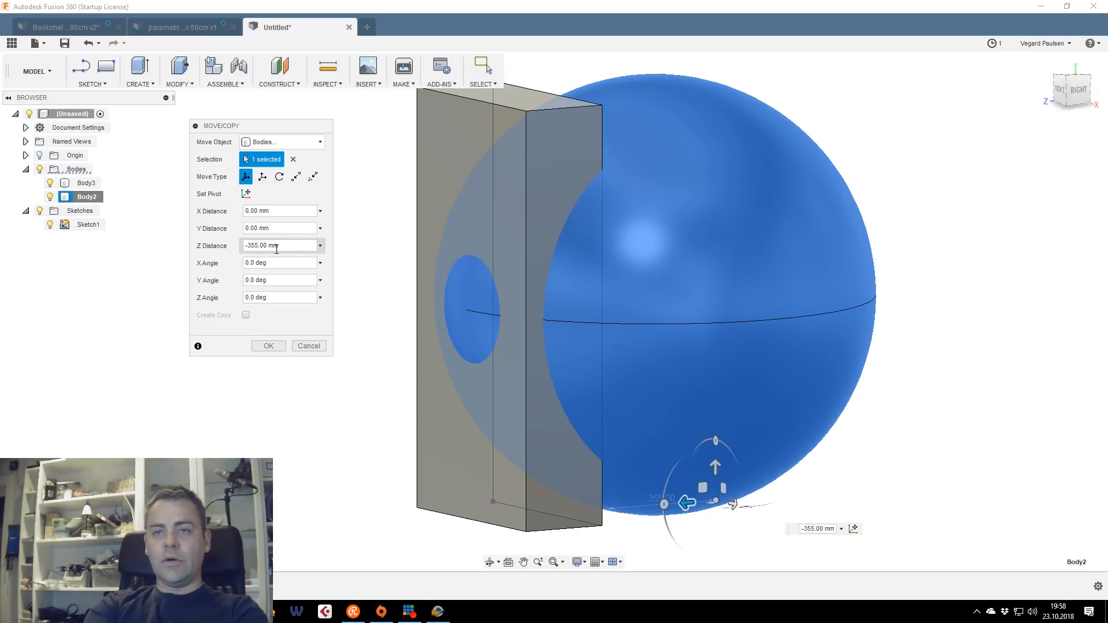
key(Left)
key(Left)
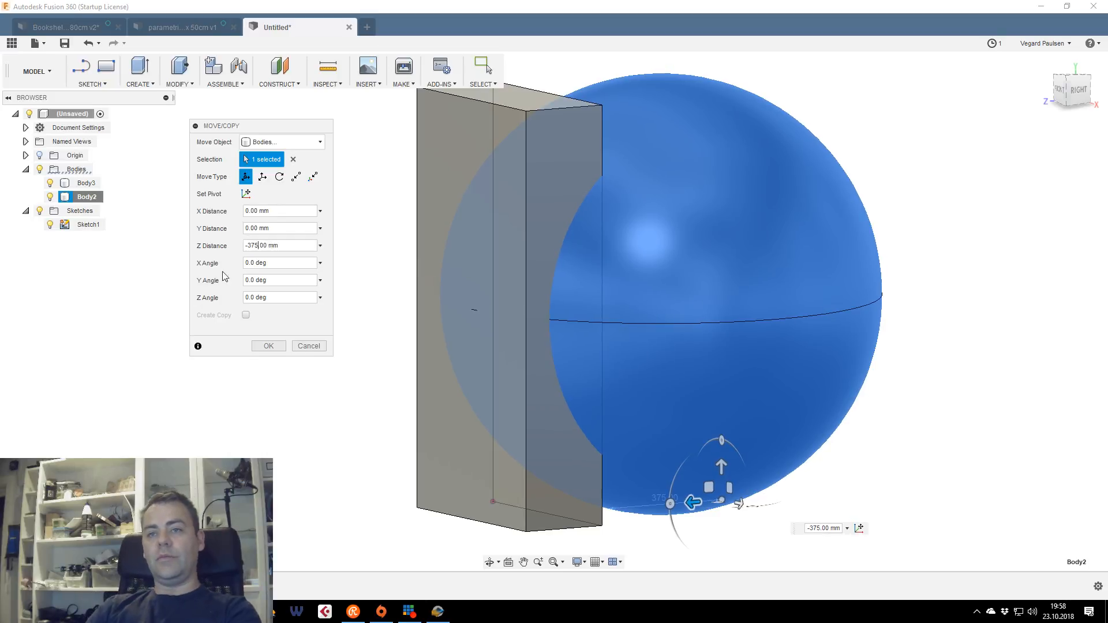
click(269, 346)
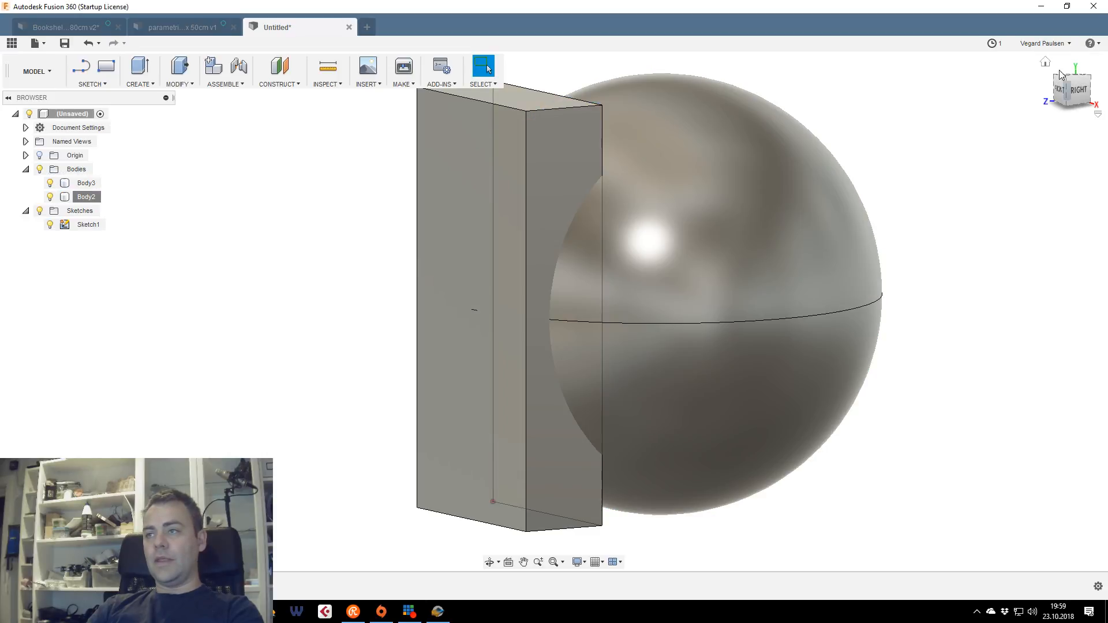
mouse_move(1071, 80)
mouse_down()
mouse_move(1103, 85)
mouse_move(1057, 82)
mouse_move(1056, 94)
mouse_move(1077, 96)
mouse_move(1065, 90)
mouse_up()
shift+middle_drag(520, 155, 562, 182)
click(568, 153)
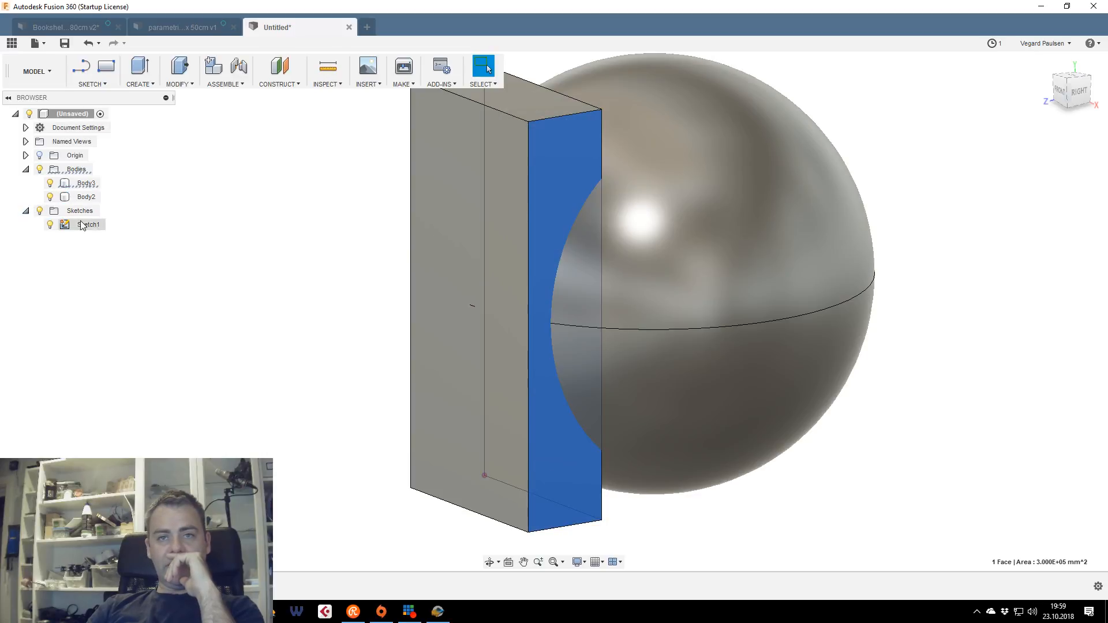
click(82, 198)
click(152, 204)
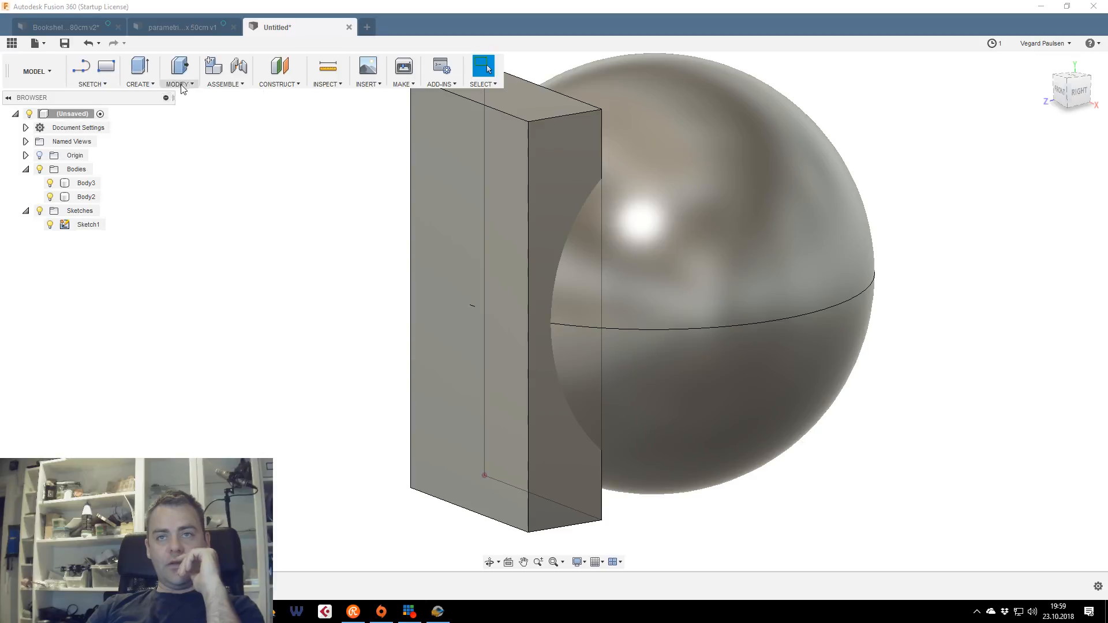
click(181, 85)
click(219, 193)
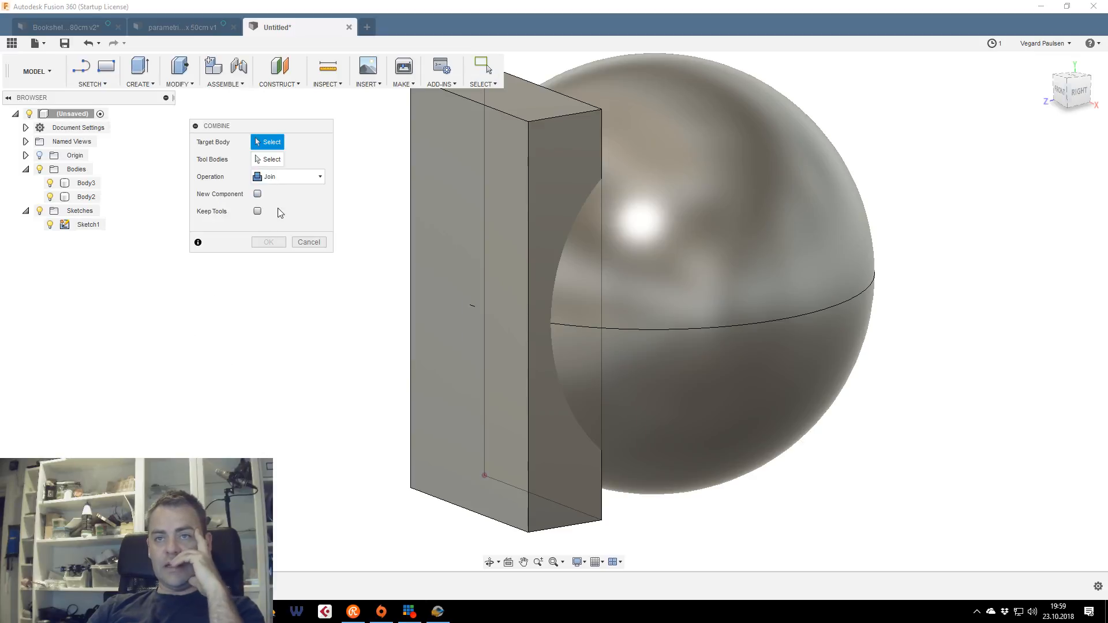
drag(261, 131, 322, 140)
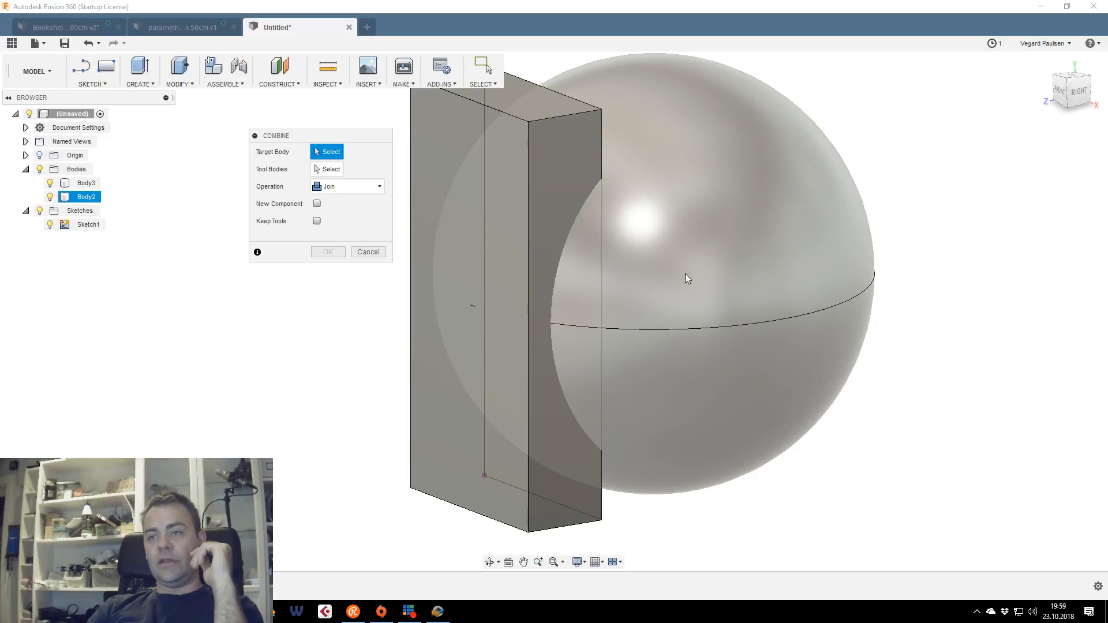
click(690, 275)
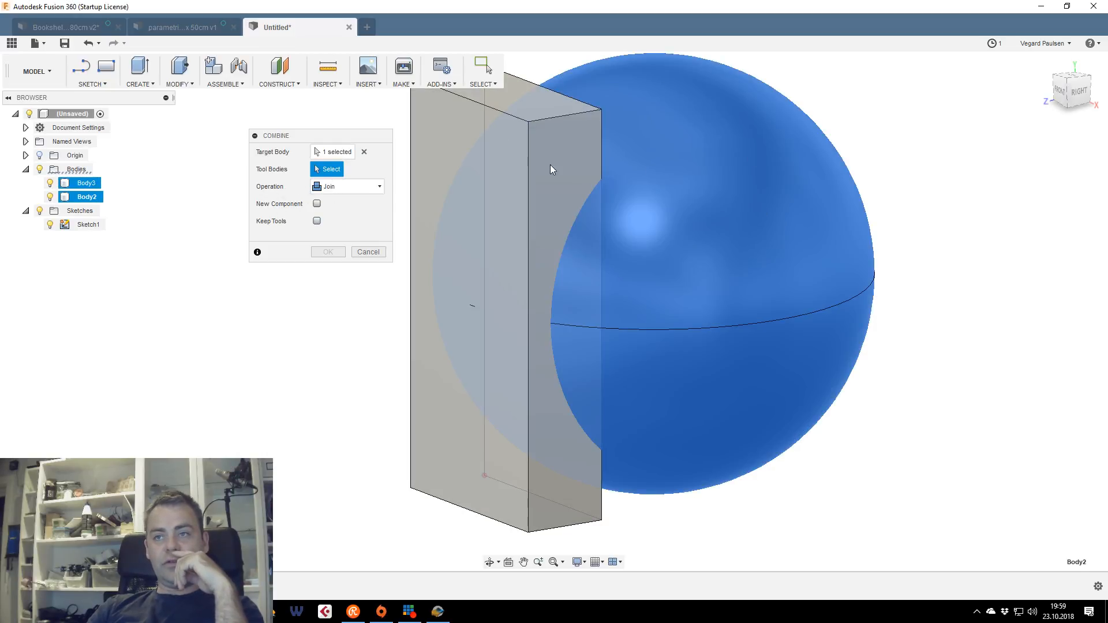
click(551, 167)
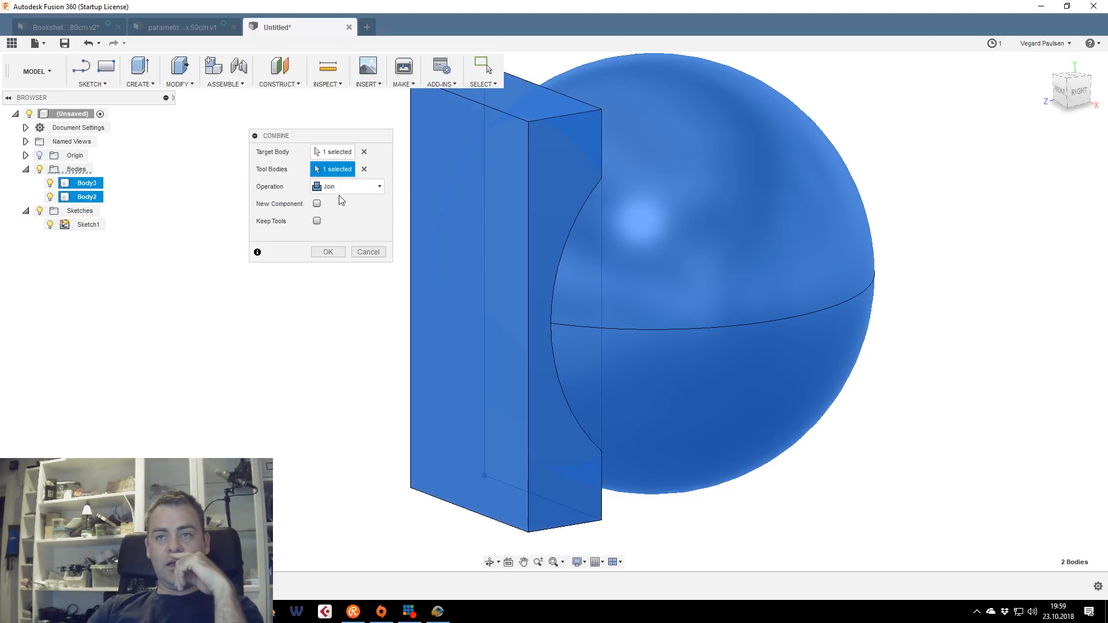
click(338, 190)
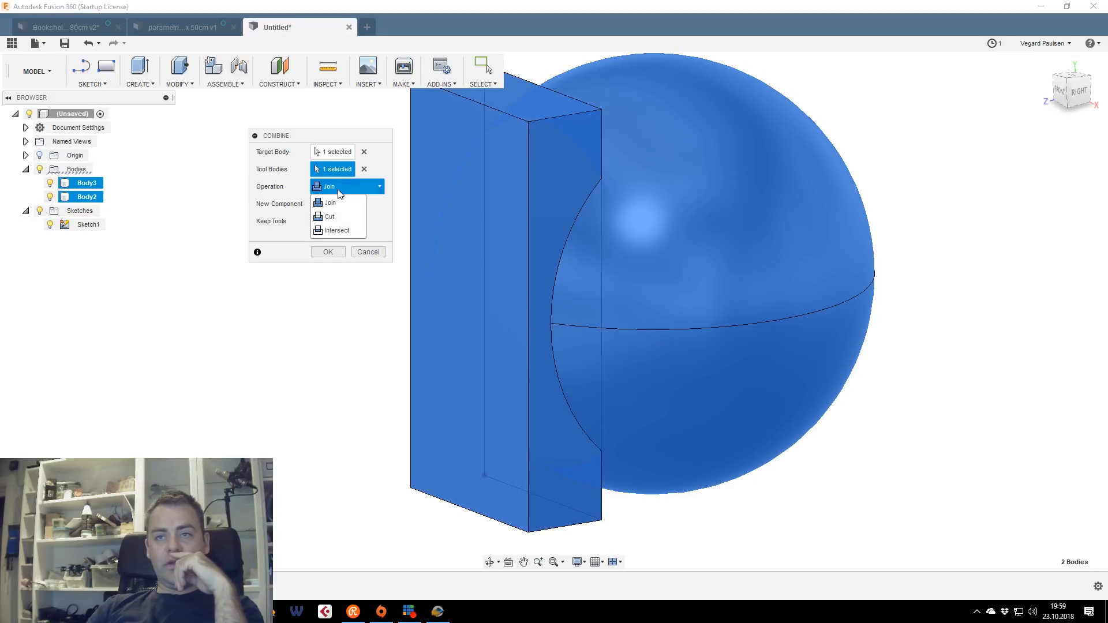
click(331, 225)
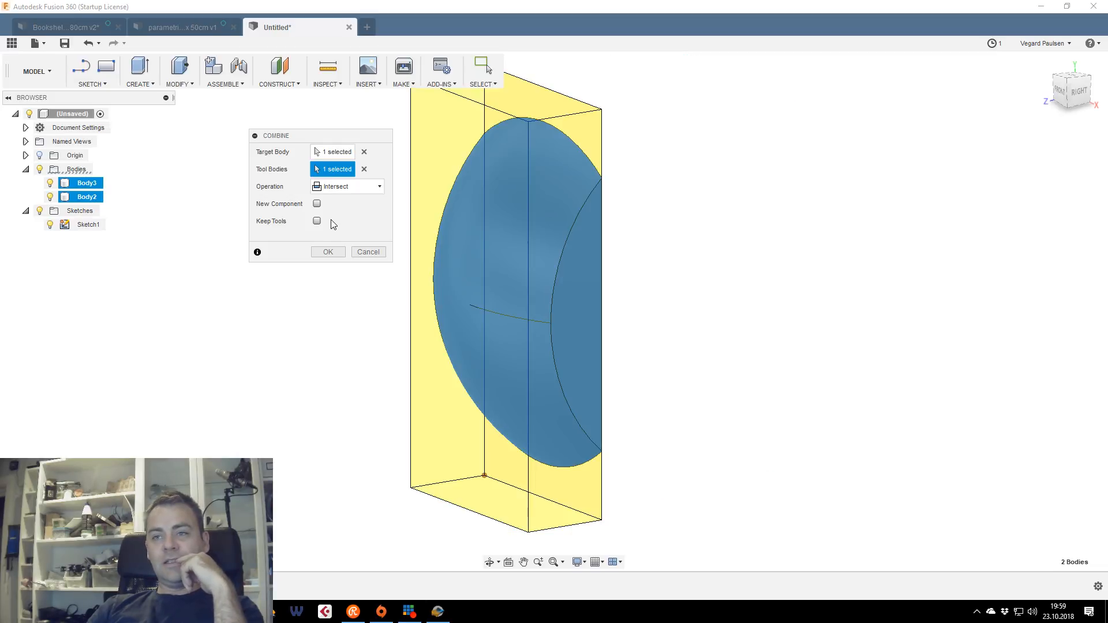
mouse_move(1059, 91)
mouse_down()
mouse_move(1078, 99)
mouse_move(1089, 88)
mouse_move(1076, 91)
mouse_move(1059, 68)
mouse_move(1022, 93)
mouse_move(1061, 87)
mouse_move(1062, 107)
mouse_move(1041, 104)
mouse_move(1085, 81)
mouse_move(1070, 90)
mouse_move(1092, 94)
mouse_move(1063, 93)
mouse_up()
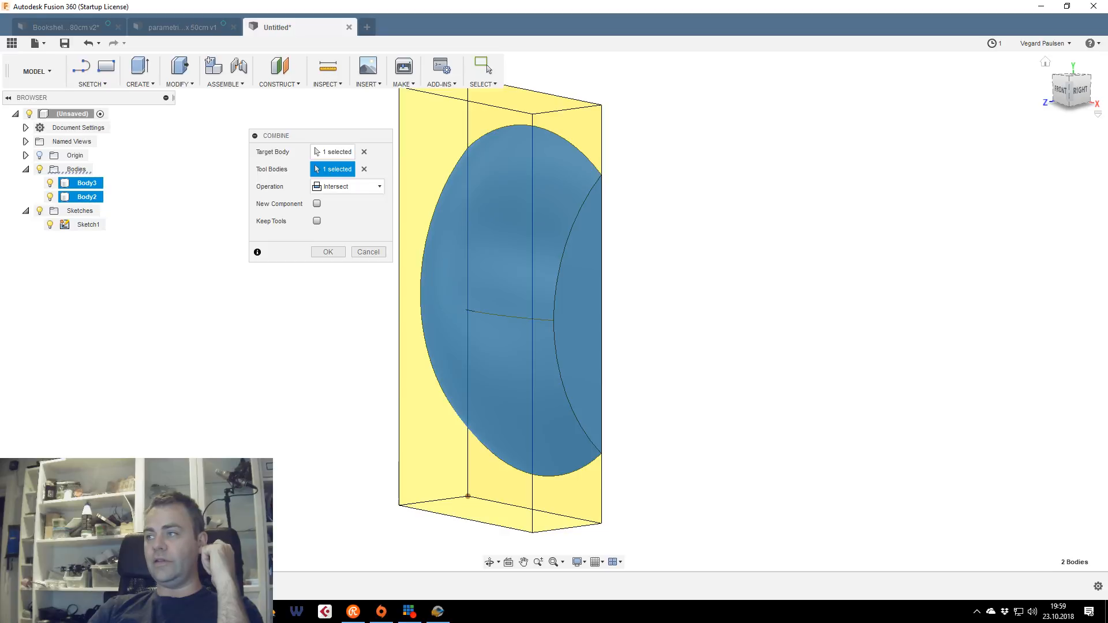
drag(1107, 57, 815, 23)
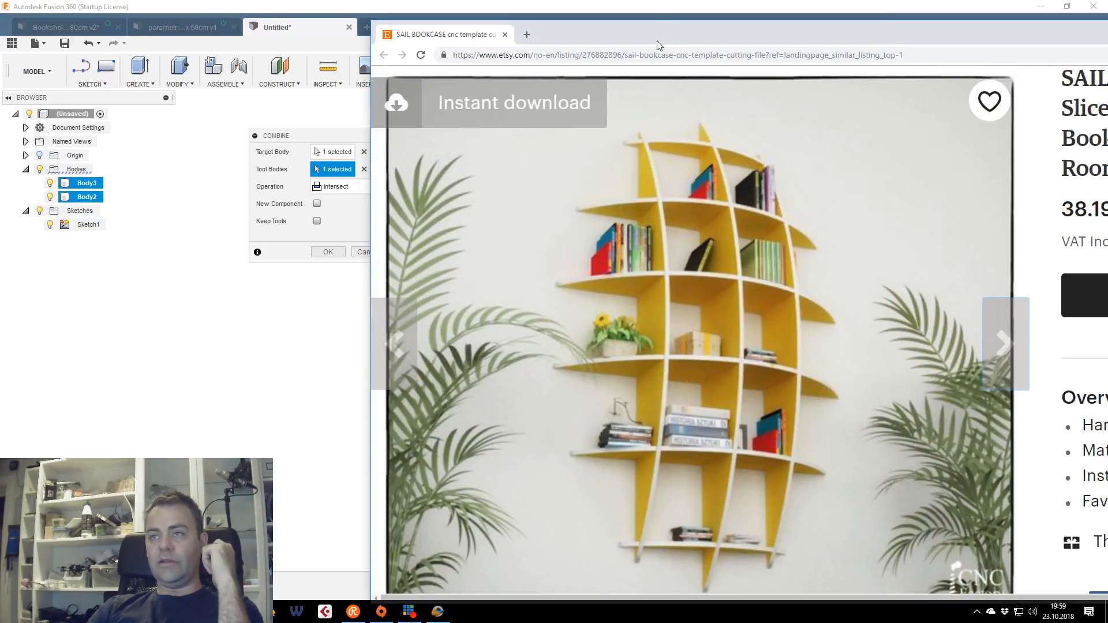
drag(658, 45, 1107, 40)
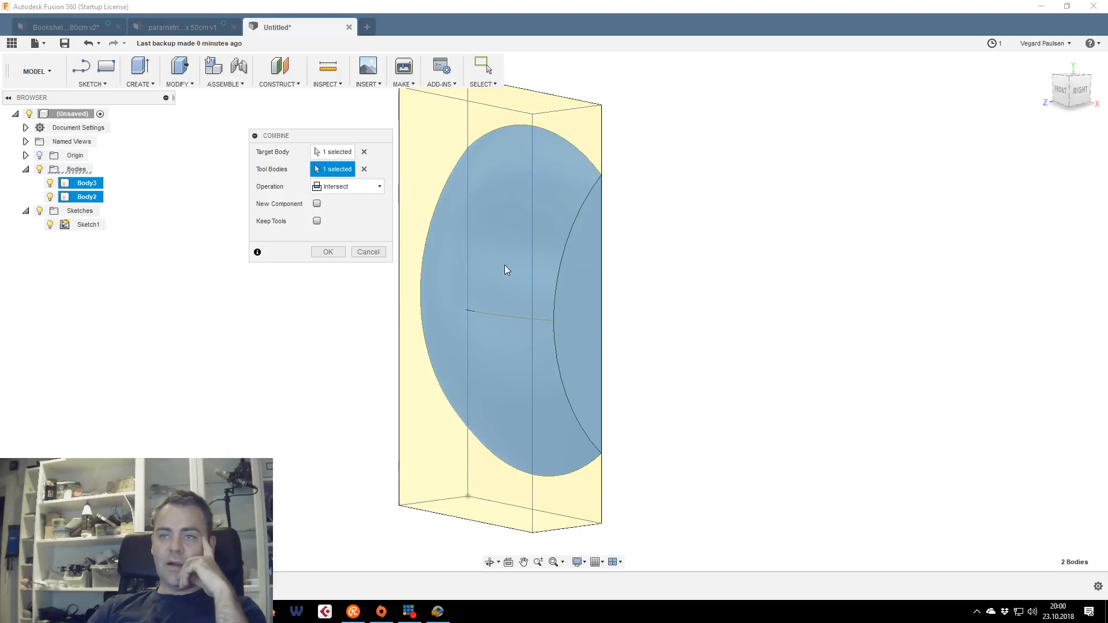
click(369, 252)
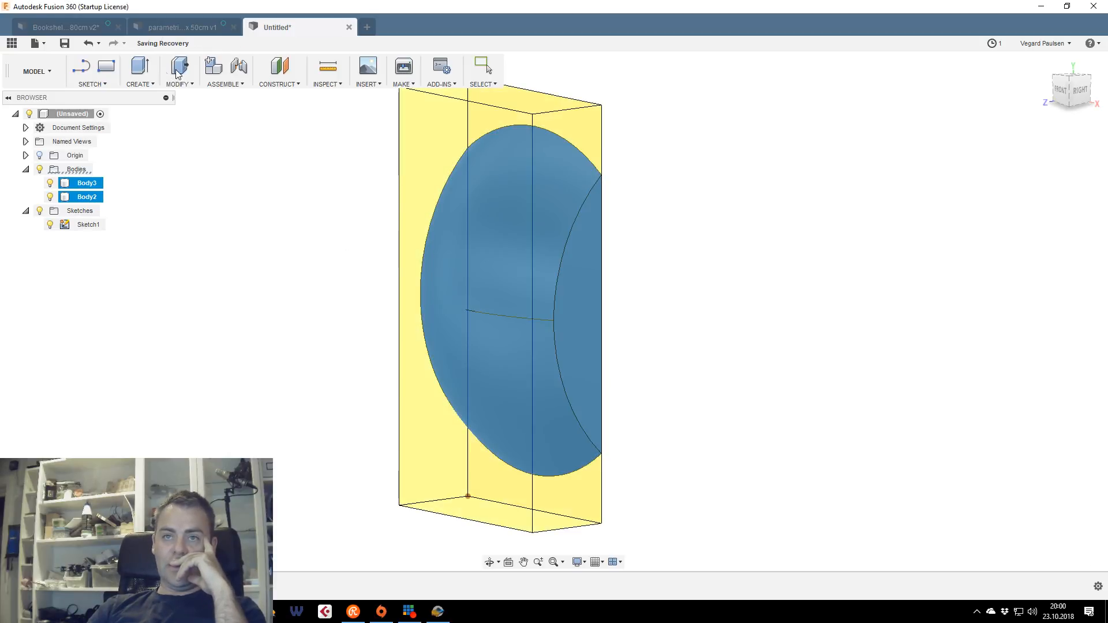
Set the shelf_width user parameter to 800 mm and check the block's width against the sphere
click(179, 84)
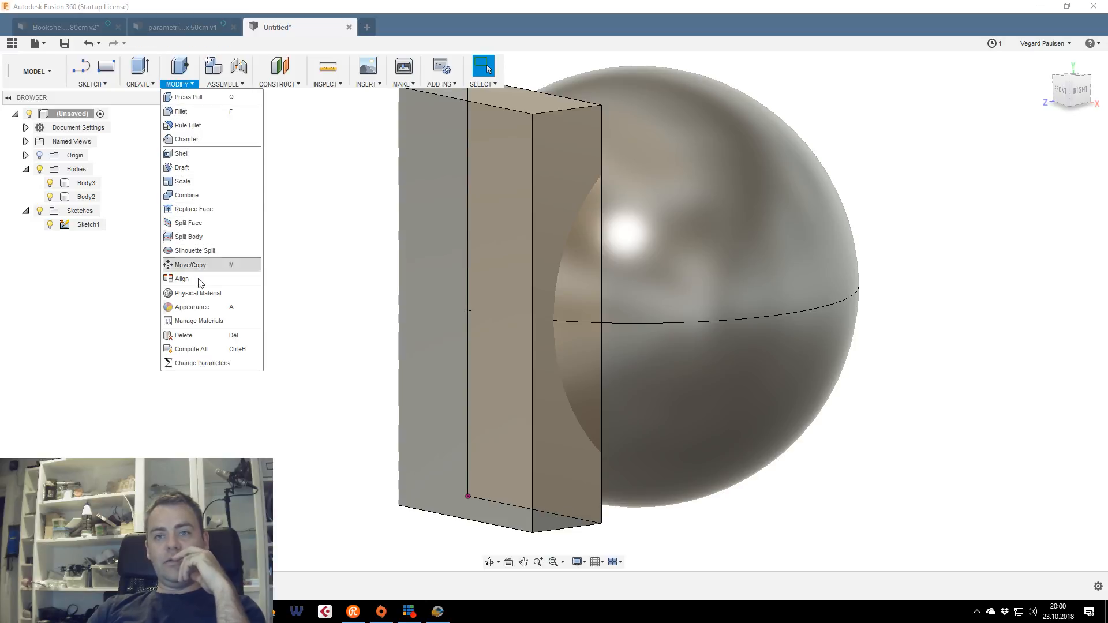
click(199, 363)
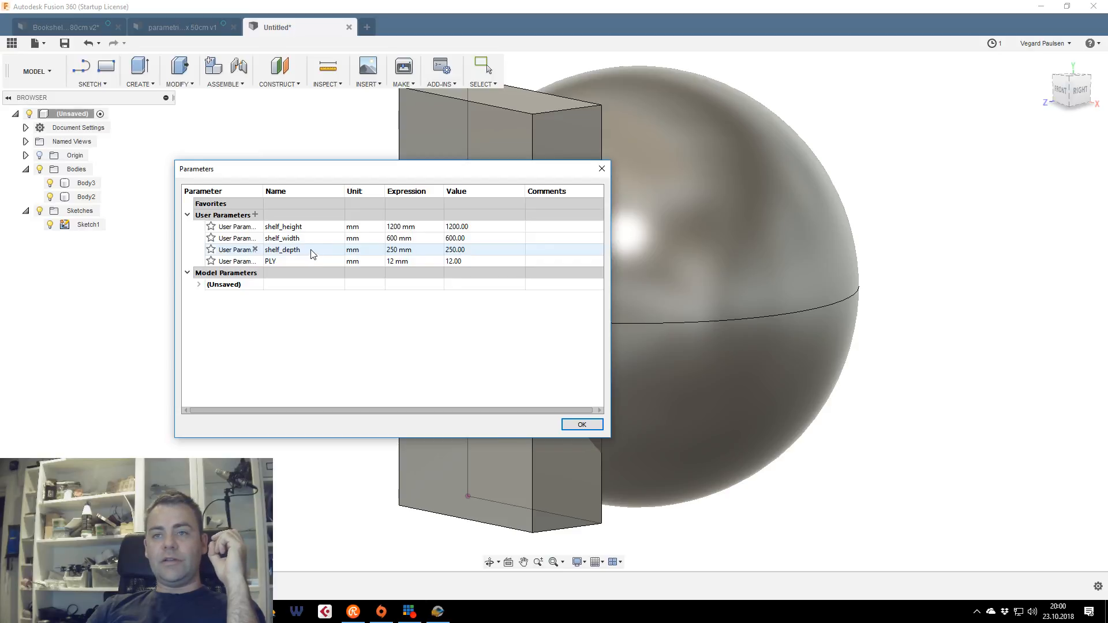
click(396, 240)
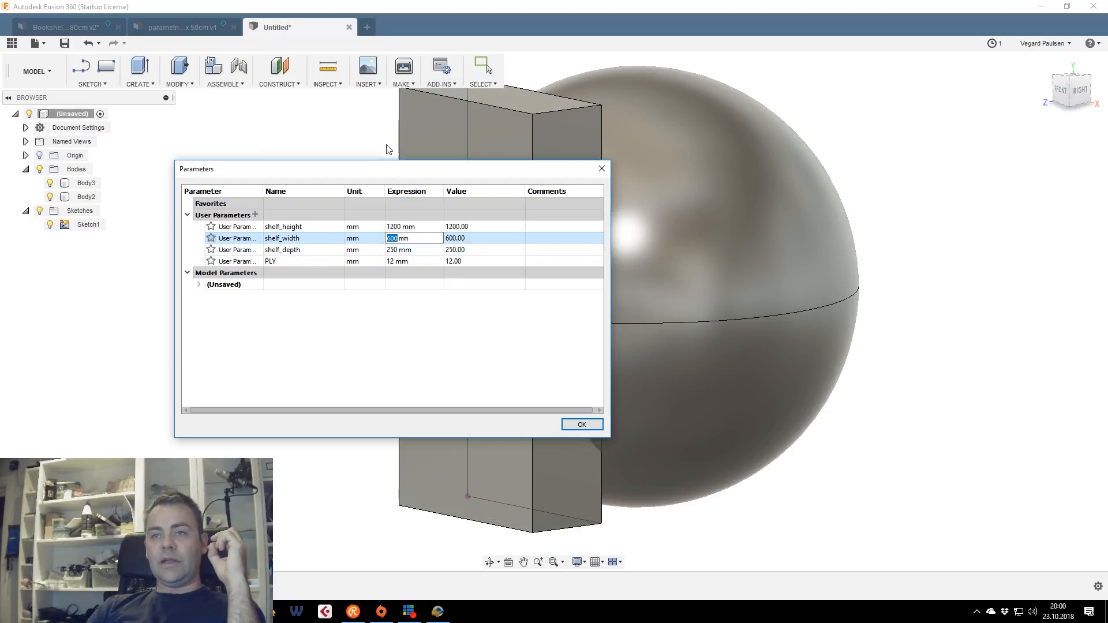
drag(384, 170, 810, 311)
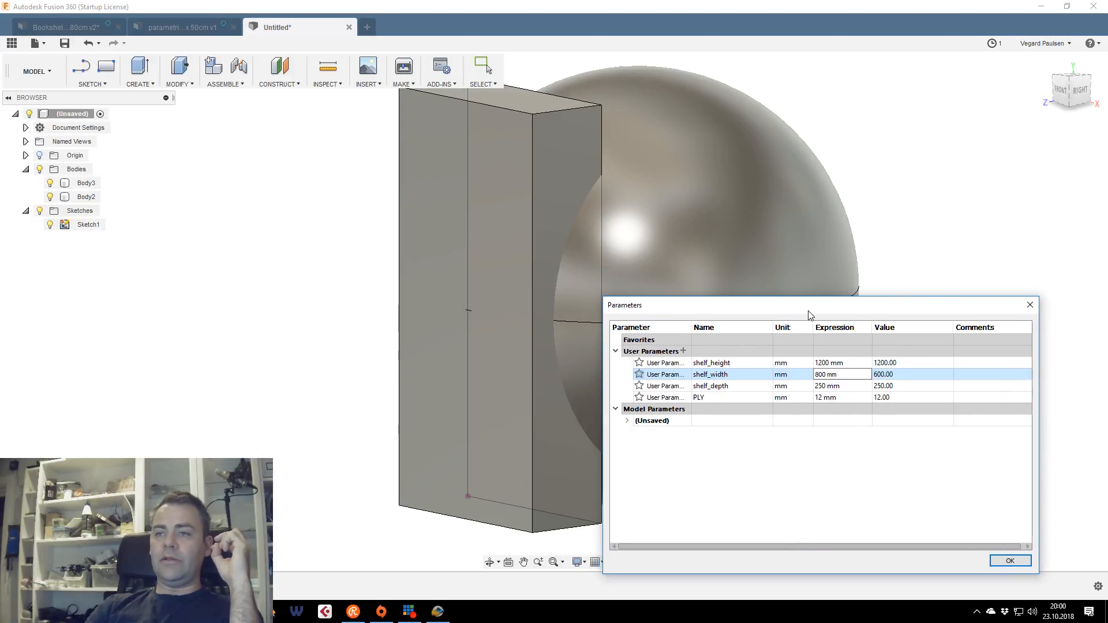
click(826, 386)
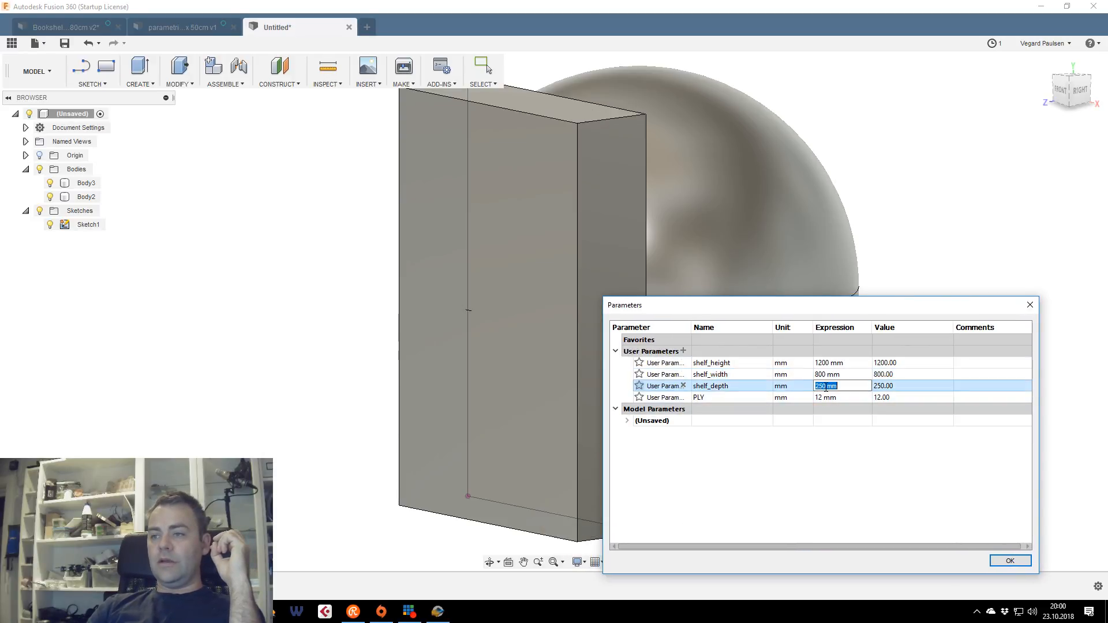
drag(1067, 88, 1099, 88)
mouse_move(558, 319)
shift+middle_down()
mouse_move(433, 315)
mouse_move(536, 317)
mouse_move(496, 319)
shift+middle_up()
double_click(823, 374)
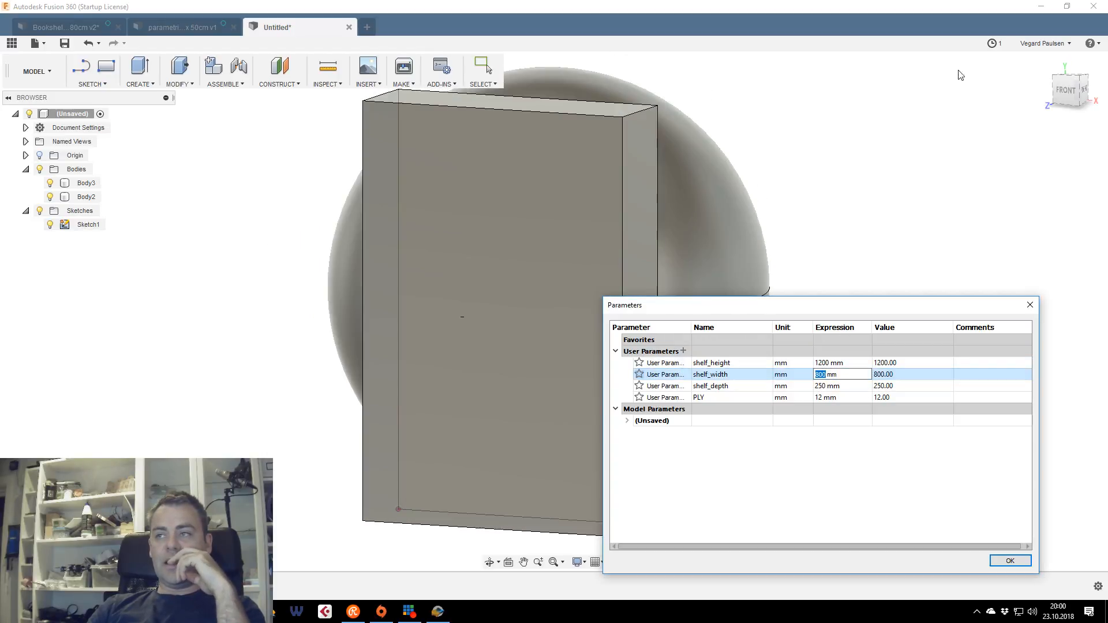
Set the shelf_width user parameter to 900 mm and accept the parameter changes
mouse_move(1065, 92)
mouse_down()
mouse_move(1033, 131)
mouse_move(869, 179)
mouse_move(859, 147)
mouse_move(872, 130)
mouse_up()
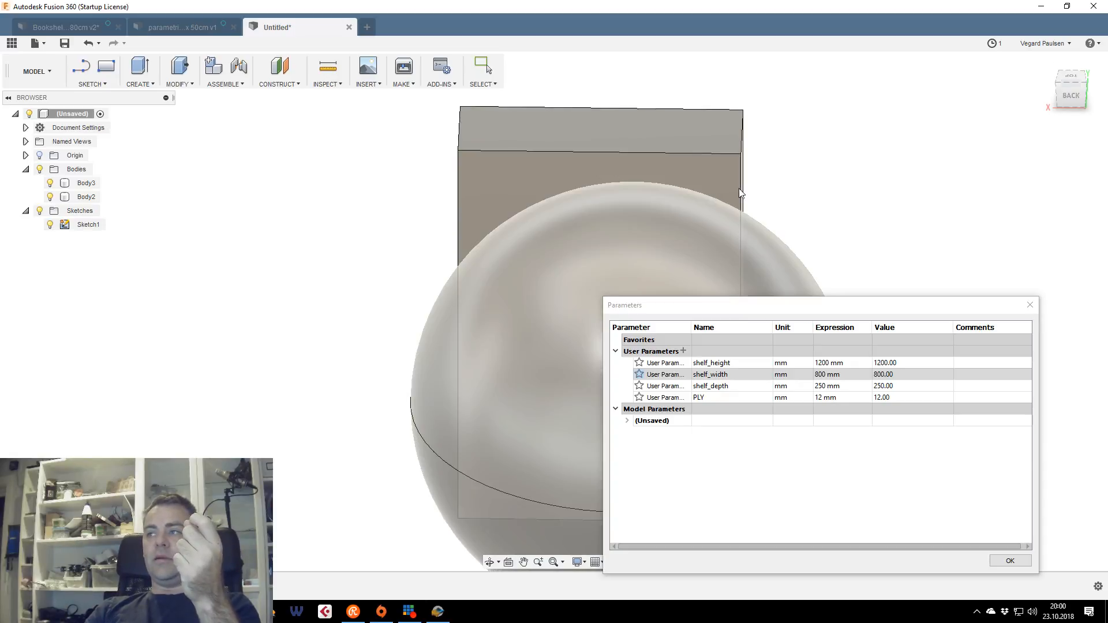
mouse_move(767, 309)
mouse_down()
mouse_move(741, 288)
mouse_move(759, 280)
mouse_move(765, 300)
mouse_up()
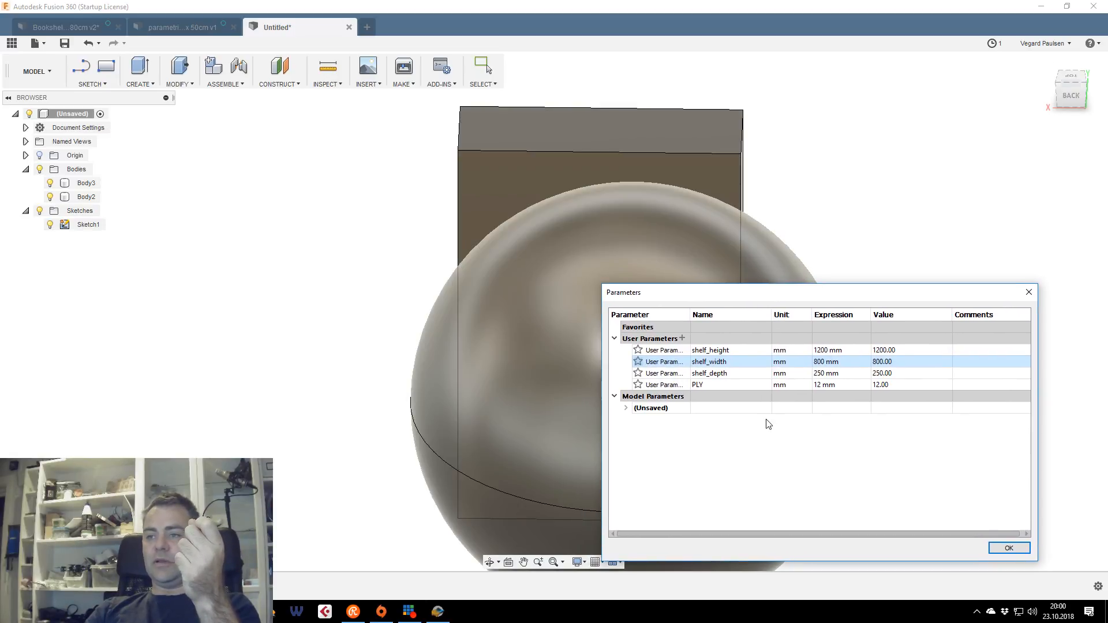
double_click(819, 361)
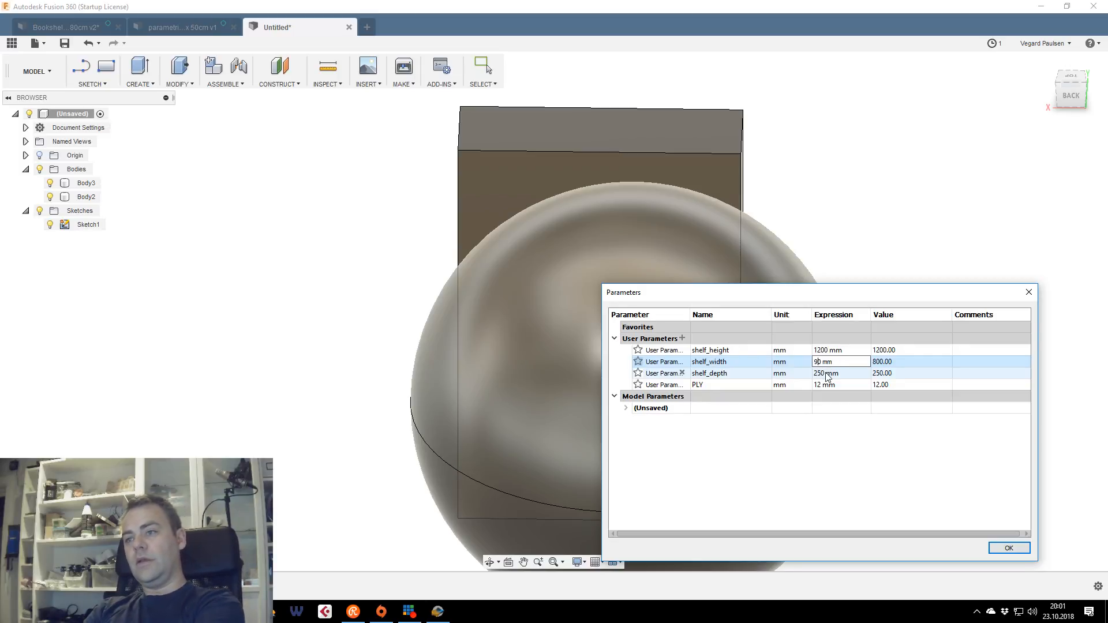
click(1016, 548)
Move the shelf block body -150 mm along X to centre it better on the sphere
drag(1062, 97, 879, 283)
click(82, 198)
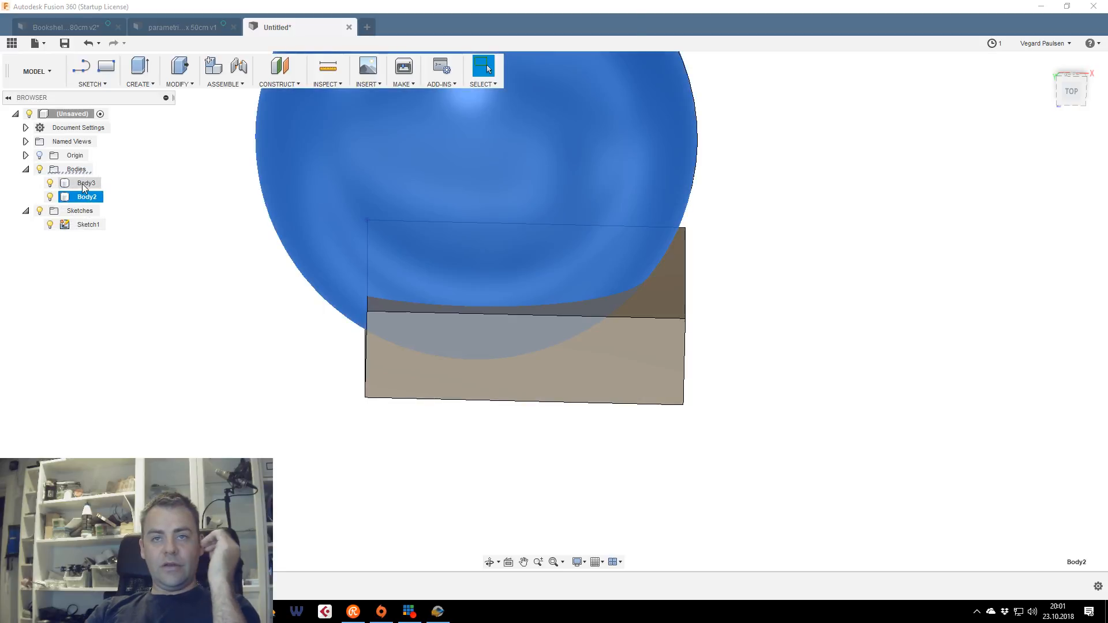
click(84, 184)
click(83, 197)
click(84, 183)
right_click(83, 187)
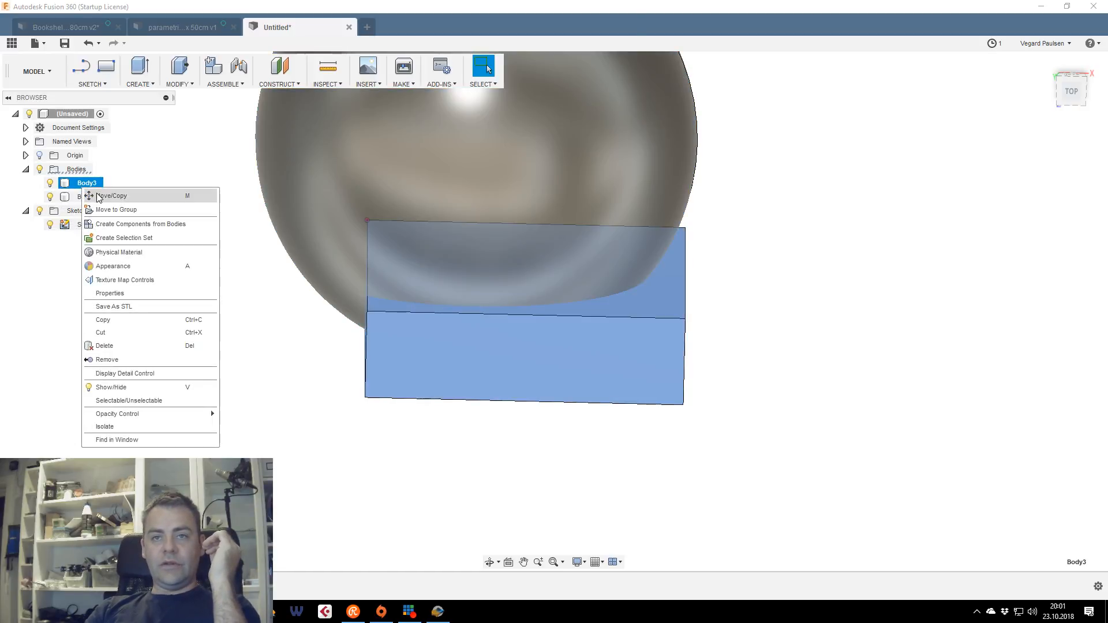
click(98, 197)
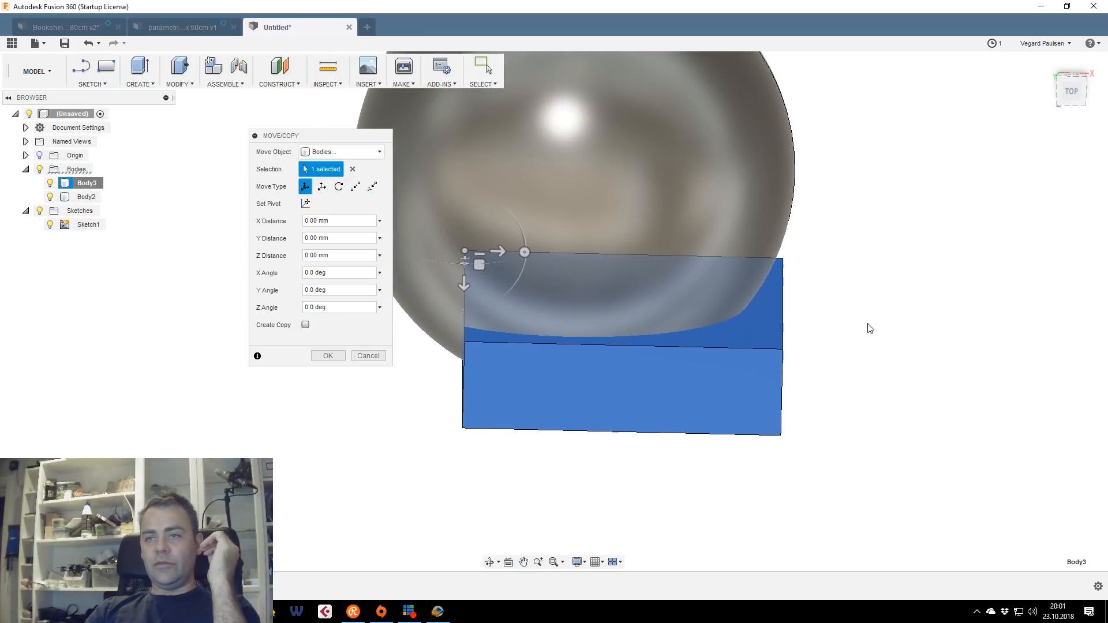
drag(497, 251, 445, 250)
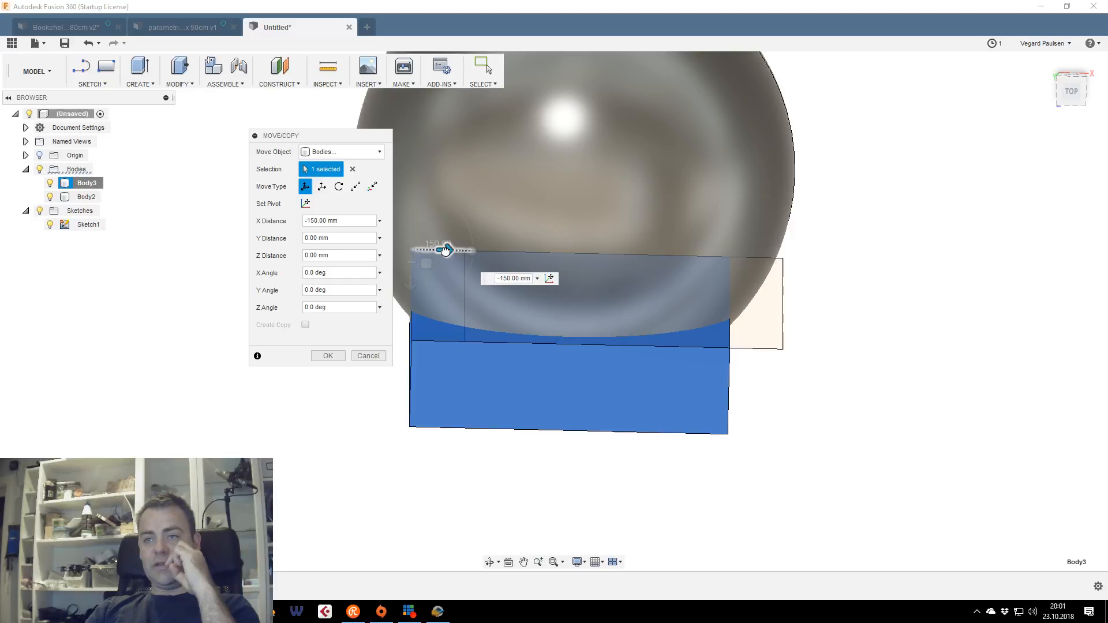
drag(445, 250, 445, 249)
mouse_move(1070, 92)
mouse_down()
mouse_move(1099, 101)
mouse_move(1055, 93)
mouse_move(1044, 116)
mouse_move(1022, 98)
mouse_move(1076, 95)
mouse_move(1065, 90)
mouse_up()
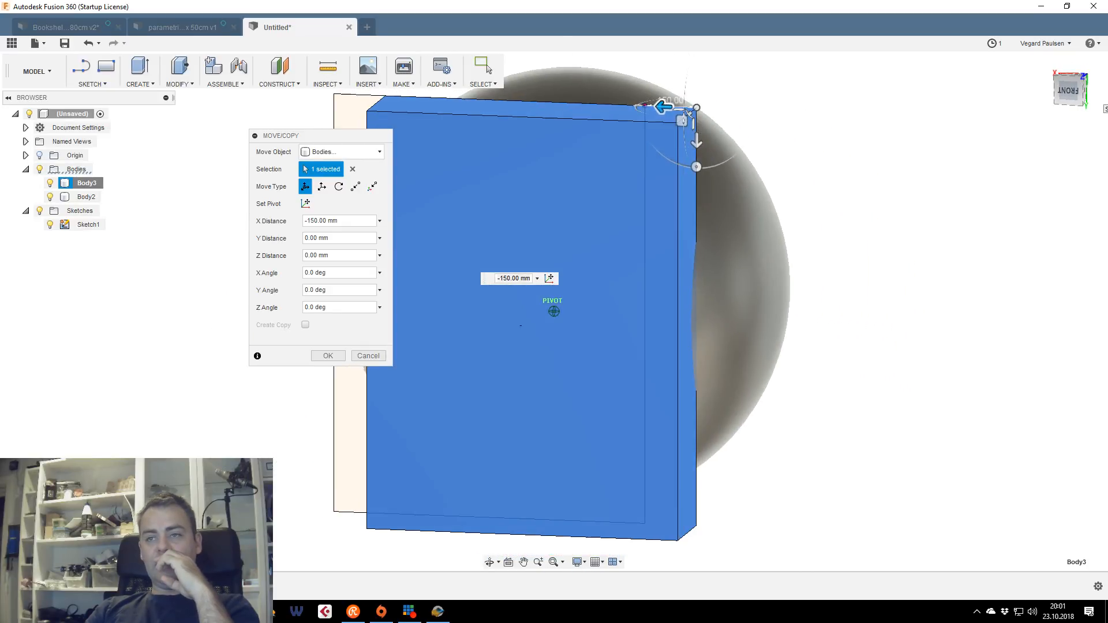
click(328, 355)
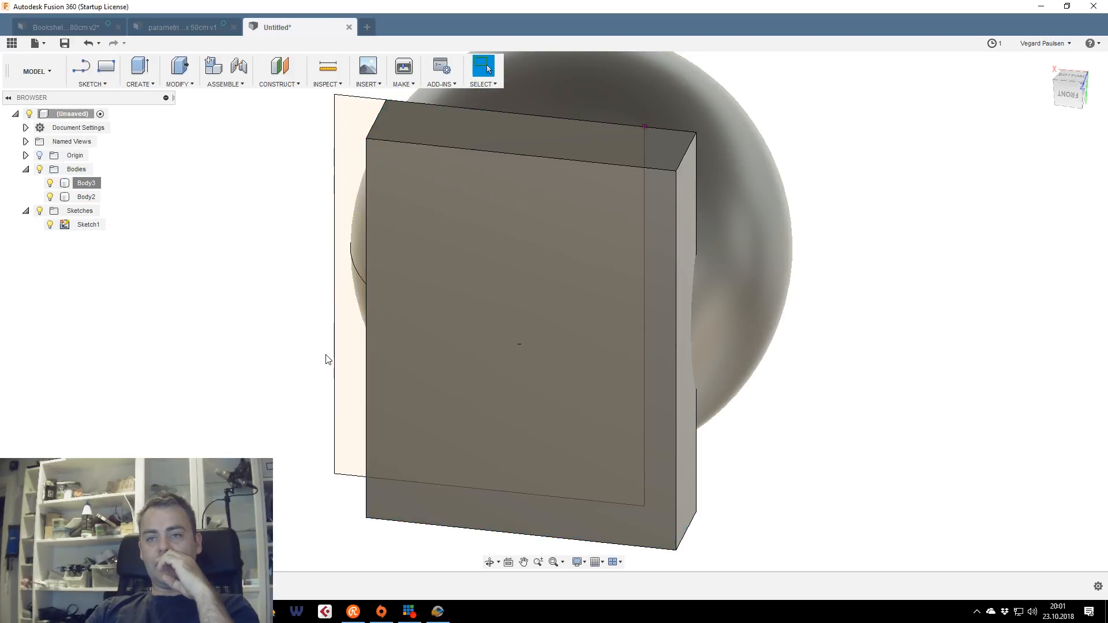
Set the shelf_width user parameter to 1200 mm and accept the change
mouse_move(150, 87)
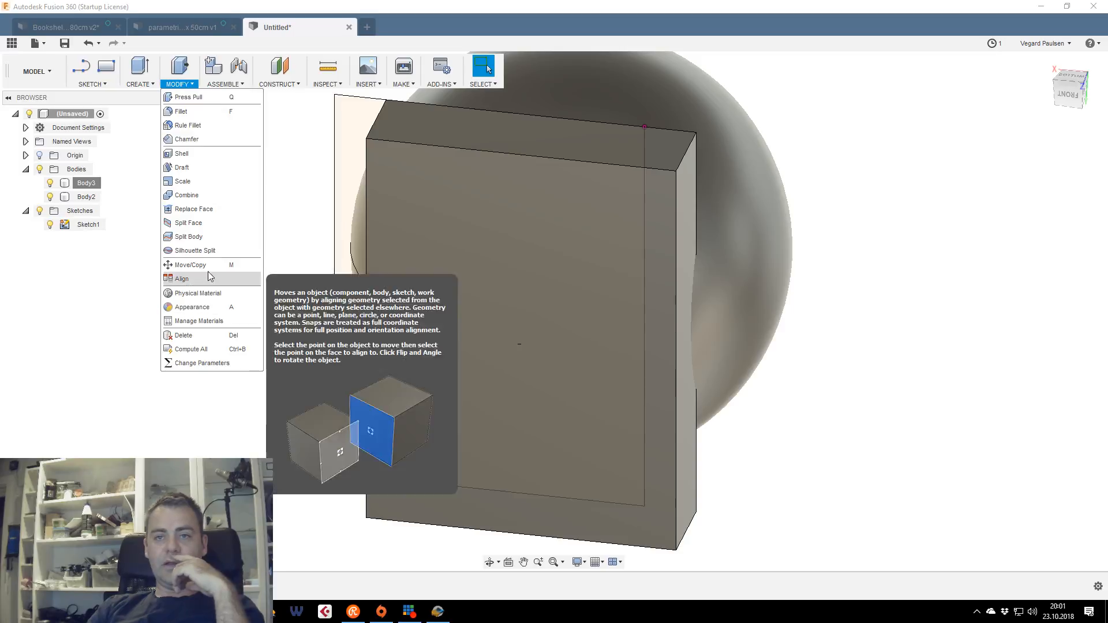
click(210, 367)
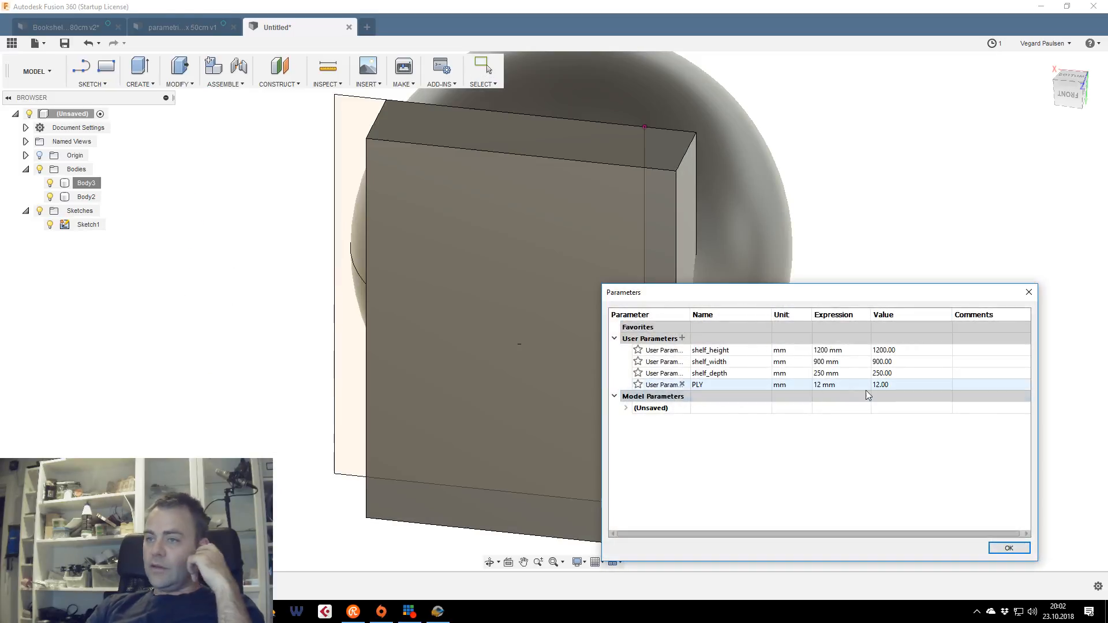
double_click(820, 363)
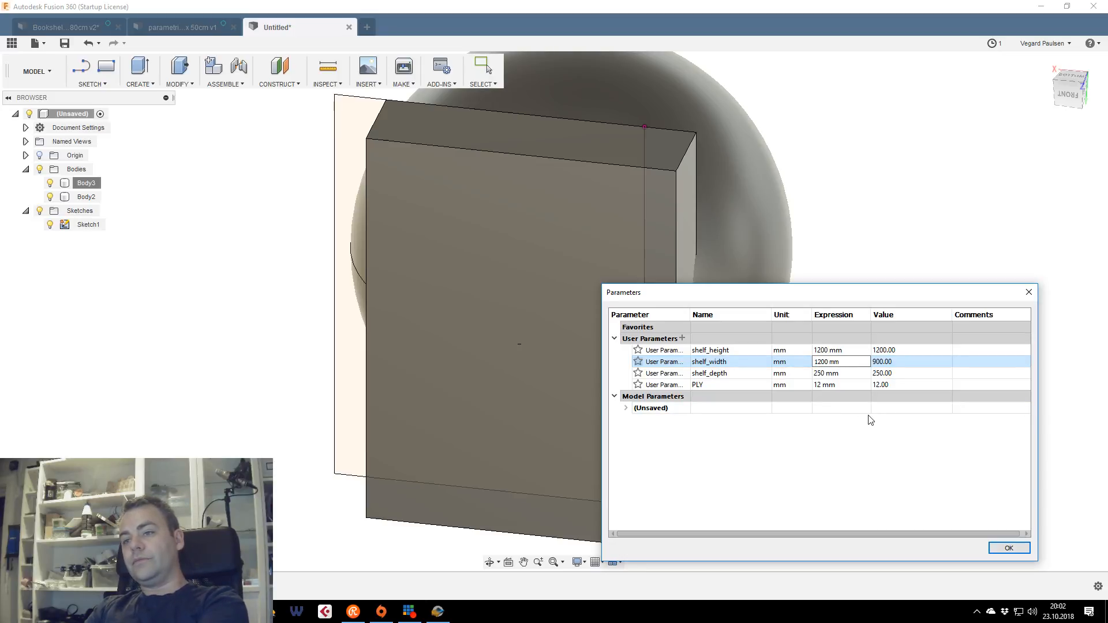
text(1200)
key(Return)
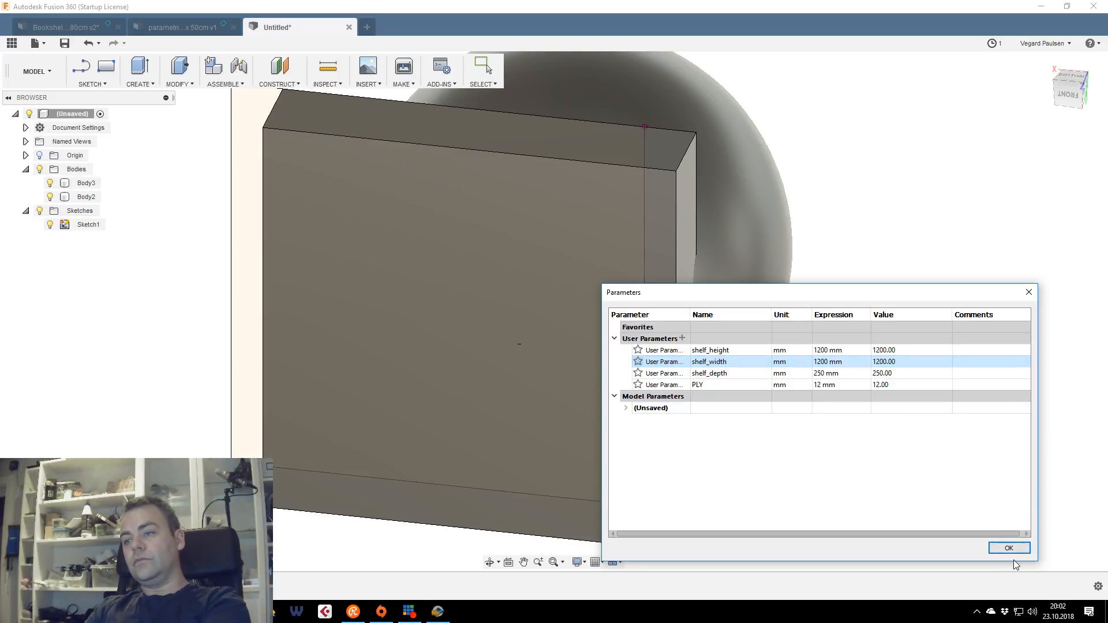
click(1011, 551)
Shift the widened shelf block body a further -150 mm along X so it lines up with the sphere
click(84, 185)
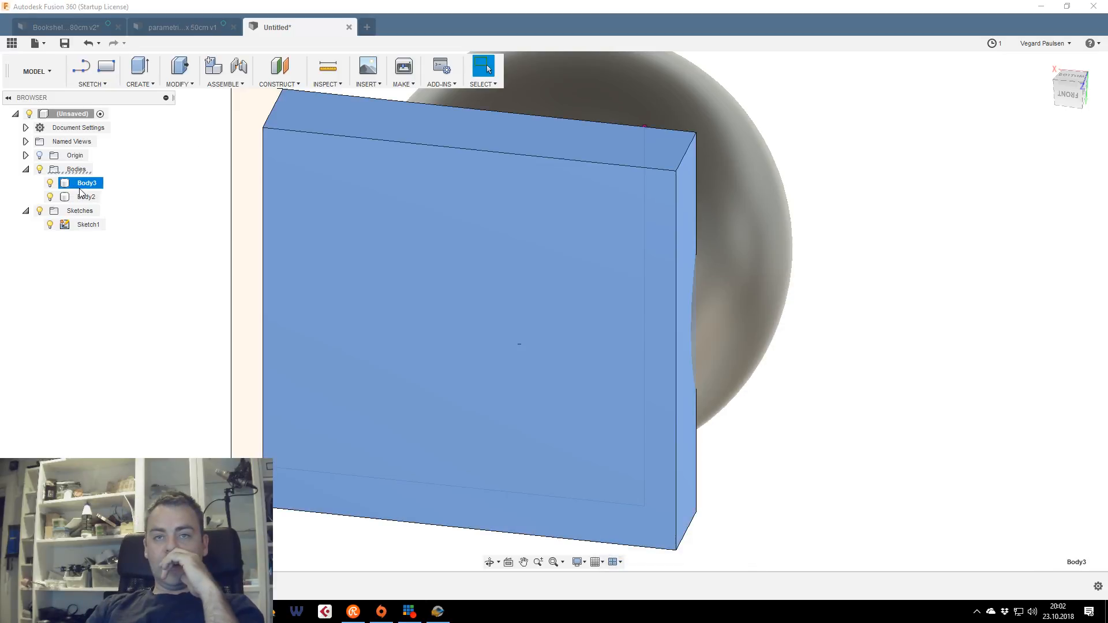
right_click(83, 184)
click(116, 197)
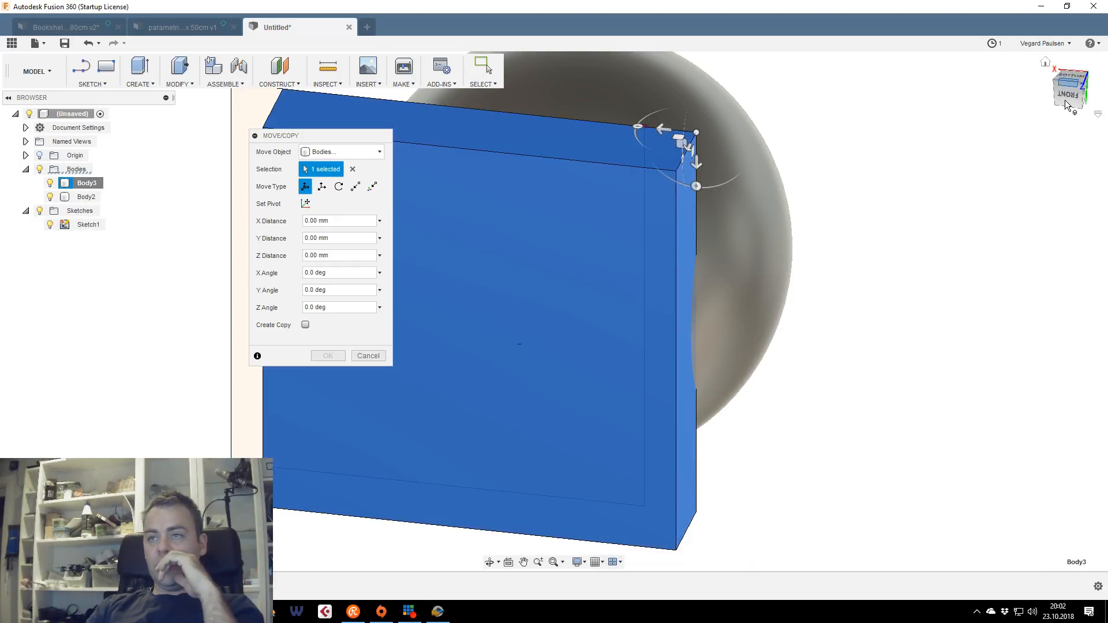
click(1069, 78)
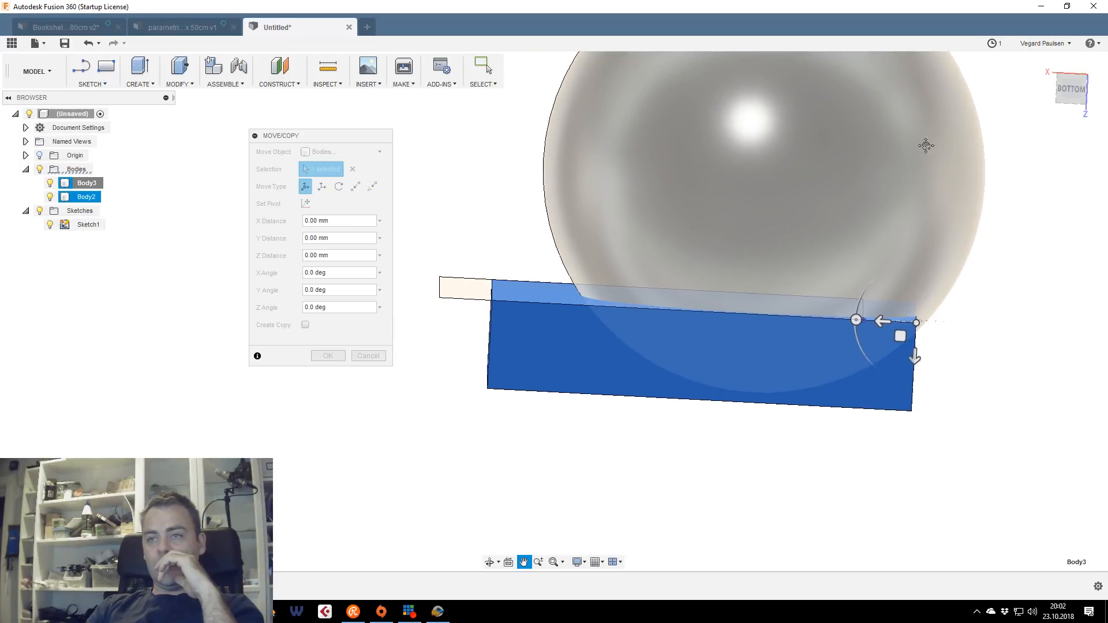
drag(708, 318, 765, 321)
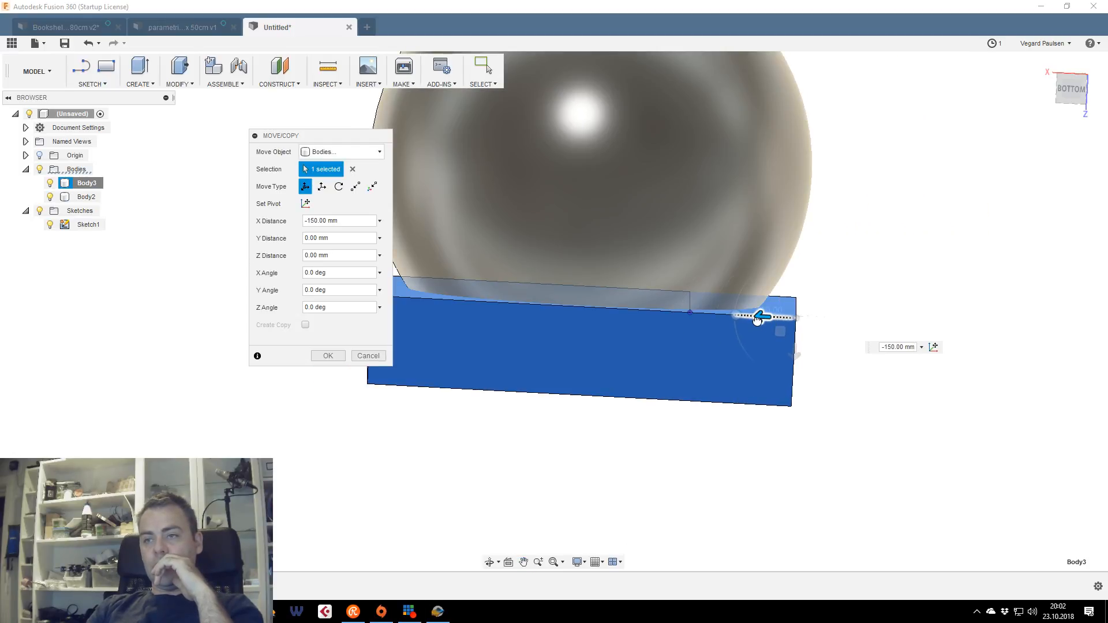
scroll(612, 297, down, 1)
middle_drag(611, 297, 643, 295)
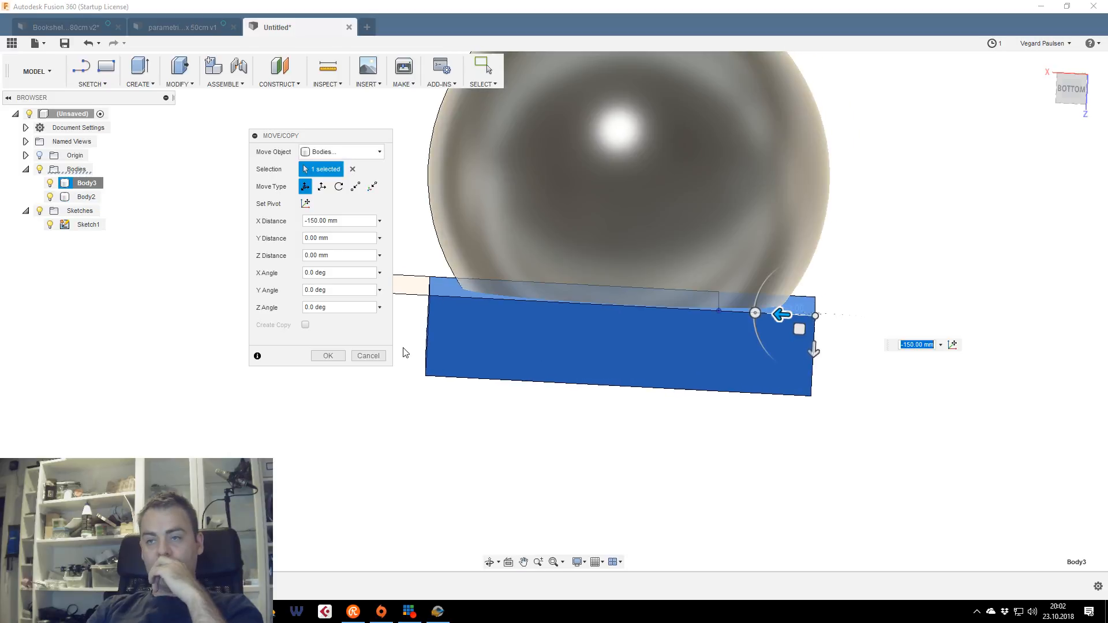
mouse_move(1069, 106)
mouse_down()
mouse_move(1069, 75)
mouse_move(1075, 82)
mouse_up()
mouse_move(643, 300)
shift+middle_down()
mouse_move(686, 340)
mouse_move(716, 323)
mouse_move(643, 352)
mouse_move(577, 462)
mouse_move(519, 380)
mouse_move(462, 329)
shift+middle_up()
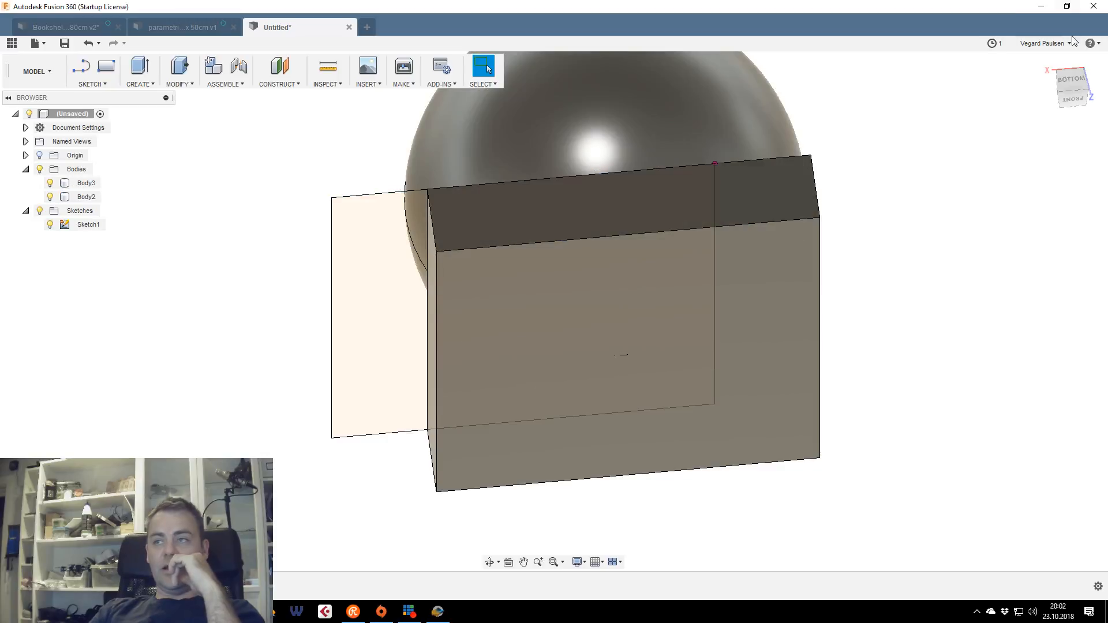
Rename the shelf block body as "cutting tool" and the spherical body as "sphere"
click(1072, 100)
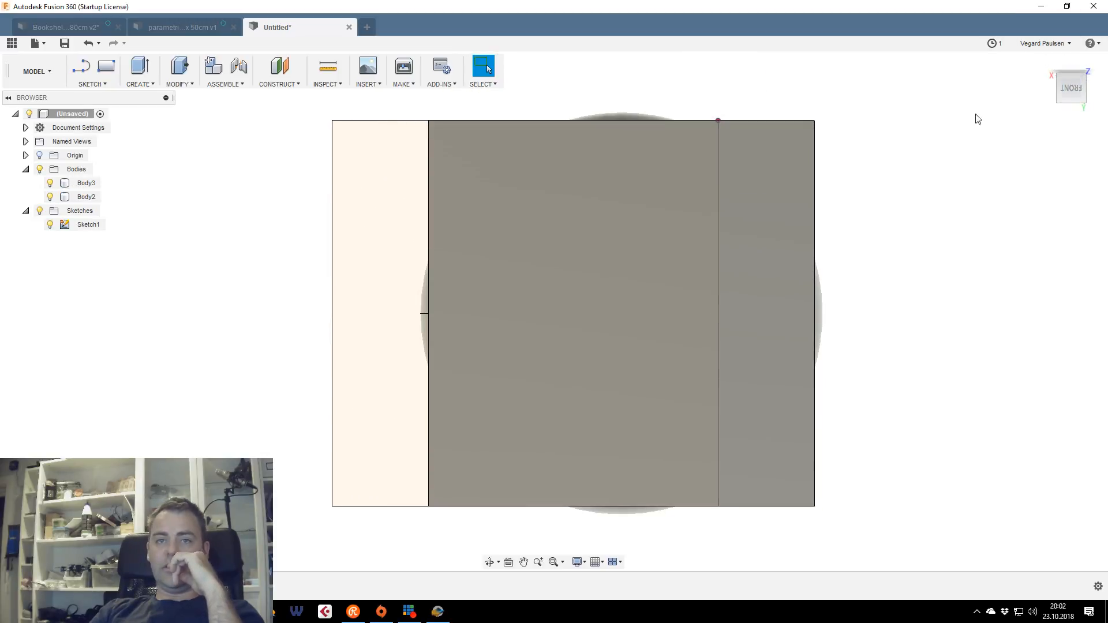
double_click(90, 184)
text(cuttin)
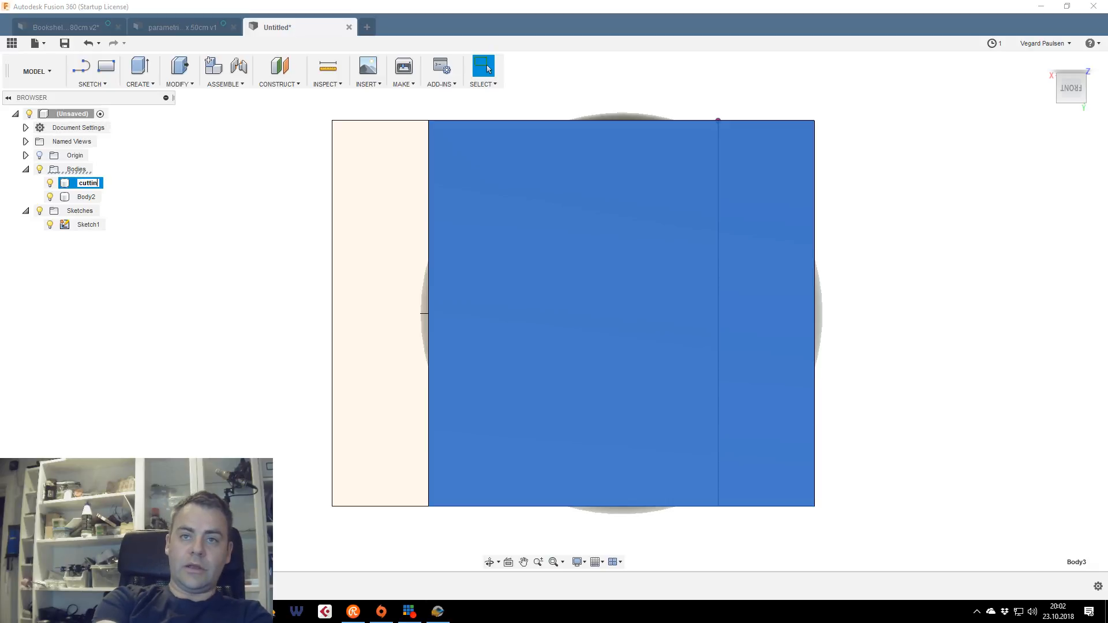
text(g tool)
key(Return)
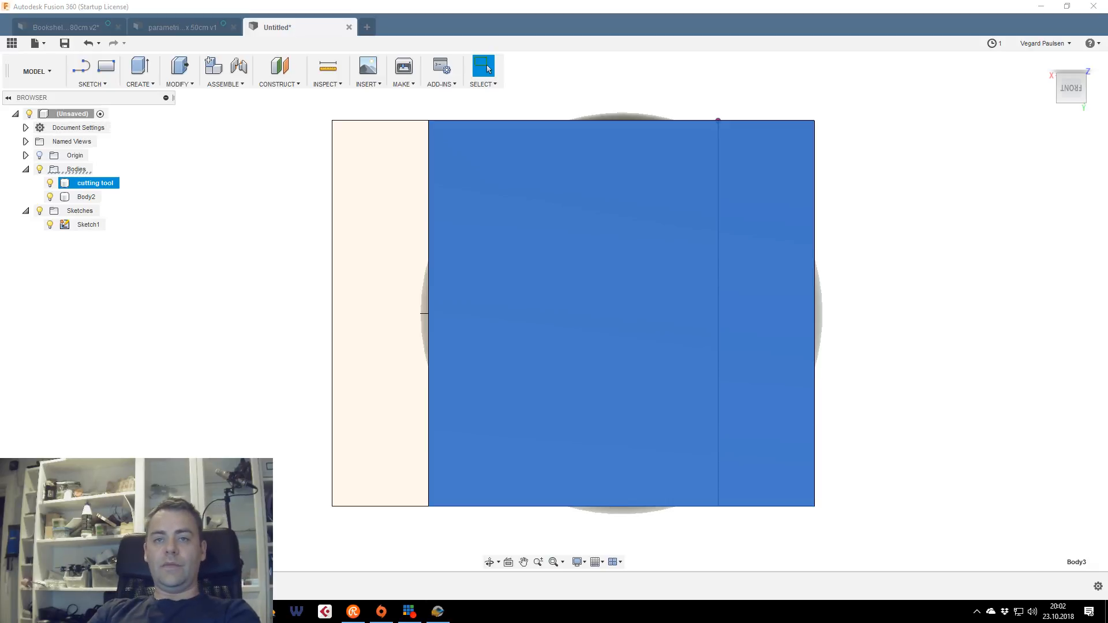
double_click(87, 197)
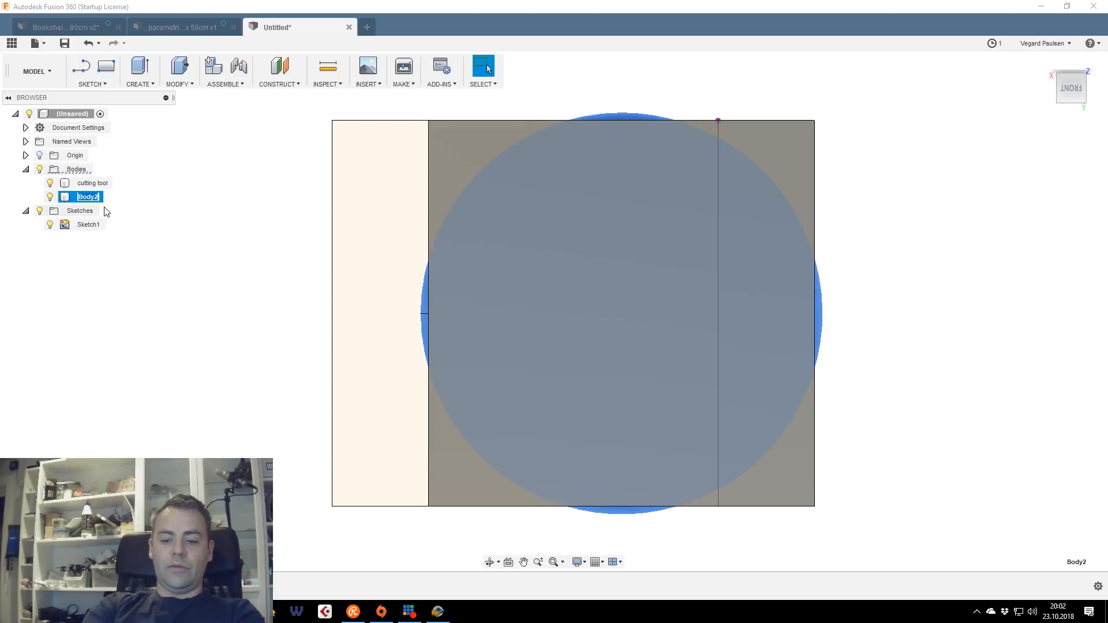
text(sphere)
key(Return)
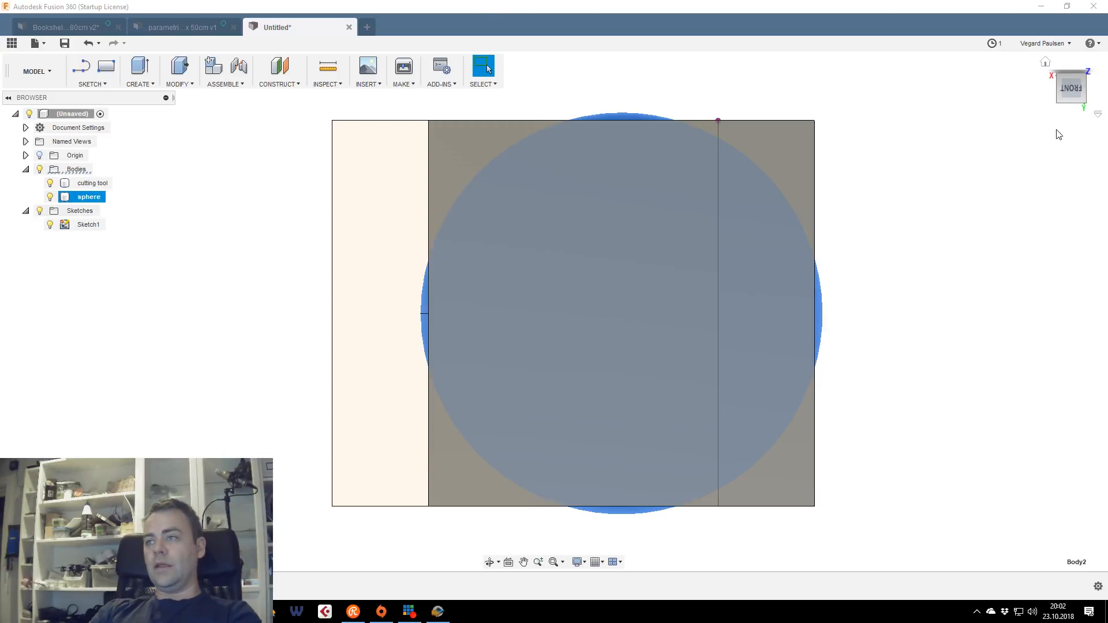
Hide all sketches so only the block and sphere bodies are displayed
click(1046, 63)
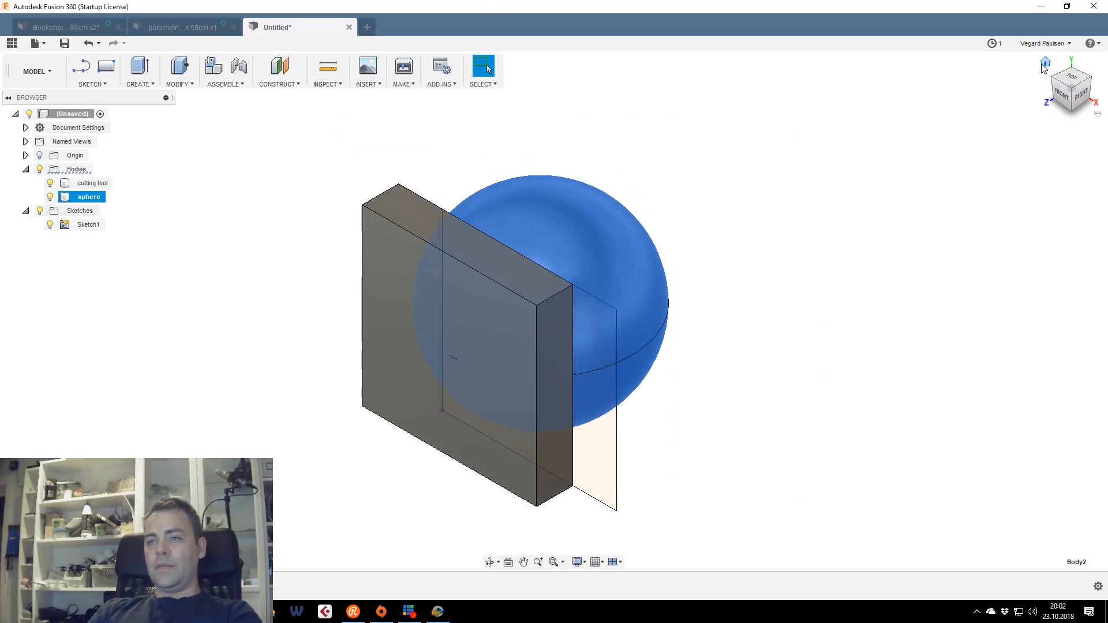
mouse_move(1062, 93)
mouse_down()
mouse_move(1065, 80)
mouse_move(1050, 79)
mouse_up()
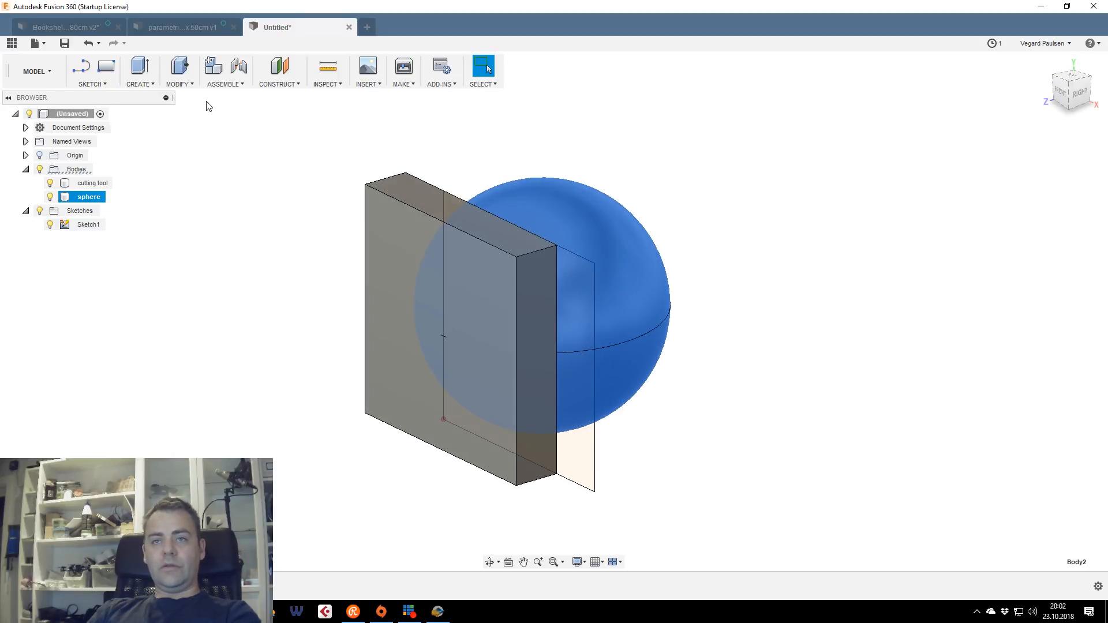
click(40, 211)
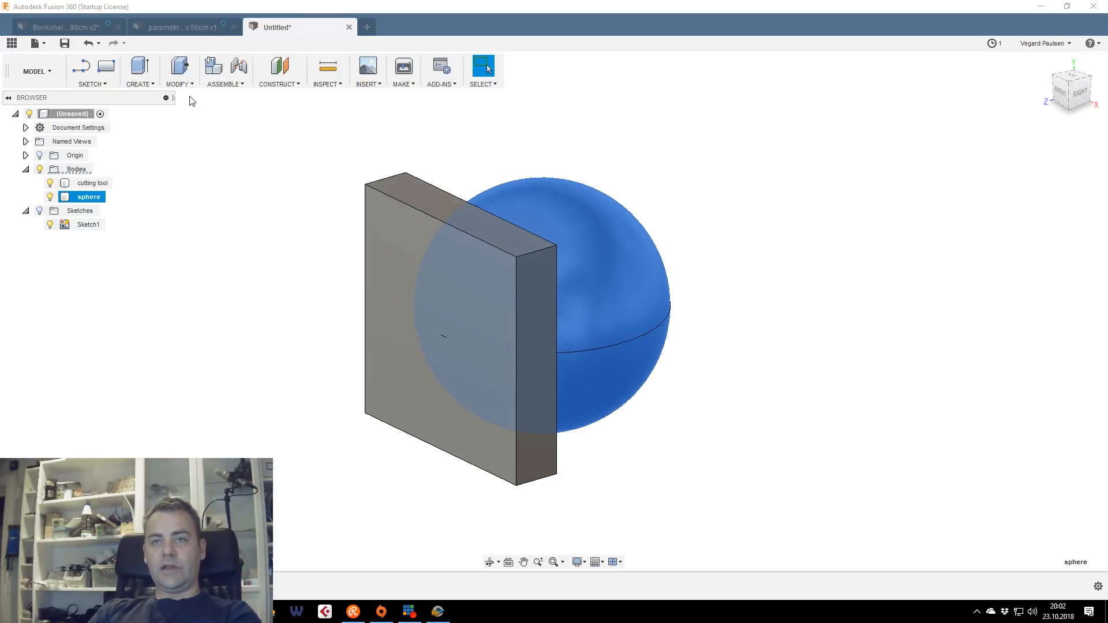
Combine the sphere as target with the cutting tool body using Intersect, creating a new component and keeping the tools
click(179, 80)
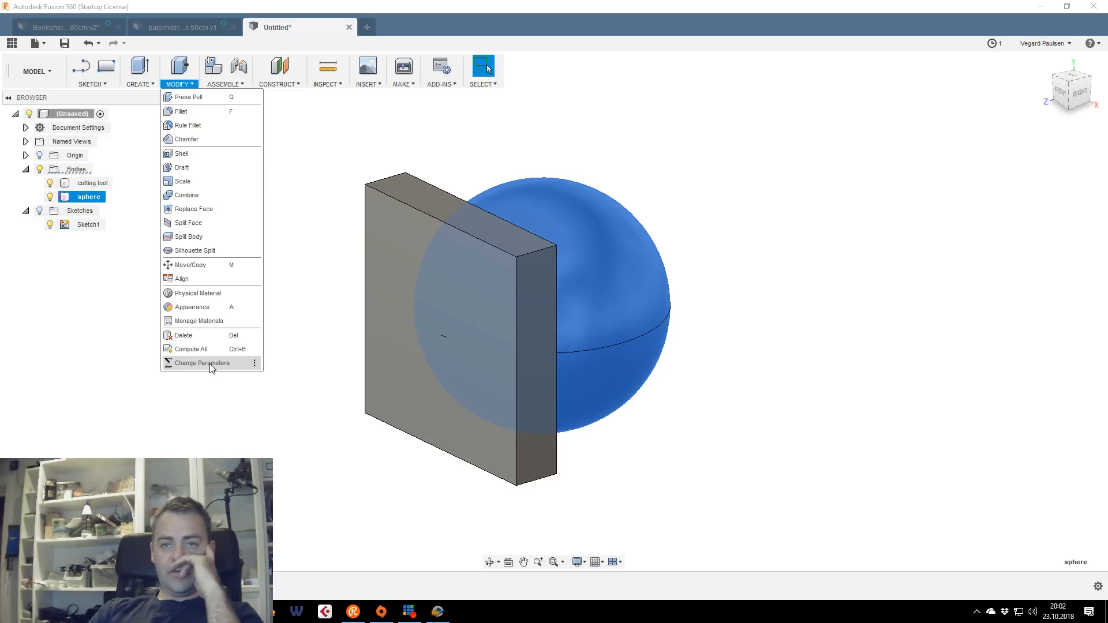
click(210, 195)
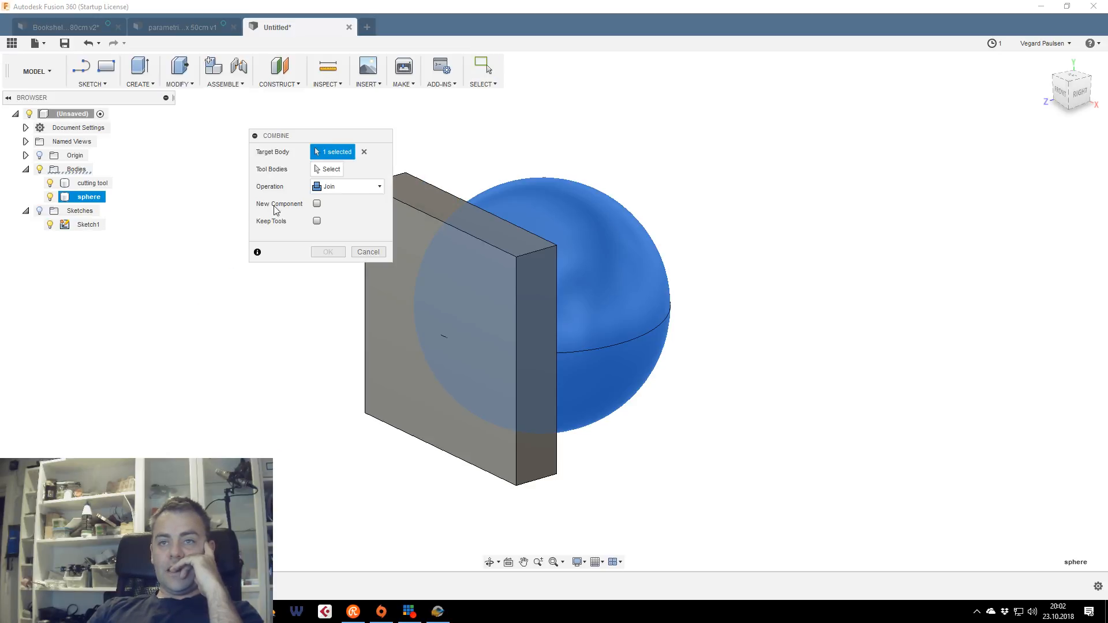
click(583, 237)
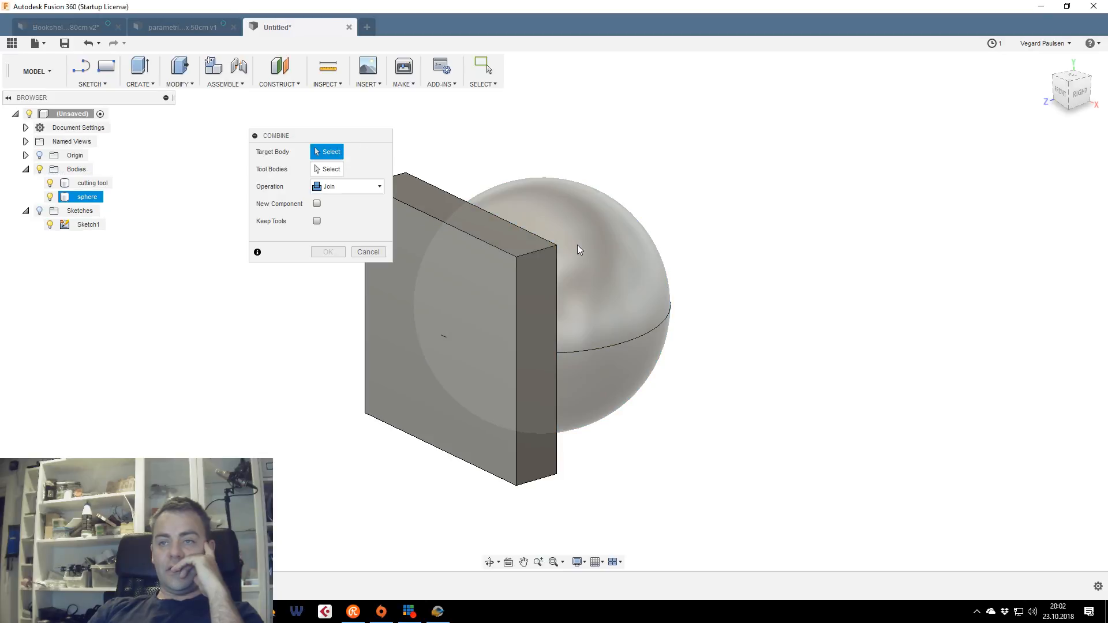
click(580, 252)
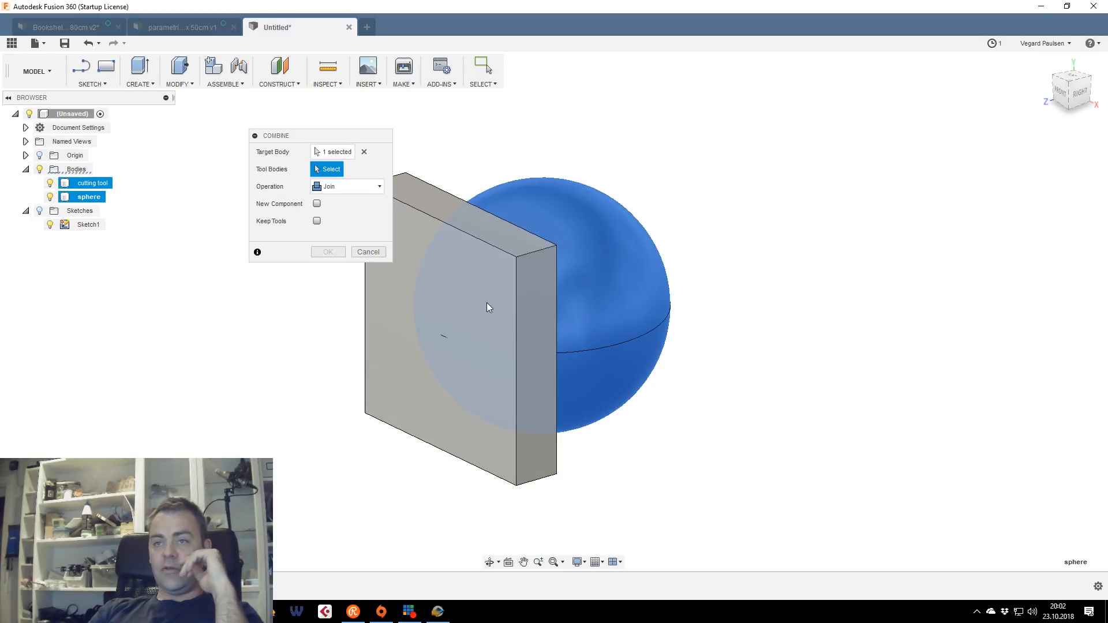
click(470, 267)
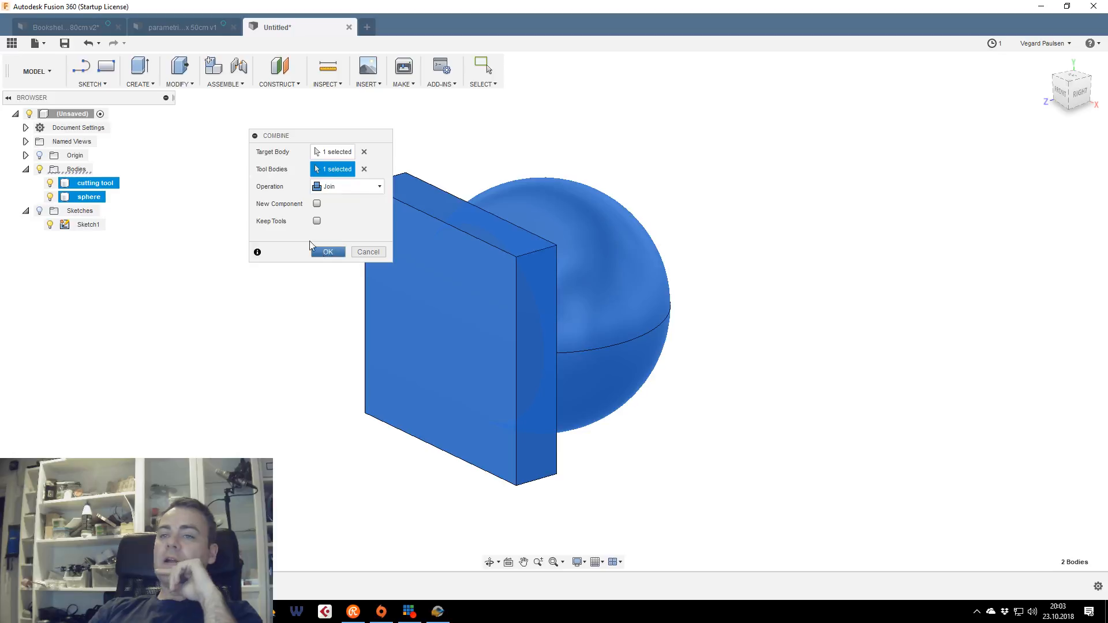
click(327, 186)
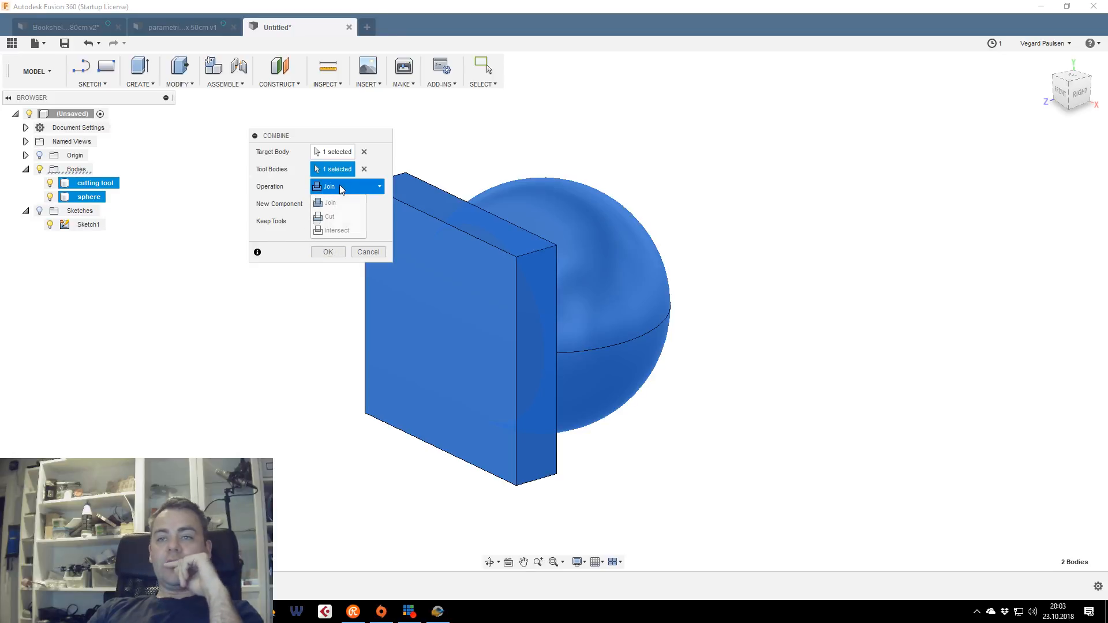
click(332, 215)
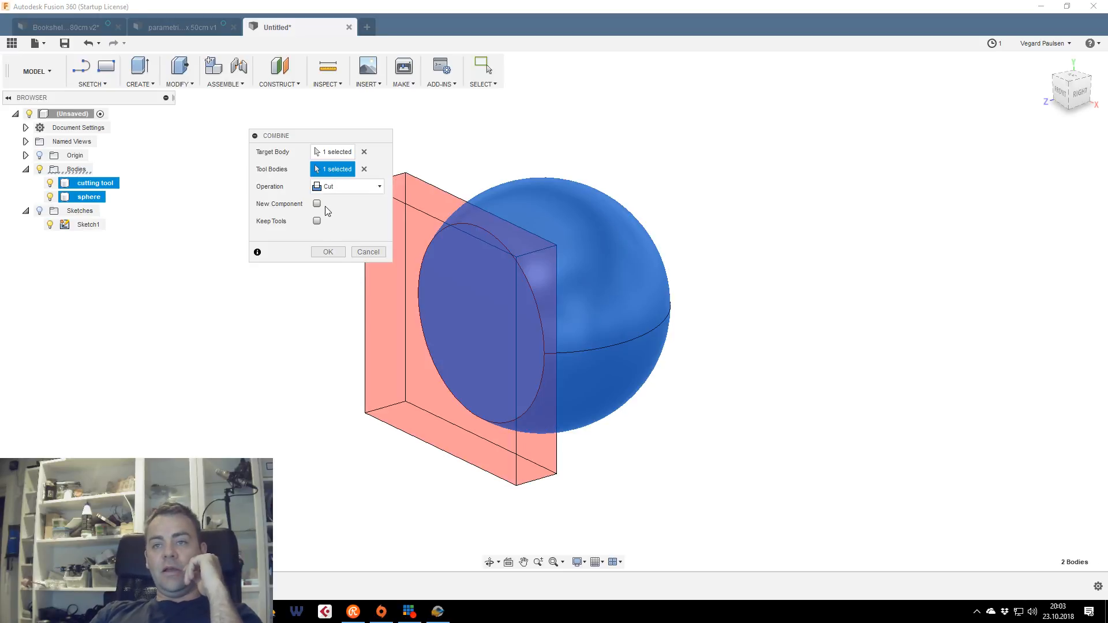
click(334, 190)
click(335, 233)
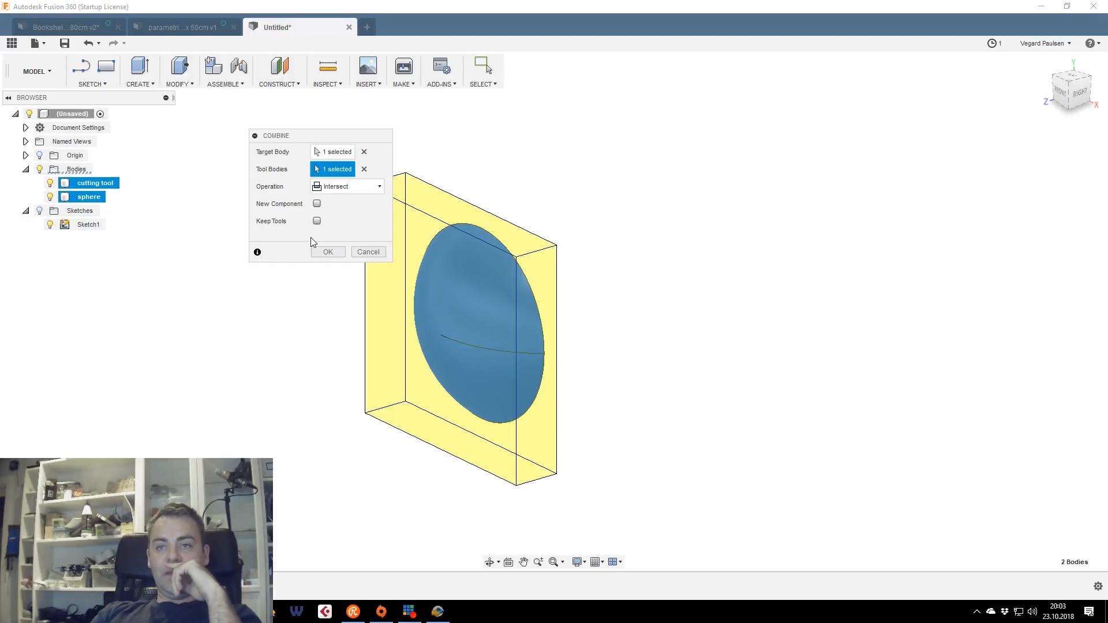
click(317, 204)
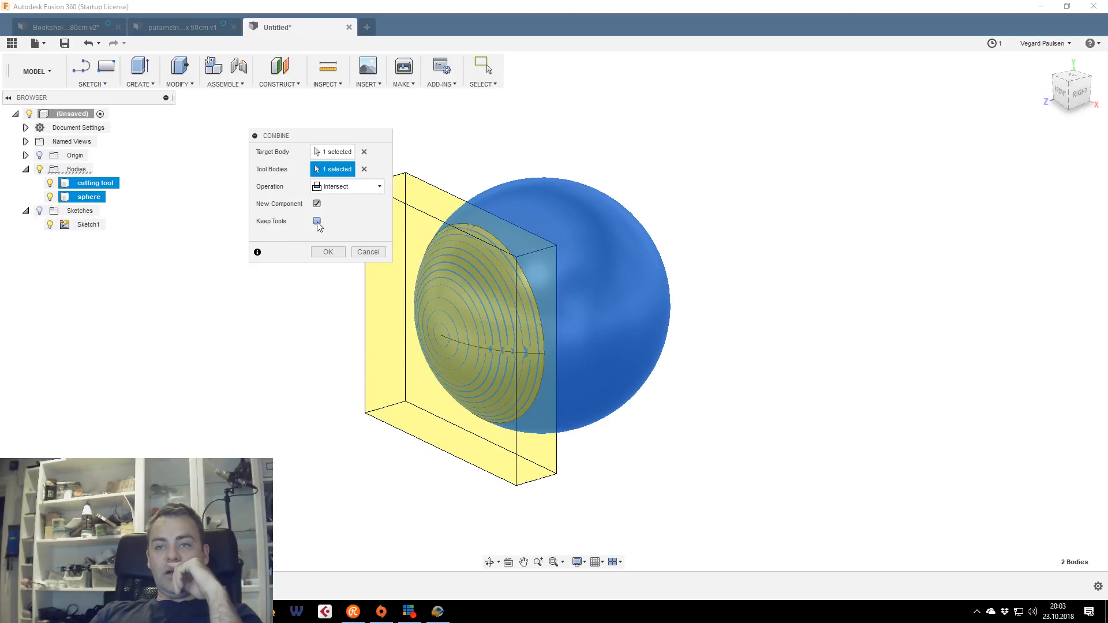
click(316, 221)
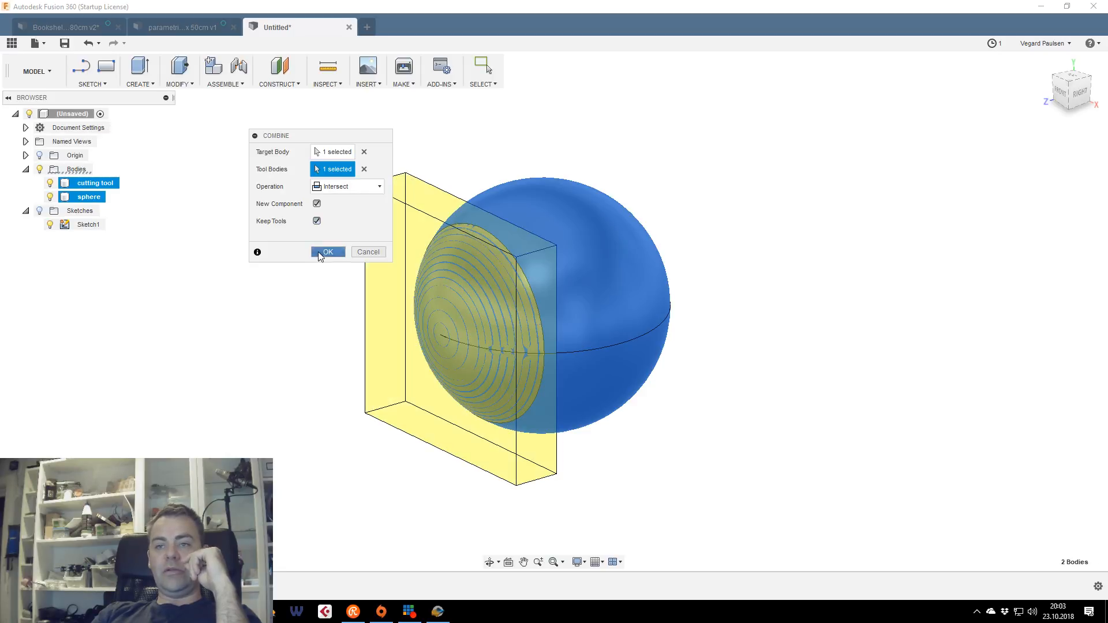
click(328, 251)
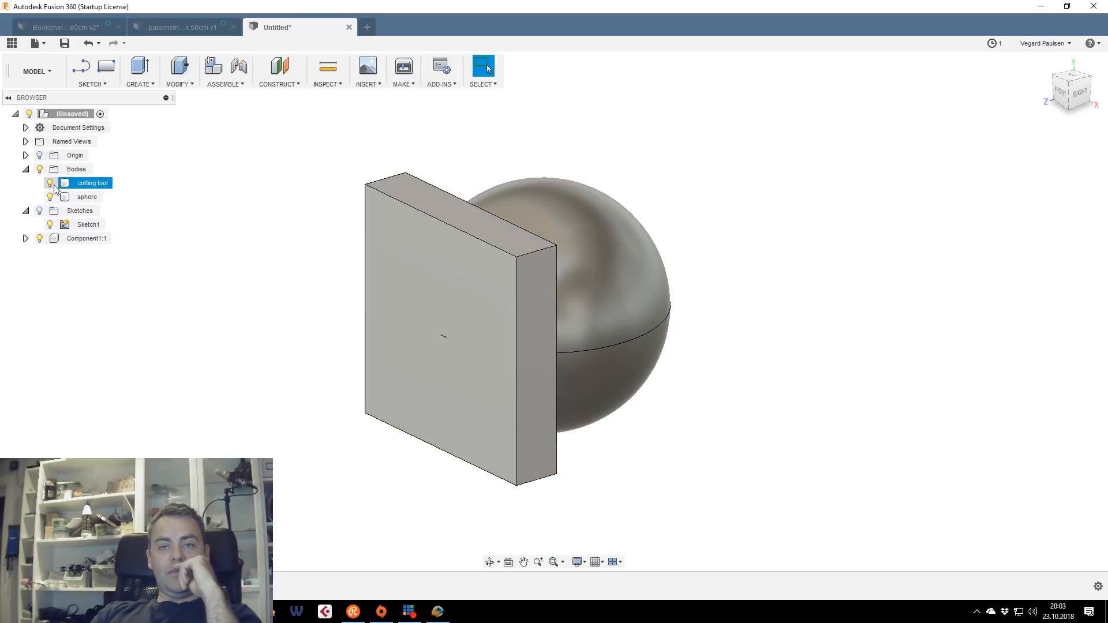
Hide the cutting tool and sphere bodies and inspect the intersected dome from the front
click(50, 183)
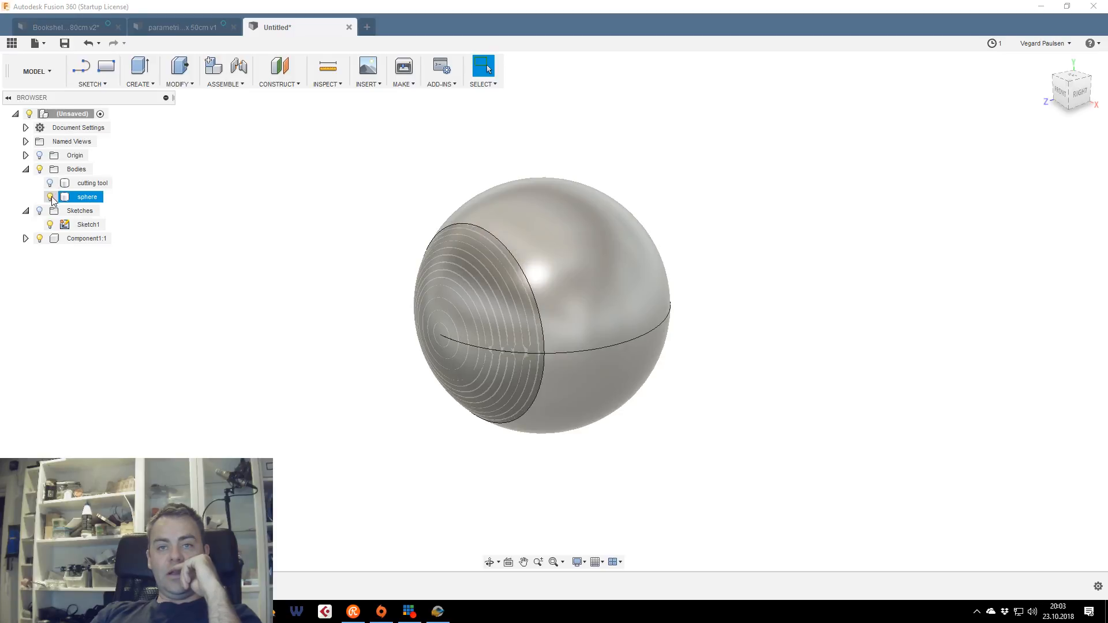
click(50, 196)
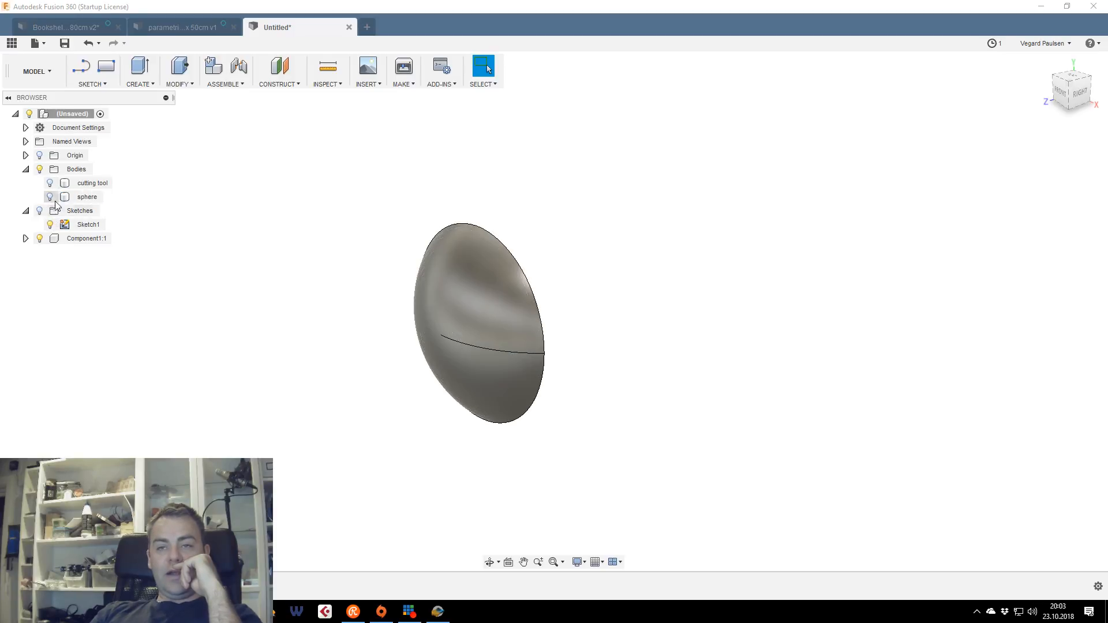
mouse_move(1067, 87)
mouse_down()
mouse_move(1083, 46)
mouse_move(1033, 86)
mouse_move(1047, 90)
mouse_move(930, 87)
mouse_up()
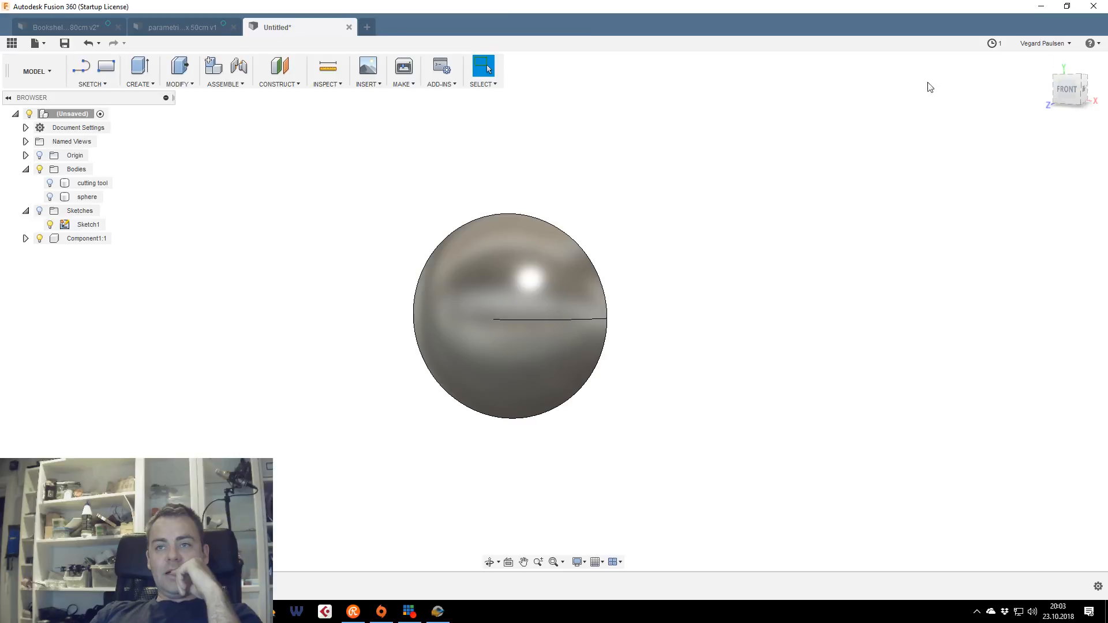
Save the design as "bookshelf sphere 120cm x120 cm x 25cm" in the vlog 2018 folder
click(64, 44)
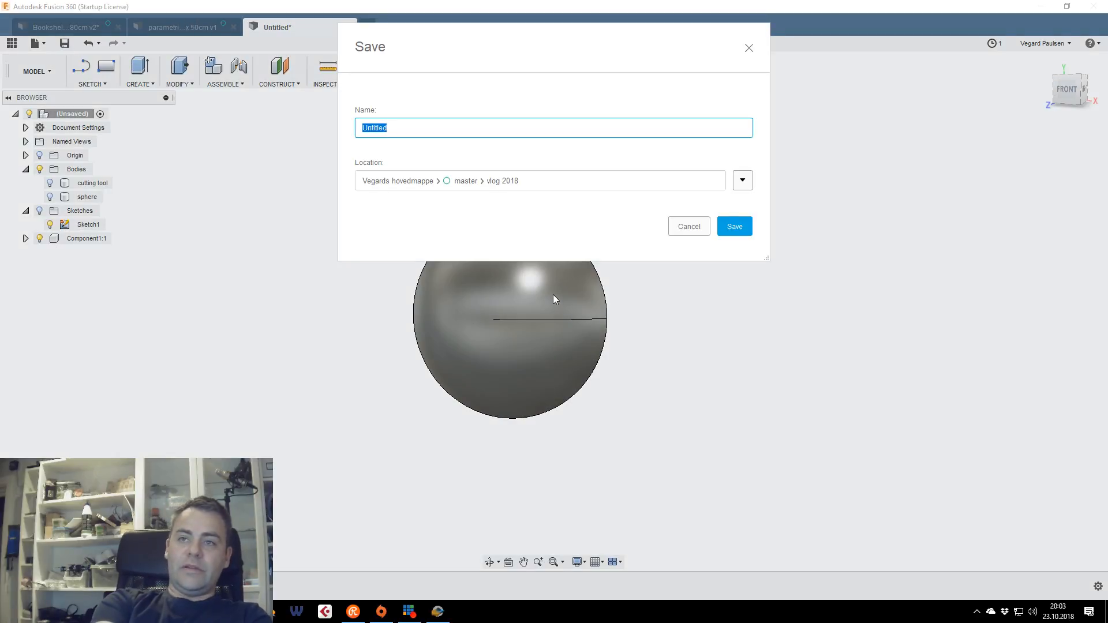
key(BackSpace)
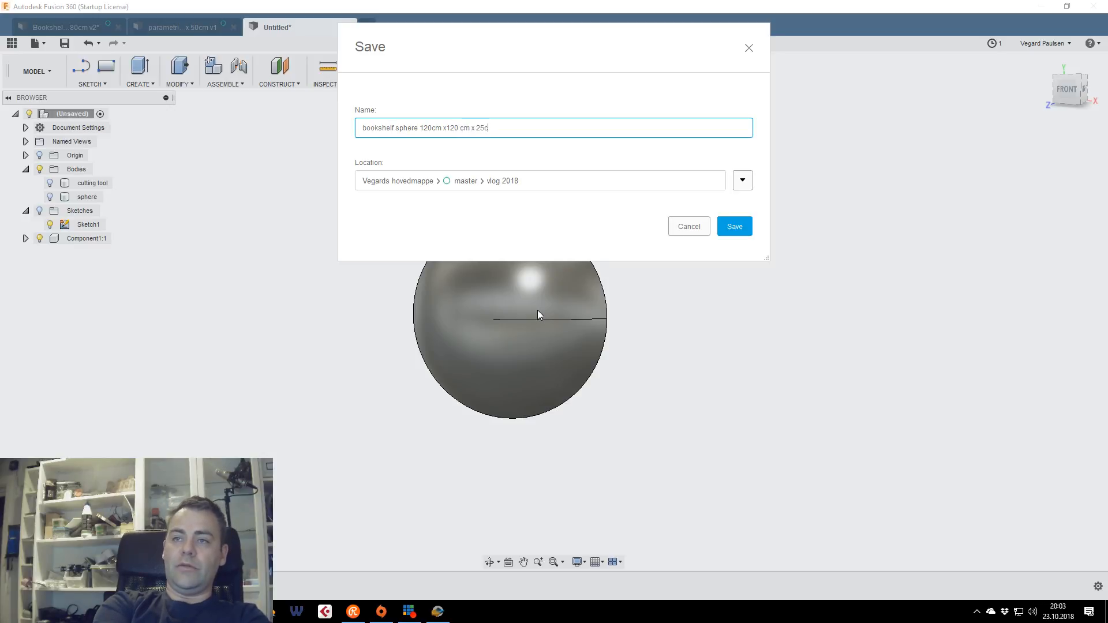
key(Return)
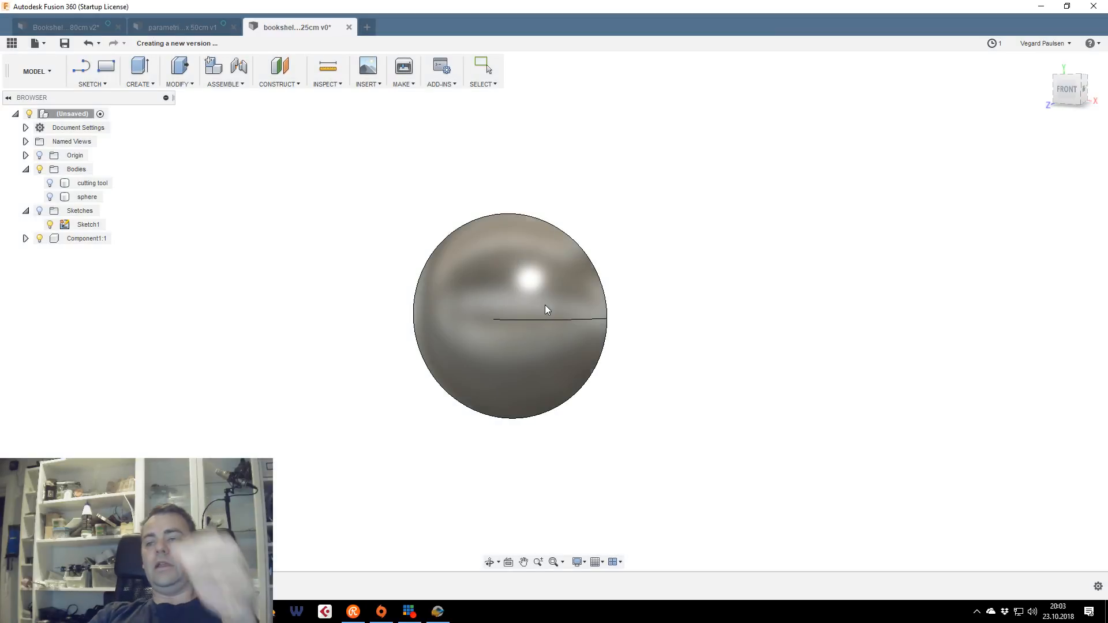
Switch to Slicer for Fusion 360 and close its old bookshelf document without saving
click(444, 616)
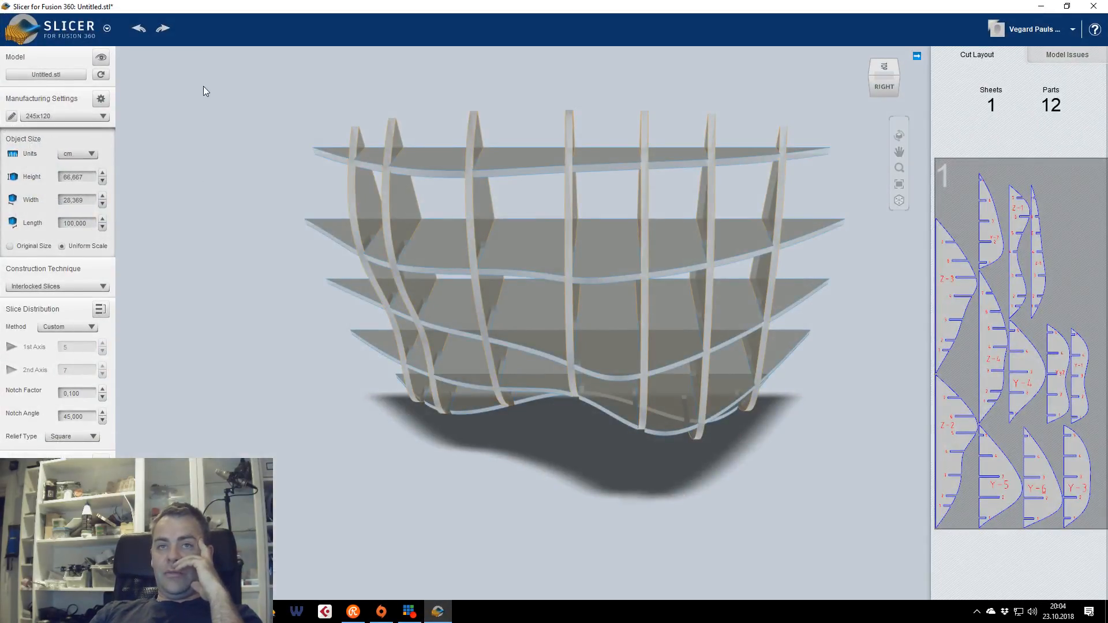
click(1093, 6)
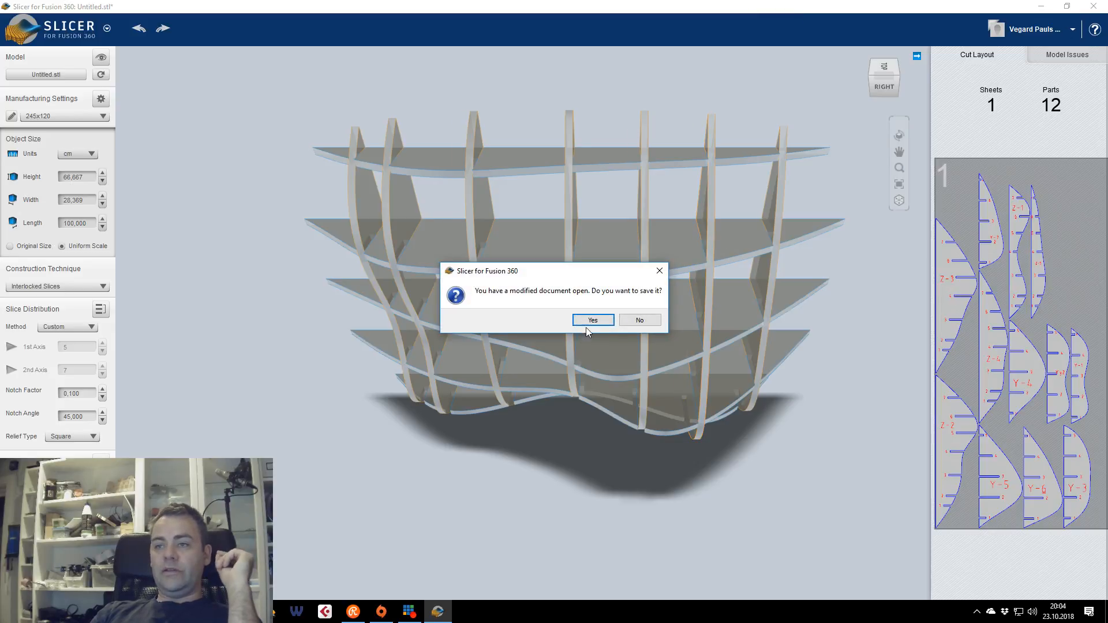
click(644, 324)
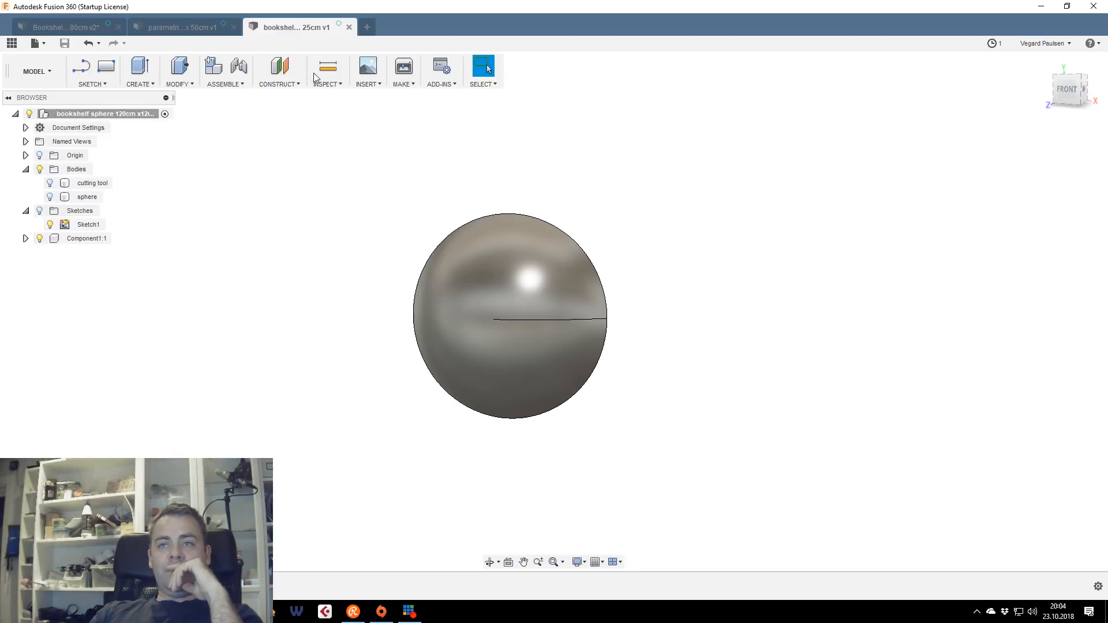
Send the intersected dome component to Slicer for Fusion 360 with High refinement
click(505, 285)
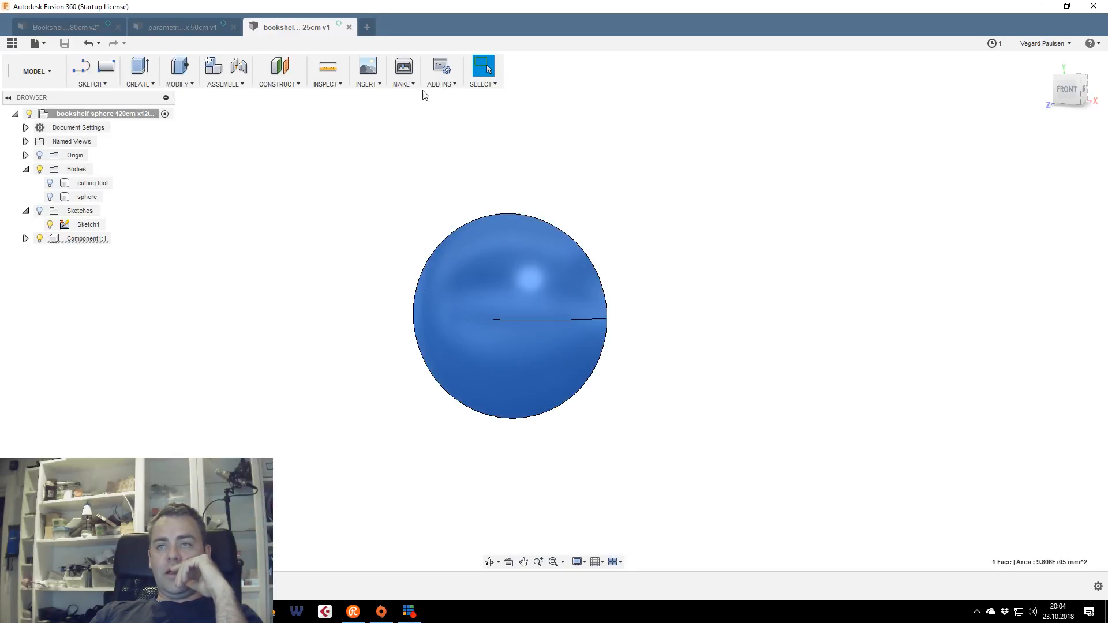
click(399, 85)
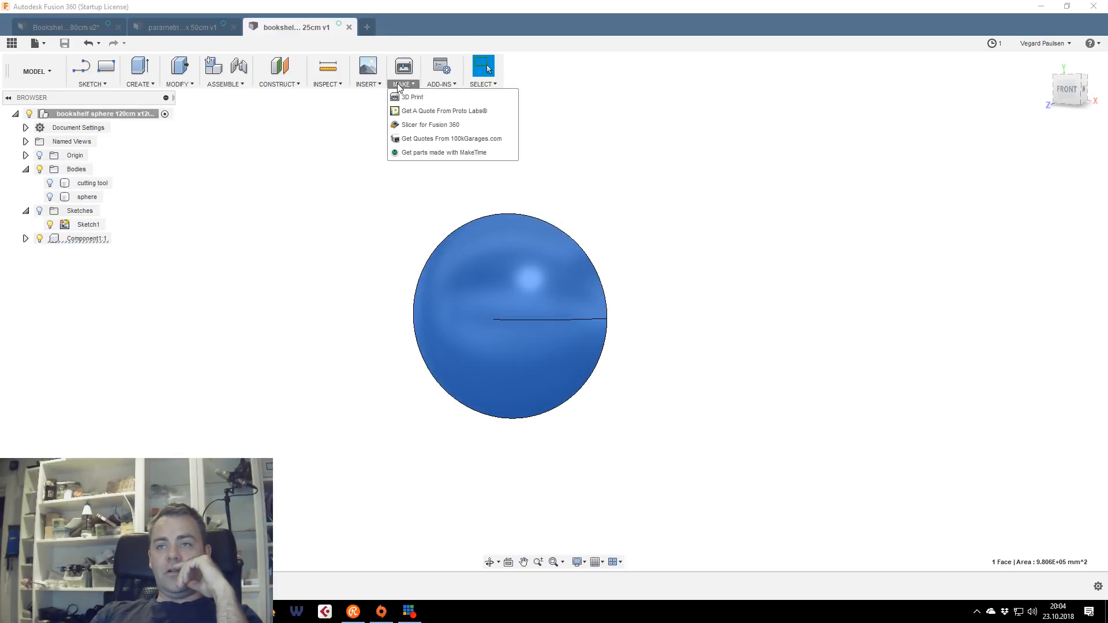
click(430, 124)
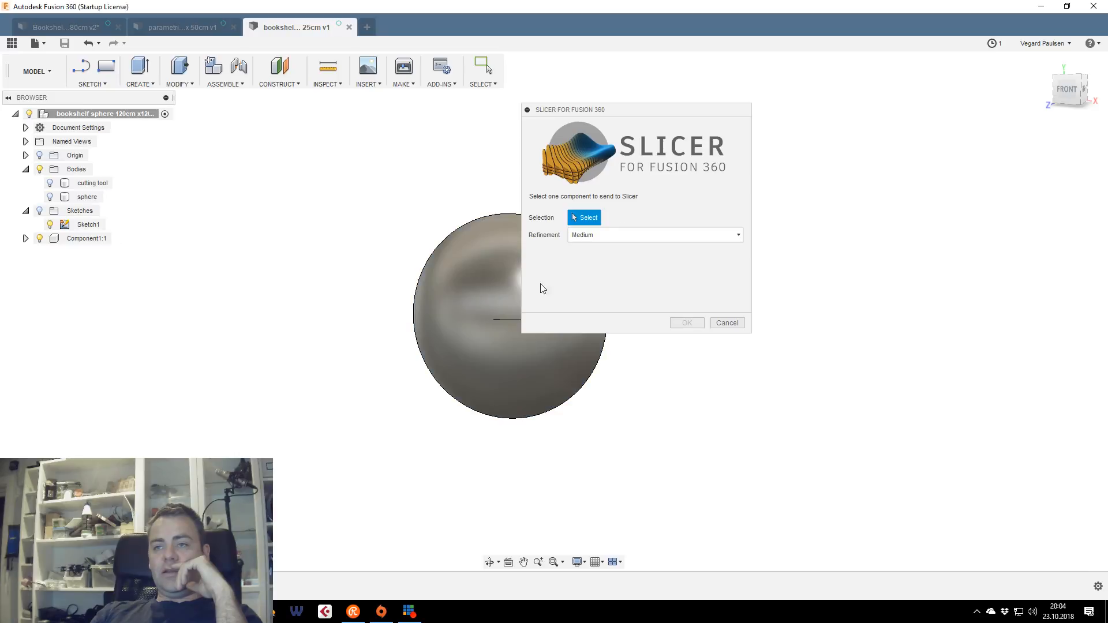
click(612, 235)
click(600, 275)
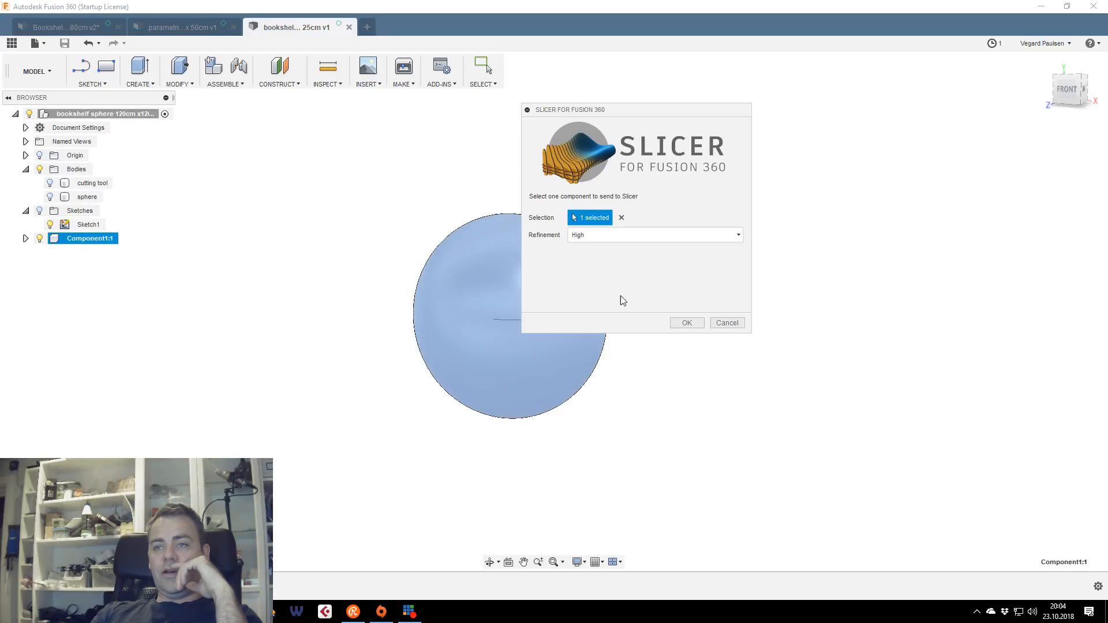
click(698, 321)
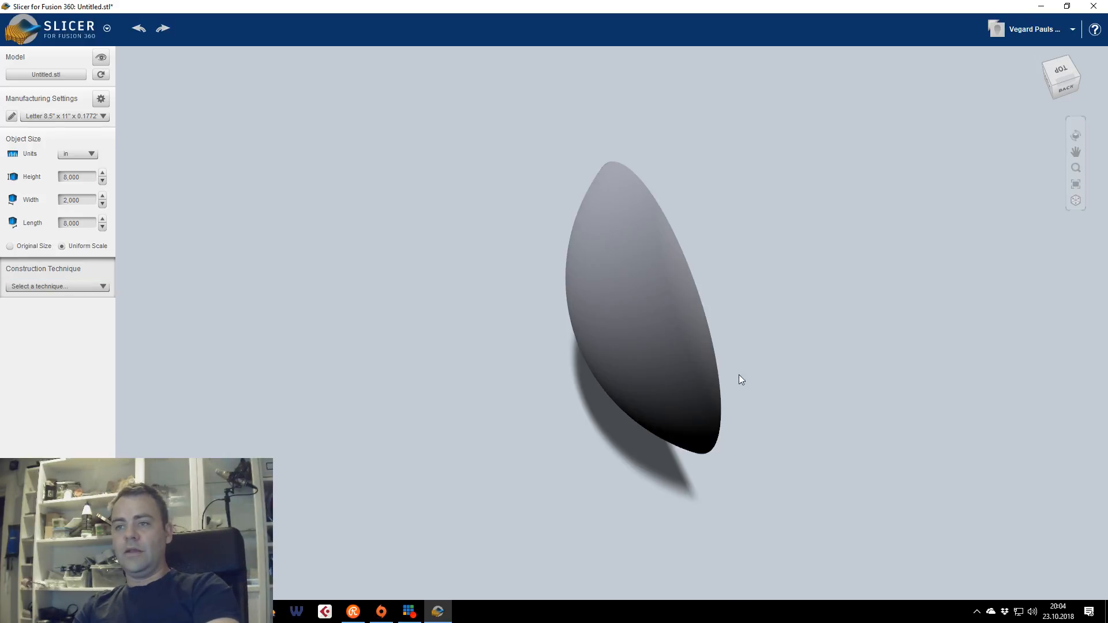
Choose the 245x120 material preset and review its sheet size and cutting tool parameters in the manufacturing settings
click(1051, 79)
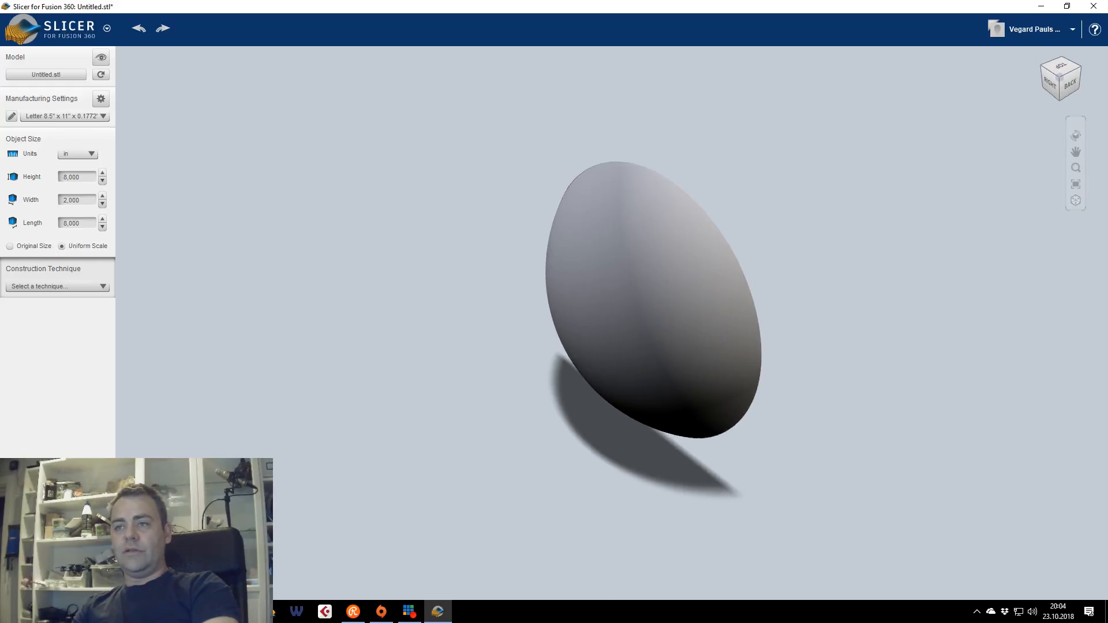
click(103, 116)
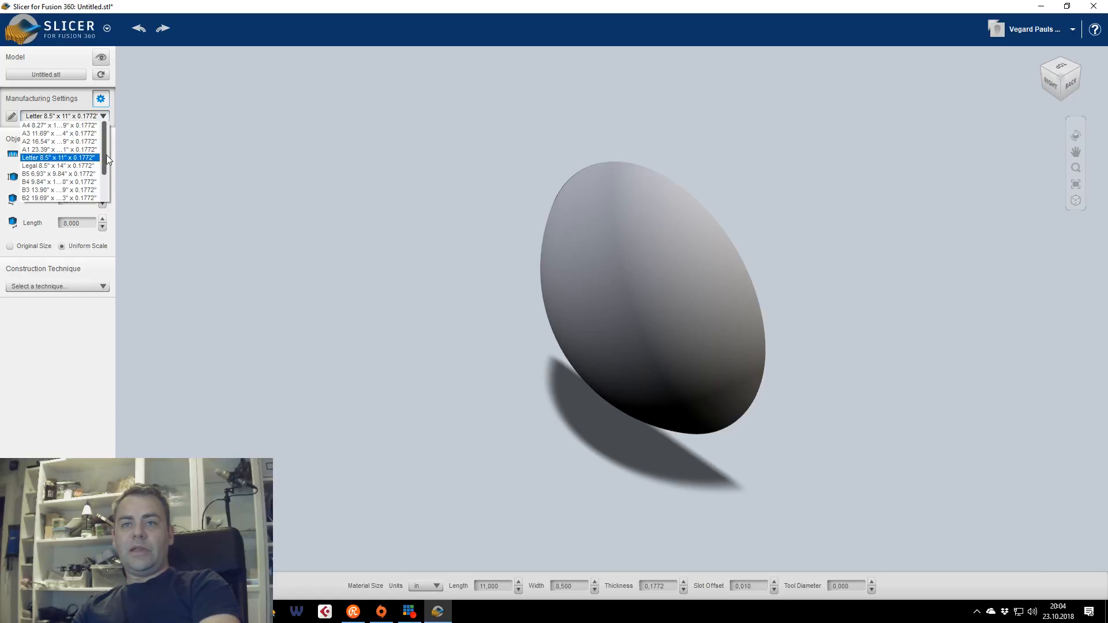
drag(103, 157, 105, 193)
click(39, 198)
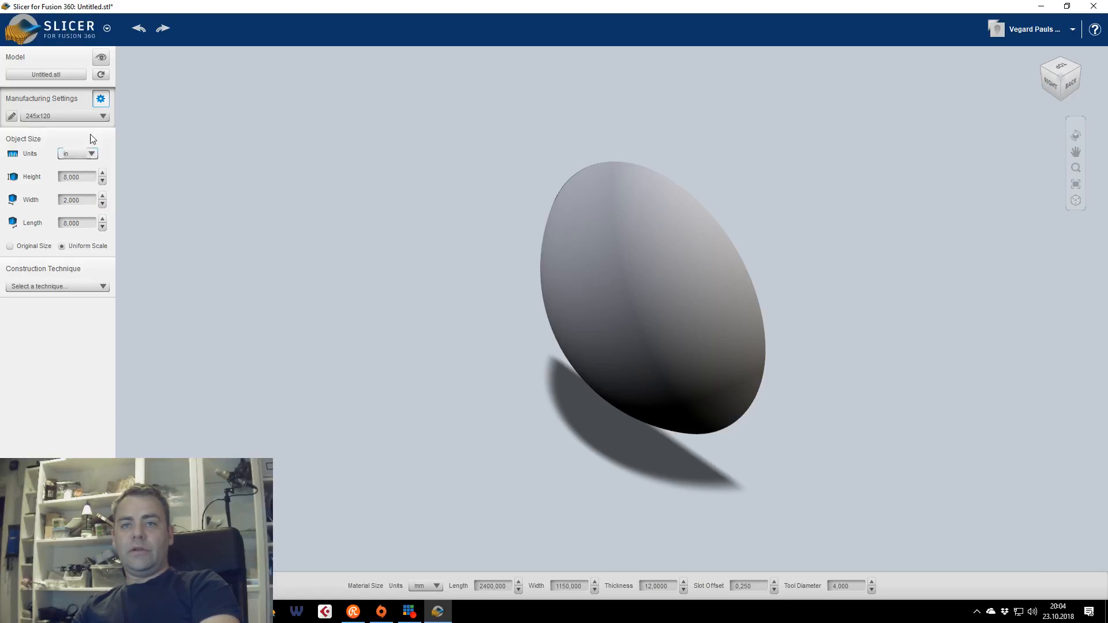
click(11, 116)
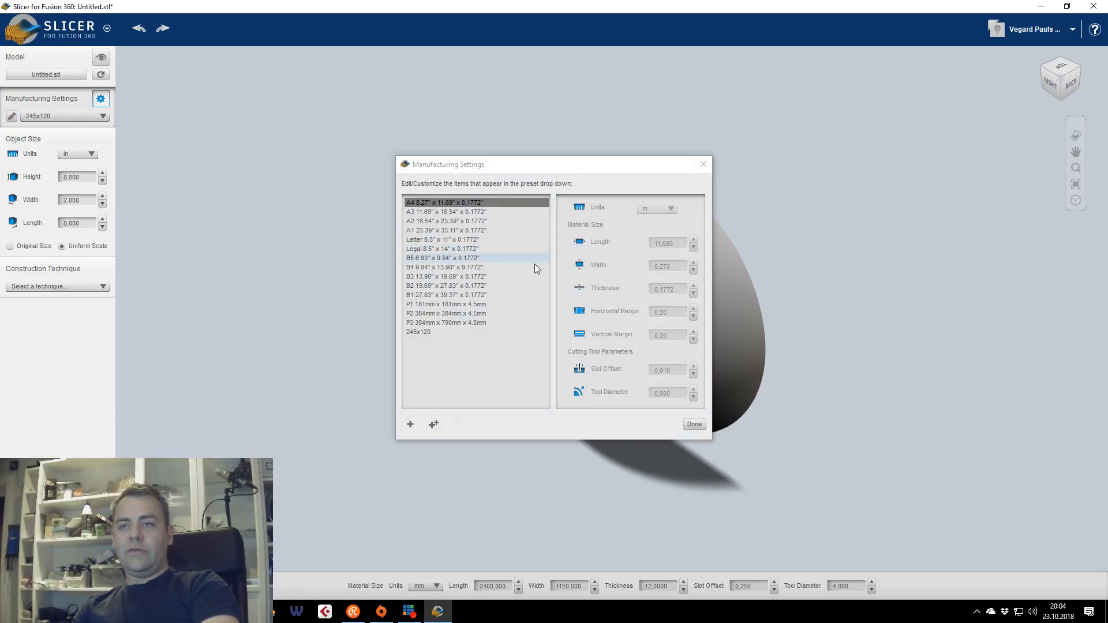
click(420, 331)
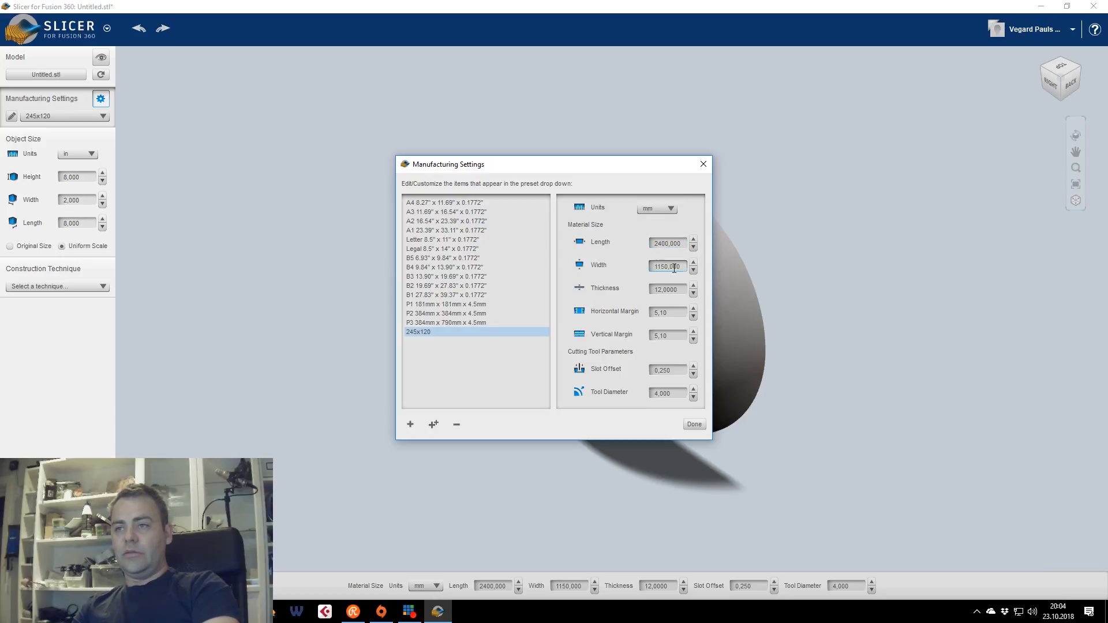
click(694, 424)
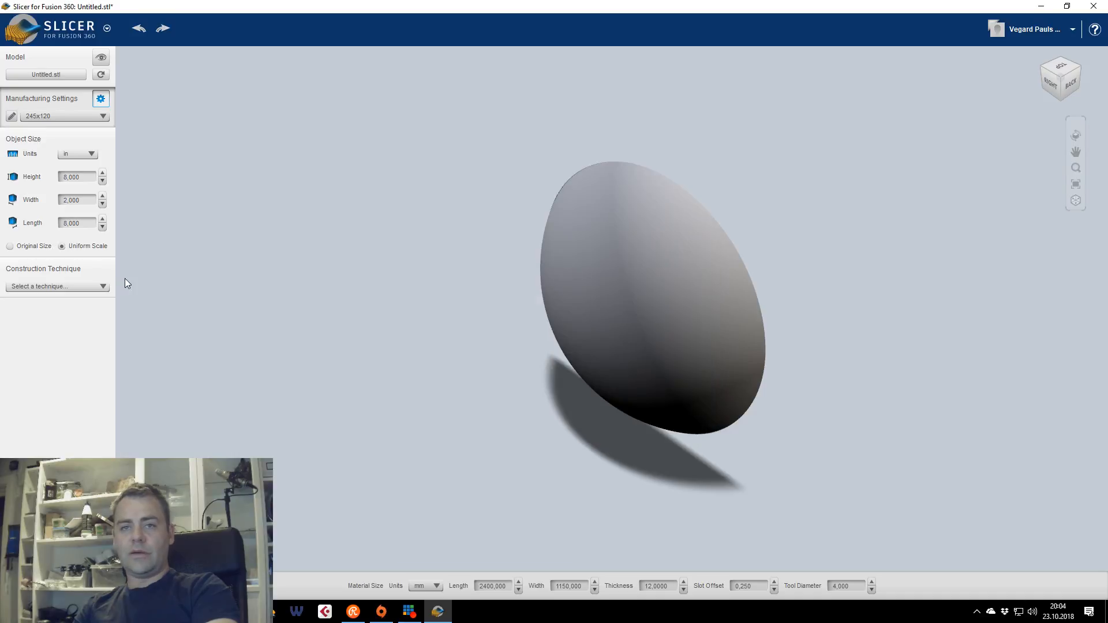
Set the object units to mm at original size and apply the Interlocked Slices construction technique
click(89, 154)
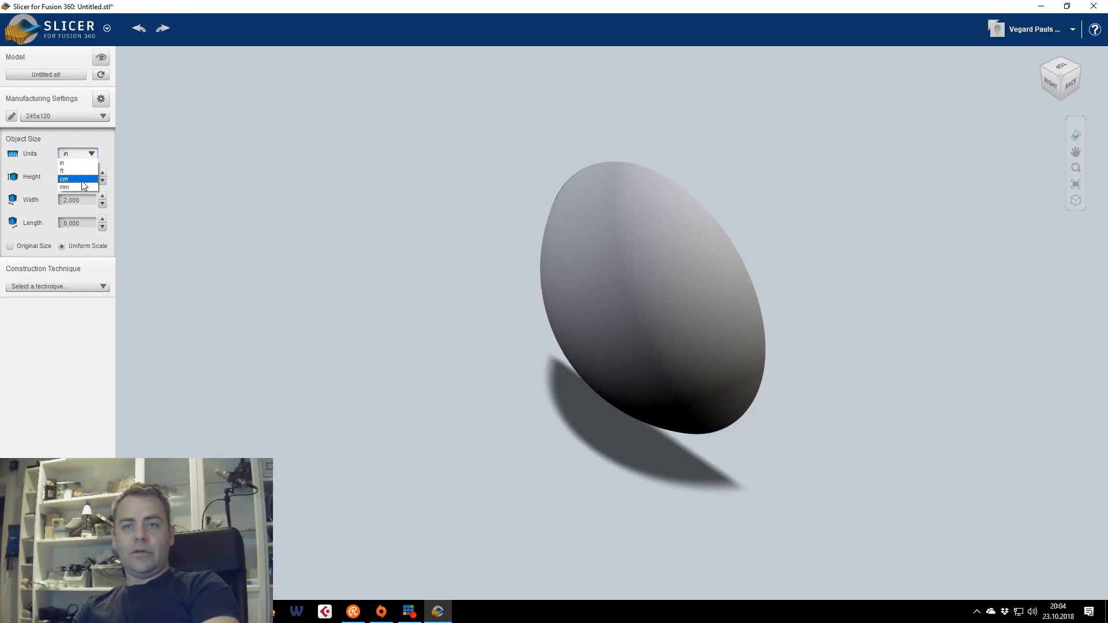
click(81, 188)
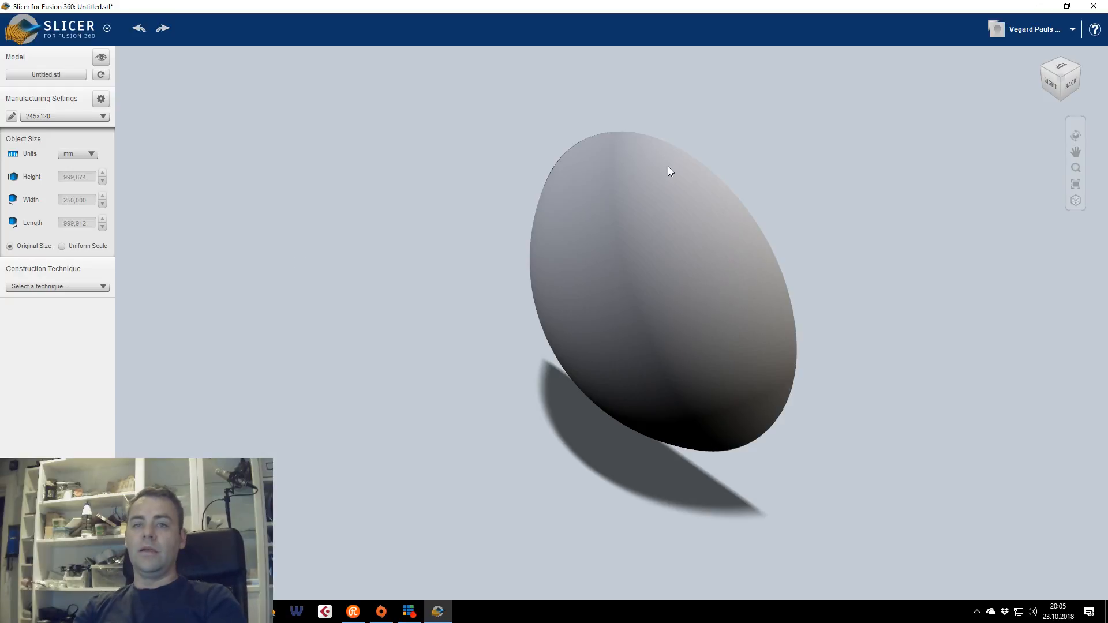
click(71, 287)
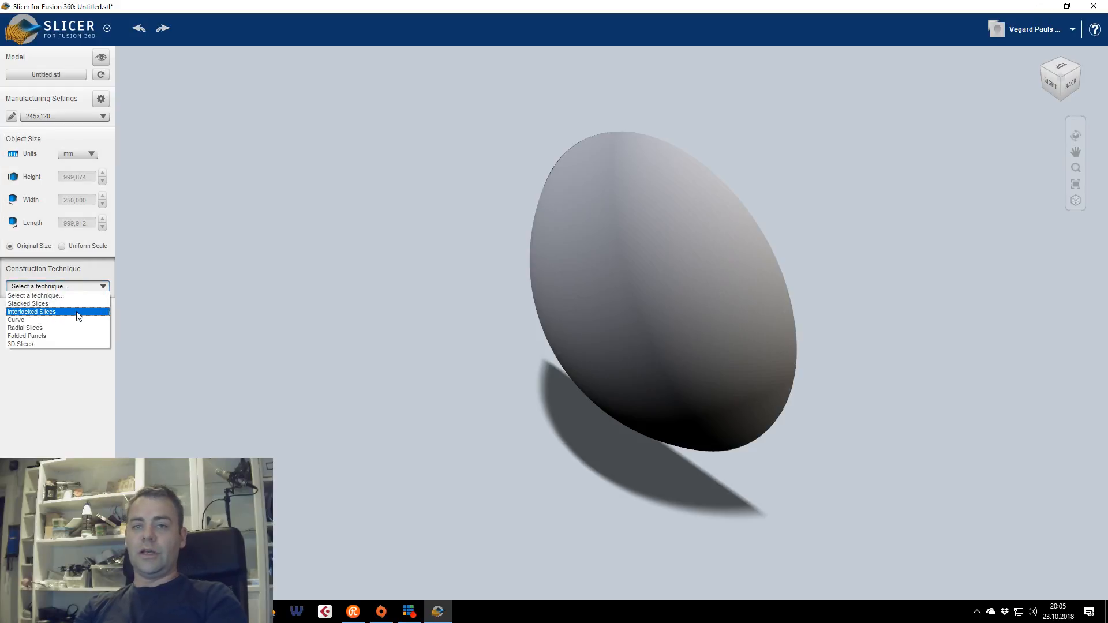
click(78, 312)
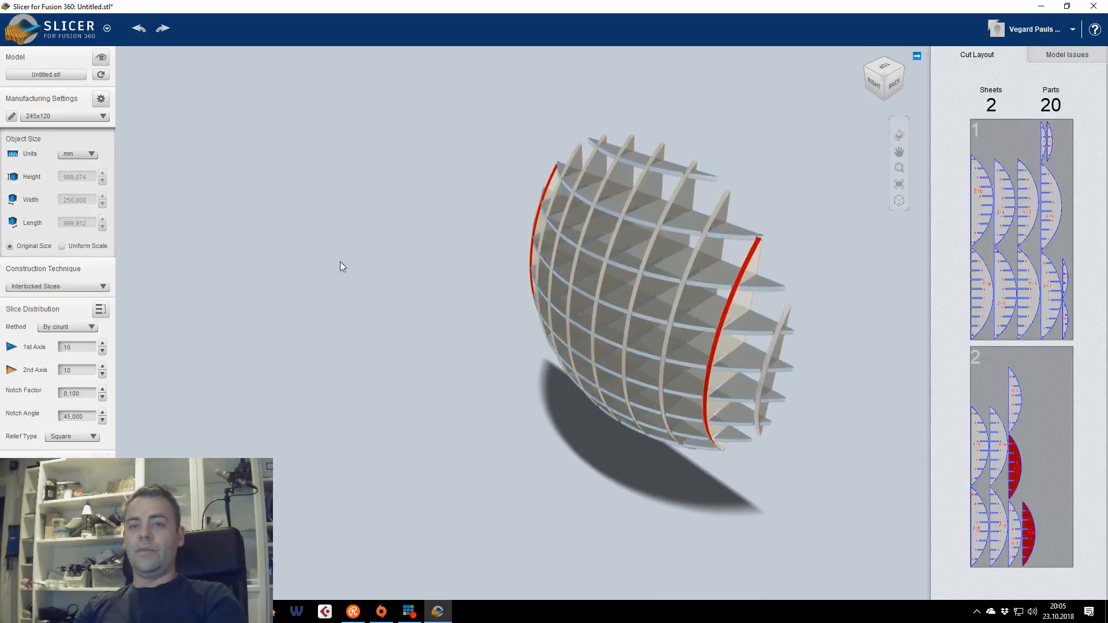
Reduce the slice count along the 1st axis to 3, checking the dome from the right side
click(873, 87)
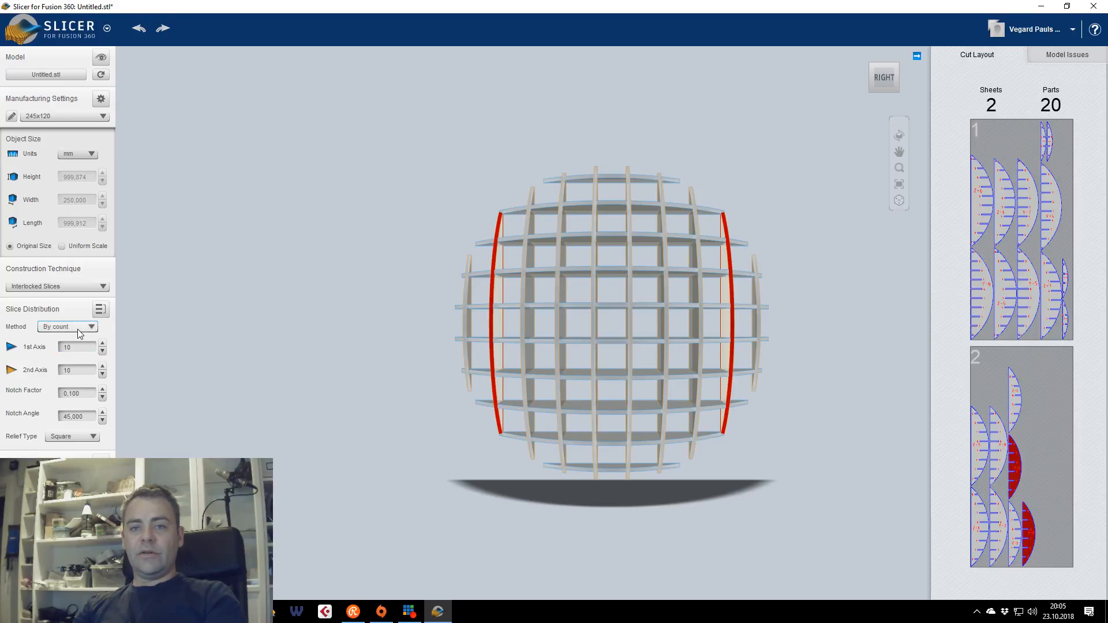
click(103, 350)
click(103, 350)
click(102, 351)
click(103, 351)
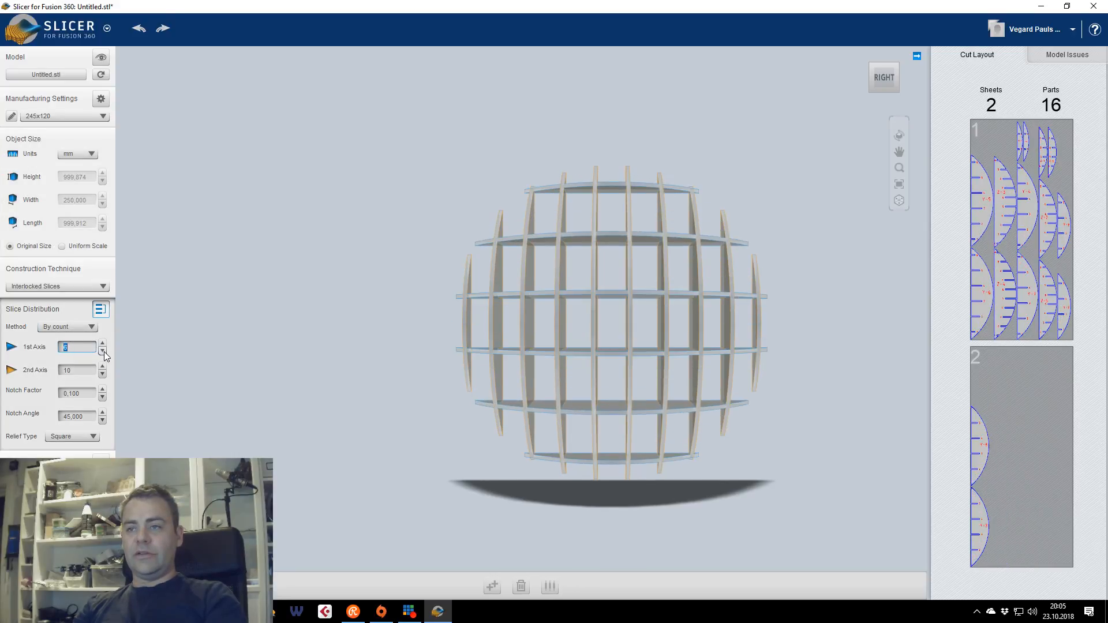
click(103, 351)
click(103, 351)
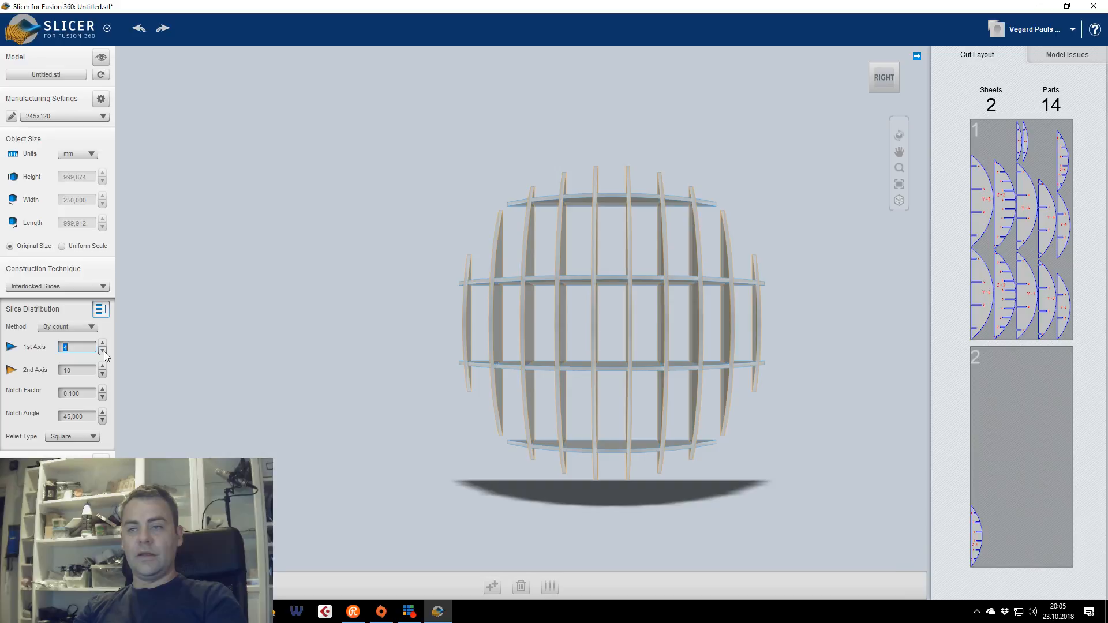
click(103, 351)
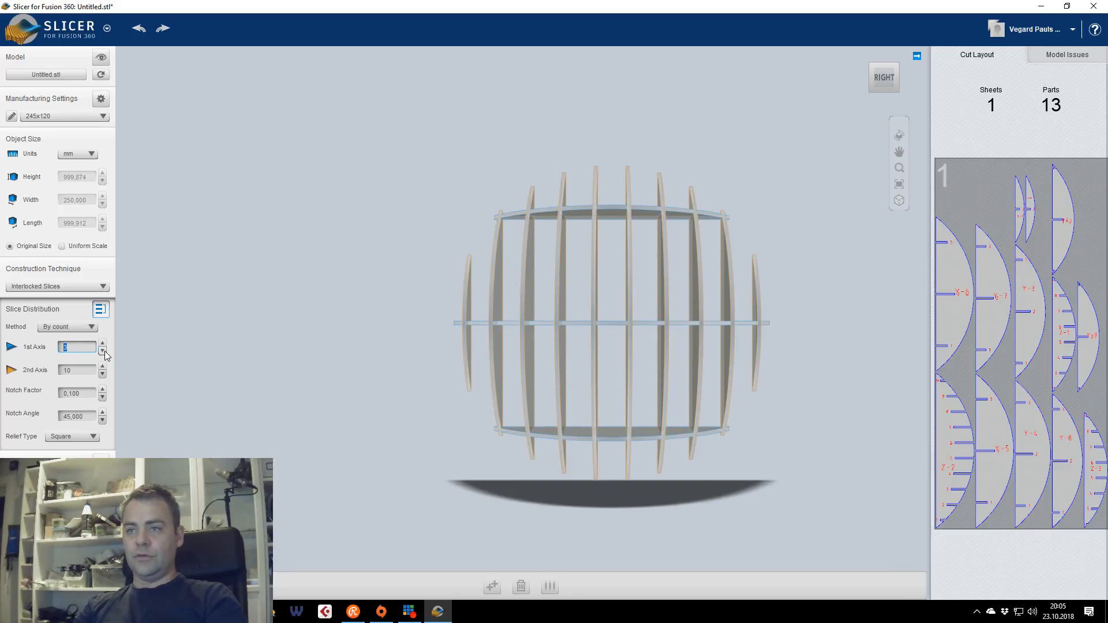
Reduce the slice count along the 2nd axis to 5
click(103, 374)
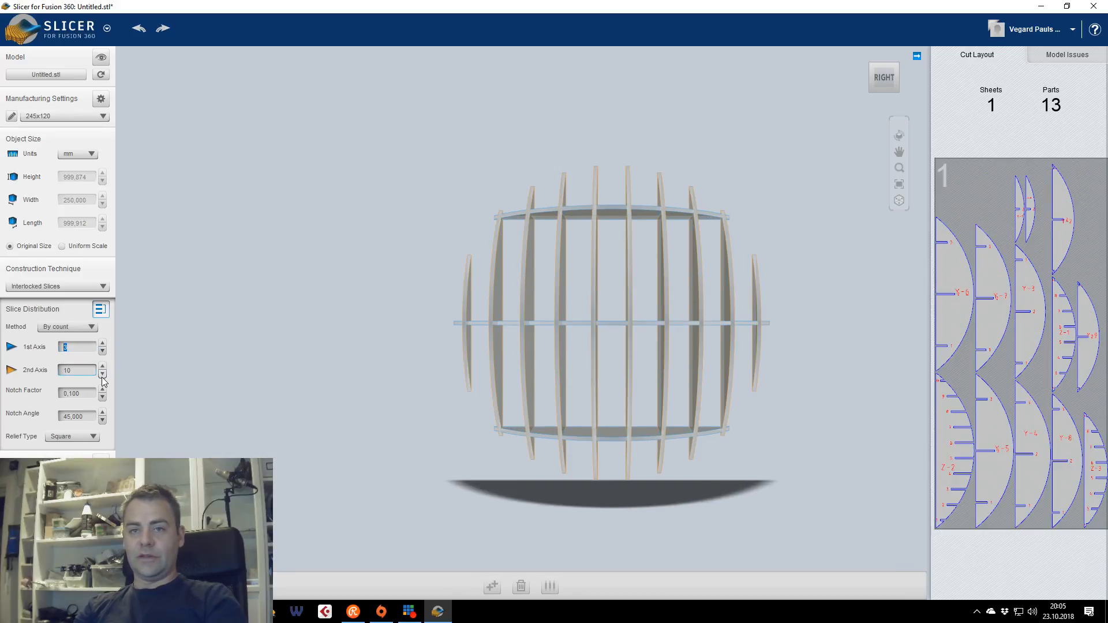
click(103, 374)
click(103, 373)
click(103, 374)
click(103, 374)
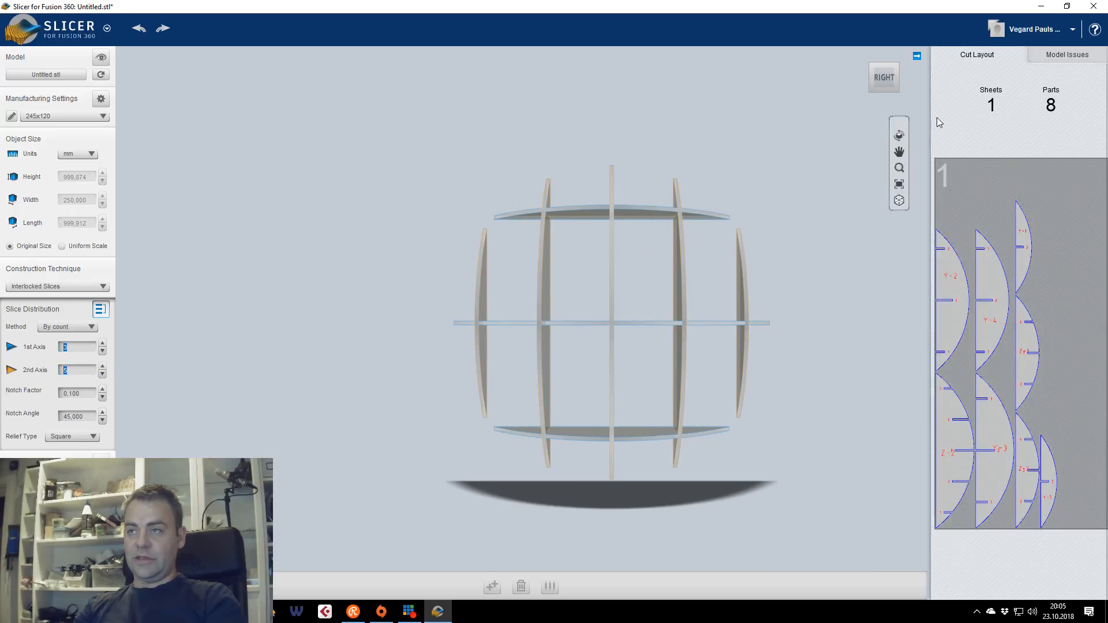
Raise the slice count along the 1st axis to 6
drag(877, 81, 844, 81)
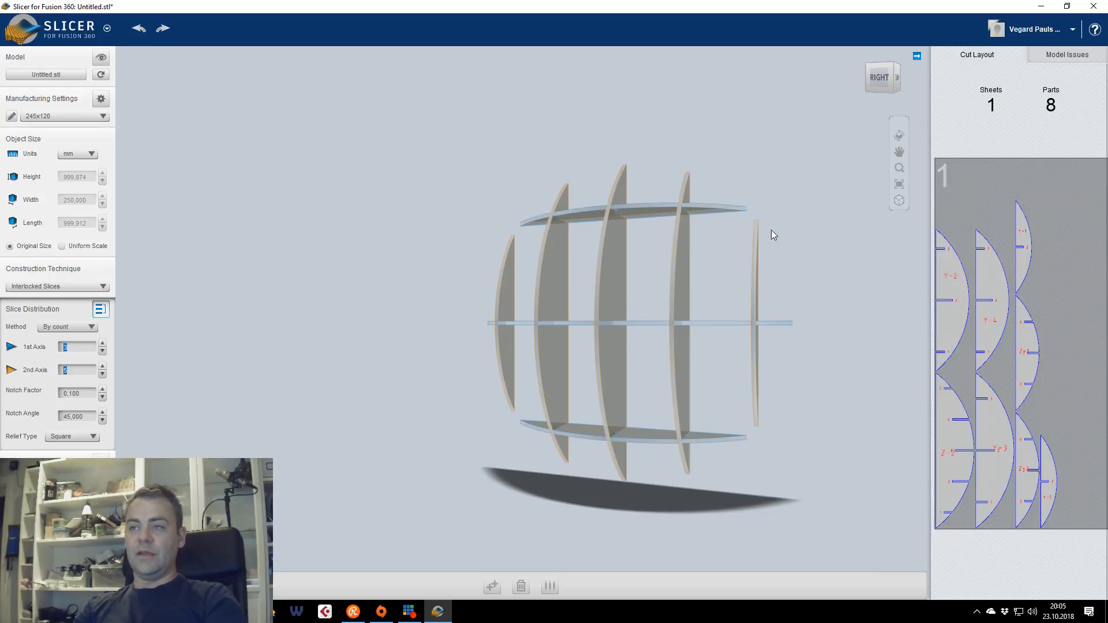
click(102, 343)
click(102, 343)
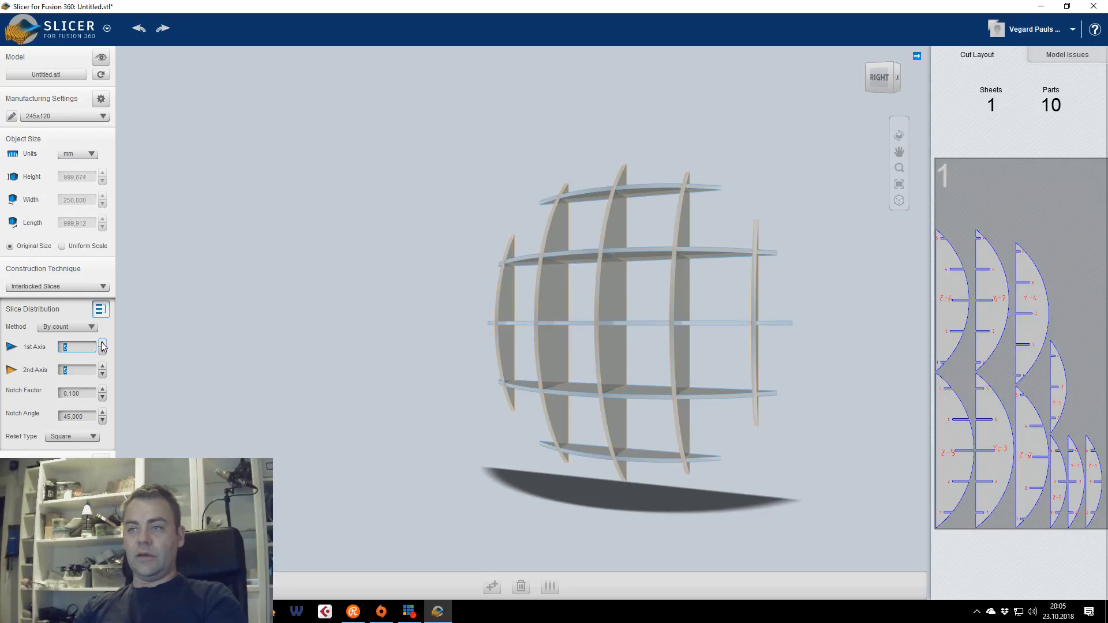
click(102, 344)
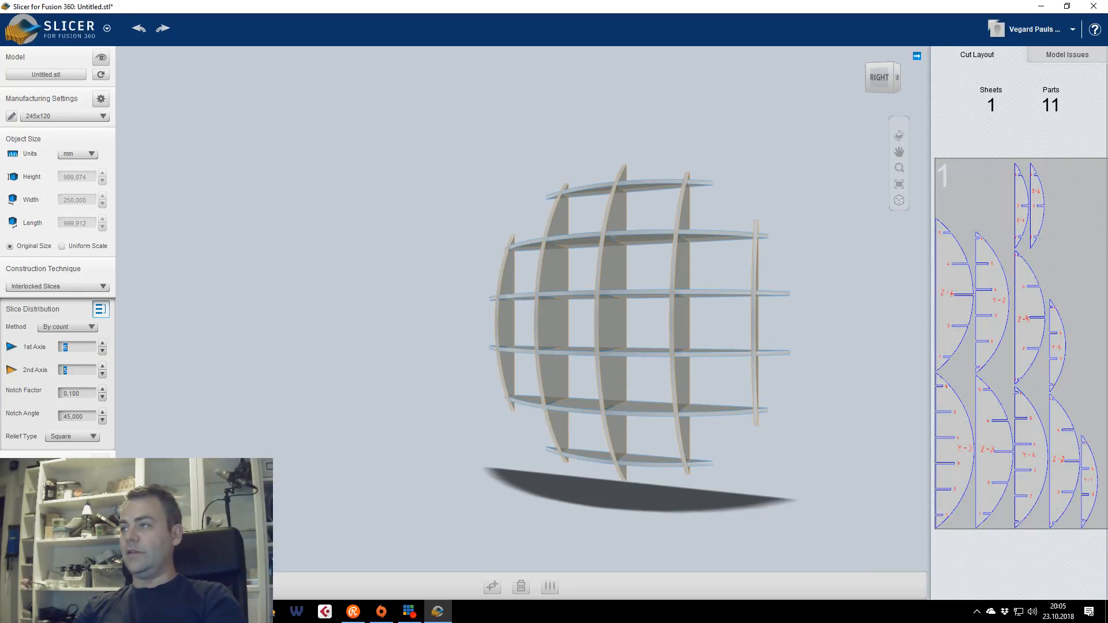
Inspect the curved interlocked shelf up close from an angled side view
mouse_move(1107, 35)
mouse_down()
mouse_move(839, 33)
mouse_move(1107, 28)
mouse_up()
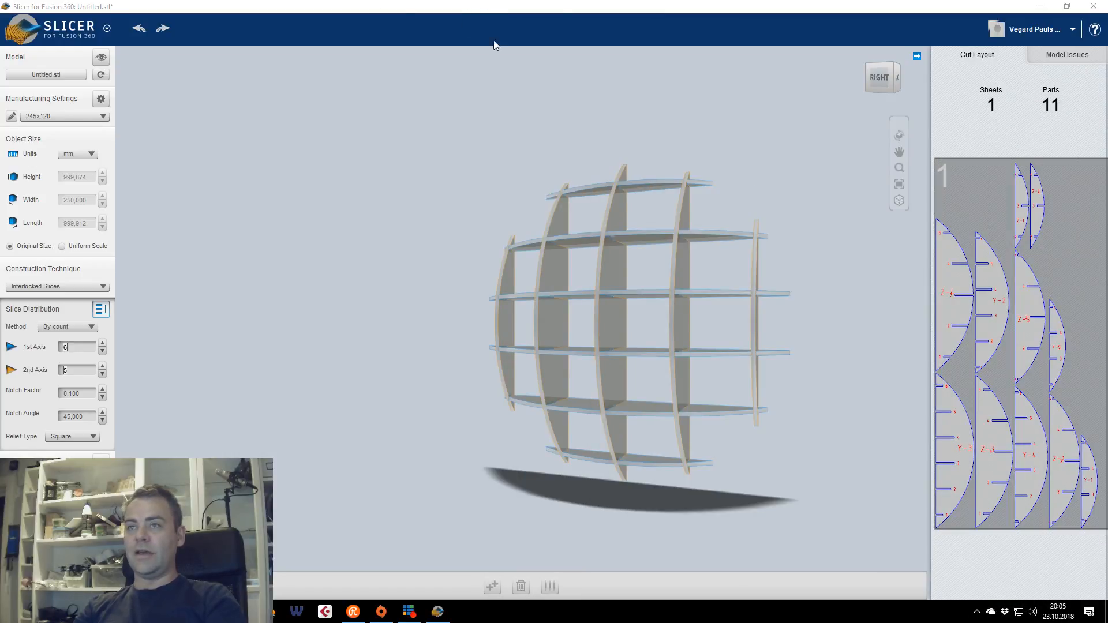
click(464, 7)
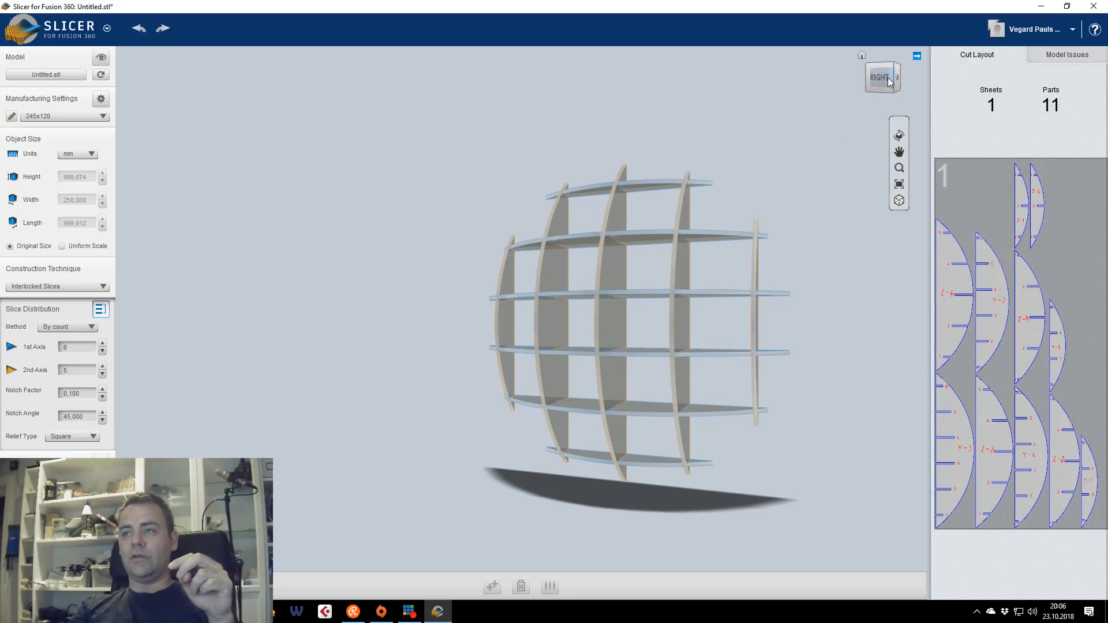
drag(879, 76, 903, 82)
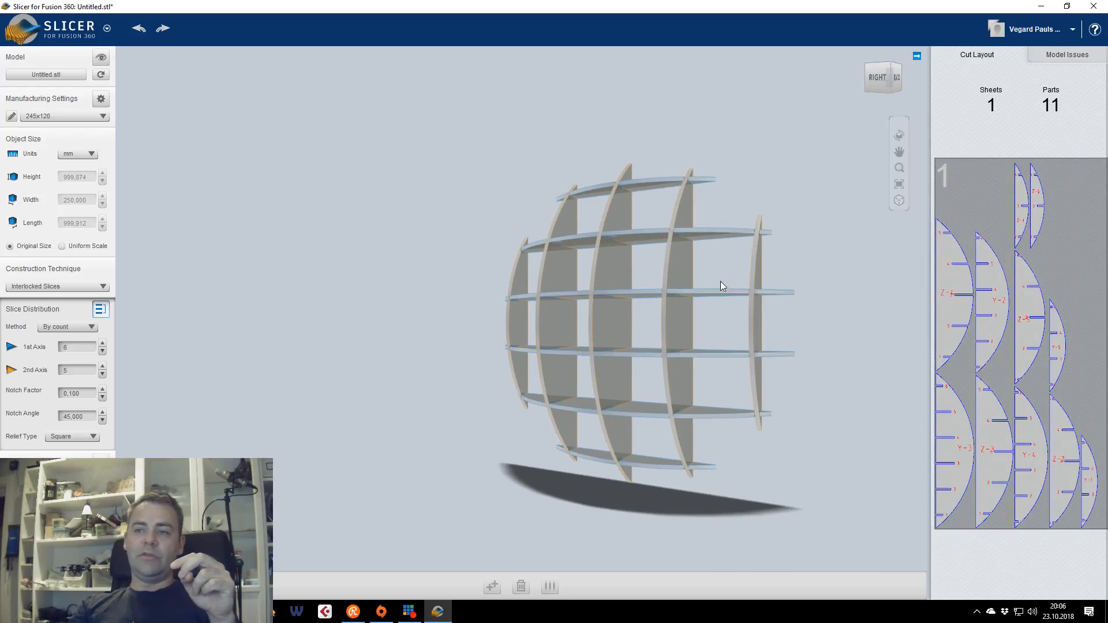
middle_drag(556, 273, 423, 277)
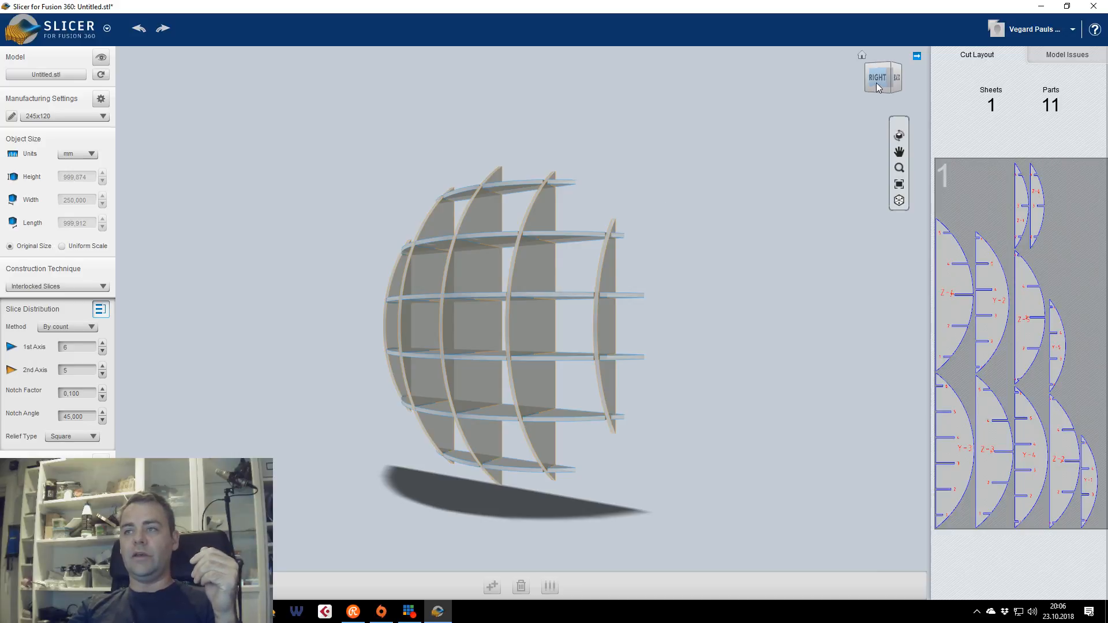
drag(876, 82, 903, 90)
scroll(527, 272, down, 2)
scroll(581, 333, up, 5)
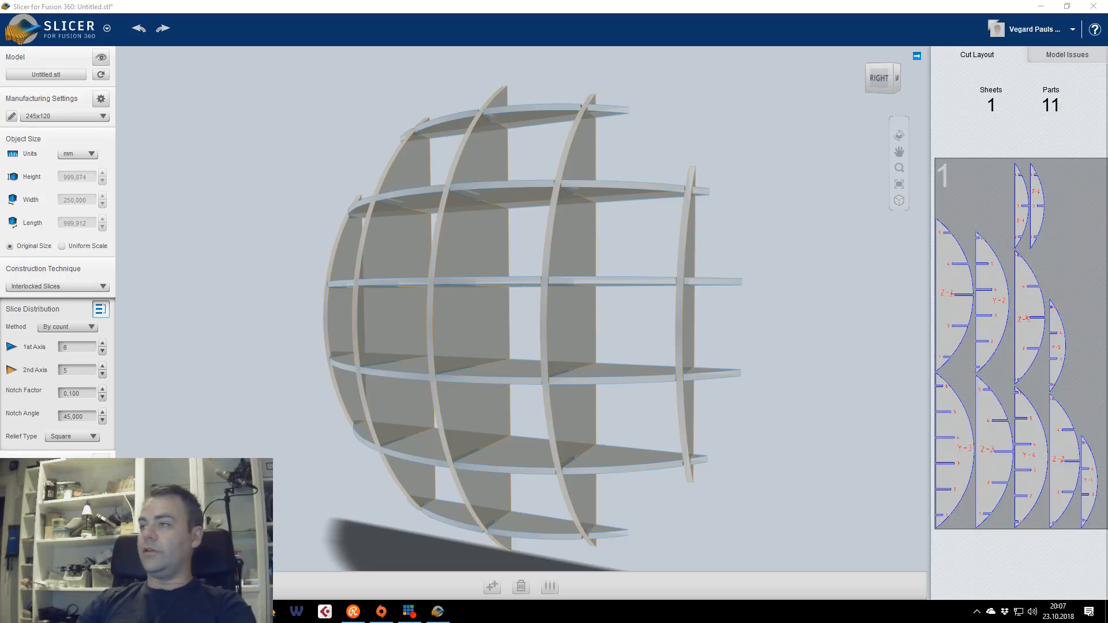
Switch to Facebook in the browser and change the search term from "Cnc Garage" to "Cncgarage"
drag(1107, 6, 286, 0)
click(234, 56)
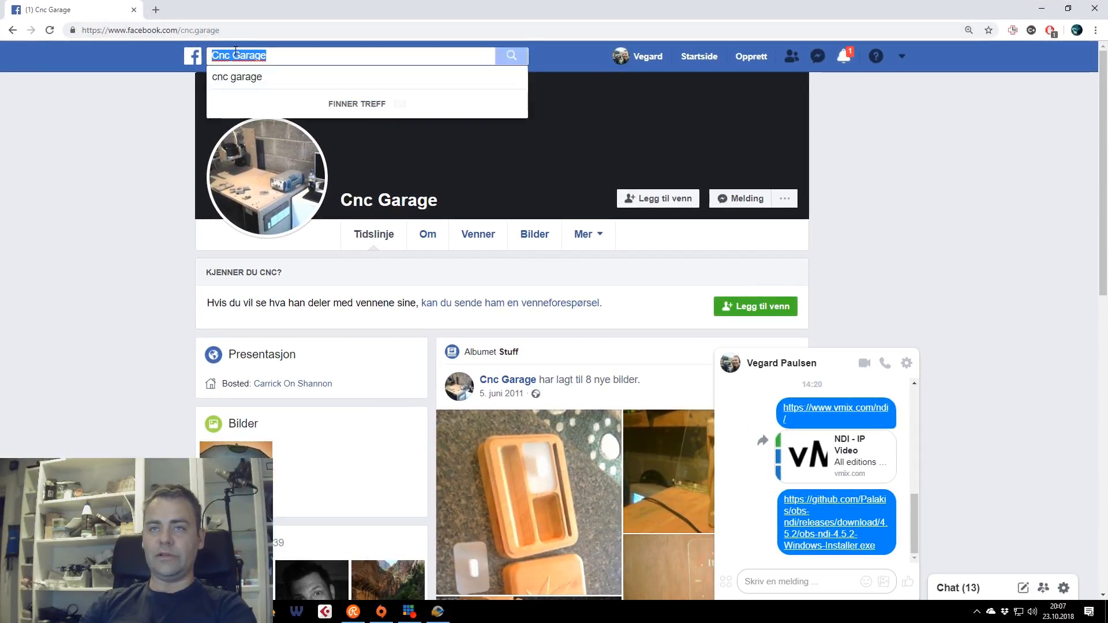
key(Left)
key(Right)
key(Right)
key(Right)
key(Right)
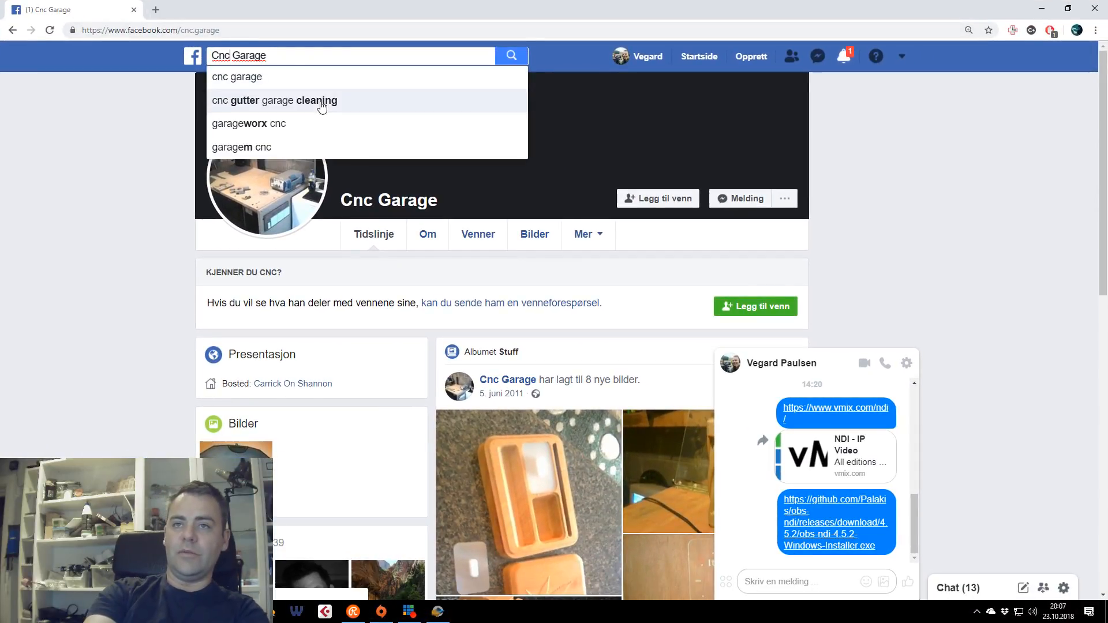
key(BackSpace)
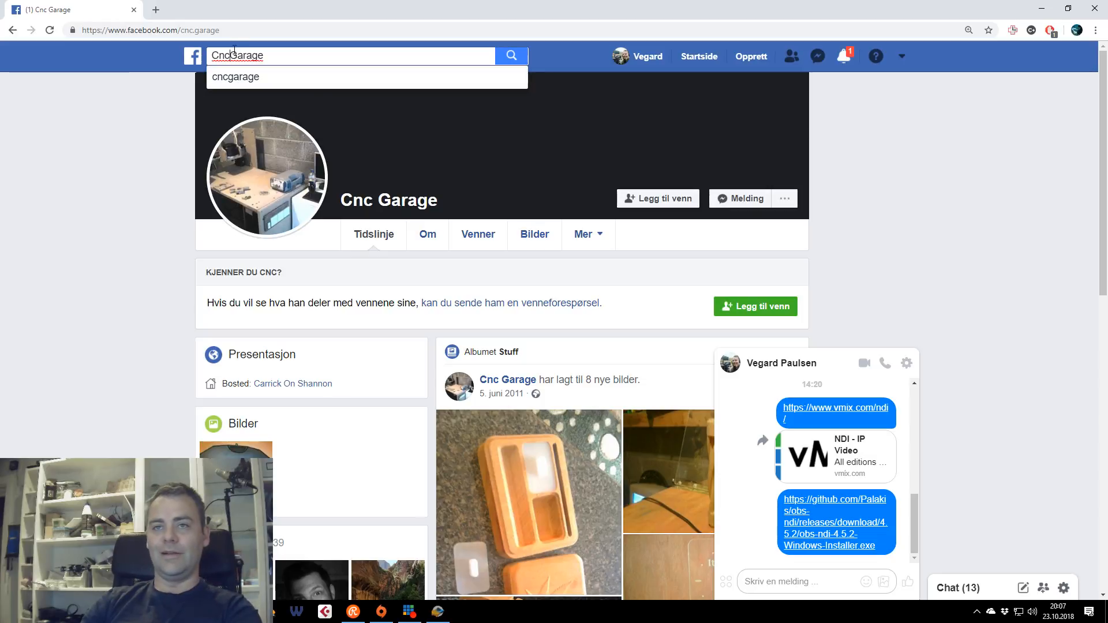
key(shift+End)
text(garage)
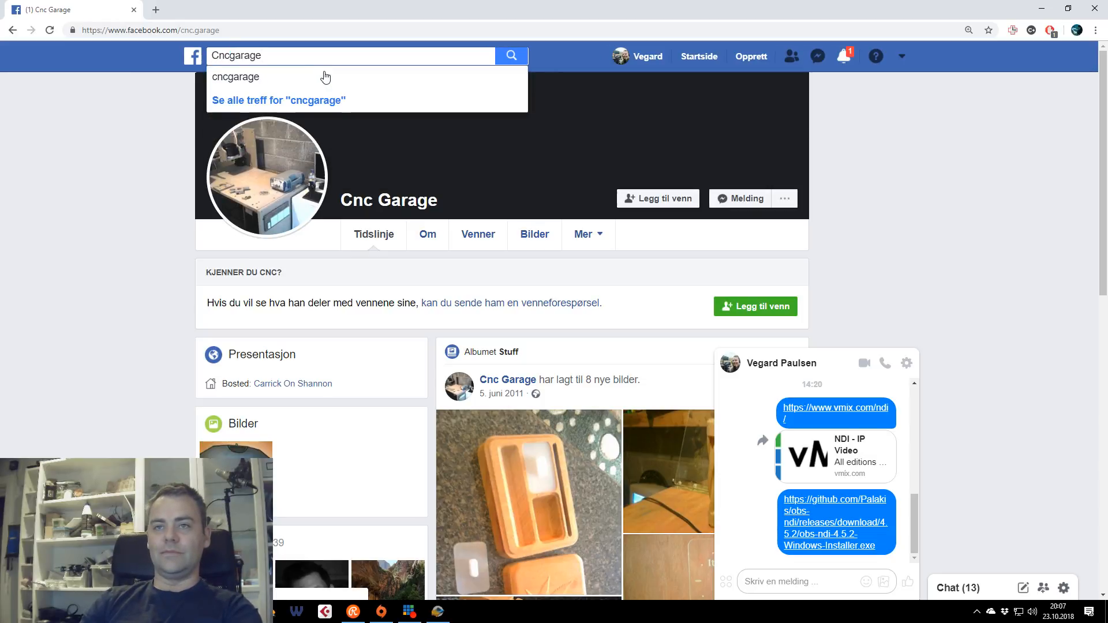
Open the Cncgarage page from the Facebook home page's shortcuts and select its web address
click(703, 56)
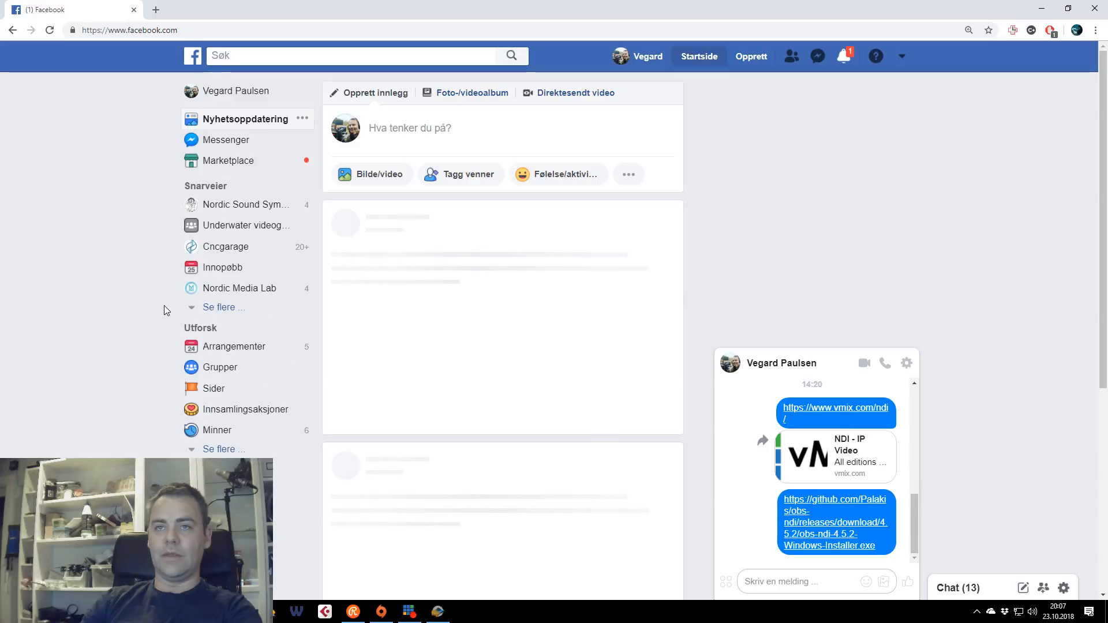
click(209, 254)
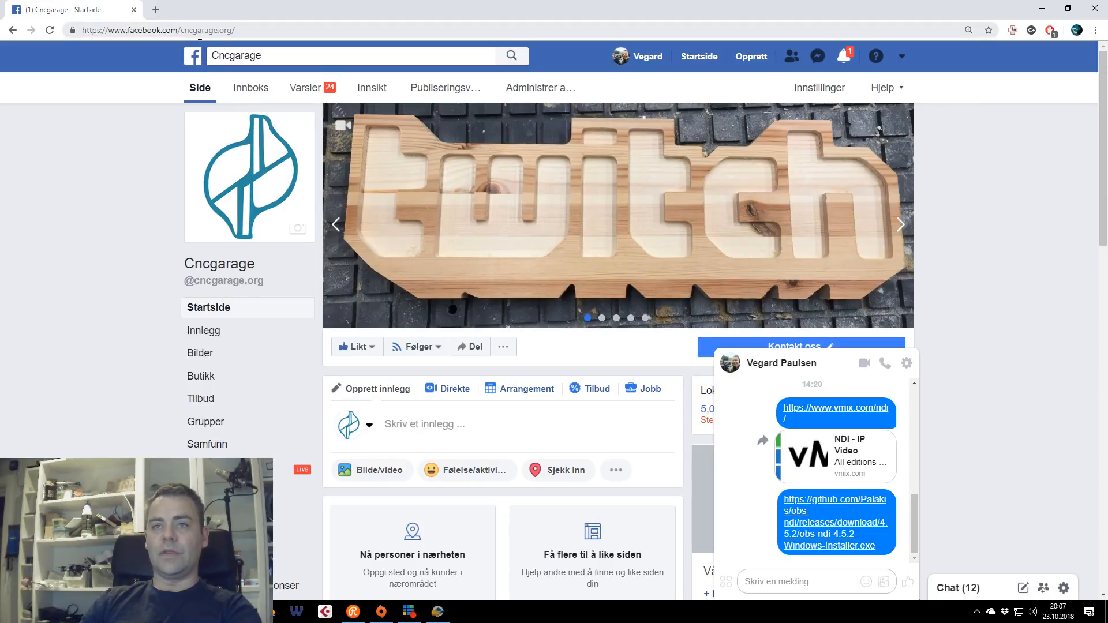
click(222, 30)
click(223, 29)
drag(233, 30, 24, 33)
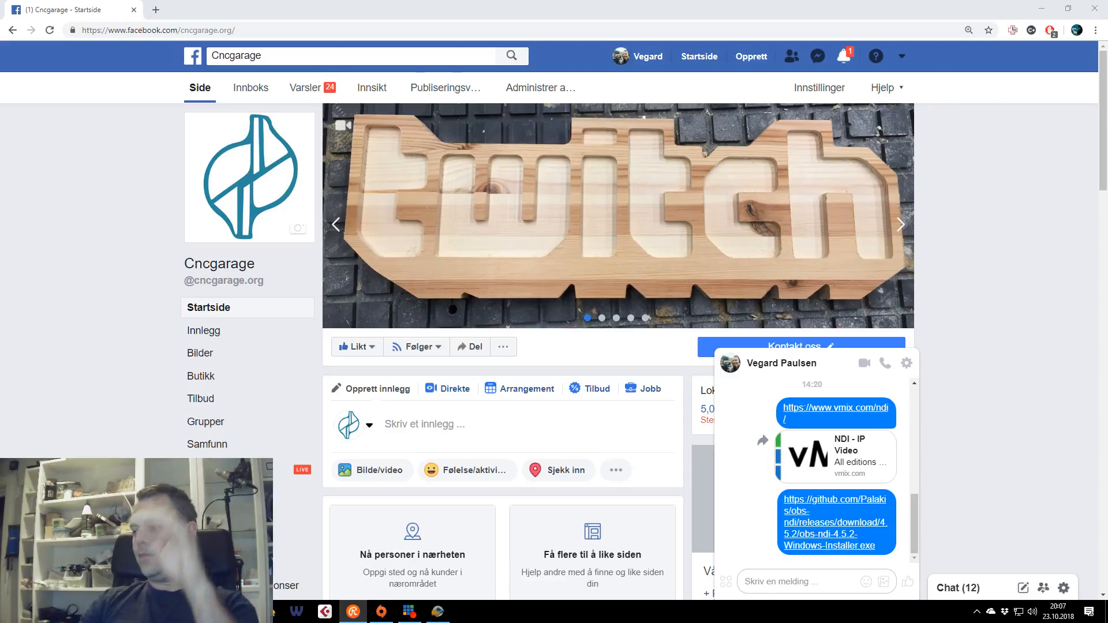
Return to Slicer for Fusion 360 and view the sliced shelf straight from the right side
drag(580, 7, 1107, 75)
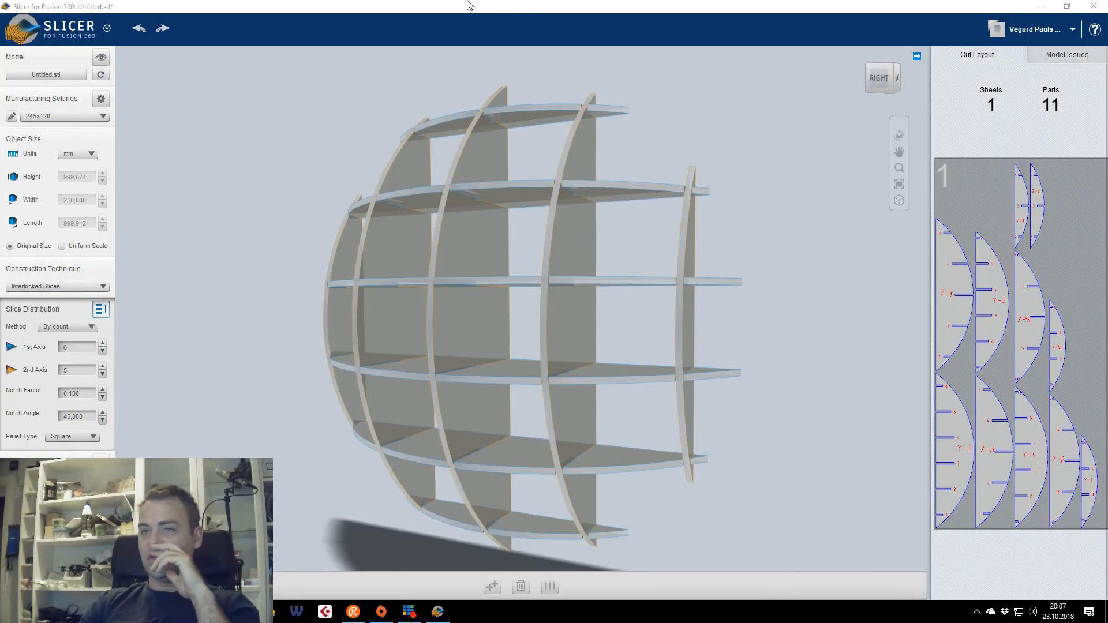
click(453, 30)
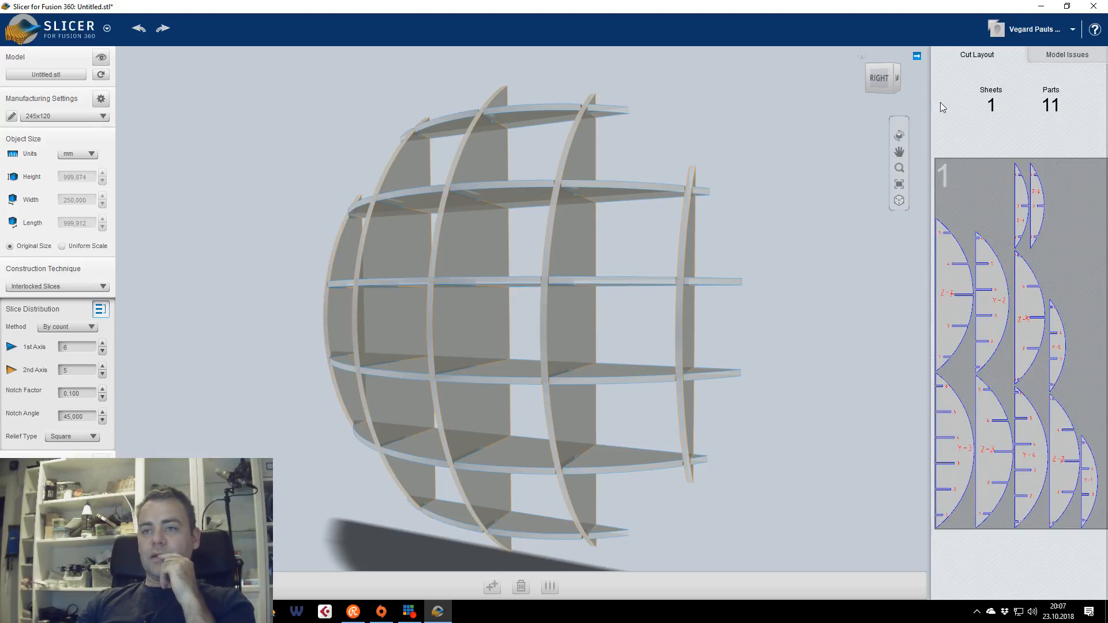
click(880, 77)
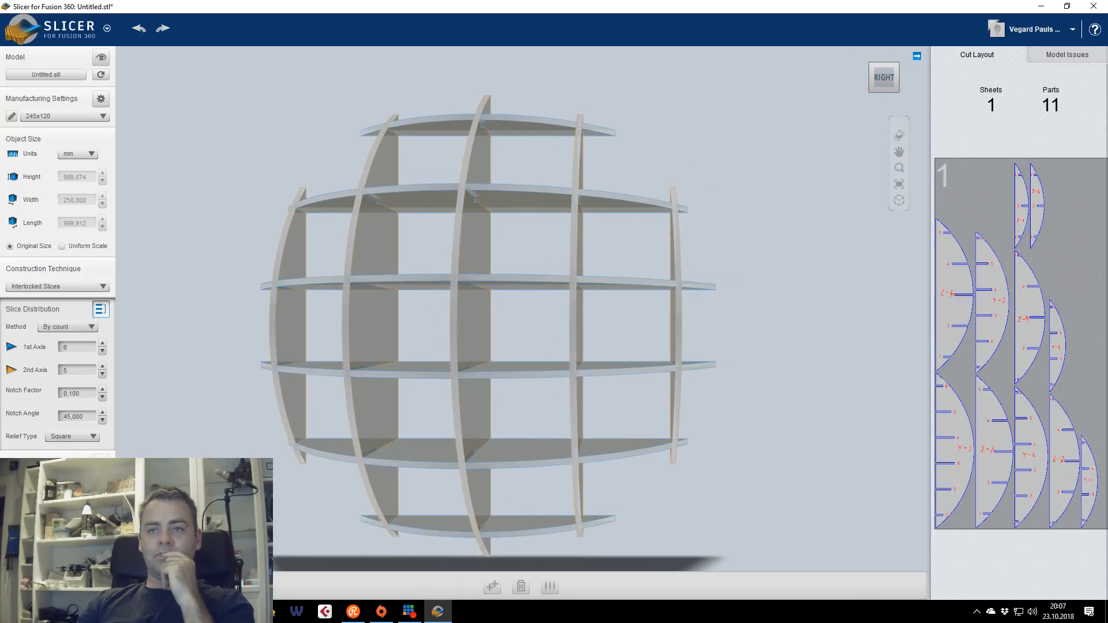
Show the slice direction controls and examine the interlocked slices from the right and back sides
mouse_move(884, 77)
mouse_down()
mouse_move(848, 79)
mouse_move(860, 95)
mouse_move(906, 77)
mouse_move(860, 77)
mouse_move(908, 53)
mouse_move(866, 92)
mouse_move(892, 86)
mouse_up()
drag(826, 196, 786, 146)
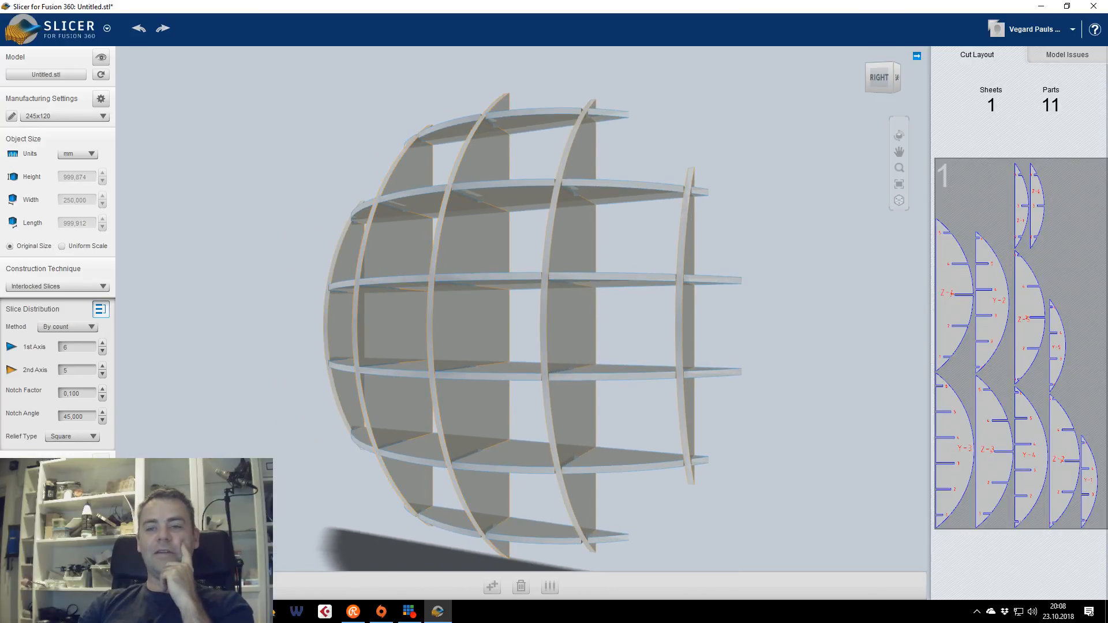
click(100, 461)
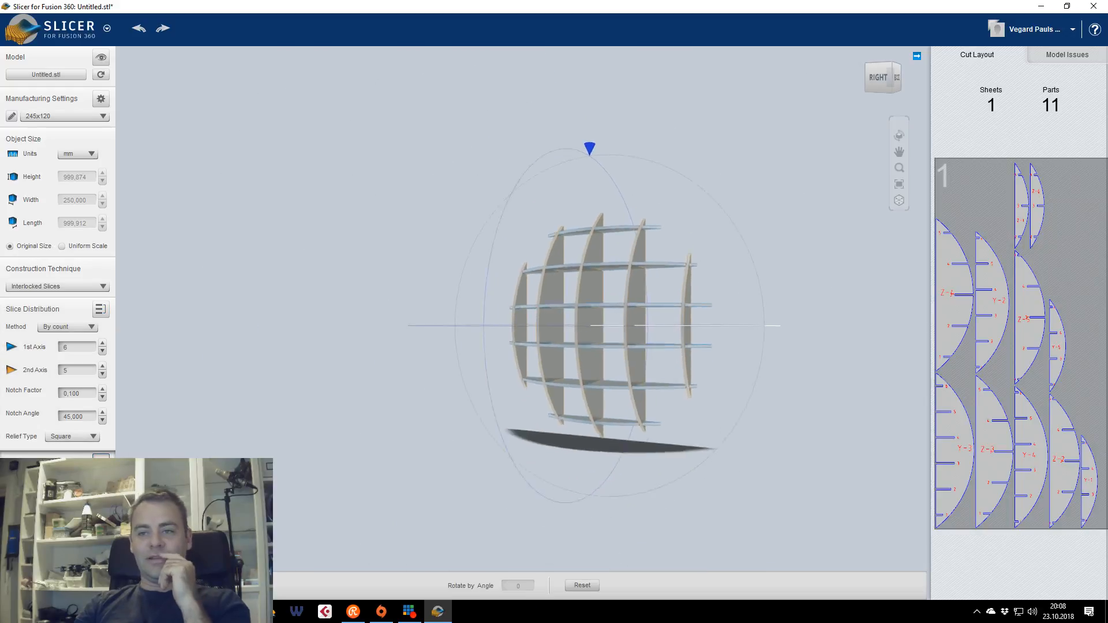
mouse_move(826, 144)
mouse_down()
mouse_move(793, 145)
mouse_move(851, 129)
mouse_move(817, 129)
mouse_up()
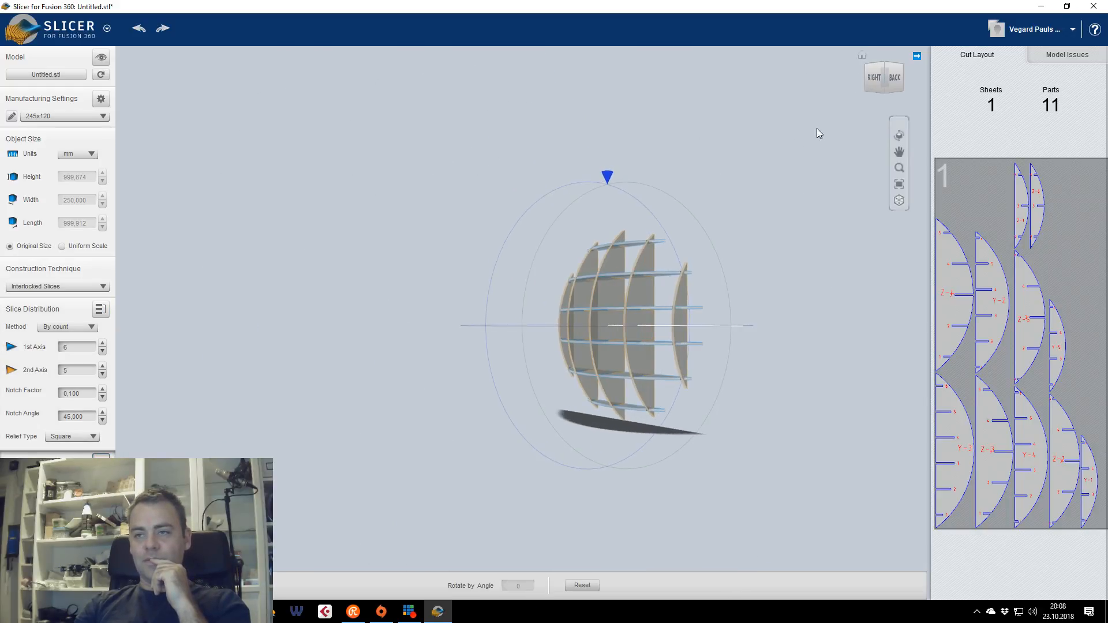
scroll(607, 306, up, 5)
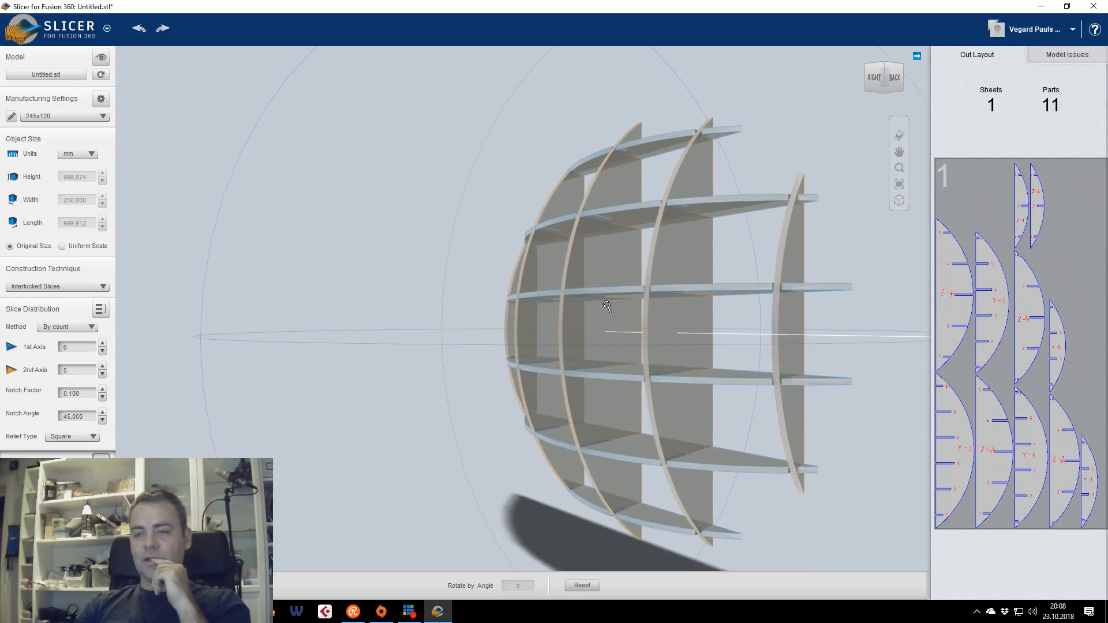
drag(892, 81, 902, 92)
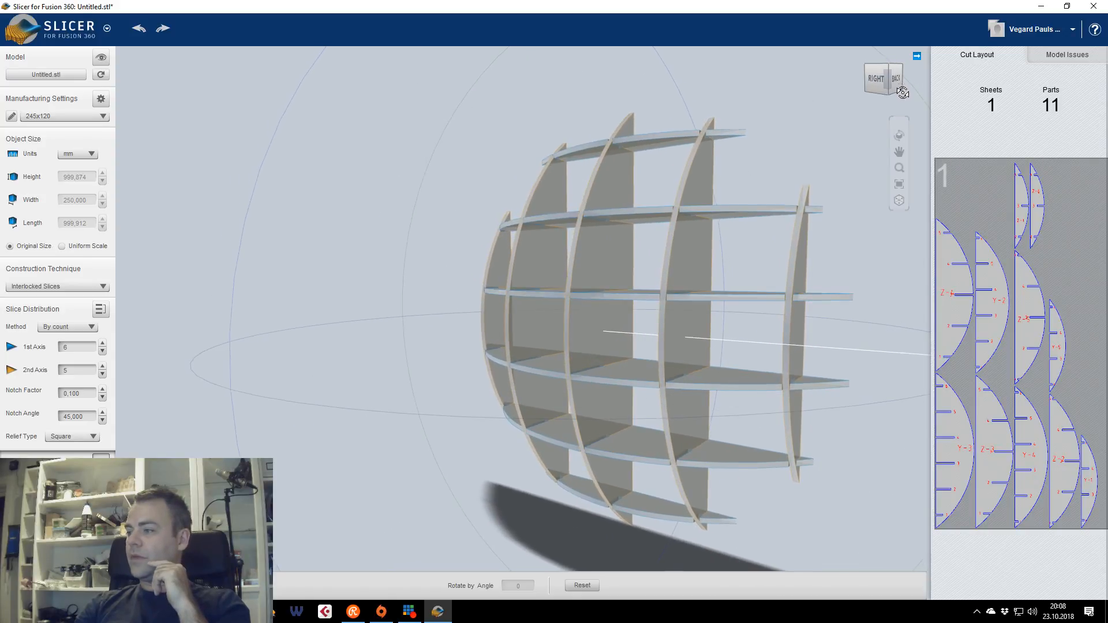
Show the Shrinkwrap form settings and inspect the slice intersections from several angles, including from above and close up
click(100, 484)
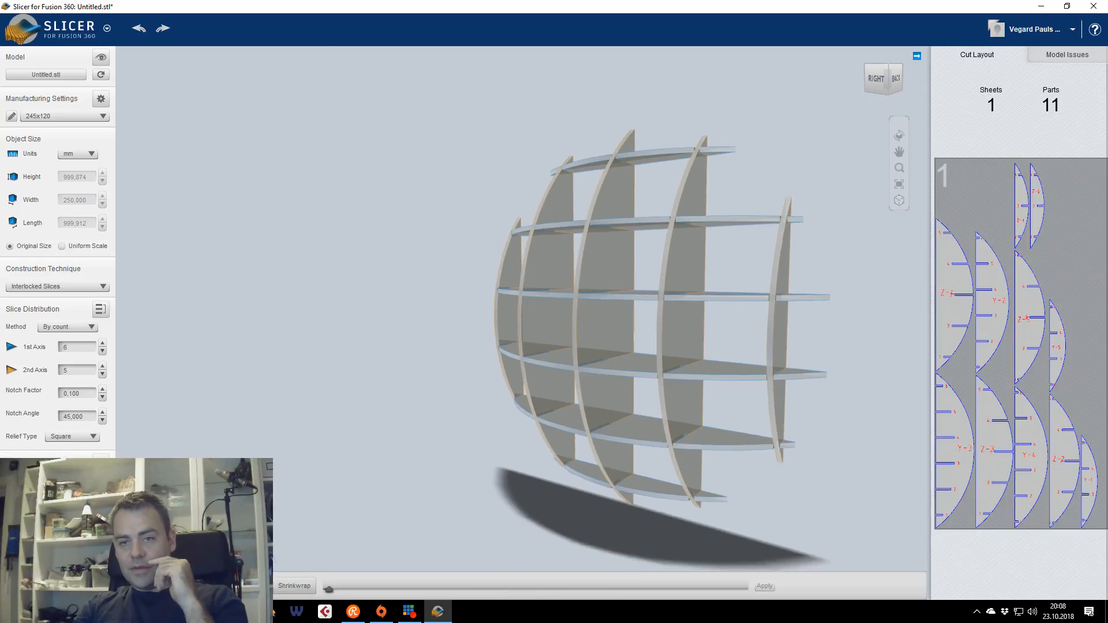
scroll(657, 327, up, 4)
middle_drag(663, 331, 493, 310)
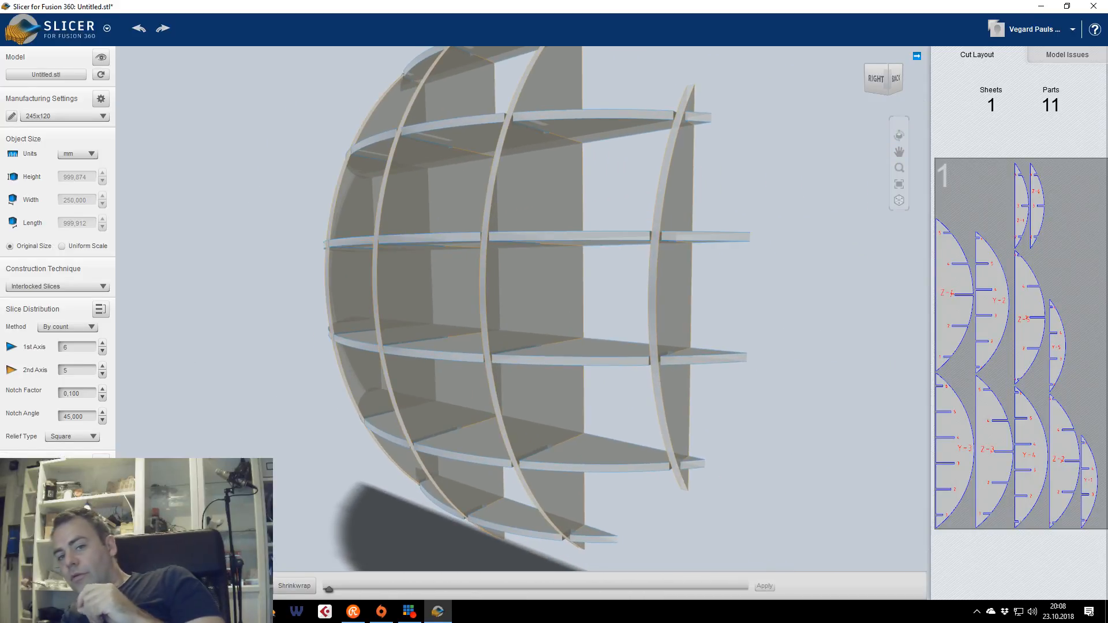
middle_drag(529, 301, 728, 284)
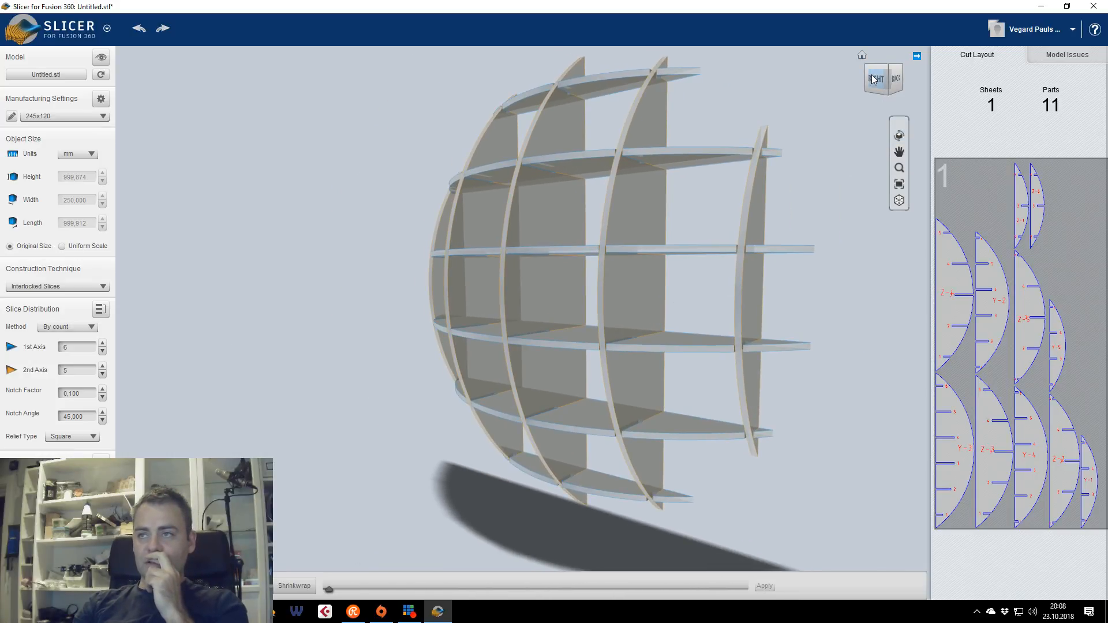
drag(872, 77, 871, 116)
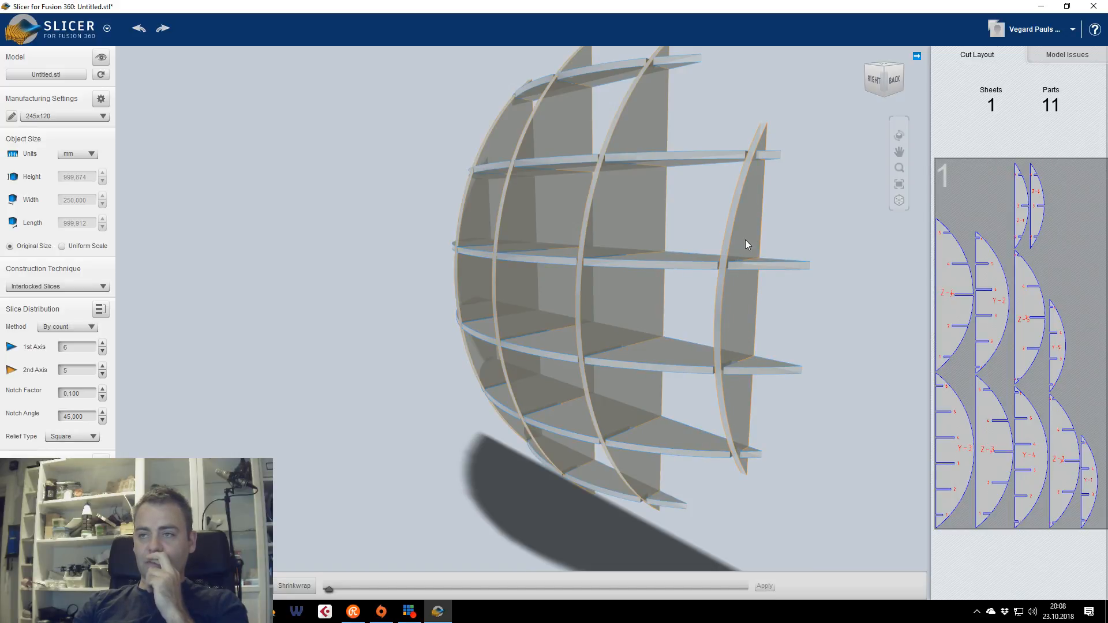
click(874, 81)
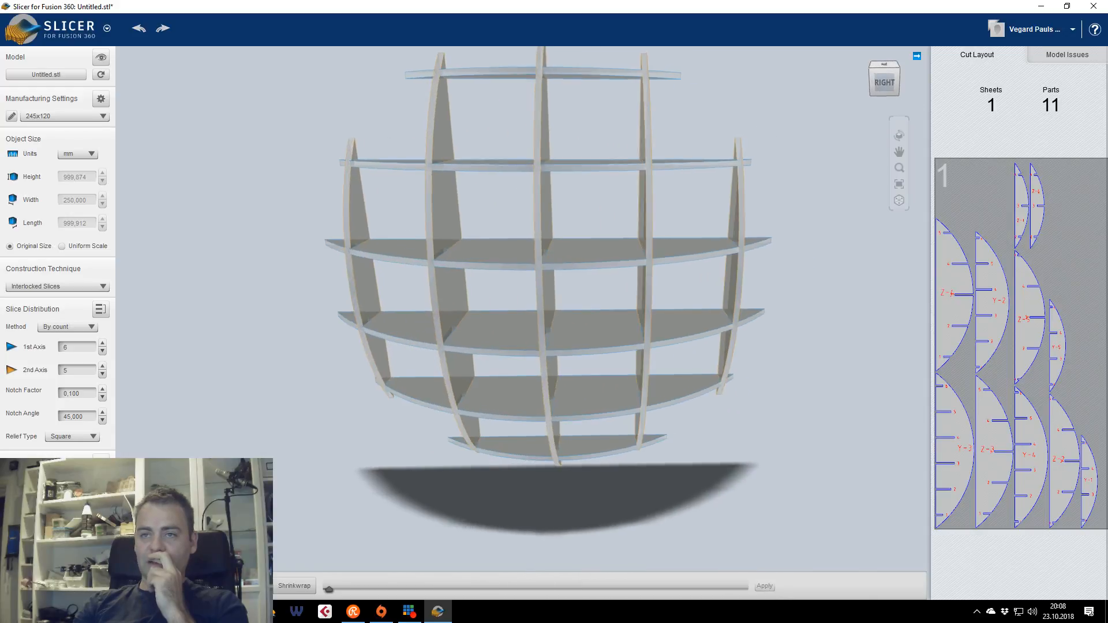
mouse_move(874, 80)
mouse_down()
mouse_move(911, 82)
mouse_move(875, 82)
mouse_move(881, 101)
mouse_move(857, 99)
mouse_move(864, 92)
mouse_up()
middle_drag(718, 109, 702, 188)
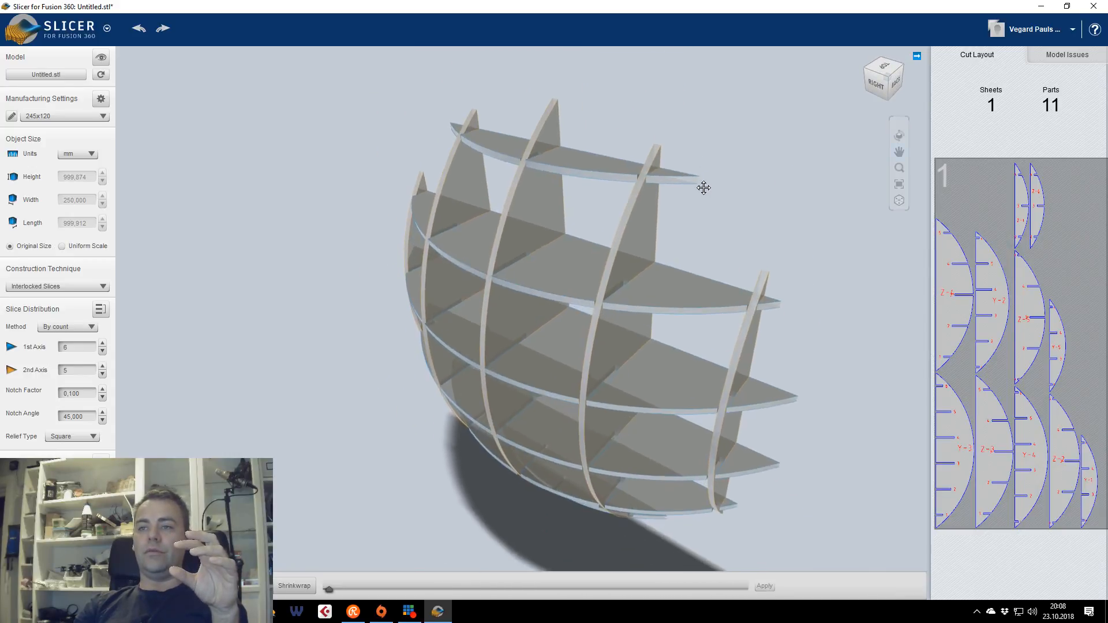
scroll(700, 190, down, 2)
scroll(695, 267, up, 5)
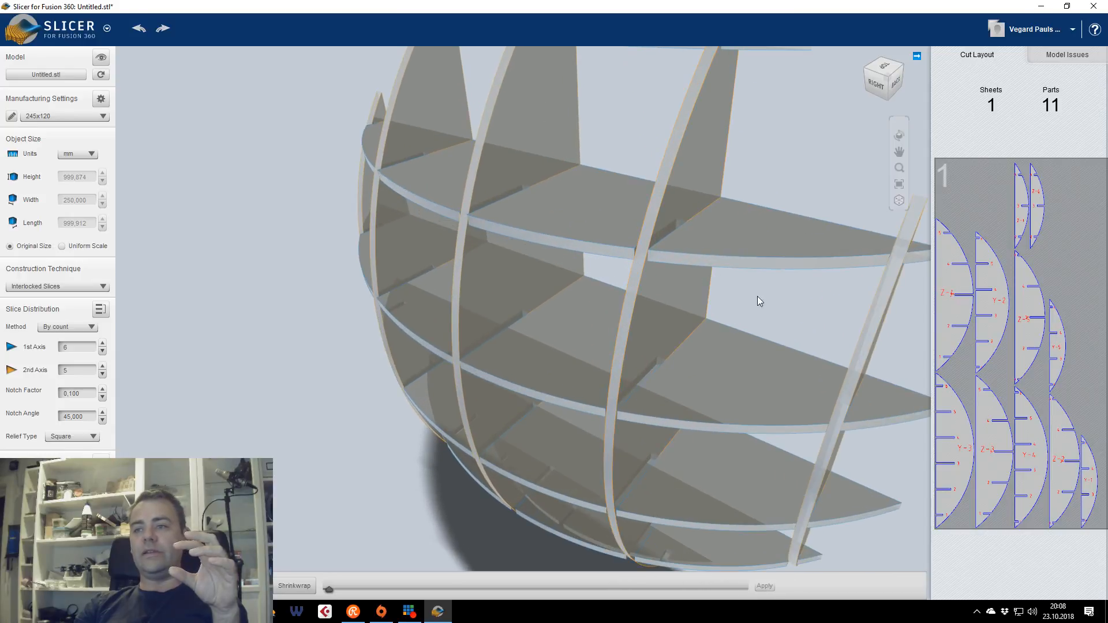
click(894, 82)
mouse_move(889, 80)
mouse_down()
mouse_move(860, 79)
mouse_move(908, 77)
mouse_move(897, 77)
mouse_up()
scroll(682, 288, up, 2)
middle_drag(613, 310, 548, 241)
scroll(559, 260, down, 4)
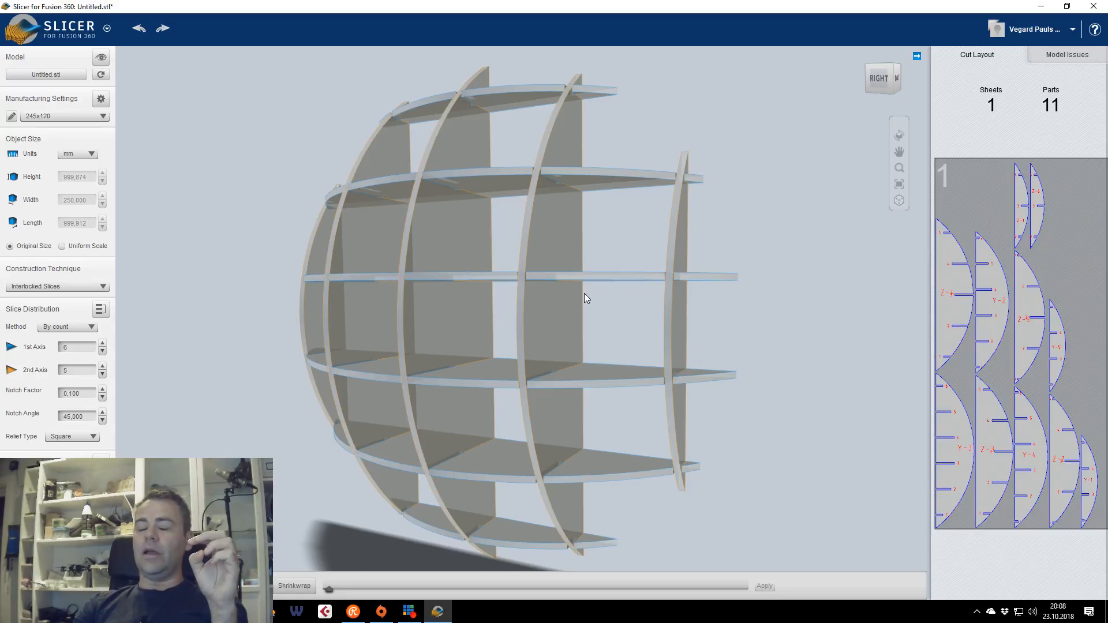
Display the assembly preview of the model with plywood as its material
middle_drag(610, 297, 664, 299)
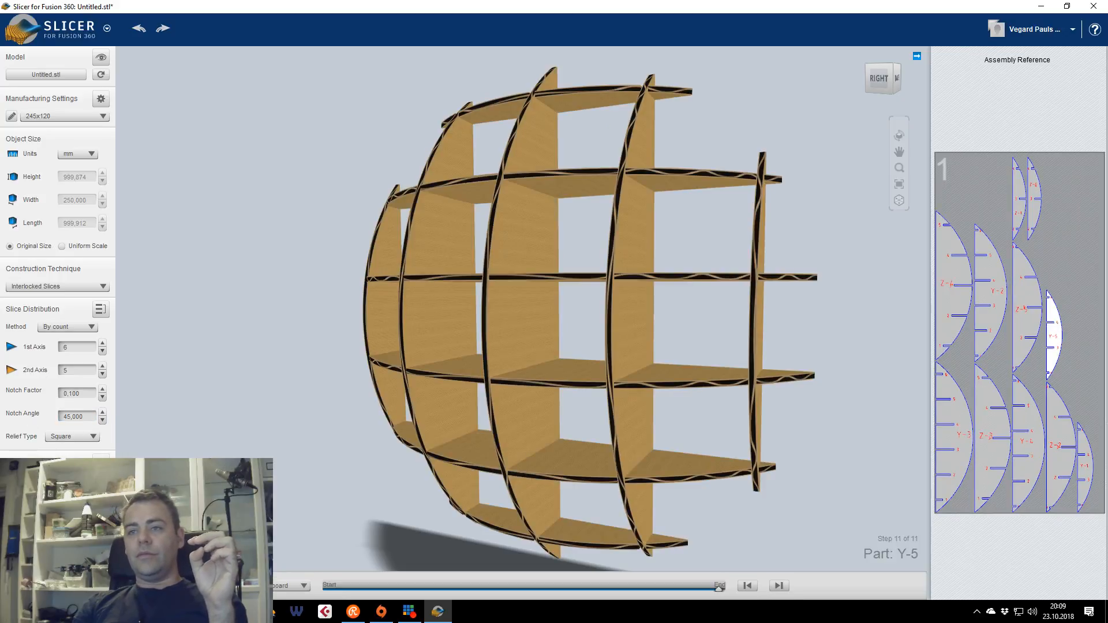
click(285, 585)
click(286, 603)
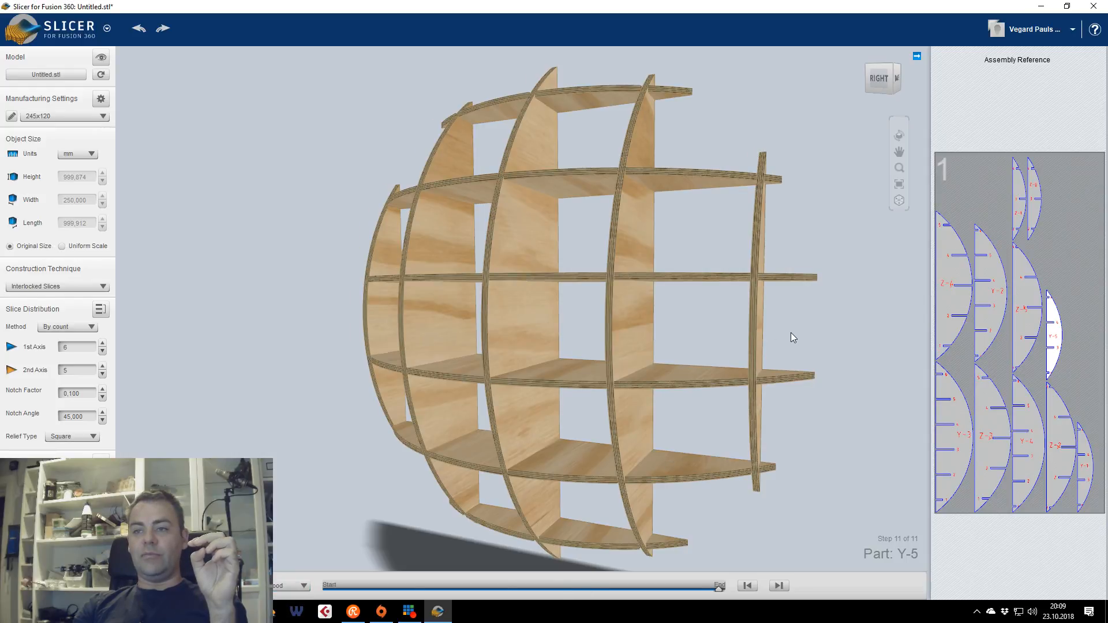
Go back through the assembly sequence one part at a time, from the last step to the first part, Y-2
click(883, 87)
drag(577, 288, 637, 291)
drag(692, 556, 657, 556)
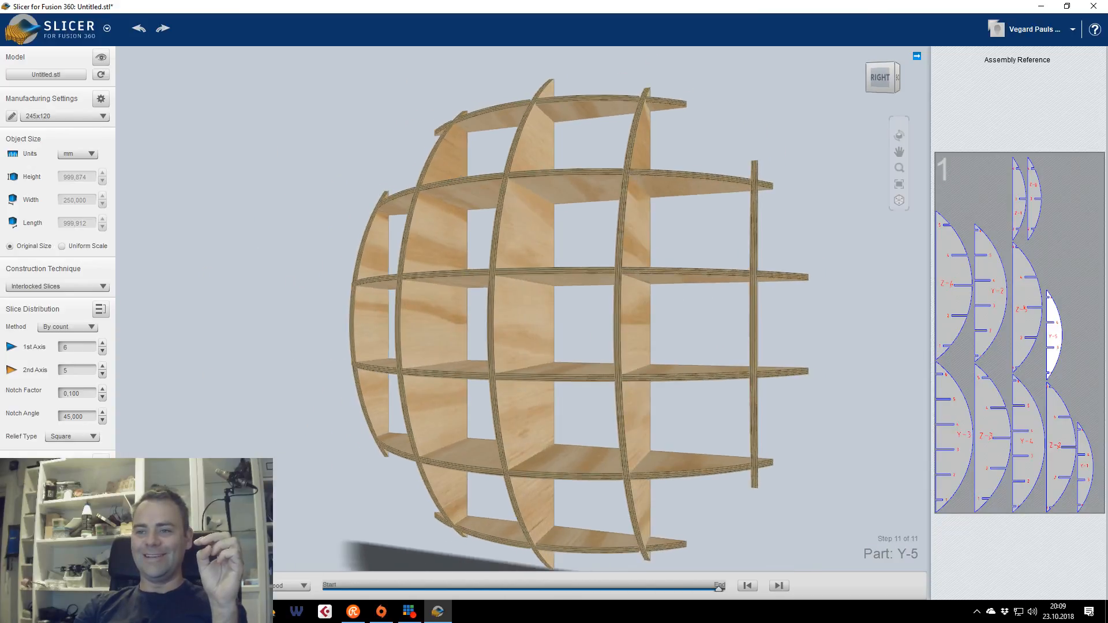
click(743, 586)
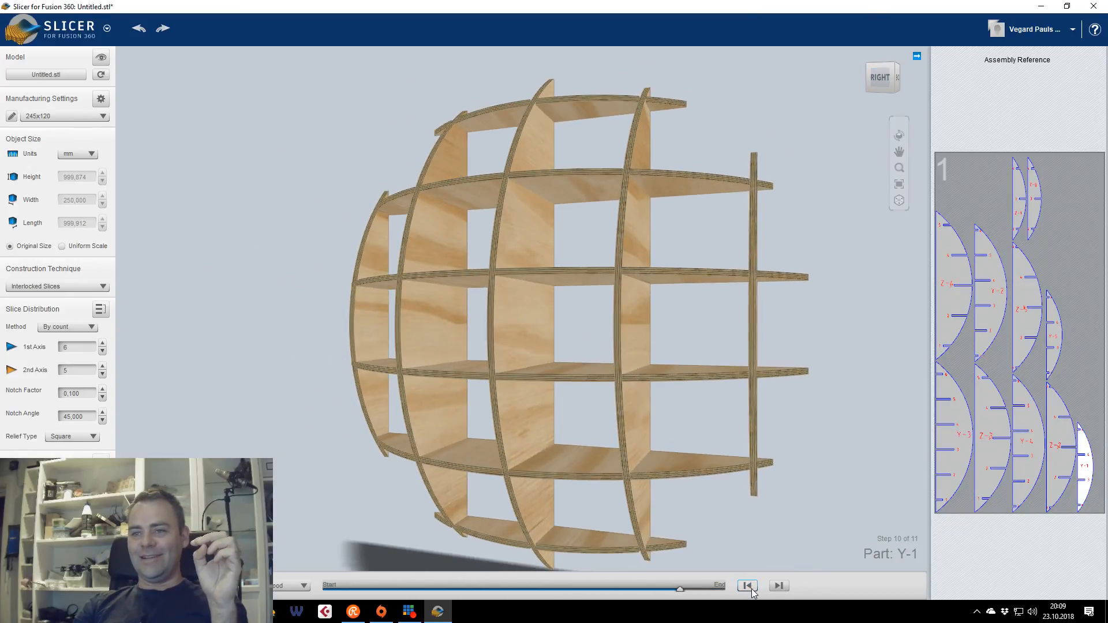
click(751, 589)
click(747, 585)
click(747, 586)
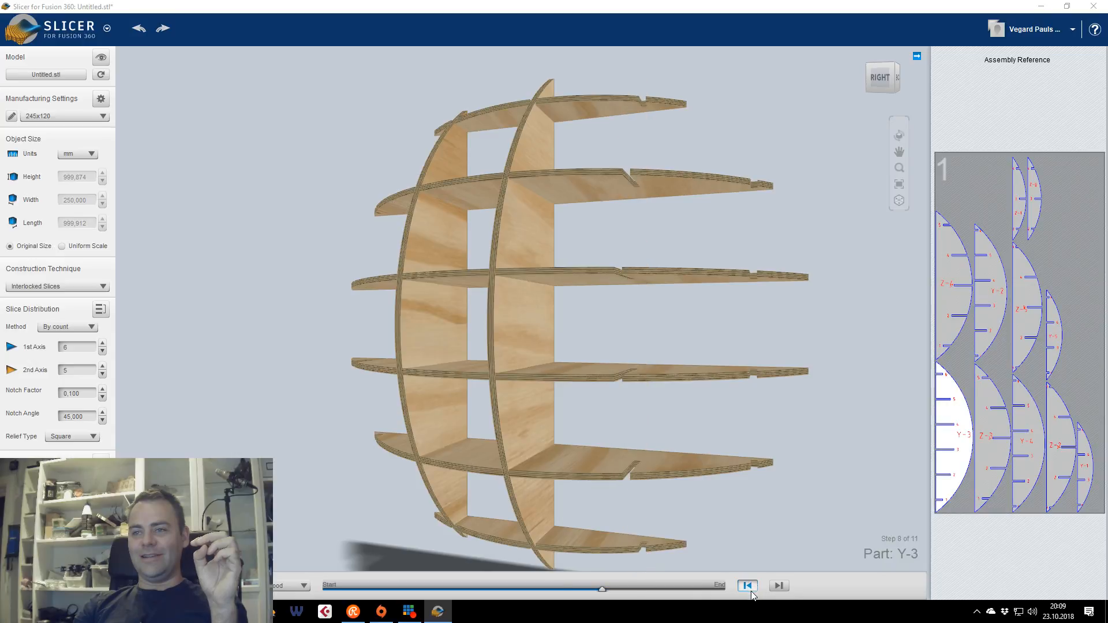
click(747, 585)
click(747, 586)
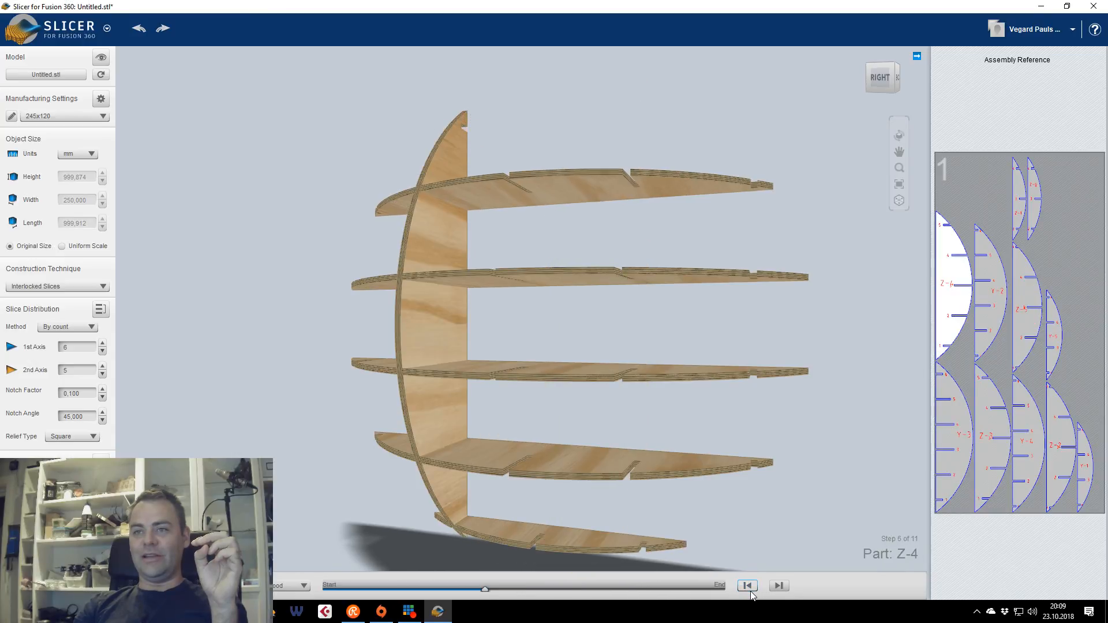
click(747, 585)
click(747, 586)
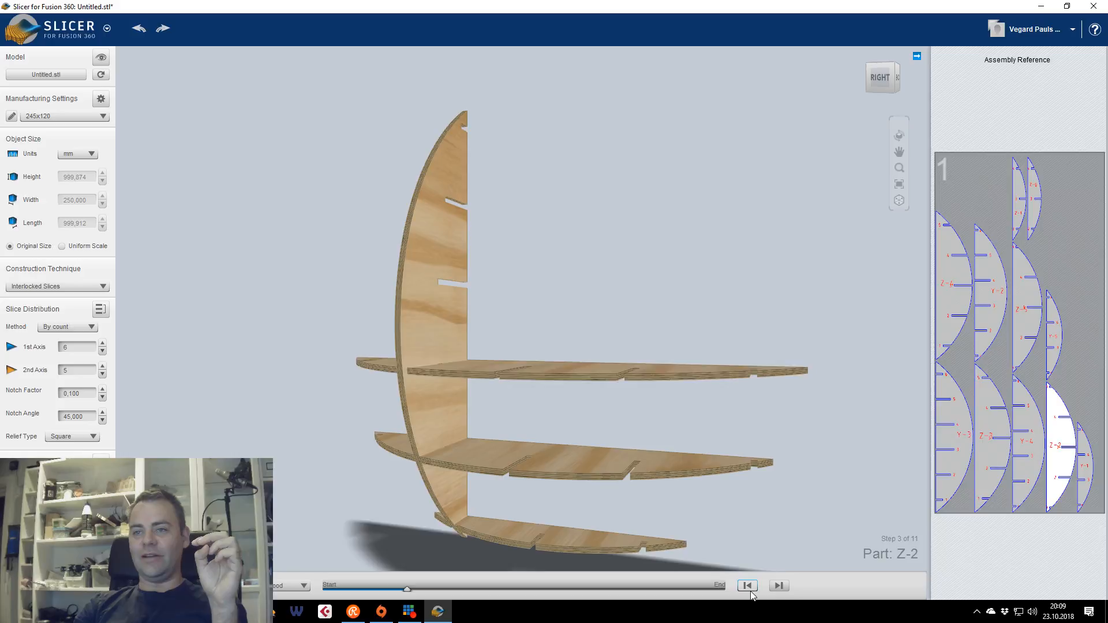
click(747, 585)
click(747, 586)
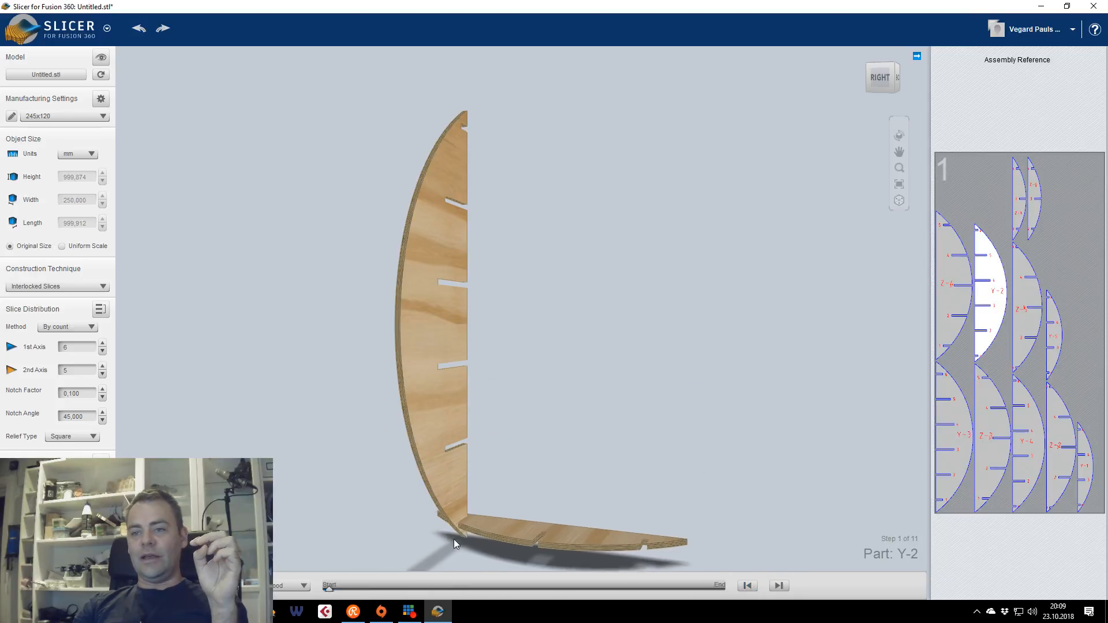
Set the notch relief type to Dog Bone and check the notches up close
click(81, 437)
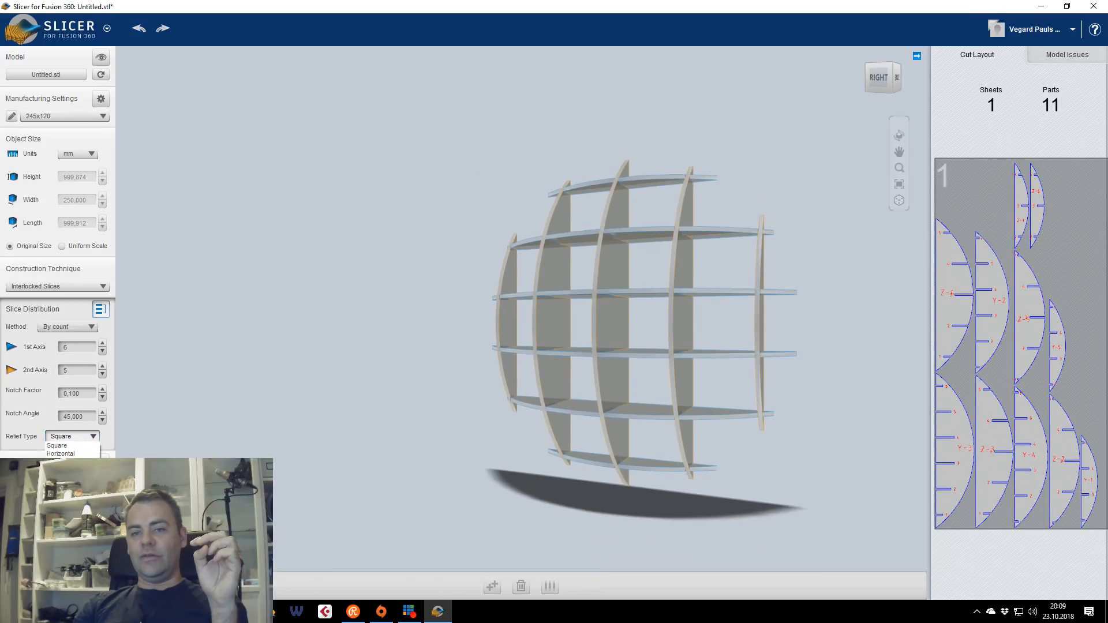
click(60, 470)
scroll(618, 311, up, 5)
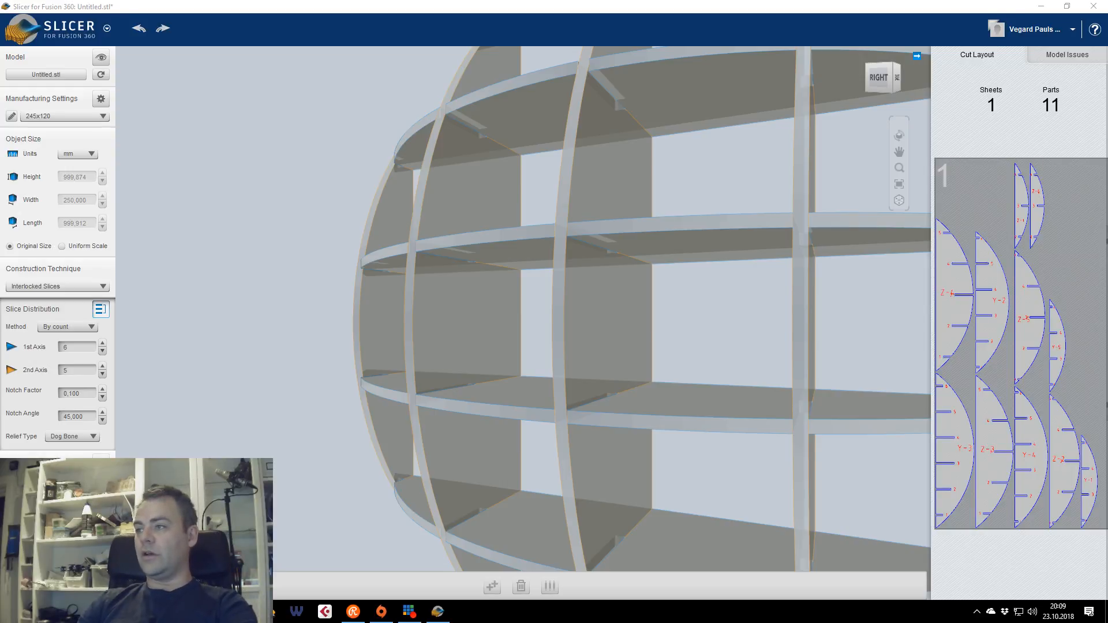
Switch to the web browser and look through the image results for "dogbone"
drag(1107, 87, 554, 86)
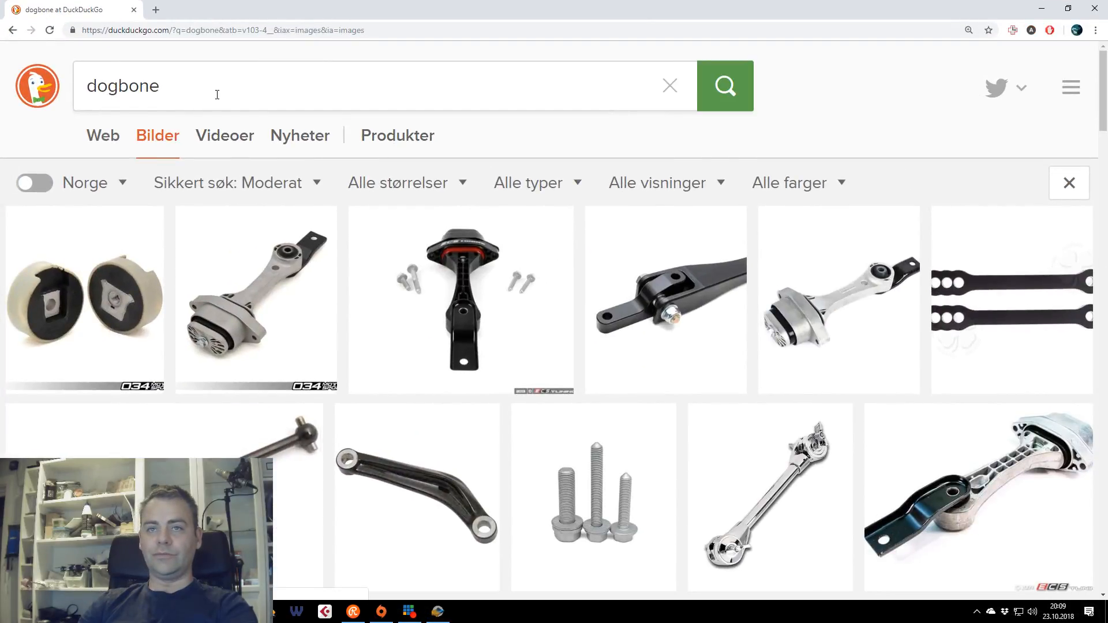
scroll(524, 247, down, 10)
scroll(524, 242, down, 15)
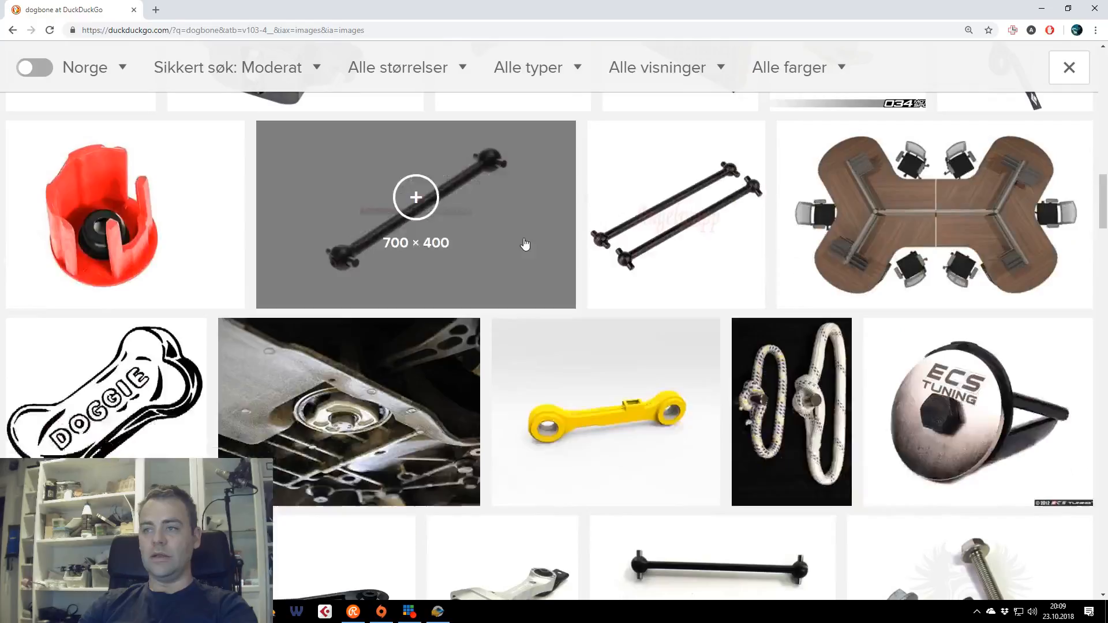
scroll(582, 298, down, 3)
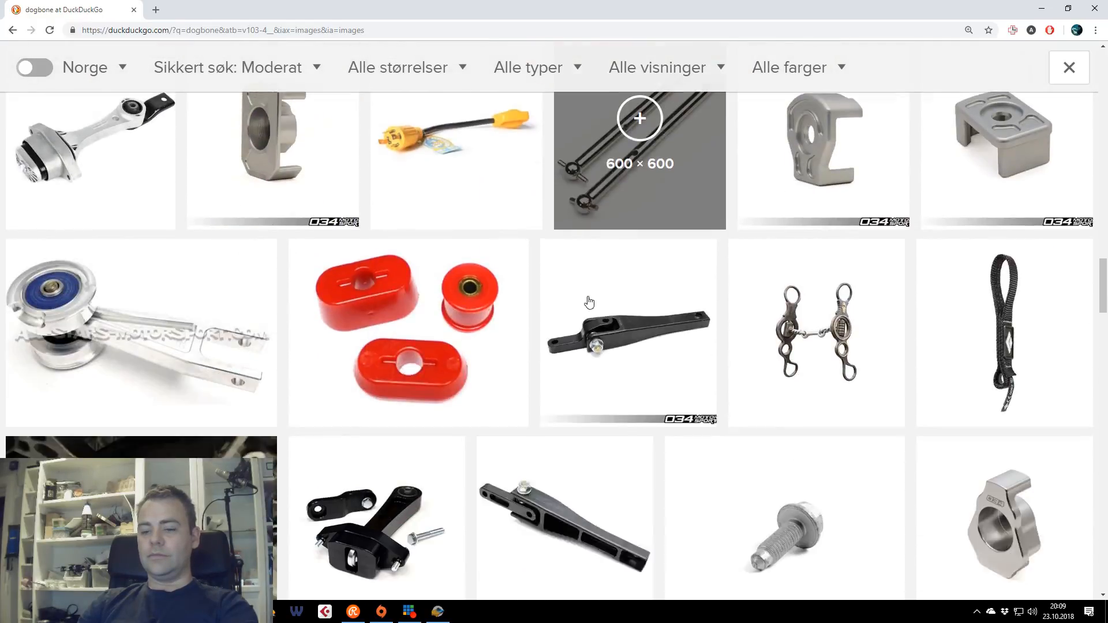
scroll(597, 270, up, 3)
scroll(634, 279, up, 20)
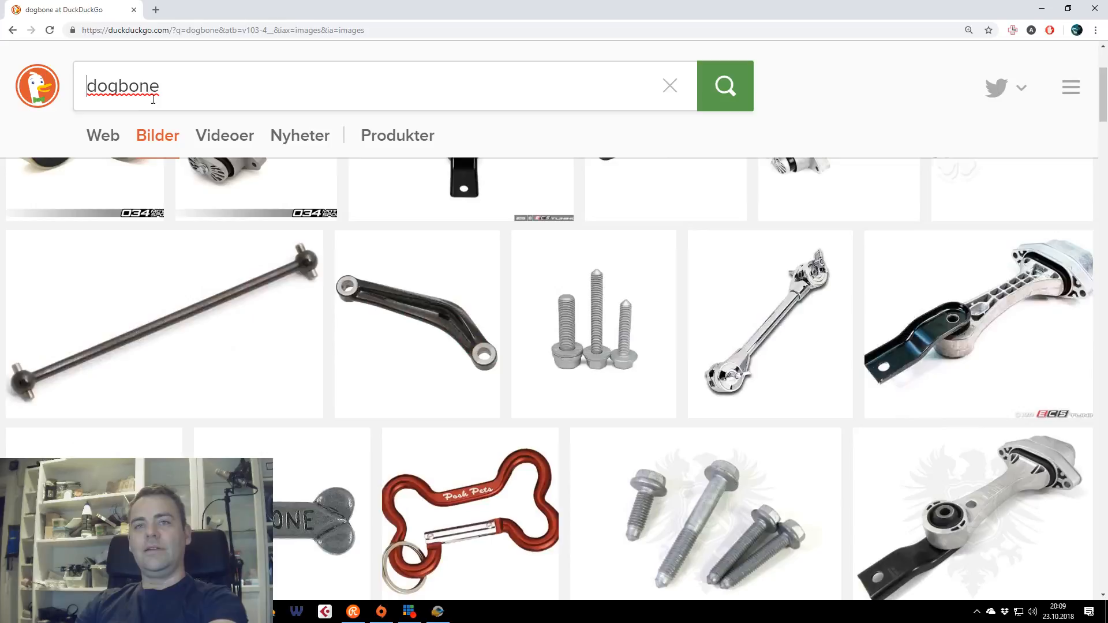
Search images for "bone" and enlarge the cartoon bone clip art to examine its end shape
double_click(152, 93)
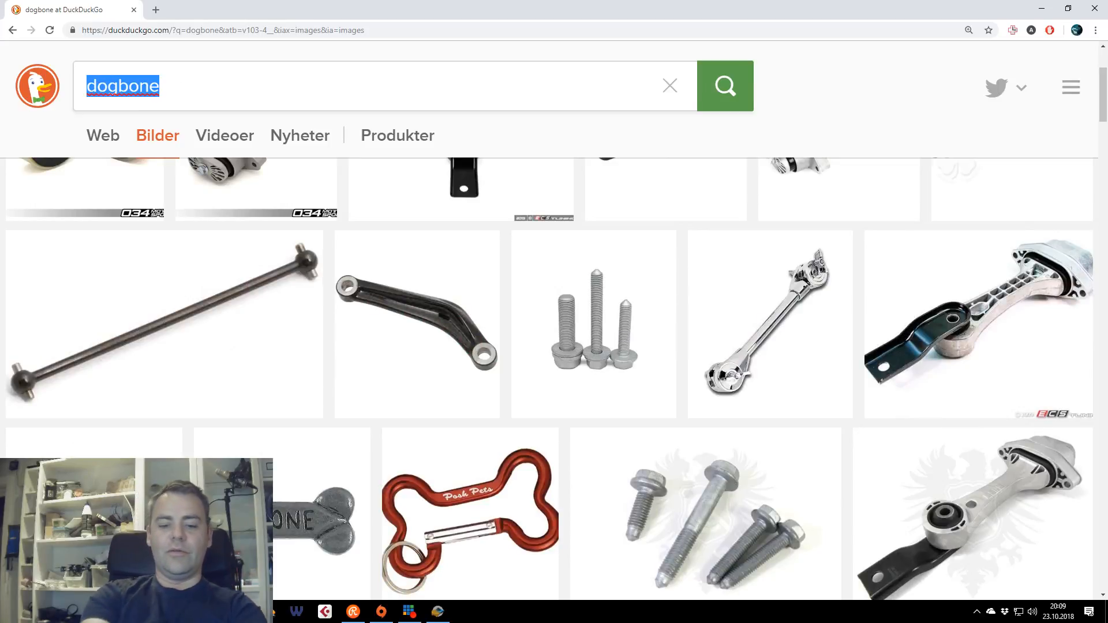
text(bone)
key(Return)
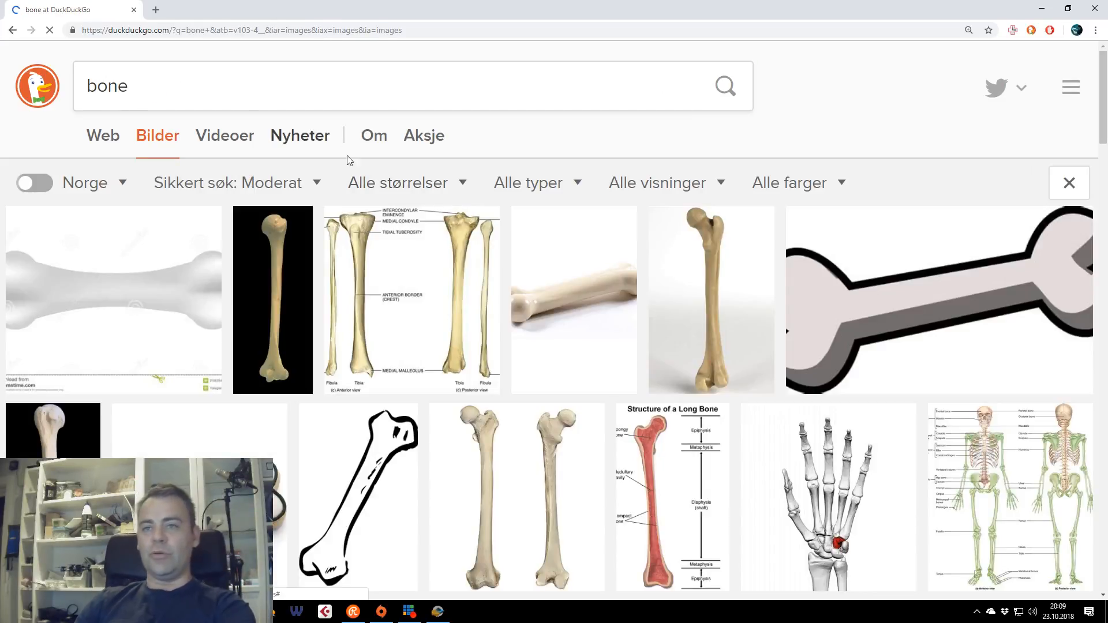
click(969, 288)
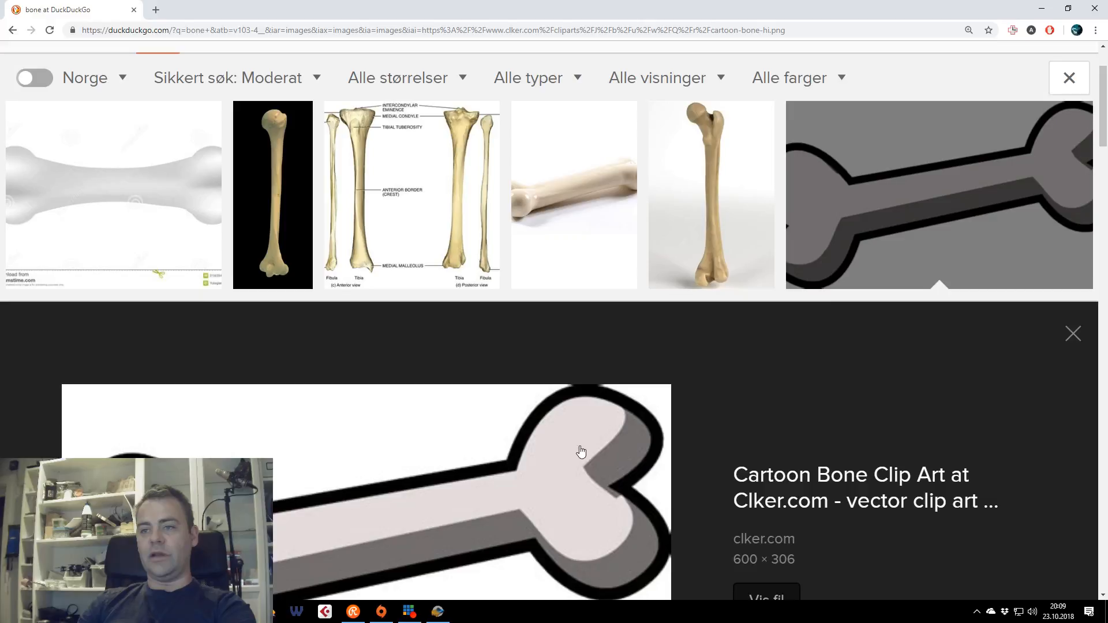
scroll(579, 447, down, 3)
scroll(607, 417, up, 2)
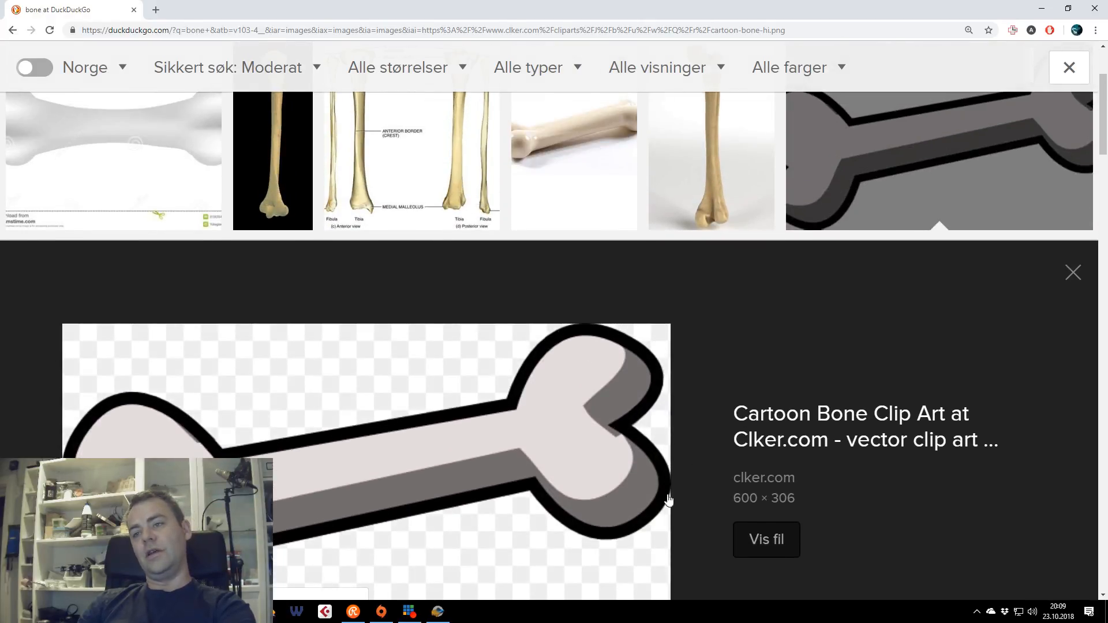
scroll(632, 359, up, 3)
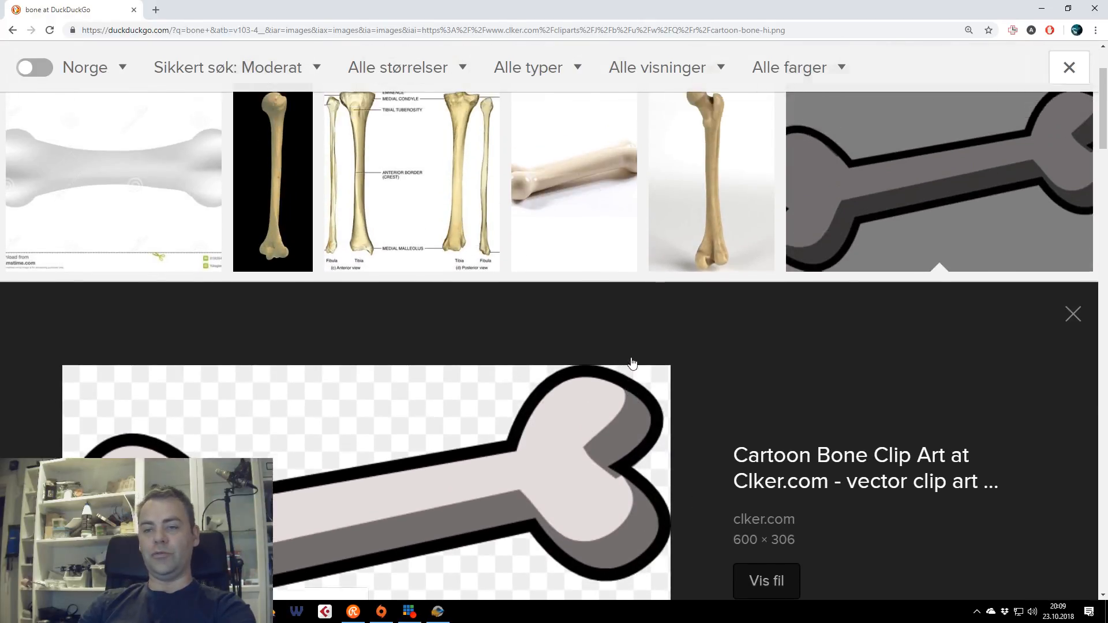
Search images for "dogbone cnc" and enlarge the first picture of a slotted plywood joint
double_click(141, 91)
text(dogbone cnc)
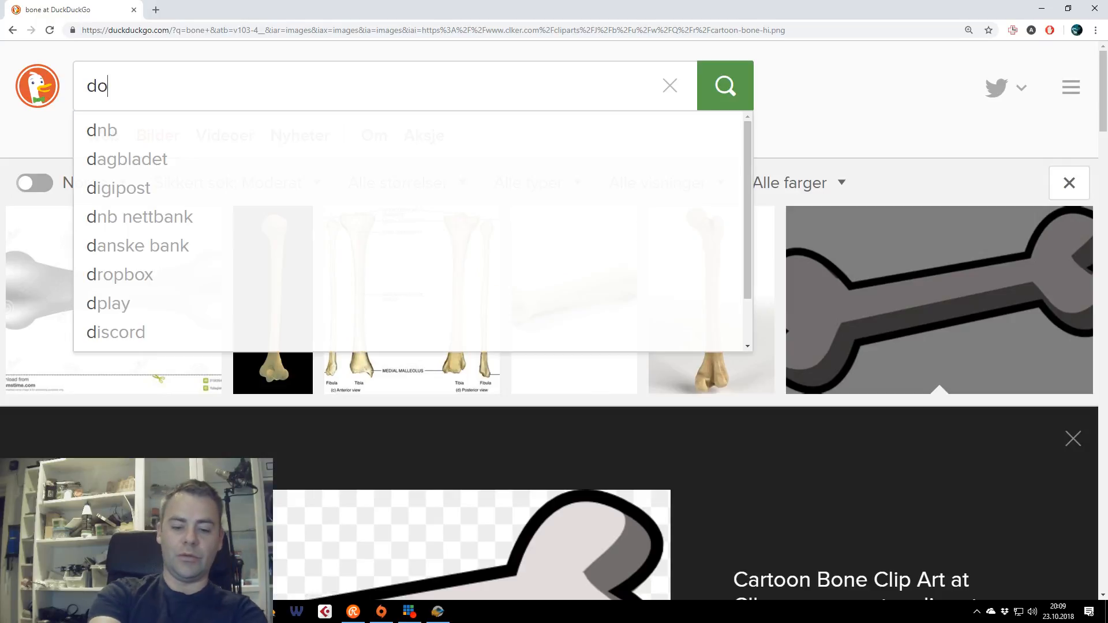
key(Return)
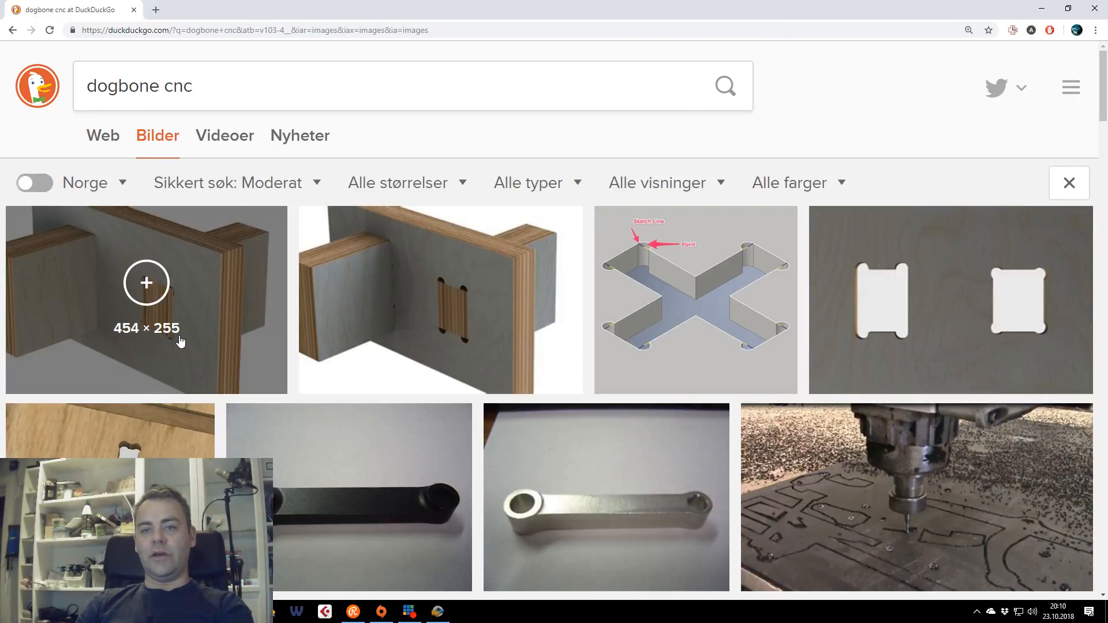
click(181, 341)
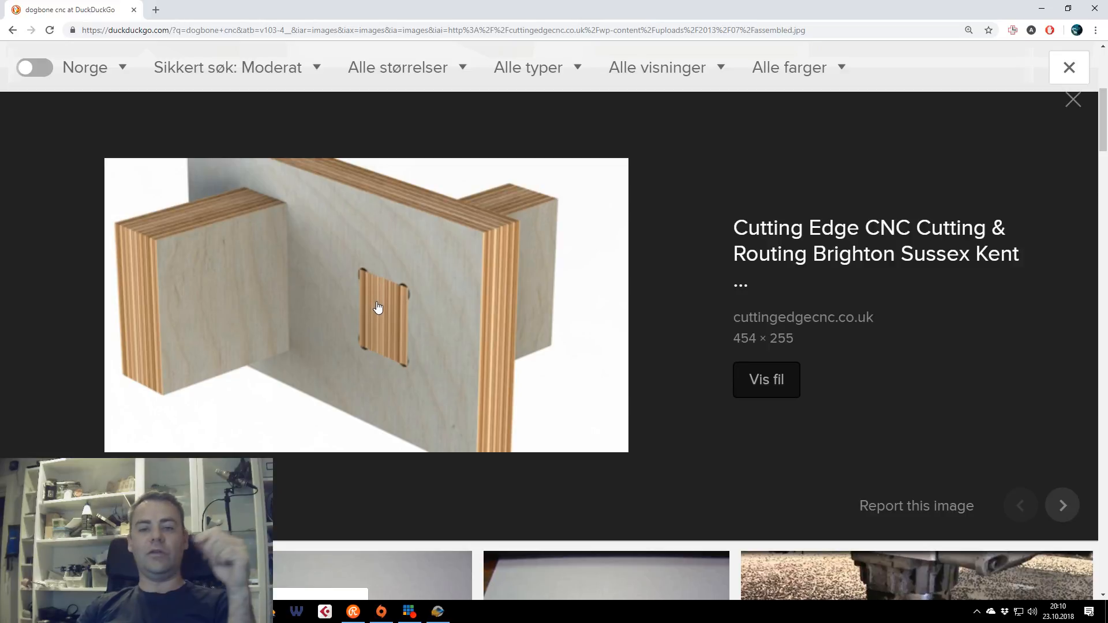
Look through the "dogbone cnc" image results and enlarge the picture of the laser cut dog bone advent calendar
scroll(381, 315, down, 5)
scroll(510, 364, down, 5)
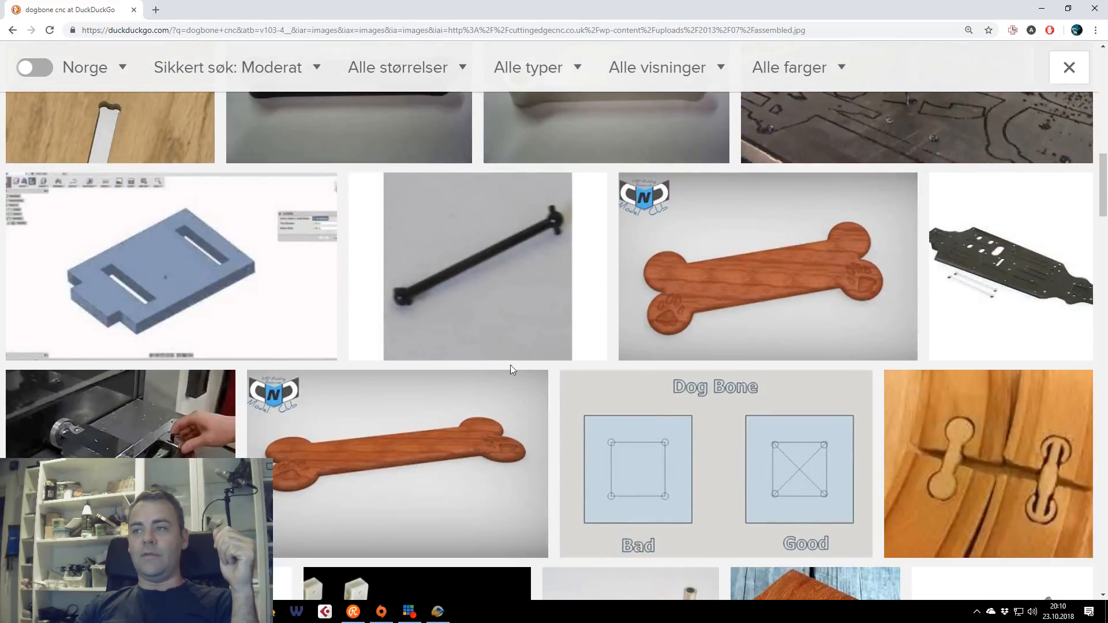
scroll(768, 347, up, 4)
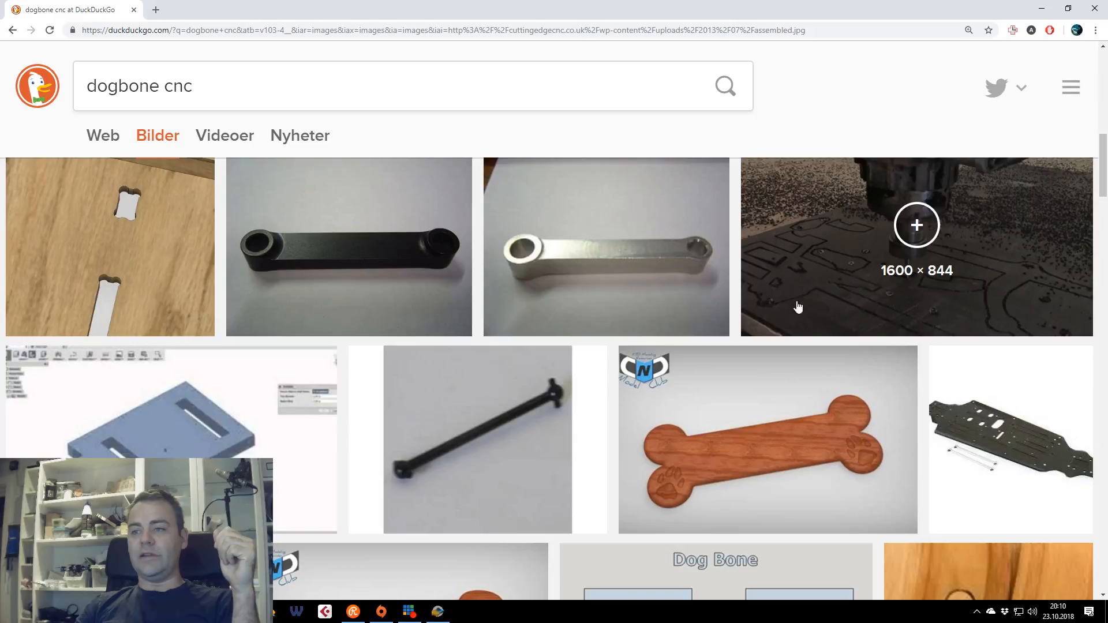
scroll(798, 307, down, 3)
scroll(919, 369, down, 4)
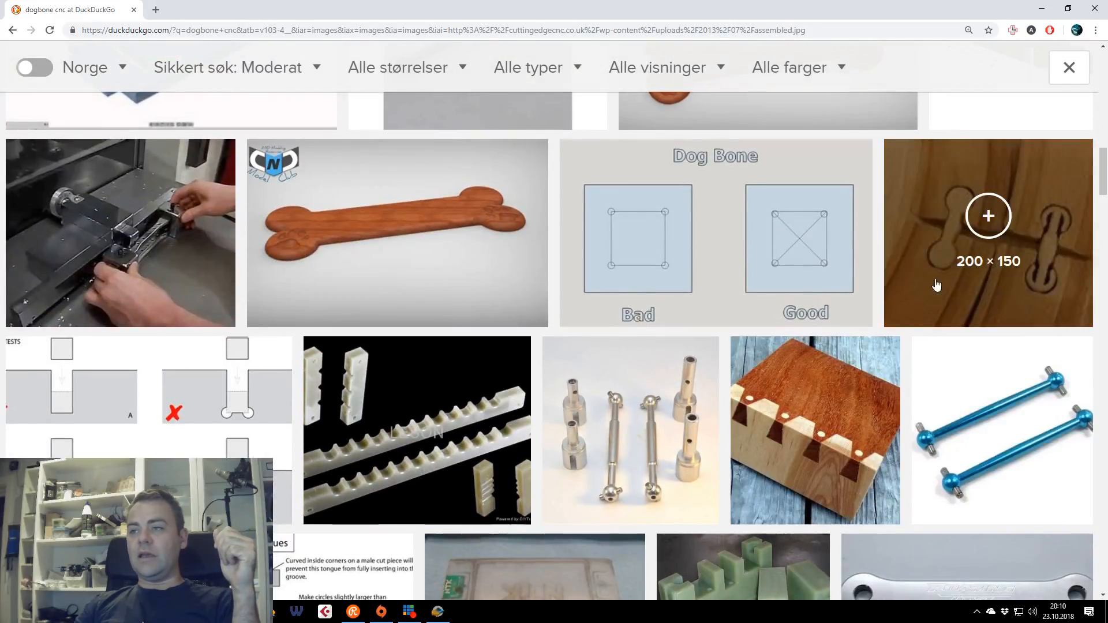
scroll(866, 334, down, 3)
scroll(742, 383, down, 3)
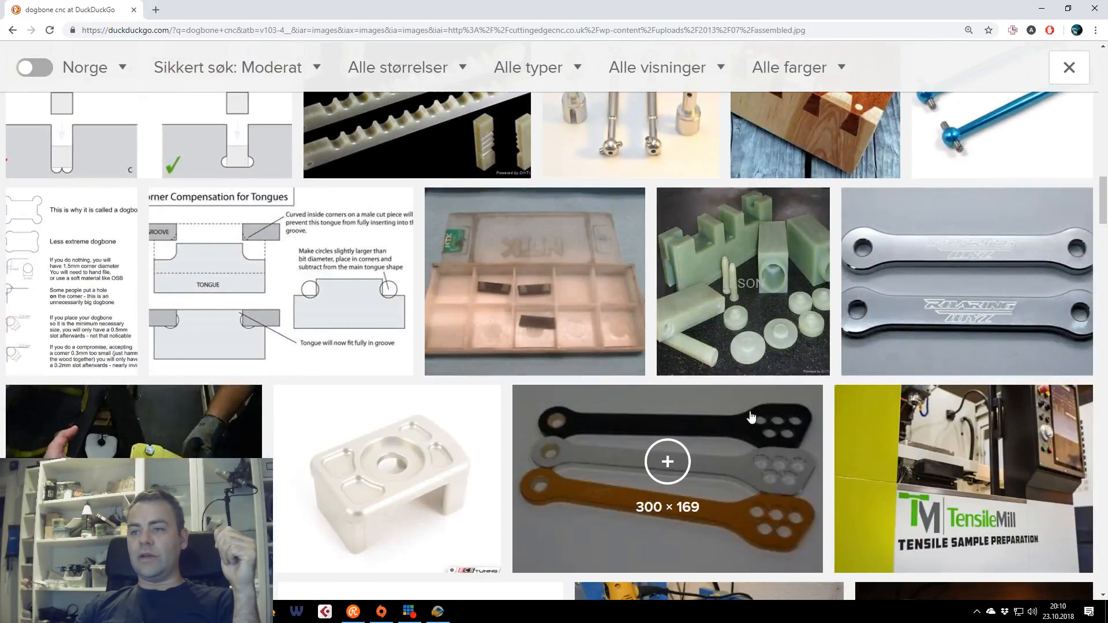
scroll(750, 415, down, 4)
scroll(635, 420, down, 1)
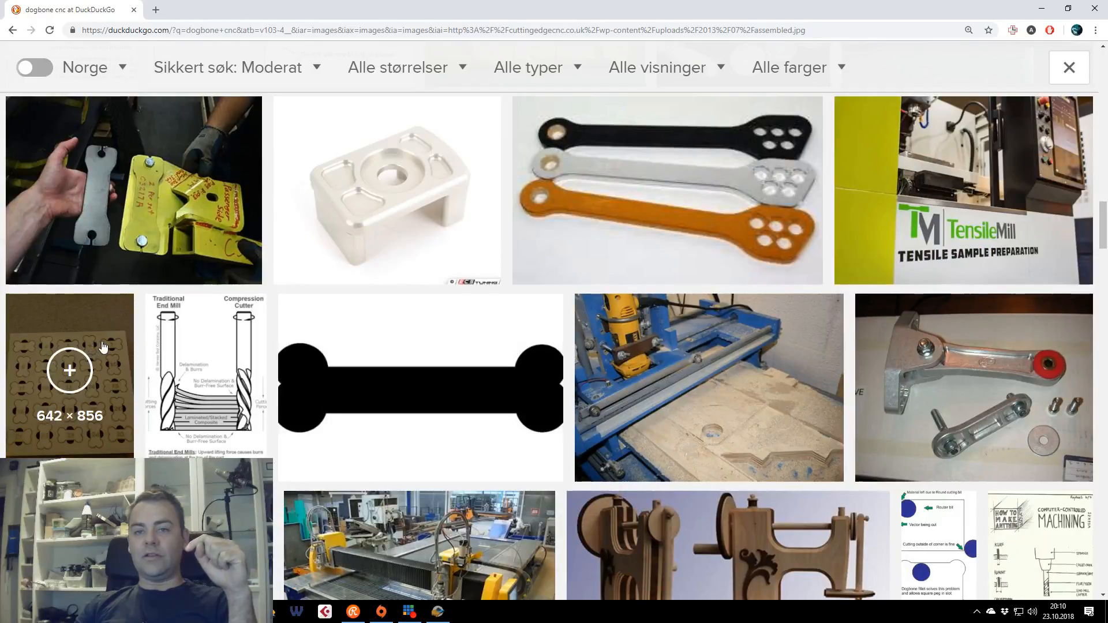
click(103, 347)
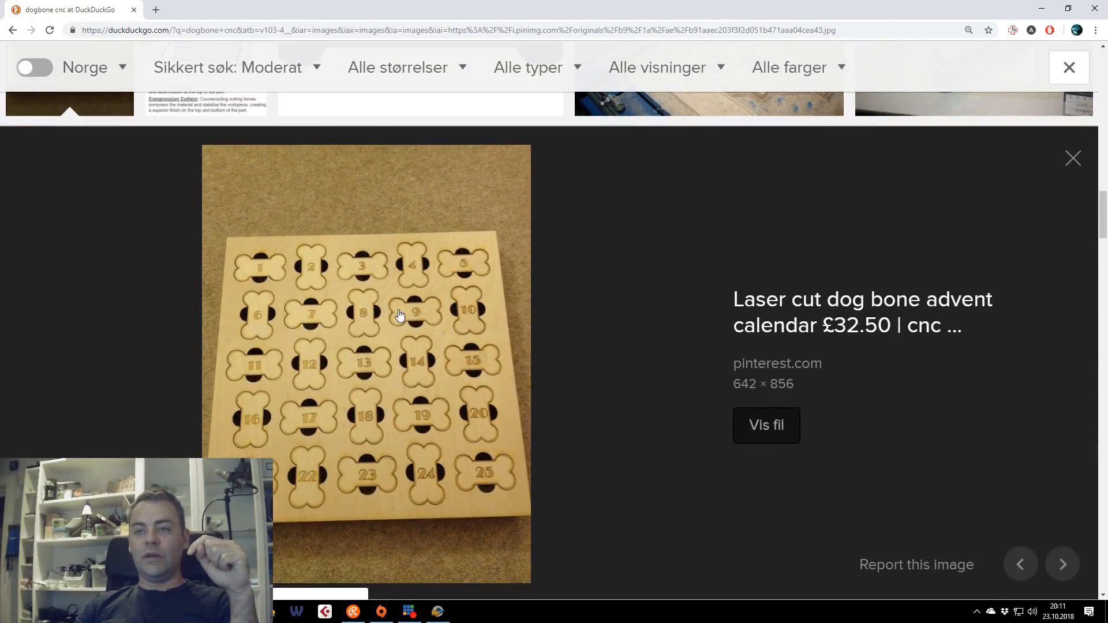
Browse further down the "dogbone cnc" image results below the advent calendar picture
scroll(460, 331, down, 10)
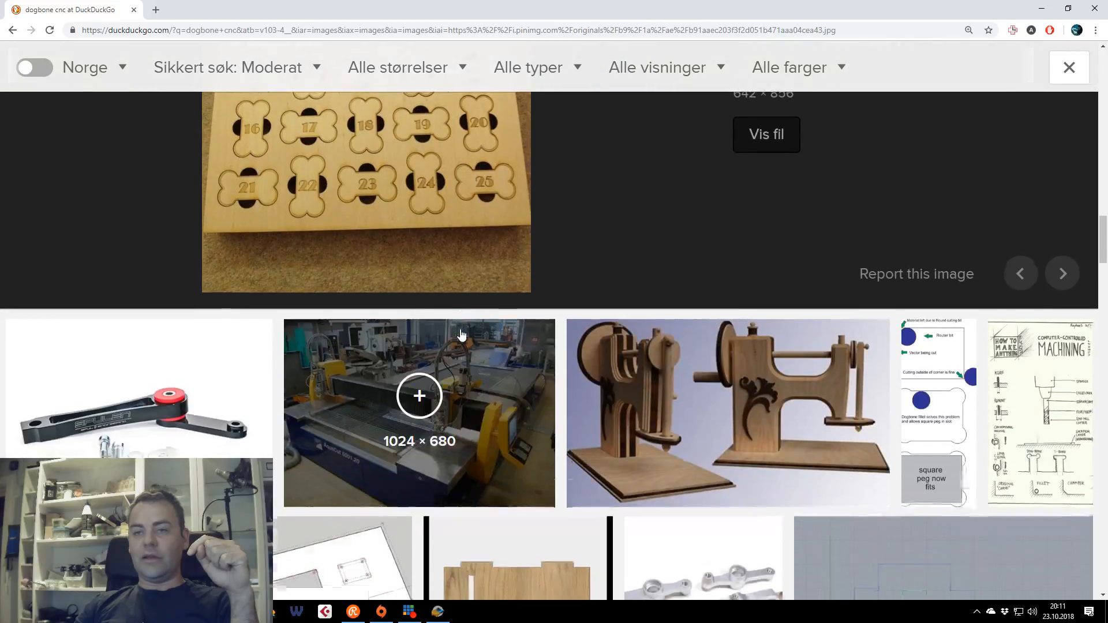
scroll(461, 333, up, 6)
scroll(462, 333, down, 7)
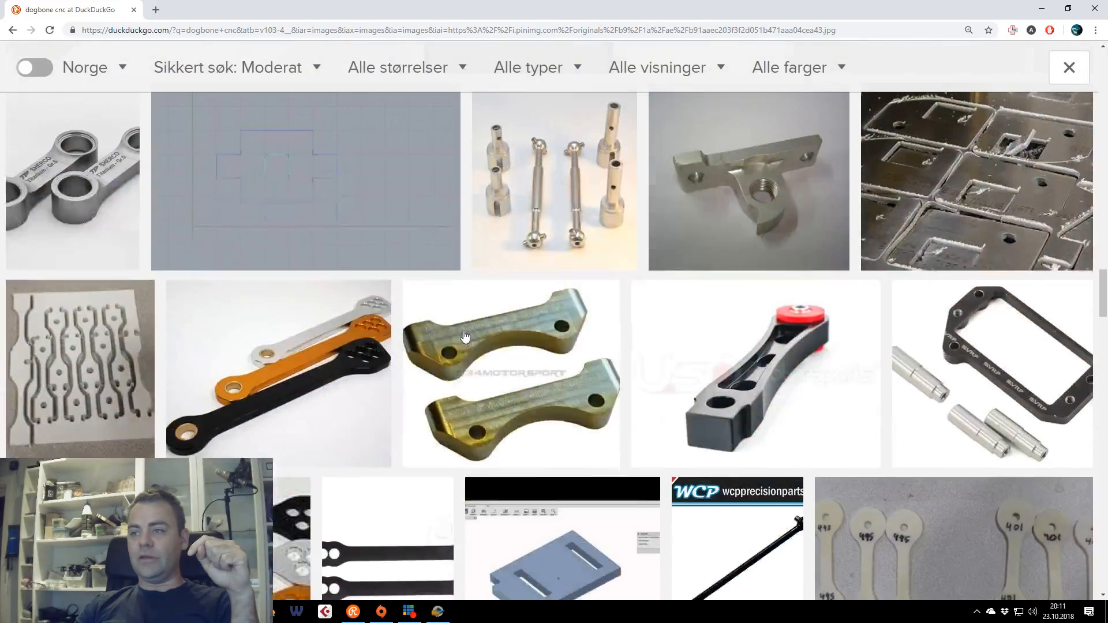
Switch back to Slicer for Fusion 360 and examine the dog-bone notch ends of part Y-2 up close
drag(832, 11, 1107, 11)
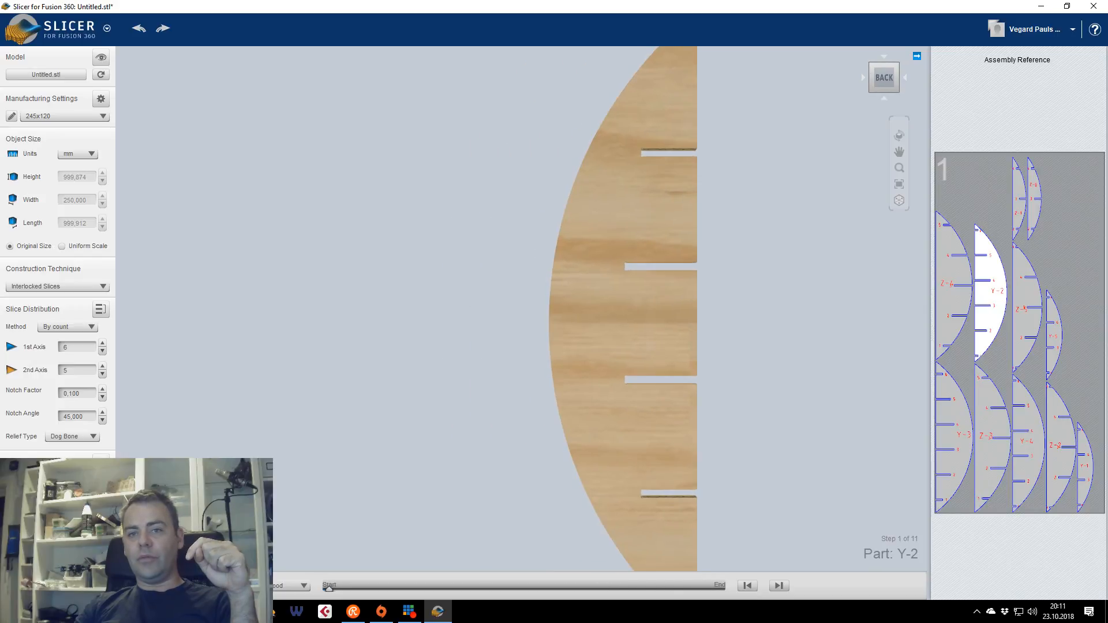
scroll(554, 321, up, 6)
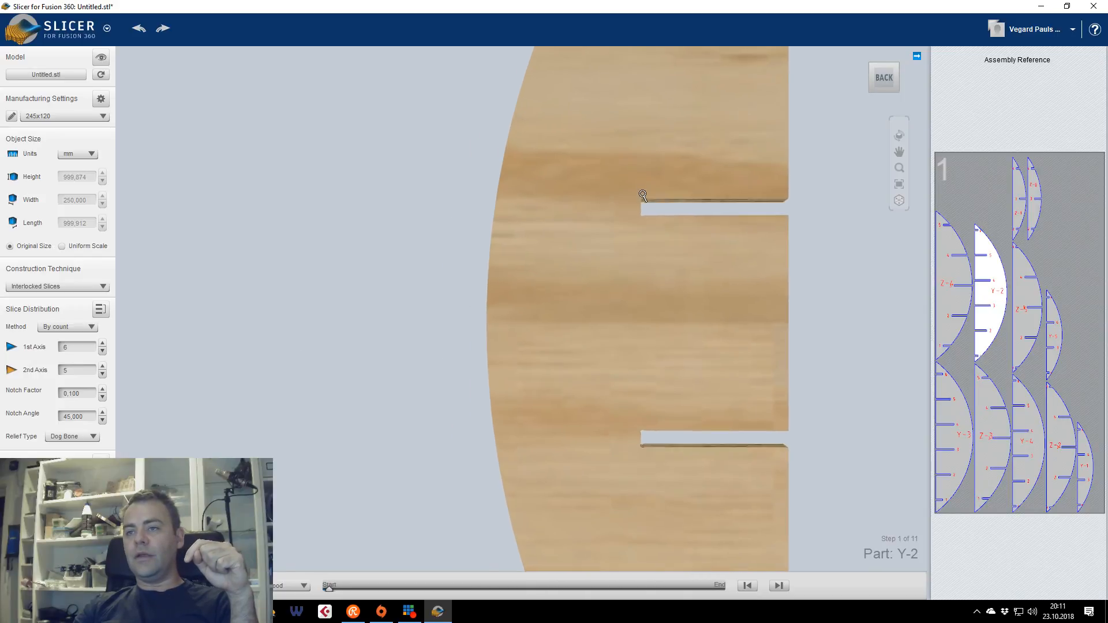
scroll(594, 210, up, 3)
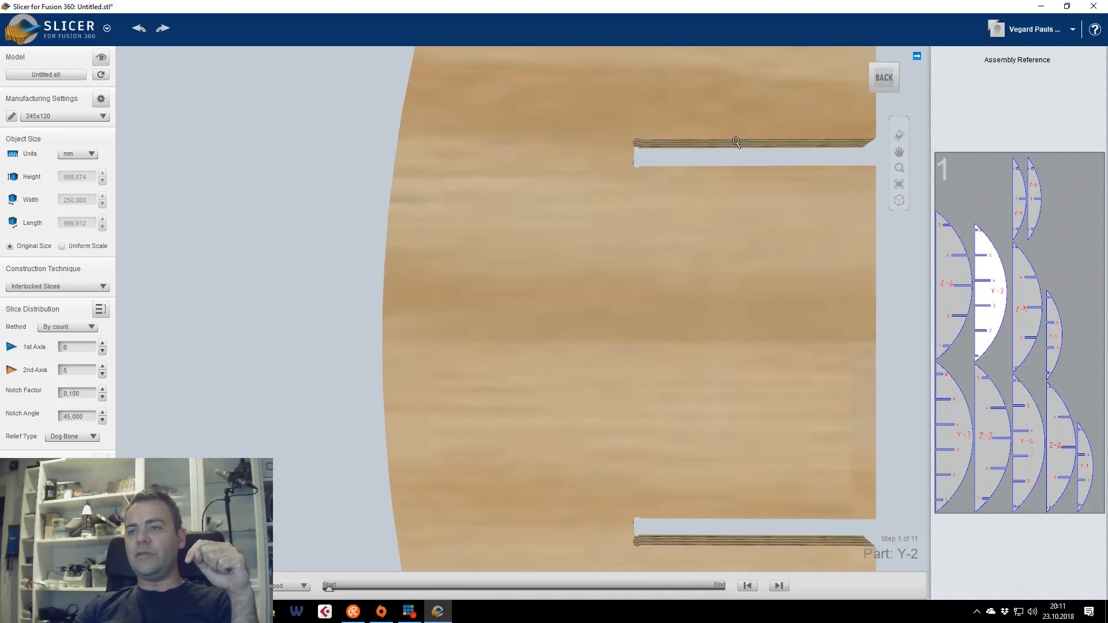
middle_drag(645, 228, 521, 366)
scroll(630, 186, up, 1)
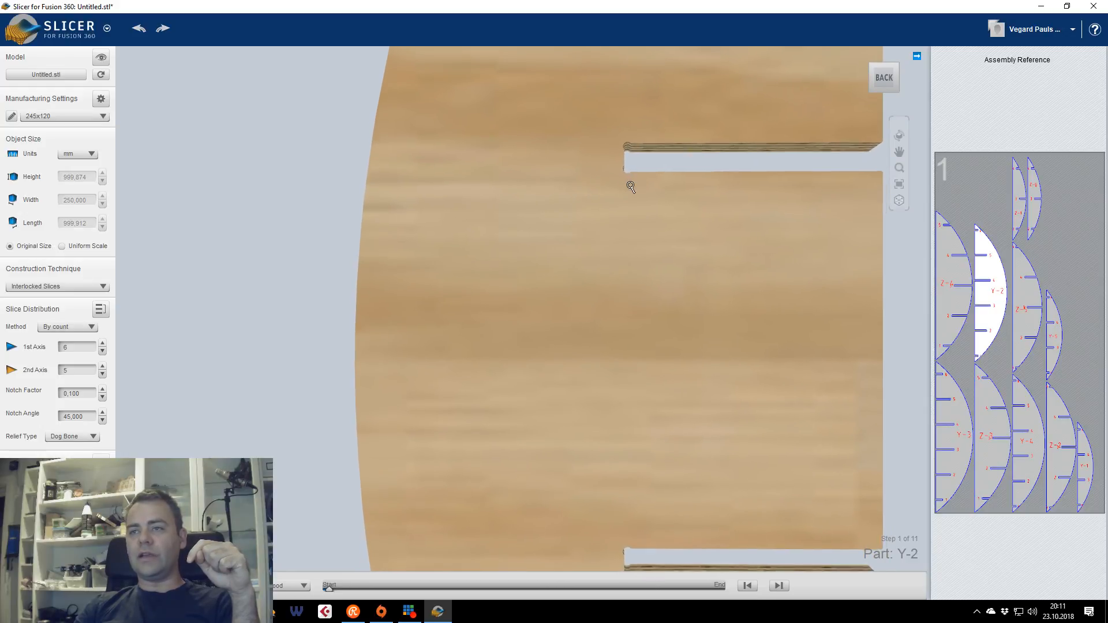
middle_drag(663, 155, 294, 542)
scroll(629, 172, up, 2)
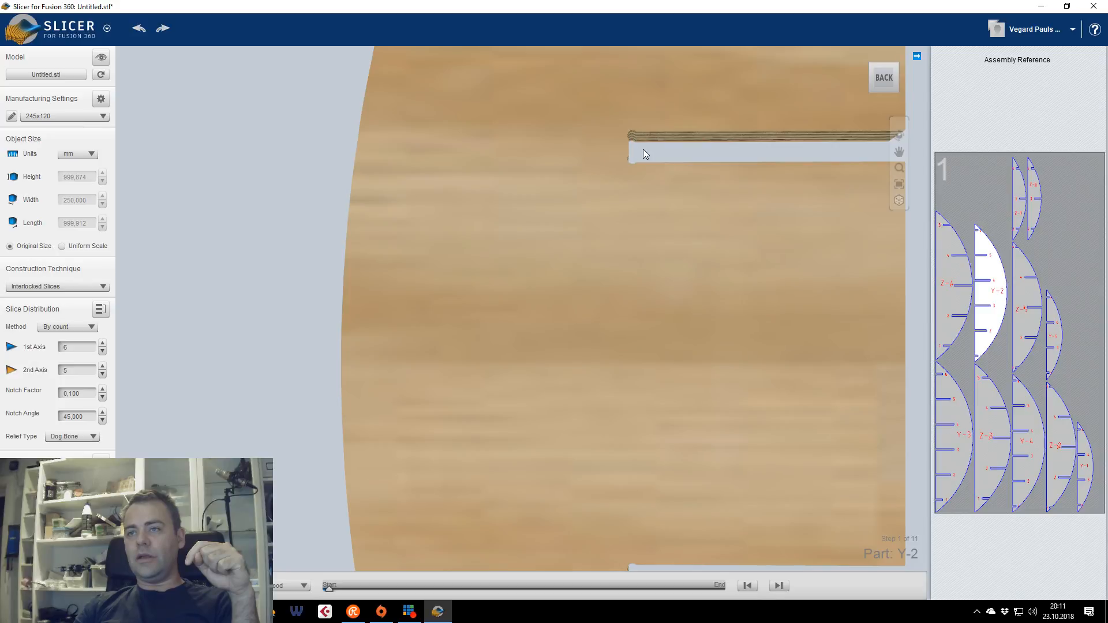
middle_drag(643, 149, 652, 398)
scroll(652, 398, down, 1)
scroll(694, 350, down, 5)
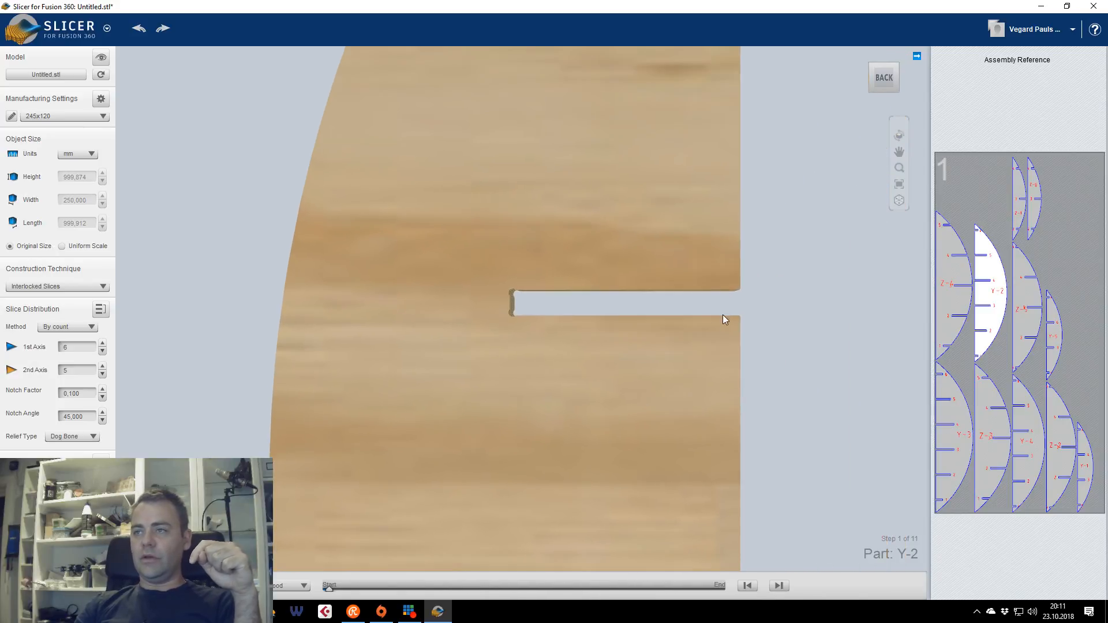
scroll(856, 188, up, 3)
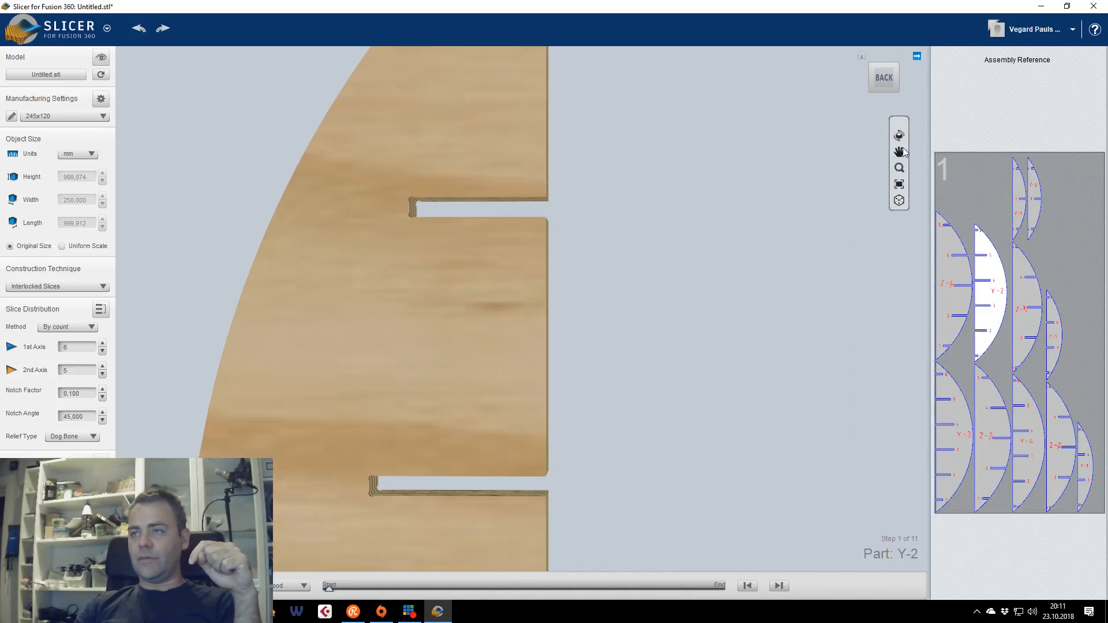
Inspect the Y-2 notches with the Zoom tool, restore the home view, and look closely at the lower notches
click(898, 172)
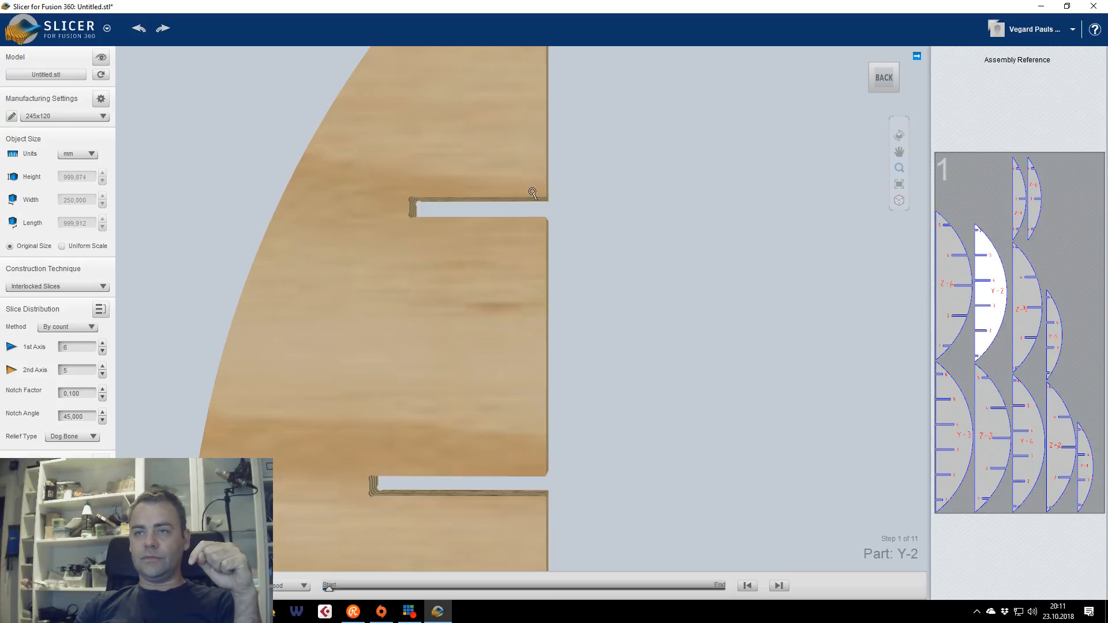
drag(459, 241, 506, 211)
drag(648, 144, 783, 58)
drag(708, 407, 792, 338)
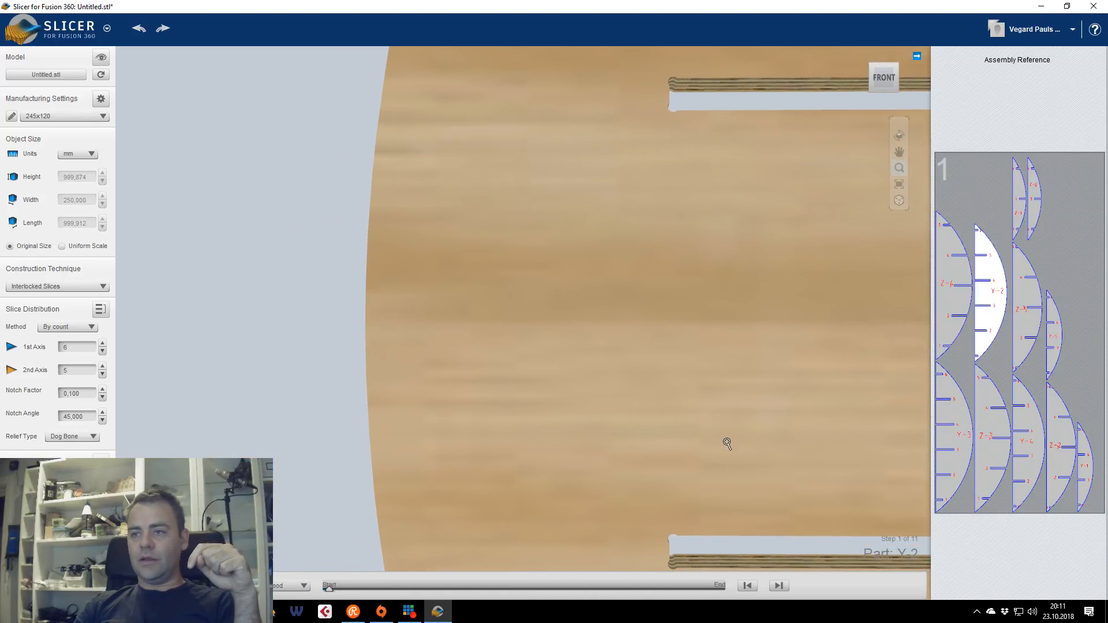
drag(727, 443, 615, 339)
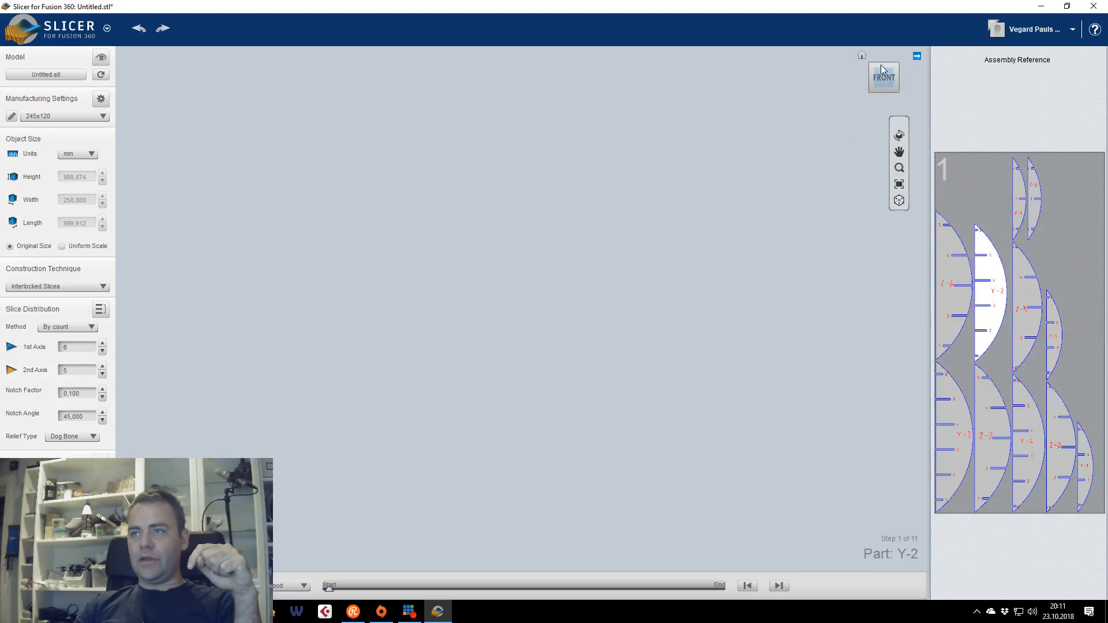
click(861, 55)
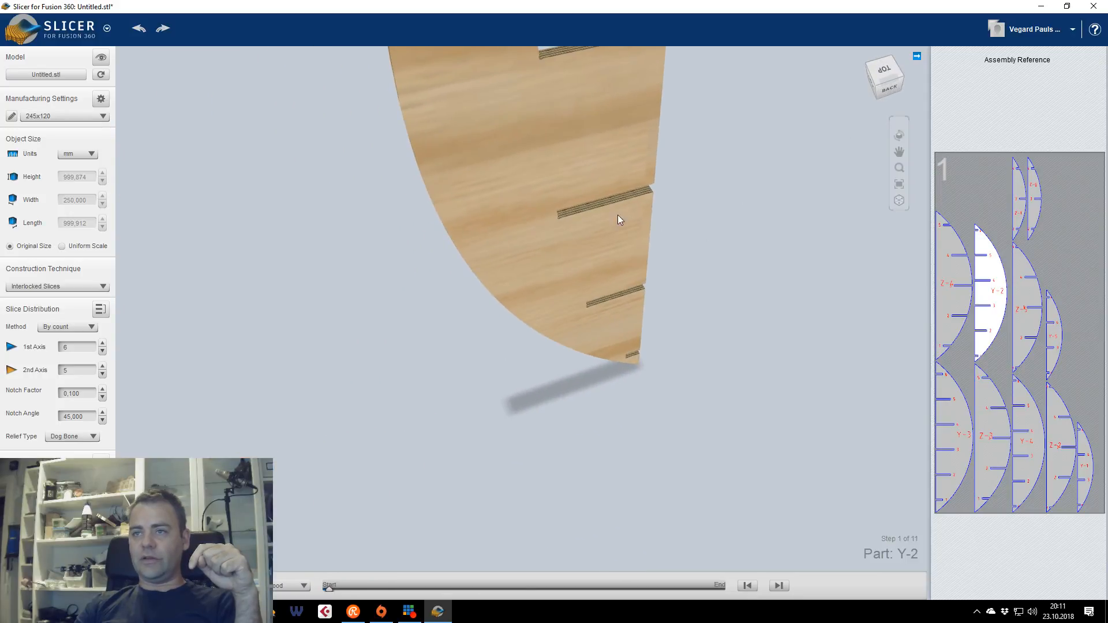
drag(568, 184, 572, 291)
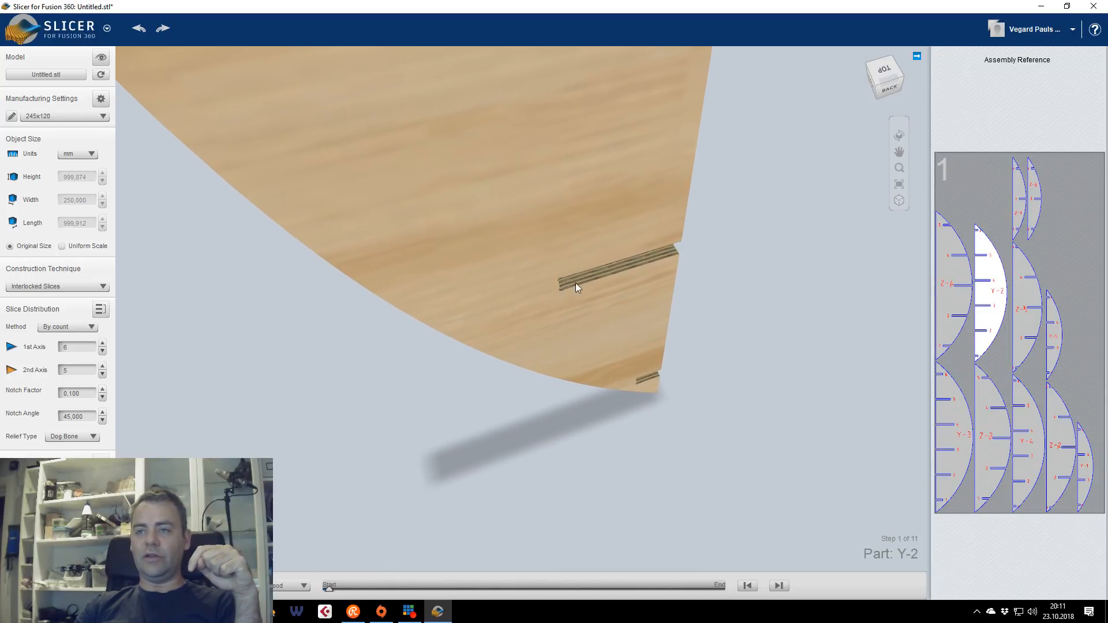
Advance the assembly to part Z-3 and examine the dog-bone corner of its notch up close
click(780, 586)
click(780, 586)
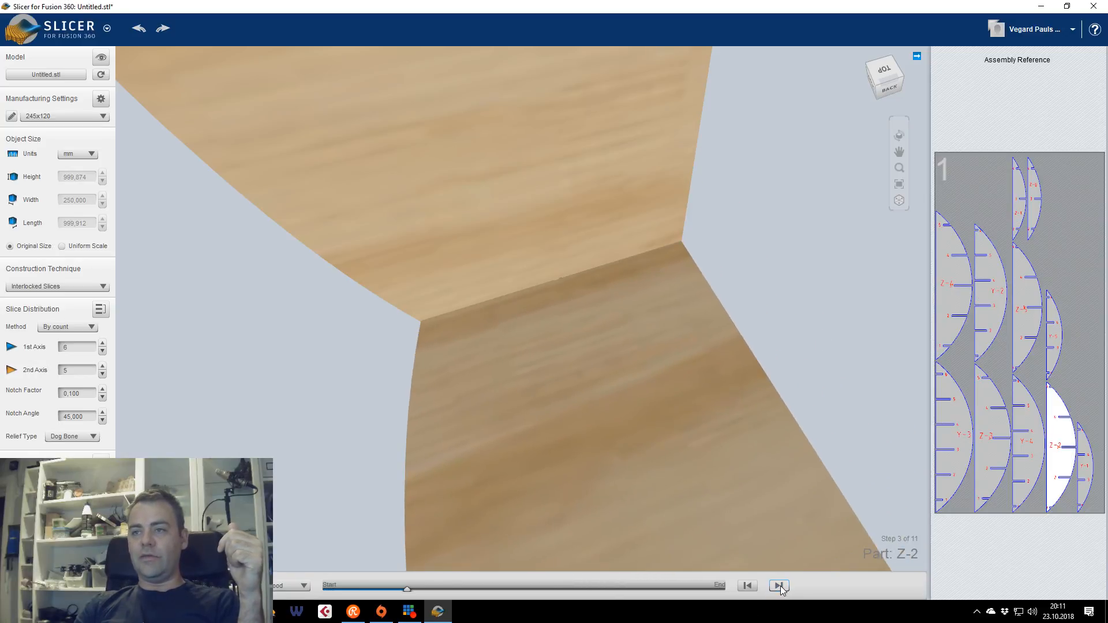
click(780, 586)
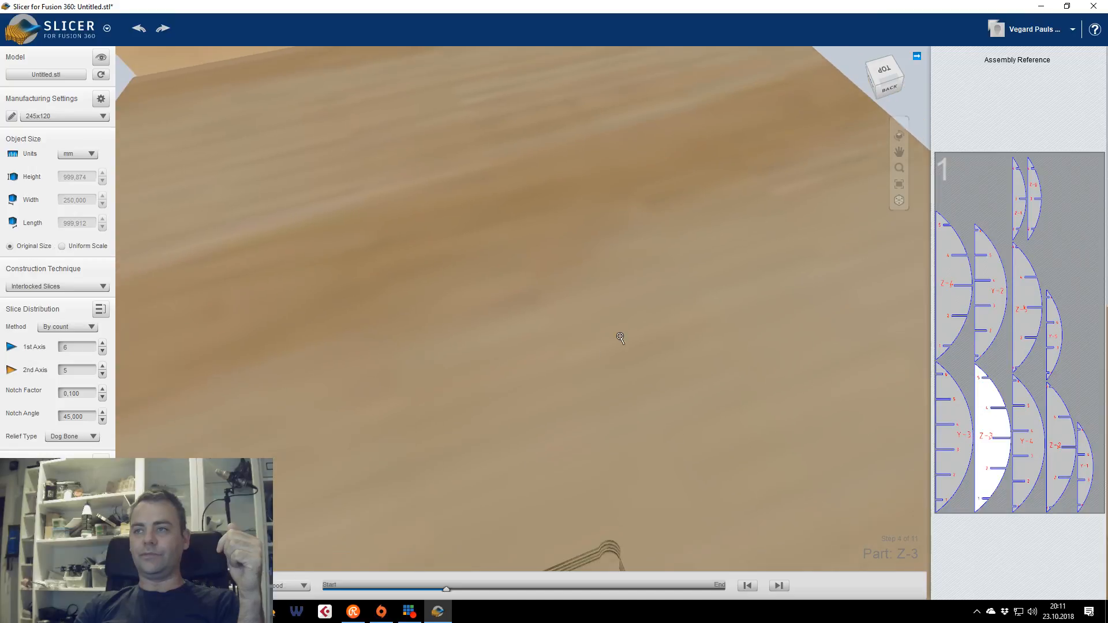
scroll(620, 338, down, 6)
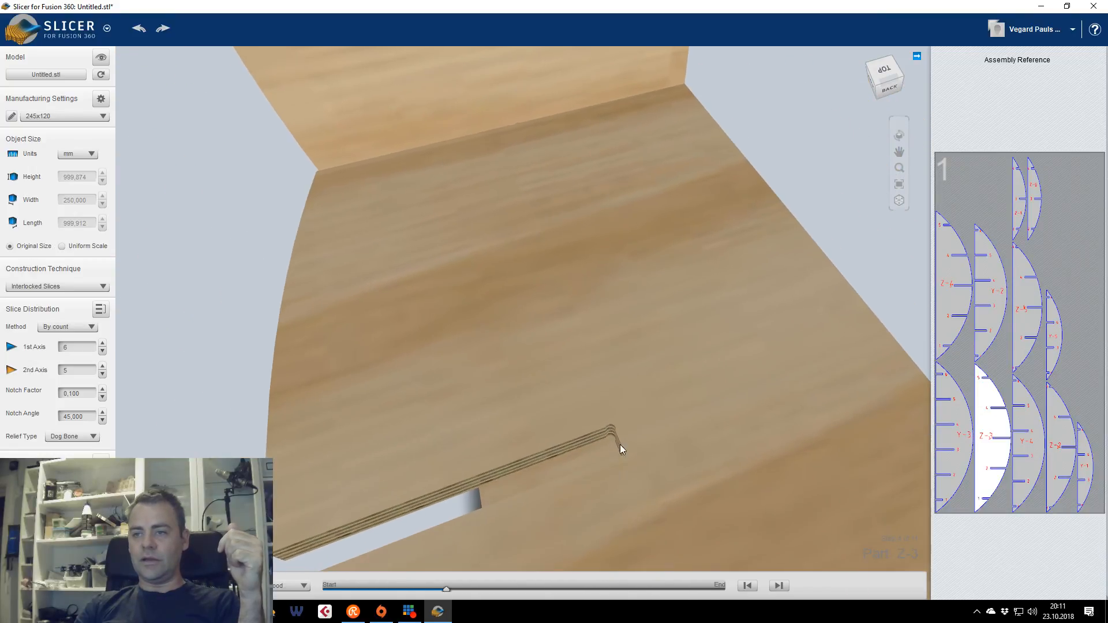
scroll(612, 488, up, 3)
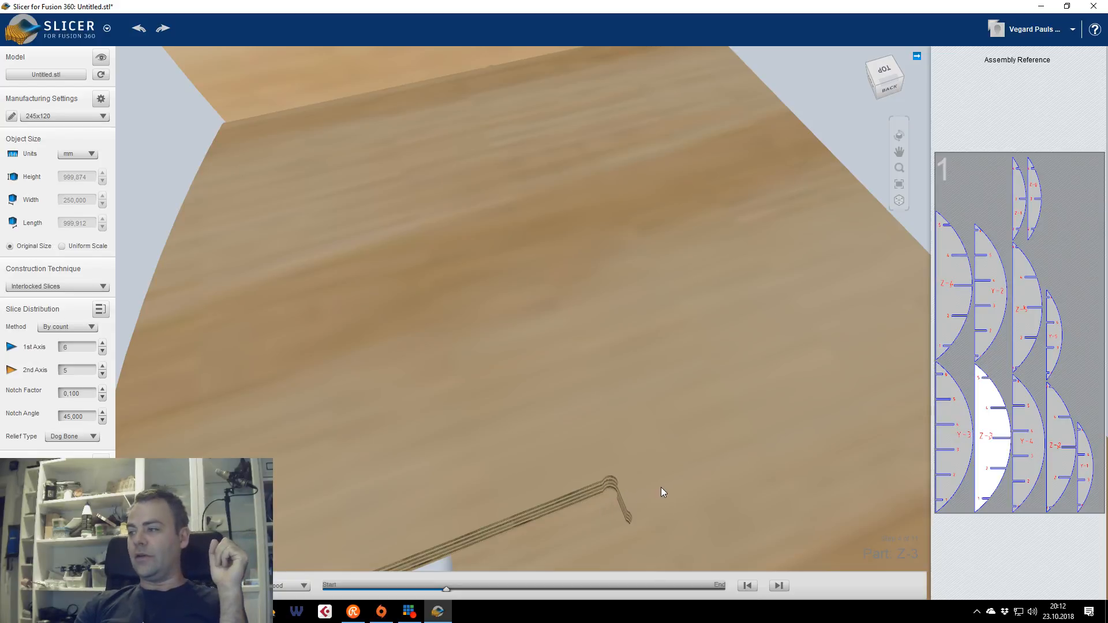
scroll(669, 479, down, 5)
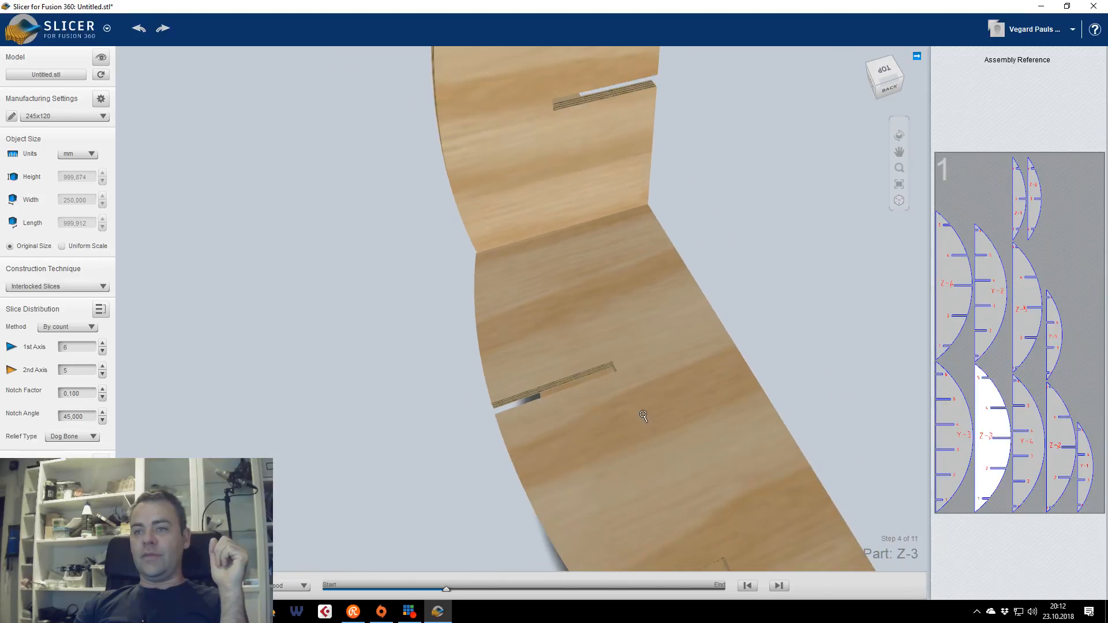
View the assembly from its right side and advance it from part Z-3 to the final part, Y-5
right_drag(642, 415, 718, 279)
drag(883, 91, 946, 40)
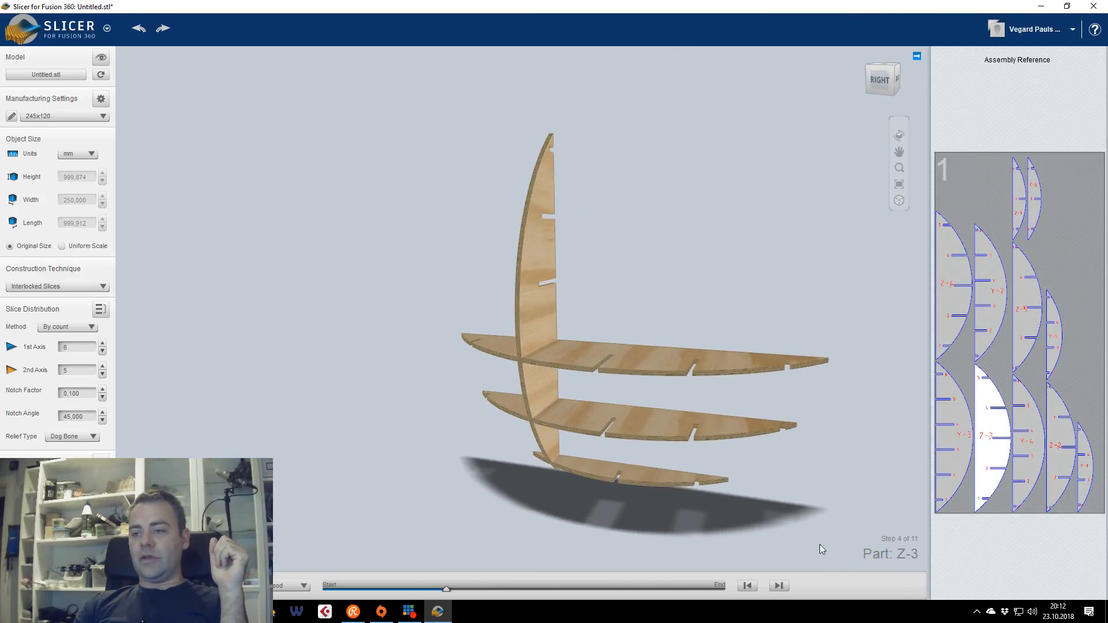
click(776, 586)
click(778, 586)
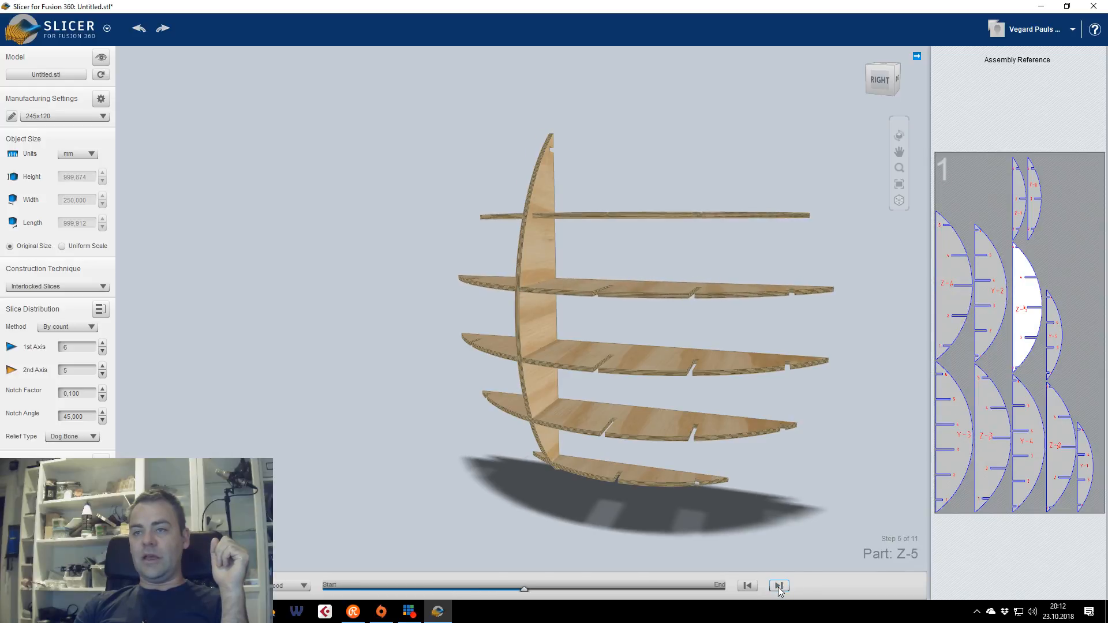
click(777, 586)
click(778, 586)
click(778, 586)
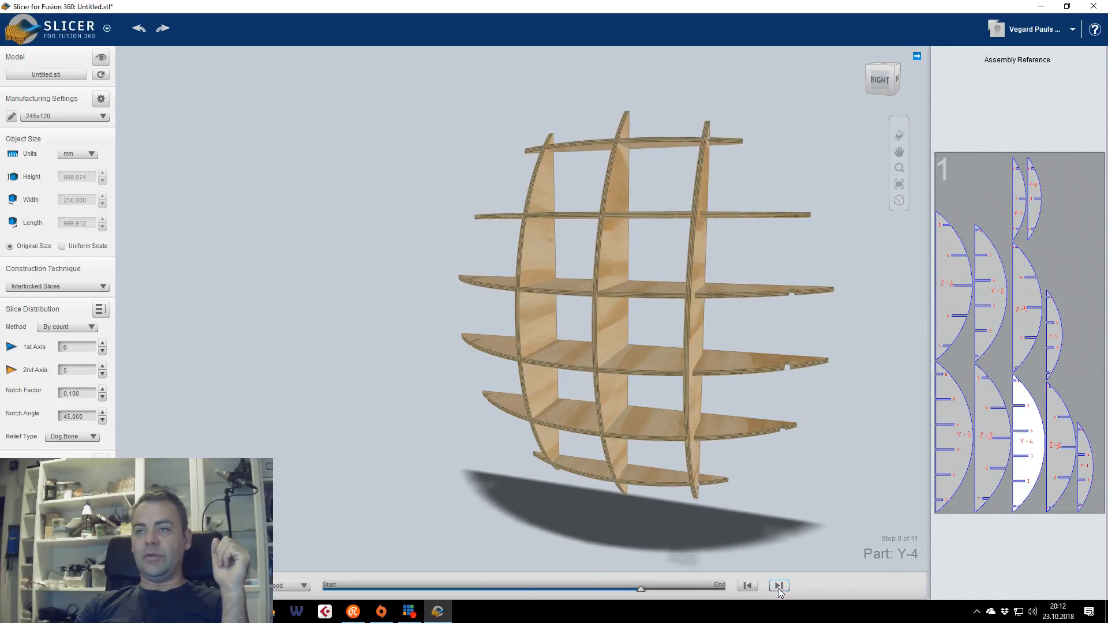
click(778, 587)
click(778, 588)
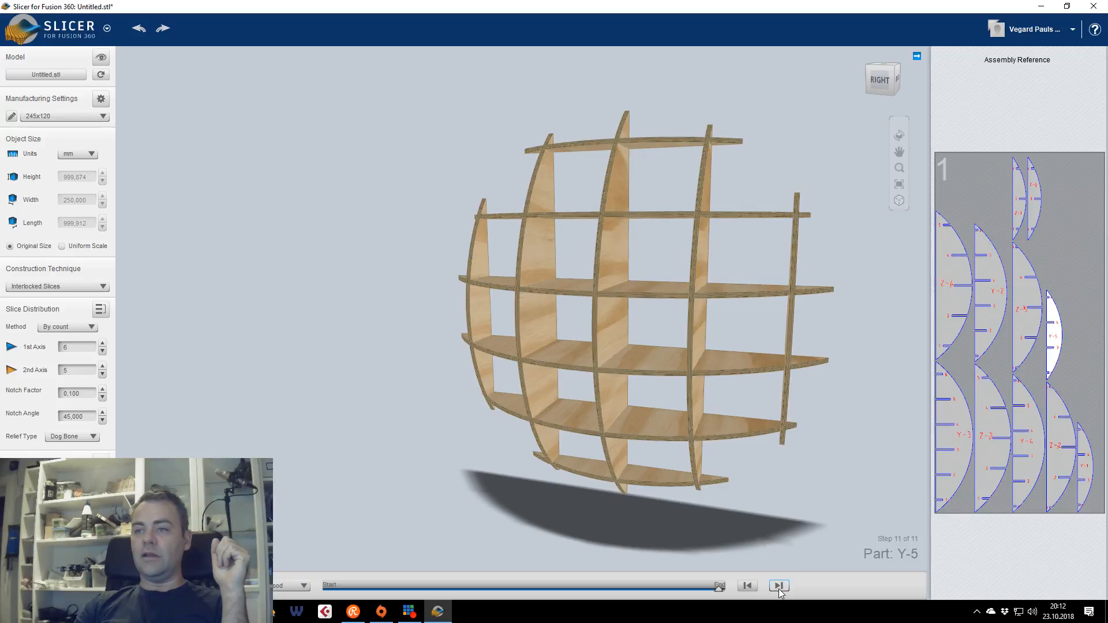
Step the assembly sequence back several parts and replay it forward to the final part, Y-5
click(747, 586)
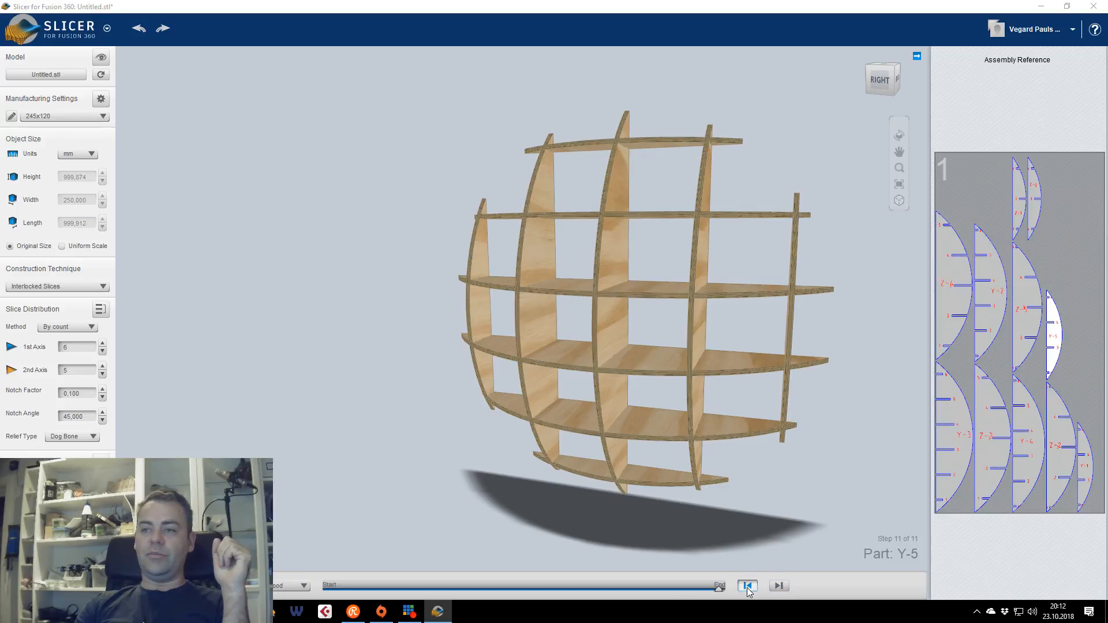
click(747, 586)
click(747, 586)
click(747, 586)
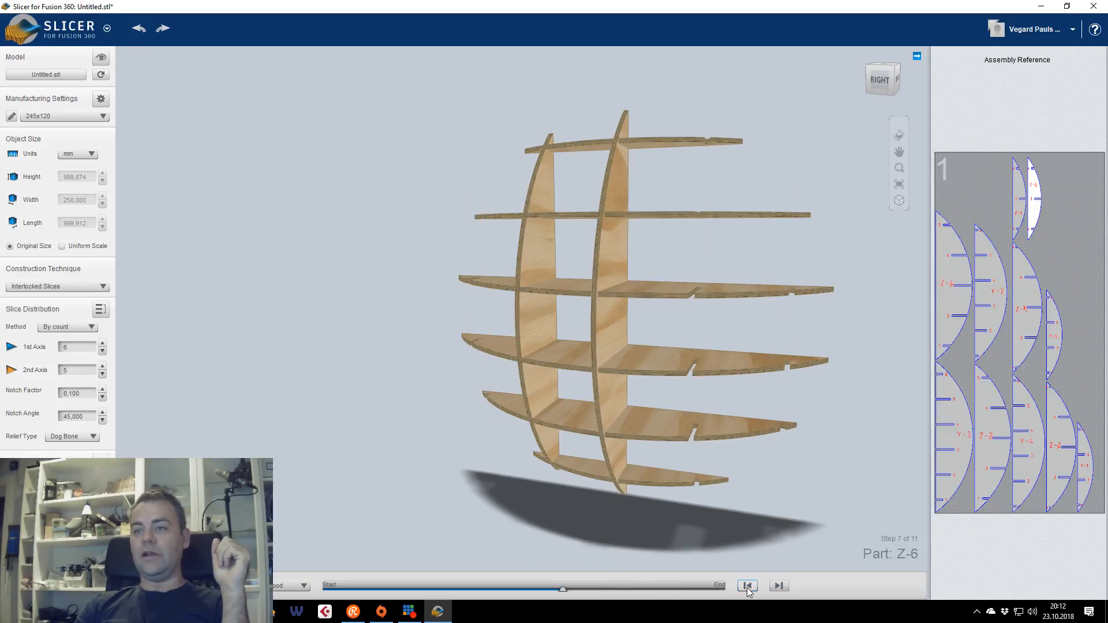
click(748, 588)
click(781, 590)
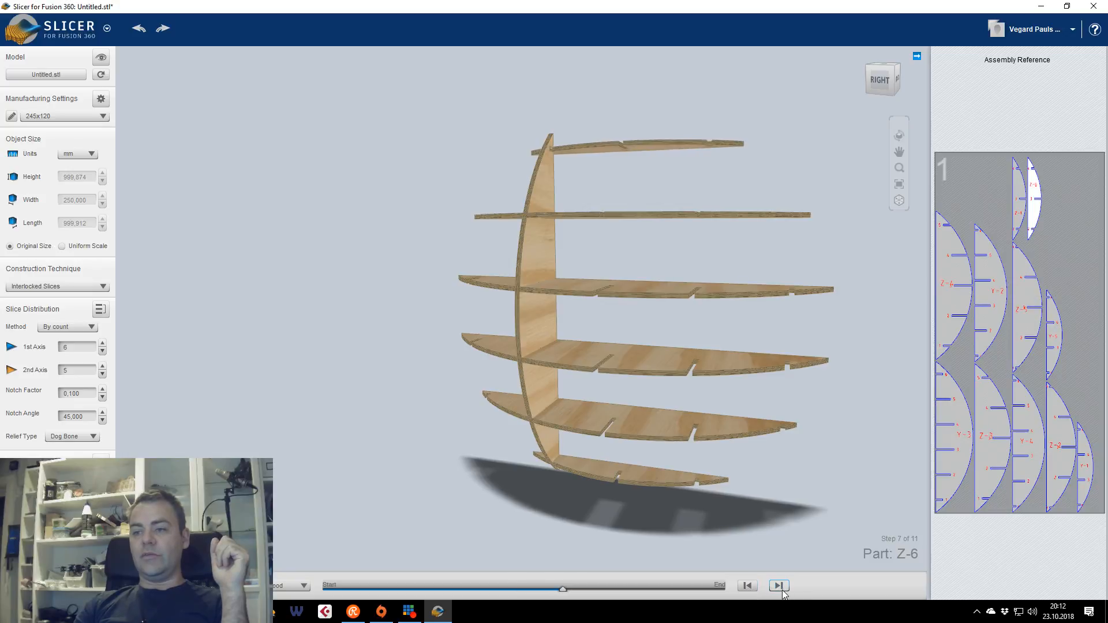
click(782, 590)
click(782, 590)
click(782, 589)
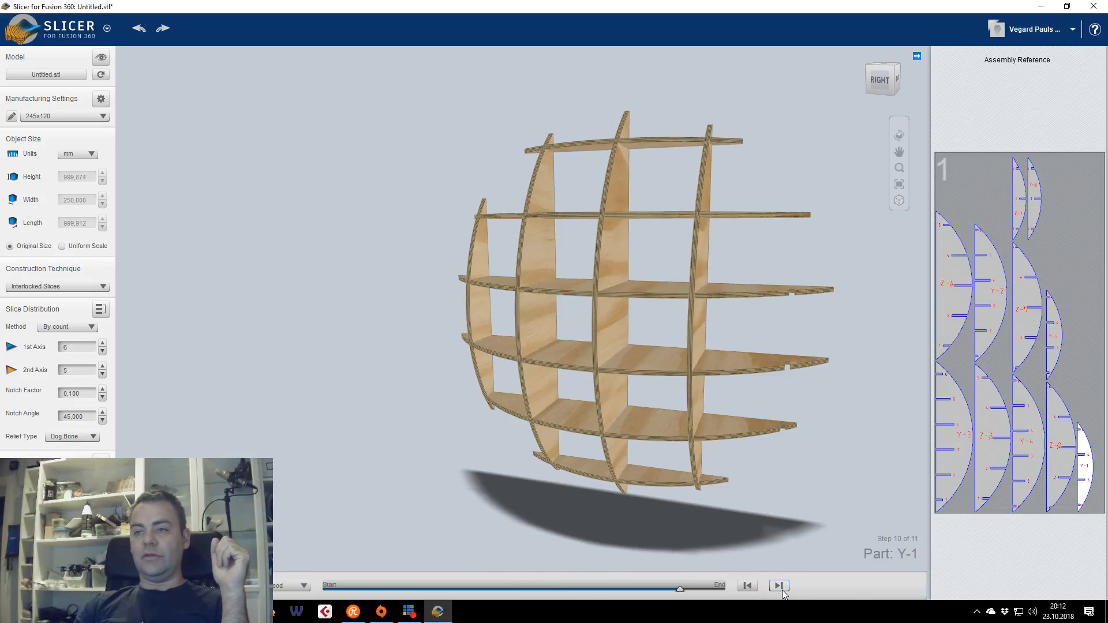
click(780, 587)
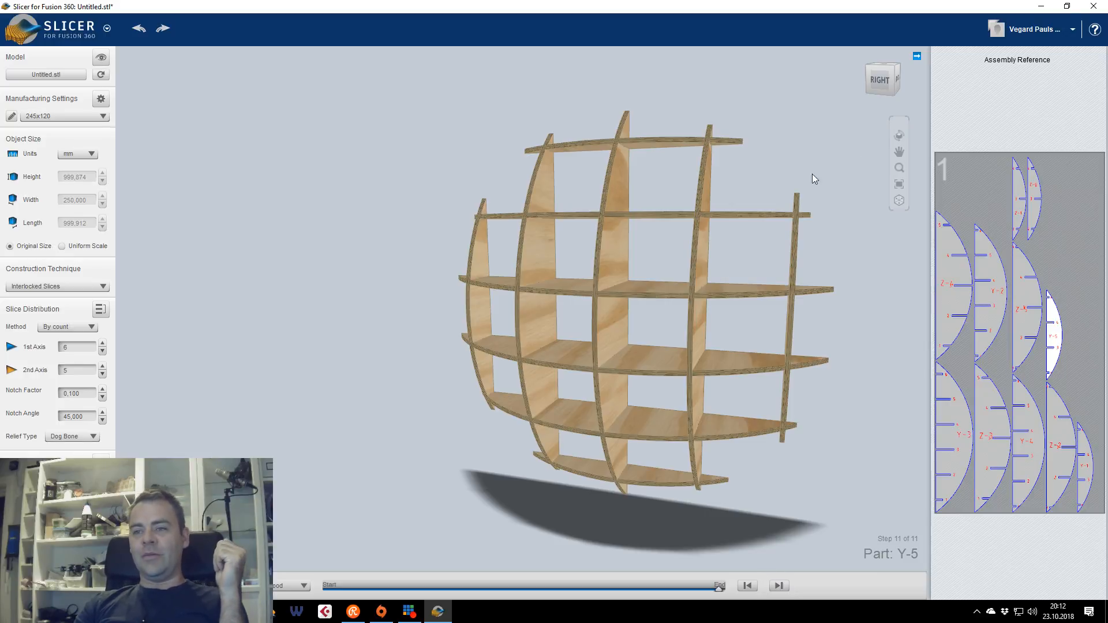
Change the assembly's display material from wood to the translucent orange one and view the model from its right side
click(301, 587)
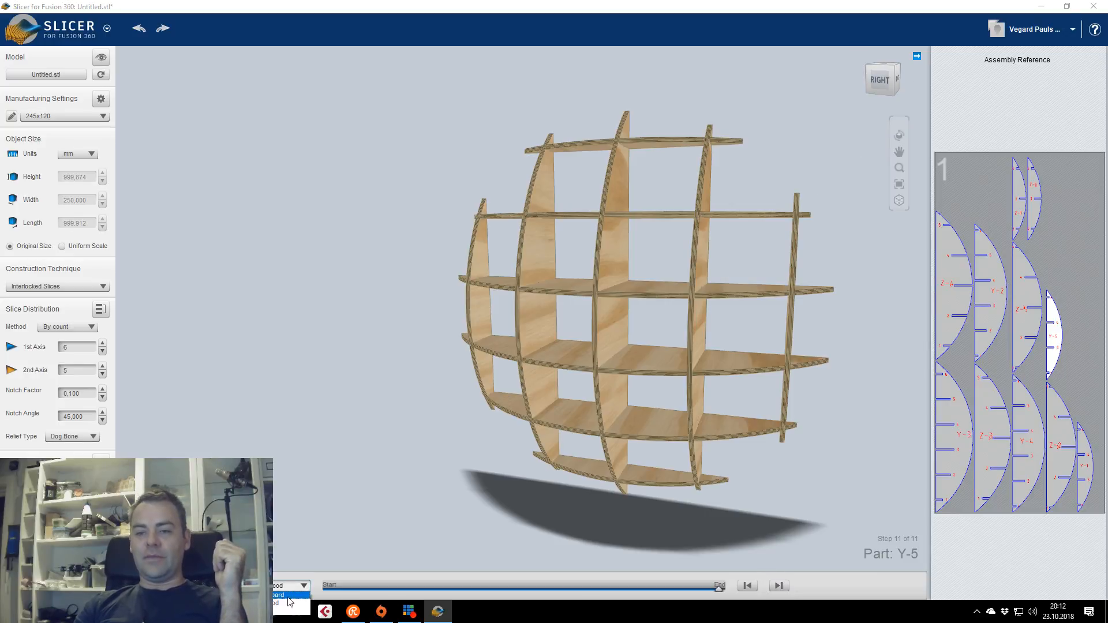
click(291, 603)
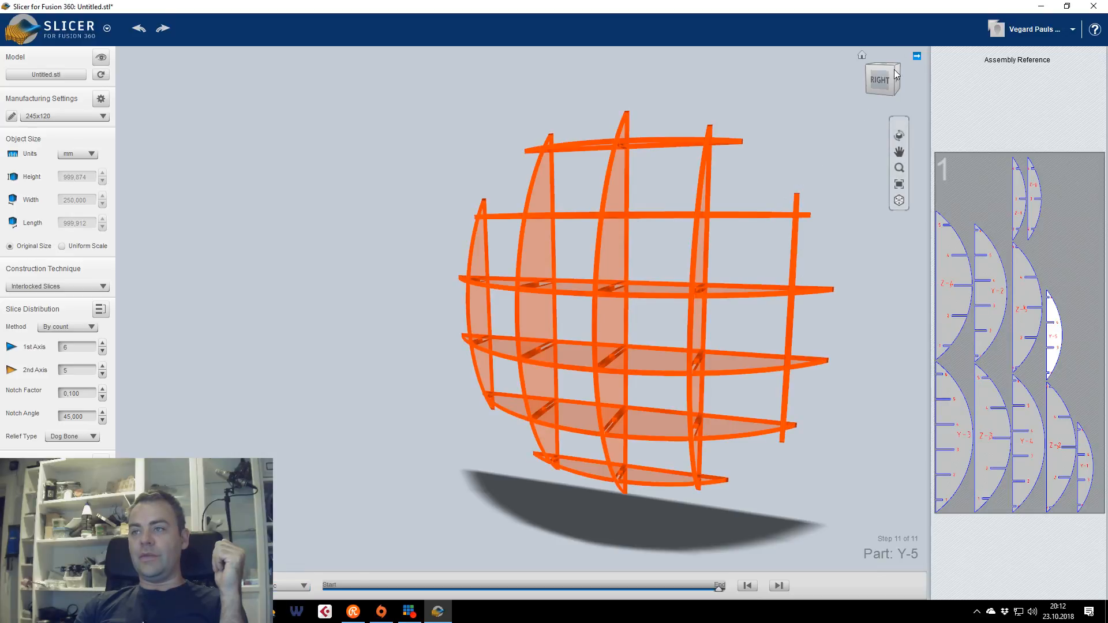
click(879, 80)
drag(577, 289, 519, 322)
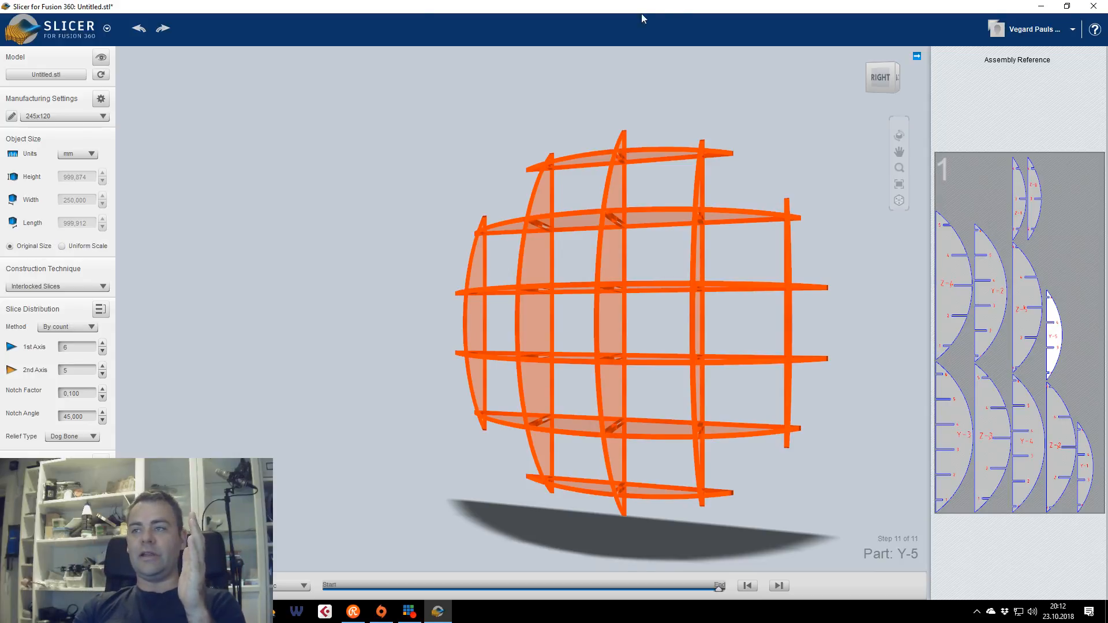
Inspect the translucent assembly from the back up close, and look over its slice grid from the right side
click(896, 78)
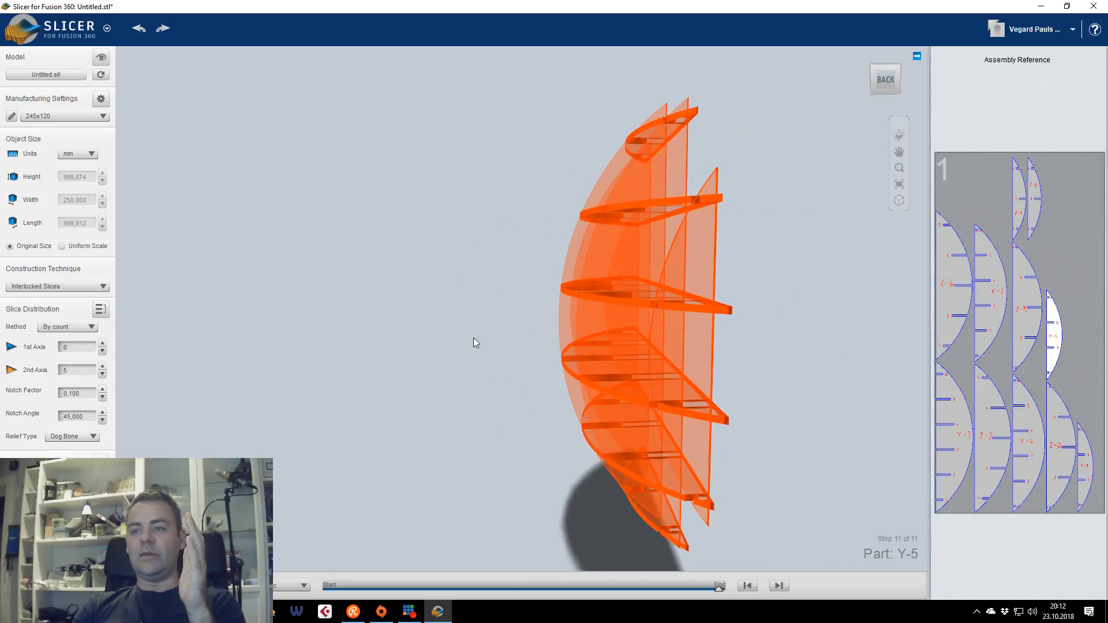
scroll(550, 285, up, 5)
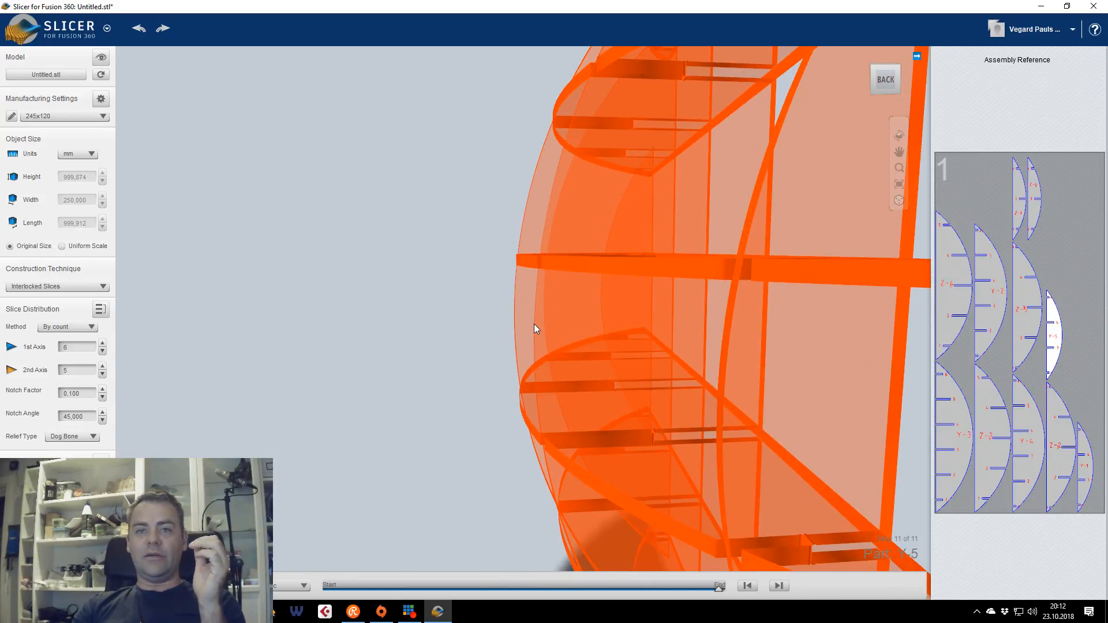
drag(535, 324, 600, 338)
scroll(538, 334, down, 5)
click(873, 81)
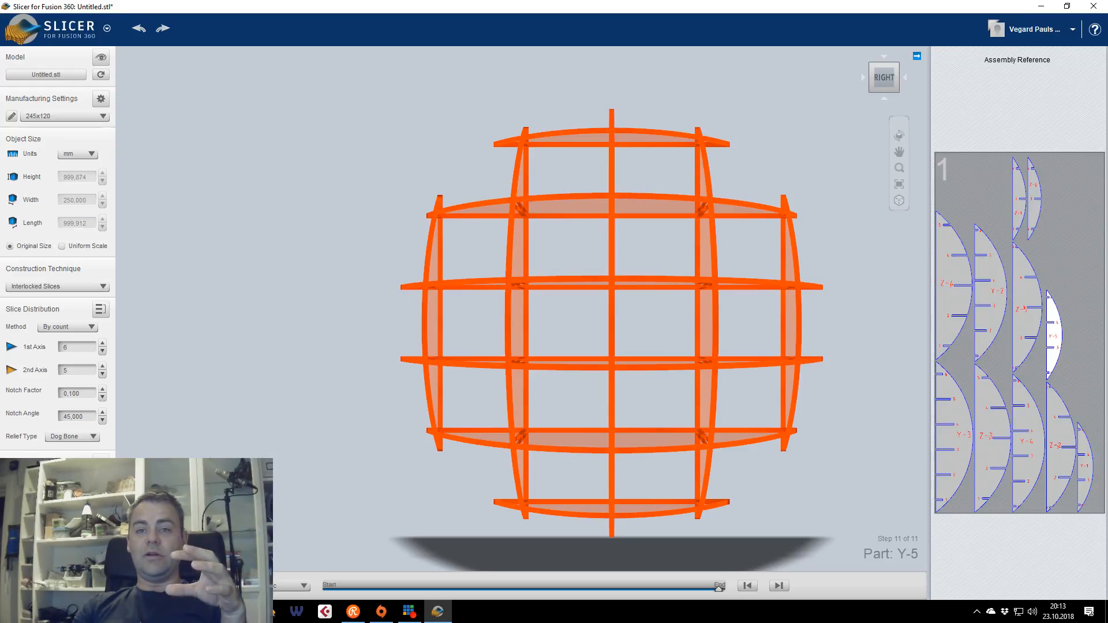
mouse_move(600, 338)
mouse_down()
mouse_move(571, 347)
mouse_move(580, 339)
mouse_up()
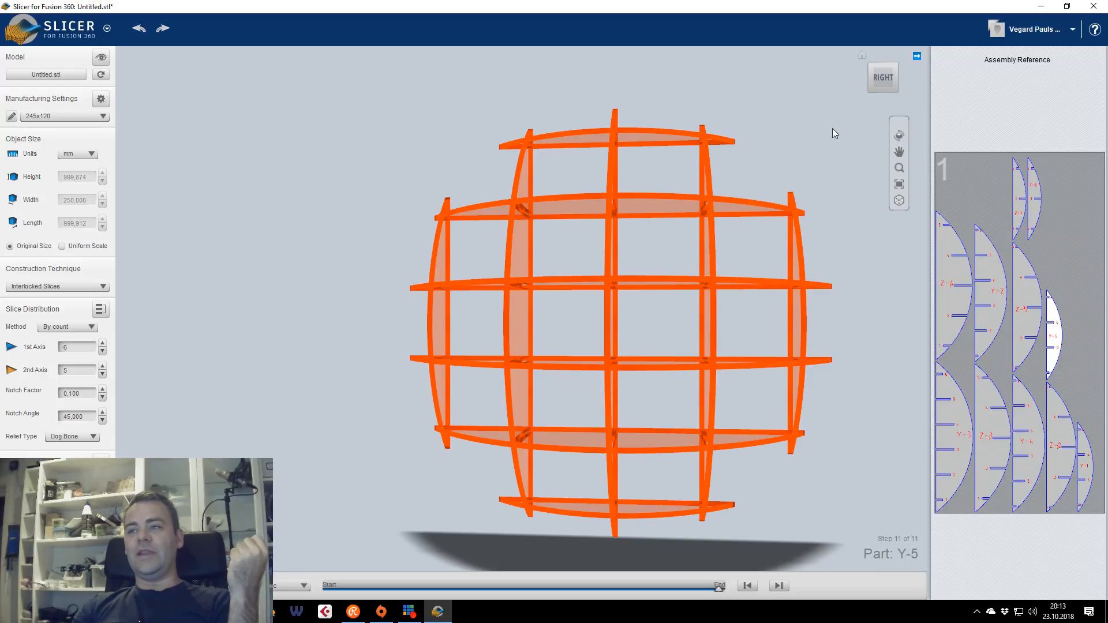
drag(883, 77, 837, 84)
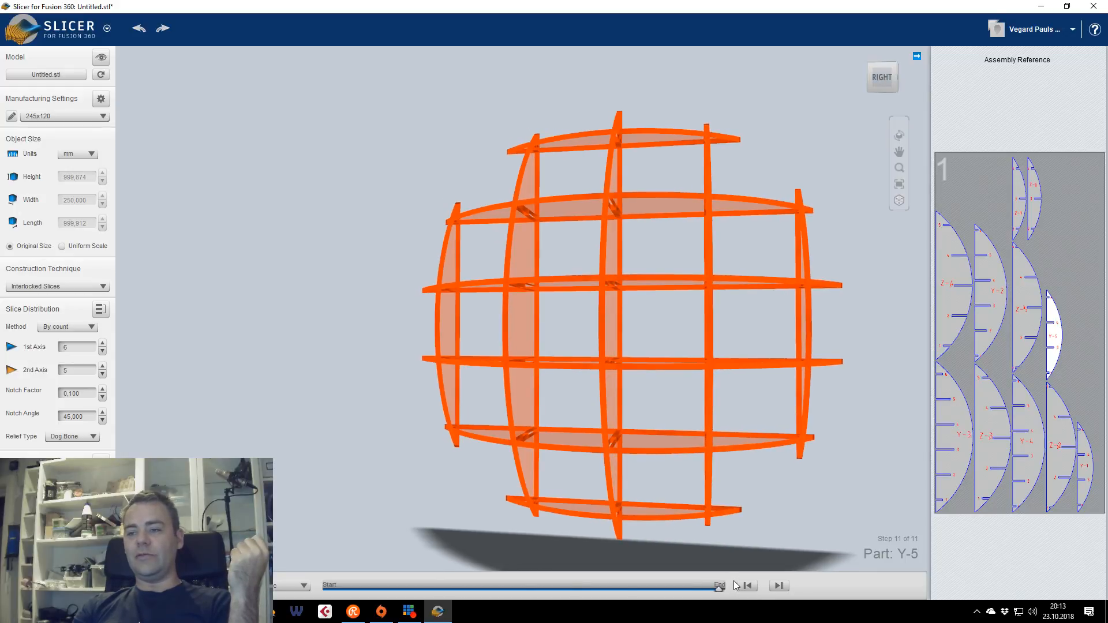
Switch the assembly's display material back to wood and turn the model slightly away from the straight right view
click(295, 586)
click(293, 604)
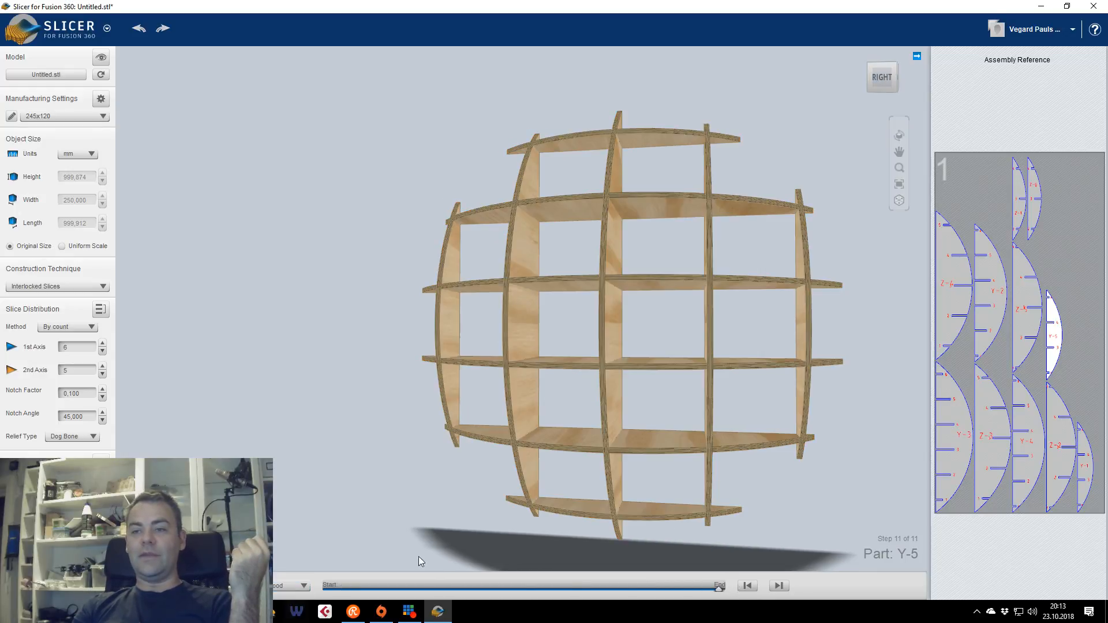
mouse_move(853, 75)
mouse_down()
mouse_move(794, 78)
mouse_move(830, 77)
mouse_up()
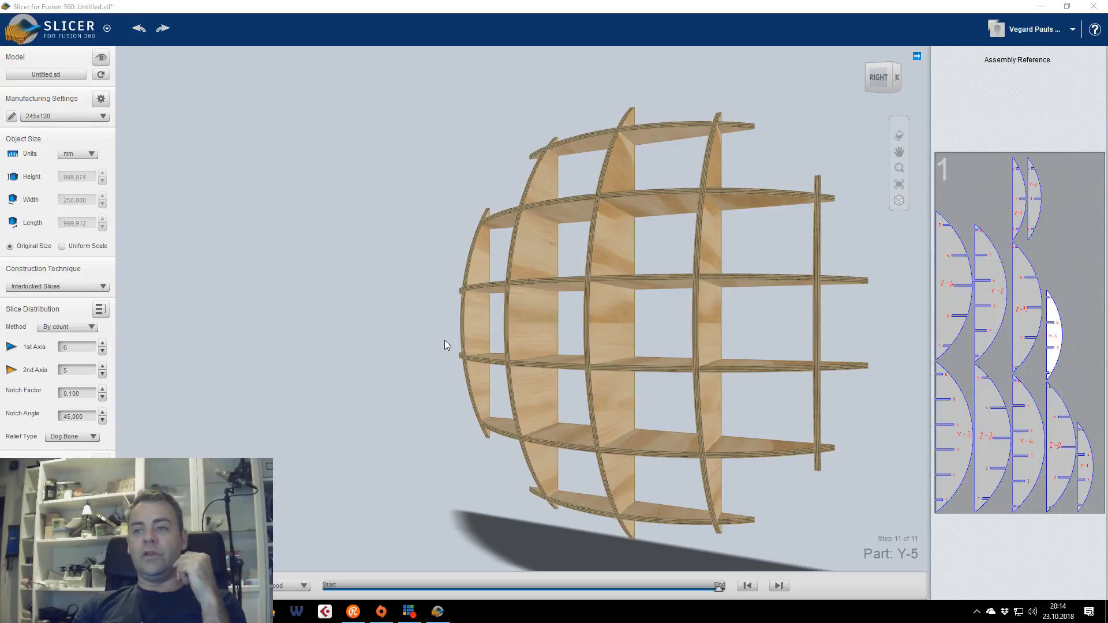
click(316, 16)
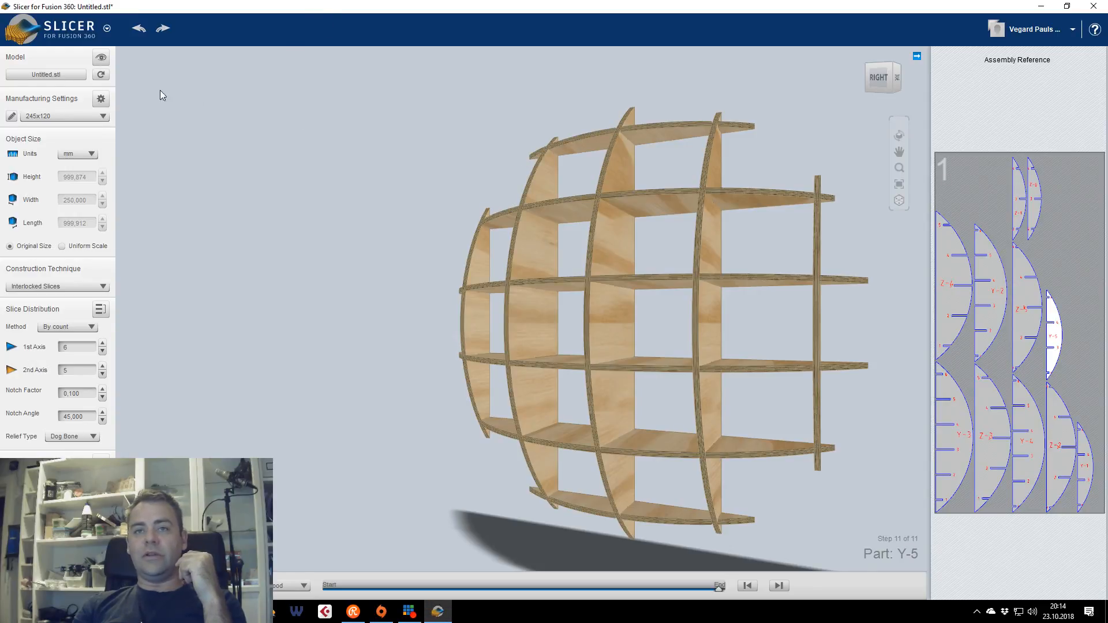
Start saving the project to the computer and choose the folder cncgarasjen.no > vlog CAD as the location
click(108, 28)
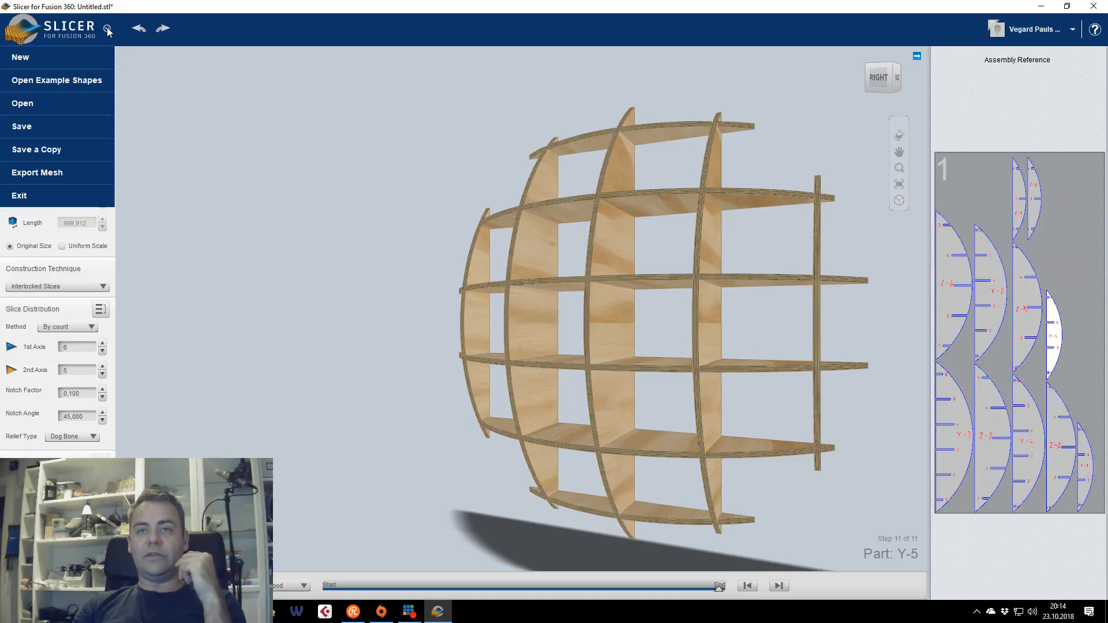
mouse_move(68, 132)
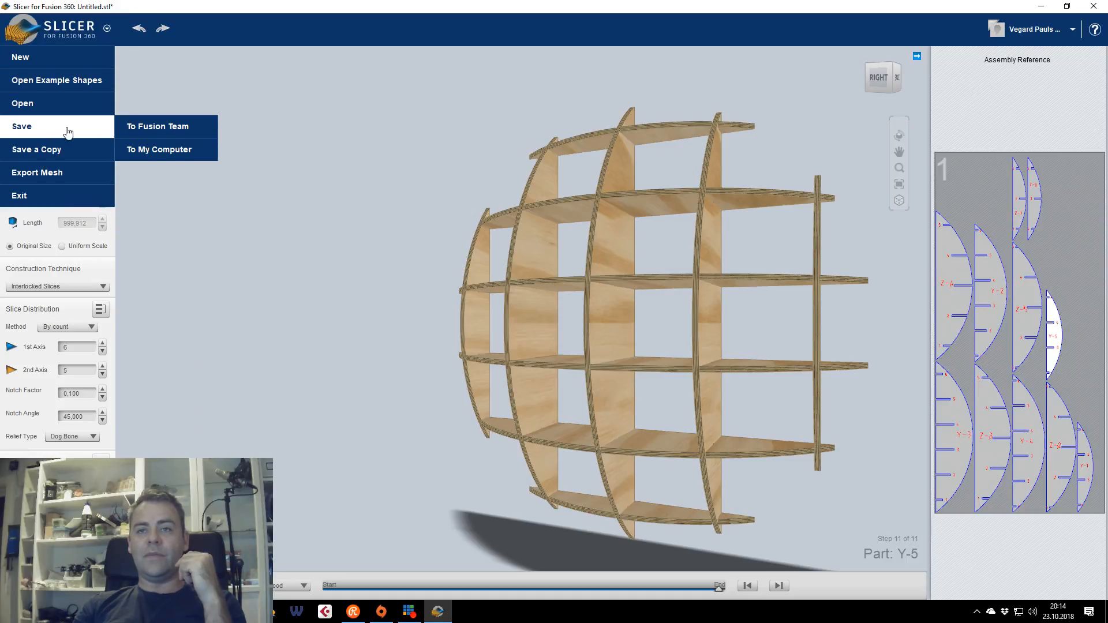
click(172, 155)
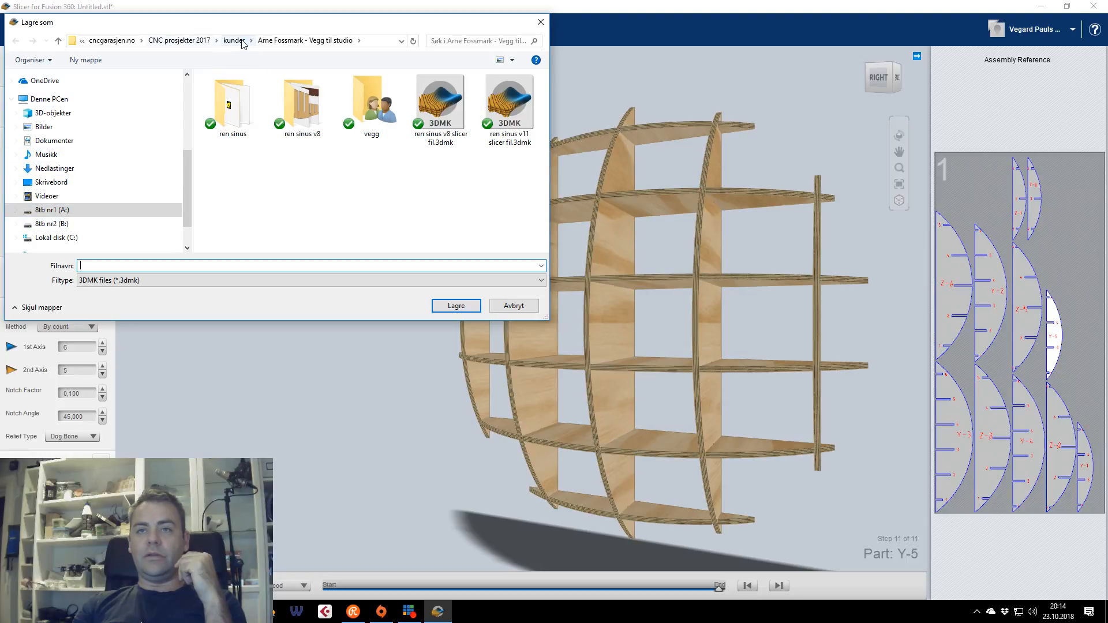
click(186, 41)
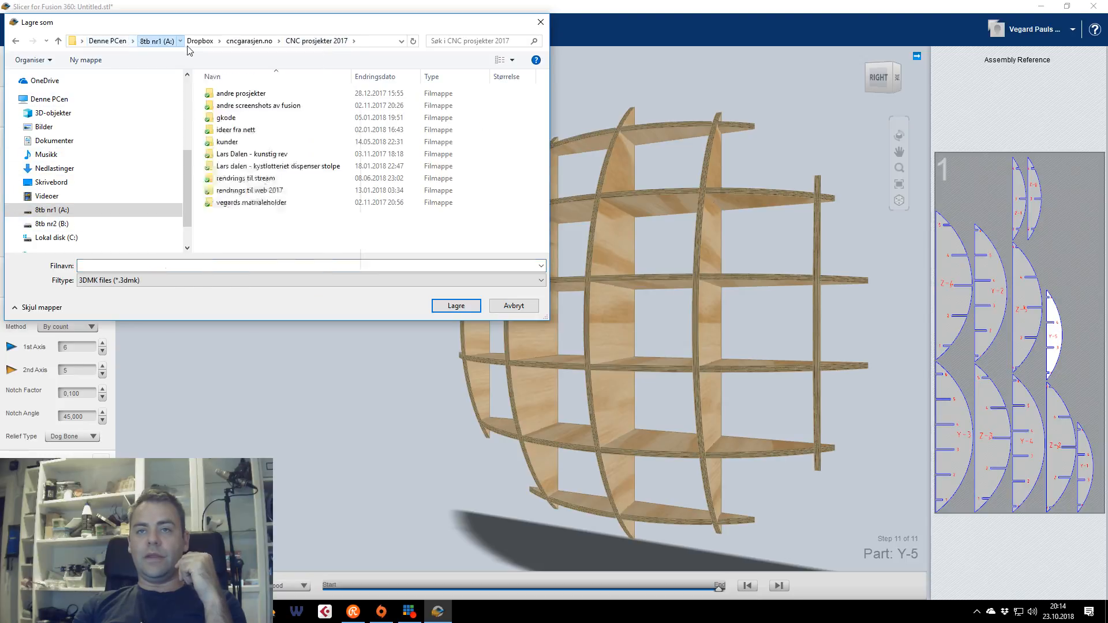
click(255, 43)
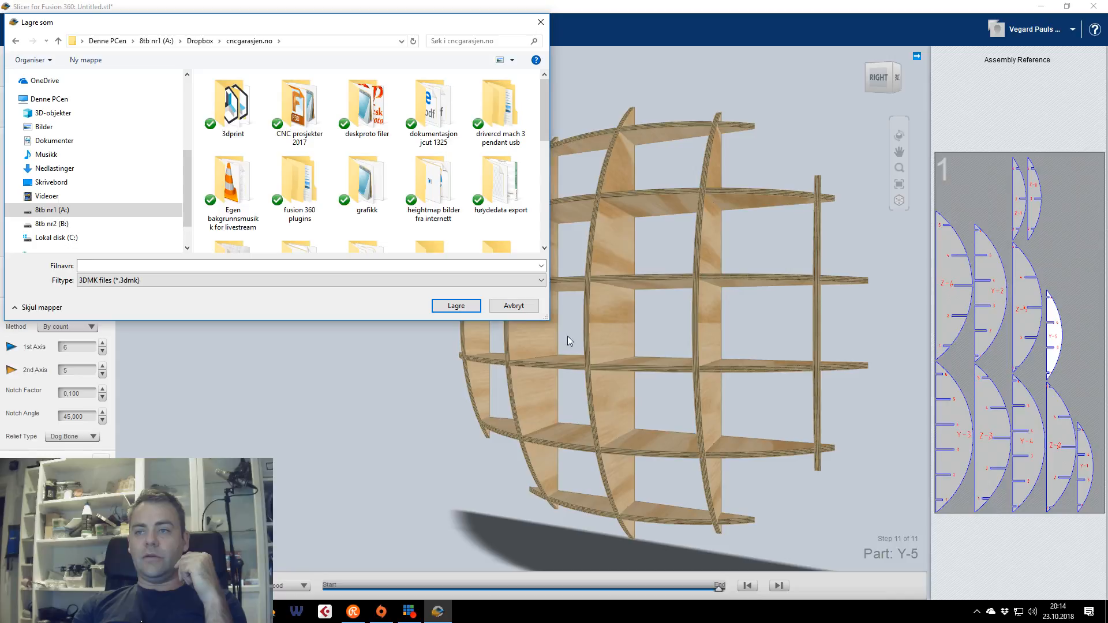
drag(545, 317, 795, 511)
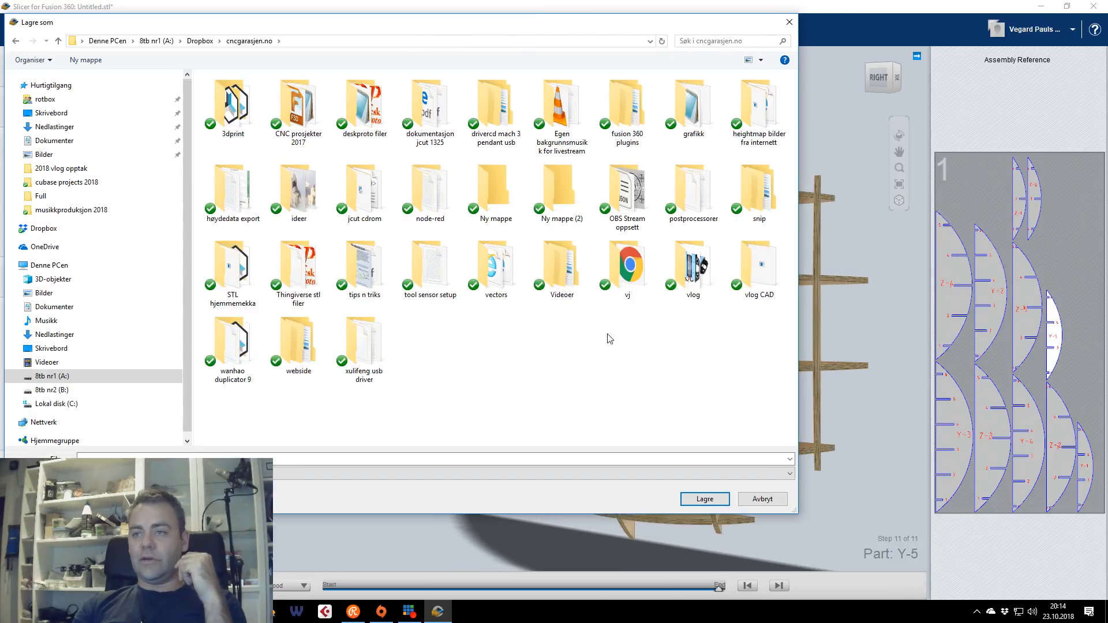
double_click(693, 271)
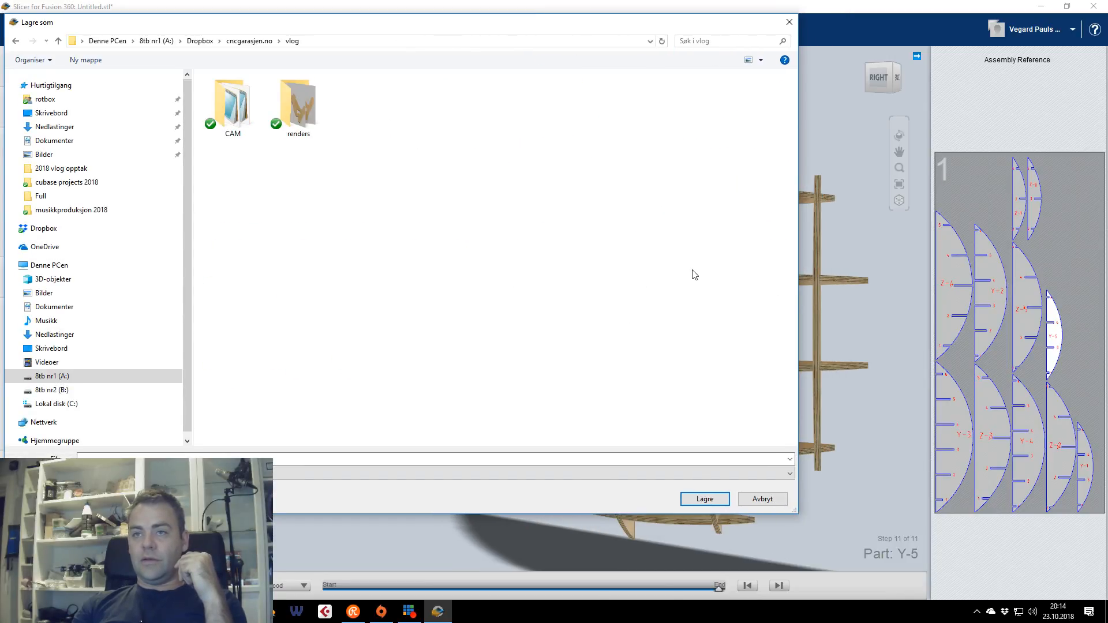
click(250, 40)
double_click(758, 265)
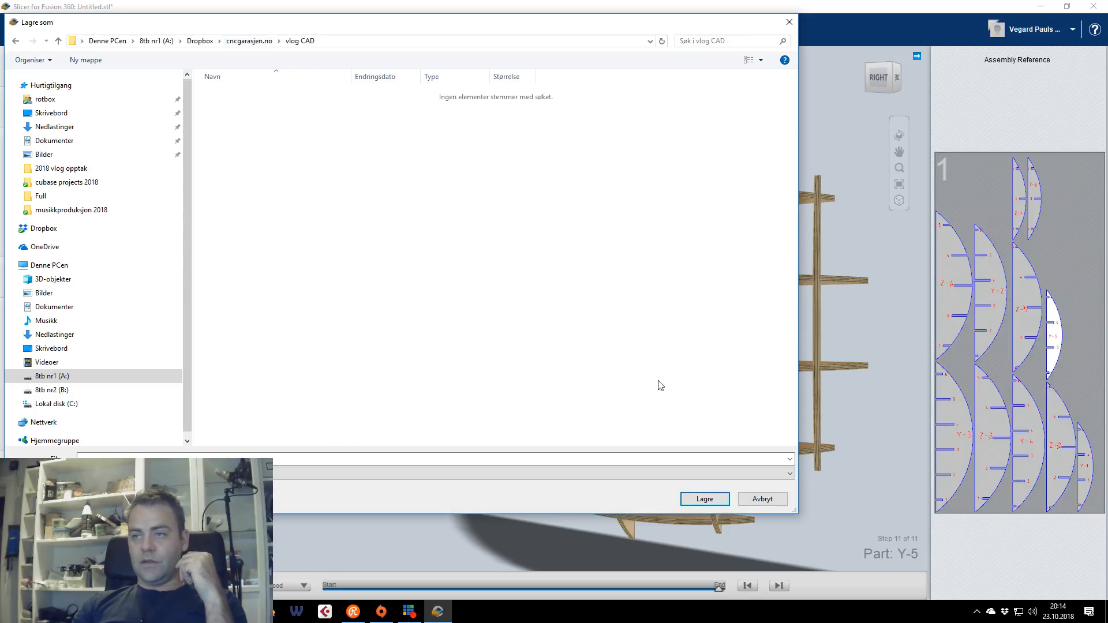
Save the project as "sphere bookshelf 1x1m 25cm depth 12mm plywood thickness 4mm bit diameter" in 3DMK format
click(295, 458)
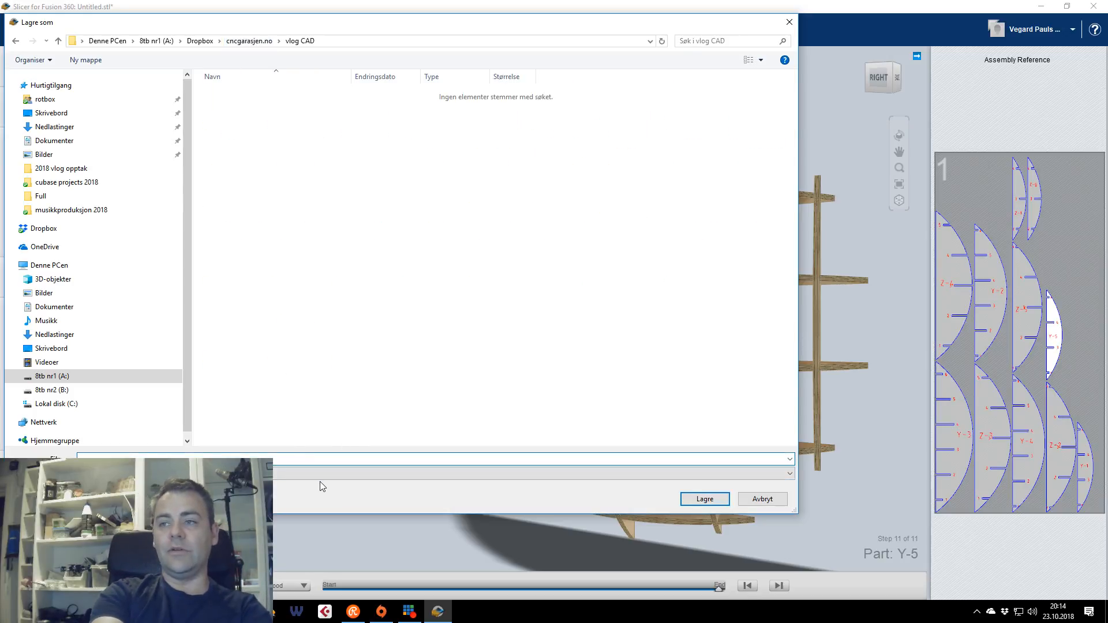
text(sp)
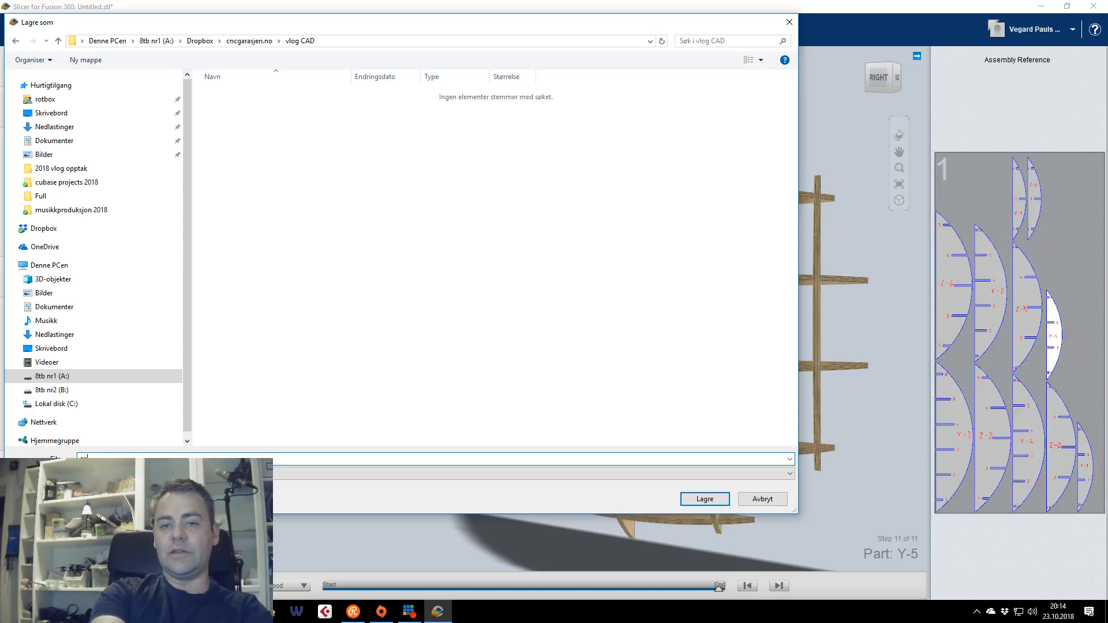
text(here)
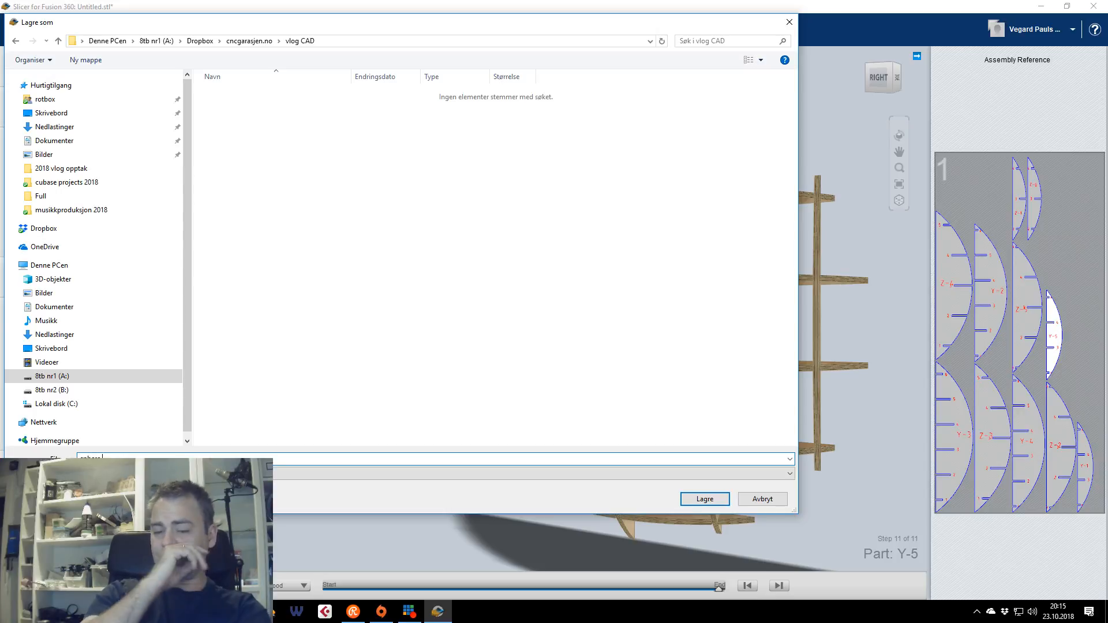
text( bookshe)
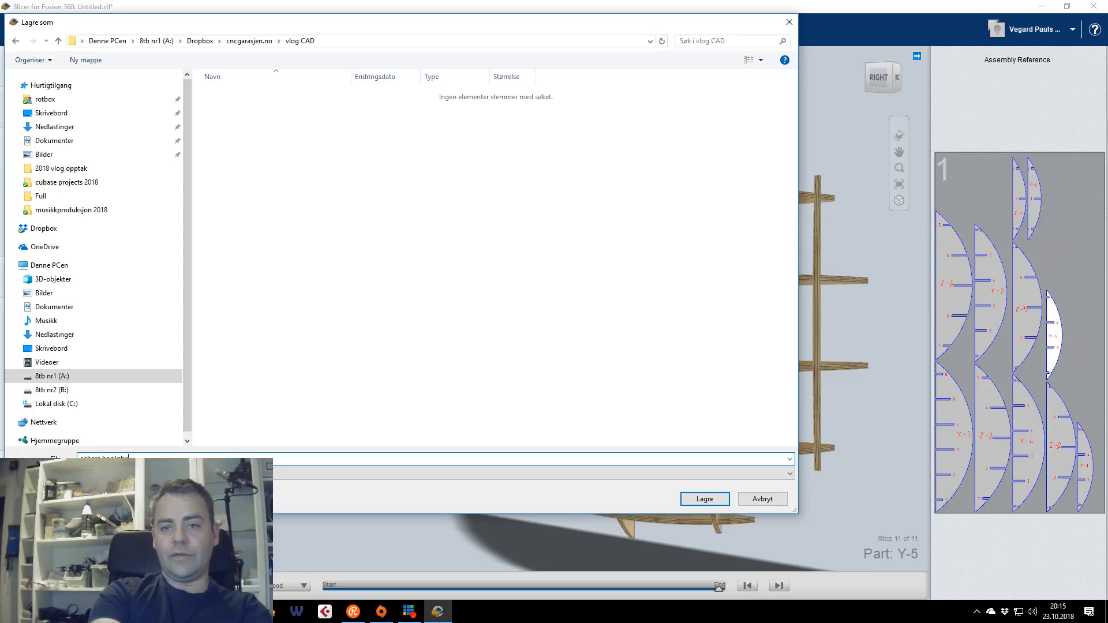
text(lf 1:1m 25cm)
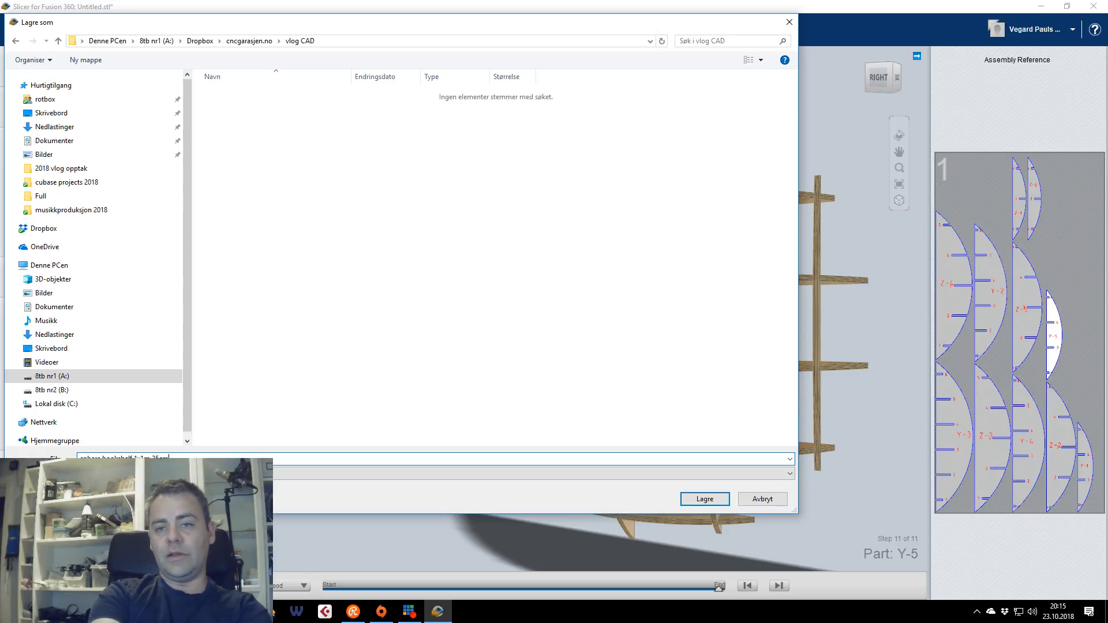
text(12)
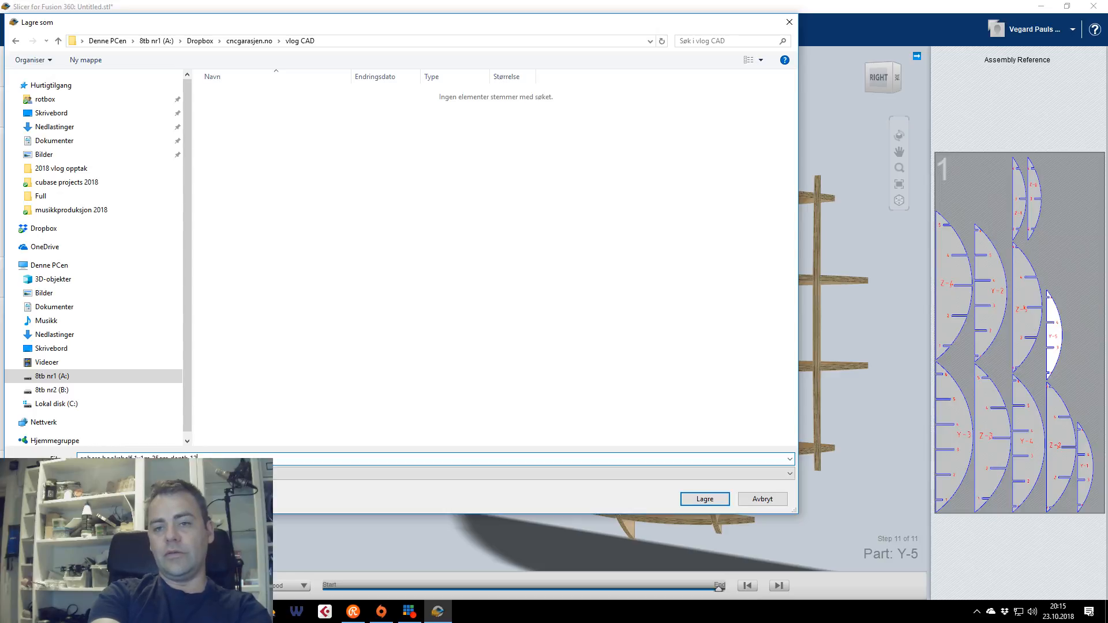
text(mm pl)
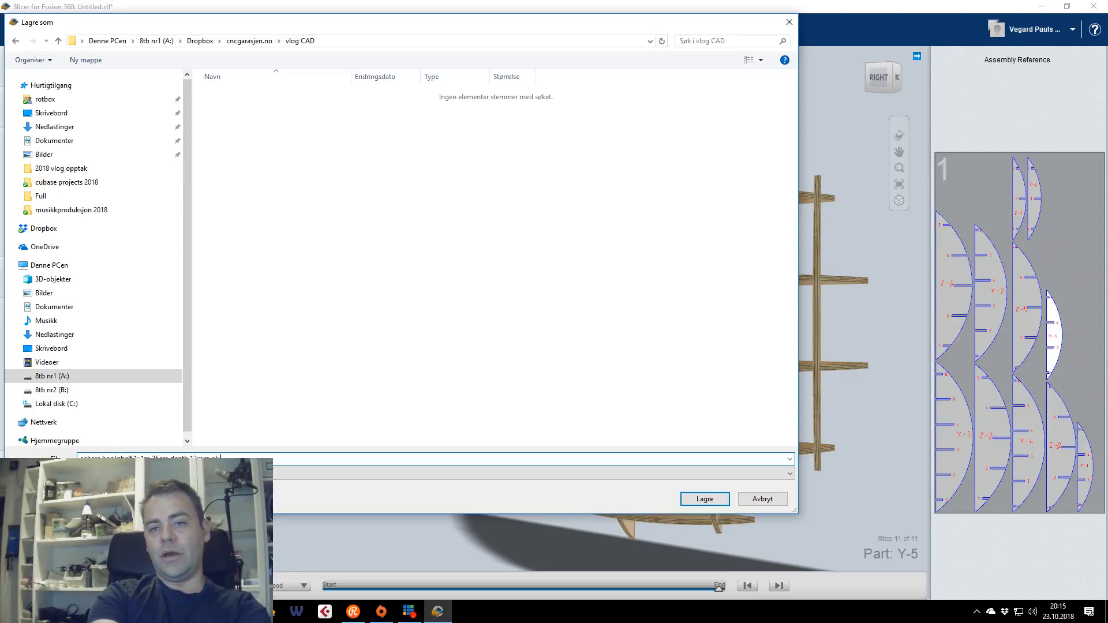
text(ywood thickn)
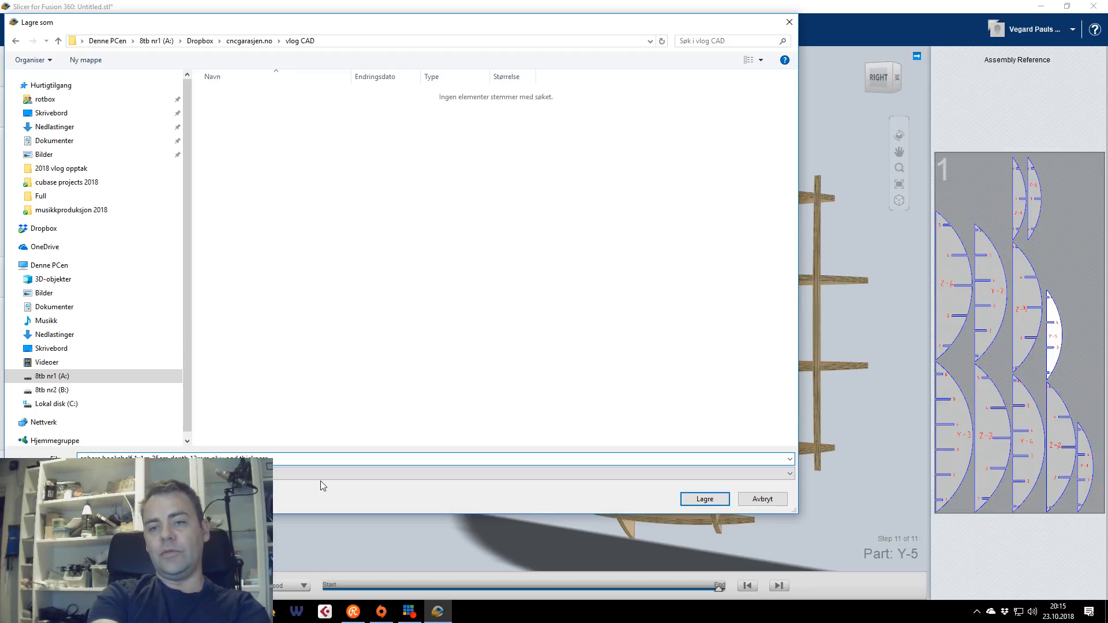
text(ess 4mm bit)
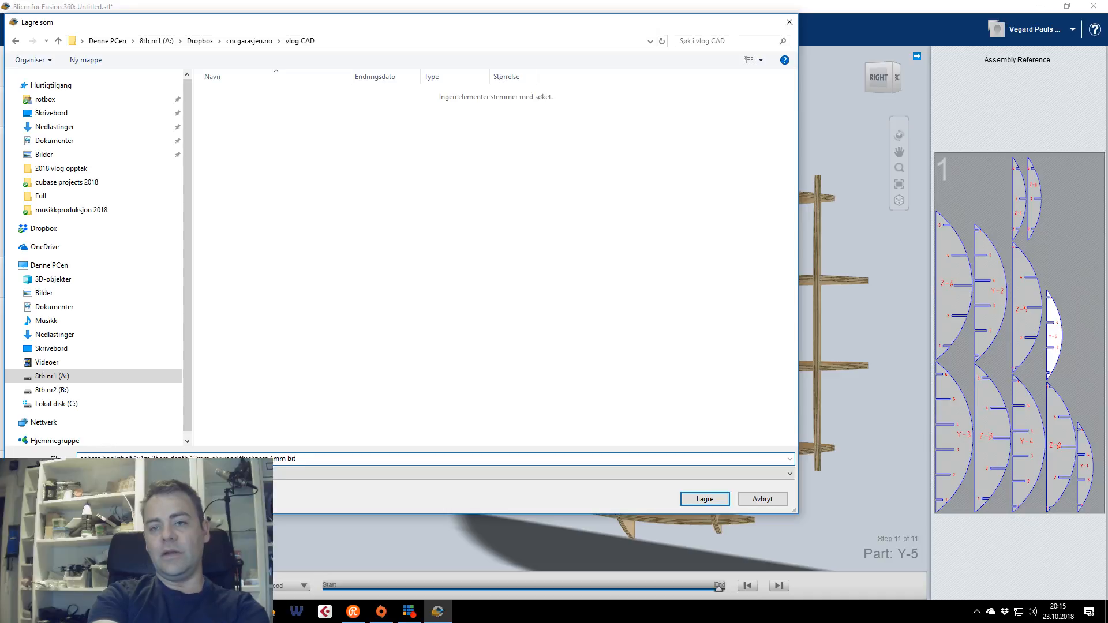
text( diameter)
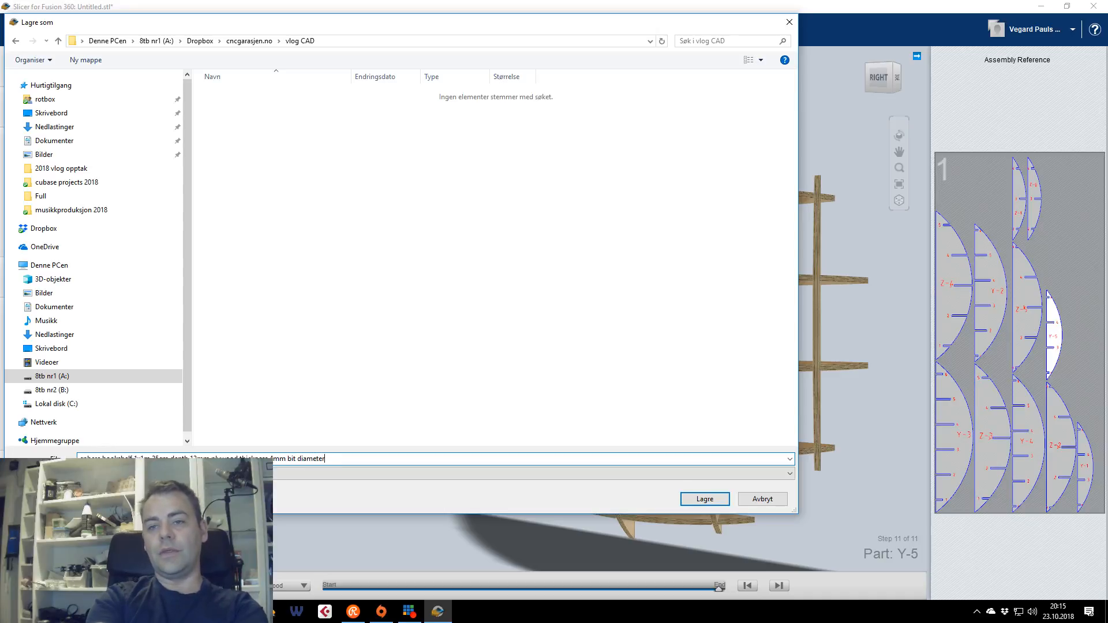
key(Return)
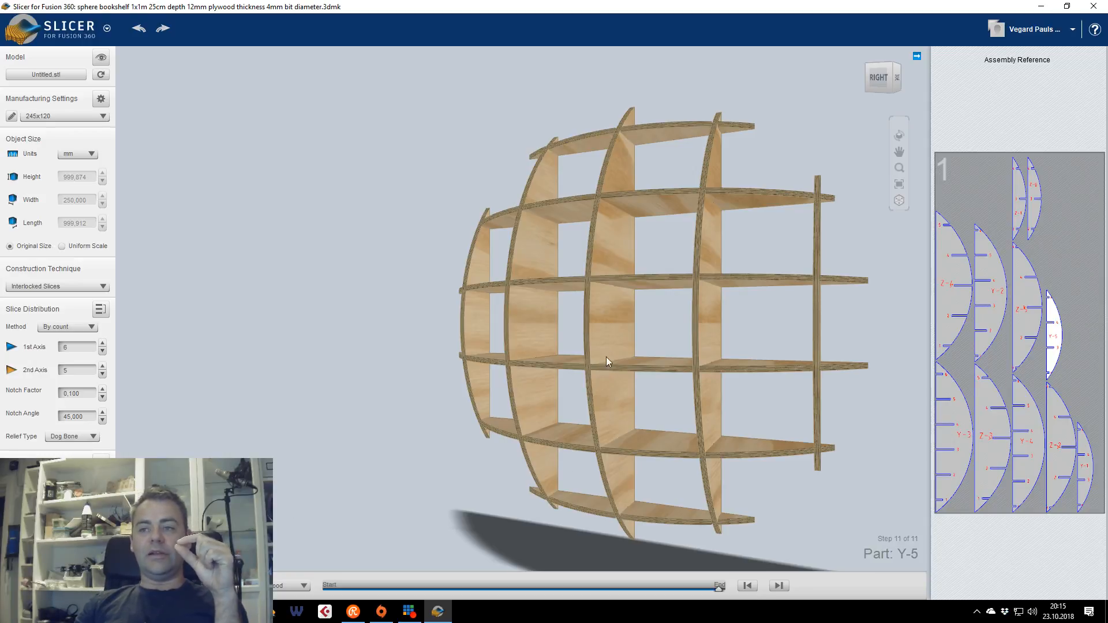
Step the assembly sequence back two parts to Y-4 and view the shelf obliquely from above its right side
scroll(605, 361, up, 5)
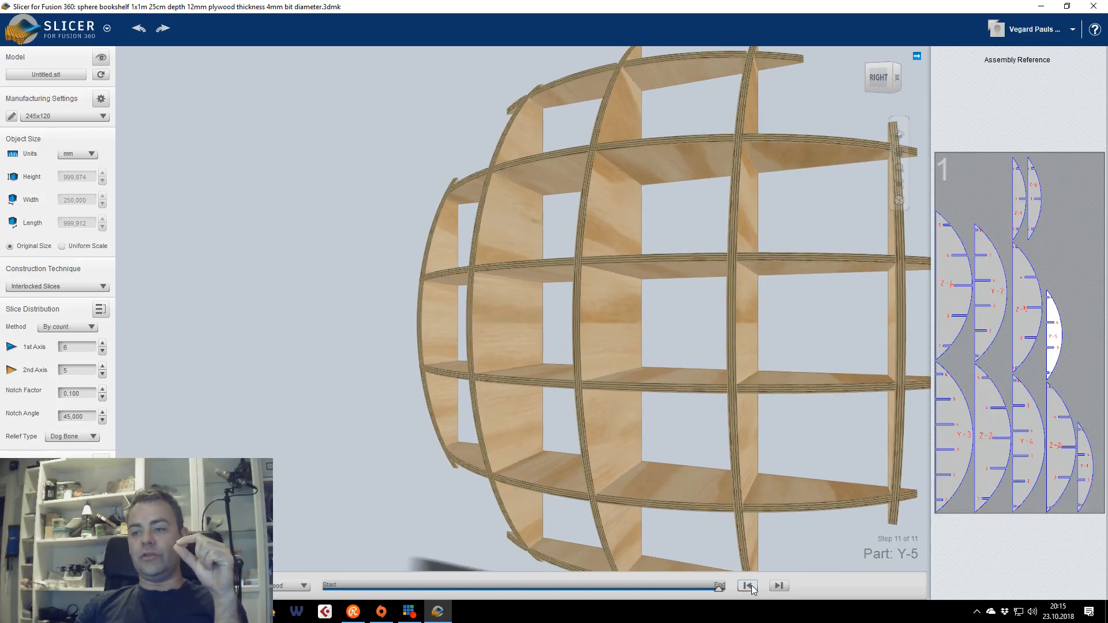
click(747, 586)
click(747, 586)
scroll(766, 376, up, 3)
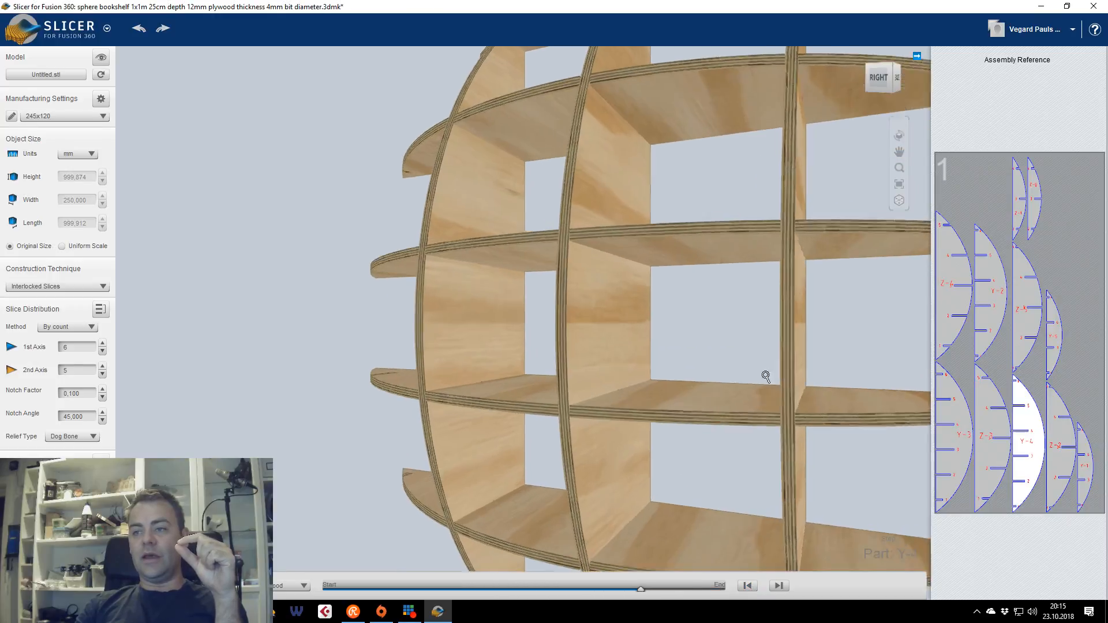
scroll(766, 377, up, 1)
click(878, 64)
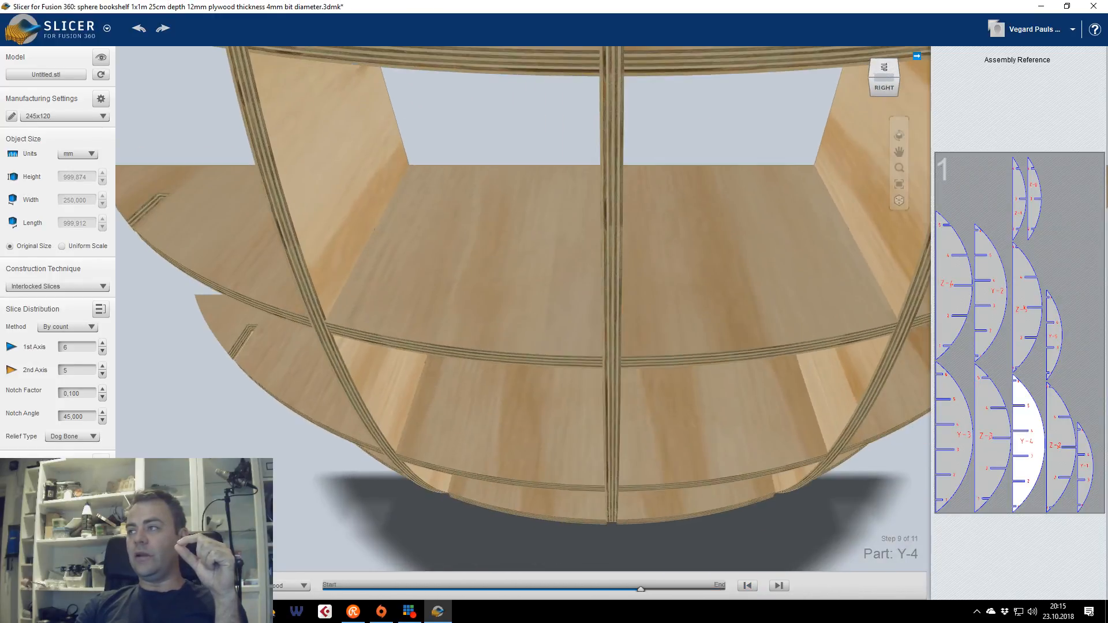
Examine the dog-bone notches at the open ends of the horizontal shelves in close-up
scroll(496, 232, up, 5)
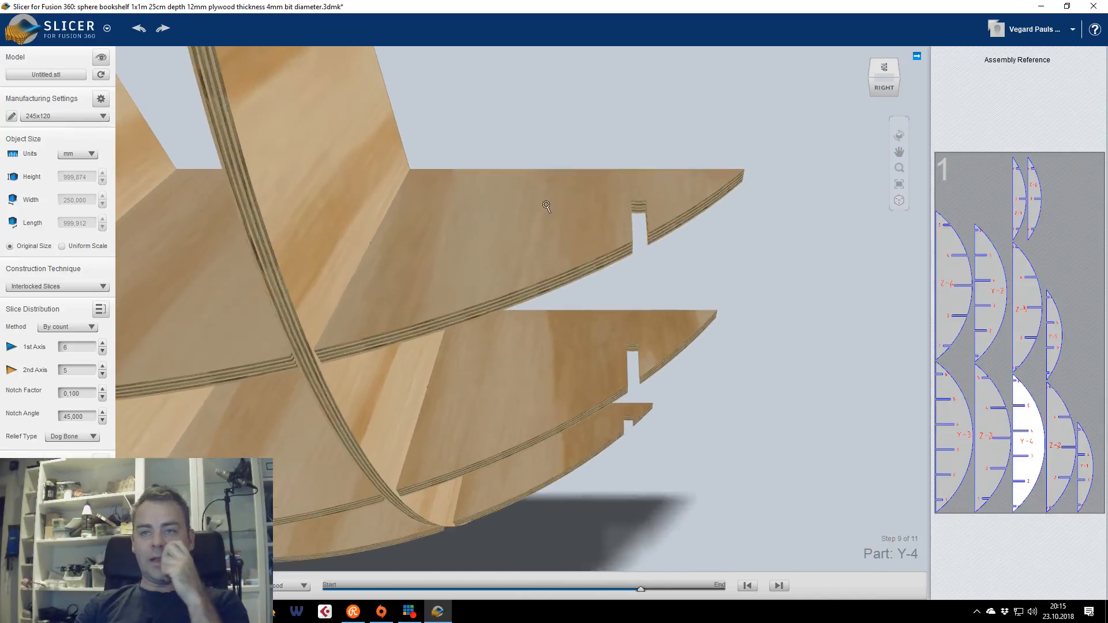
scroll(546, 206, up, 1)
middle_drag(547, 206, 730, 203)
middle_drag(544, 286, 148, 413)
scroll(601, 296, up, 2)
scroll(588, 299, up, 2)
middle_drag(425, 378, 690, 285)
scroll(690, 285, up, 2)
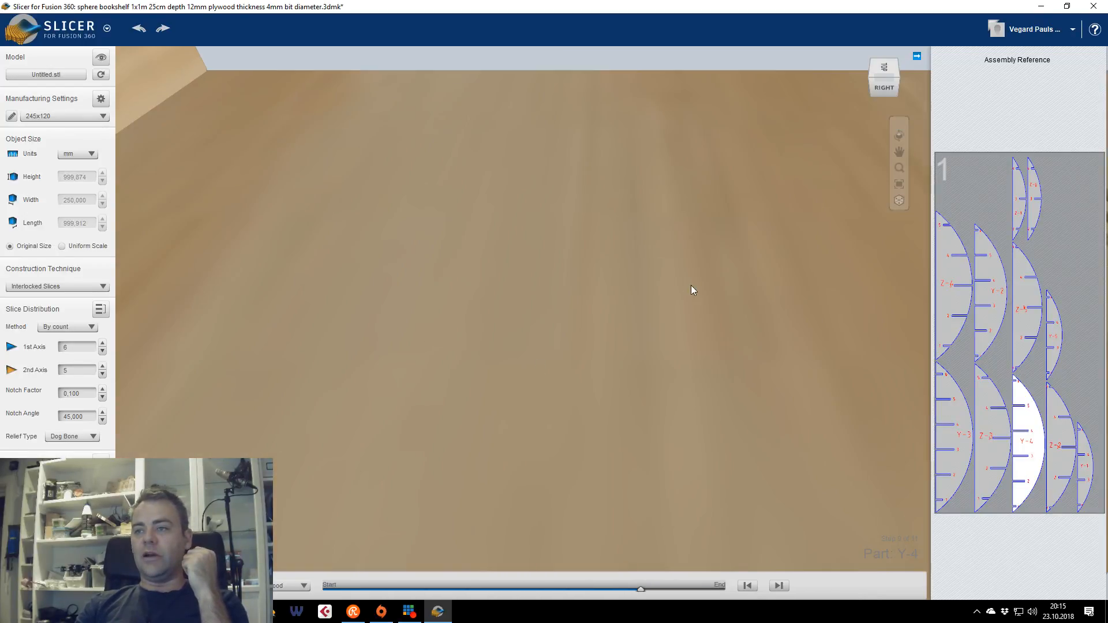
scroll(691, 285, down, 3)
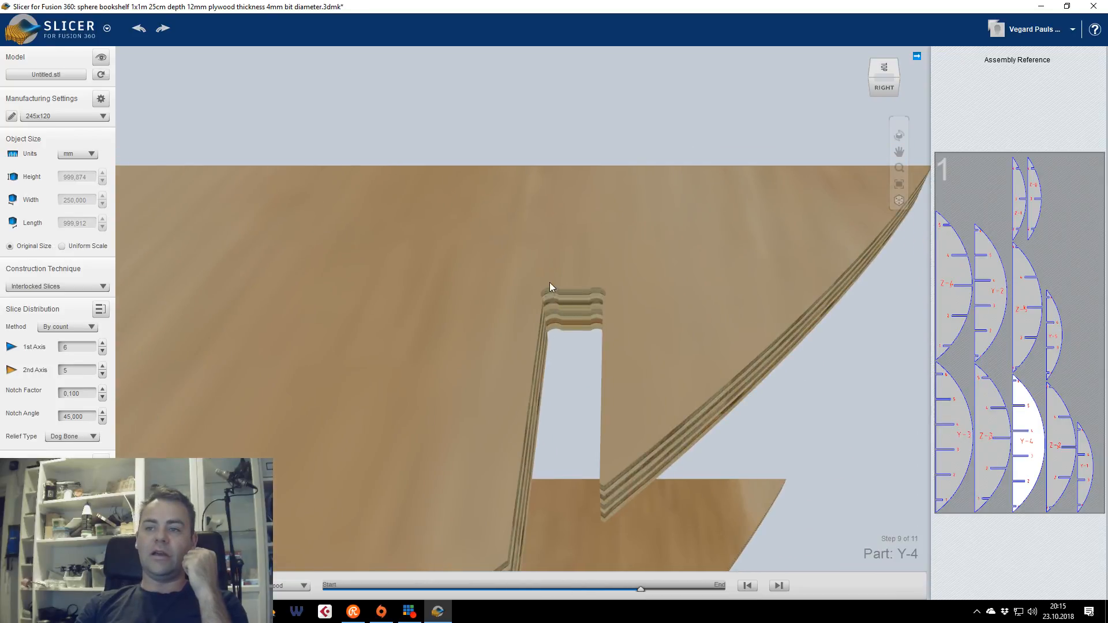
scroll(549, 300, down, 3)
scroll(543, 321, up, 2)
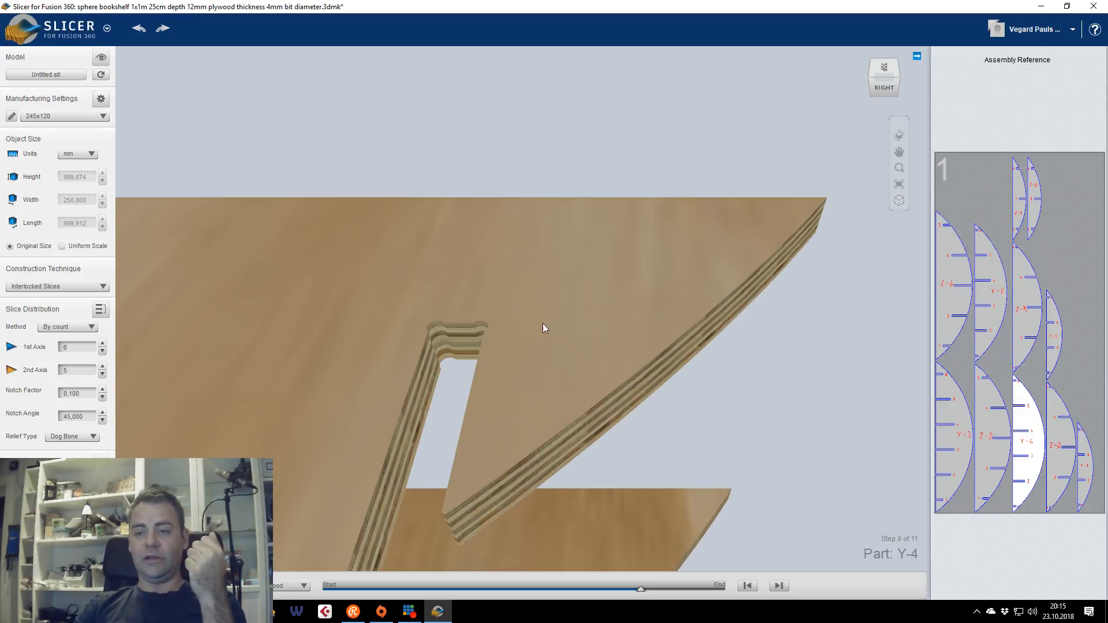
scroll(469, 364, up, 3)
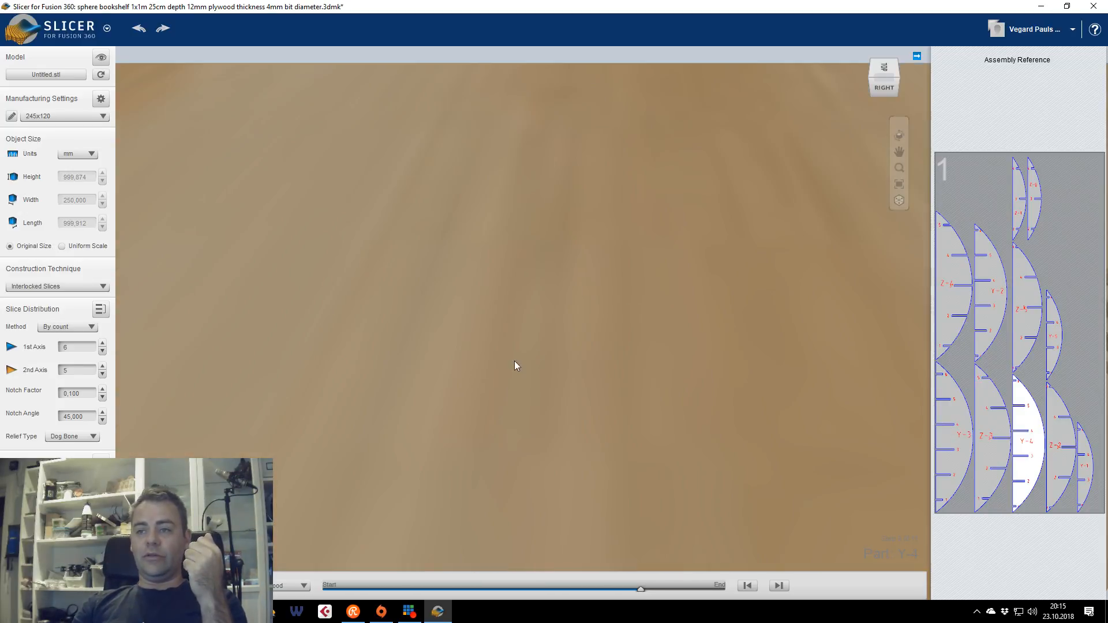
scroll(579, 327, down, 3)
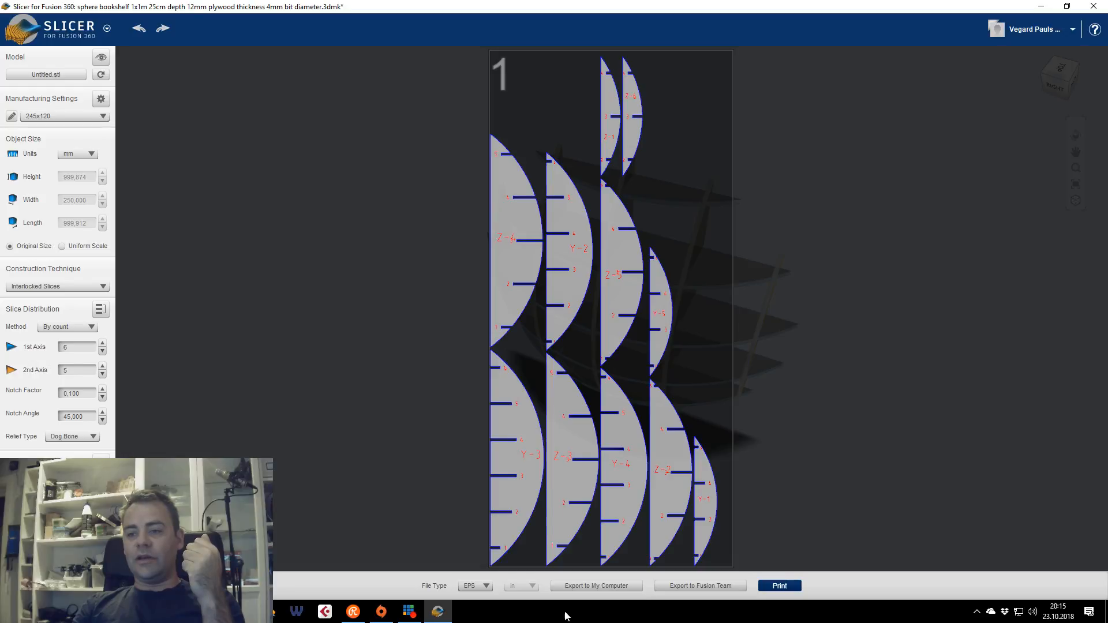
click(477, 586)
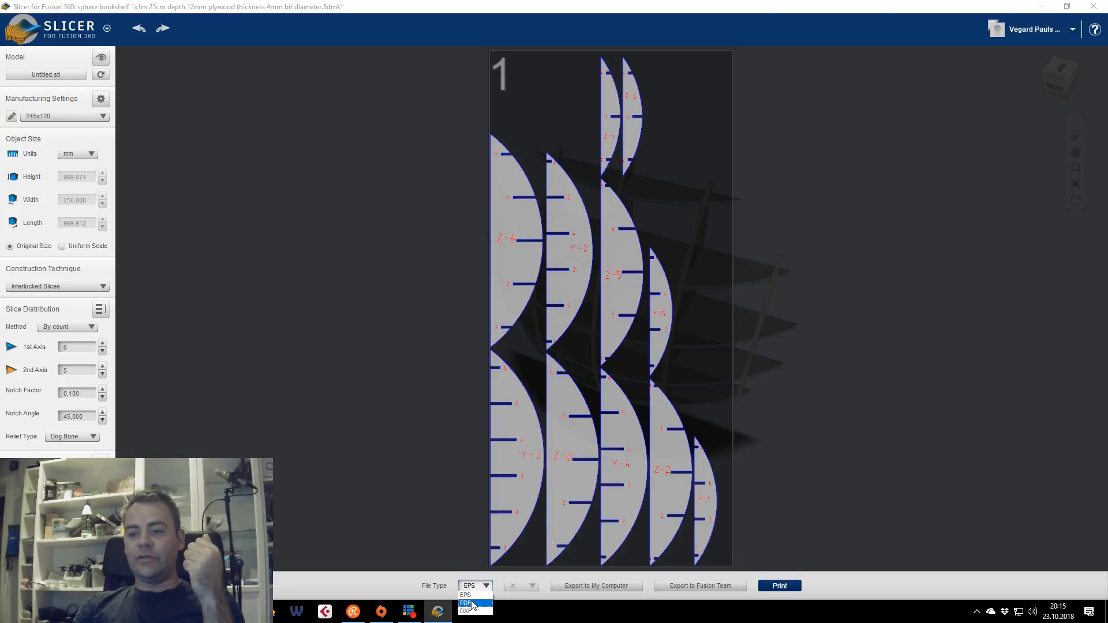
click(478, 604)
click(478, 586)
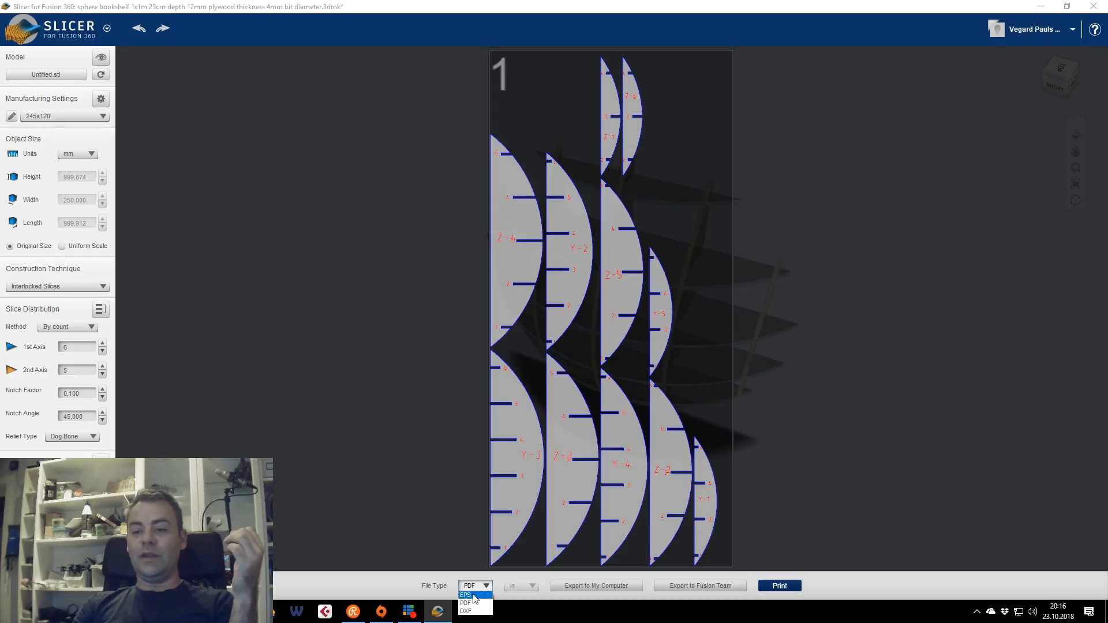
click(474, 595)
click(475, 585)
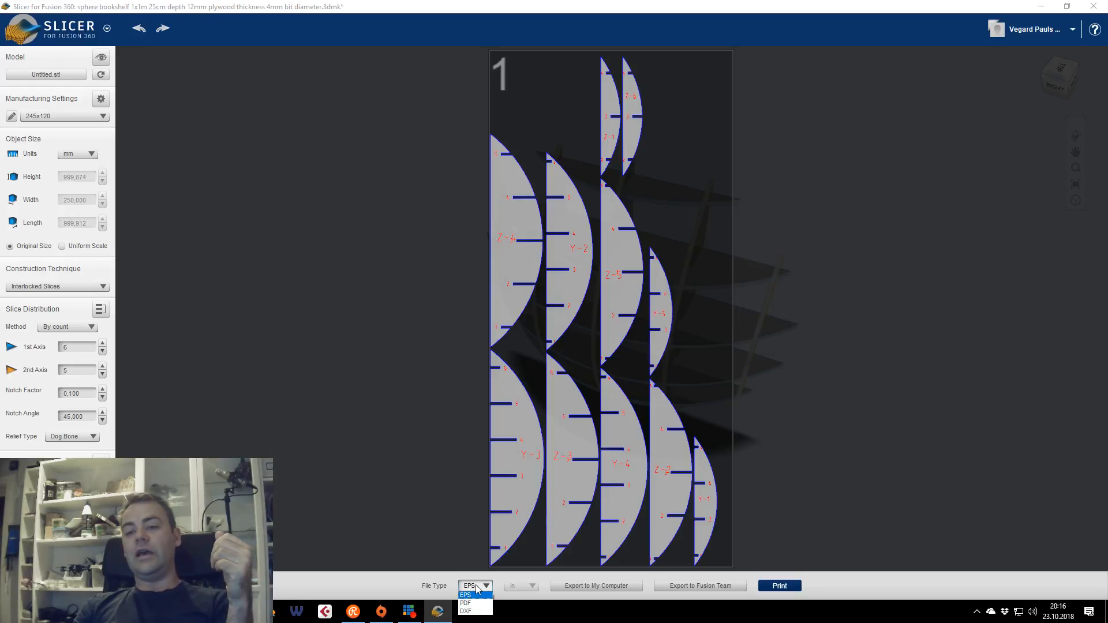
click(476, 586)
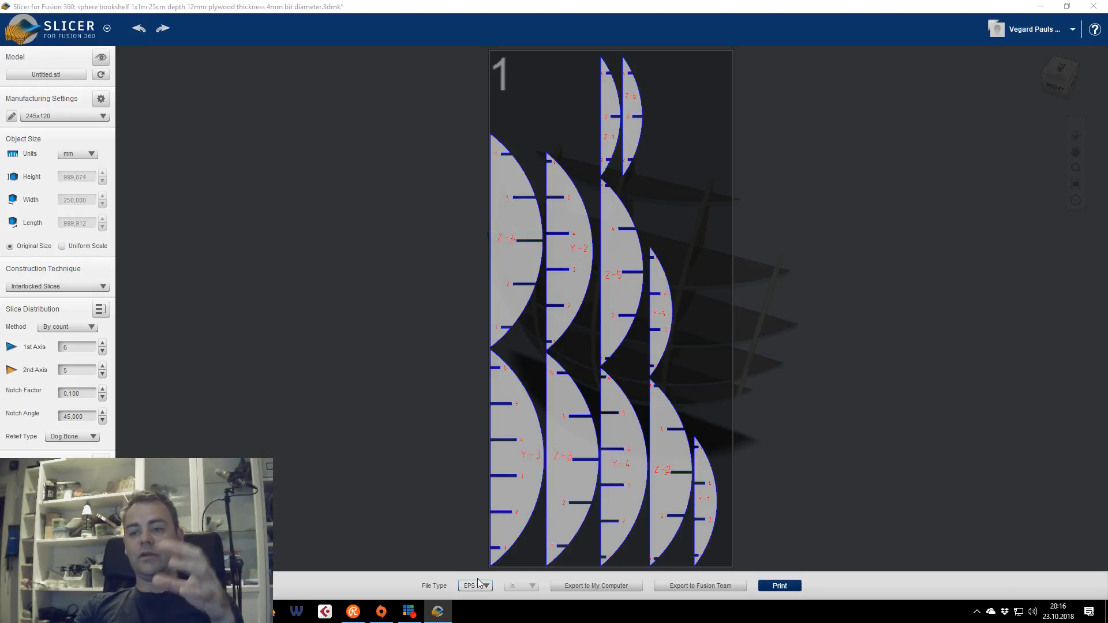
Set the cut sheet's export file type to DXF in mm and start exporting it to the computer
click(483, 586)
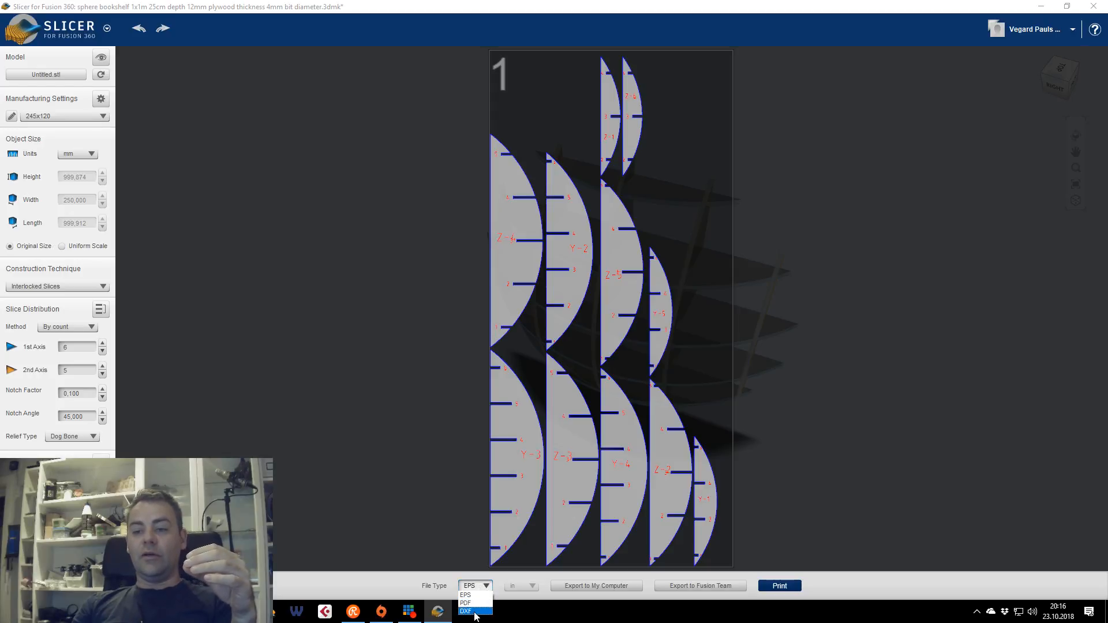
click(475, 611)
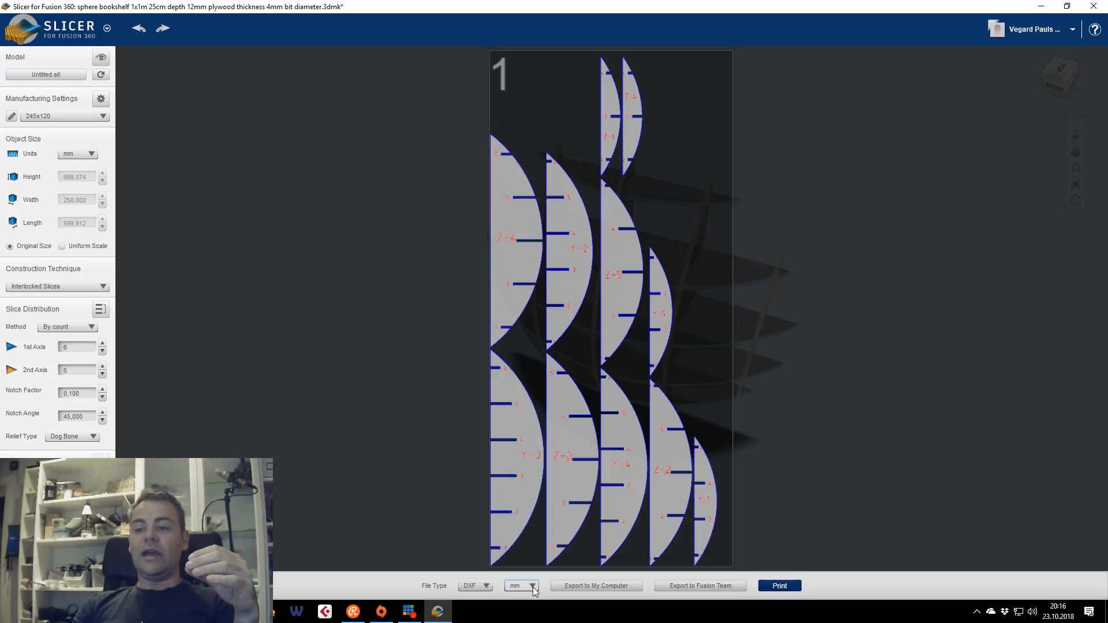
click(610, 586)
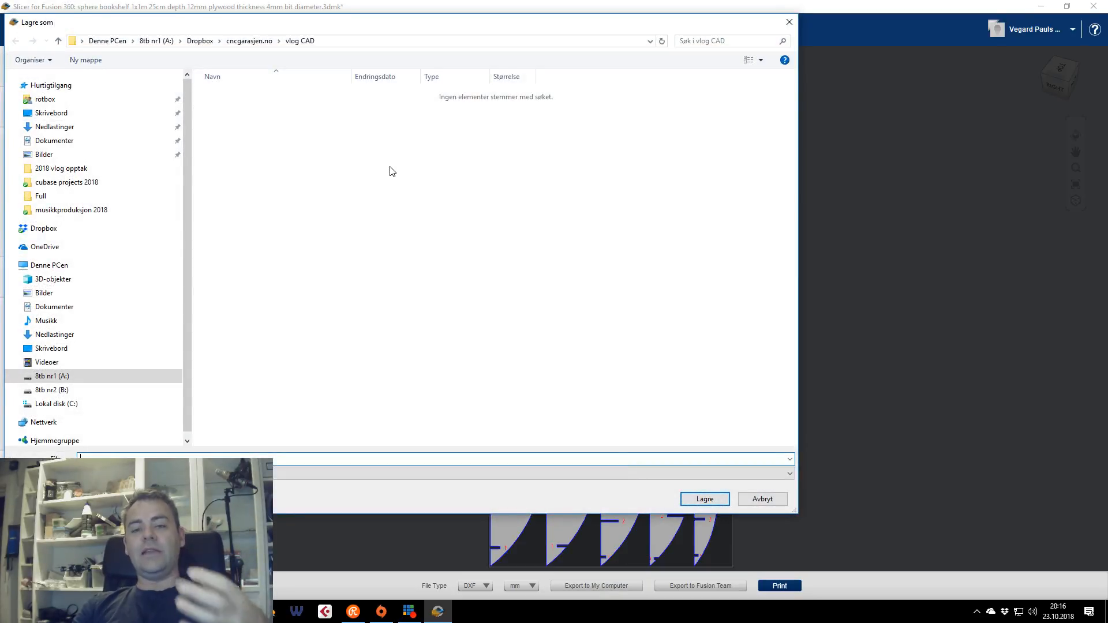
drag(192, 23, 339, 66)
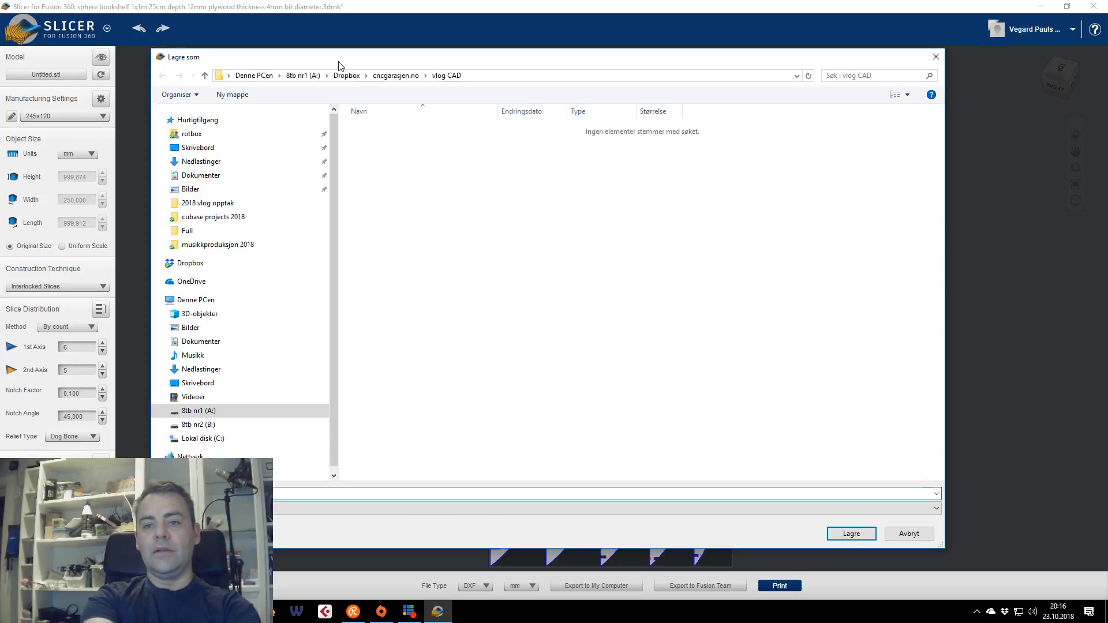
Save the export as "sphere bookshelf 1x1m 25cm depth 12mm plywood thickness 4mm bit diameter.dxf" in the vlog CAD folder
text(s)
key(Down)
key(Return)
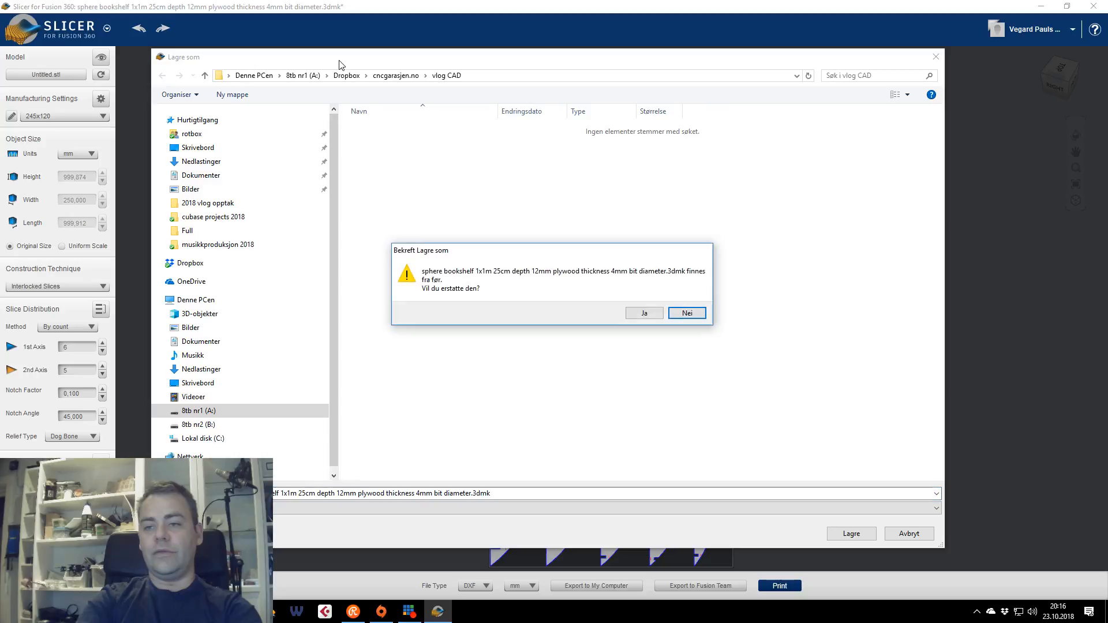
click(687, 312)
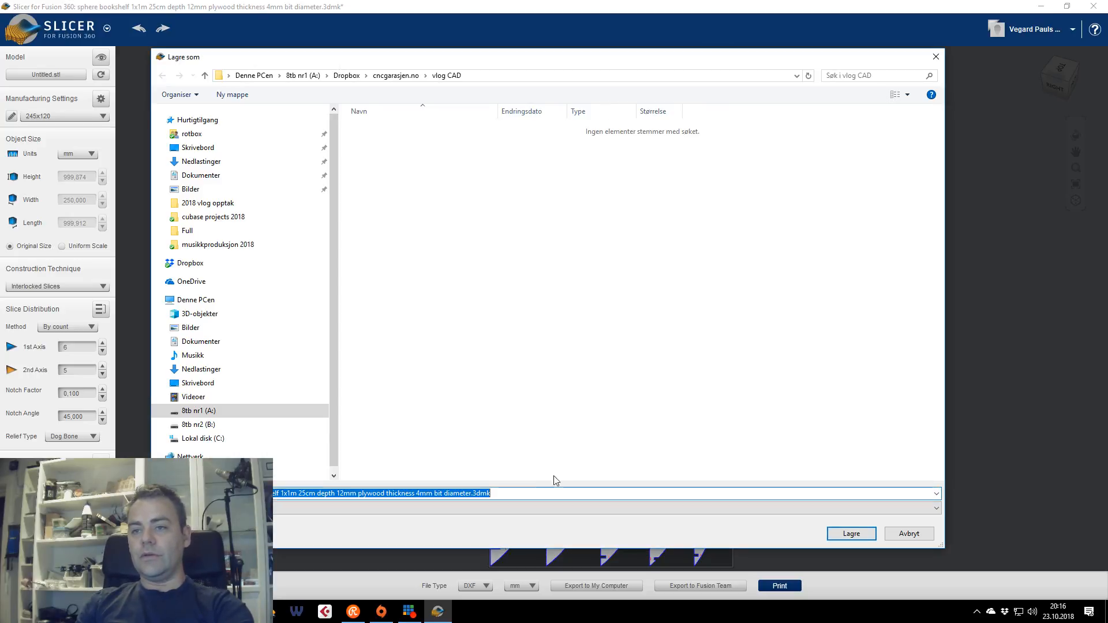
click(505, 492)
drag(472, 494, 533, 507)
text(dxf)
key(Return)
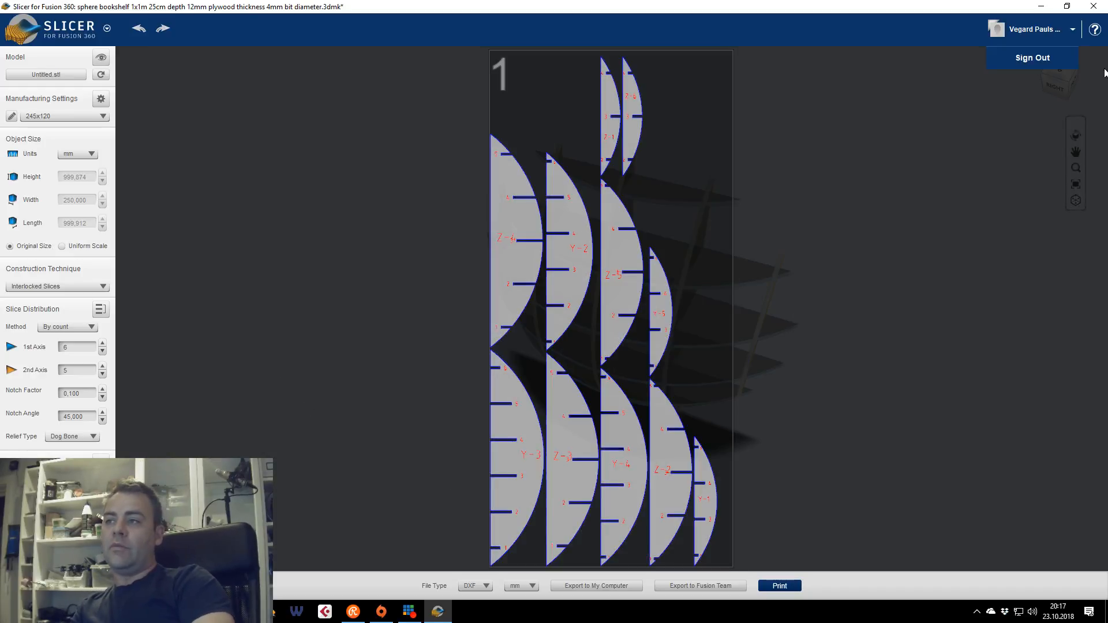
Minimise Fusion 360, bring Slicer back maximised on the main screen and open its project save destinations
click(416, 620)
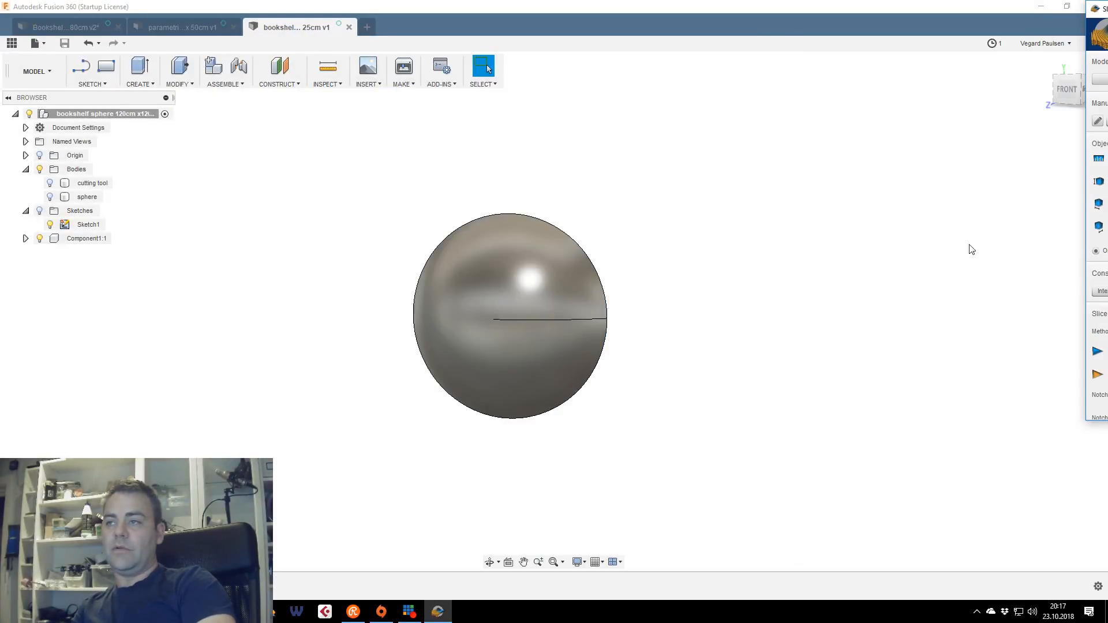
mouse_move(1067, 90)
mouse_down()
mouse_move(1030, 92)
mouse_move(1069, 85)
mouse_move(1030, 88)
mouse_move(1055, 93)
mouse_up()
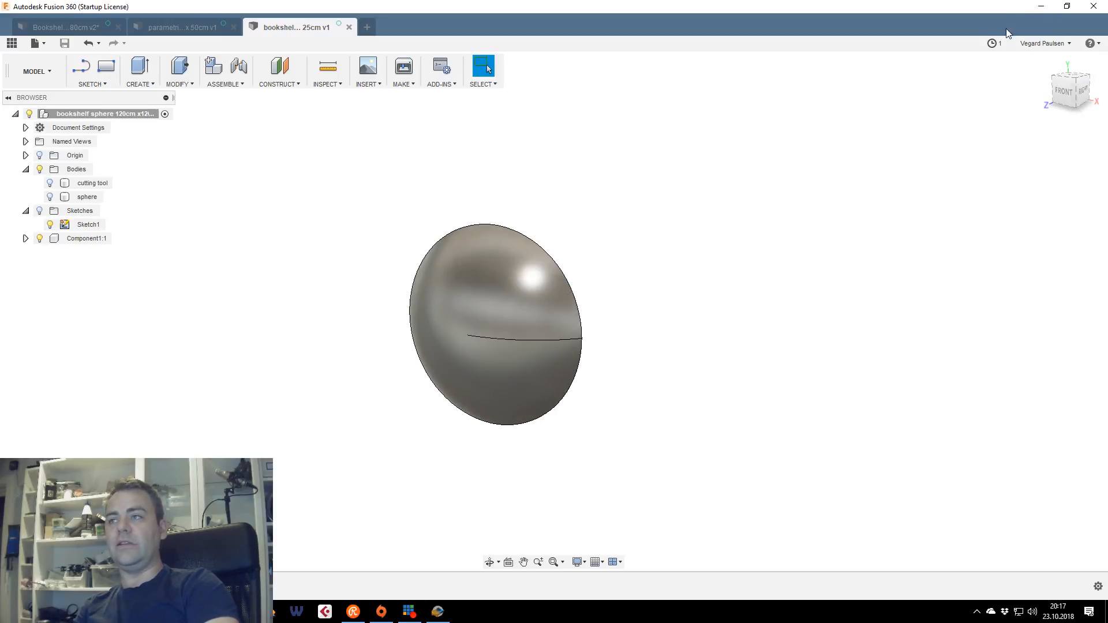
click(1039, 6)
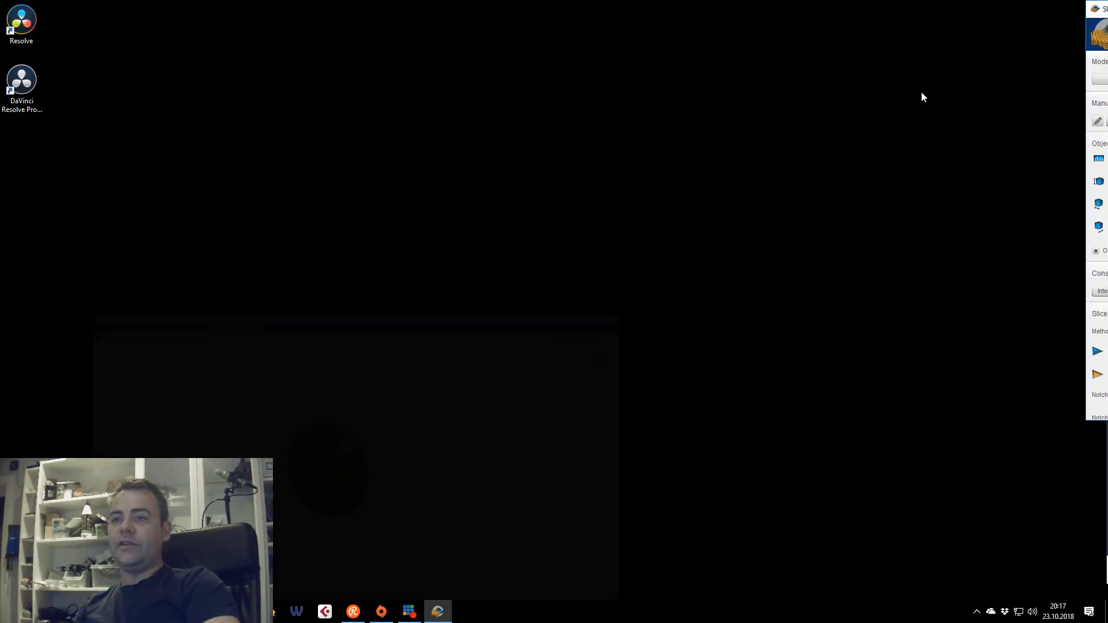
drag(1103, 8, 430, 7)
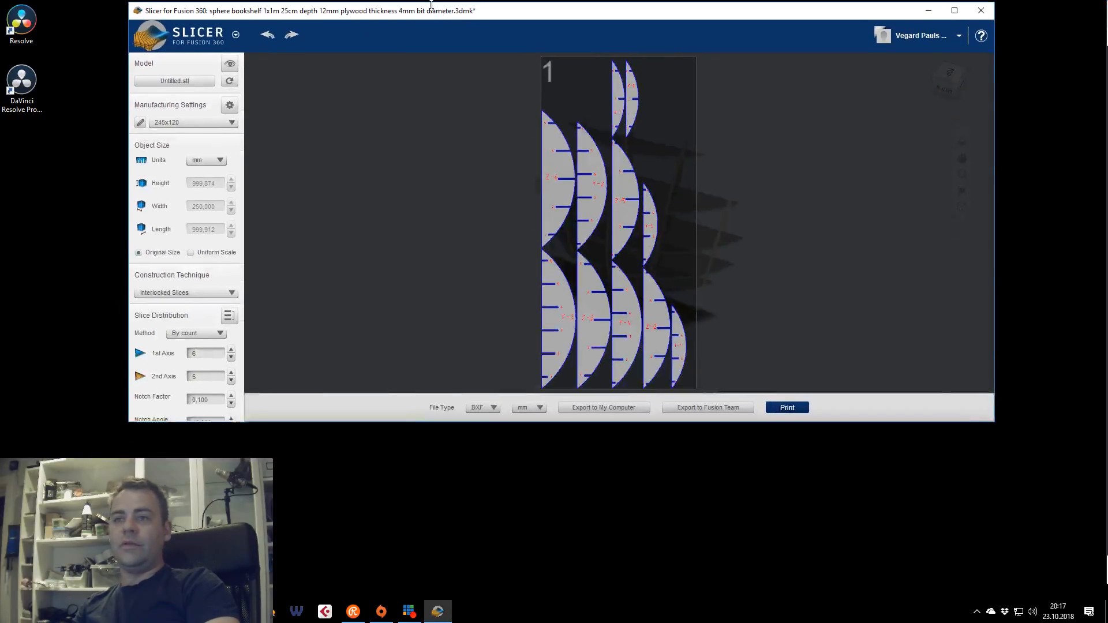
double_click(401, 11)
click(107, 28)
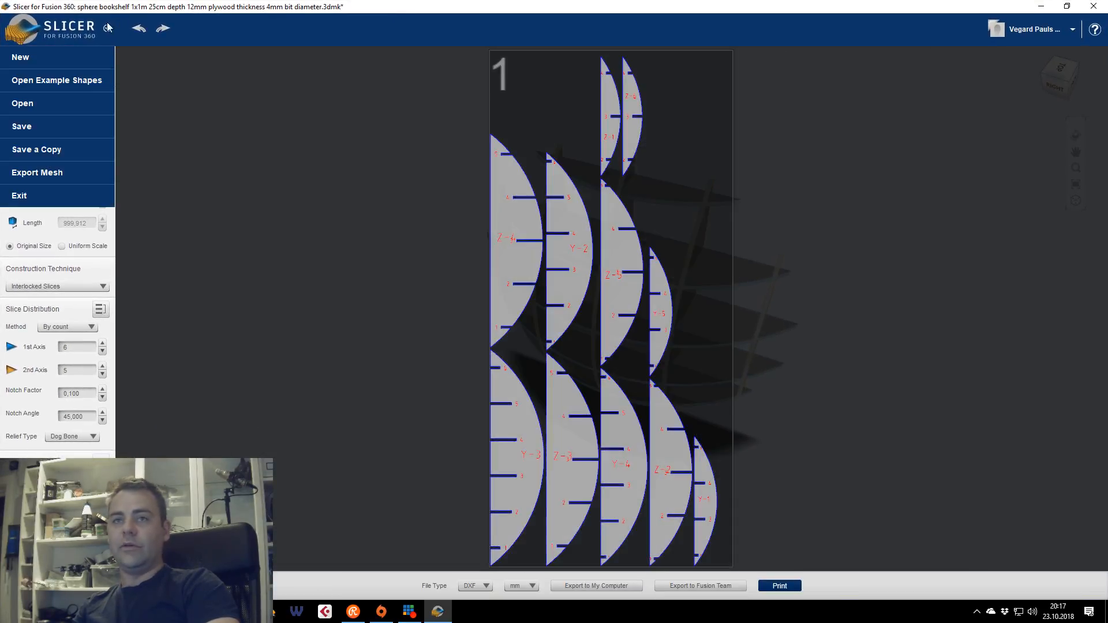
mouse_move(34, 135)
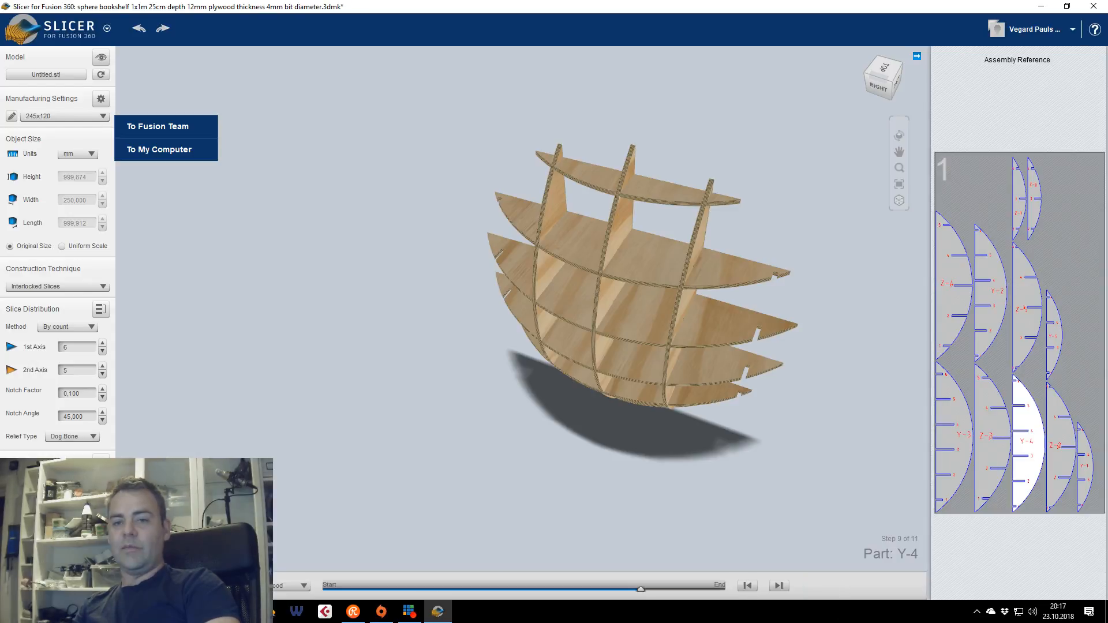
Advance the assembly sequence two parts to Y-5 and view the shelf from its right side
drag(753, 330, 855, 24)
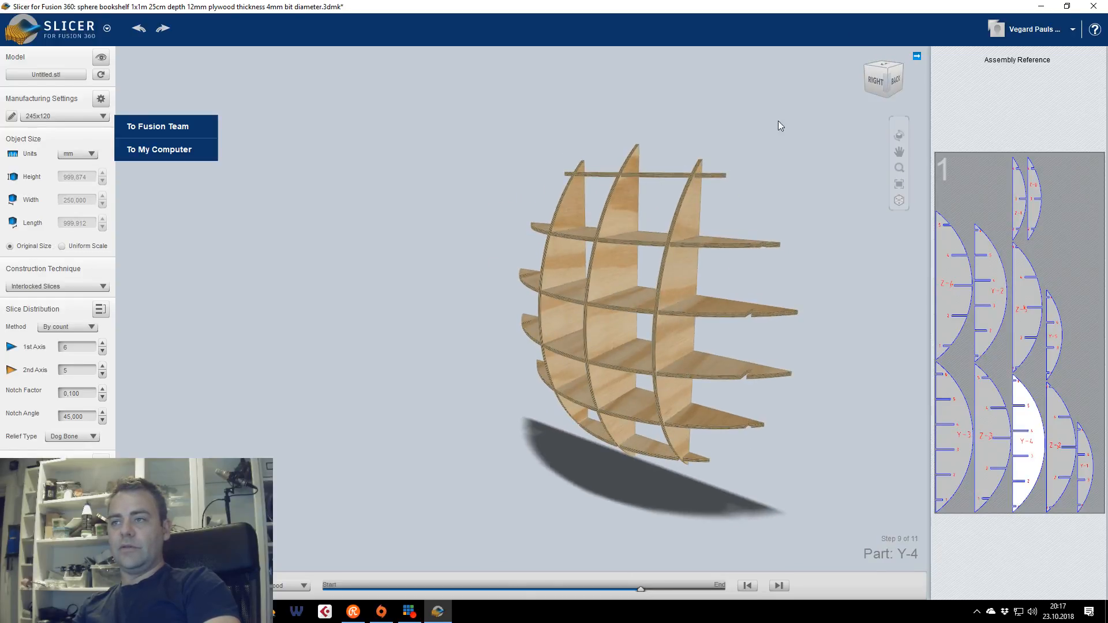
click(877, 80)
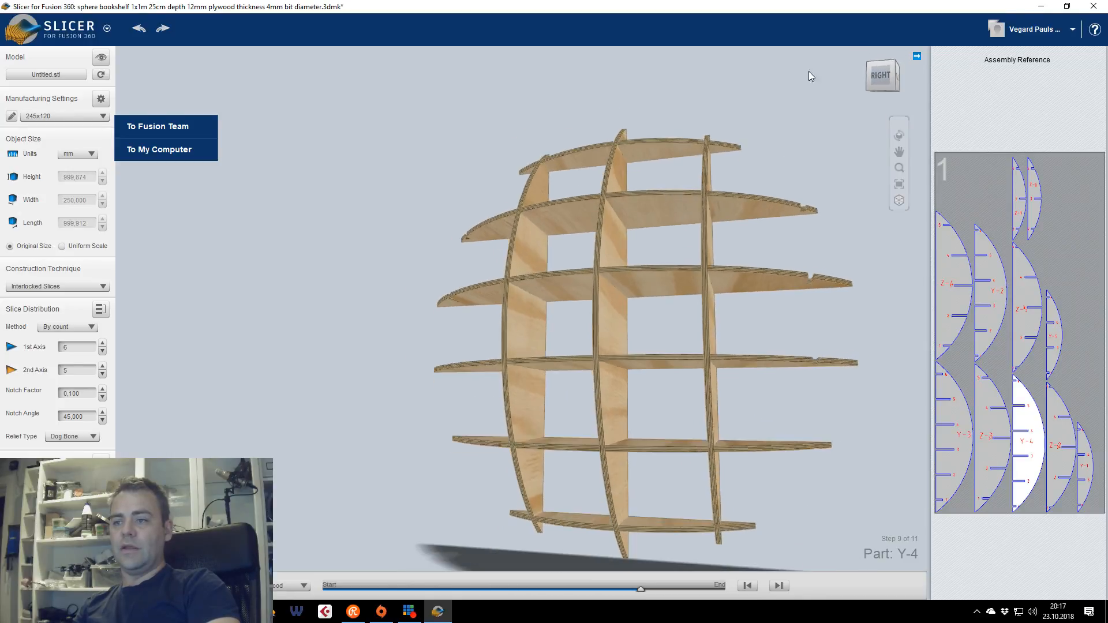
click(778, 585)
click(778, 586)
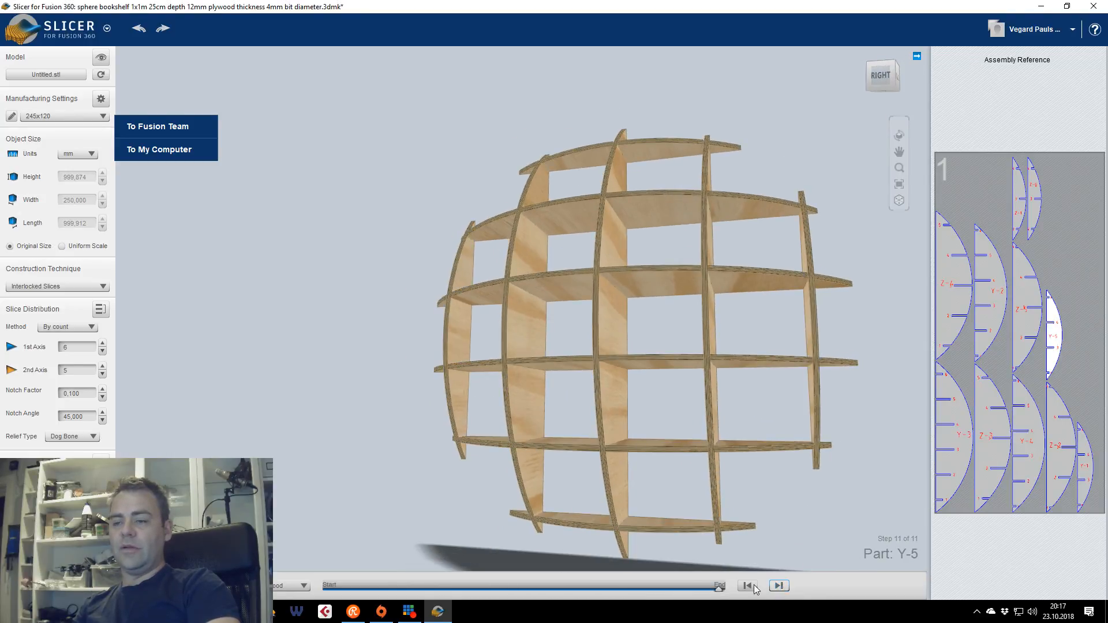
mouse_move(718, 586)
mouse_down()
mouse_move(314, 593)
mouse_move(436, 603)
mouse_move(705, 598)
mouse_move(651, 594)
mouse_move(720, 589)
mouse_up()
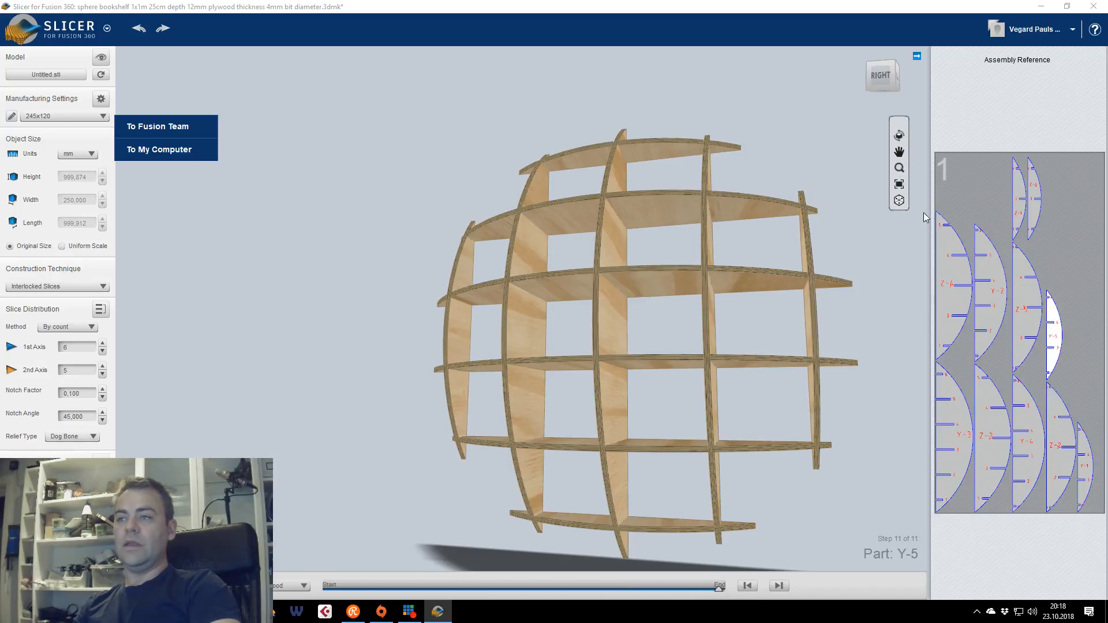
Examine the fully assembled bookshelf from its left side, straight from its right side and slightly from above
drag(882, 112, 397, 482)
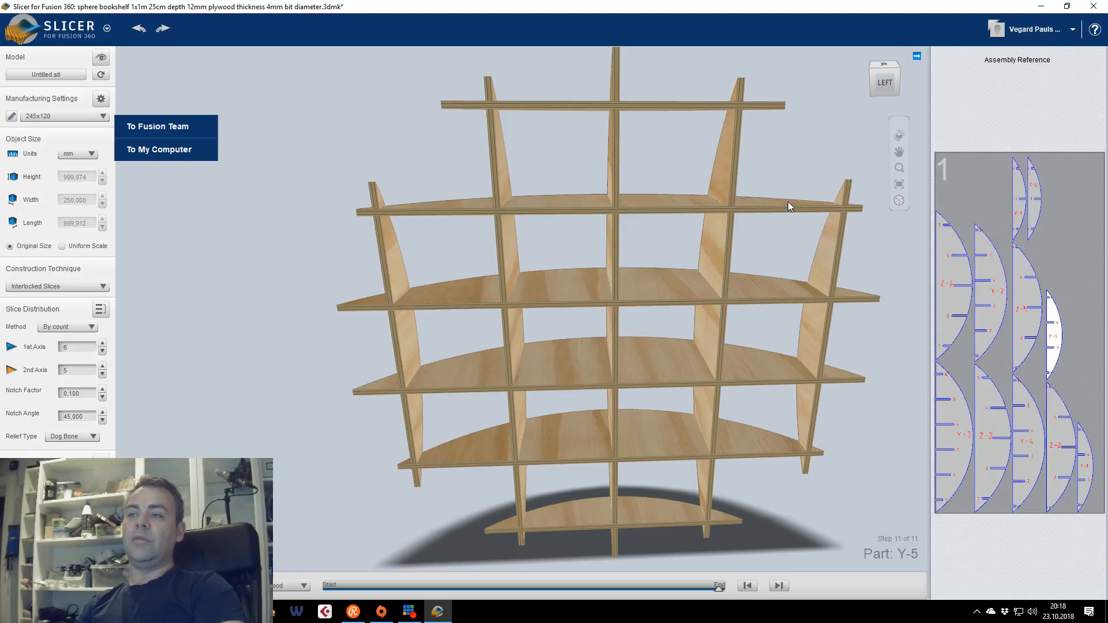
drag(883, 83, 779, 80)
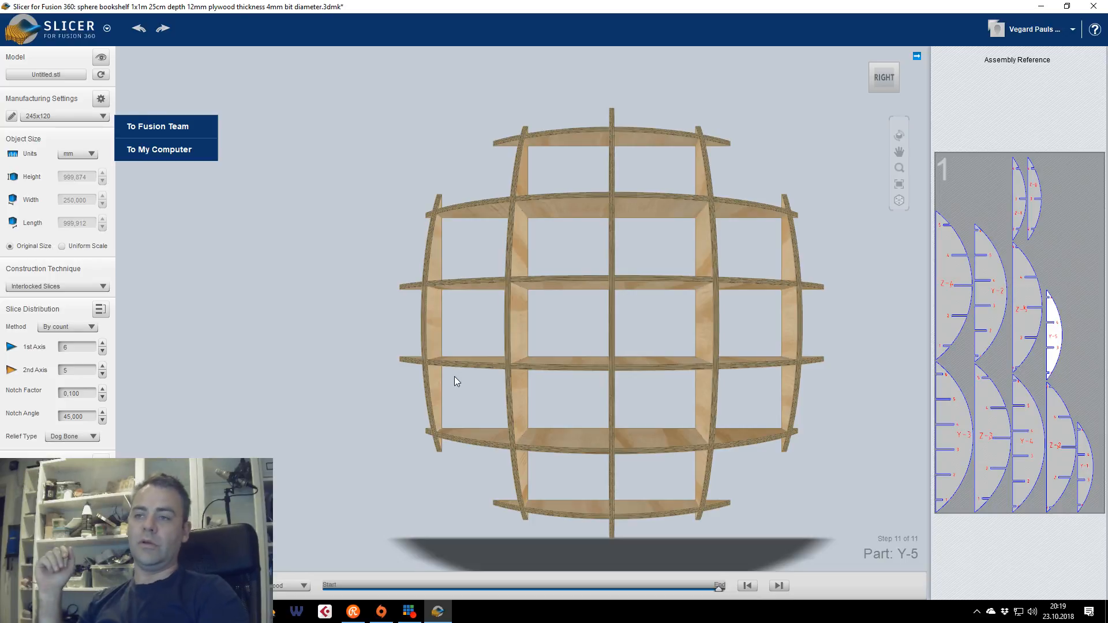
scroll(586, 344, down, 4)
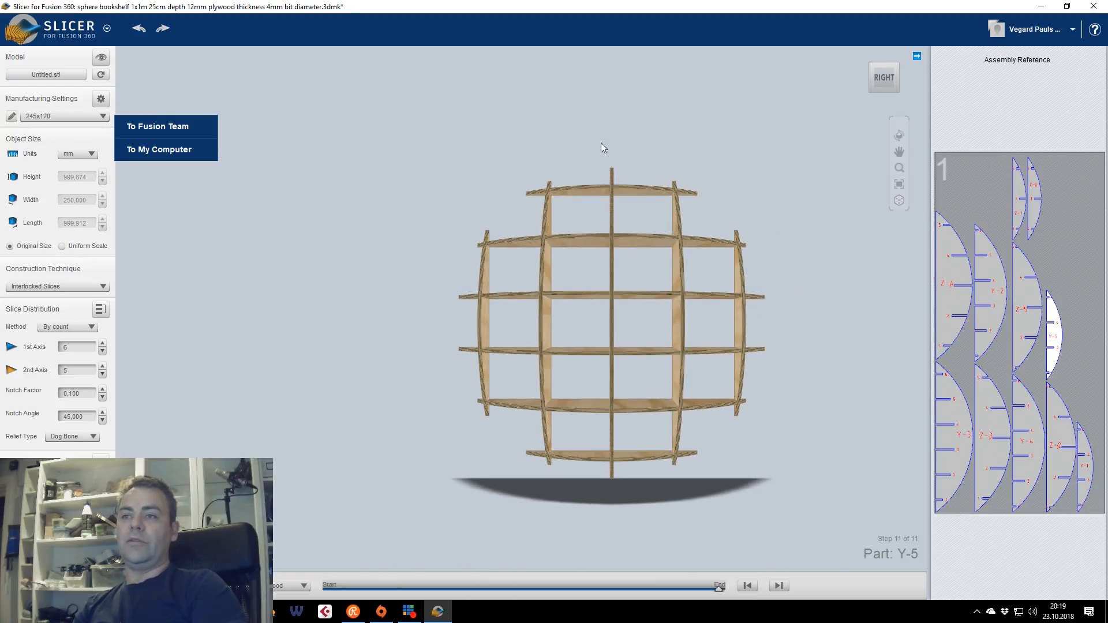
scroll(623, 369, up, 1)
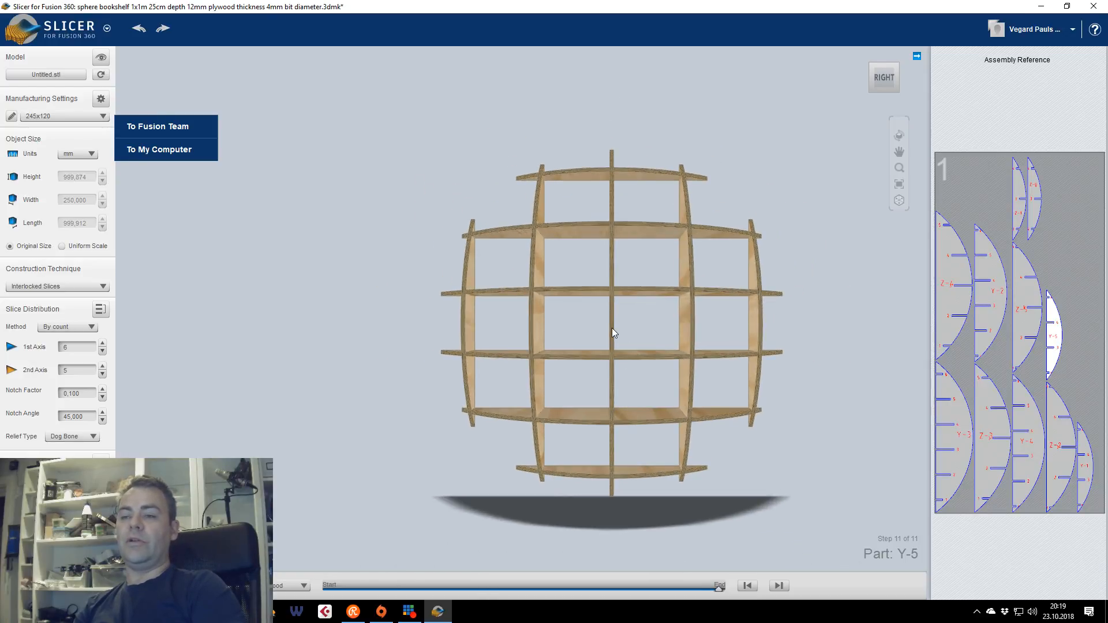
scroll(612, 330, up, 1)
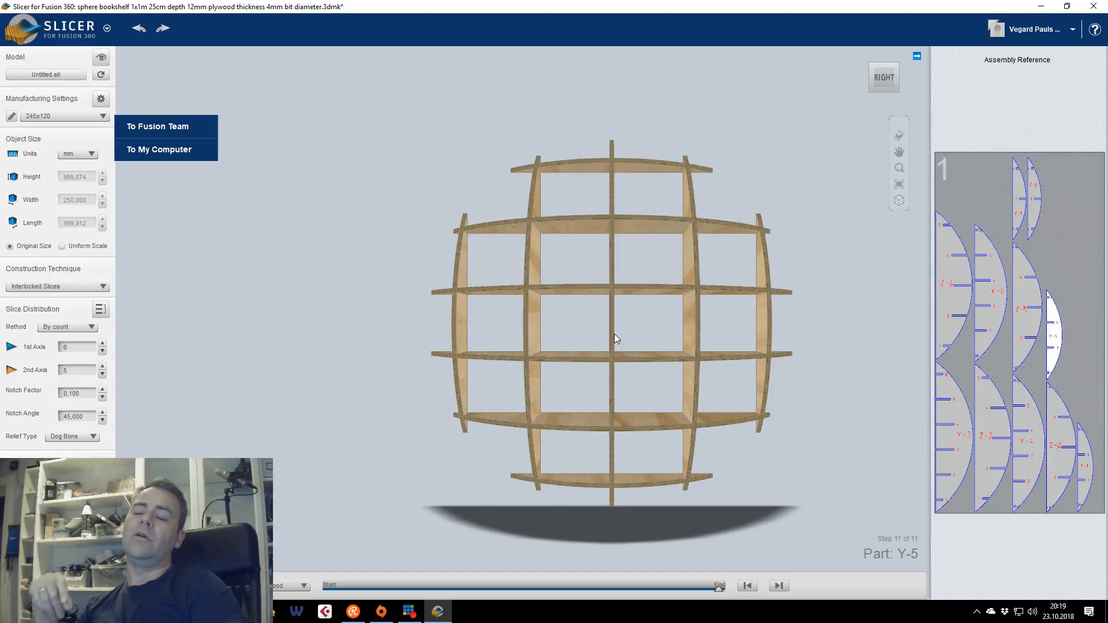
mouse_move(883, 81)
mouse_down()
mouse_move(876, 140)
mouse_move(878, 77)
mouse_up()
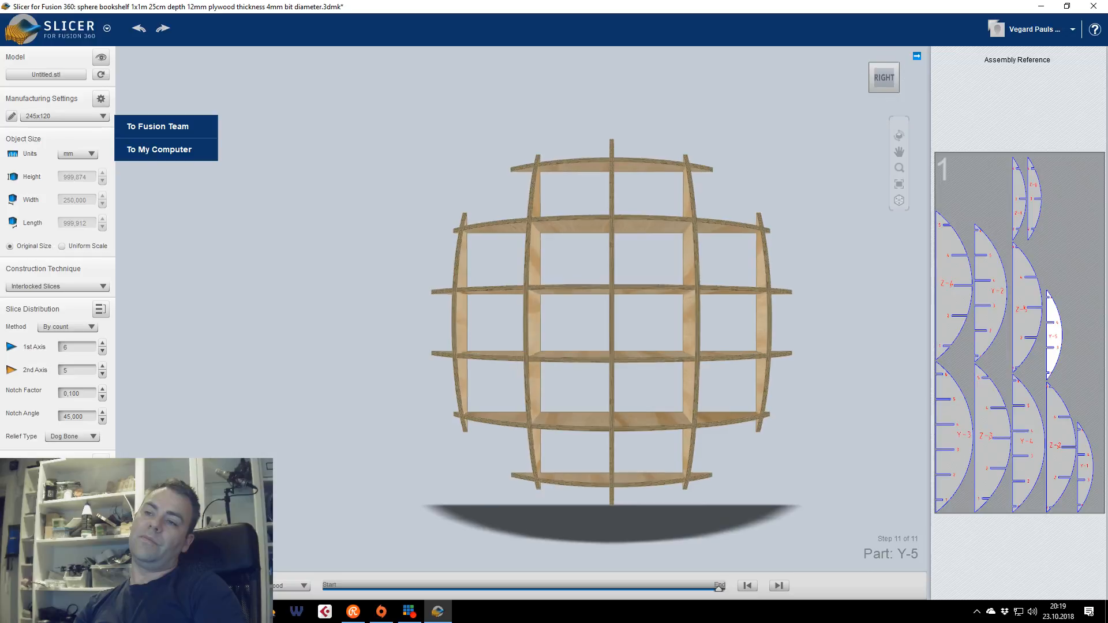
drag(878, 78, 877, 115)
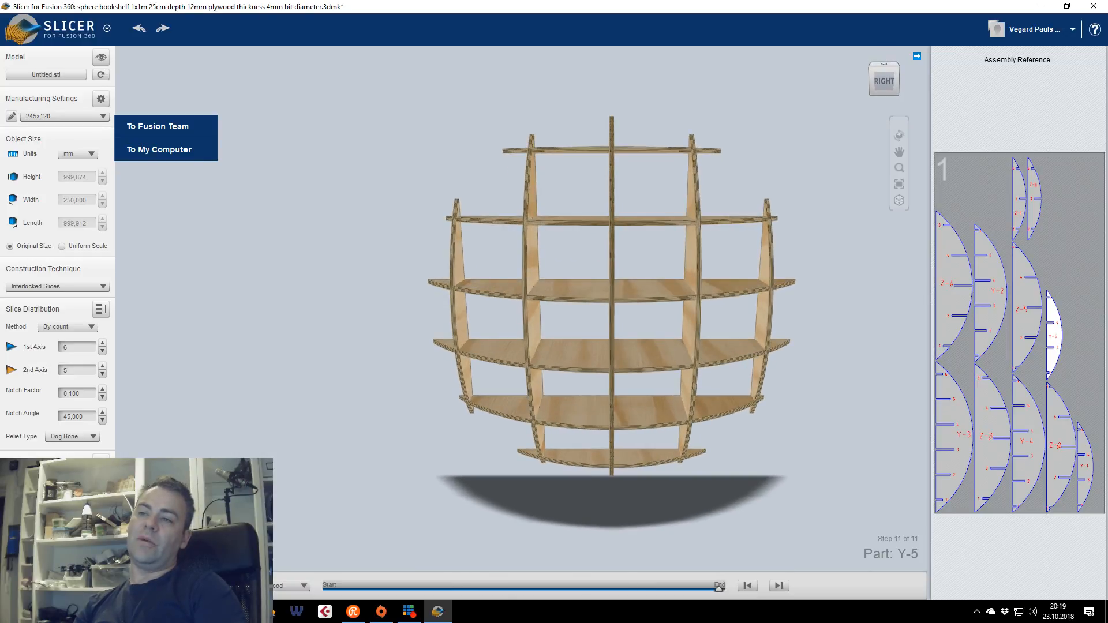
drag(653, 312, 642, 285)
click(881, 75)
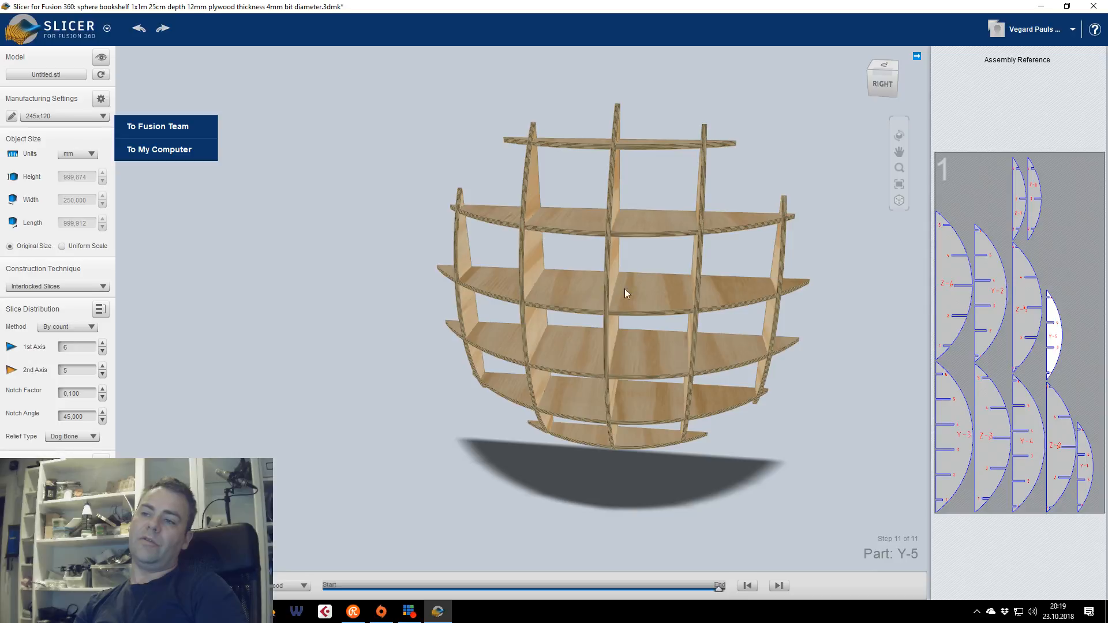
Examine the assembled bookshelf straight from its right side, from slightly above to slightly below, at close range
click(879, 87)
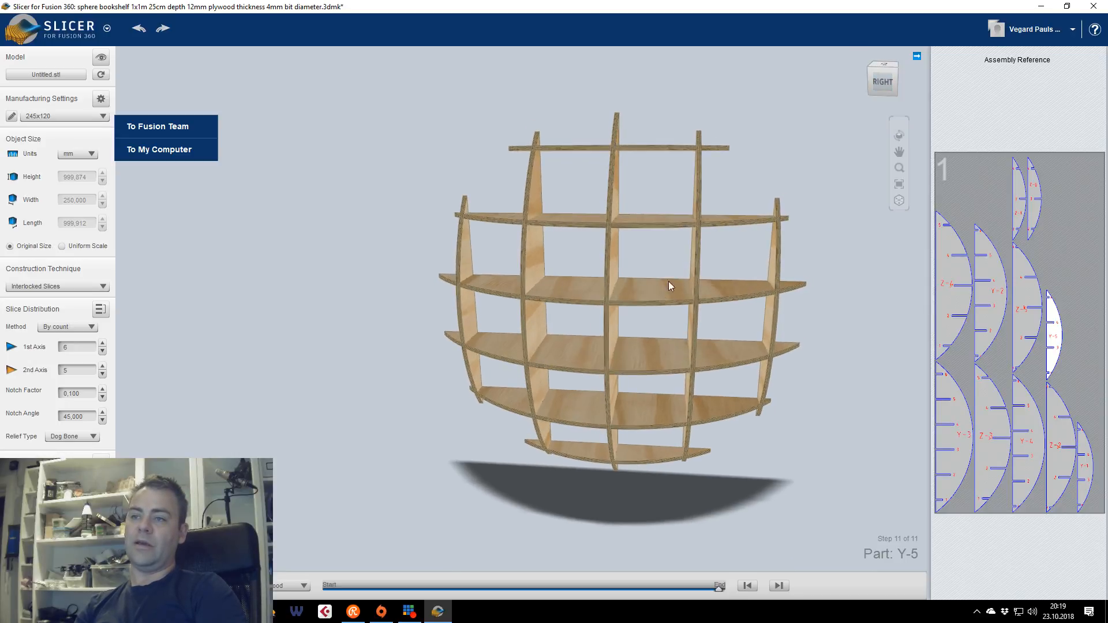
click(882, 79)
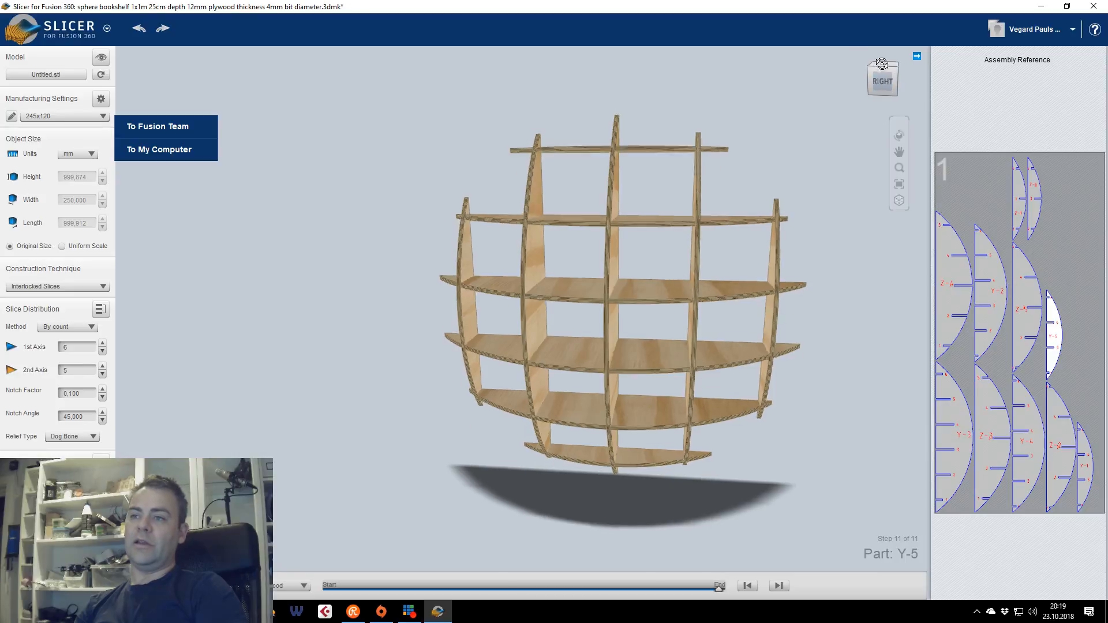
scroll(646, 303, up, 3)
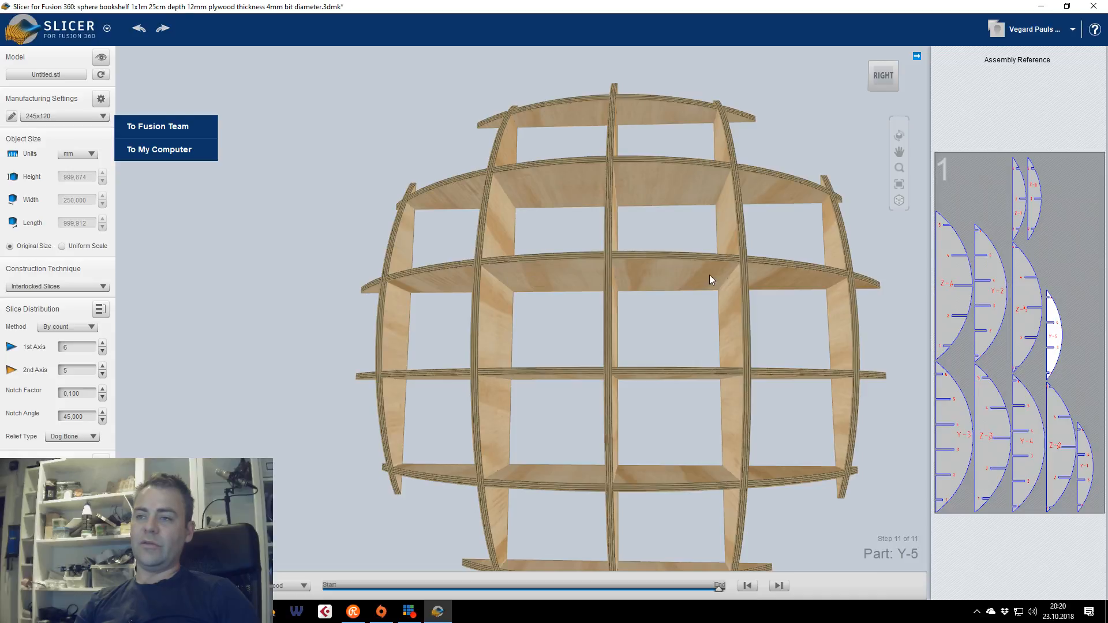
click(877, 75)
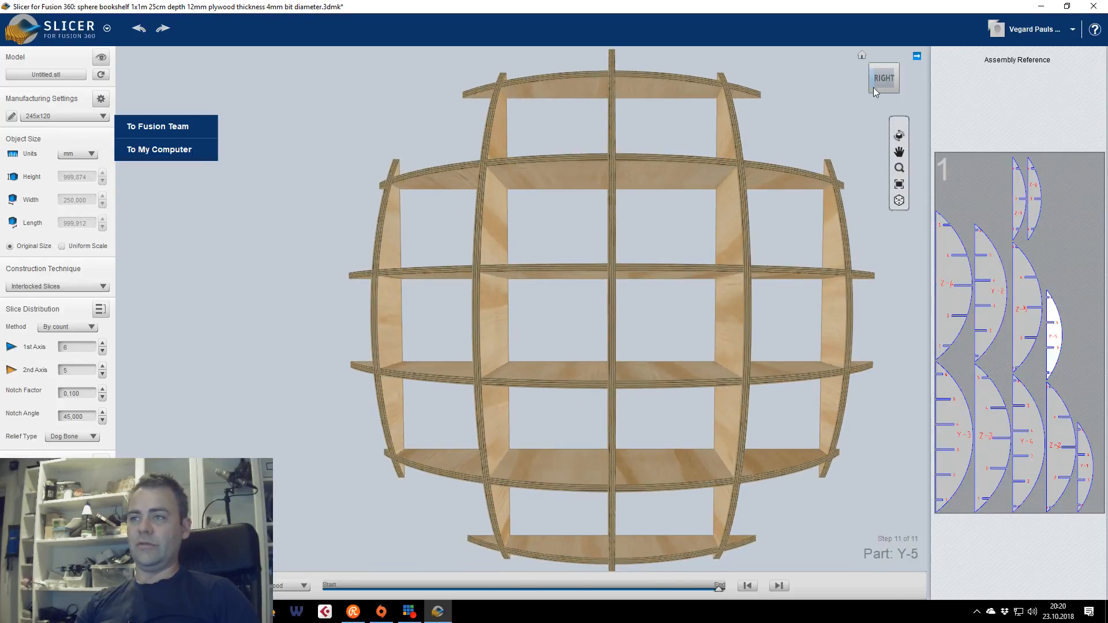
mouse_move(874, 87)
mouse_down()
mouse_move(831, 84)
mouse_move(870, 84)
mouse_move(870, 68)
mouse_move(870, 87)
mouse_move(869, 67)
mouse_move(870, 83)
mouse_up()
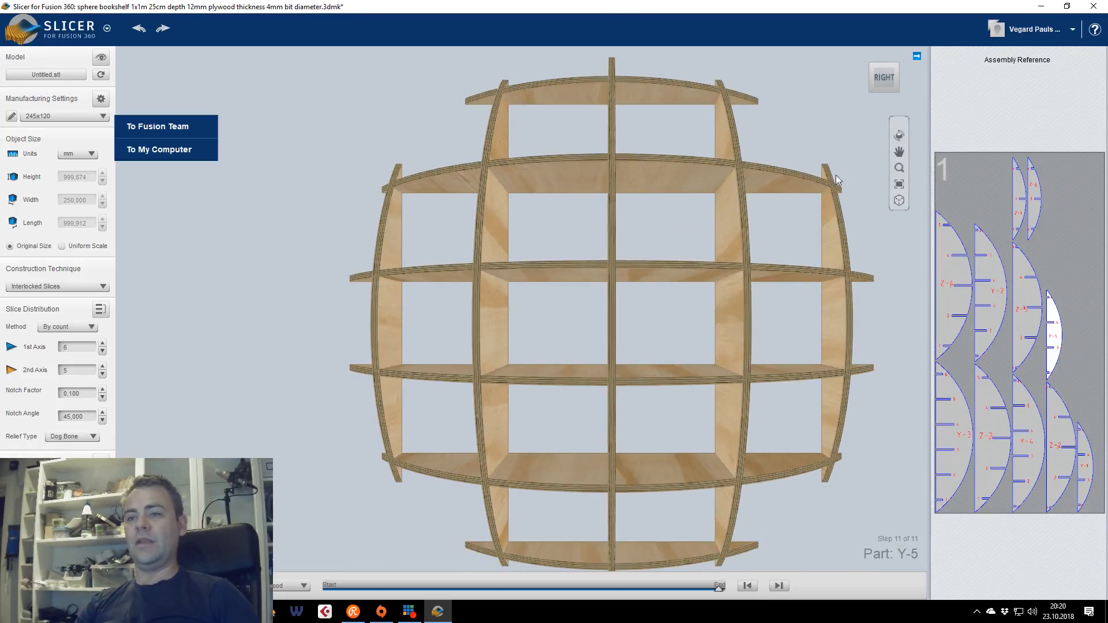
mouse_move(881, 80)
mouse_down()
mouse_move(877, 62)
mouse_move(870, 80)
mouse_move(884, 67)
mouse_up()
right_drag(703, 313, 703, 324)
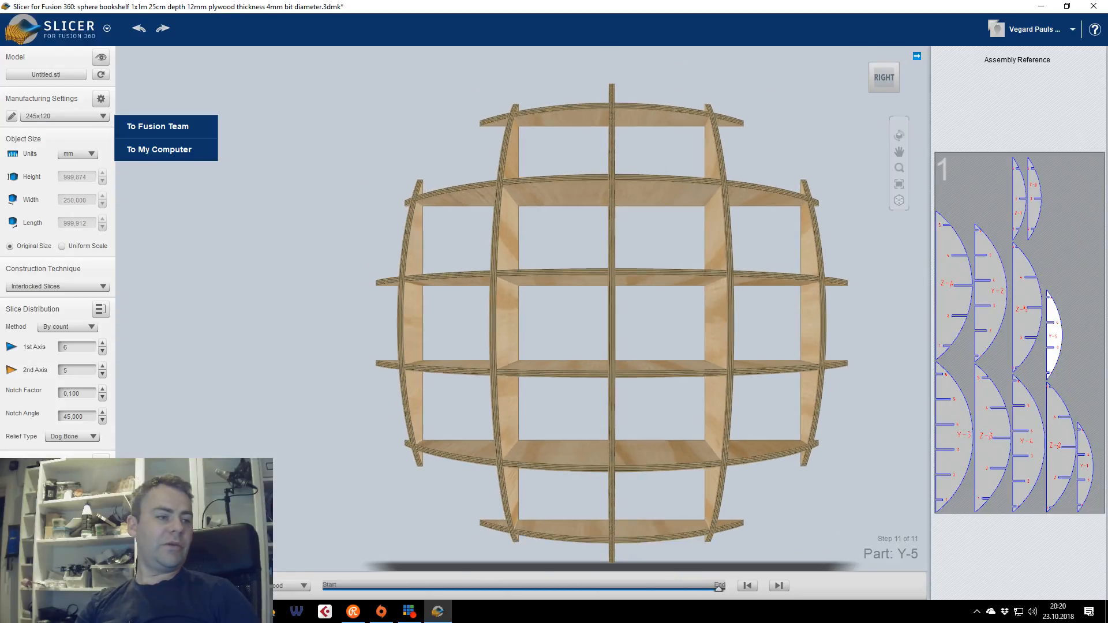
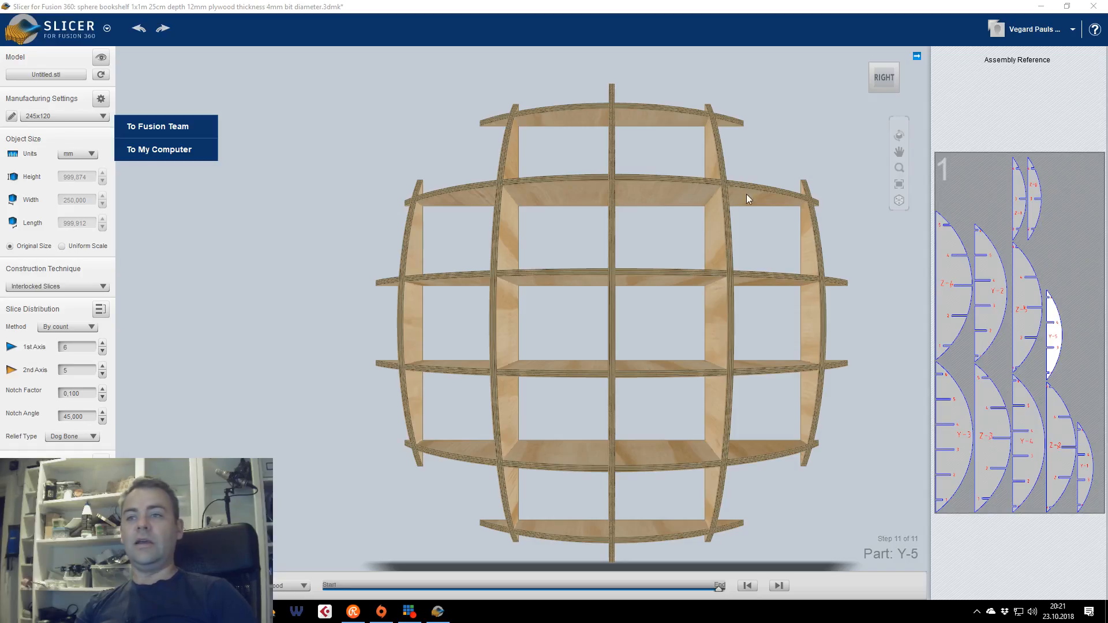
Examine the assembled bookshelf obliquely from its right side and from below, with the whole sphere shape in view
drag(885, 85, 808, 29)
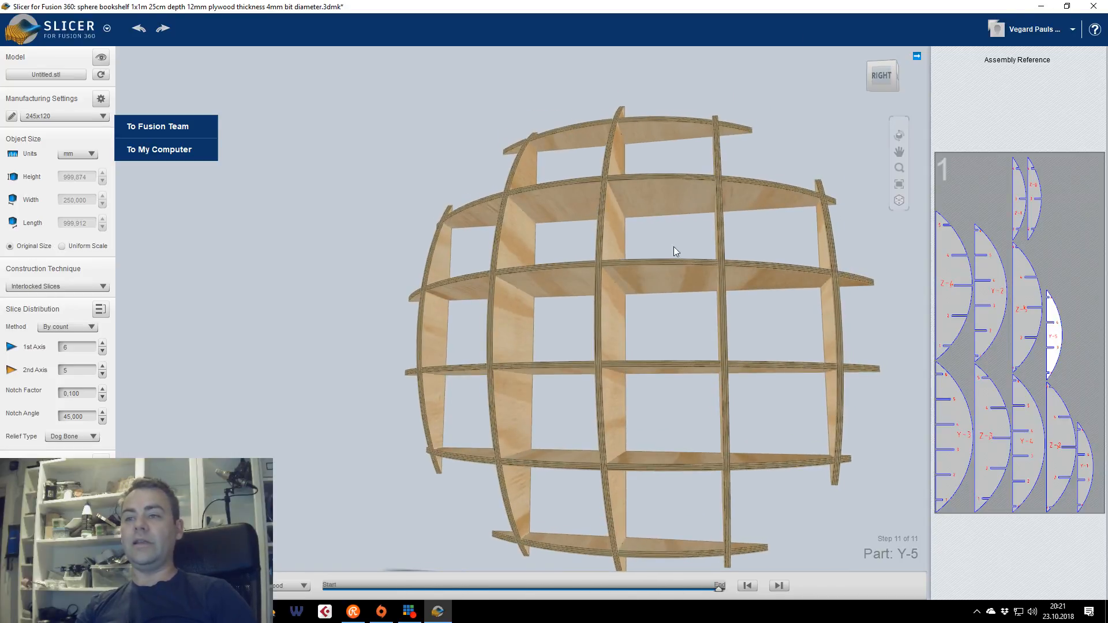
right_drag(673, 247, 677, 320)
middle_drag(677, 319, 680, 295)
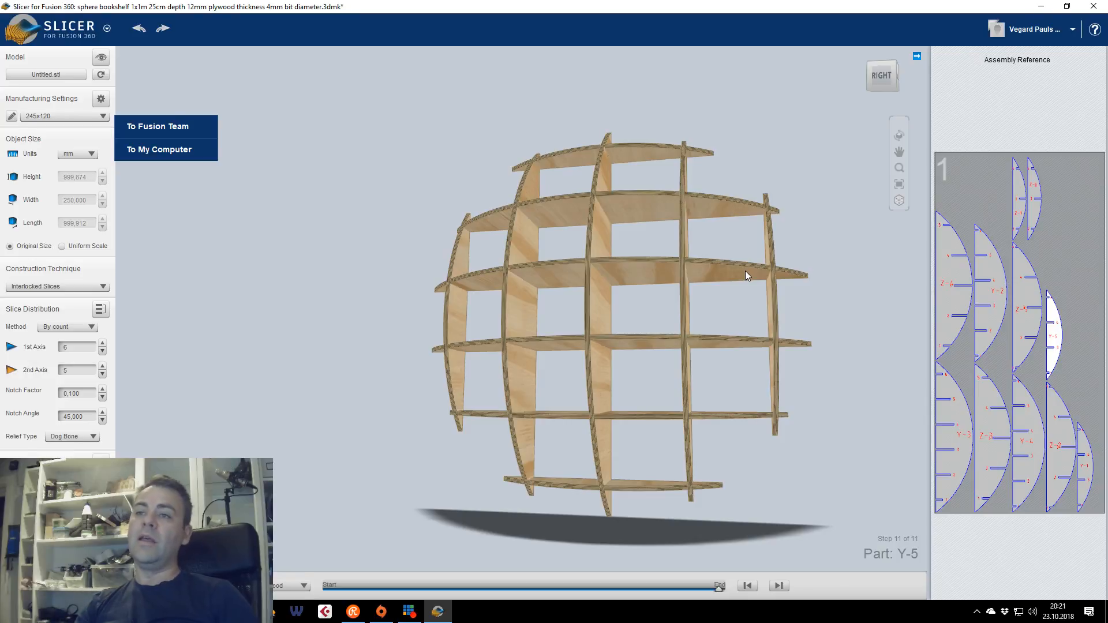
drag(874, 80, 692, 104)
click(877, 84)
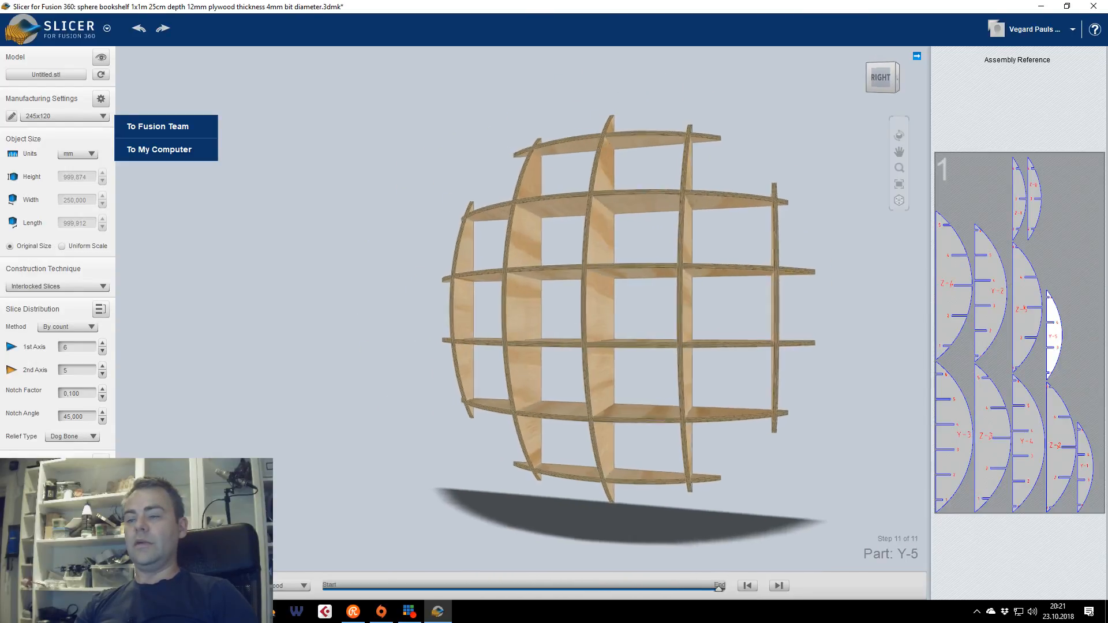
drag(878, 69, 912, 49)
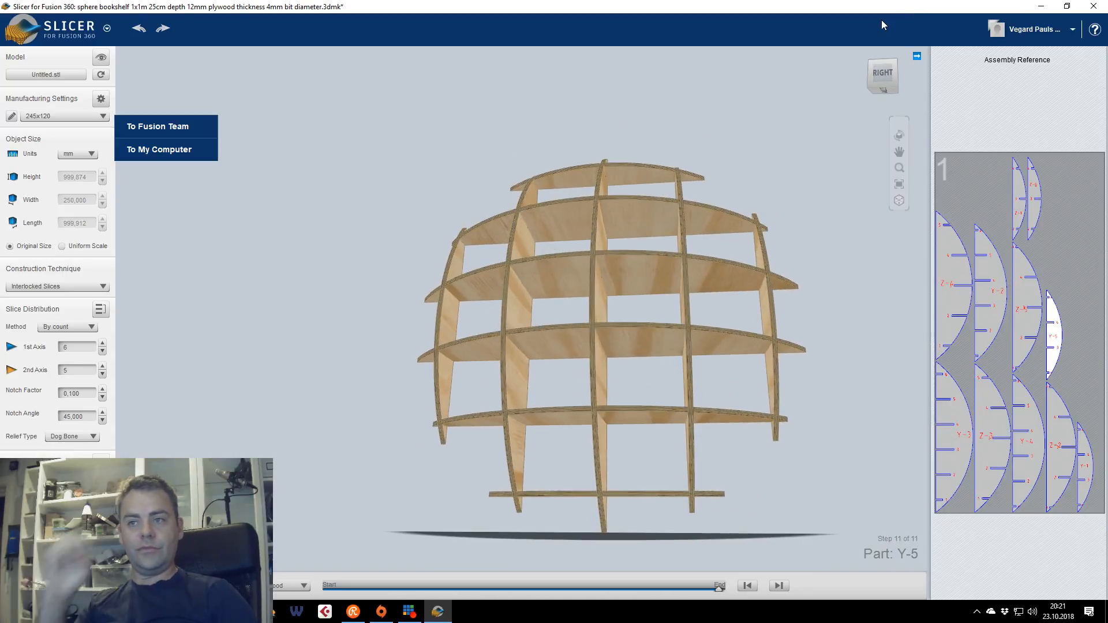
click(437, 611)
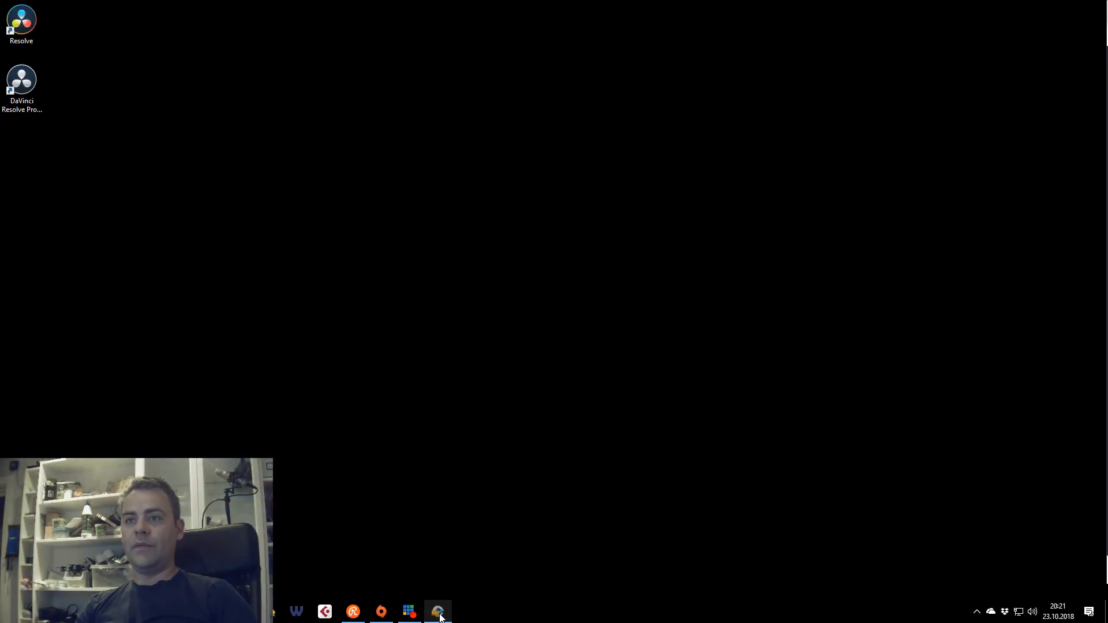
click(439, 613)
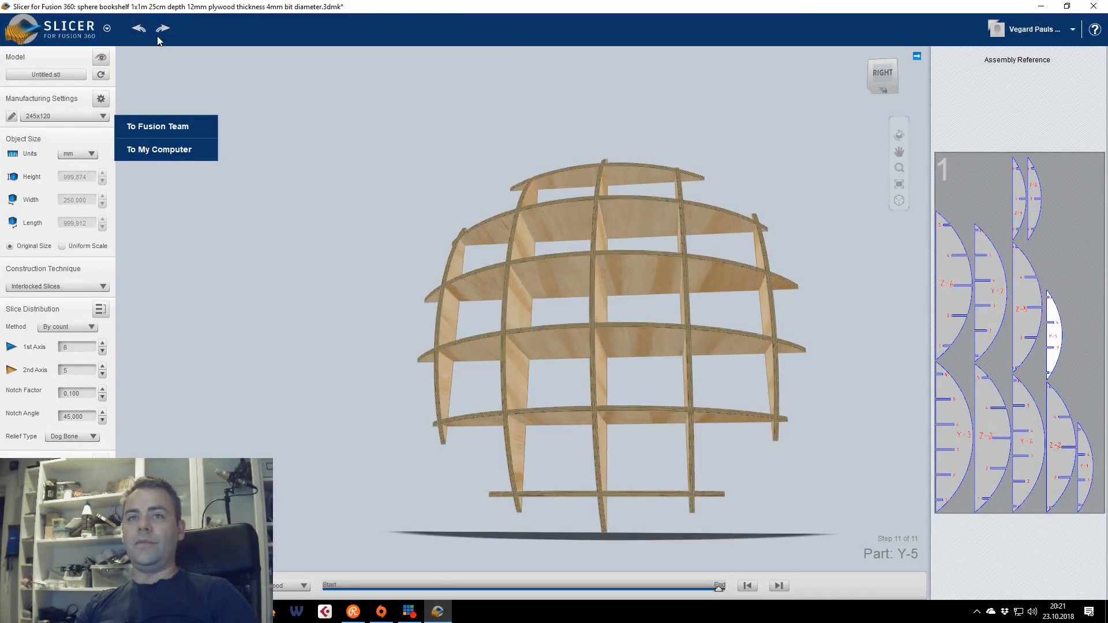
click(108, 27)
mouse_move(36, 182)
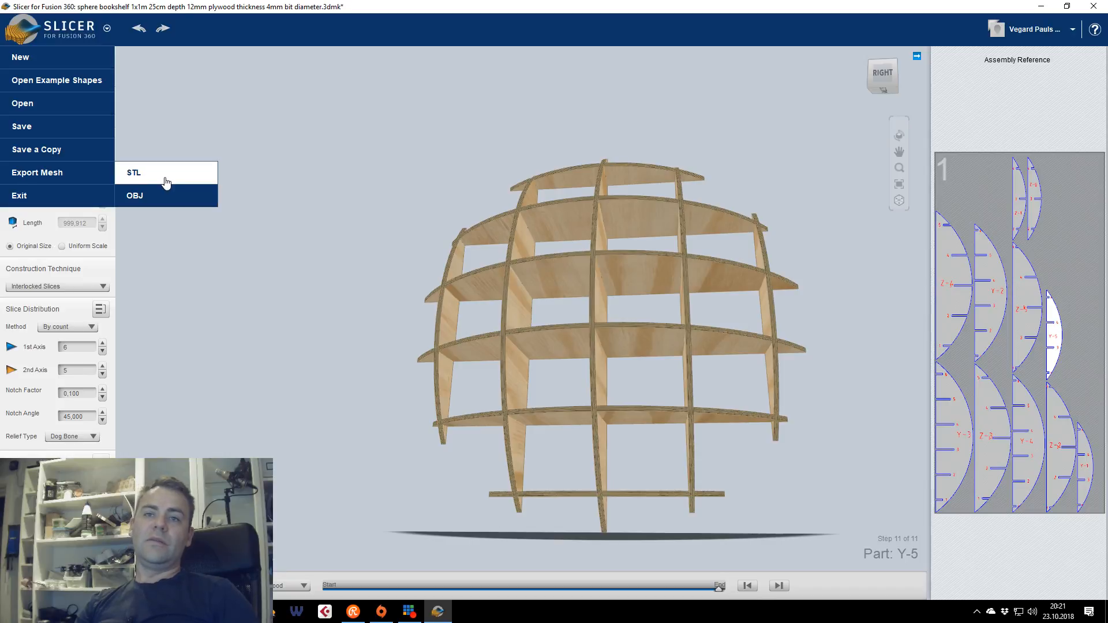
click(240, 7)
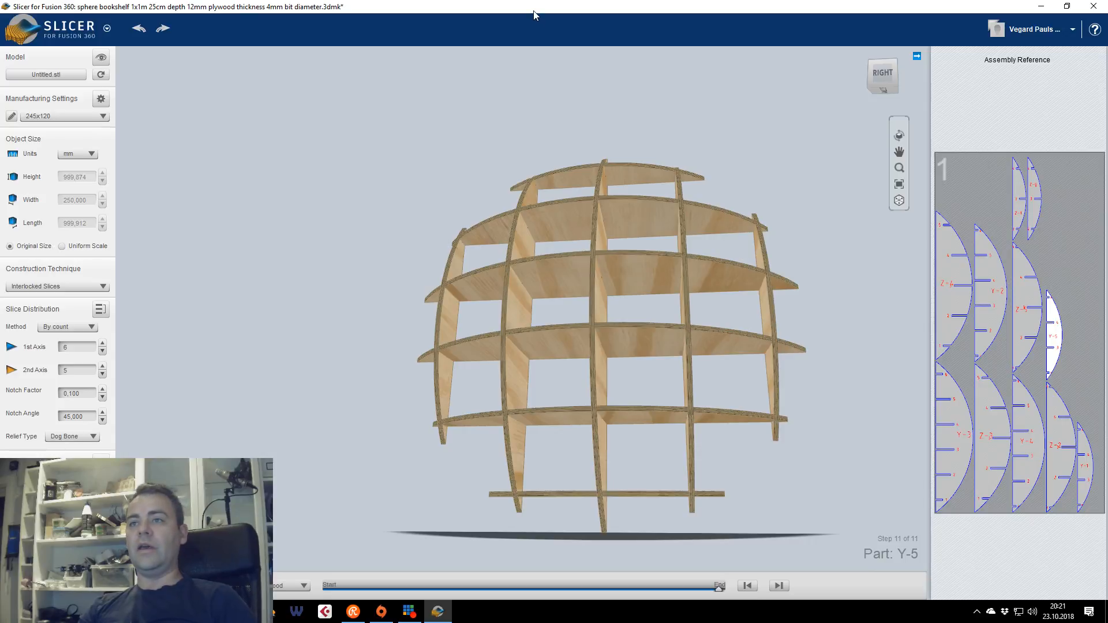
Move the Slicer window off the main screen, switch to Fusion 360 and create a new empty design
drag(536, 8, 1107, 1)
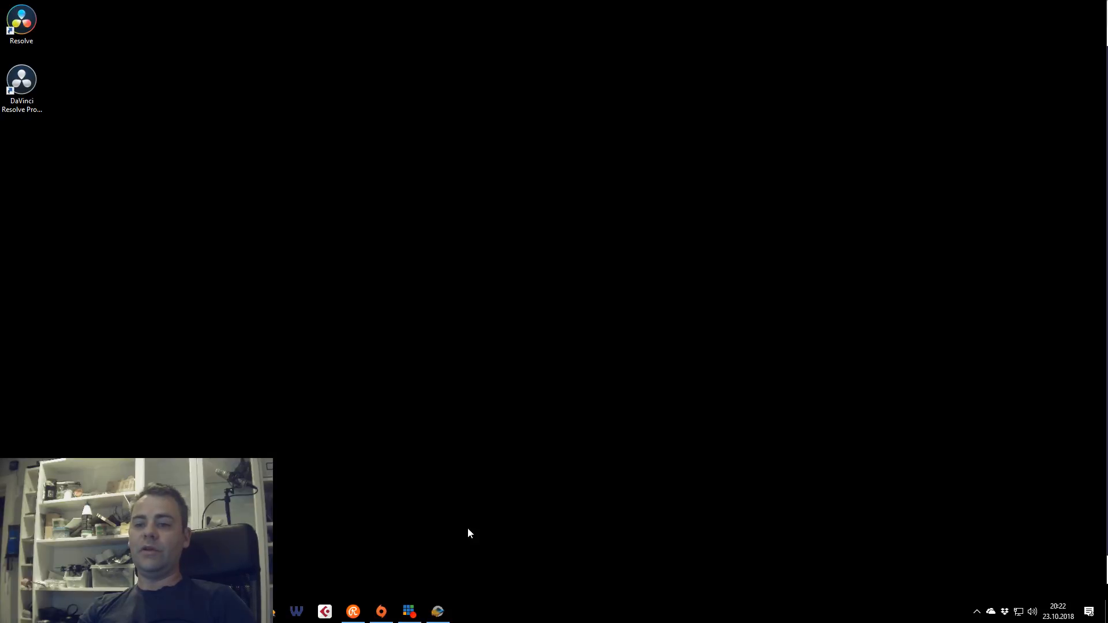
click(437, 621)
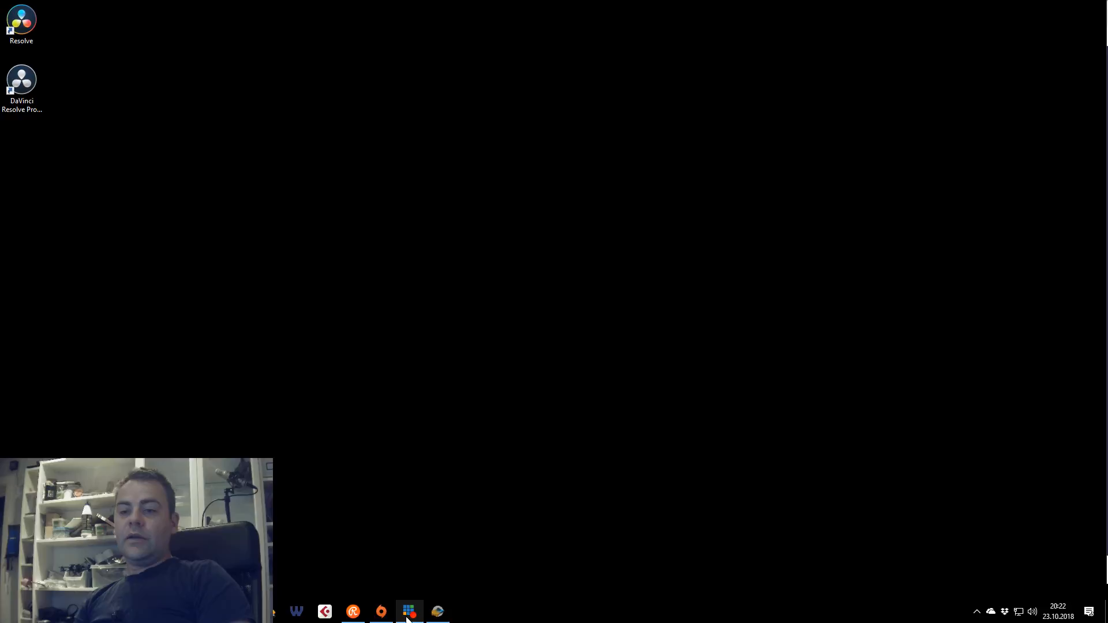
mouse_move(409, 617)
click(438, 613)
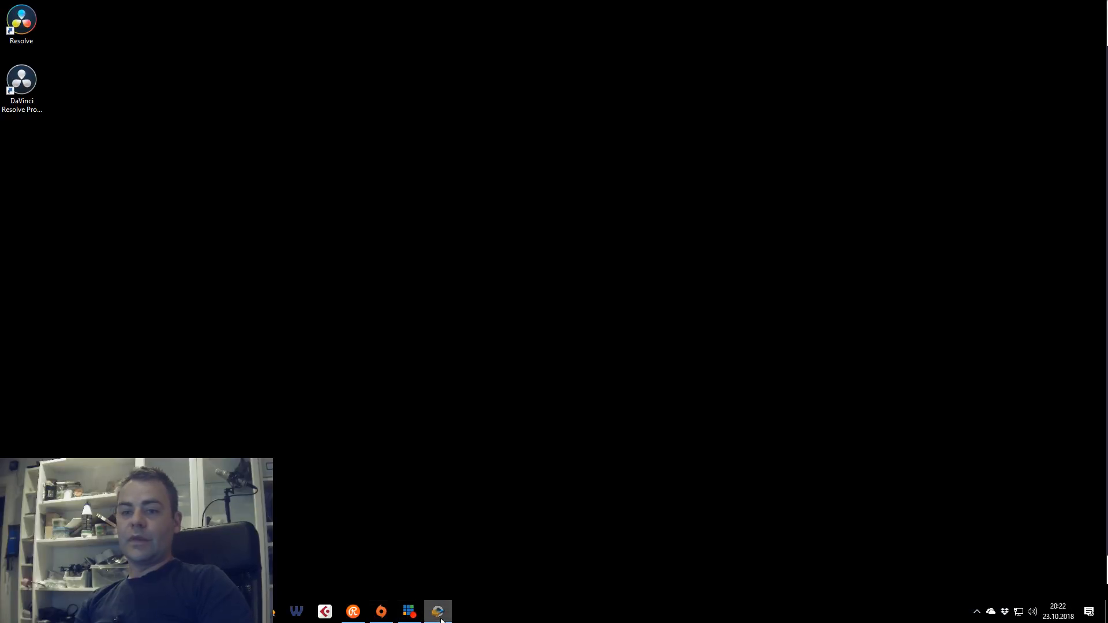
click(437, 612)
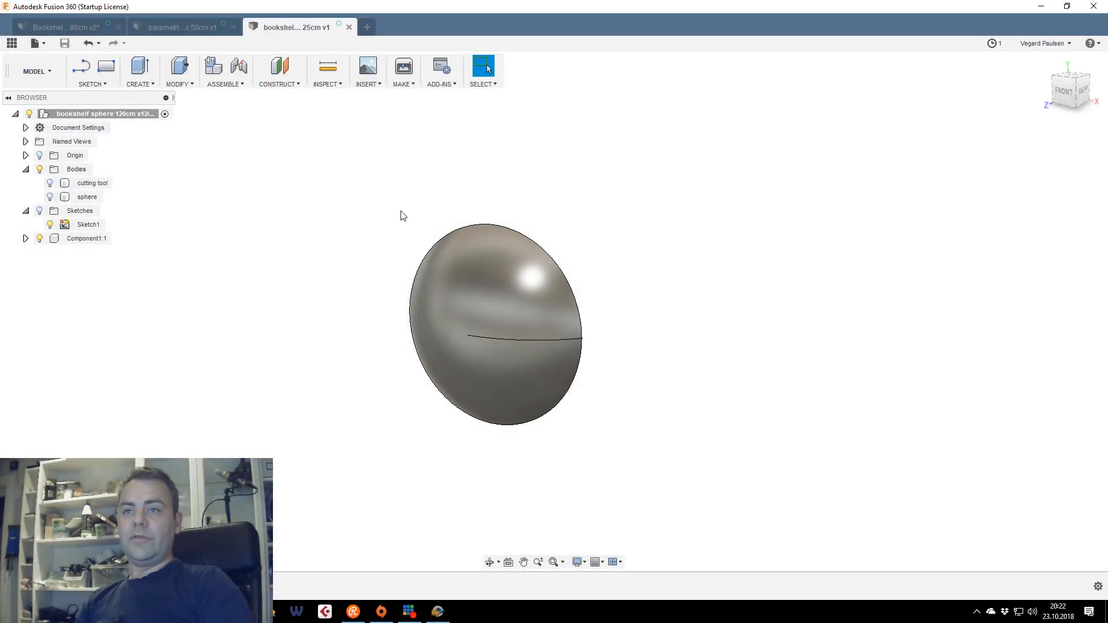
click(369, 28)
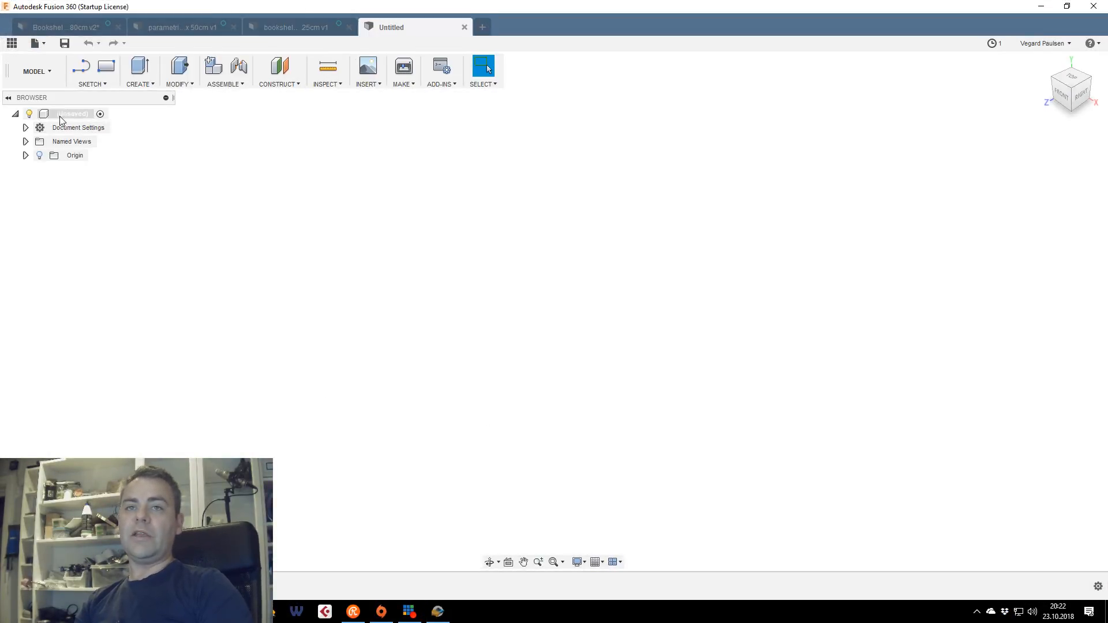
Start a sketch on the front plane and draw a rectangle from the origin with its width locked at 120 mm
click(34, 71)
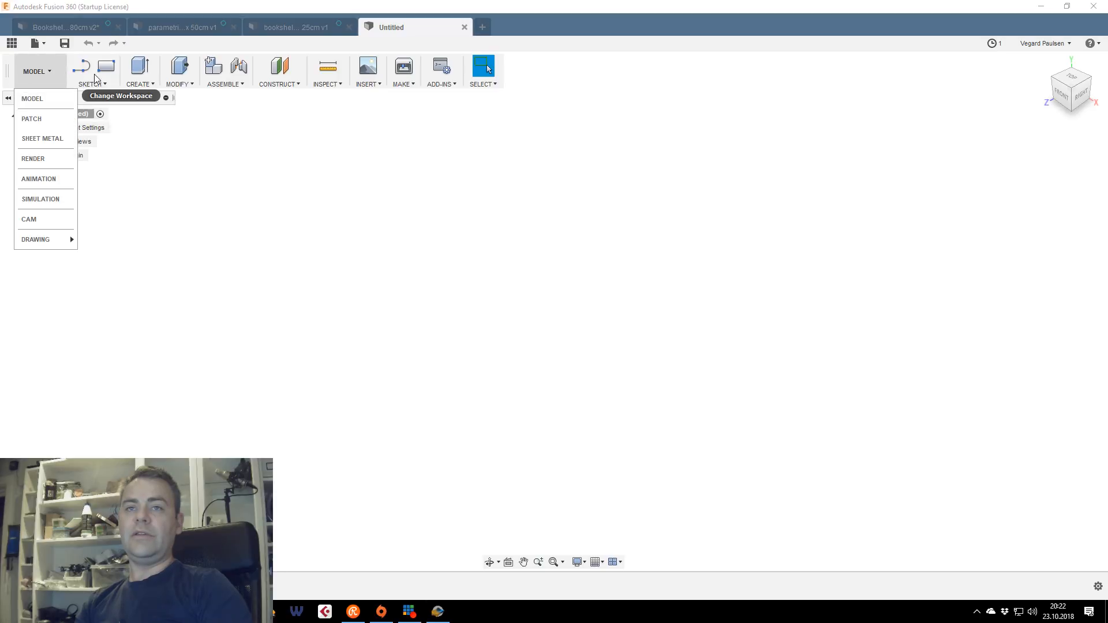
click(304, 228)
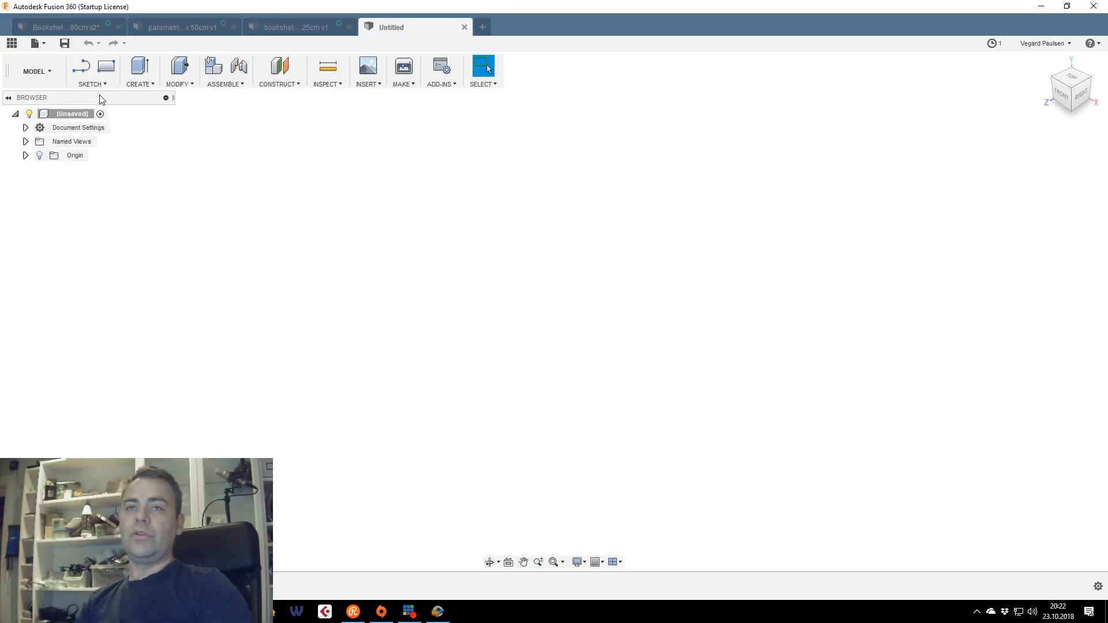
click(1057, 95)
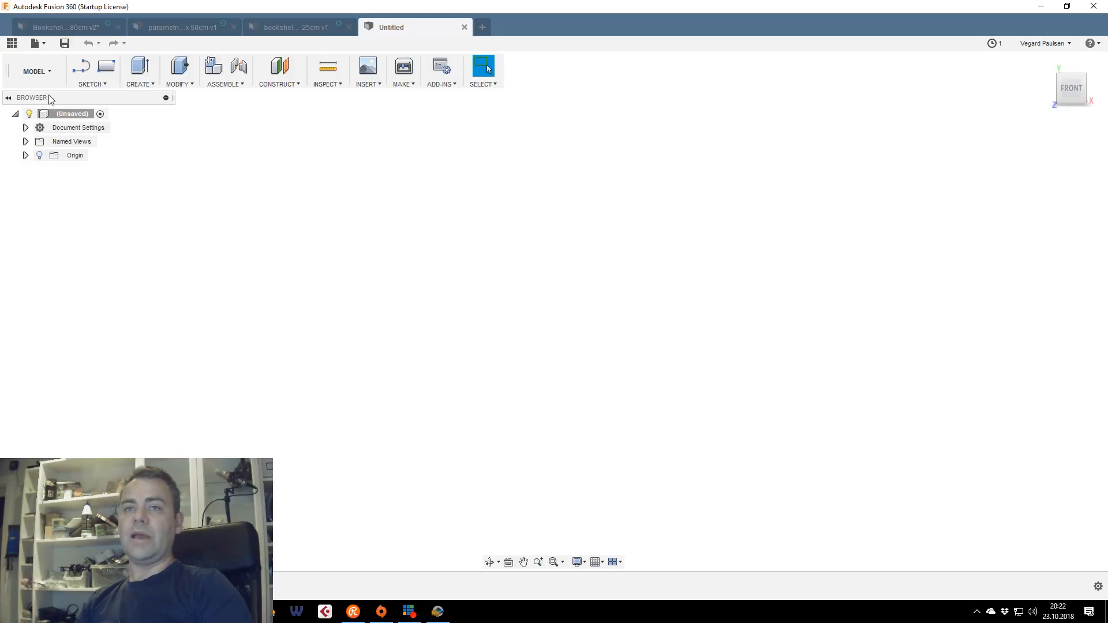
click(106, 66)
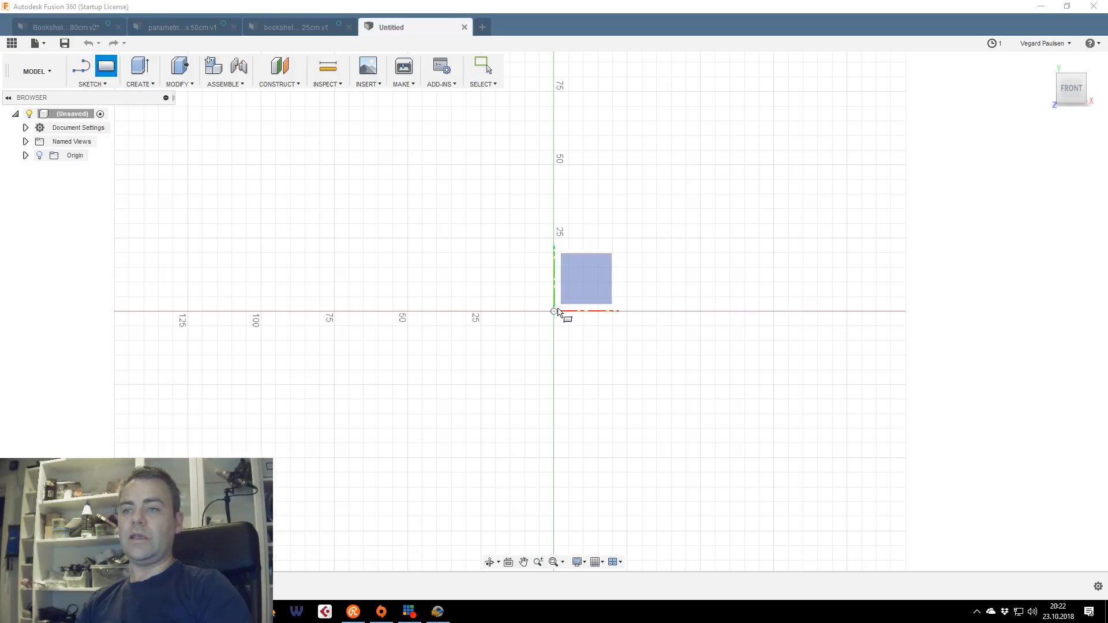
click(582, 297)
click(443, 432)
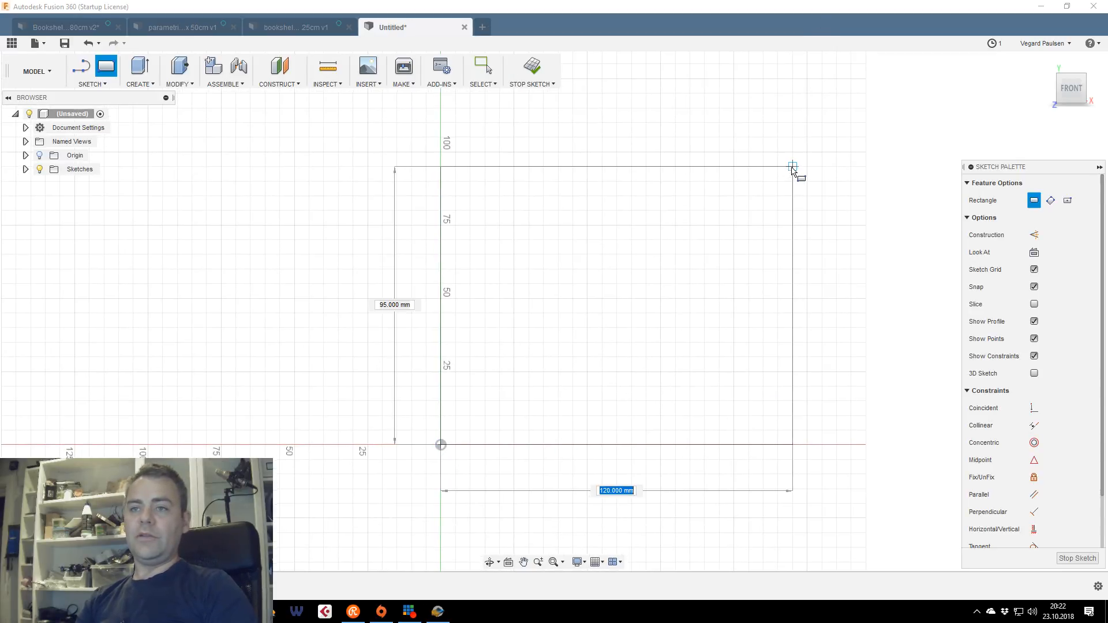
text(120cm)
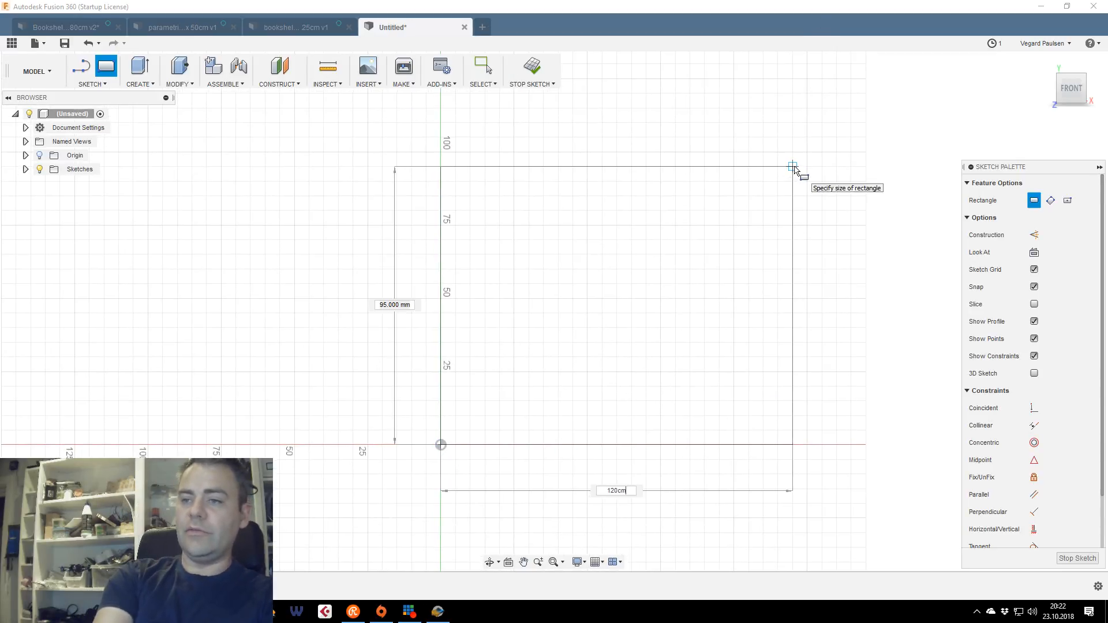
key(Tab)
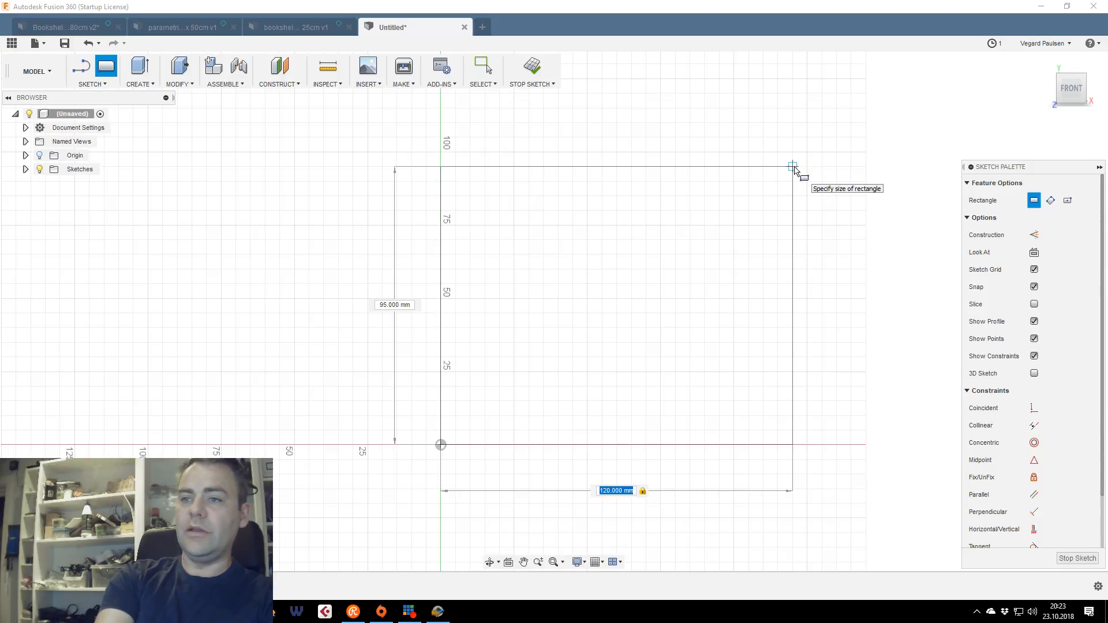
key(Tab)
Set the rectangle's height to 245 cm and complete the rectangle
text(245)
key(BackSpace)
key(BackSpace)
key(BackSpace)
text(mm)
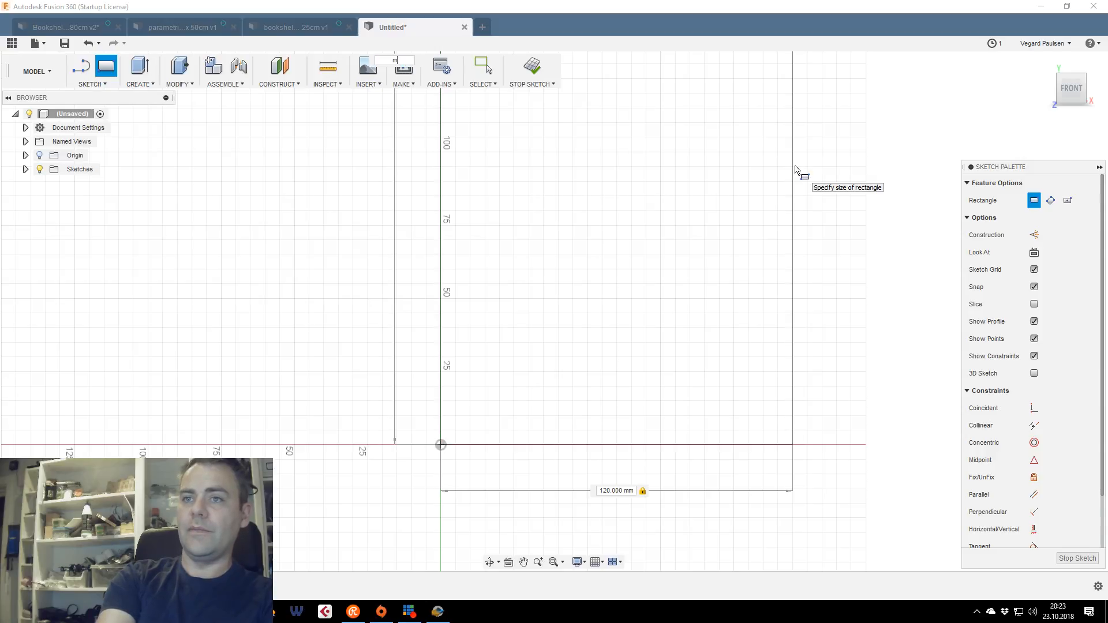
key(BackSpace)
key(BackSpace)
key(BackSpace)
text(45)
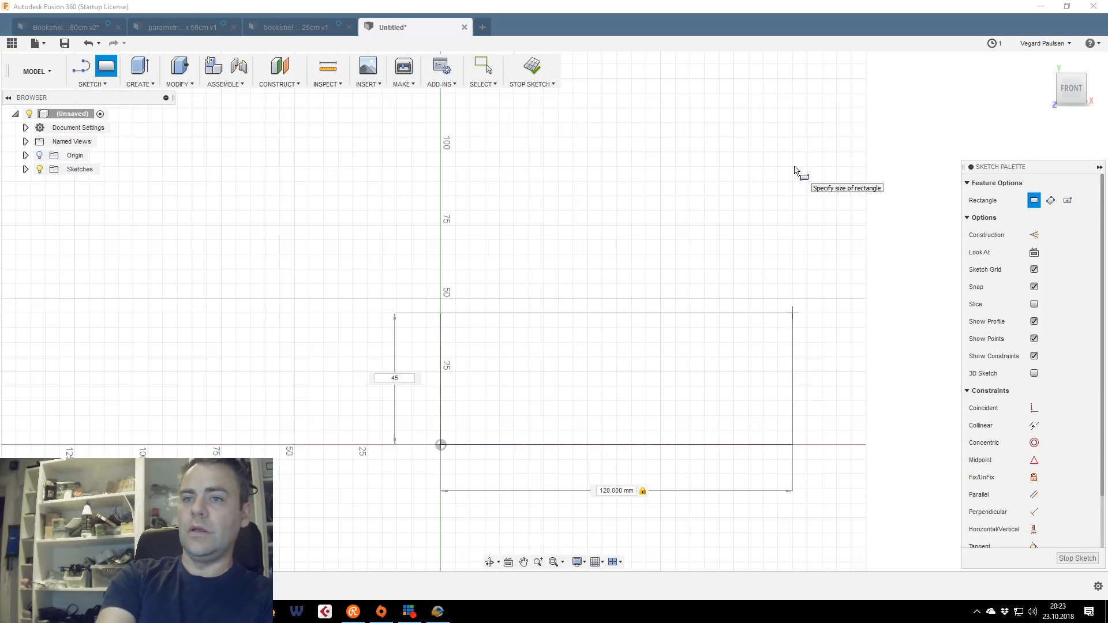
key(BackSpace)
key(BackSpace)
text(245)
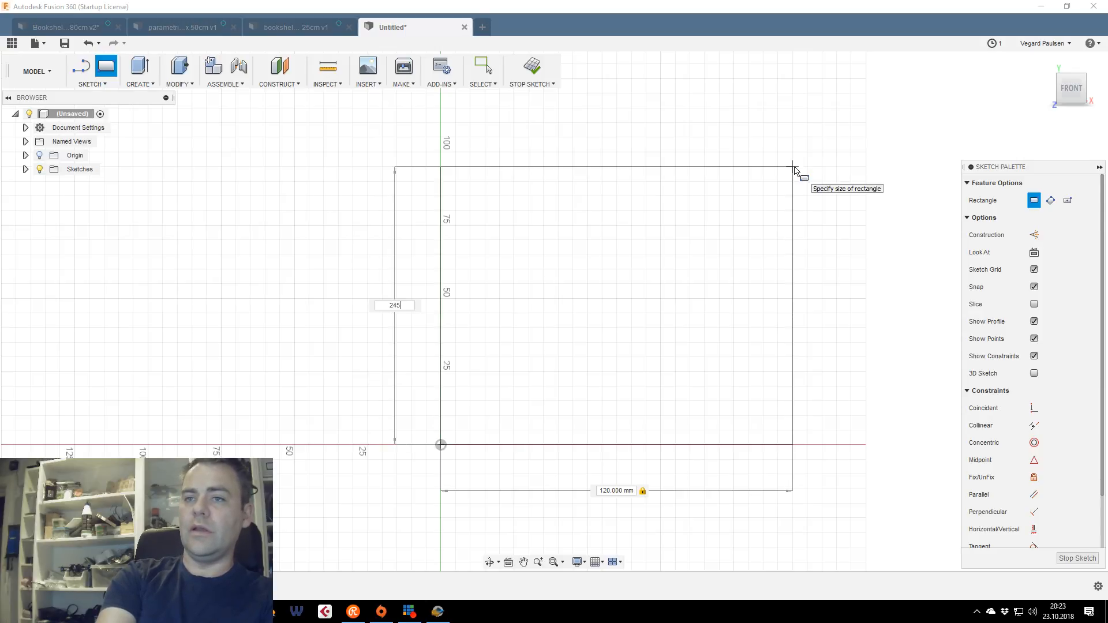
text(cm)
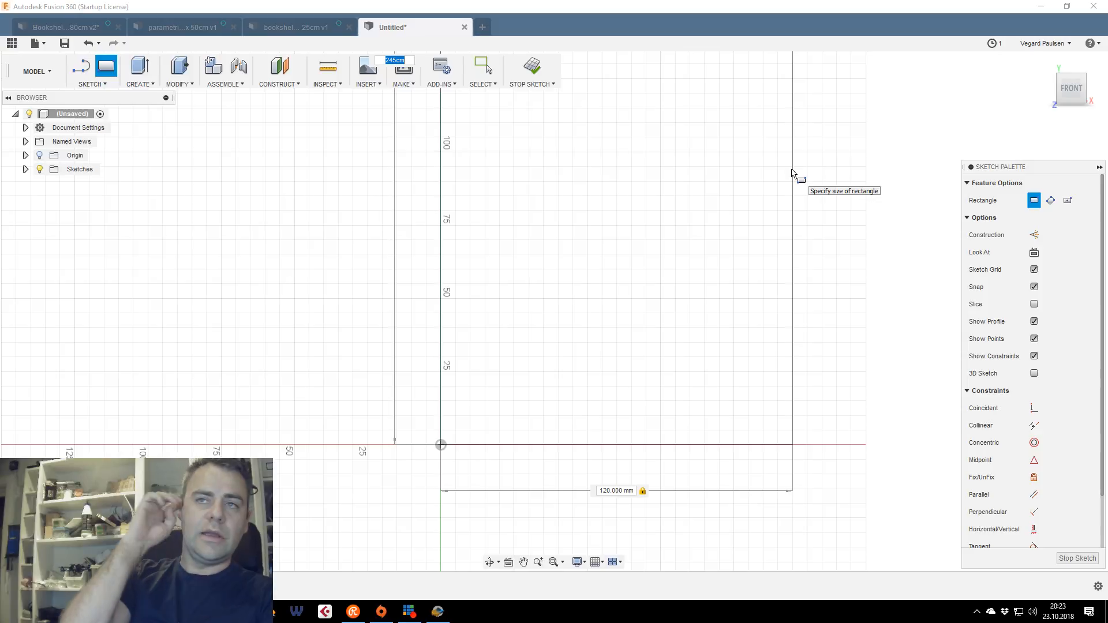
key(Tab)
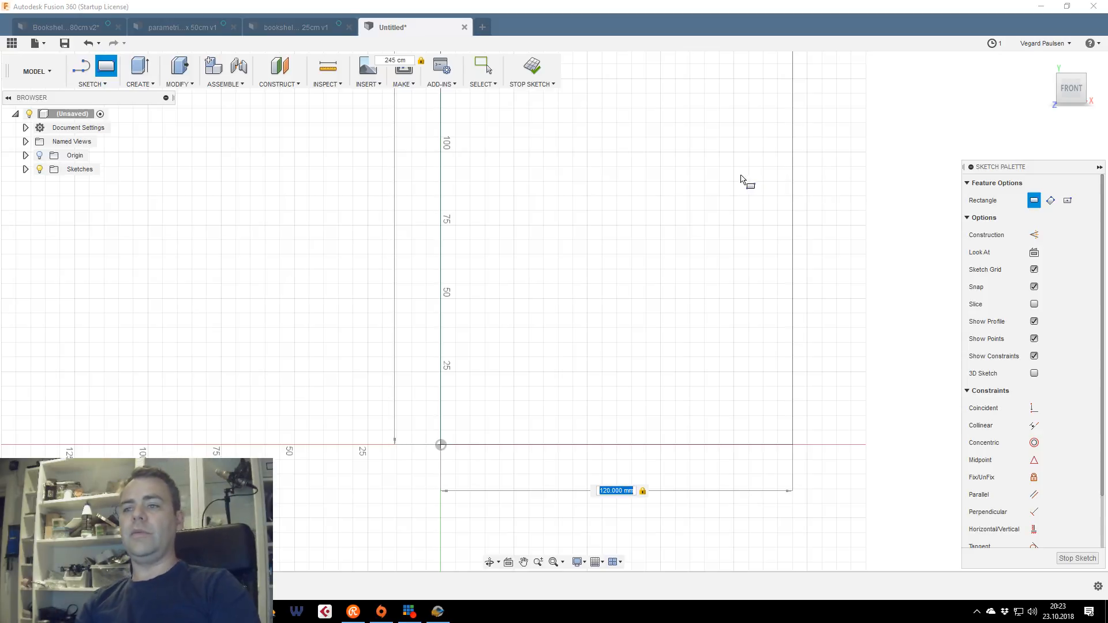
key(Return)
key(Escape)
Set the rectangle's height dimension to 2450 mm
scroll(738, 221, down, 5)
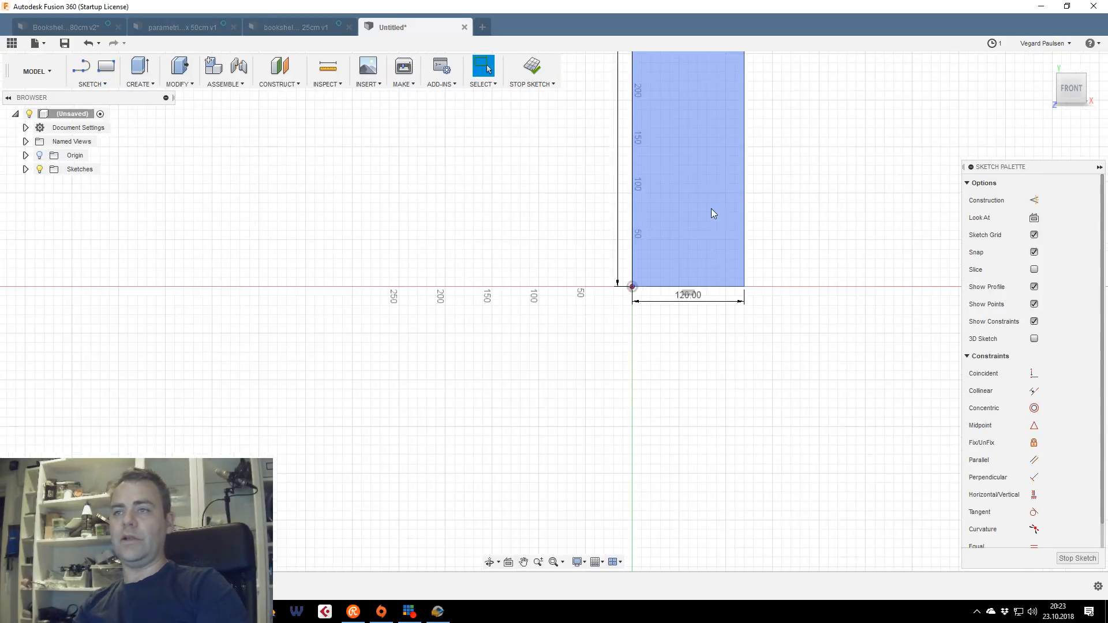
middle_drag(710, 209, 733, 400)
scroll(734, 405, down, 5)
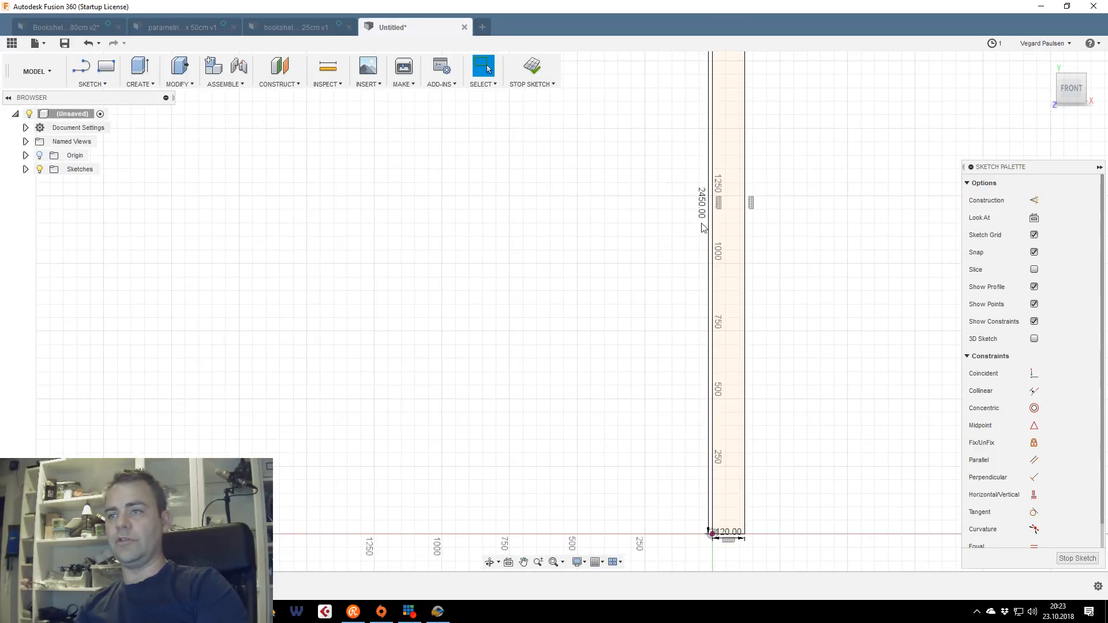
double_click(701, 202)
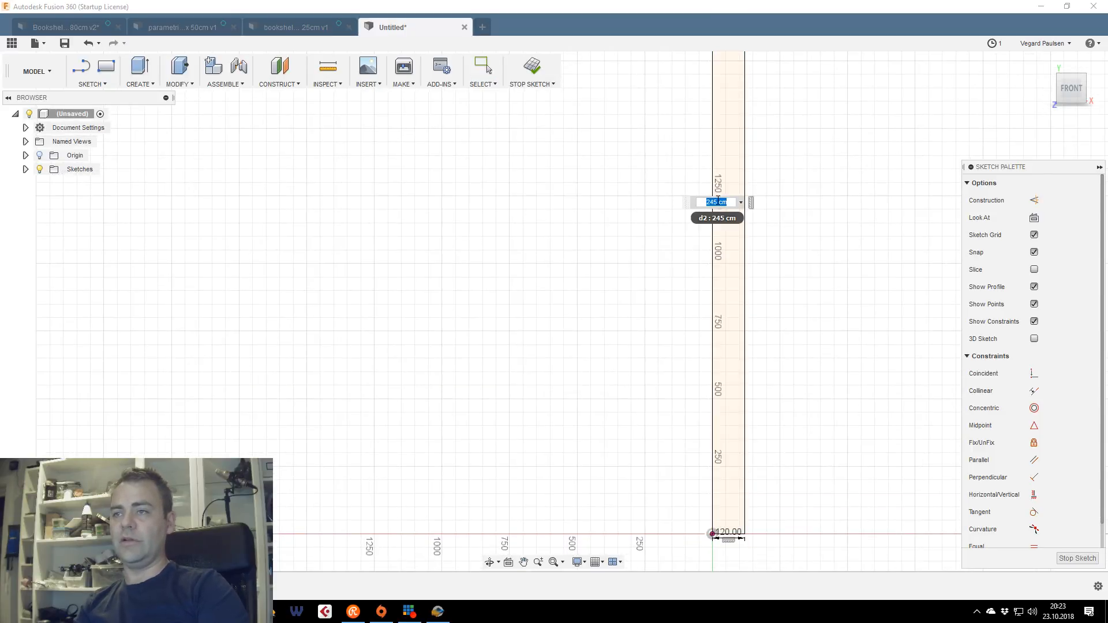
click(718, 202)
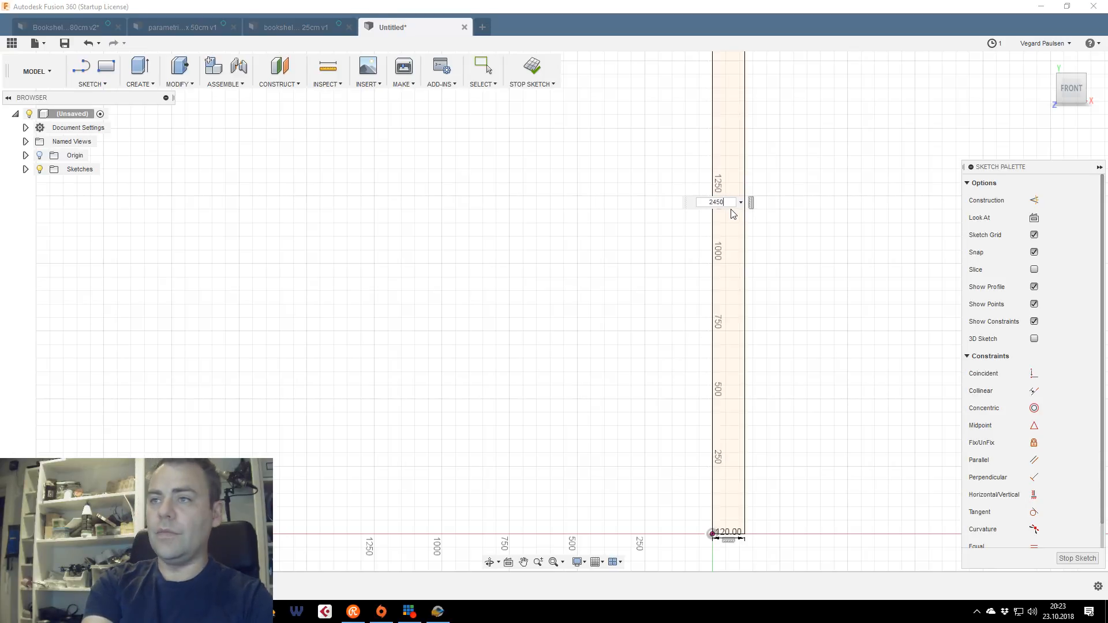
text(2450mm)
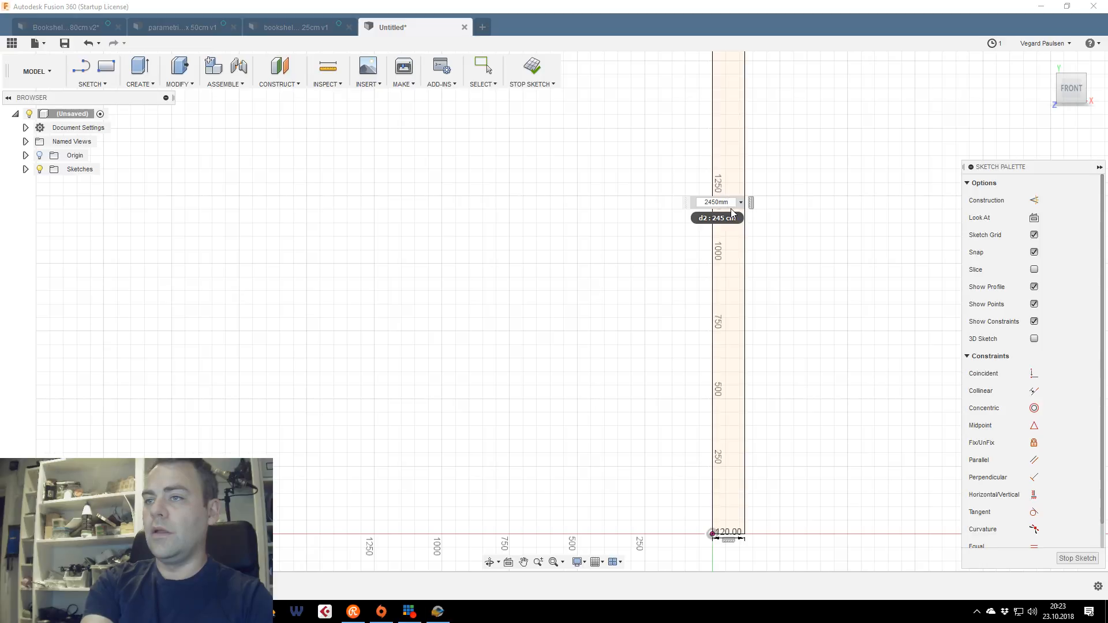
key(Return)
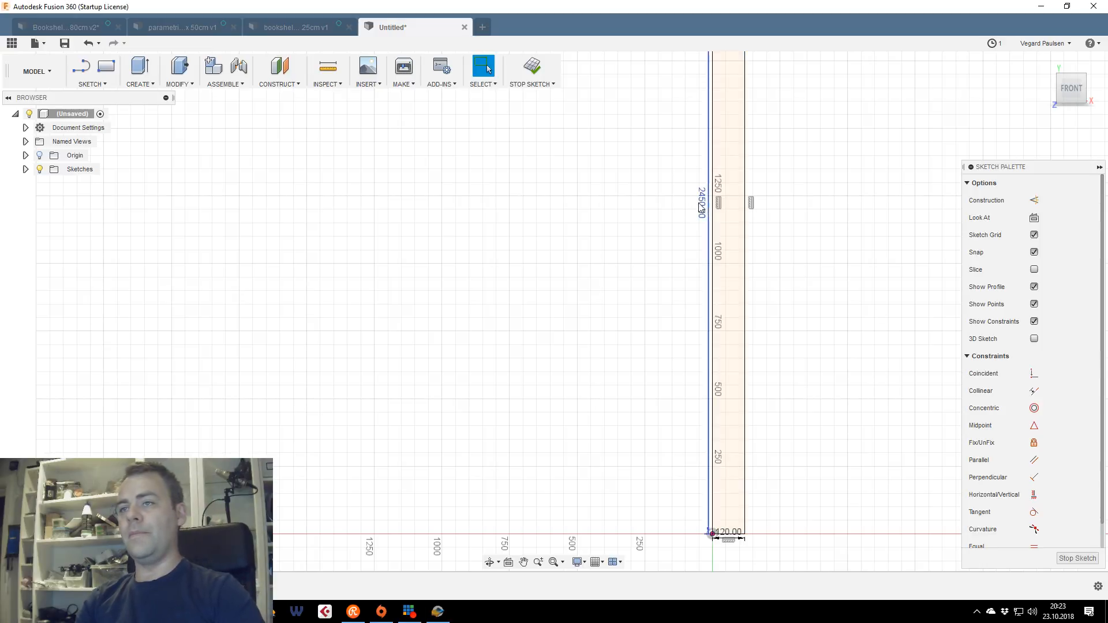
Re-enter the rectangle's height dimension as 245 cm
double_click(702, 205)
text(24)
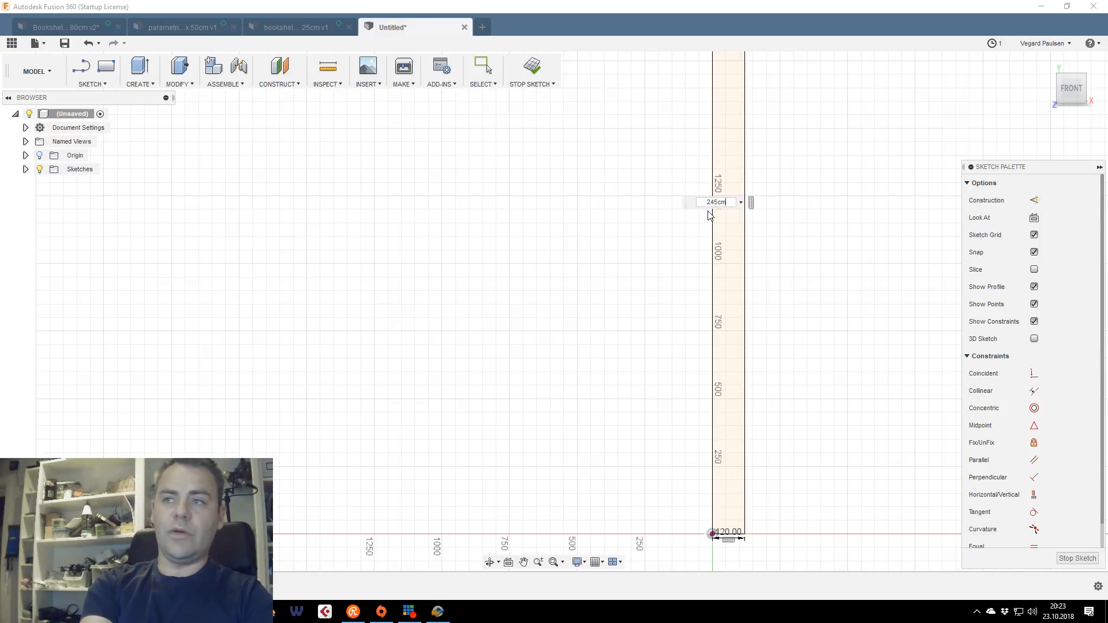
text(5cm)
key(Return)
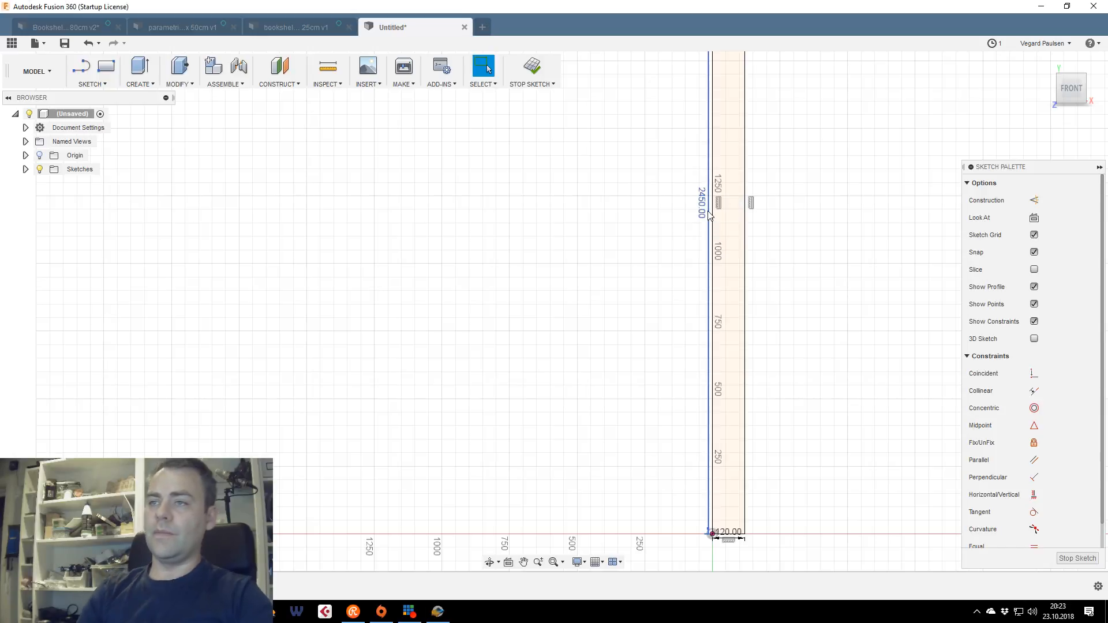
double_click(709, 212)
text(245cm)
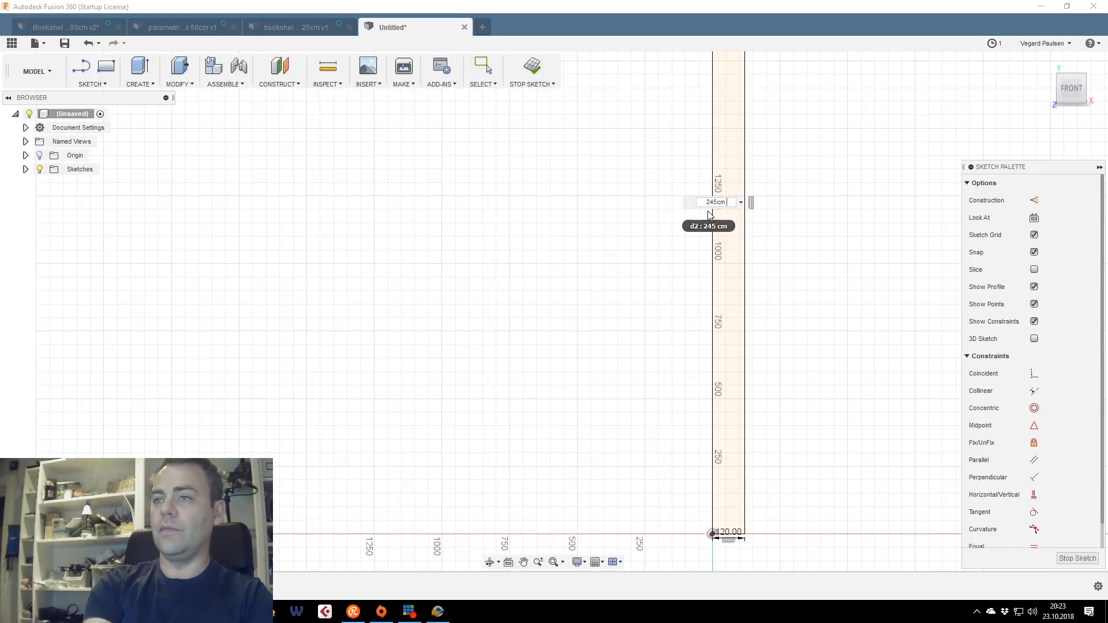
key(BackSpace)
key(Return)
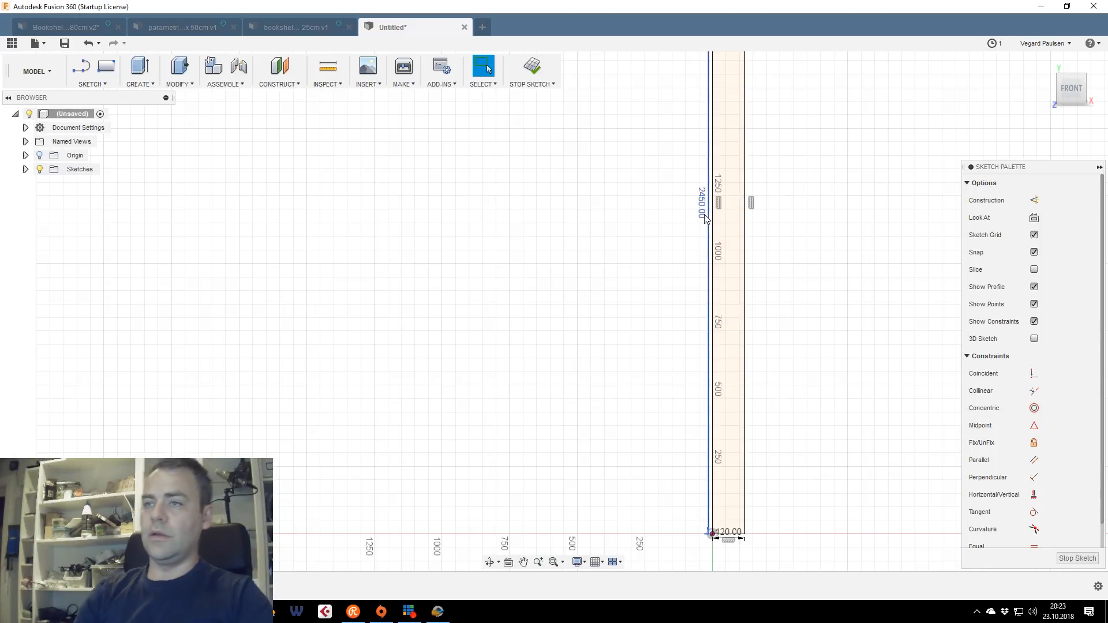
Set the rectangle's height dimension to 2400 mm
double_click(706, 225)
text(24)
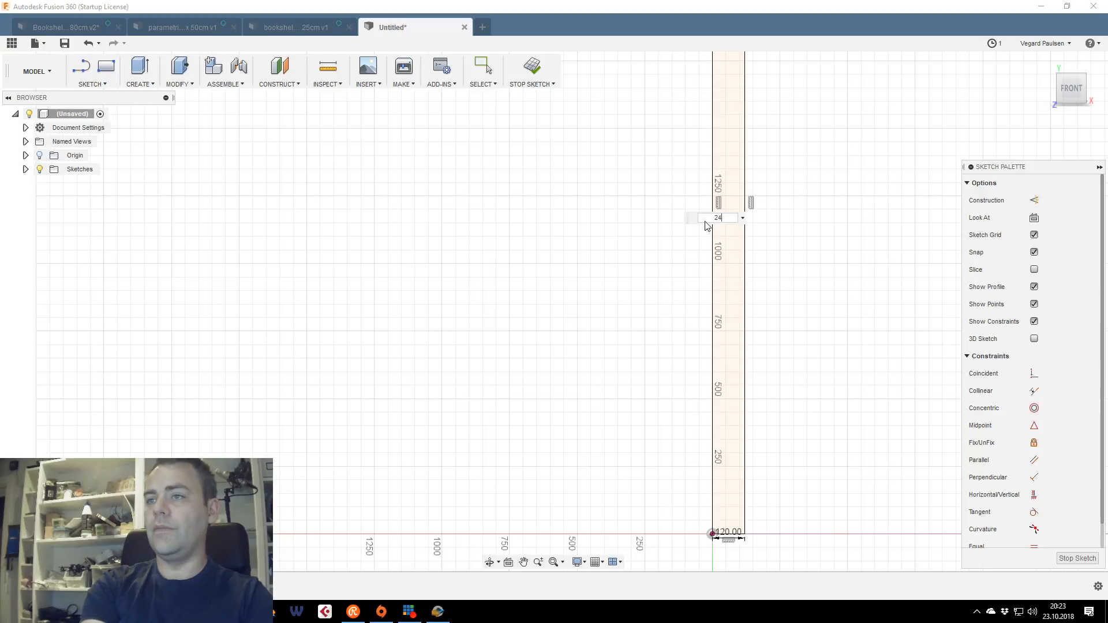
text(00 mm)
key(Return)
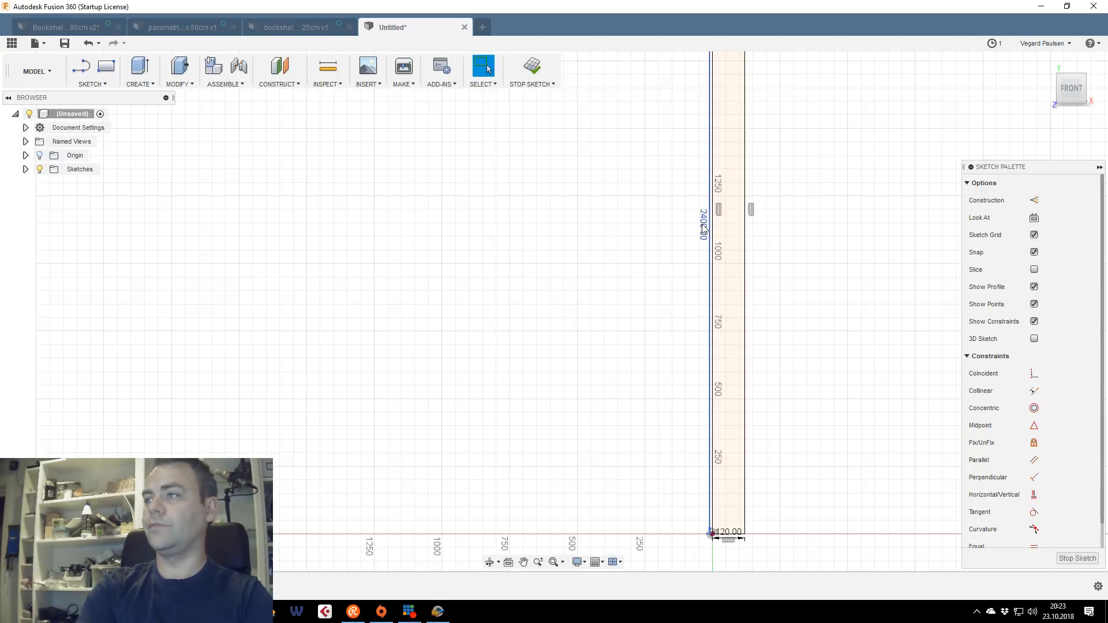
double_click(703, 226)
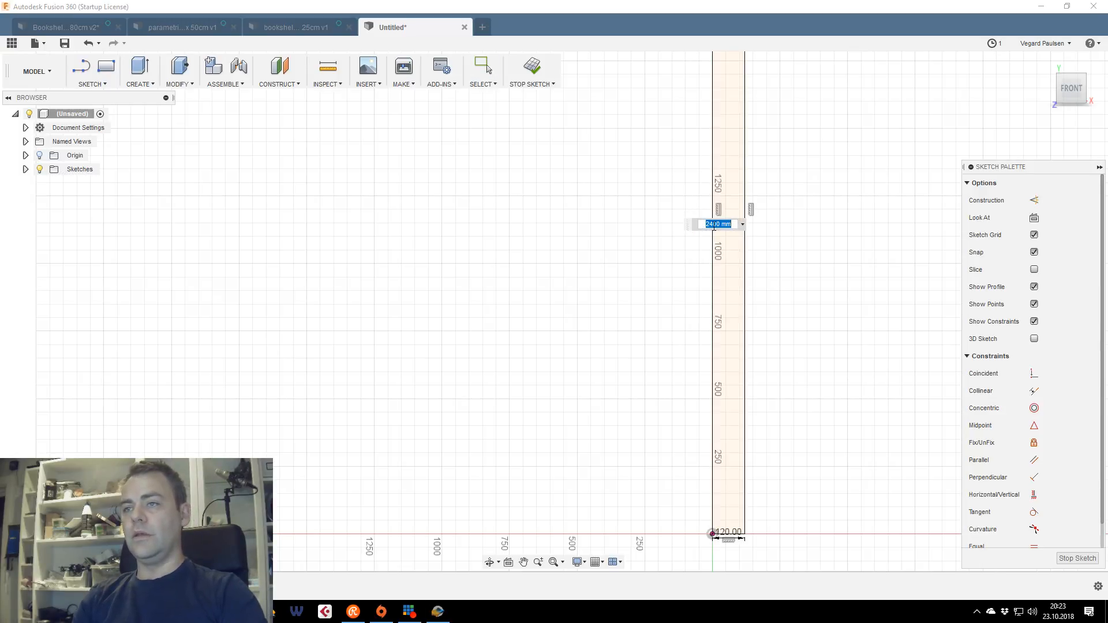
Open the design's parameters and add a user parameter ply_height in mm with the value 2400
click(222, 85)
click(179, 84)
click(214, 363)
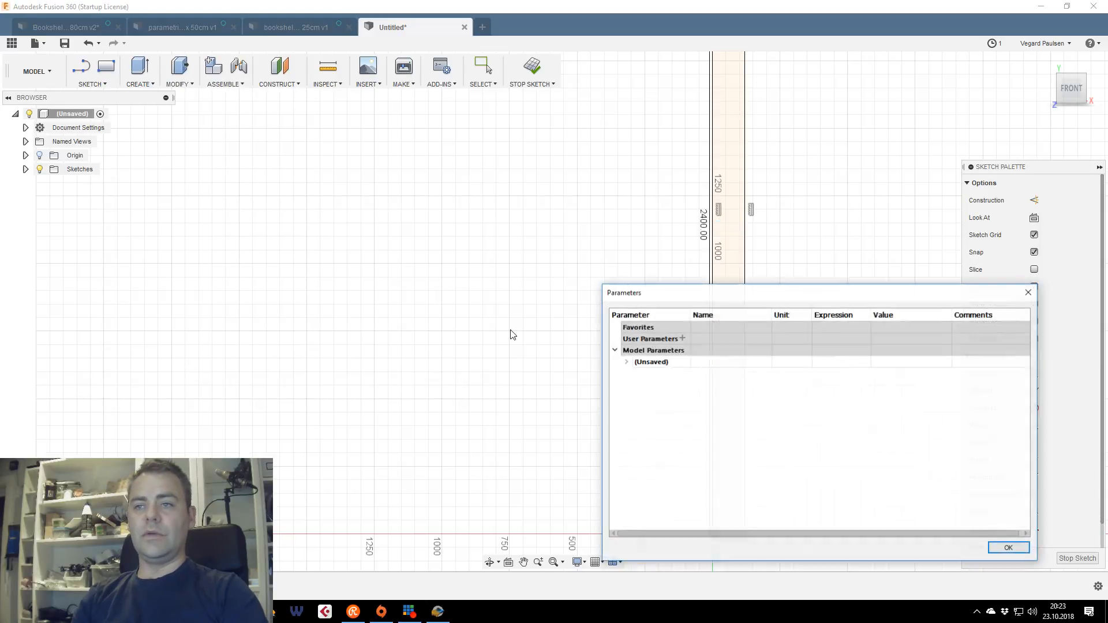
click(681, 339)
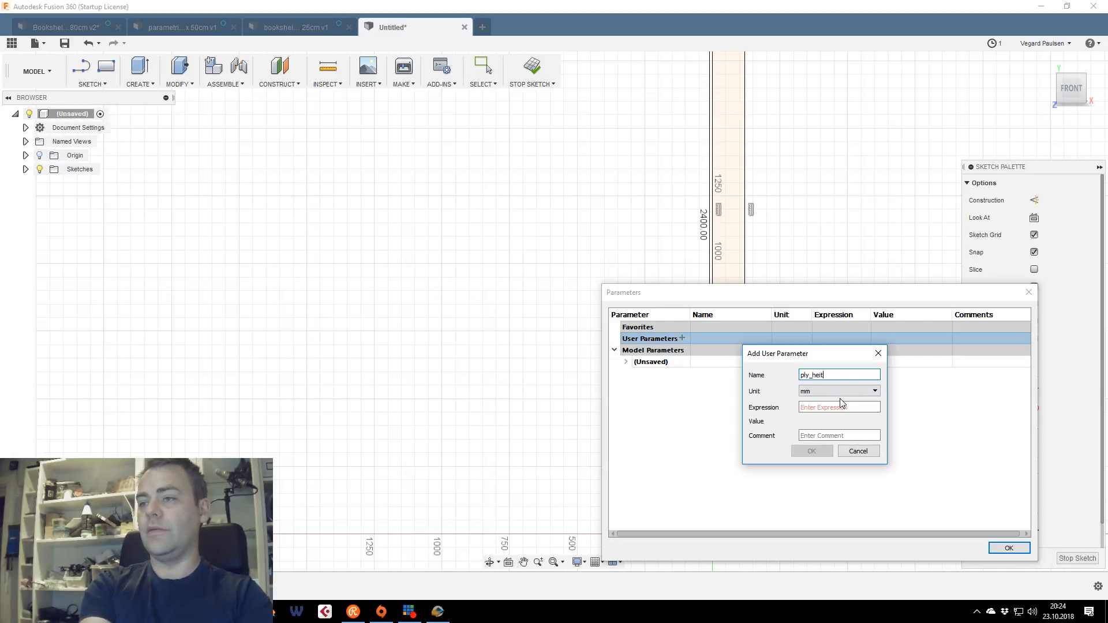
text(ply_height)
key(Tab)
key(Tab)
text(2400)
key(Tab)
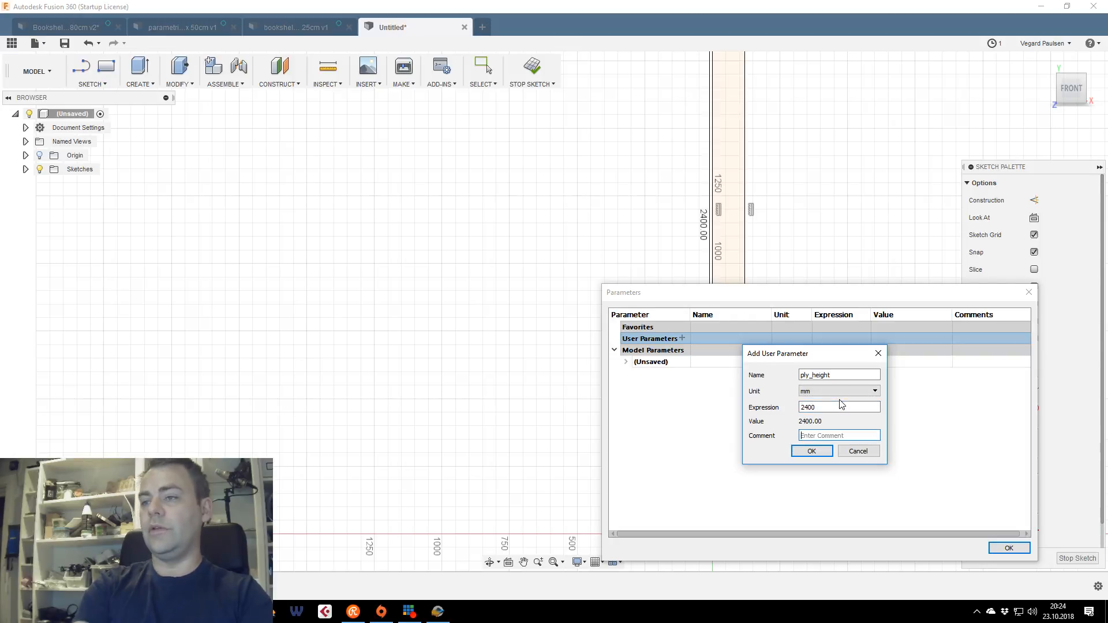
click(818, 454)
Add a user parameter ply_width in mm with the value 1200
click(683, 338)
text(ply_wi)
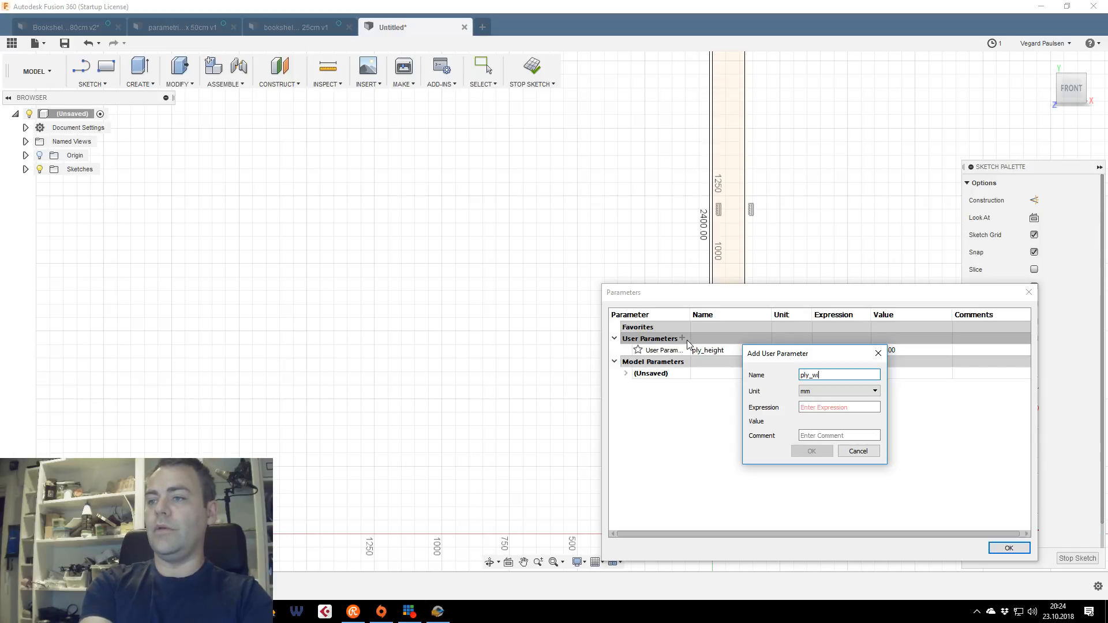
text(dth)
key(Tab)
key(Tab)
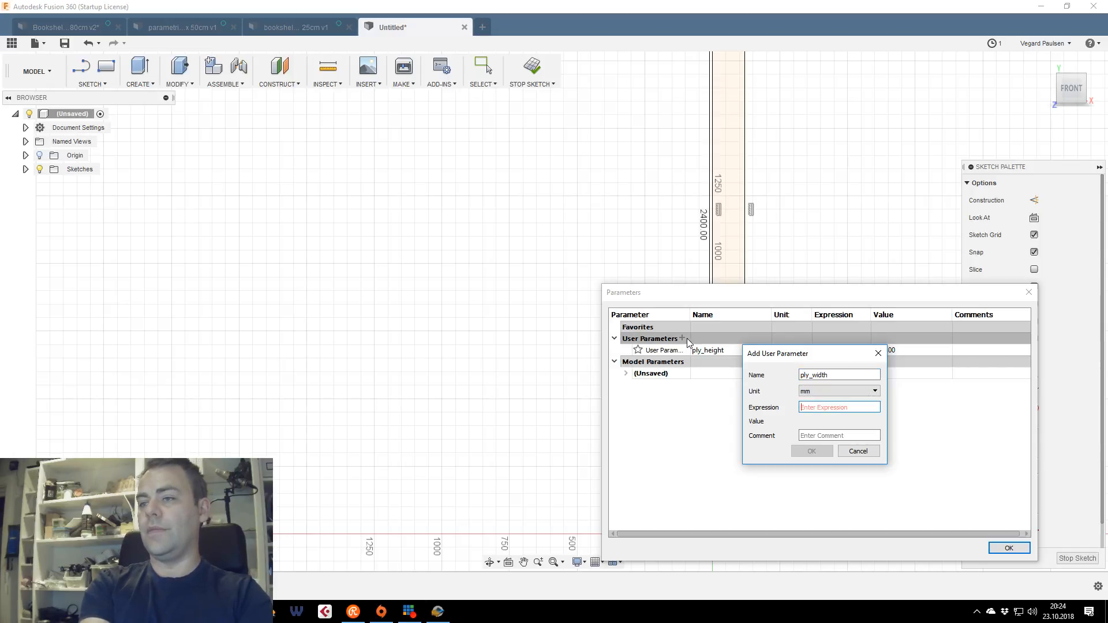
text(1200)
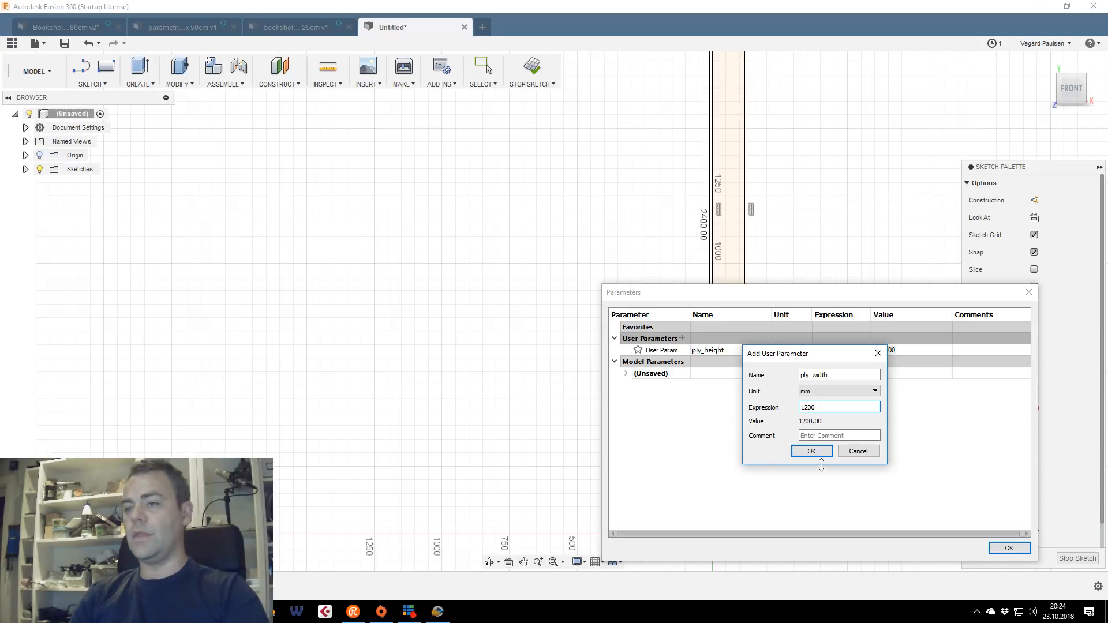
click(818, 452)
Add a user parameter ply_thickness in mm with the value 12
click(682, 338)
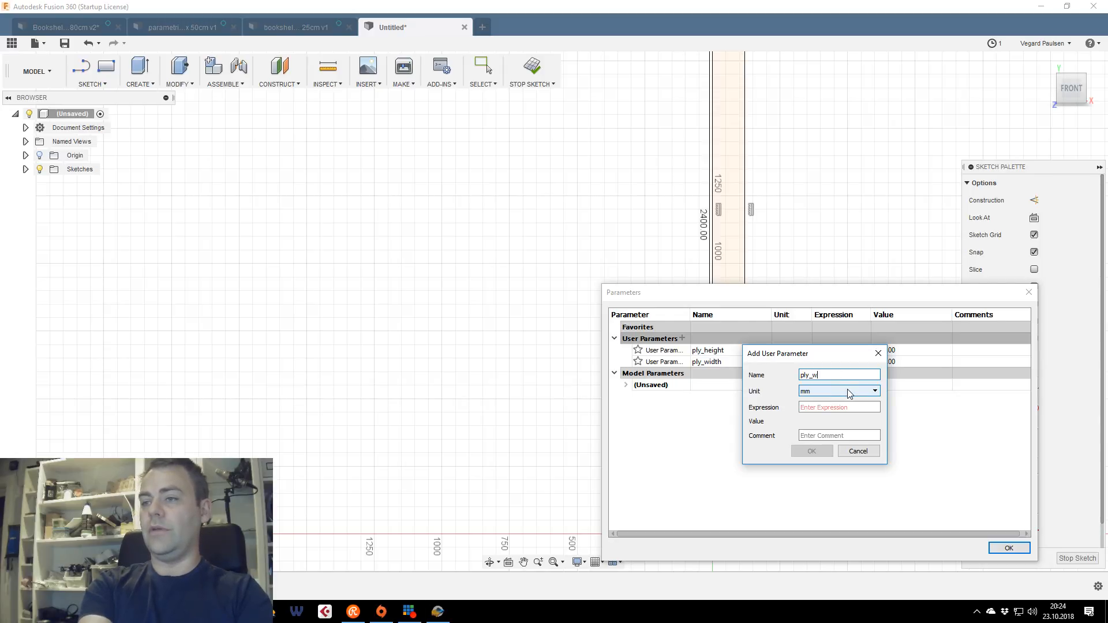
text(ply_thickness)
key(Tab)
key(Tab)
text(12)
click(812, 451)
drag(699, 306, 363, 266)
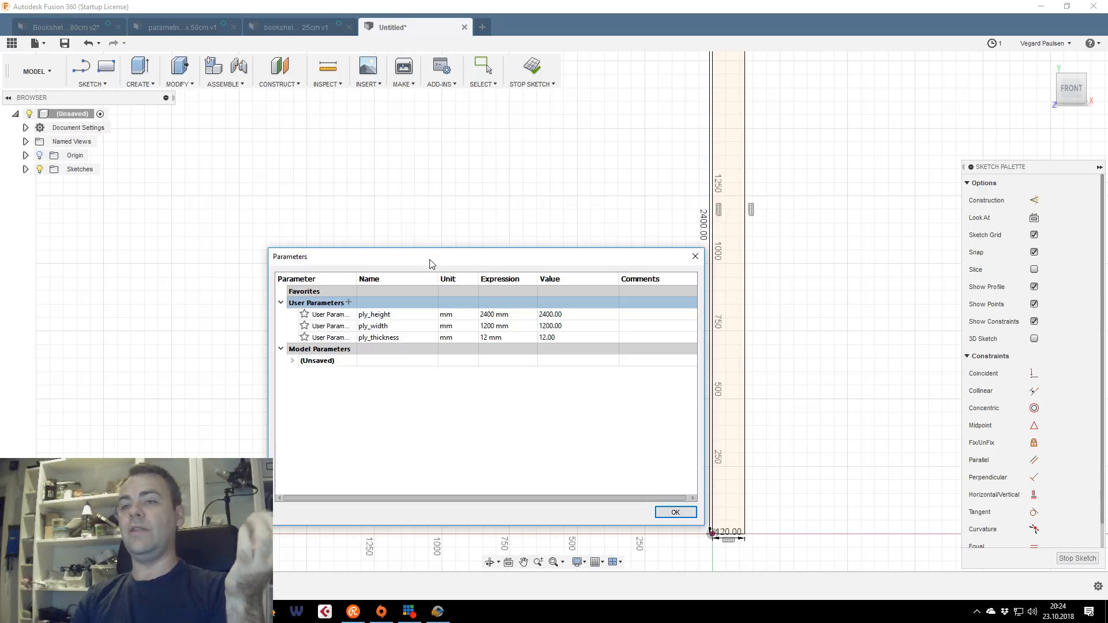
drag(429, 264, 469, 259)
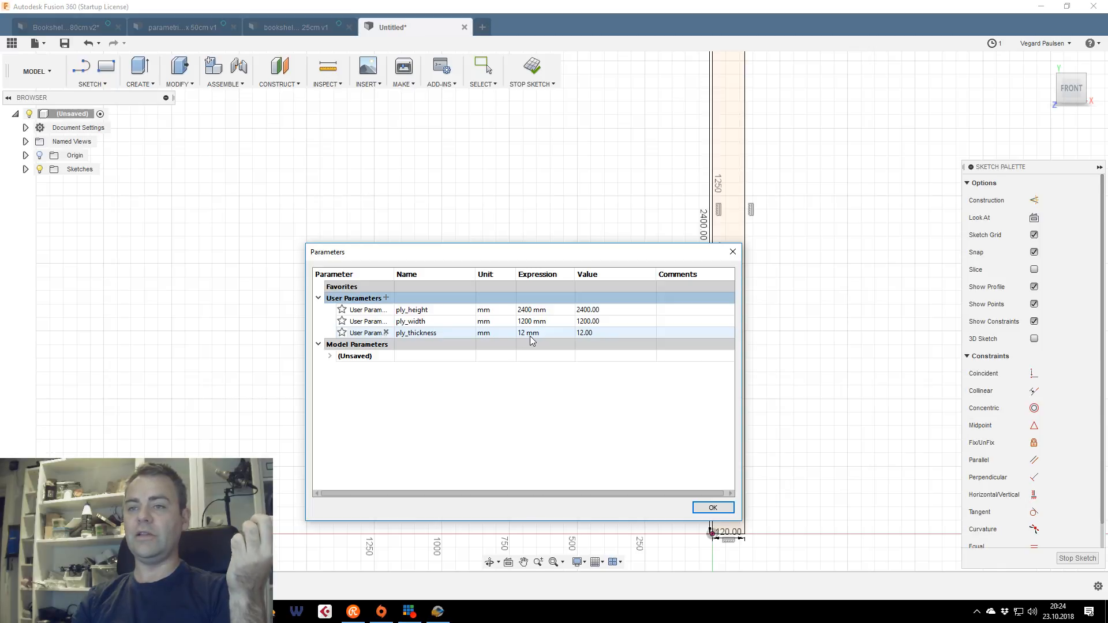
mouse_move(449, 254)
mouse_down()
mouse_move(417, 240)
mouse_move(432, 249)
mouse_up()
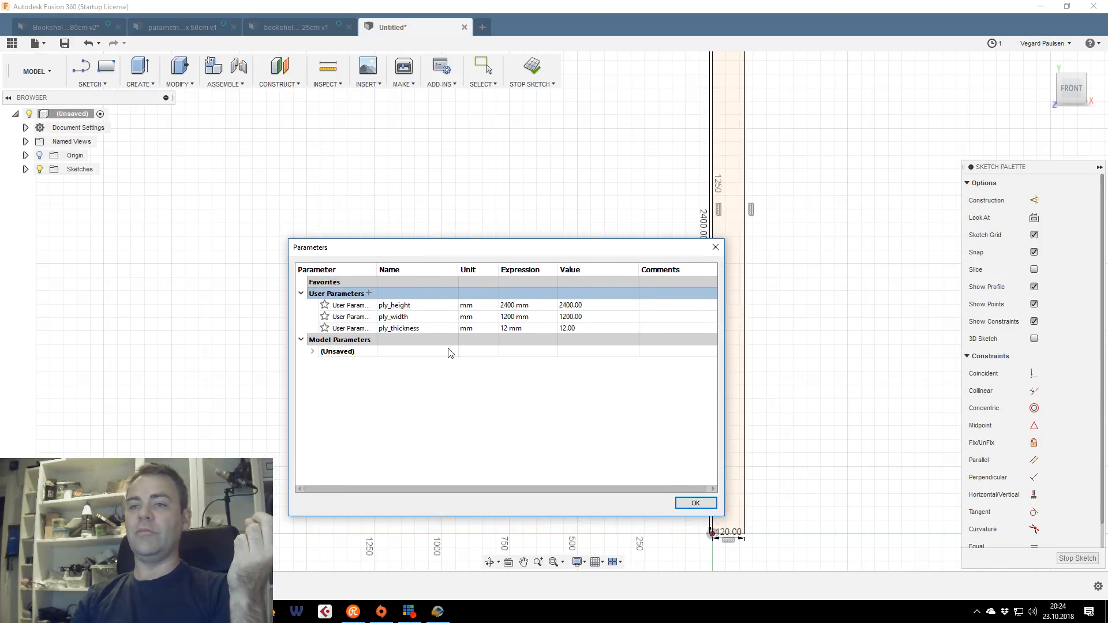
click(510, 328)
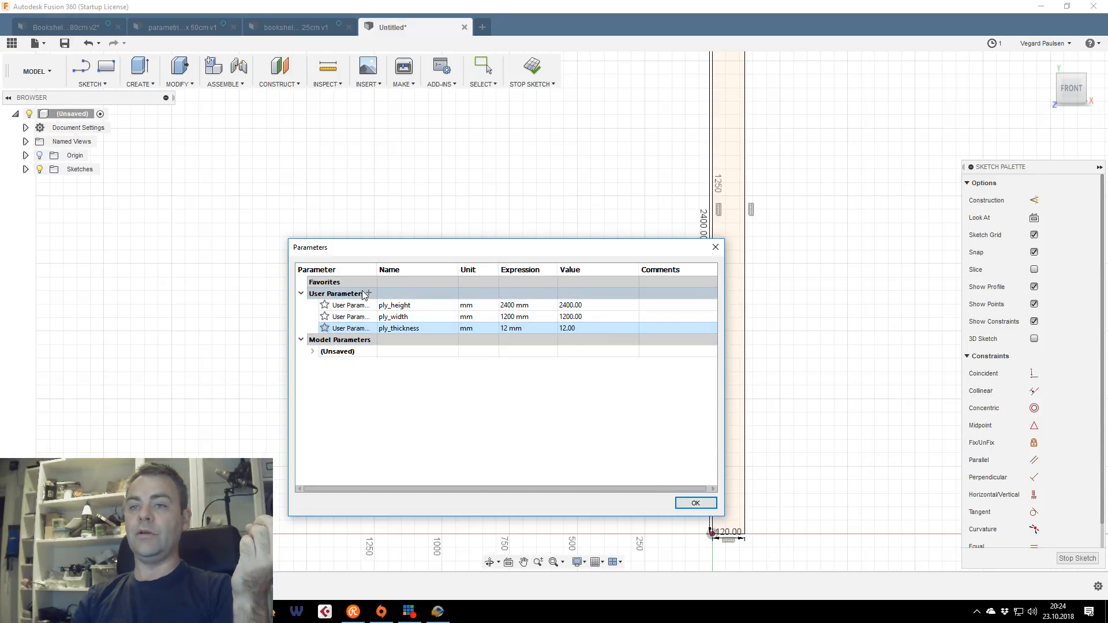
Add a user parameter bit_size in mm with the value 4 and accept the parameter list
click(367, 293)
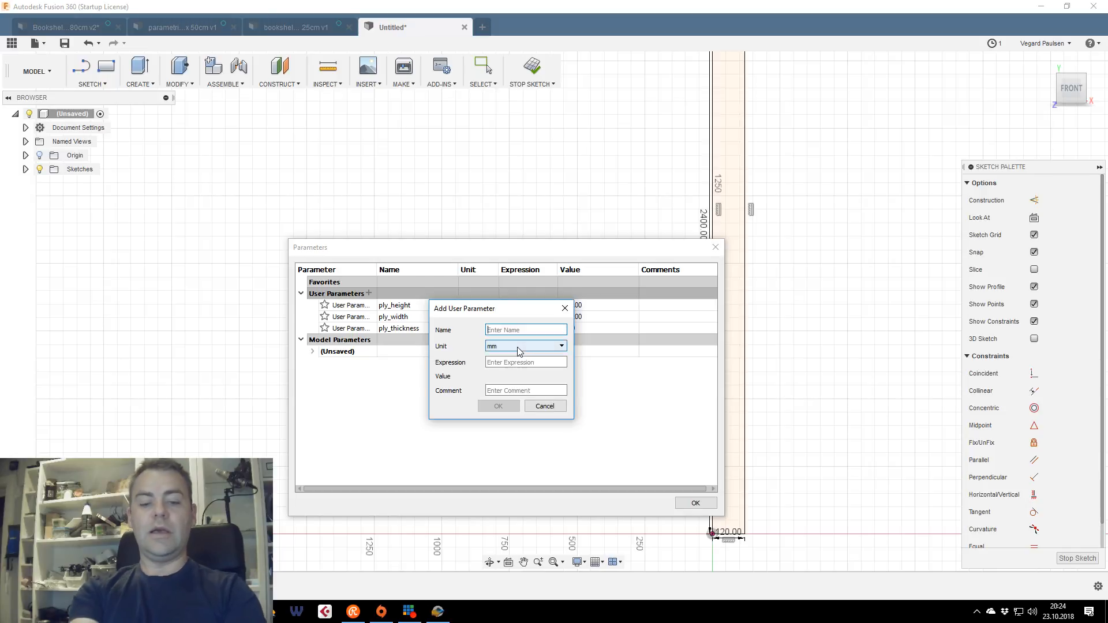
text(bit_size)
key(Tab)
key(Tab)
text(4)
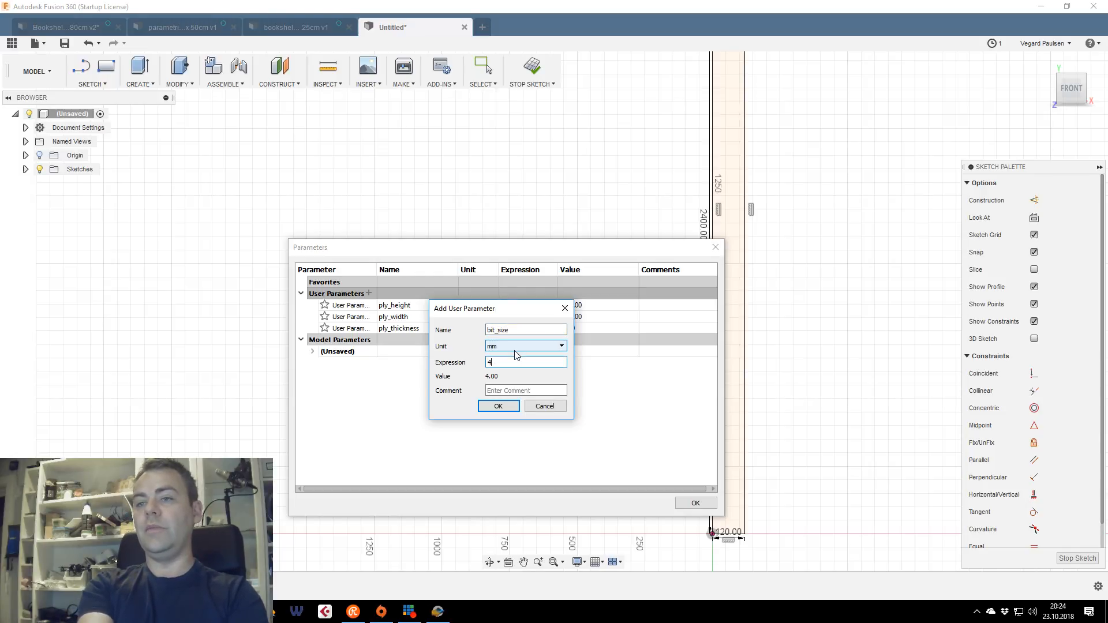
click(497, 406)
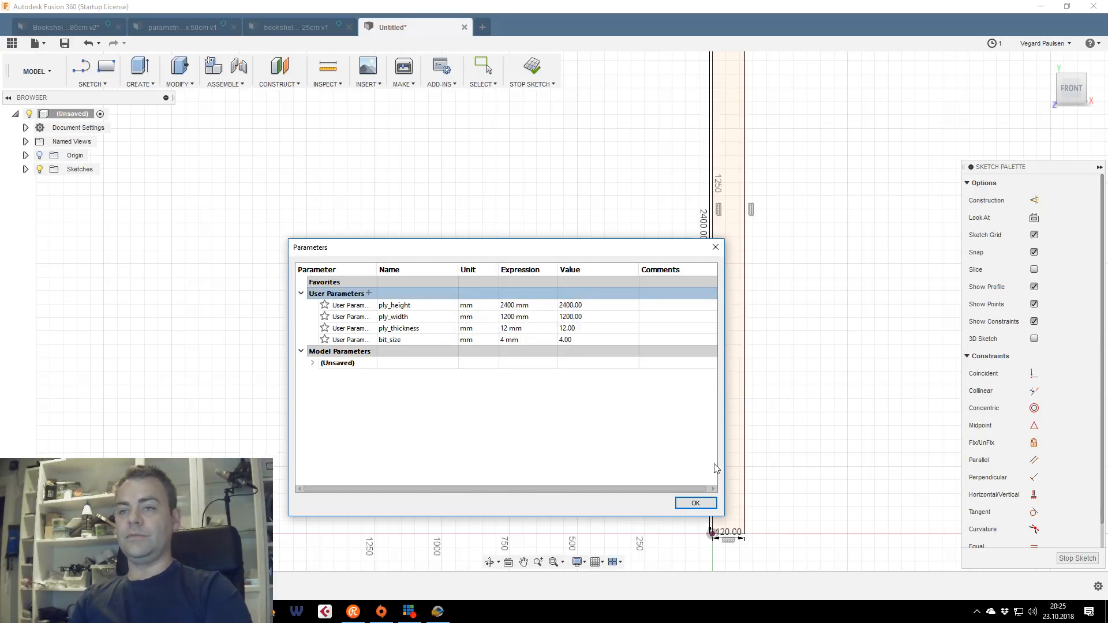
click(695, 503)
Link the rectangle's height dimension to the user parameter ply_height
scroll(644, 236, down, 1)
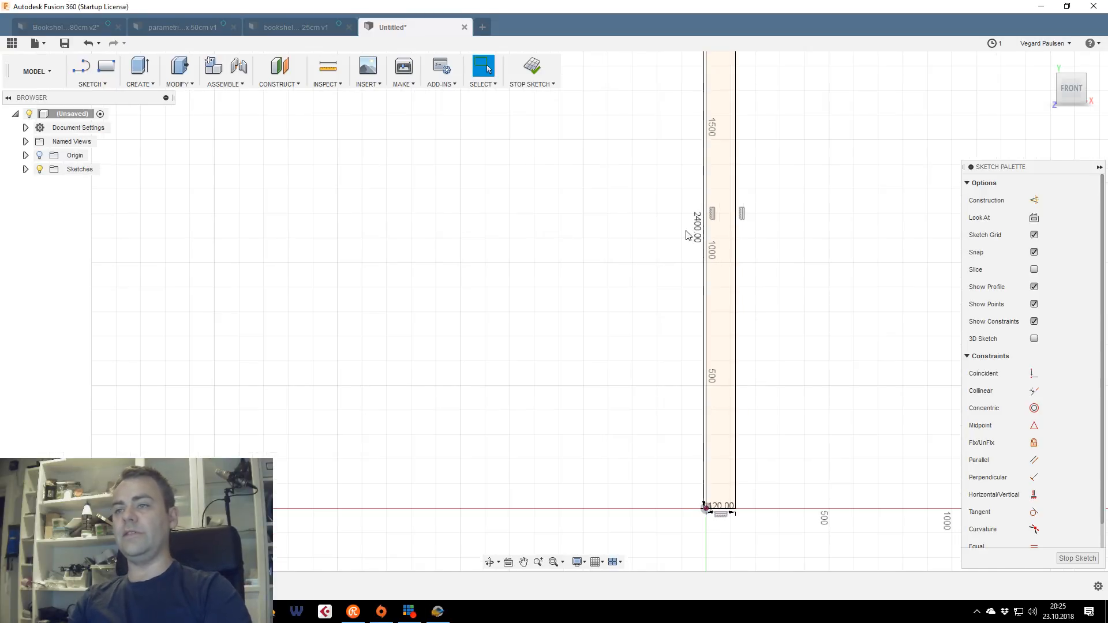
double_click(697, 225)
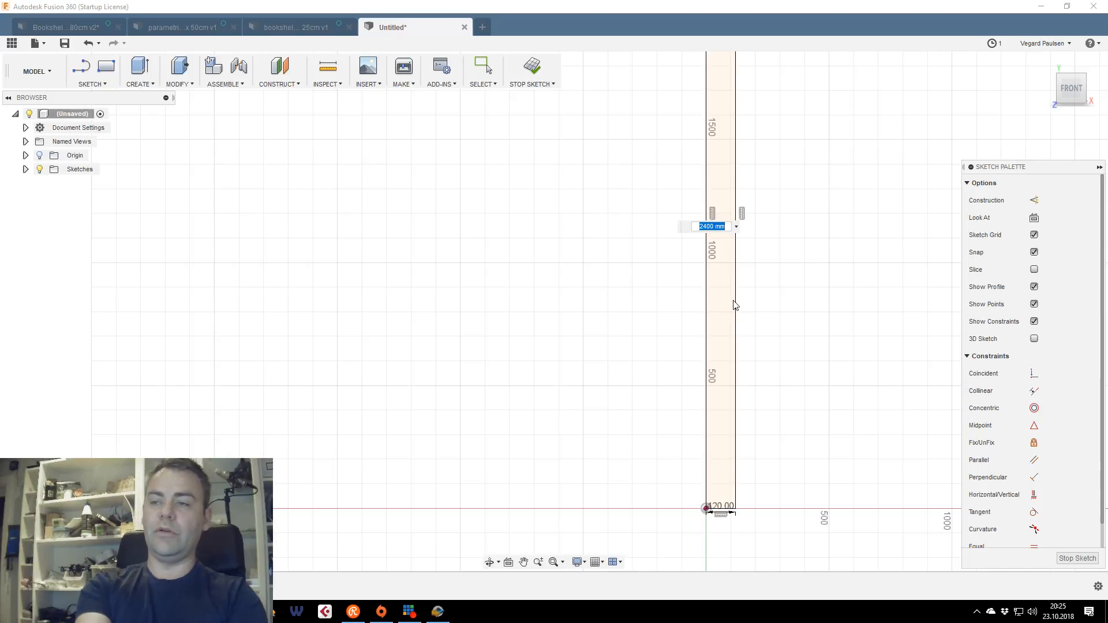
text(wid)
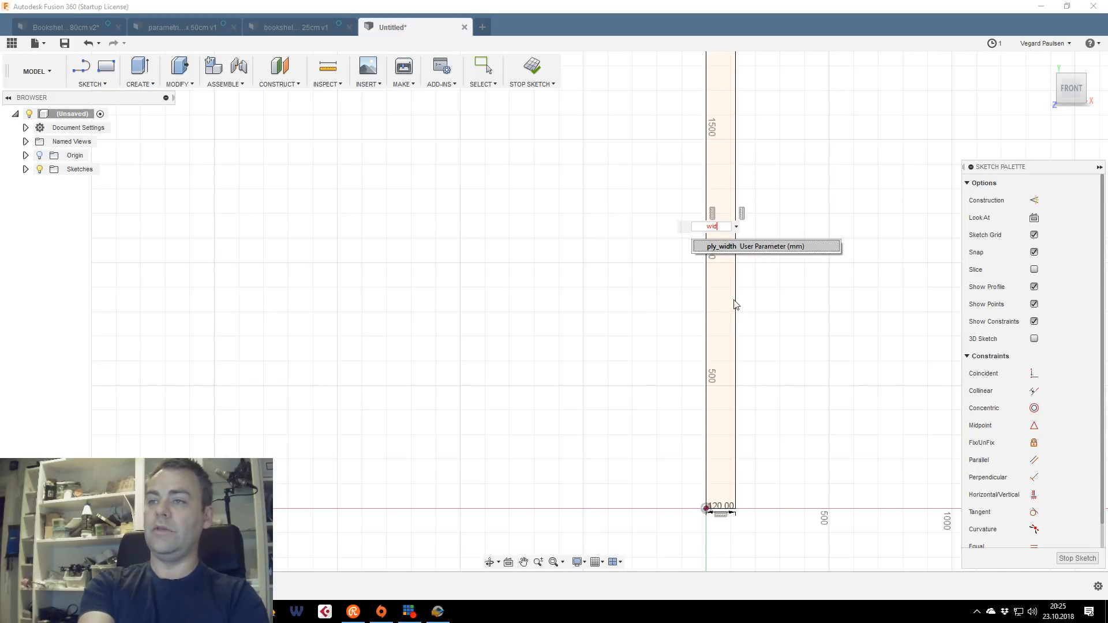
key(BackSpace)
key(BackSpace)
key(BackSpace)
text(ply_height)
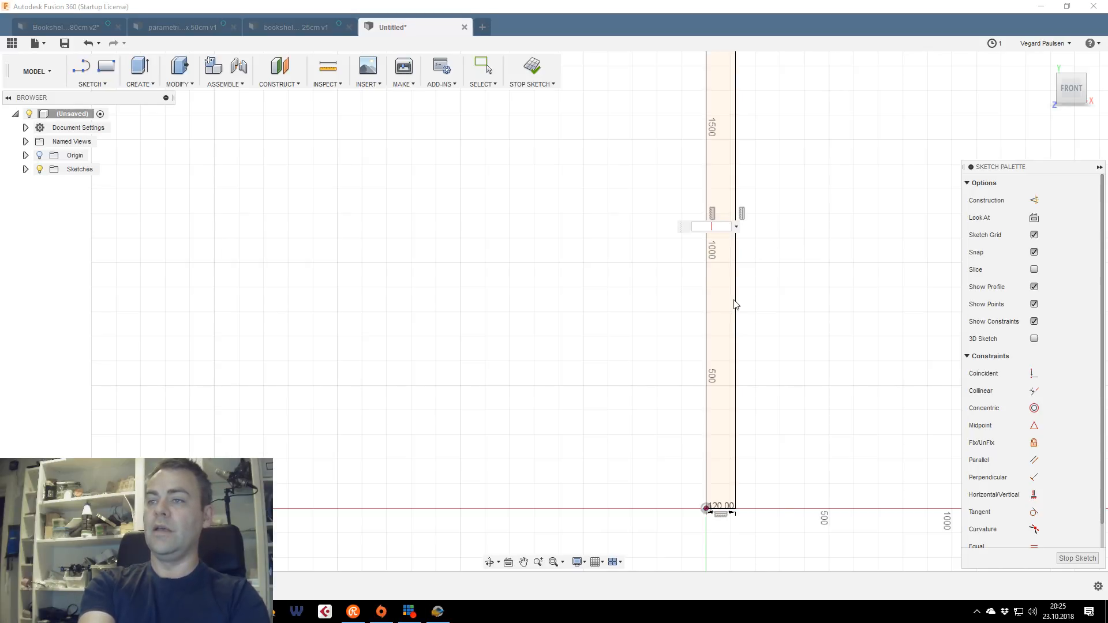
key(Return)
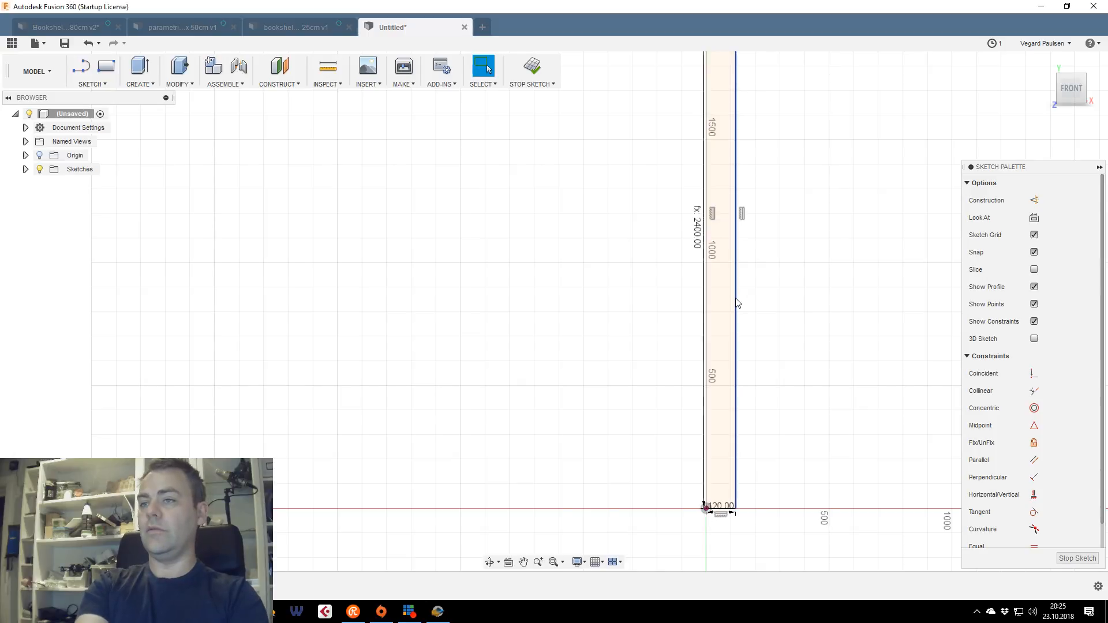
Link the rectangle's width dimension to the user parameter ply_width
double_click(722, 506)
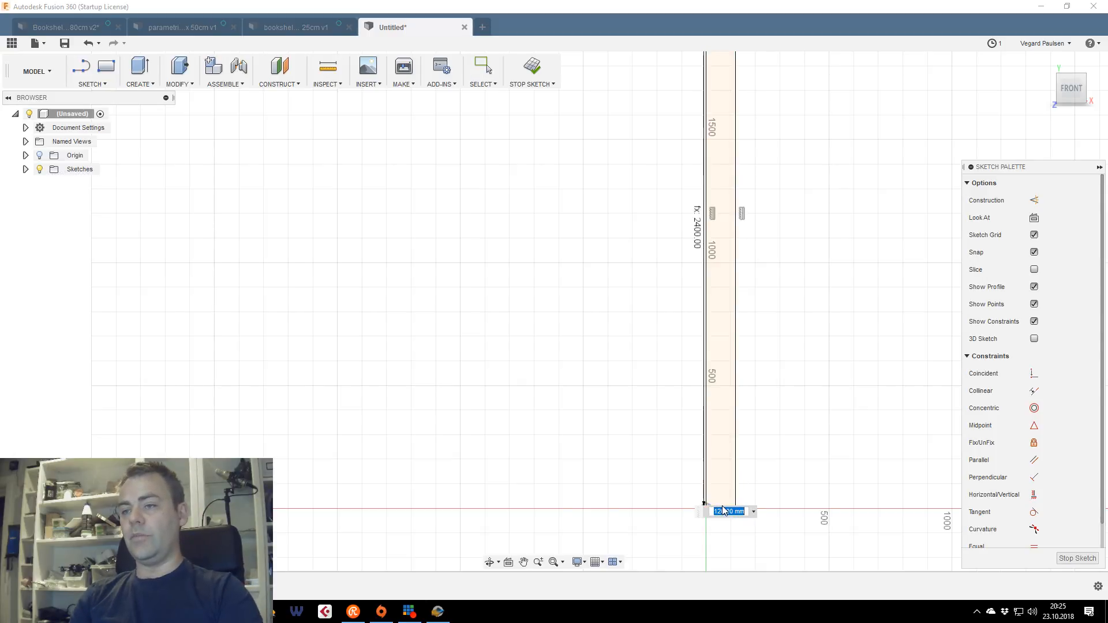
text(p)
key(Down)
key(Down)
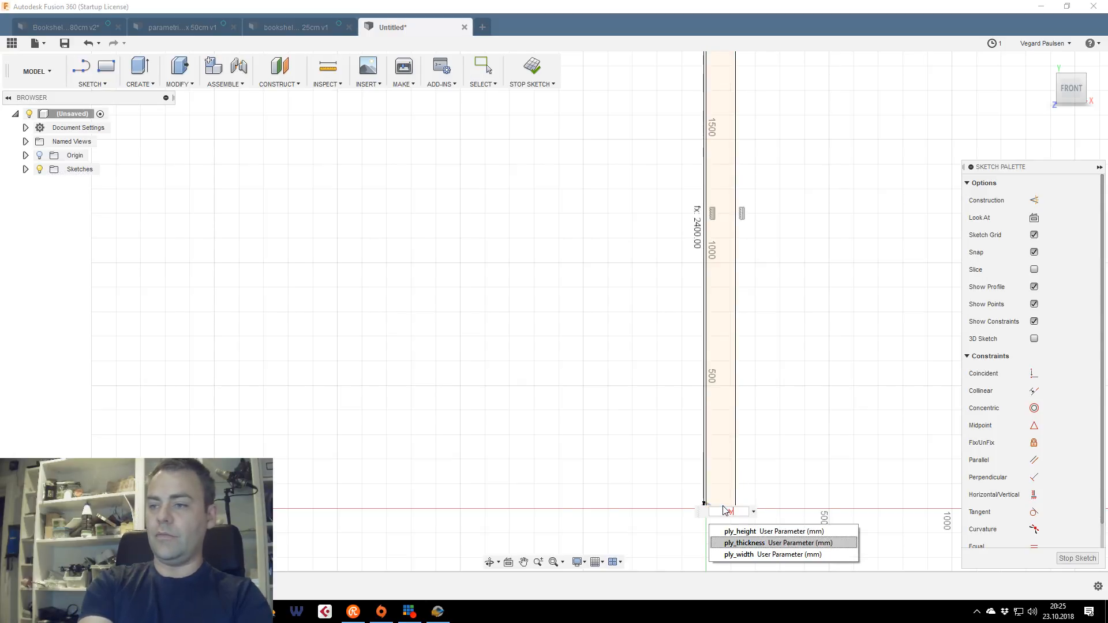
key(Return)
key(Return)
Assign the Pine physical material from the wood library to the design
scroll(704, 485, down, 3)
mouse_move(763, 349)
middle_down()
mouse_move(563, 342)
mouse_move(580, 371)
middle_up()
drag(1071, 89, 1057, 21)
right_click(848, 273)
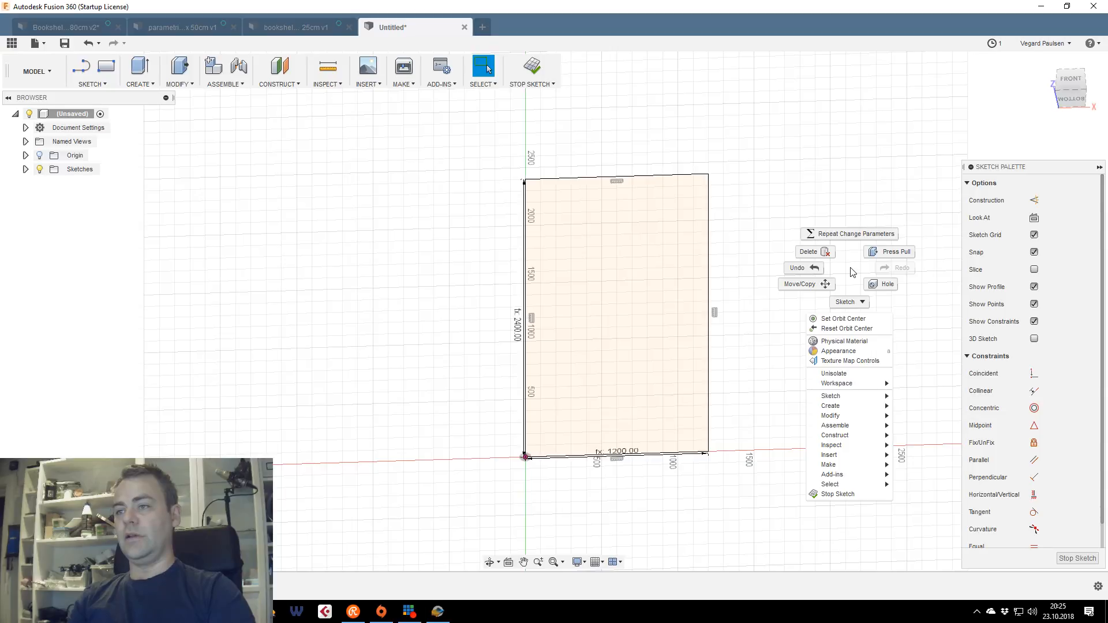
click(854, 341)
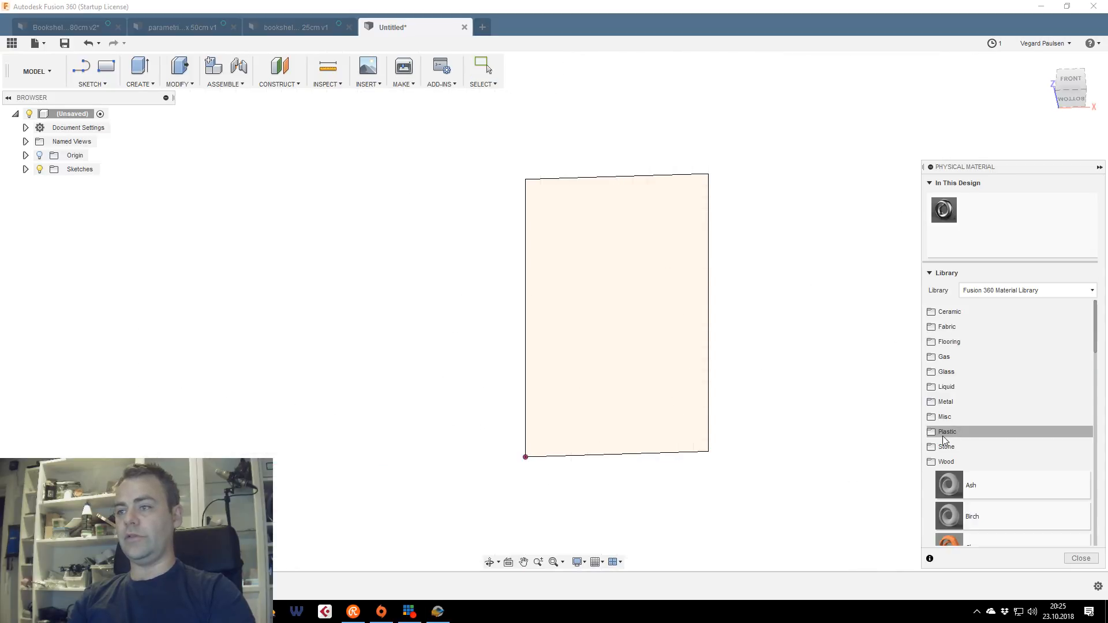
scroll(958, 416, down, 10)
scroll(973, 386, up, 3)
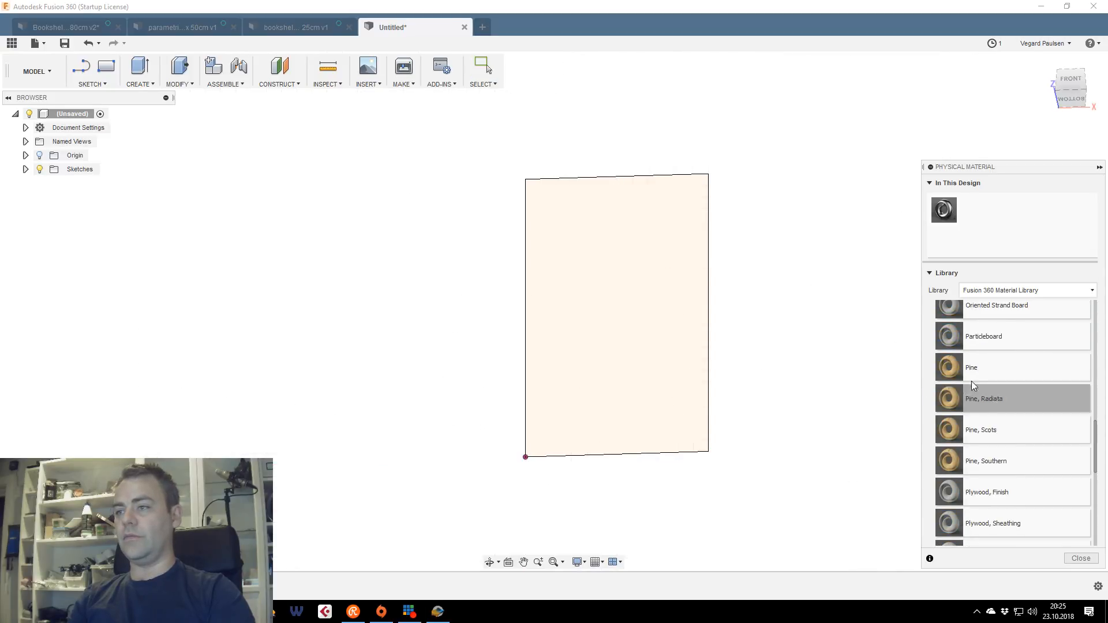
drag(972, 372, 689, 352)
drag(975, 209, 619, 293)
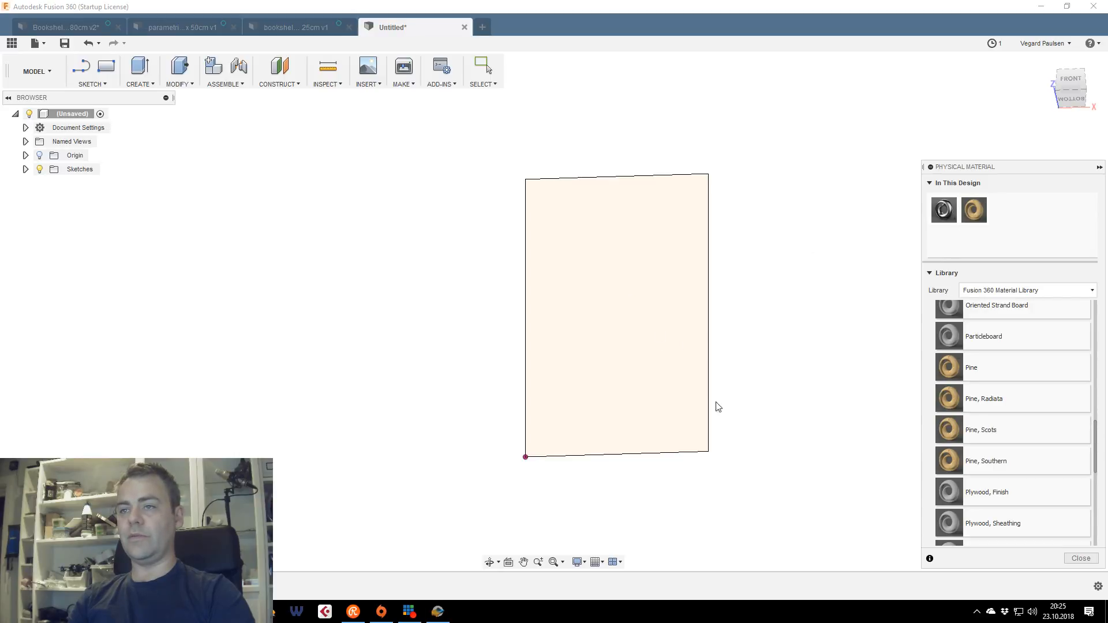
click(1081, 558)
Extrude the rectangle profile as a new body with its distance linked to the user parameter ply_thickness
click(656, 321)
key(e)
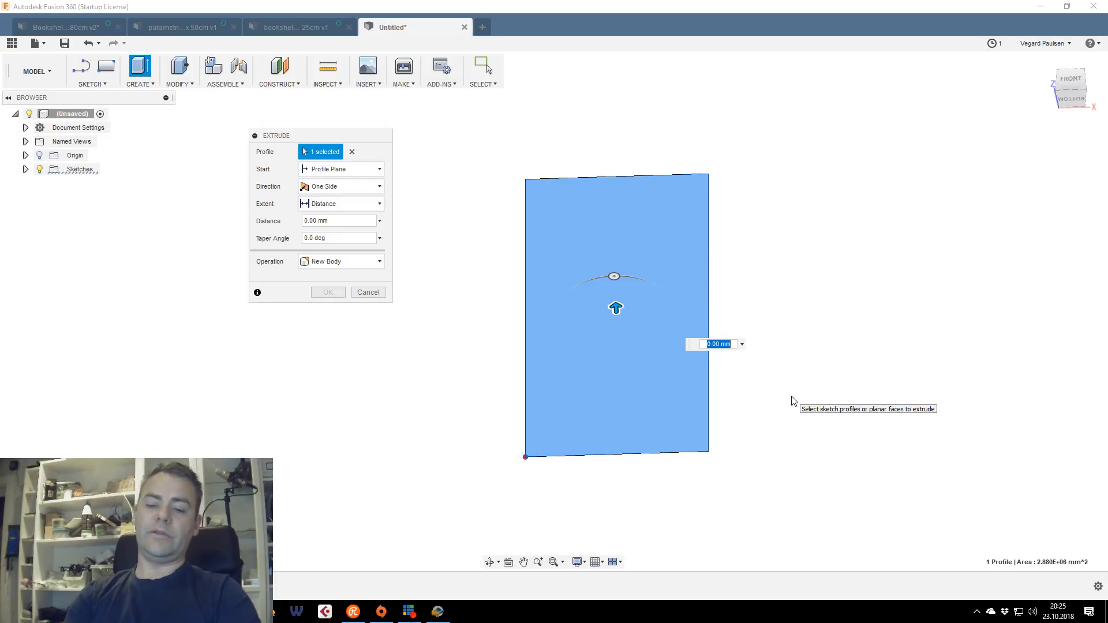
text(ply)
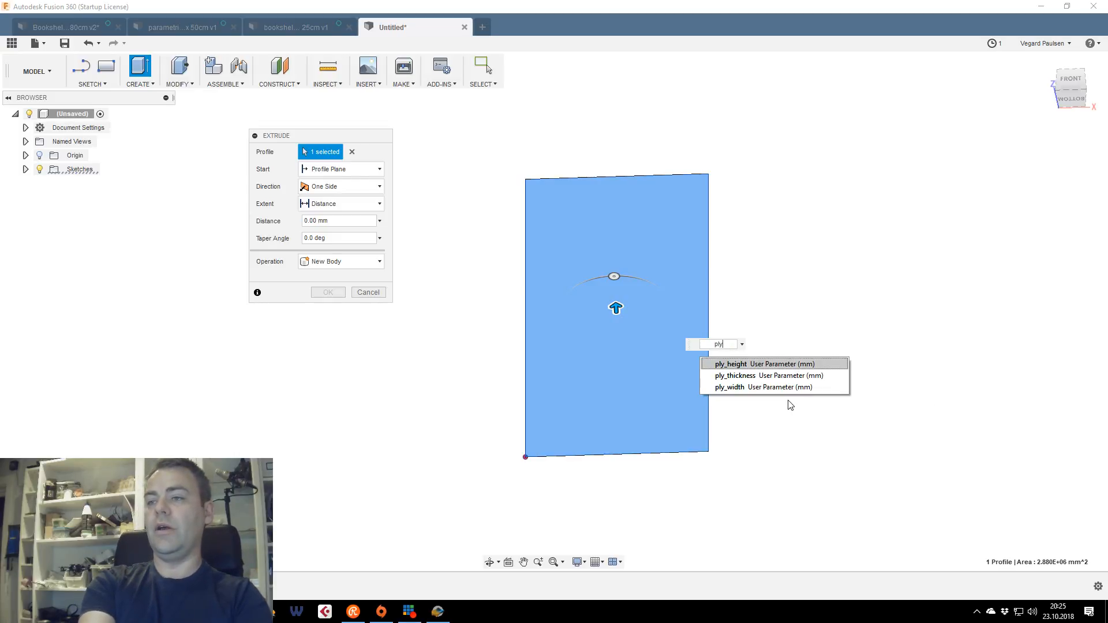
key(Down)
key(Return)
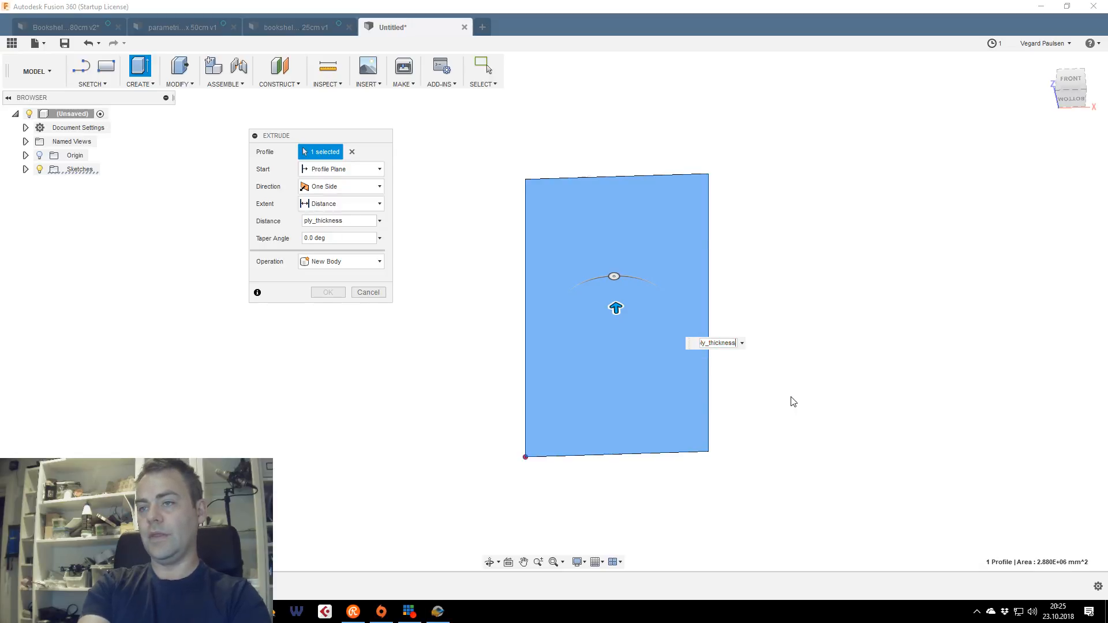
key(Return)
Assign the Wood physical material from the Fusion 360 Material Library to the extruded sheet
right_click(863, 261)
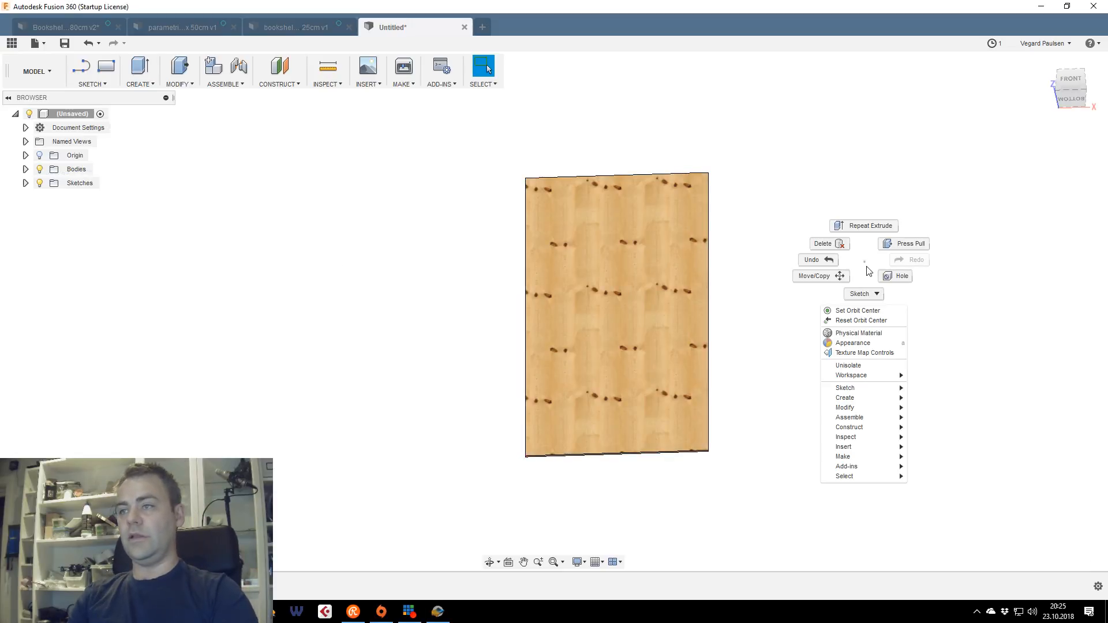
click(874, 332)
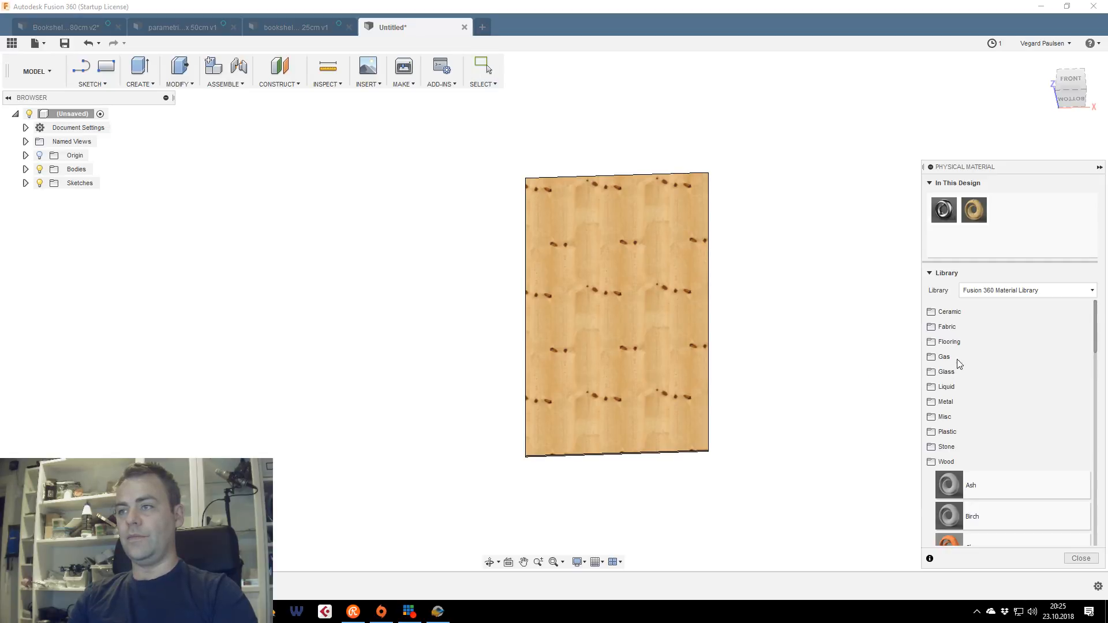
scroll(961, 398, down, 5)
scroll(981, 398, down, 3)
scroll(1004, 422, down, 6)
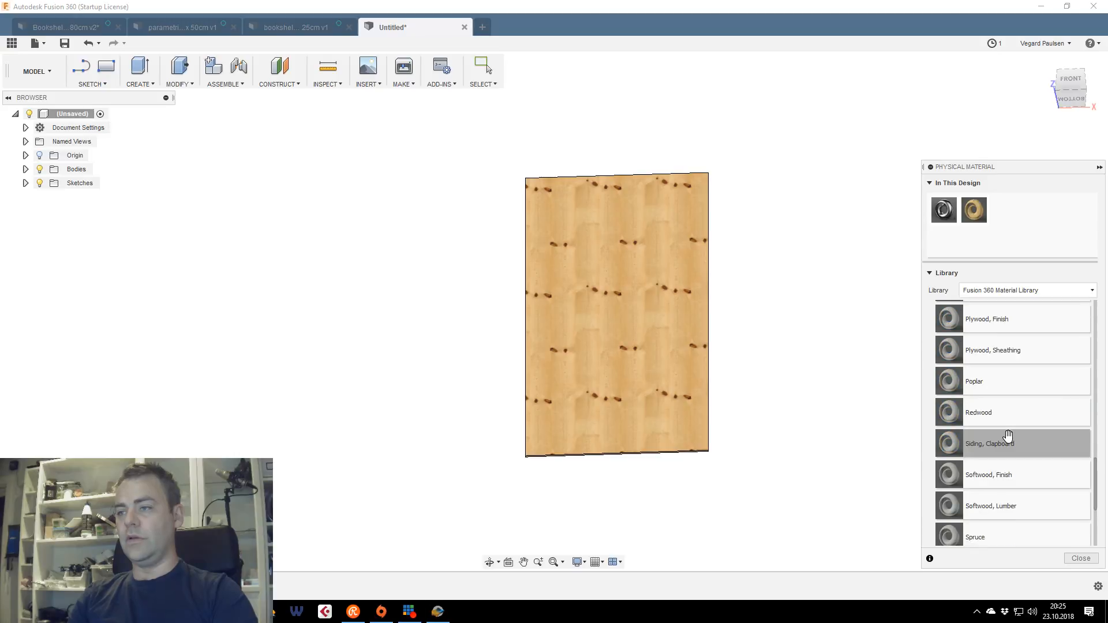
scroll(1007, 437, down, 3)
drag(979, 476, 619, 323)
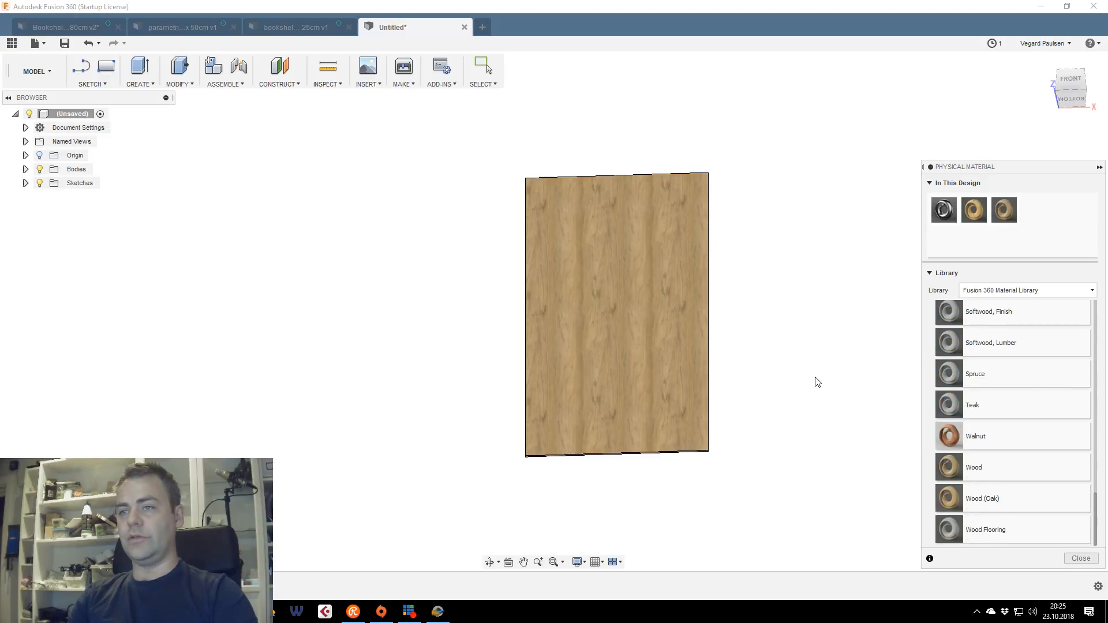
click(1081, 558)
Rename the extruded sheet body as stock material
scroll(731, 332, down, 2)
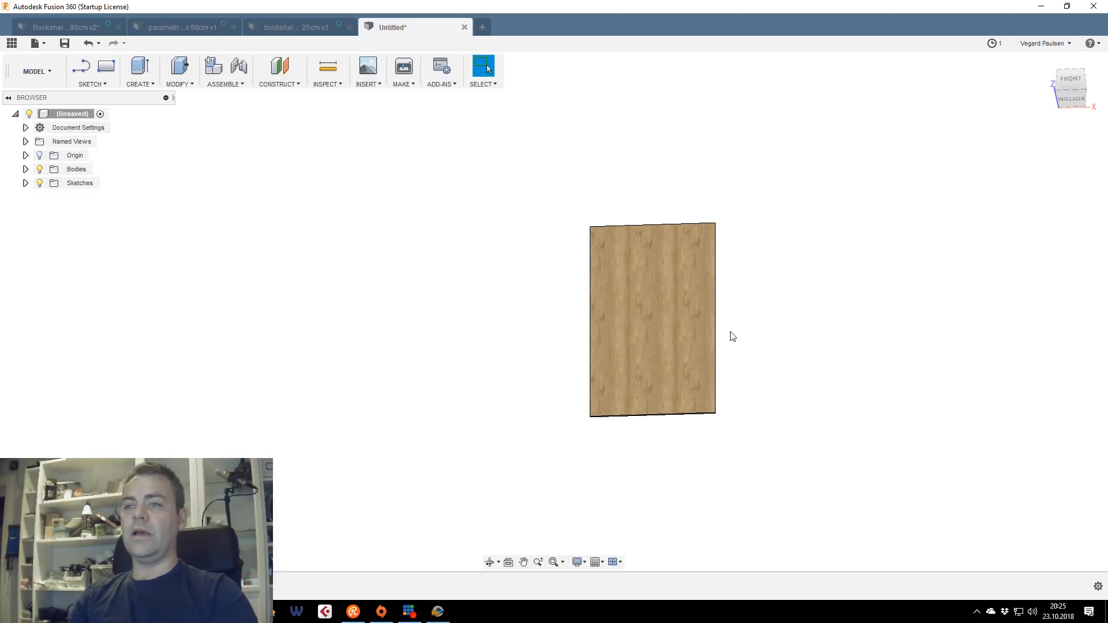
scroll(731, 332, up, 3)
middle_drag(733, 330, 779, 340)
click(626, 262)
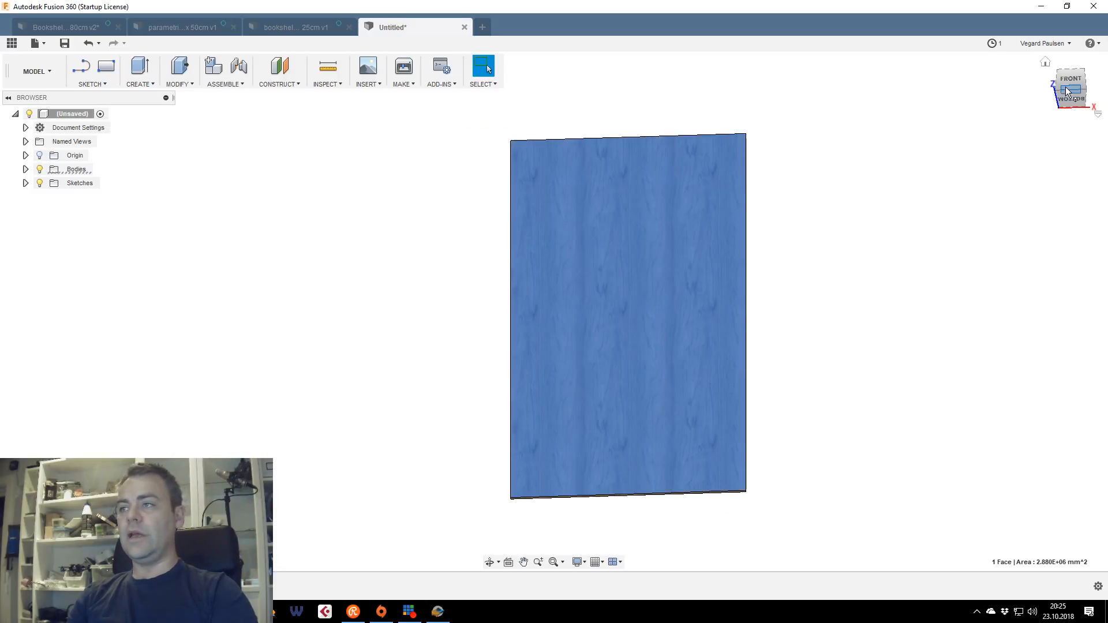
click(1071, 80)
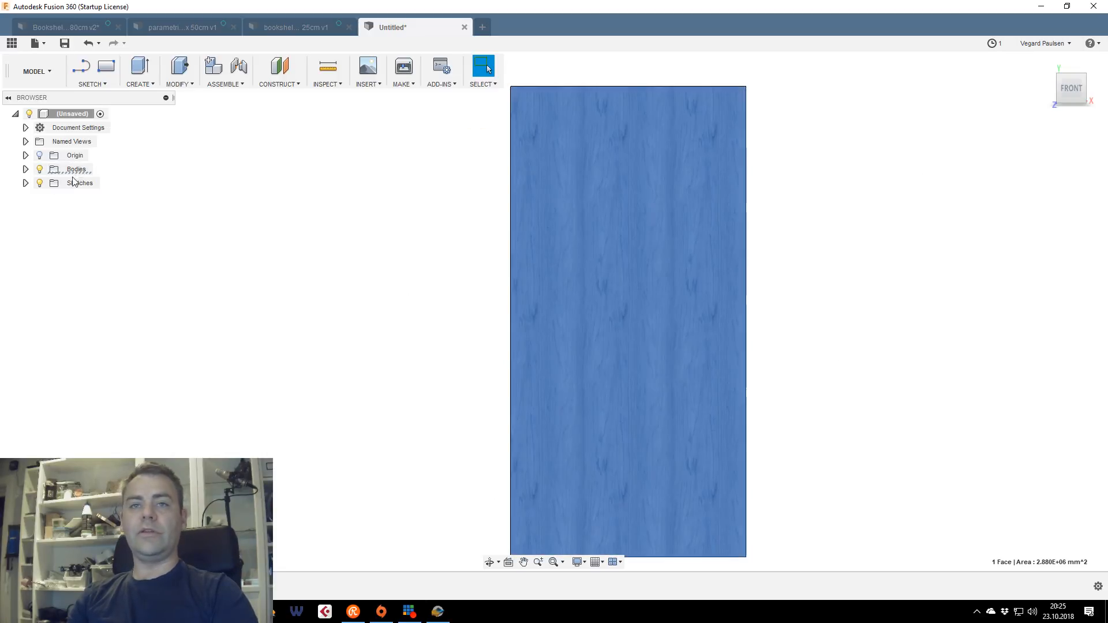
click(25, 169)
click(90, 184)
click(86, 183)
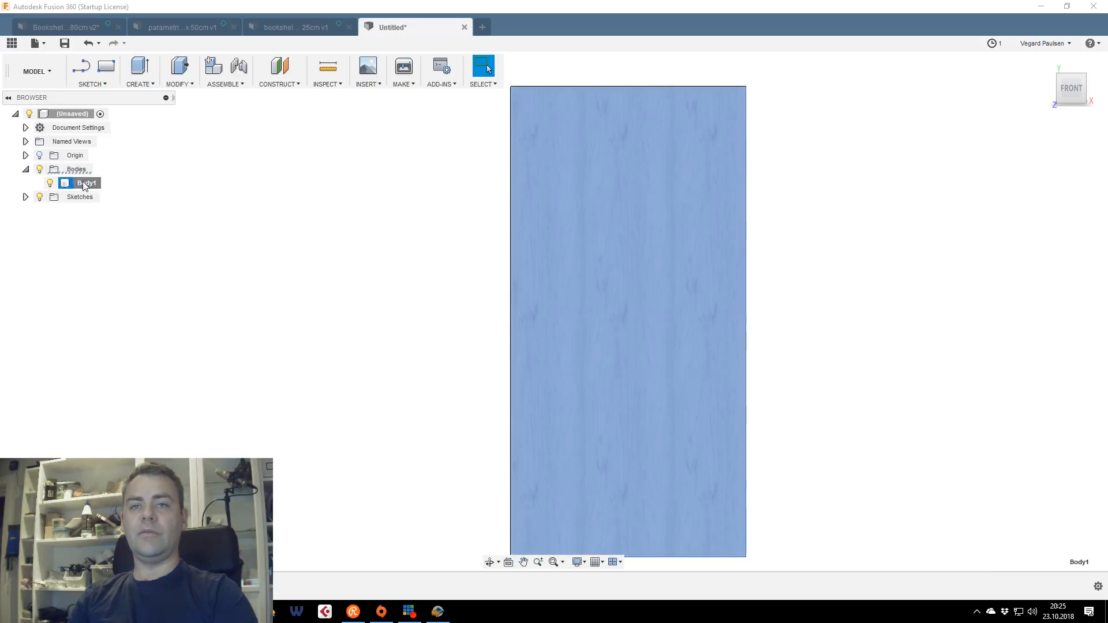
text(stock material)
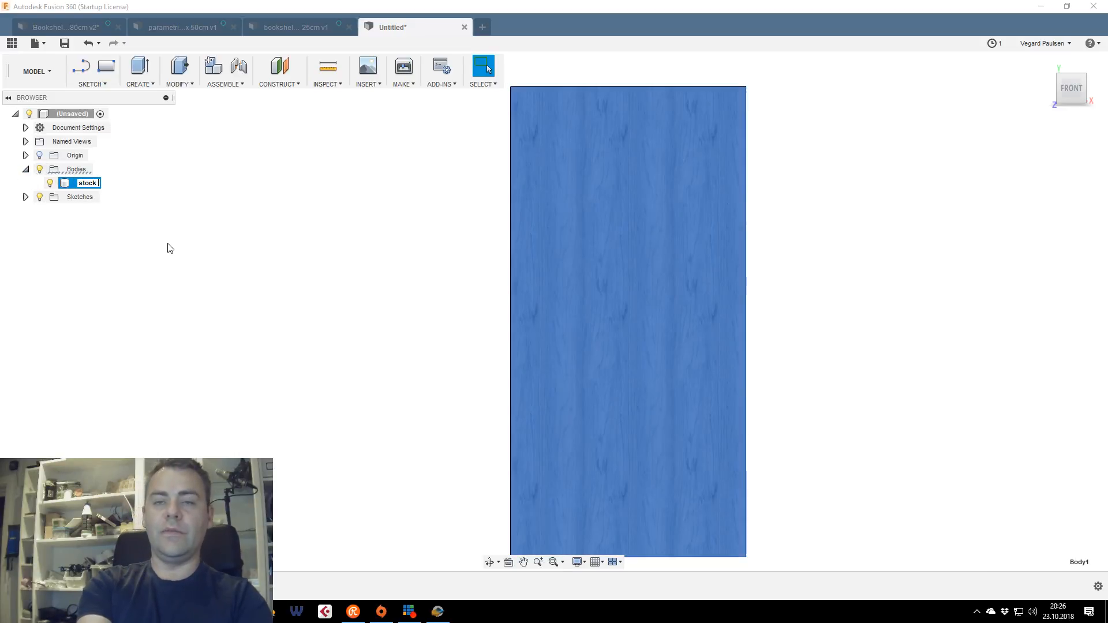
key(Return)
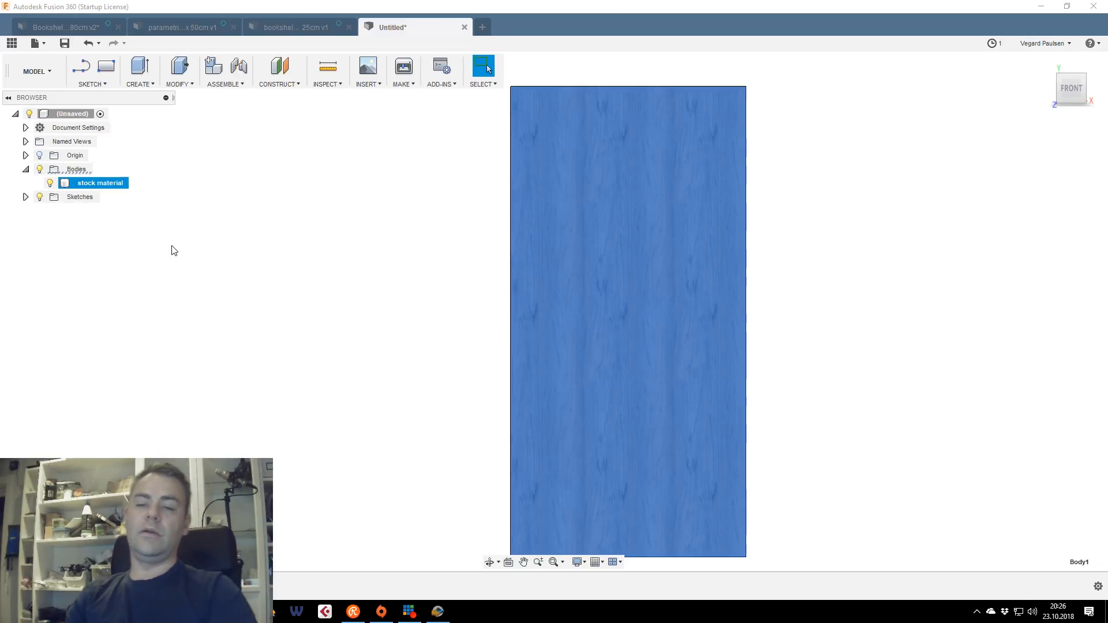
scroll(508, 216, down, 2)
shift+middle_drag(548, 266, 683, 274)
scroll(684, 273, up, 2)
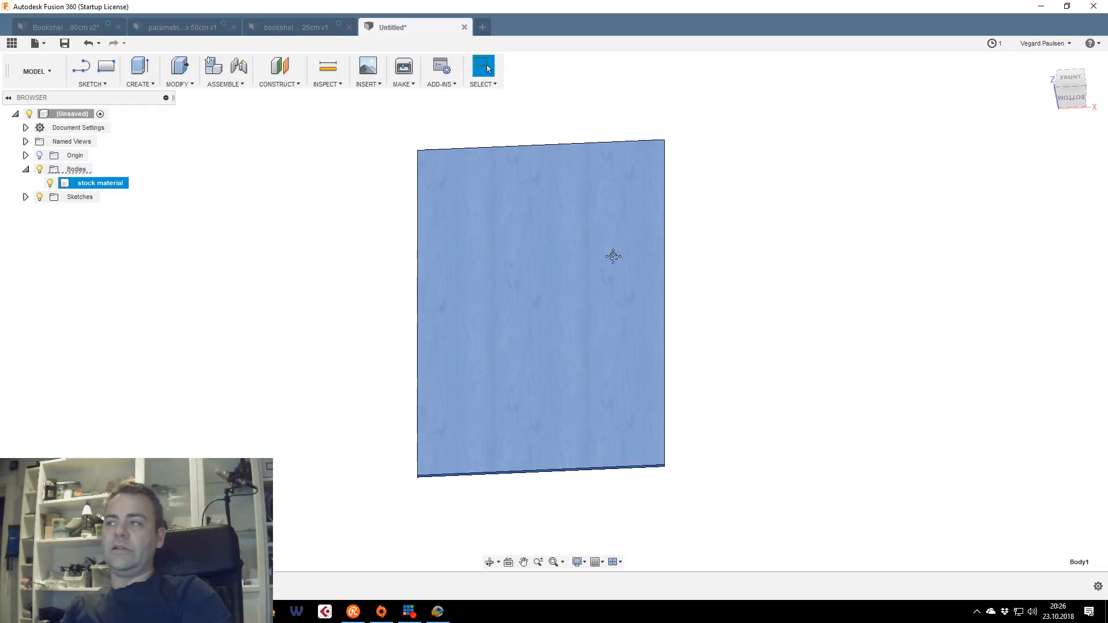
middle_drag(611, 255, 680, 285)
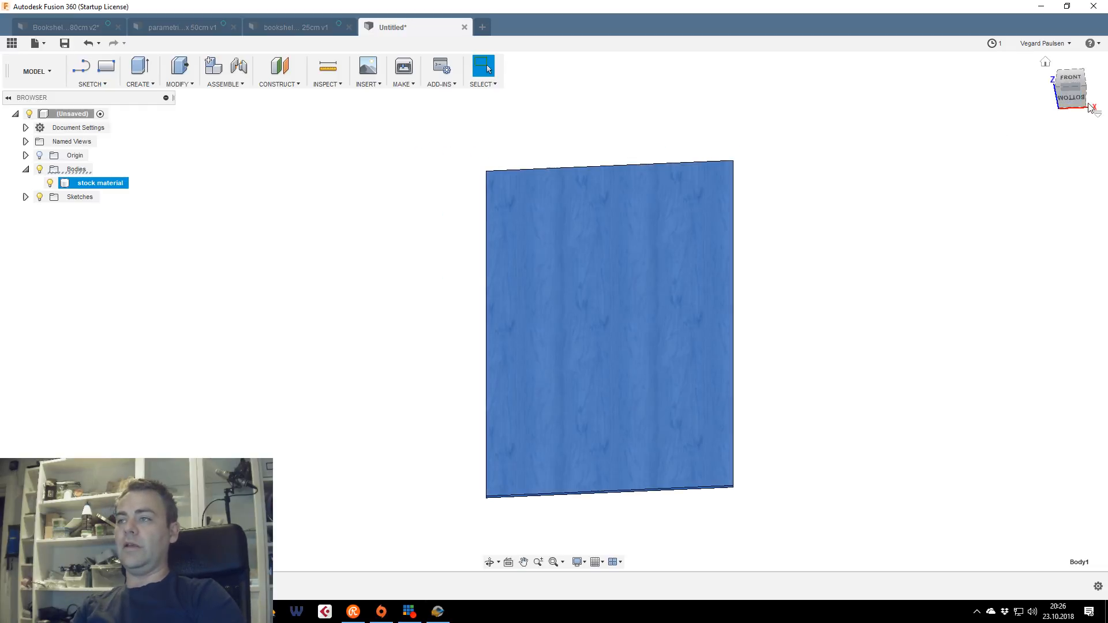
scroll(639, 316, up, 1)
middle_drag(638, 316, 663, 300)
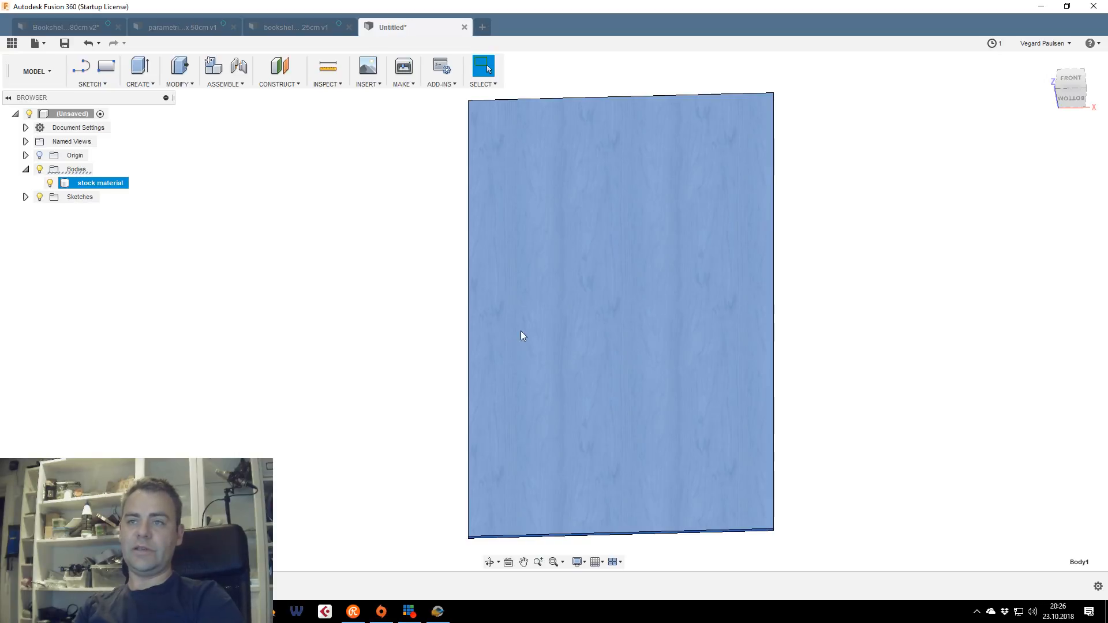
click(284, 322)
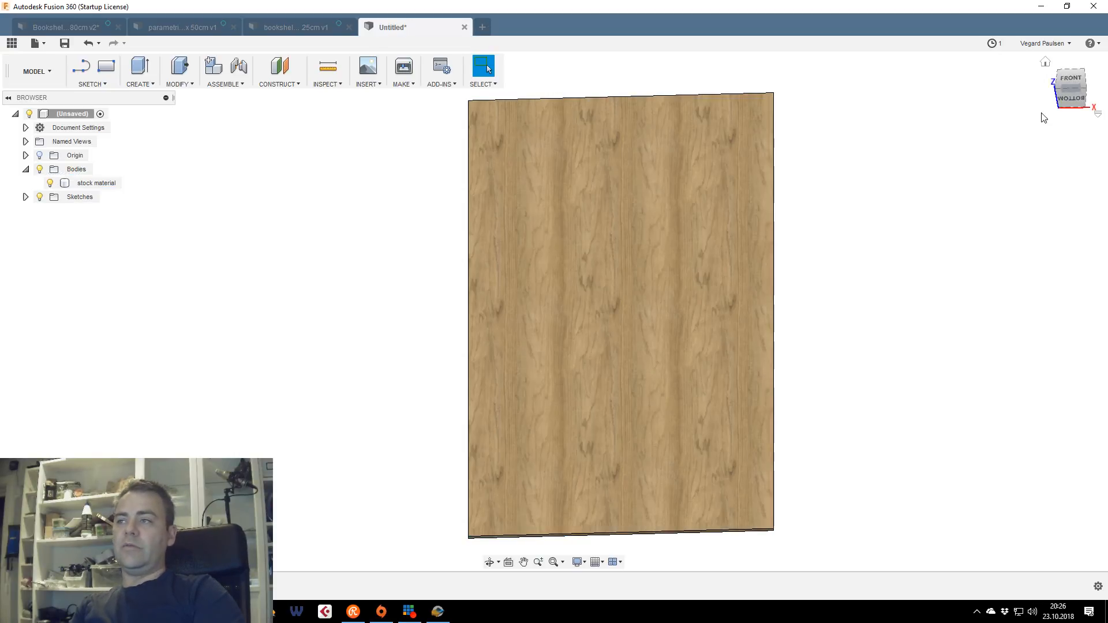
mouse_move(554, 311)
shift+middle_down()
mouse_move(571, 315)
mouse_move(549, 315)
shift+middle_up()
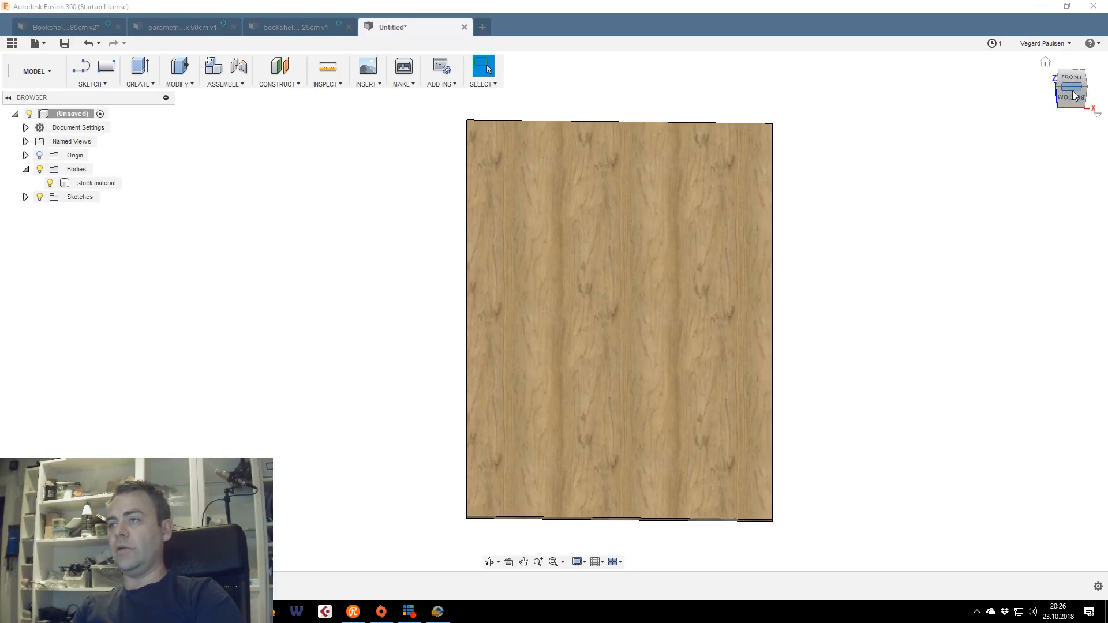
drag(1068, 90, 1070, 91)
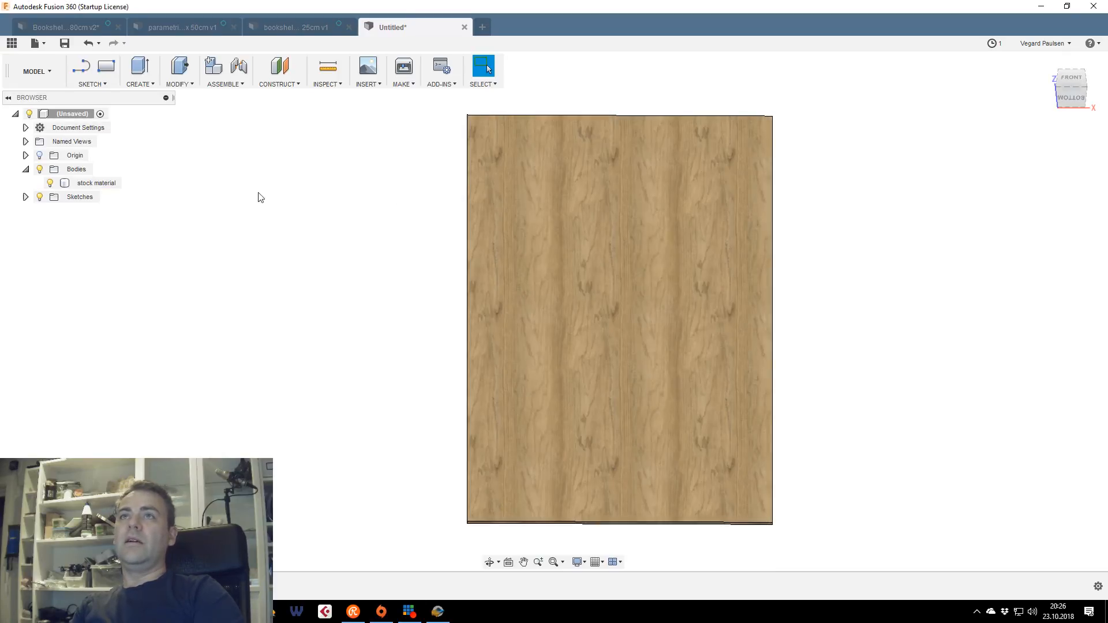
click(563, 203)
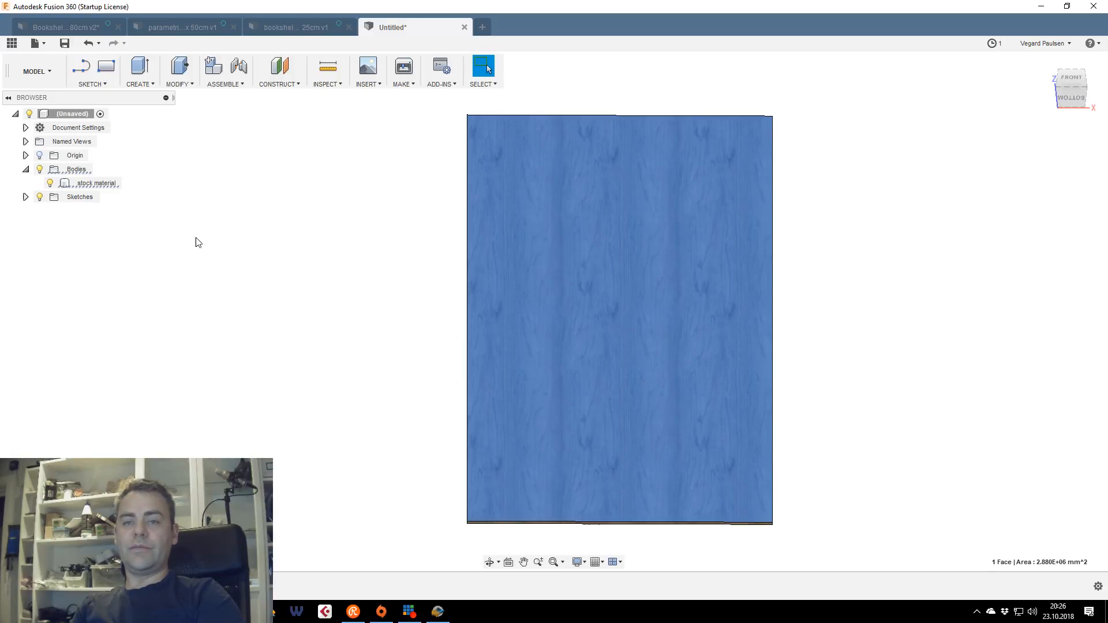
click(208, 236)
click(97, 183)
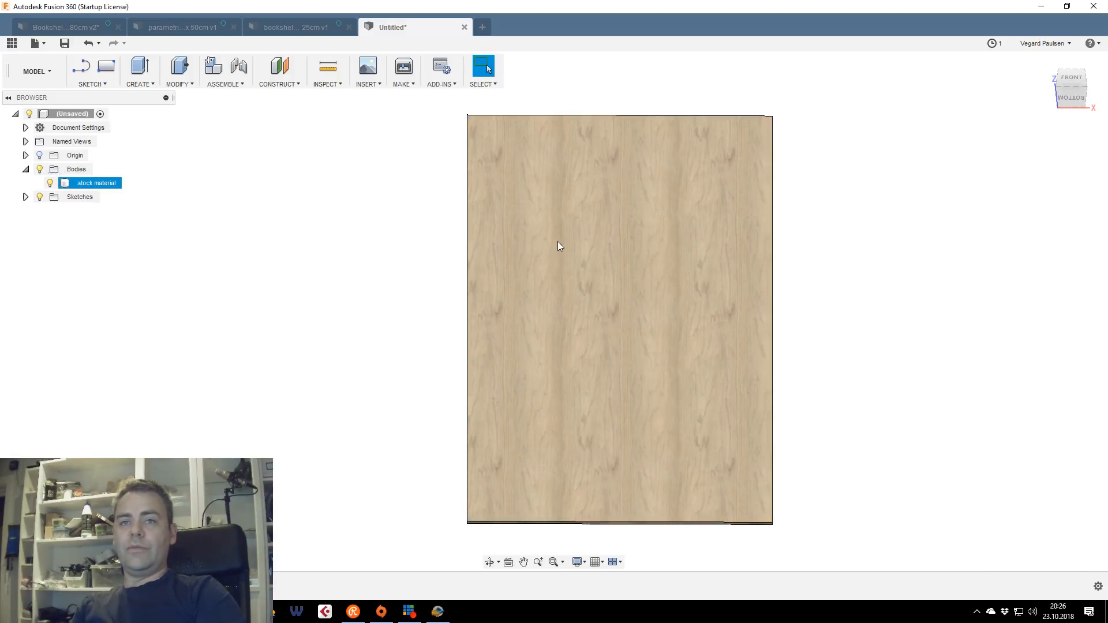
click(251, 201)
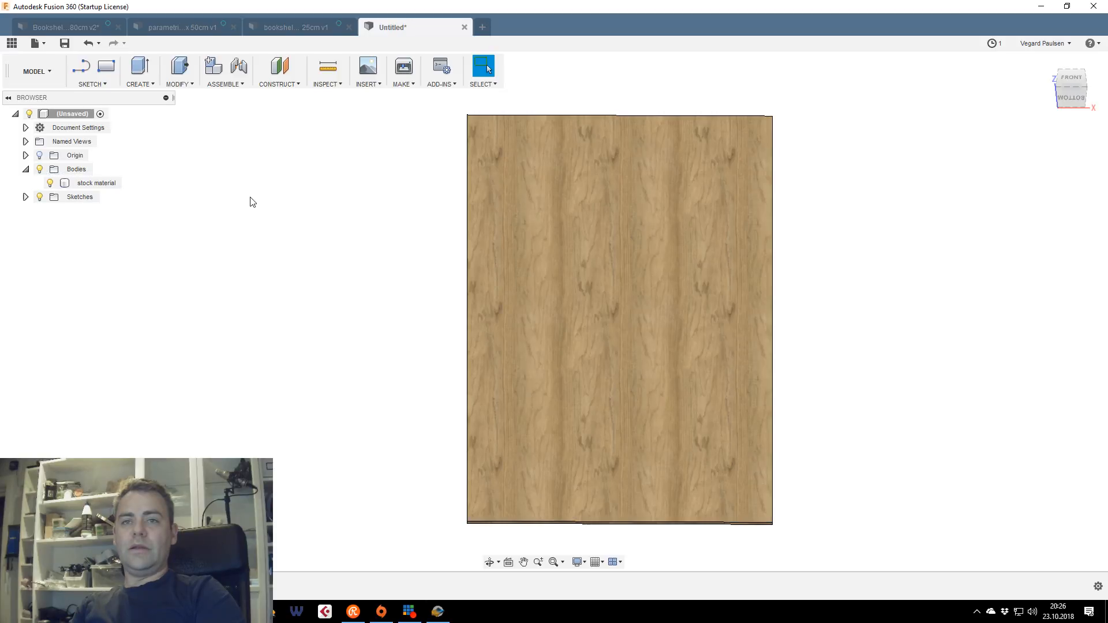
Load "sphere bookshelf 1x1m 25cm depth 12mm plywood thickness 4mm bit diameter dxf.dxf" for DXF insertion on the stock sheet's front face
click(686, 225)
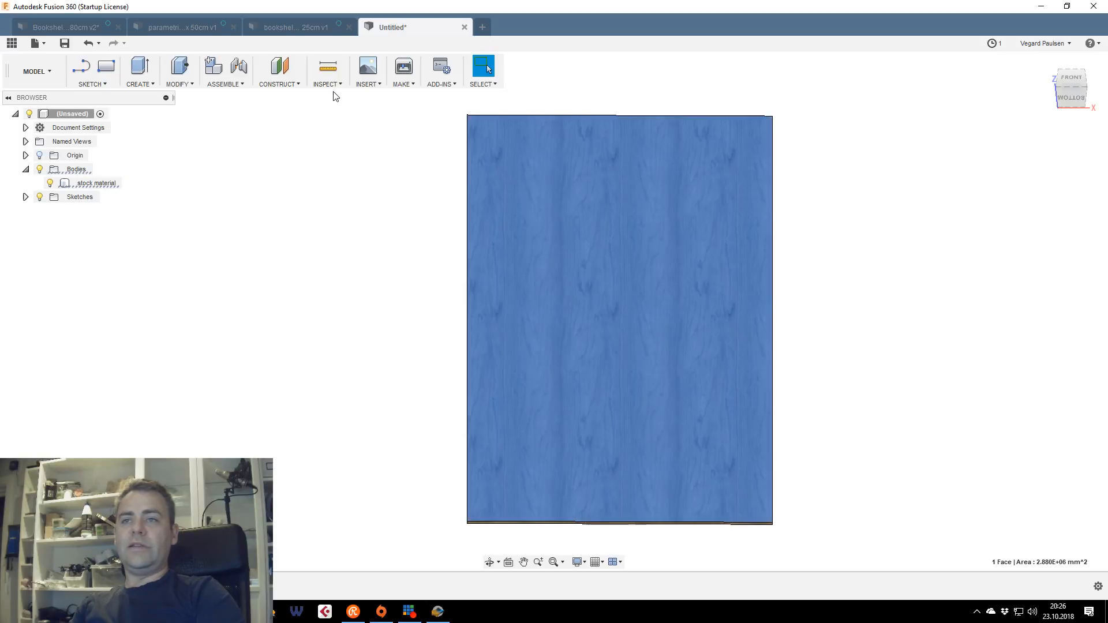
click(378, 85)
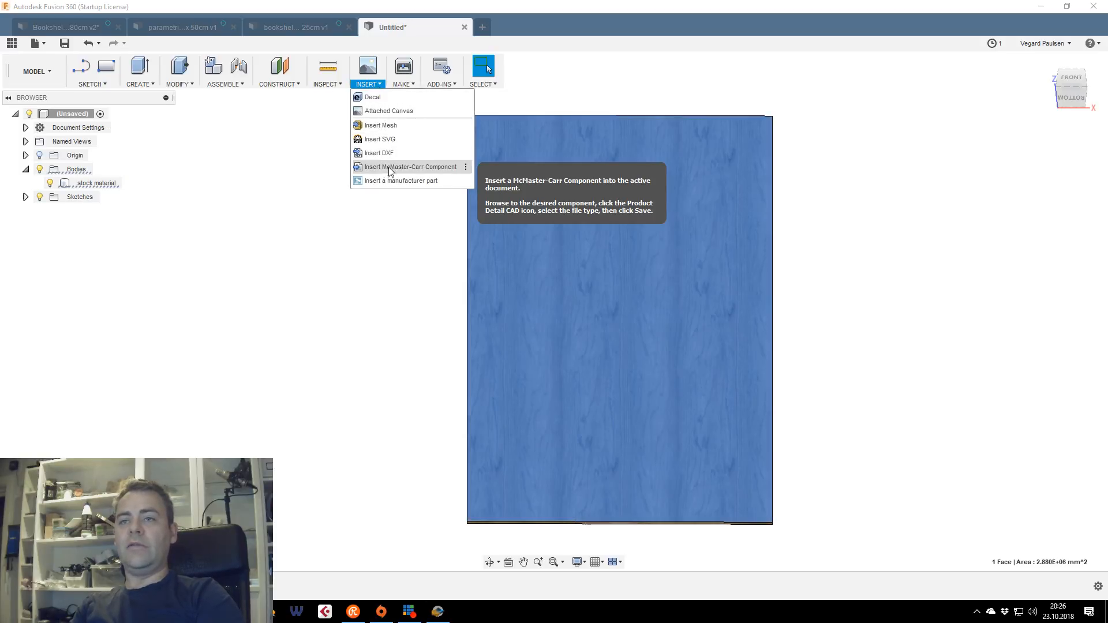
click(950, 344)
click(698, 292)
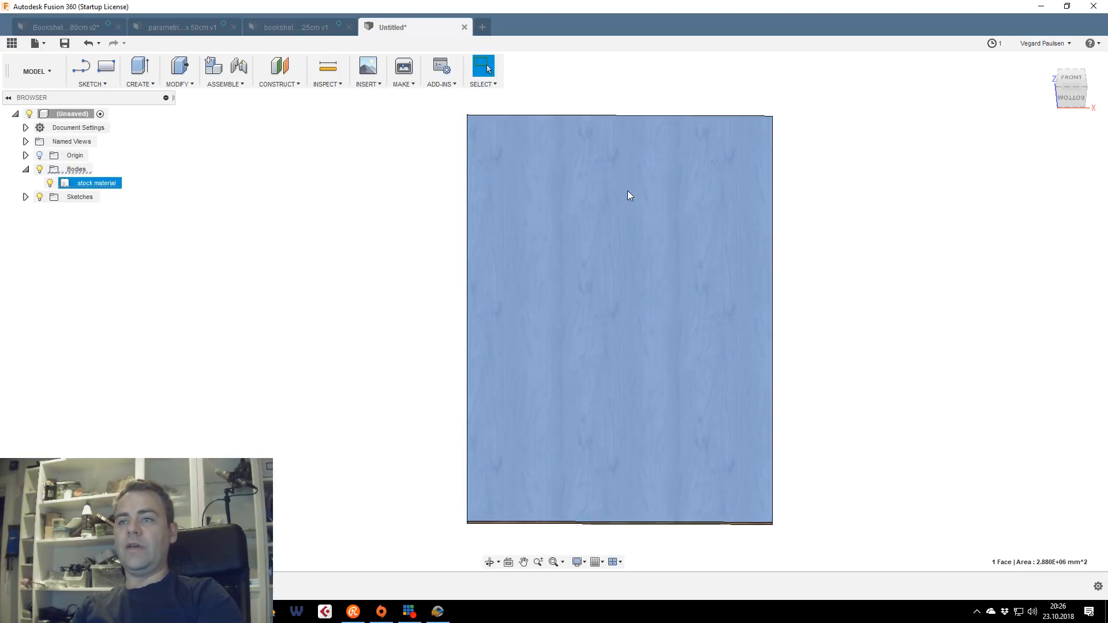
click(378, 86)
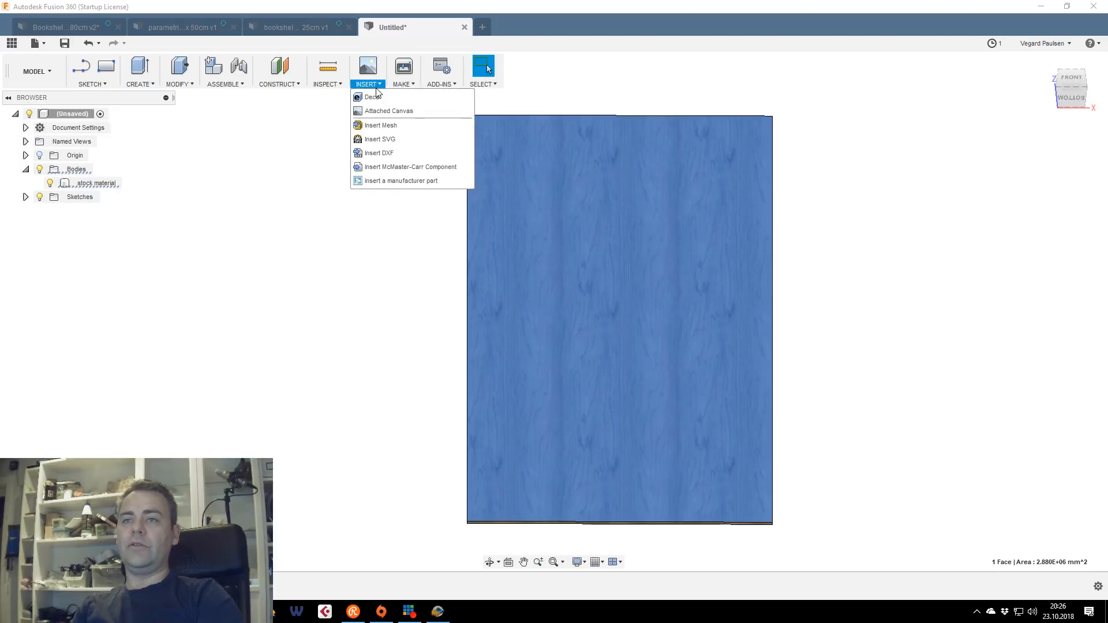
click(382, 157)
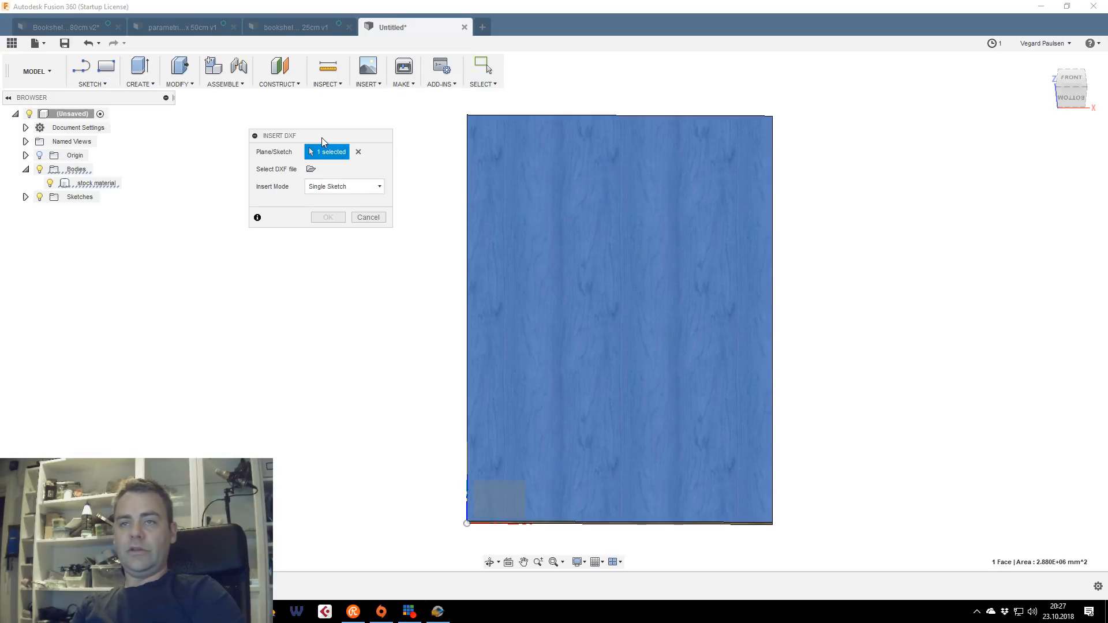
drag(321, 141, 349, 141)
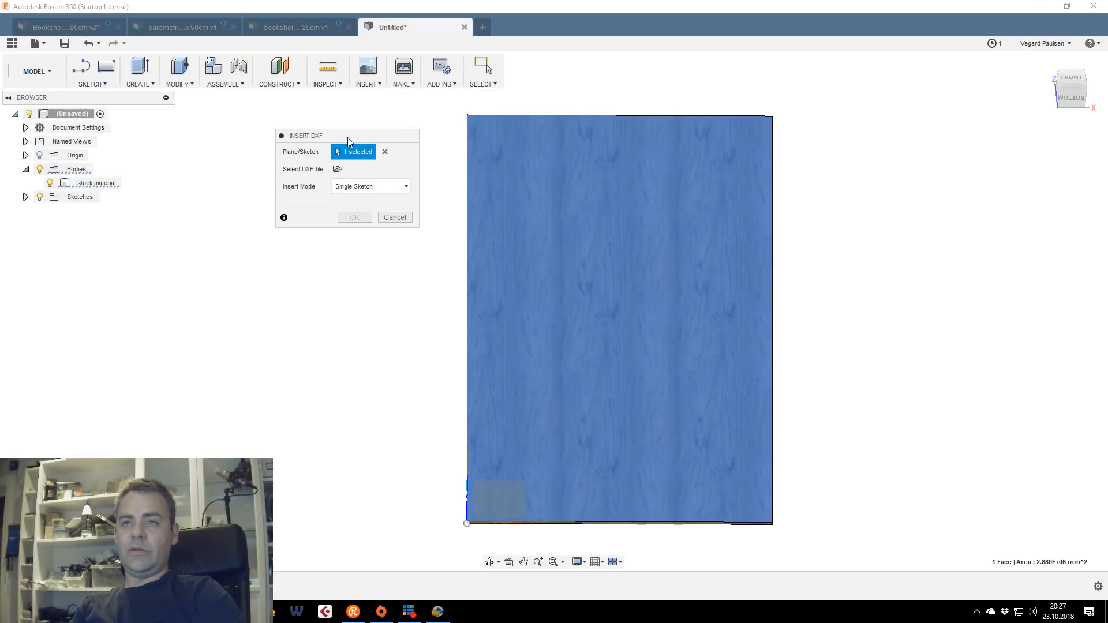
click(337, 170)
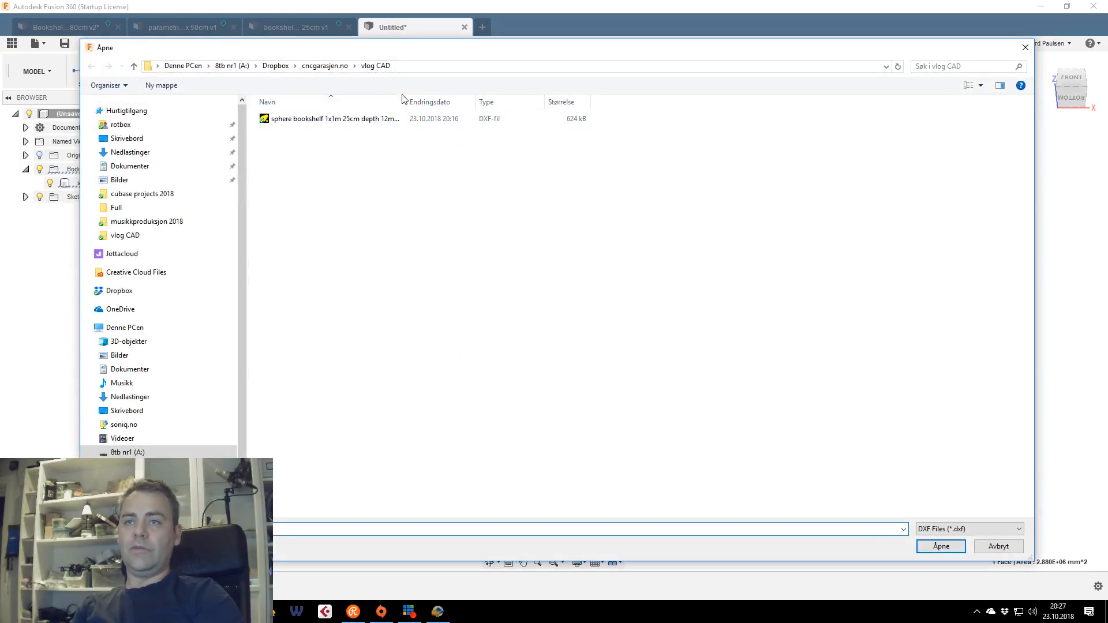
drag(406, 102, 571, 110)
click(525, 120)
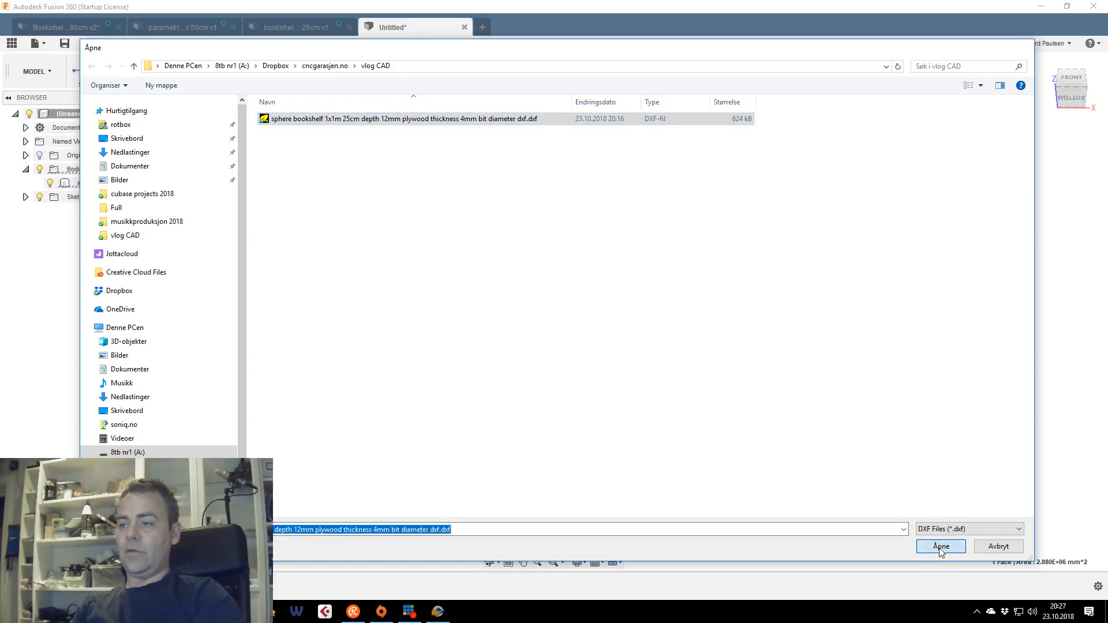
click(940, 546)
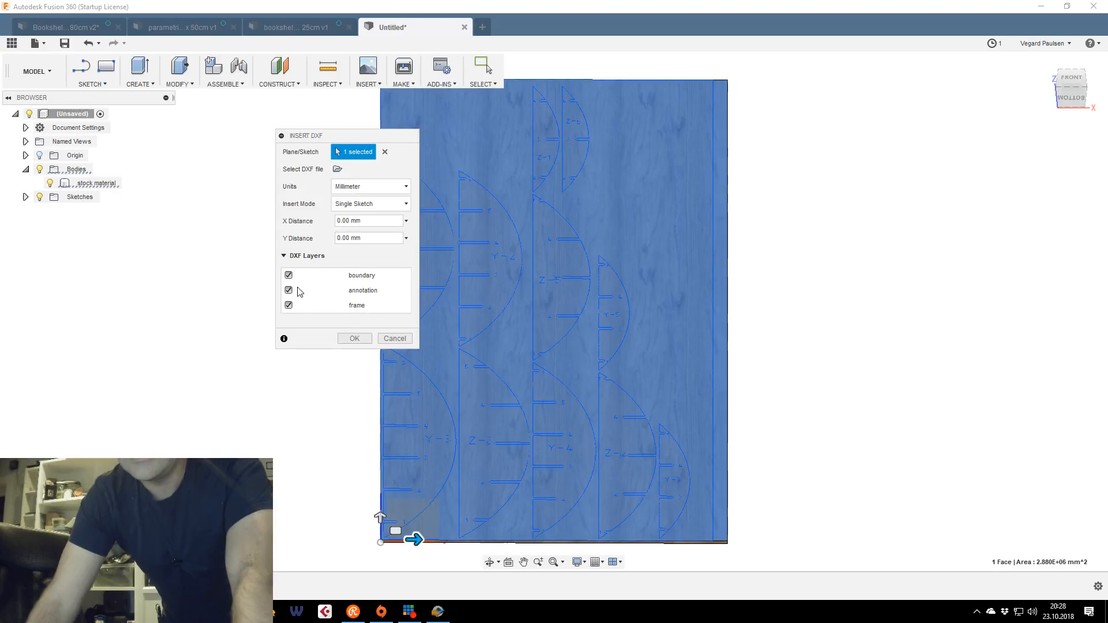
Insert the DXF in a single sketch with only the boundary layer, excluding the annotation and frame layers
scroll(571, 352, up, 5)
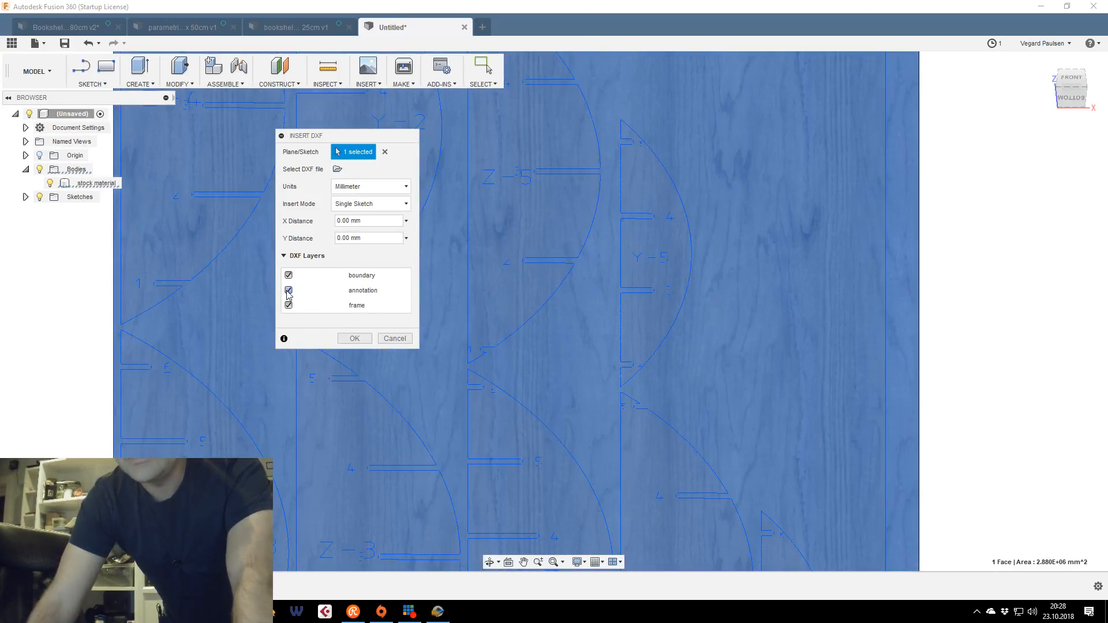
click(288, 290)
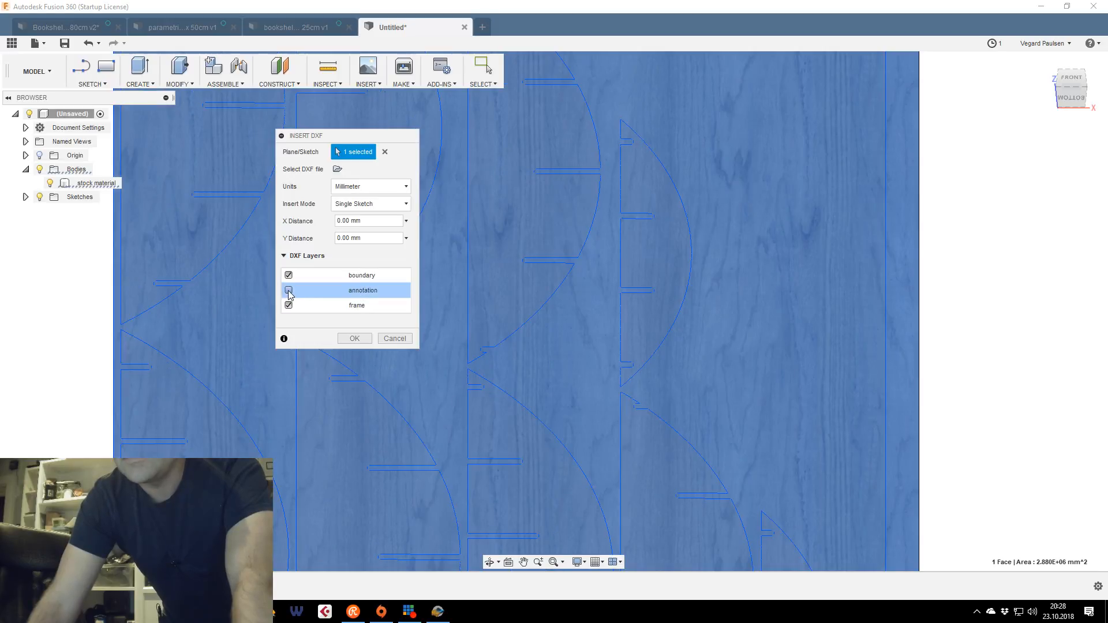
click(288, 291)
scroll(617, 269, up, 3)
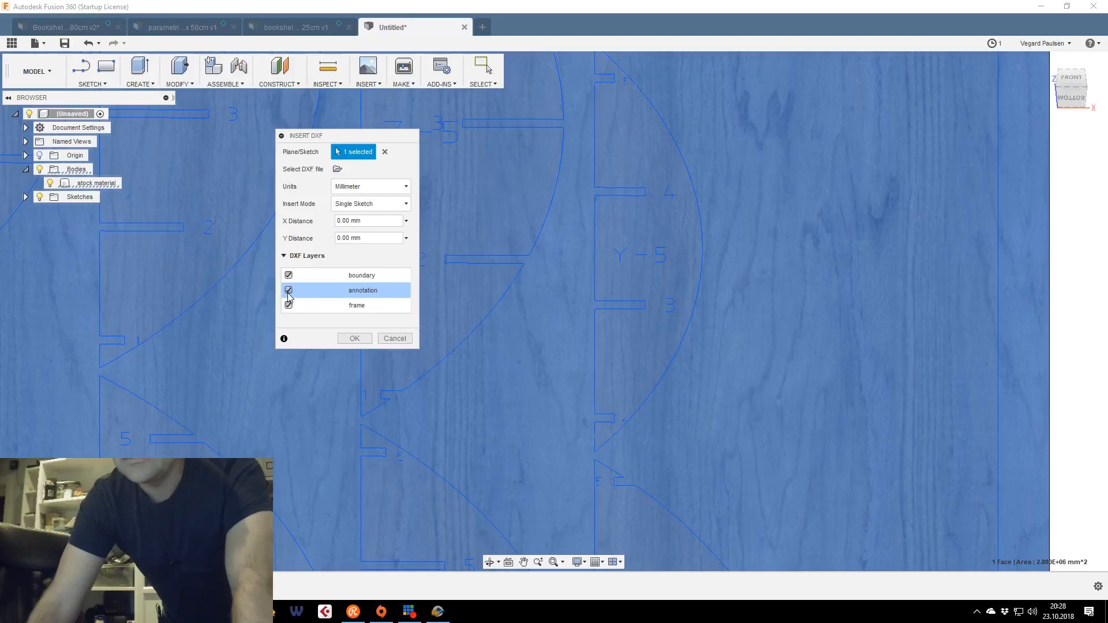
click(288, 291)
click(288, 306)
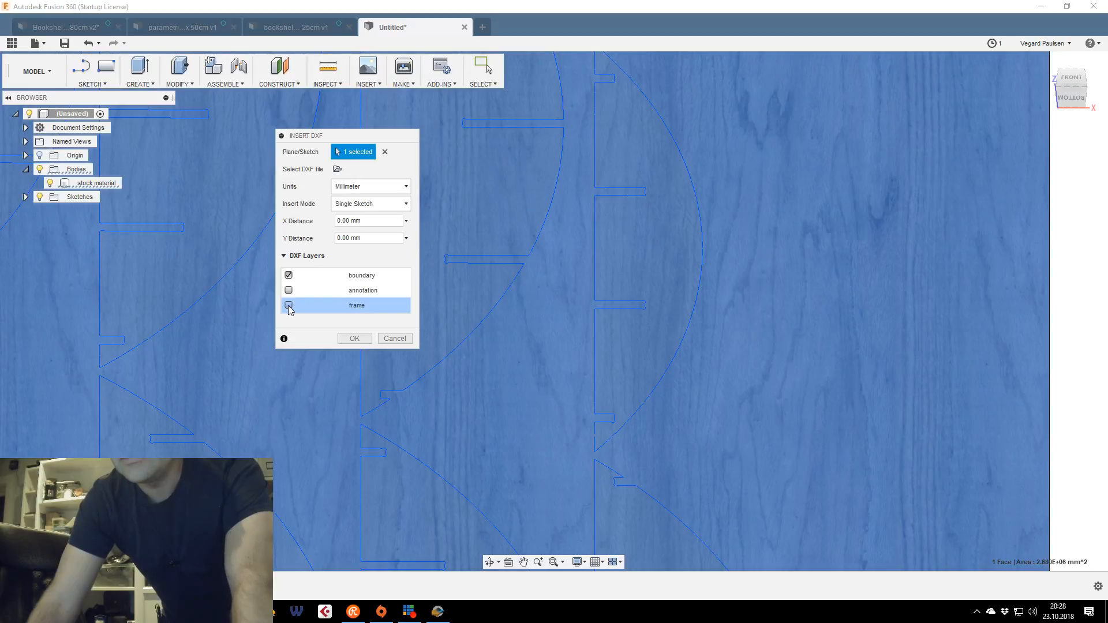
click(356, 339)
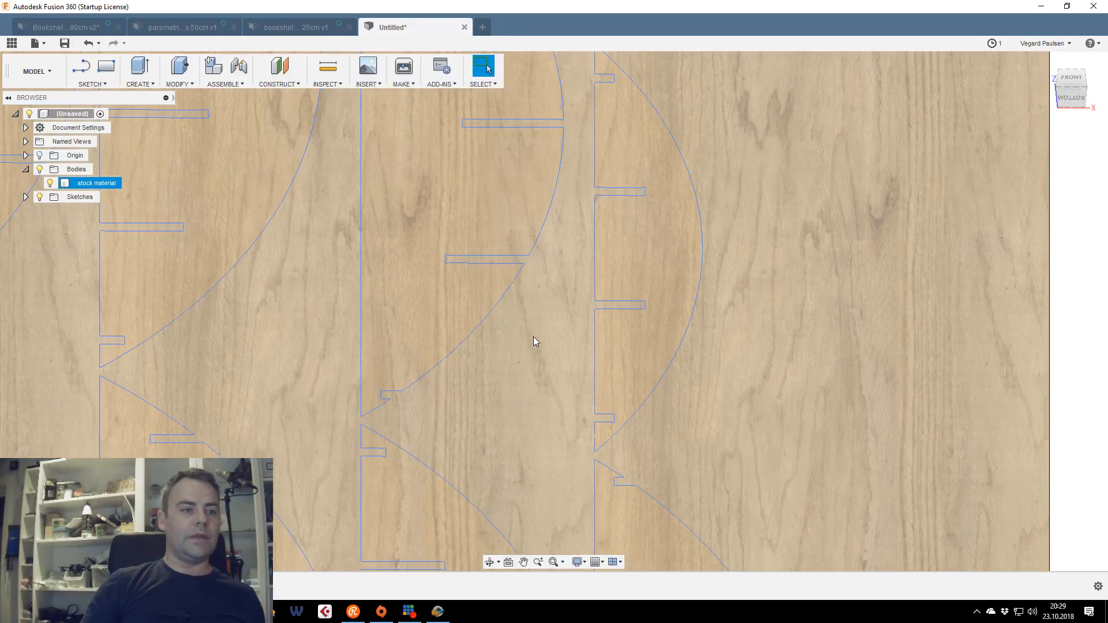
key(Escape)
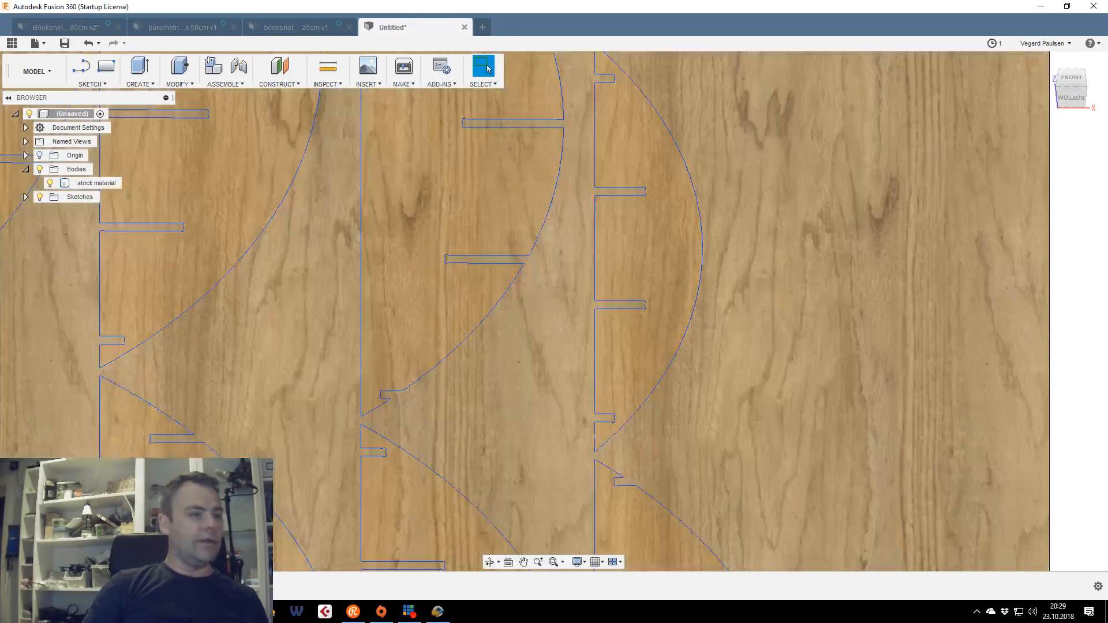
scroll(563, 264, down, 5)
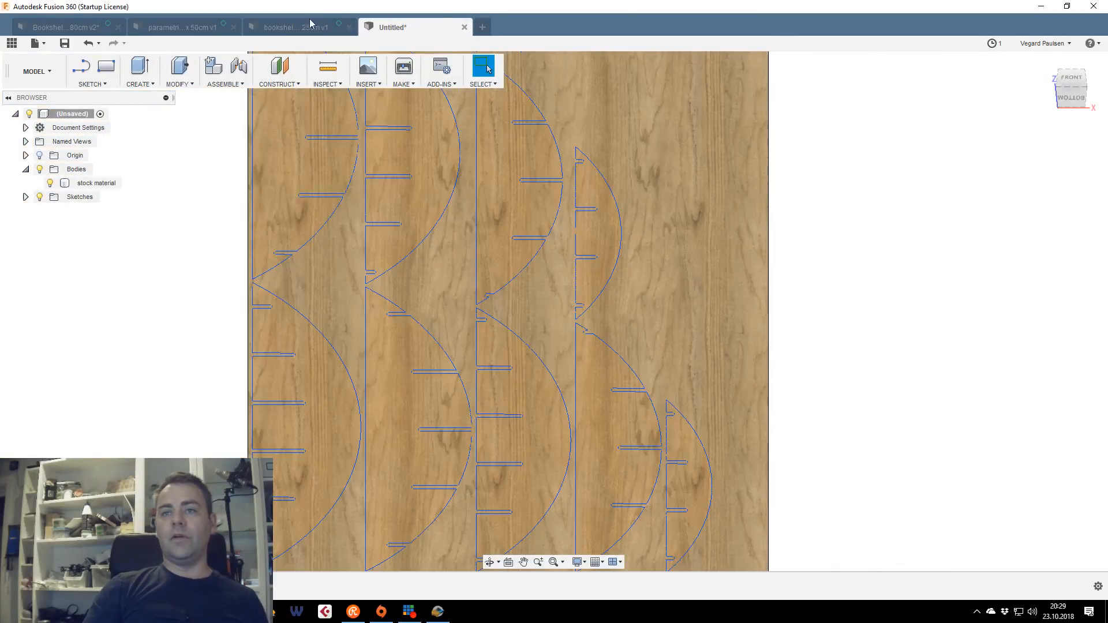
click(293, 27)
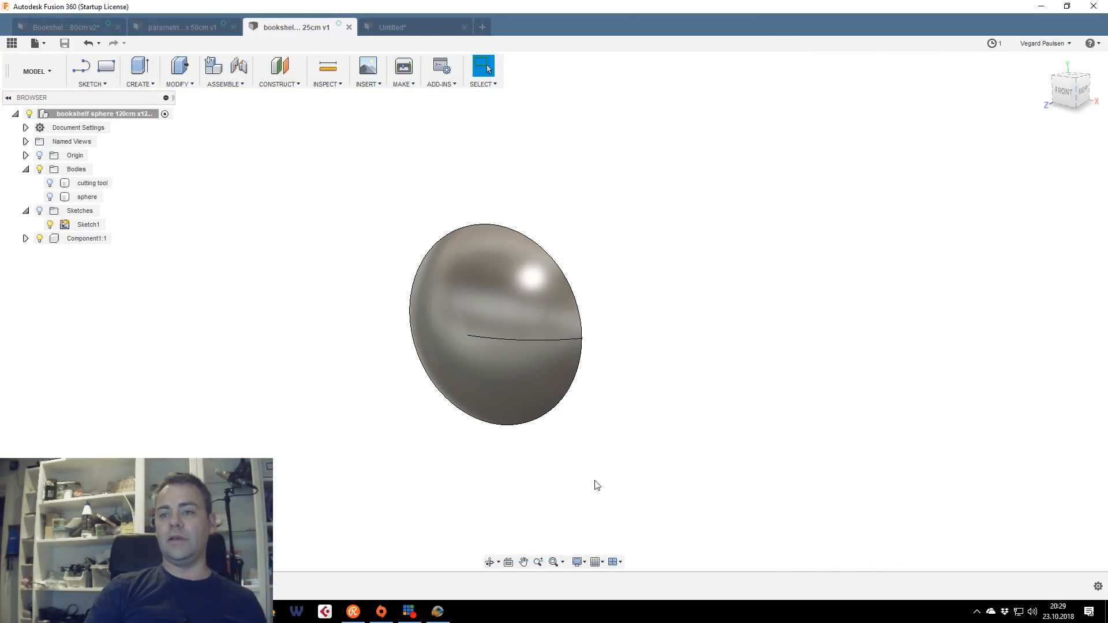
click(440, 611)
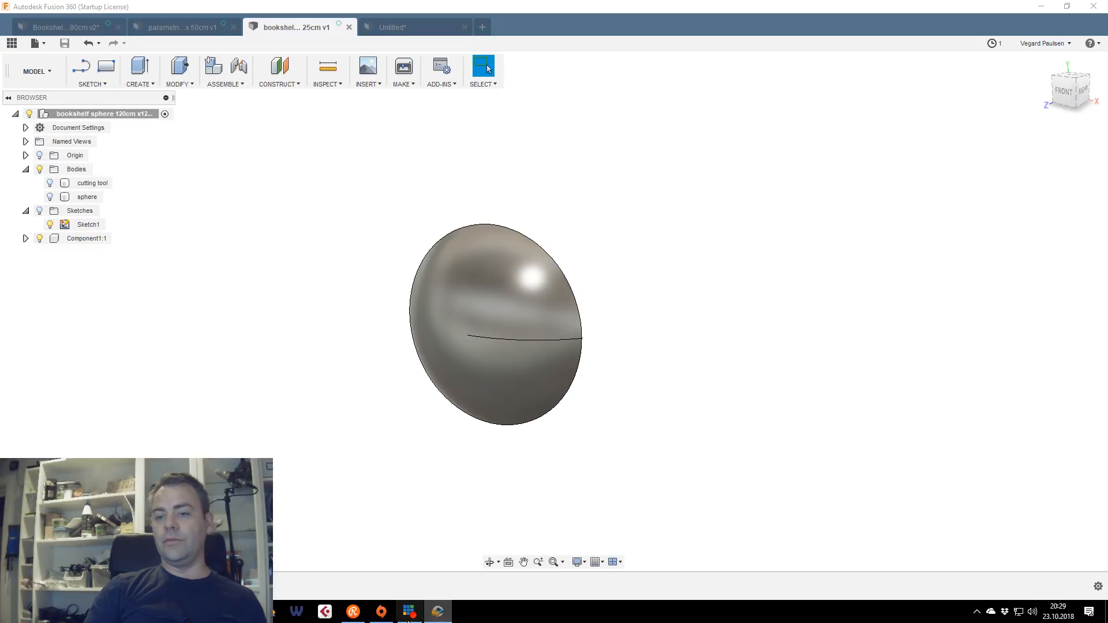
drag(1107, 49, 1107, 81)
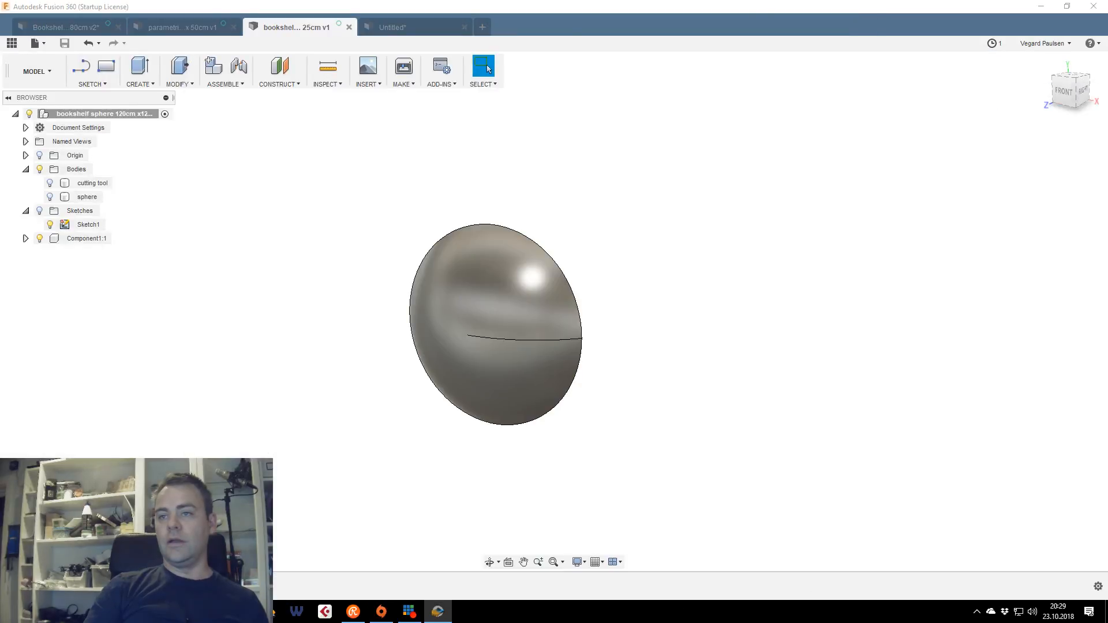
click(414, 27)
Examine the layout of the inserted slice outlines on the stock sheet from frontal and angled views
scroll(541, 297, down, 3)
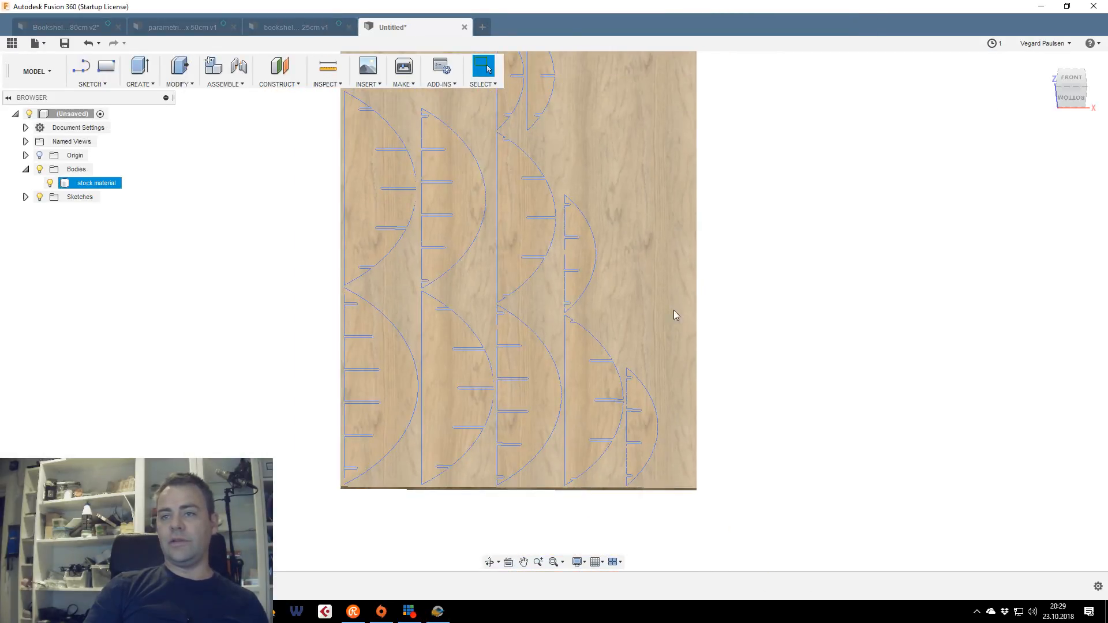
scroll(689, 300, down, 2)
middle_drag(695, 250, 717, 301)
scroll(703, 274, up, 1)
click(934, 157)
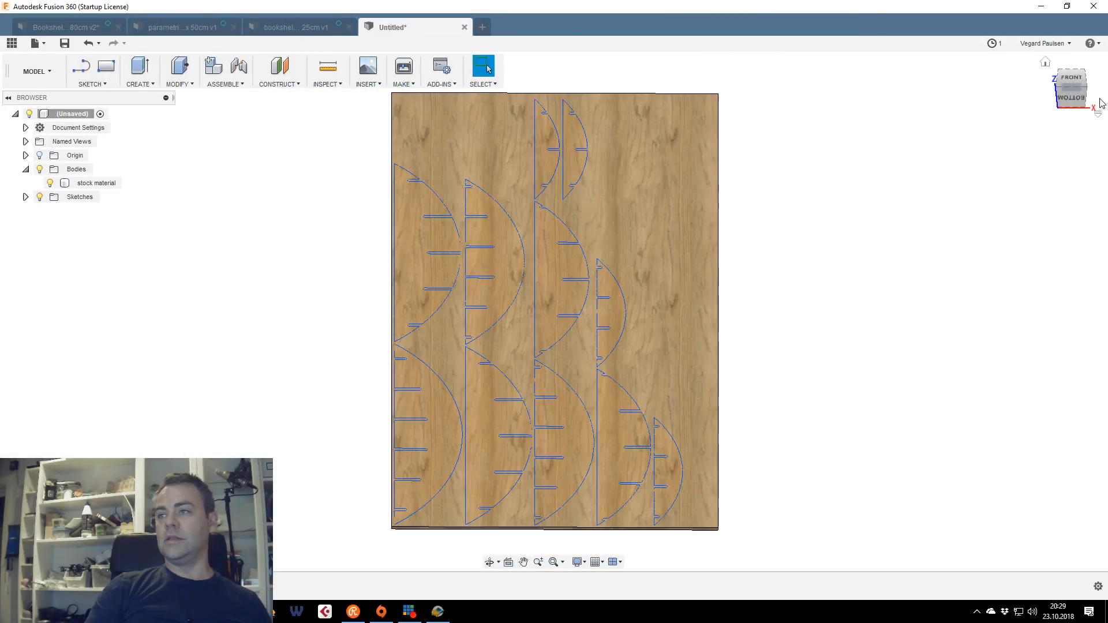
shift+middle_drag(552, 310, 582, 323)
drag(1065, 86, 1039, 73)
click(1044, 63)
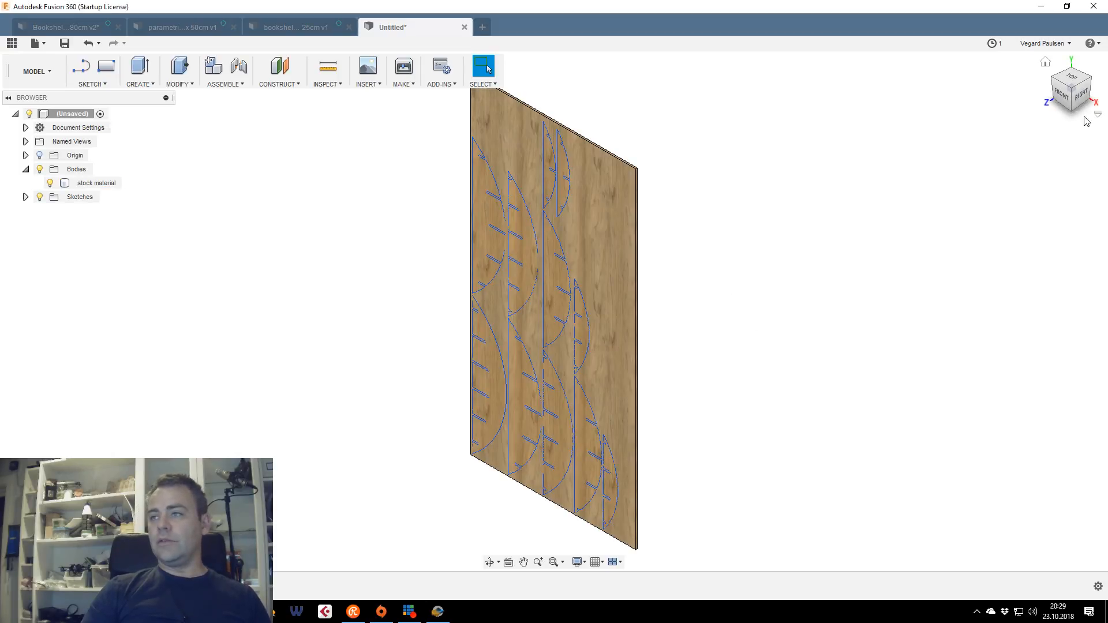
click(1058, 94)
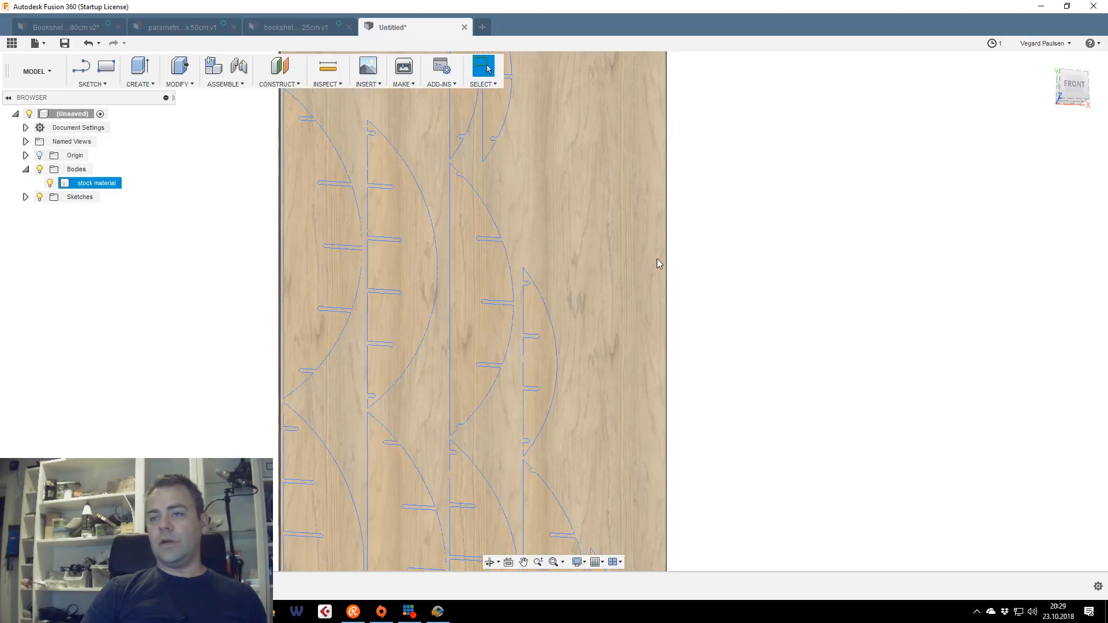
middle_drag(563, 341, 767, 228)
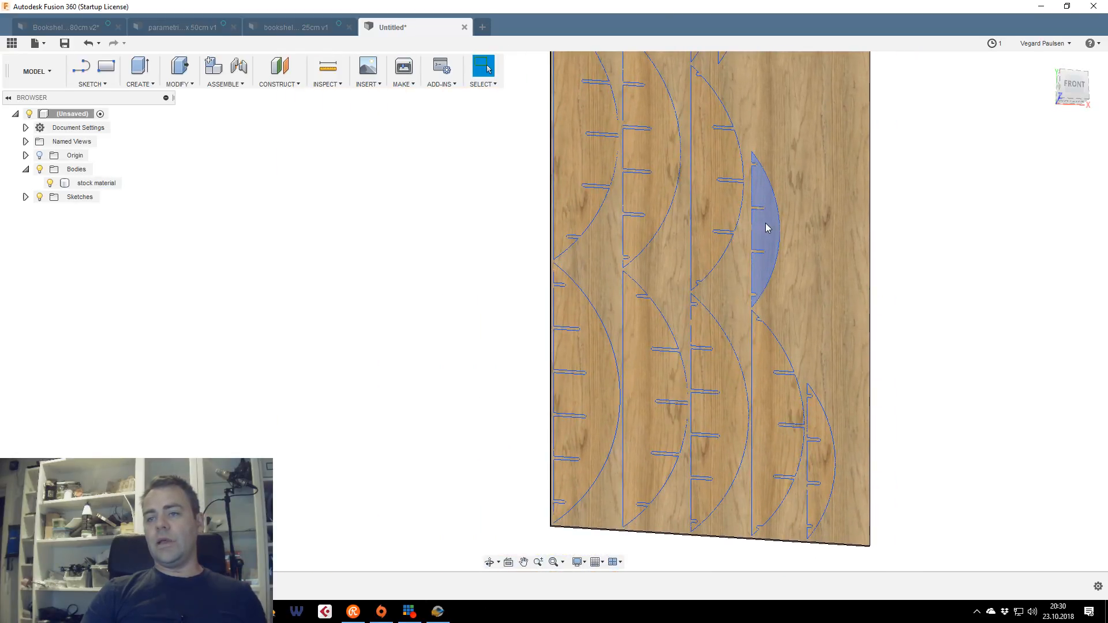
scroll(771, 234, up, 2)
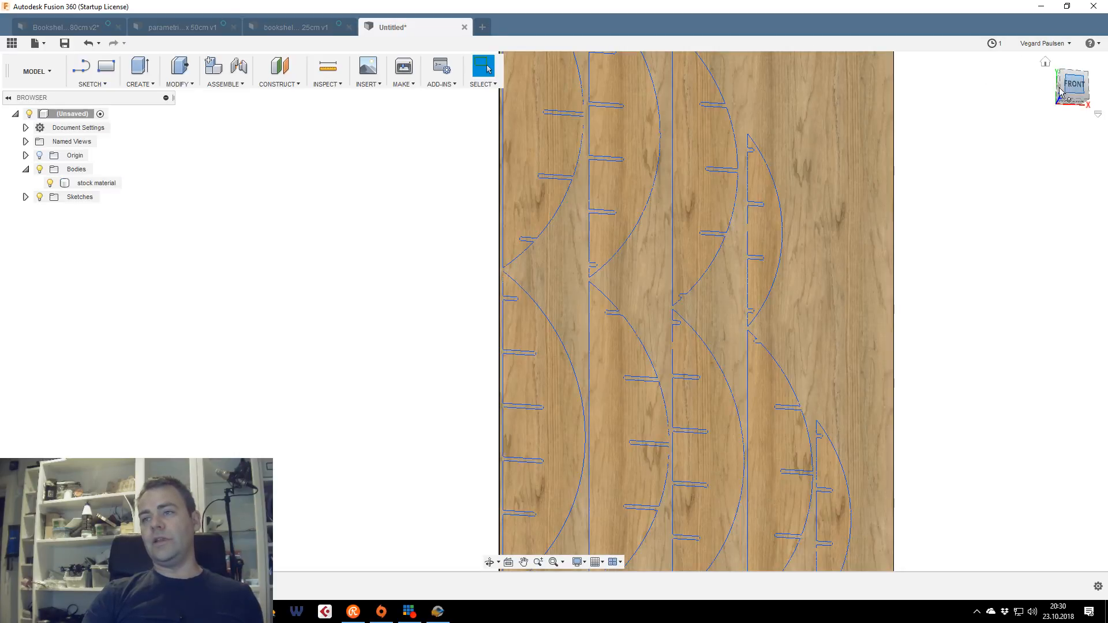
mouse_move(1059, 88)
mouse_down()
mouse_move(1044, 88)
mouse_move(1045, 62)
mouse_move(1046, 73)
mouse_up()
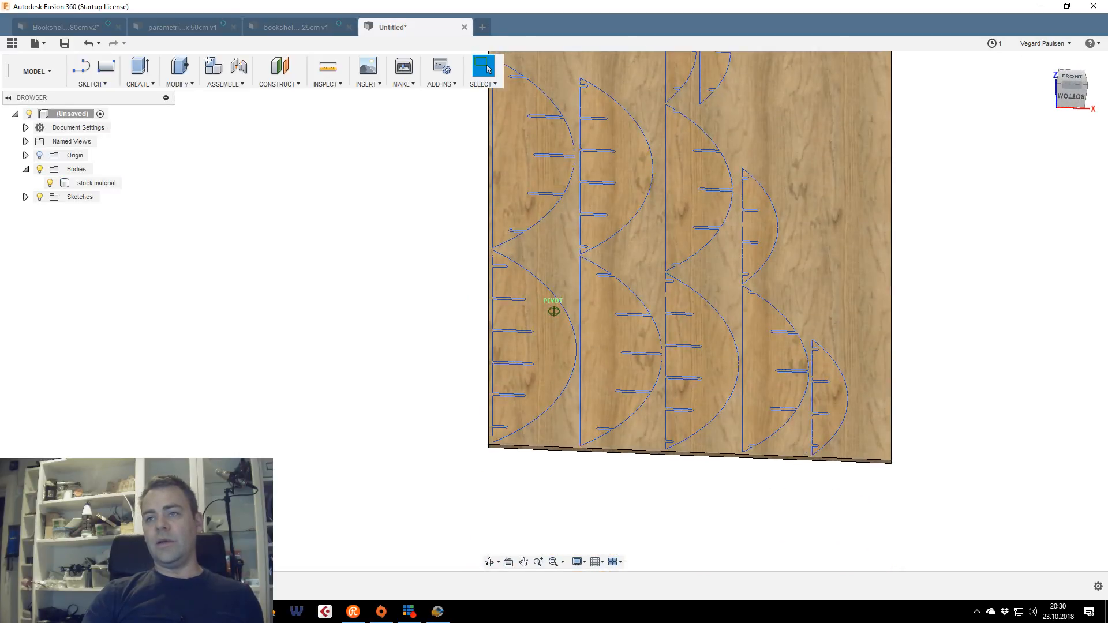
scroll(618, 346, down, 1)
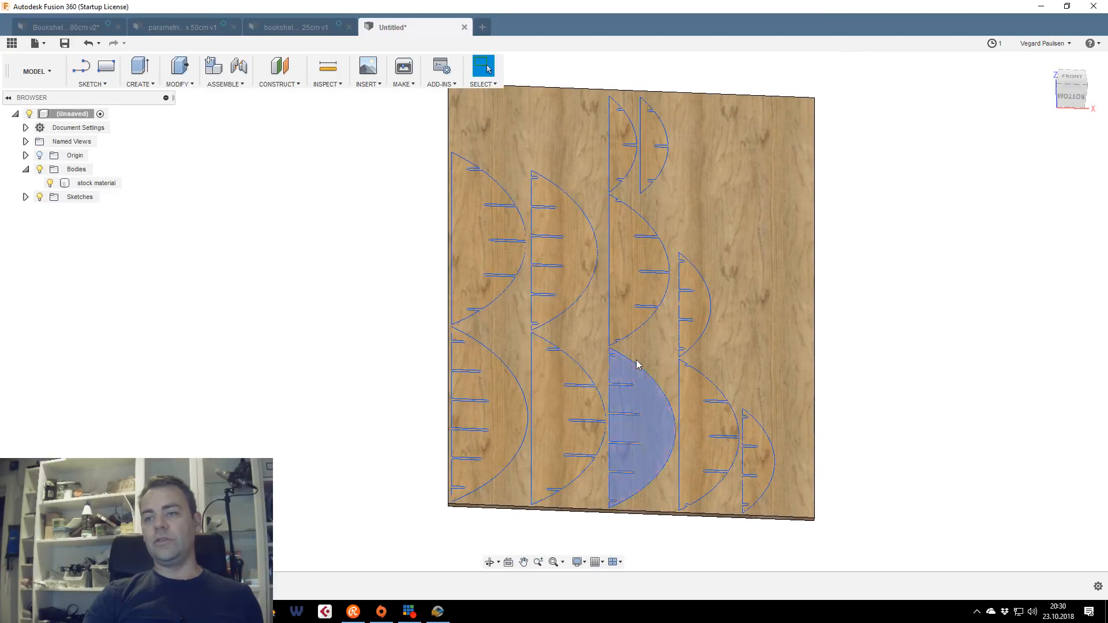
click(598, 321)
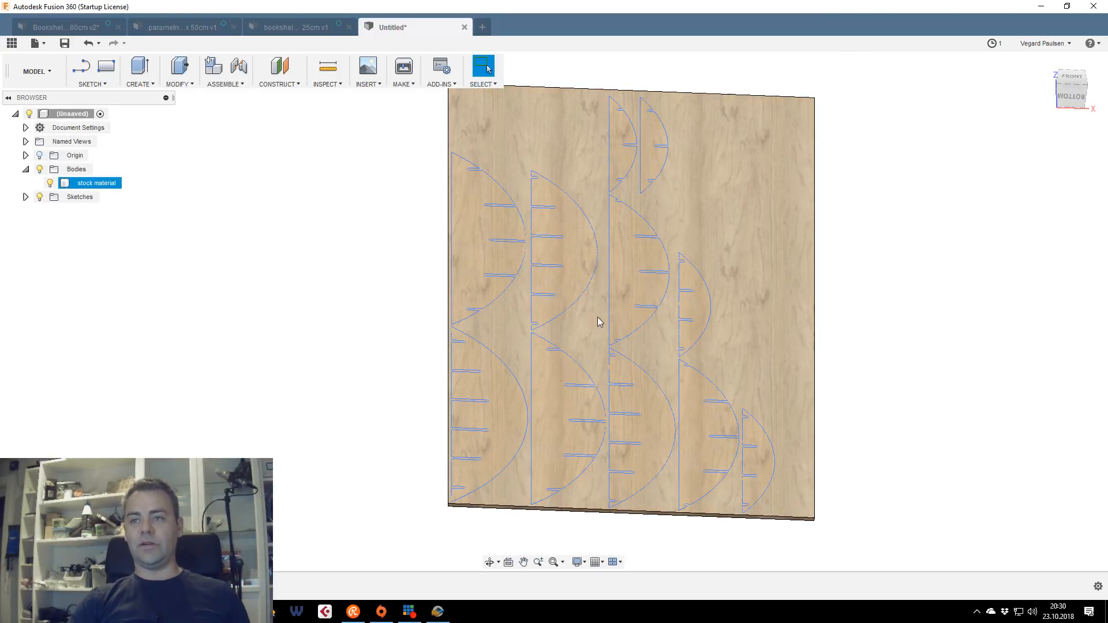
scroll(593, 315, up, 3)
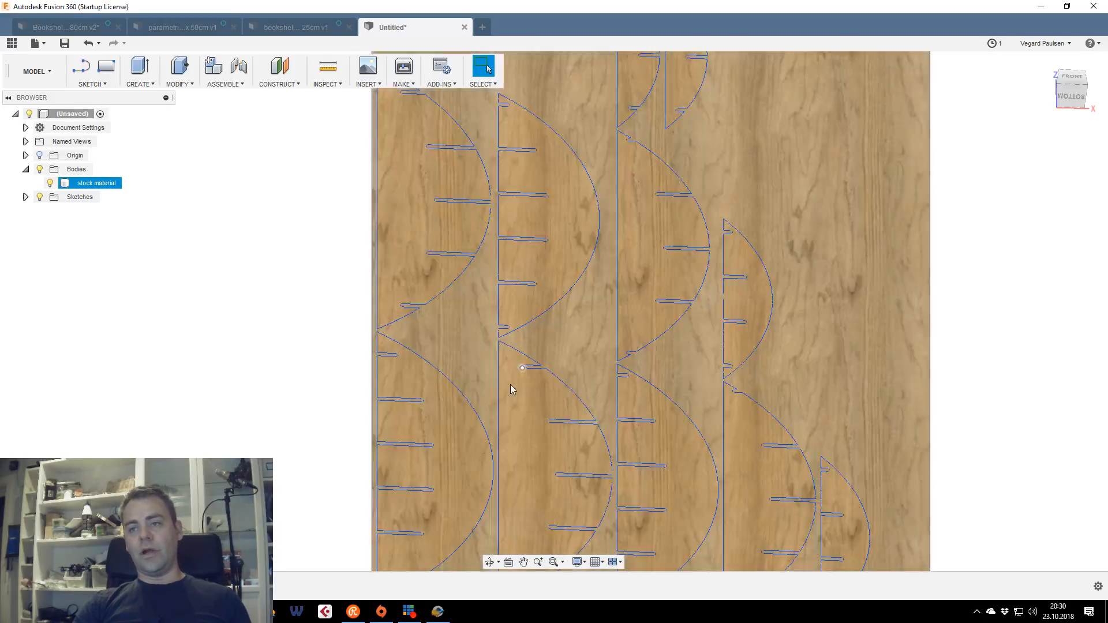
click(513, 469)
scroll(512, 471, down, 1)
middle_drag(509, 448, 525, 338)
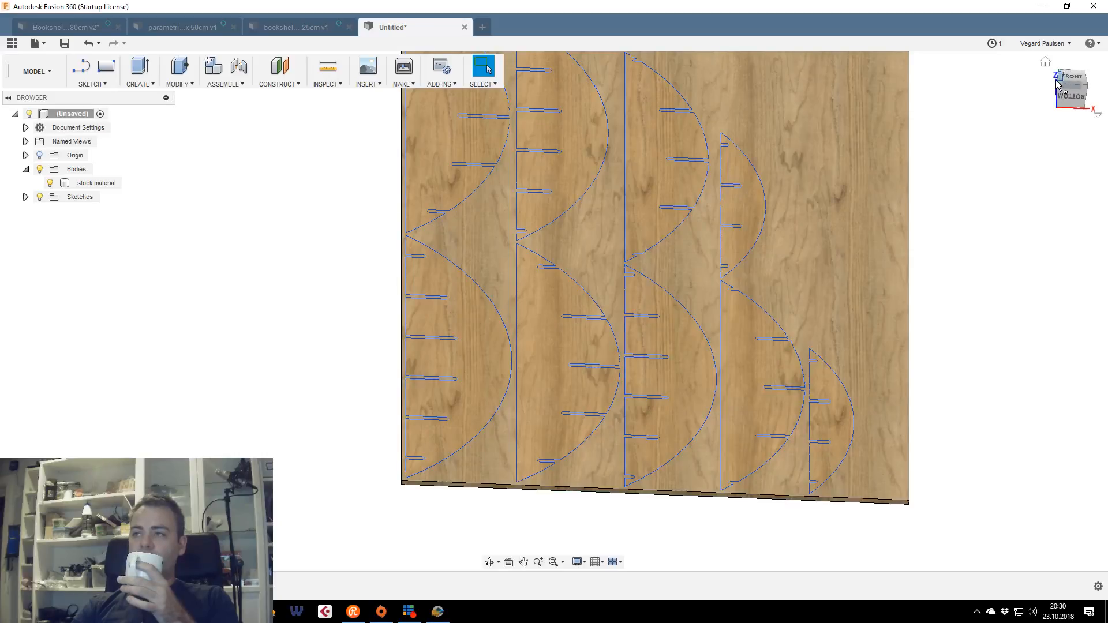
Inspect the relief corners of a slot near the tip of a slice outline up close
drag(1069, 94, 1056, 101)
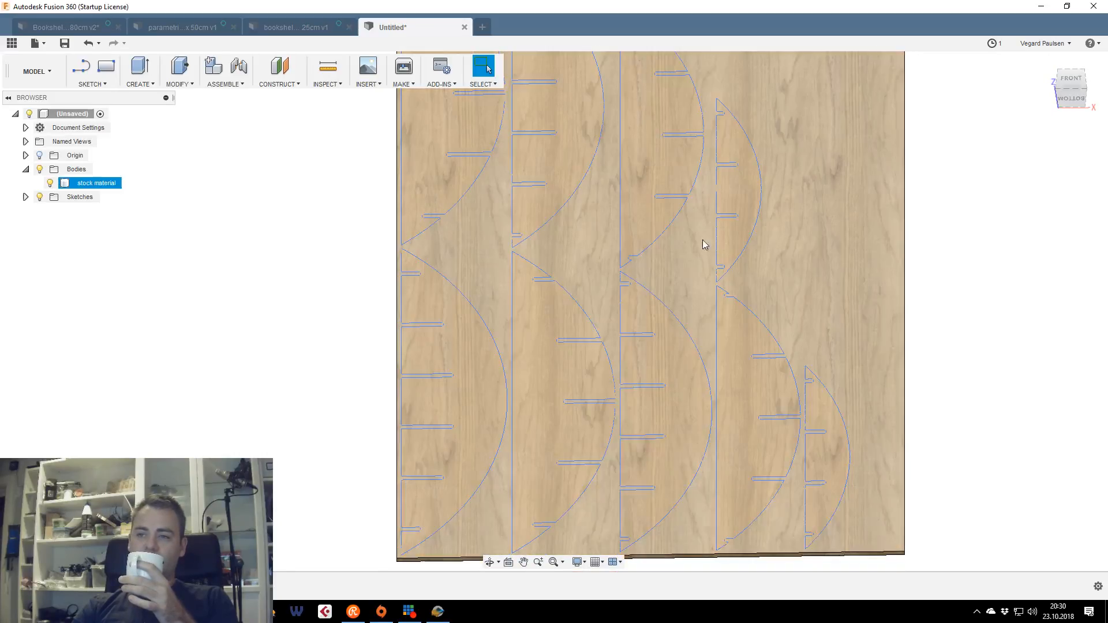
scroll(704, 244, up, 3)
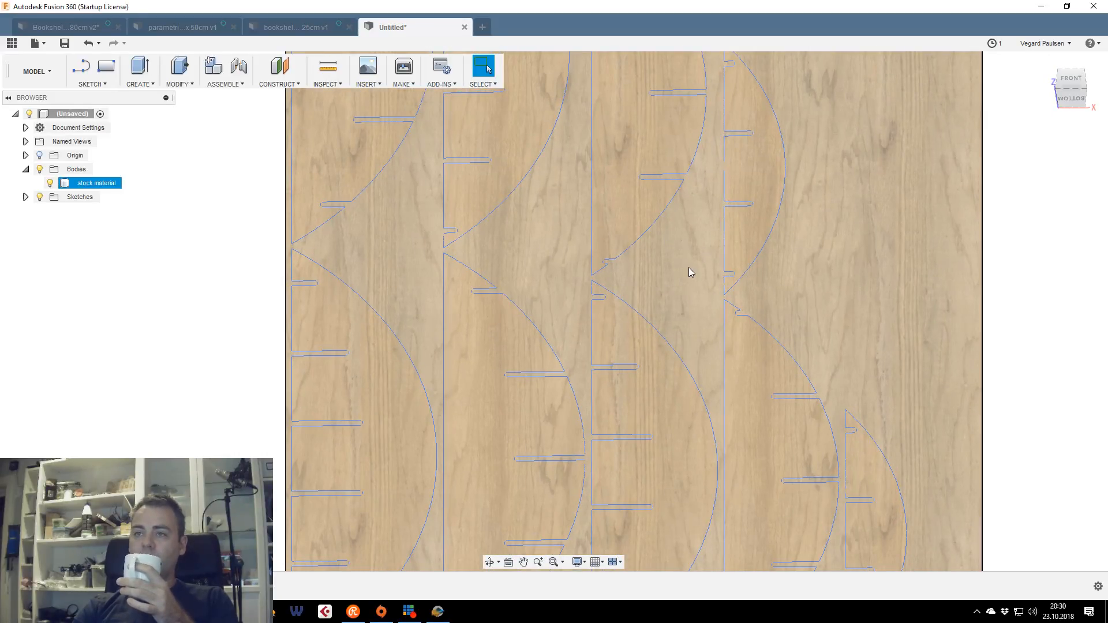
scroll(670, 263, up, 2)
scroll(773, 346, up, 2)
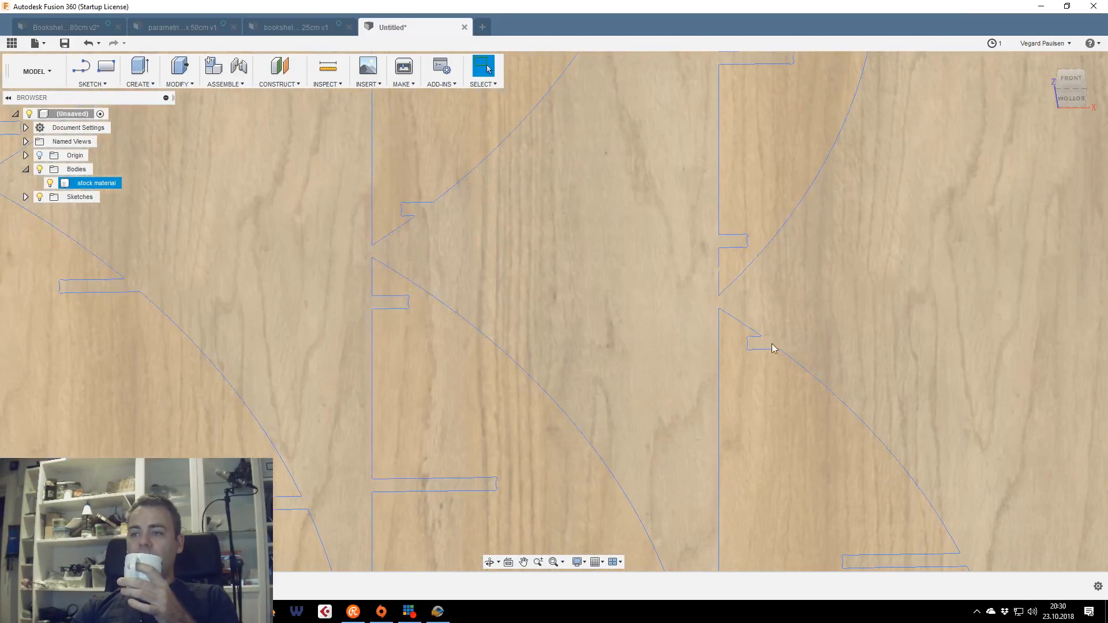
scroll(773, 348, up, 3)
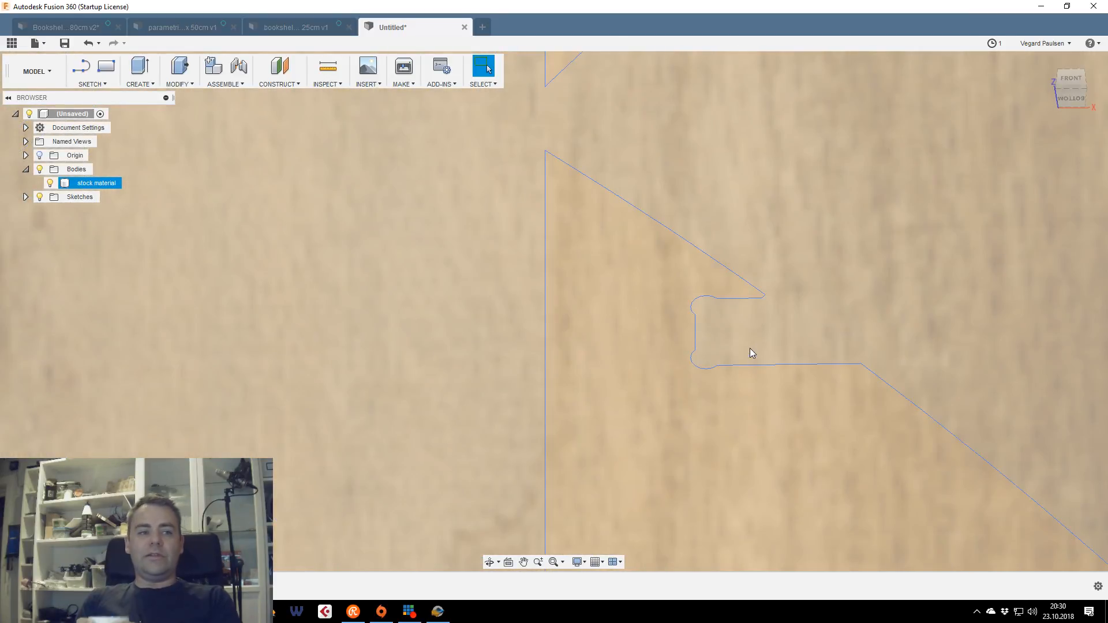
scroll(777, 303, down, 3)
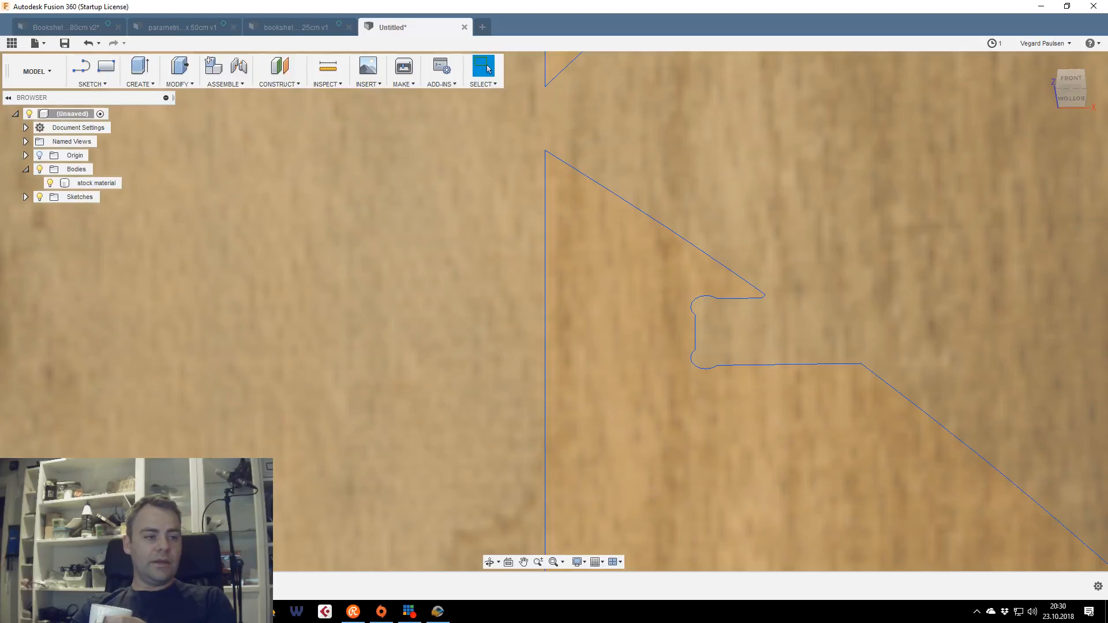
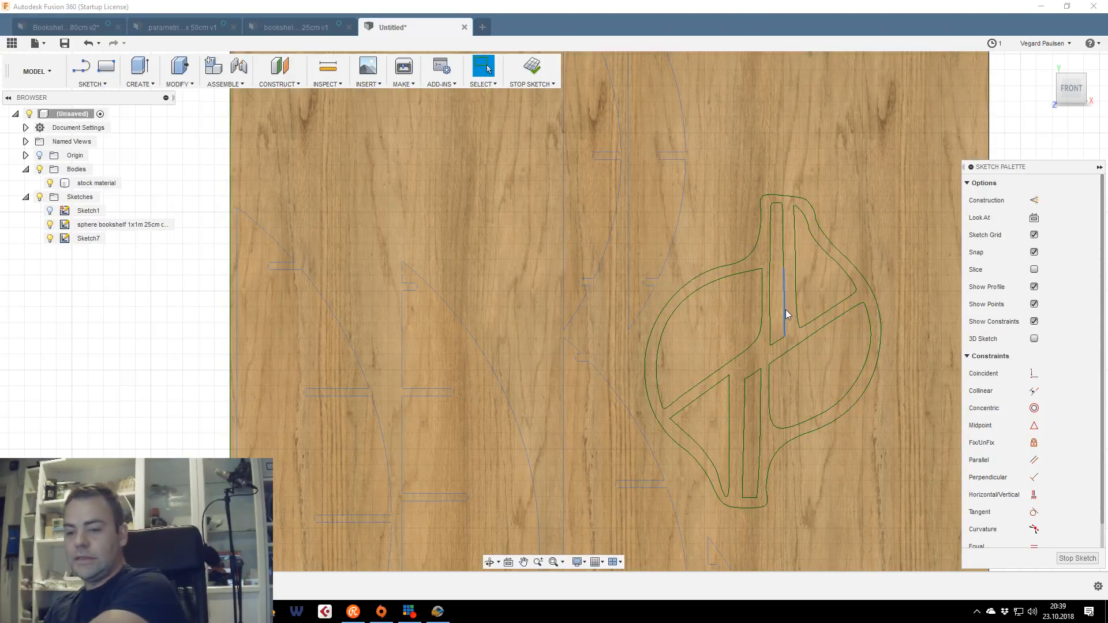
Finish the sketch containing the round logo outline on the stock sheet's front face
scroll(1104, 279, down, 1)
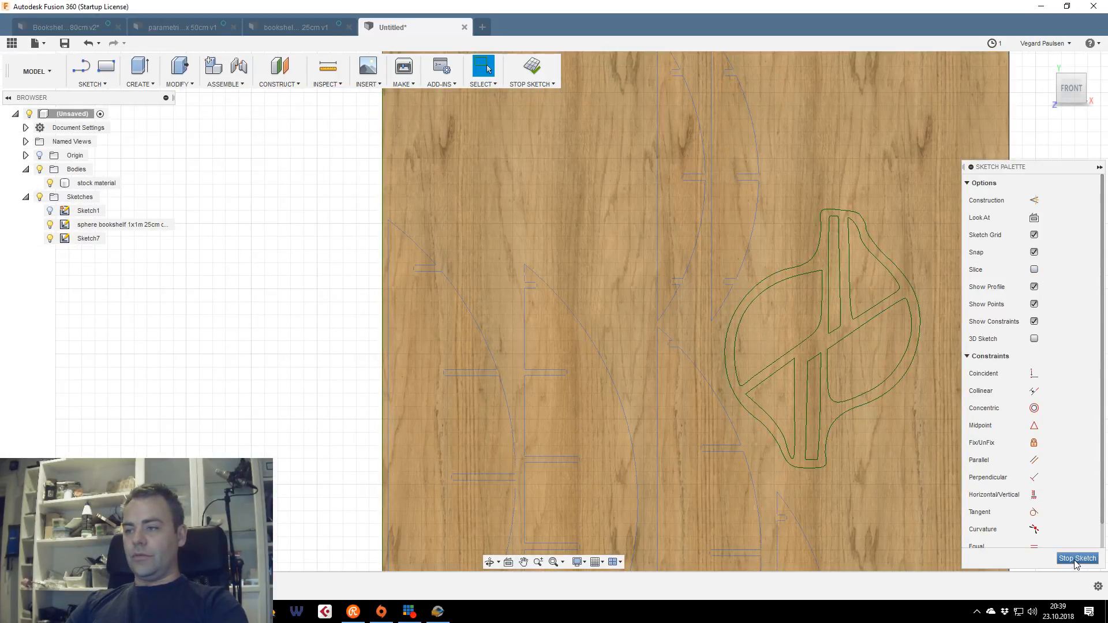
click(1075, 560)
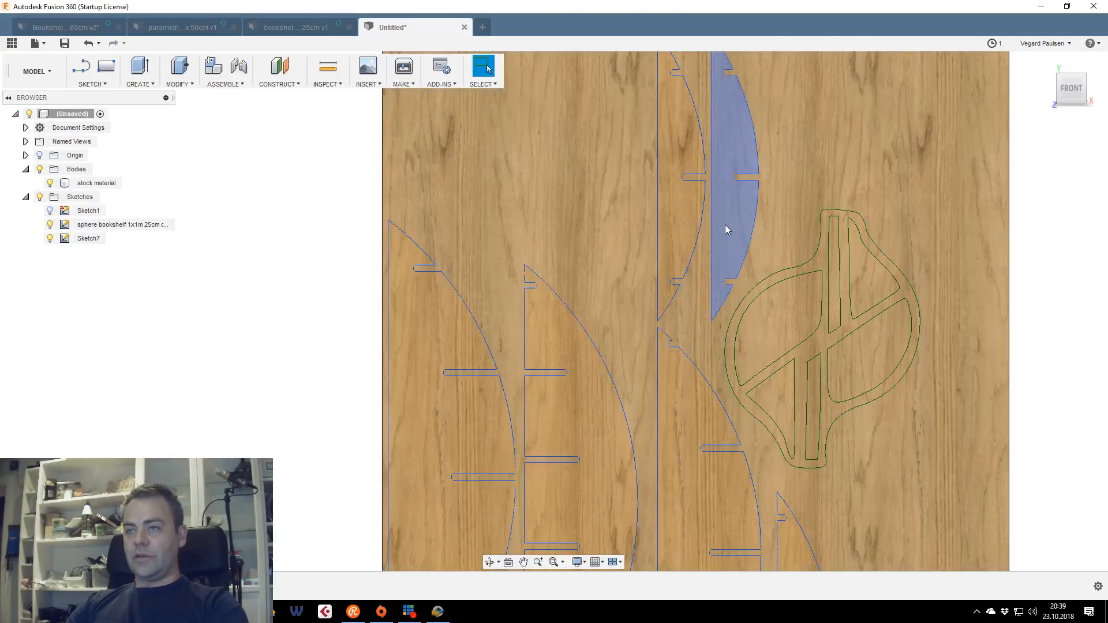
click(725, 227)
click(225, 233)
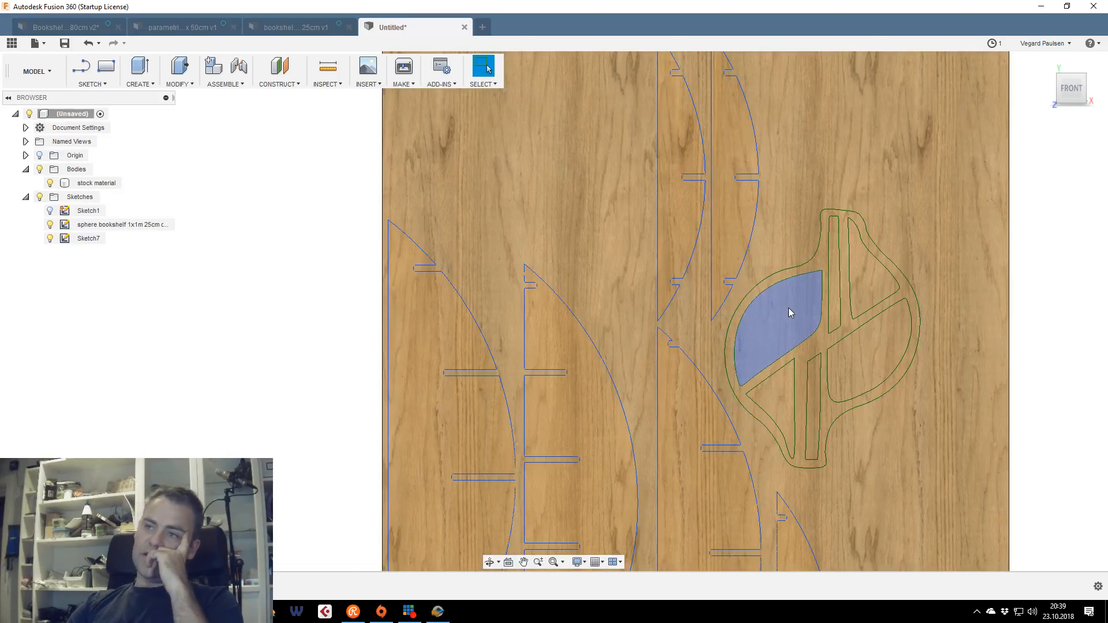
Extrude the round logo profile by -12 mm into the stock sheet as a new component
scroll(788, 307, up, 1)
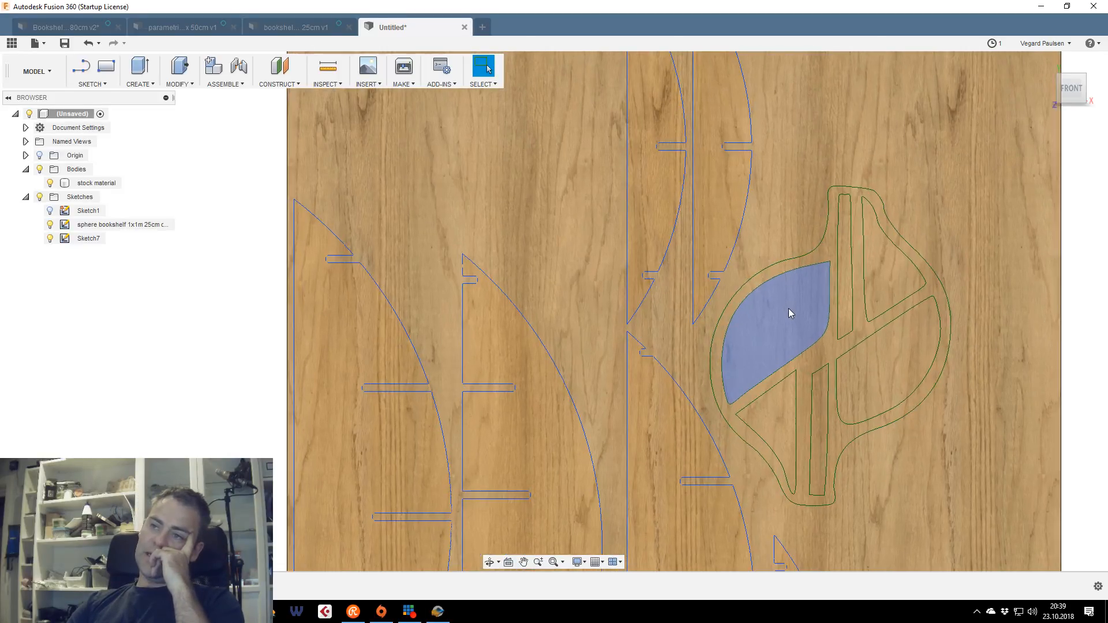
click(827, 253)
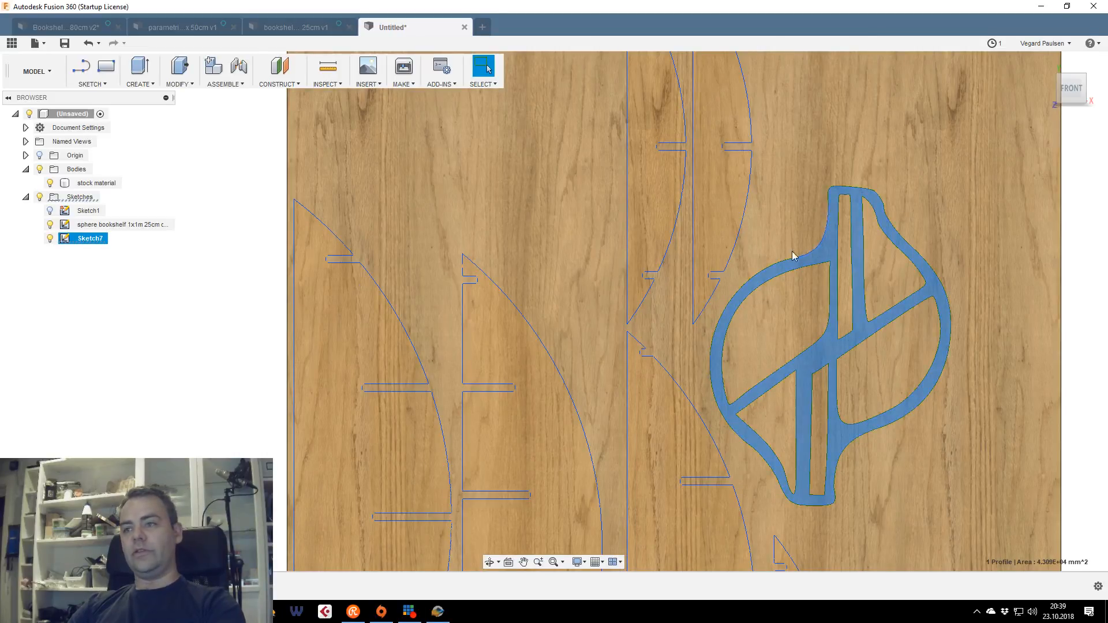
key(e)
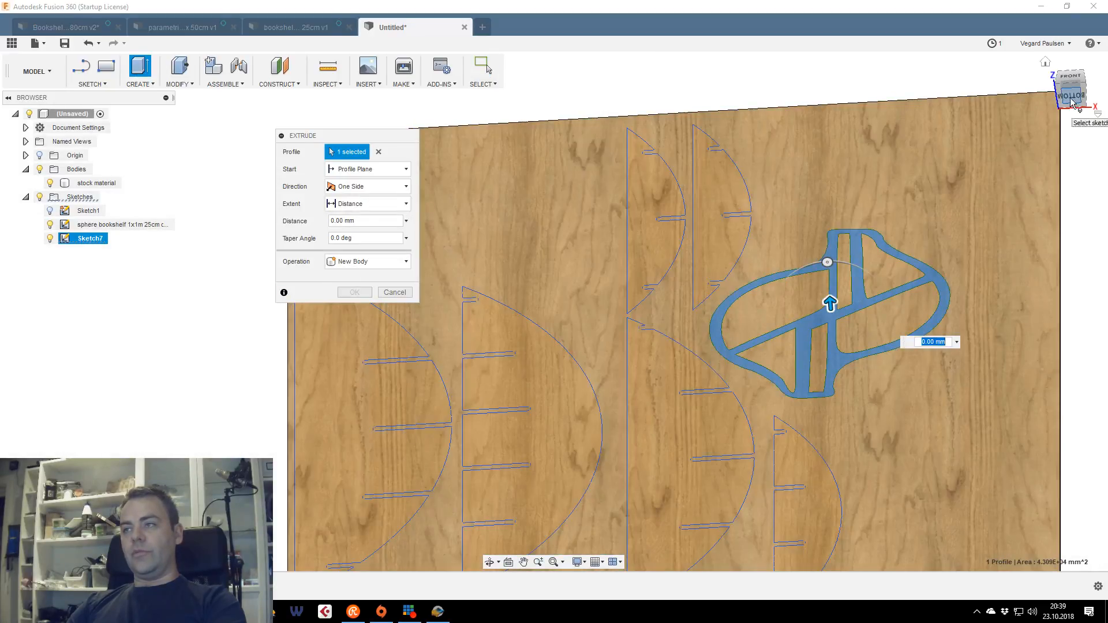
drag(1070, 96, 541, 315)
text(-12)
key(Return)
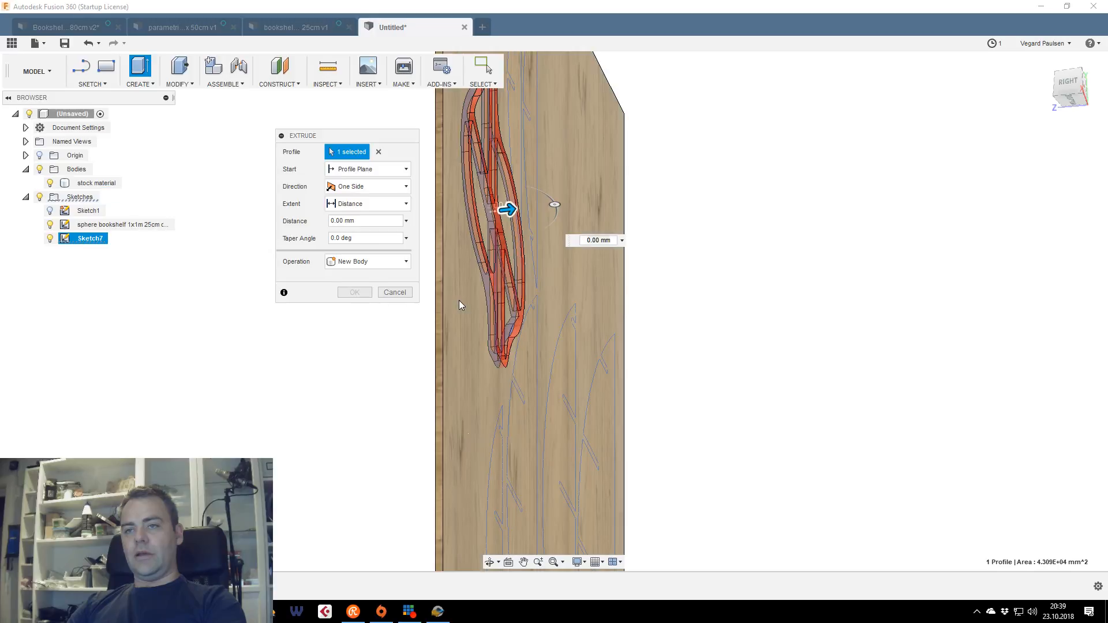
drag(1062, 90, 635, 260)
click(355, 264)
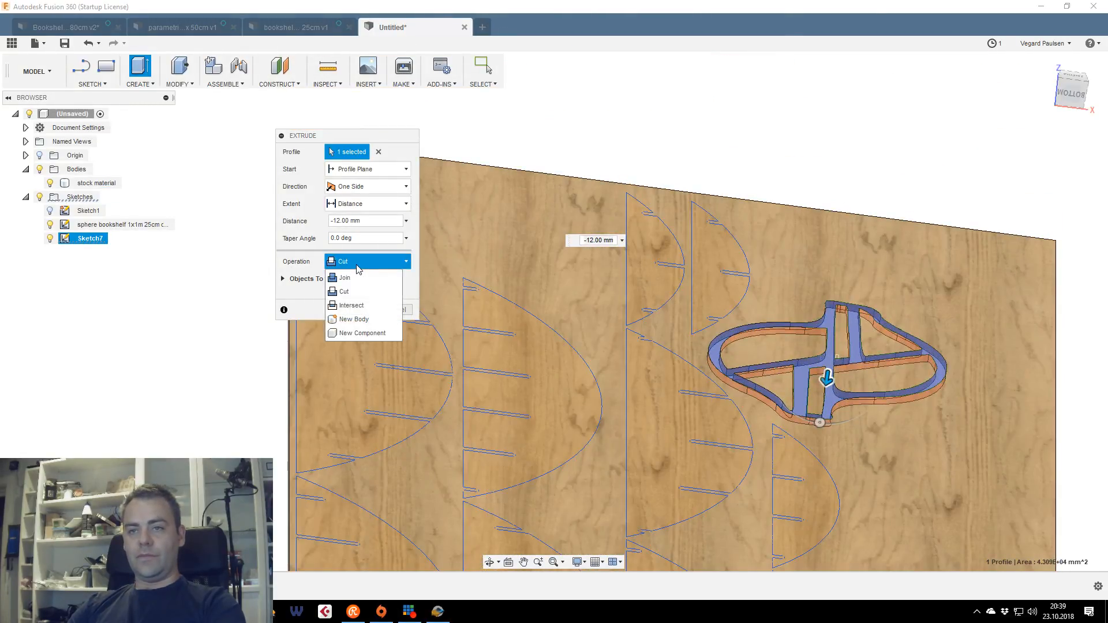
click(351, 320)
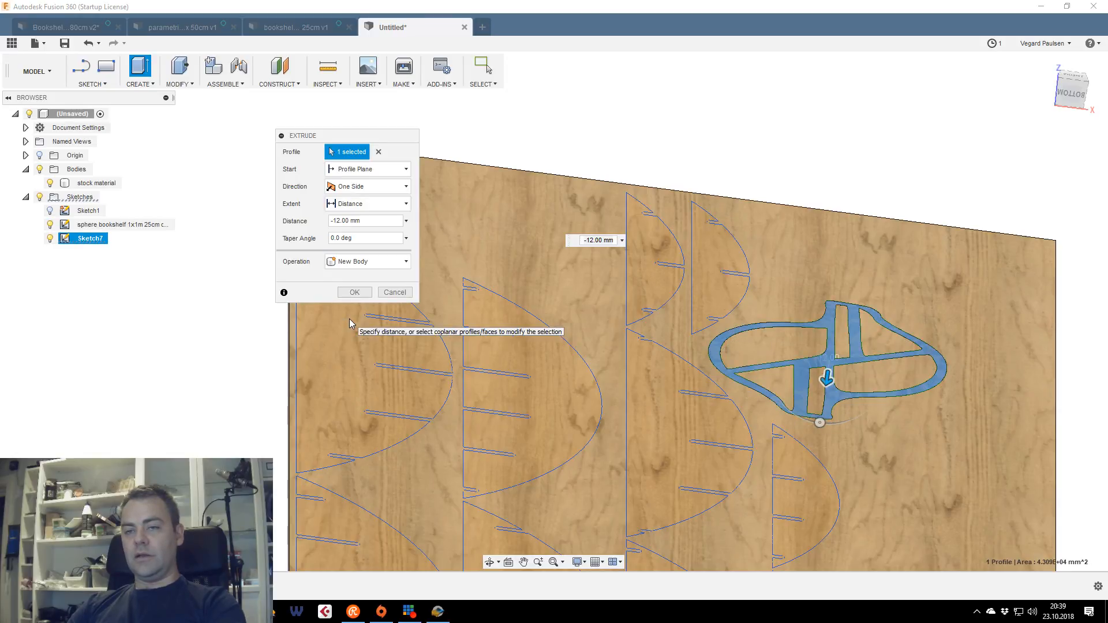
click(367, 264)
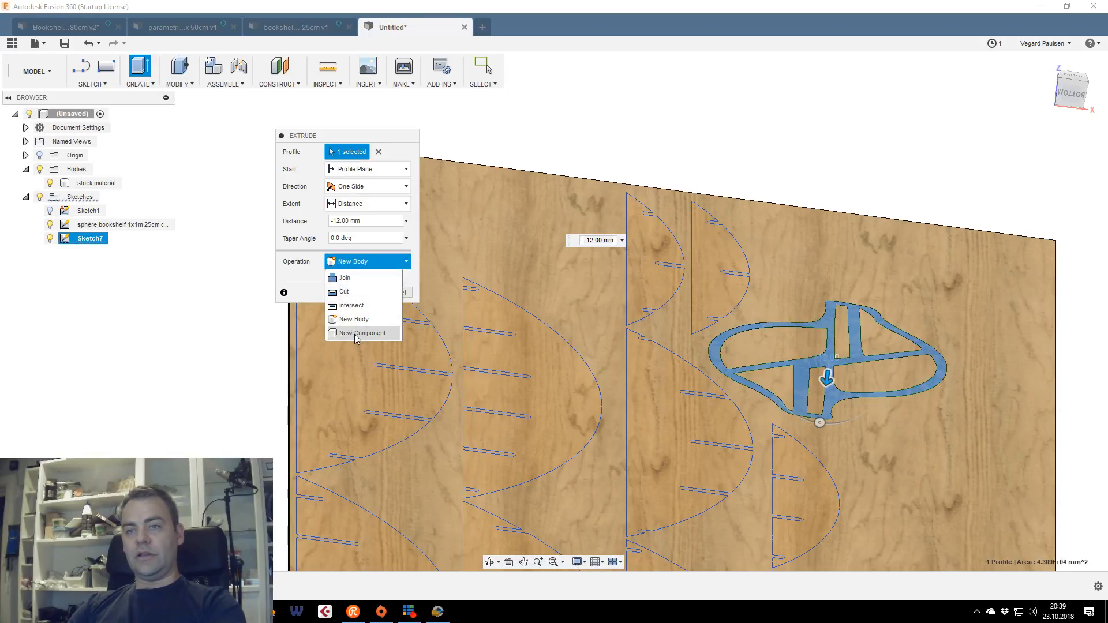
click(355, 334)
click(360, 292)
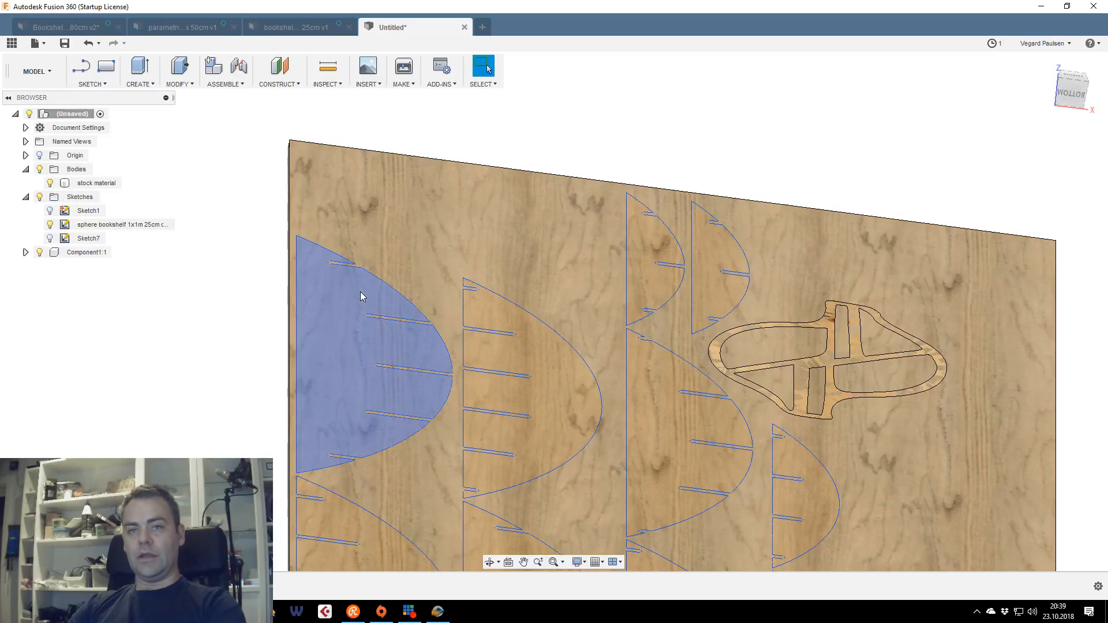
Toggle the visibility of the bodies and the extruded logo component to check the logo against the stock sheet
click(39, 170)
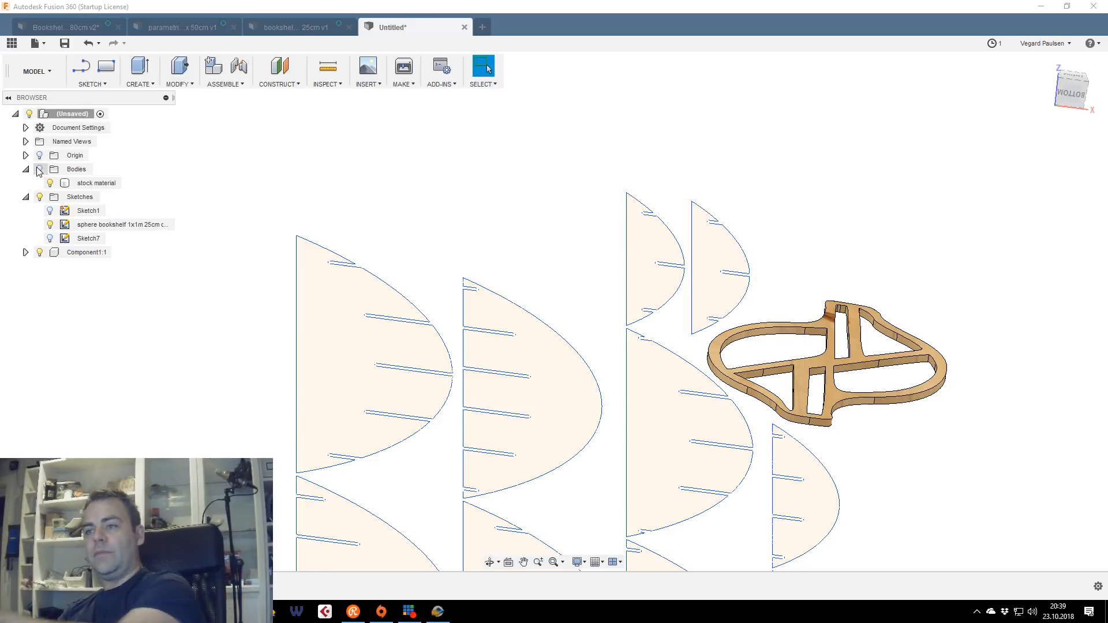
click(39, 170)
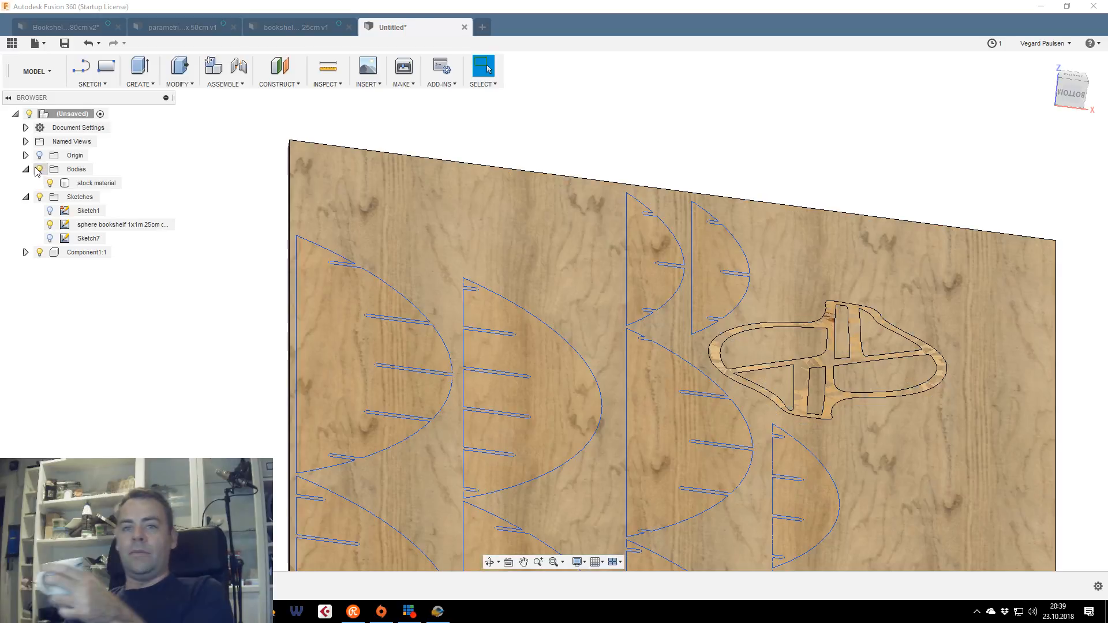
click(39, 256)
click(180, 257)
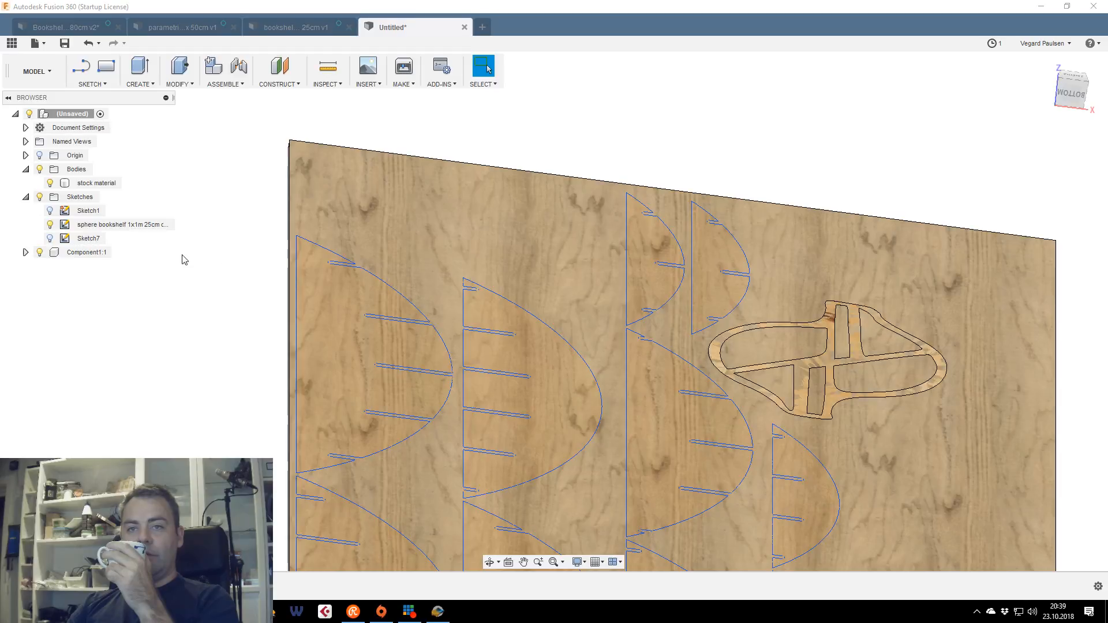
click(39, 252)
click(40, 253)
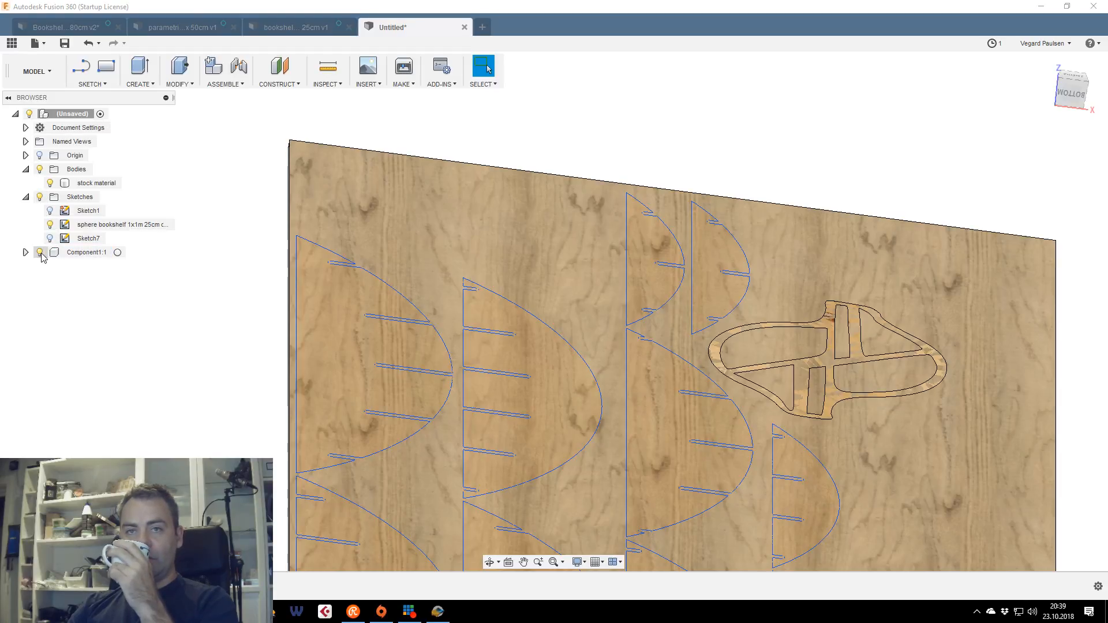
click(709, 304)
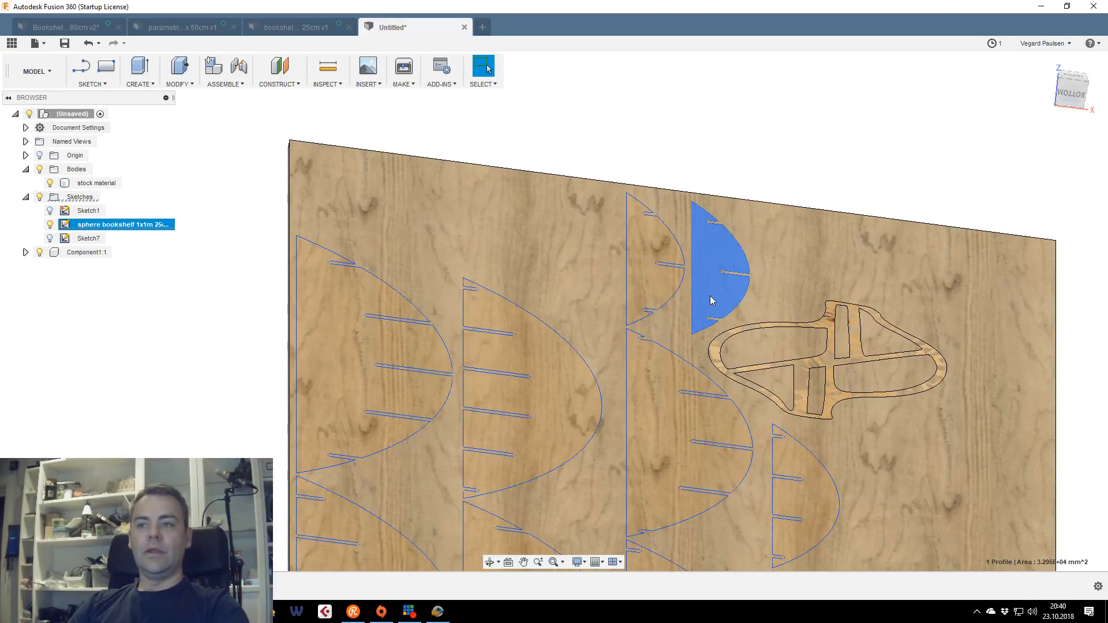
key(e)
click(1085, 96)
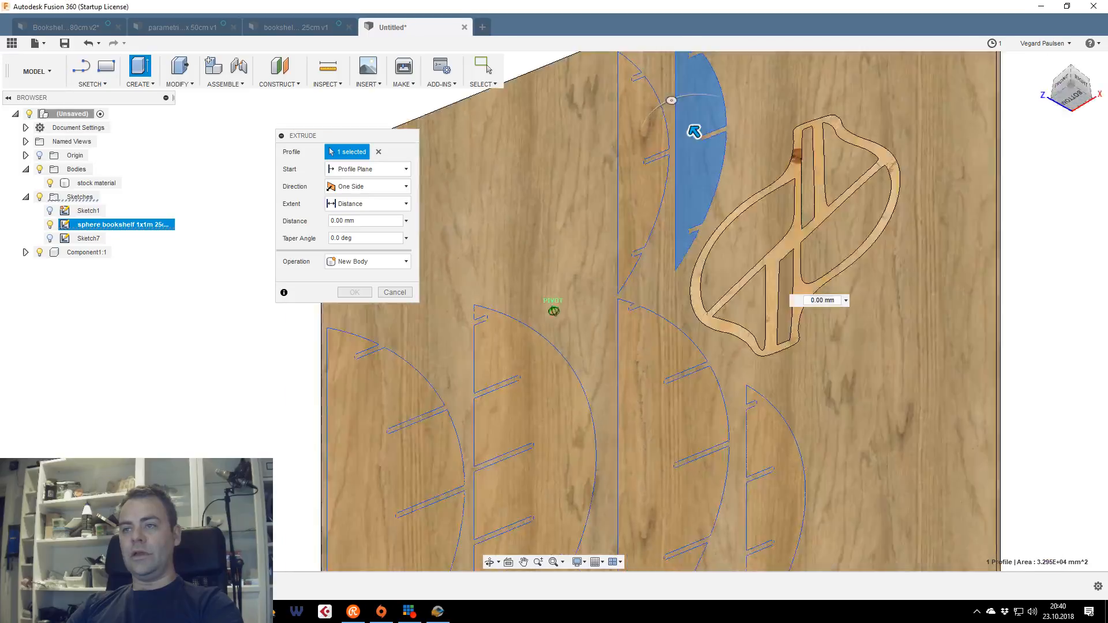
shift+middle_drag(739, 198, 734, 181)
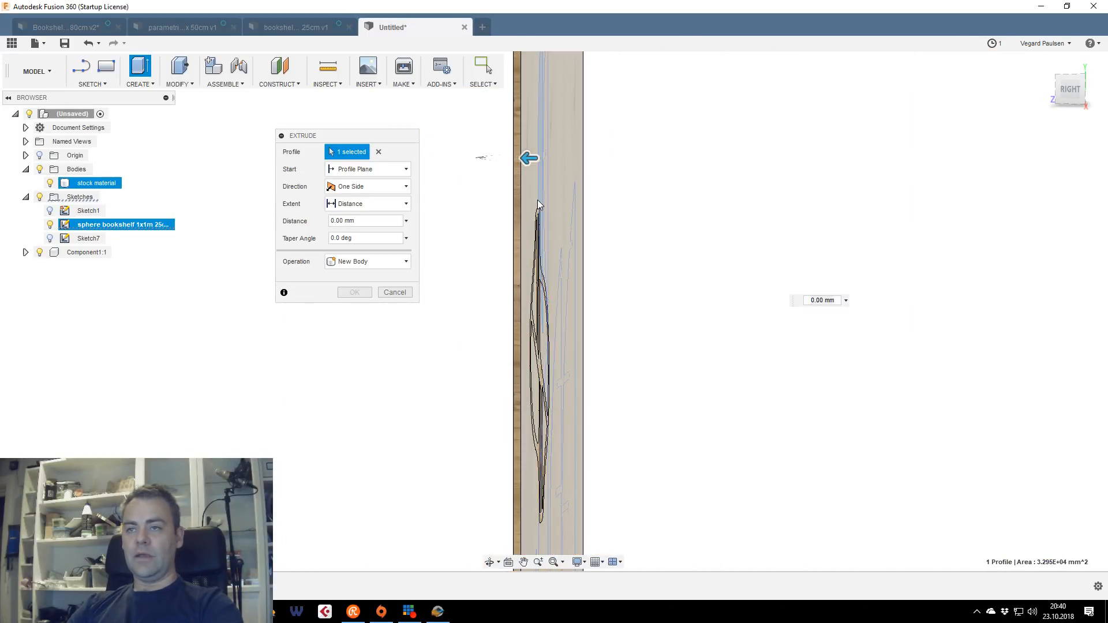
drag(538, 200, 545, 200)
click(370, 262)
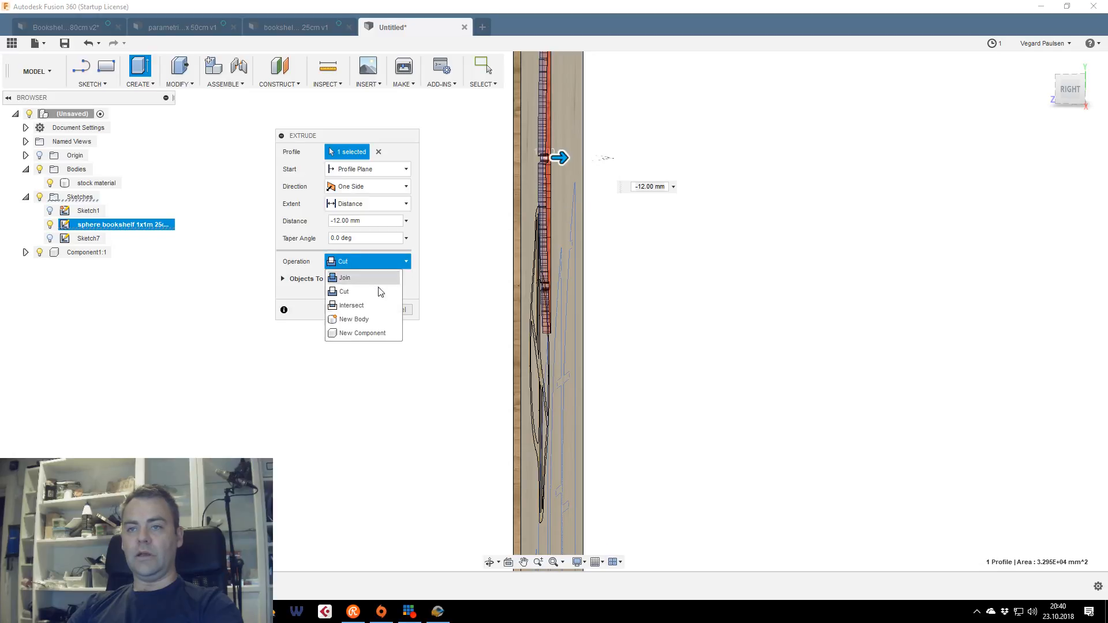
click(367, 332)
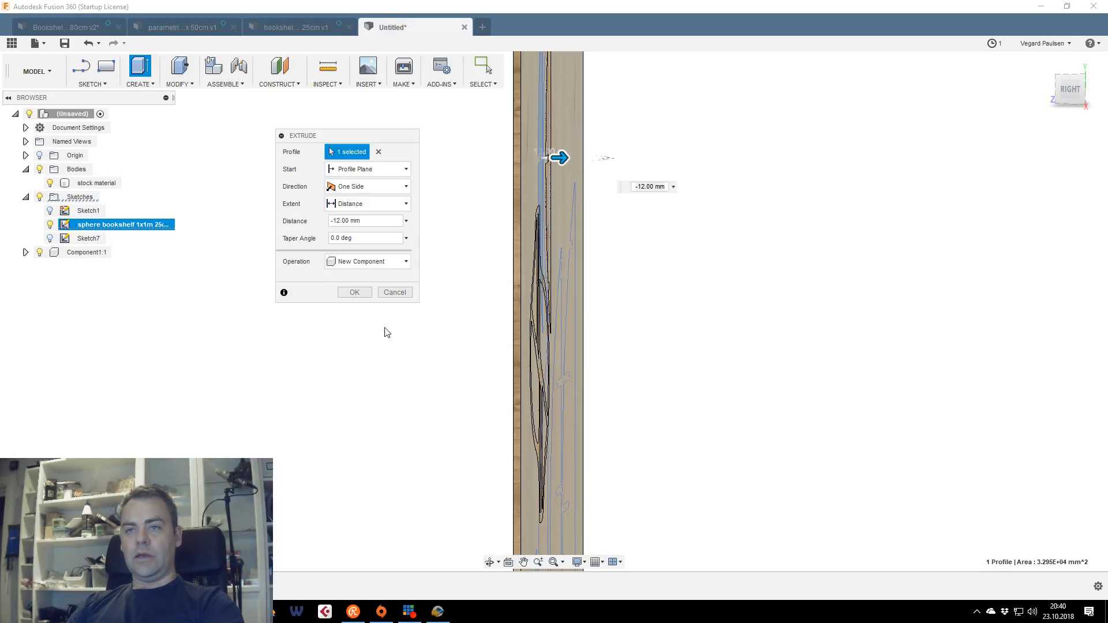
click(1061, 91)
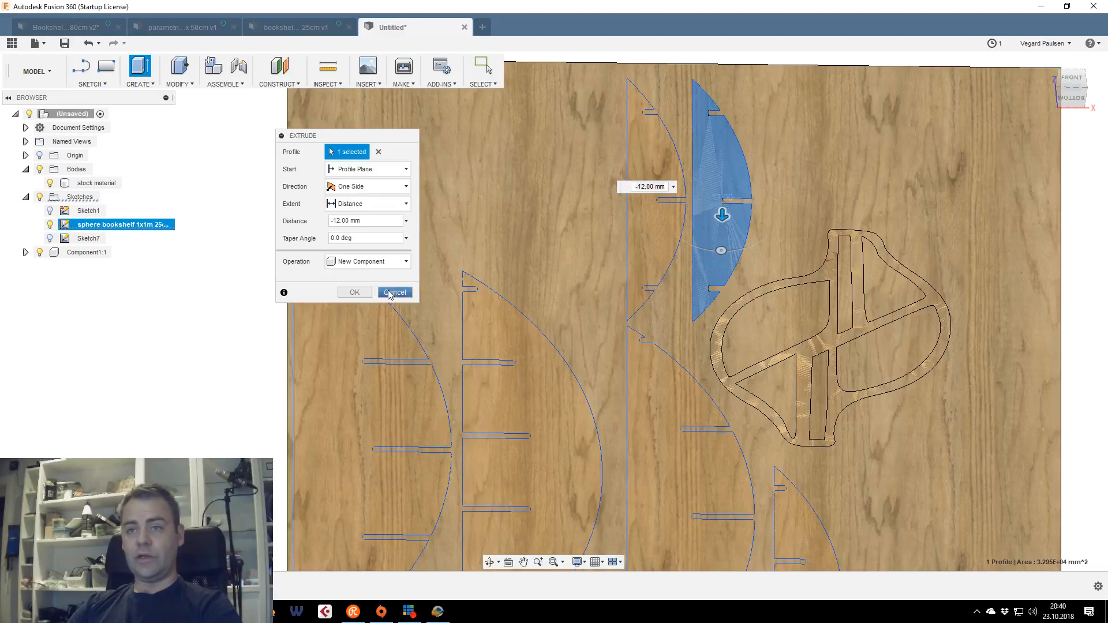
click(390, 293)
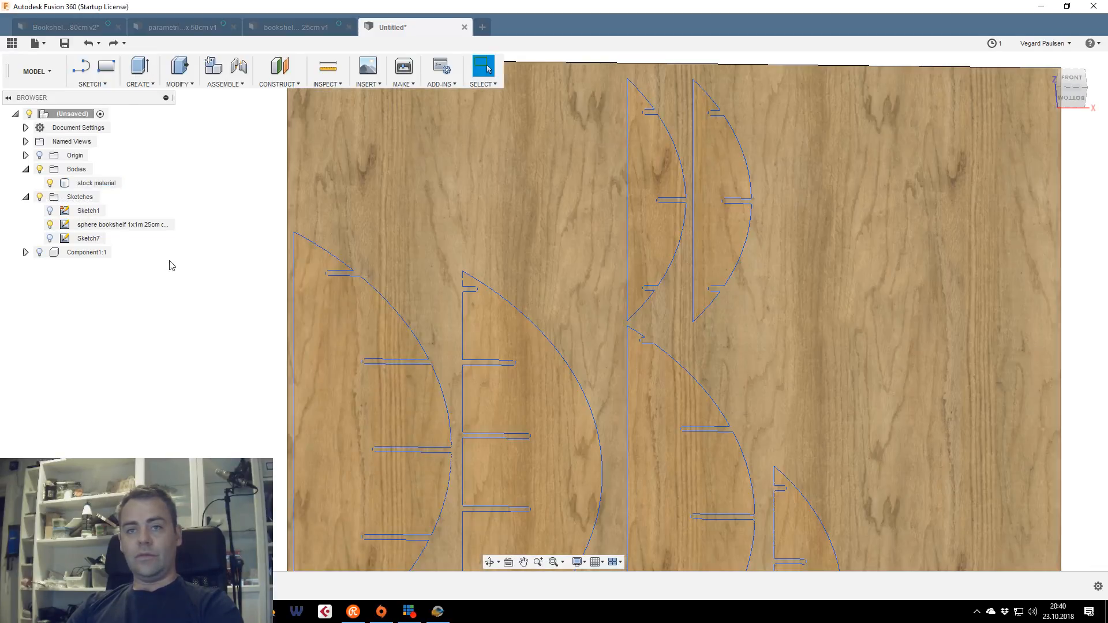
Undo the visibility changes and the extrusion of the logo component
click(40, 252)
key(ctrl+z)
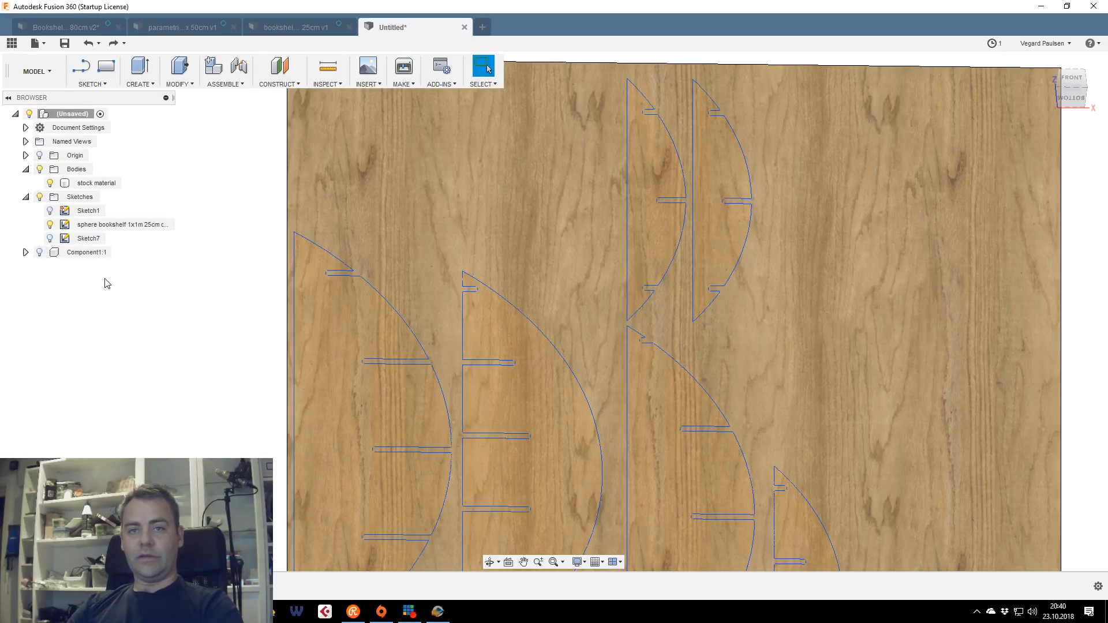
key(ctrl+z)
key(ctrl+z)
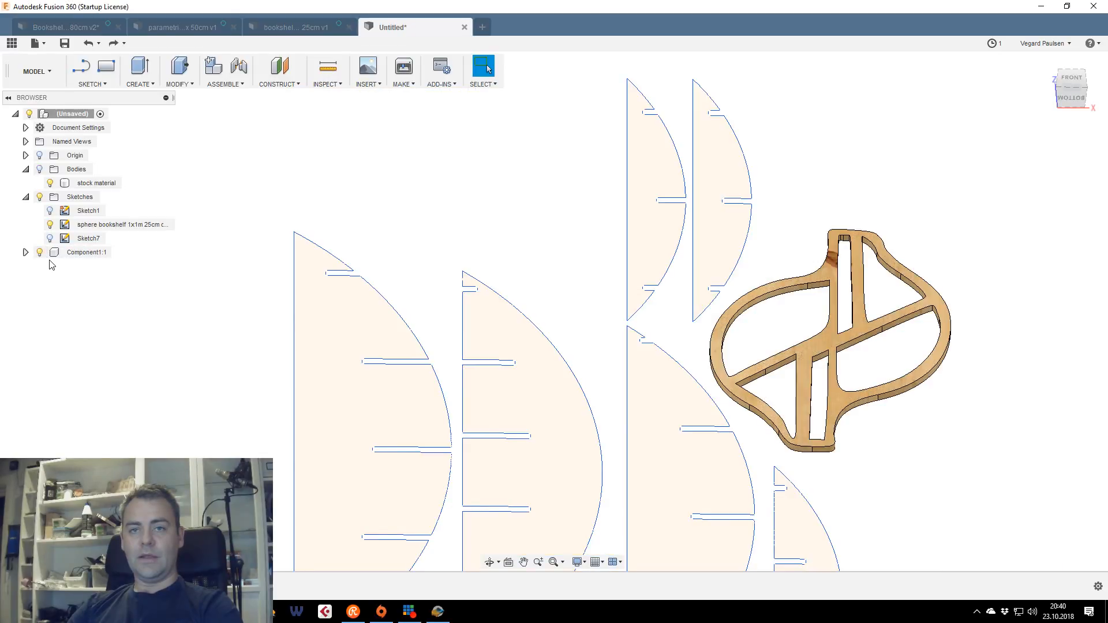
key(ctrl+z)
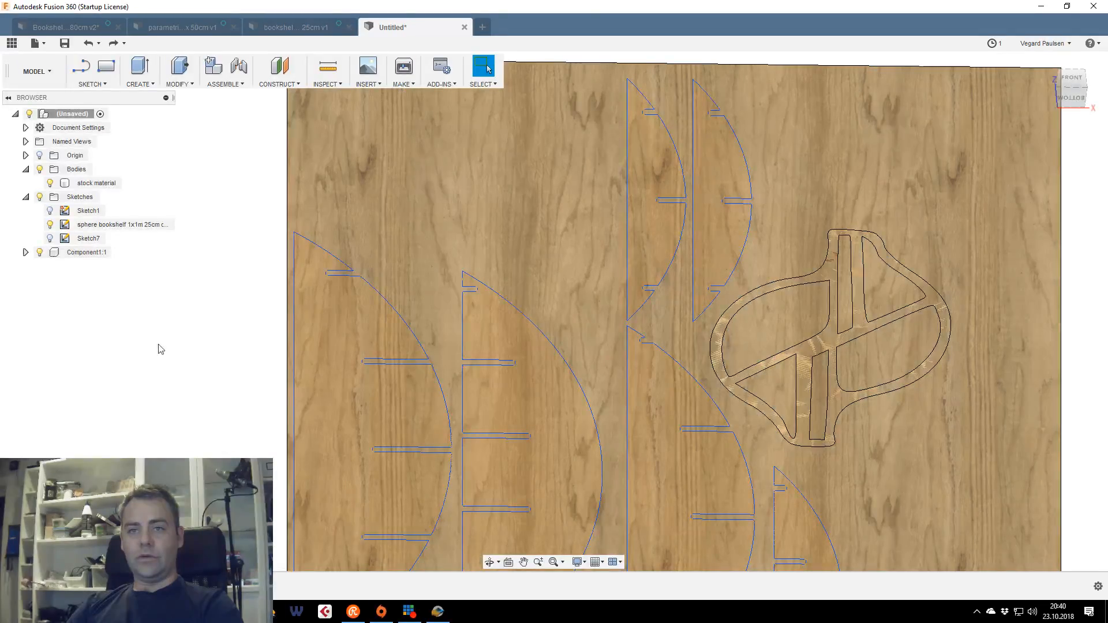
key(ctrl+z)
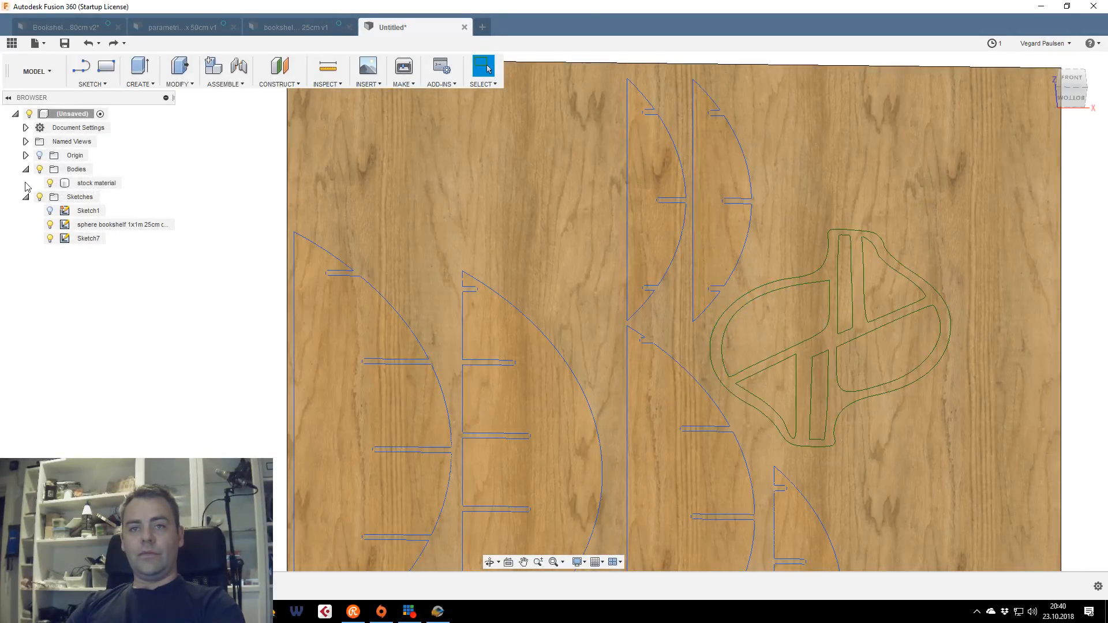
Hide the stock material body so that only the sketch profiles are shown
click(55, 186)
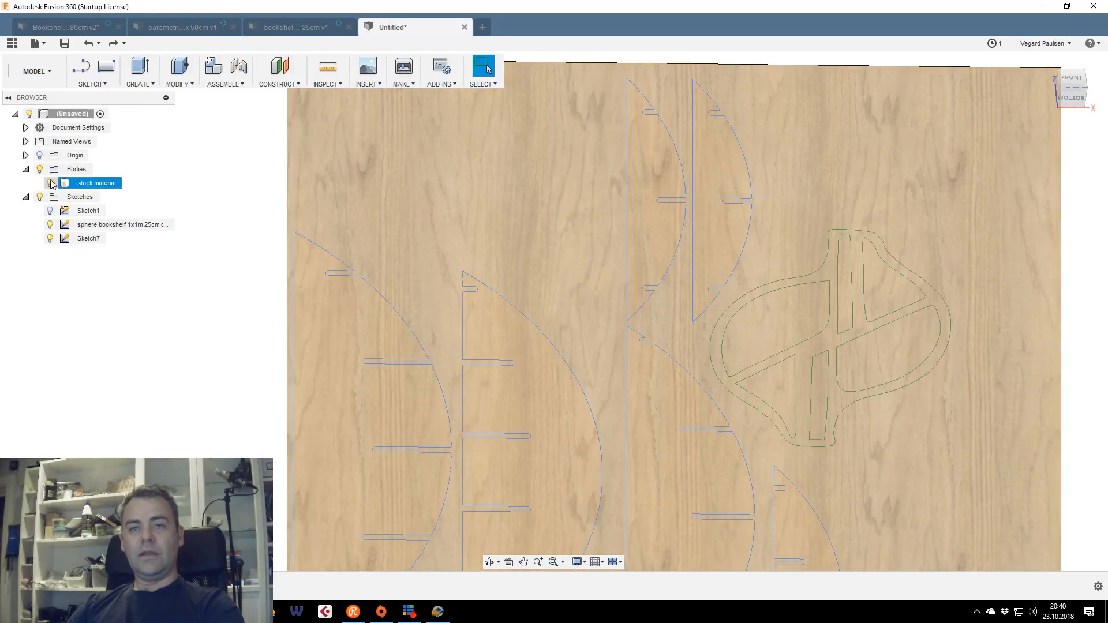
click(49, 182)
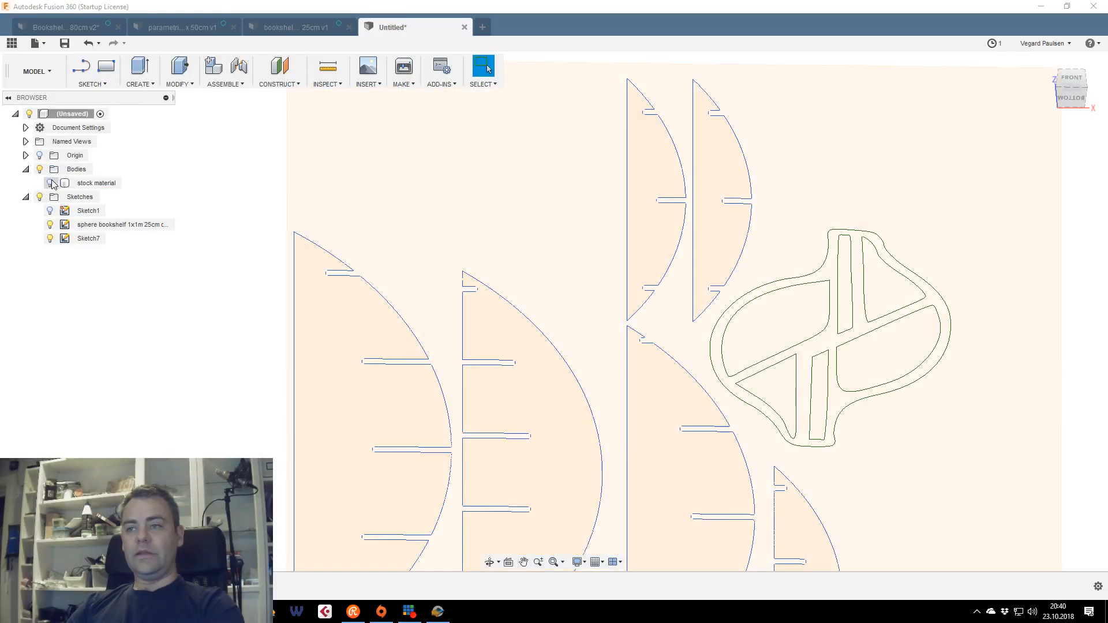
scroll(289, 268, down, 2)
middle_drag(288, 268, 343, 154)
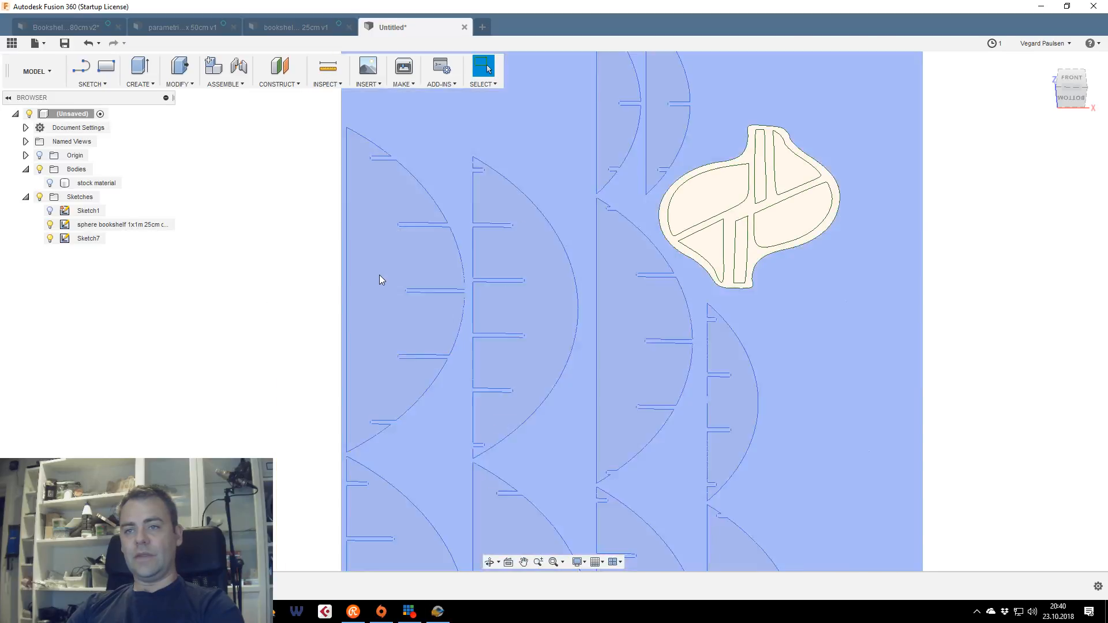
Select the profiles of the six slices in the sheet's upper half together with the logo outline profile
click(379, 274)
ctrl+click(534, 268)
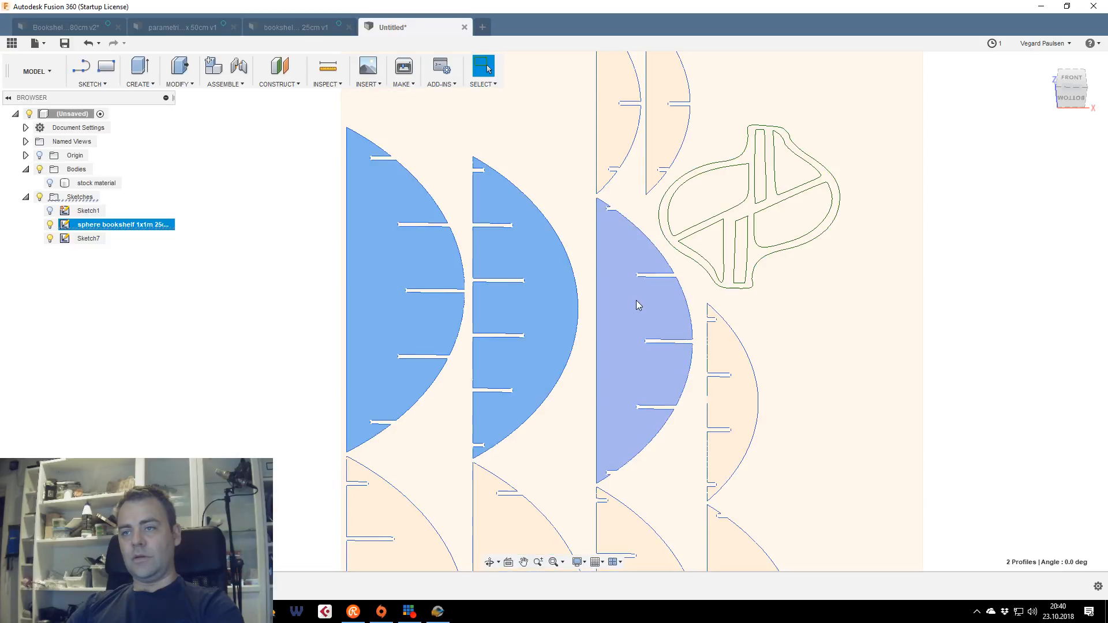
ctrl+click(636, 300)
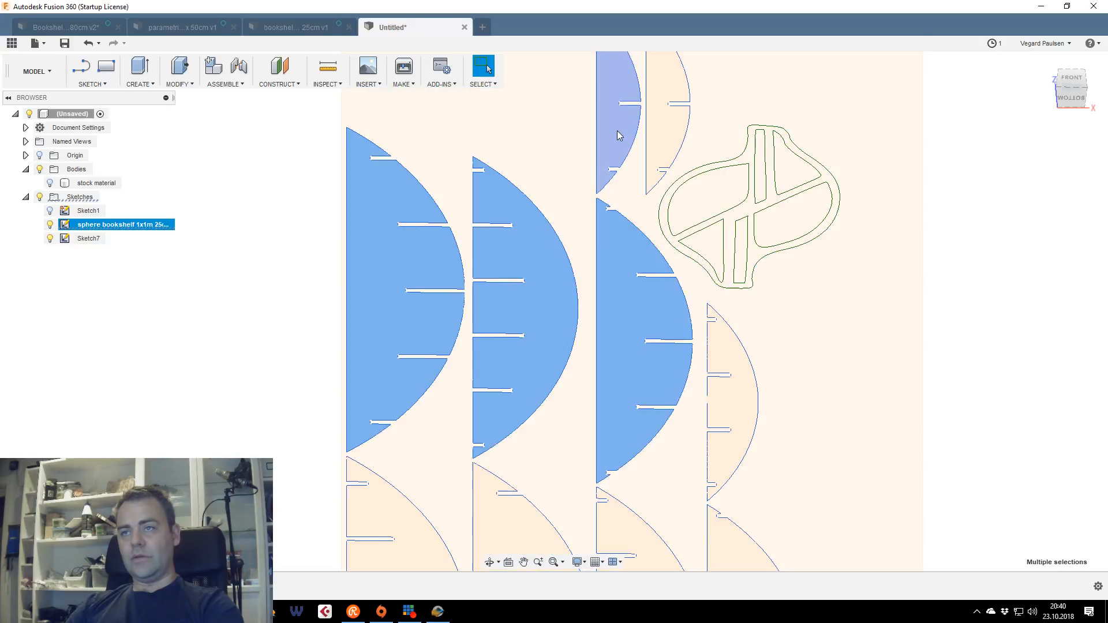
ctrl+click(617, 130)
ctrl+click(664, 119)
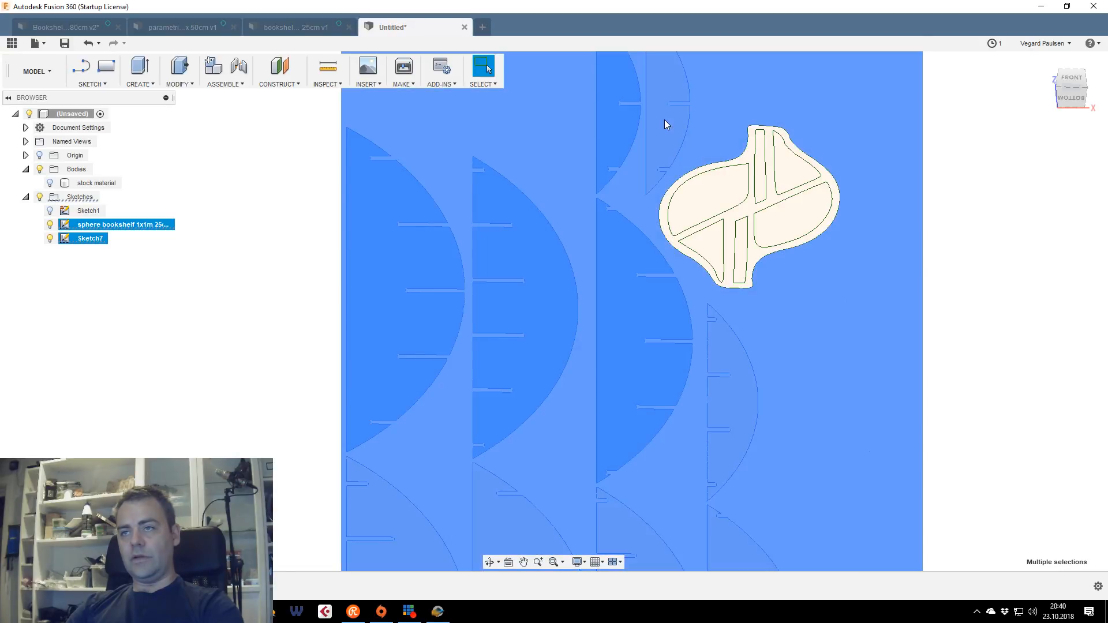
ctrl+click(706, 115)
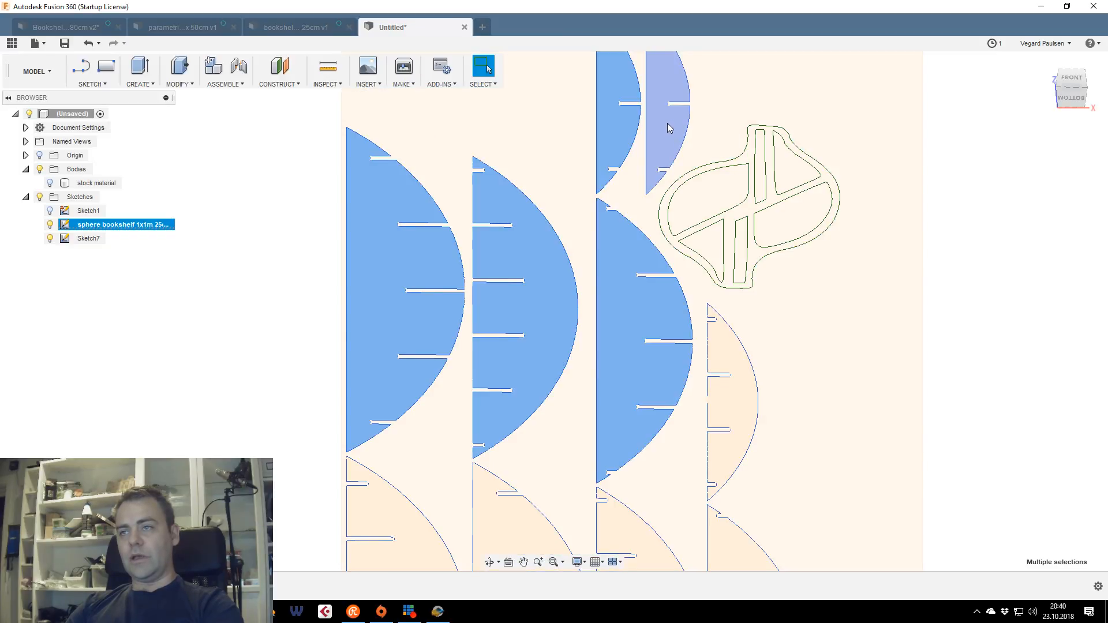
ctrl+click(667, 123)
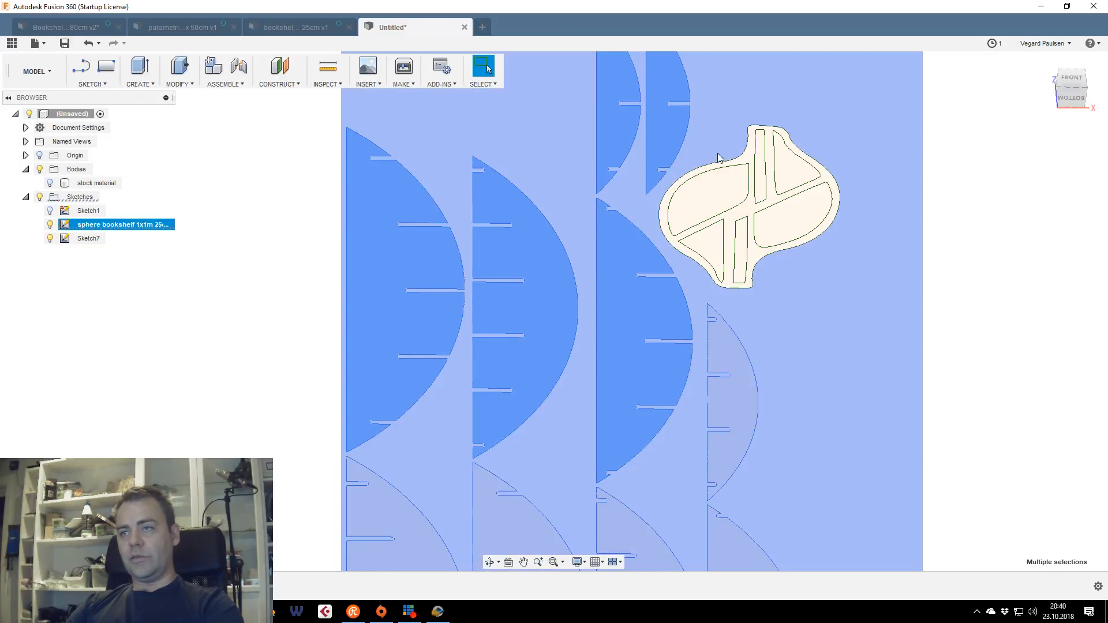
ctrl+click(748, 164)
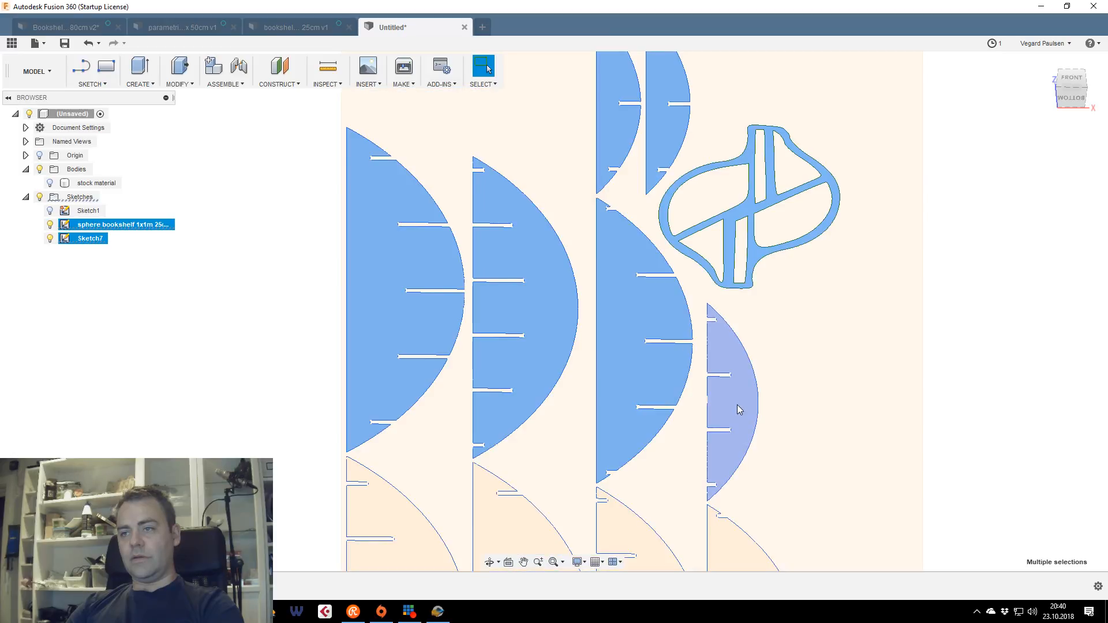
ctrl+click(738, 408)
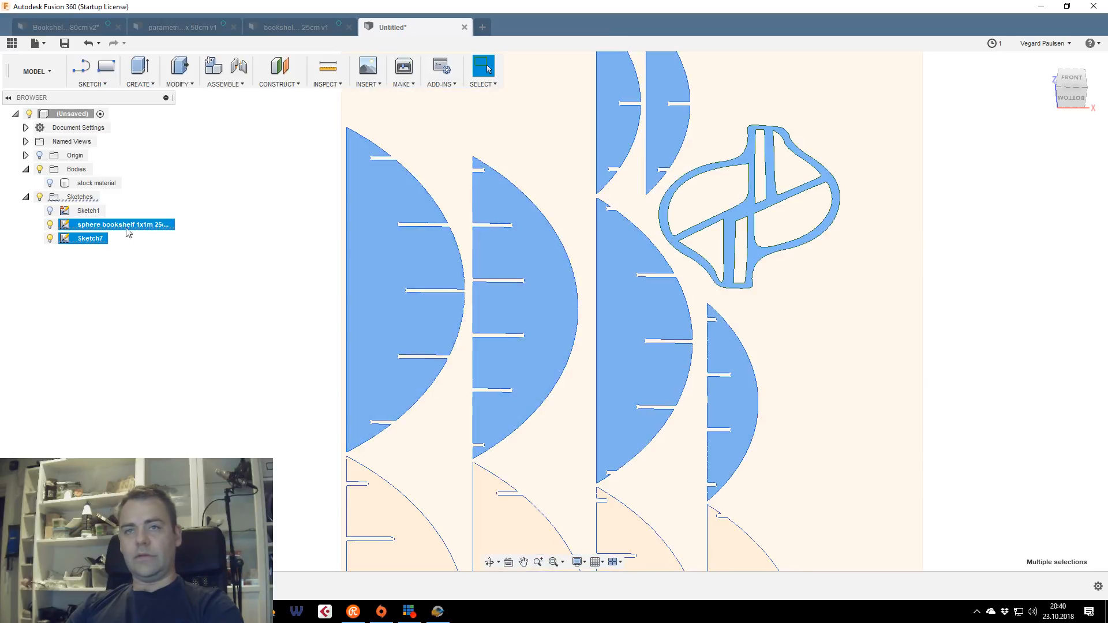
Add the five slice profiles along the lower edge of the sheet to the selection
scroll(361, 193, down, 5)
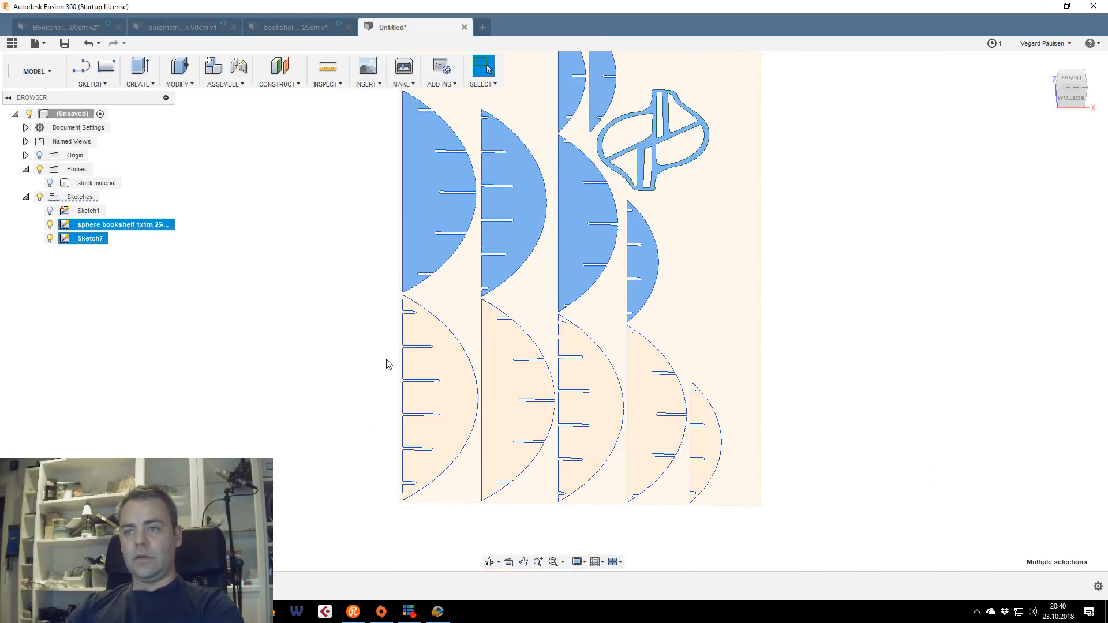
ctrl+click(458, 410)
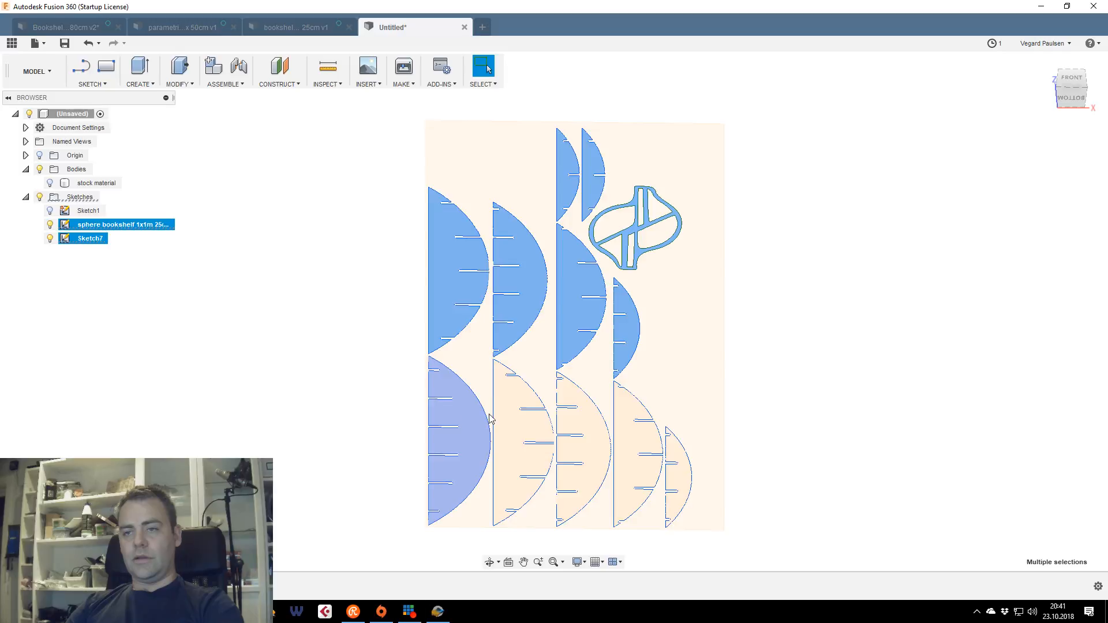
ctrl+click(517, 431)
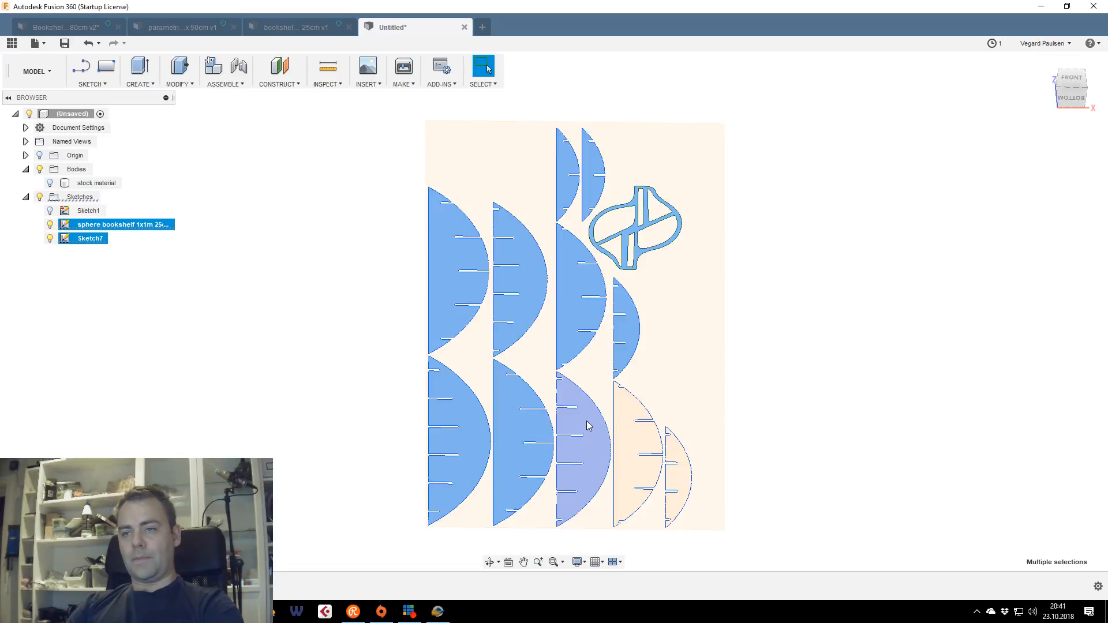
ctrl+click(588, 426)
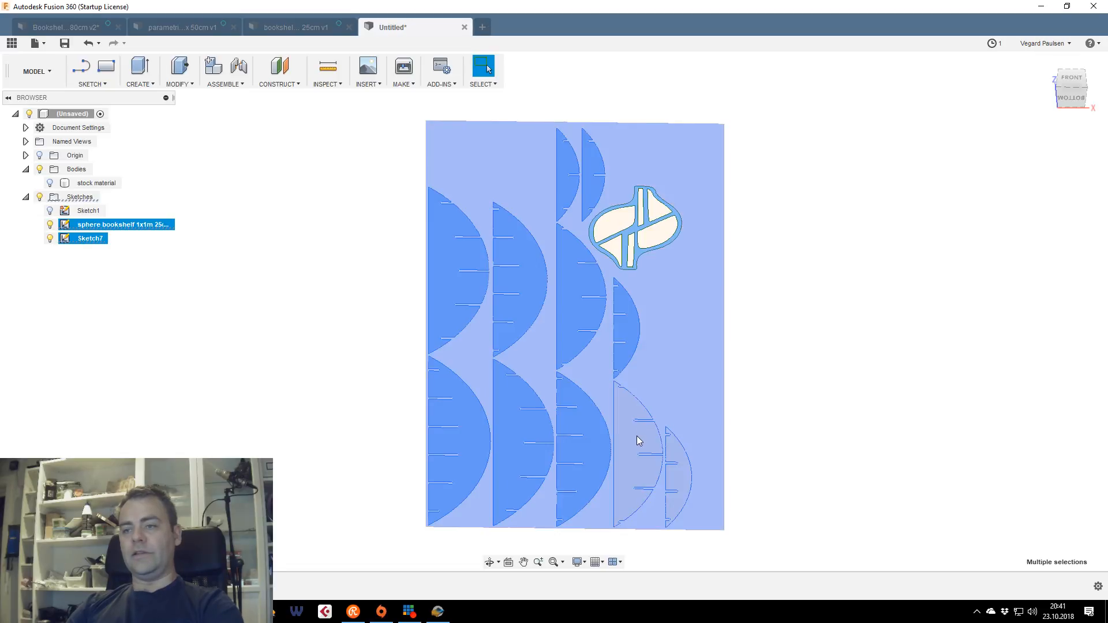
scroll(636, 437, up, 5)
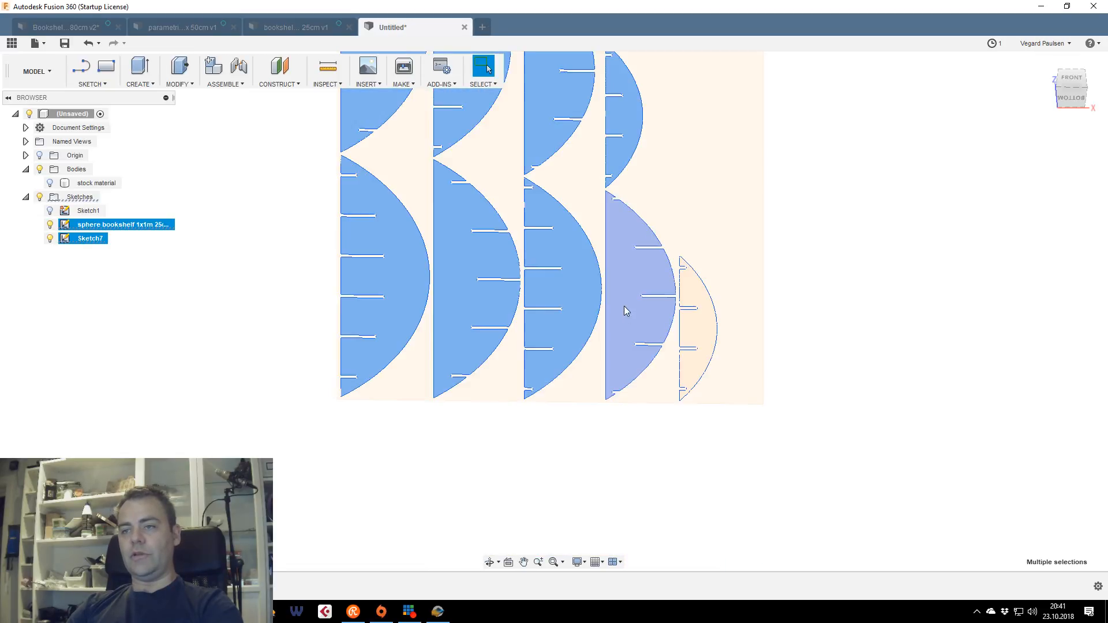
ctrl+click(624, 305)
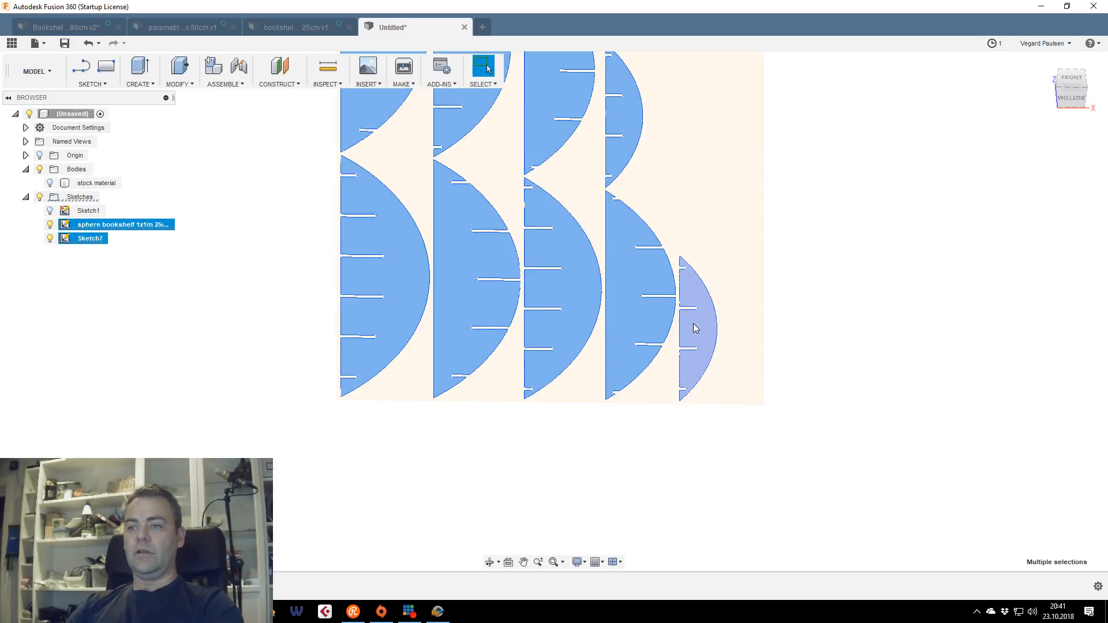
ctrl+click(693, 324)
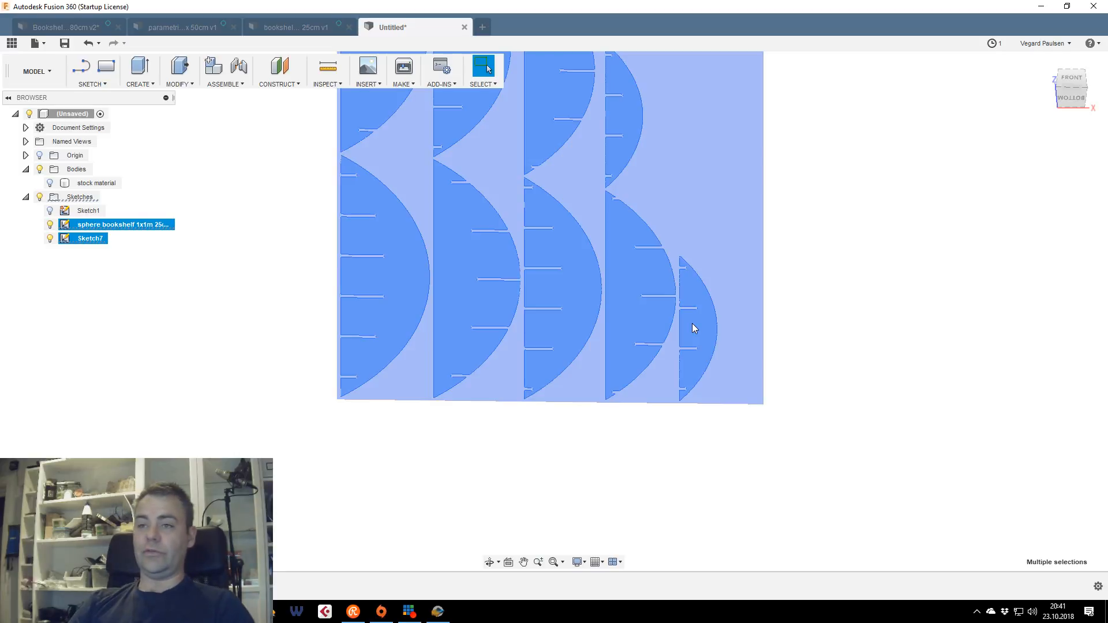
Start an extrusion of the twelve selected profiles with ply_thickness as the distance and inspect its direction relative to the stock sheet
scroll(462, 284, up, 2)
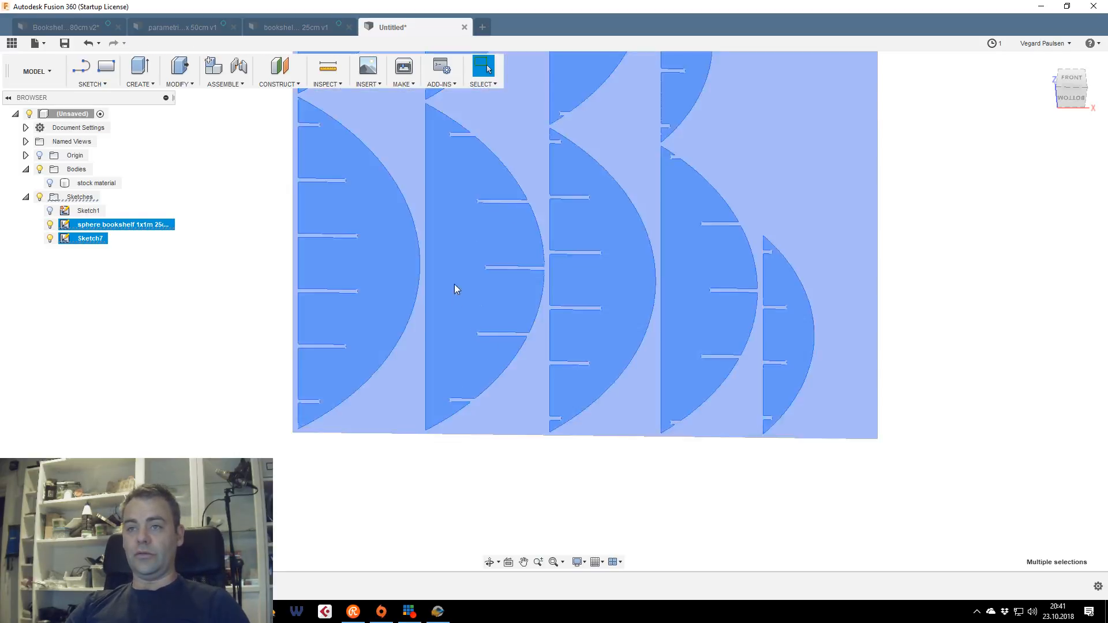
mouse_move(462, 266)
middle_down()
mouse_move(585, 308)
mouse_move(595, 338)
middle_up()
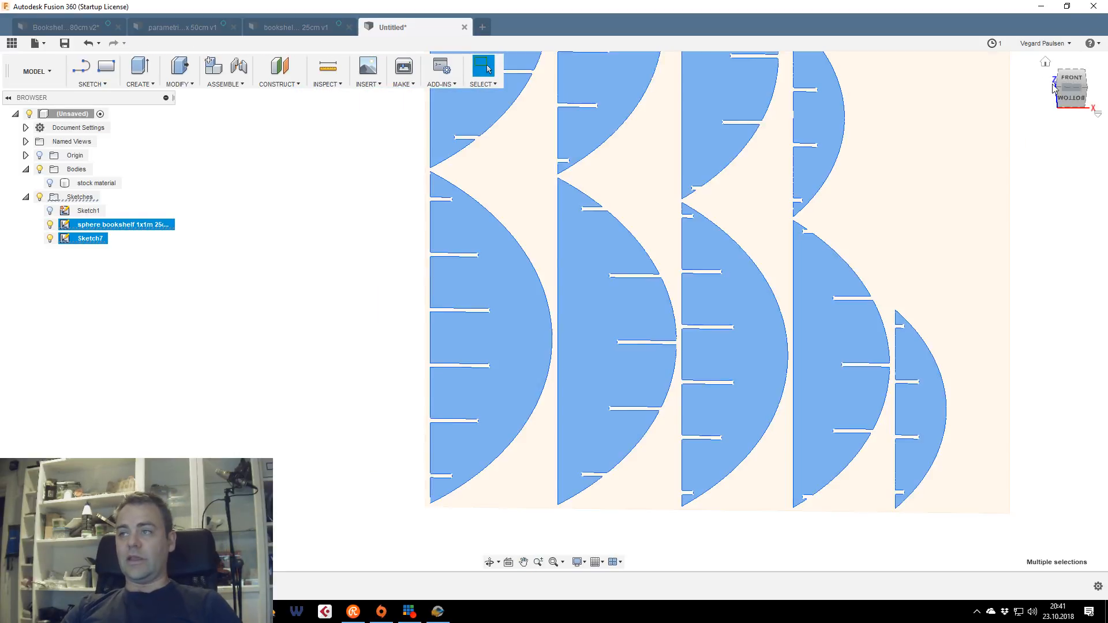
mouse_move(1066, 101)
mouse_down()
mouse_move(1053, 82)
mouse_move(1060, 104)
mouse_up()
scroll(702, 286, down, 2)
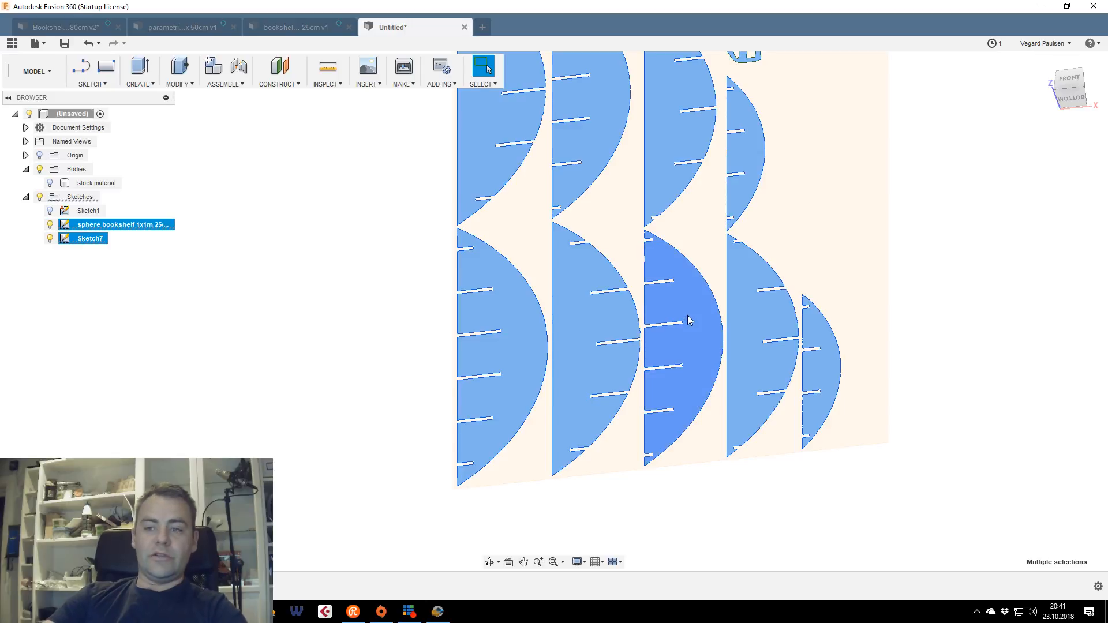
key(e)
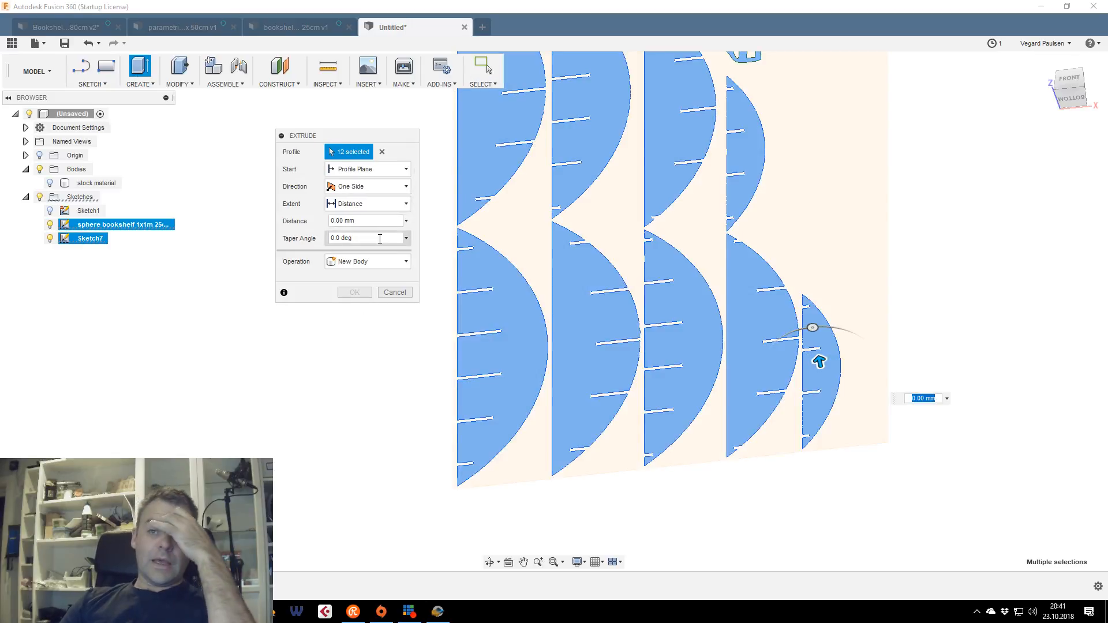
click(407, 223)
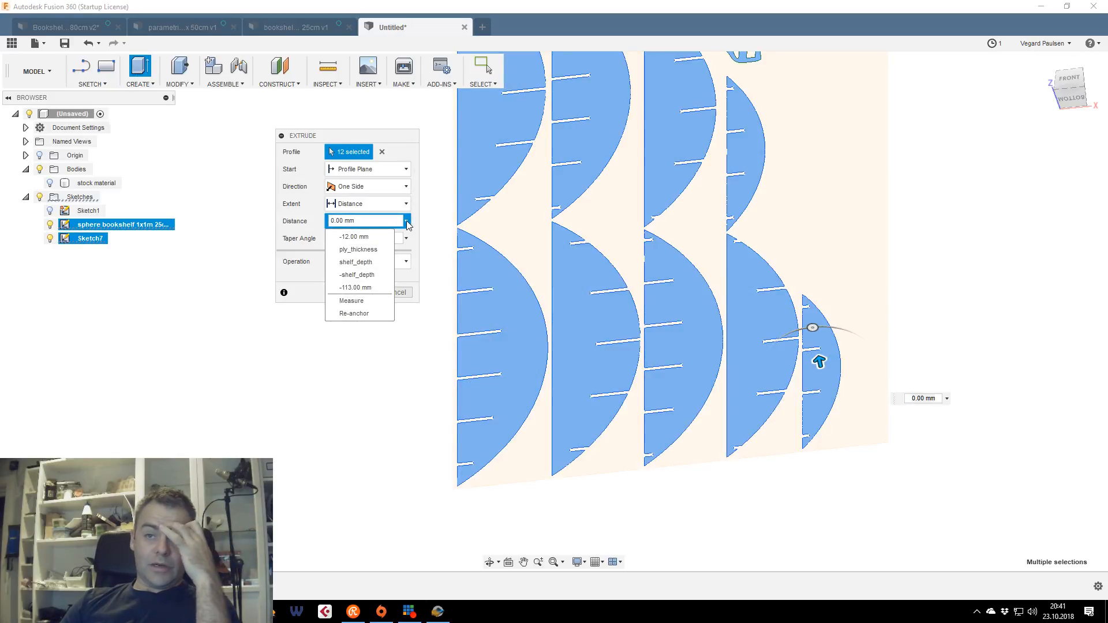
click(368, 250)
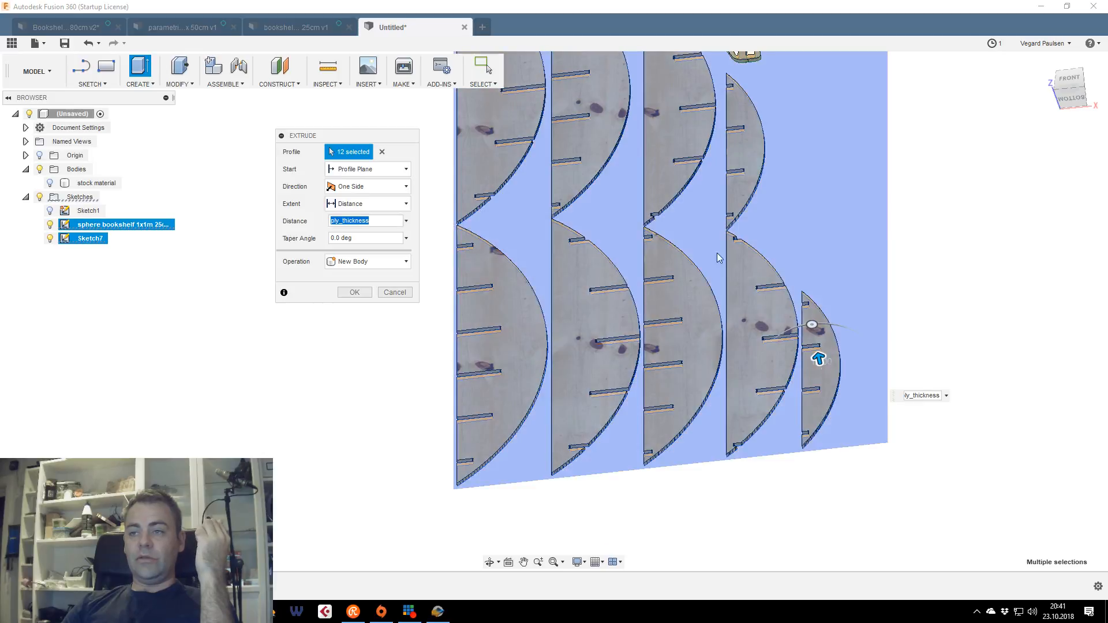
scroll(661, 281, up, 1)
scroll(661, 281, up, 6)
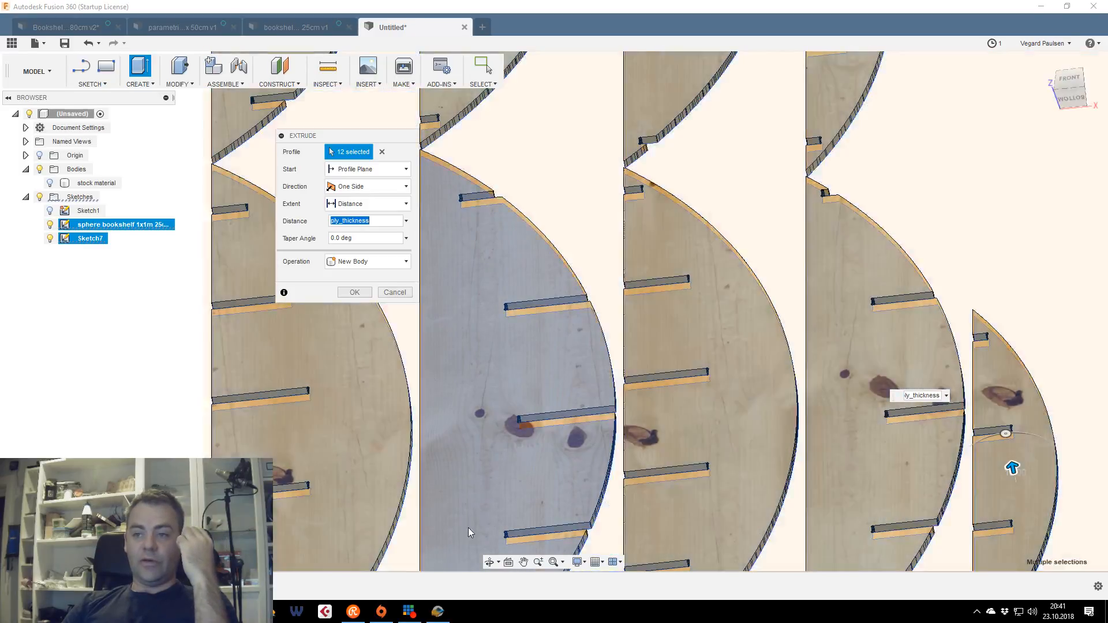
click(432, 616)
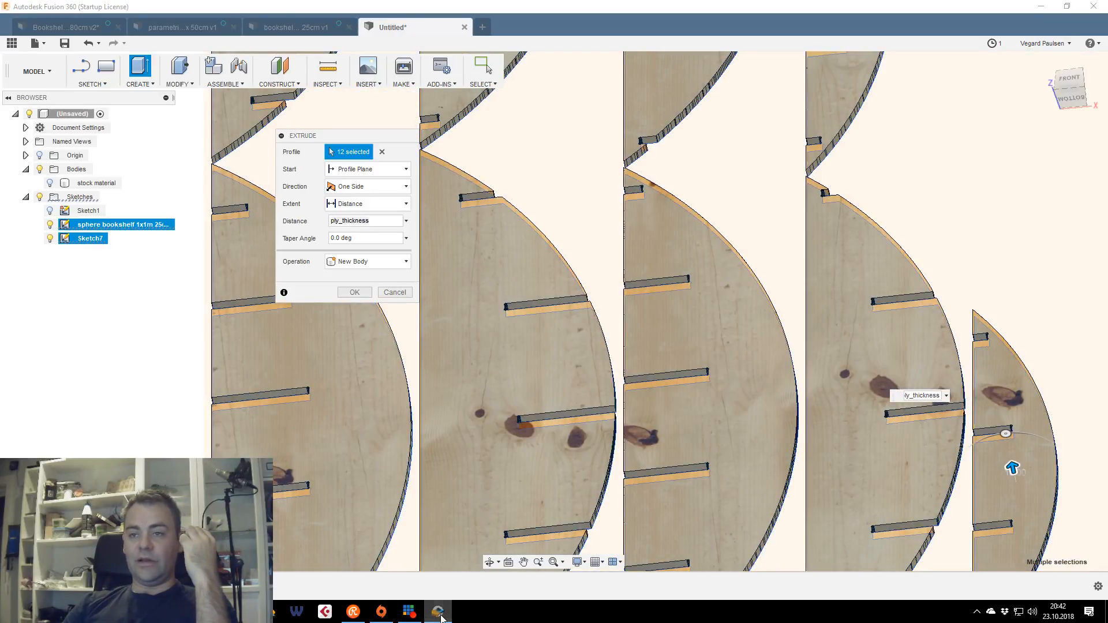
scroll(624, 373, down, 1)
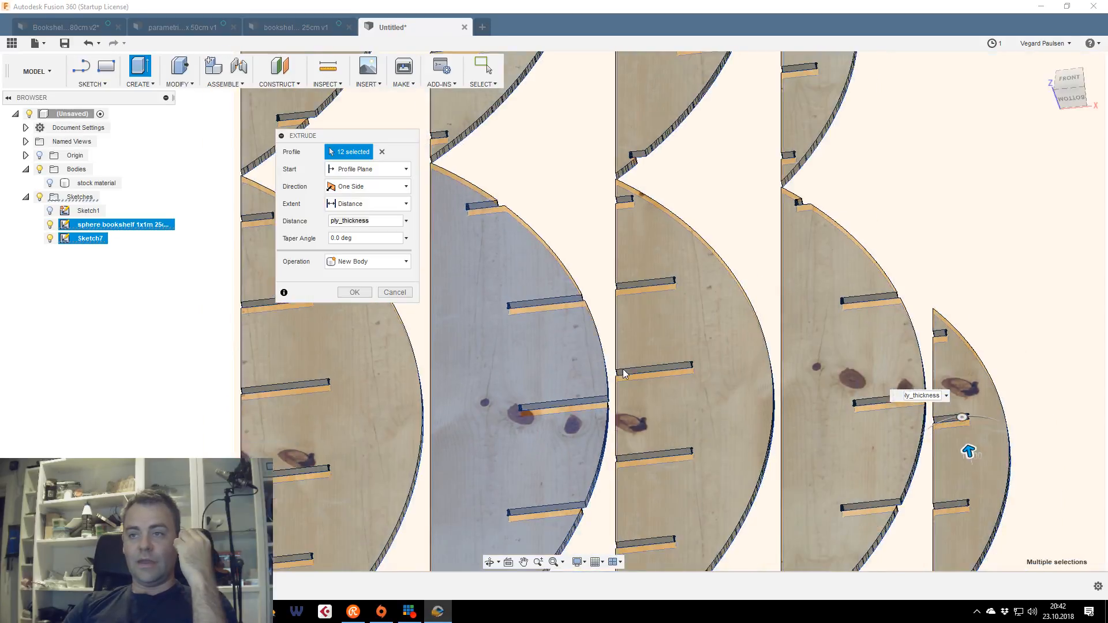
scroll(623, 372, down, 5)
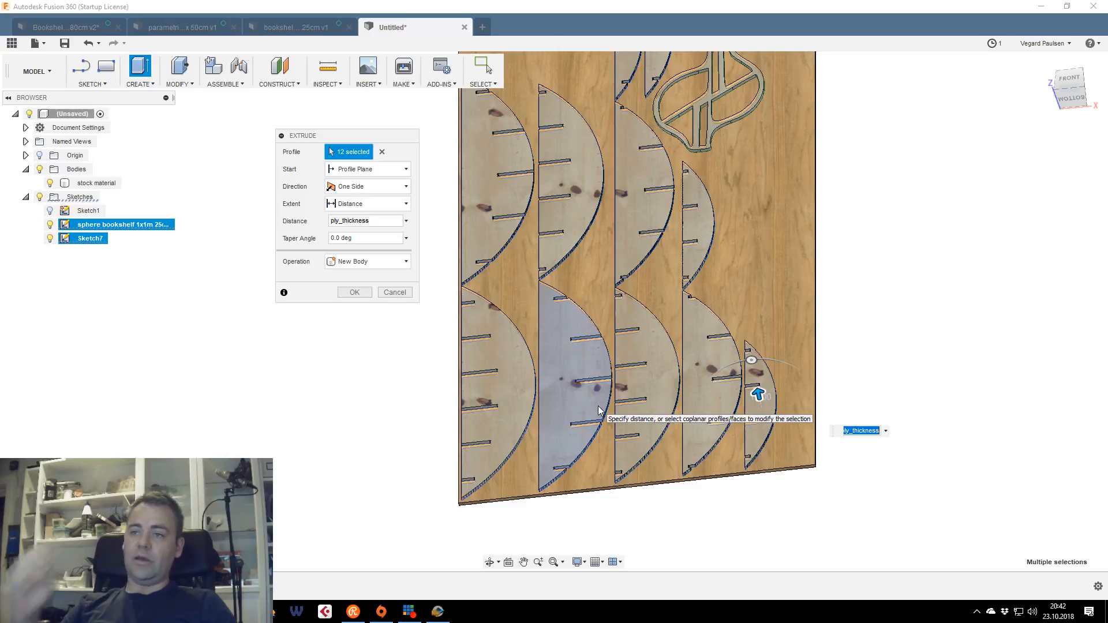
mouse_move(1071, 95)
mouse_down()
mouse_move(1031, 89)
mouse_move(1067, 92)
mouse_up()
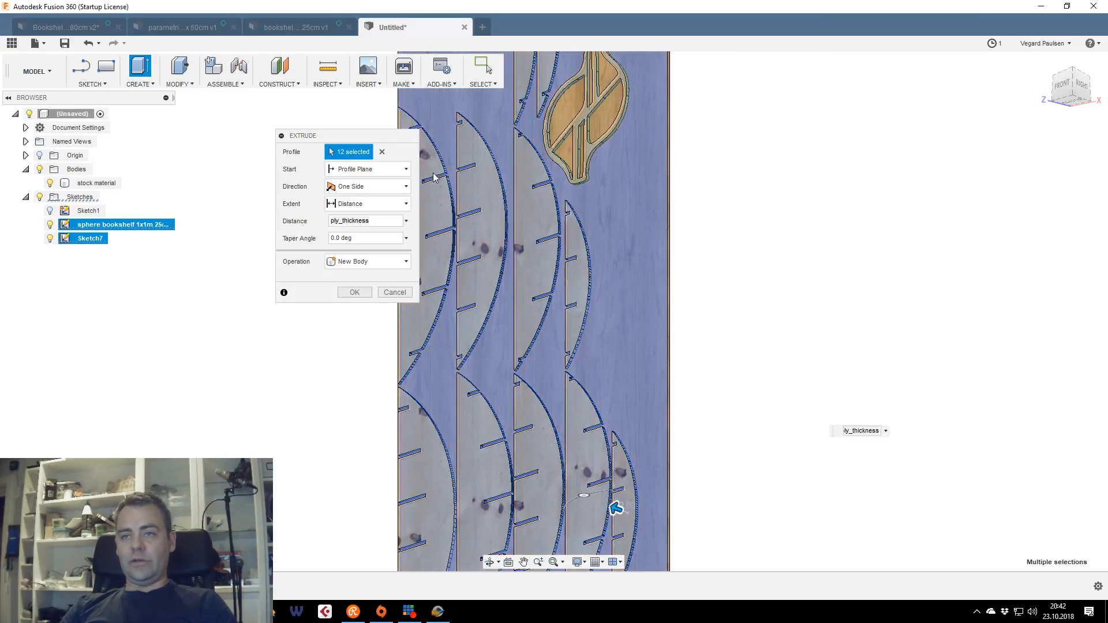
Set the extrusion distance to -ply_thickness and create the slices and logo as a new component
click(332, 225)
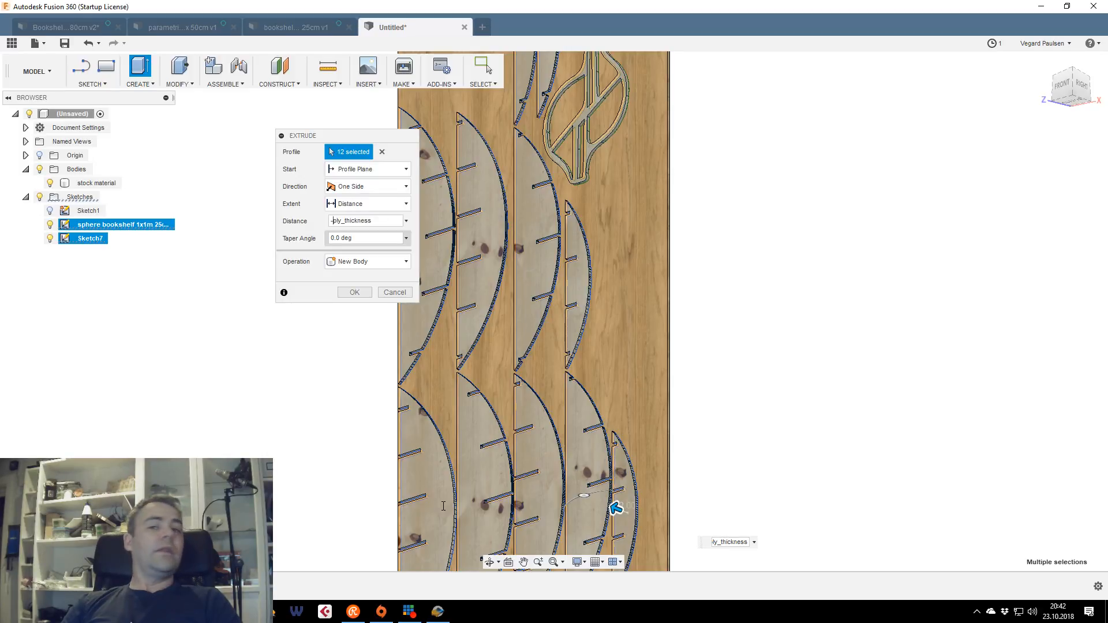
click(344, 261)
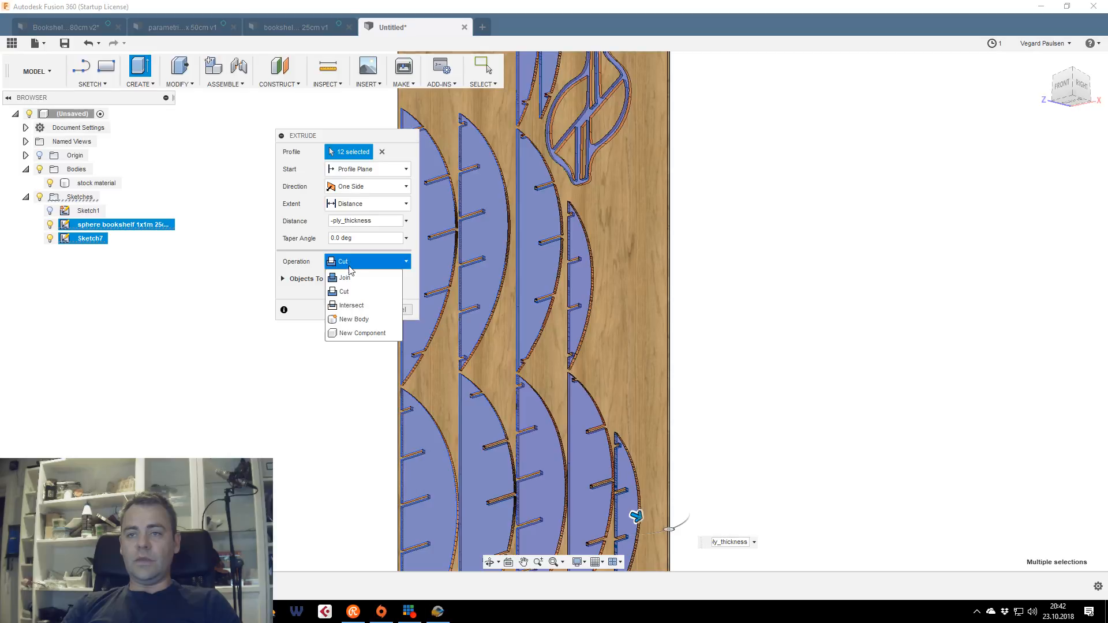
click(359, 293)
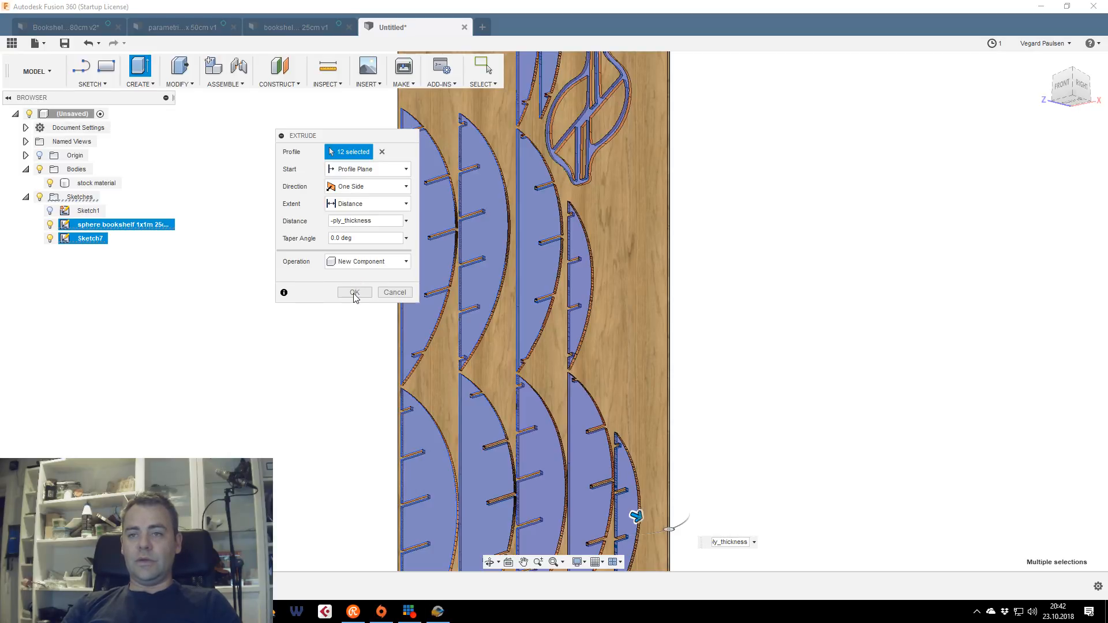
click(354, 292)
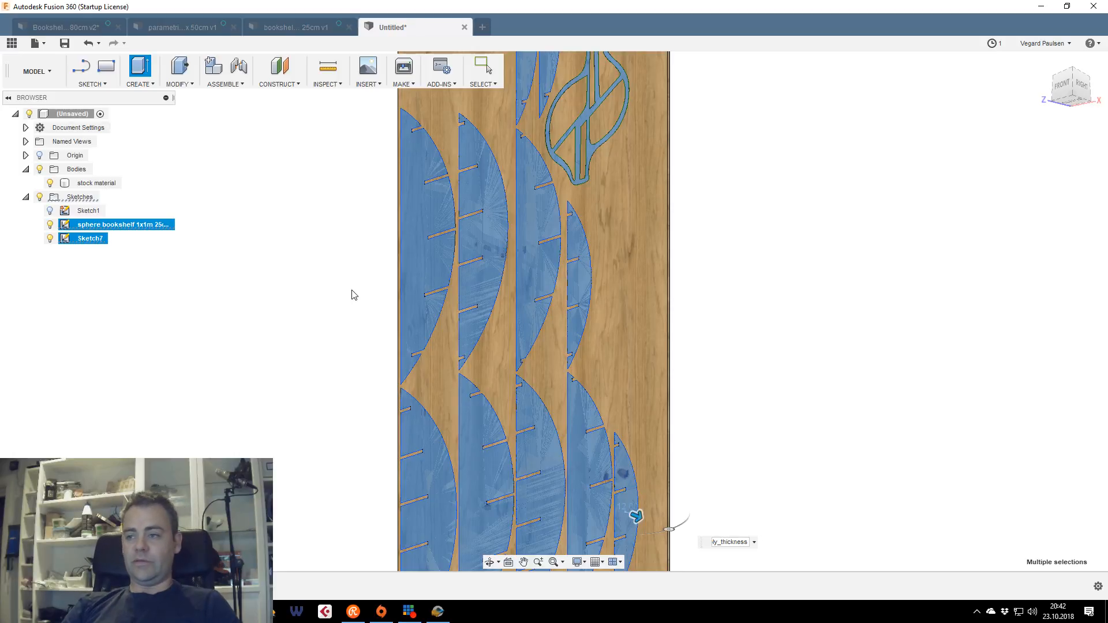
key(Return)
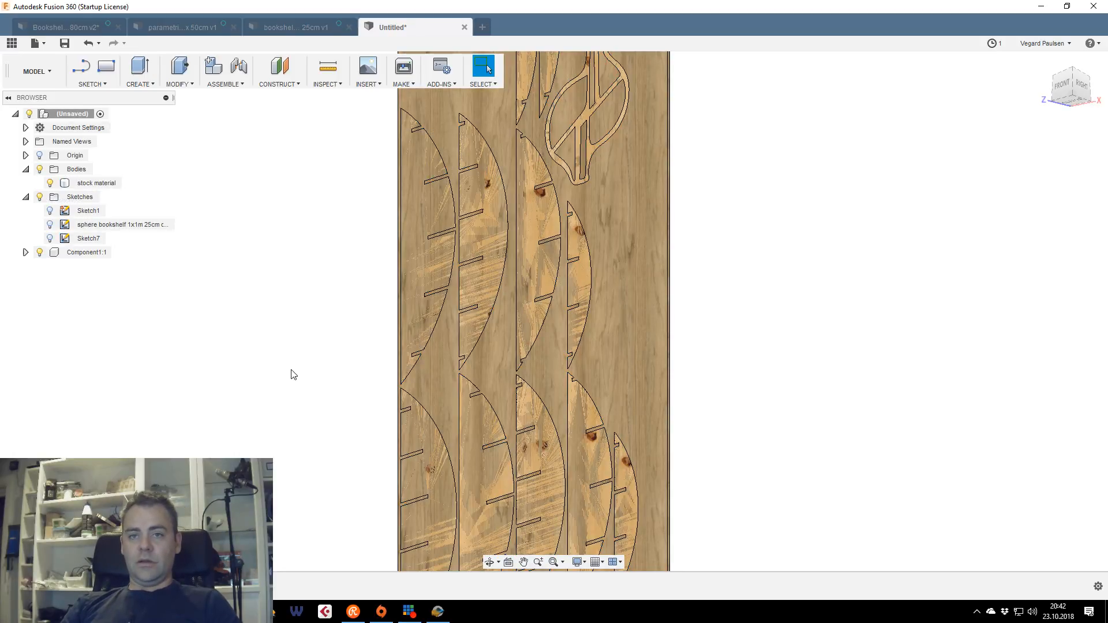
Toggle the visibility of the extruded component to check its parts against the stock sheet
click(40, 253)
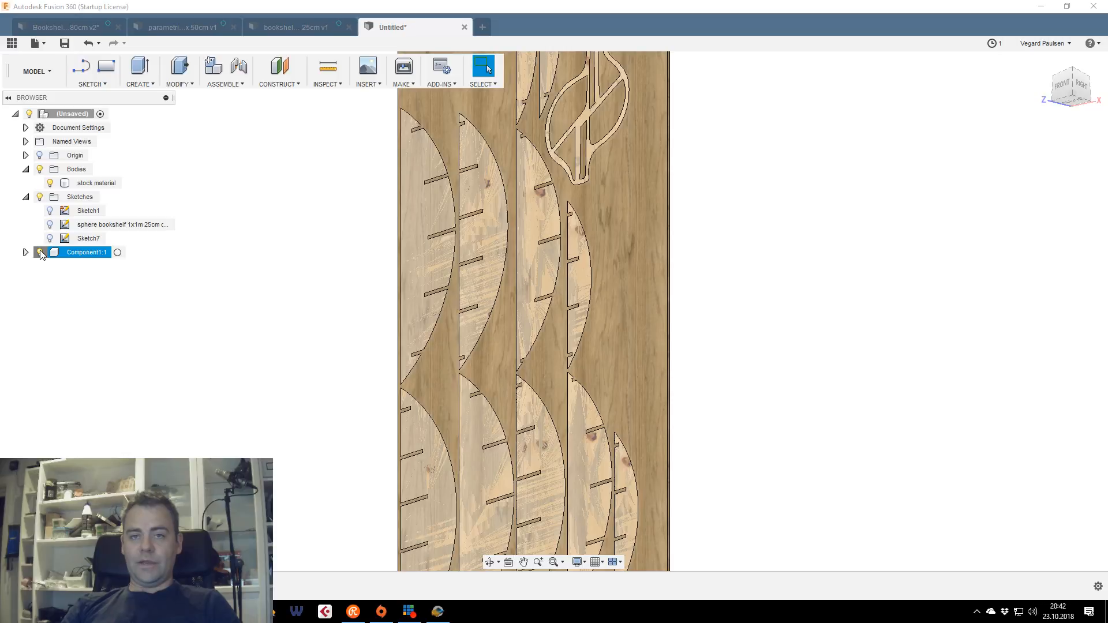
click(41, 253)
click(40, 253)
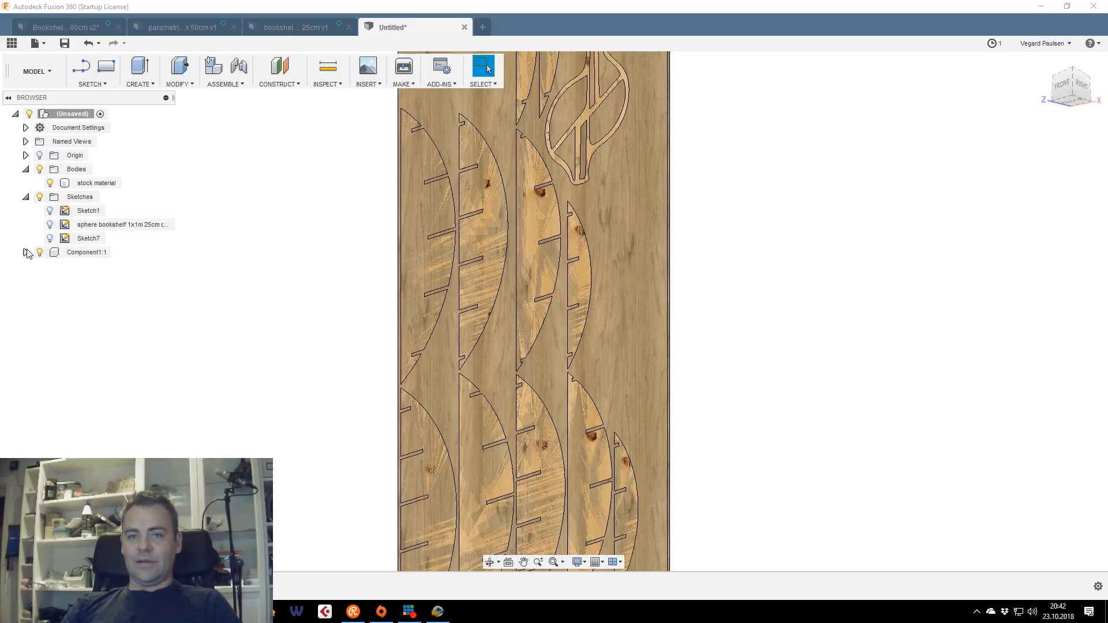
Expand the extruded component's list of bodies and select individual bodies to see which slices they represent
click(26, 252)
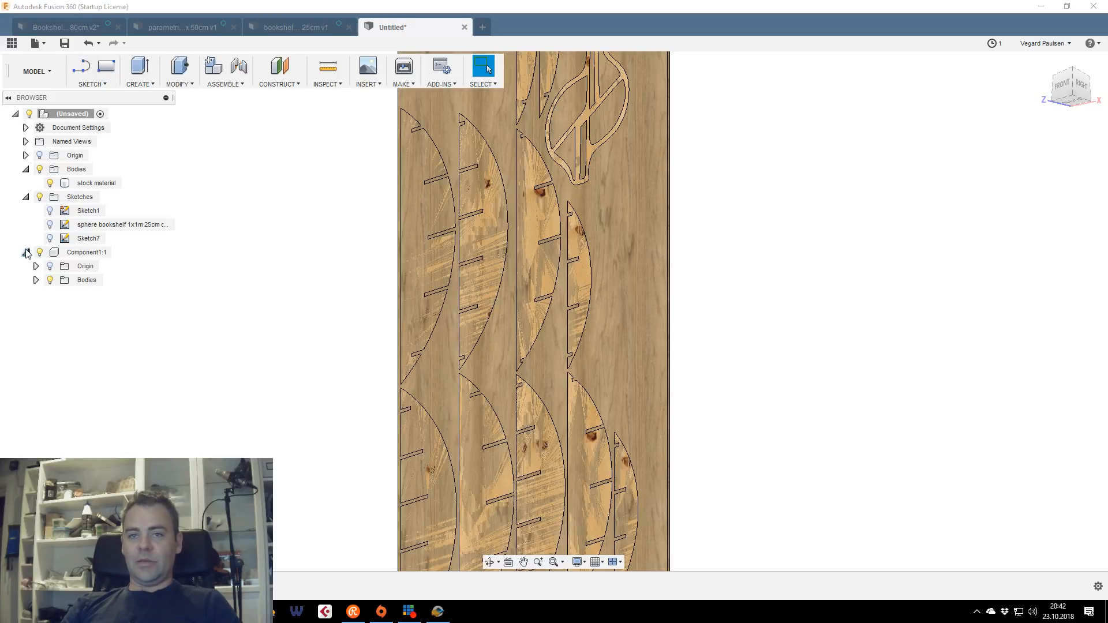
click(35, 280)
click(97, 294)
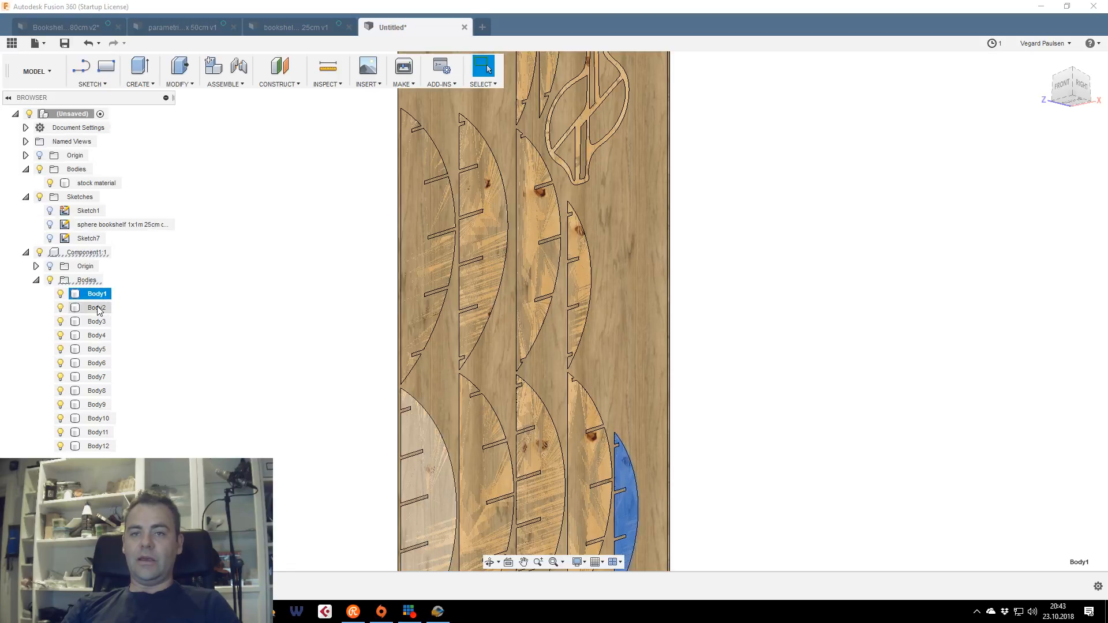
click(96, 308)
click(97, 321)
right_click(97, 323)
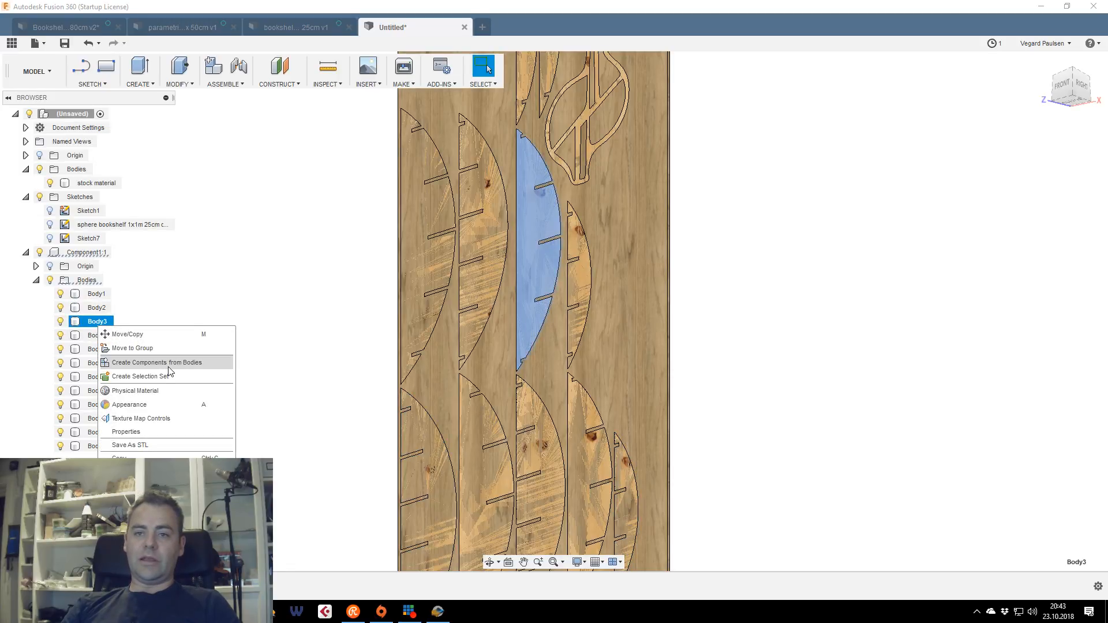
click(211, 292)
click(188, 323)
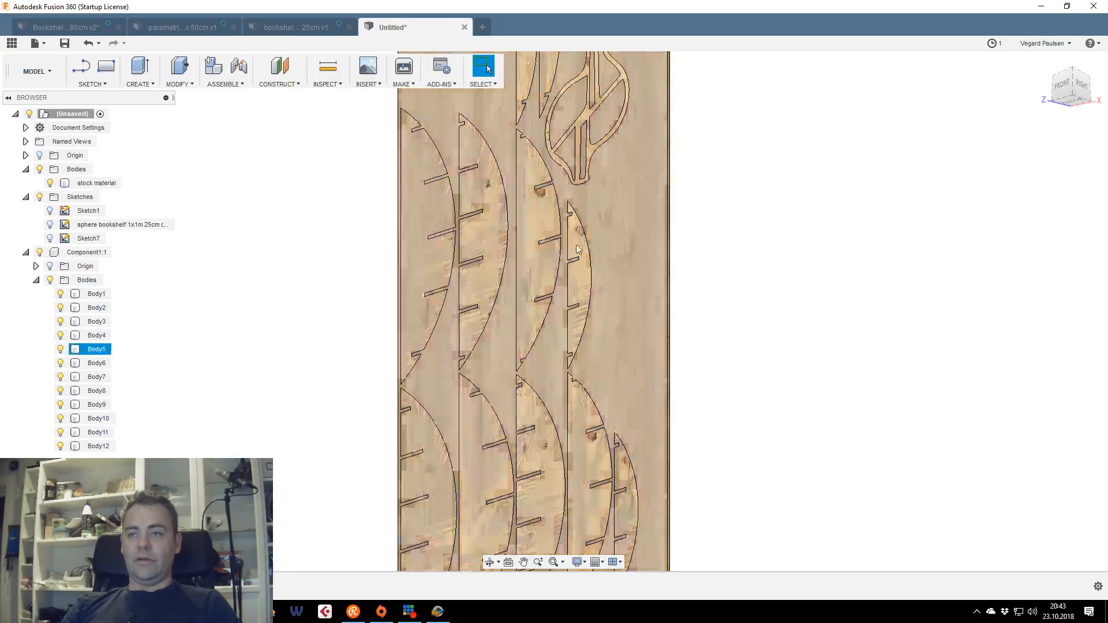
Hide the stock material body and face the extruded slices and logo from the front
drag(1065, 91, 1031, 113)
click(1068, 84)
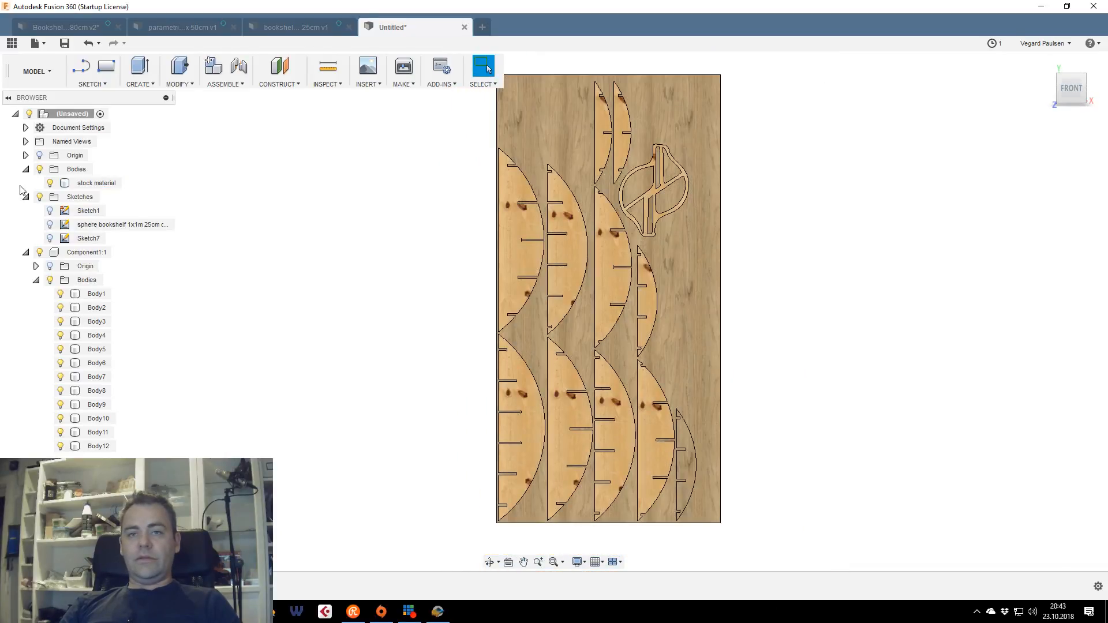
click(49, 183)
scroll(688, 300, up, 2)
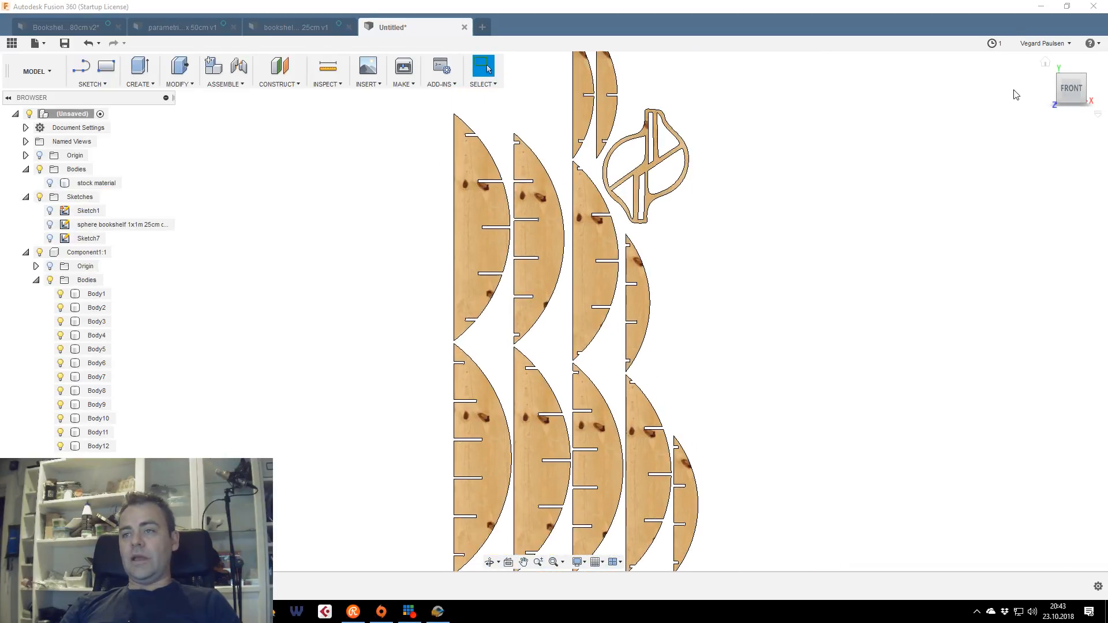
Examine the extruded slices from below to check their thickness and slots
mouse_move(1071, 98)
mouse_down()
mouse_move(1070, 58)
mouse_move(1070, 70)
mouse_up()
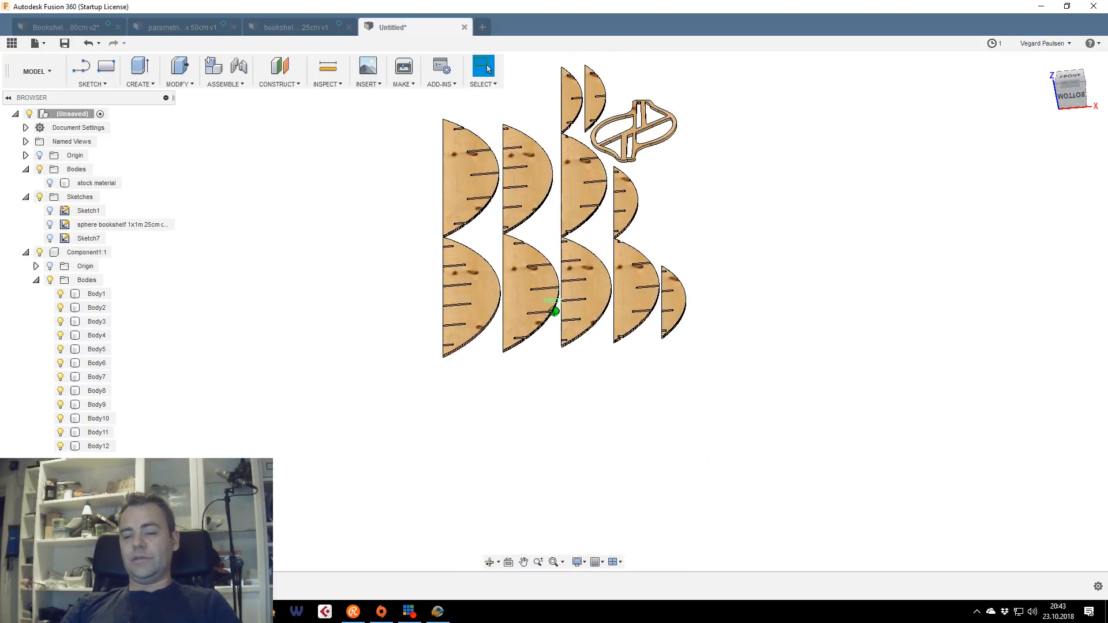
scroll(746, 373, up, 3)
middle_drag(707, 344, 801, 327)
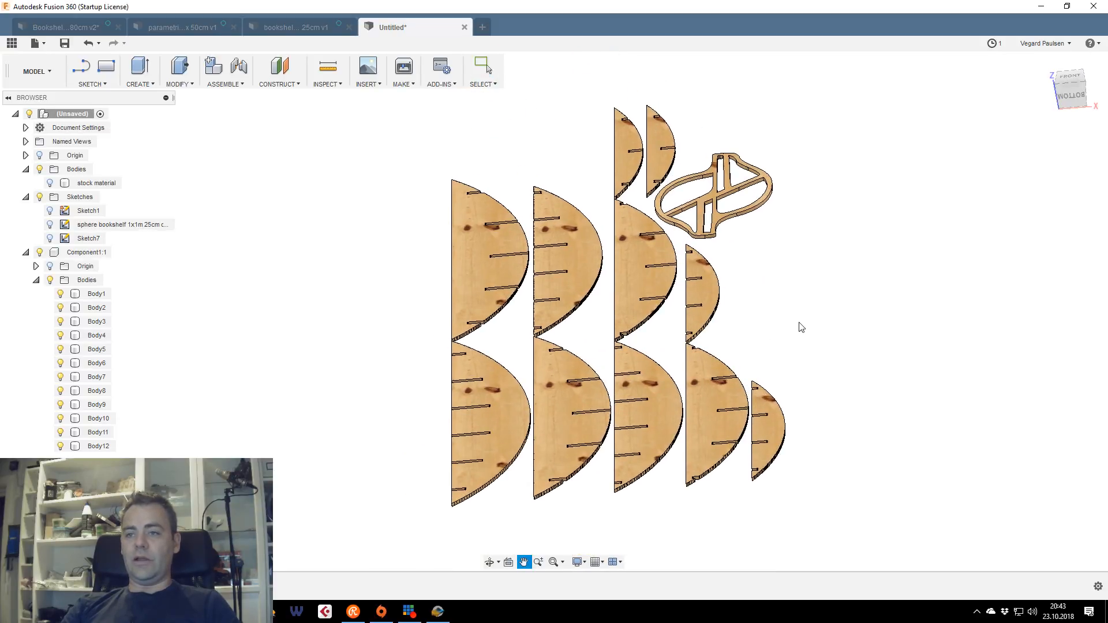
scroll(808, 320, up, 2)
scroll(742, 279, up, 2)
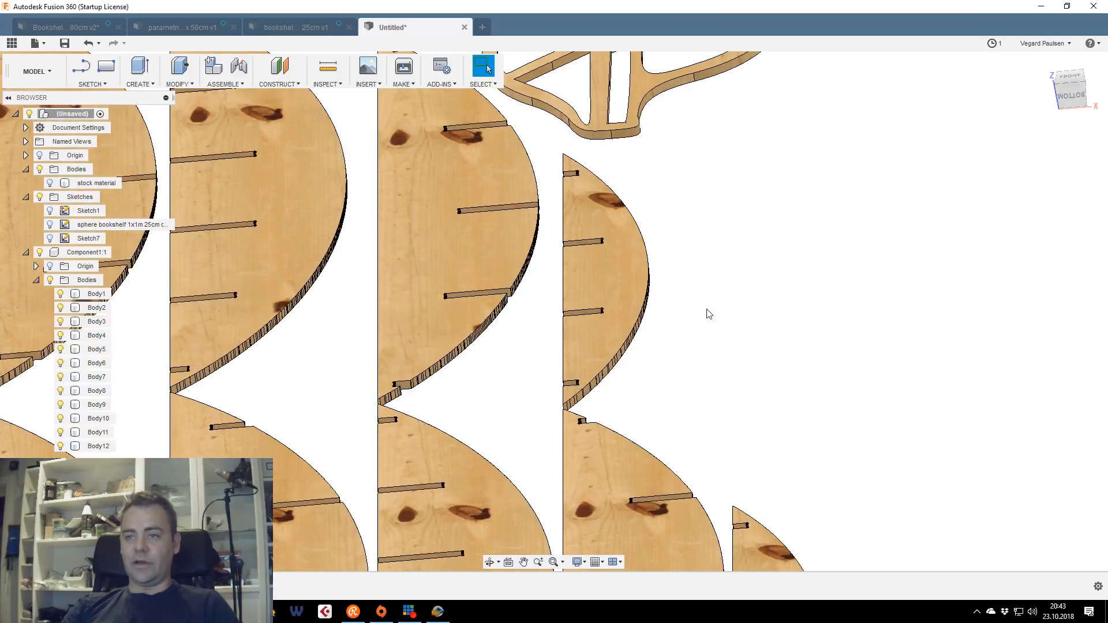
scroll(894, 145, down, 5)
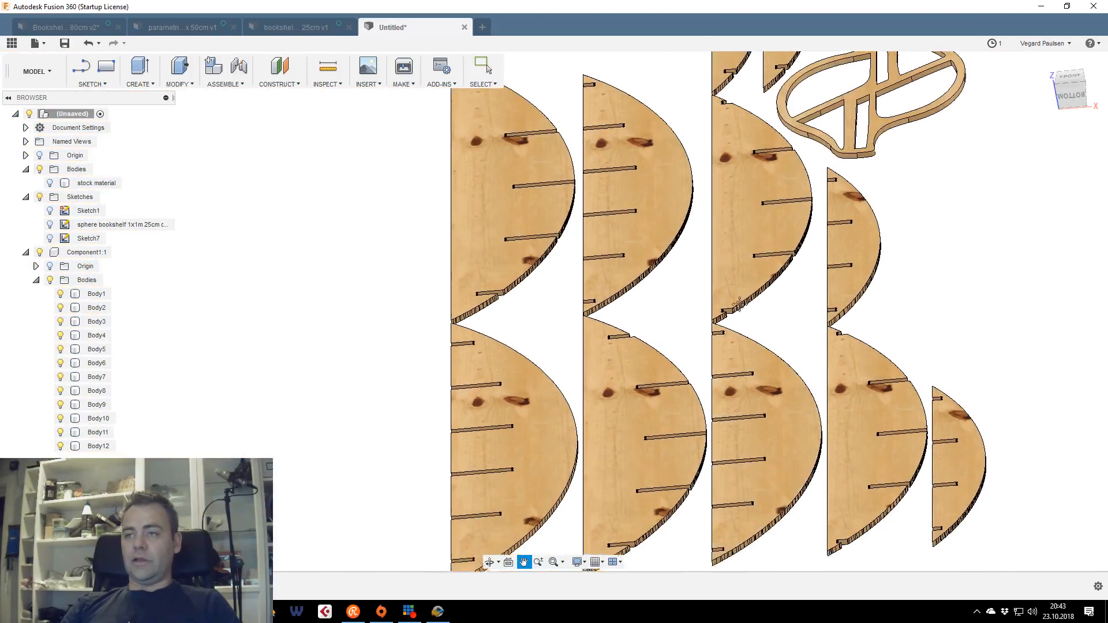
click(1073, 97)
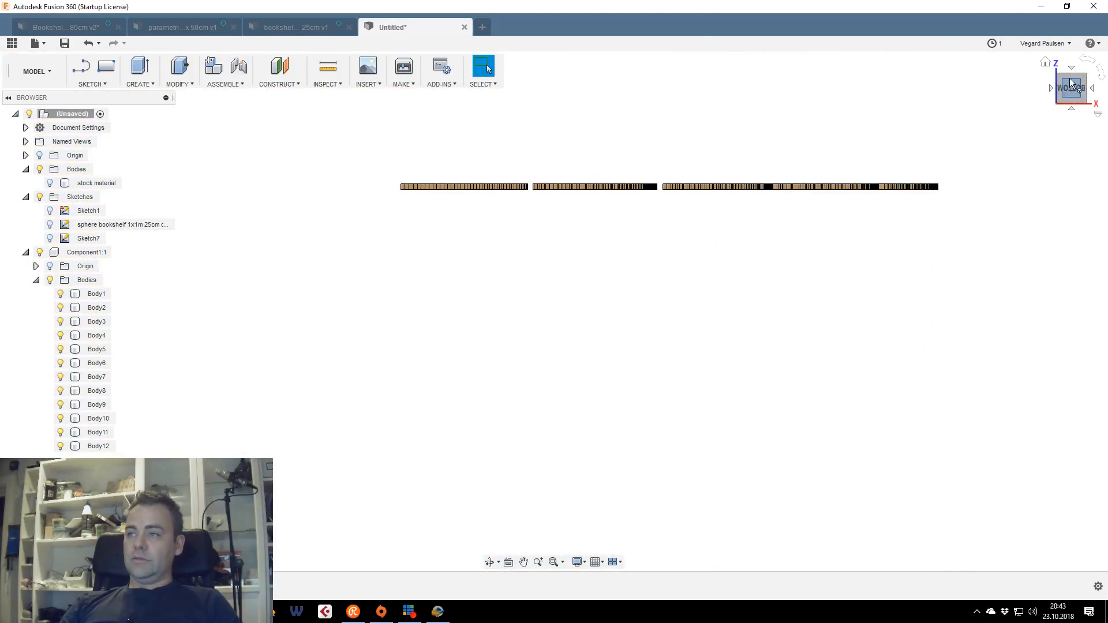
click(1045, 64)
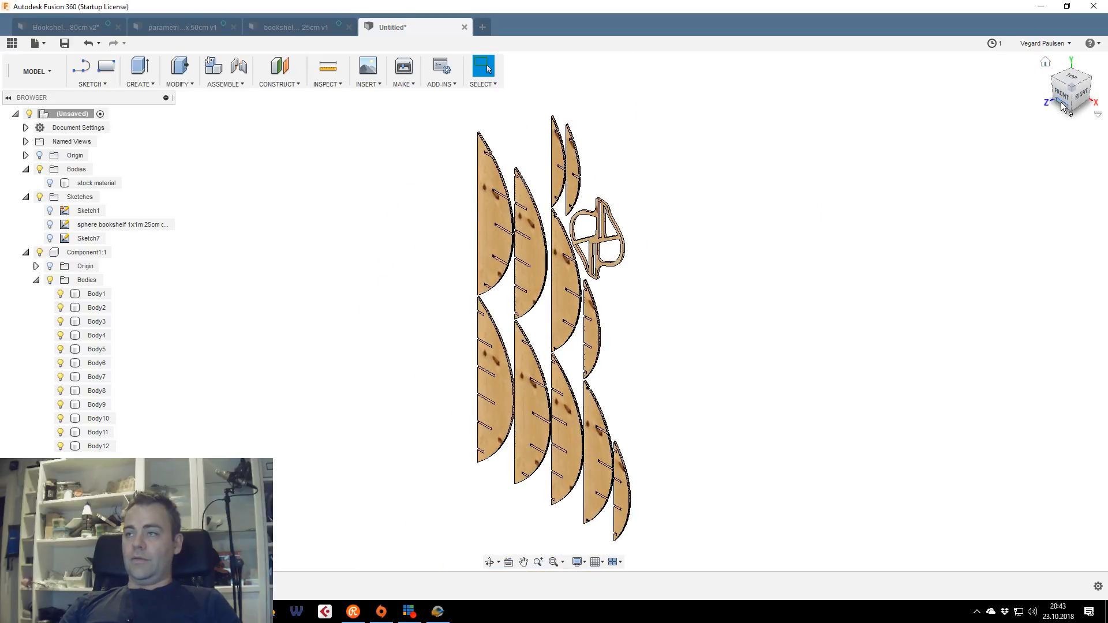
Examine the layout of the slices and logo from the front, up to the two small upper slices
click(1061, 105)
click(1071, 79)
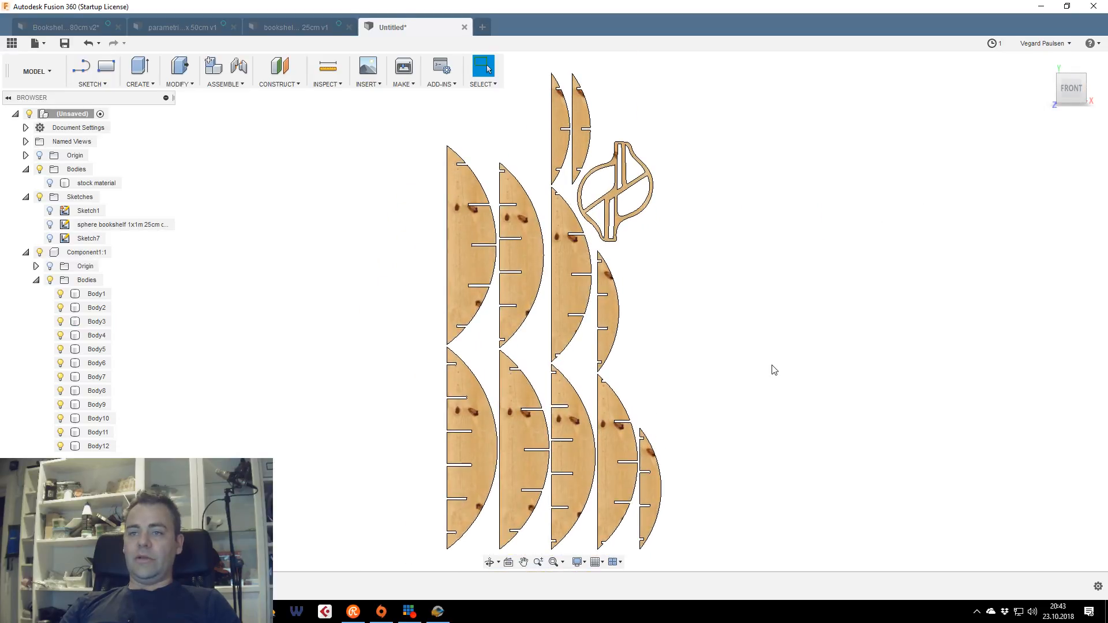
scroll(731, 353, up, 1)
middle_drag(729, 350, 829, 306)
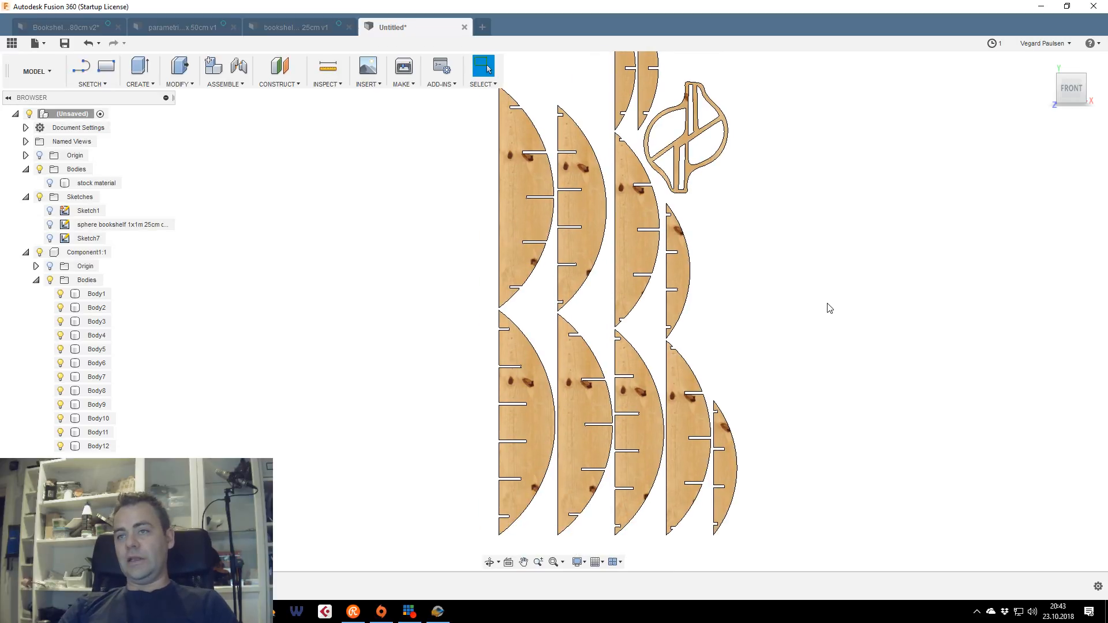
middle_drag(799, 261, 775, 312)
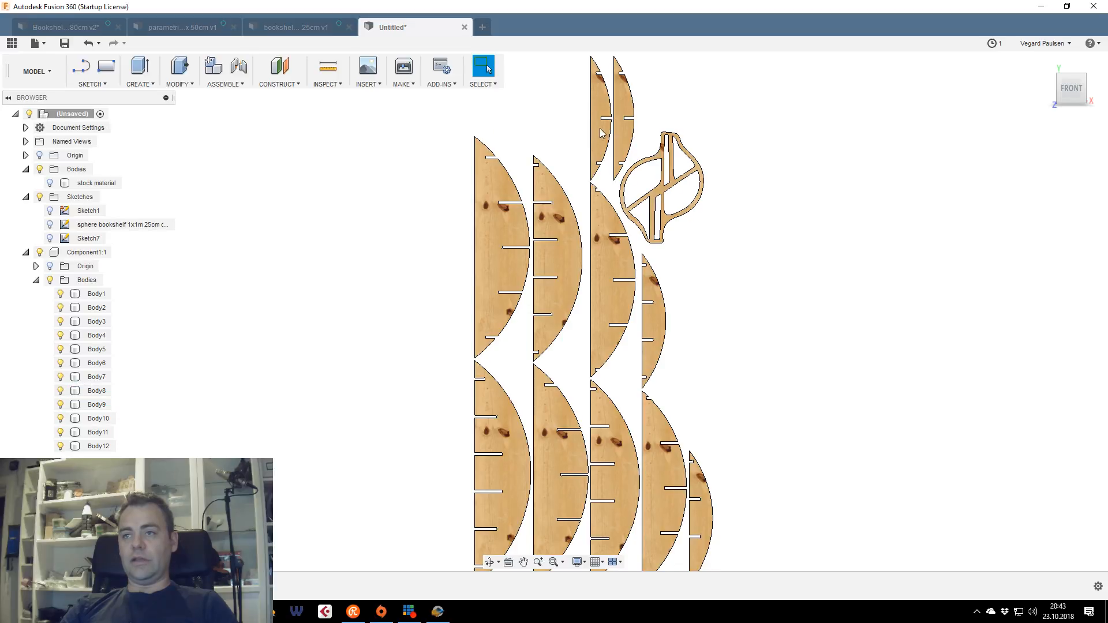
middle_drag(548, 121, 543, 176)
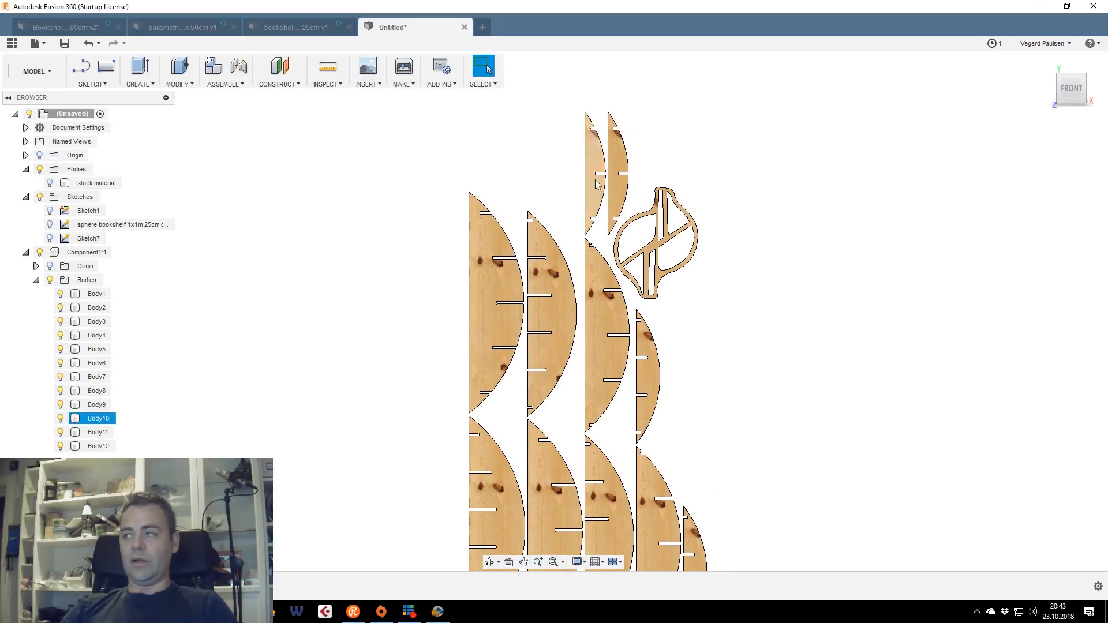
middle_drag(506, 241, 539, 125)
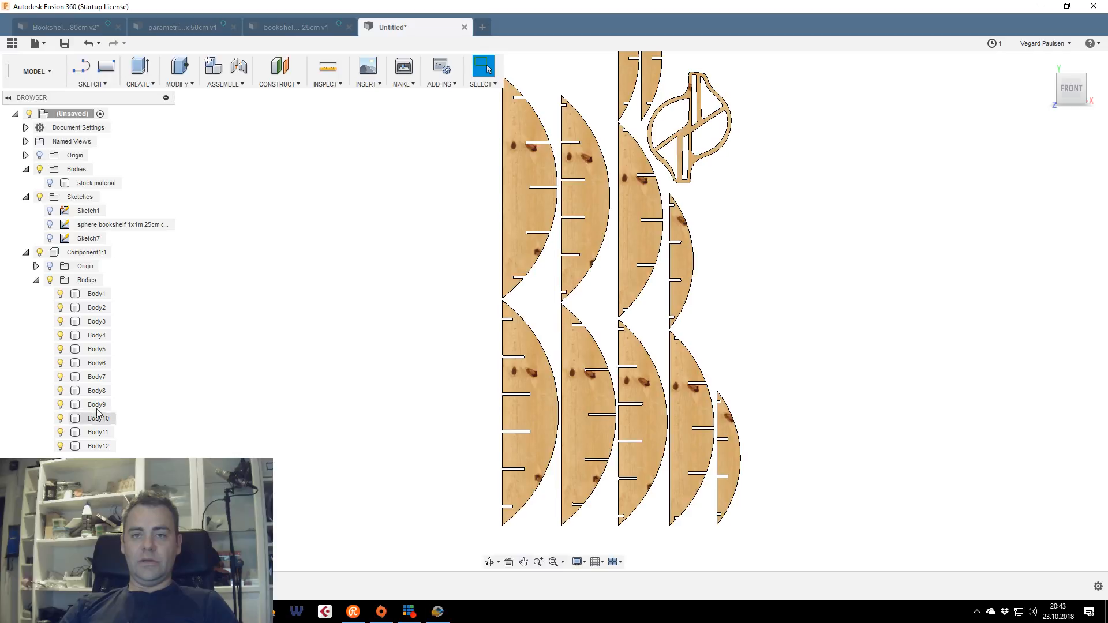
Select the component's bodies one after another to find the body of the upper small slice
right_click(97, 295)
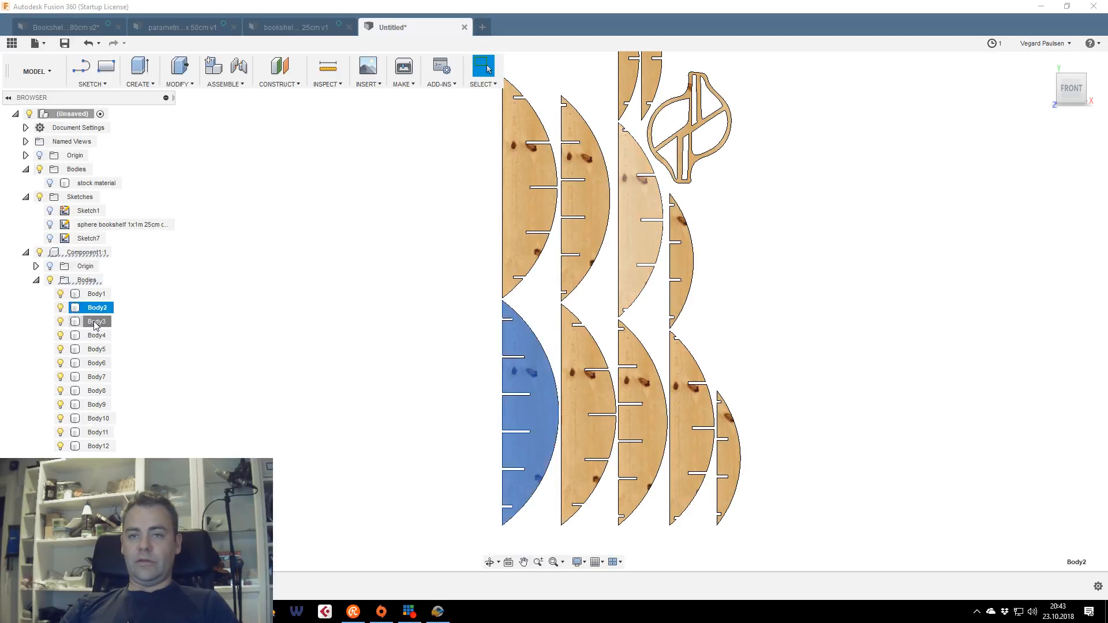
click(96, 335)
click(96, 349)
click(96, 363)
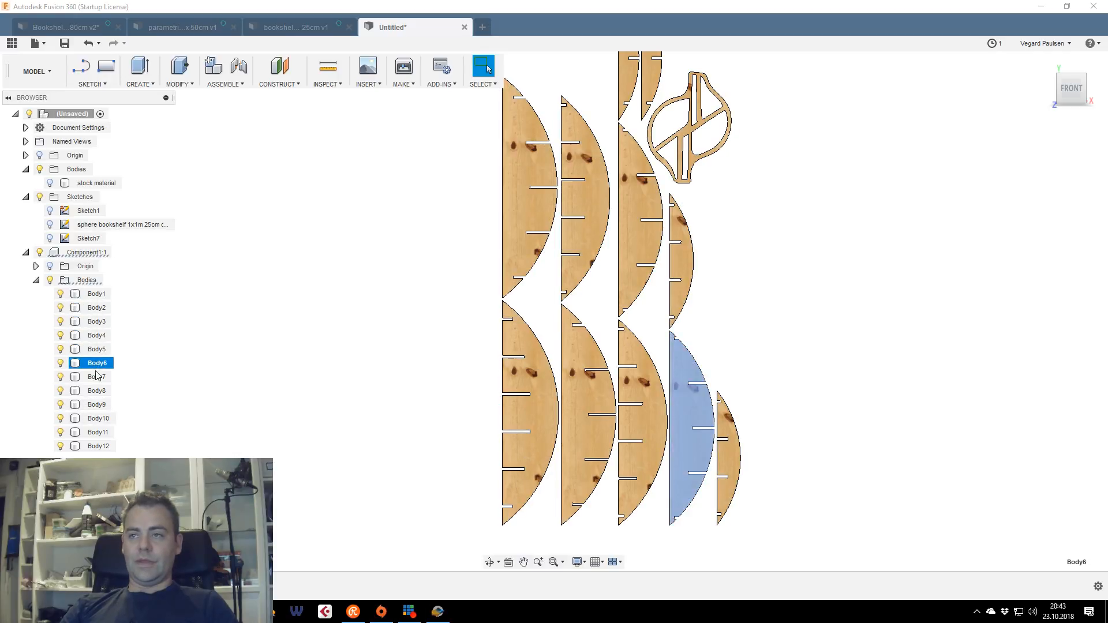
click(97, 377)
click(96, 405)
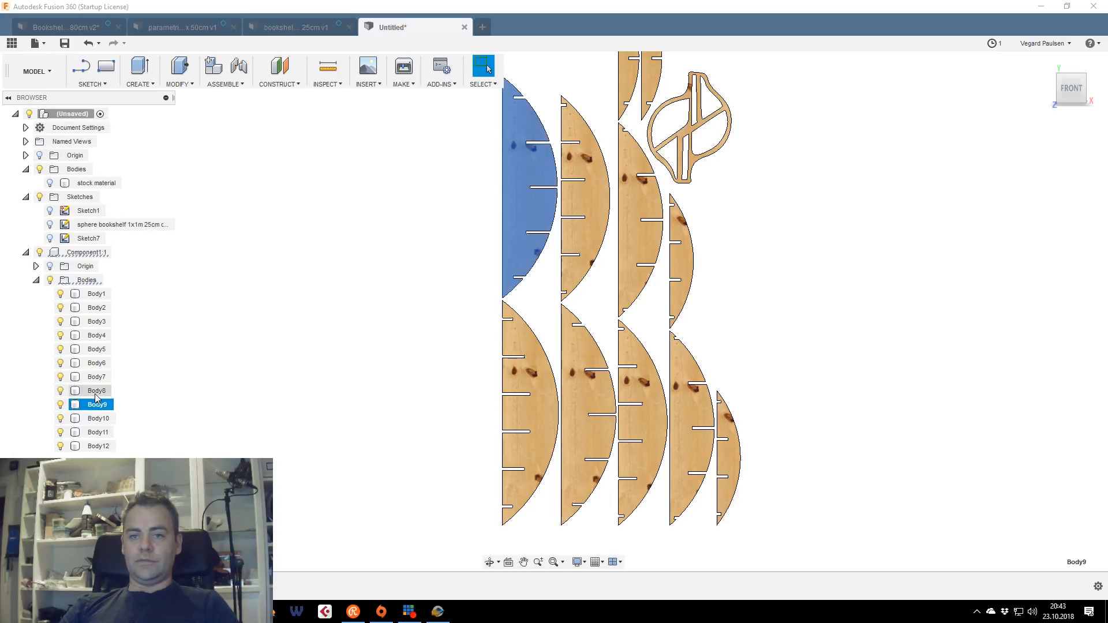
click(97, 392)
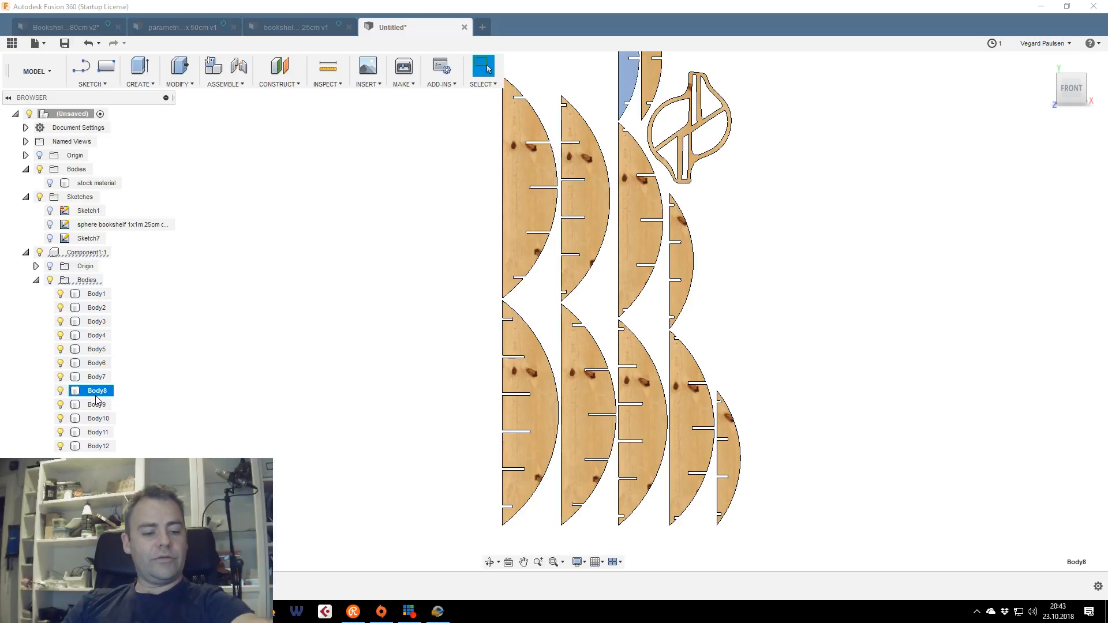
Move the small upper slice Body8 down to the smallest slice in the lower row and rotate it 180 degrees about Z
middle_drag(559, 237, 546, 273)
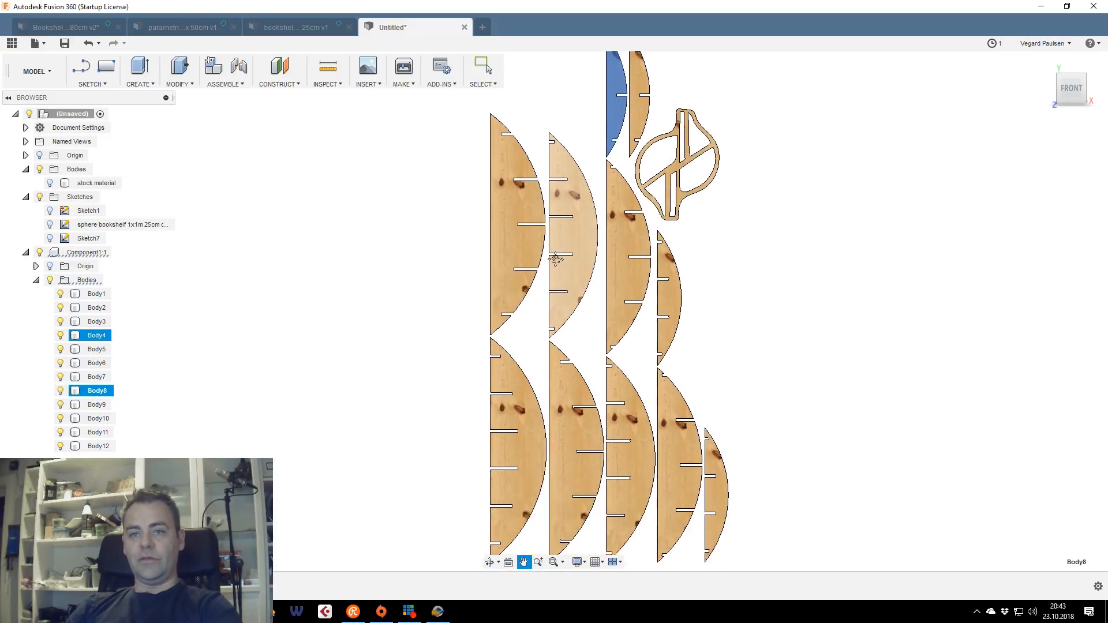
click(97, 405)
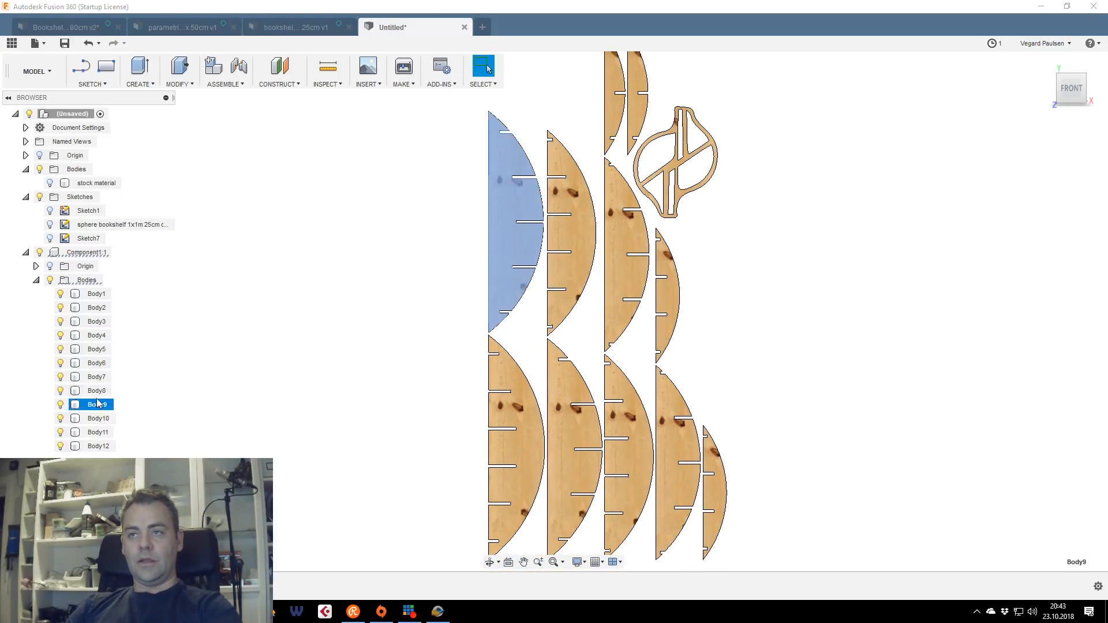
click(97, 391)
right_click(93, 391)
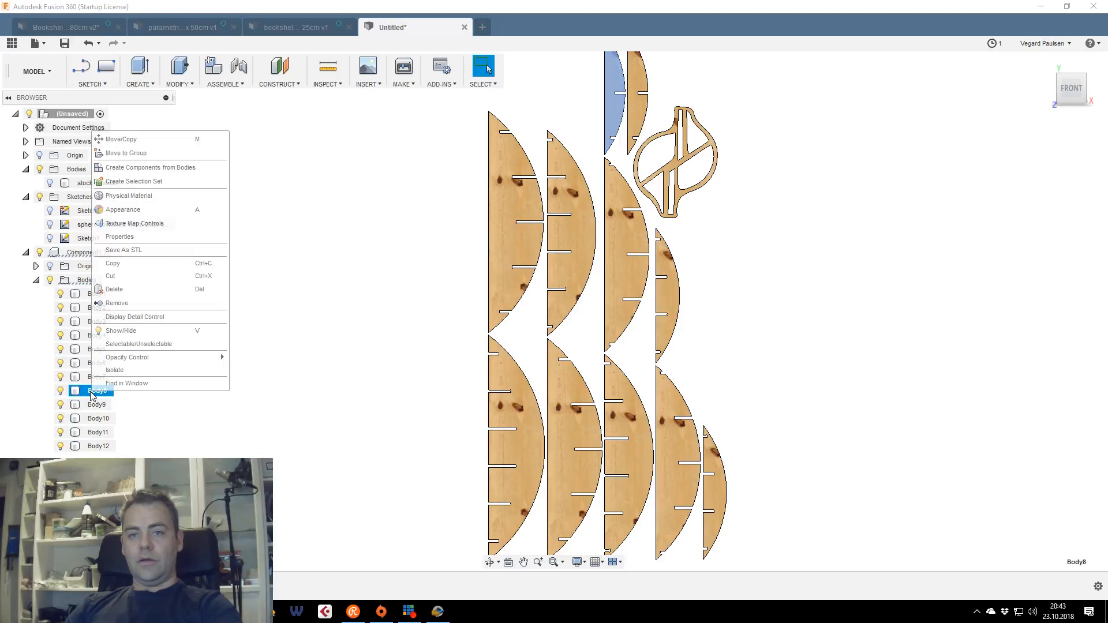
click(176, 141)
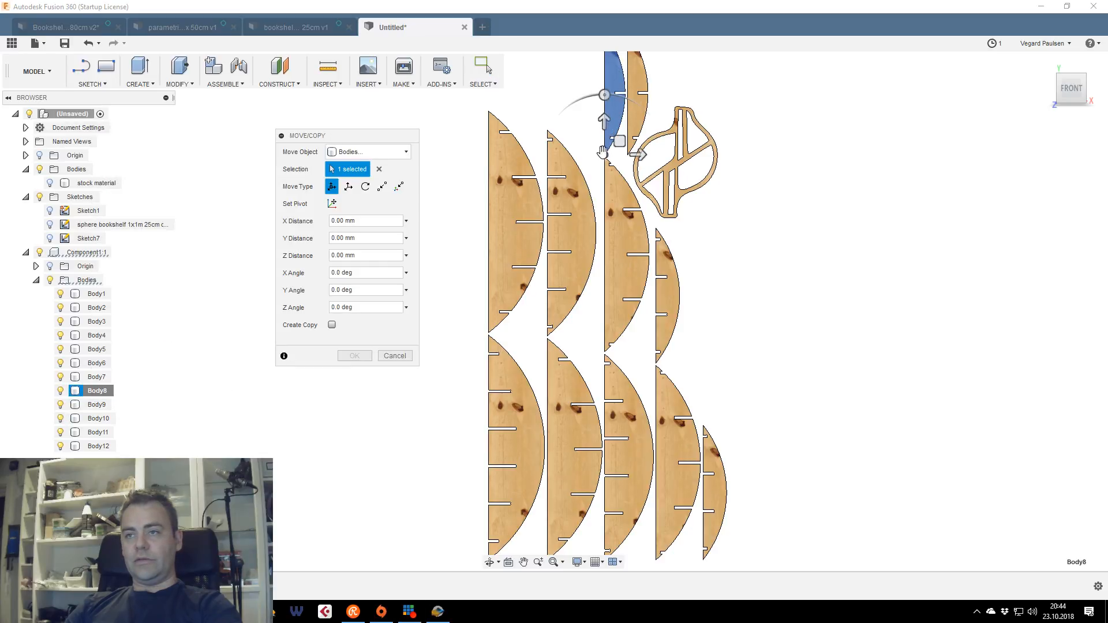
drag(618, 141, 720, 392)
drag(707, 345, 705, 493)
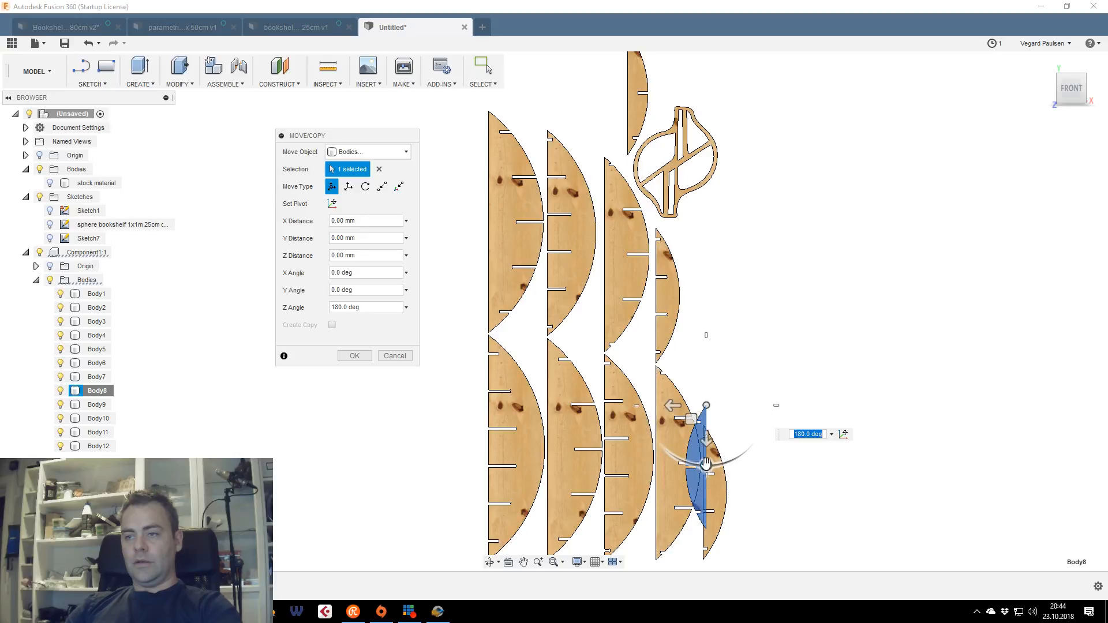
Fit the rotated slice Body8 into the gap above the smallest lower slice, about 32 mm in X and -524 mm in Y, and apply the move
drag(693, 420, 684, 302)
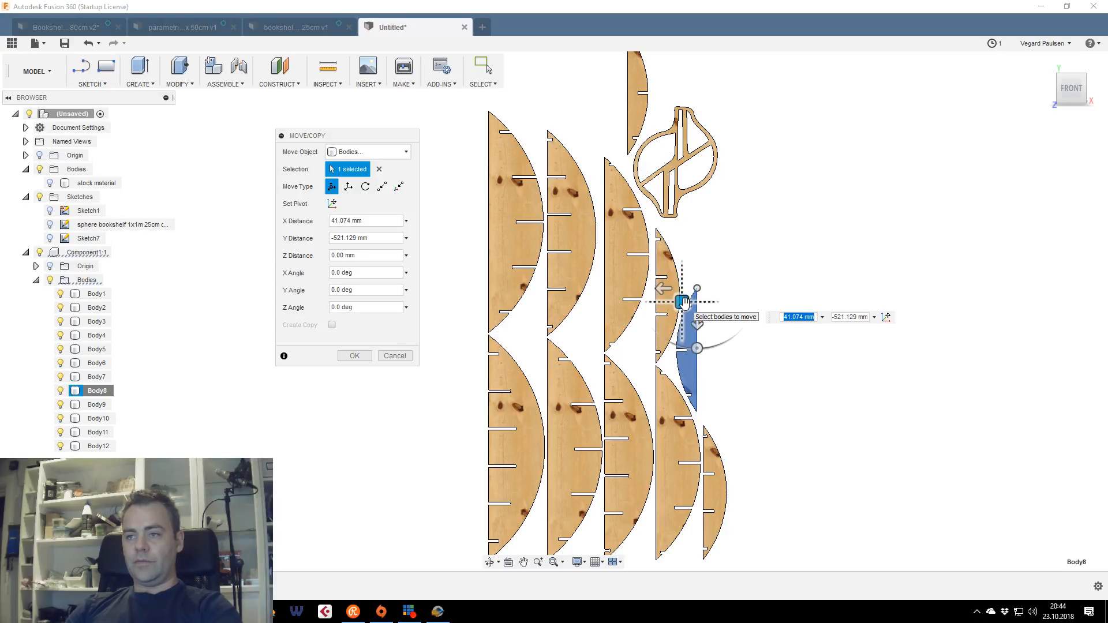
scroll(690, 361, up, 5)
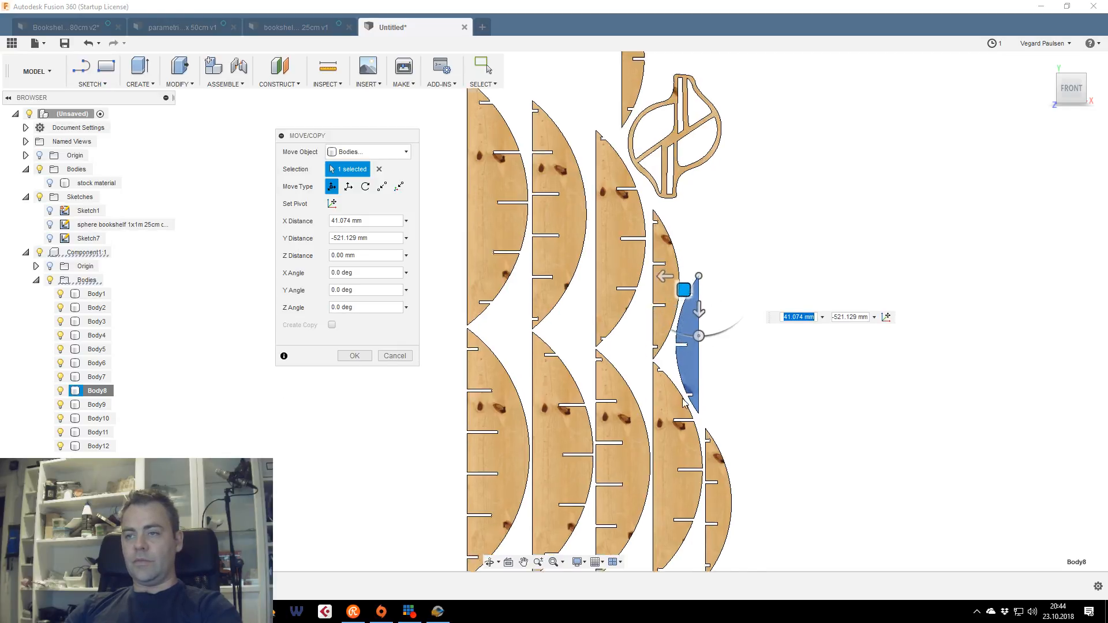
scroll(689, 355, down, 5)
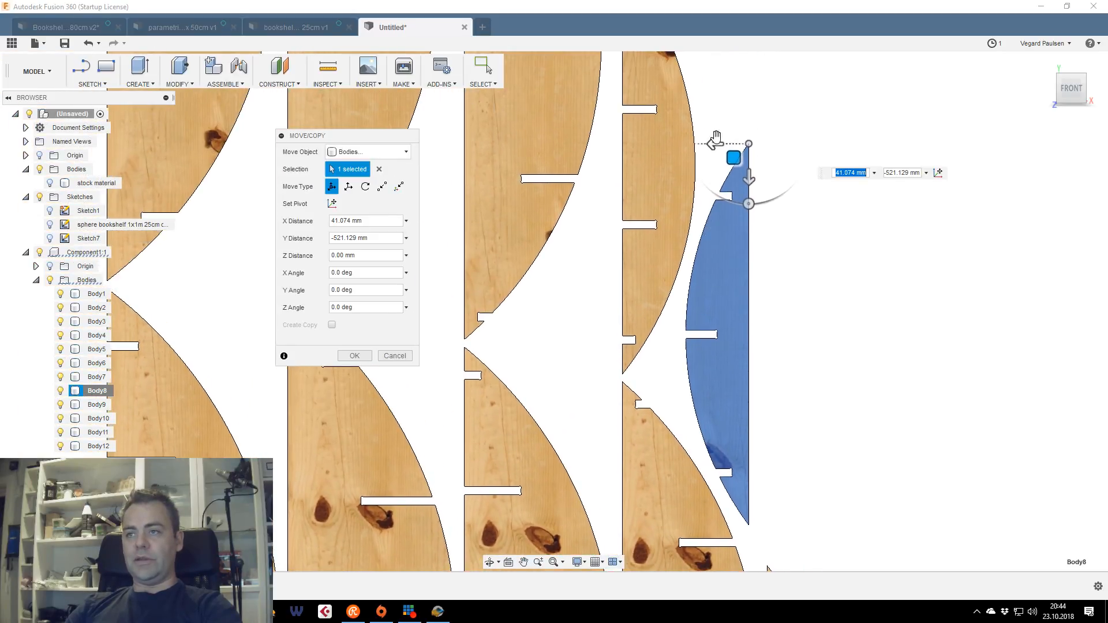
drag(735, 154, 736, 161)
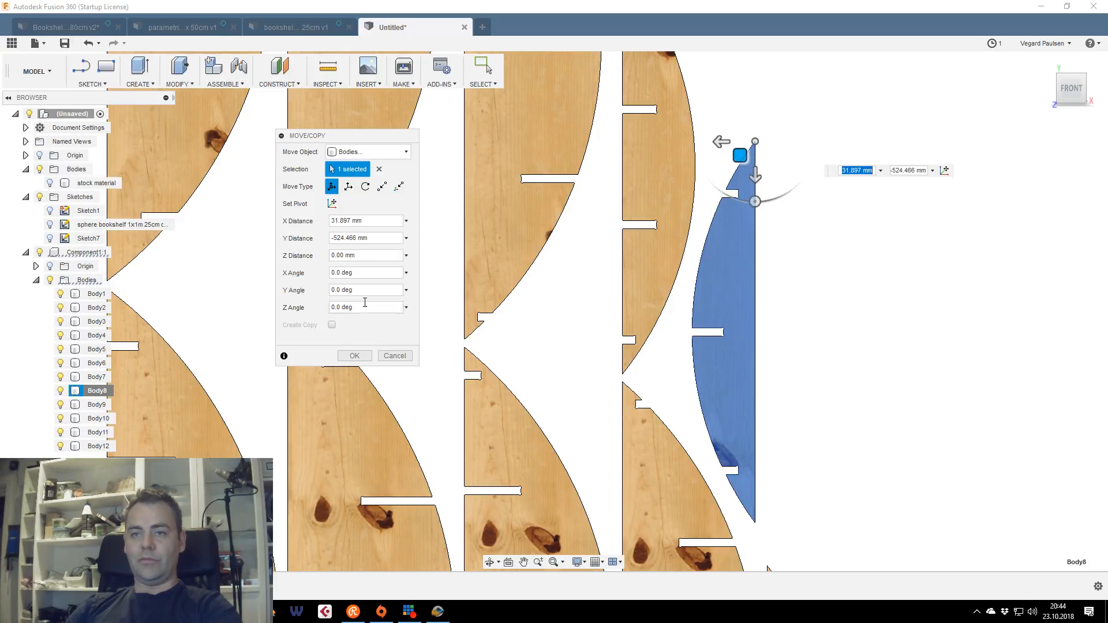
click(352, 355)
Move the remaining small upper slice Body10 back to back with the rotated slice, about 342 mm in X and -1140 mm in Y
scroll(524, 323, down, 3)
middle_drag(524, 323, 521, 568)
scroll(522, 384, down, 1)
click(532, 247)
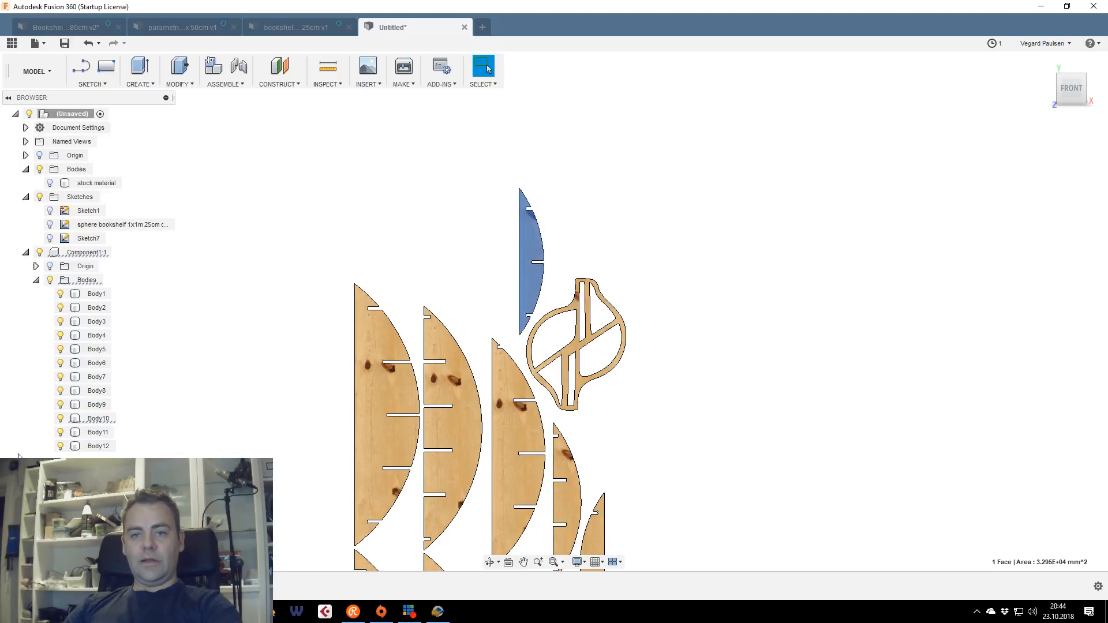
right_click(95, 418)
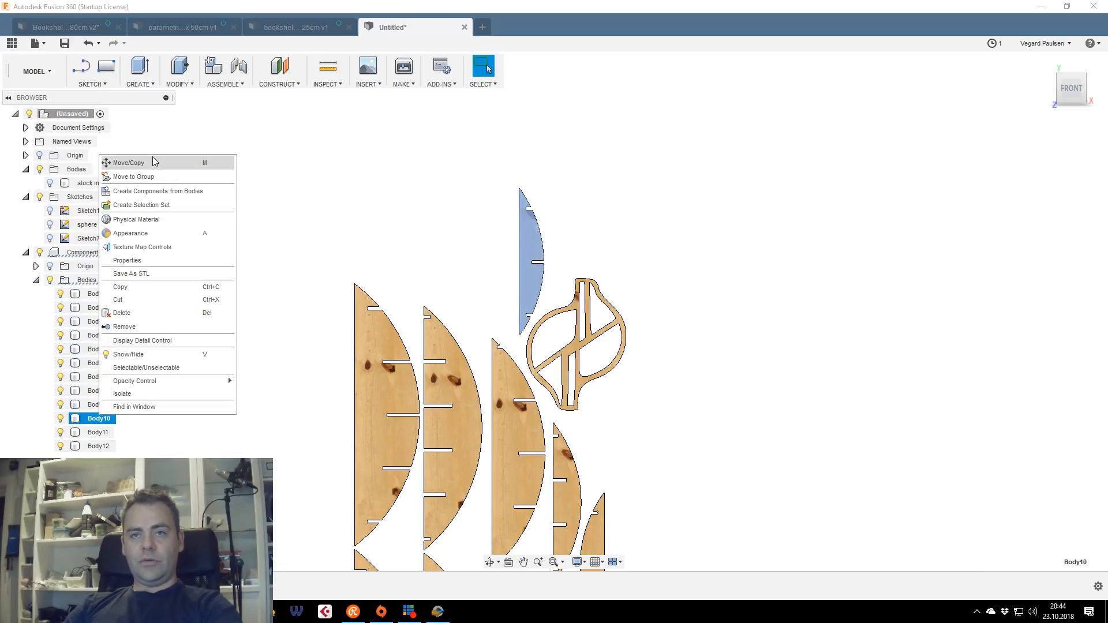
click(152, 159)
middle_drag(717, 421, 805, 200)
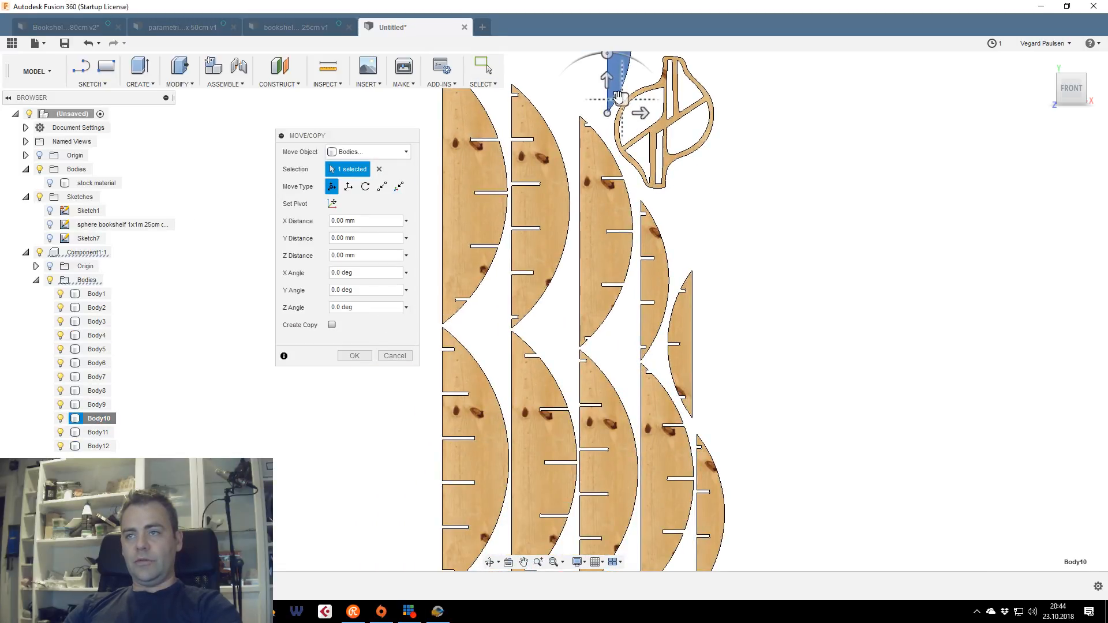
drag(618, 97, 713, 404)
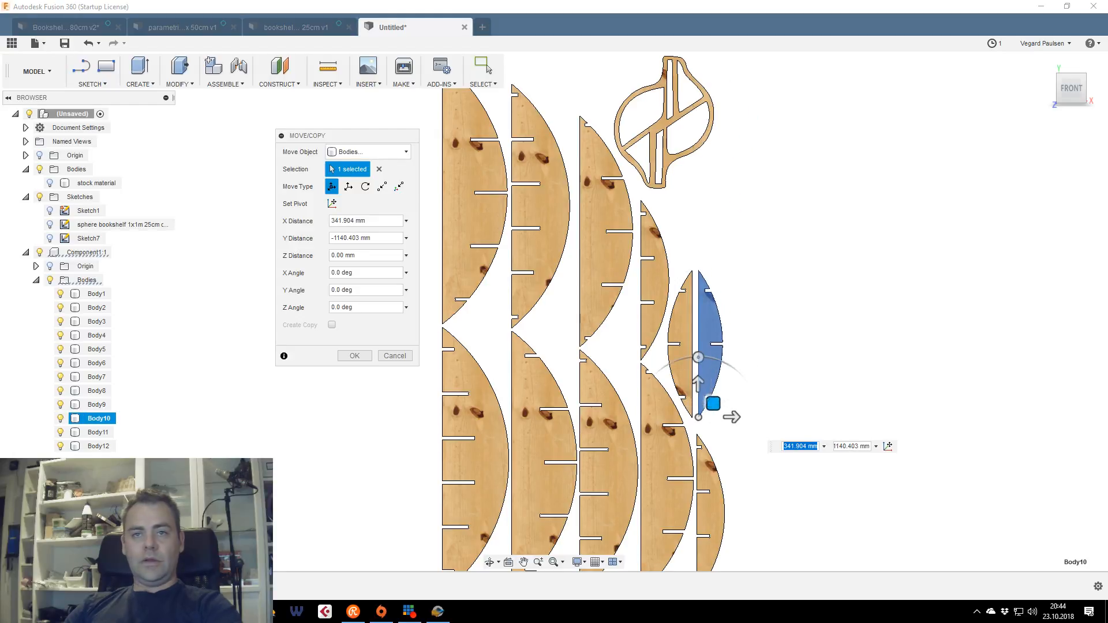
Show the stock material, shift Body10 slightly down to sit just above the smallest lower slice, and apply the move
click(51, 184)
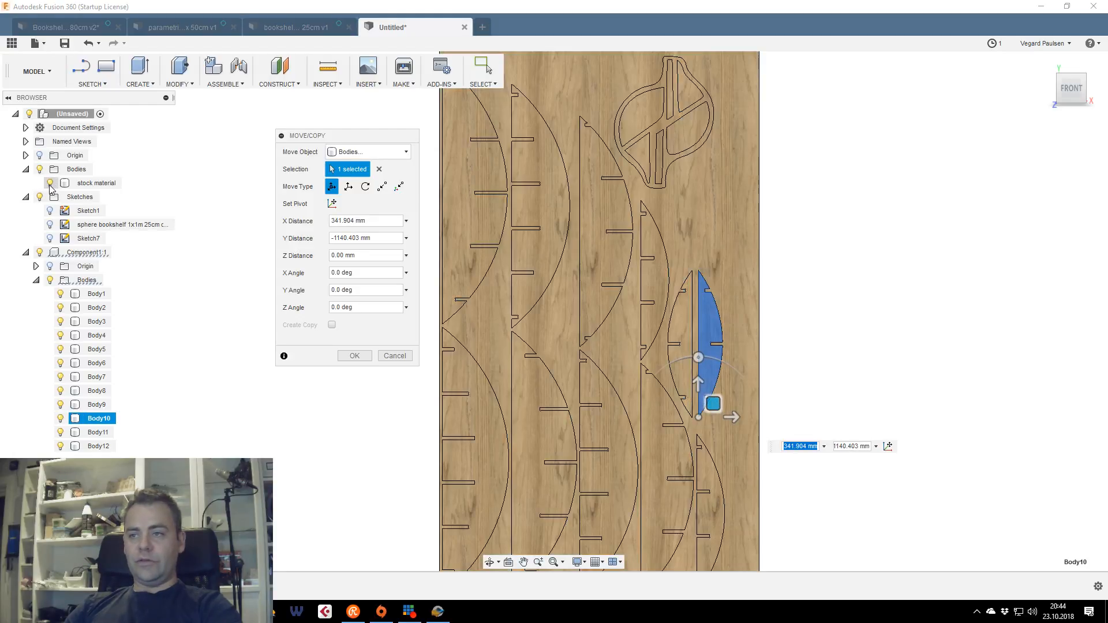
drag(713, 403, 711, 416)
click(354, 356)
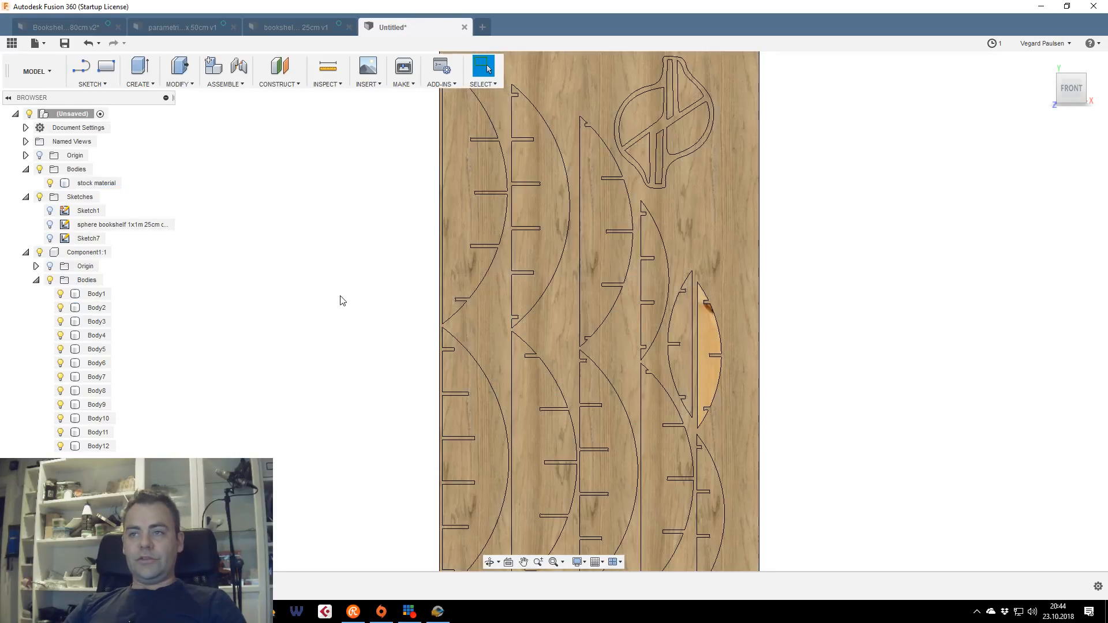
Rotate the logo Body12 onto its side and reposition it on the sheet, about -380 mm in X and -145 mm in Y
middle_drag(521, 245, 515, 284)
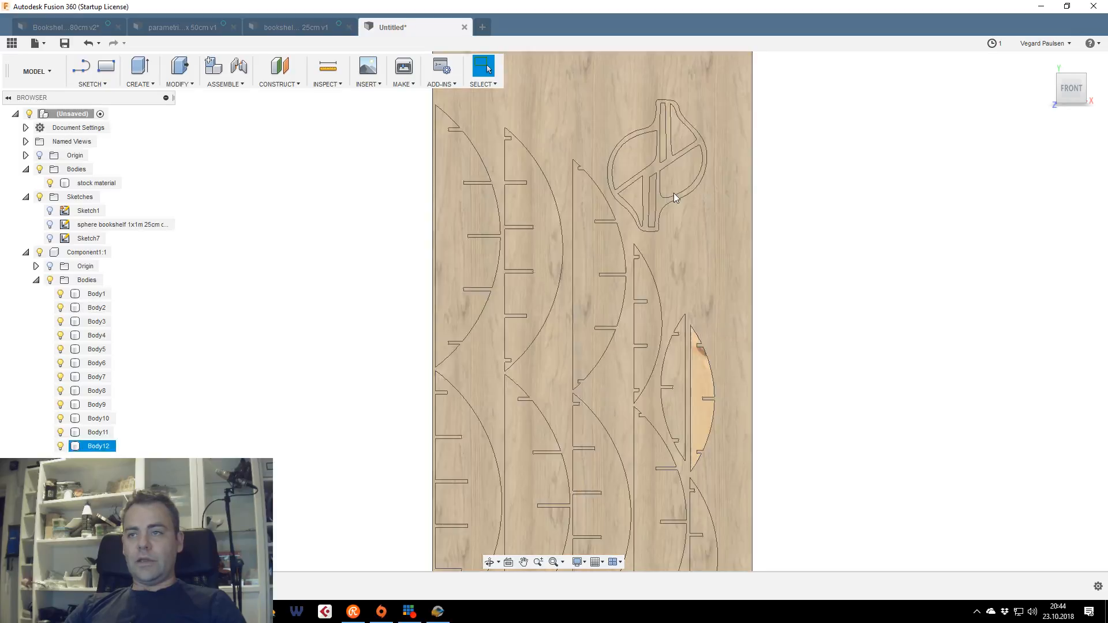
click(92, 446)
right_click(88, 446)
click(125, 191)
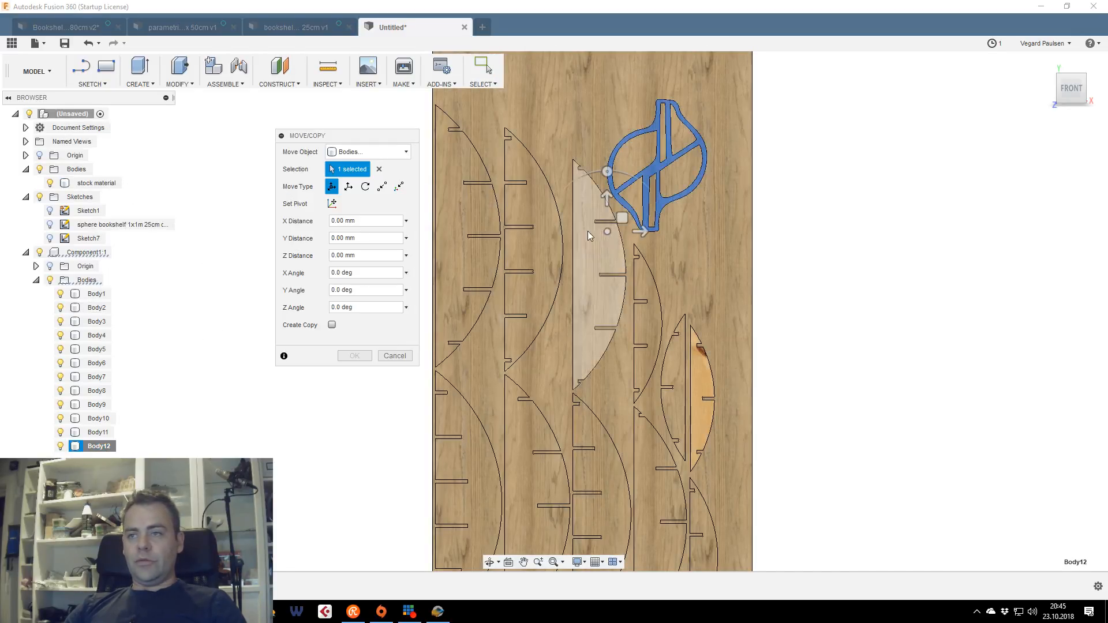
drag(621, 218, 647, 232)
drag(629, 190, 633, 158)
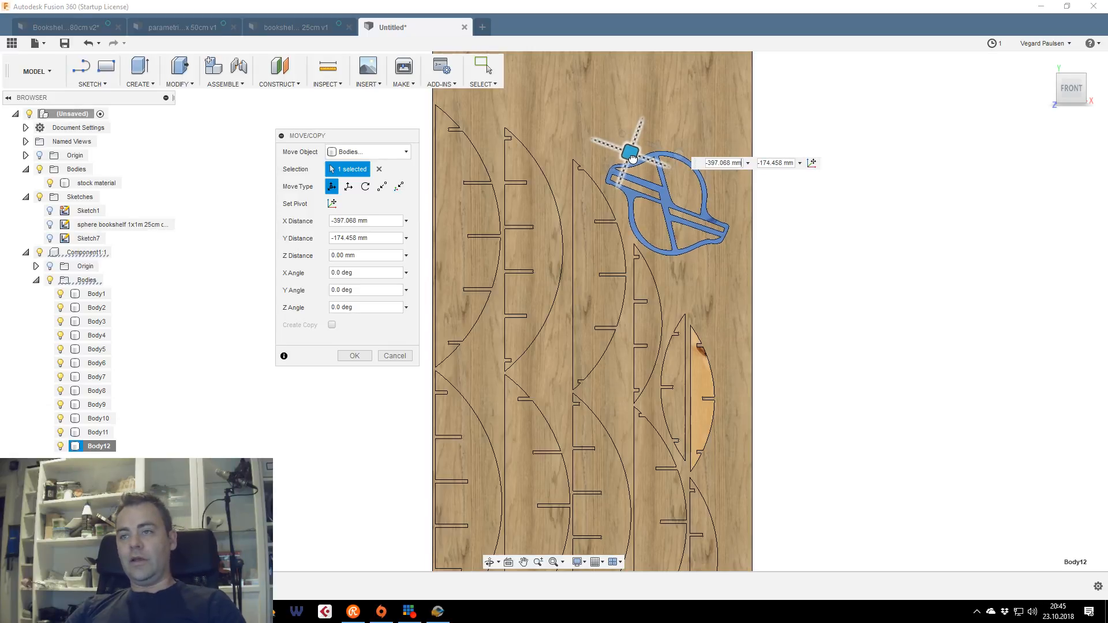
drag(633, 158, 641, 161)
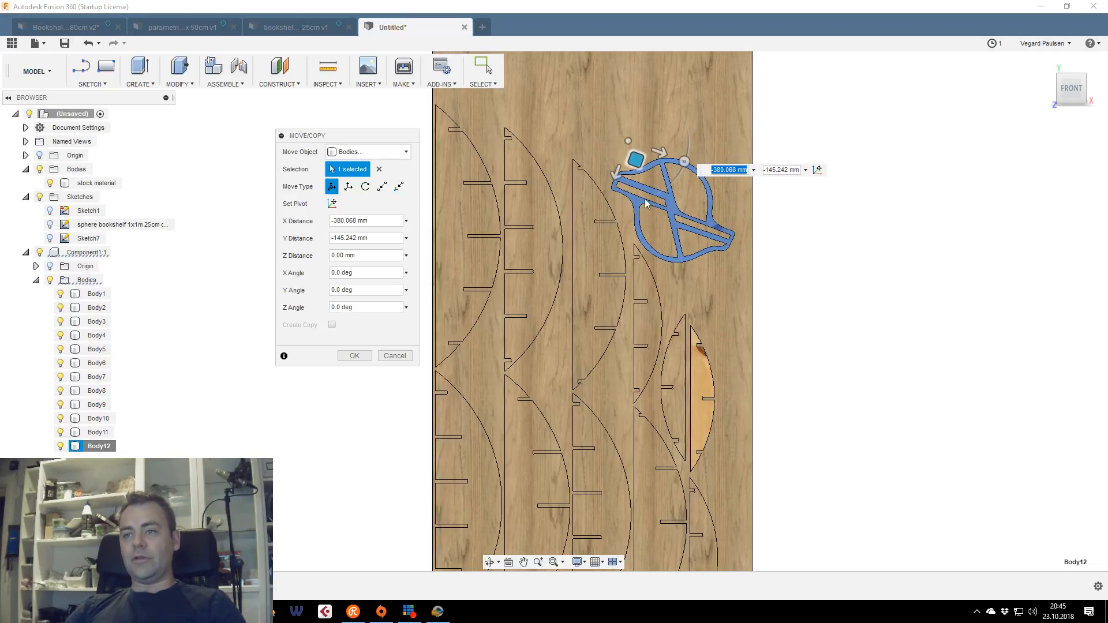
Reposition the S-shaped frame (Body12) in the free stock area beside the upper arc pieces using Move/Copy
scroll(651, 262, up, 2)
scroll(636, 267, up, 2)
scroll(623, 239, down, 1)
middle_drag(624, 256, 667, 243)
scroll(592, 404, down, 2)
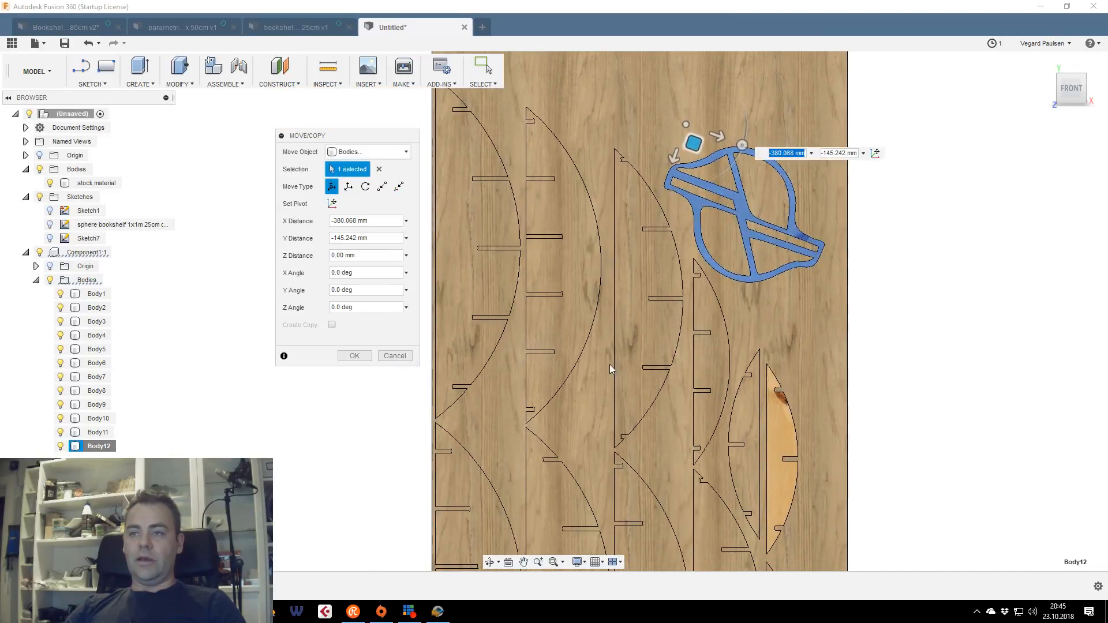
scroll(610, 364, down, 1)
middle_drag(614, 343, 630, 290)
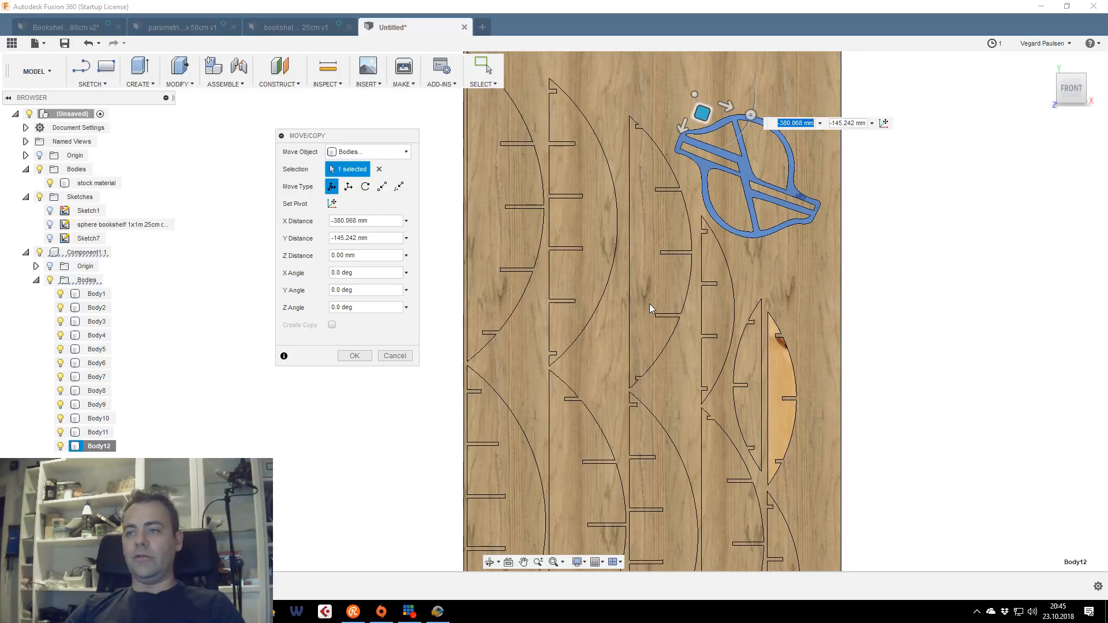
middle_drag(689, 242, 646, 275)
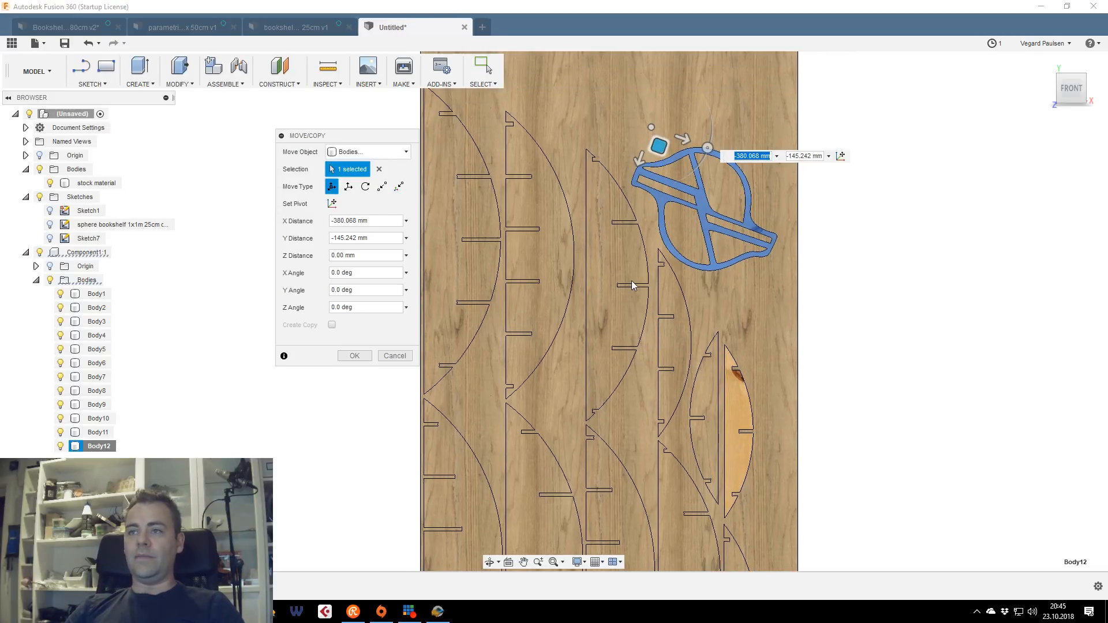
drag(648, 145, 696, 157)
mouse_move(666, 149)
mouse_down()
mouse_move(646, 146)
mouse_move(665, 156)
mouse_up()
scroll(573, 264, down, 2)
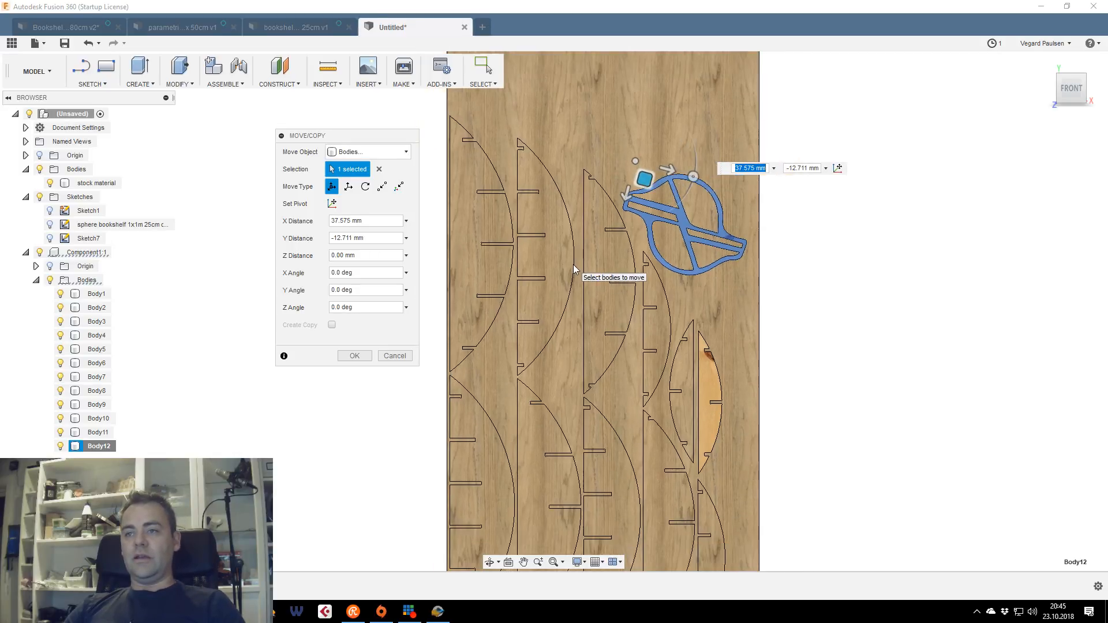
click(353, 356)
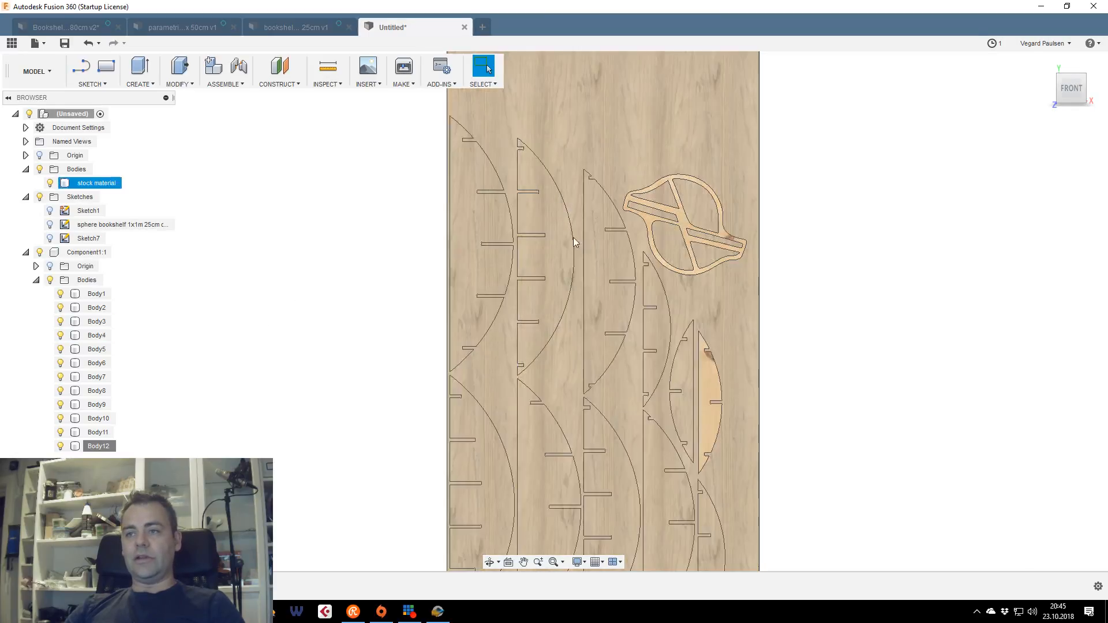
Examine the part layout on the stock sheet from tilted and front views, checking the unused space between the arc pieces
scroll(618, 300, up, 2)
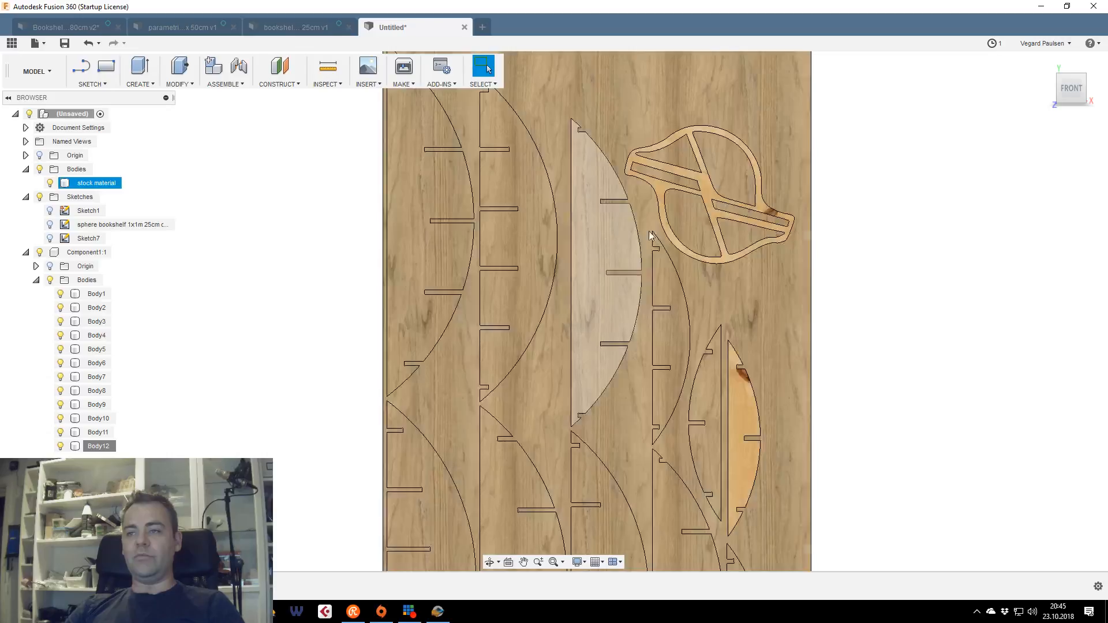
click(713, 306)
click(833, 346)
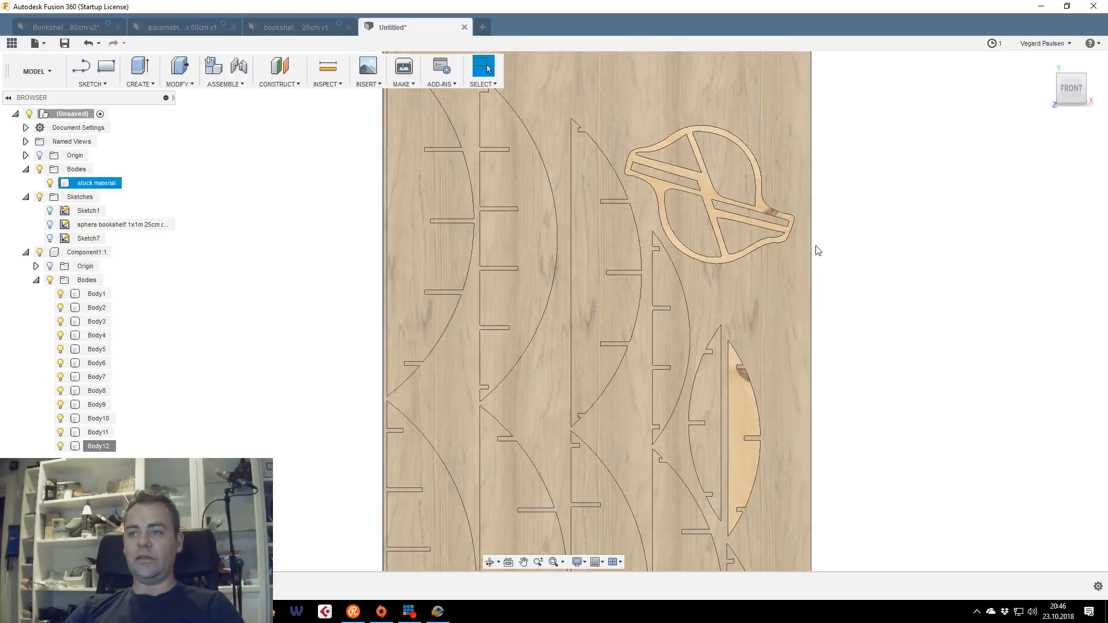
scroll(854, 271, down, 2)
middle_drag(908, 299, 852, 266)
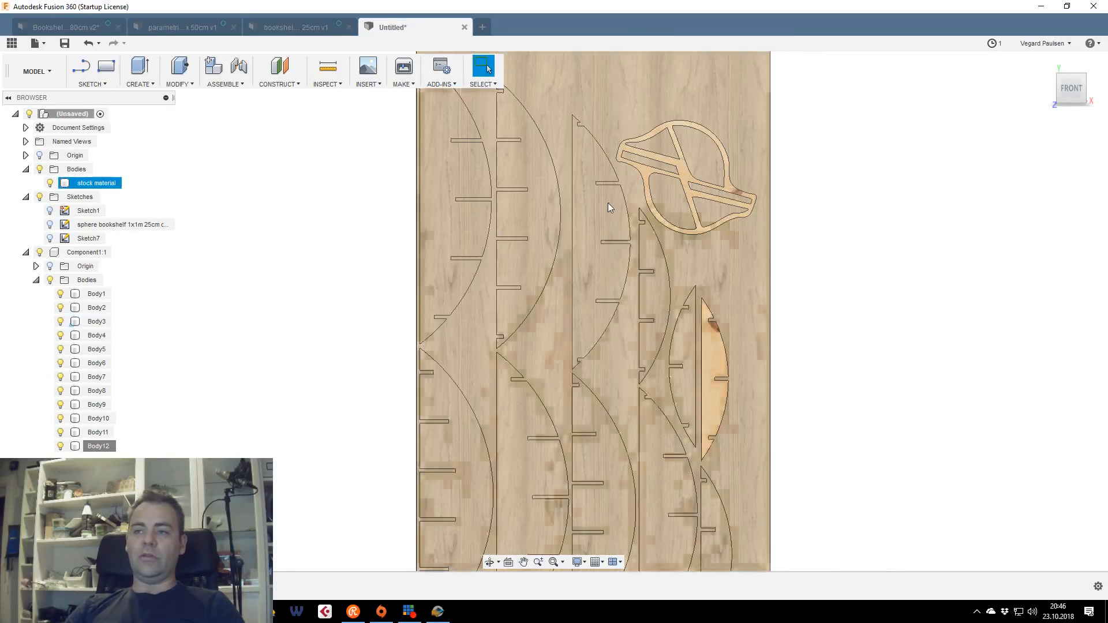
click(1066, 104)
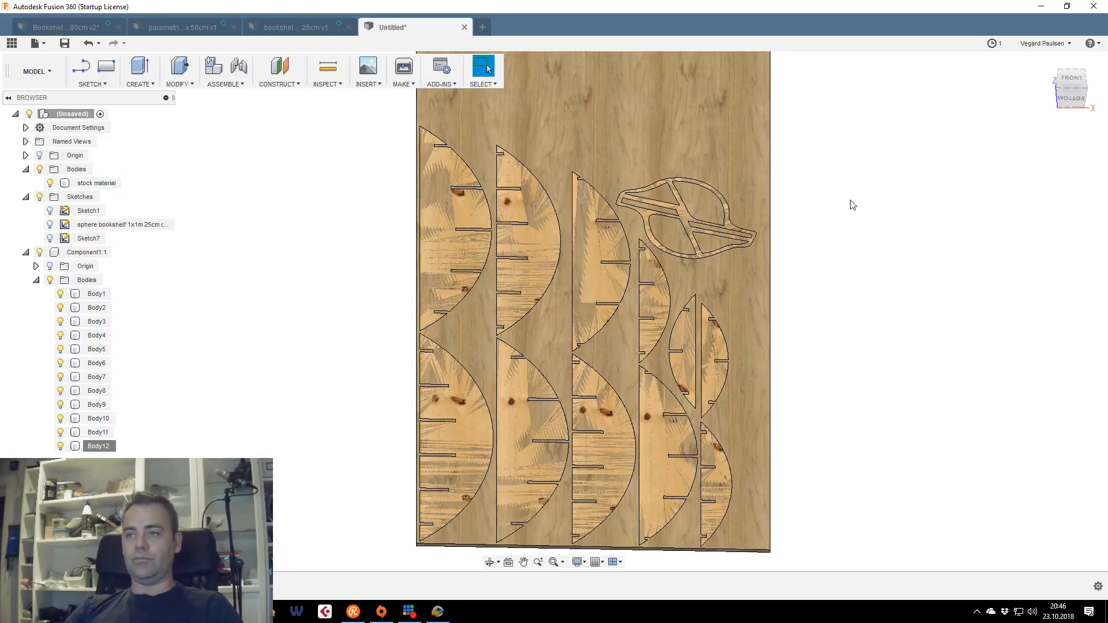
drag(1066, 95, 1068, 85)
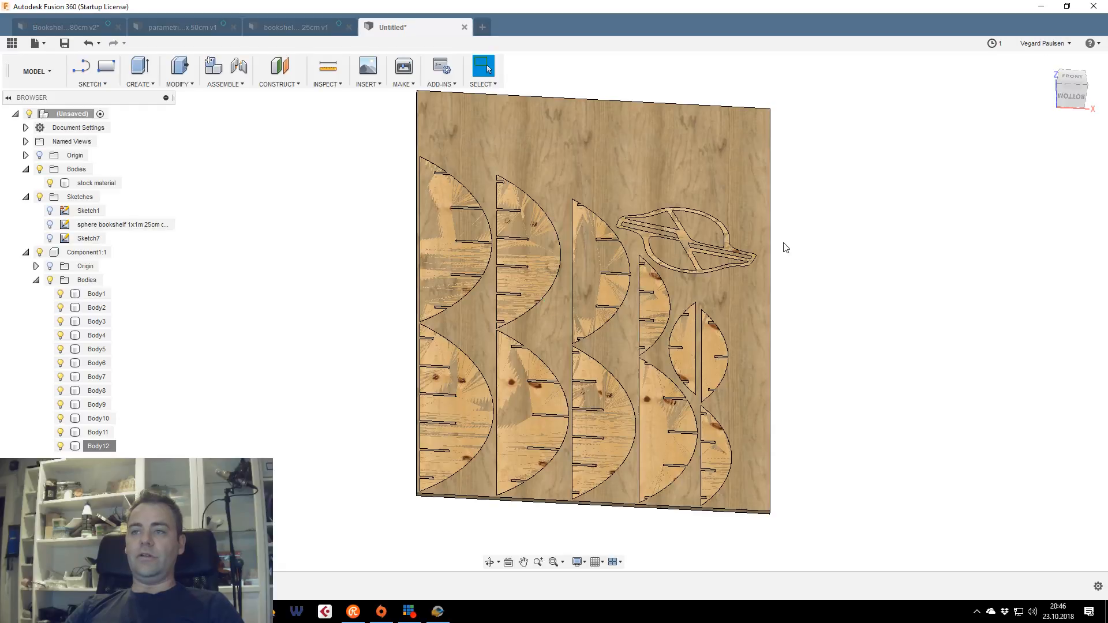
middle_drag(810, 213, 906, 173)
scroll(851, 251, up, 2)
click(1063, 97)
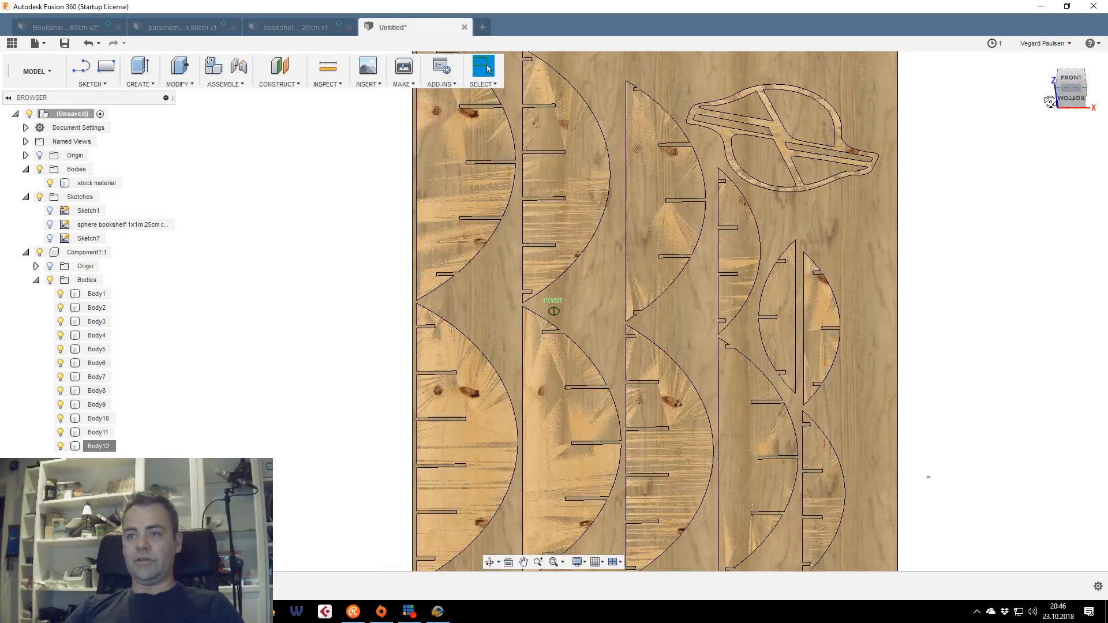
middle_drag(833, 274, 877, 260)
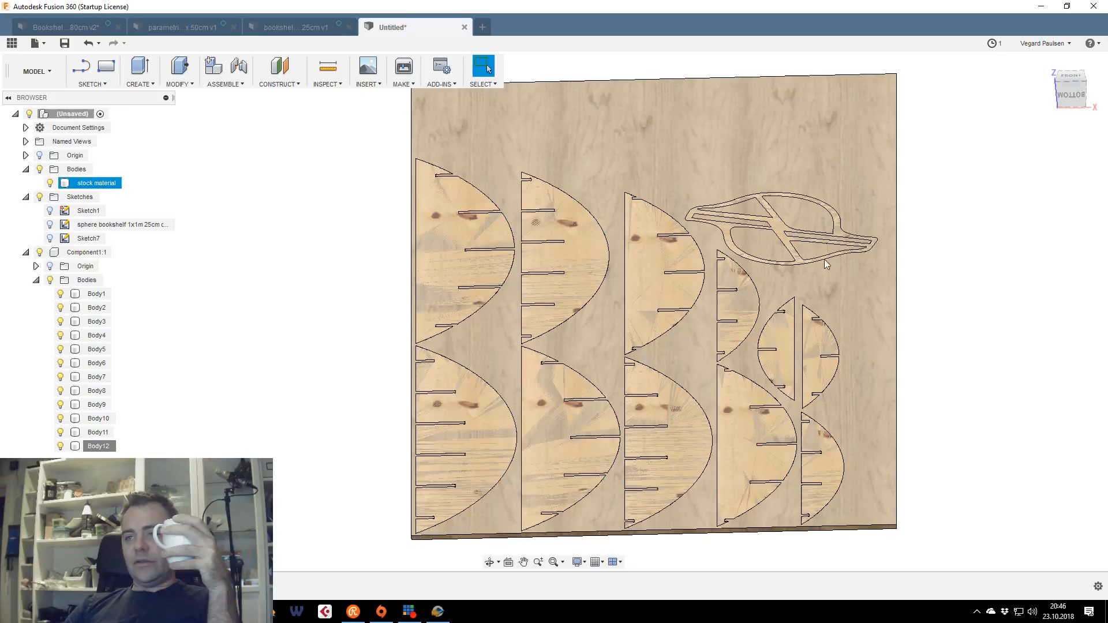
click(714, 288)
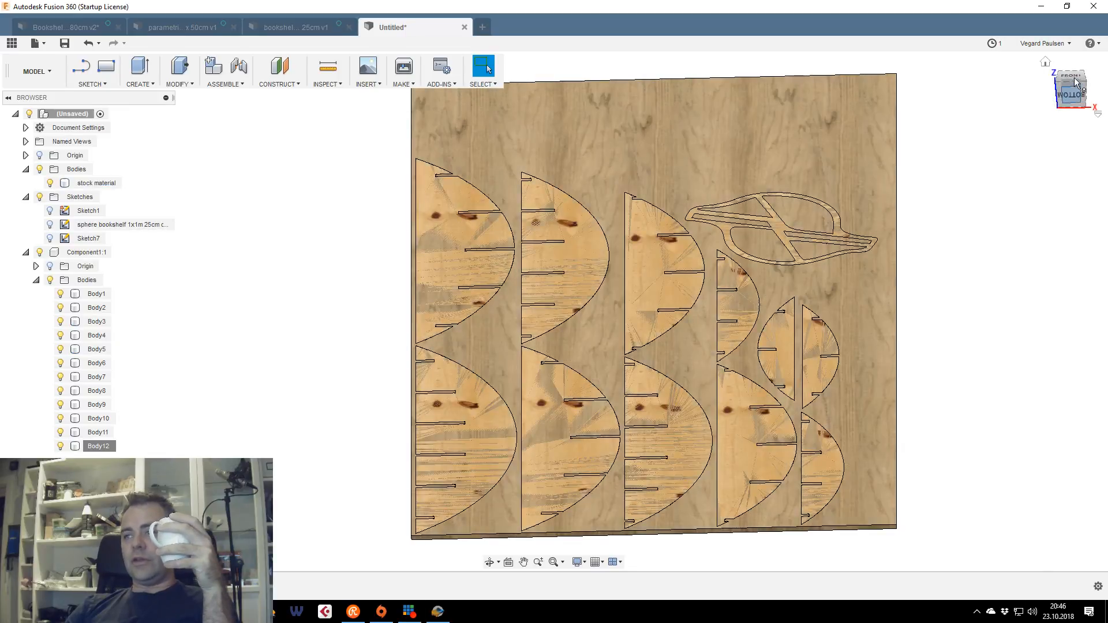
click(1074, 79)
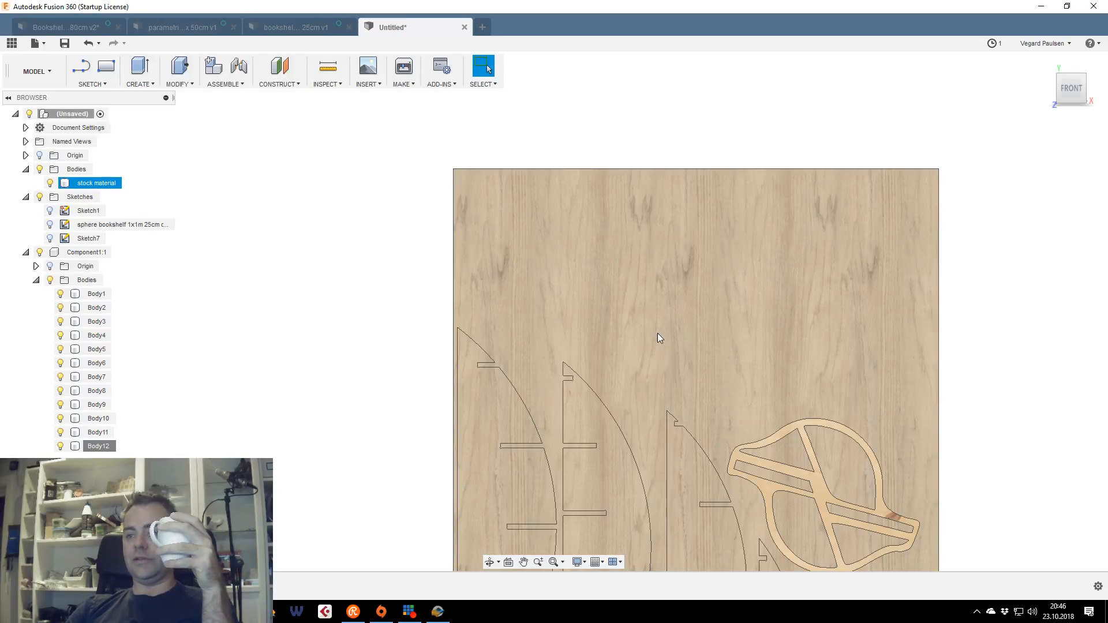
middle_drag(636, 329, 677, 202)
scroll(715, 348, down, 3)
middle_drag(730, 403, 705, 185)
middle_drag(668, 333, 632, 264)
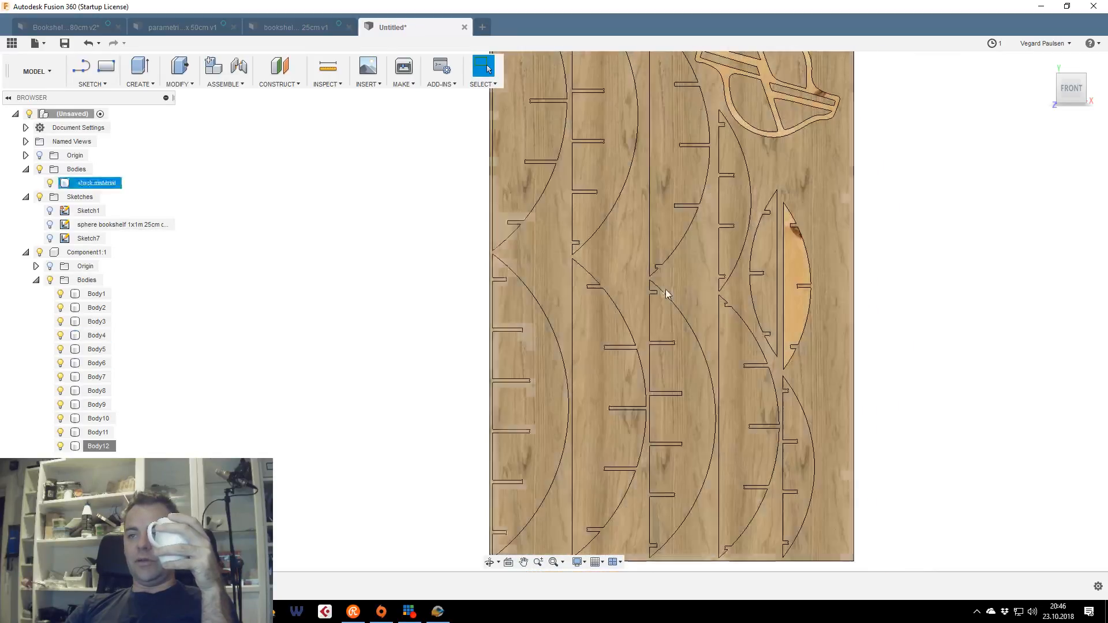
middle_drag(659, 314, 708, 292)
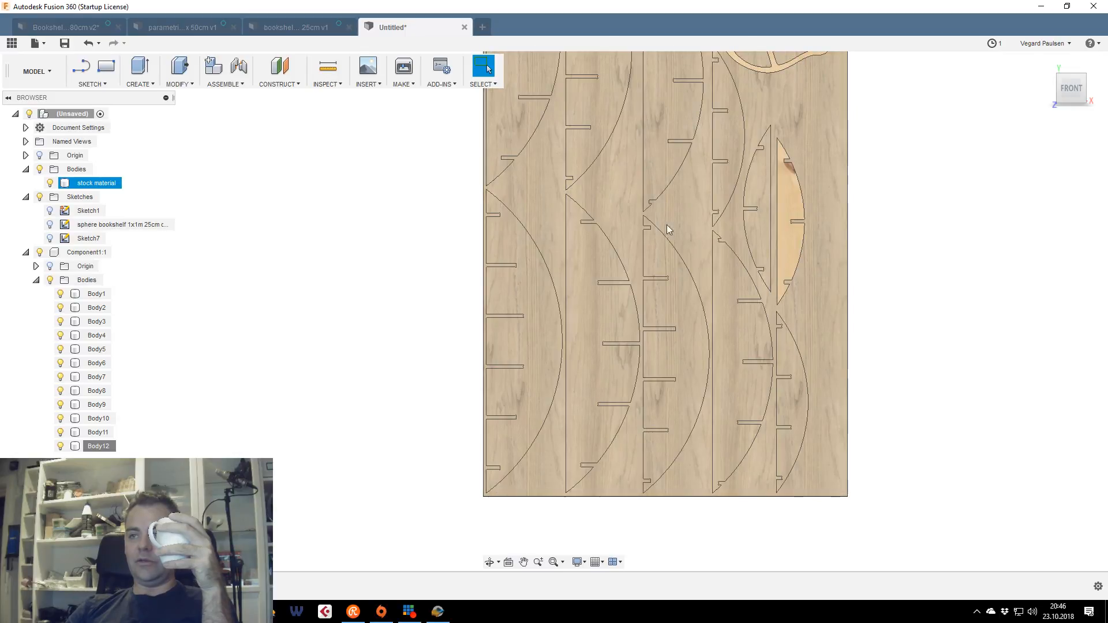
click(768, 214)
right_click(99, 447)
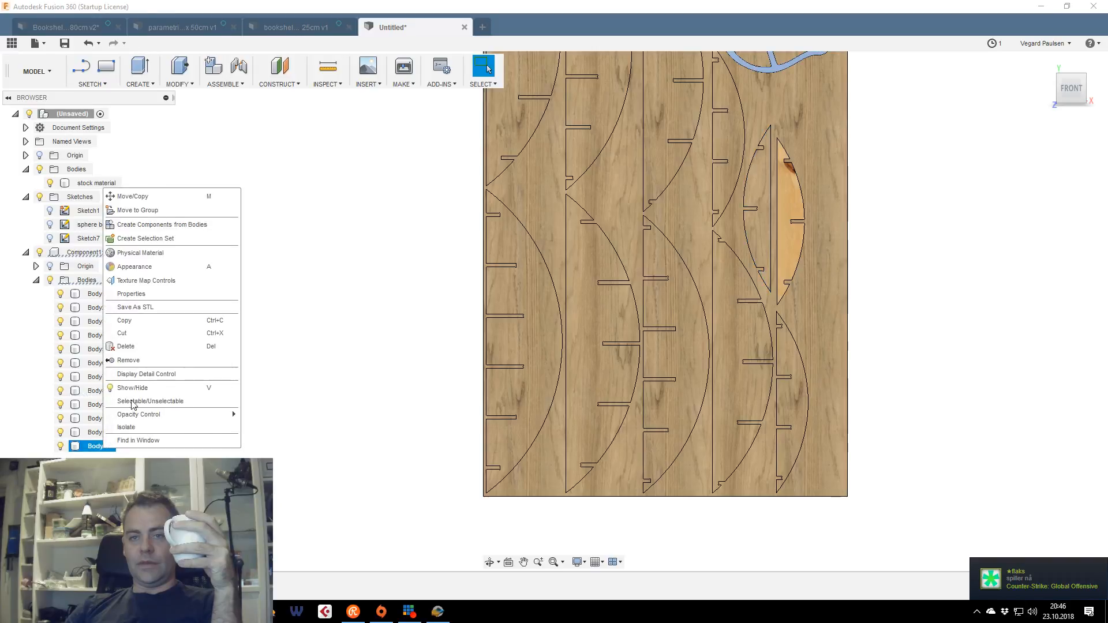
click(168, 195)
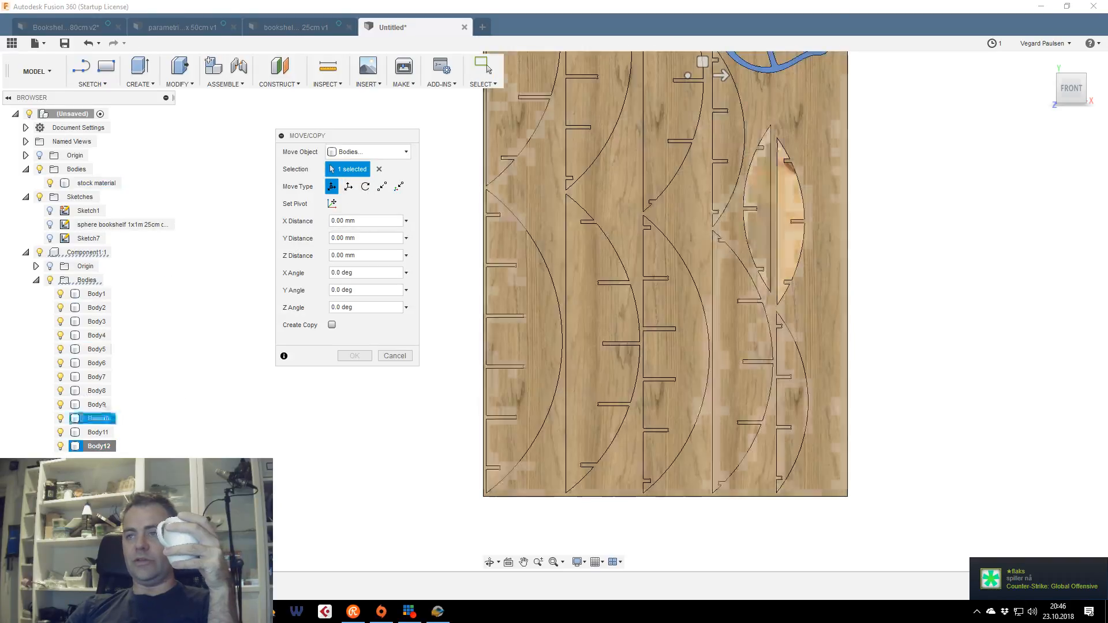
scroll(707, 144, up, 2)
mouse_move(716, 125)
mouse_down()
mouse_move(688, 124)
mouse_move(715, 124)
mouse_up()
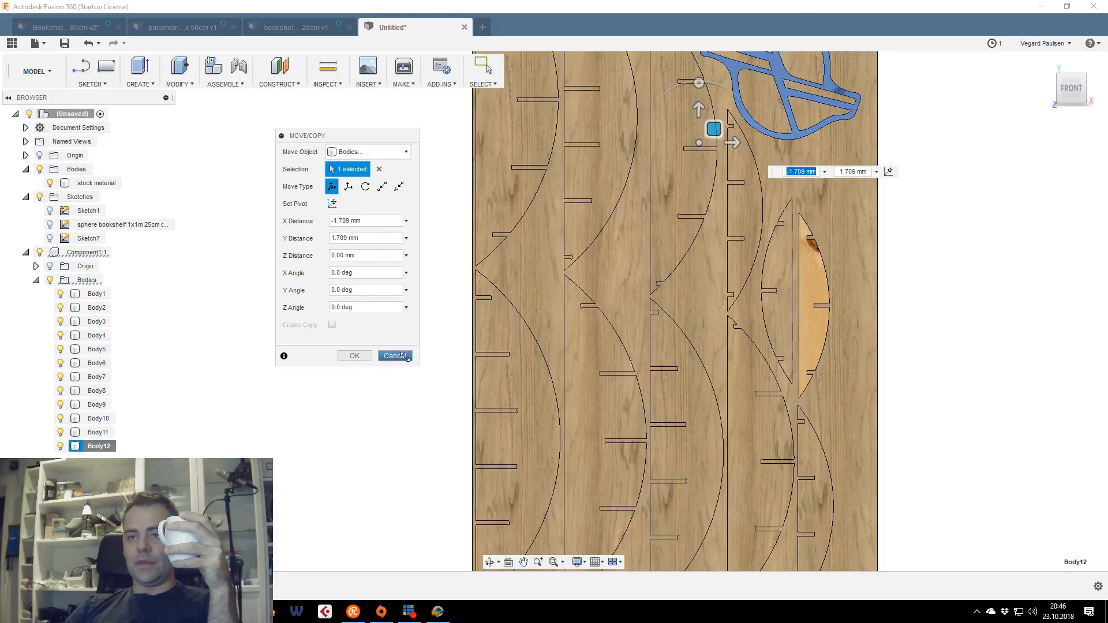
click(394, 355)
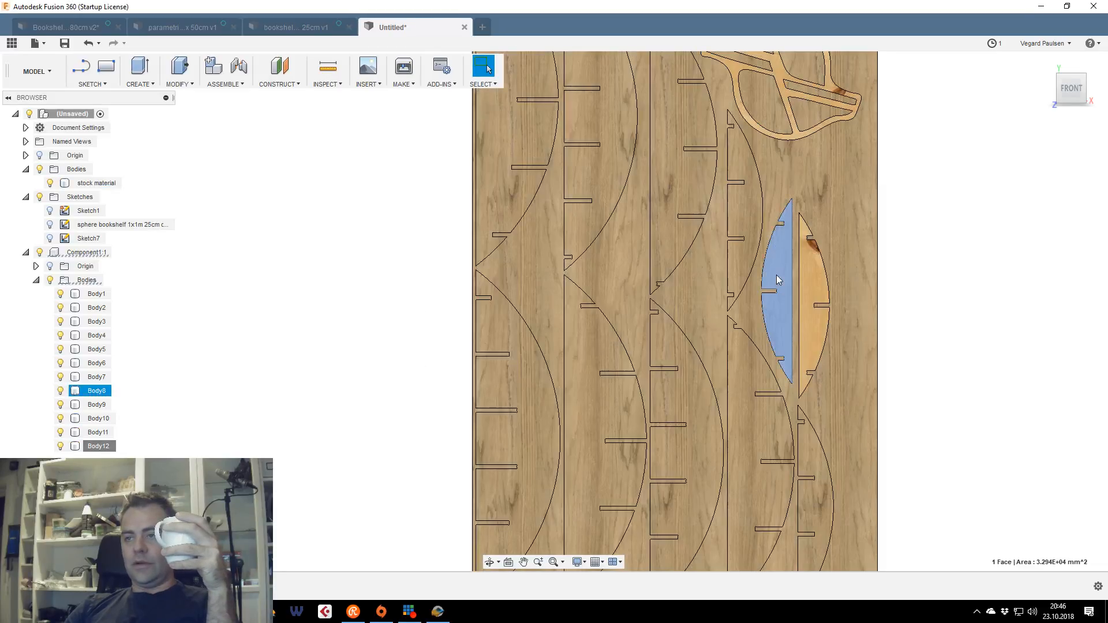
Move the small arc piece Body8 sideways into the gap between the third and fourth columns of arcs
right_click(97, 391)
click(197, 151)
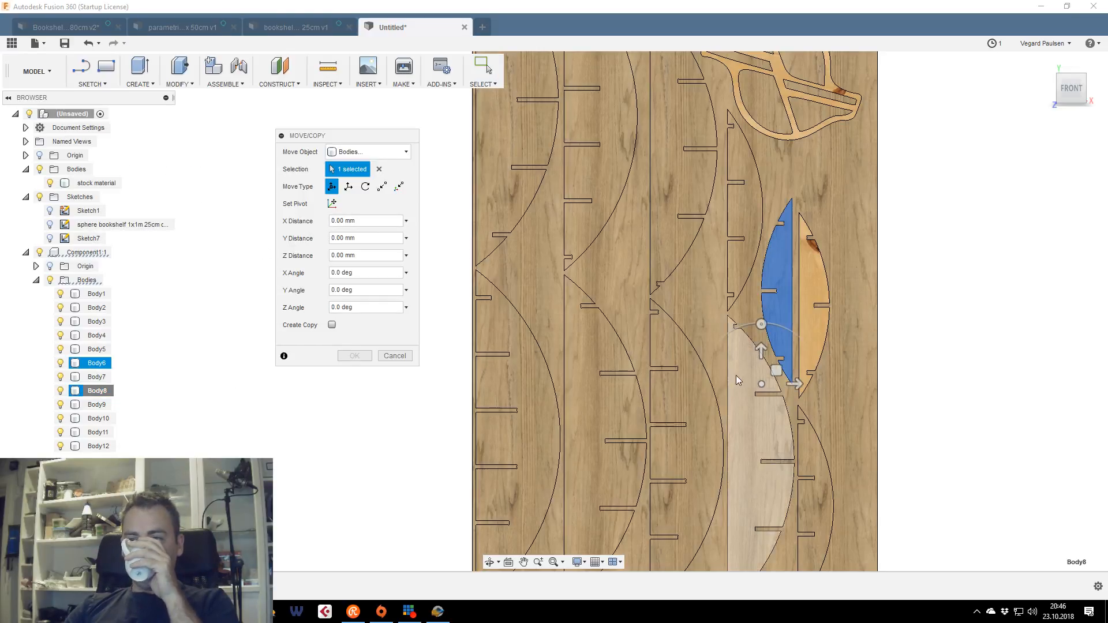
drag(775, 369, 707, 371)
click(347, 361)
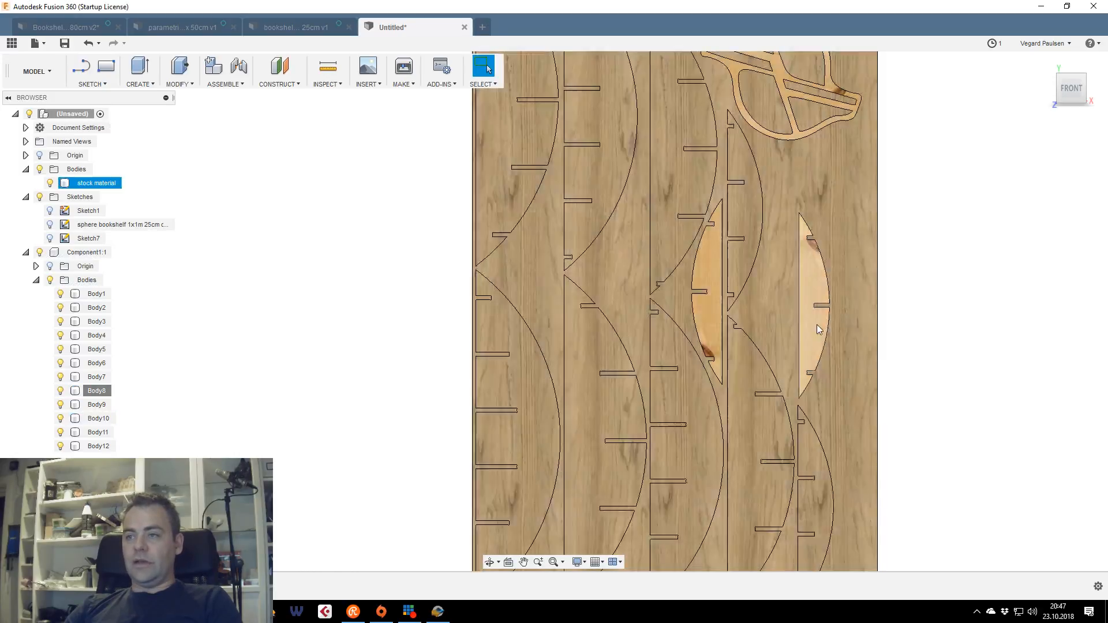
Rotate the small arc piece Body10 half a turn and move it into the gap between the second and third columns of arcs
click(808, 322)
click(202, 391)
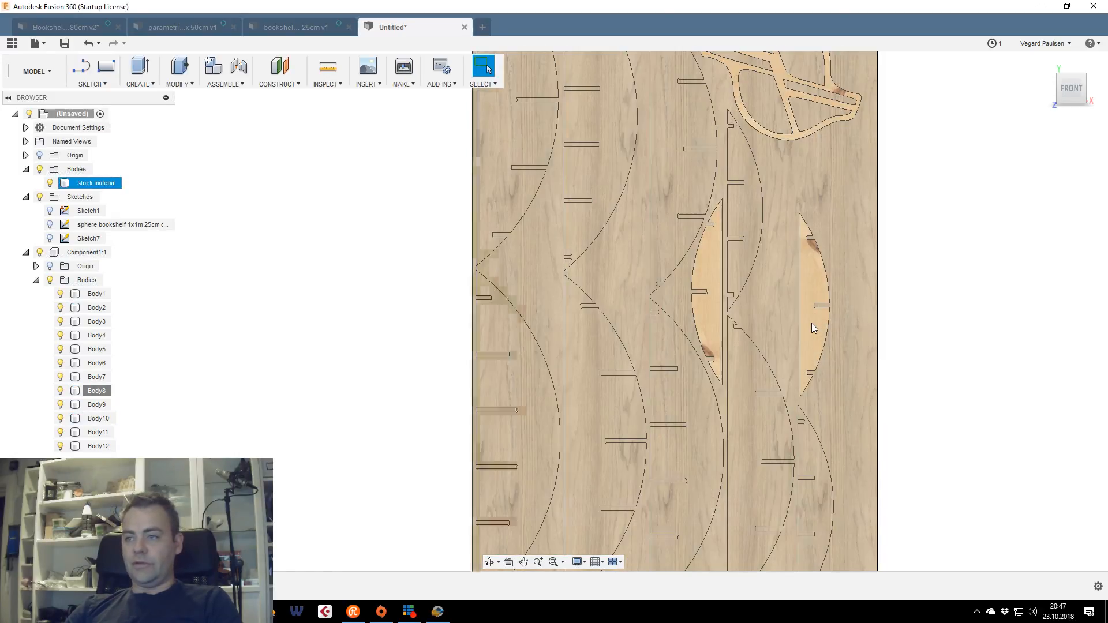
click(811, 323)
click(900, 325)
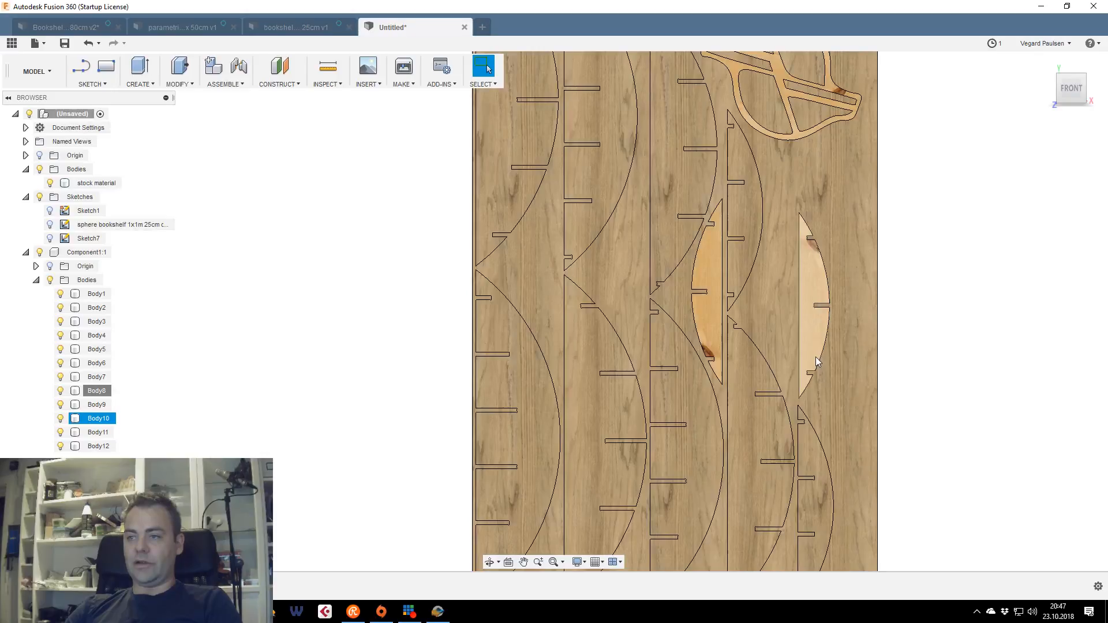
click(815, 357)
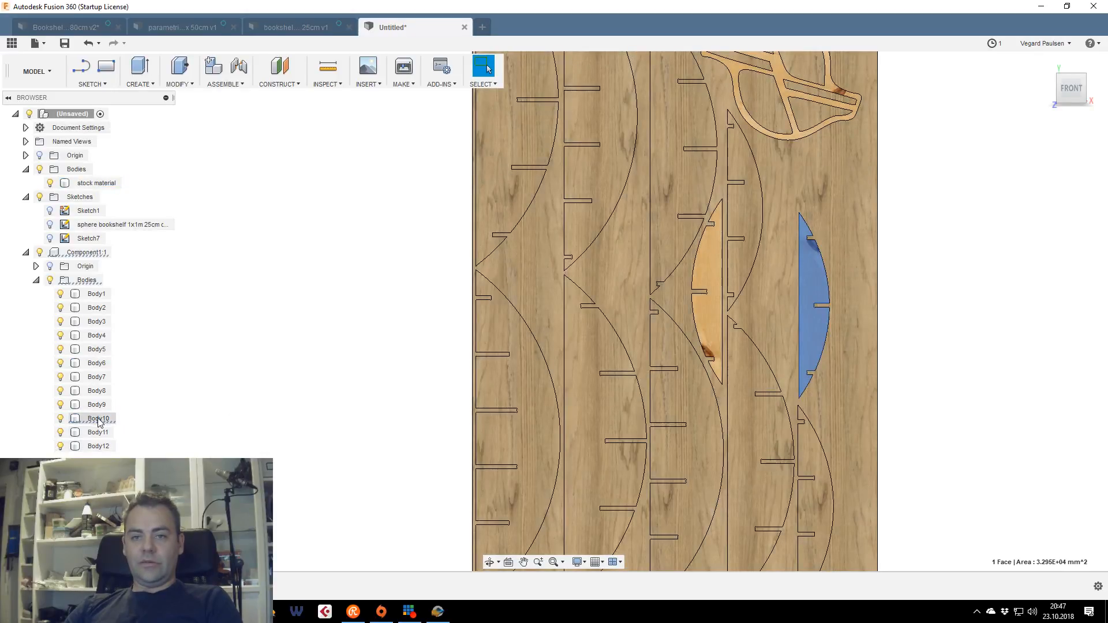
right_click(98, 420)
click(157, 169)
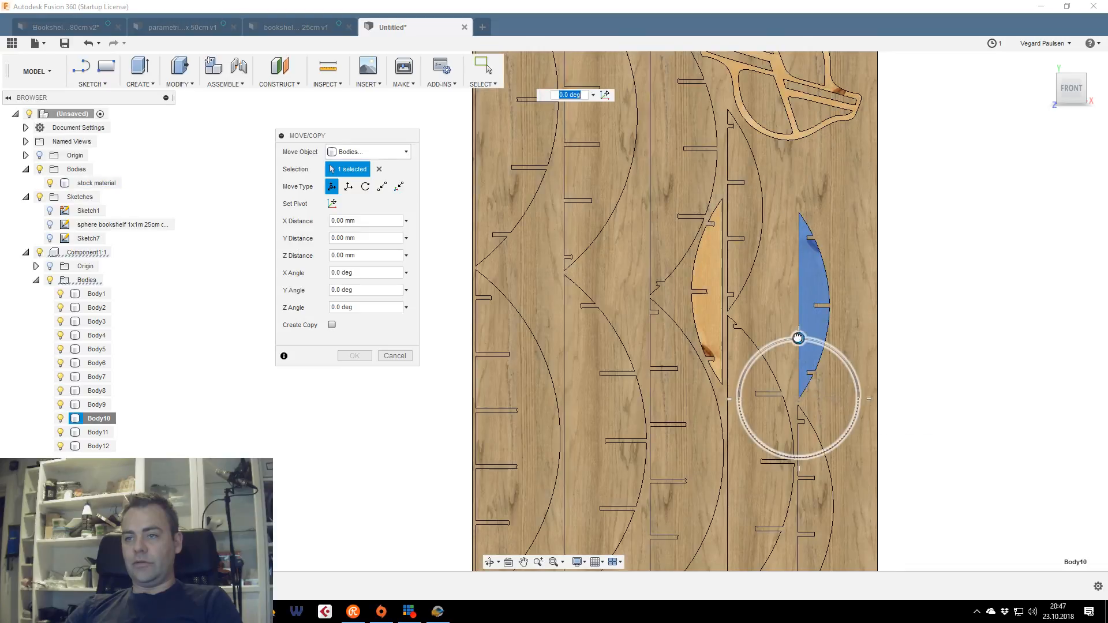
drag(799, 339, 805, 466)
drag(788, 411, 627, 185)
click(363, 357)
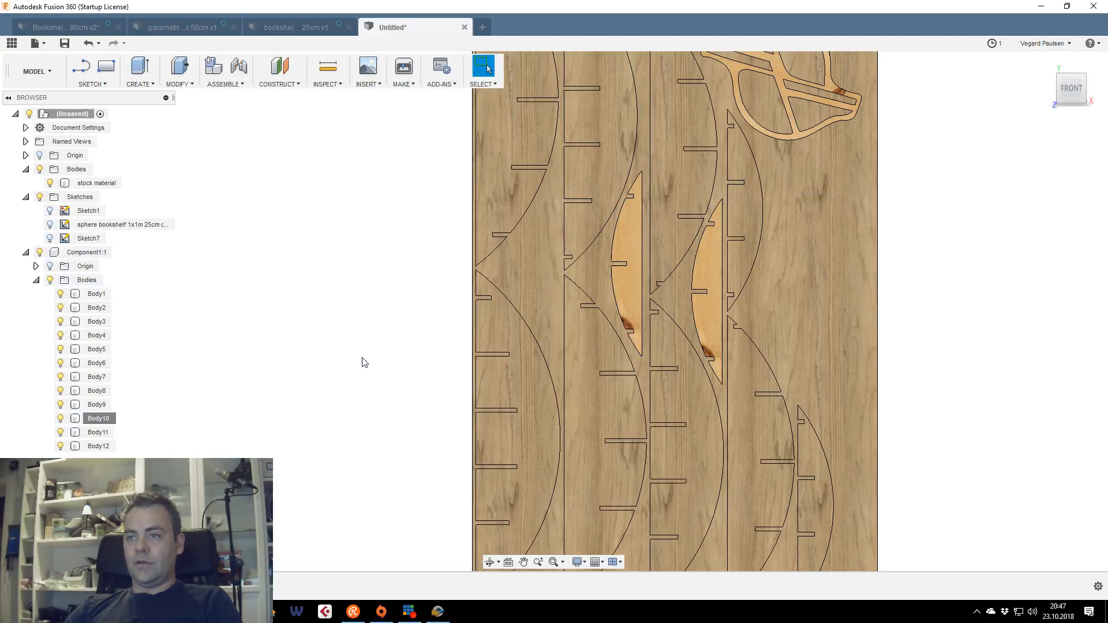
Rotate arc piece Body5 180 degrees about Z and move it 496.30 mm in X and -438.022 mm in Y, between the first two columns
scroll(707, 301, down, 1)
middle_drag(707, 301, 824, 383)
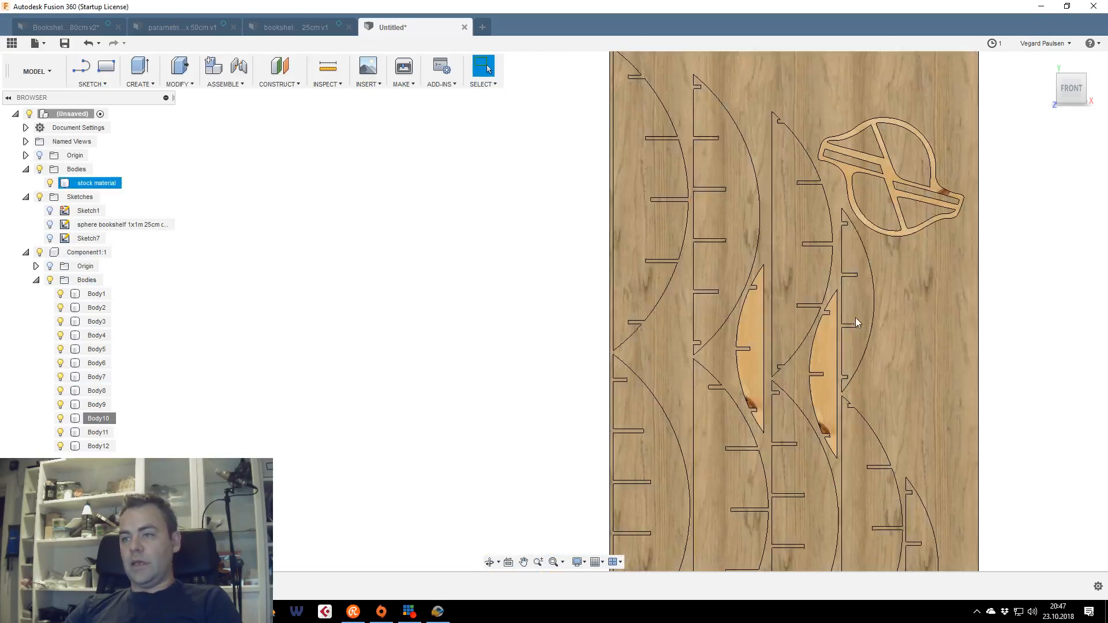
click(860, 304)
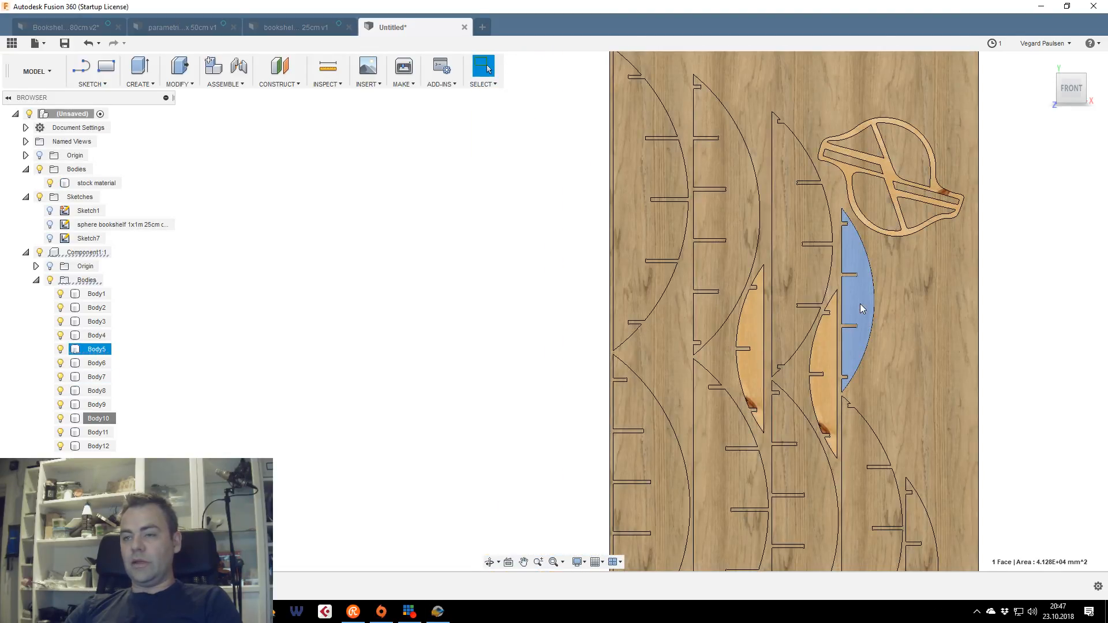
right_click(97, 349)
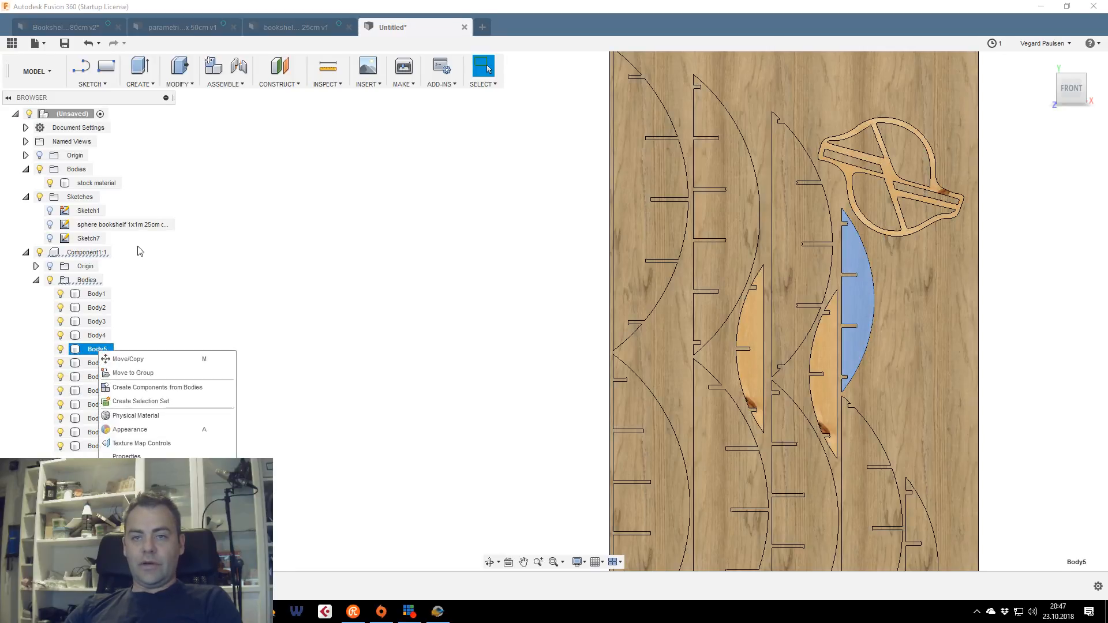
click(128, 358)
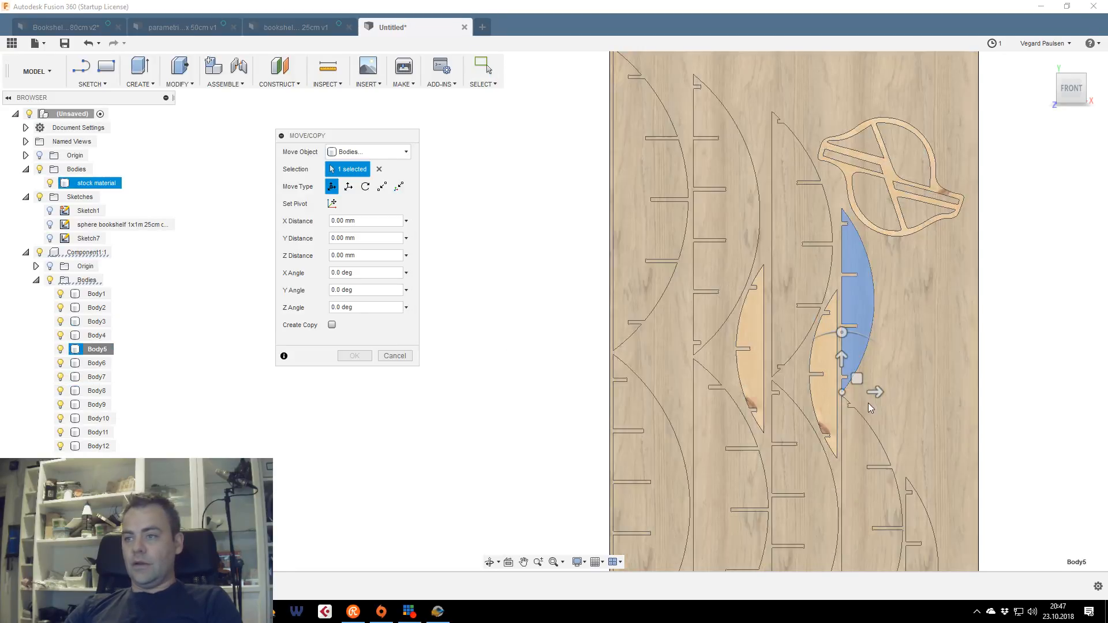
drag(842, 333, 839, 474)
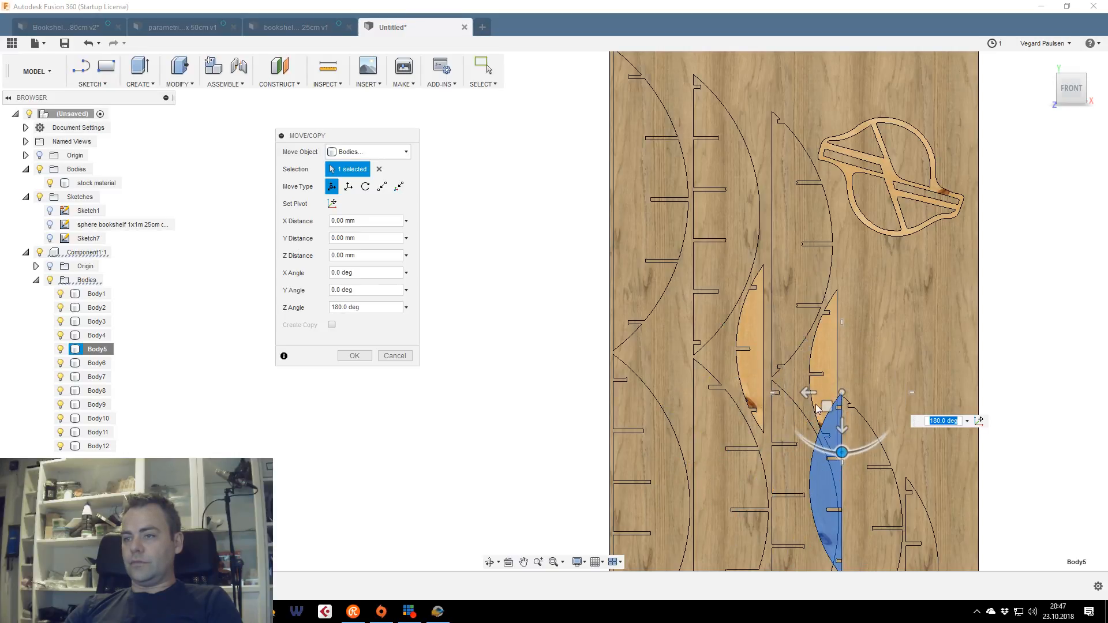
drag(826, 405, 673, 271)
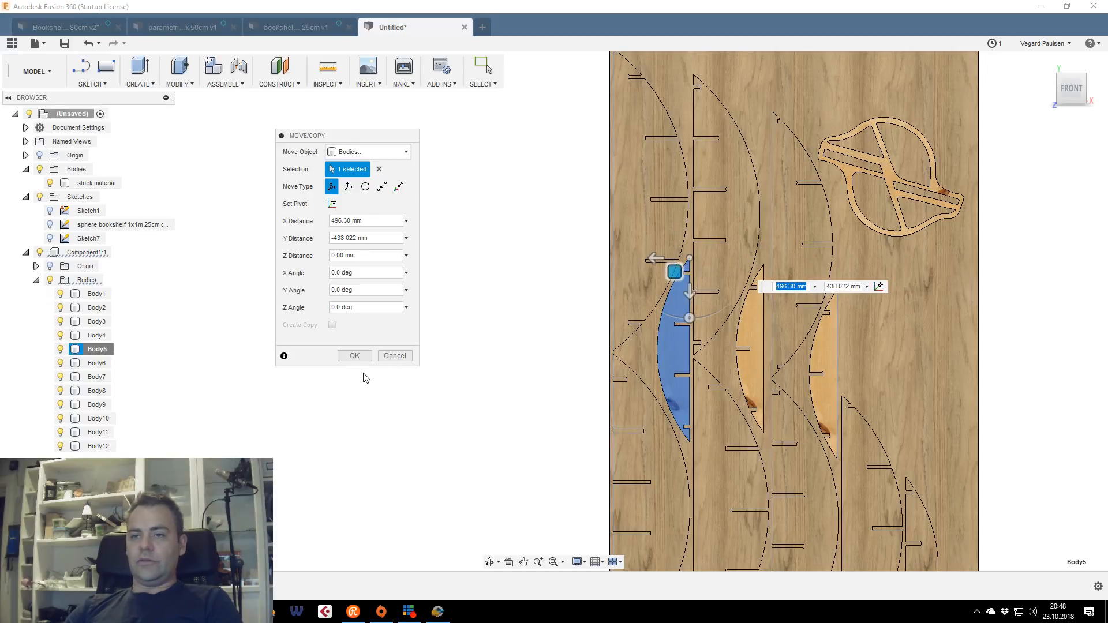
click(354, 355)
middle_drag(508, 316, 386, 298)
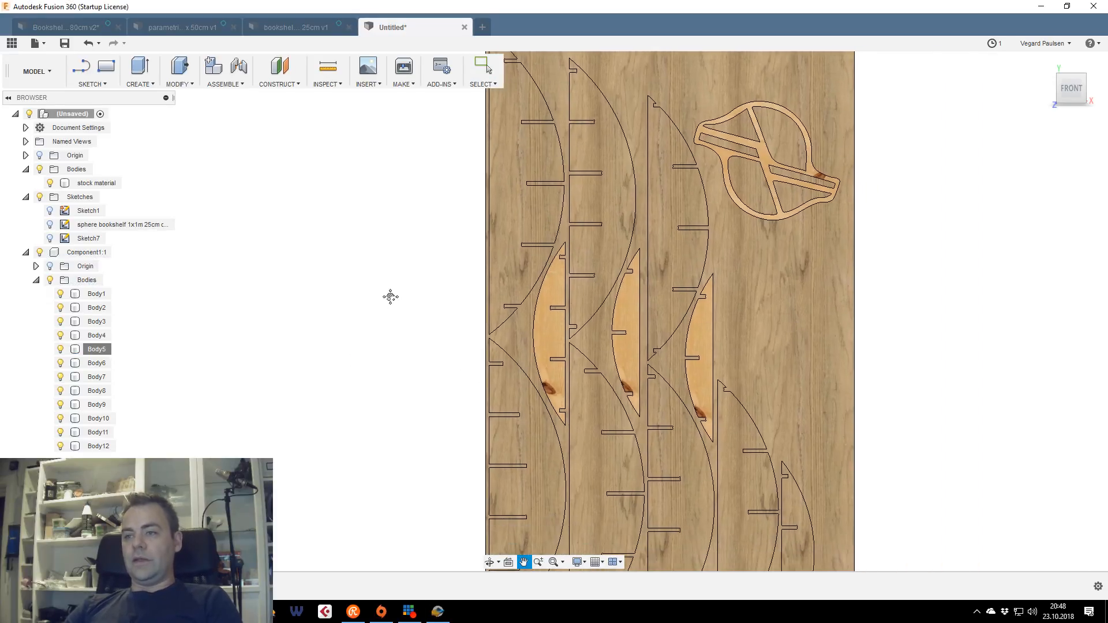
click(680, 276)
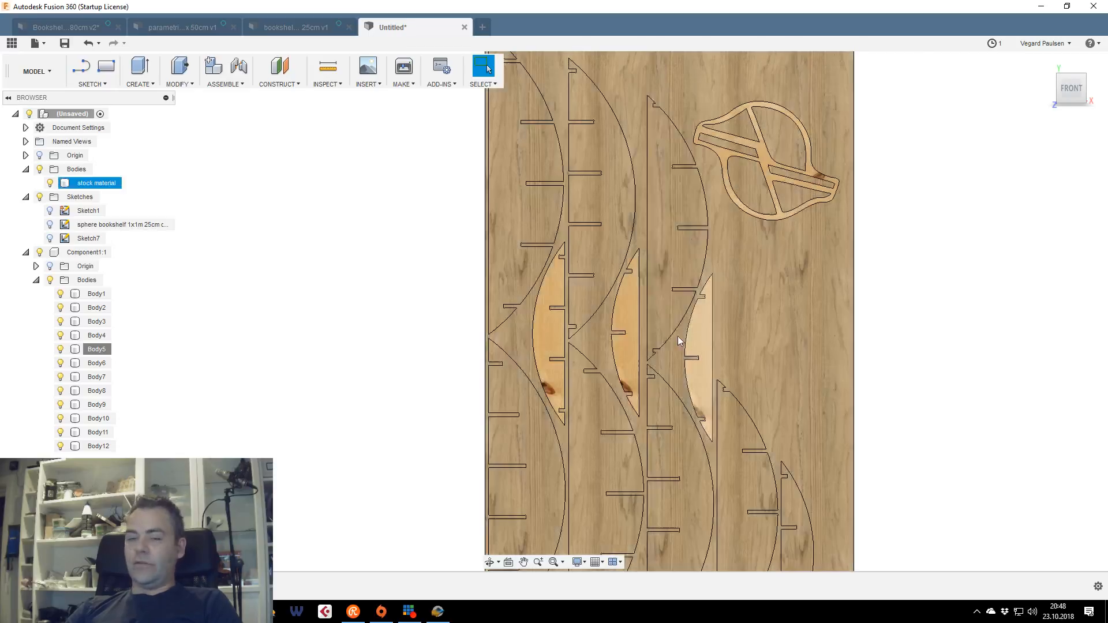
Examine the nested arc pieces on the whole stock sheet, checking the free space around the round frame piece
middle_drag(556, 332, 666, 398)
scroll(666, 399, down, 1)
scroll(666, 398, down, 1)
middle_drag(801, 378, 753, 362)
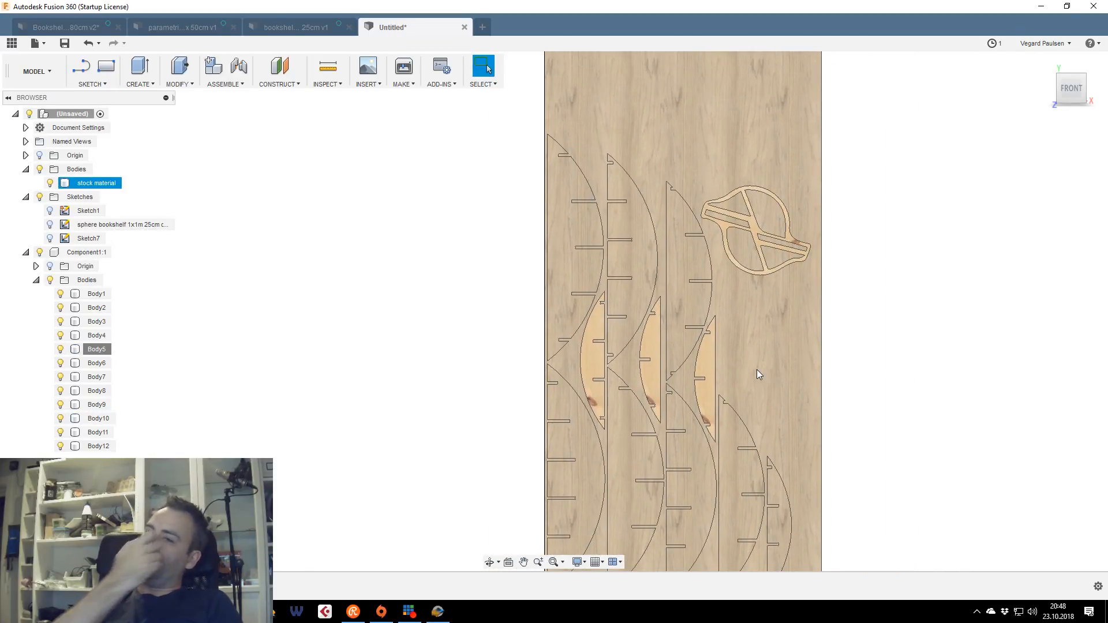
scroll(796, 363, down, 1)
middle_drag(818, 374, 831, 343)
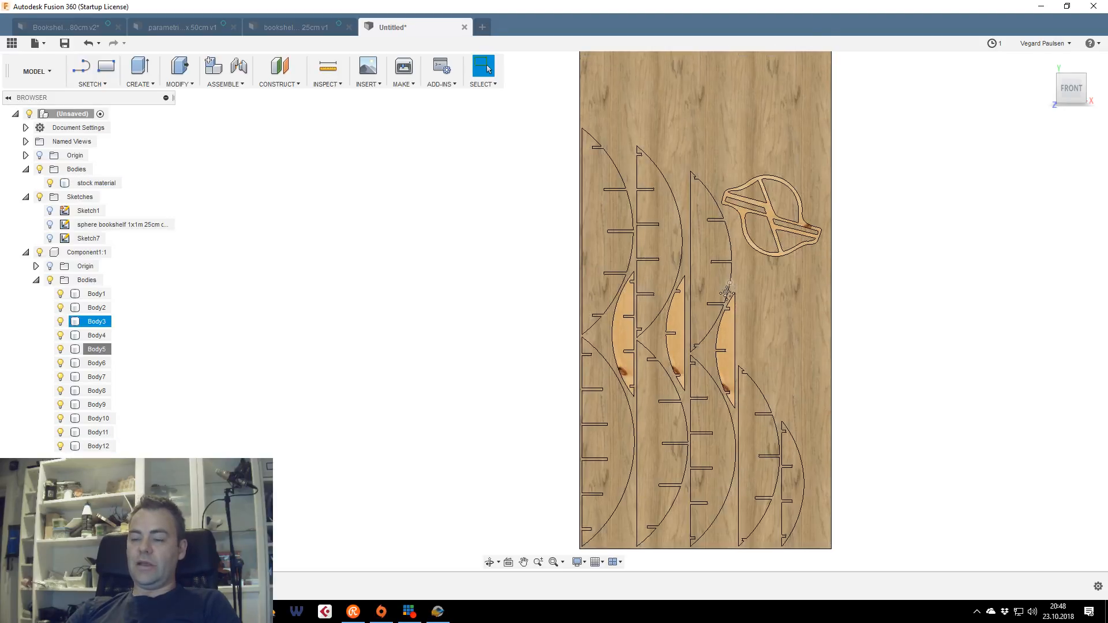
middle_drag(682, 145, 715, 196)
scroll(750, 352, down, 1)
middle_drag(750, 351, 724, 305)
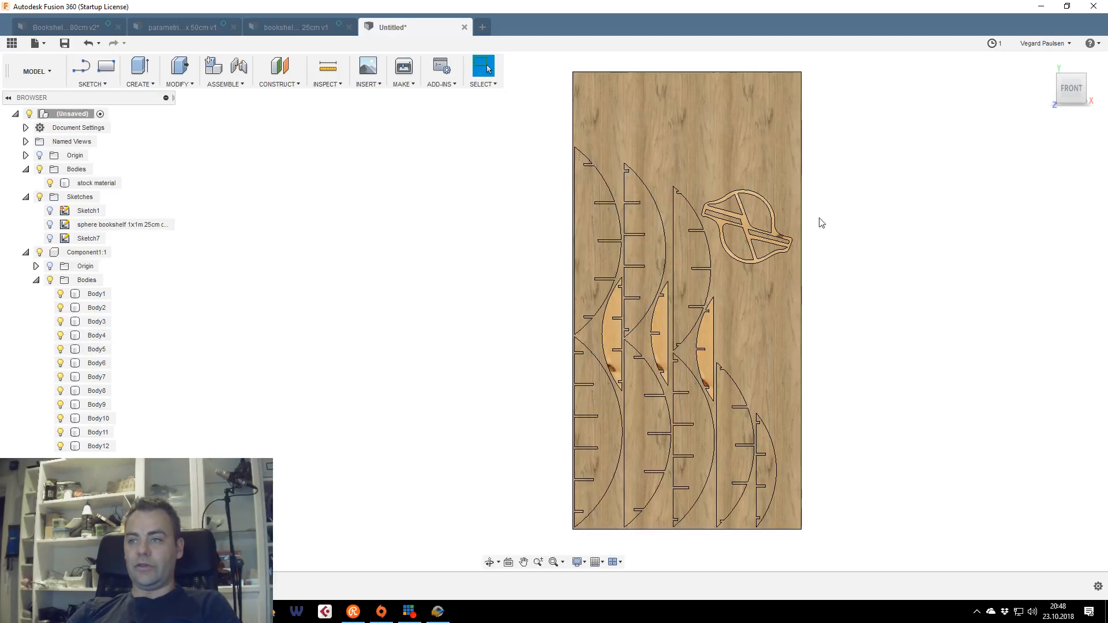
Identify which listed body is the round frame piece by highlighting the Component1 bodies one after another
click(747, 231)
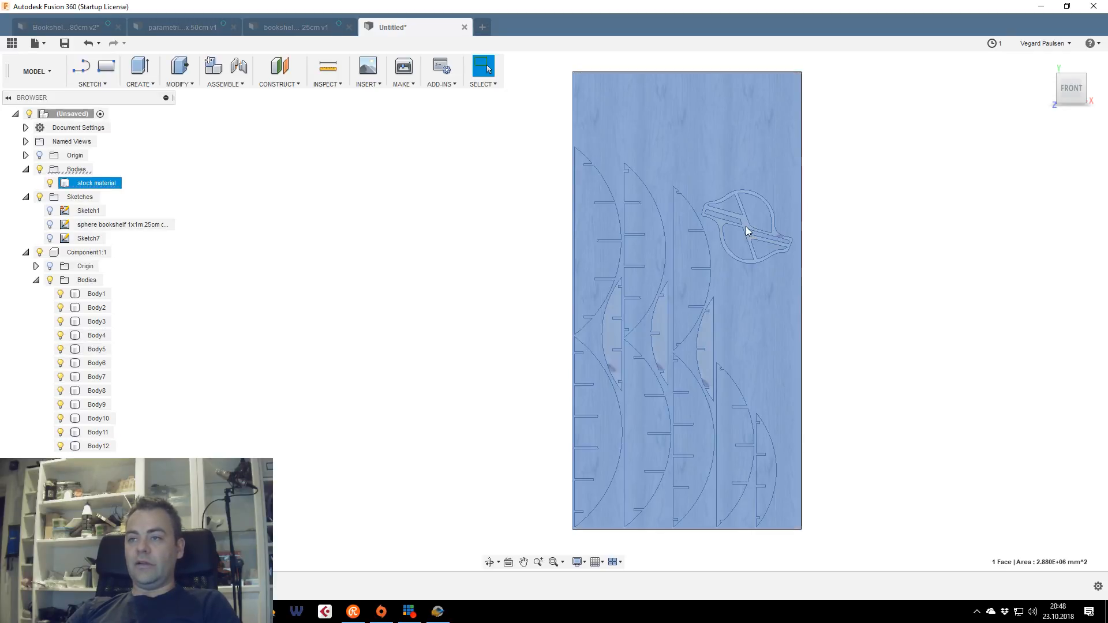
click(910, 230)
click(786, 249)
click(927, 247)
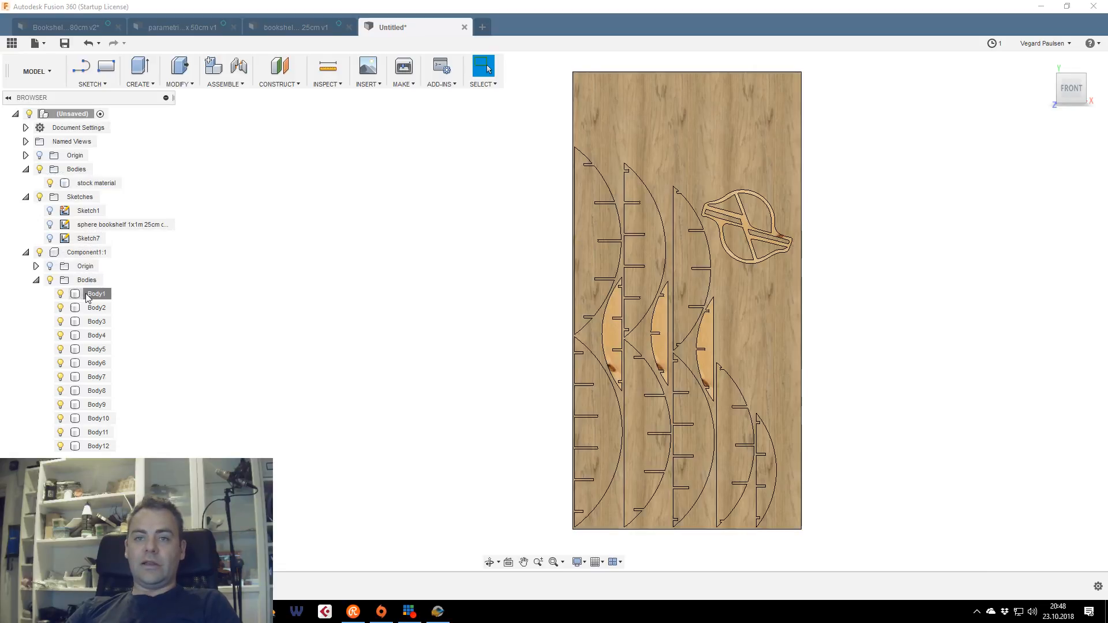
click(96, 335)
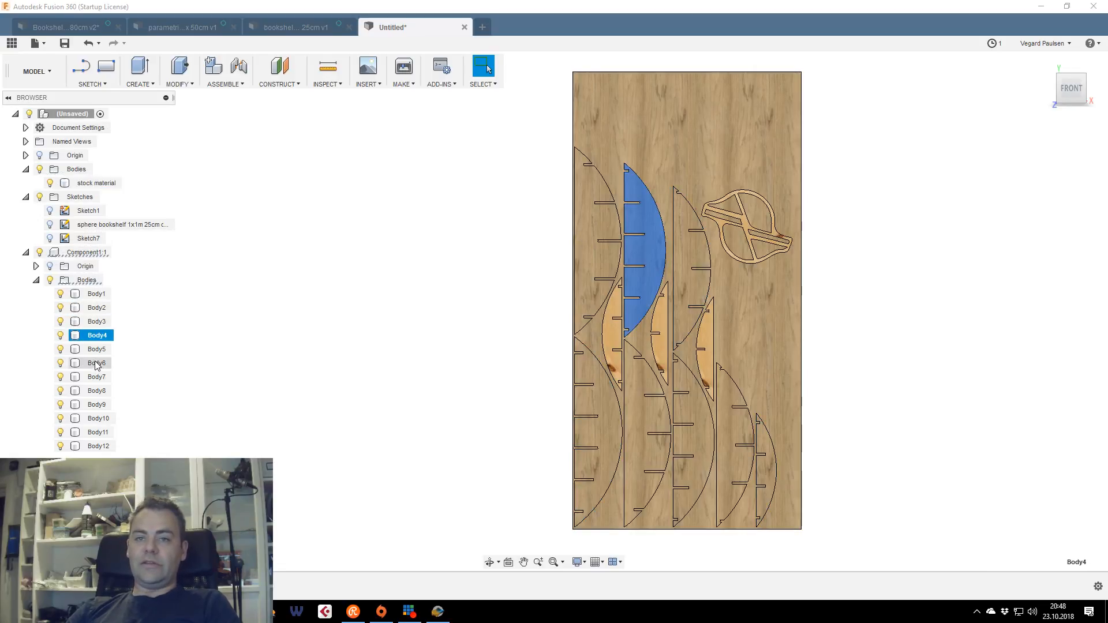
click(96, 364)
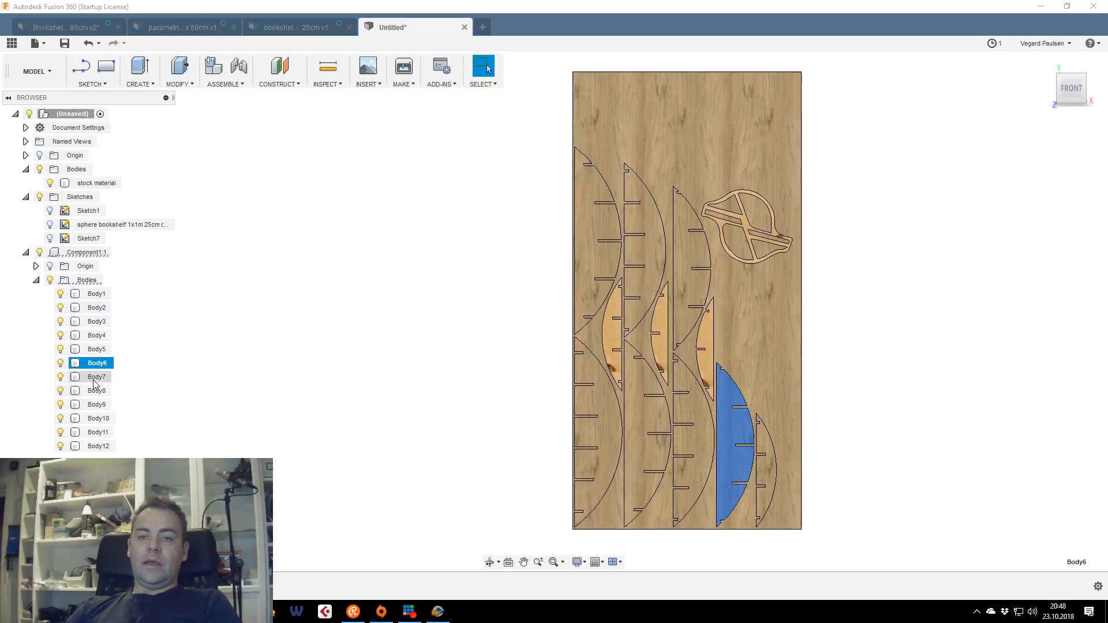
click(96, 378)
click(96, 390)
click(97, 404)
click(99, 418)
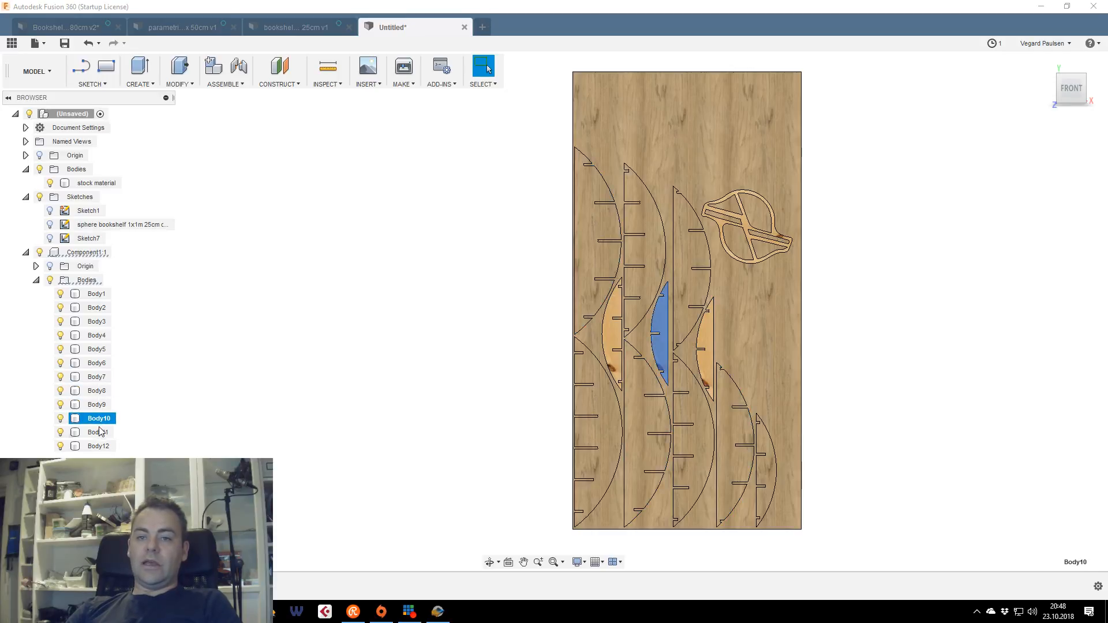
click(100, 432)
click(101, 446)
Rotate the round frame piece Body12 by -25 degrees about Z and move it down the sheet beside the small arc of the third column
right_click(103, 452)
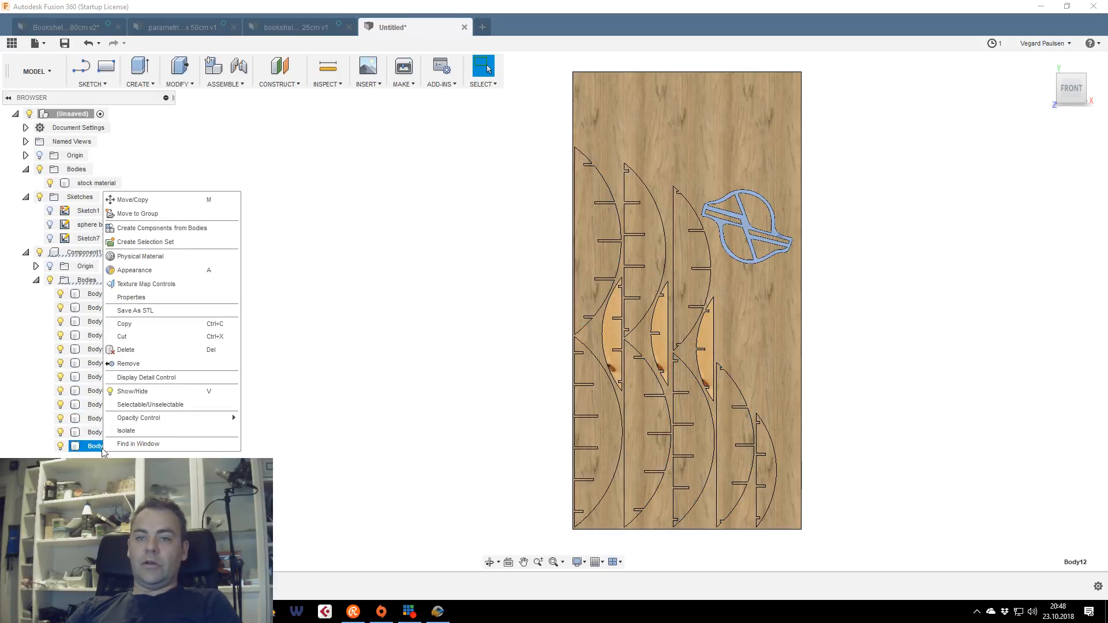
click(216, 213)
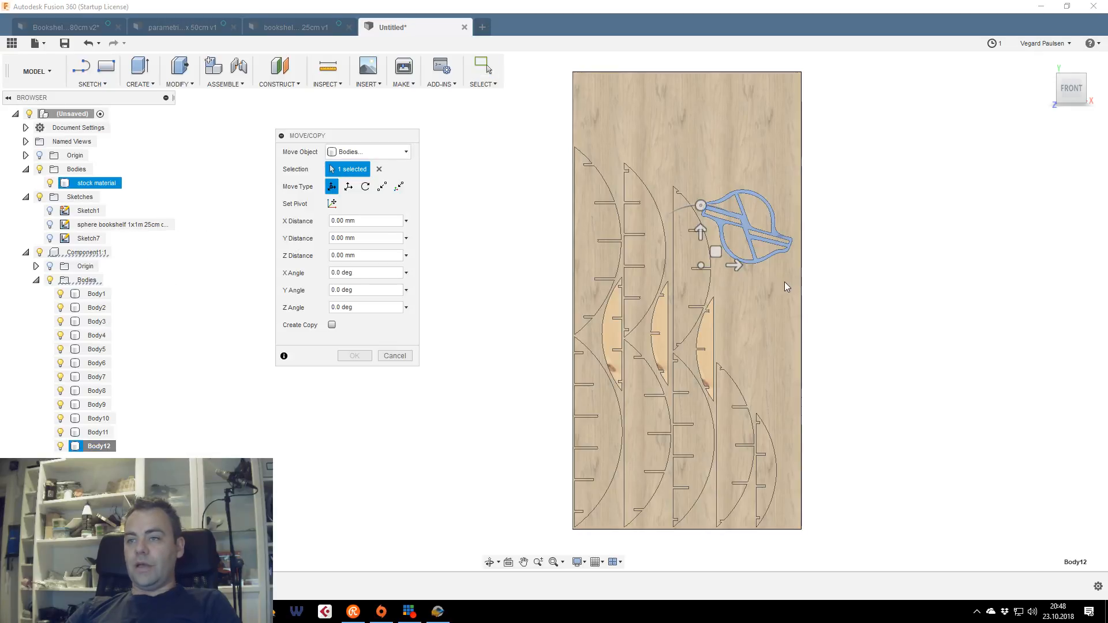
middle_drag(784, 286, 710, 318)
drag(641, 283, 650, 353)
drag(633, 304, 662, 312)
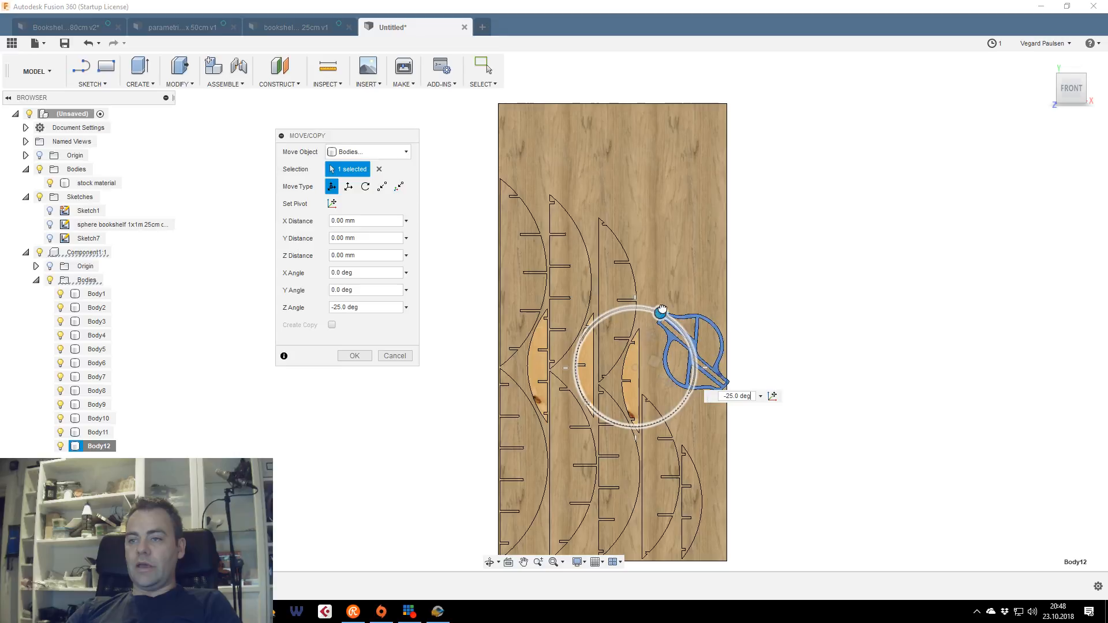
mouse_move(661, 361)
mouse_down()
mouse_move(630, 361)
mouse_move(644, 362)
mouse_up()
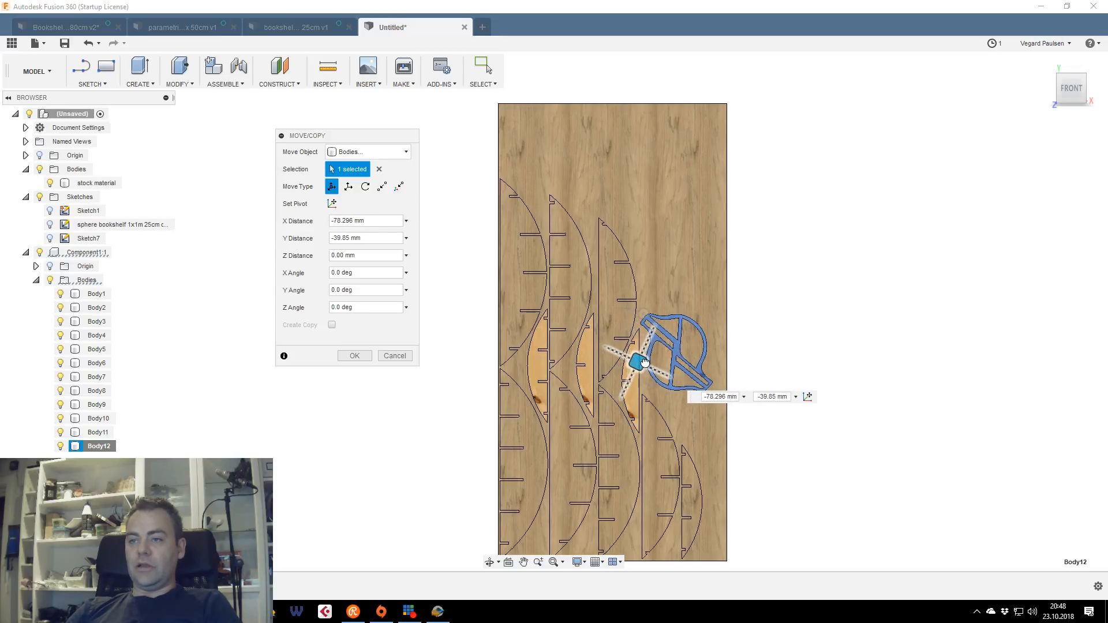
Fine-tune Body12's angle and shift it 56.428 mm in X and -62.982 mm in Y, just above the fourth and fifth arc columns
middle_drag(639, 236, 615, 168)
scroll(615, 168, up, 2)
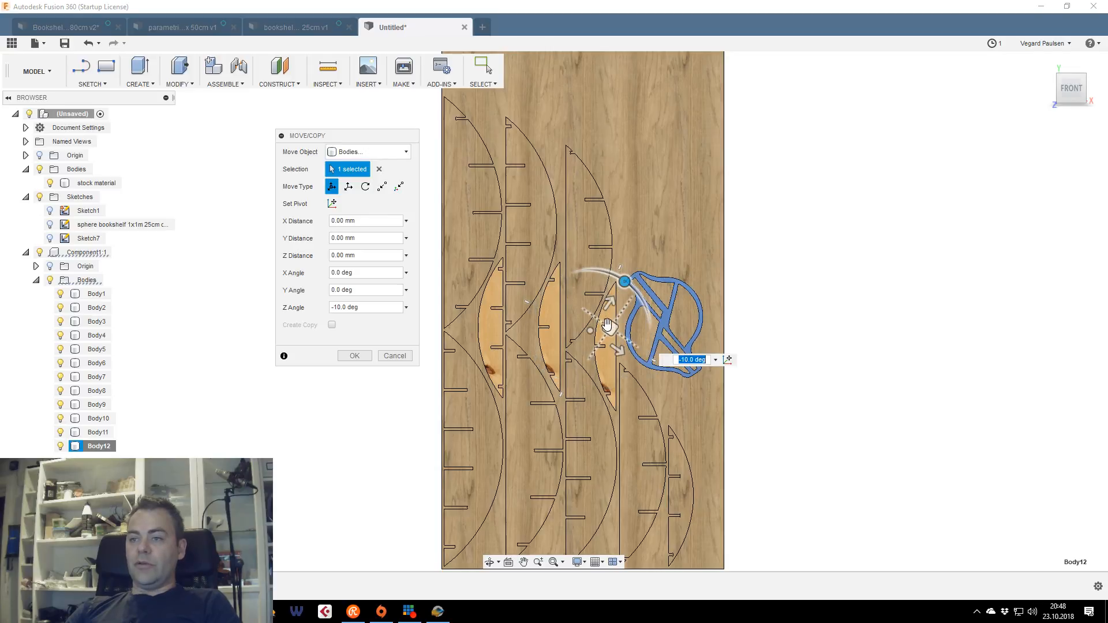
drag(607, 325, 610, 338)
drag(608, 338, 607, 335)
drag(623, 291, 617, 285)
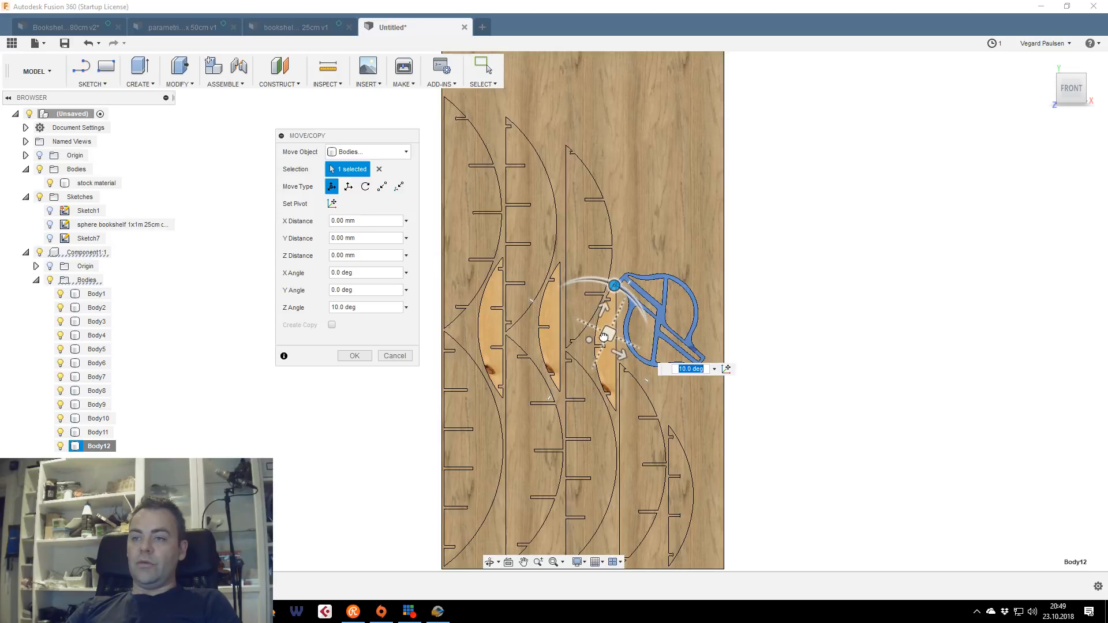
drag(601, 342, 609, 348)
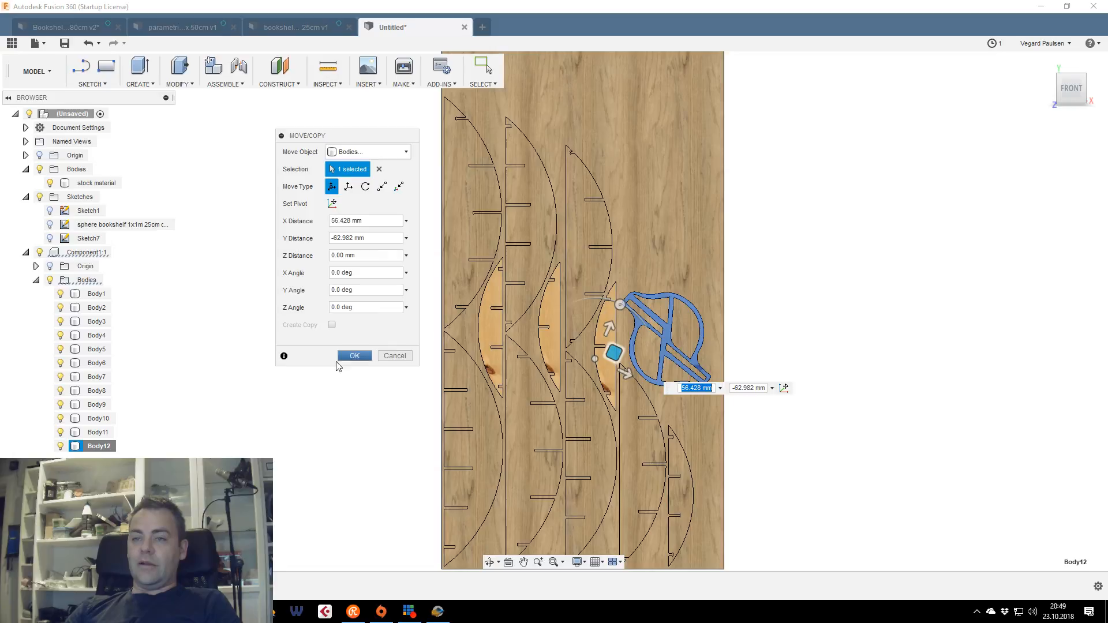
click(357, 356)
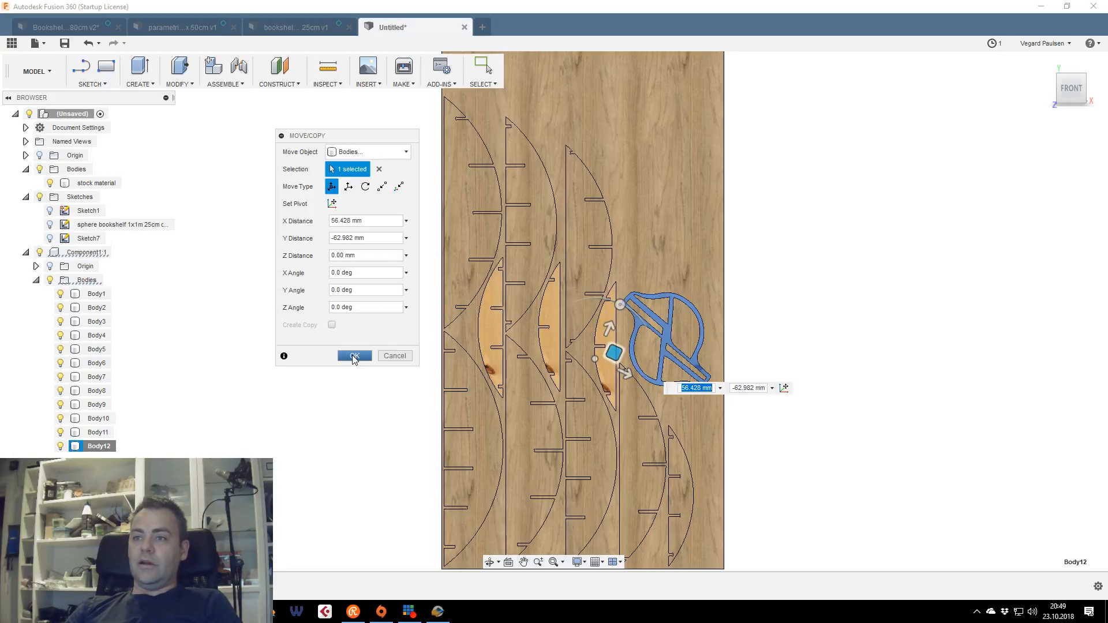
click(354, 356)
Examine the finished layout from the upper to the lower end of the stock sheet, checking part spacing and leftover material
scroll(369, 343, down, 3)
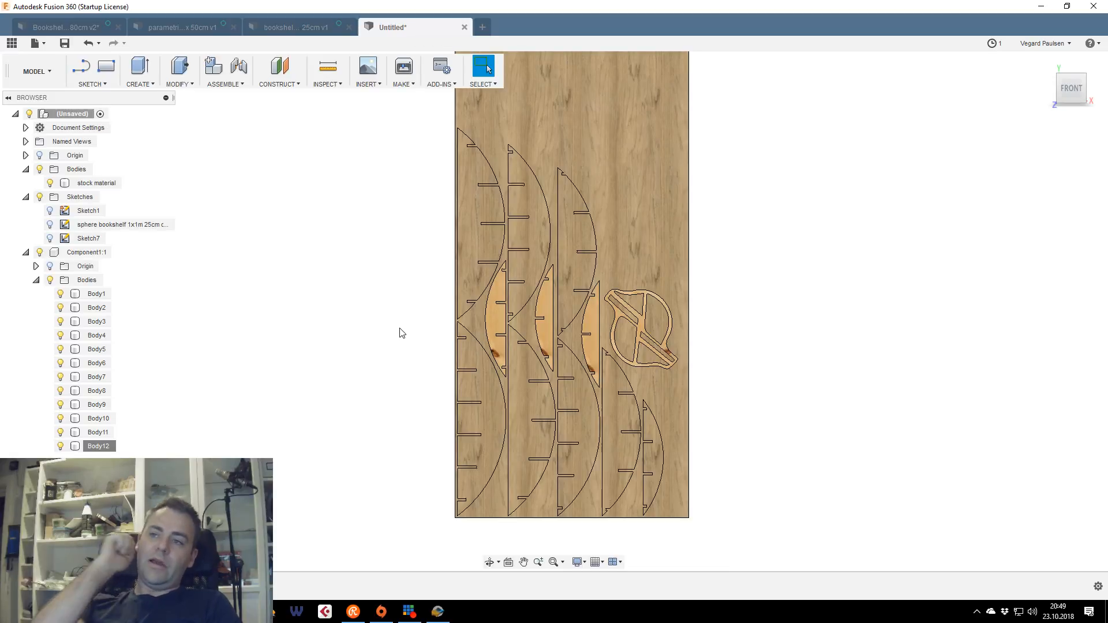
scroll(404, 323, up, 1)
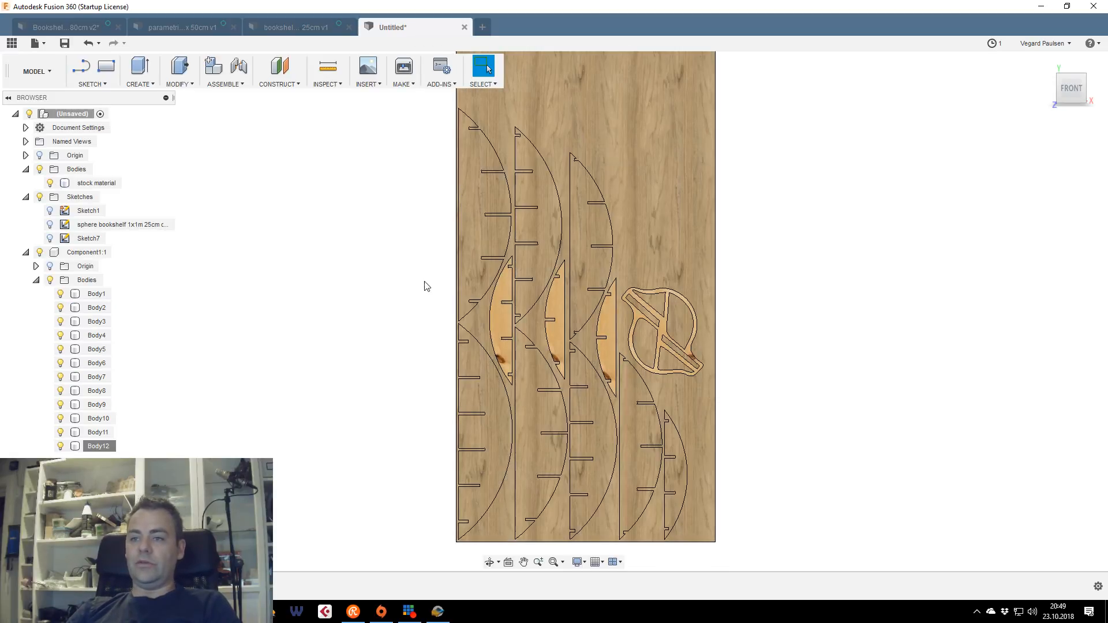
middle_drag(426, 286, 462, 292)
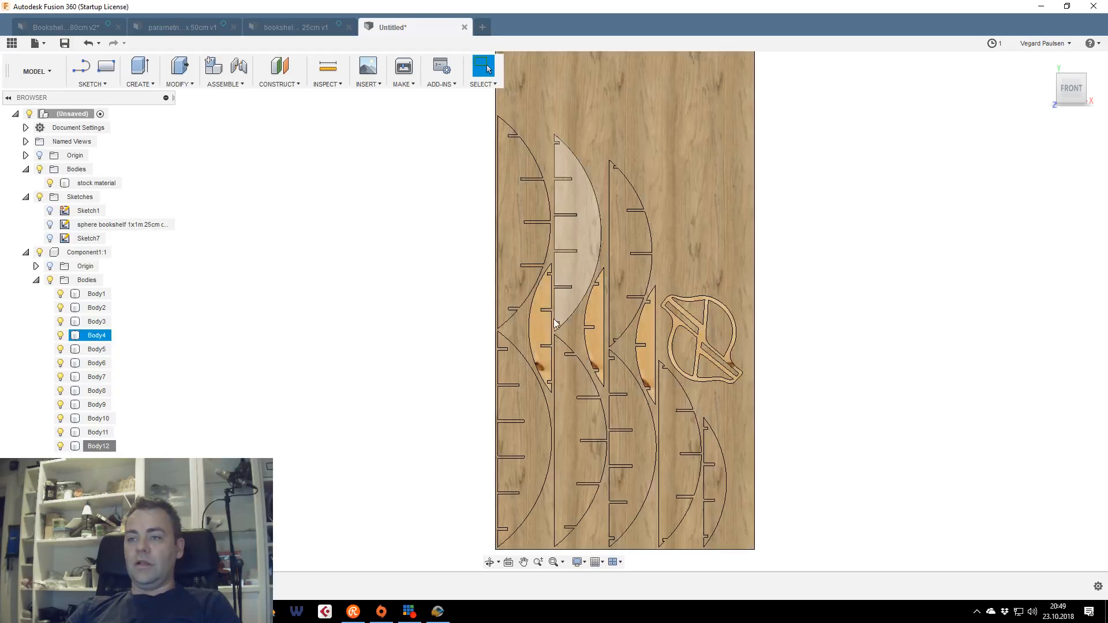
scroll(749, 320, up, 2)
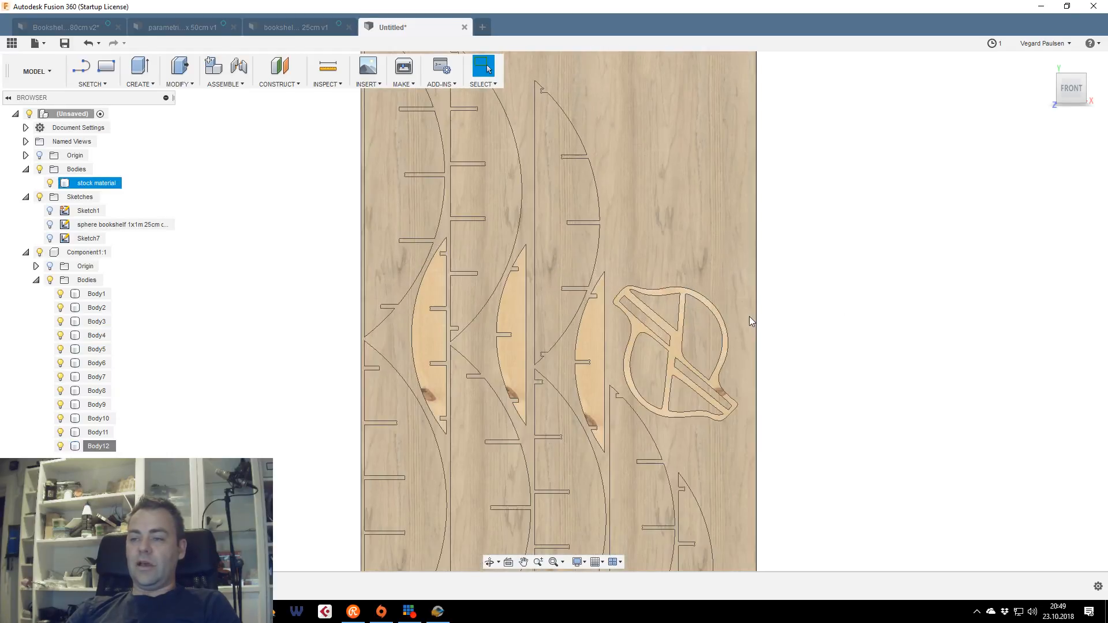
scroll(832, 333, down, 3)
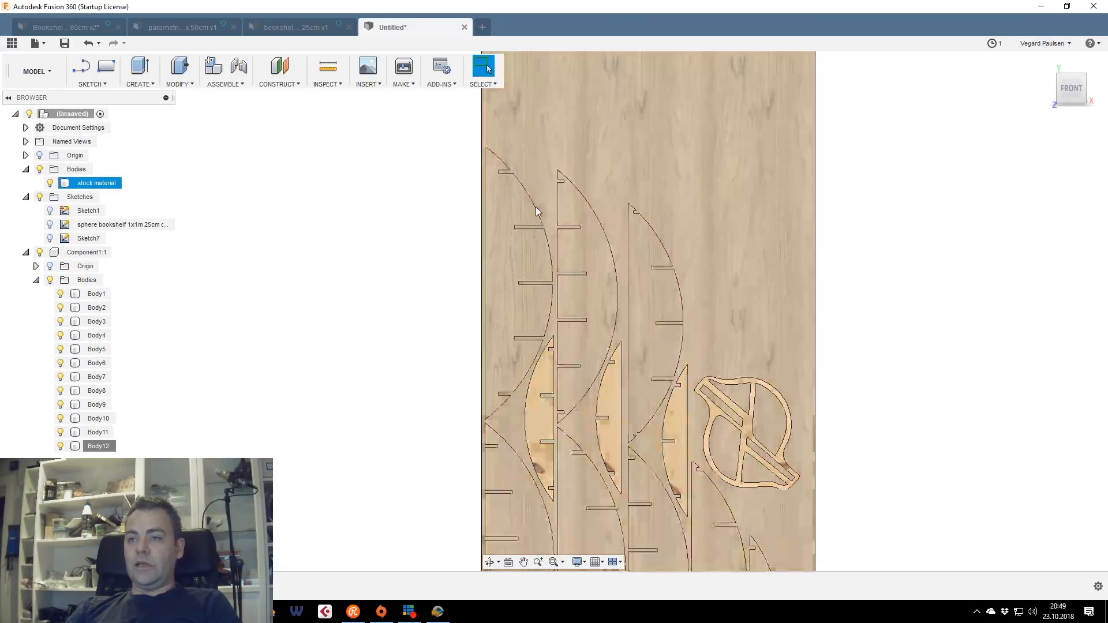
middle_drag(764, 197, 775, 254)
middle_drag(775, 314, 763, 234)
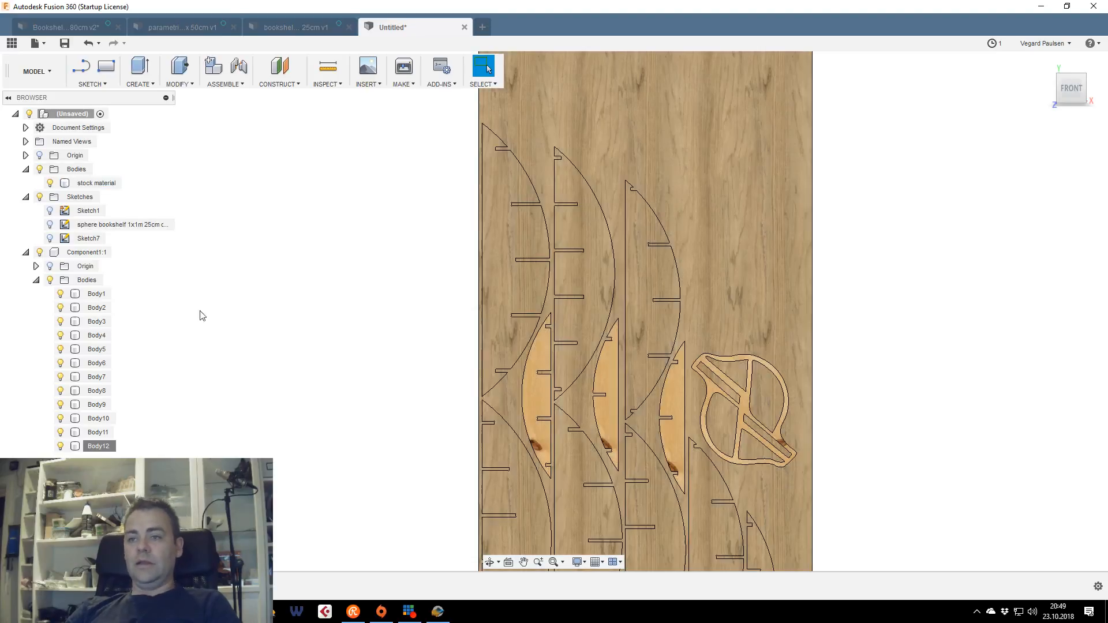
scroll(356, 311, down, 2)
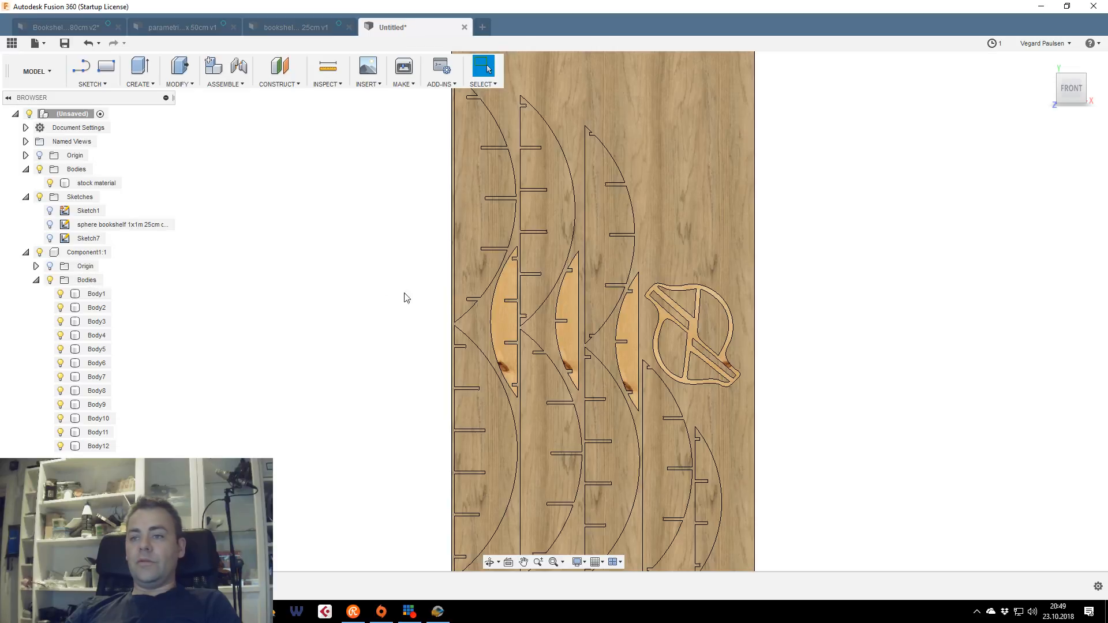
middle_drag(264, 303, 262, 400)
click(530, 191)
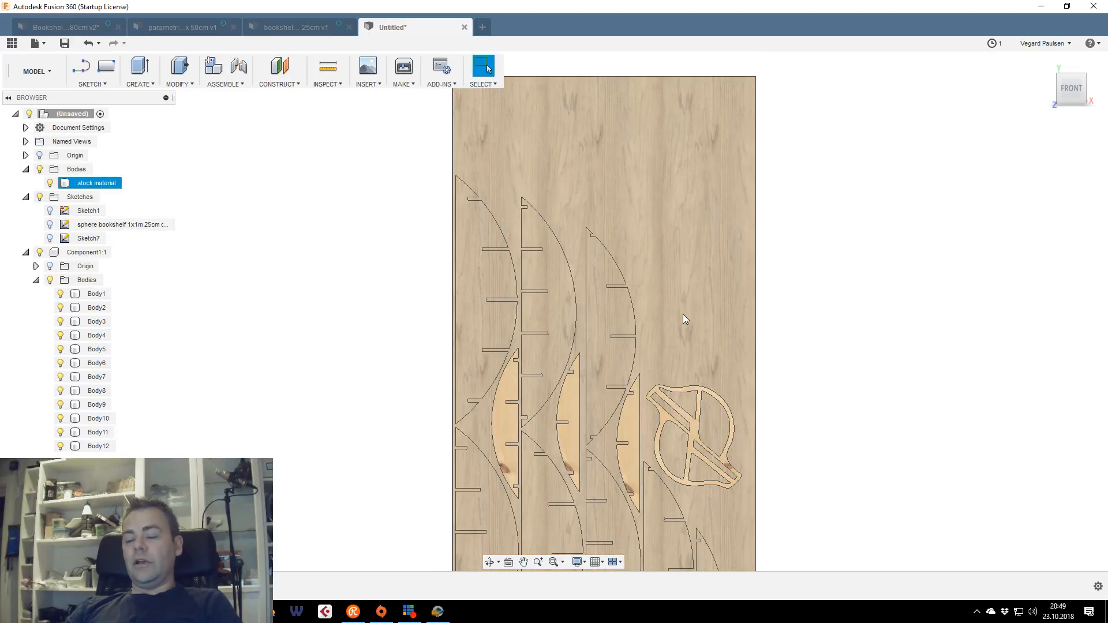
click(799, 364)
middle_drag(799, 364, 913, 194)
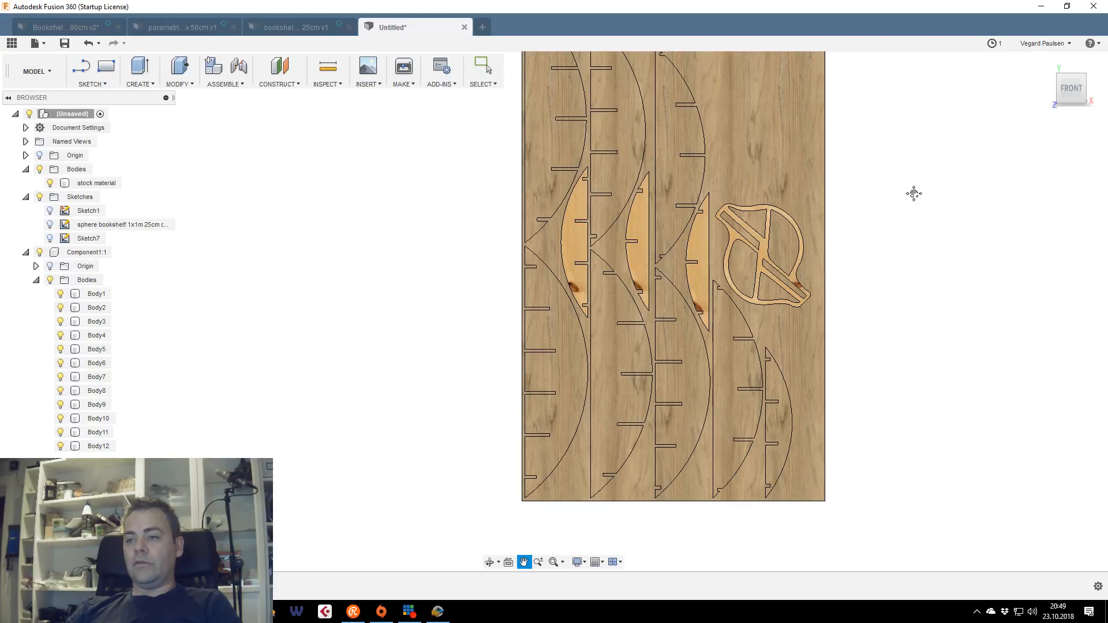
click(780, 424)
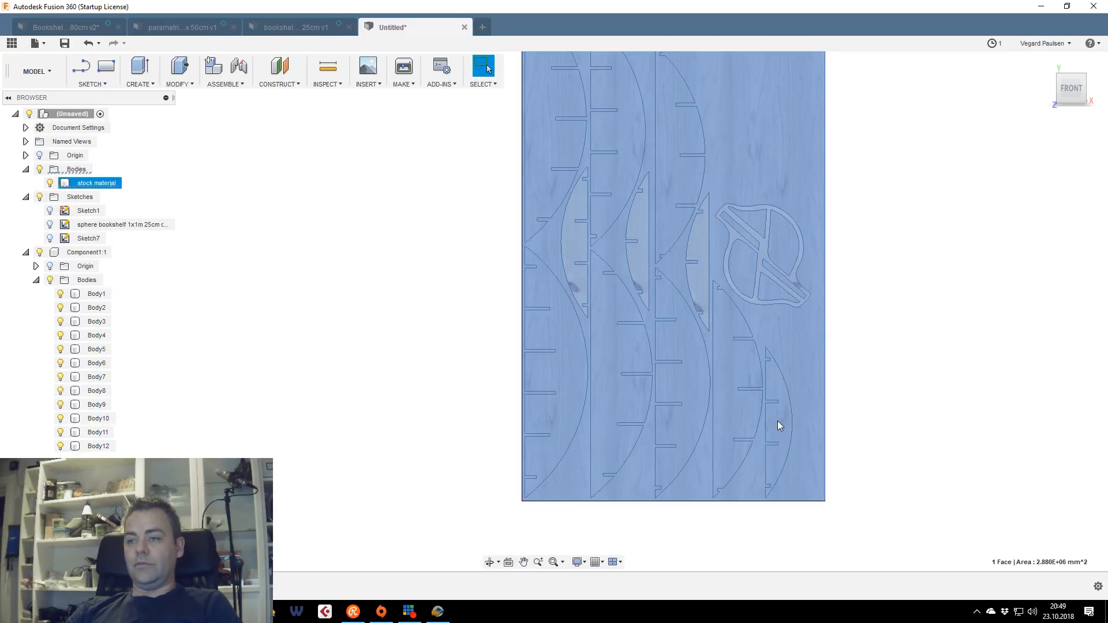
key(Escape)
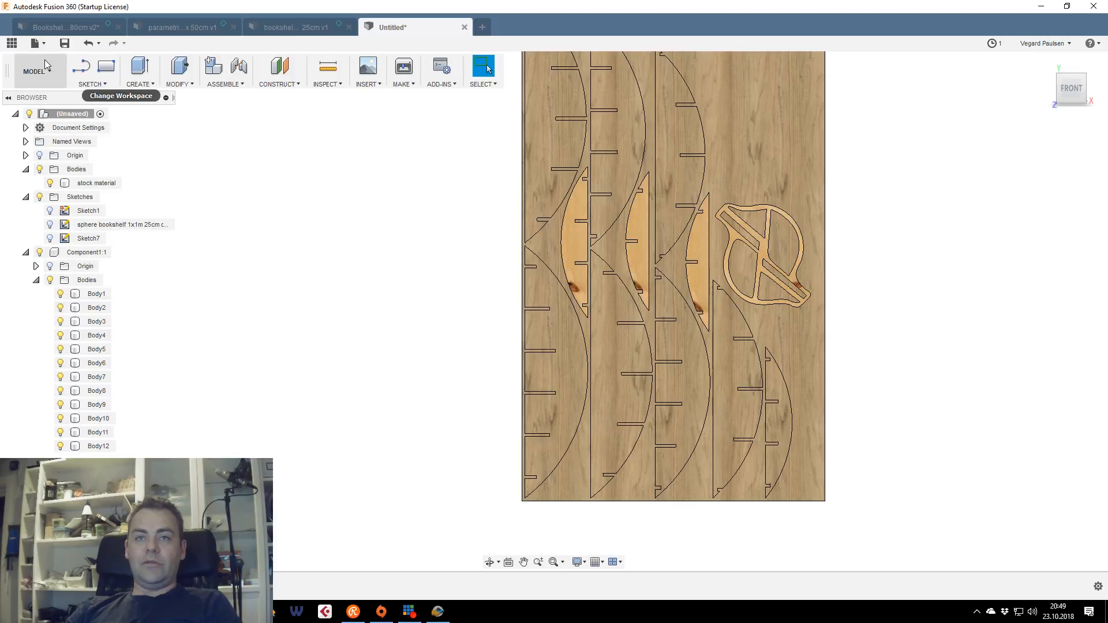
Save the design as "sphere bookshelf 12mm plywood CAM"
click(64, 43)
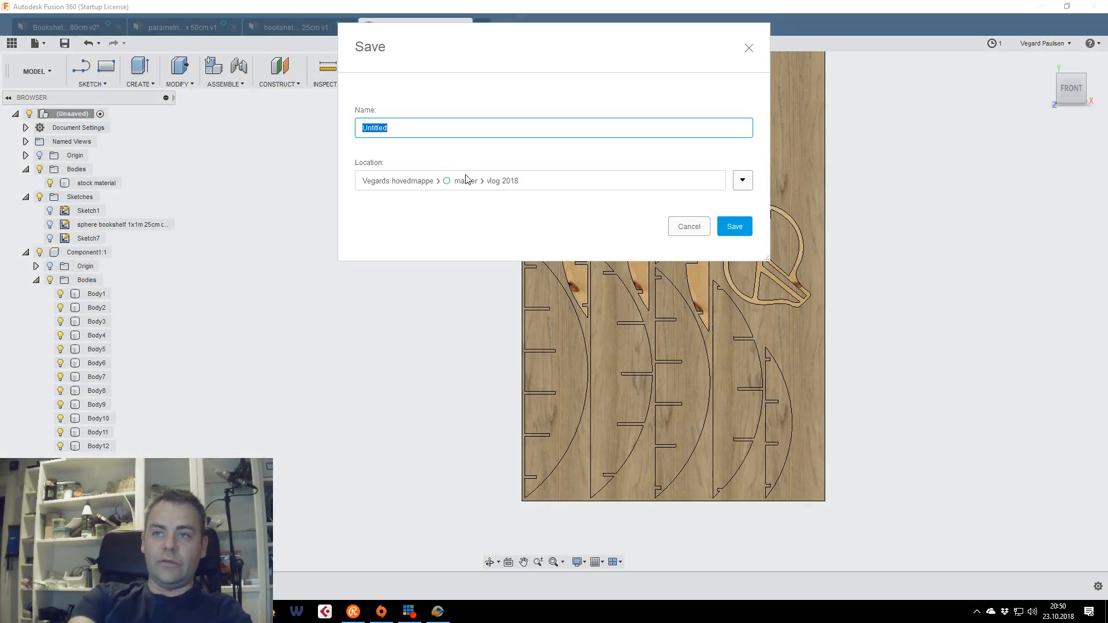
text(shelf 12mm plywood CAM)
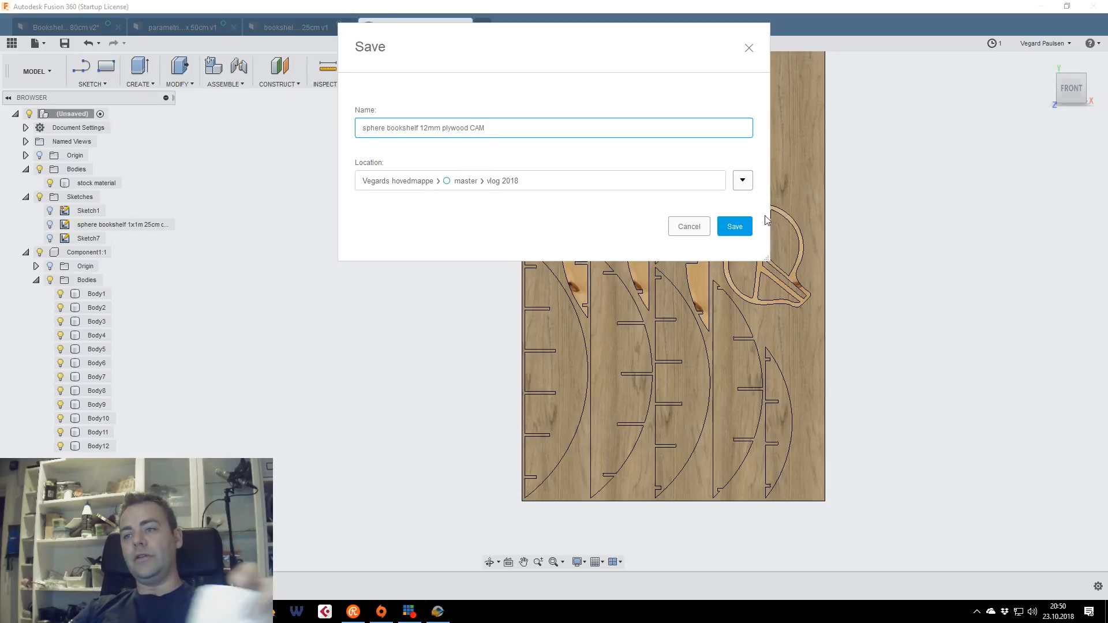
click(737, 230)
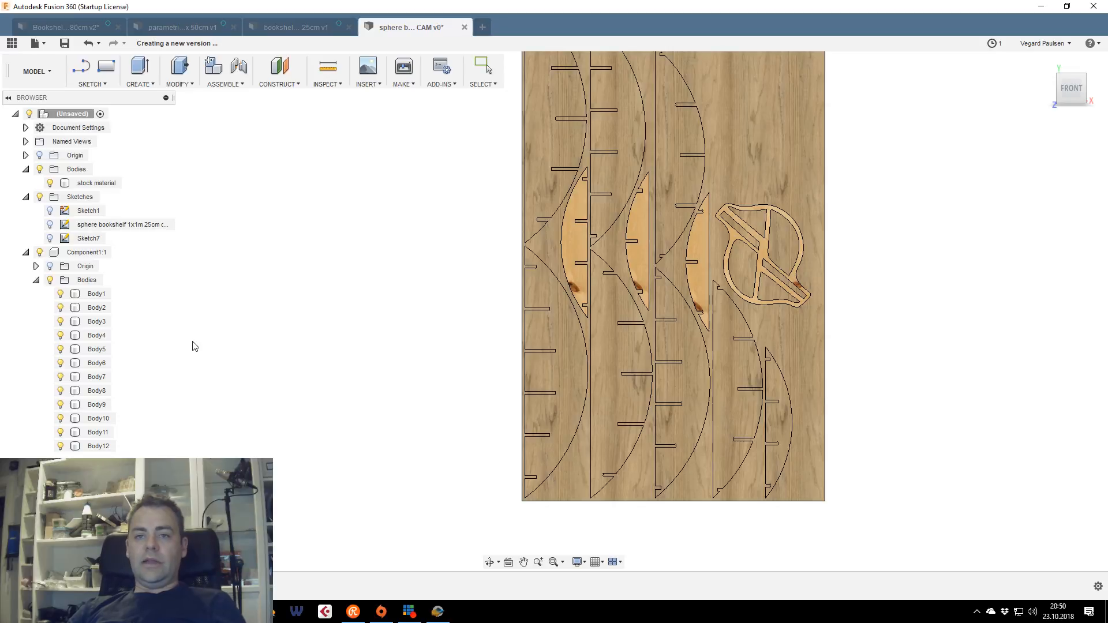
Switch to the CAM workspace and expand CAM Component:1
click(36, 72)
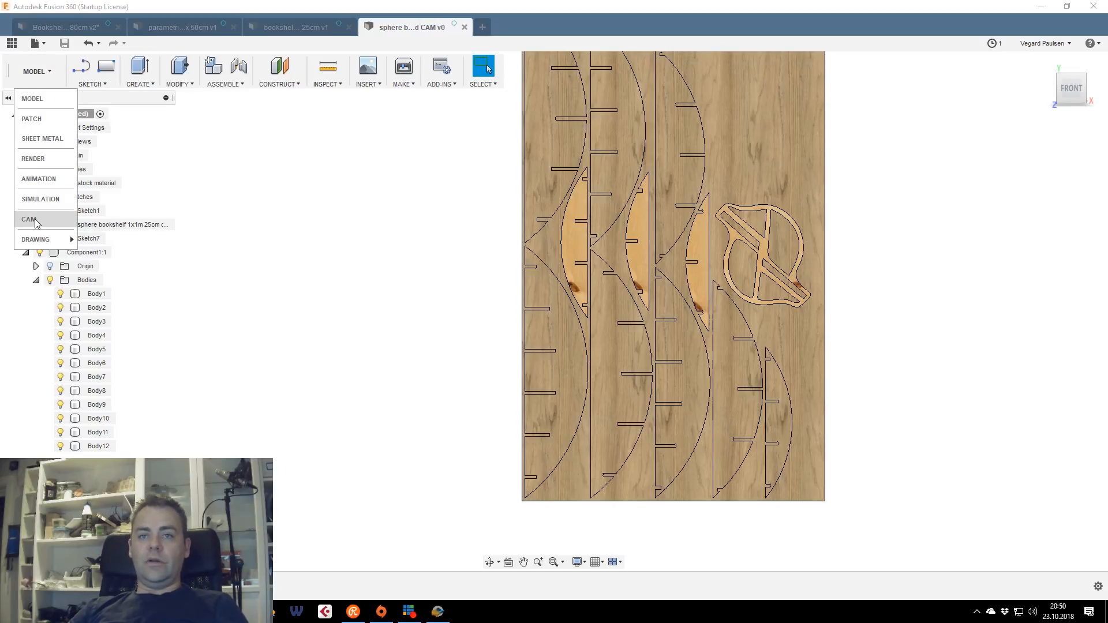
click(36, 219)
middle_drag(356, 277, 429, 354)
scroll(356, 333, down, 1)
scroll(430, 354, down, 1)
click(25, 155)
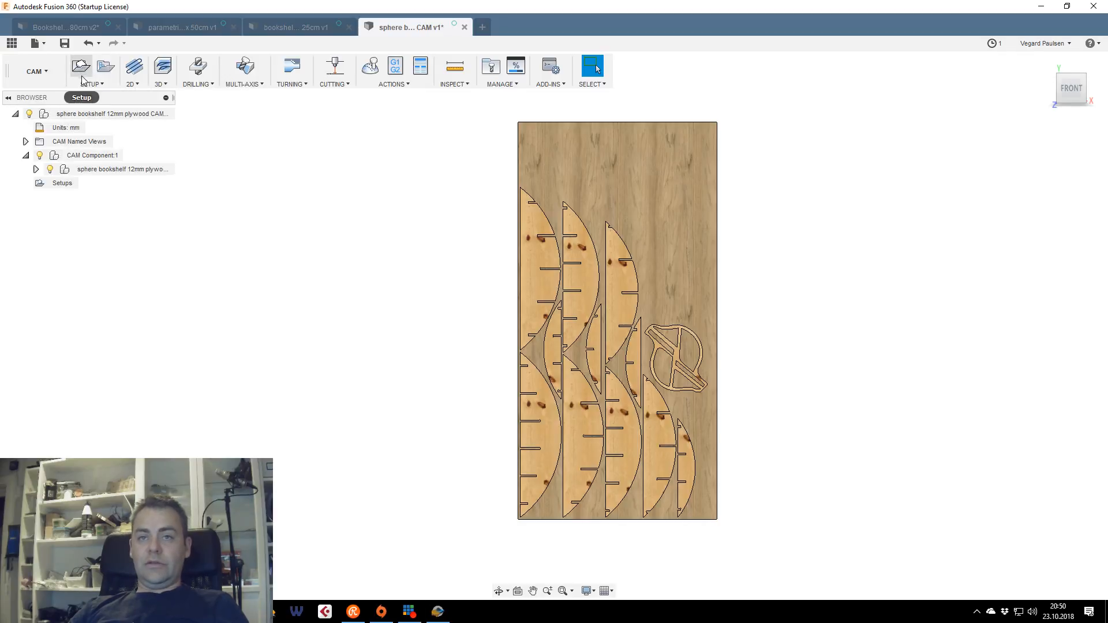
Start a new milling setup and define its stock using the From solid mode
click(81, 73)
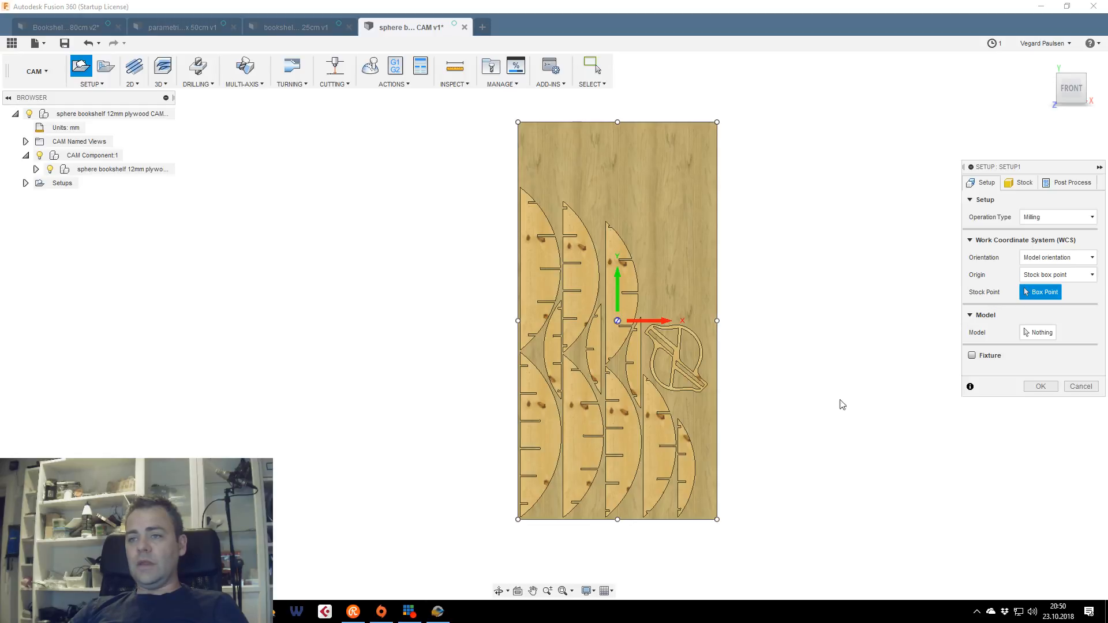
click(1071, 103)
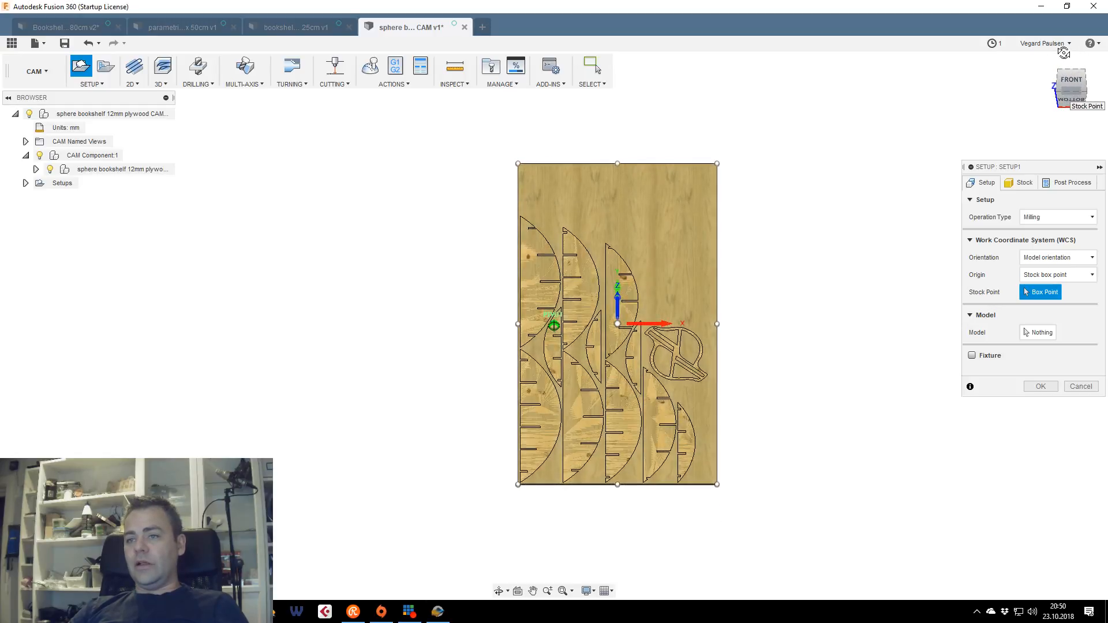
click(1019, 186)
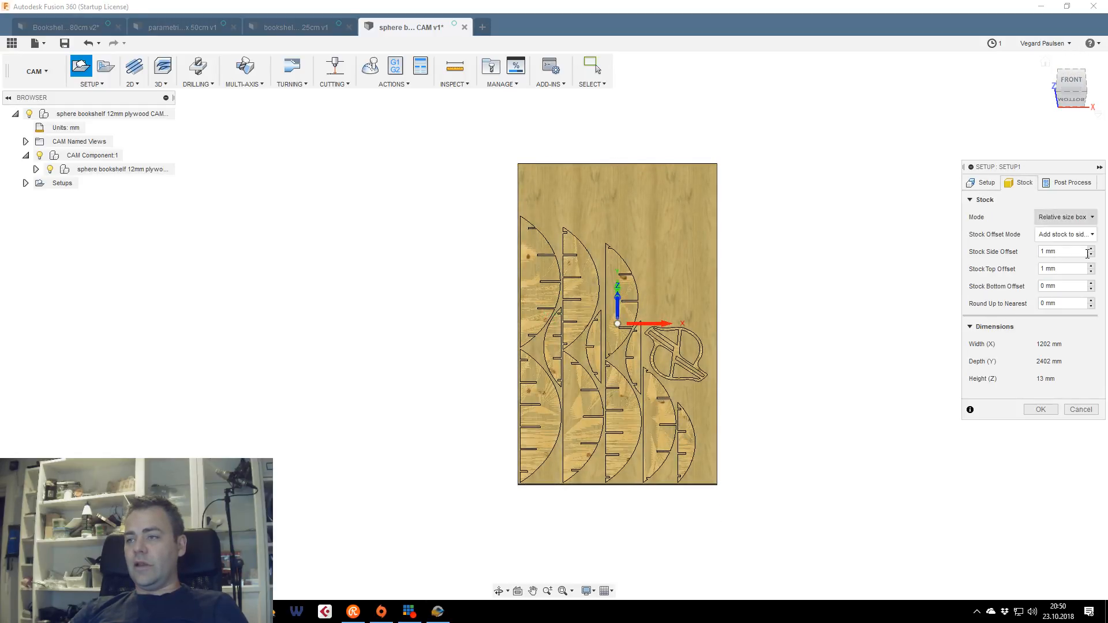
click(1054, 216)
click(1047, 300)
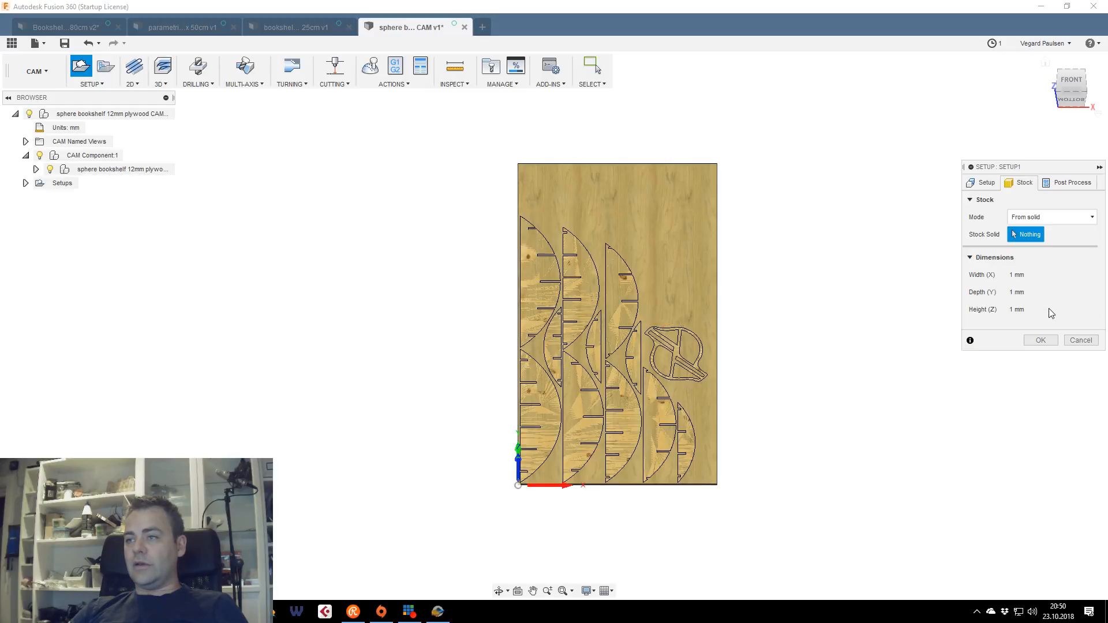
Expand the component's bodies and choose the stock material body as the setup's stock solid
click(26, 183)
click(27, 183)
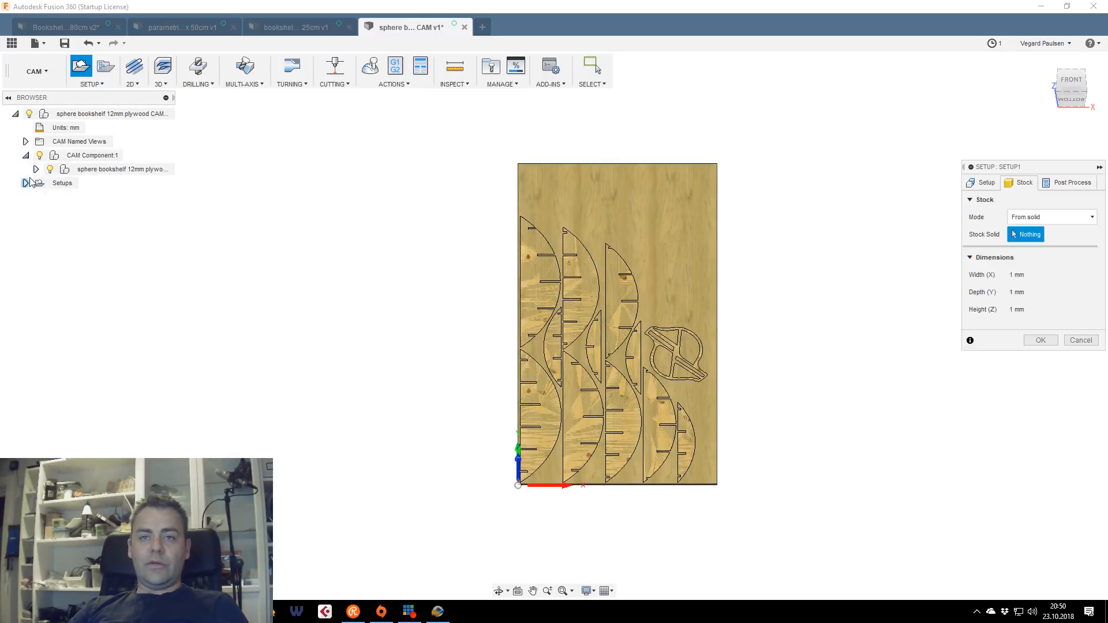
click(25, 142)
click(26, 142)
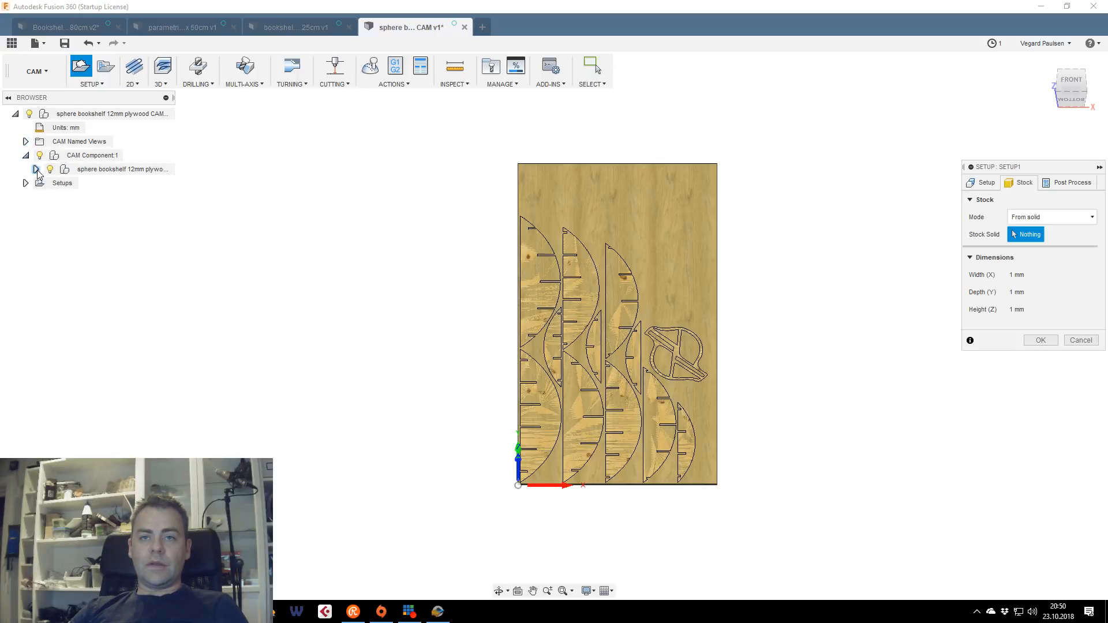
click(36, 170)
click(46, 211)
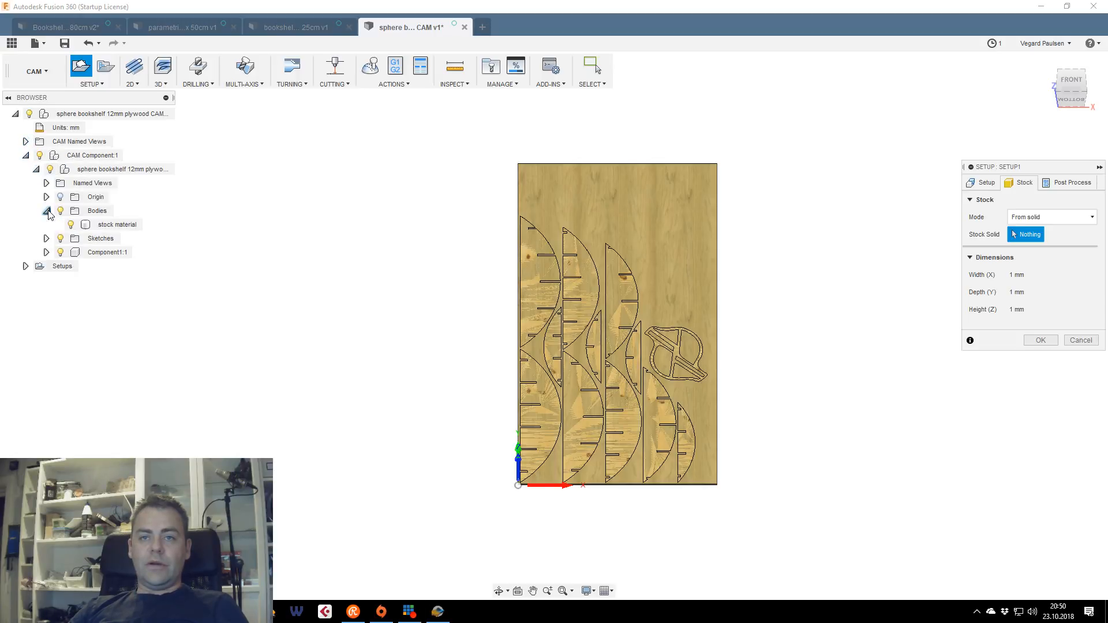
click(132, 228)
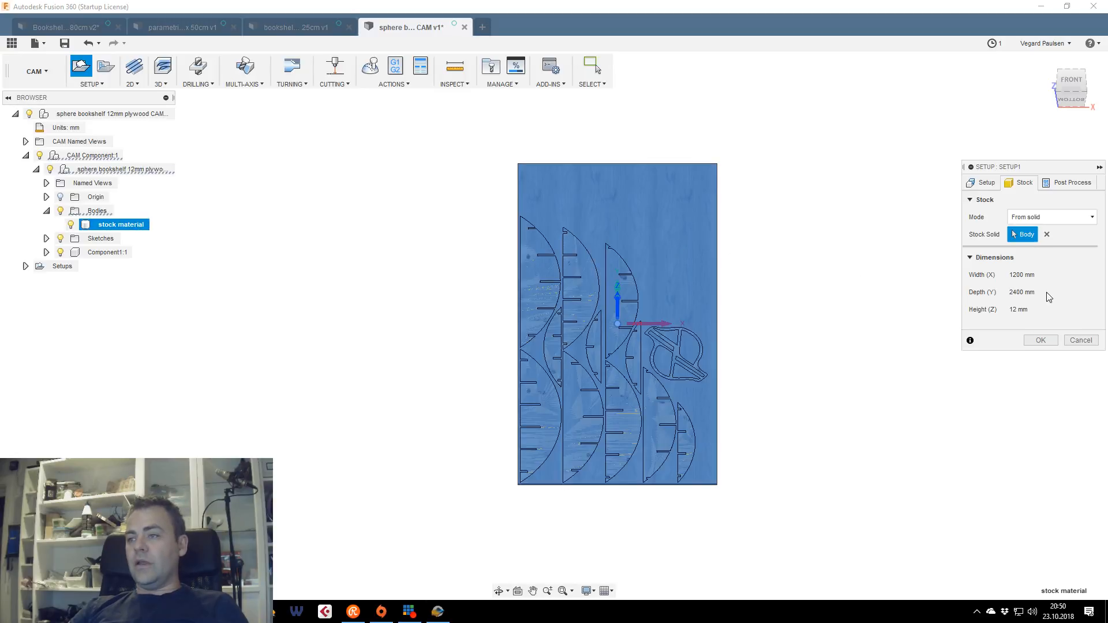
Examine the stock solid's dimensions and the parts laid out across the whole sheet
scroll(672, 265, up, 3)
middle_drag(823, 325, 826, 225)
middle_drag(721, 191, 787, 314)
middle_drag(819, 430, 698, 339)
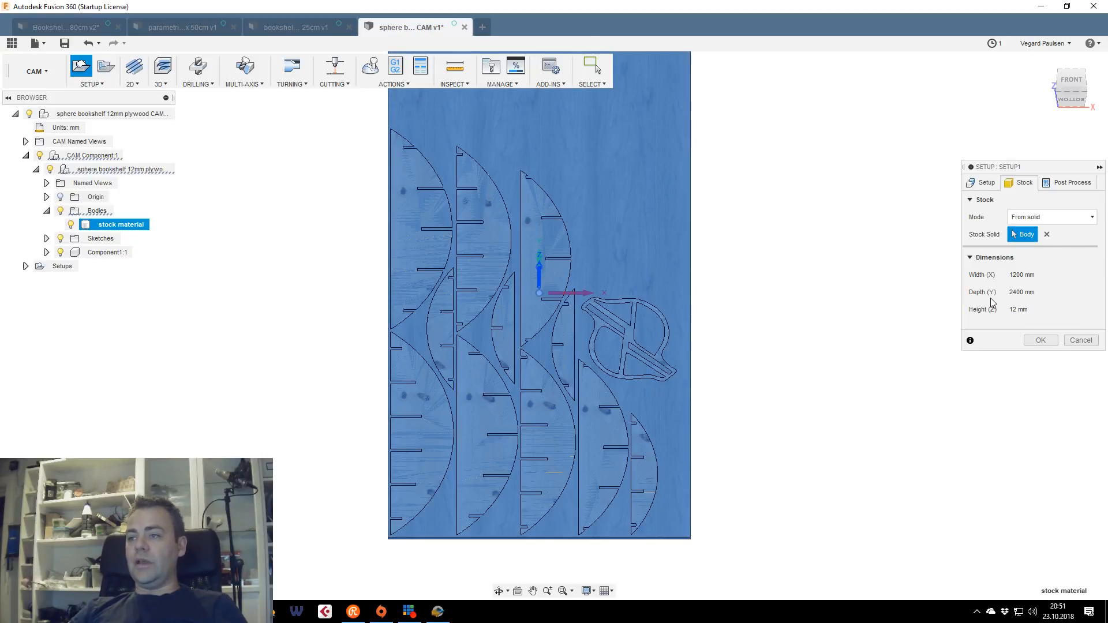
middle_drag(782, 266, 834, 299)
middle_drag(833, 359, 867, 331)
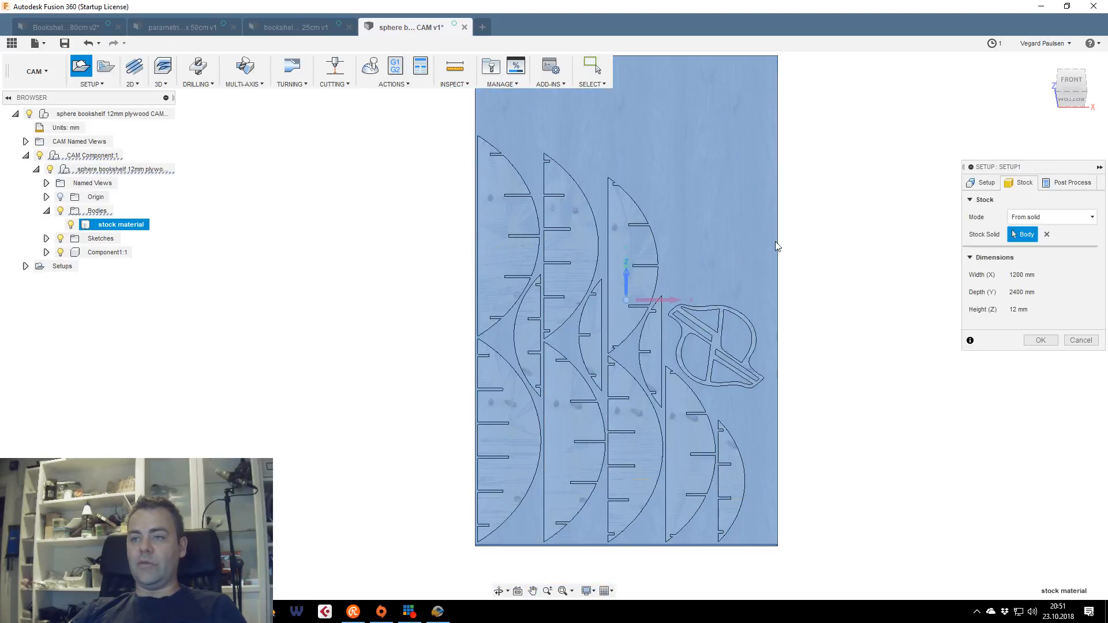
middle_drag(798, 190, 834, 243)
Place the work origin on the stock box point at the sheet's lower-left front corner and accept the setup
mouse_move(1047, 95)
mouse_down()
mouse_move(1097, 91)
mouse_move(1078, 99)
mouse_move(1066, 87)
mouse_up()
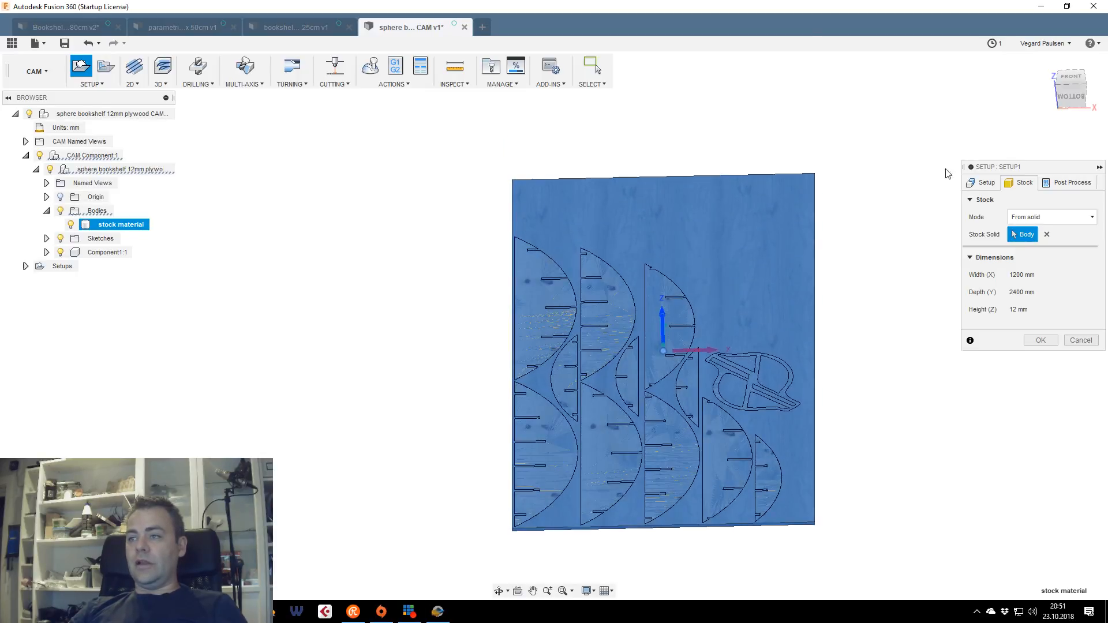
click(982, 182)
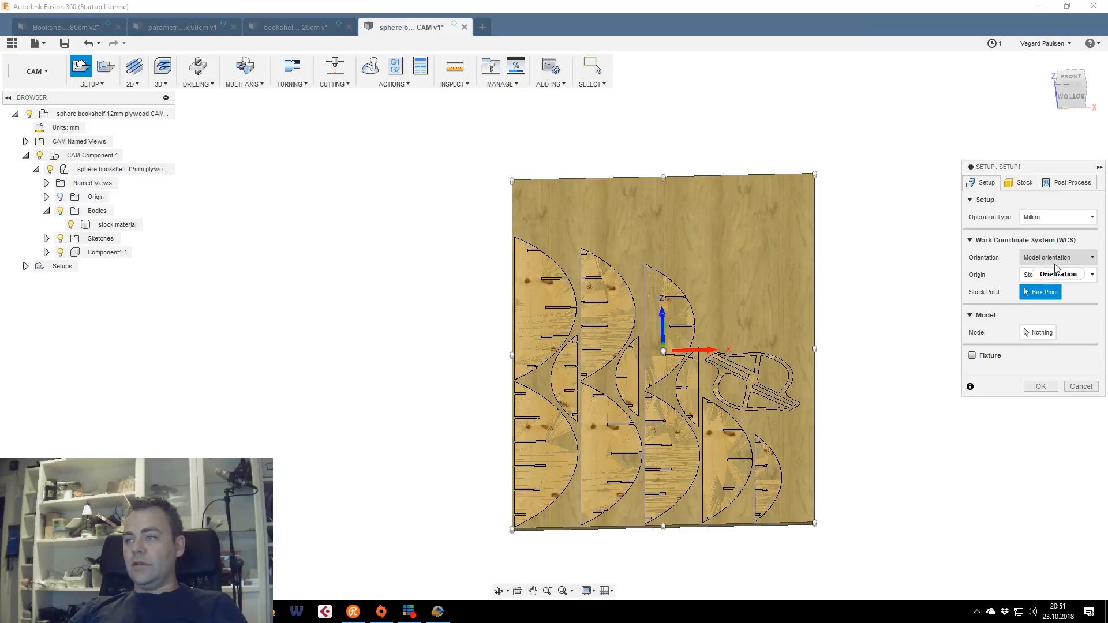
middle_drag(906, 332, 888, 256)
scroll(484, 427, up, 5)
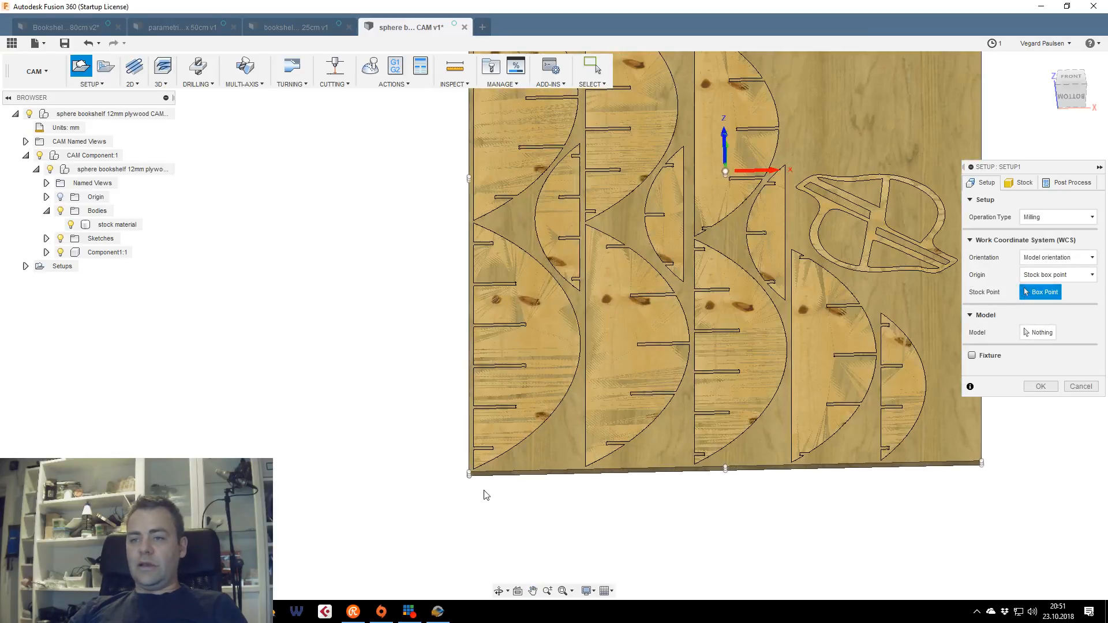
click(443, 455)
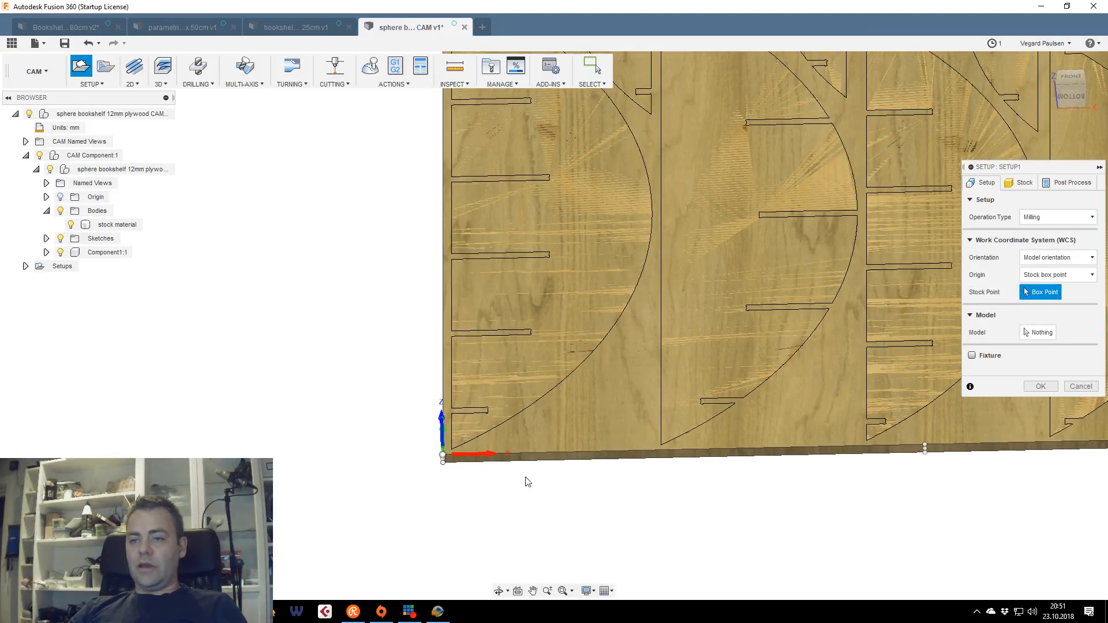
mouse_move(1058, 101)
mouse_down()
mouse_move(1072, 87)
mouse_move(1069, 97)
mouse_up()
scroll(463, 396, up, 3)
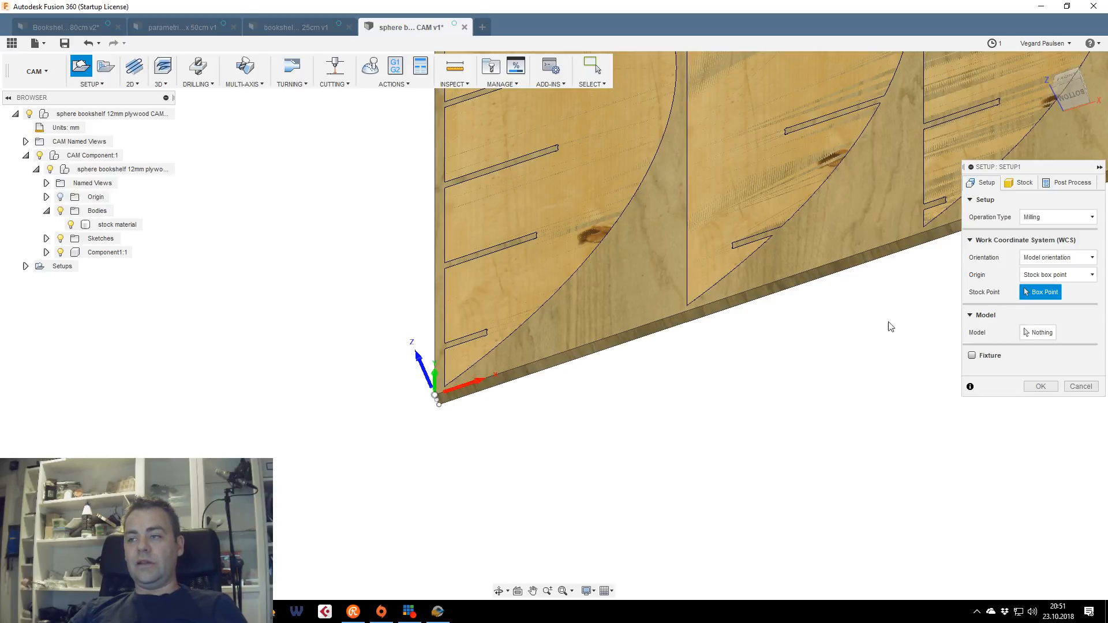
click(1040, 386)
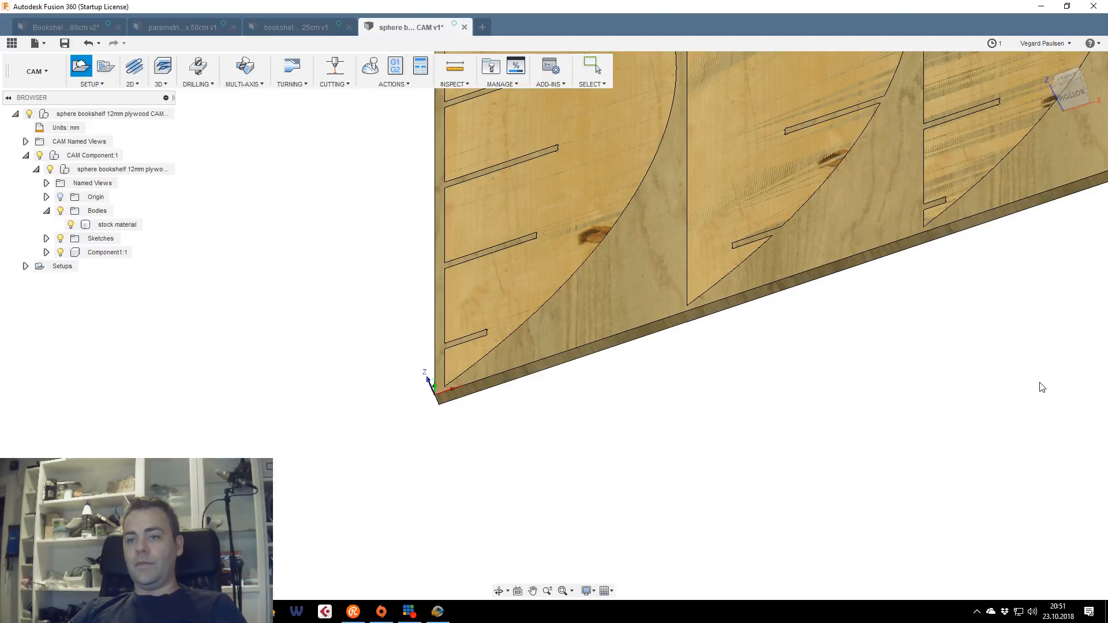
scroll(766, 353, down, 5)
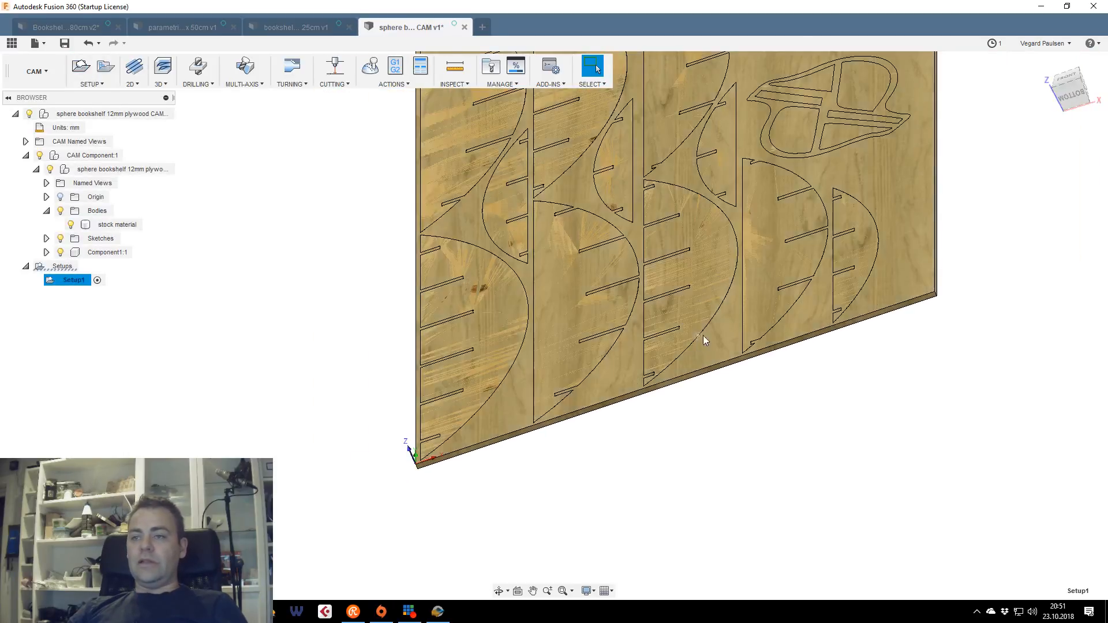
click(1068, 96)
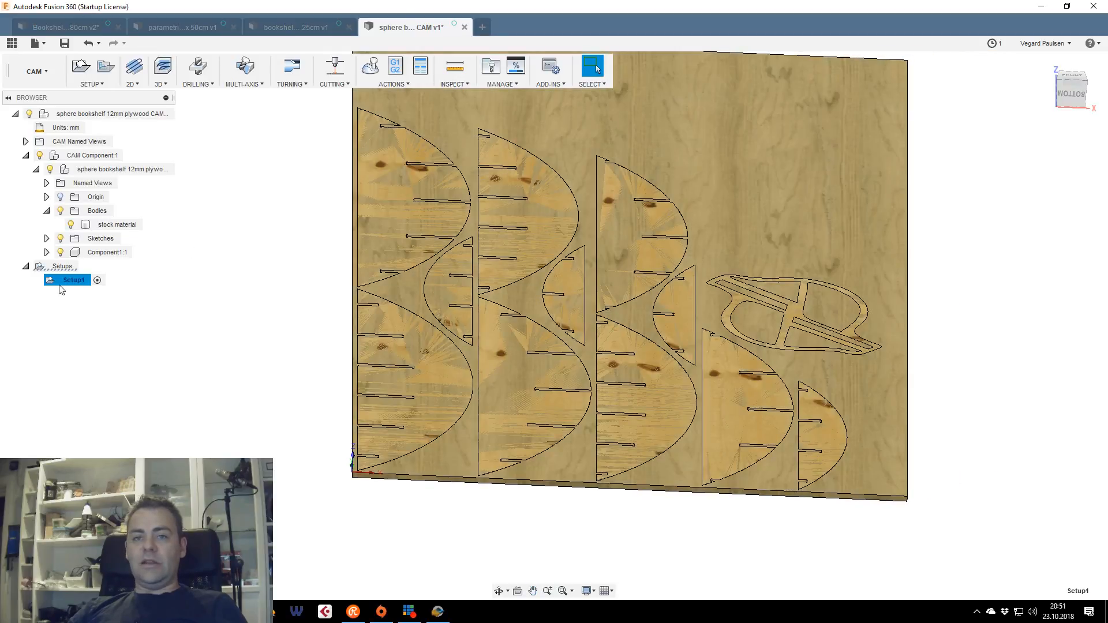
click(89, 311)
click(69, 281)
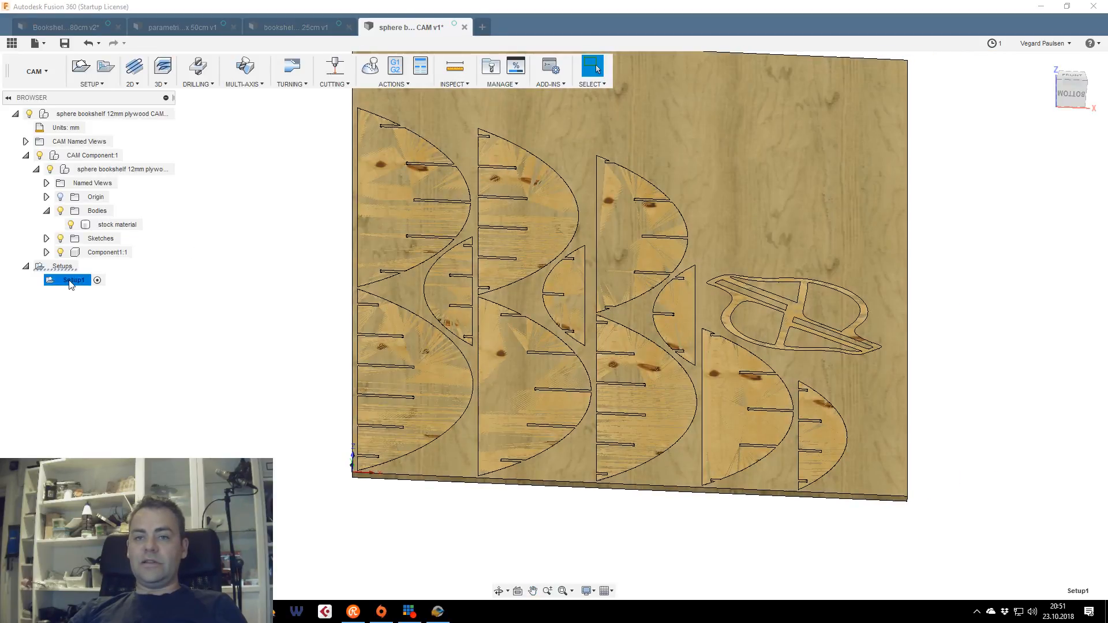
right_click(70, 283)
click(231, 223)
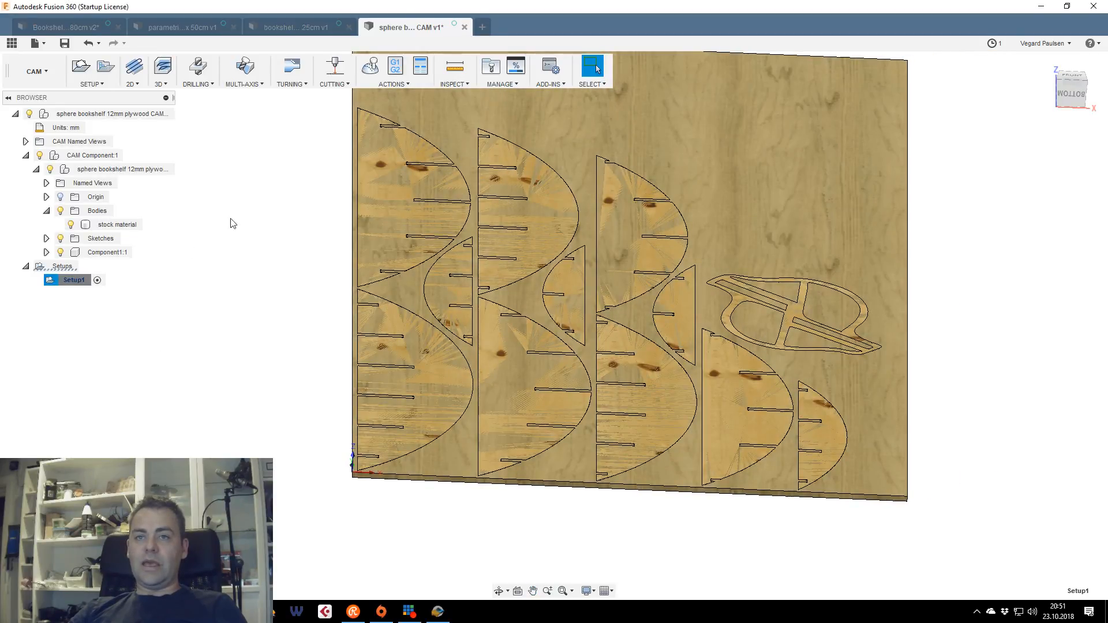
Hide the stock material body so only the bookshelf parts are displayed, and select Setup1
click(132, 84)
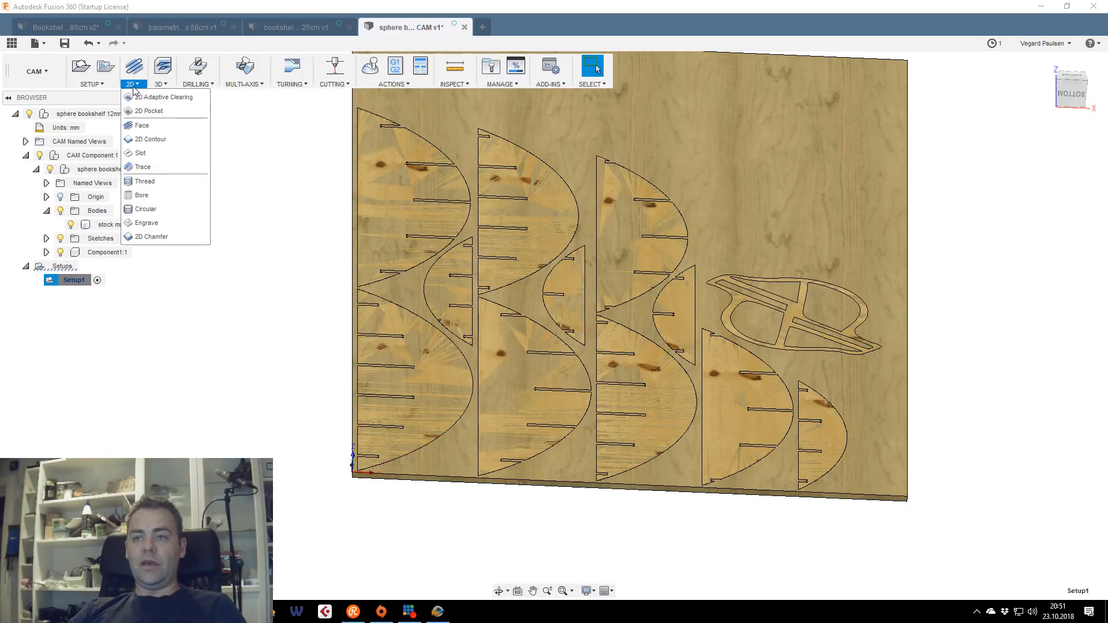
click(70, 225)
click(69, 280)
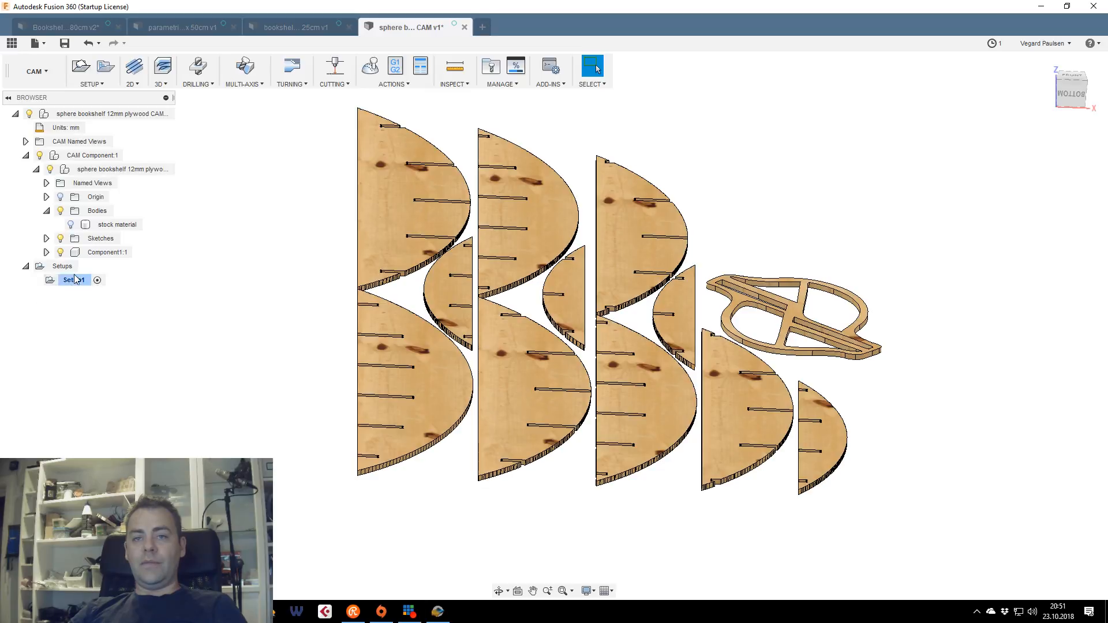
click(156, 279)
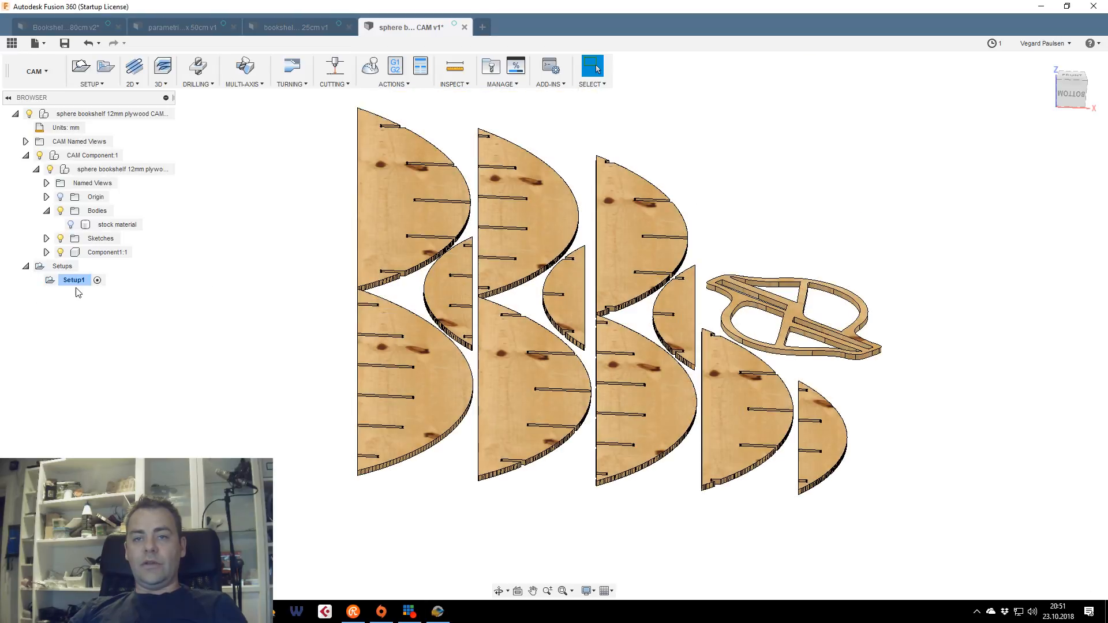
Look through the available 2D and 3D milling strategies, including Trace and Contour, for cutting the flat parts
click(139, 87)
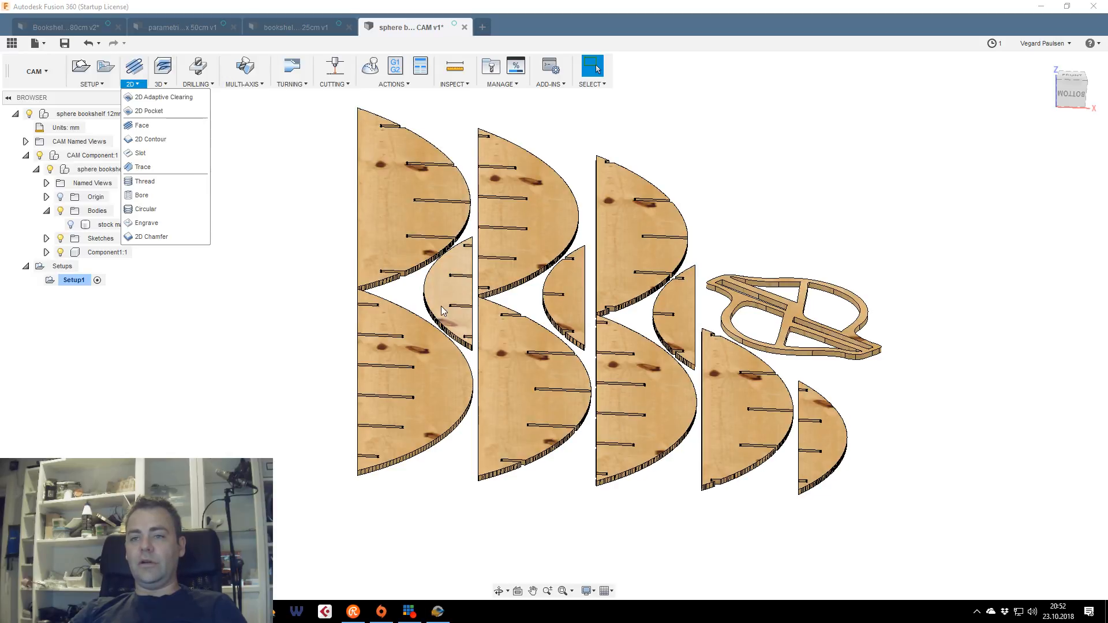
click(153, 85)
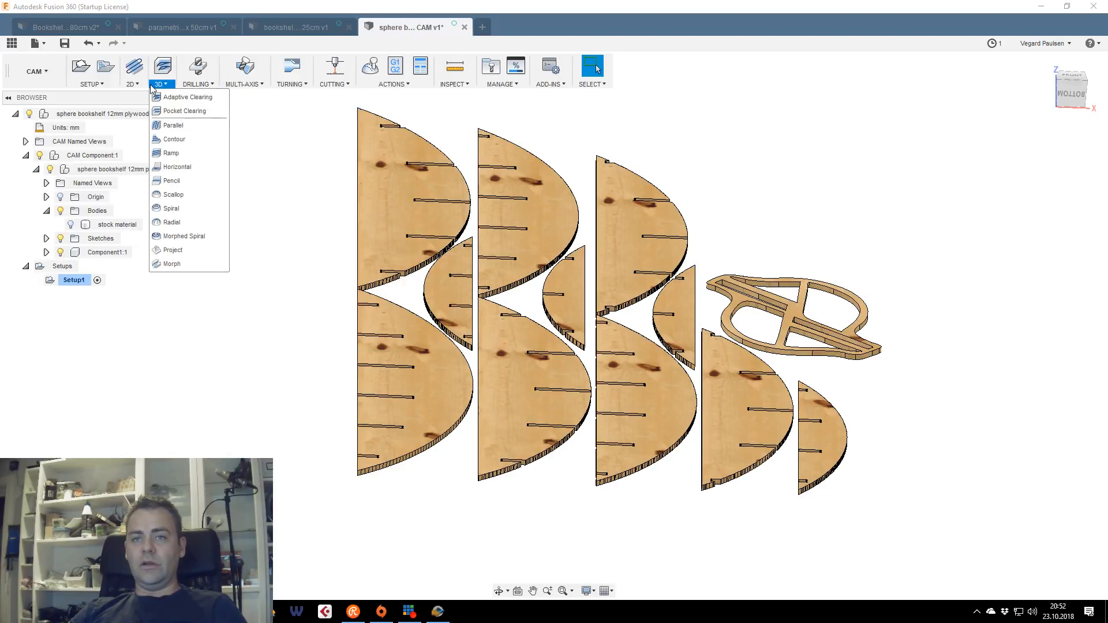
mouse_move(132, 86)
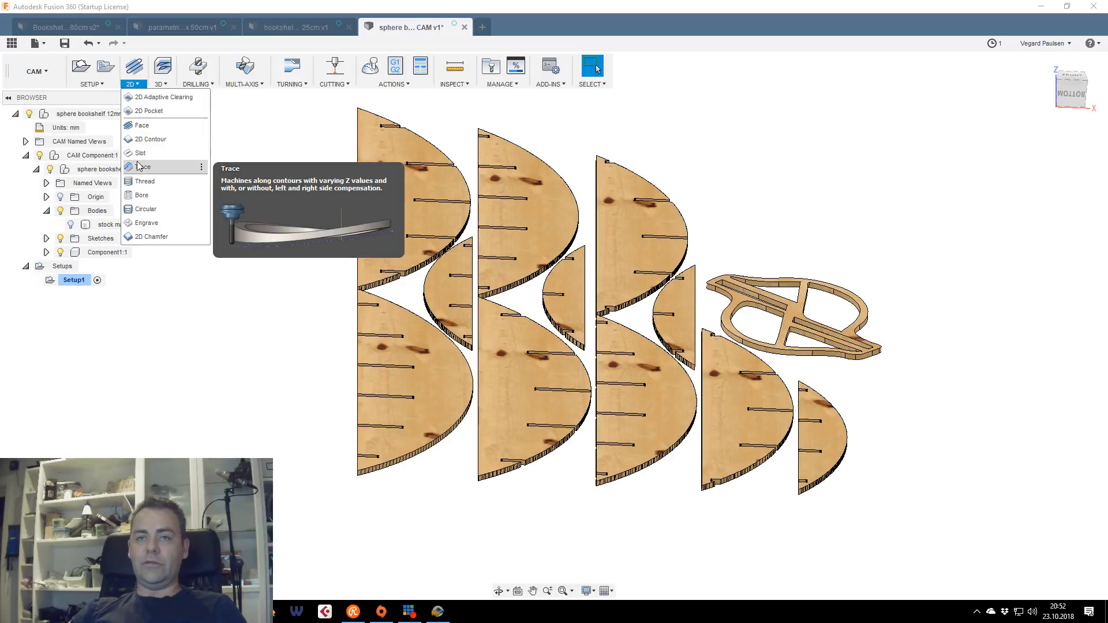
click(158, 86)
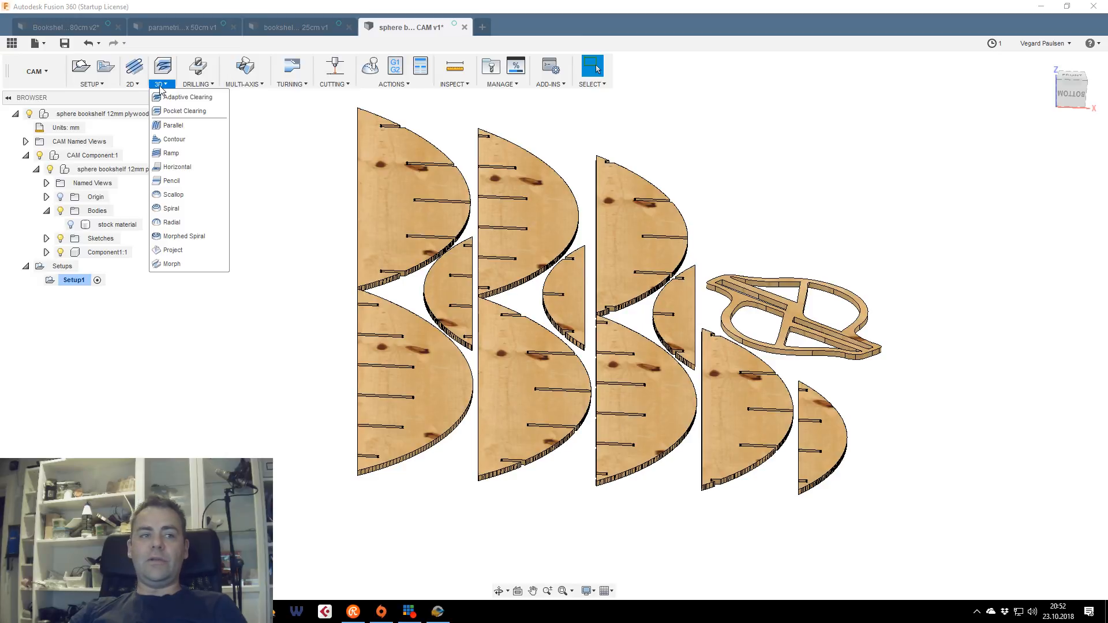
scroll(545, 319, up, 2)
scroll(544, 320, down, 1)
middle_drag(544, 319, 635, 310)
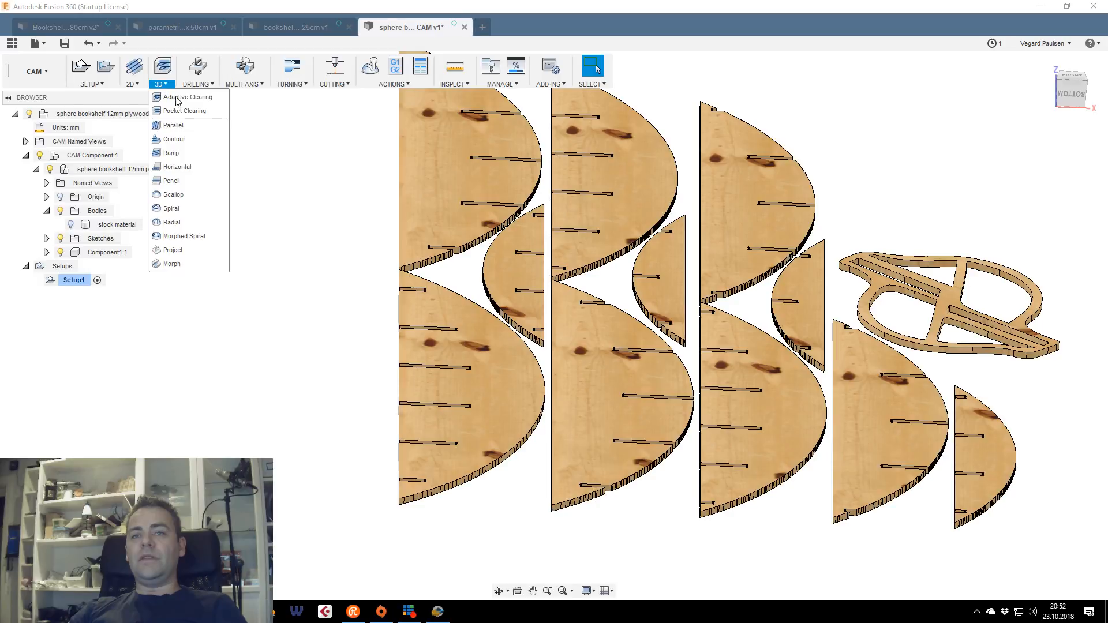
scroll(366, 275, down, 2)
middle_drag(358, 280, 366, 306)
click(162, 85)
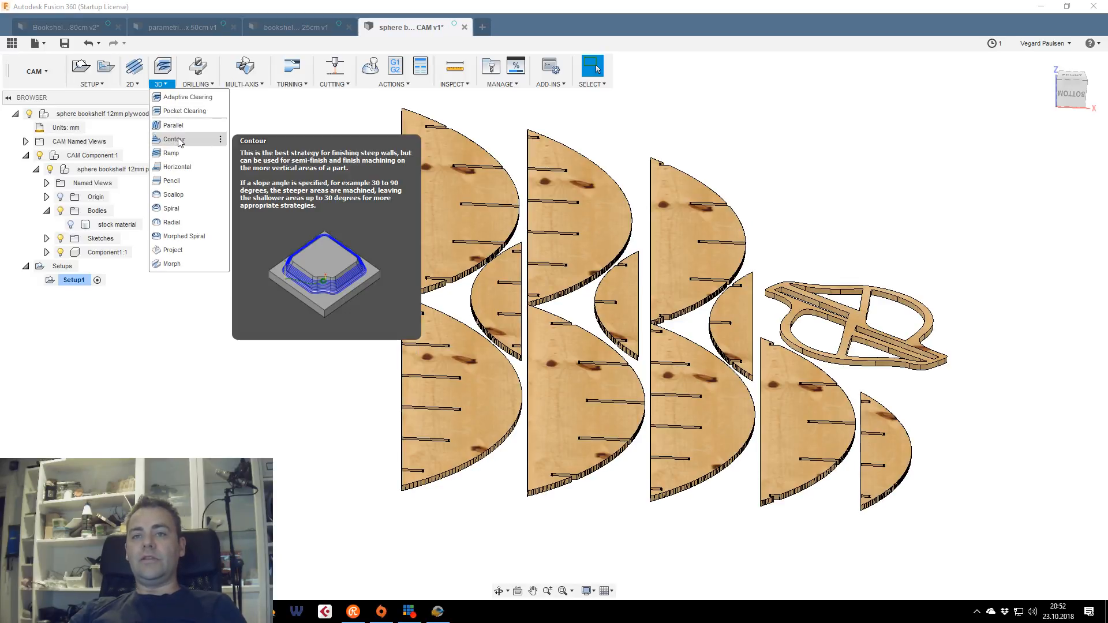
mouse_move(133, 84)
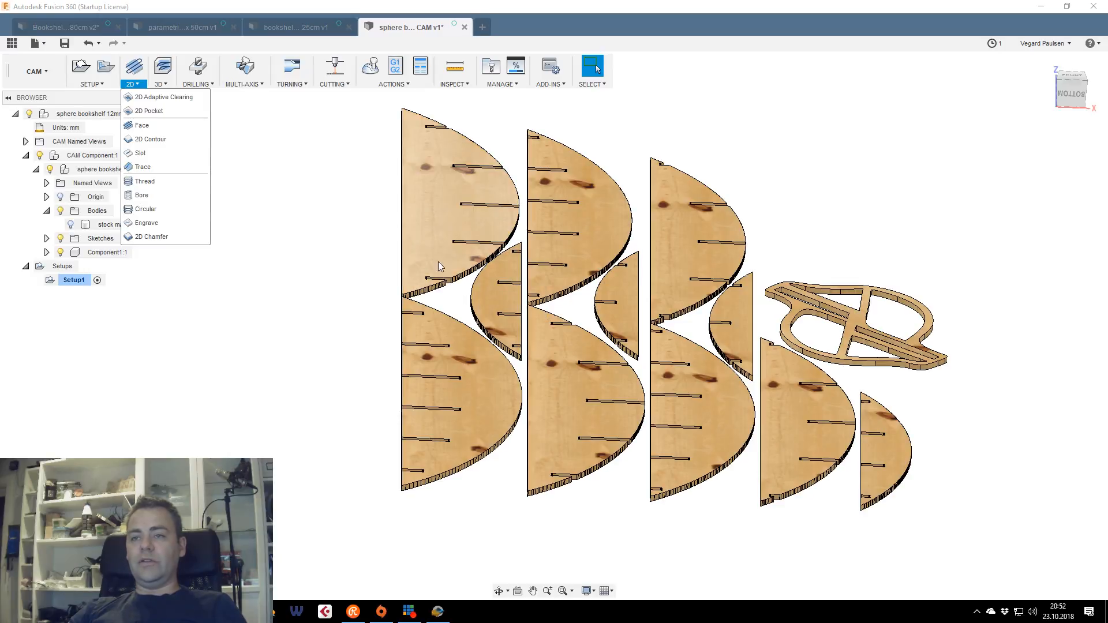
click(251, 290)
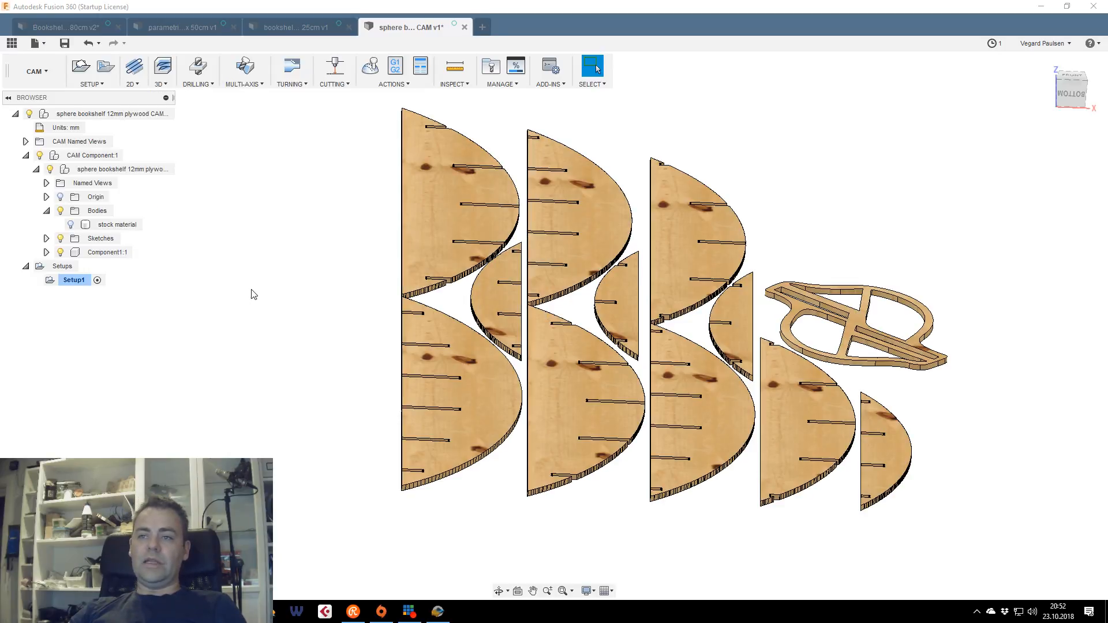
Start a 2D Contour toolpath and filter the tool library to flat milling tools
click(130, 85)
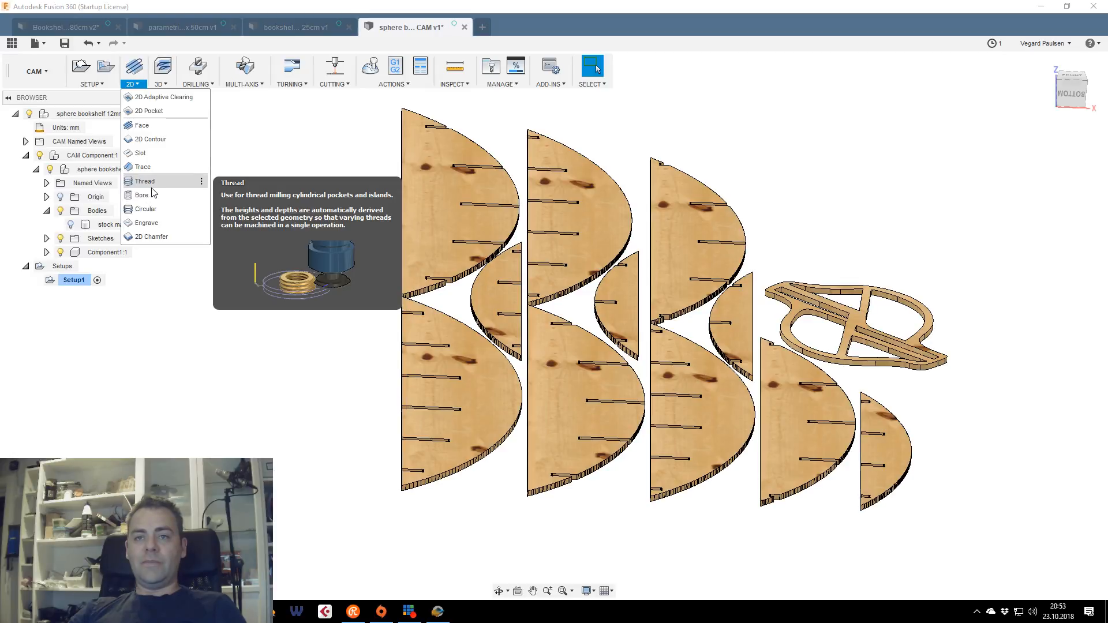
click(151, 141)
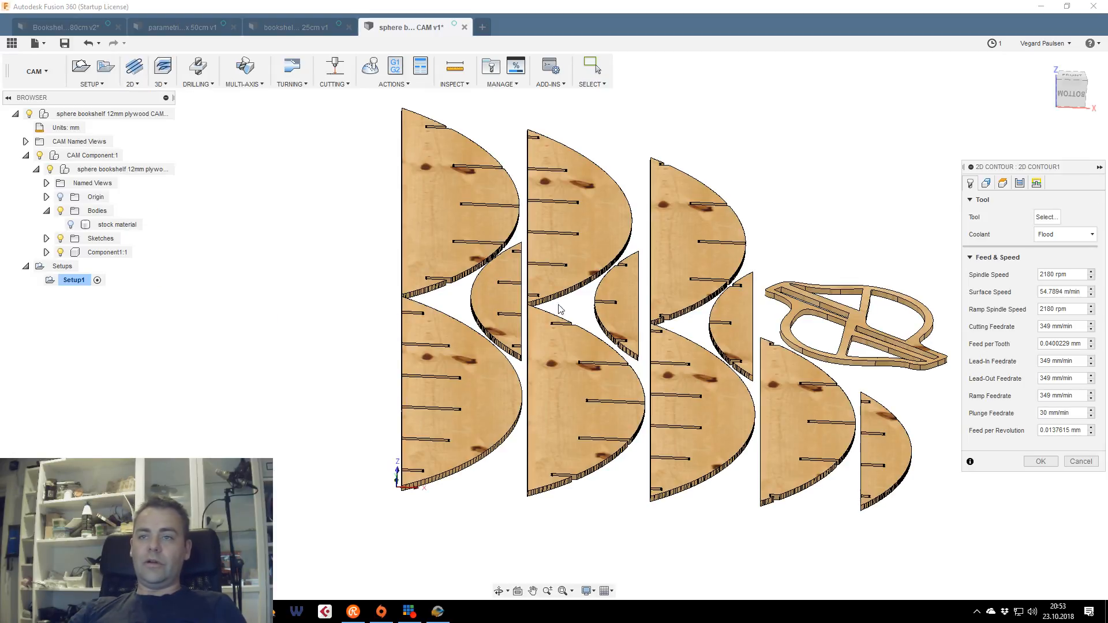
click(1054, 230)
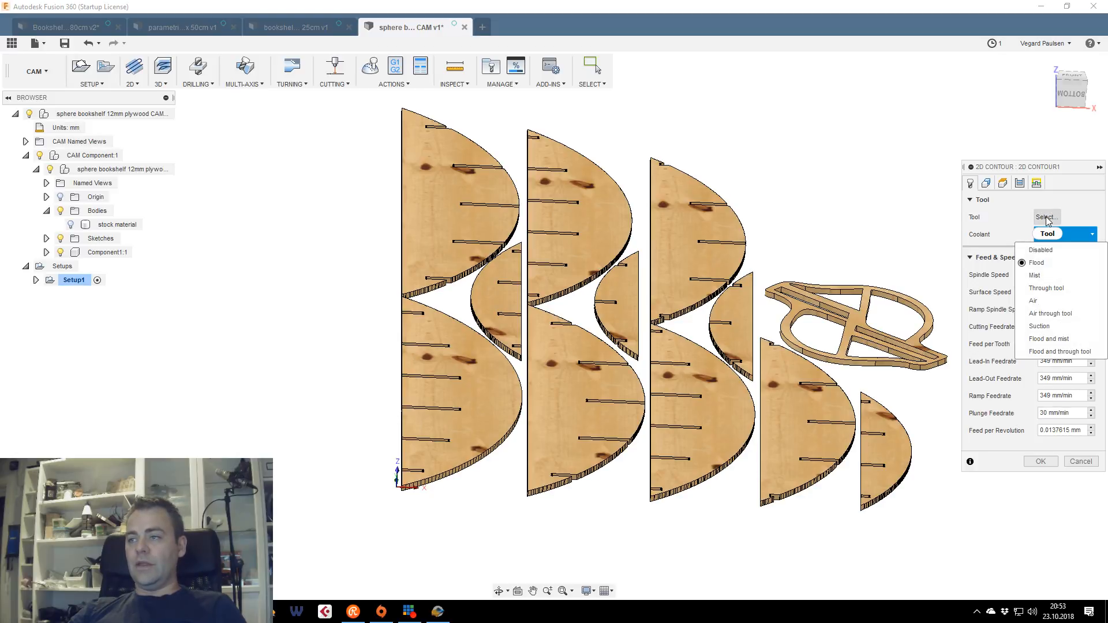
click(1045, 216)
click(241, 64)
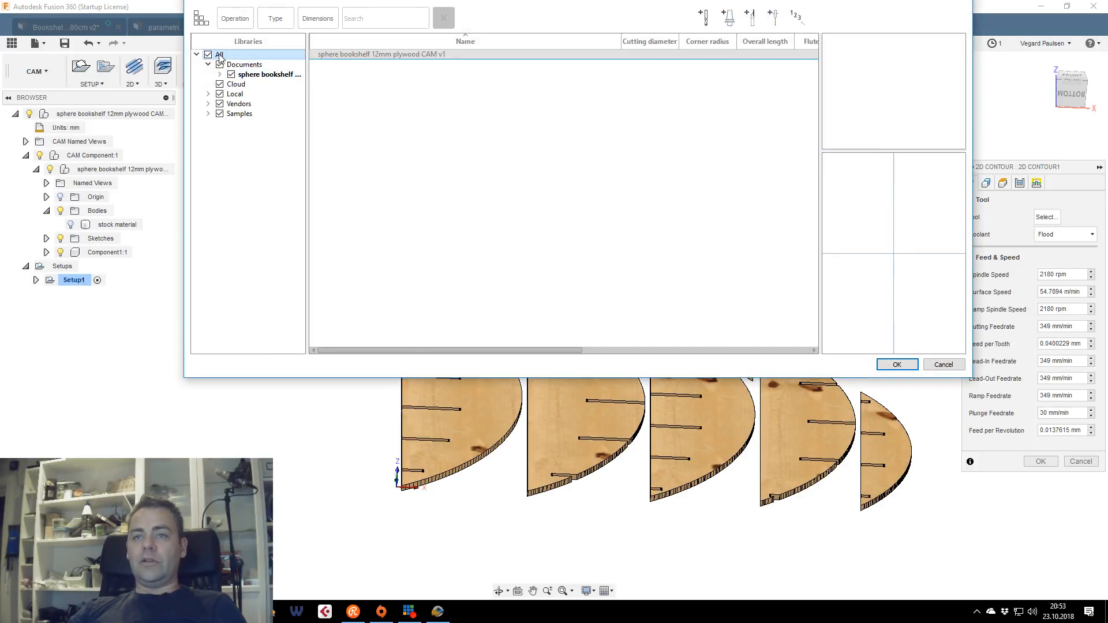
click(275, 19)
click(395, 86)
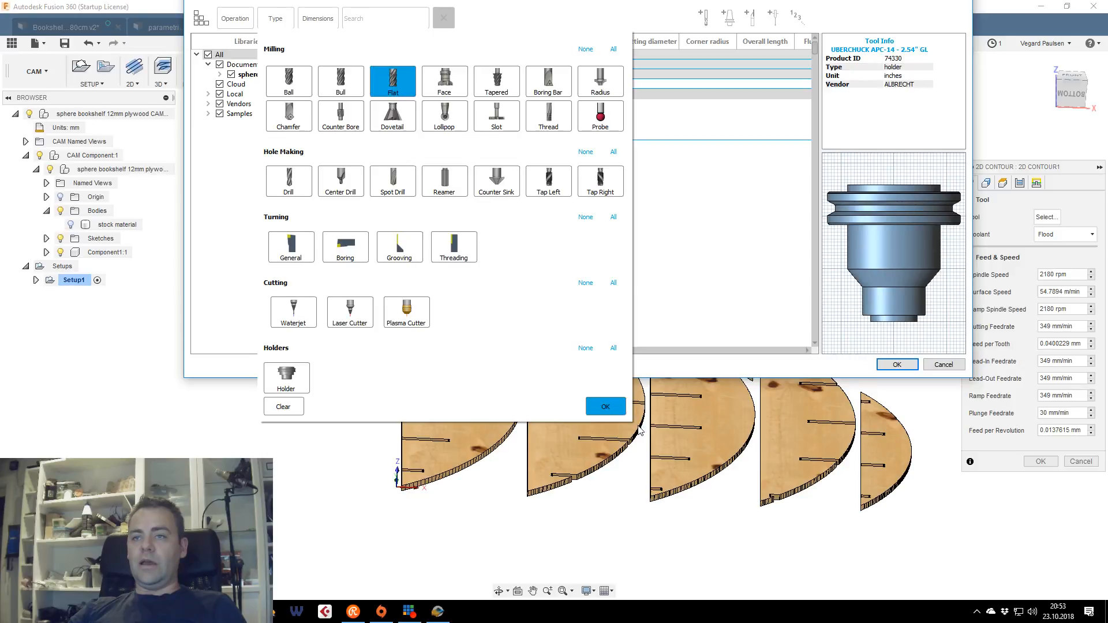
click(605, 404)
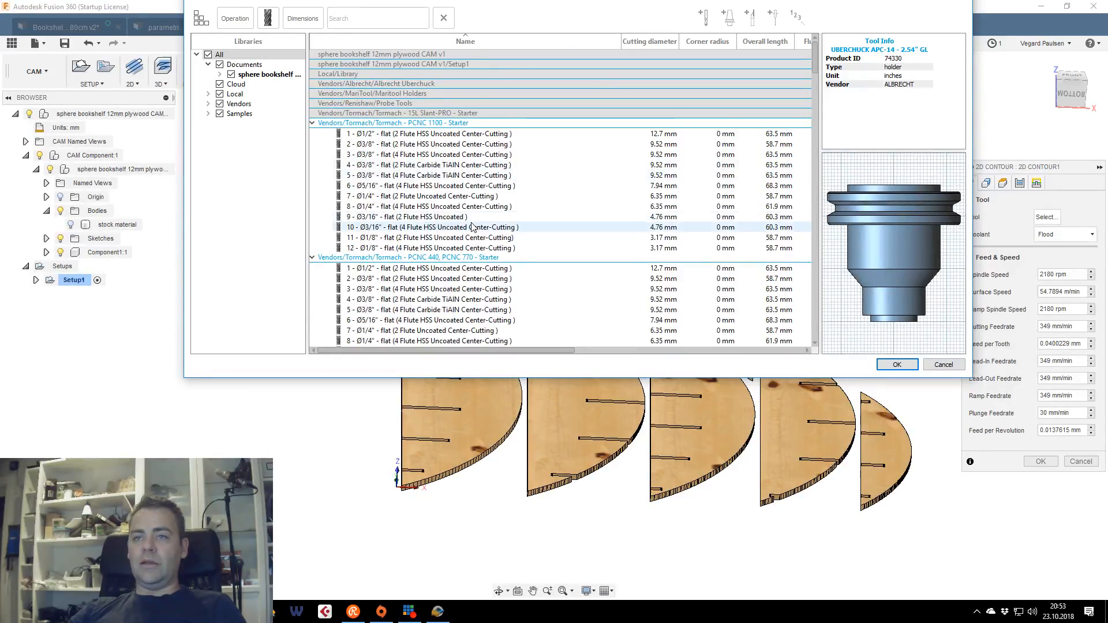
Choose the 4 mm flat end mill from the metric aluminum samples as the toolpath's cutting tool
scroll(472, 231, down, 1)
scroll(471, 231, down, 10)
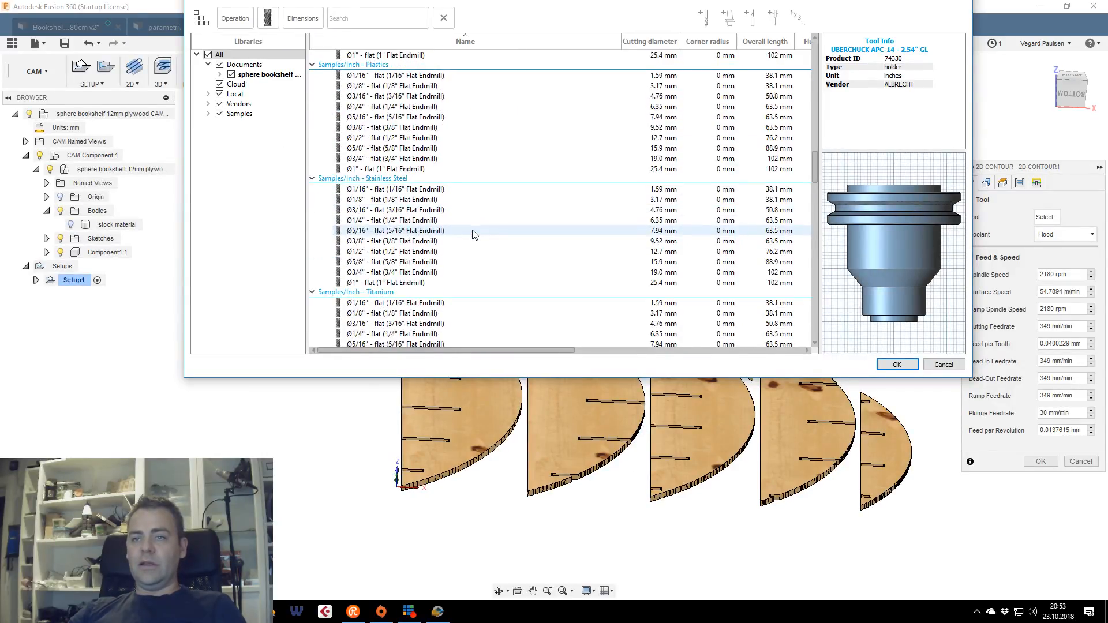
scroll(472, 235, up, 5)
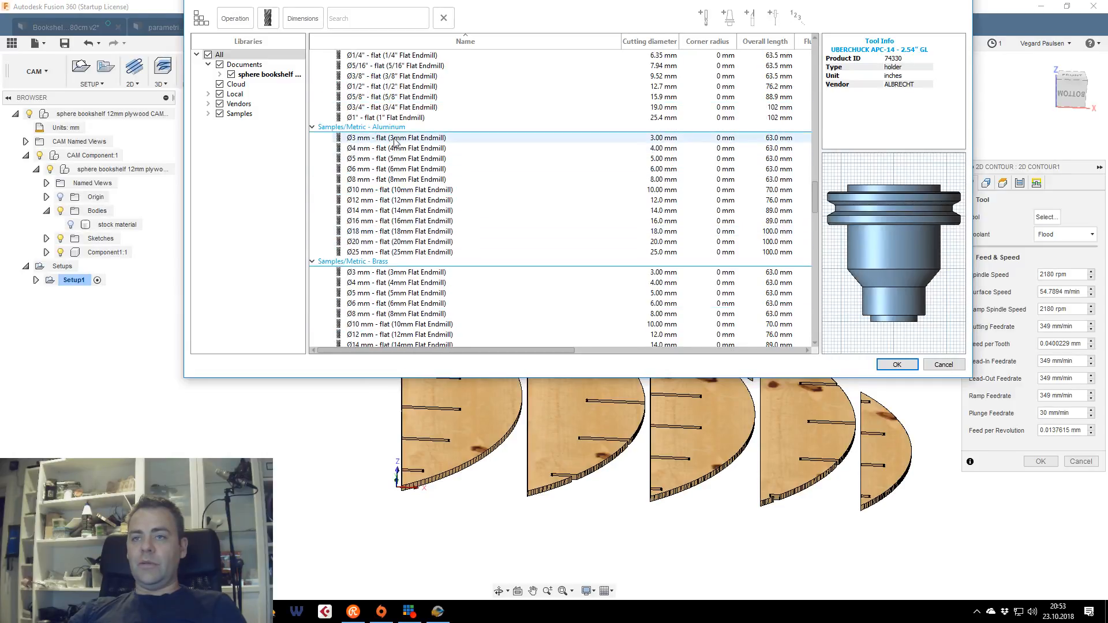
click(399, 150)
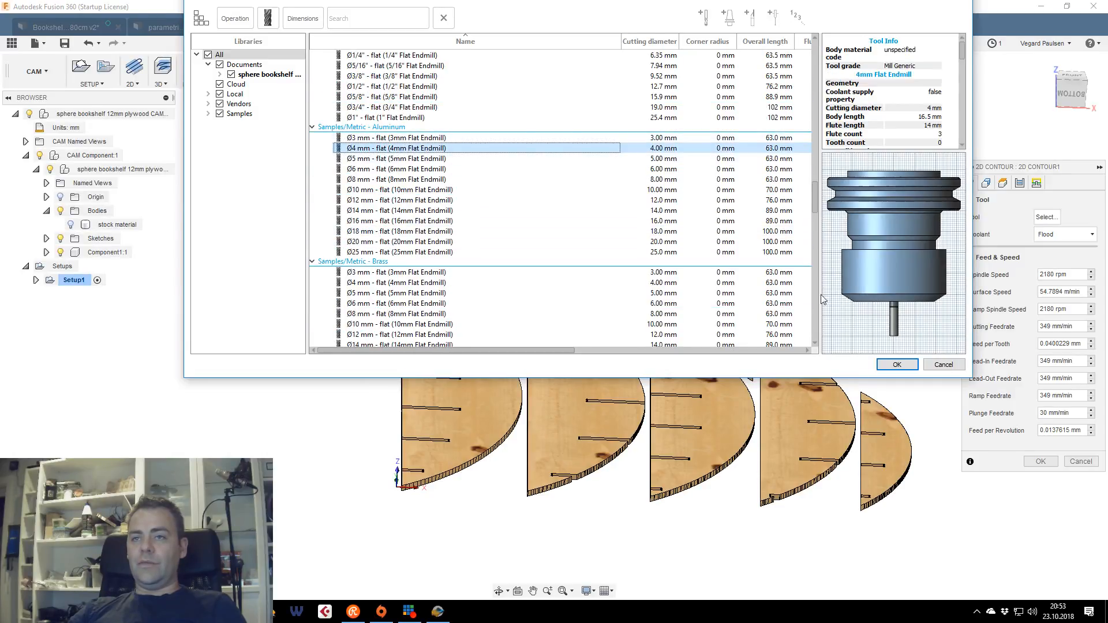
click(894, 365)
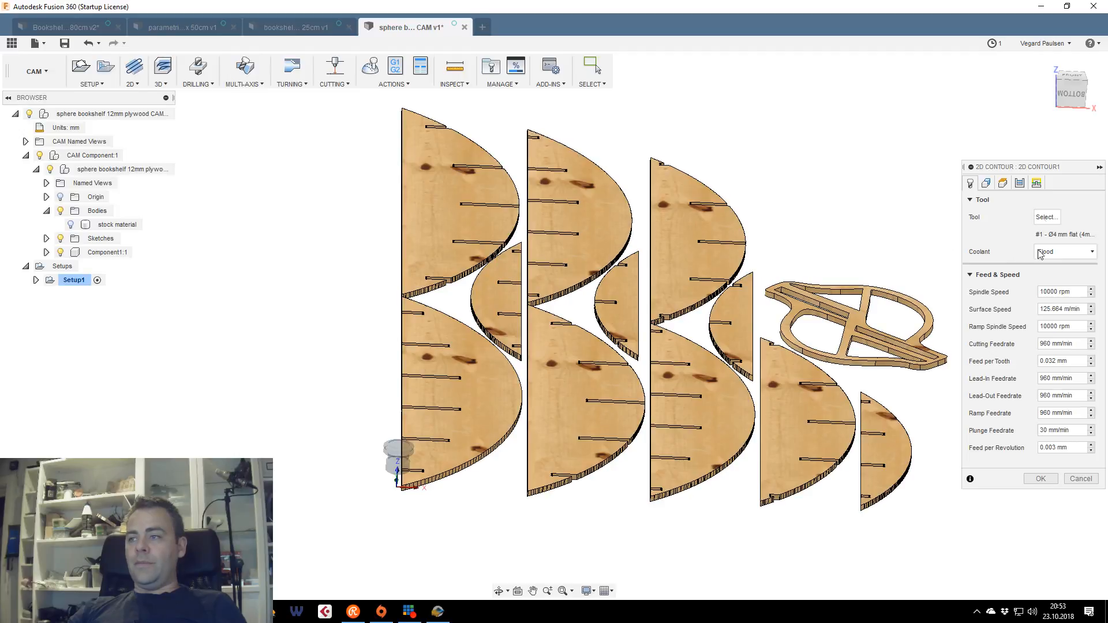
drag(1015, 167, 736, 143)
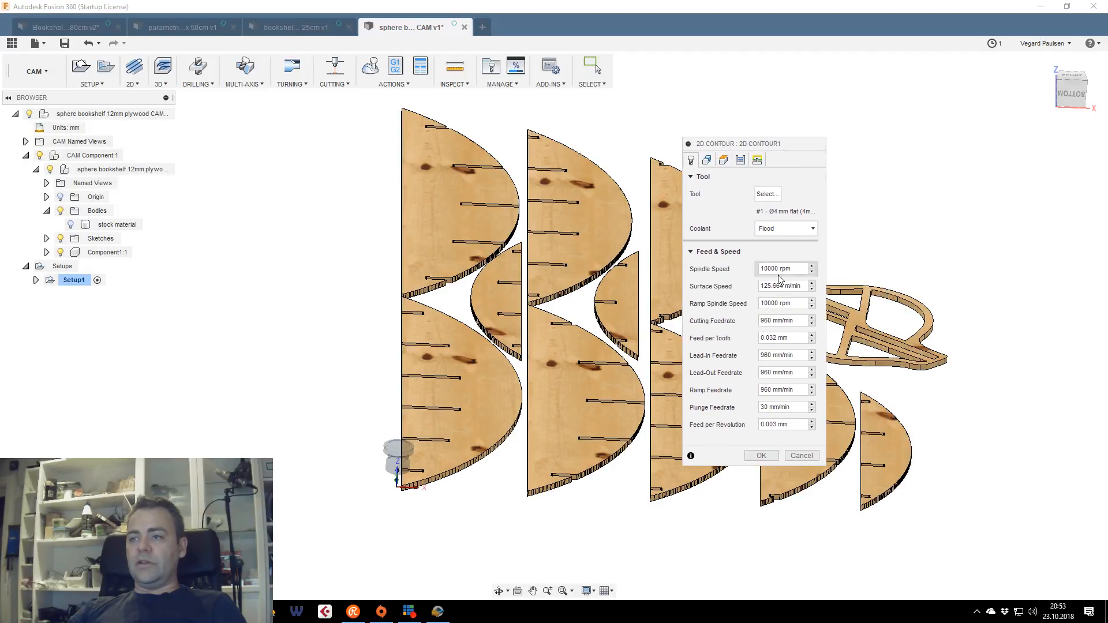
Select the bottom outlines of the upper-left part, the small part beside it and the lower-left part as contours
click(706, 160)
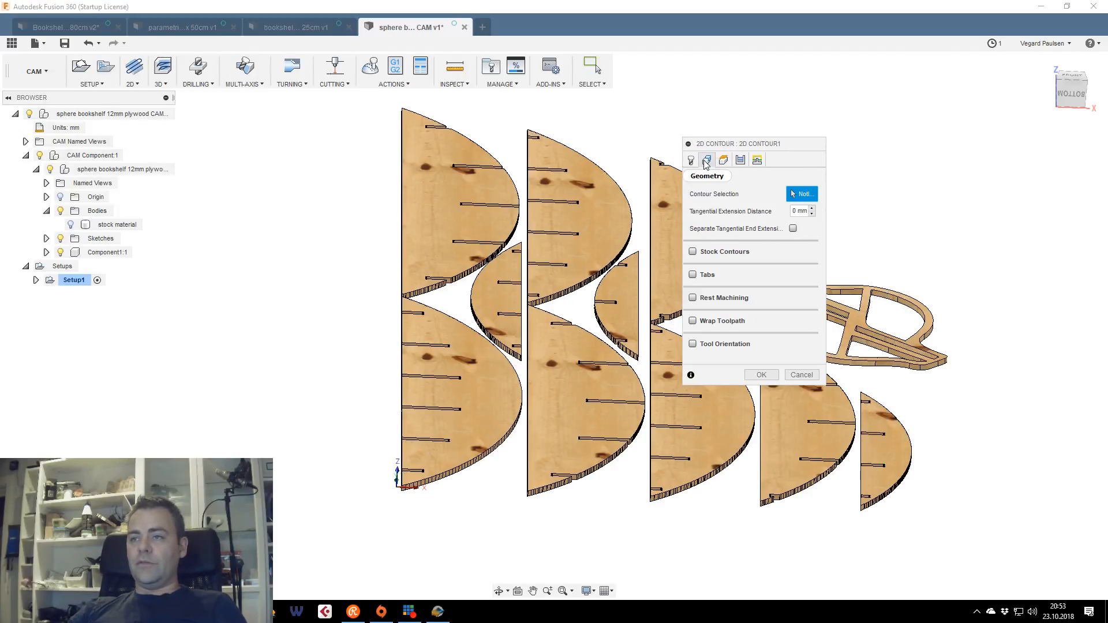
scroll(465, 290, up, 5)
middle_drag(464, 290, 415, 260)
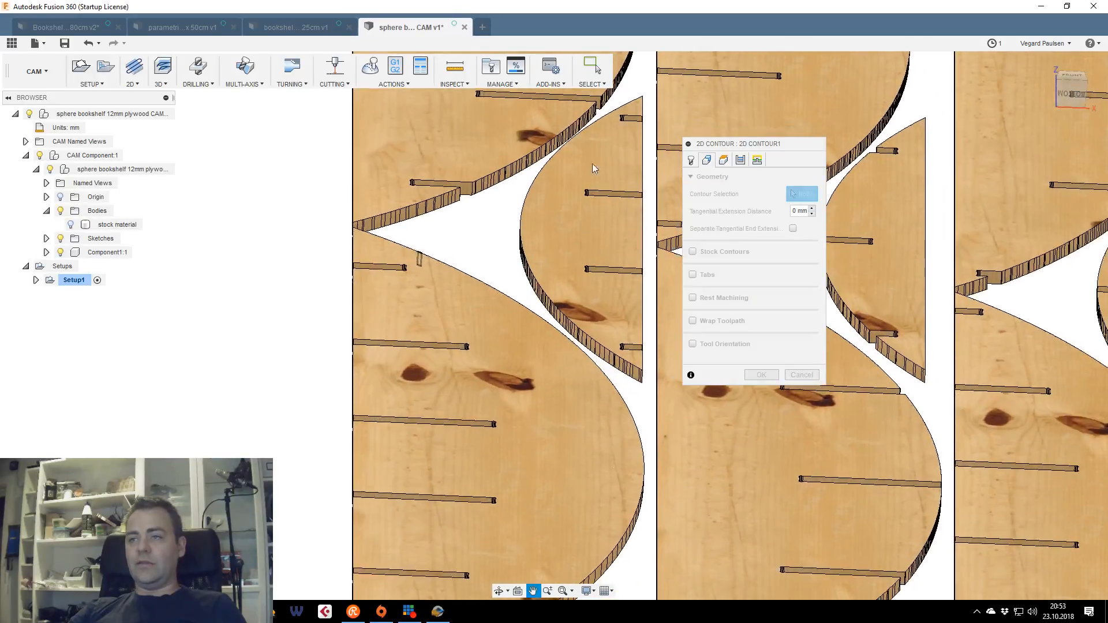
click(722, 160)
click(707, 159)
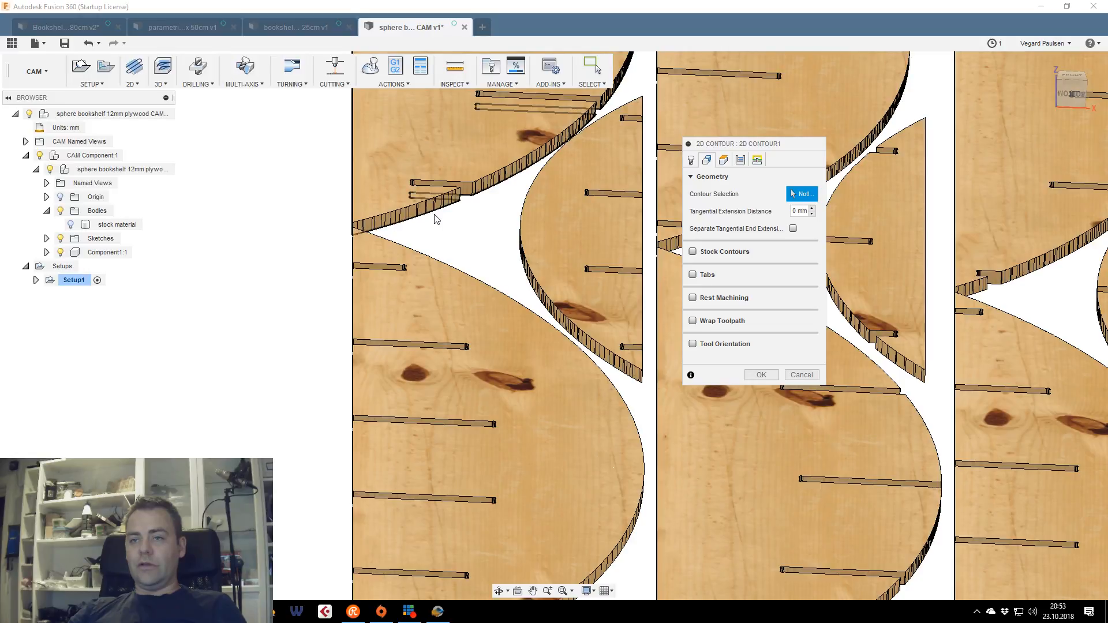
click(434, 217)
click(534, 305)
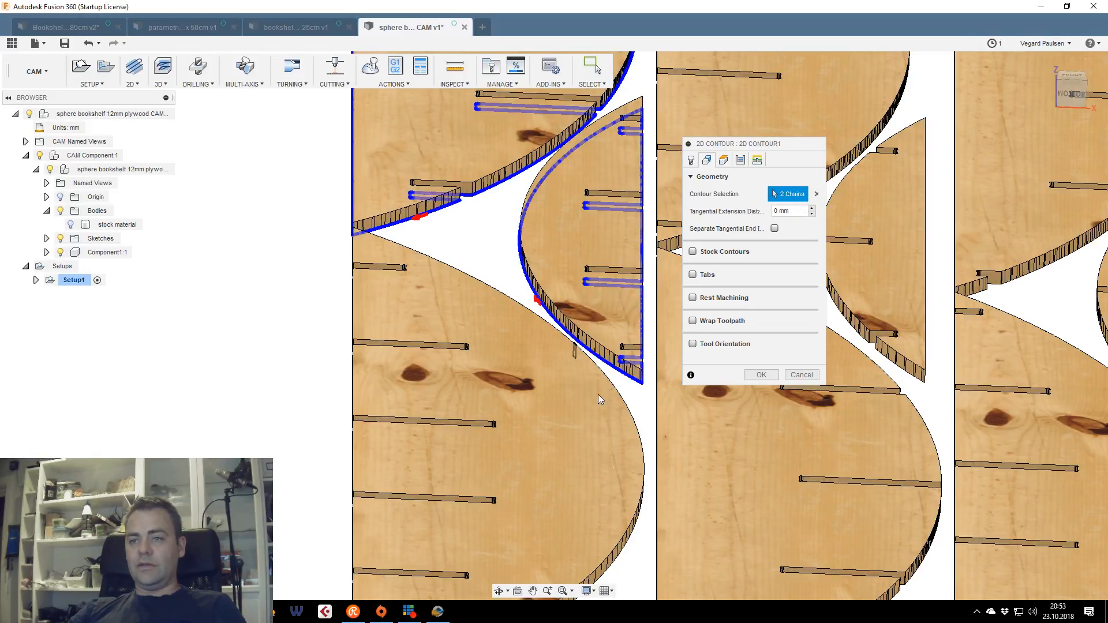
middle_drag(597, 393, 640, 71)
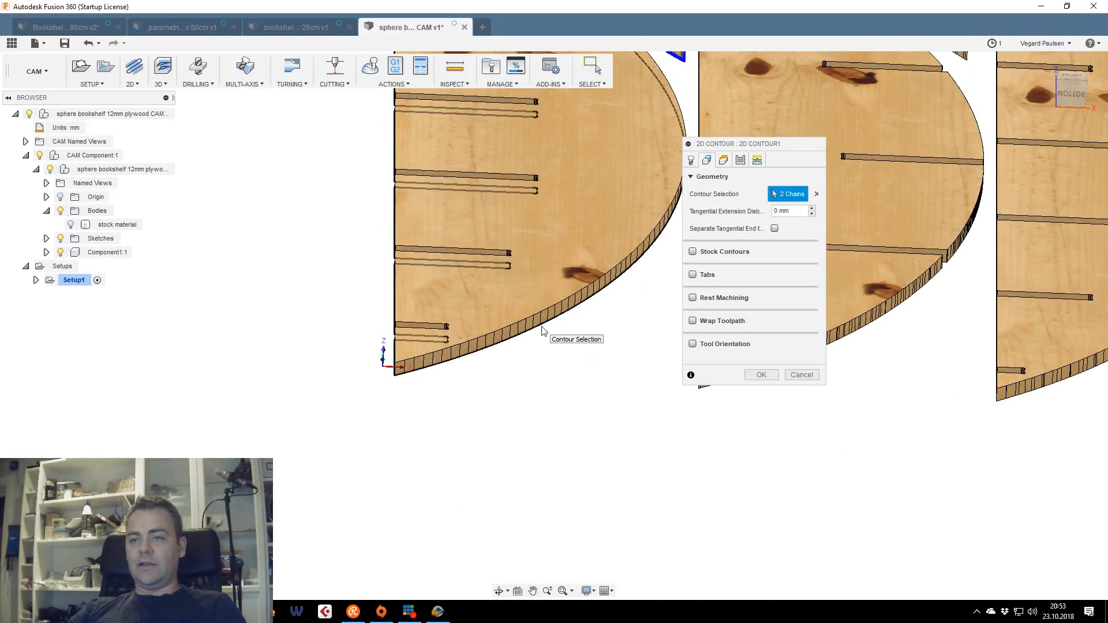
click(542, 333)
Add the bottom outlines of the other four lower-row parts to the contour selection, and cancel the 2D Contour operation
middle_drag(843, 416, 385, 425)
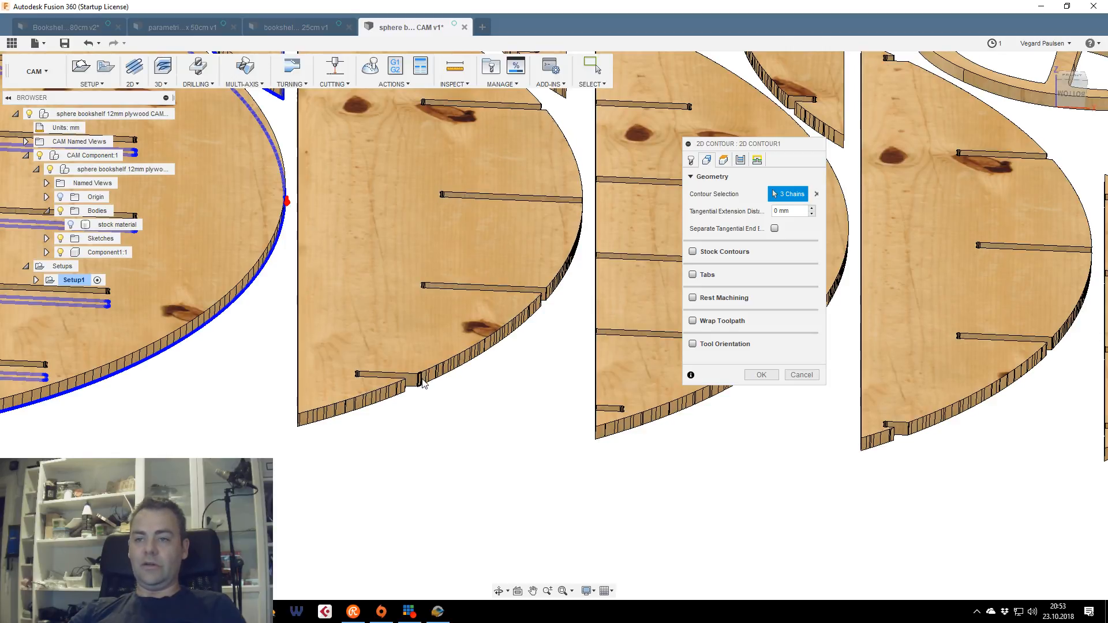
click(387, 405)
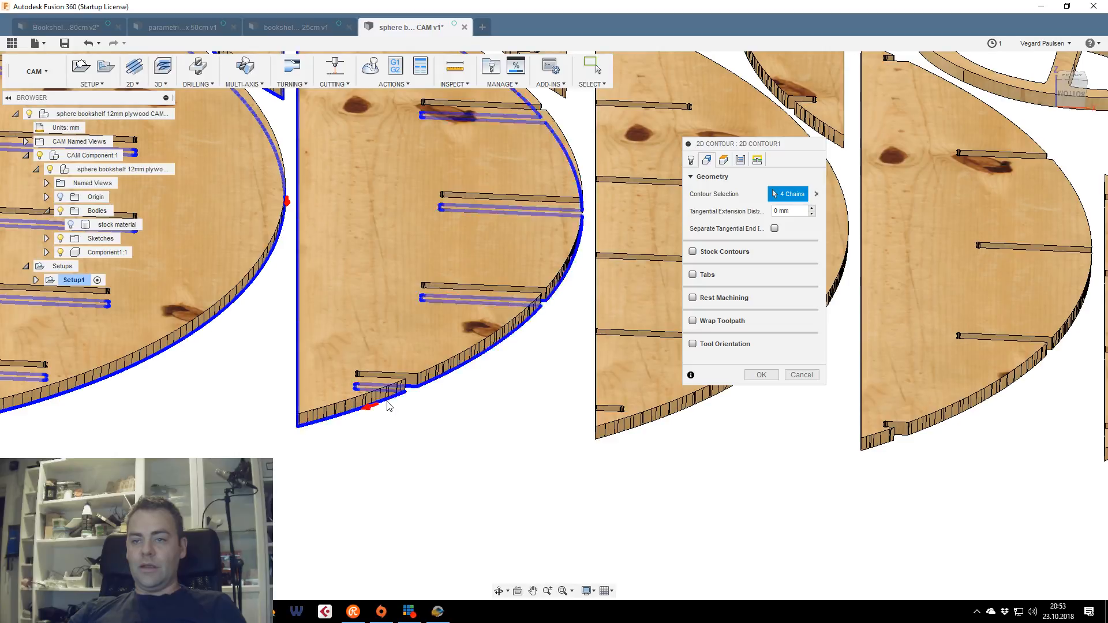
click(615, 434)
middle_drag(808, 461, 403, 468)
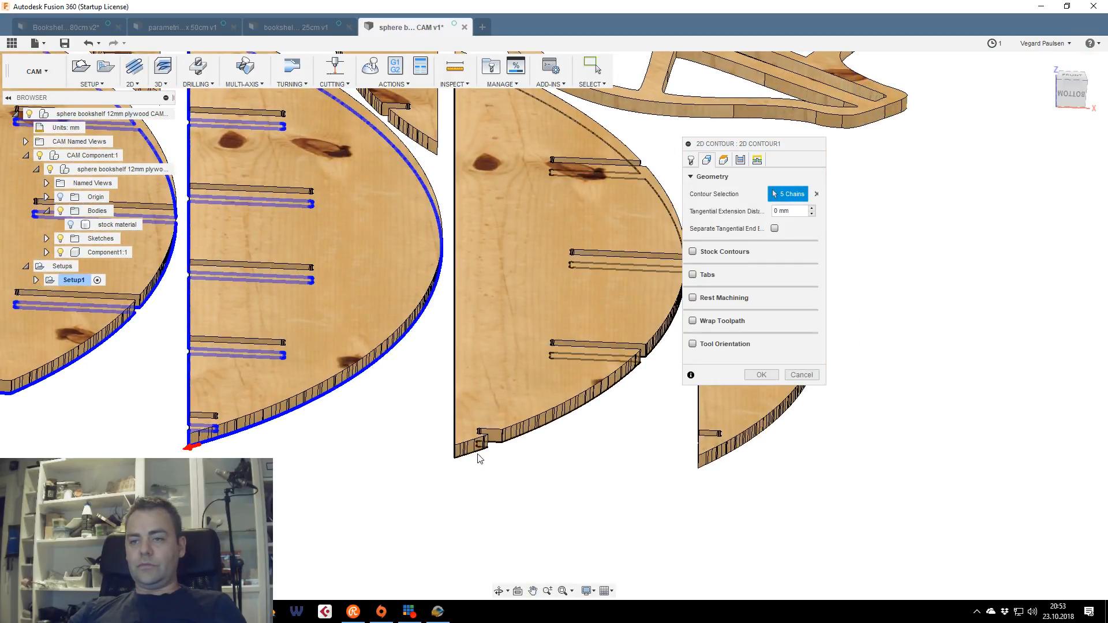
click(479, 457)
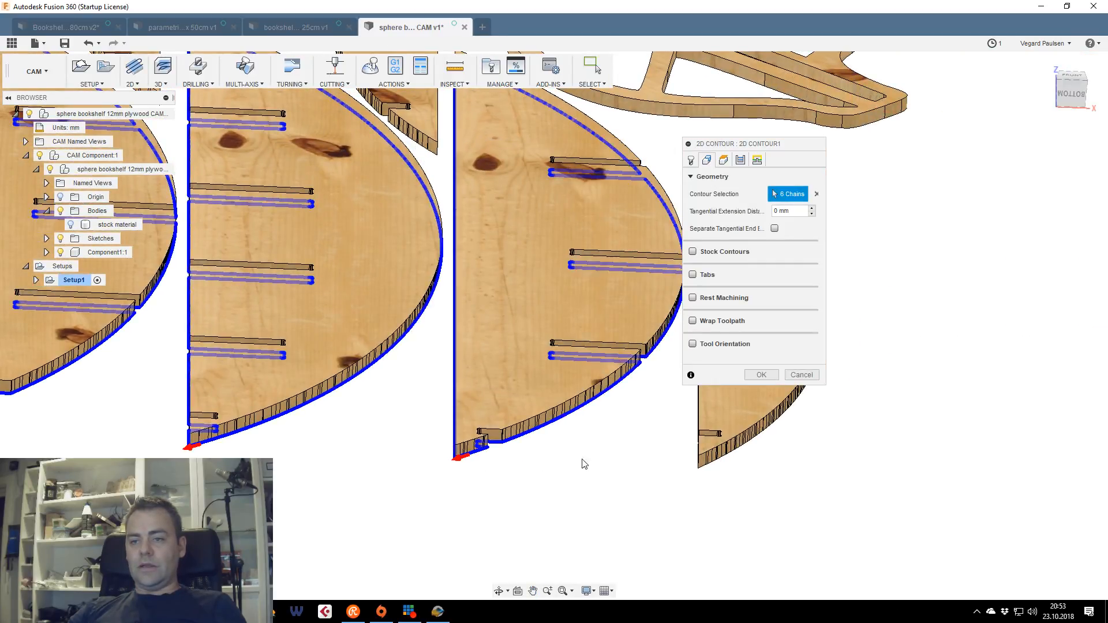
click(704, 468)
scroll(485, 376, down, 3)
middle_drag(307, 288, 658, 468)
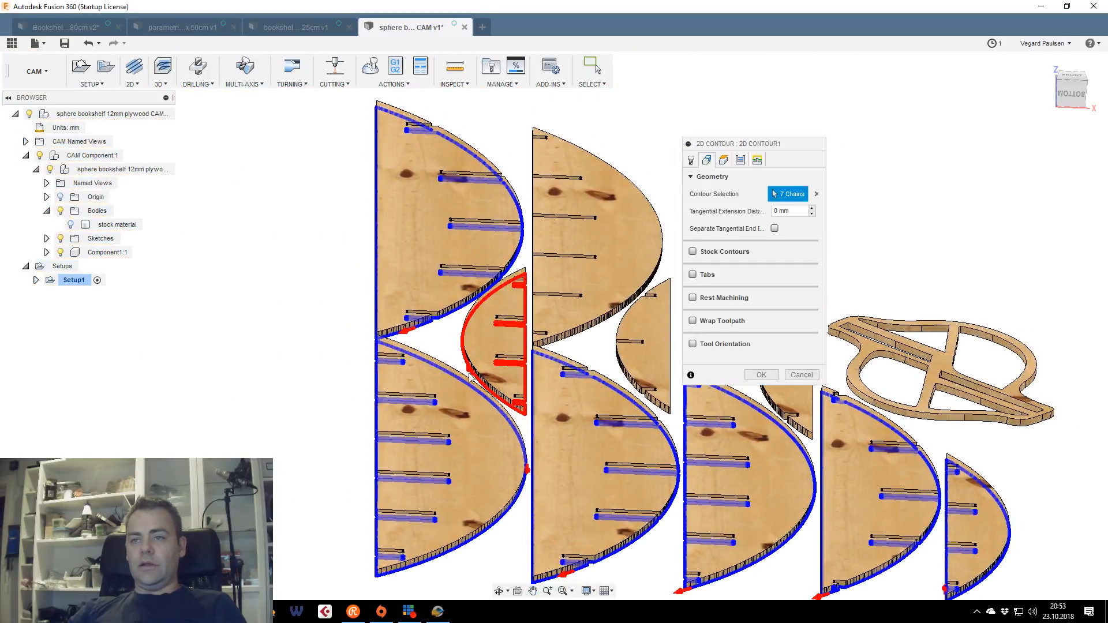
right_click(413, 335)
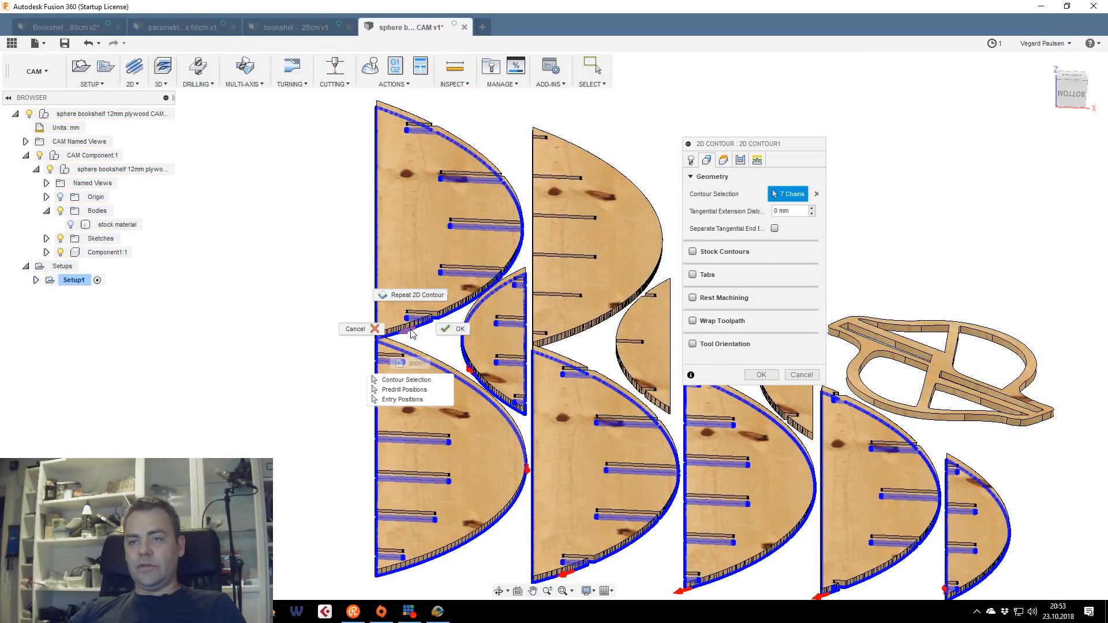
click(355, 329)
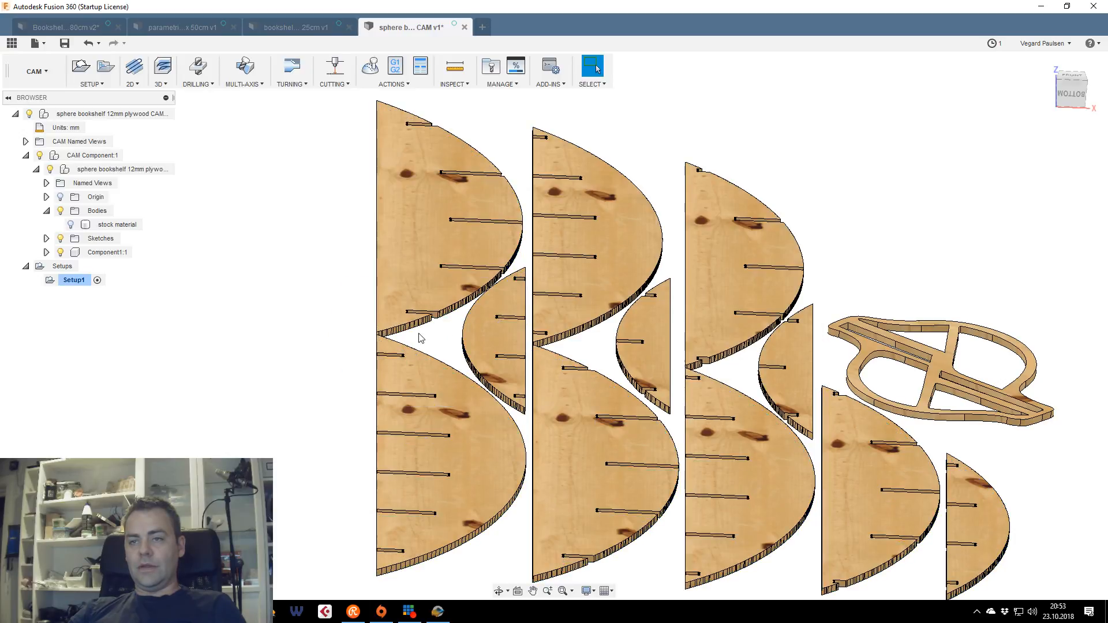
Create a new 2D Contour toolpath using the document's 4 mm flat end mill
middle_drag(491, 425, 472, 399)
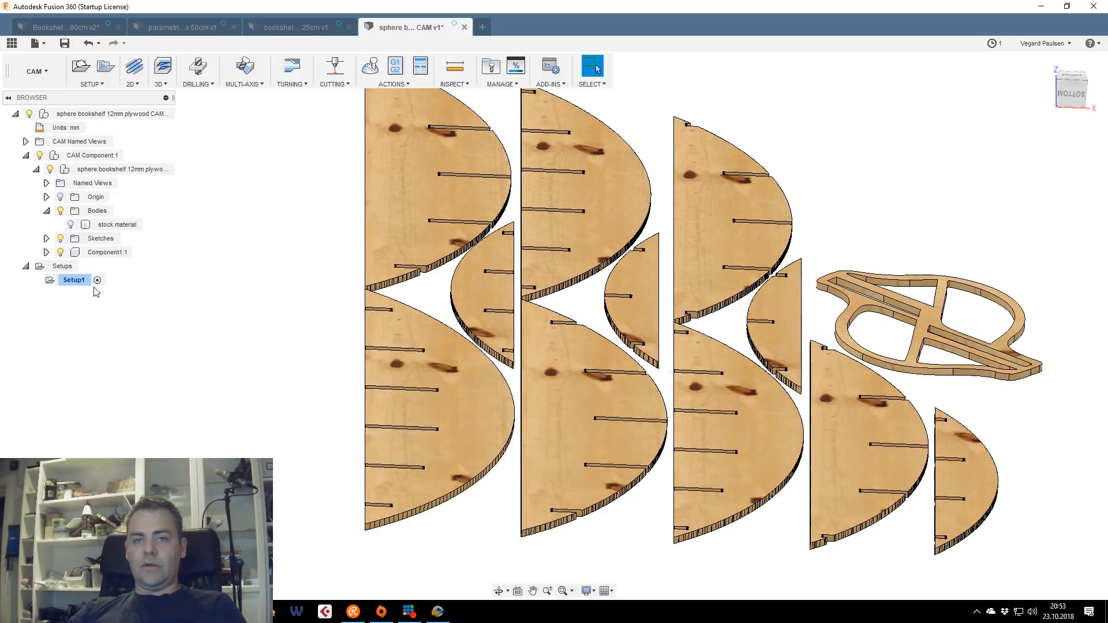
click(137, 85)
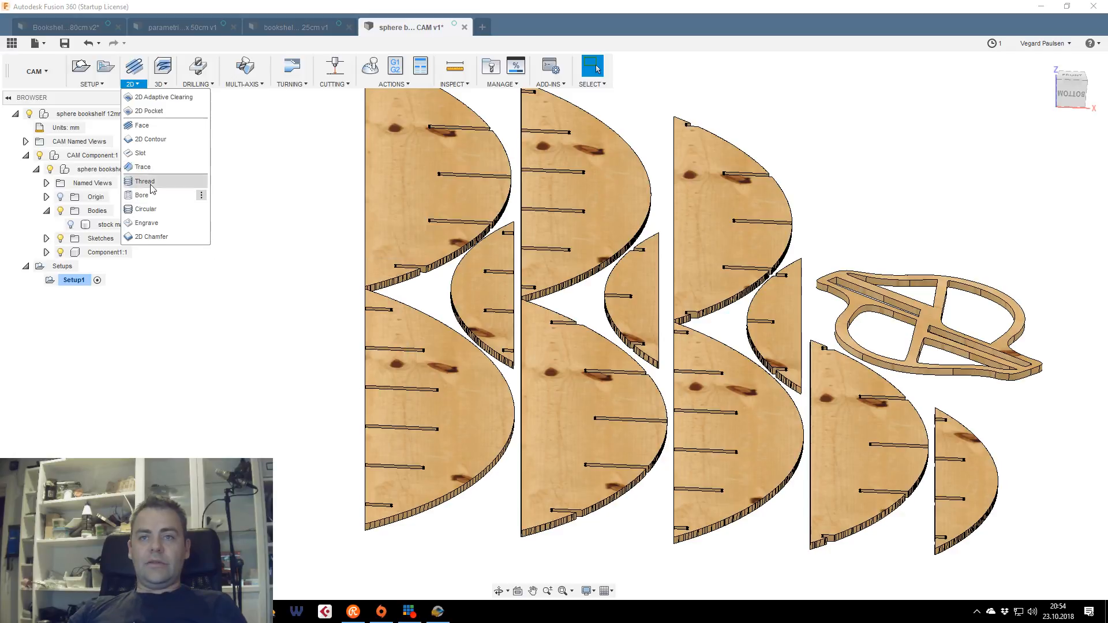
click(173, 139)
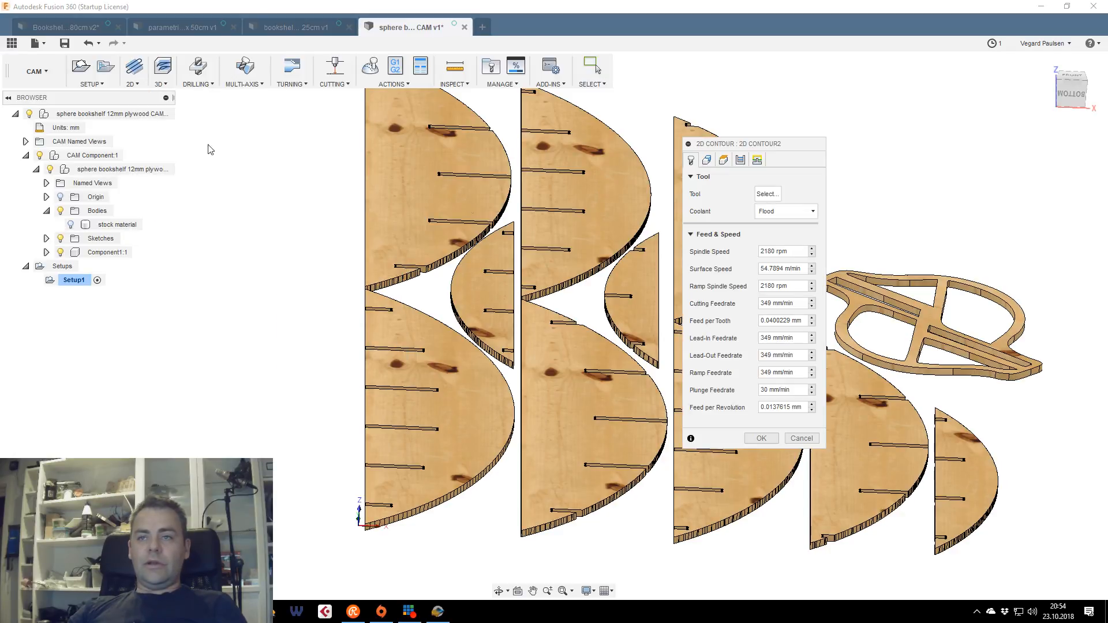
click(767, 195)
click(365, 66)
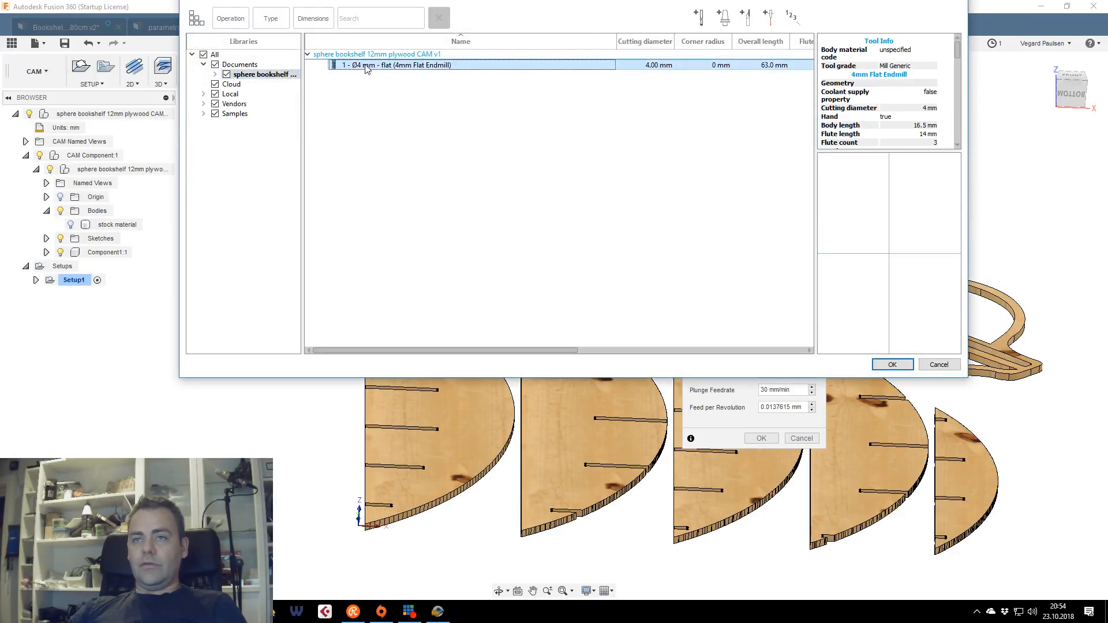
click(893, 366)
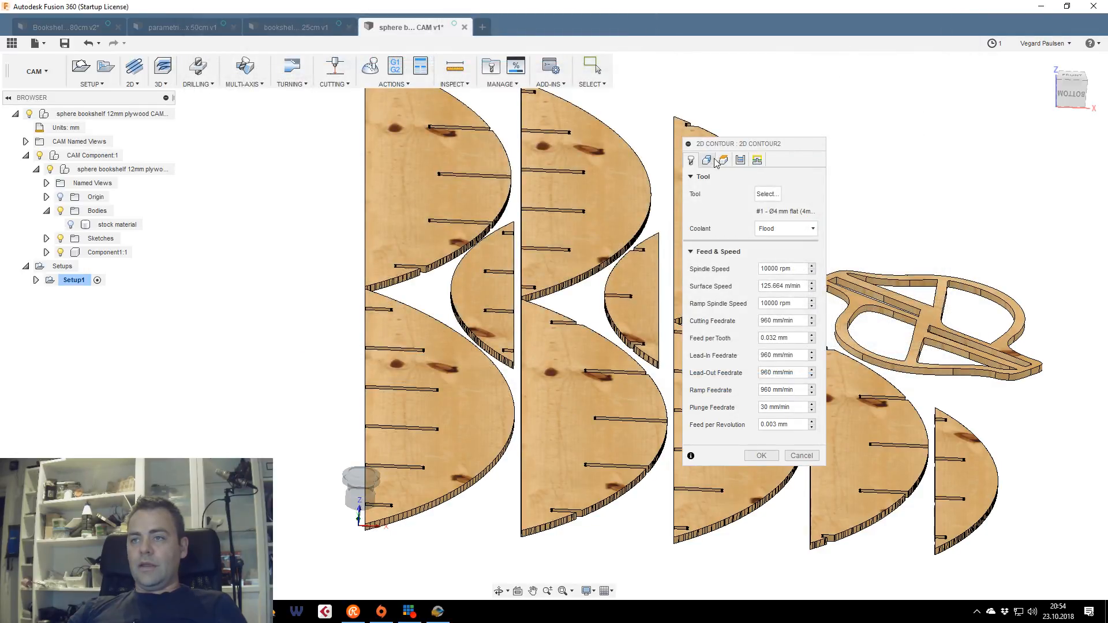
Select the bottom outlines of the first three lower-row parts, starting at the work origin, as the toolpath's contours
click(709, 159)
middle_drag(431, 528, 327, 390)
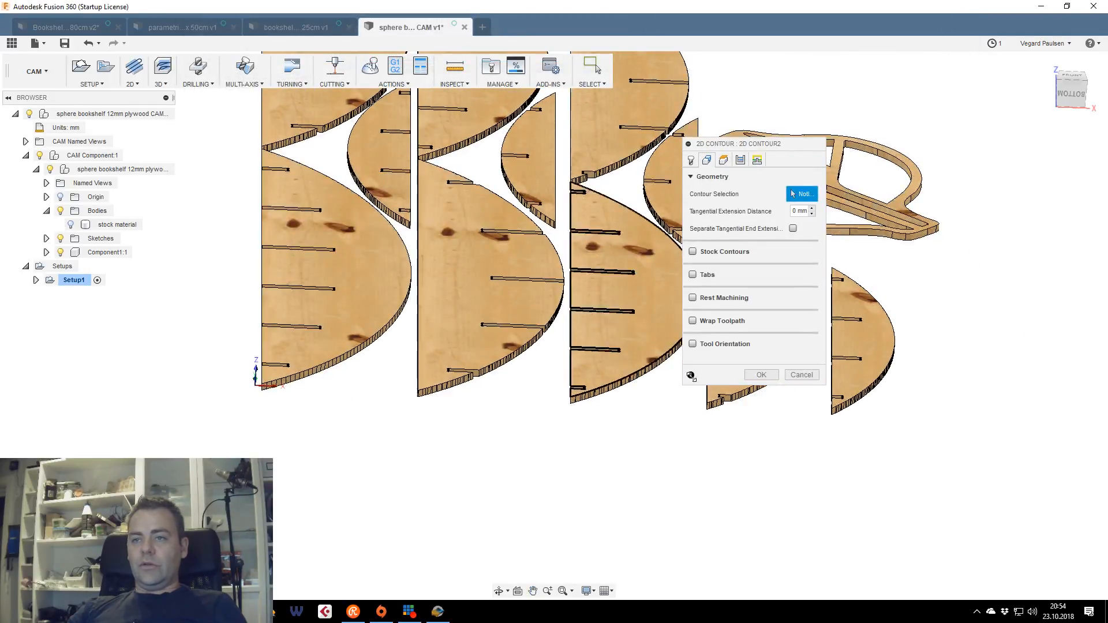
middle_drag(439, 368, 296, 426)
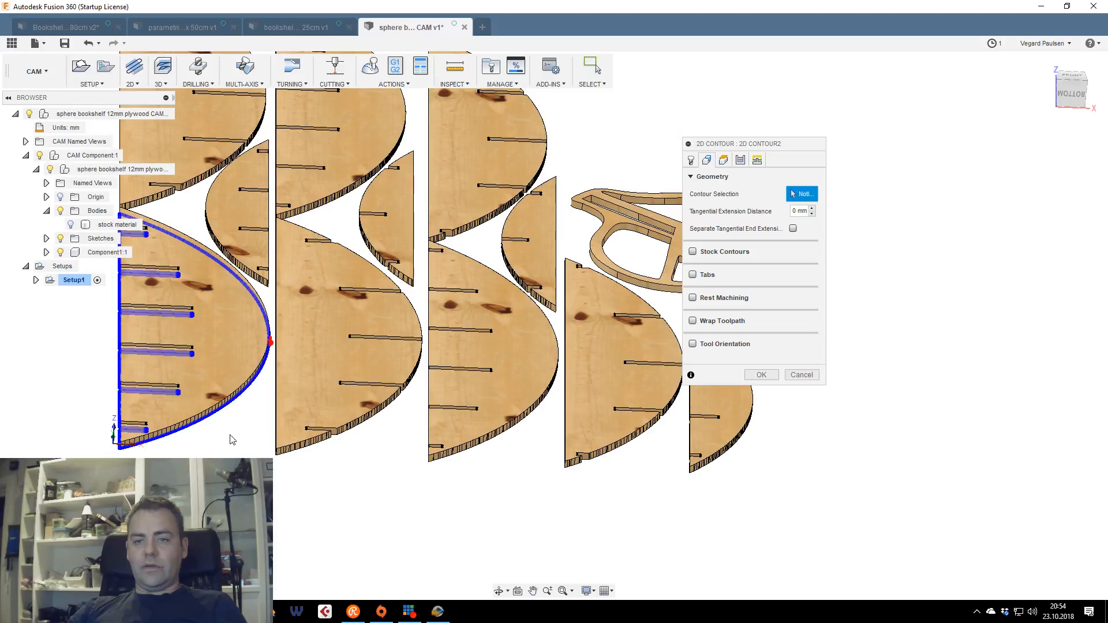
click(301, 454)
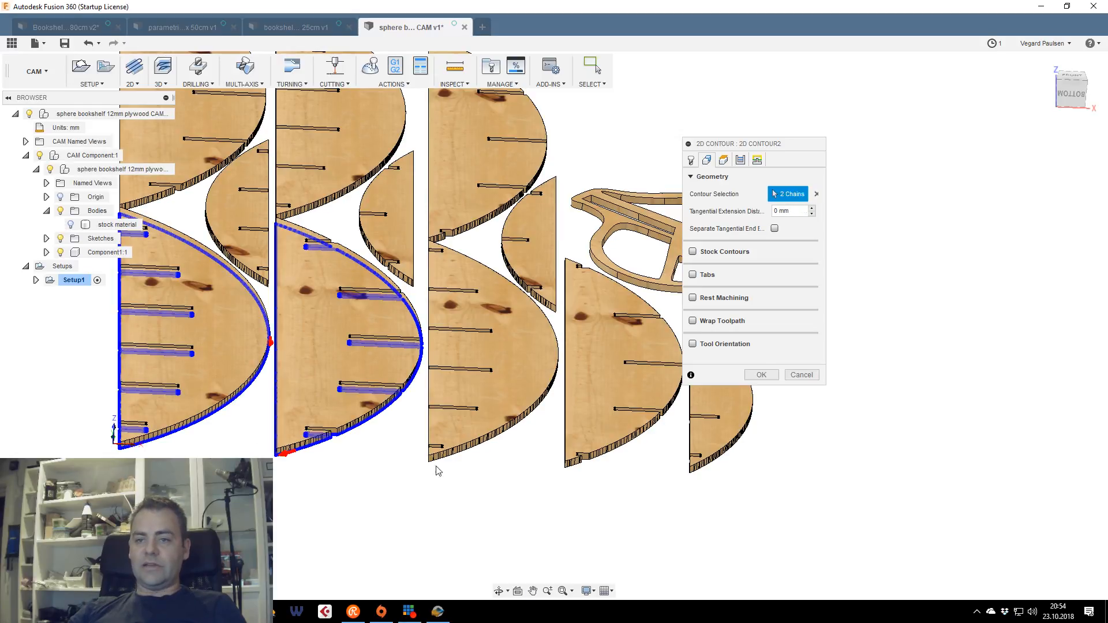
click(477, 453)
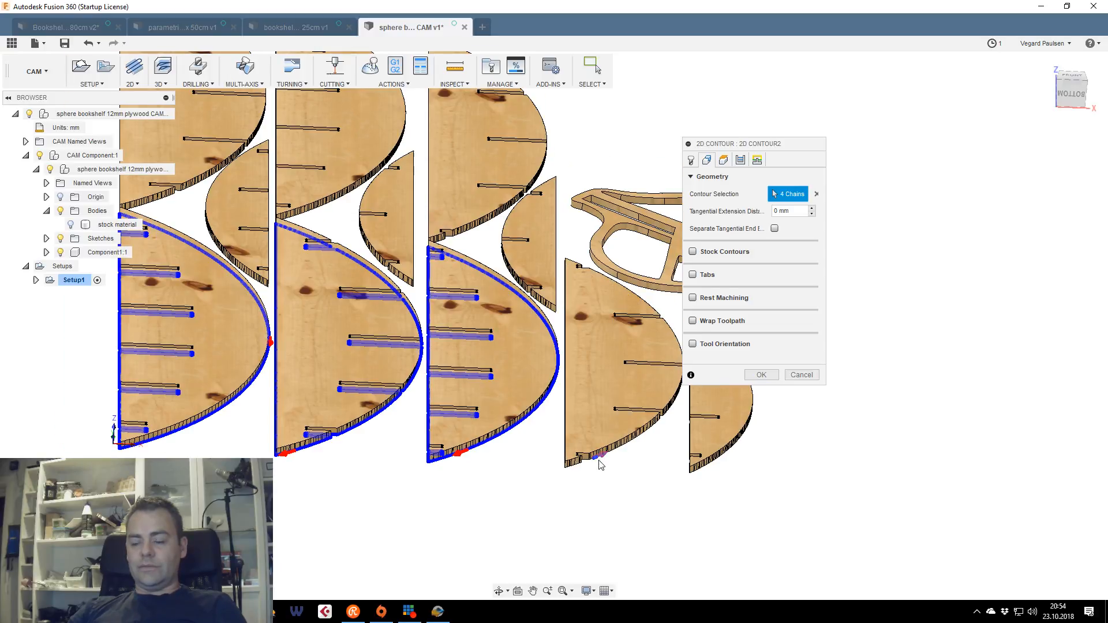
Delete the misselected short edge contour on the fourth lower-row part and select that part's full bottom outline instead
scroll(600, 464, up, 4)
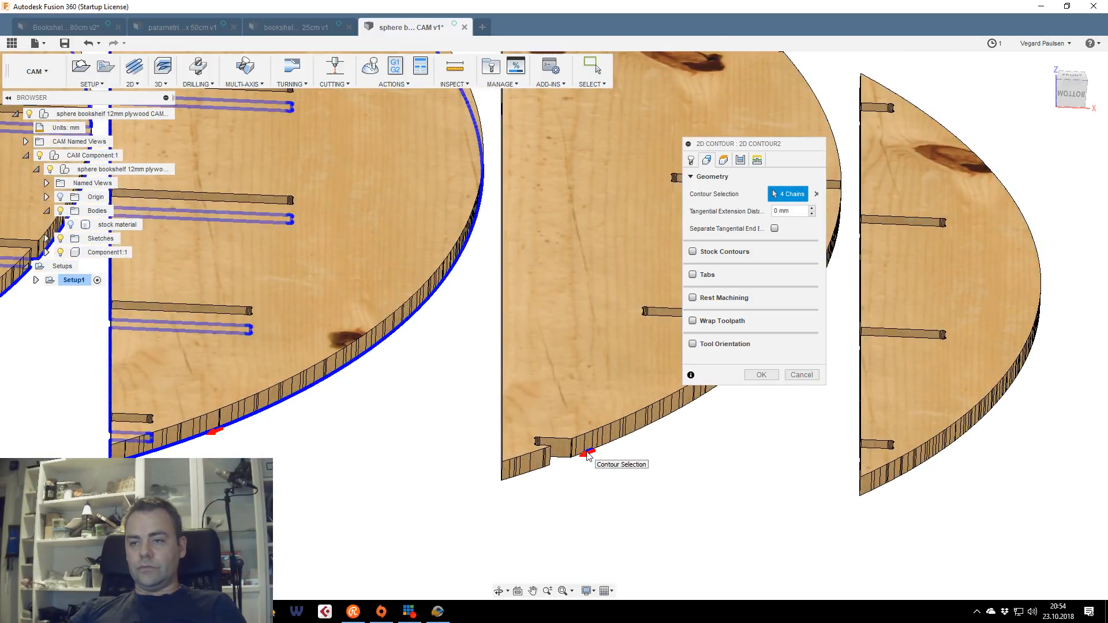
right_click(588, 455)
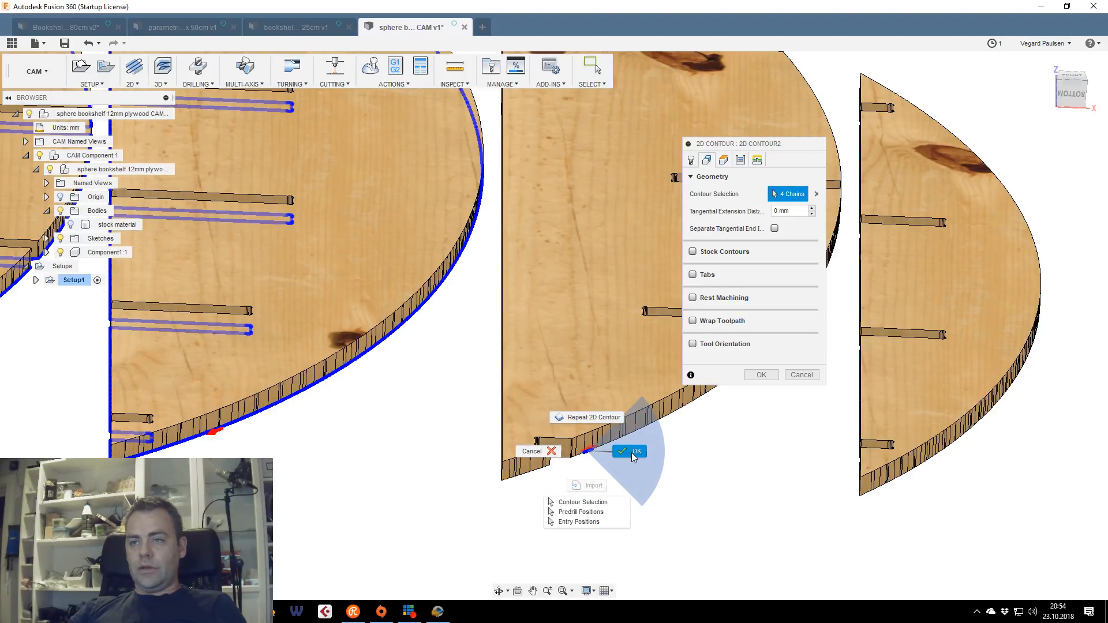
click(696, 470)
scroll(590, 449, up, 4)
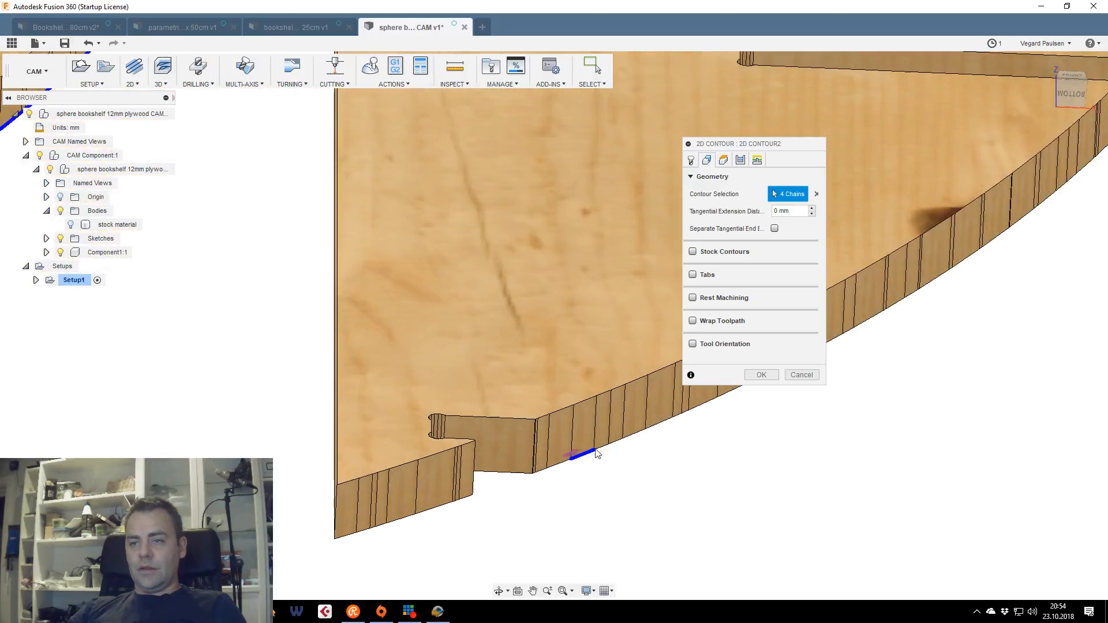
click(586, 455)
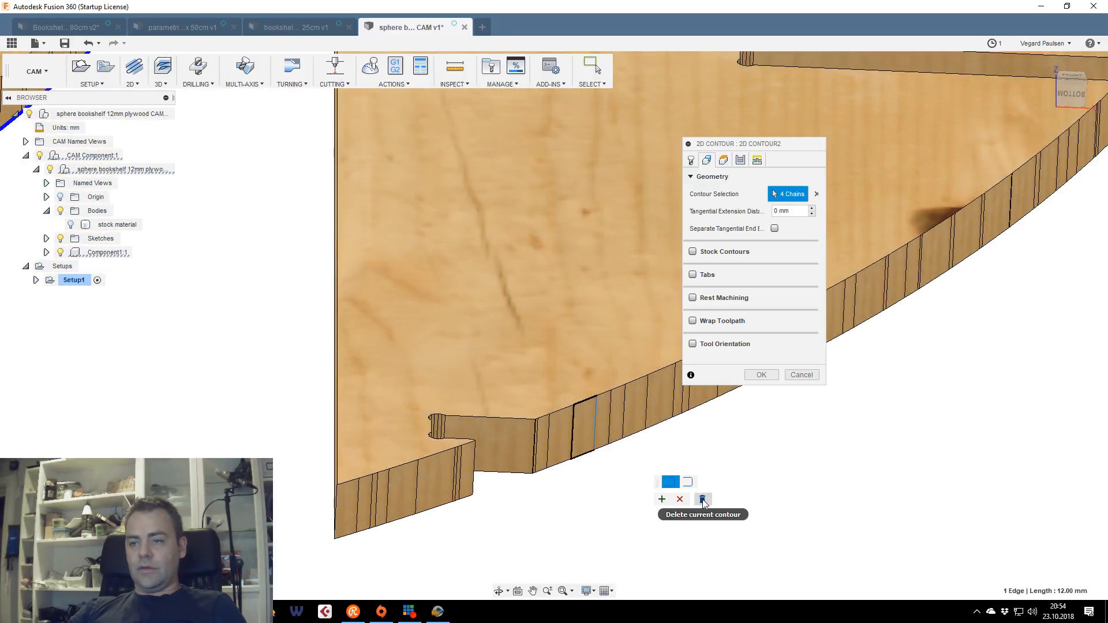
click(570, 457)
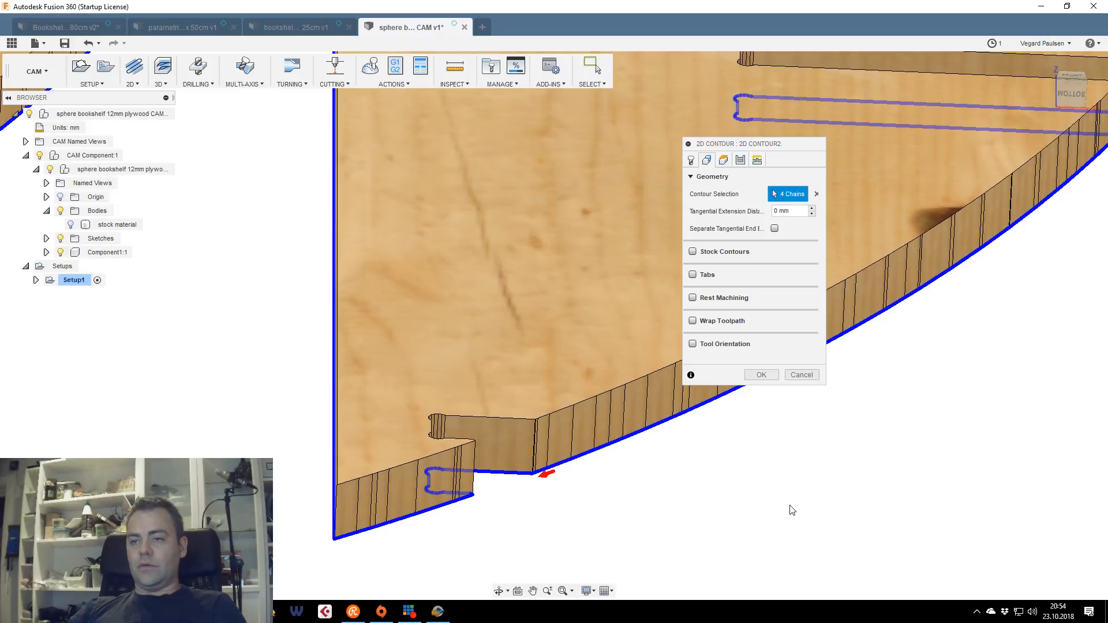
Add the bottom outline of the small fifth lower-row part to the contour selection and generate the toolpath
scroll(922, 495, down, 5)
scroll(922, 495, down, 2)
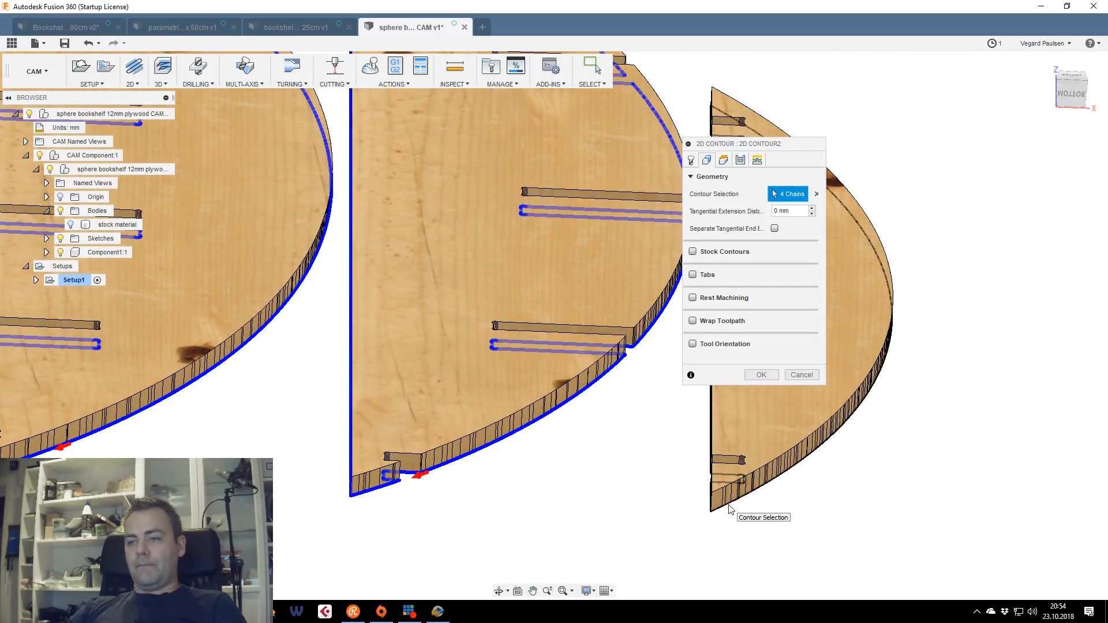
click(734, 506)
click(759, 375)
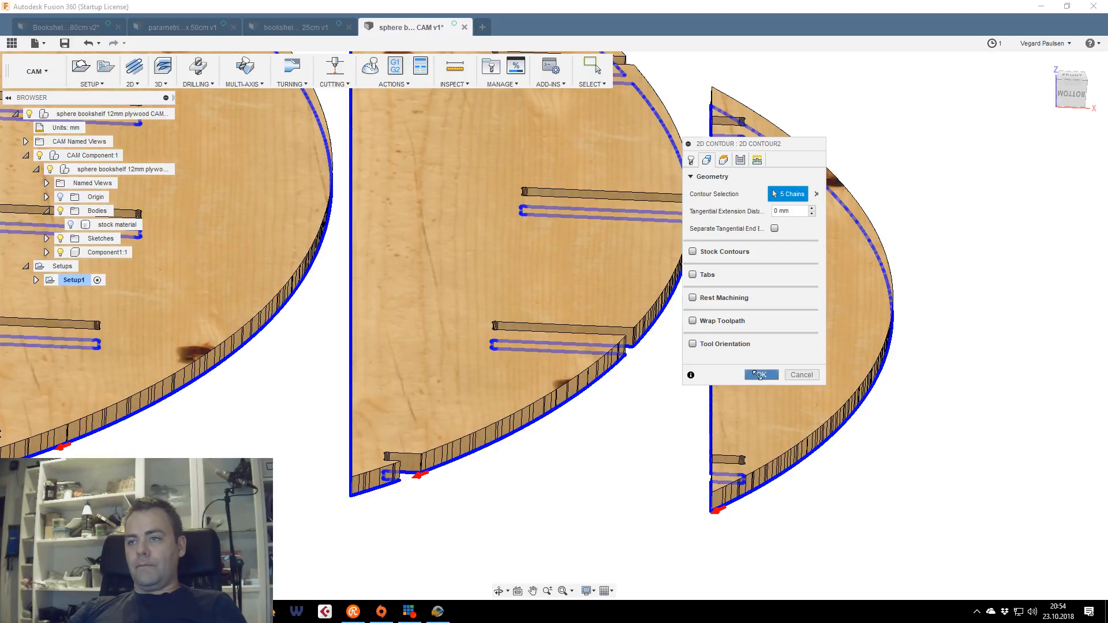
Examine the generated 2D Contour toolpath around the slot openings and outer edges of the lower-row parts
scroll(447, 471, down, 5)
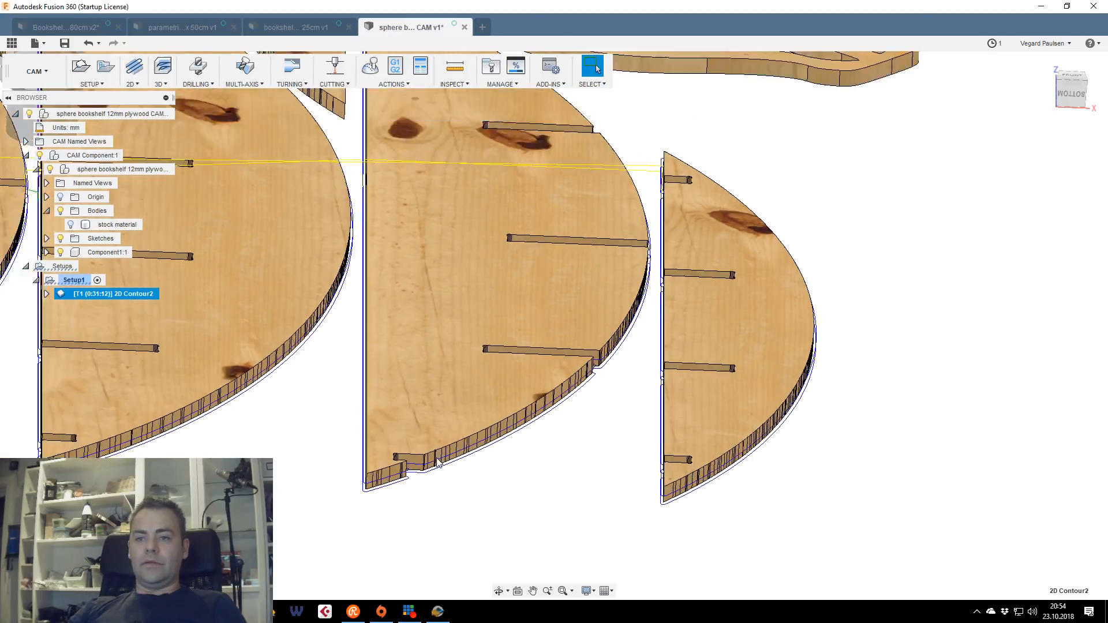
scroll(490, 421, up, 5)
middle_drag(493, 417, 660, 427)
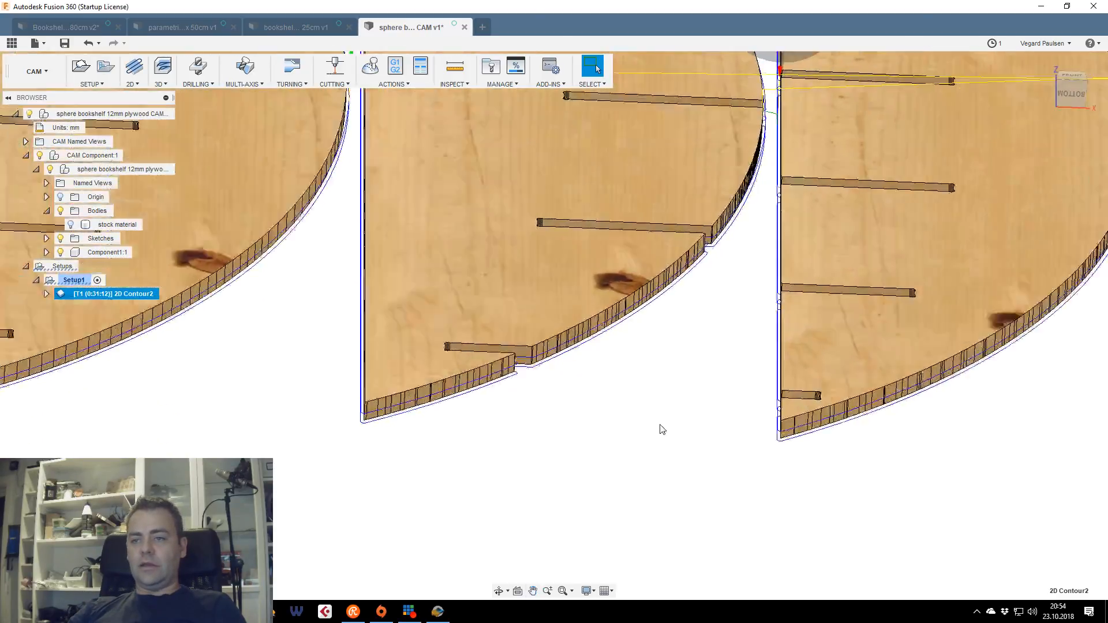
scroll(660, 427, up, 3)
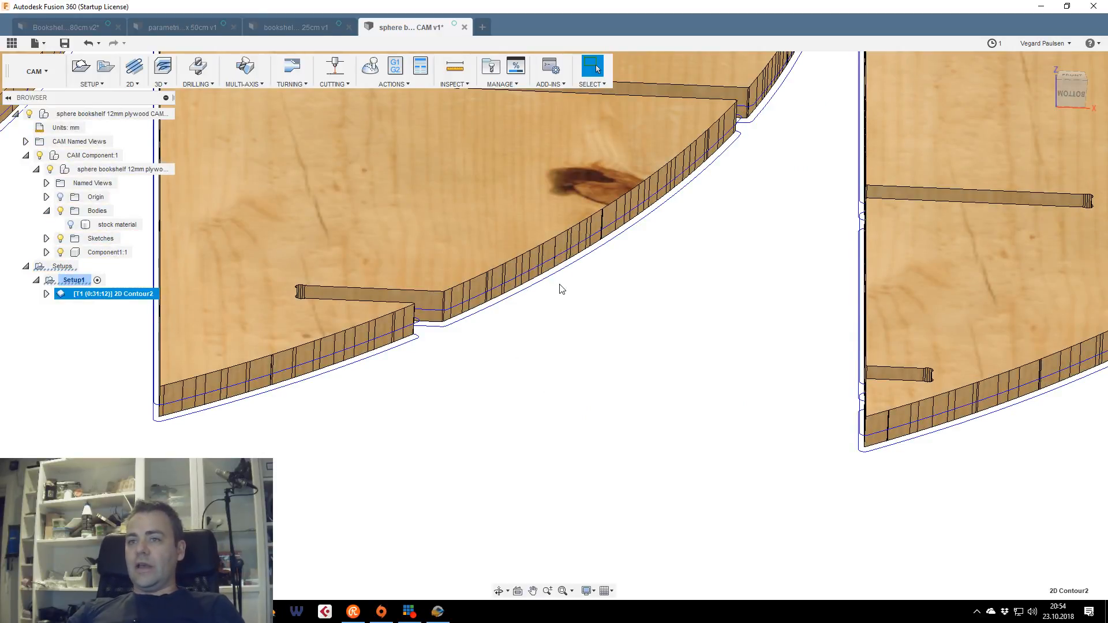
scroll(539, 304, down, 5)
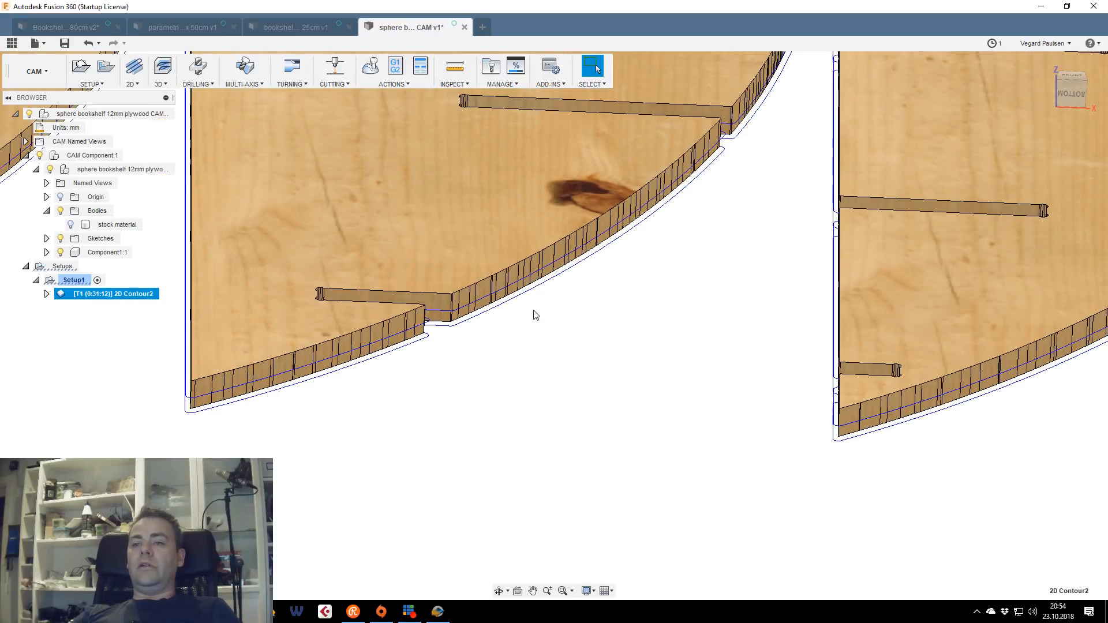
middle_drag(522, 376, 593, 385)
scroll(519, 365, up, 4)
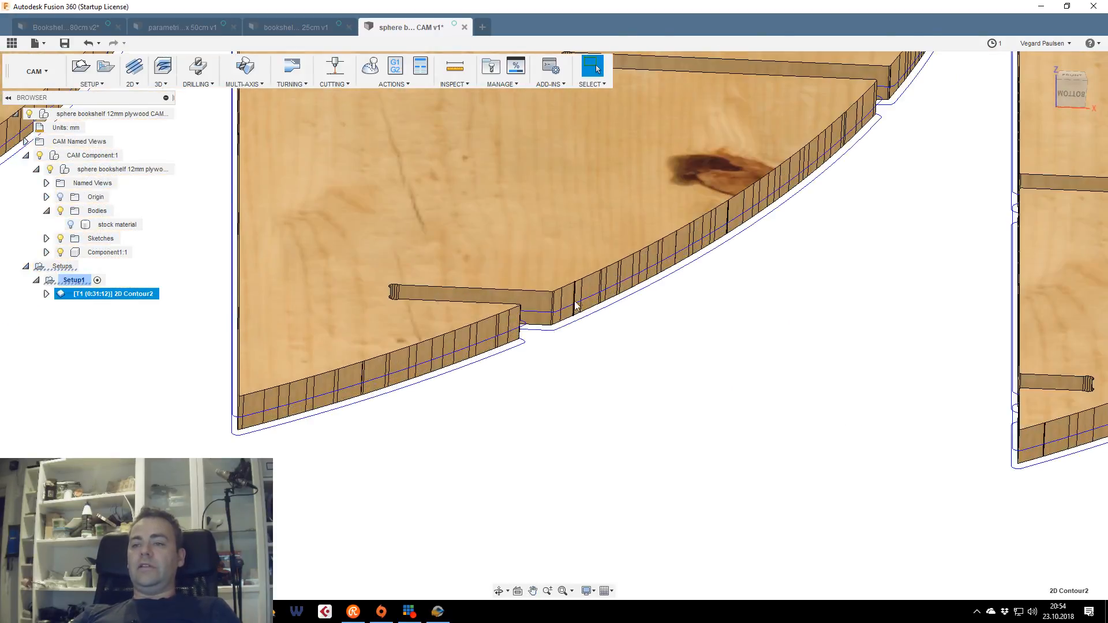
scroll(579, 314, down, 1)
scroll(576, 324, up, 2)
scroll(577, 335, down, 3)
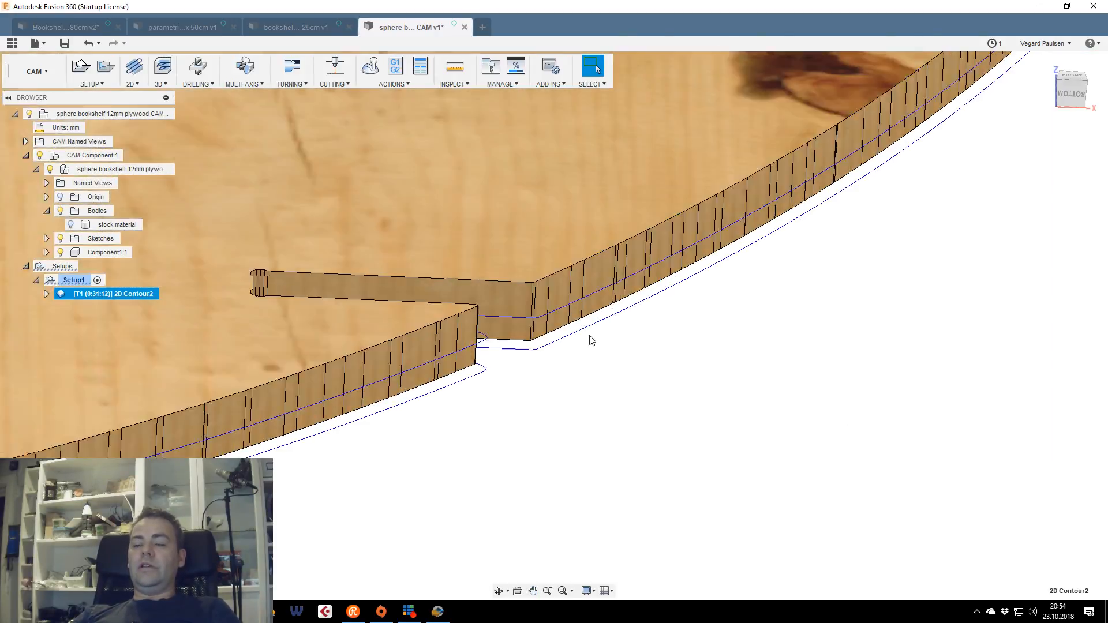
scroll(646, 379, down, 5)
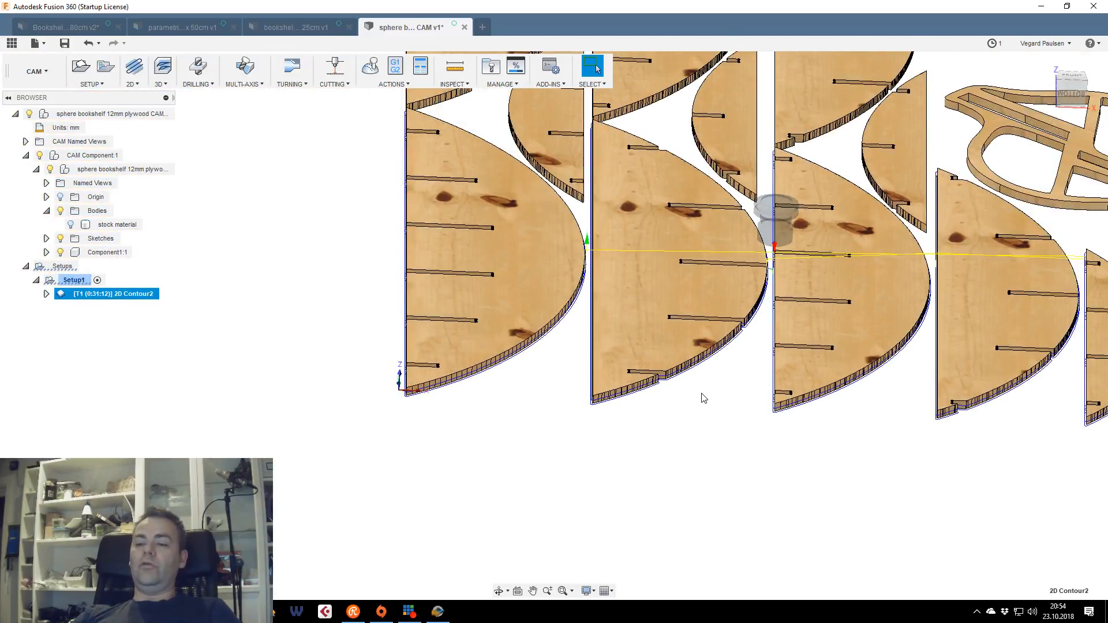
middle_drag(702, 398, 519, 438)
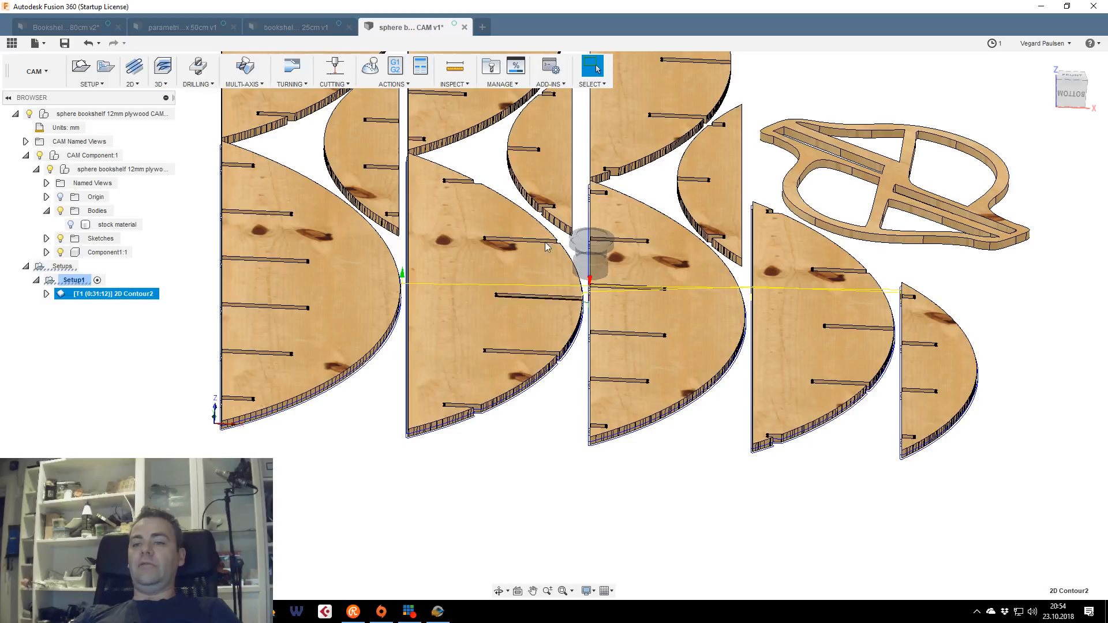
middle_drag(652, 355, 445, 359)
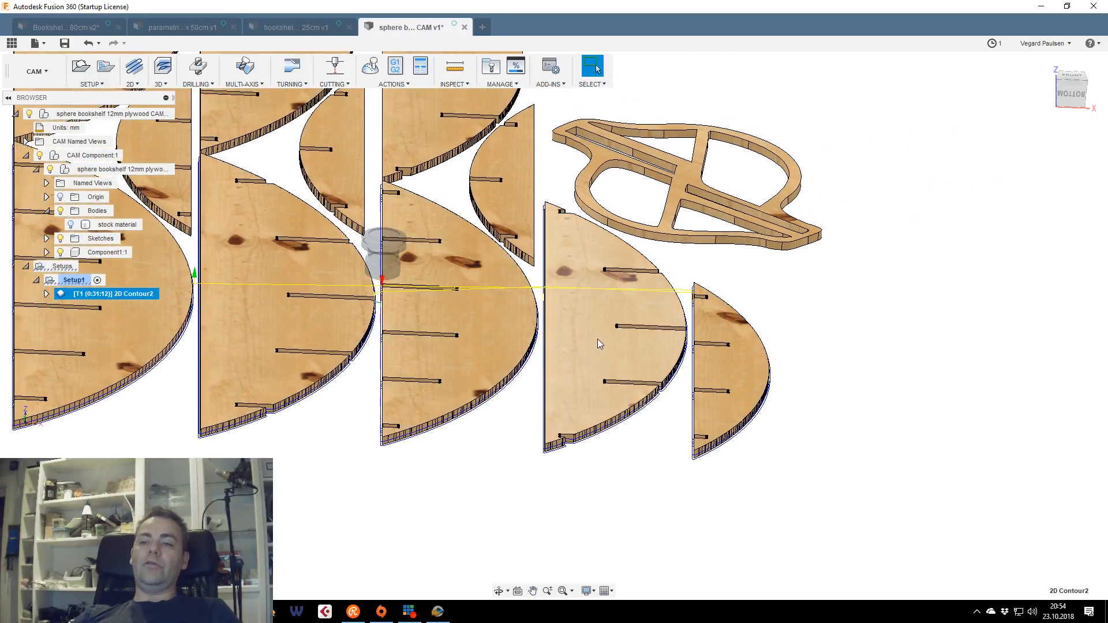
middle_drag(597, 338, 769, 457)
Duplicate the lower-row 2D Contour toolpath and open the copy for editing
right_click(103, 297)
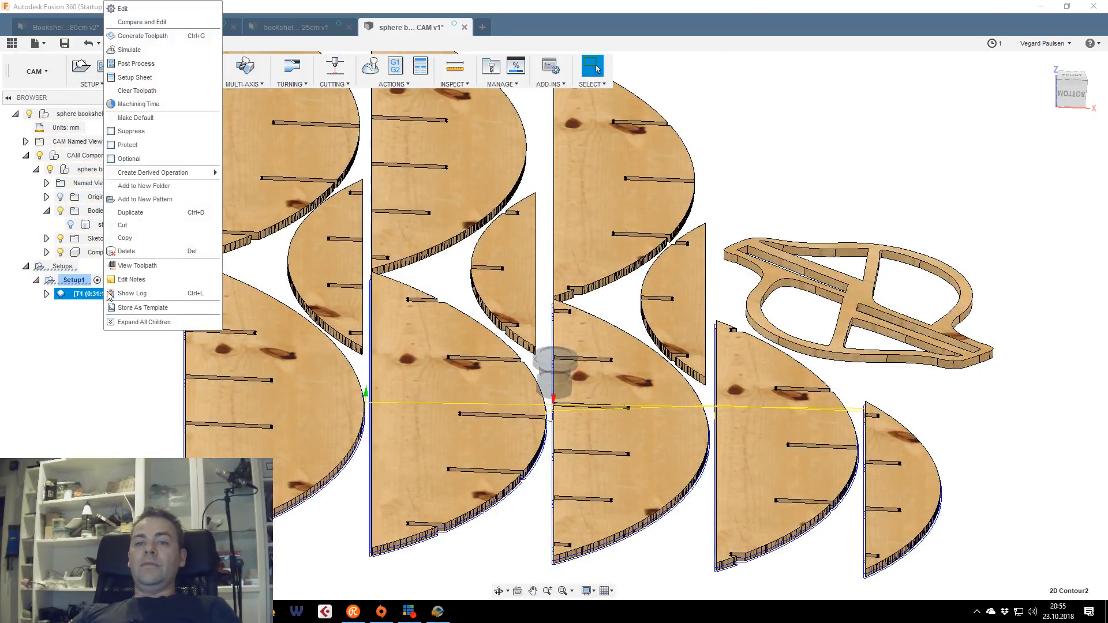
click(152, 212)
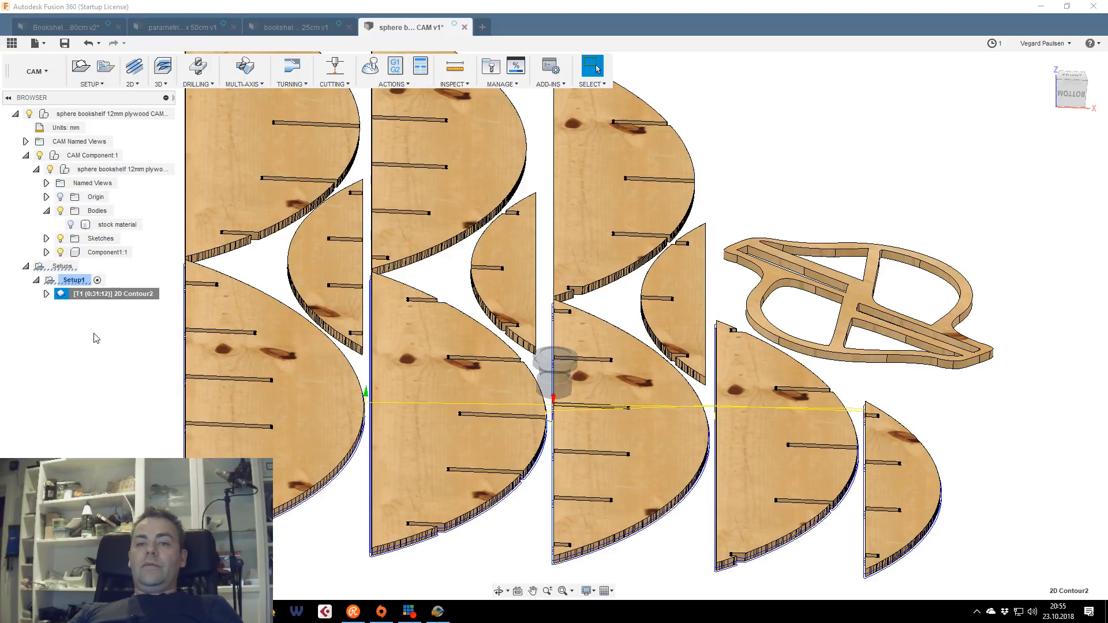
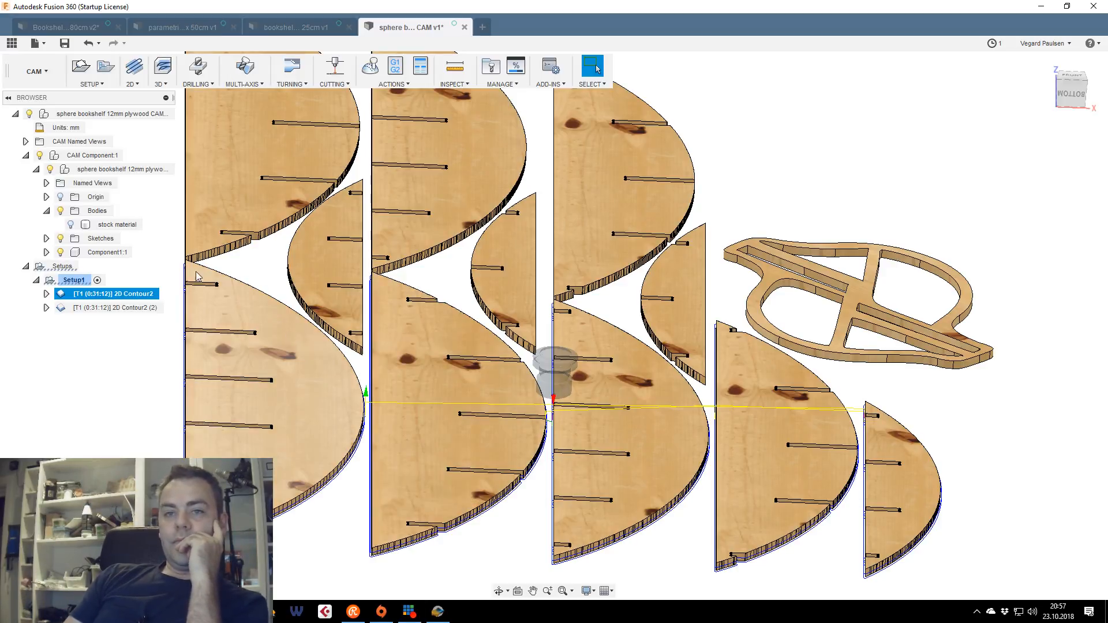
click(108, 306)
right_click(119, 309)
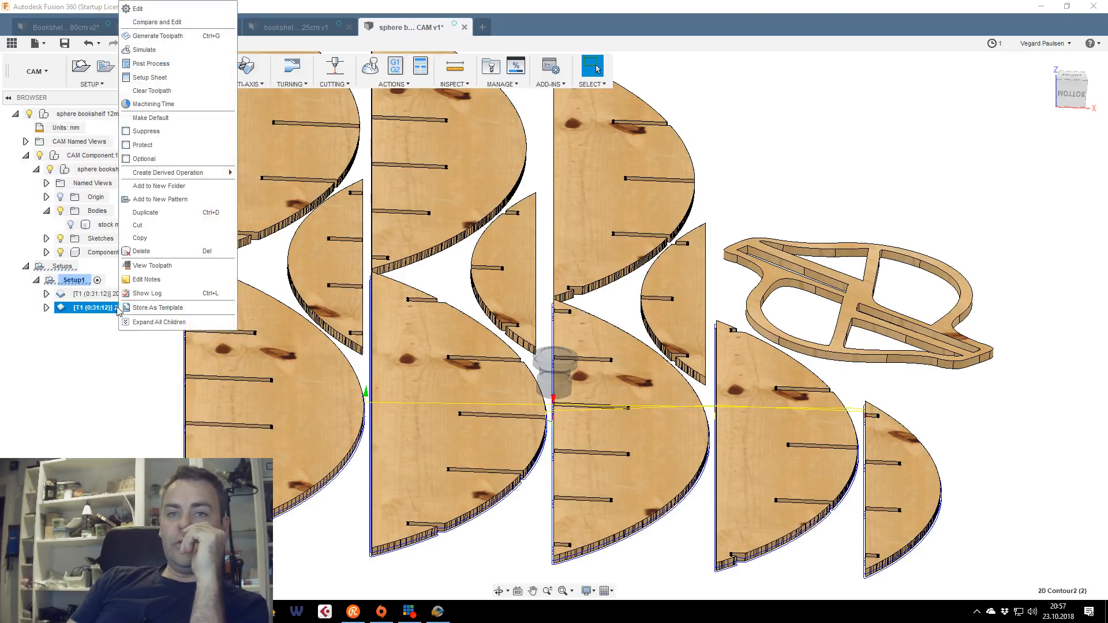
click(151, 8)
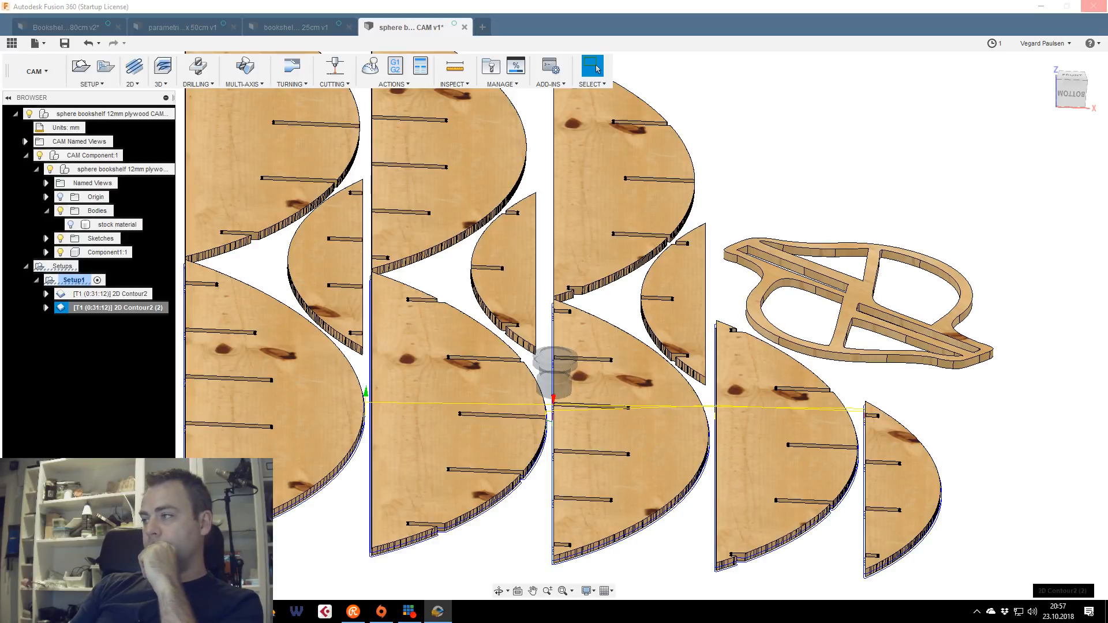
Save the document to the vlog 2018 folder under the name "sphere bookshelf _denne ble brukt"
drag(1107, 199, 859, 196)
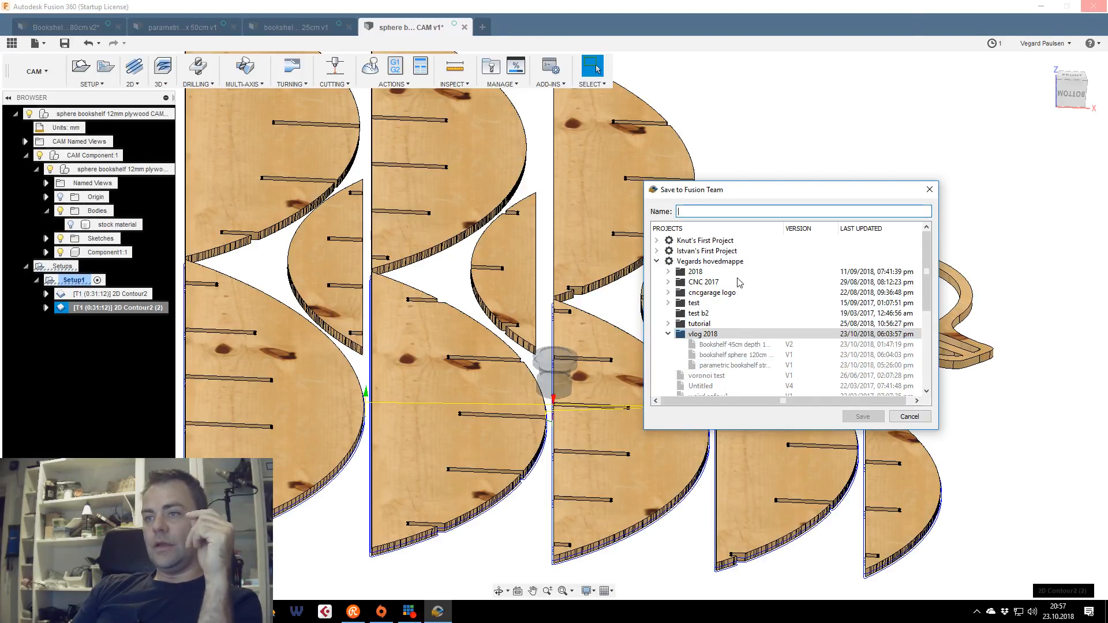
click(707, 208)
text(sphere )
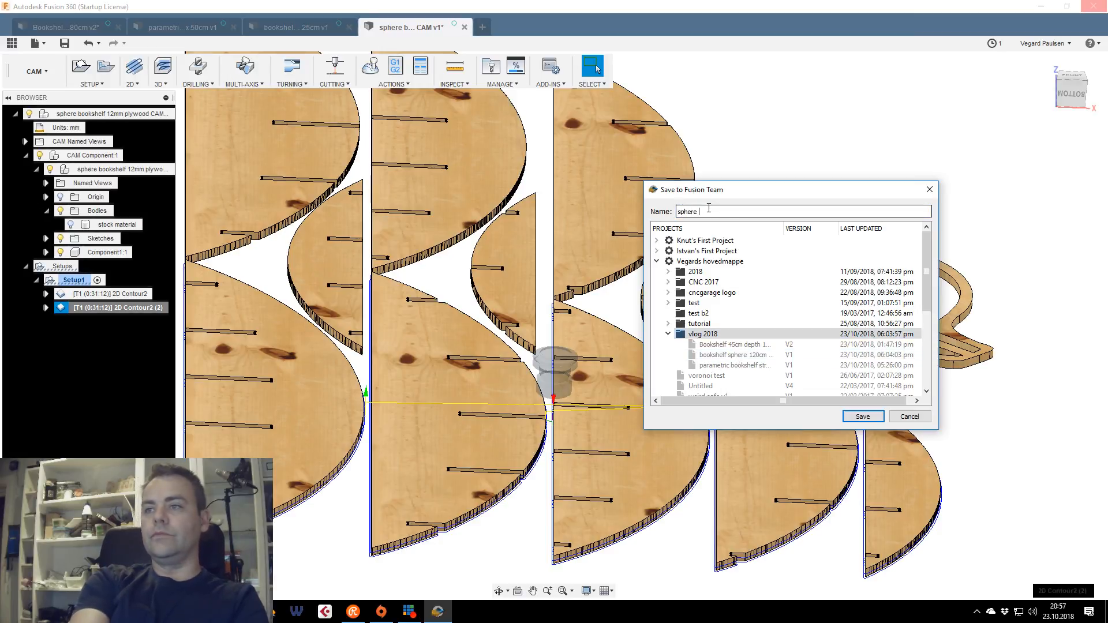
text(bookshelf _denne bl)
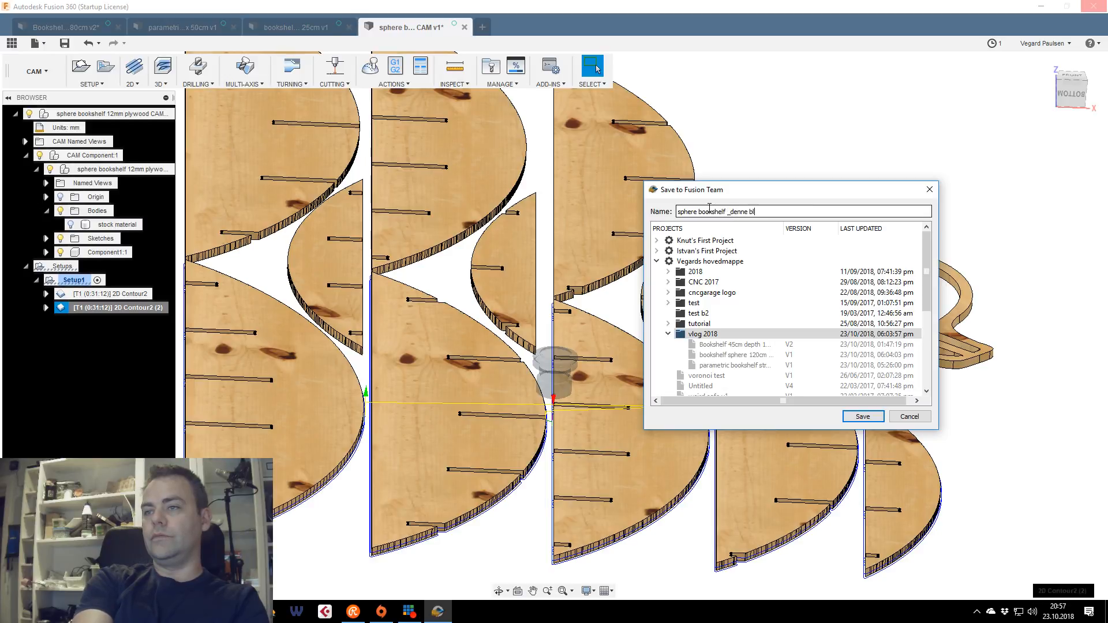
text(e brukt)
key(Return)
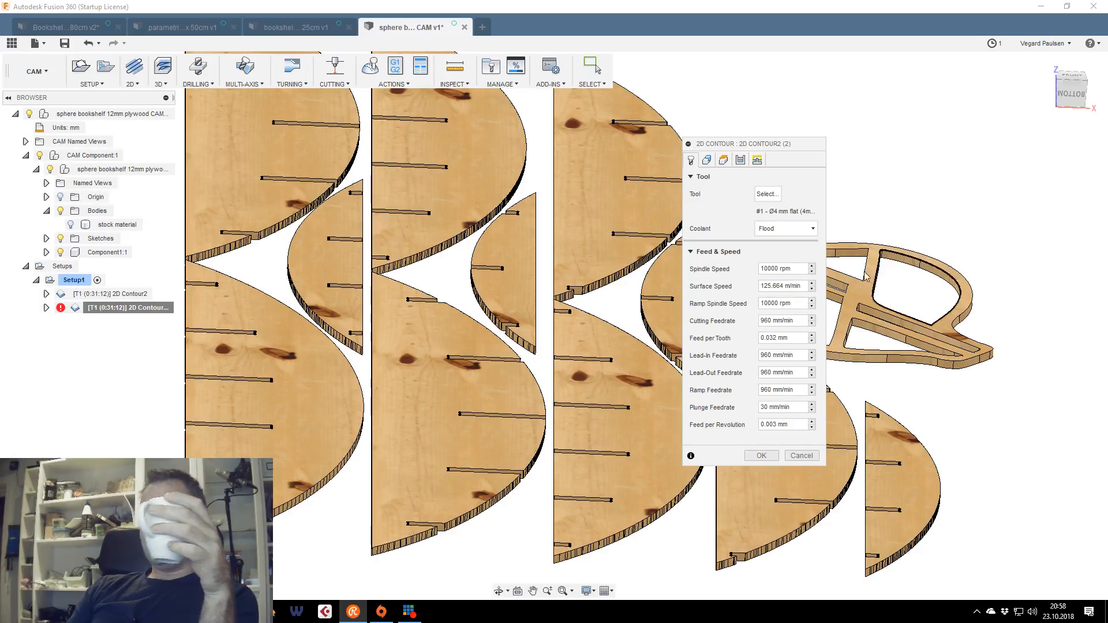
Replace the duplicated toolpath's contours with the bottom outlines of the three small parts nested between the two rows
drag(740, 144, 654, 111)
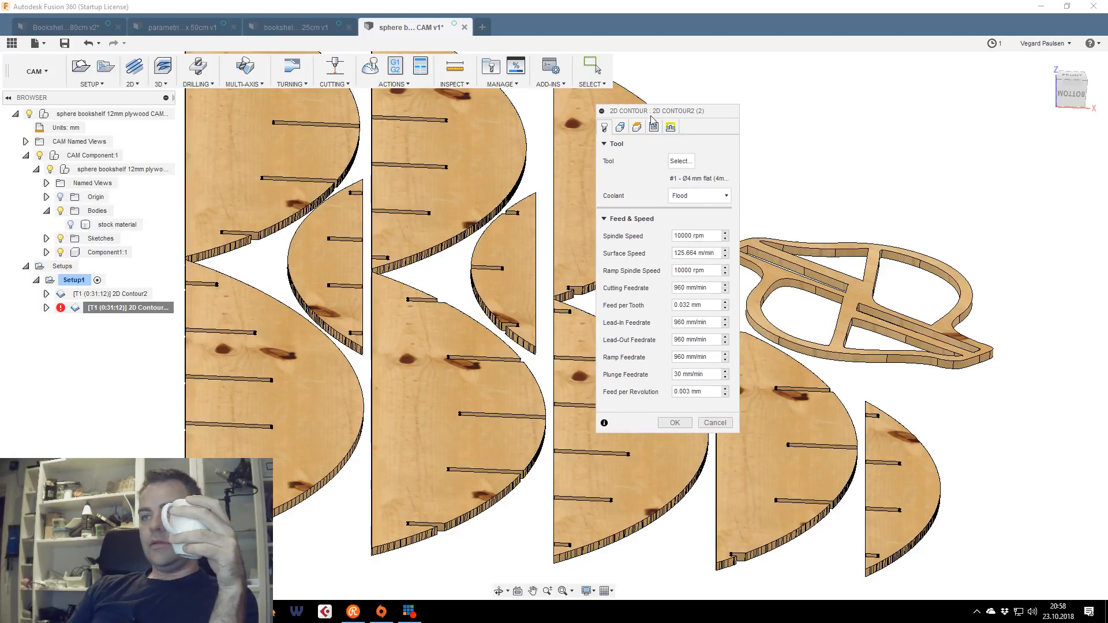
click(621, 127)
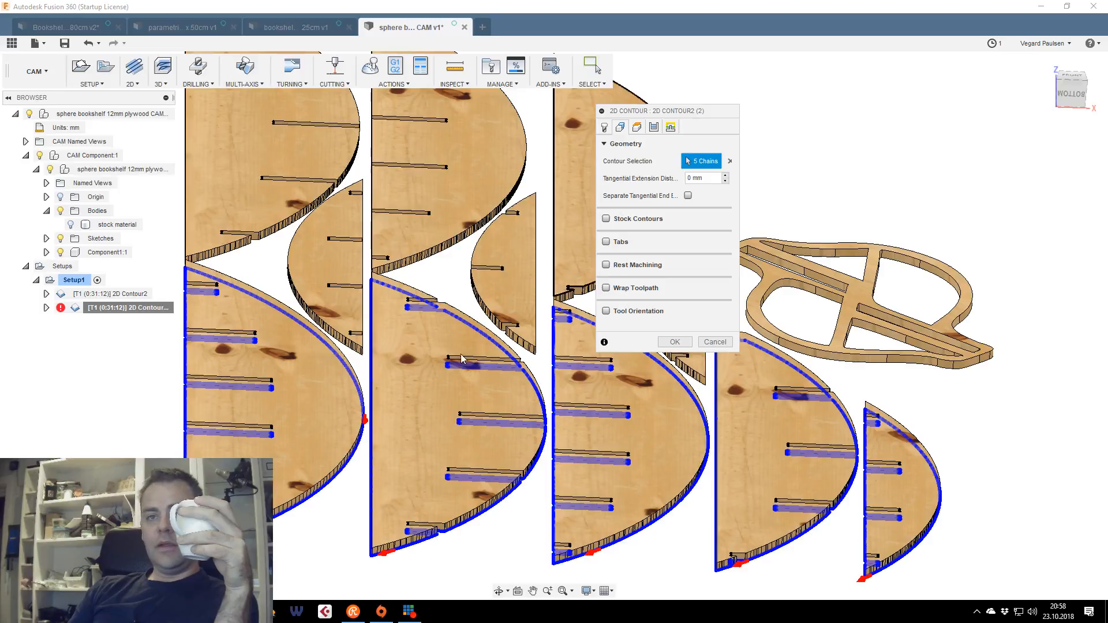
click(728, 162)
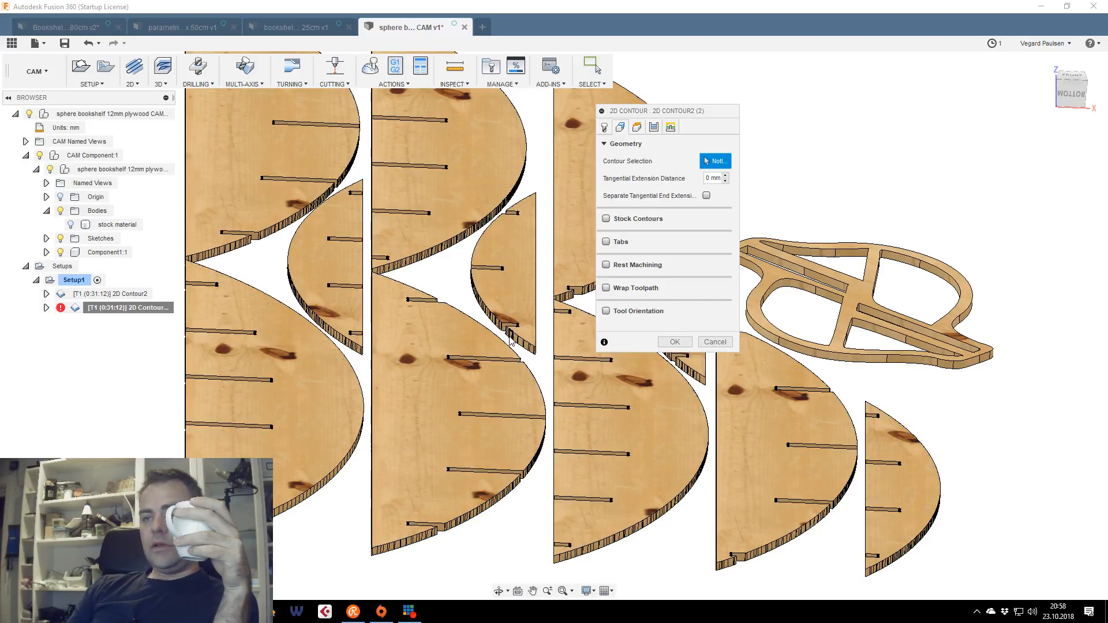
scroll(510, 341, up, 5)
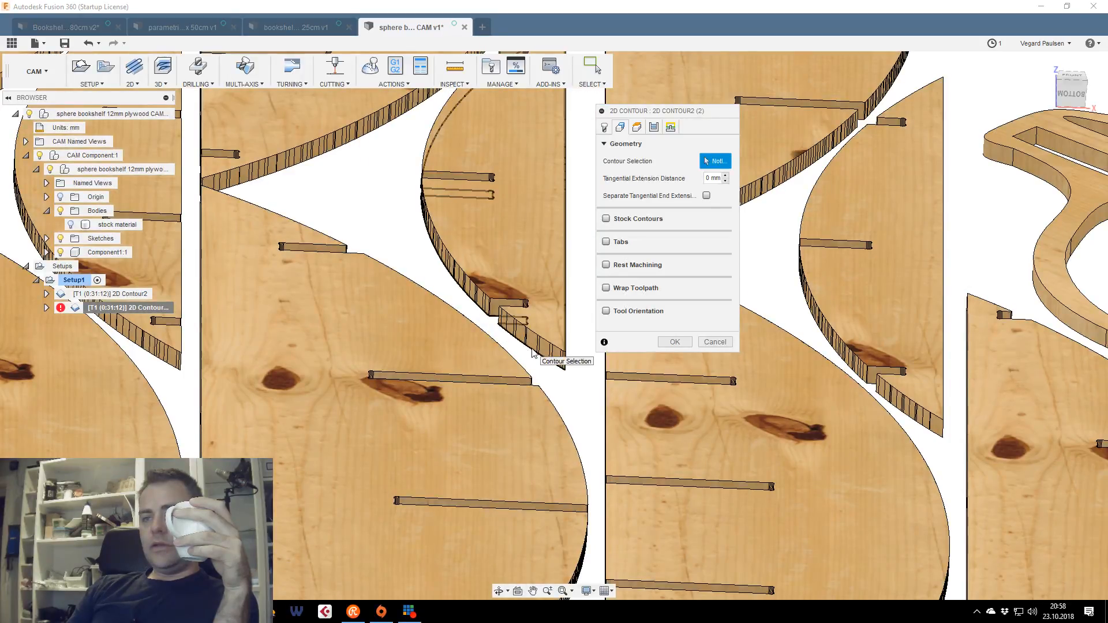
click(532, 353)
middle_drag(139, 350, 373, 378)
click(371, 377)
middle_drag(962, 393, 437, 382)
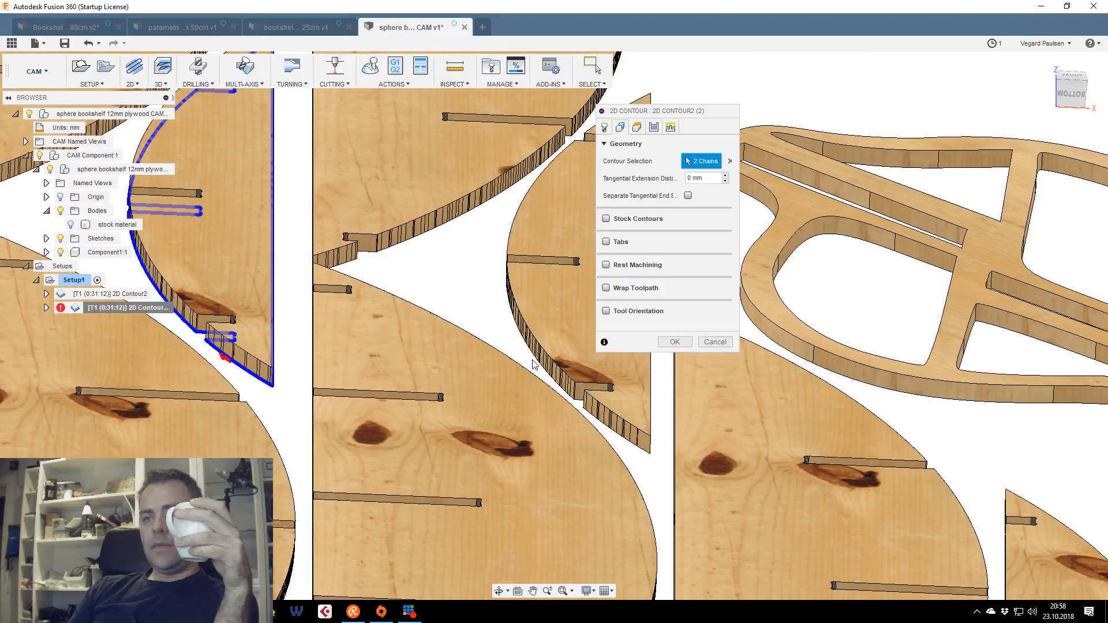
click(536, 370)
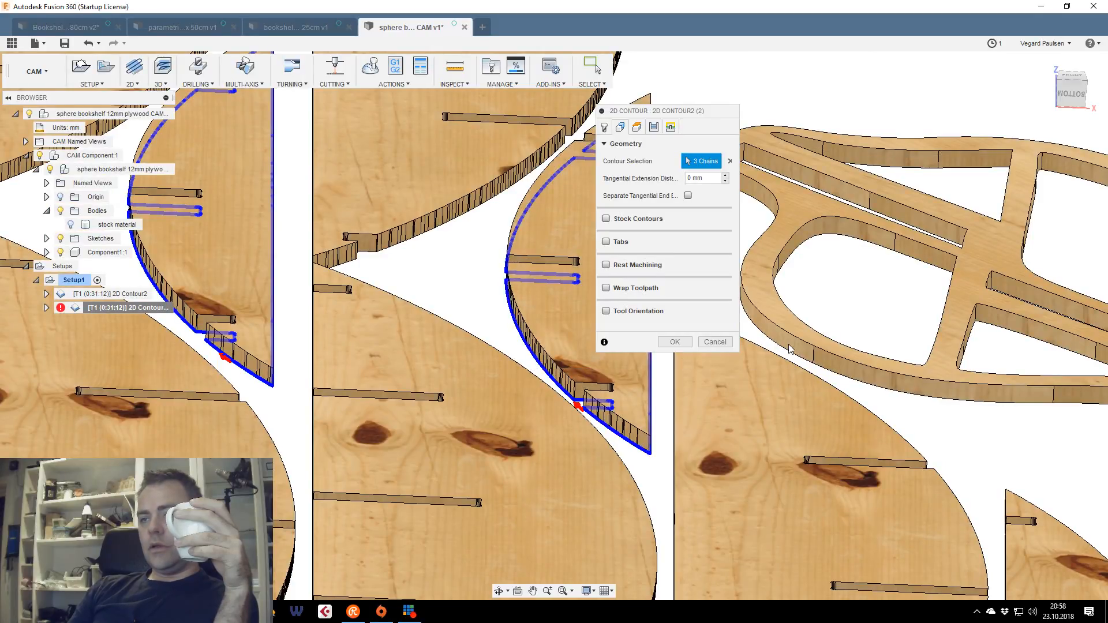
click(792, 262)
middle_drag(892, 236, 934, 261)
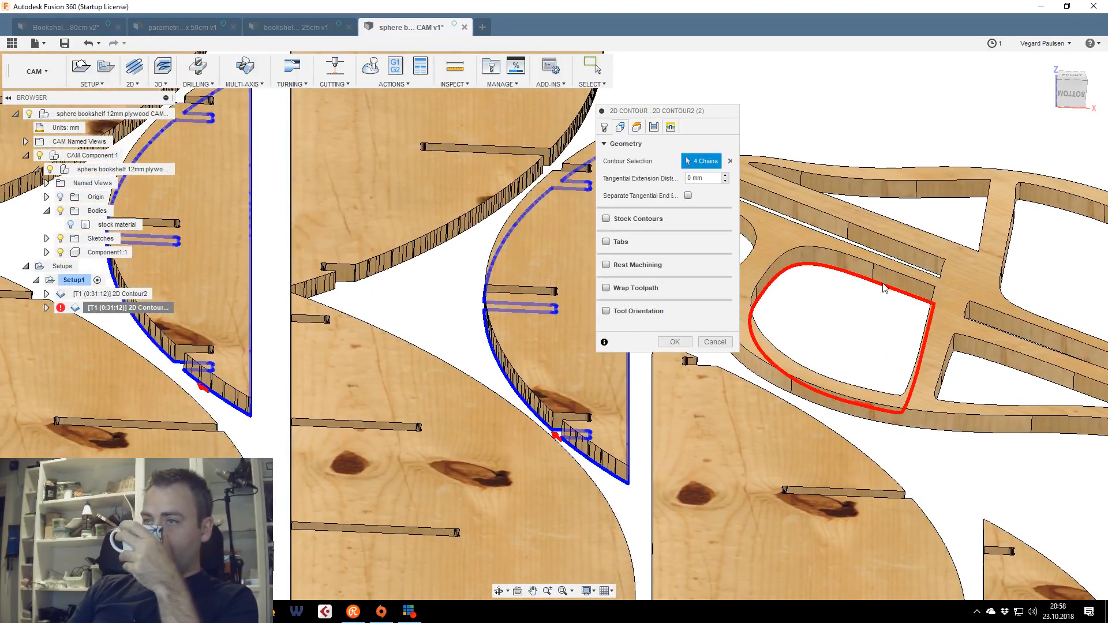
click(883, 289)
click(997, 330)
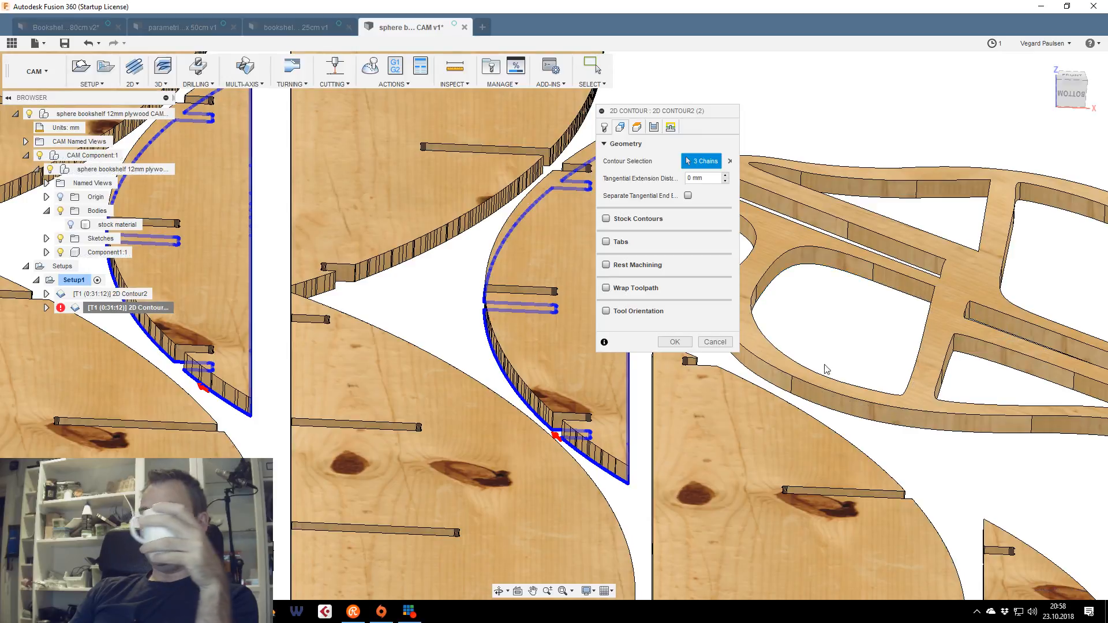
Accept the three small parts' outlines as contours and generate the duplicated toolpath
scroll(845, 352, down, 3)
middle_drag(917, 347, 1012, 283)
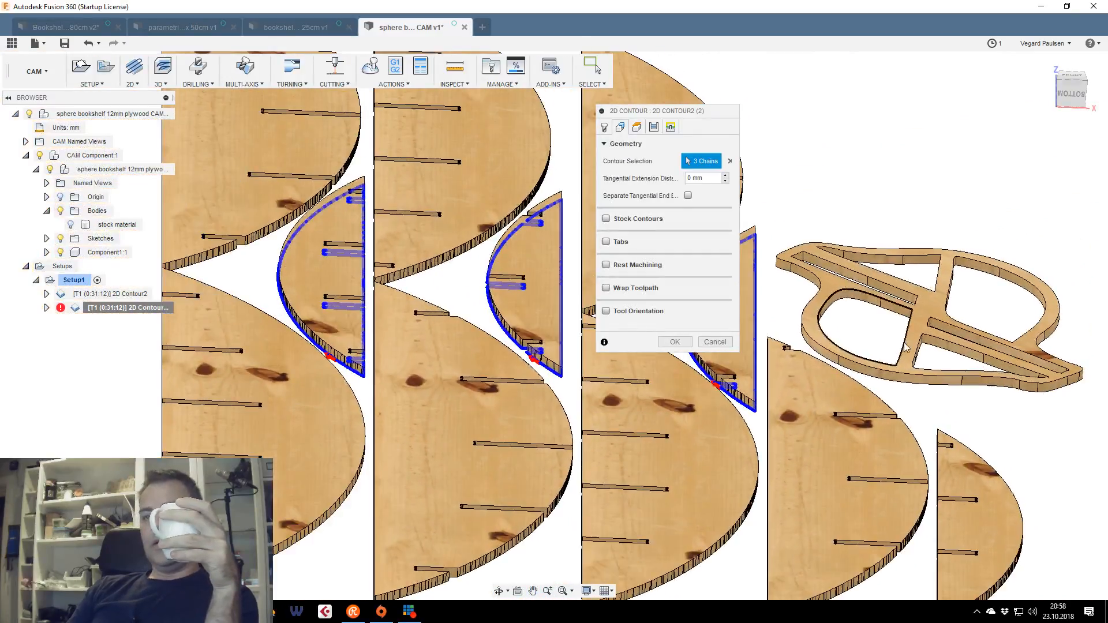
click(673, 341)
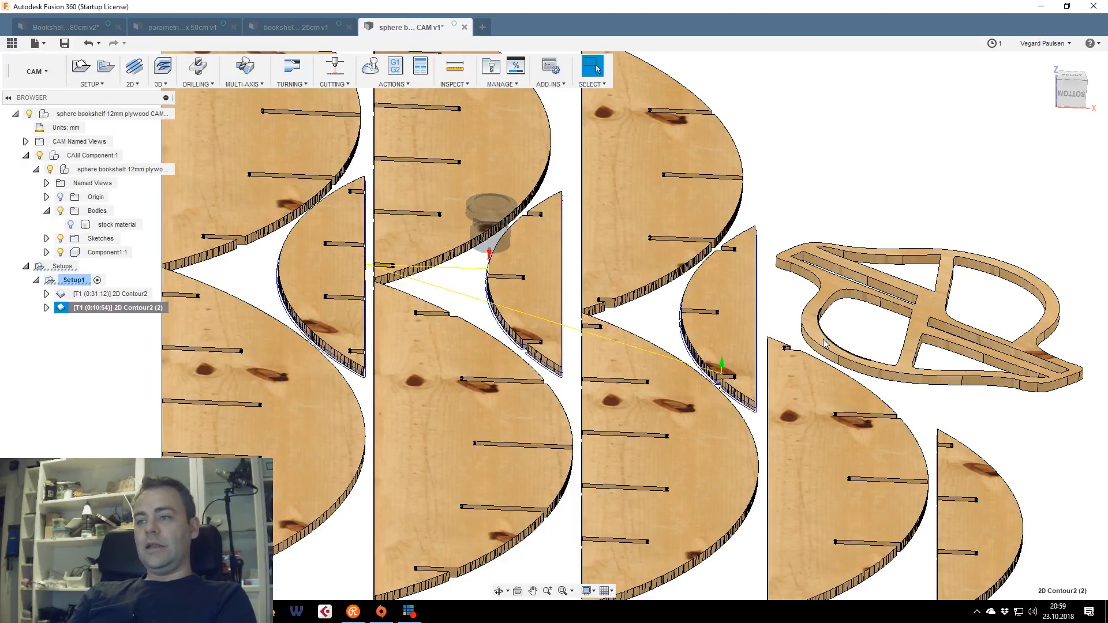
Save the sphere bookshelf CAM document as a new version
right_click(95, 313)
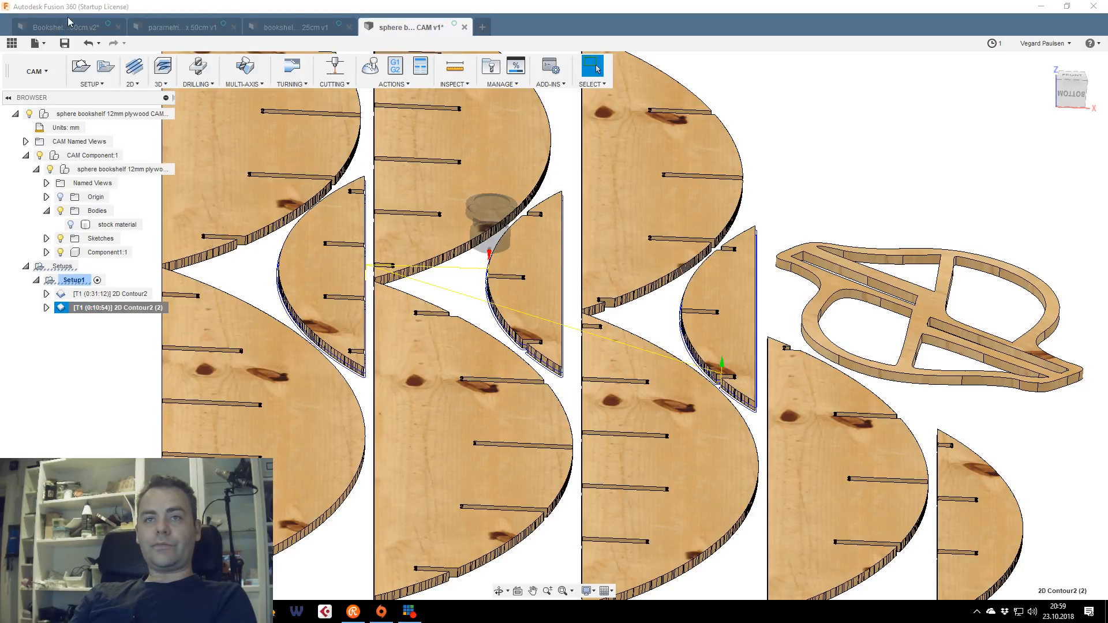
click(37, 45)
click(64, 45)
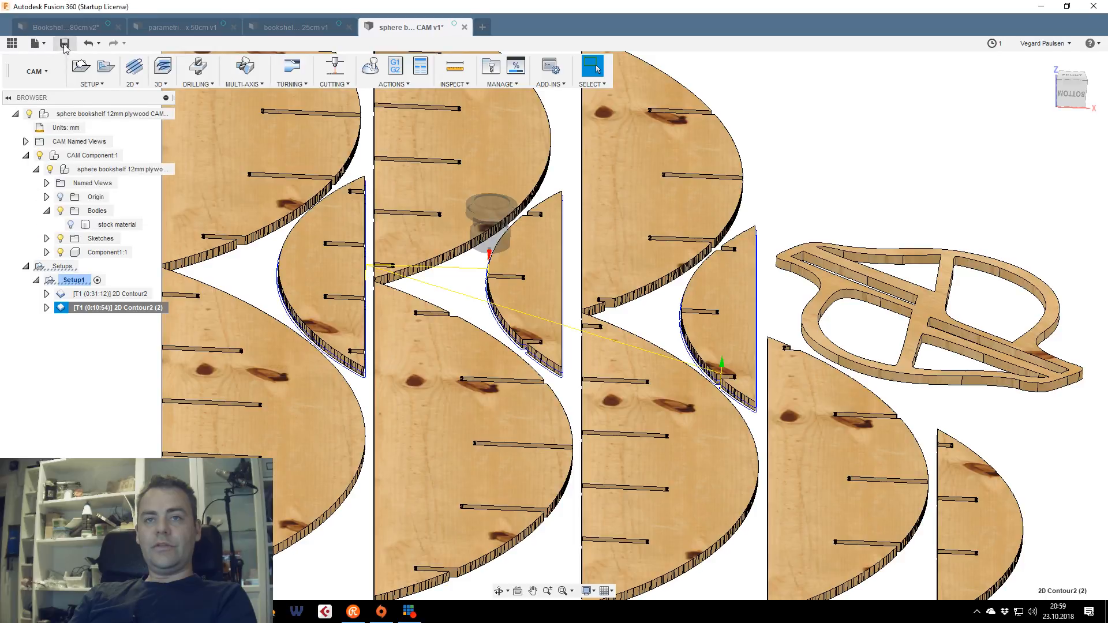
click(541, 296)
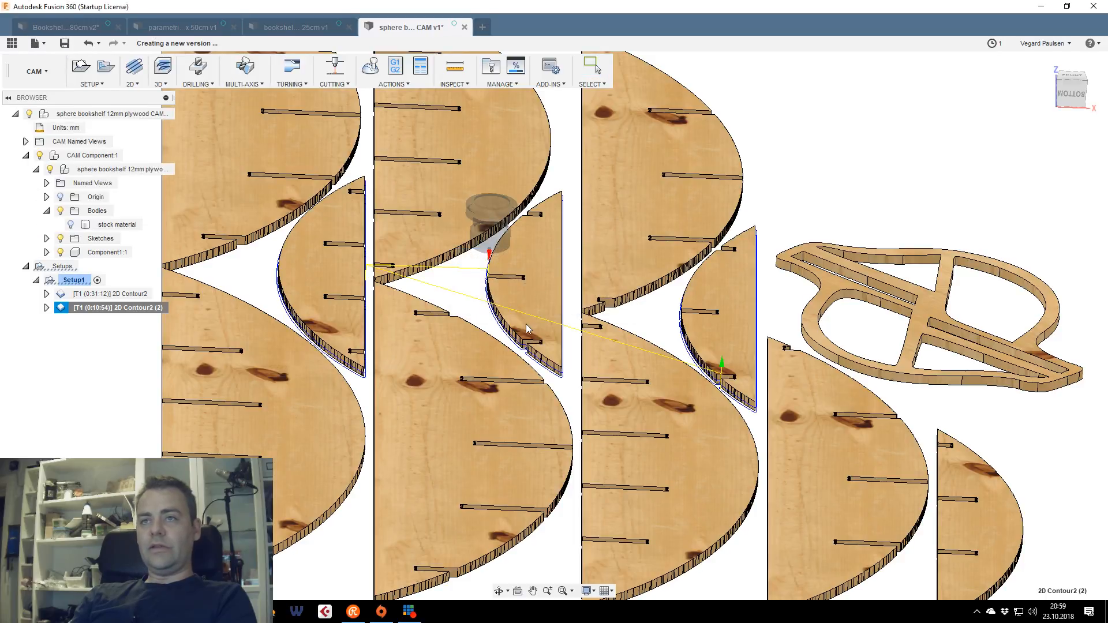
Close the three other open bookshelf documents, keeping only the sphere bookshelf CAM document open
click(304, 23)
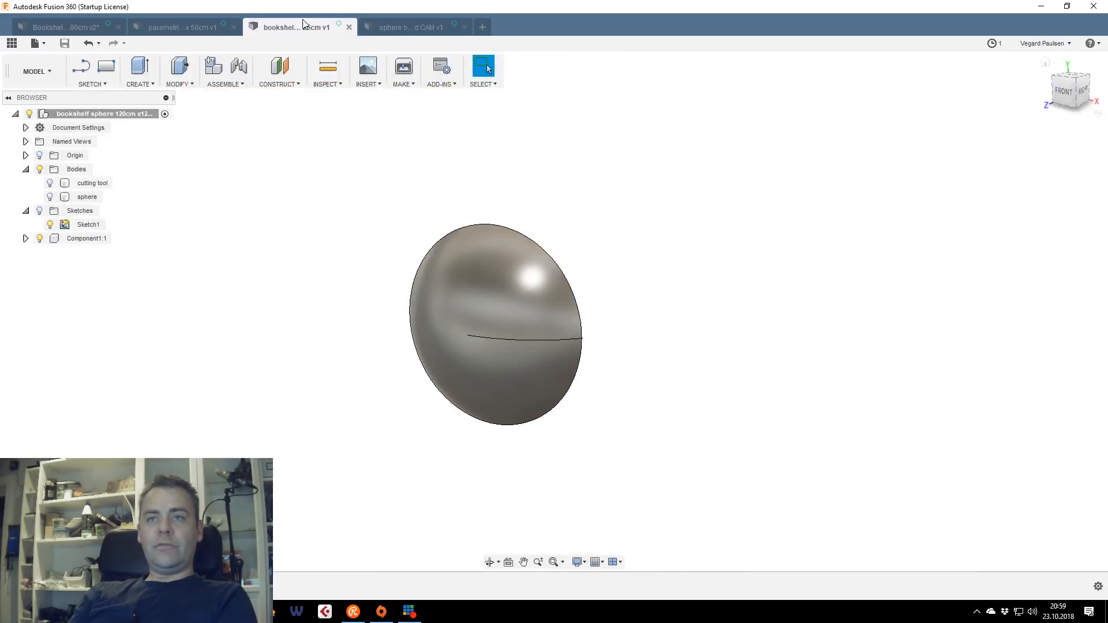
click(349, 27)
click(229, 28)
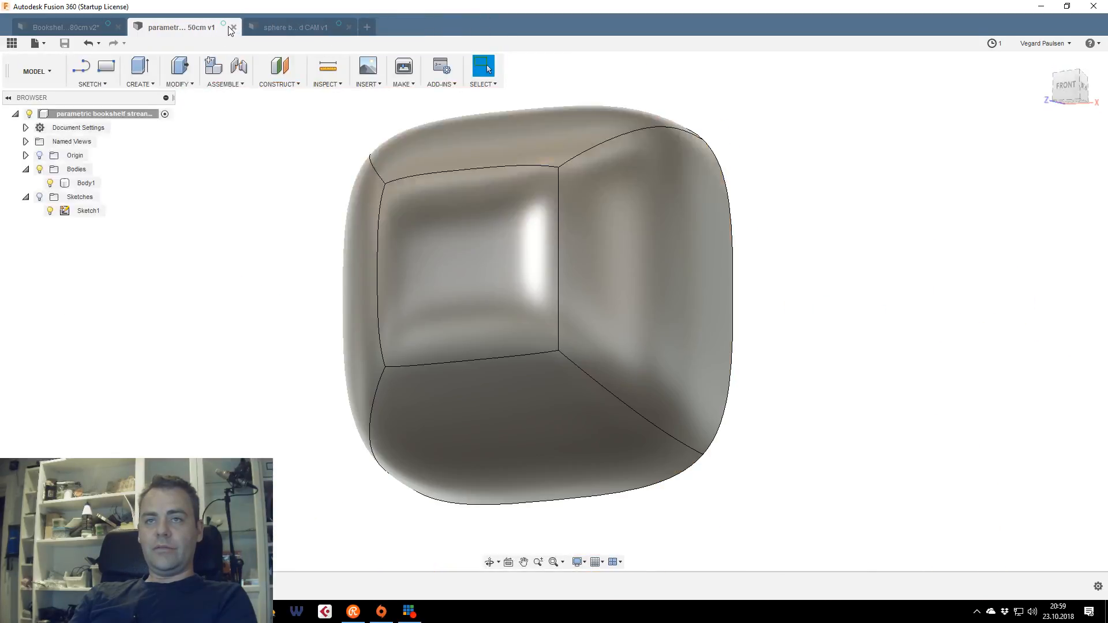
click(233, 28)
click(70, 27)
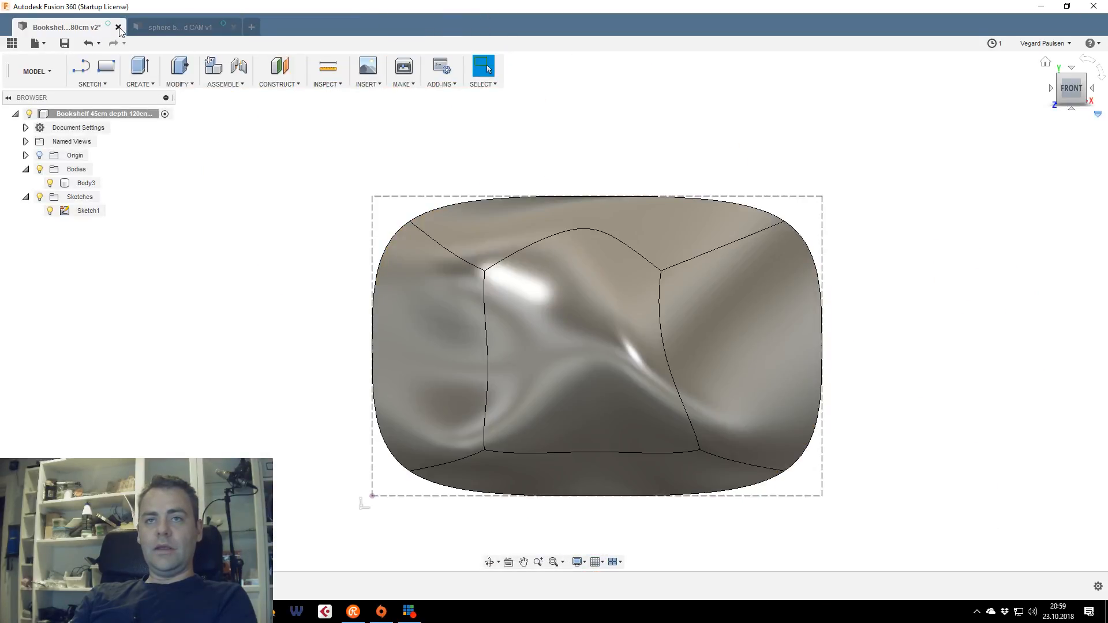
click(117, 27)
Switch to Task Manager, check the processor load and close it again
right_click(620, 616)
click(673, 562)
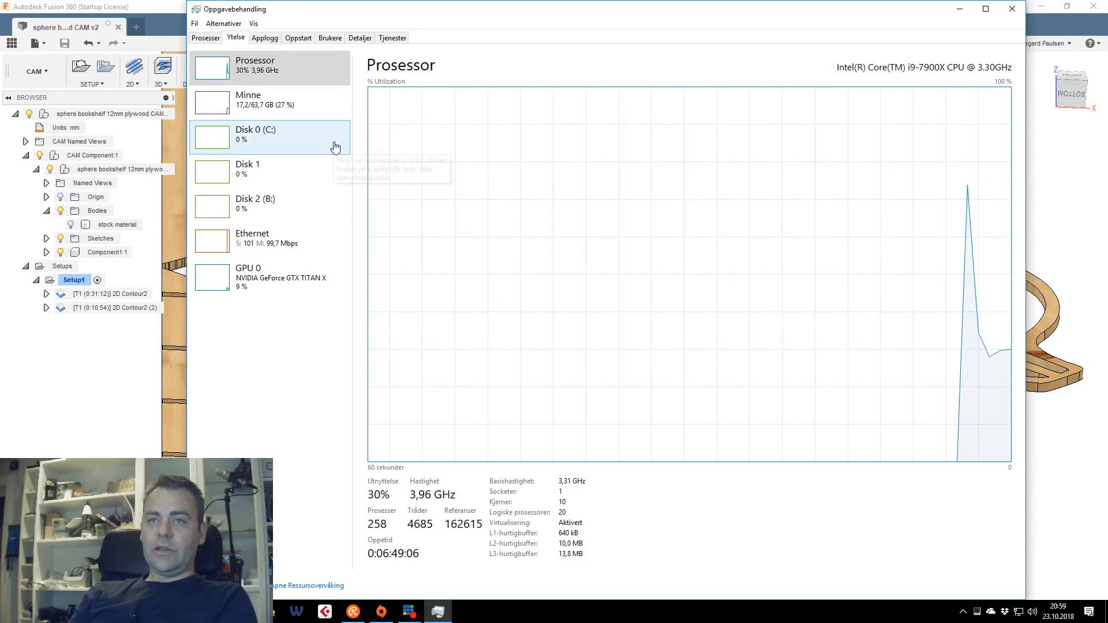
drag(426, 15, 409, 29)
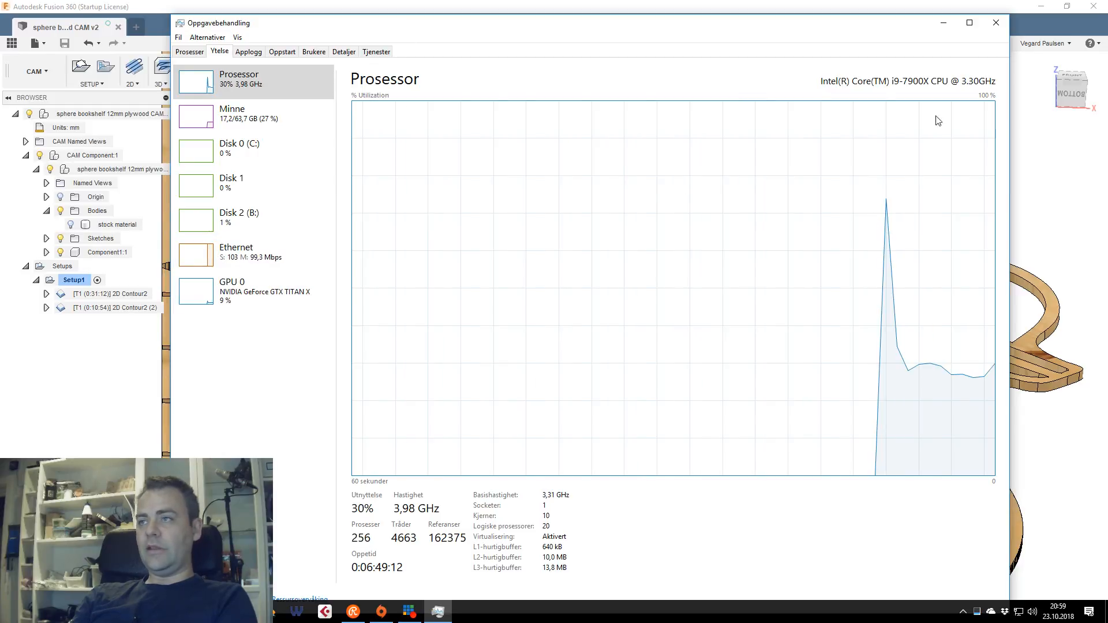
click(998, 24)
Duplicate the 2D Contour2 (2) toolpath of the three small nested parts
middle_drag(628, 364, 650, 374)
scroll(650, 374, down, 1)
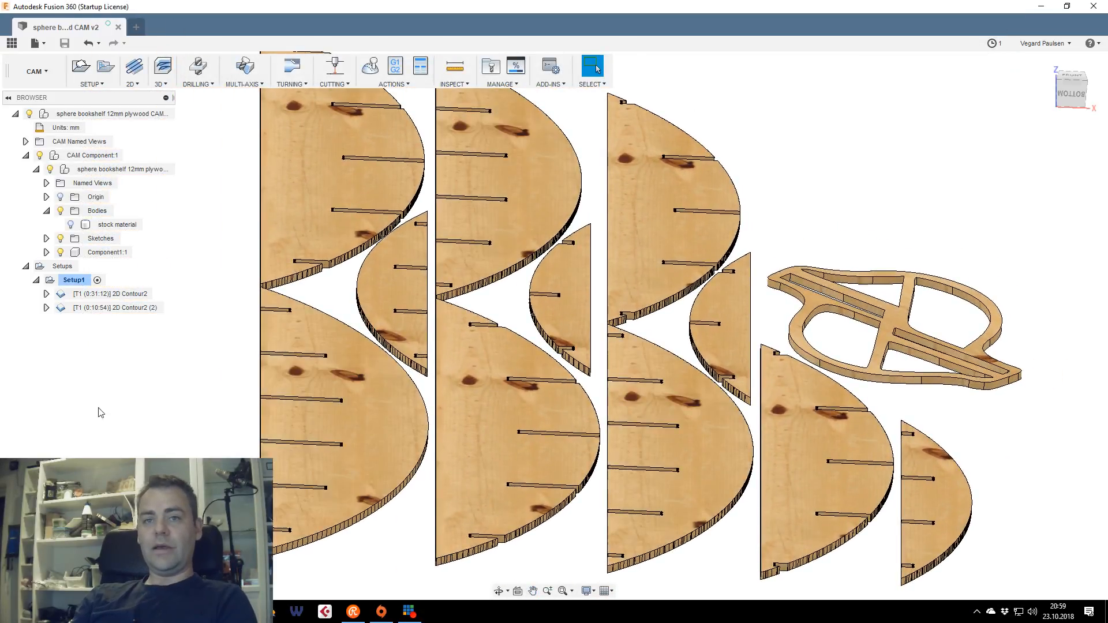
click(156, 308)
right_click(124, 310)
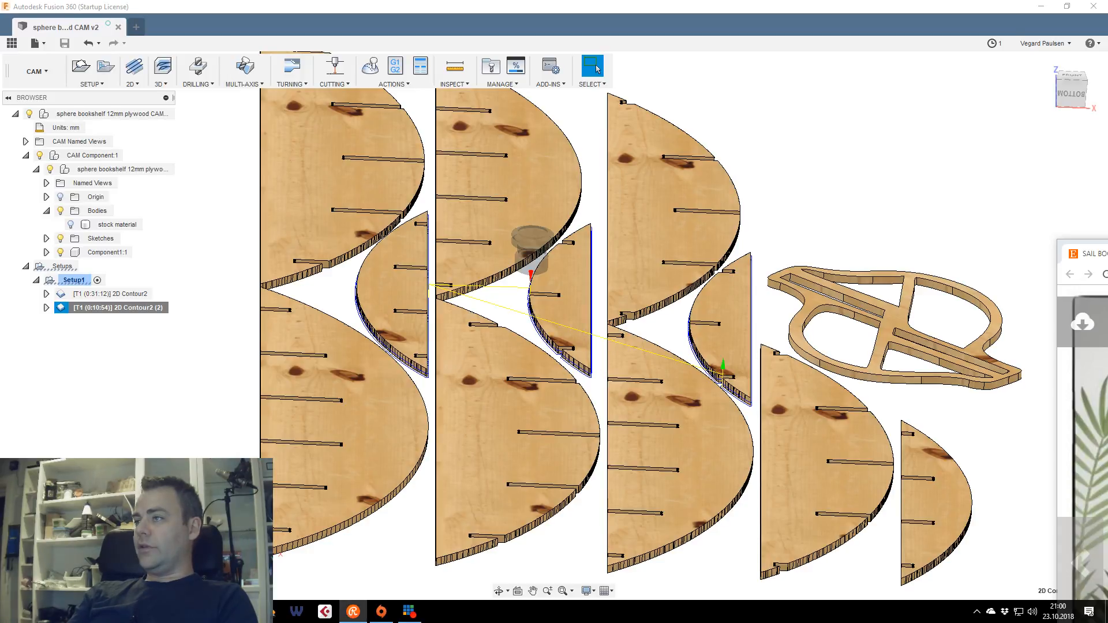
click(508, 9)
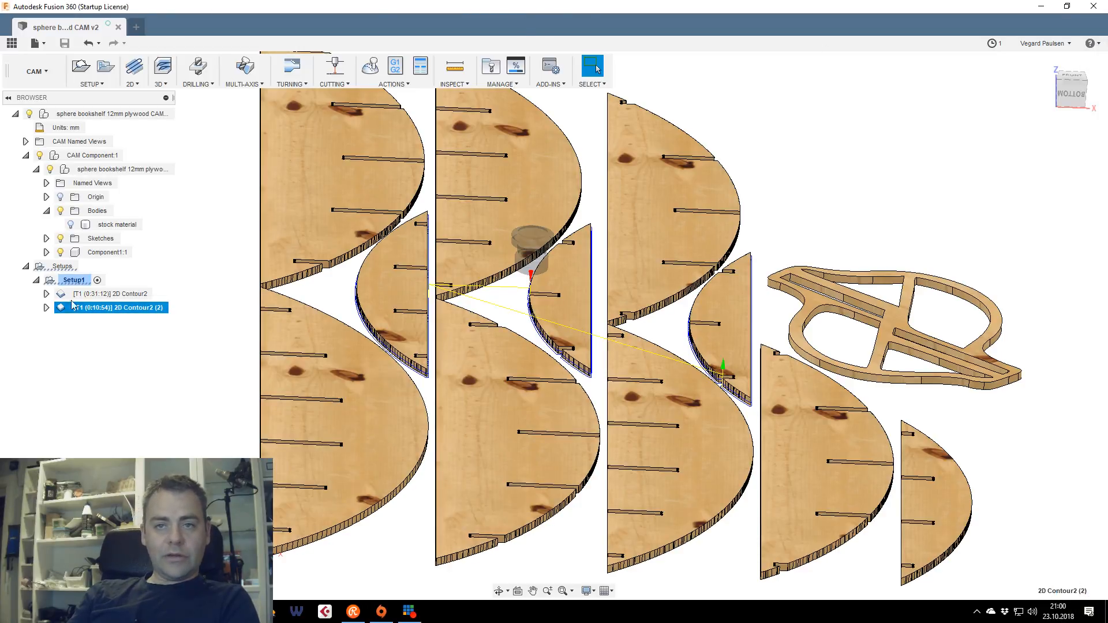
right_click(97, 316)
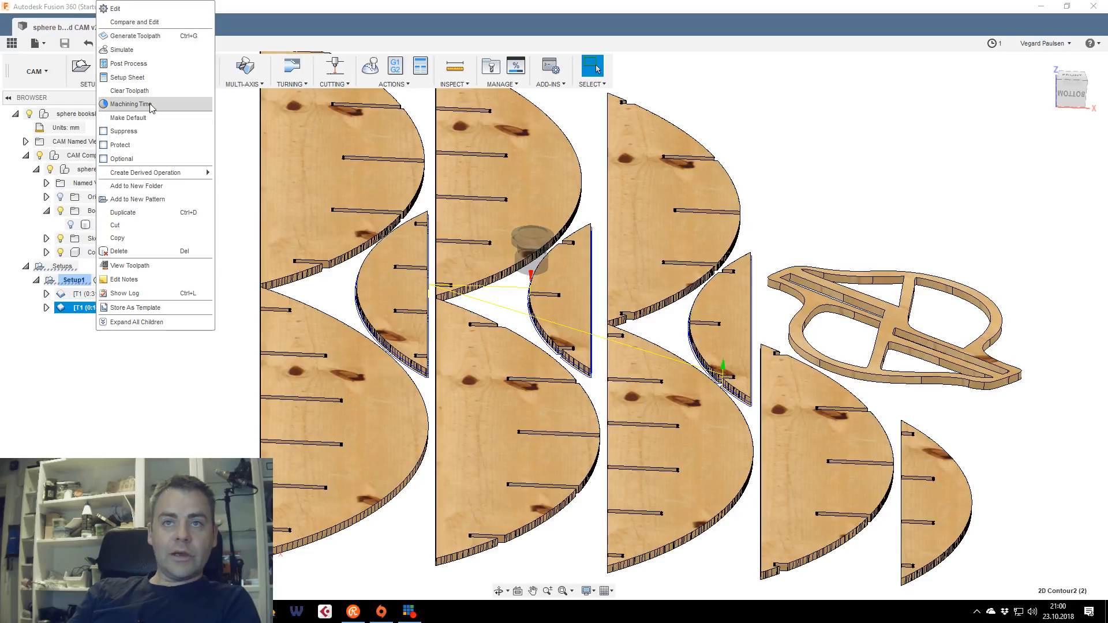
click(139, 215)
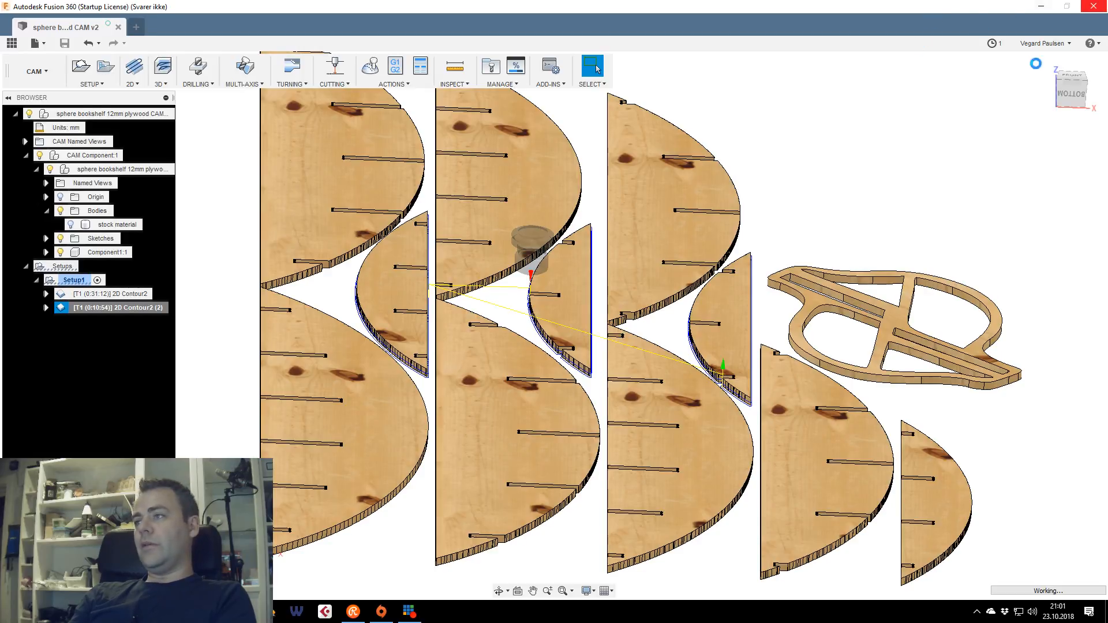
Bring the browser window with the Etsy sail bookcase listing into view and move it away again
drag(1107, 75, 306, 2)
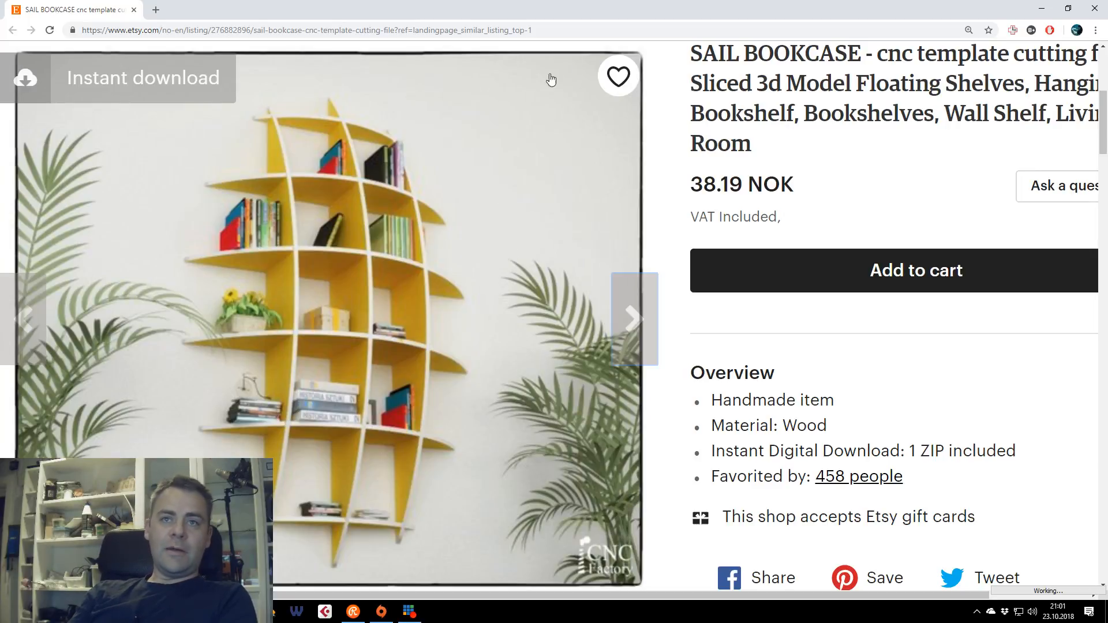
drag(294, 12, 1107, 12)
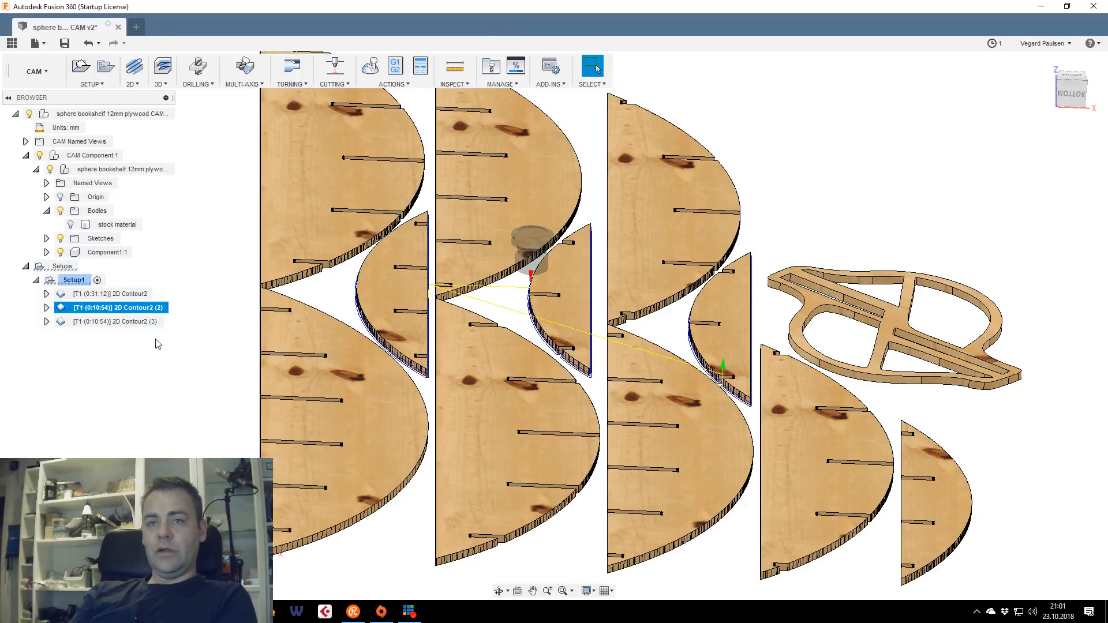
Open the 2D Contour2 (3) copy for editing and clear its inherited contour selection
right_click(115, 322)
click(173, 11)
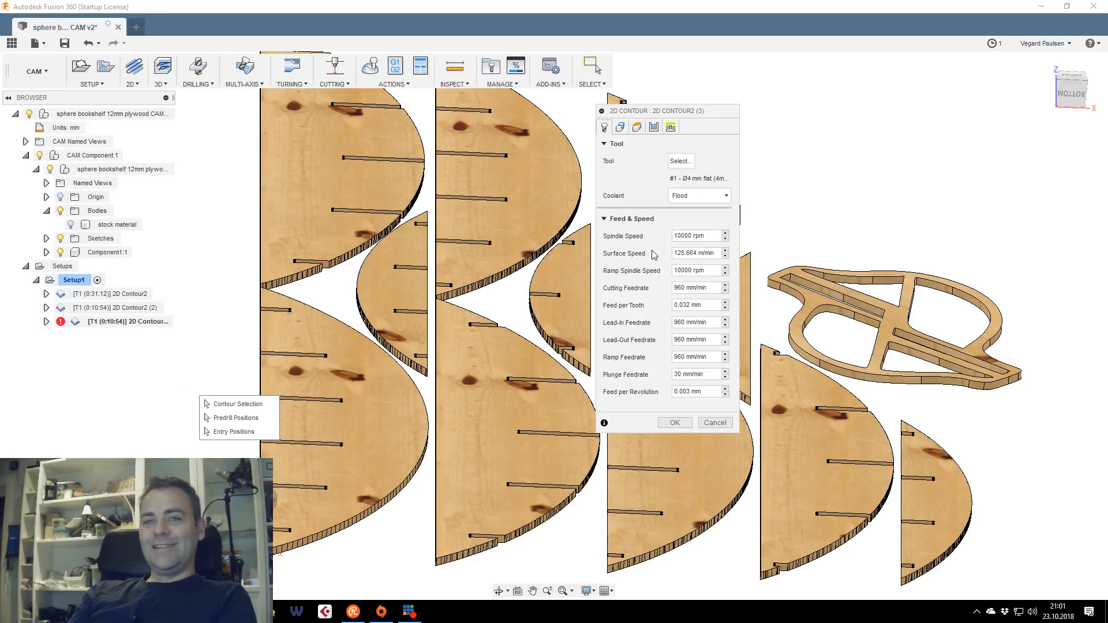
click(619, 126)
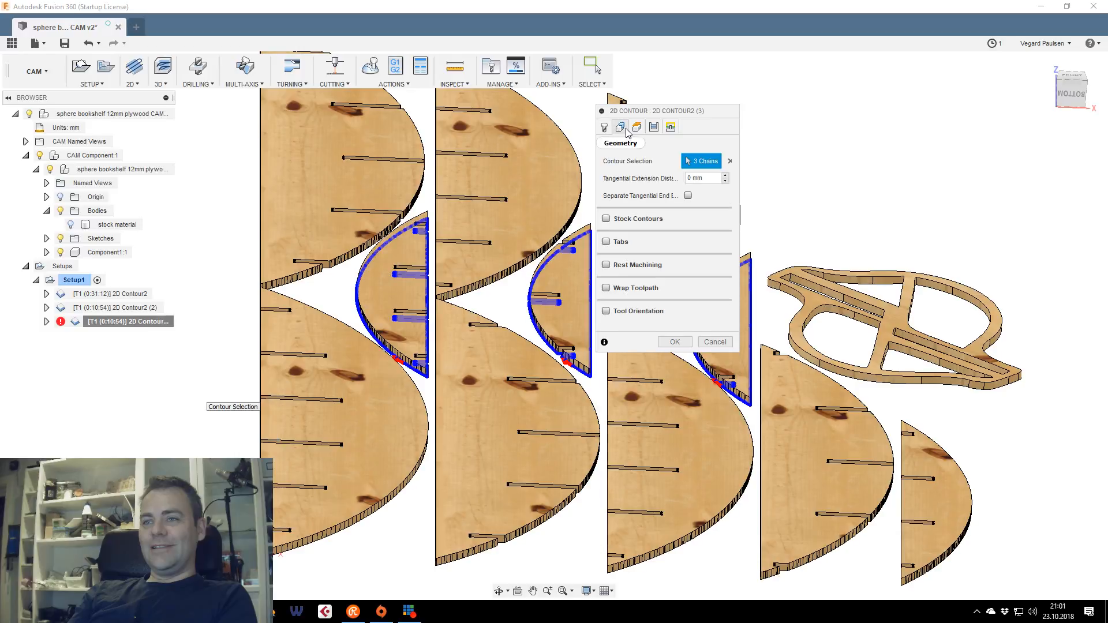
click(730, 162)
Select the bottom outlines of the frame part's lower-left opening, left slot and two upper openings as contours
scroll(848, 340, up, 1)
middle_drag(848, 341, 165, 389)
scroll(383, 352, up, 2)
click(285, 324)
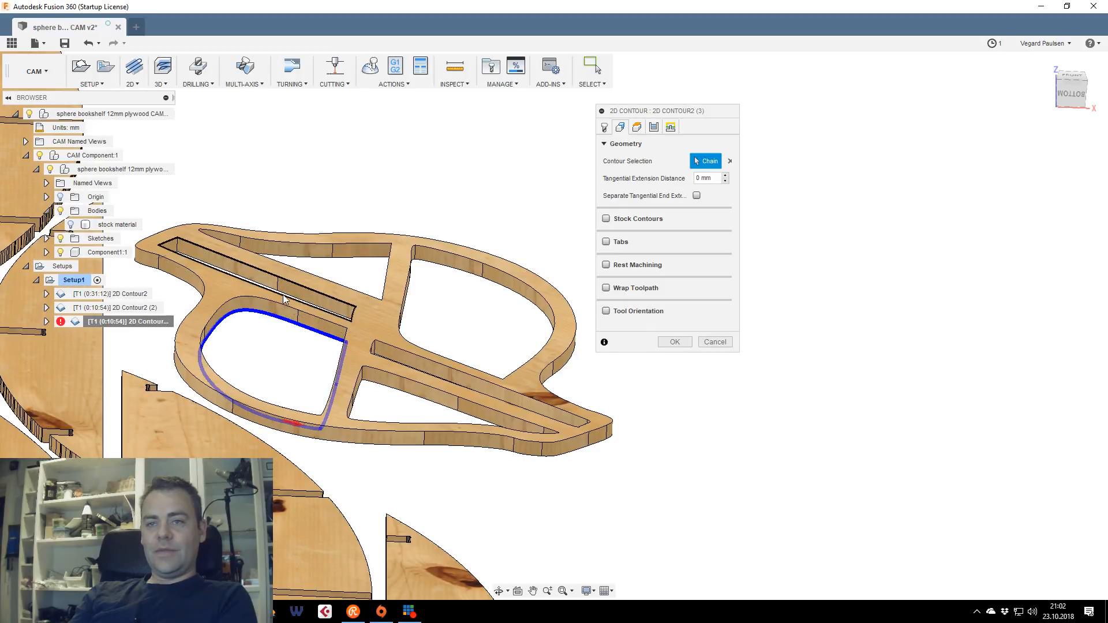
scroll(283, 300, up, 2)
click(364, 324)
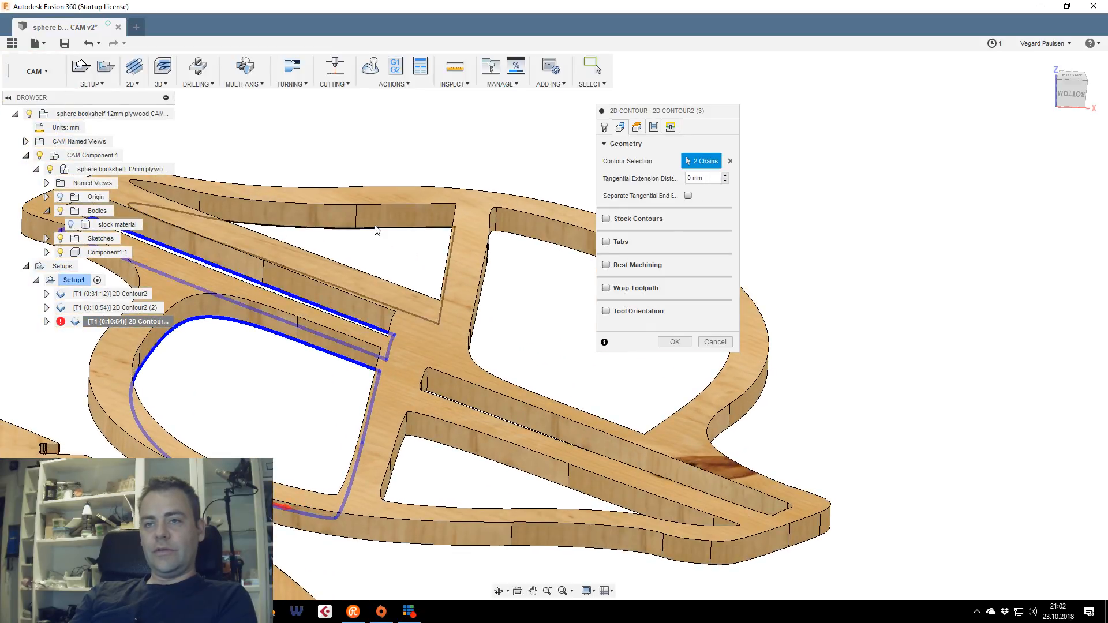
click(378, 229)
click(493, 241)
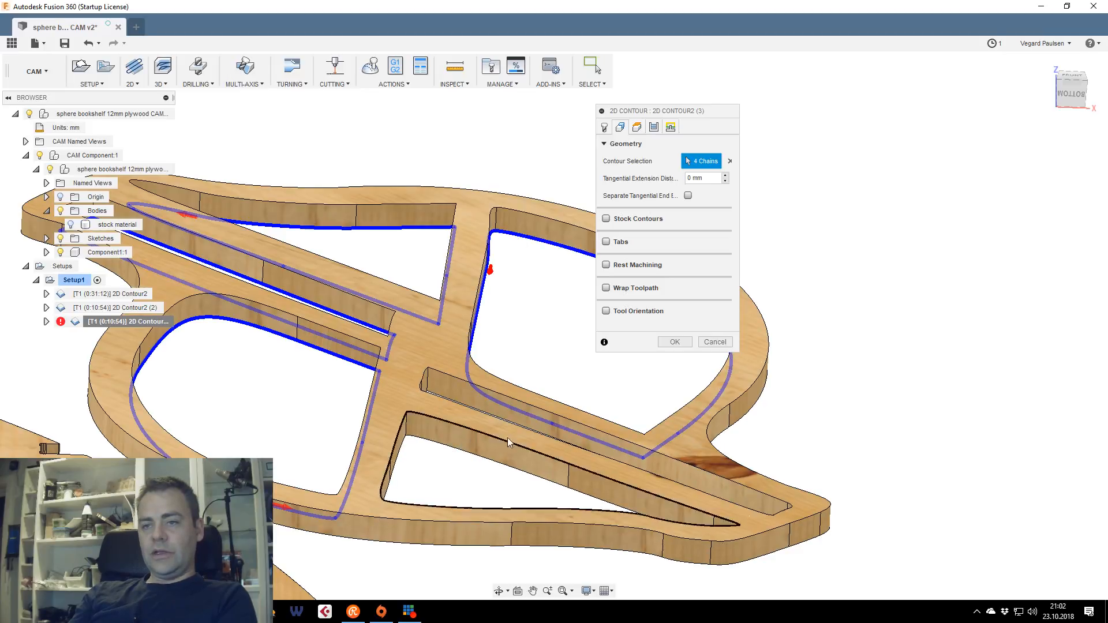
Add the bottom outlines of the frame's right slot and lower-right opening as contours and generate the toolpath
scroll(456, 413, up, 2)
scroll(462, 406, up, 1)
click(373, 366)
click(301, 451)
scroll(304, 485, down, 2)
middle_drag(302, 489, 663, 398)
scroll(369, 388, down, 2)
middle_drag(359, 388, 352, 382)
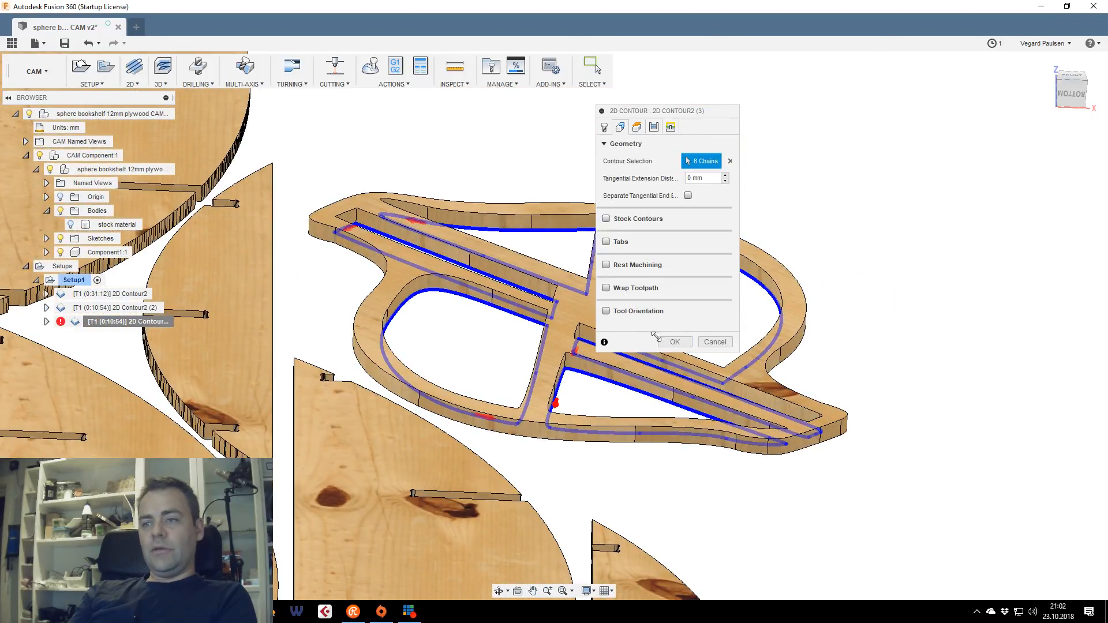
click(673, 342)
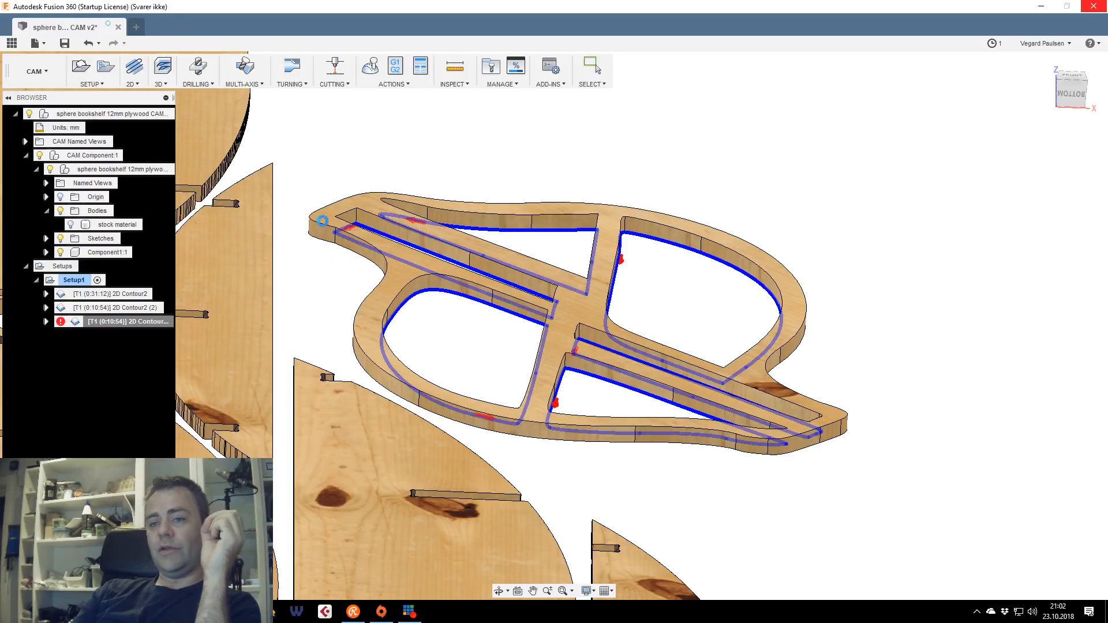
Open Task Manager and examine the computer's performance while the toolpath is calculated
right_click(495, 612)
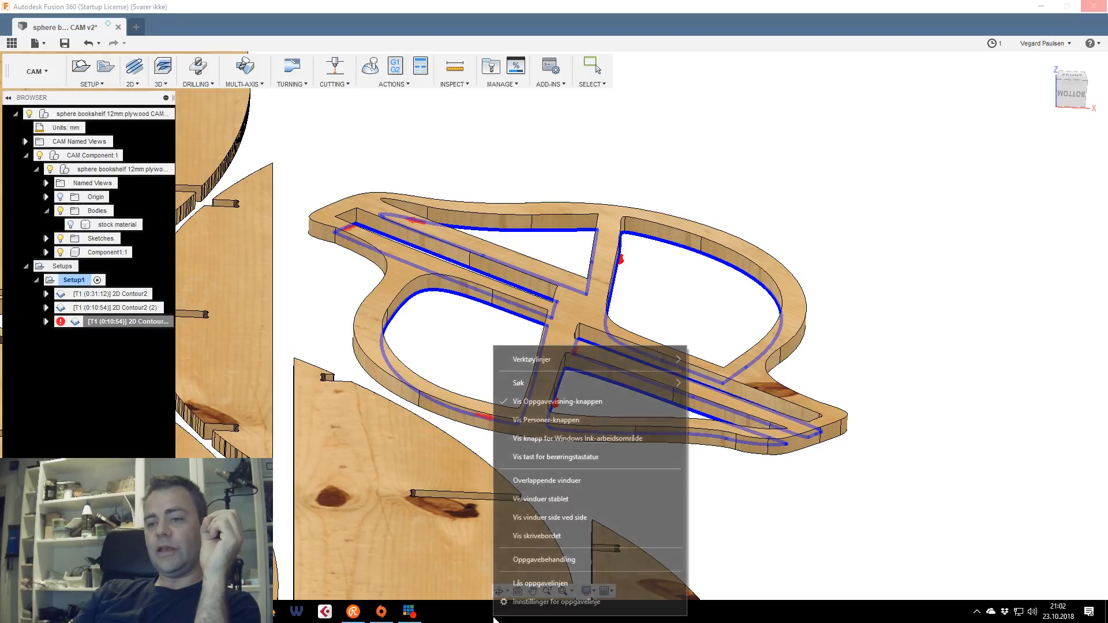
click(505, 559)
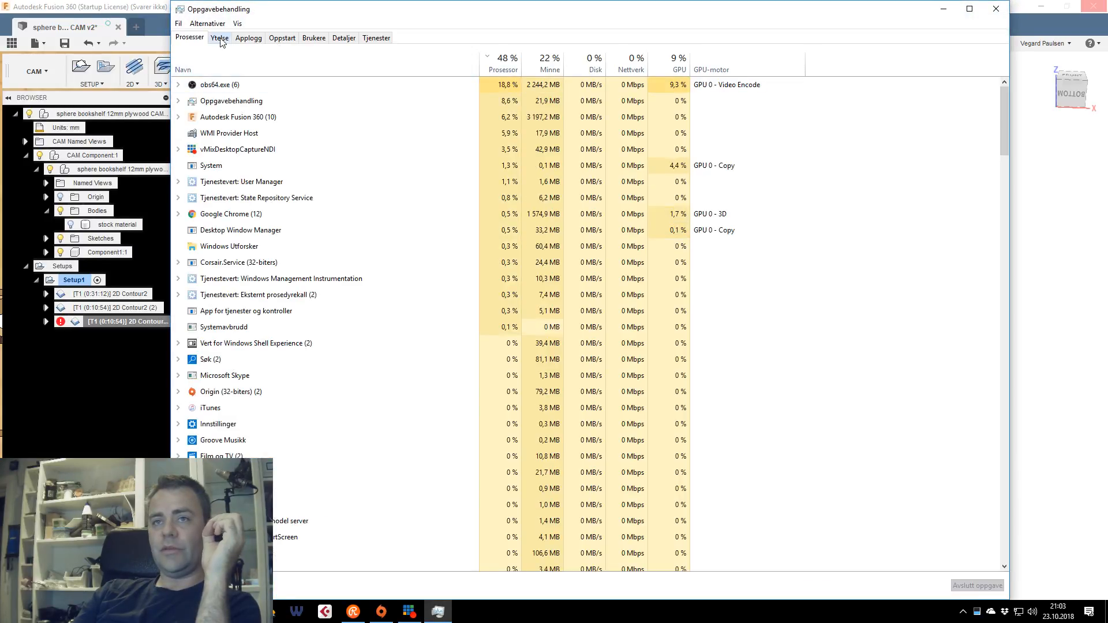
click(220, 38)
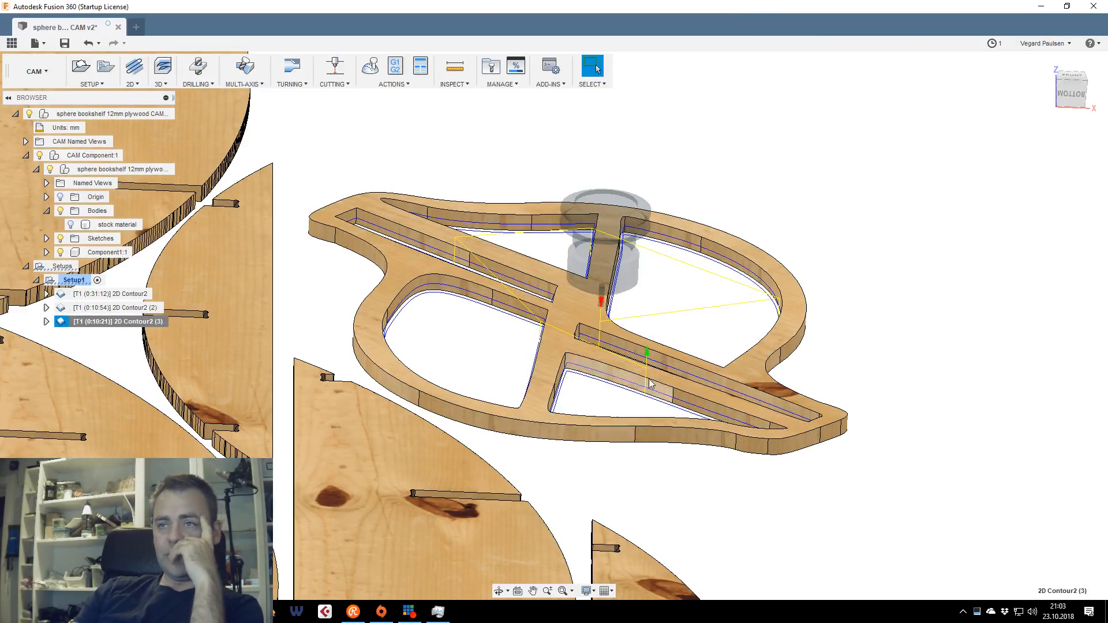
Review the three 2D Contour toolpaths one by one to check which parts each covers
mouse_move(865, 292)
middle_down()
mouse_move(853, 268)
mouse_move(863, 274)
middle_up()
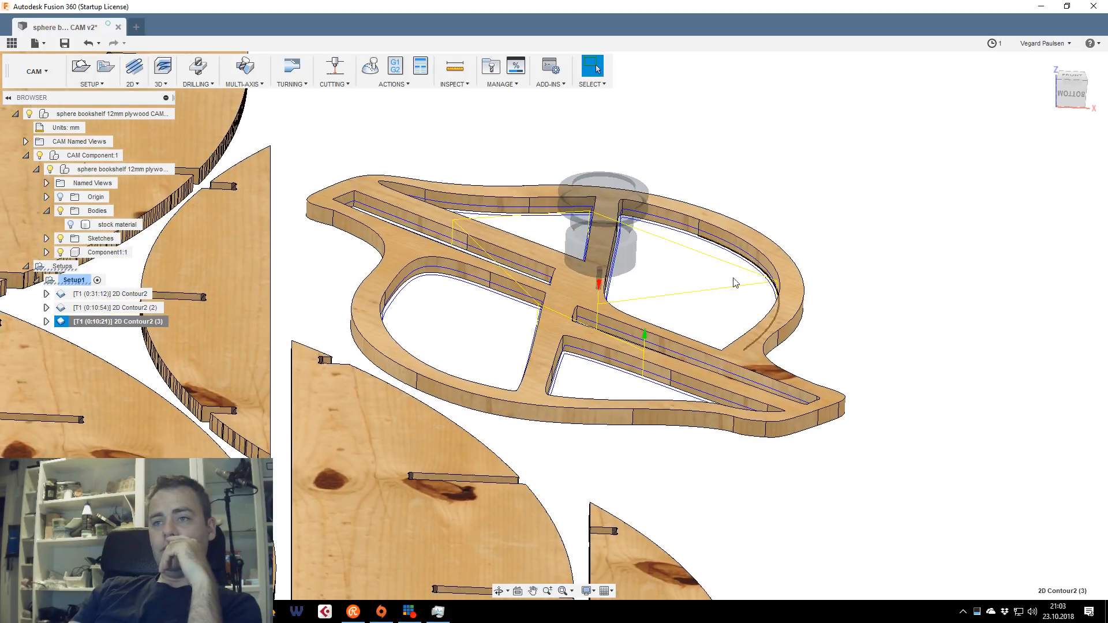
click(700, 453)
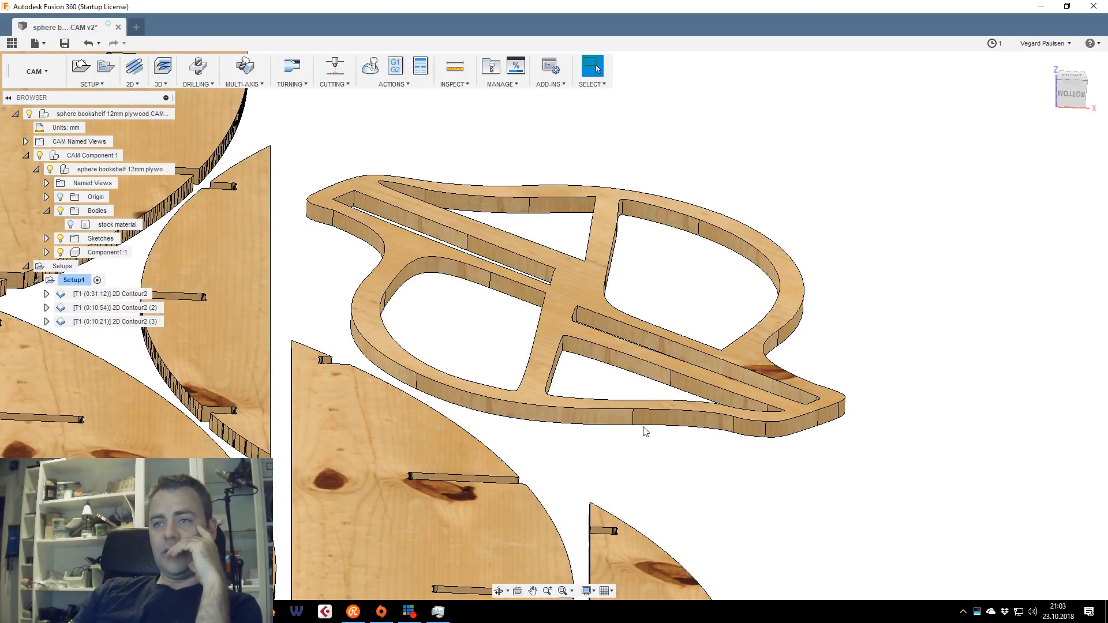
click(134, 323)
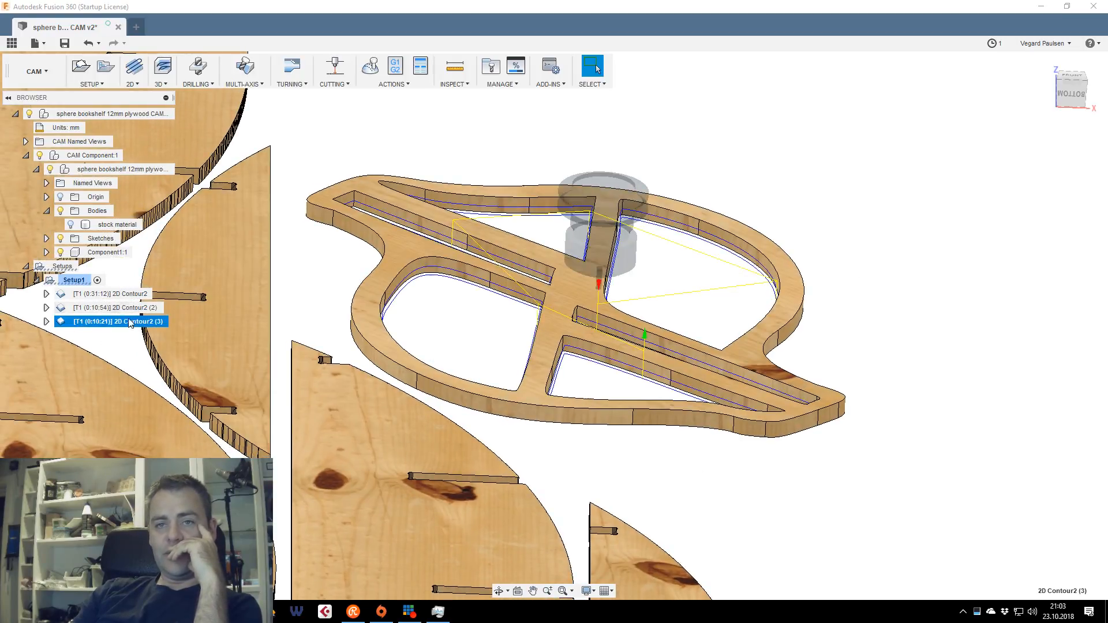
click(115, 308)
click(113, 295)
click(111, 310)
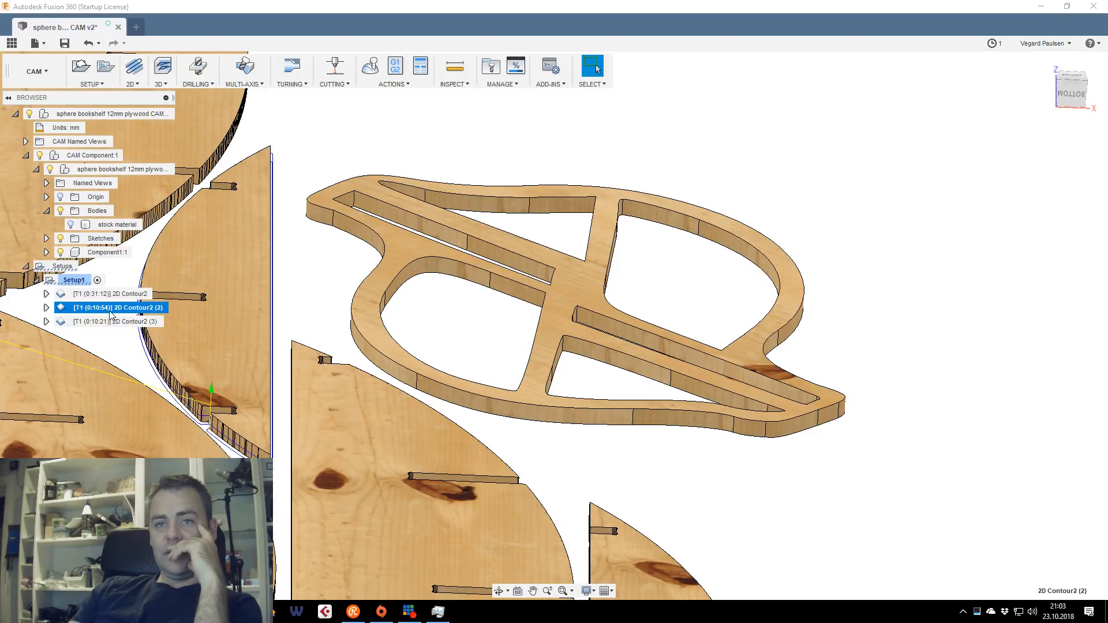
click(114, 322)
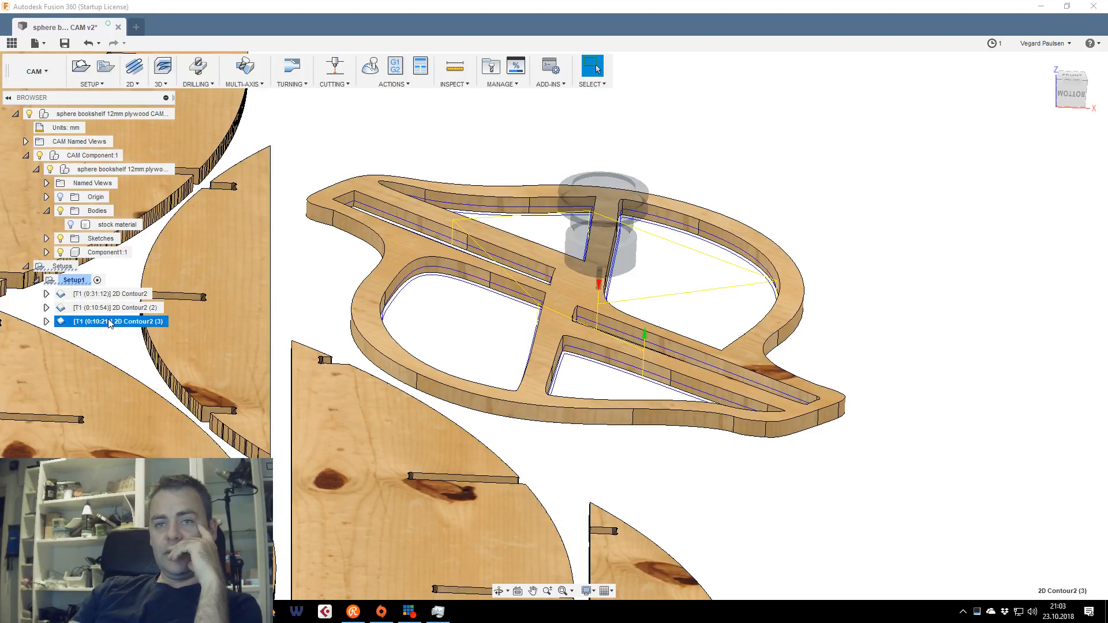
click(714, 494)
Generate a 2D Contour toolpath along the frame part's outer bottom outline using the 4 mm flat end mill
click(138, 86)
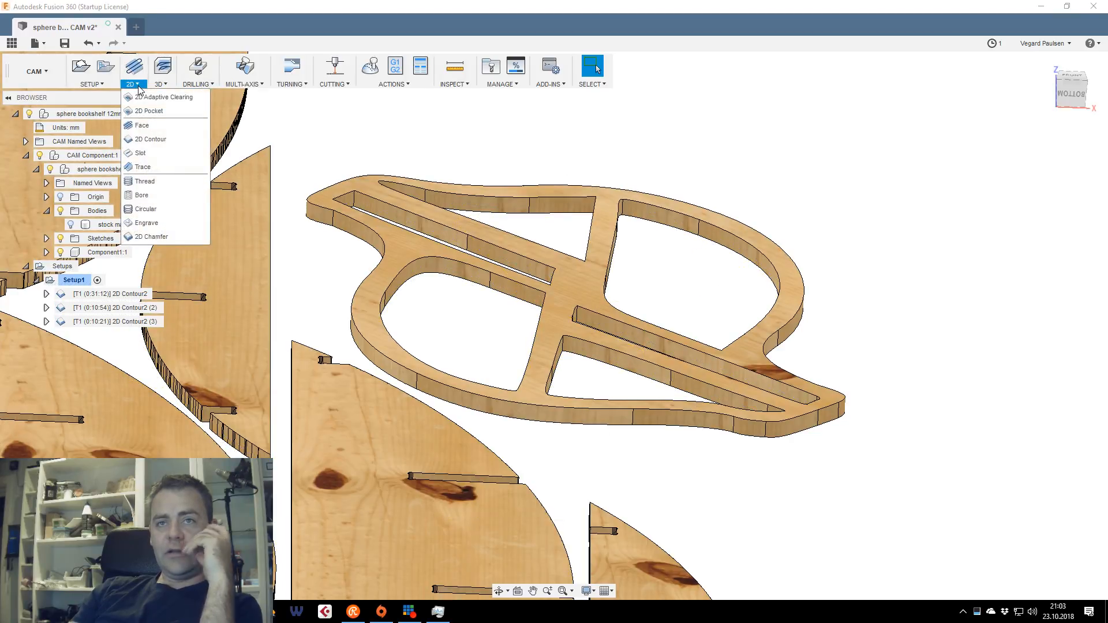
click(148, 139)
click(681, 162)
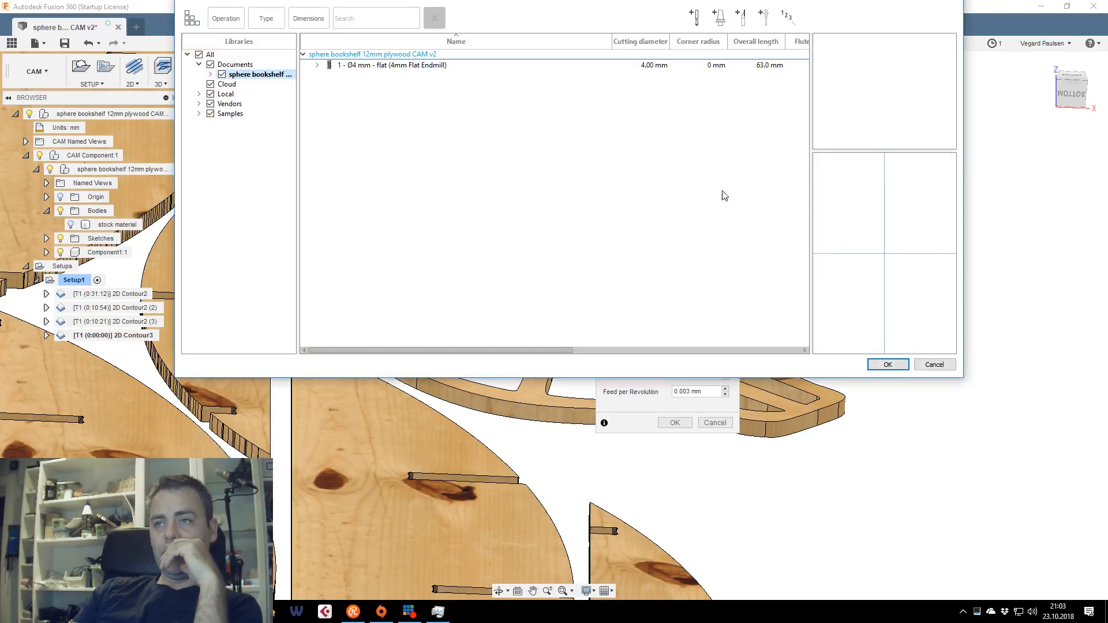
double_click(390, 65)
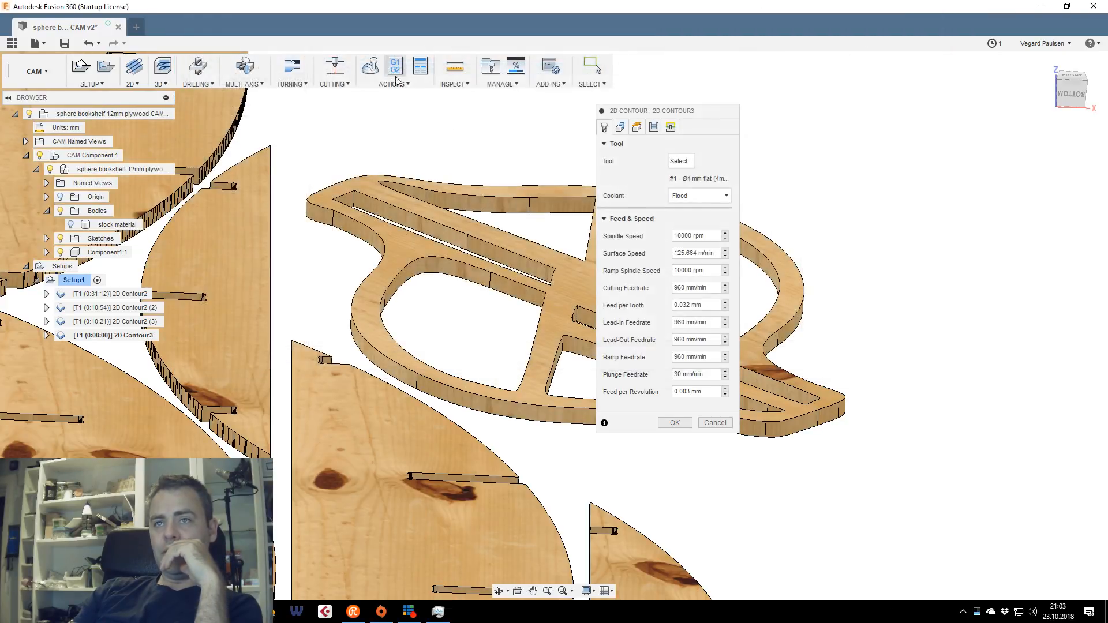
click(619, 127)
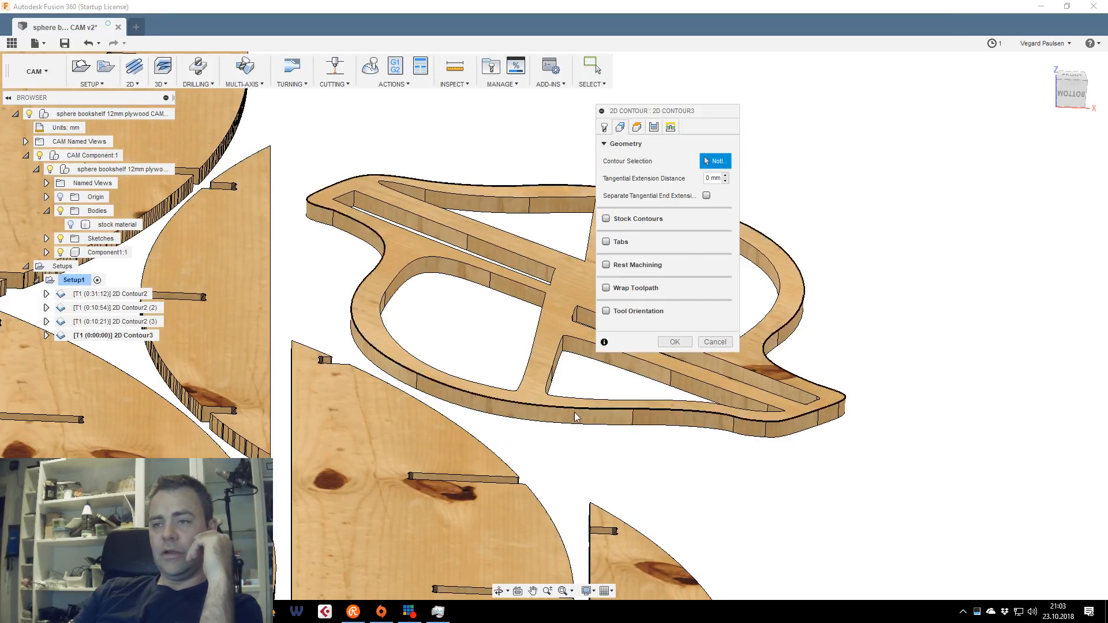
click(610, 422)
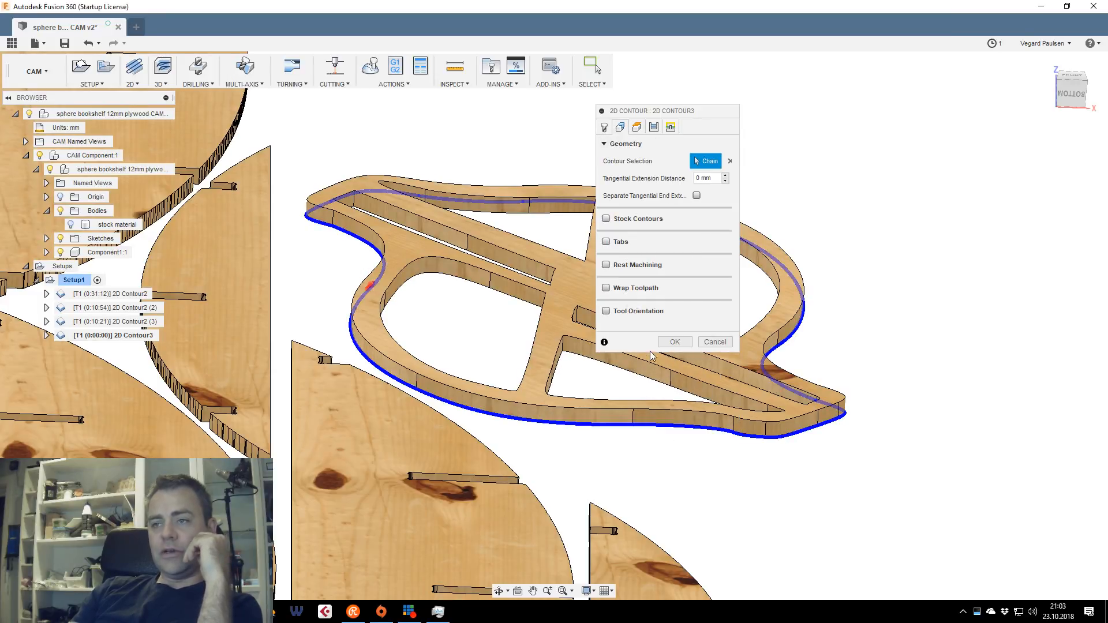
click(671, 343)
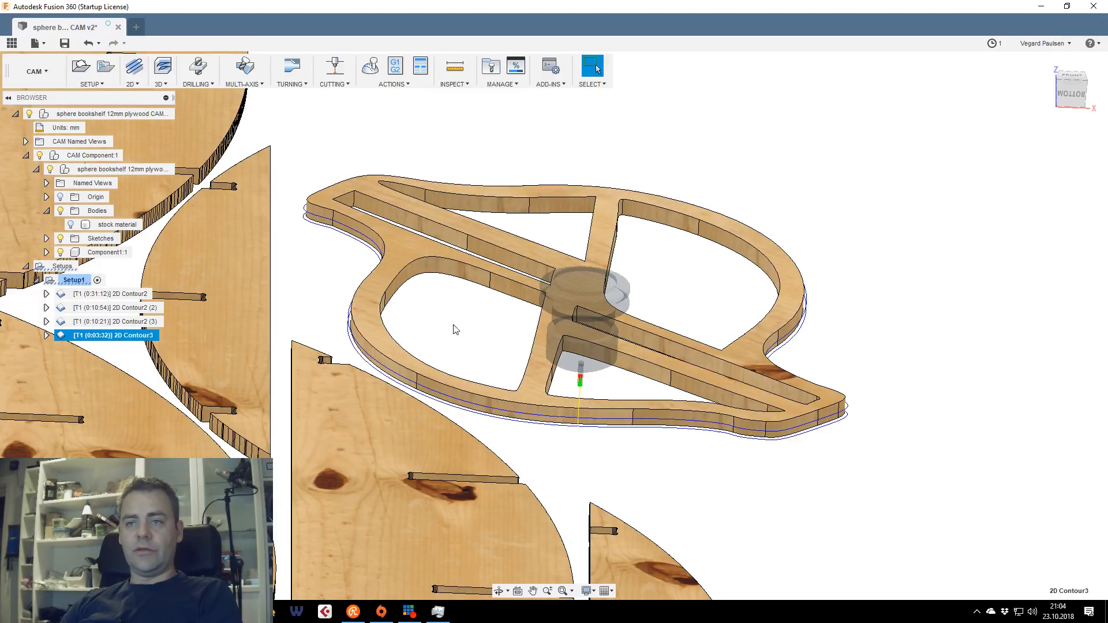
Start another 2D Contour with the 4 mm flat end mill and select the first upper-row large half-round part's bottom outline
middle_drag(478, 315, 875, 300)
scroll(790, 287, down, 3)
middle_drag(575, 277, 712, 350)
key(Escape)
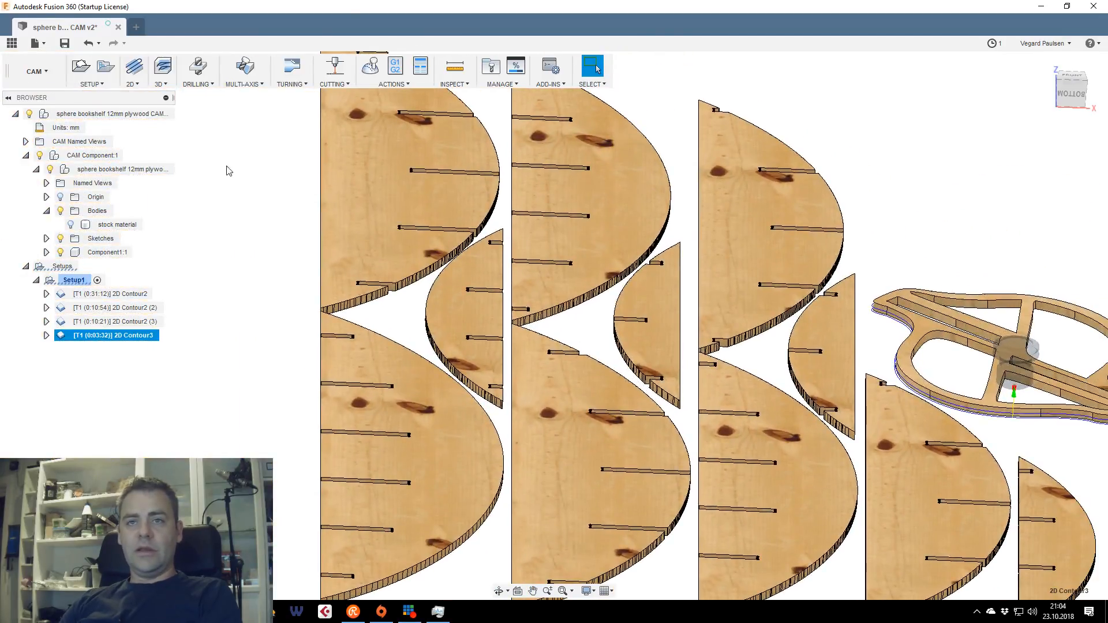
click(232, 209)
click(132, 85)
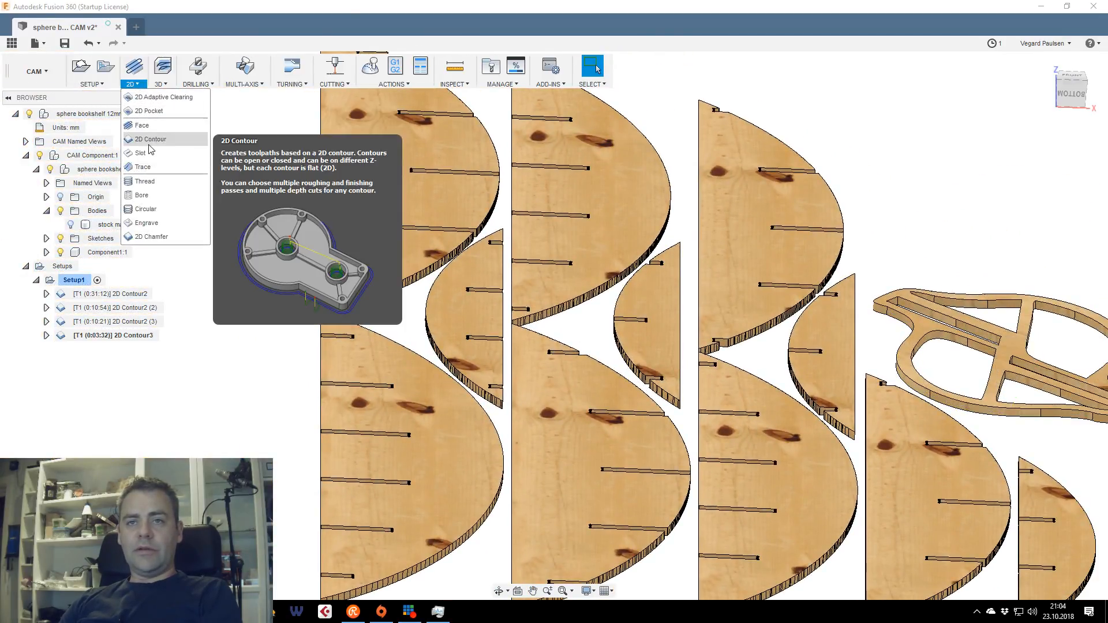
click(149, 144)
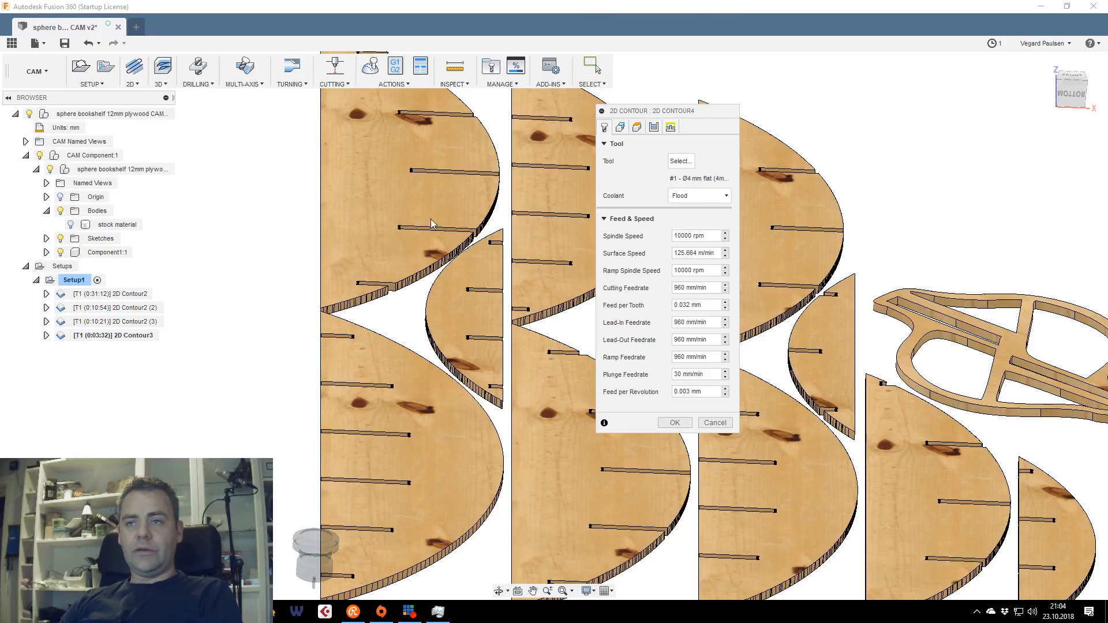
click(685, 422)
click(583, 302)
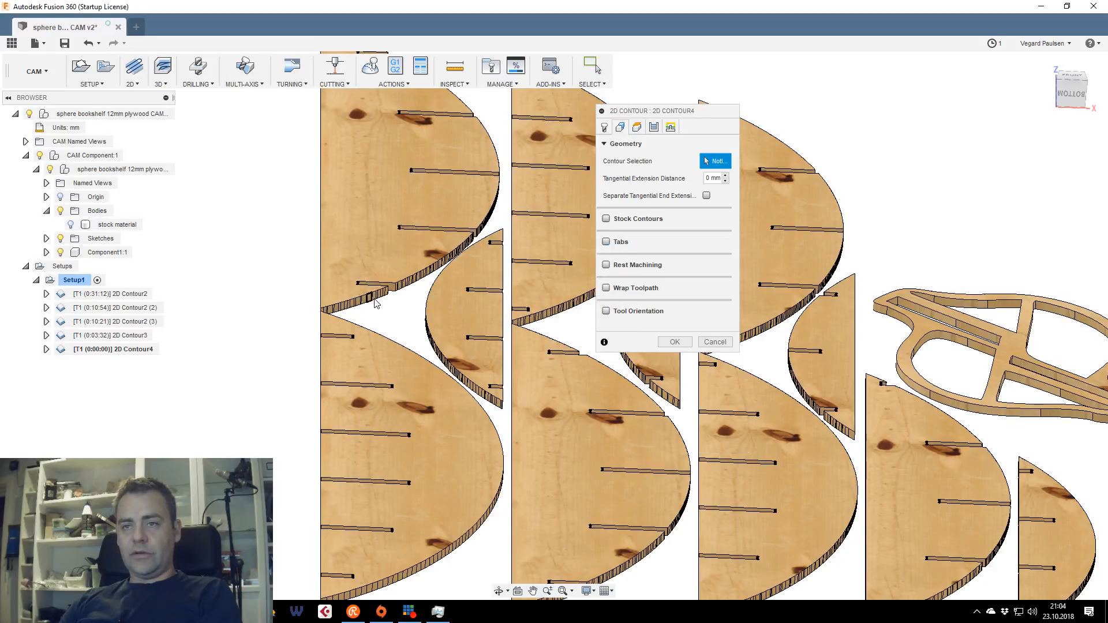
scroll(378, 302, up, 3)
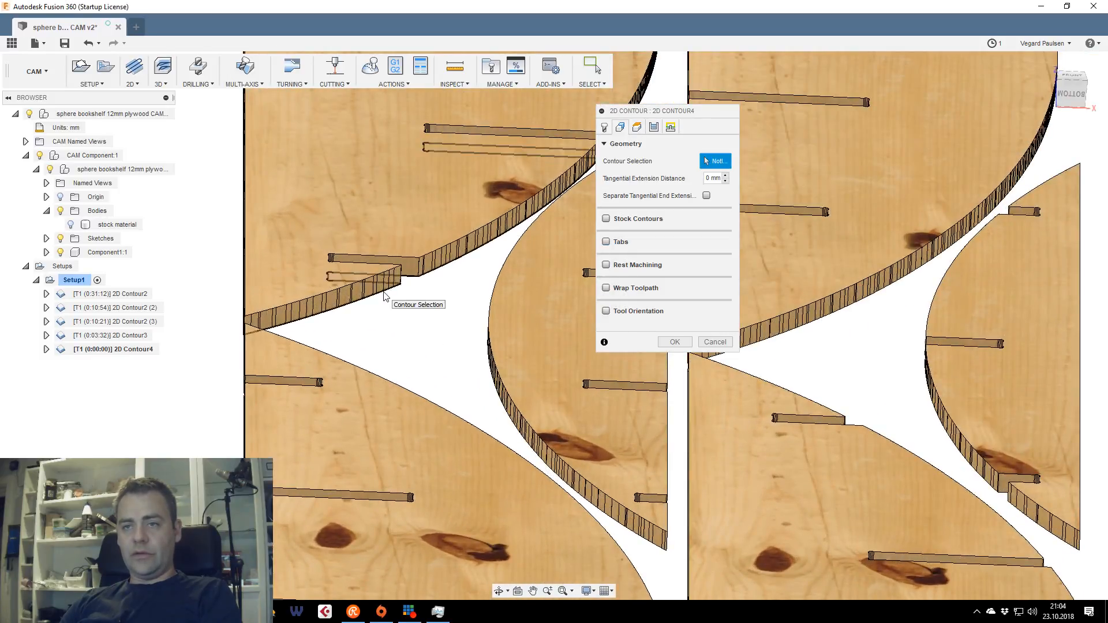
click(368, 297)
Add the bottom outlines of the other two large upper-row half-round parts as contours and generate the toolpath
click(790, 345)
middle_drag(708, 345, 428, 345)
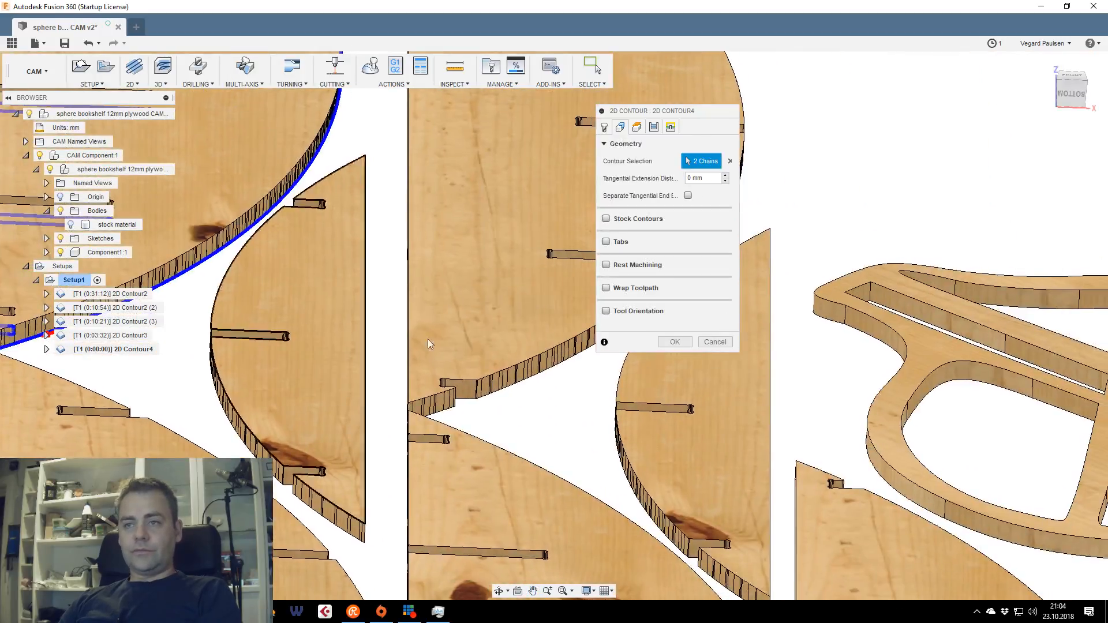
click(527, 382)
scroll(499, 387, down, 3)
middle_drag(500, 381, 683, 373)
click(669, 340)
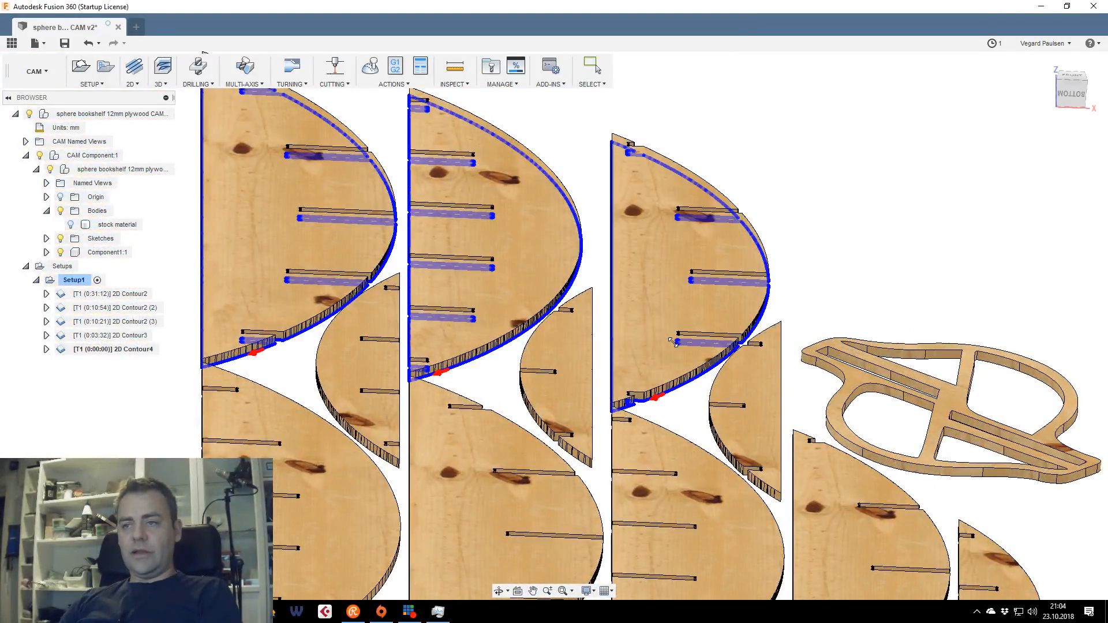
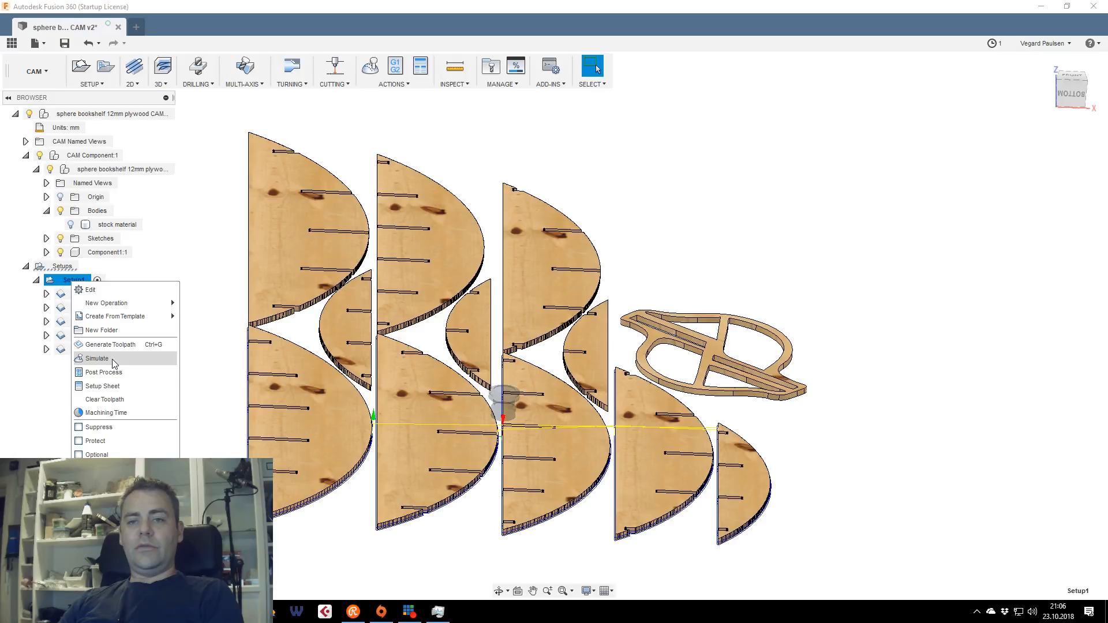
Show the stock material body and save the document as a new version
click(71, 224)
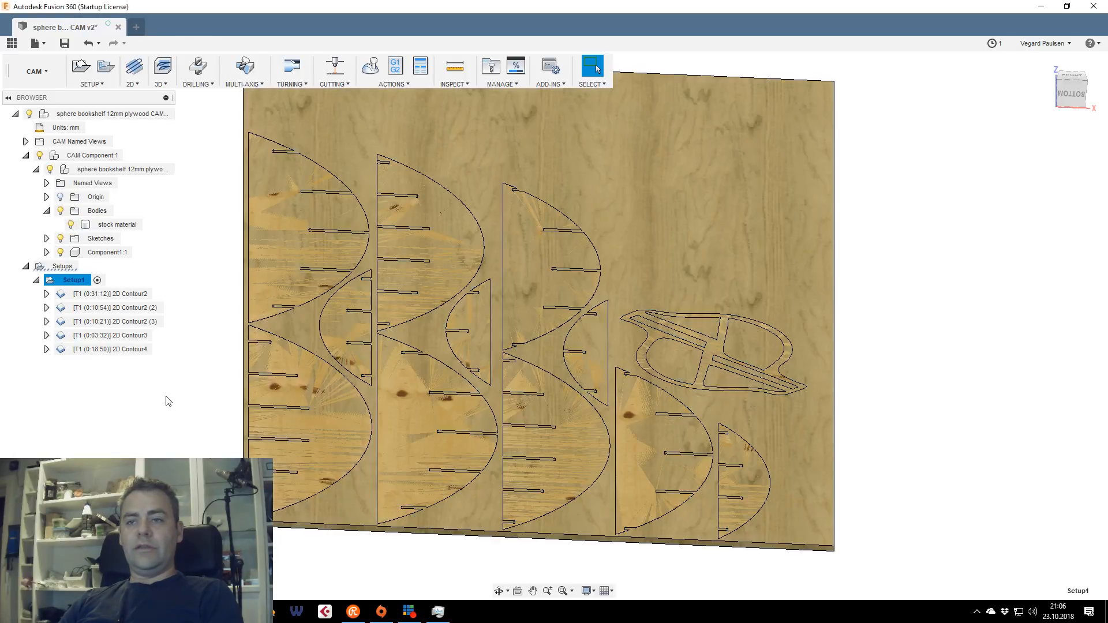
right_click(73, 283)
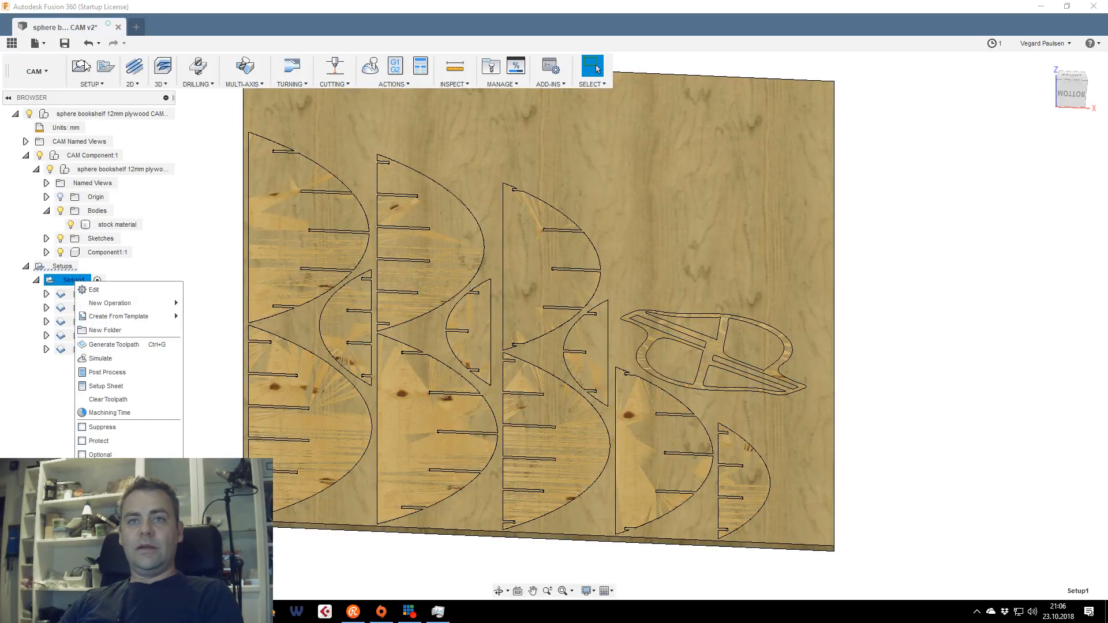
click(64, 45)
key(Return)
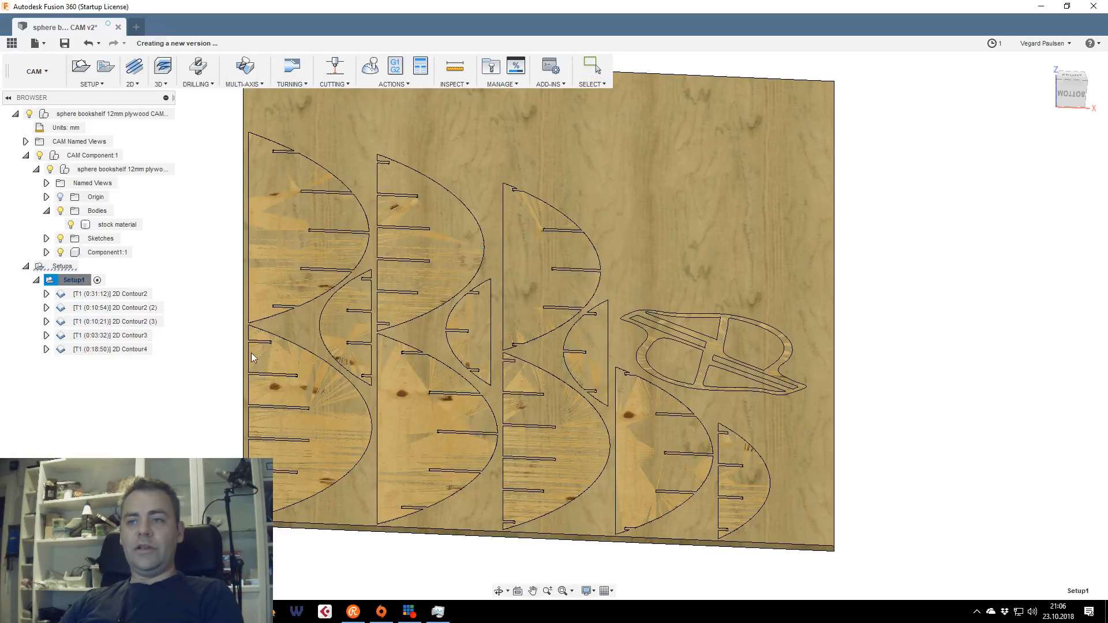
Open the machining simulation for Setup1 and examine the displayed tool and its holder
right_click(74, 283)
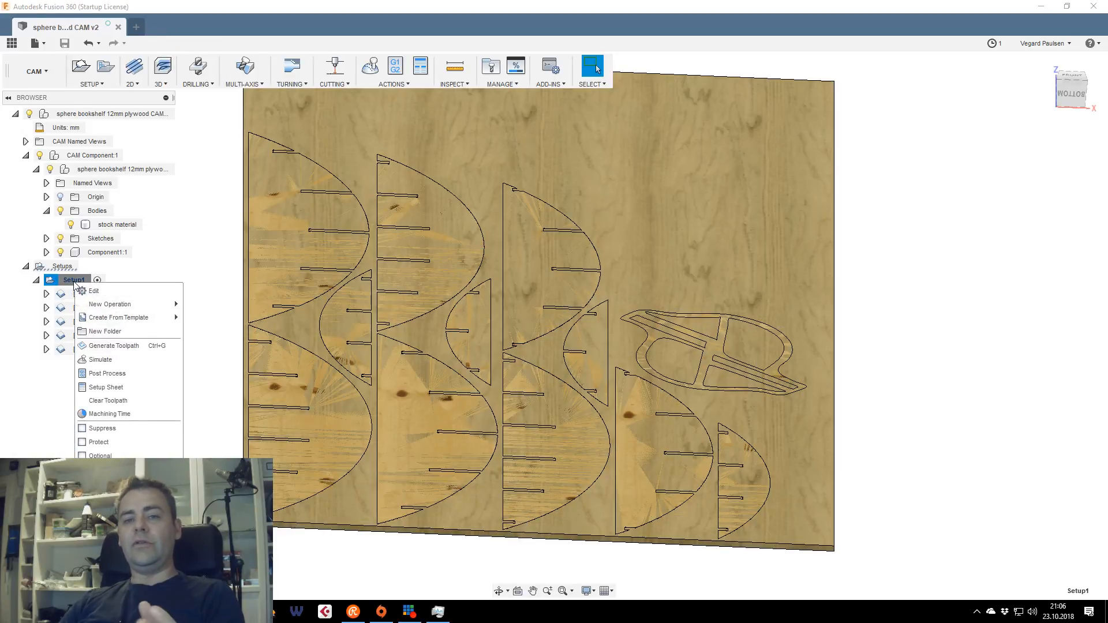
click(144, 362)
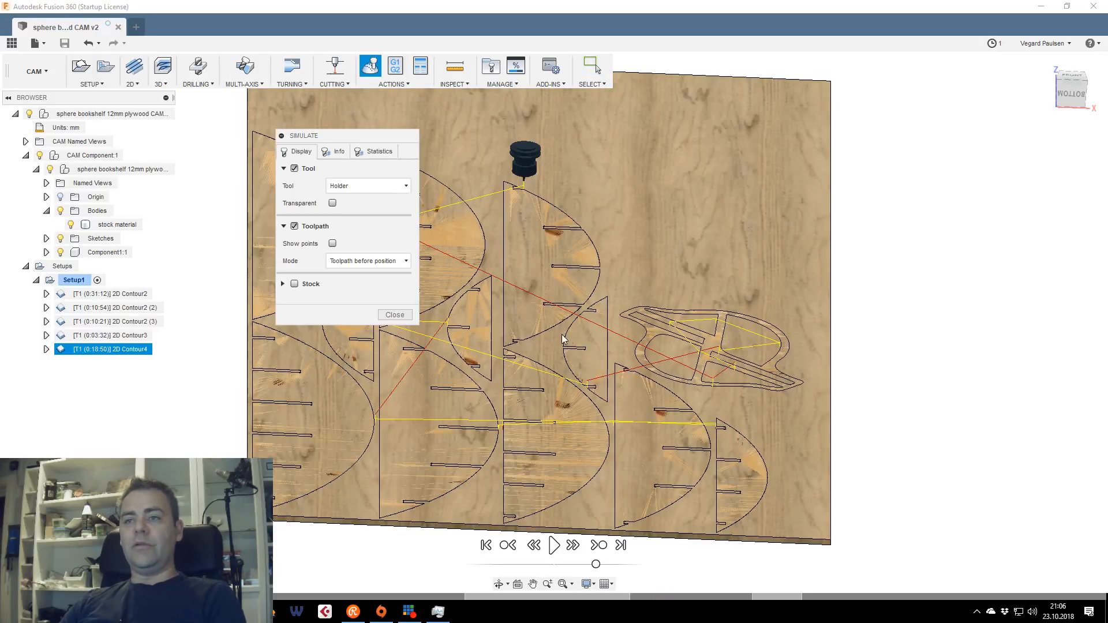
middle_drag(562, 334, 692, 343)
scroll(684, 343, up, 3)
click(359, 187)
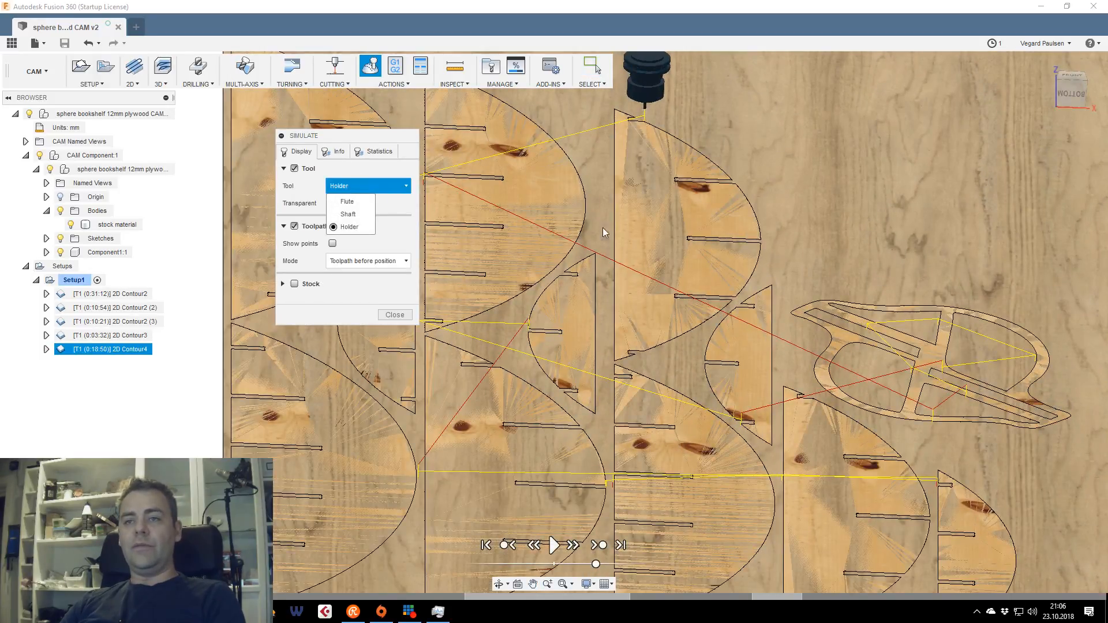
middle_drag(638, 95, 634, 260)
scroll(635, 260, up, 5)
middle_drag(727, 260, 586, 380)
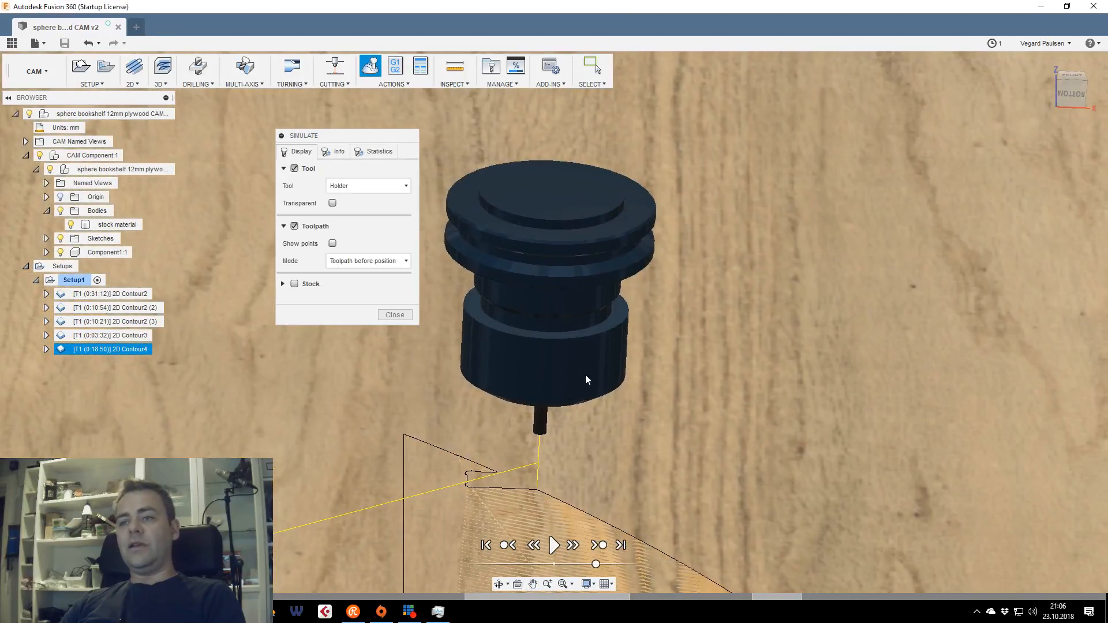
mouse_move(1072, 98)
mouse_down()
mouse_move(1059, 80)
mouse_move(1057, 102)
mouse_move(1049, 88)
mouse_up()
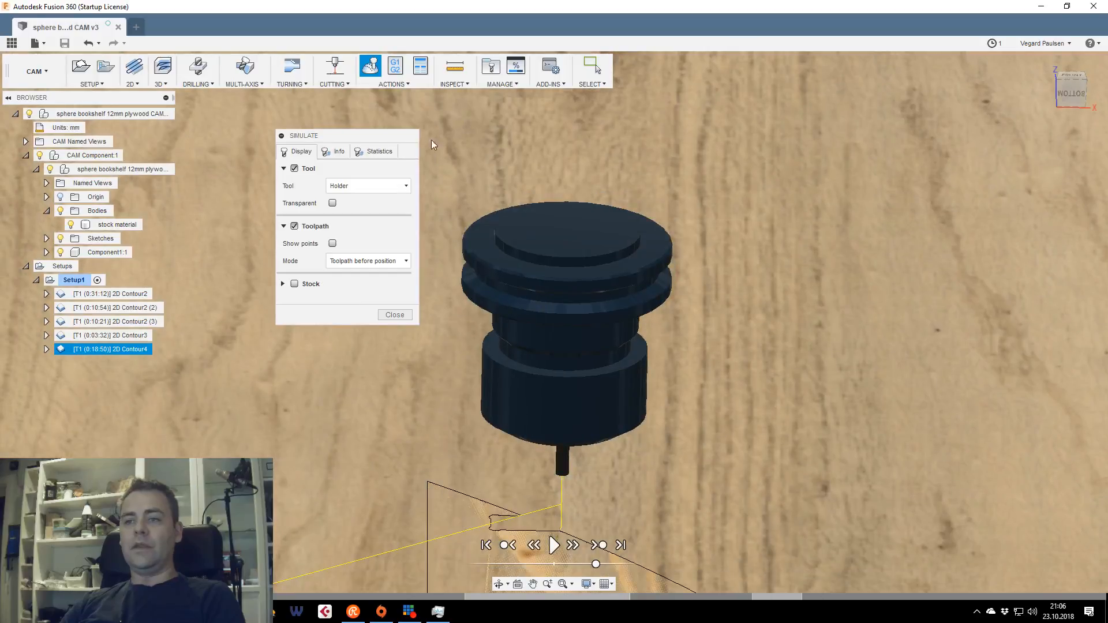
Limit the simulated tool display to the flute and make it transparent
click(353, 185)
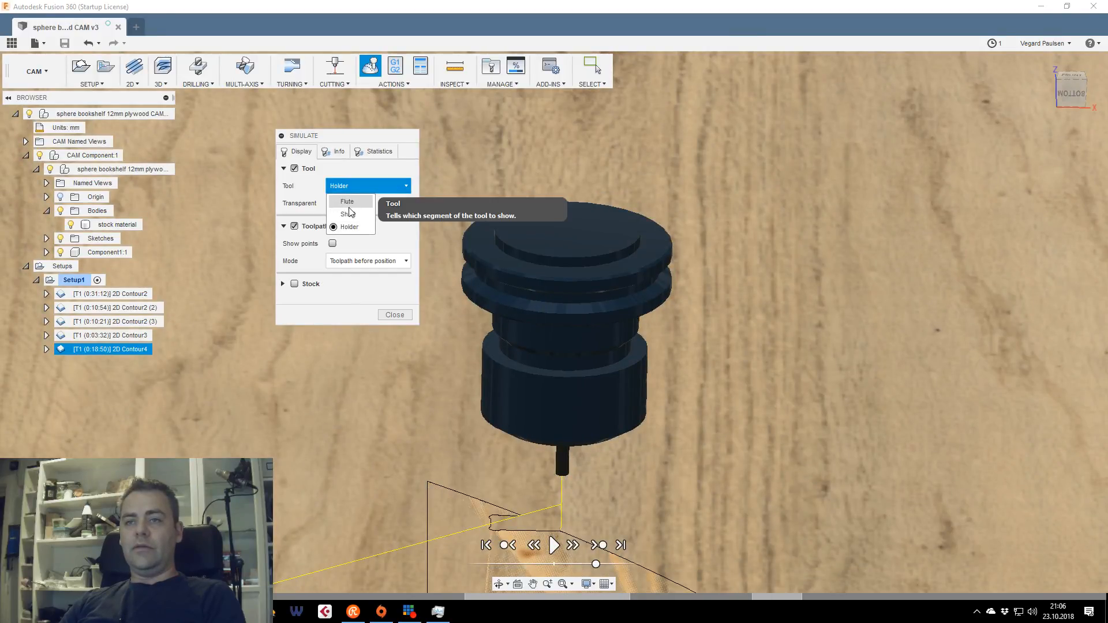
click(348, 202)
scroll(743, 272, up, 5)
middle_drag(743, 273, 658, 245)
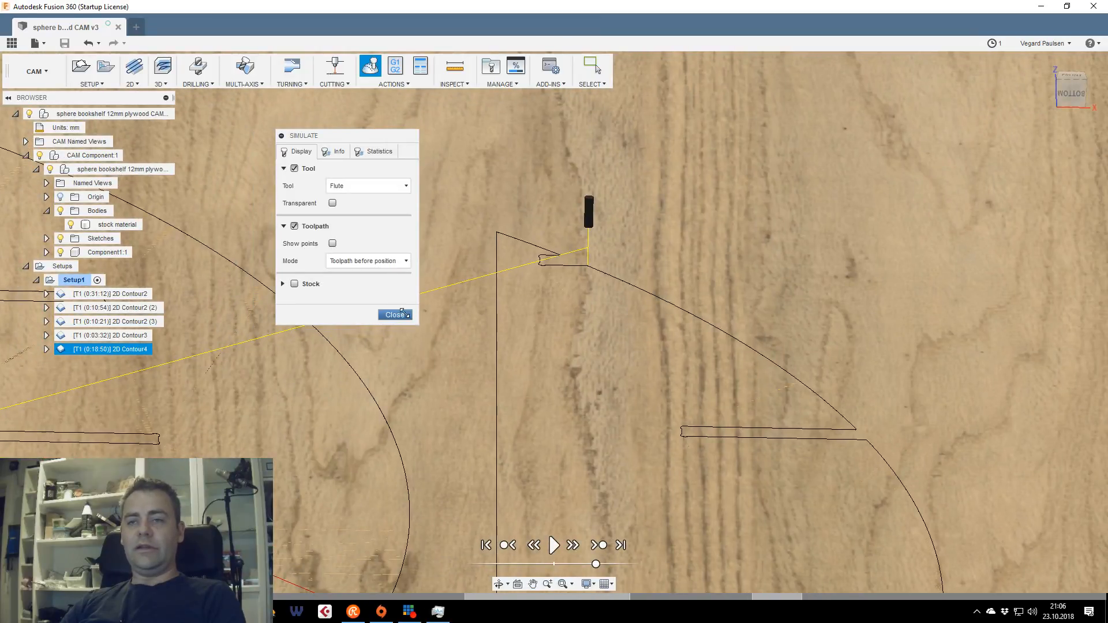
click(333, 203)
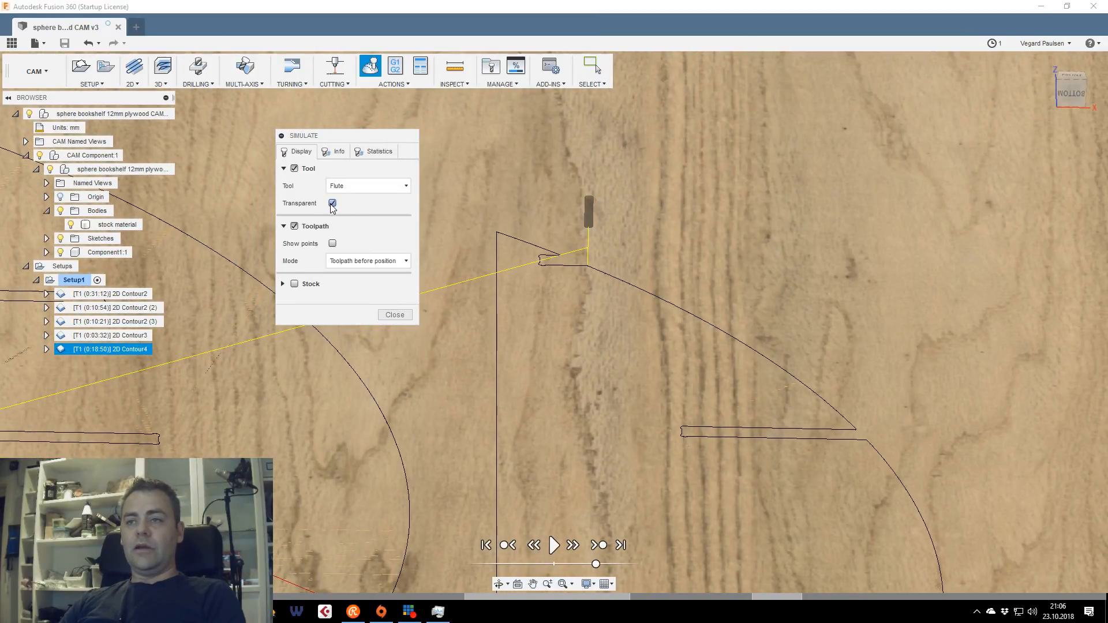
Hide the toolpath and turn on the stock display in the simulation
click(294, 227)
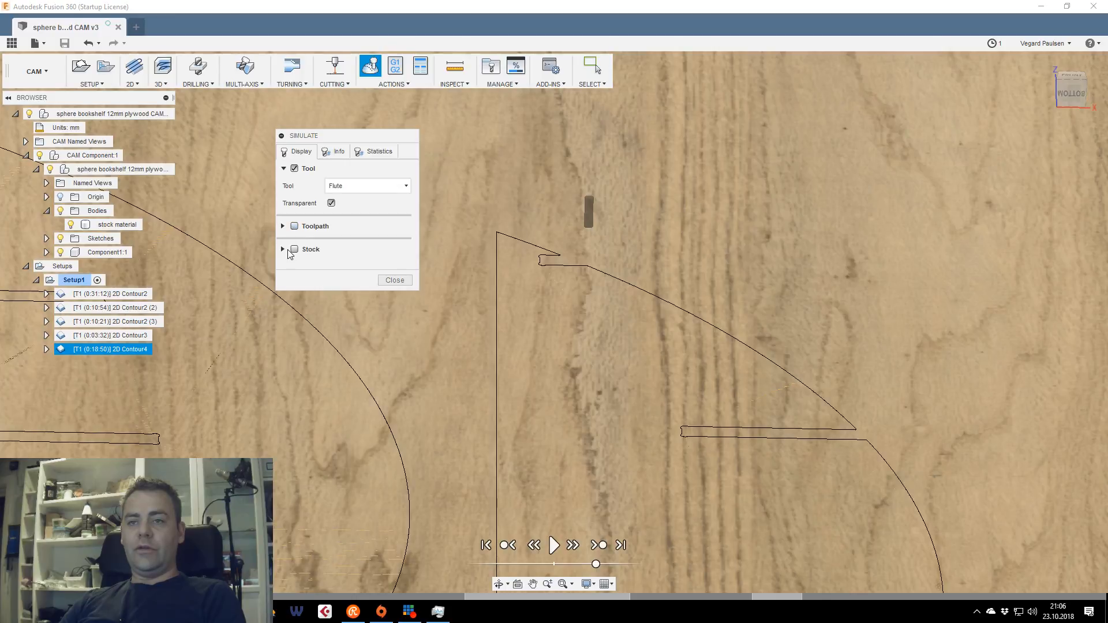
click(293, 248)
scroll(531, 337, down, 3)
middle_drag(587, 345, 666, 309)
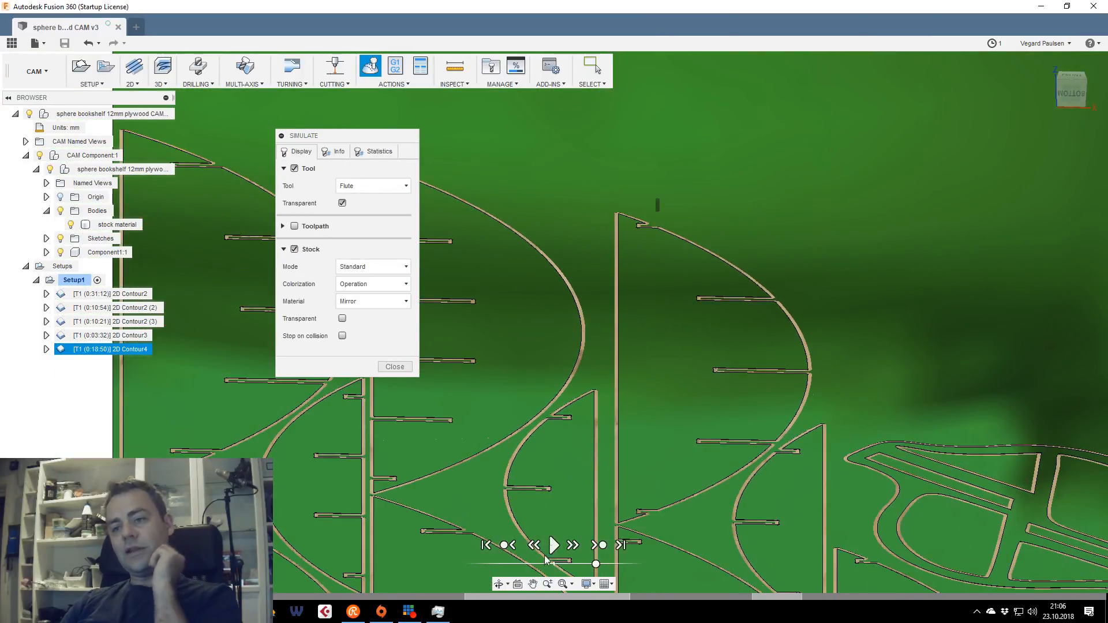
Play the Setup1 simulation and follow the cuts across the plywood sheet through all five contour operations
click(553, 544)
scroll(698, 433, down, 3)
middle_drag(699, 398, 714, 186)
scroll(653, 330, up, 4)
scroll(730, 303, up, 2)
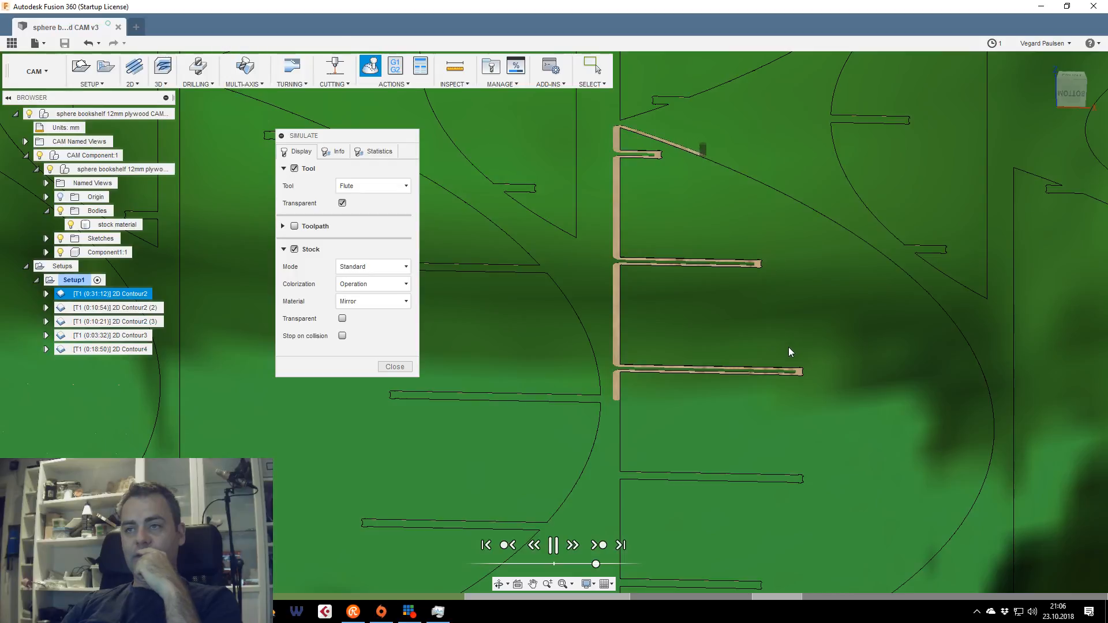
middle_drag(788, 347, 650, 154)
scroll(698, 300, down, 3)
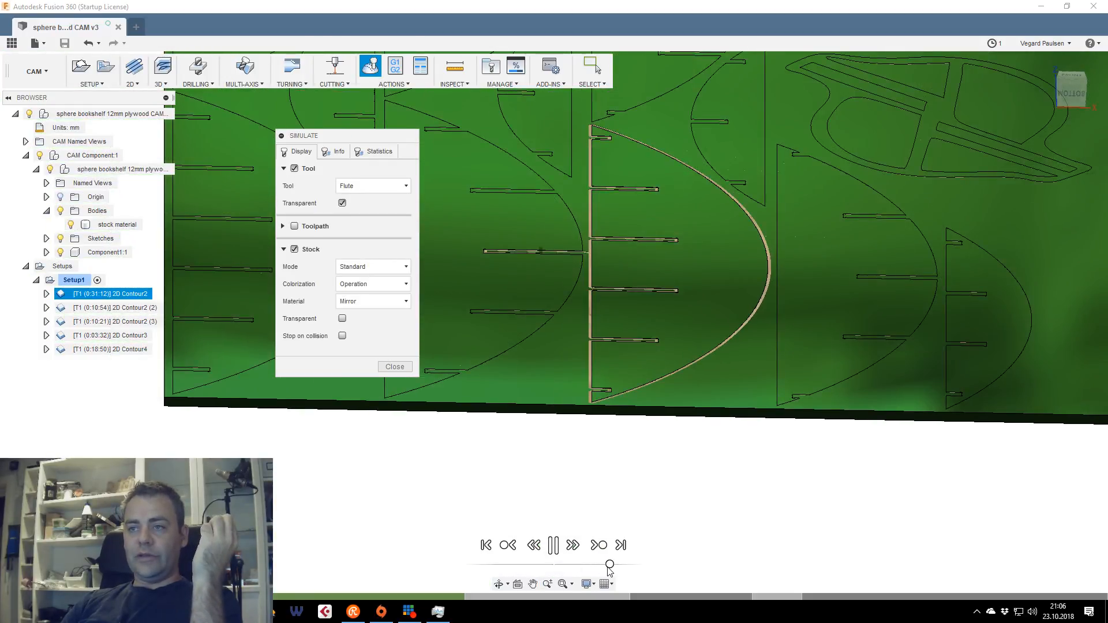
middle_drag(608, 312, 748, 338)
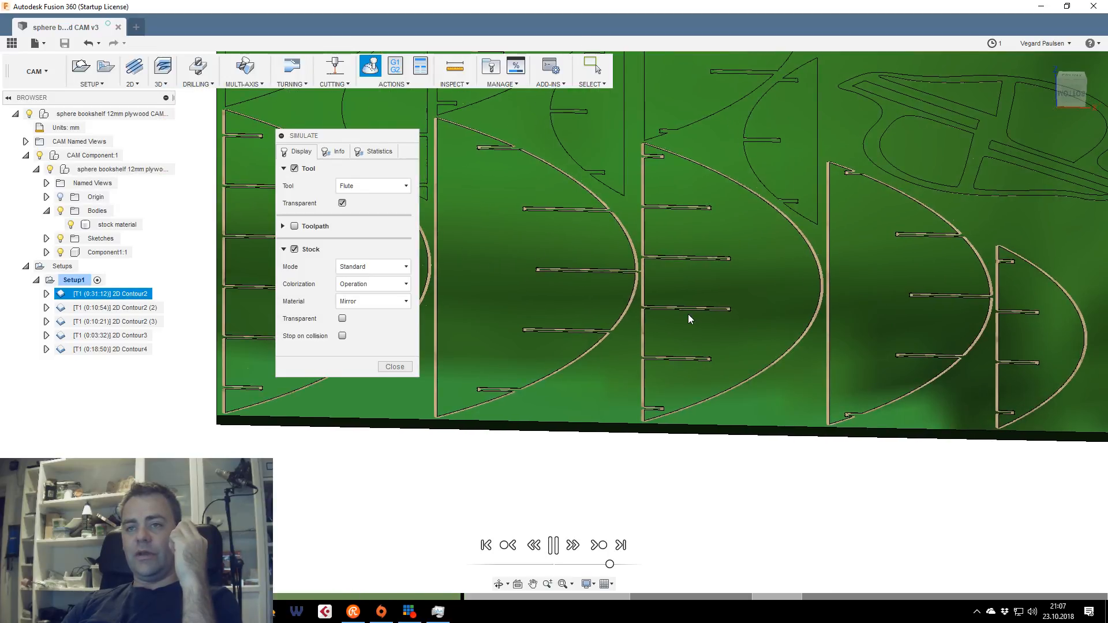
scroll(716, 268, down, 1)
middle_drag(721, 262, 736, 329)
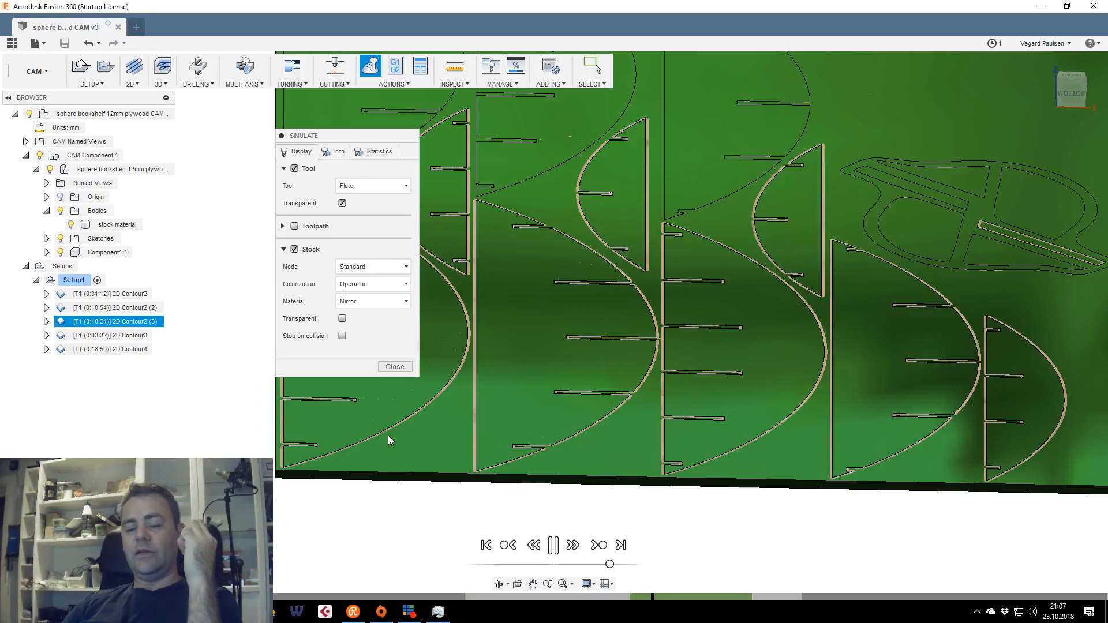
middle_drag(382, 434, 314, 426)
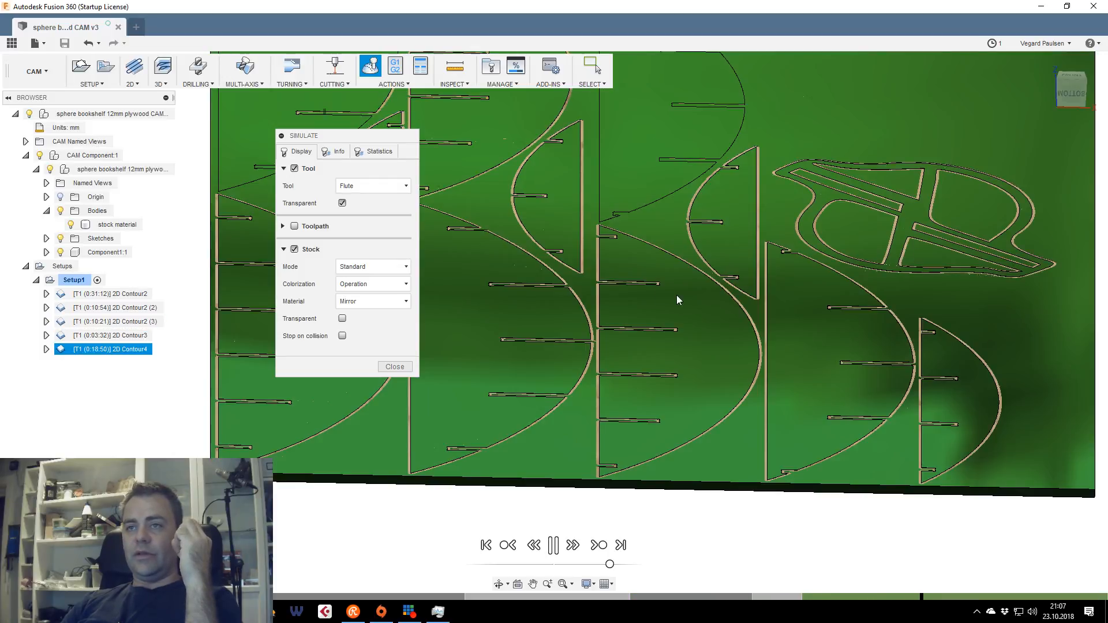
middle_drag(587, 258, 756, 374)
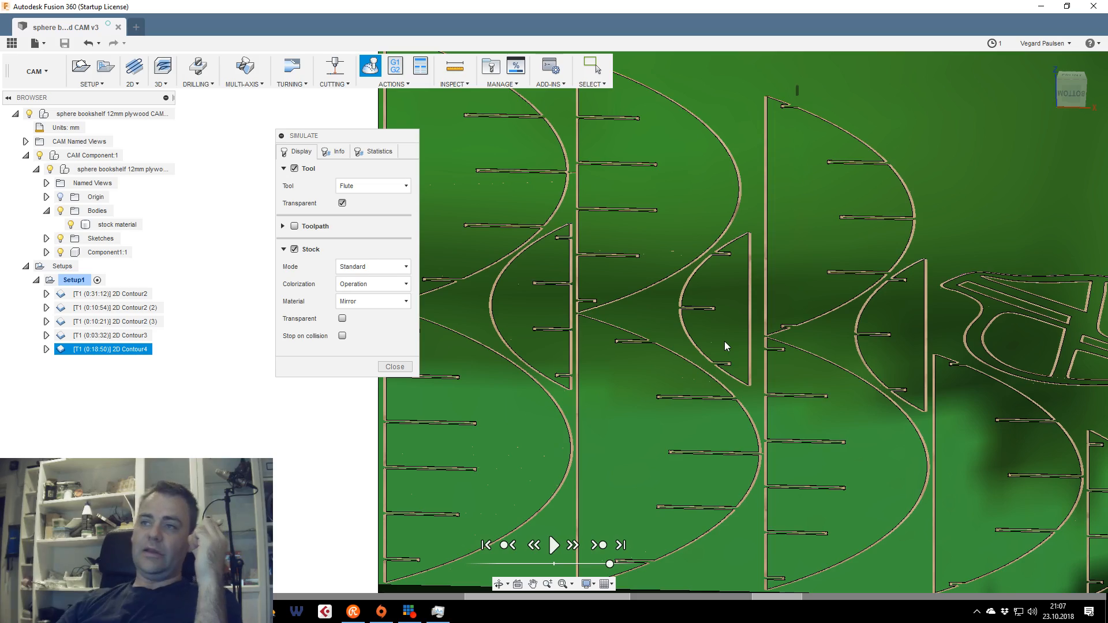
Inspect the finished cuts in the simulated stock, both close up and across the whole sheet
scroll(798, 352, up, 5)
mouse_move(1071, 93)
mouse_down()
mouse_move(1068, 115)
mouse_move(1069, 96)
mouse_up()
shift+middle_drag(728, 259, 729, 283)
scroll(733, 312, down, 4)
scroll(694, 323, down, 4)
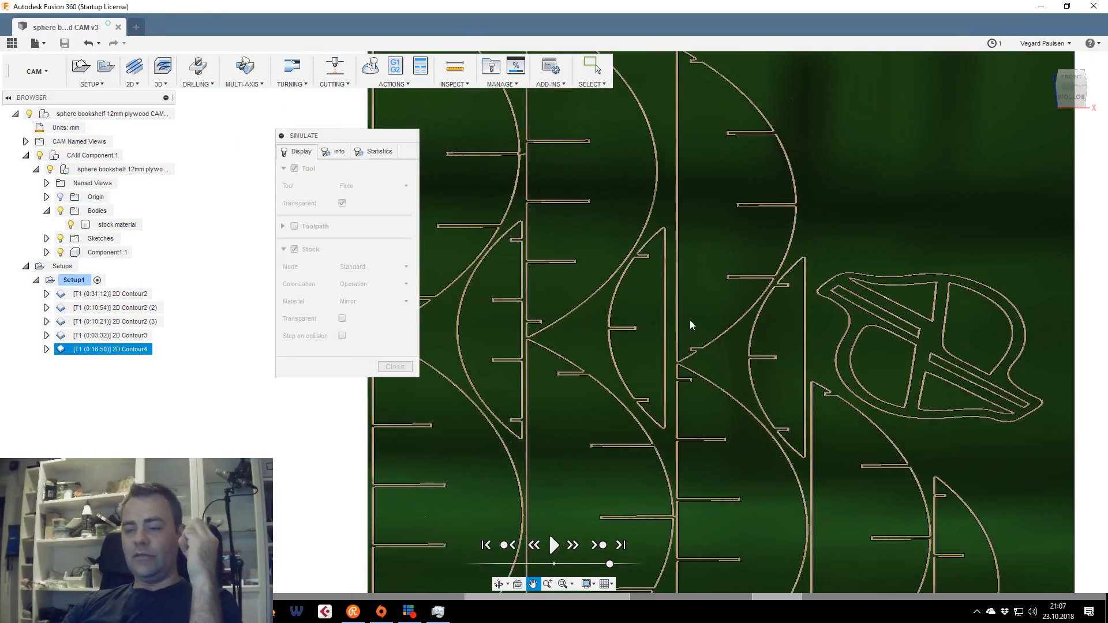
mouse_move(385, 140)
mouse_down()
mouse_move(358, 138)
mouse_move(373, 151)
mouse_move(413, 152)
mouse_move(401, 154)
mouse_up()
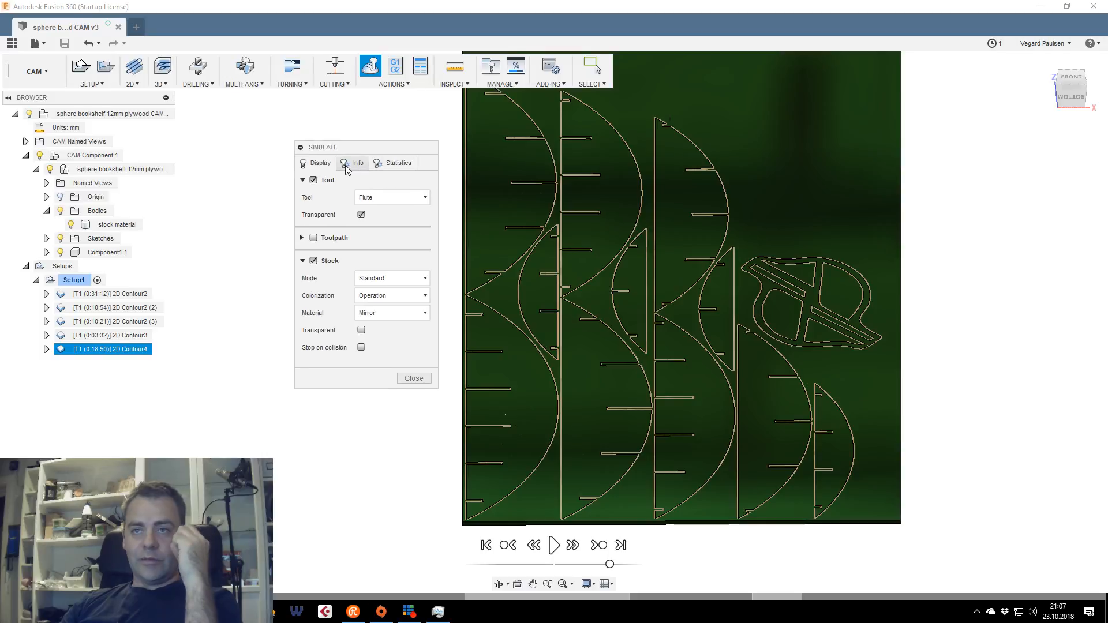
Review the simulation's position, operation and verification information and the machining statistics for Setup1, and close the simulation
click(349, 164)
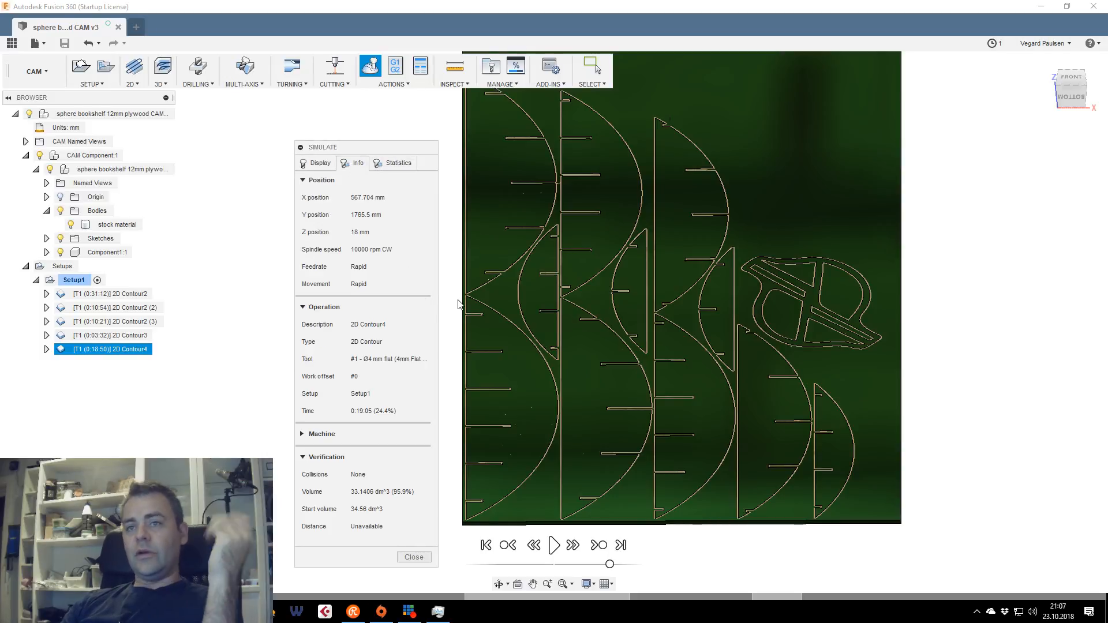
drag(354, 146, 344, 136)
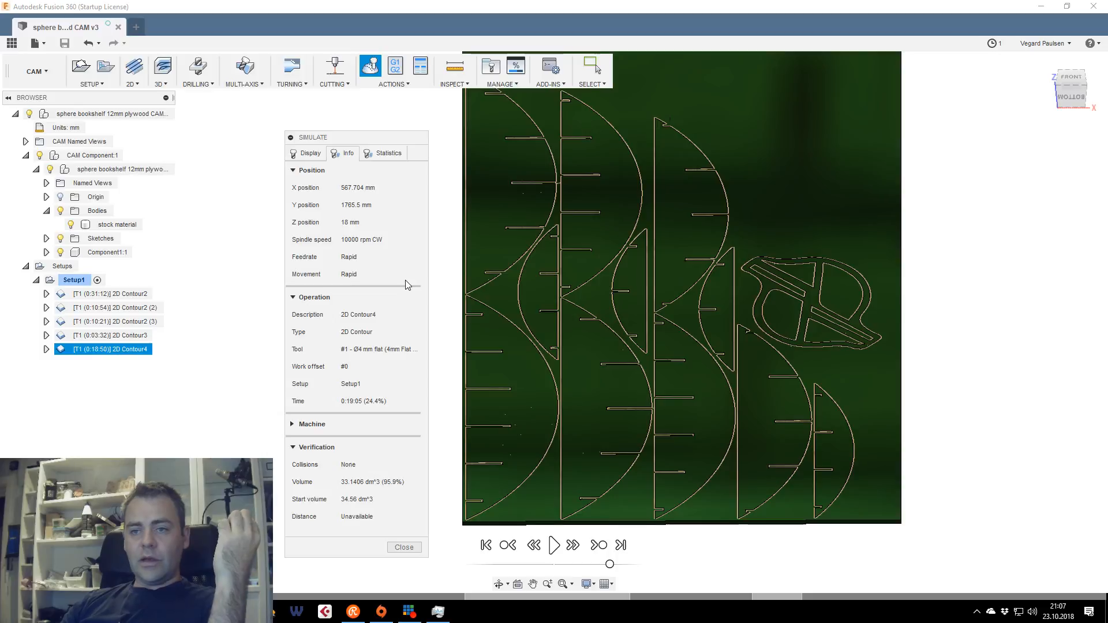
click(385, 154)
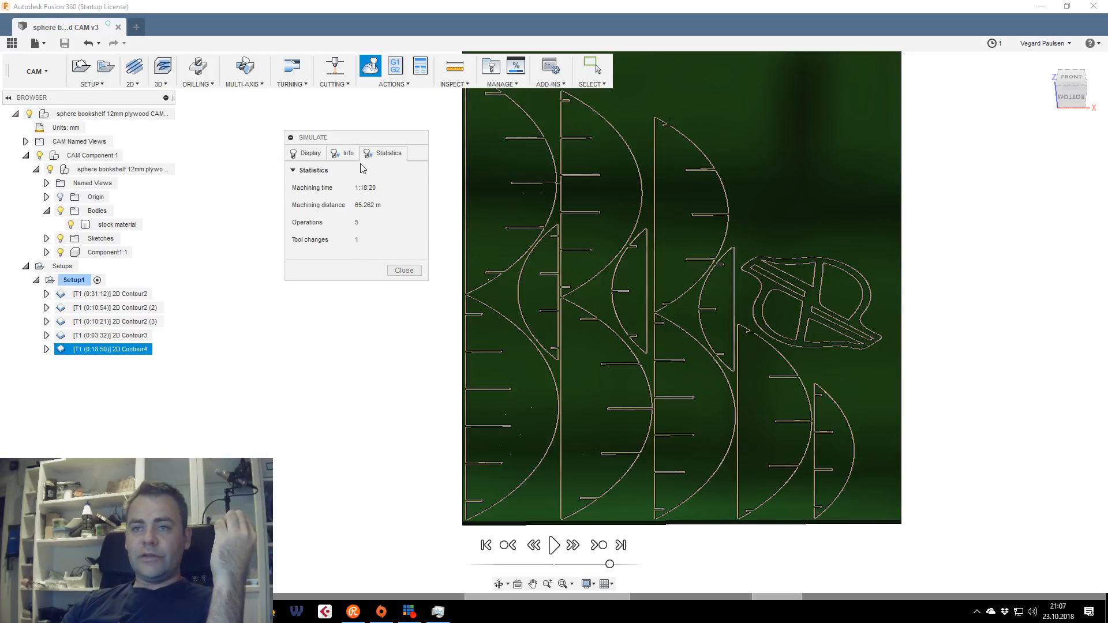
click(347, 153)
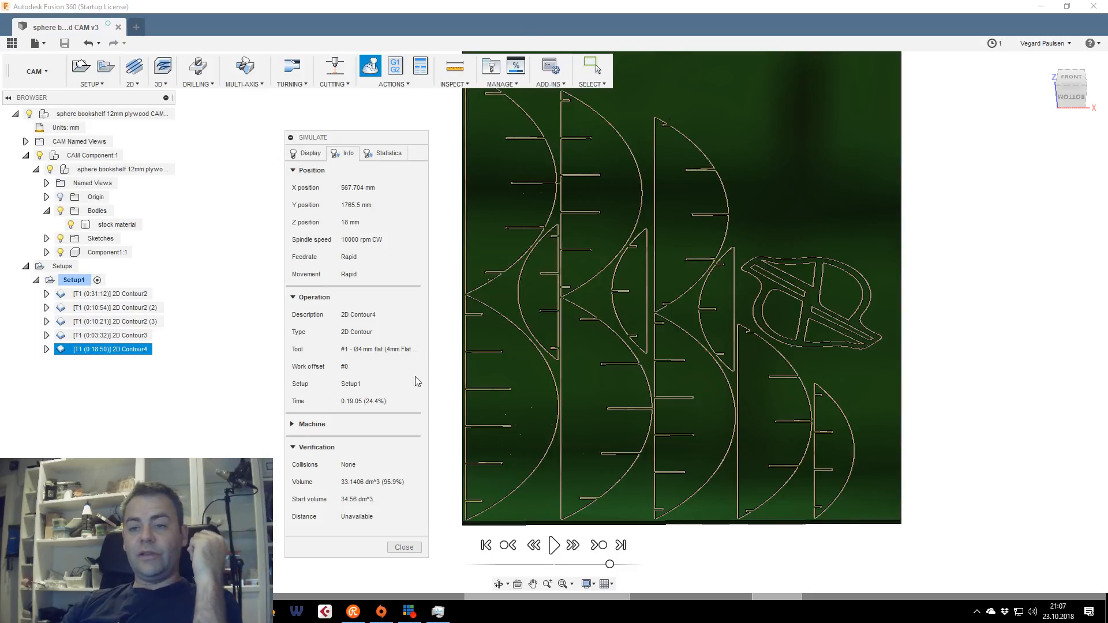
click(306, 153)
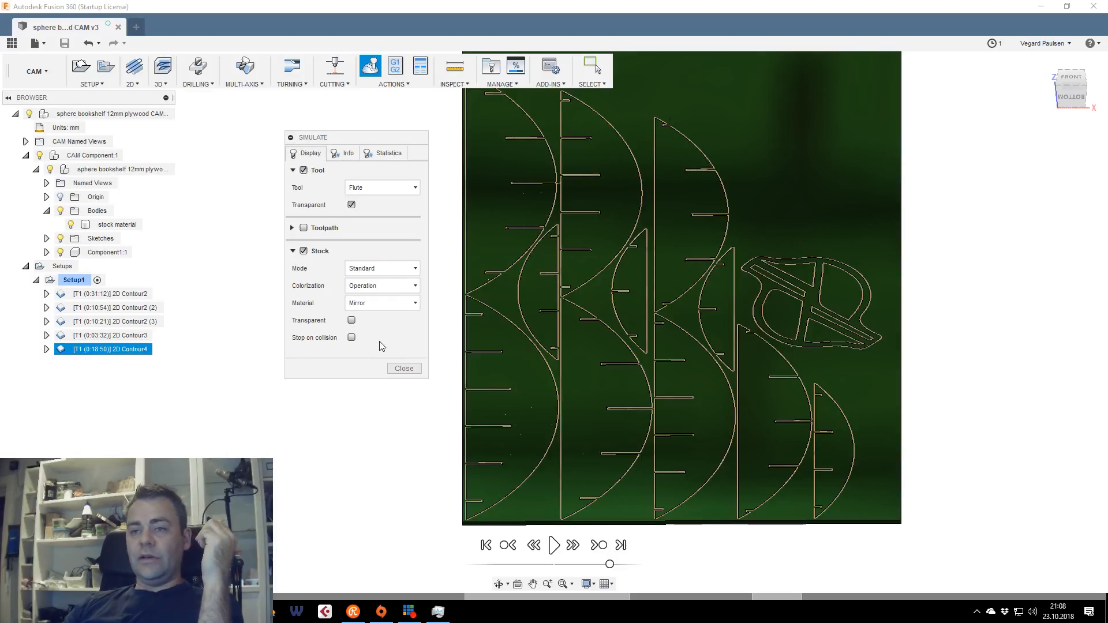
click(404, 369)
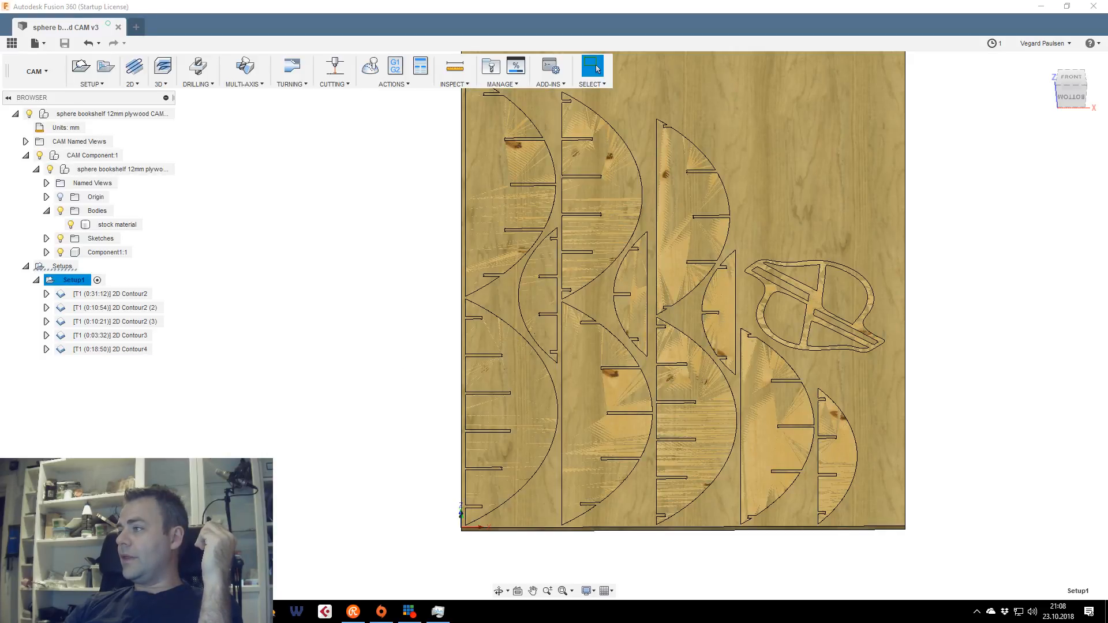
Examine the nested part layout and the unused area across the whole plywood sheet
scroll(323, 388, up, 2)
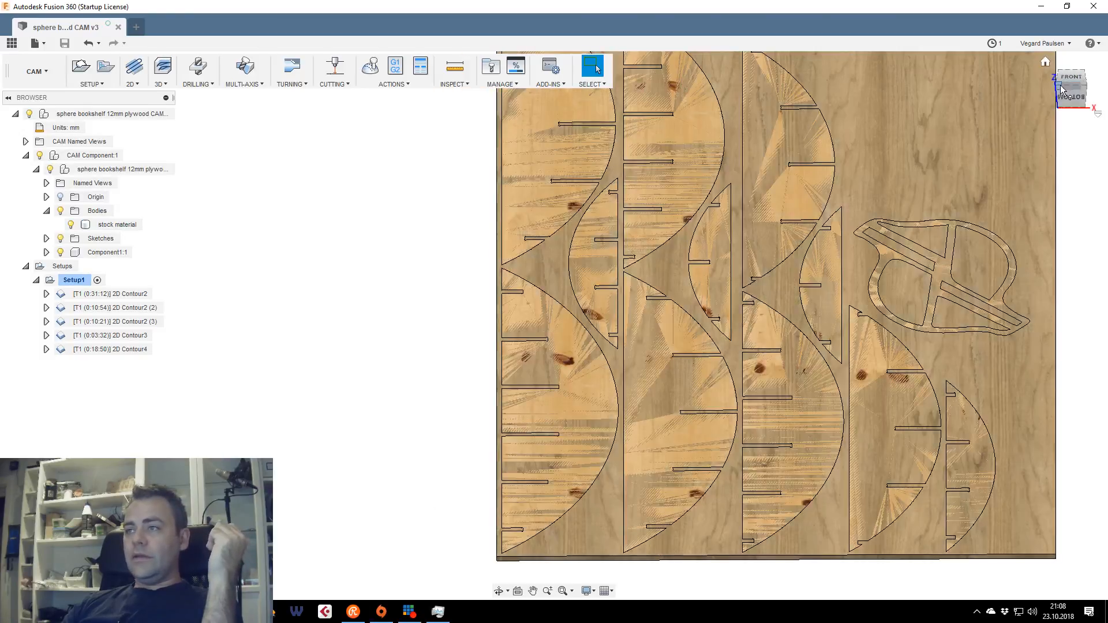
drag(1071, 96, 1060, 71)
middle_drag(833, 245, 620, 336)
drag(1070, 87, 1070, 115)
middle_drag(789, 141, 810, 364)
scroll(551, 250, down, 3)
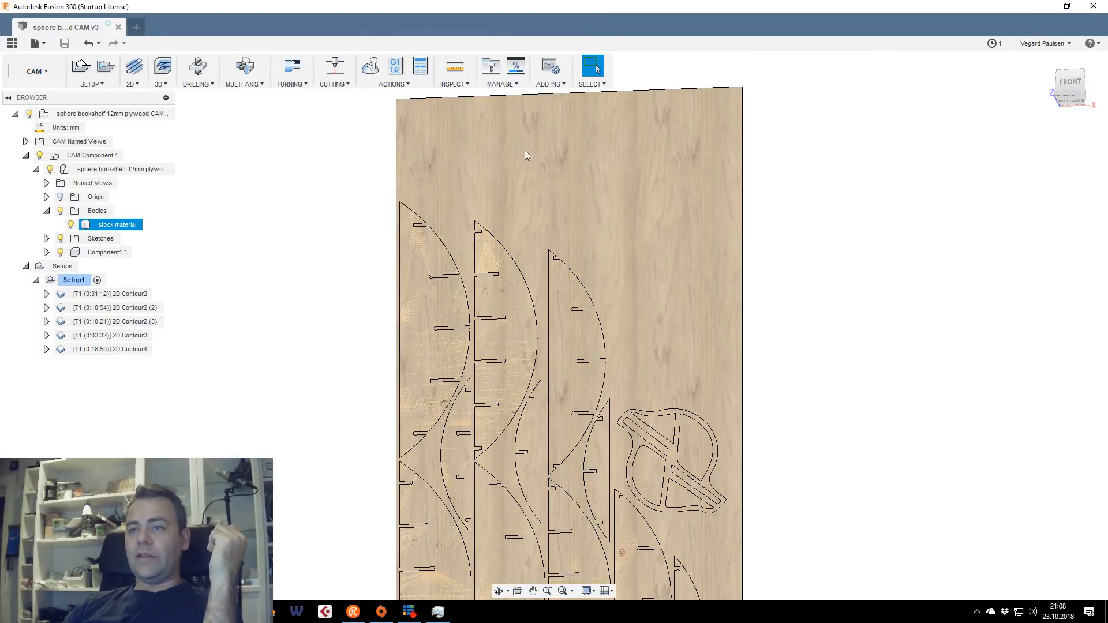
scroll(629, 342, up, 2)
drag(1070, 98, 1072, 66)
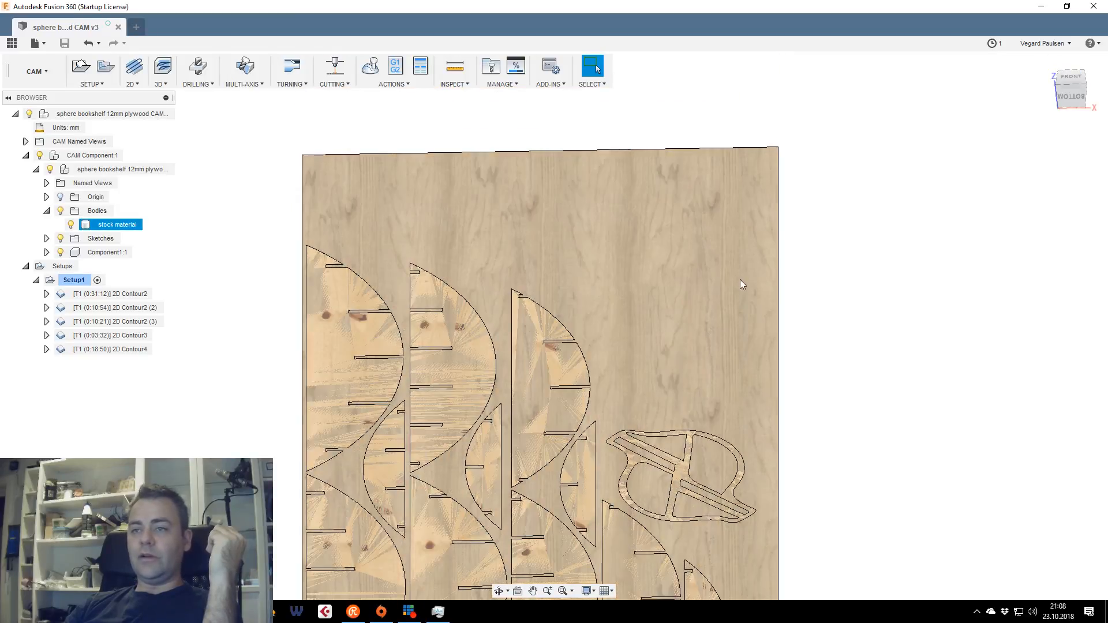
middle_drag(695, 271, 785, 211)
scroll(652, 205, up, 2)
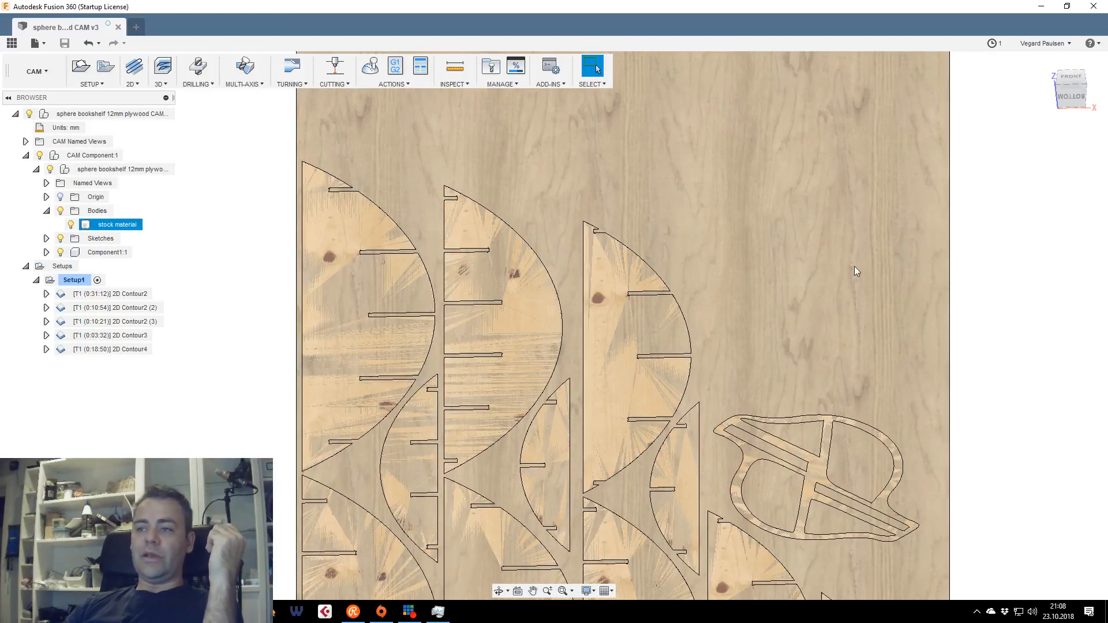
scroll(799, 361, down, 3)
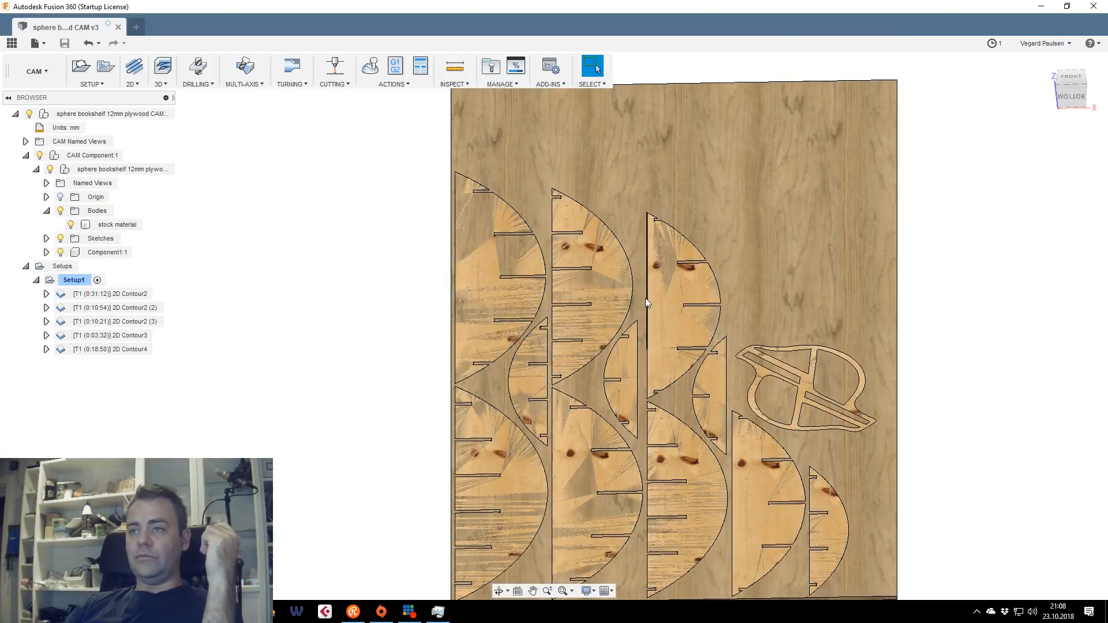
scroll(400, 366, down, 3)
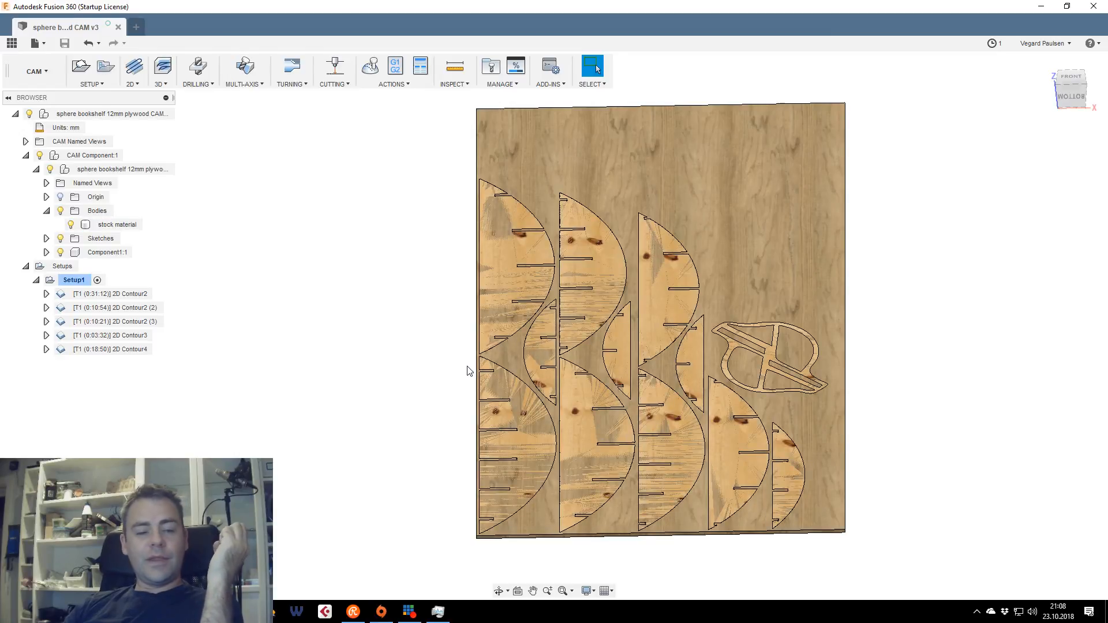
scroll(391, 337, up, 1)
middle_drag(391, 337, 263, 308)
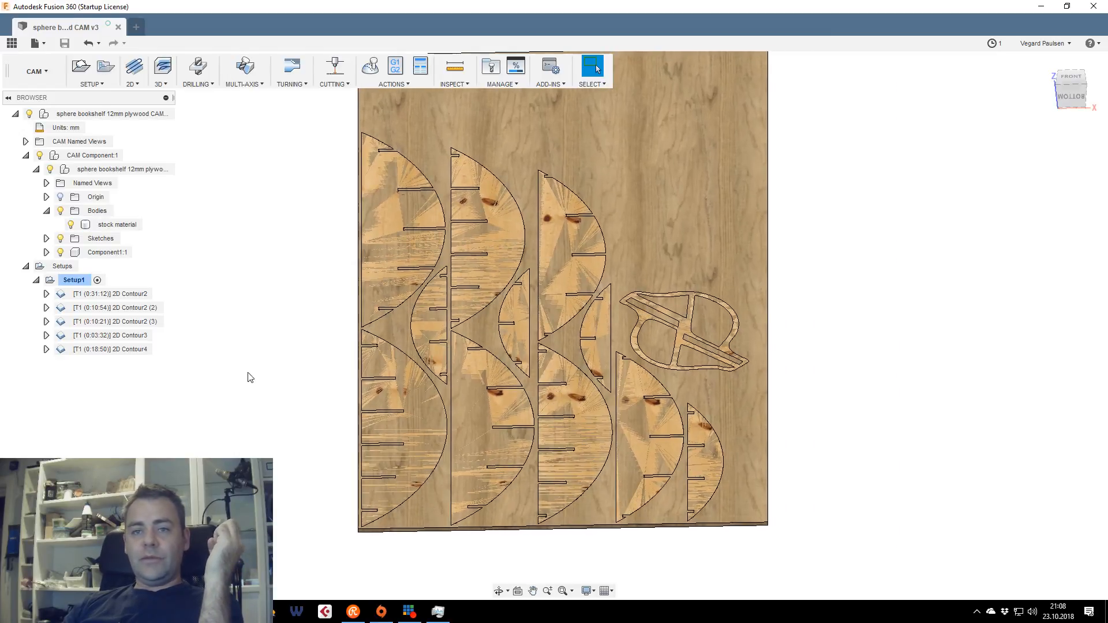
Open the 2D Contour2 operation in Setup1 for editing
click(93, 294)
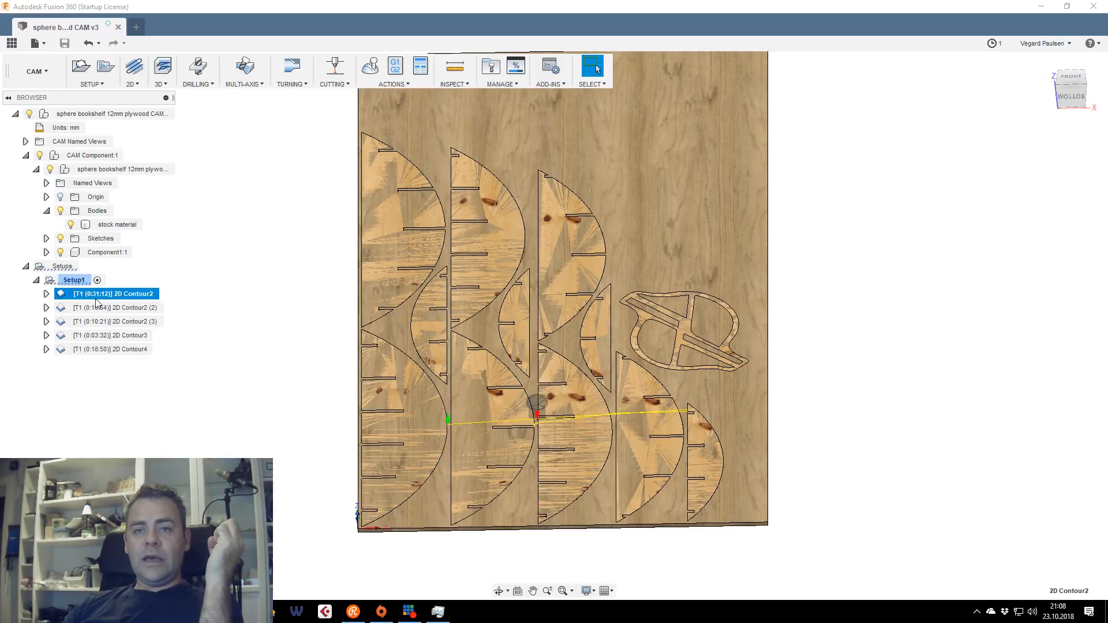
right_click(98, 296)
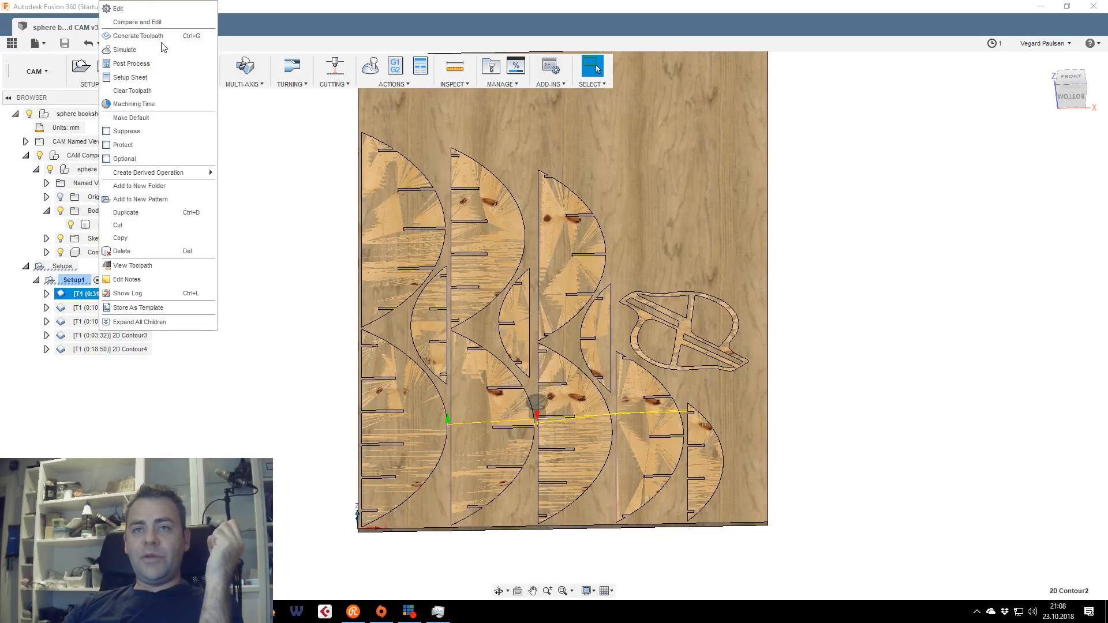
click(171, 8)
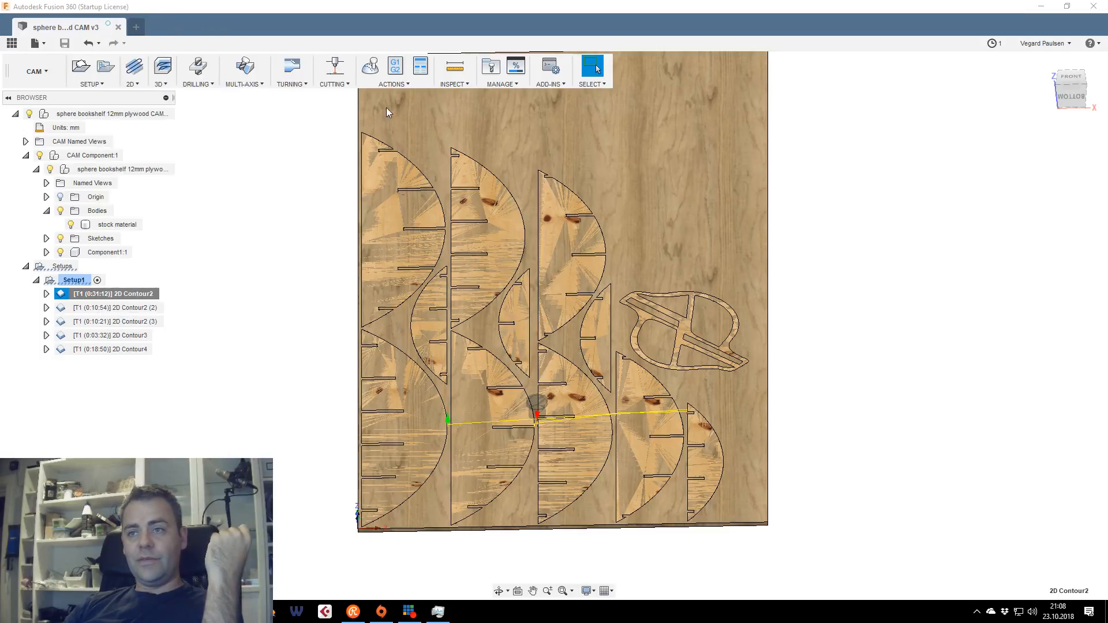
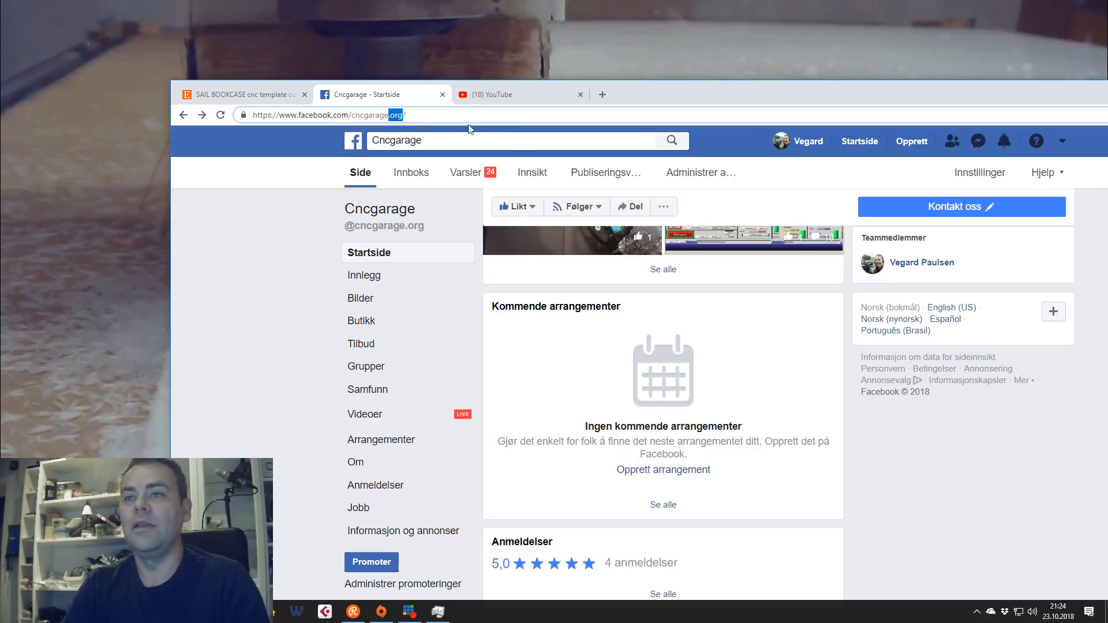
Look over the Cncgarage Facebook page and skip through the HDPE two-sided milling video on YouTube, and close the video
scroll(502, 270, up, 11)
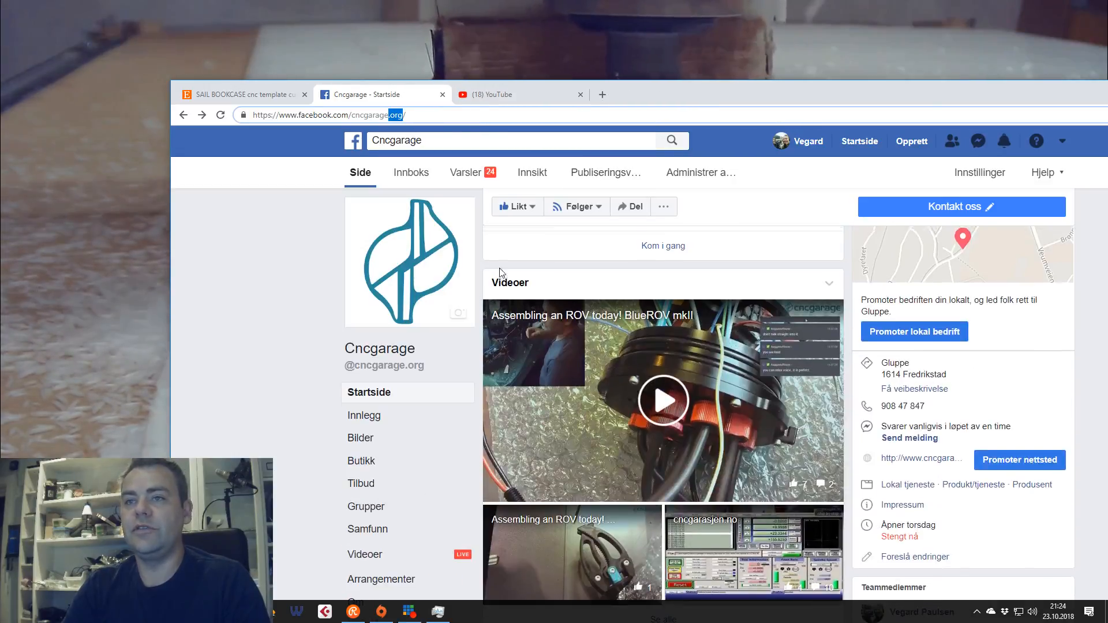
drag(730, 95, 1107, 95)
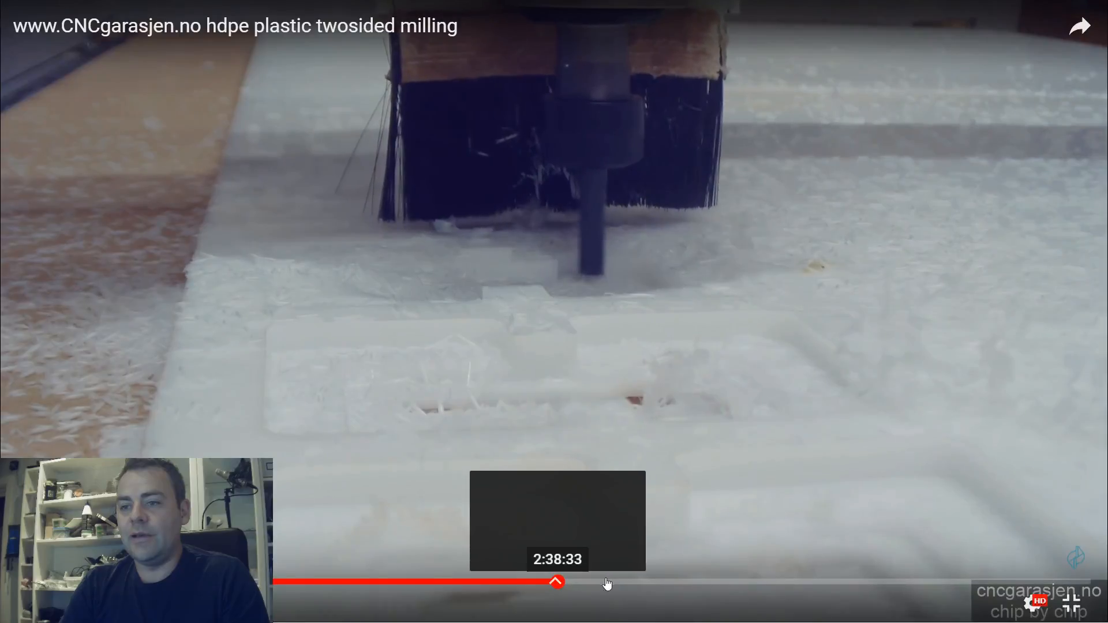
click(924, 584)
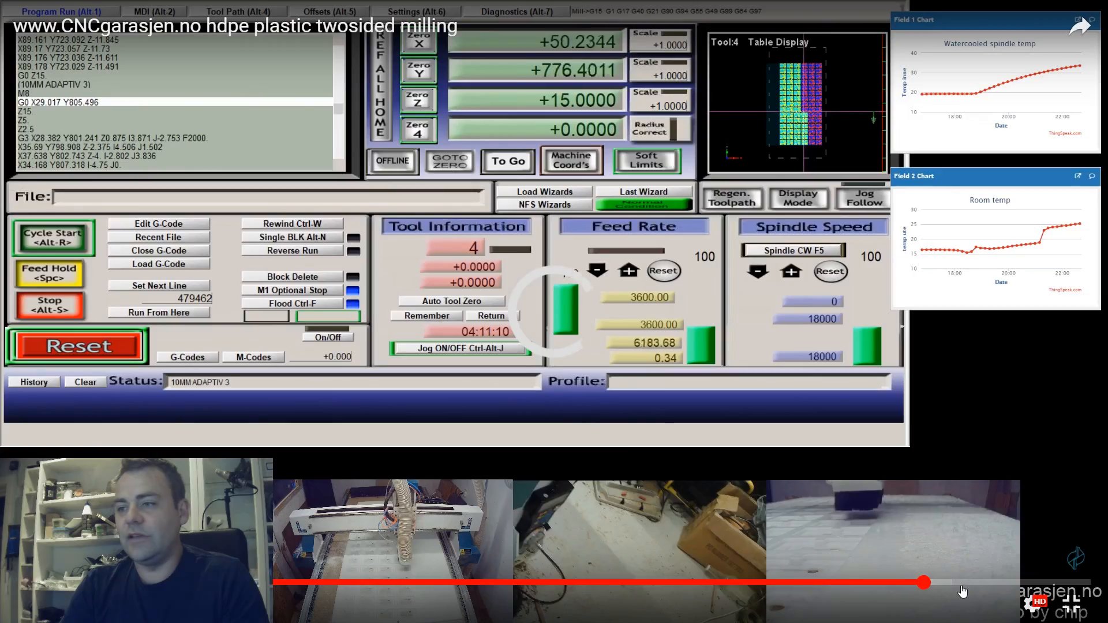
click(1003, 583)
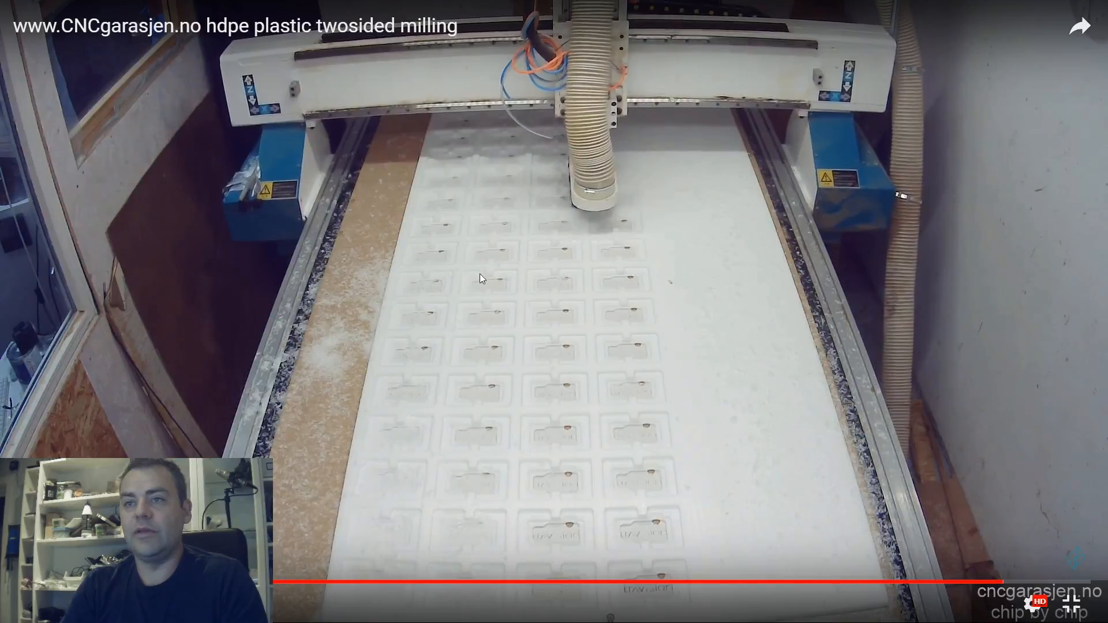
click(1035, 582)
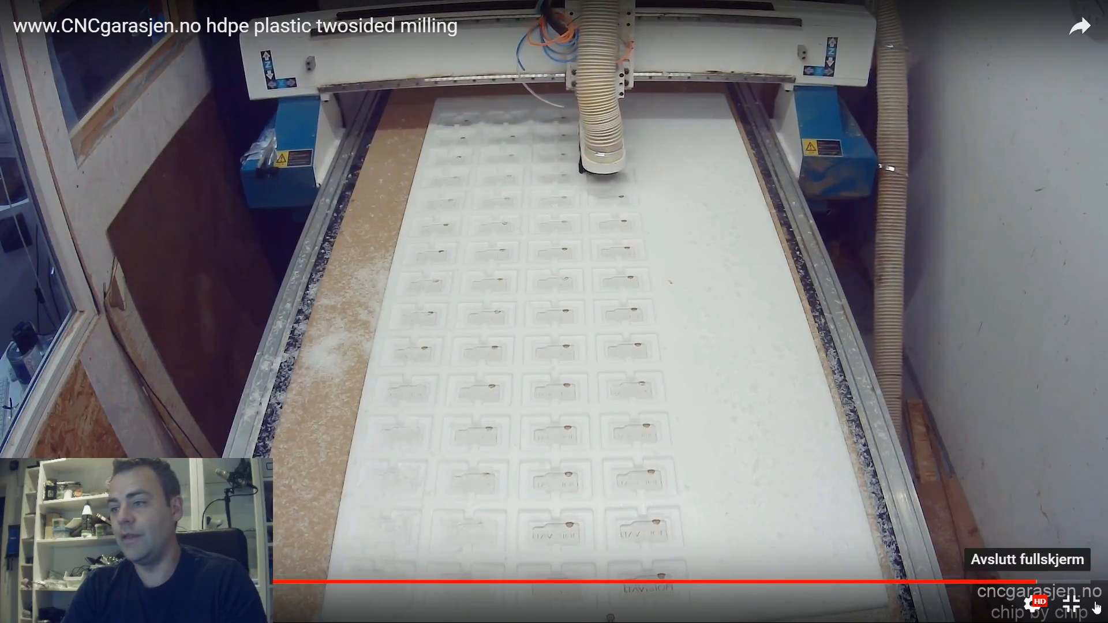
click(1071, 603)
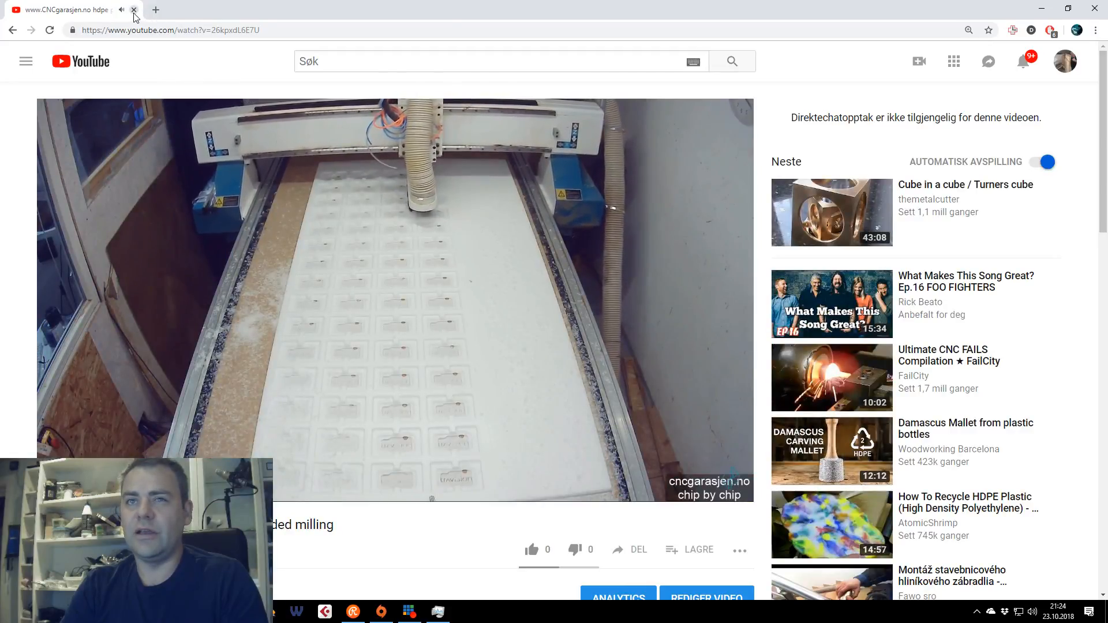
click(134, 11)
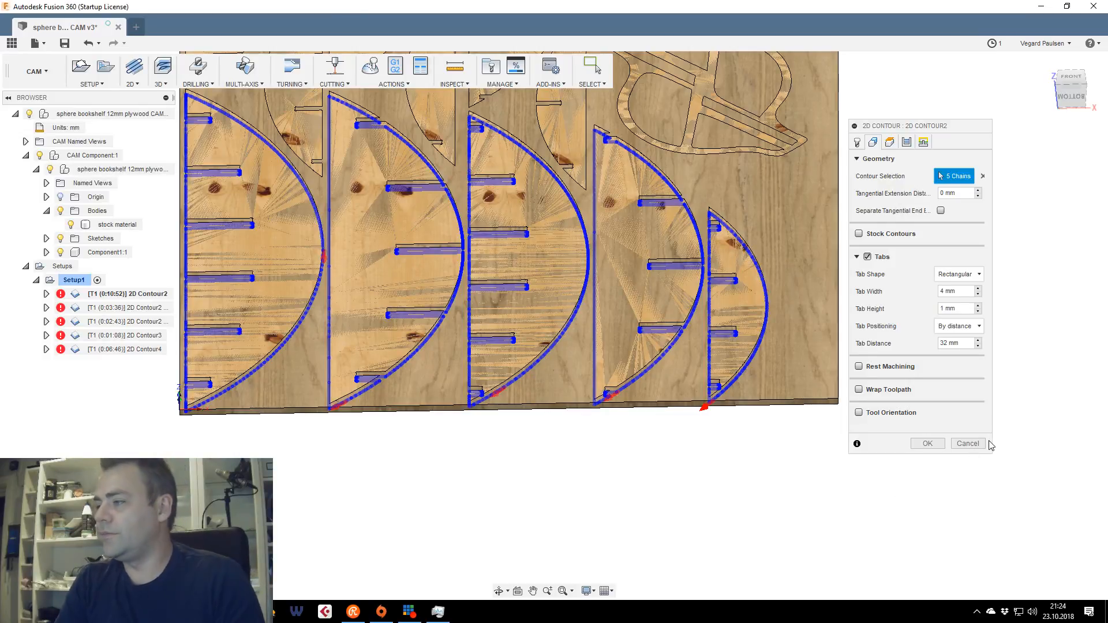
Set the tab distance of the 2D Contour2 operation to 500 mm, keeping tab positioning by distance
drag(1107, 63, 1107, 25)
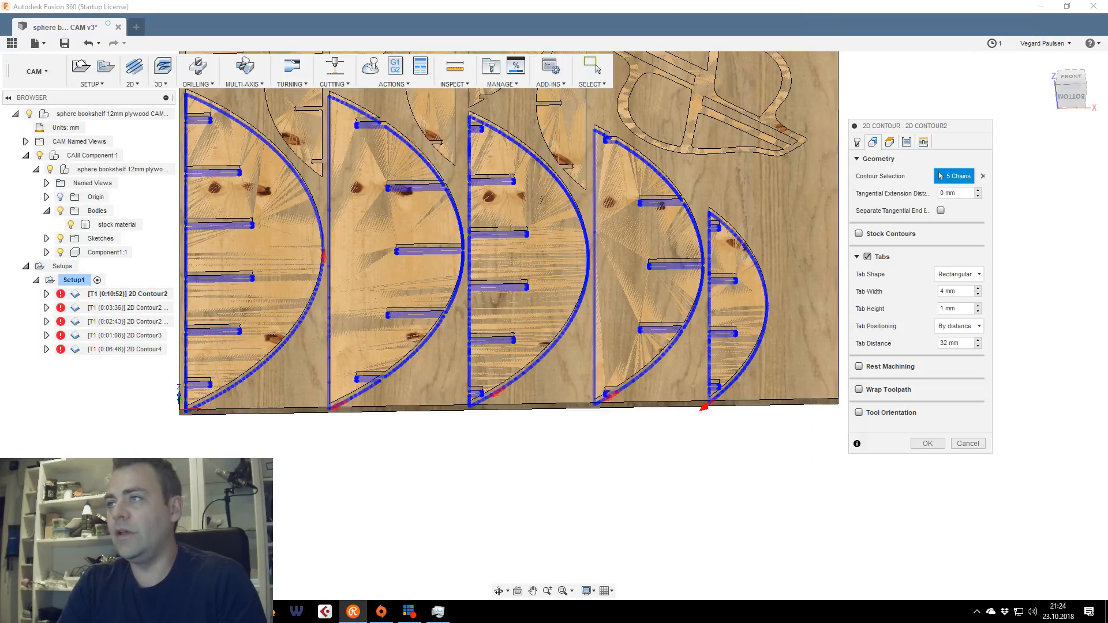
drag(900, 125, 931, 176)
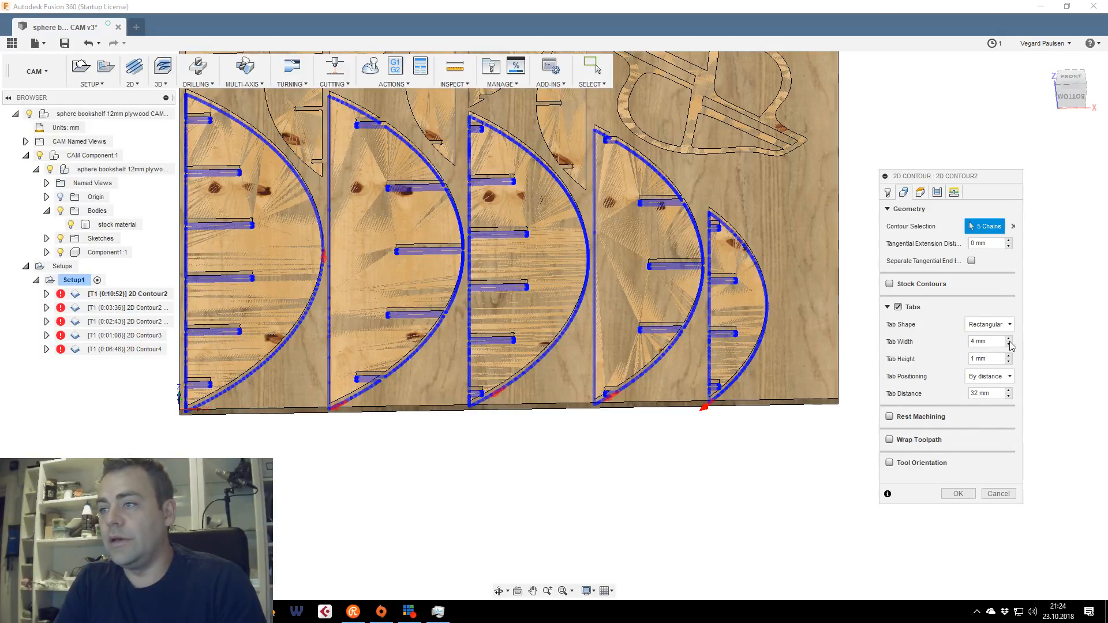
click(992, 378)
click(988, 393)
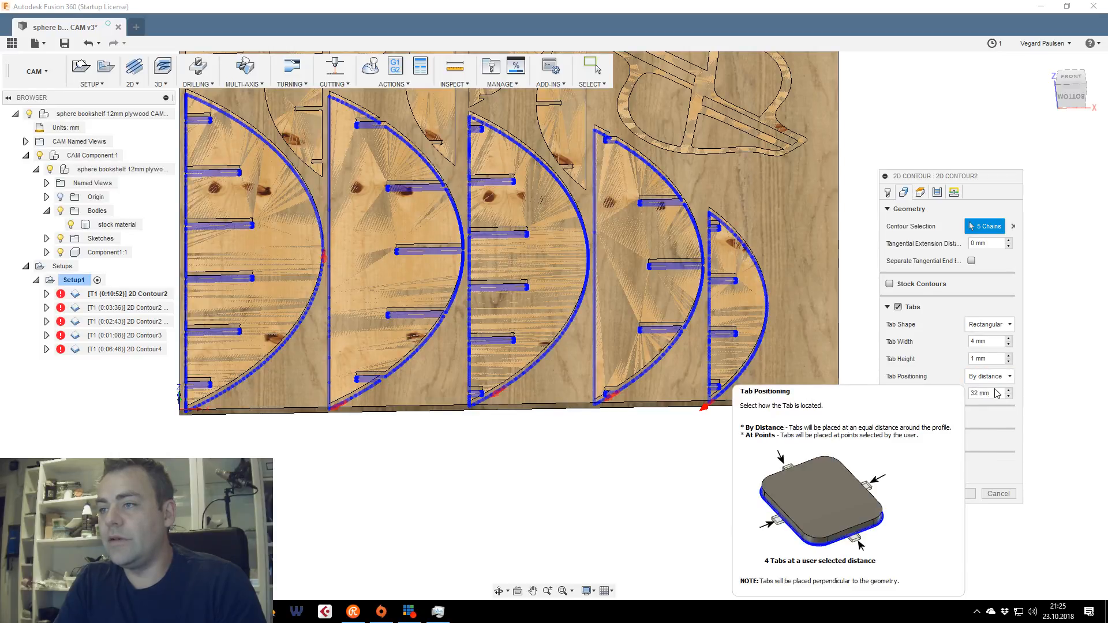
double_click(980, 393)
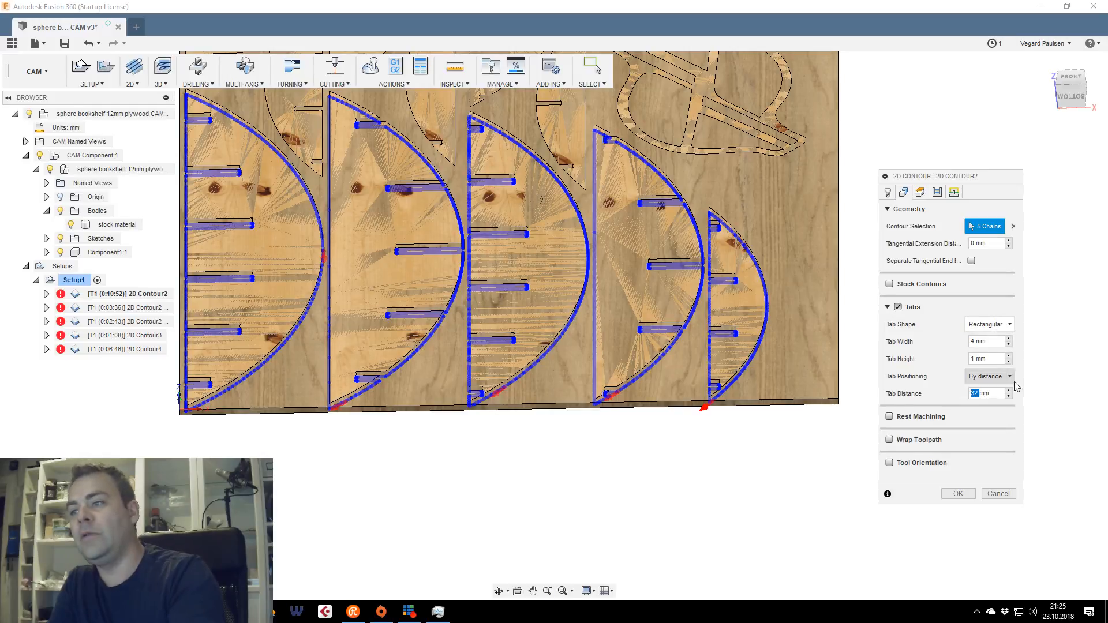
text(500)
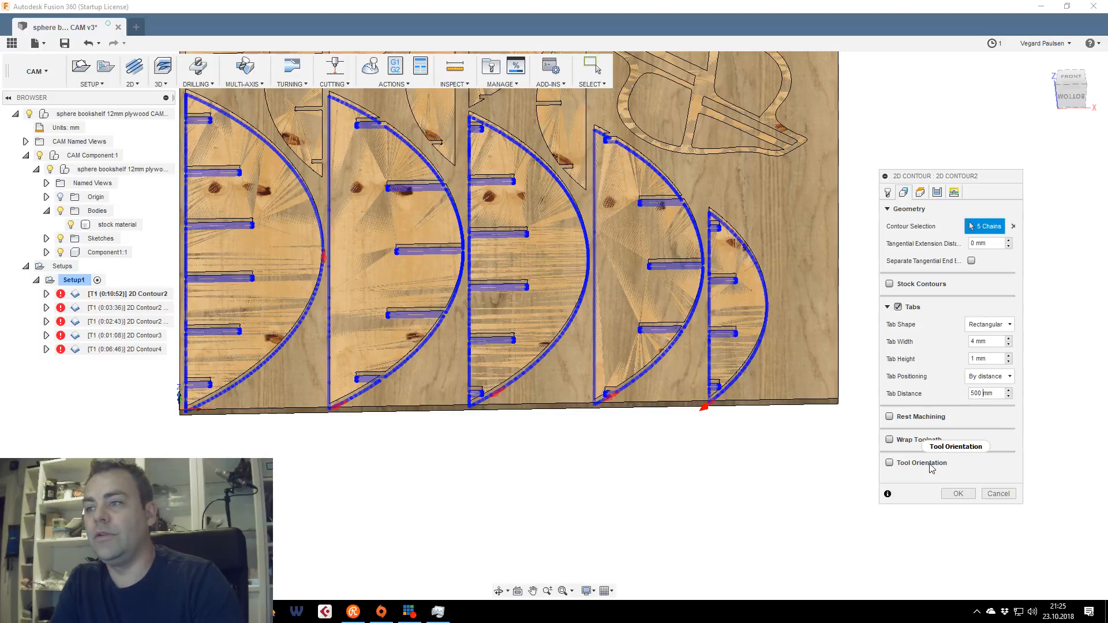
Try a tab height of 2 mm for the 2D Contour2 tabs and return it to 1 mm
scroll(445, 339, up, 3)
middle_drag(517, 429, 572, 470)
scroll(620, 383, down, 2)
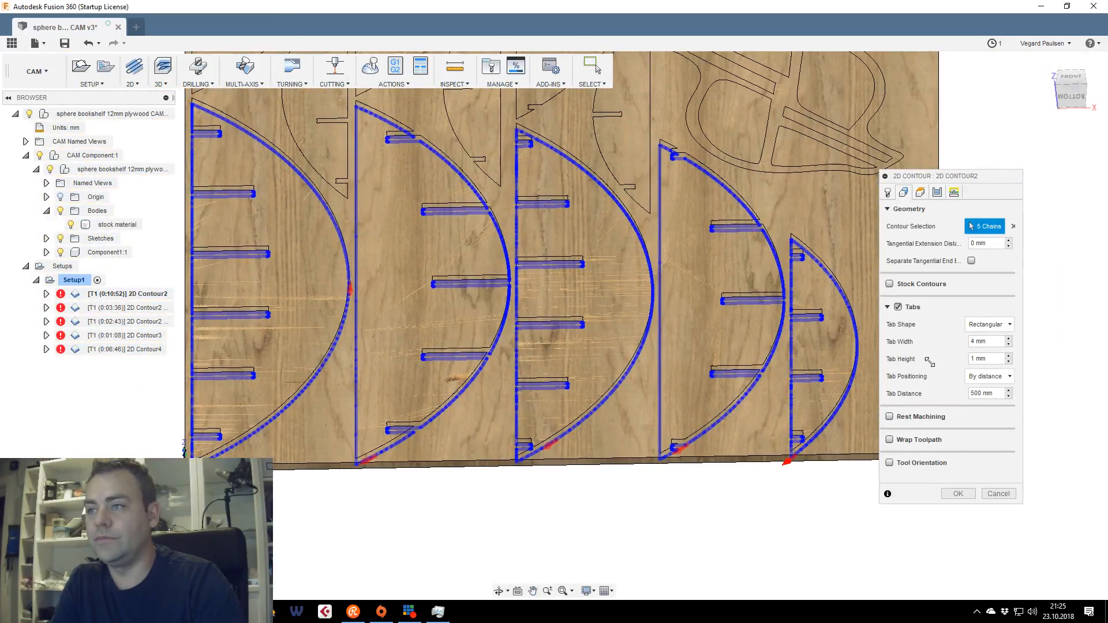
click(1008, 356)
mouse_move(1068, 90)
mouse_down()
mouse_move(1057, 93)
mouse_move(1071, 91)
mouse_up()
click(1008, 362)
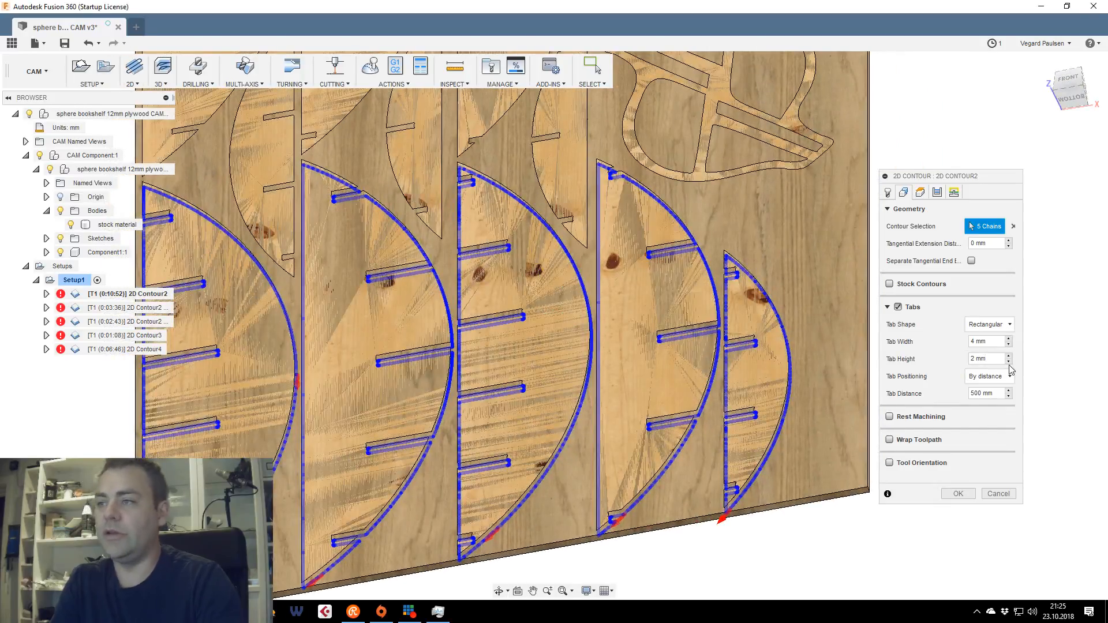
Check the five selected contour chains up close and apply the edited tab settings to the 2D Contour2 operation
drag(1068, 93, 1080, 89)
scroll(622, 379, up, 5)
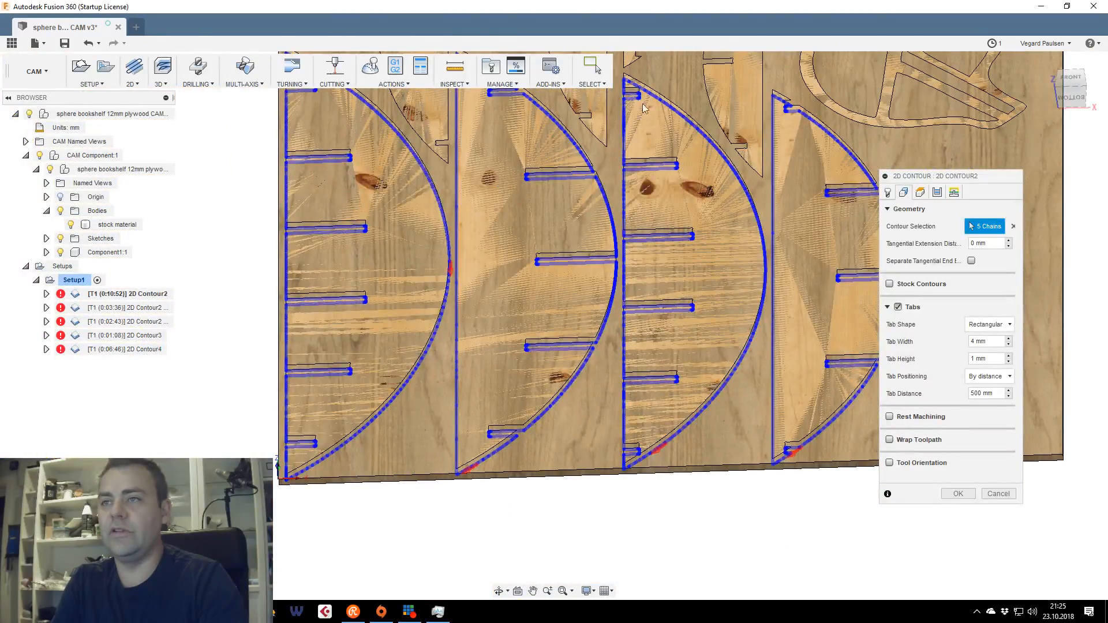
scroll(680, 278, up, 3)
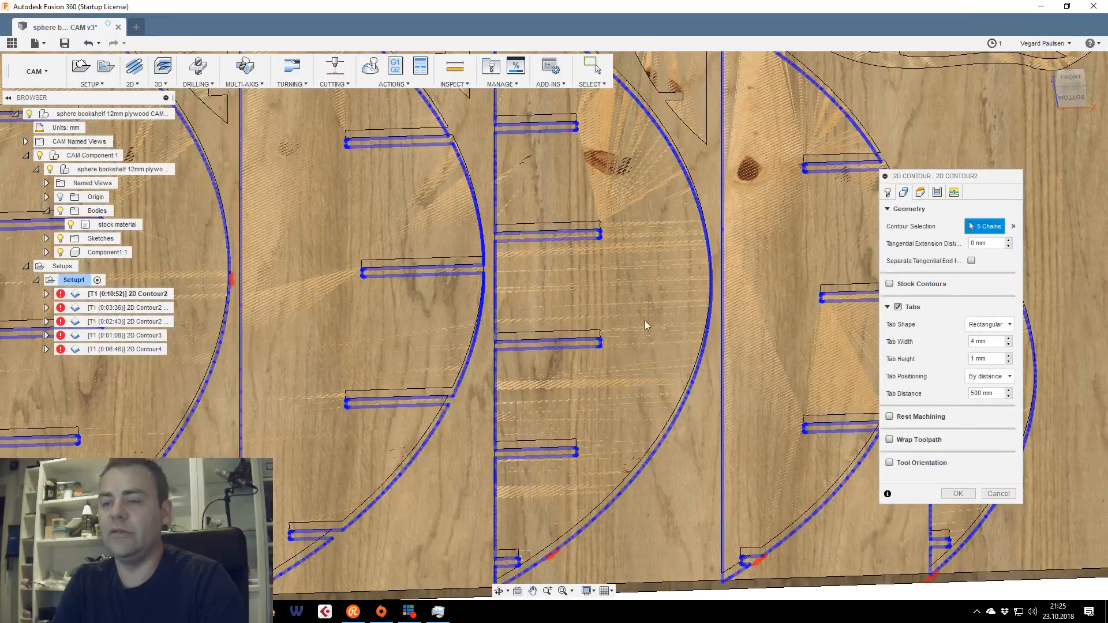
middle_drag(630, 421, 664, 351)
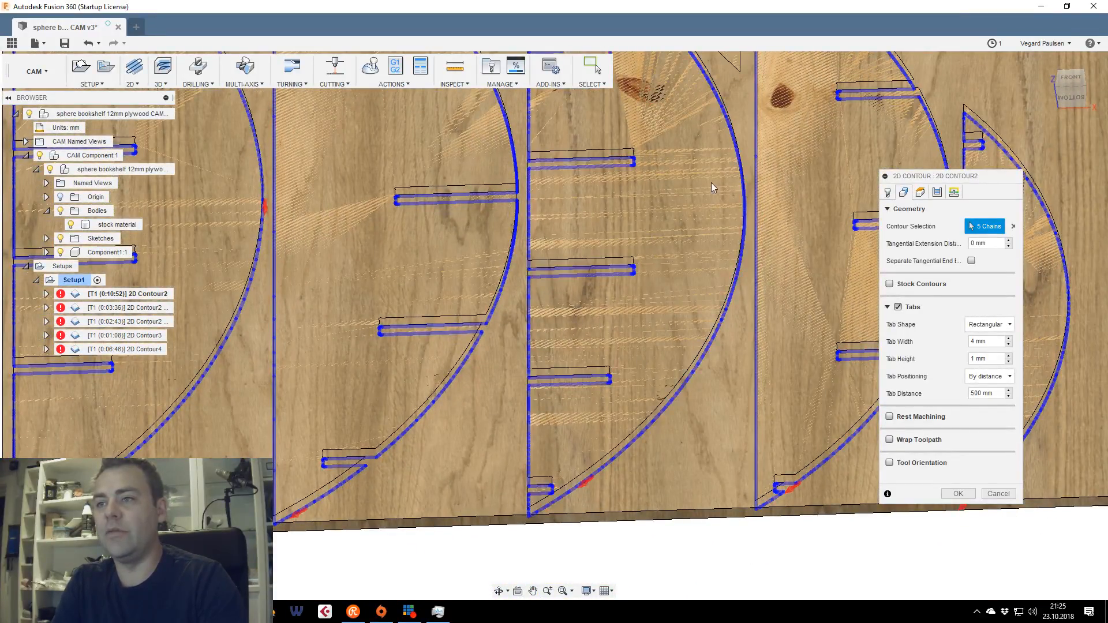
key(Return)
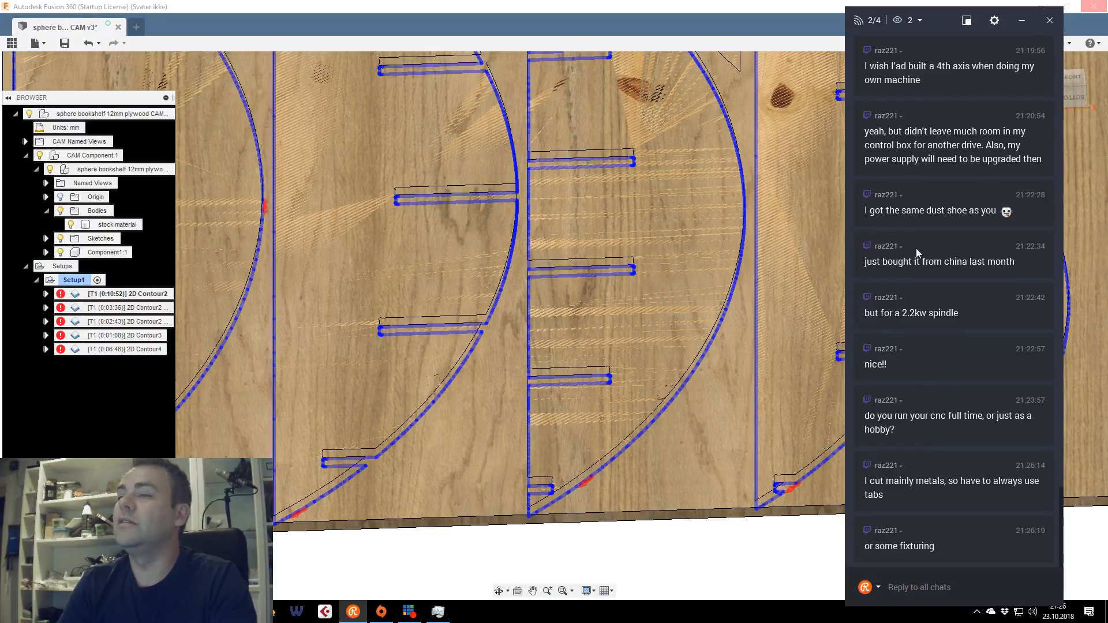
Move the chat window off the model view and look over the nested parts with the regenerated 2D Contour2 toolpath
drag(937, 21, 956, 16)
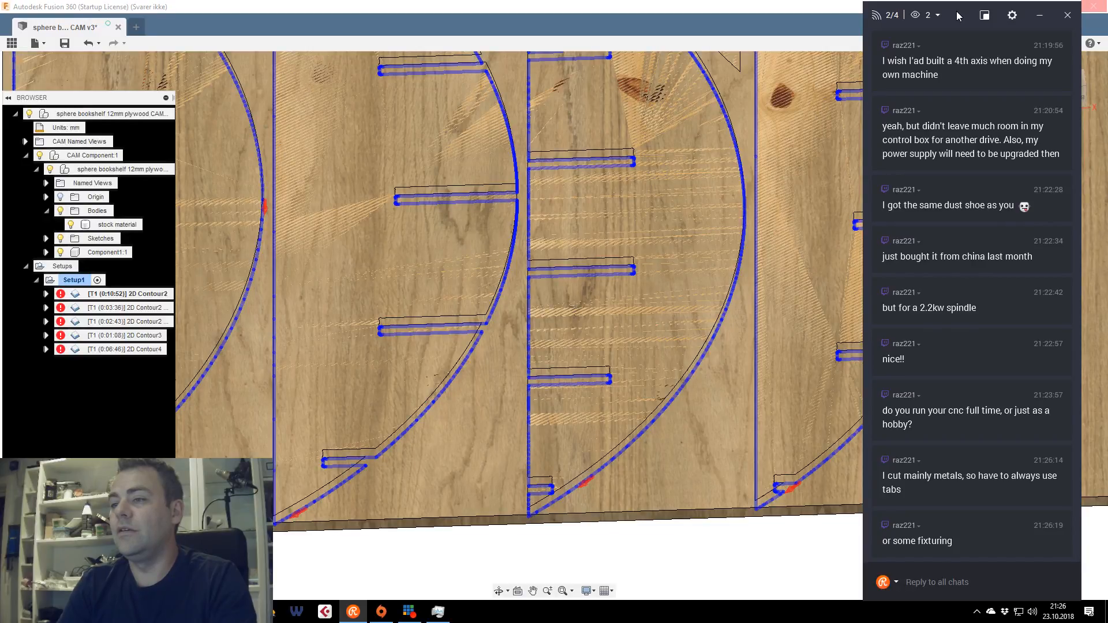
drag(958, 6, 974, 59)
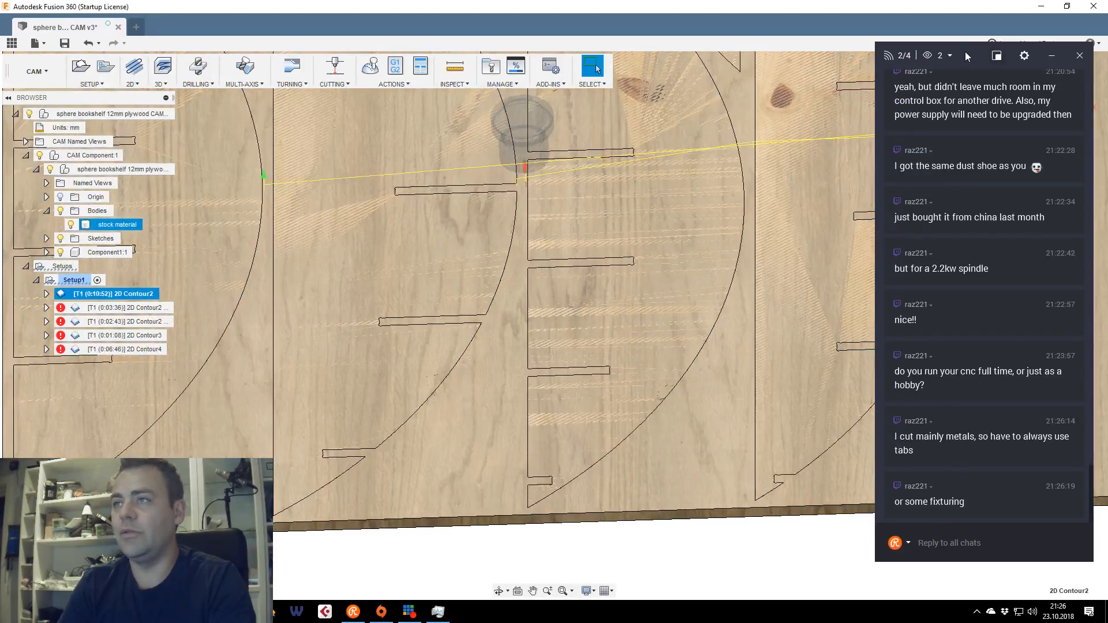
drag(964, 51, 1107, 51)
click(600, 13)
scroll(638, 273, down, 2)
scroll(638, 274, down, 2)
middle_drag(604, 386, 543, 499)
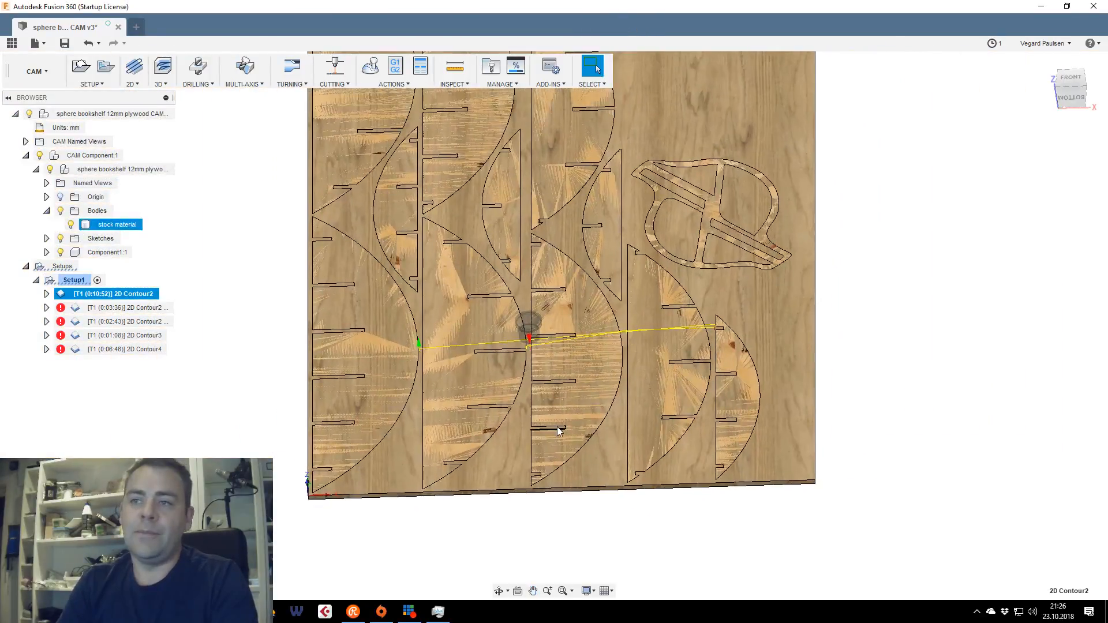
middle_drag(496, 369, 538, 442)
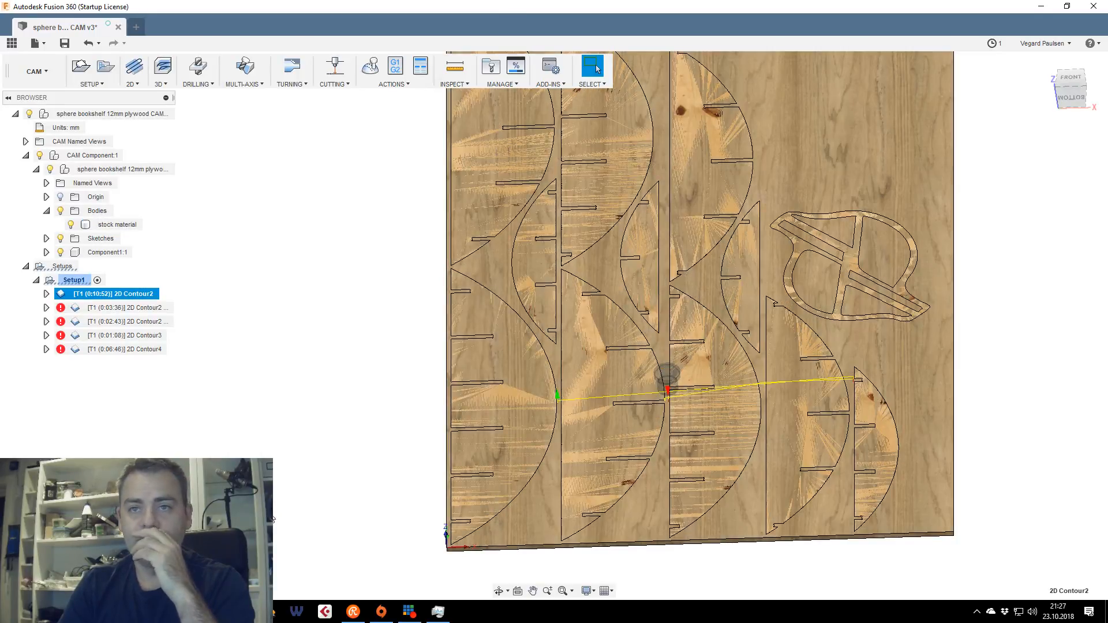
Check the toolpaths of the outdated contour operations and read the message log of the second 2D Contour2 operation
click(134, 308)
click(134, 323)
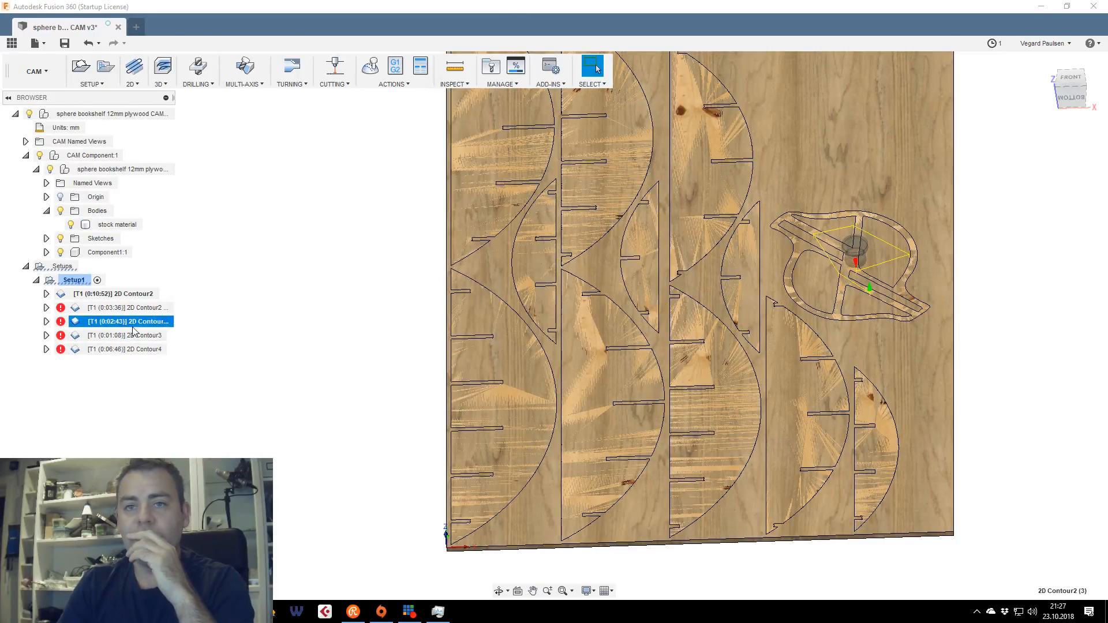
click(128, 334)
click(60, 308)
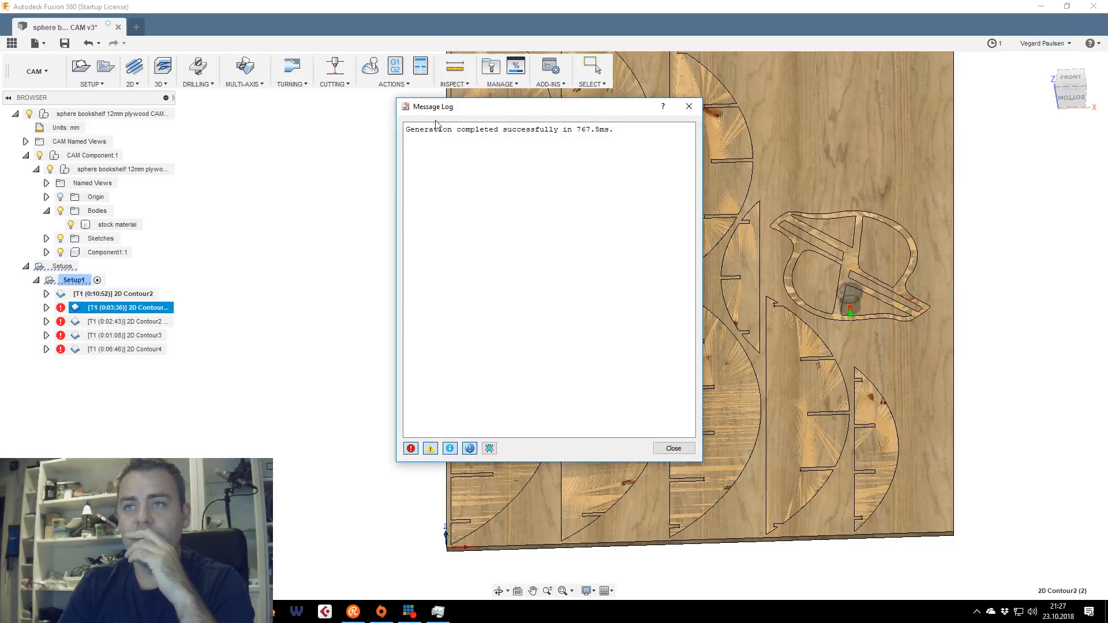
click(672, 448)
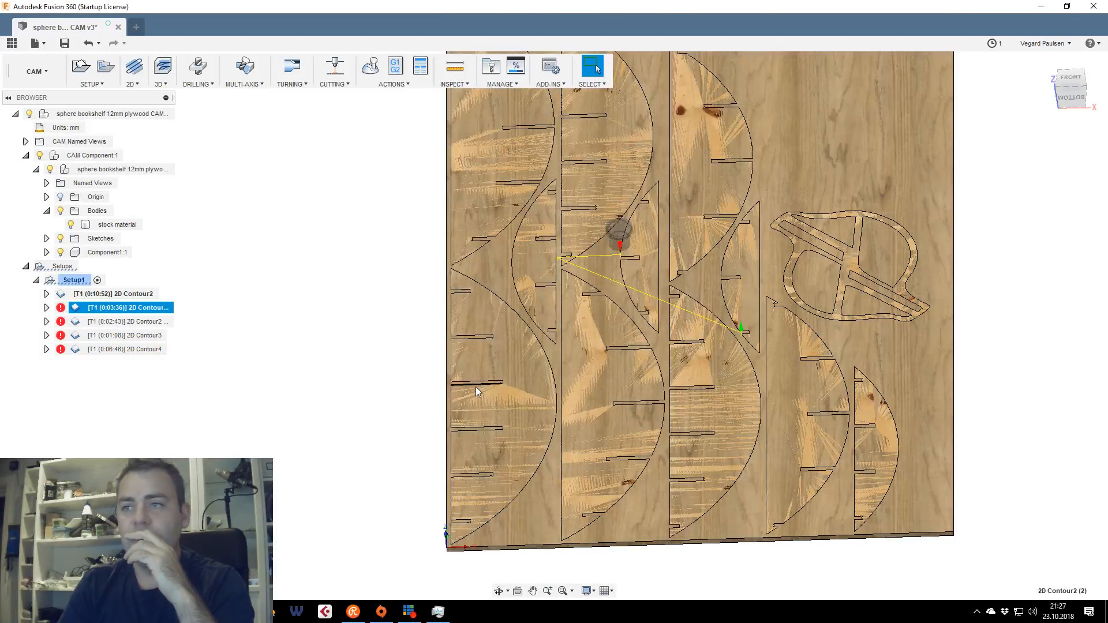
Hide the stock material body and view the bare shelf parts at an angle
scroll(478, 384, up, 2)
click(69, 225)
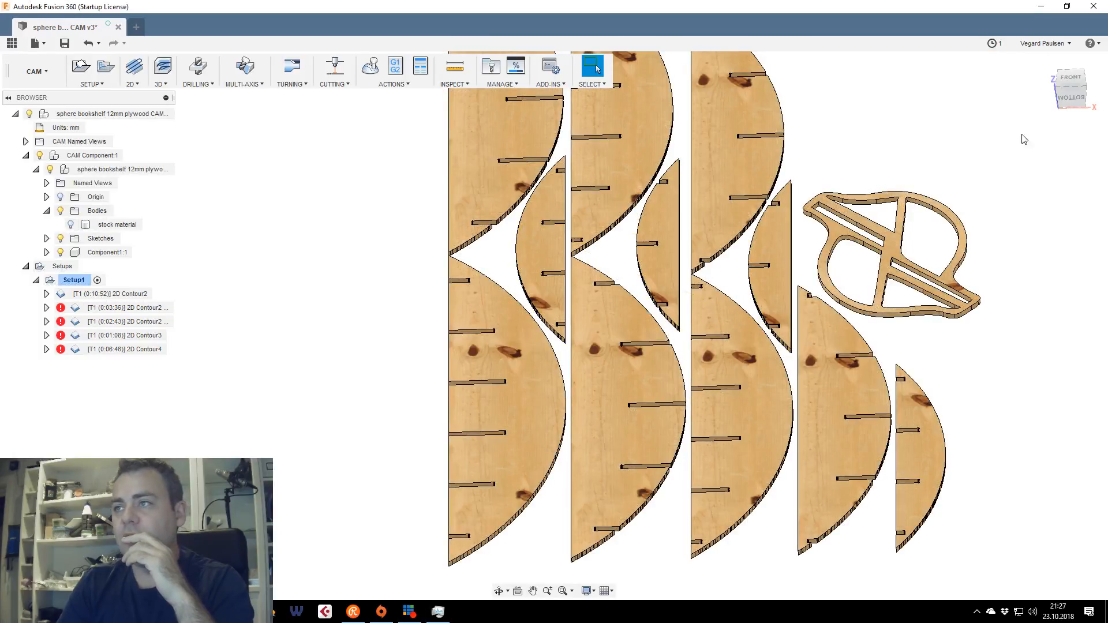
drag(1069, 95, 969, 138)
scroll(653, 252, up, 3)
middle_drag(611, 303, 746, 266)
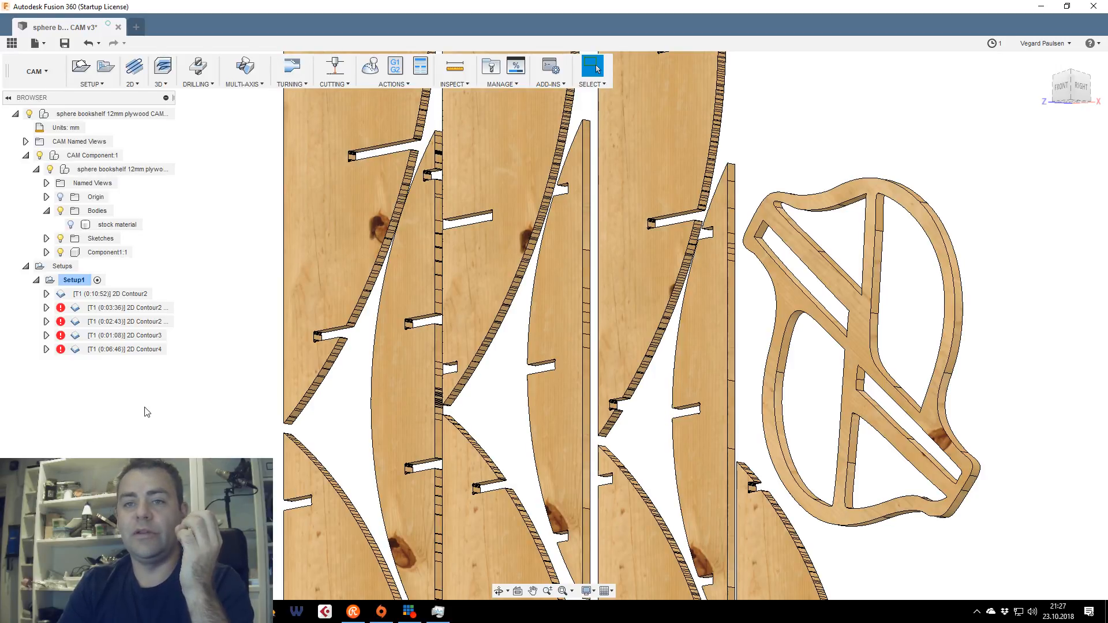
Open the first 2D Contour2 operation for editing and clear the chat window from the model view
click(109, 308)
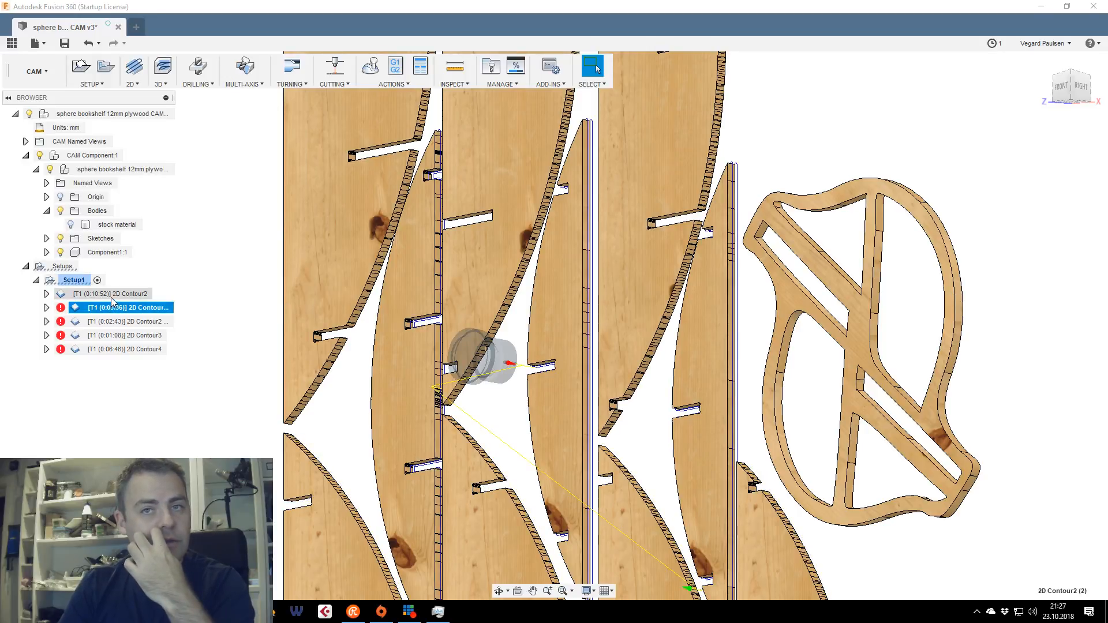
right_click(113, 295)
click(163, 25)
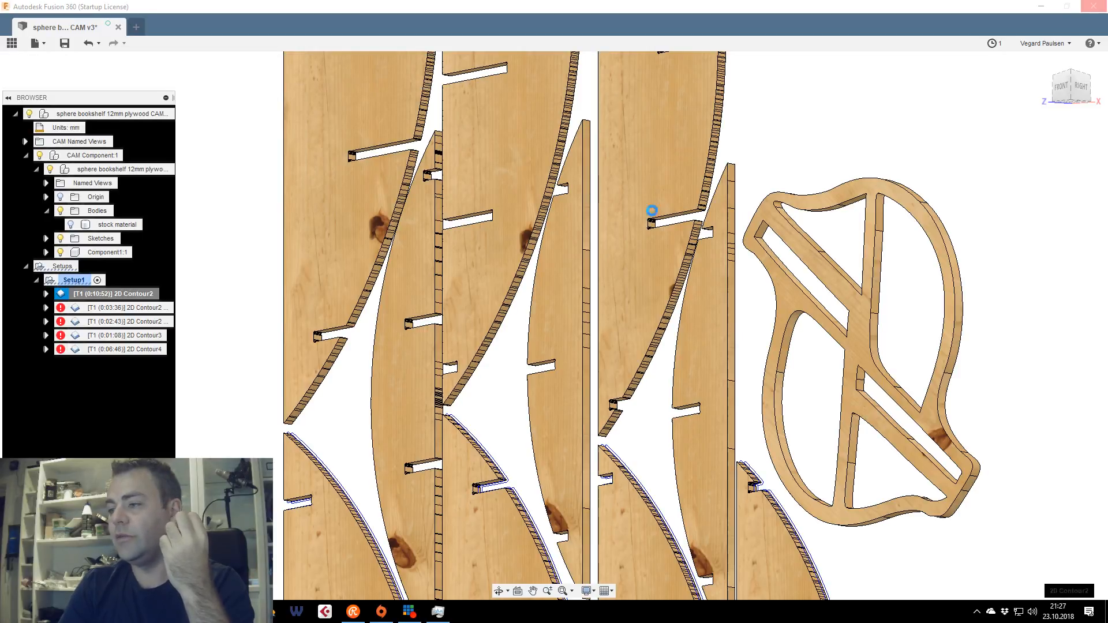
drag(931, 53, 1107, 59)
click(608, 10)
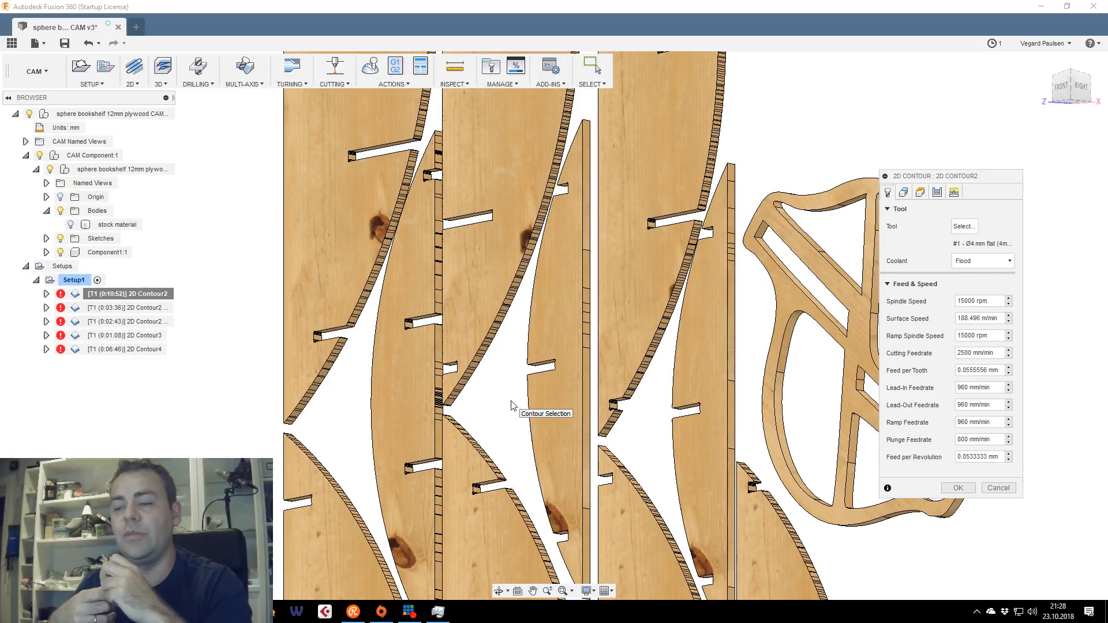
Examine the nested shelf parts and the gaps between them from below
mouse_move(1065, 99)
mouse_down()
mouse_move(1098, 56)
mouse_move(1079, 86)
mouse_up()
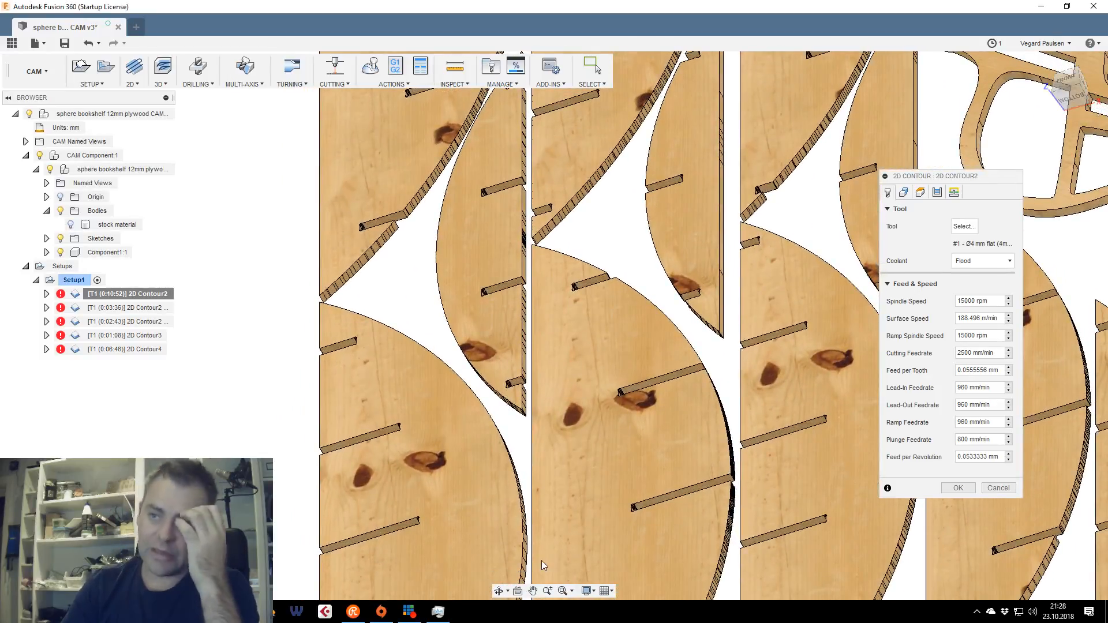
scroll(541, 559, down, 2)
middle_drag(665, 486, 568, 400)
scroll(619, 329, down, 1)
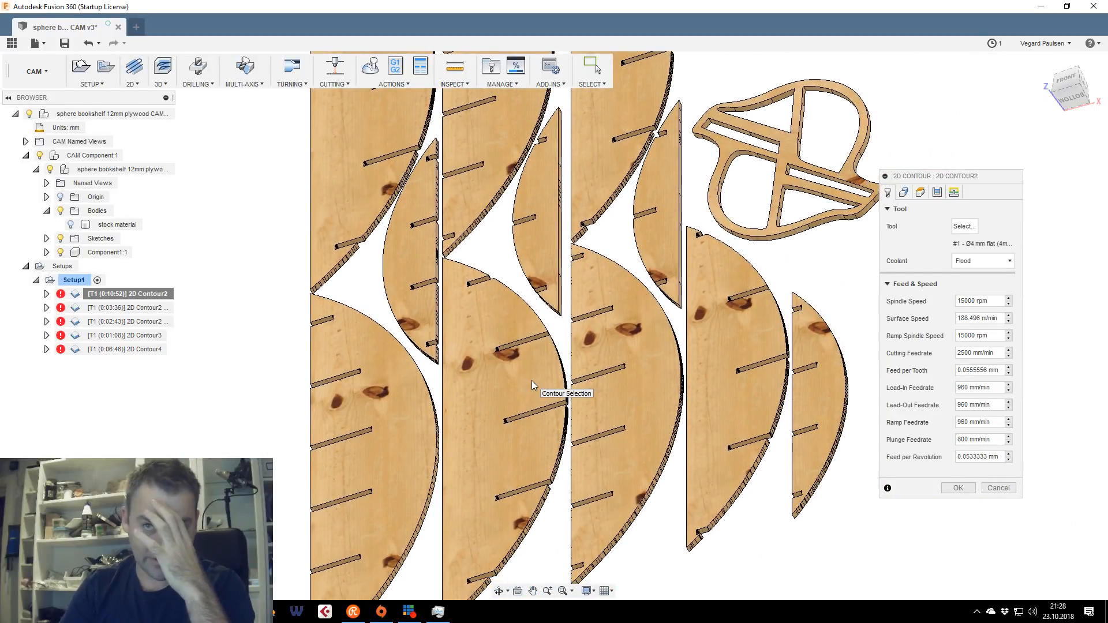
middle_drag(517, 375, 572, 410)
middle_drag(714, 390, 538, 412)
scroll(725, 426, up, 2)
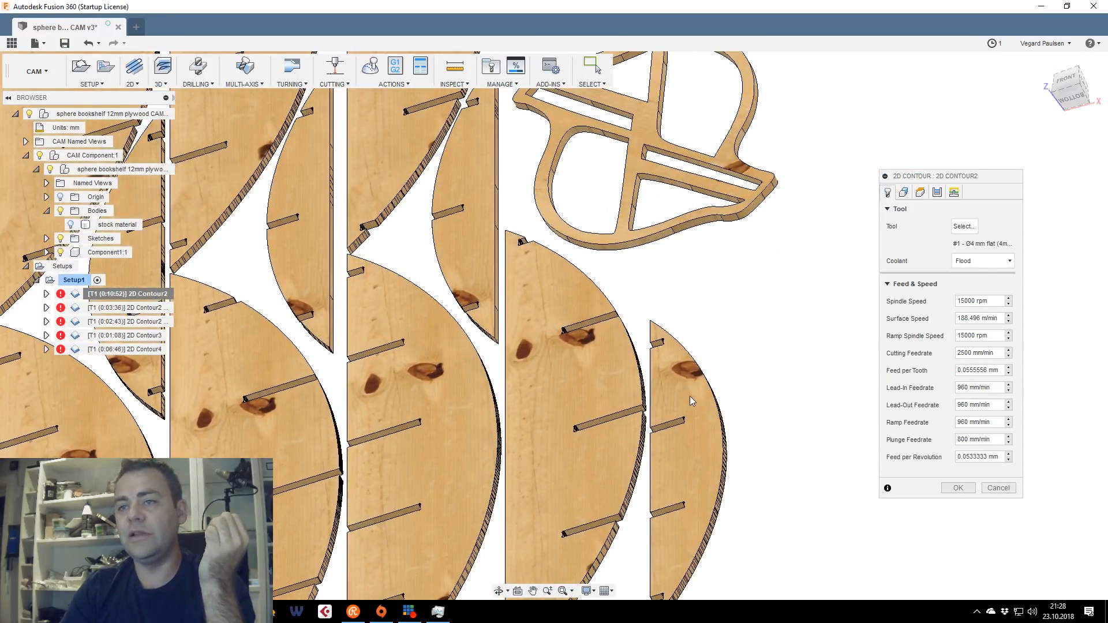
middle_drag(693, 396, 849, 452)
middle_drag(624, 255, 686, 337)
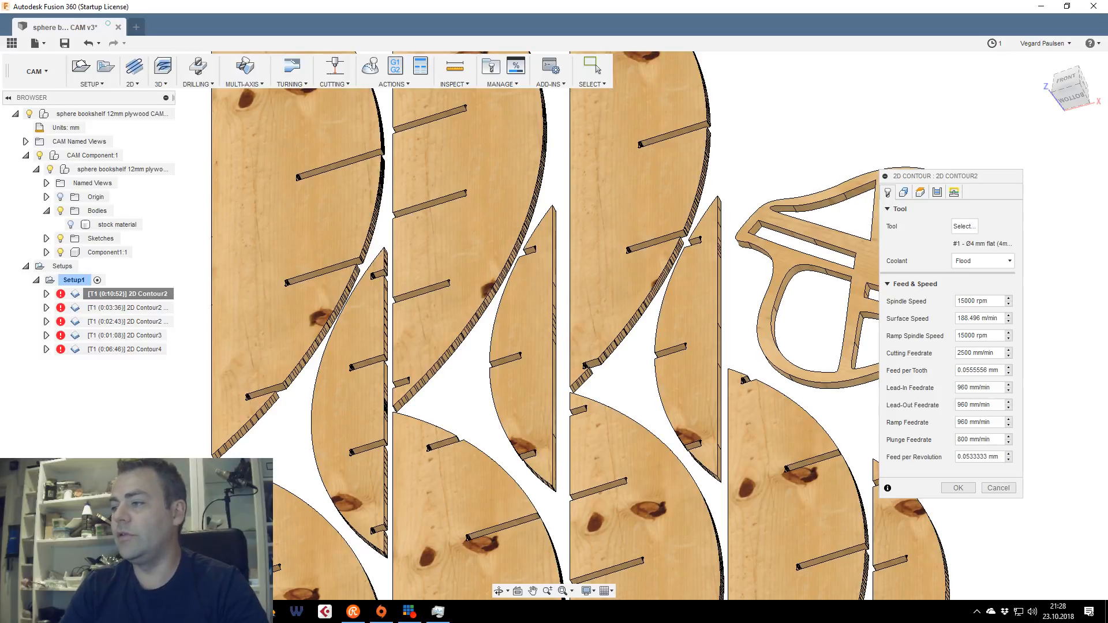
Switch to the web browser, visit the Cncgarage YouTube channel via cncgarage.net, pause its intro video and close the page
drag(1107, 54, 654, 0)
click(435, 10)
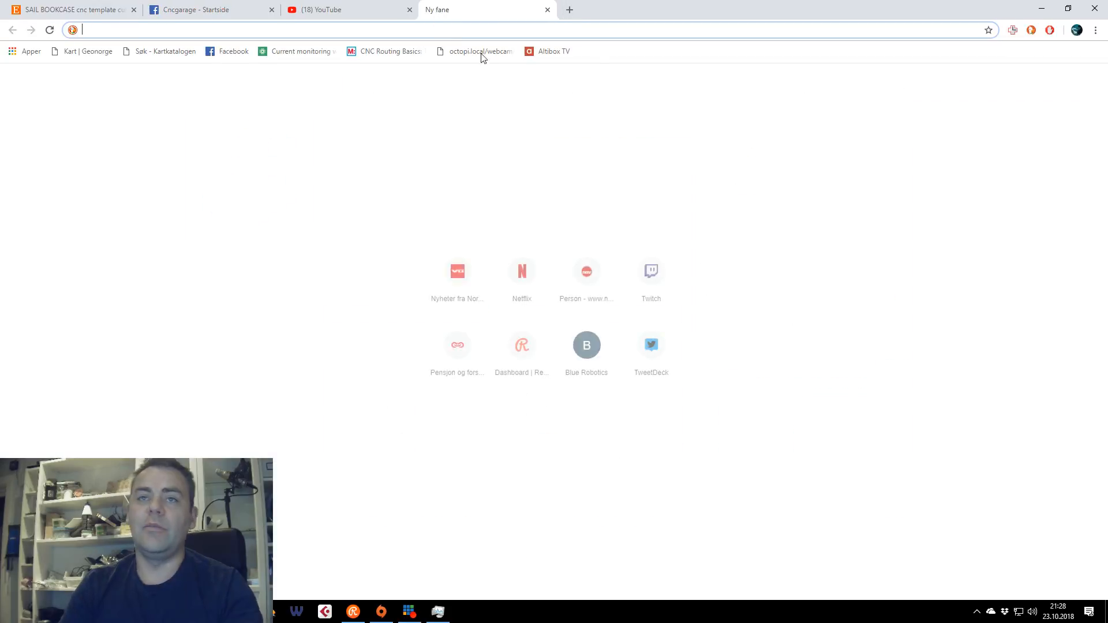
text(cncgarage.net)
key(Return)
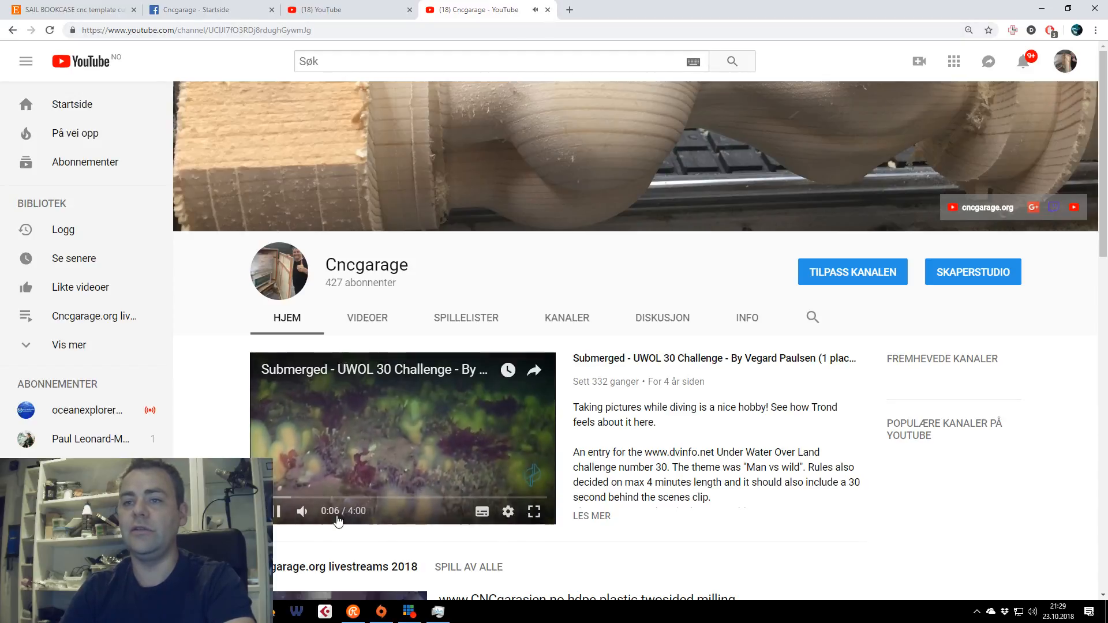
click(277, 511)
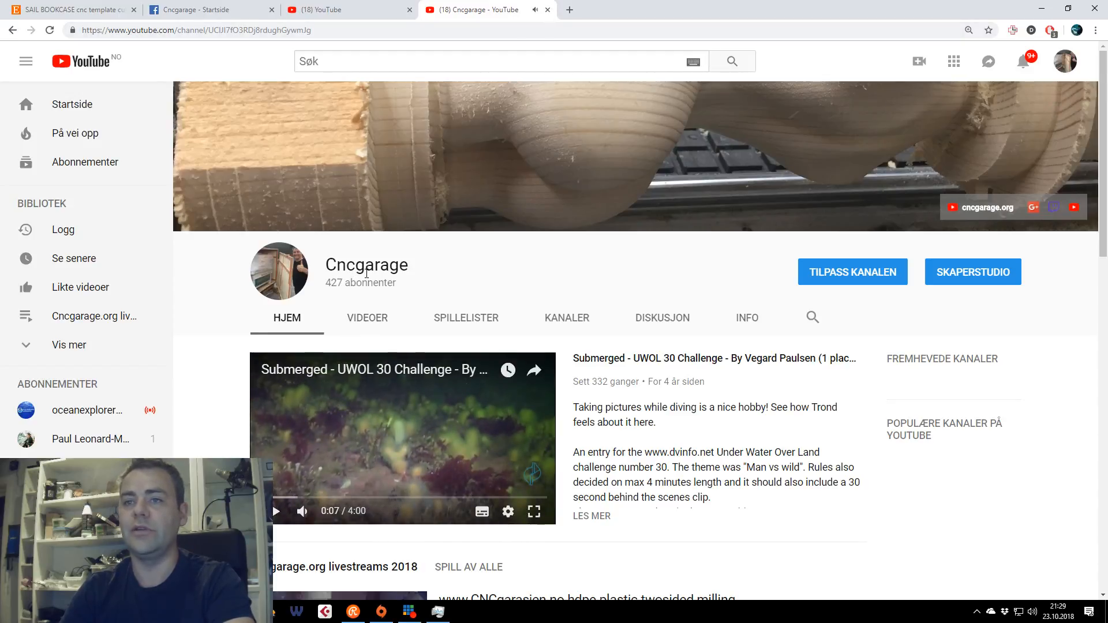
click(547, 10)
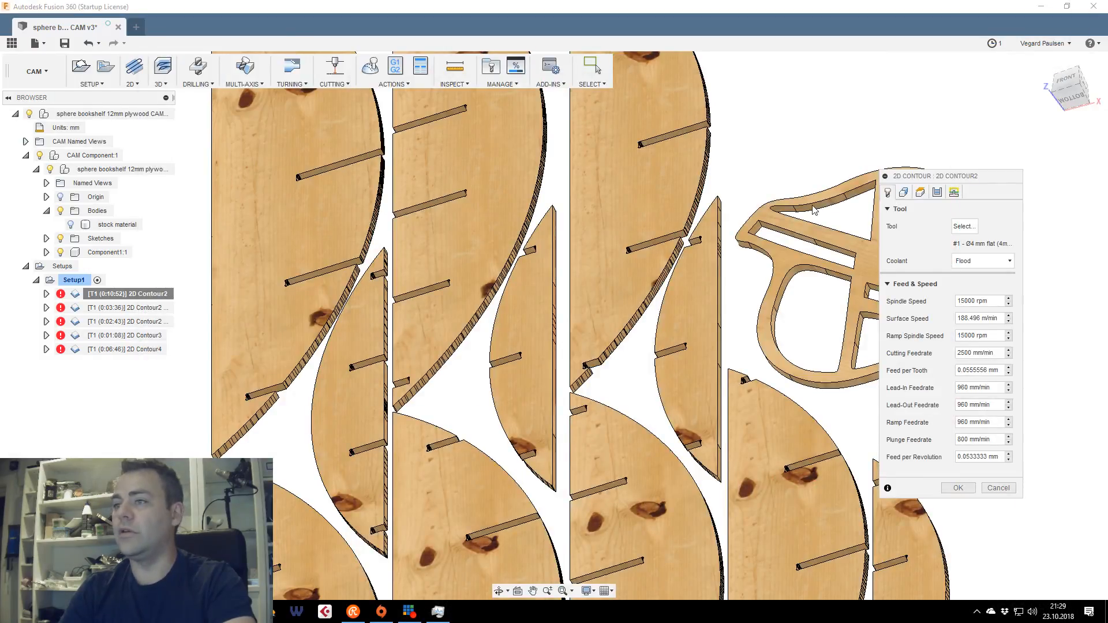
Examine the five selected contour chains and the tab settings of the 2D Contour2 operation around the shelf parts
drag(962, 175, 900, 130)
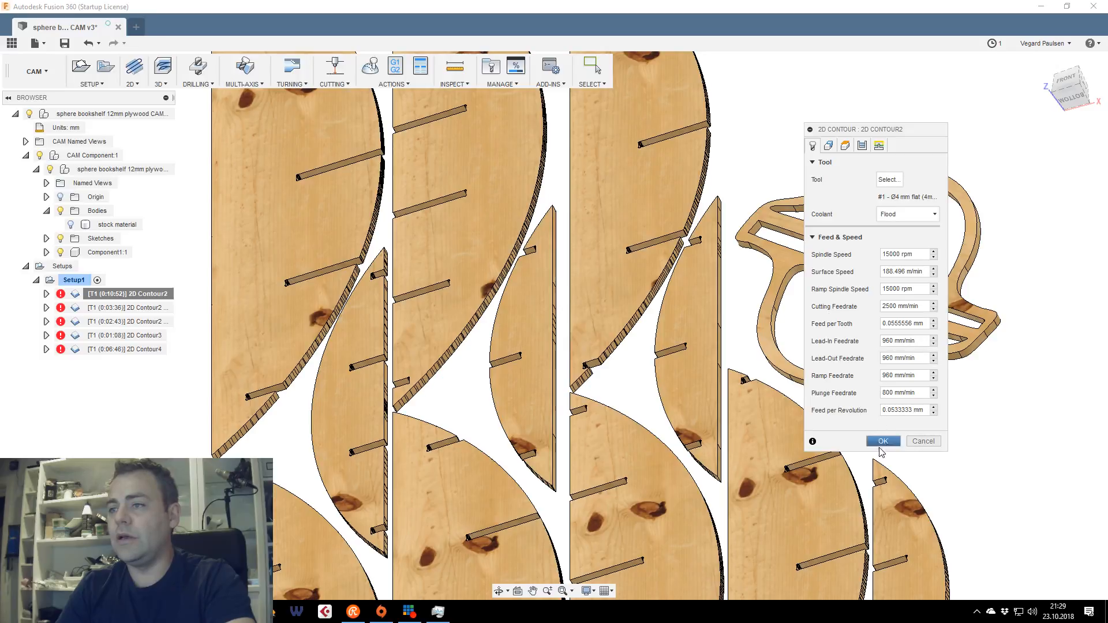
click(828, 146)
middle_drag(650, 397, 376, 216)
scroll(623, 372, up, 4)
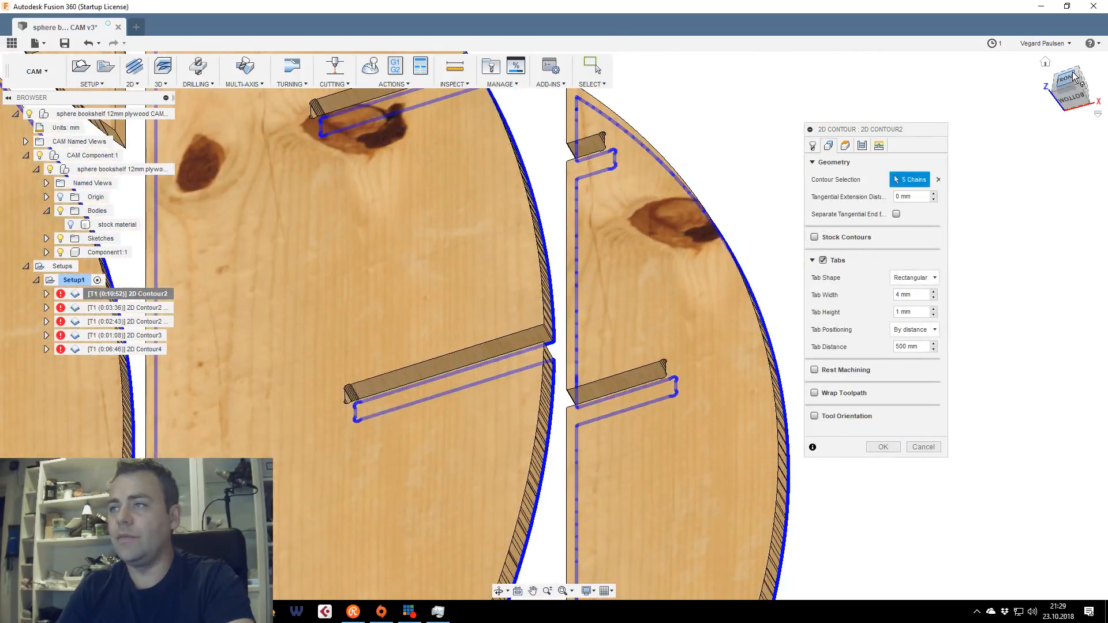
drag(1066, 88, 1073, 79)
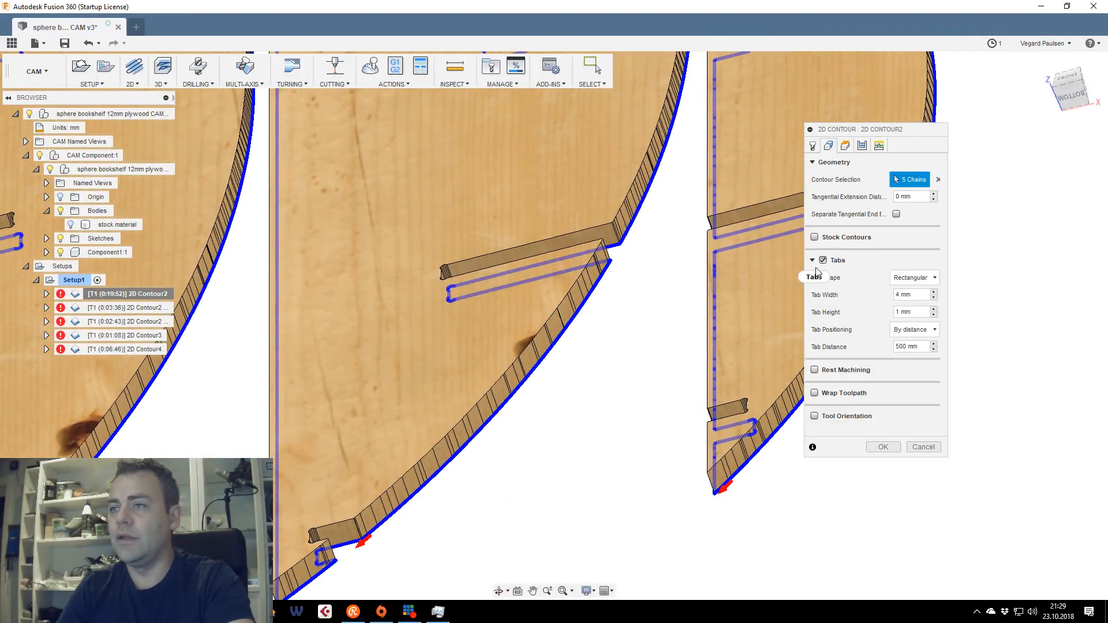
middle_drag(404, 398, 792, 383)
middle_drag(346, 429, 790, 346)
middle_drag(534, 457, 1106, 230)
mouse_move(346, 439)
middle_down()
mouse_move(907, 444)
mouse_move(769, 519)
middle_up()
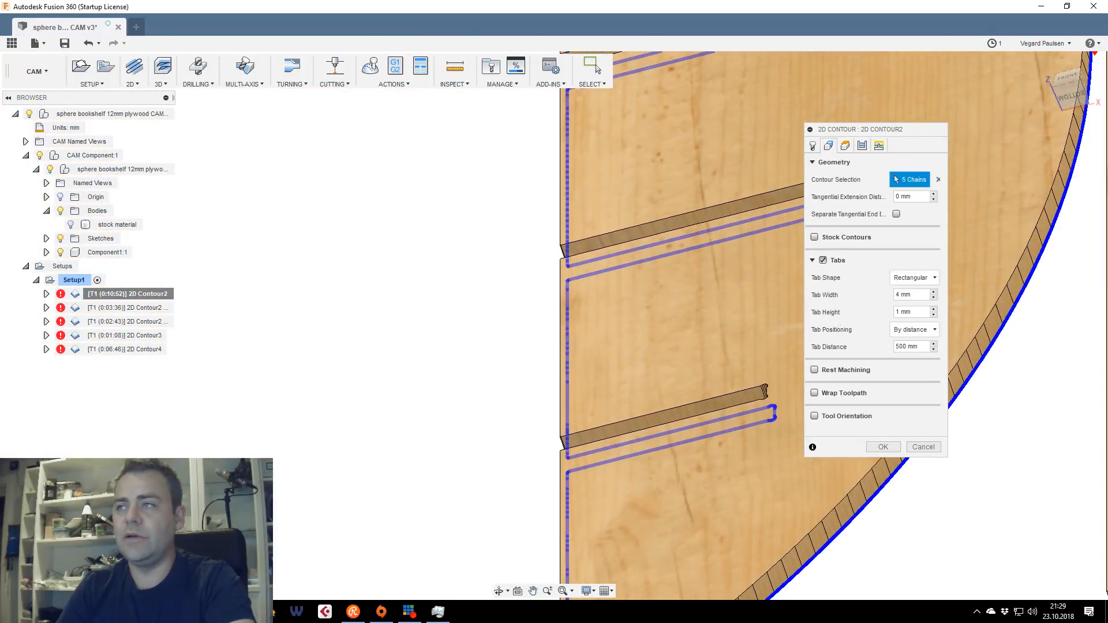
drag(1074, 92, 958, 132)
scroll(481, 278, down, 5)
middle_drag(606, 346, 263, 278)
middle_drag(548, 348, 438, 241)
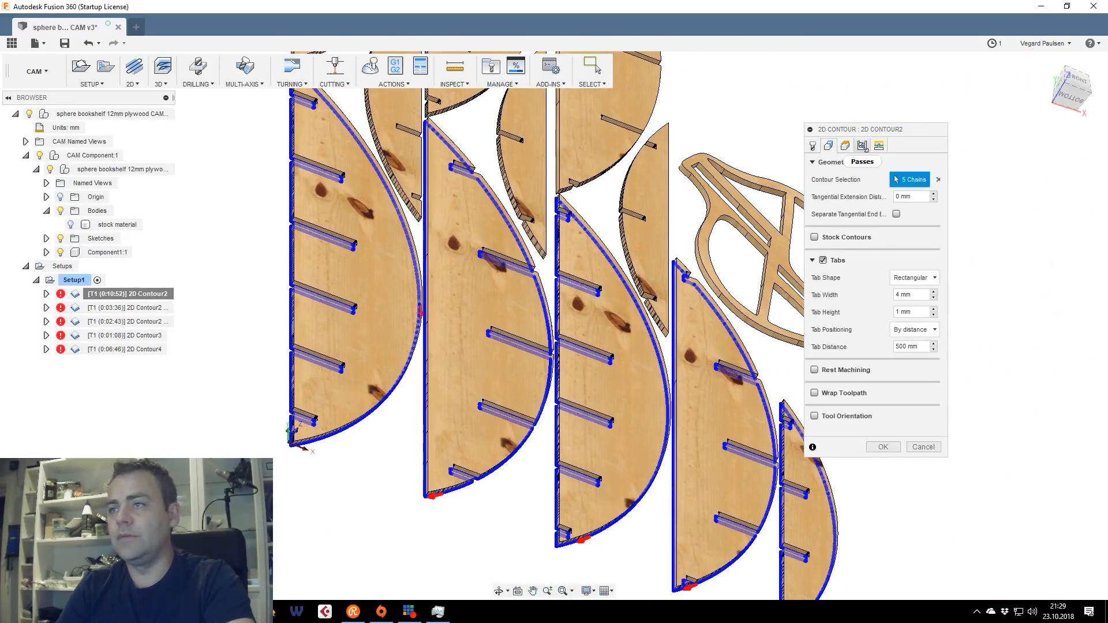
Set the maximum roughing stepdown to 4 mm and the finishing stepdown to 2 in 2D Contour2, and check its heights
click(862, 147)
drag(872, 133, 827, 46)
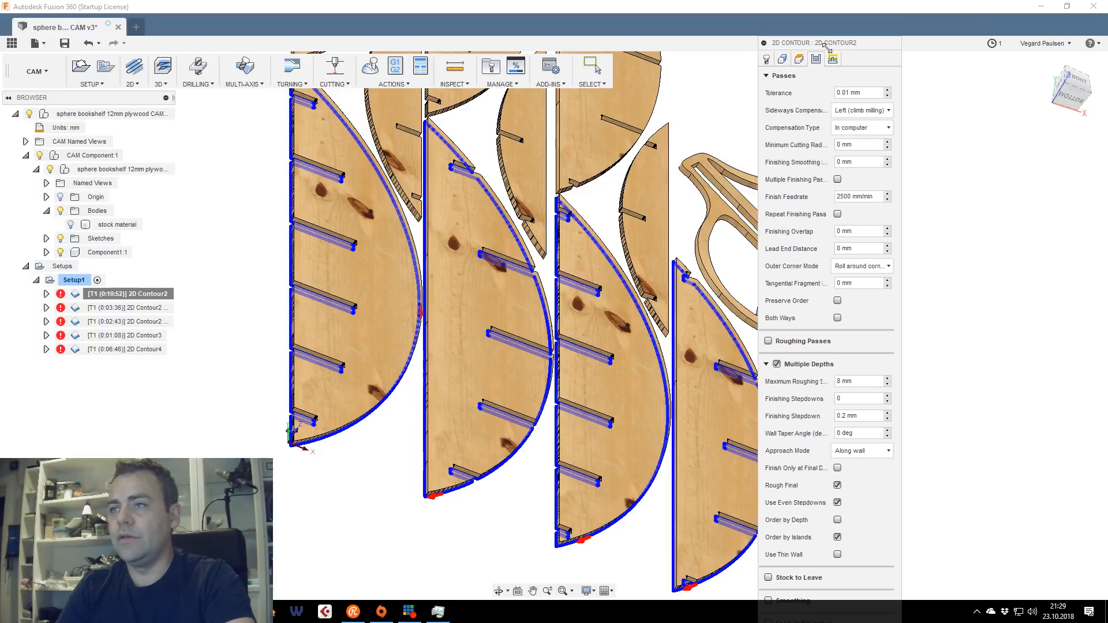
double_click(840, 381)
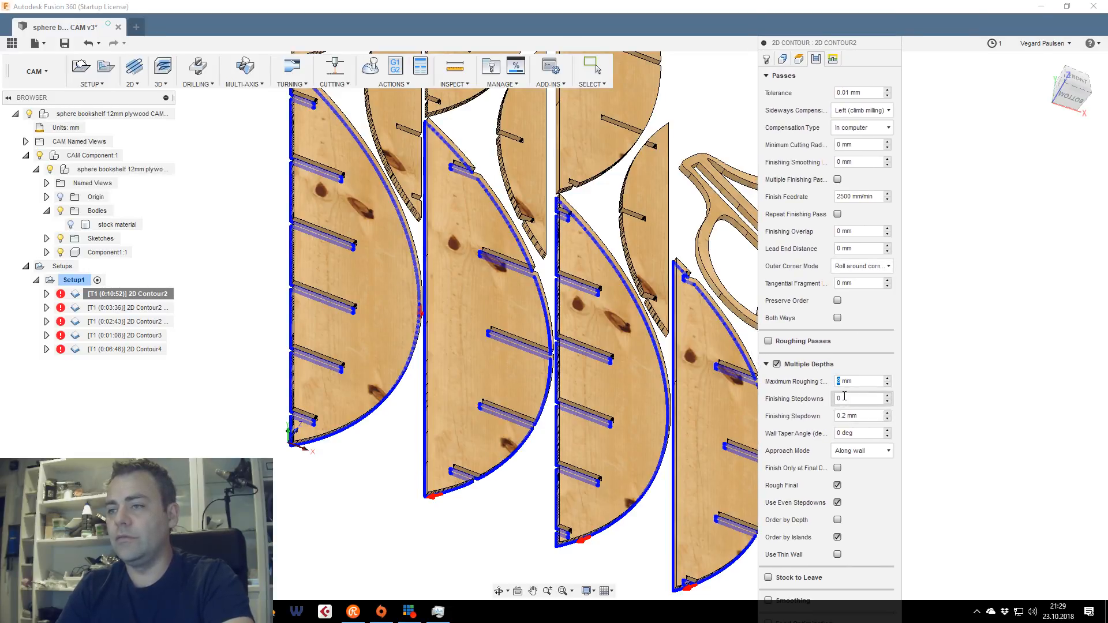
mouse_move(846, 397)
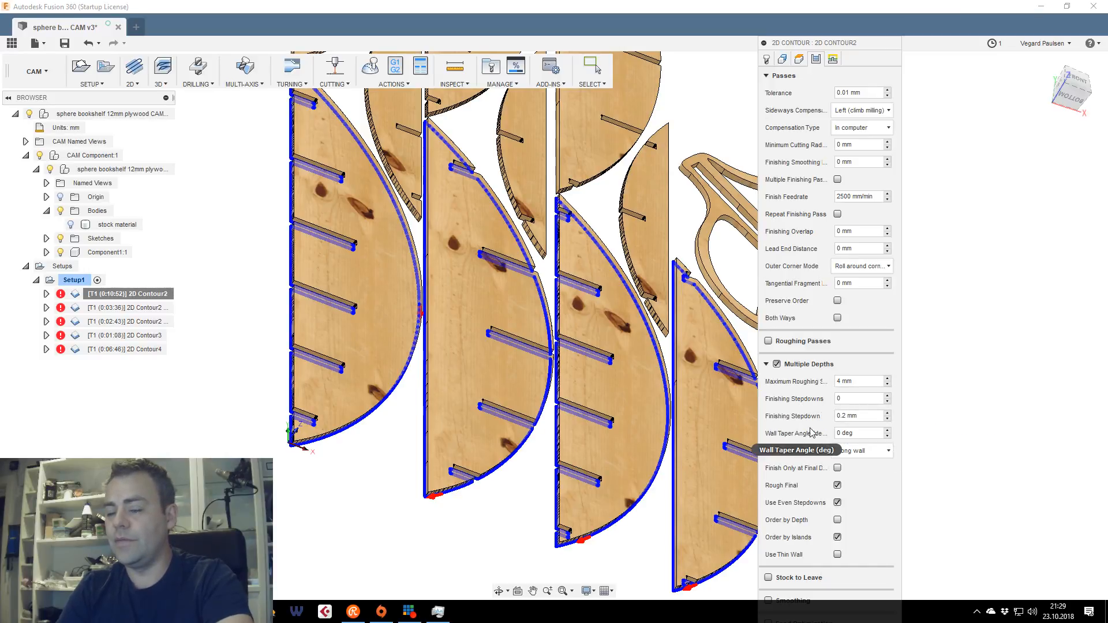
drag(863, 416, 743, 422)
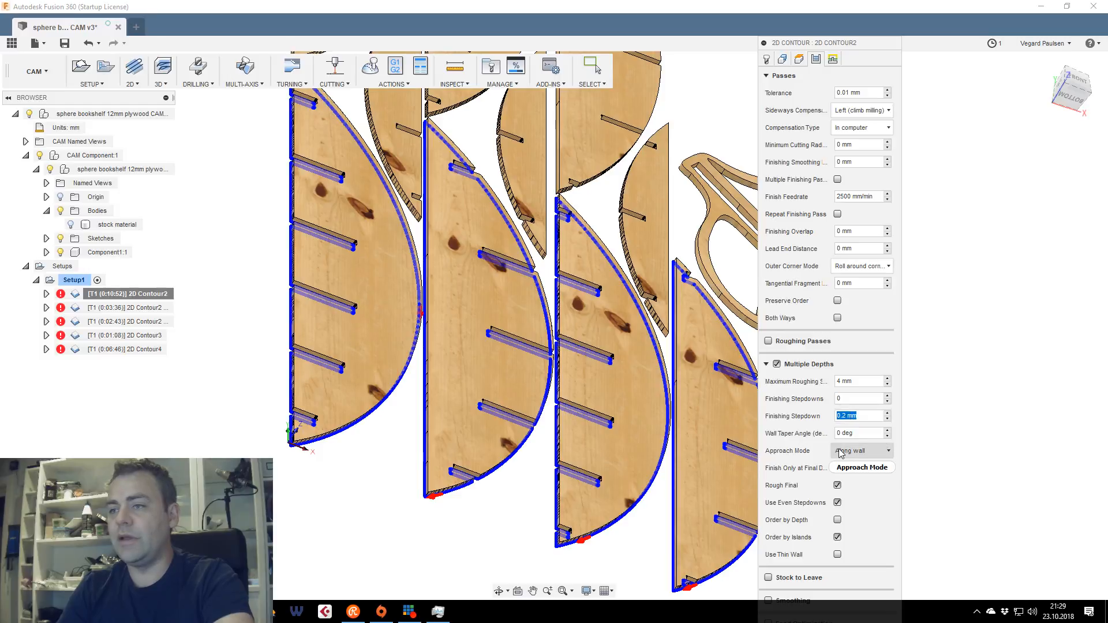
click(805, 61)
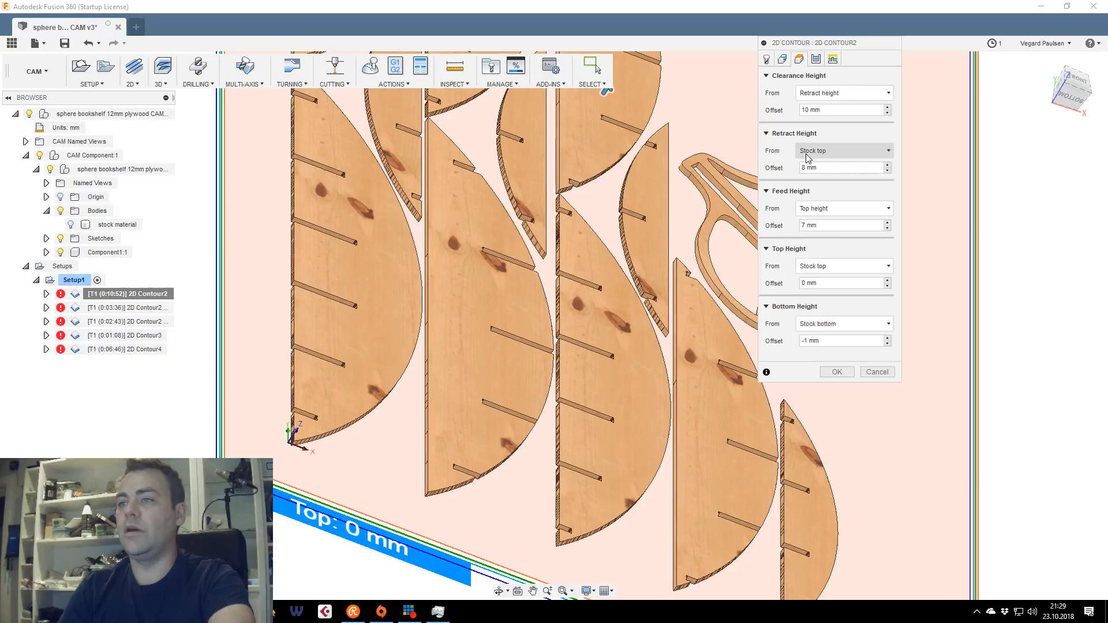
click(816, 59)
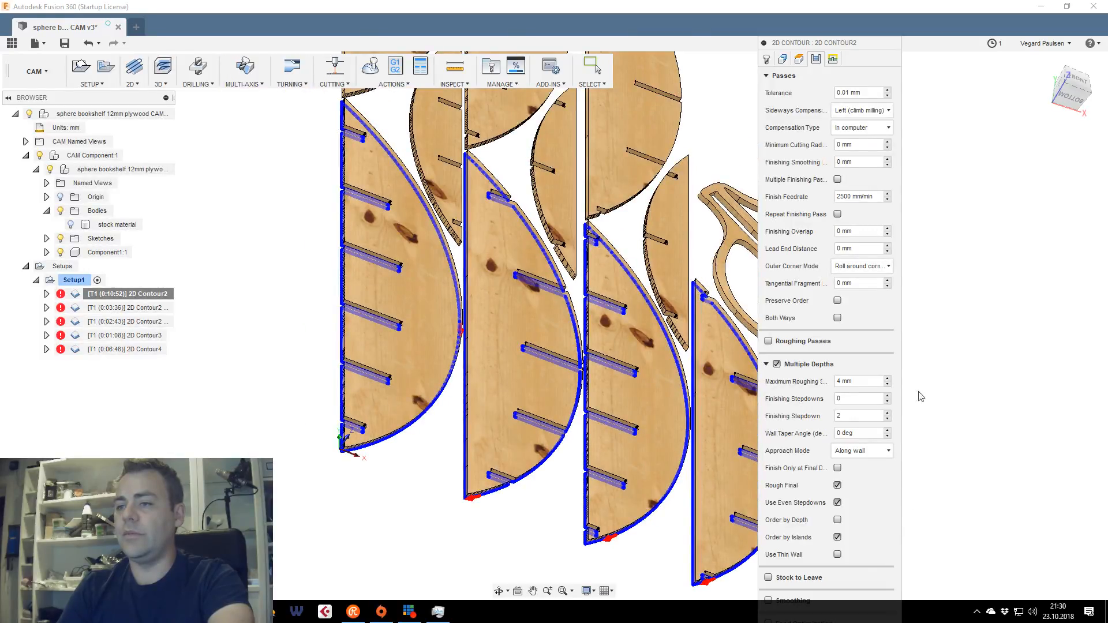
drag(845, 45, 848, 4)
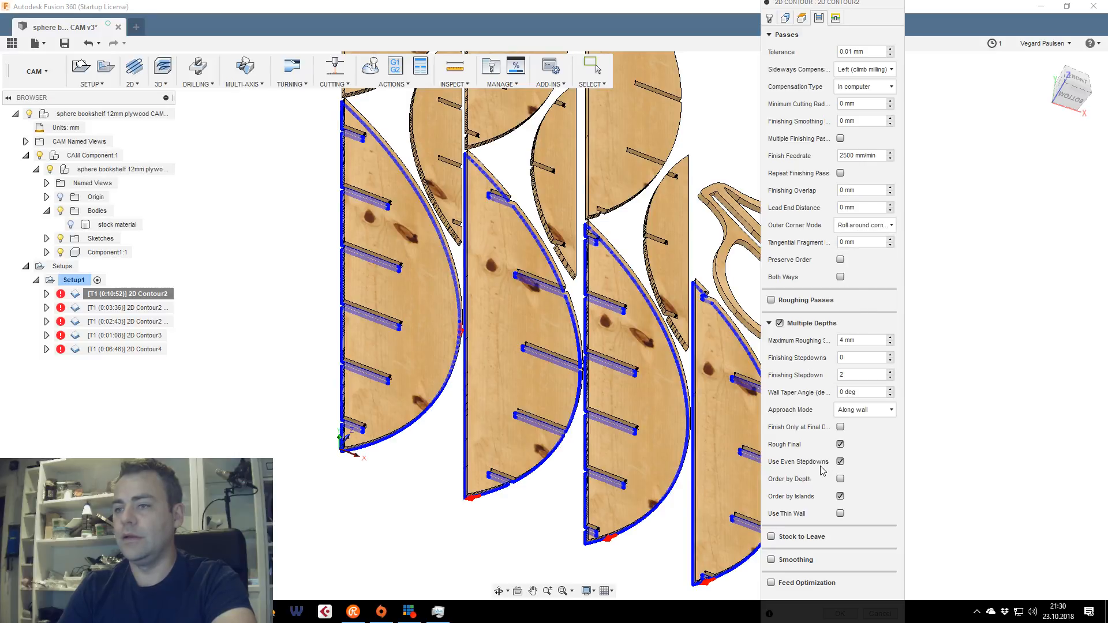
Enable ramping with a 20 degree ramping angle in 2D Contour2 and apply the operation changes
click(834, 18)
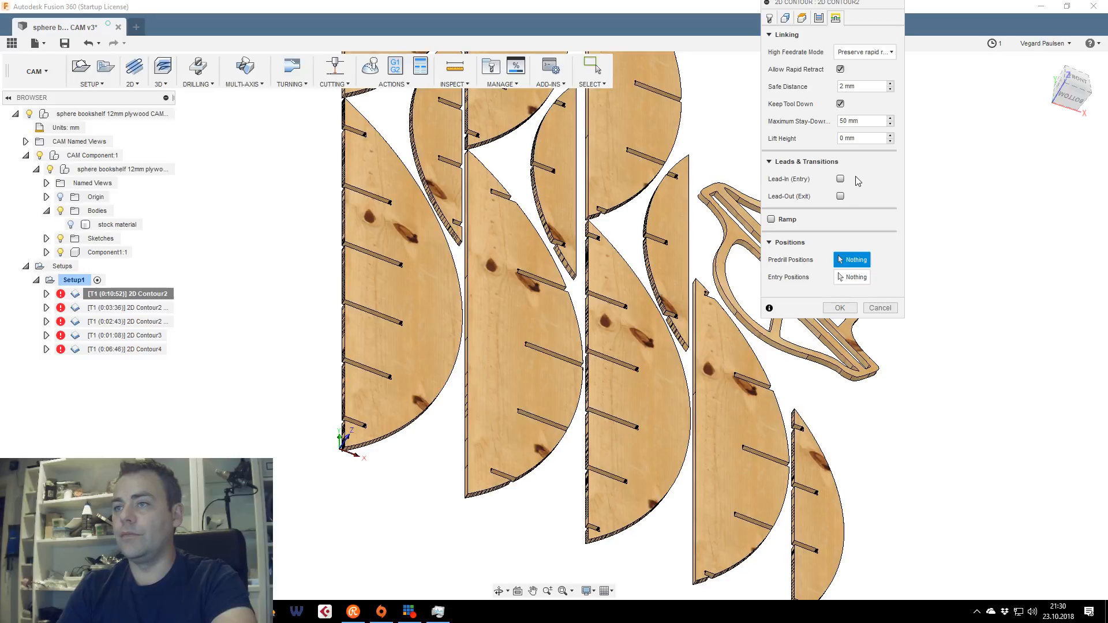
click(772, 219)
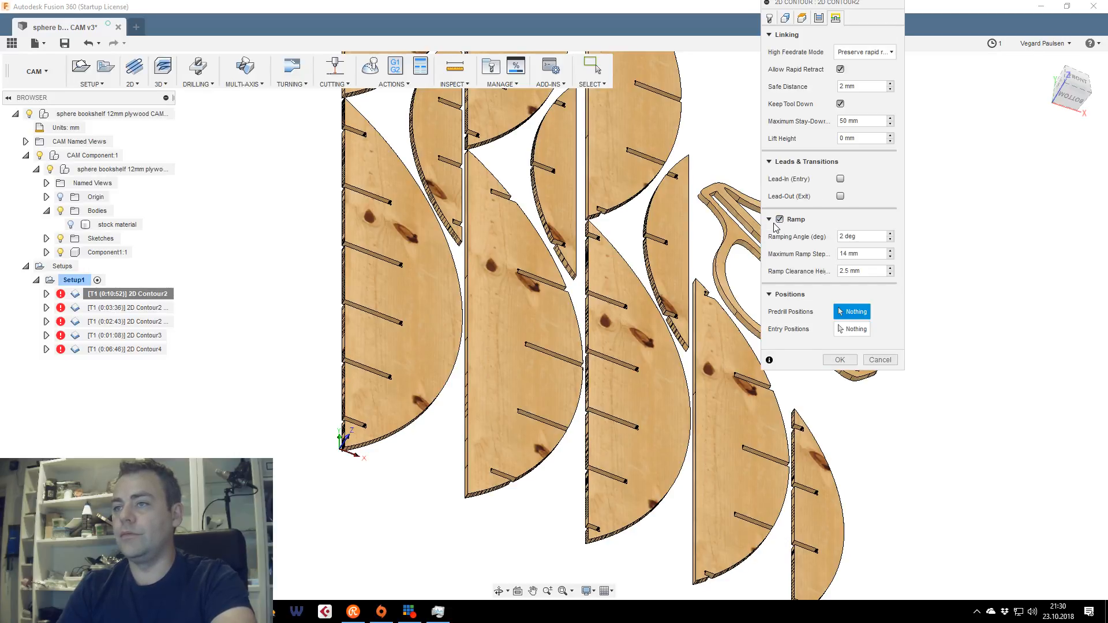
double_click(841, 237)
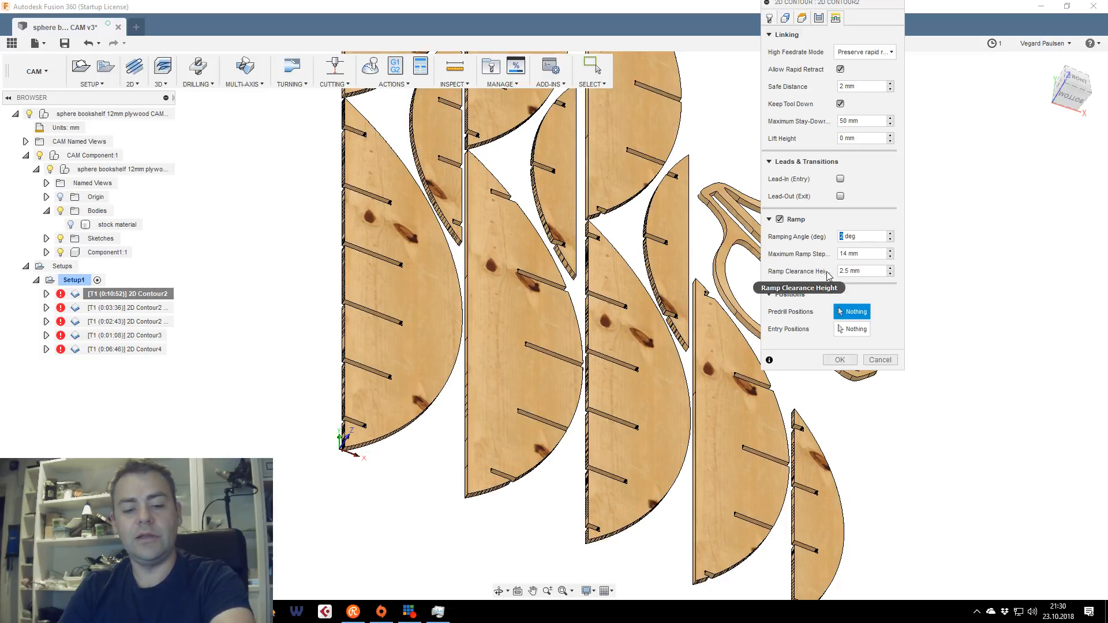
text(0)
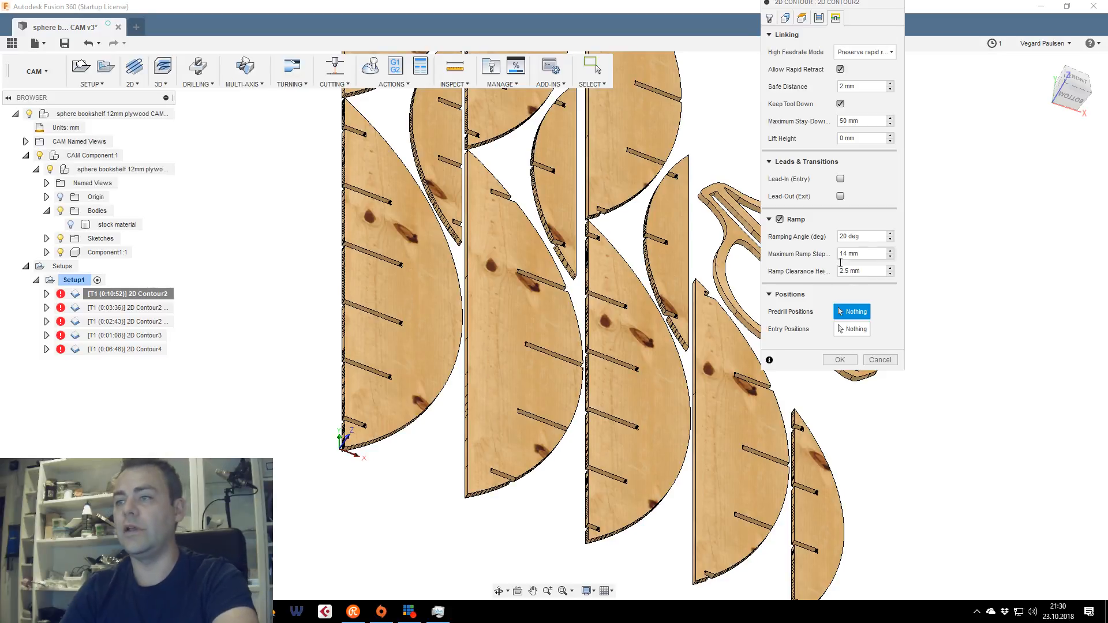
click(843, 359)
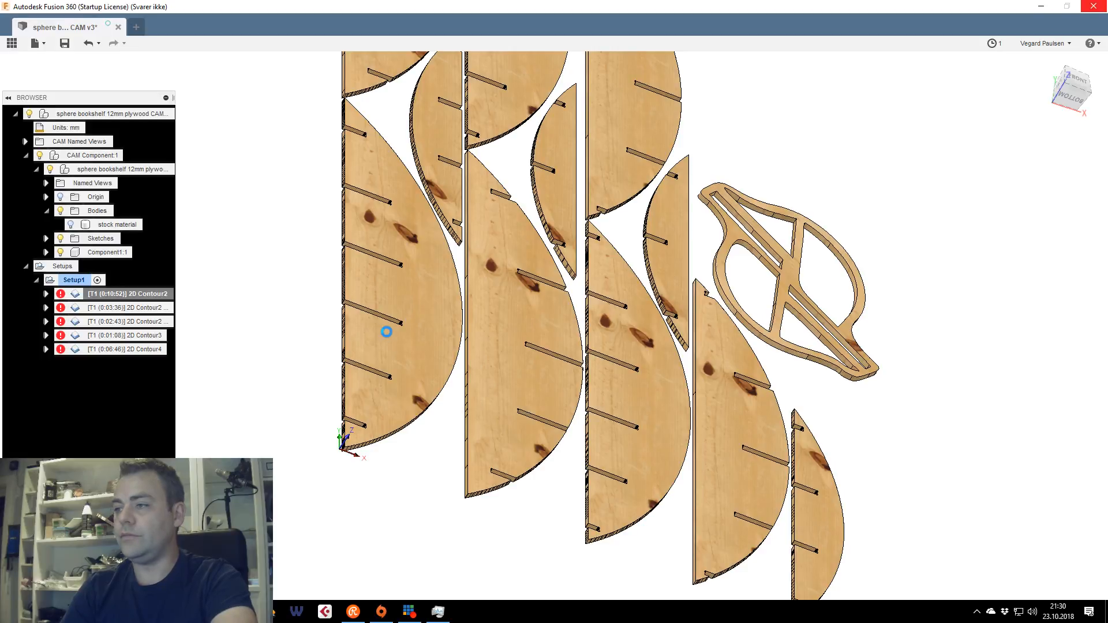
Read the viewer messages in the stream chat window while the 2D Contour2 toolpath is regenerating
drag(1107, 93, 927, 102)
drag(868, 397, 917, 409)
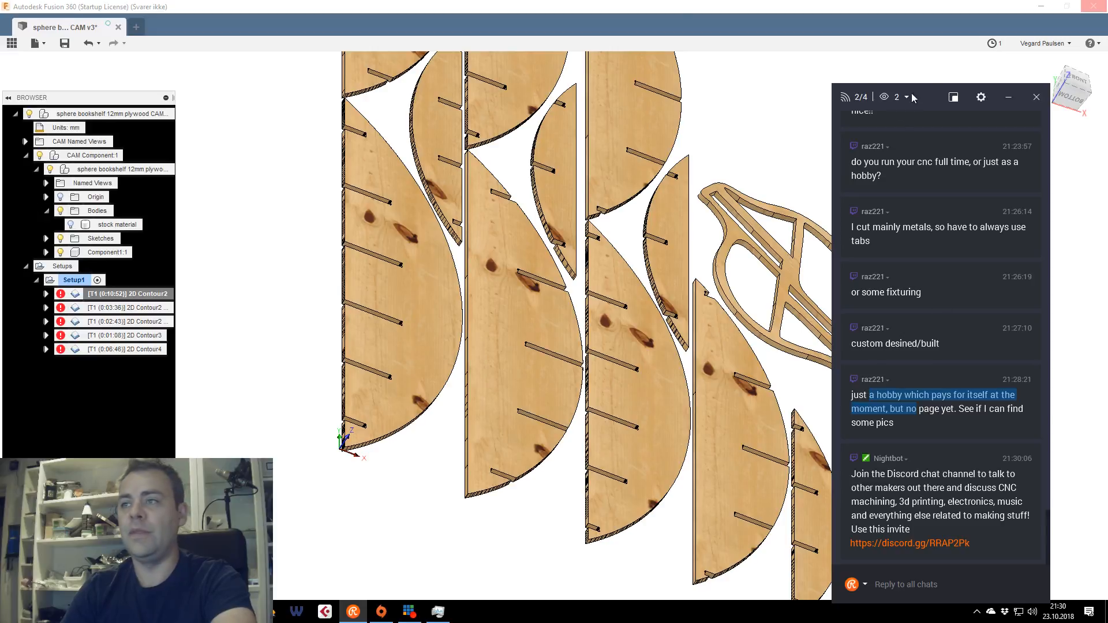
drag(937, 99, 973, 70)
click(966, 364)
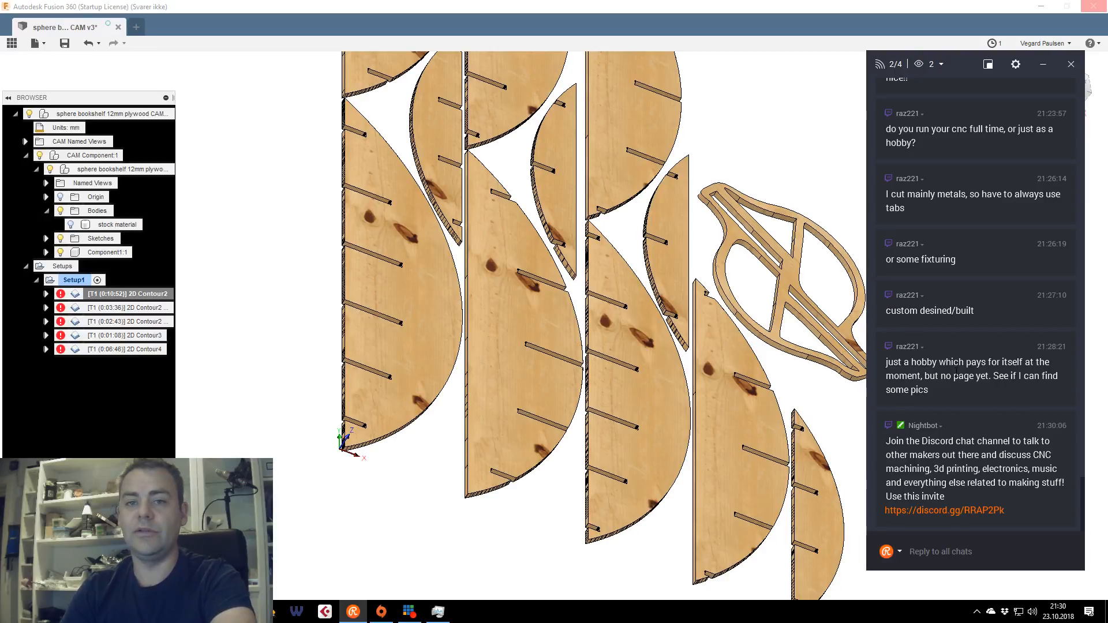
drag(962, 67, 1107, 64)
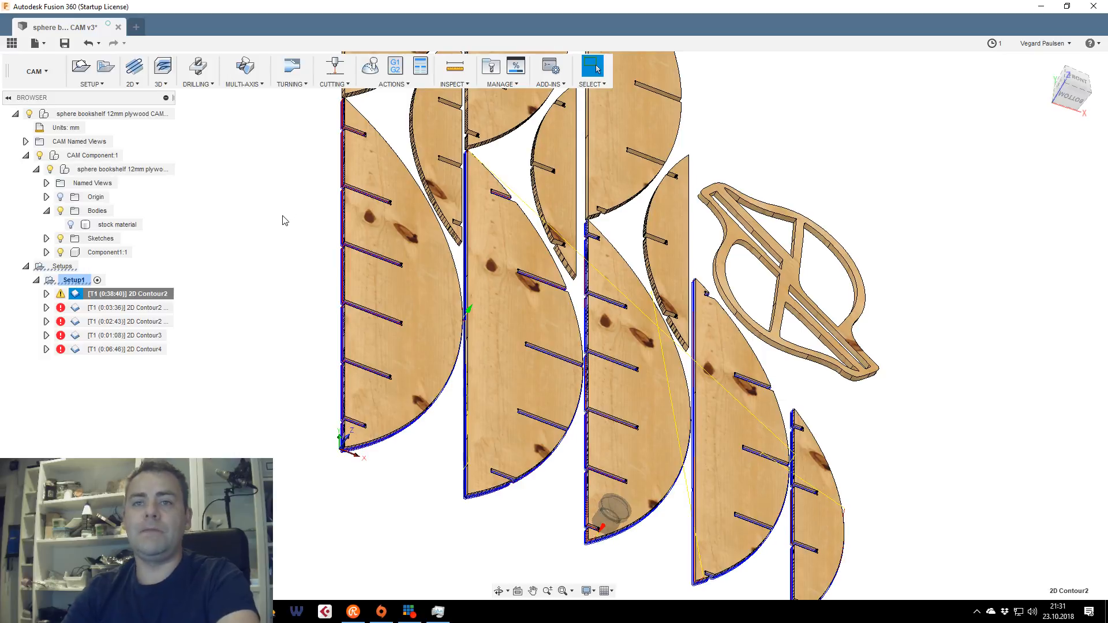
Save the sphere bookshelf CAM document and close Fusion 360
click(64, 45)
click(552, 296)
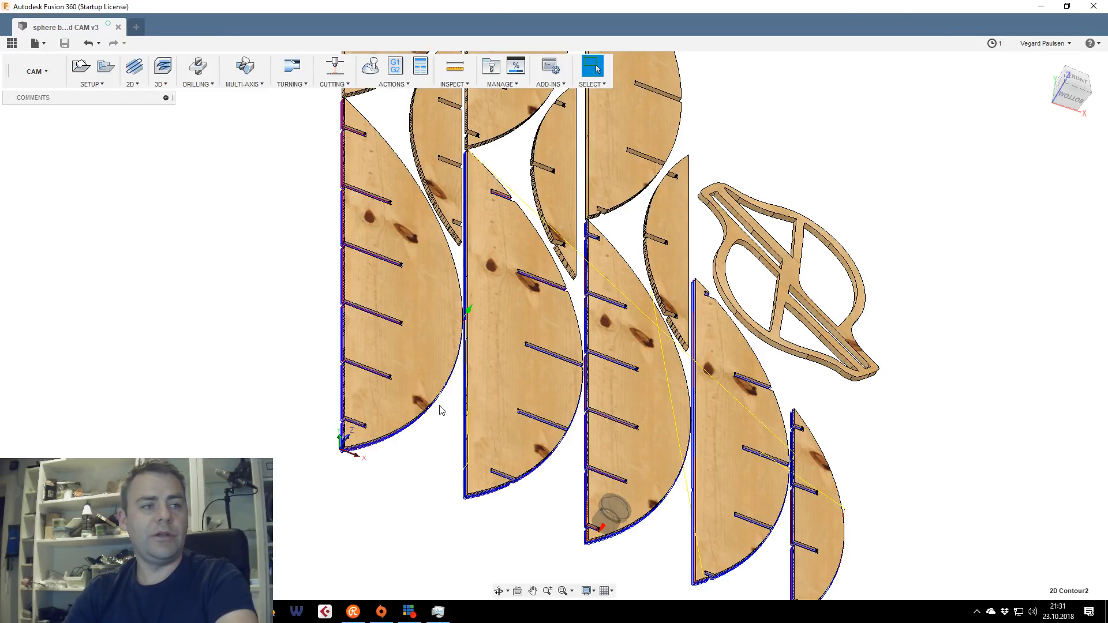
key(alt+F4)
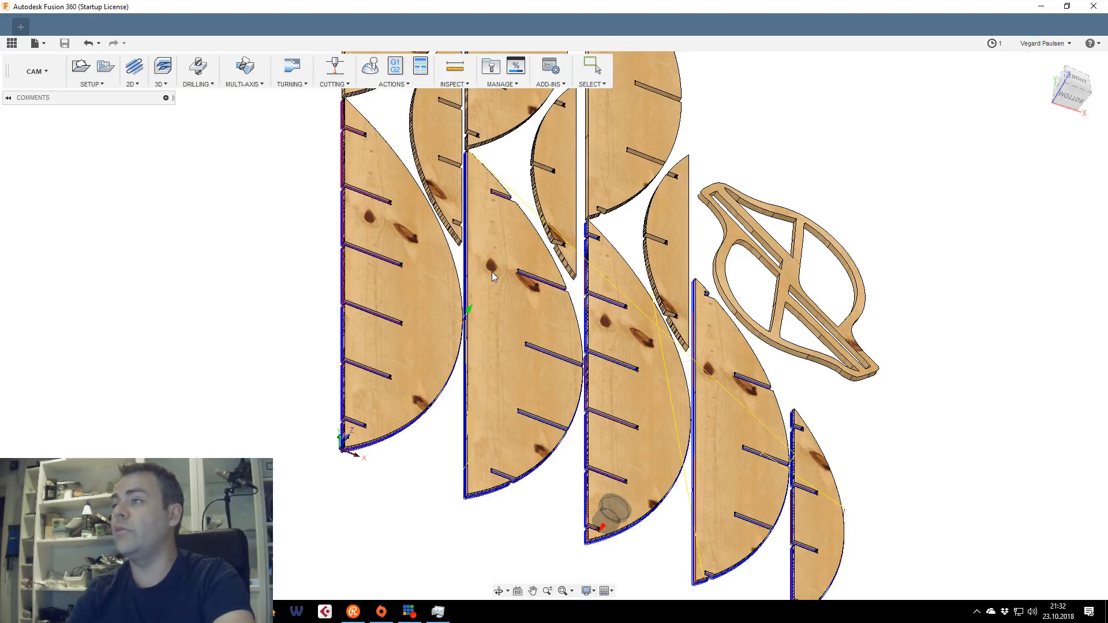
Check the stream chat for new messages and close the Task Manager window
drag(0, 57, 940, 55)
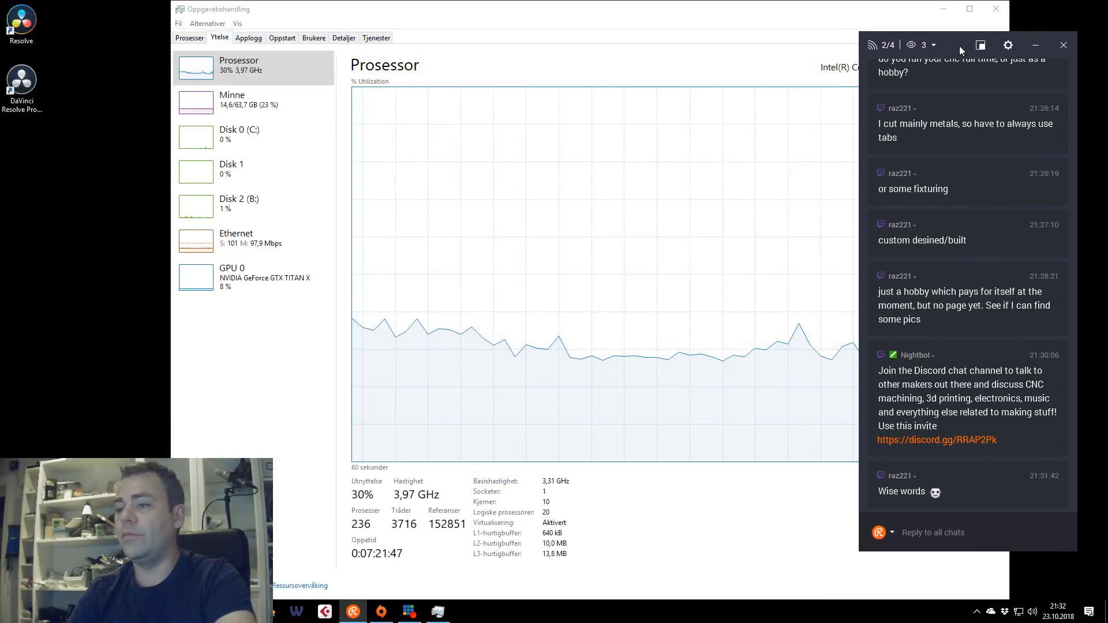
click(961, 49)
click(995, 9)
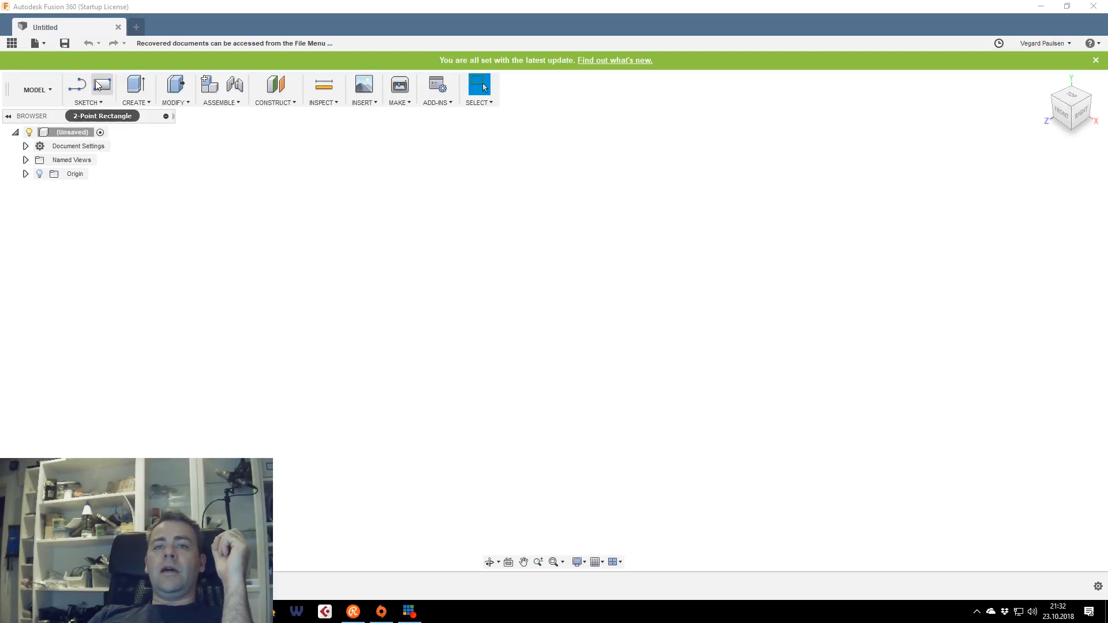
click(30, 96)
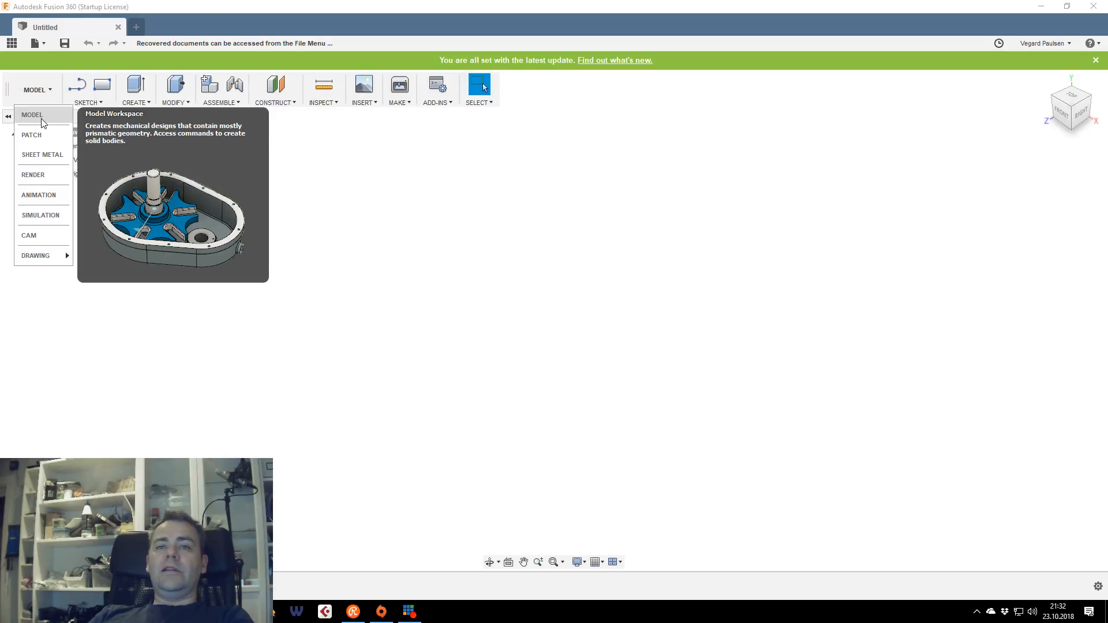
click(506, 198)
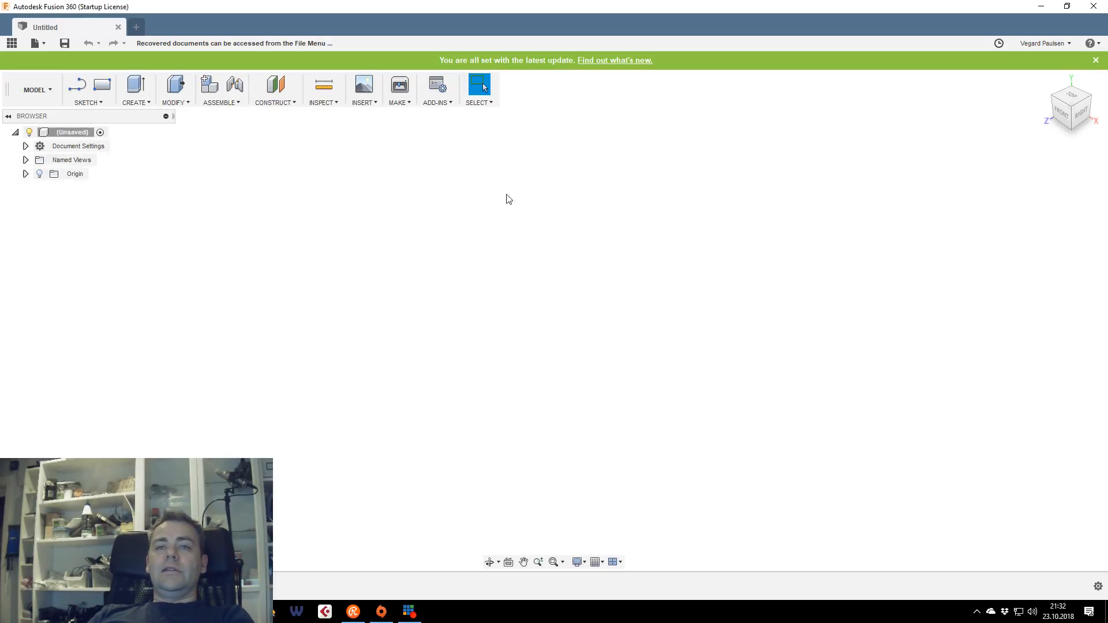
click(33, 91)
click(38, 44)
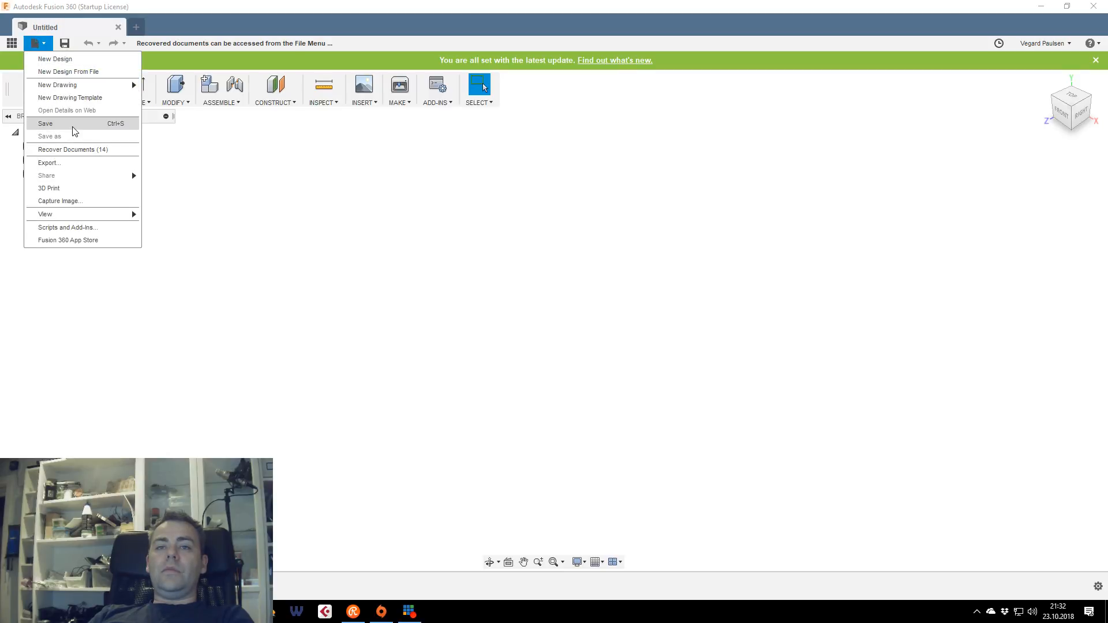
click(40, 44)
click(41, 44)
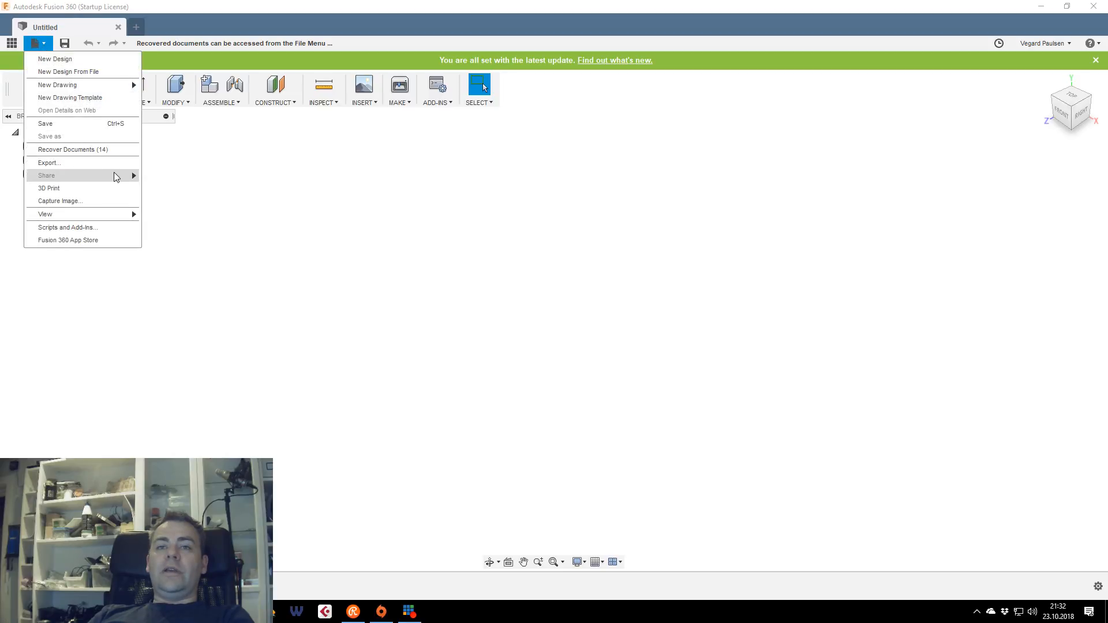
click(273, 220)
click(39, 44)
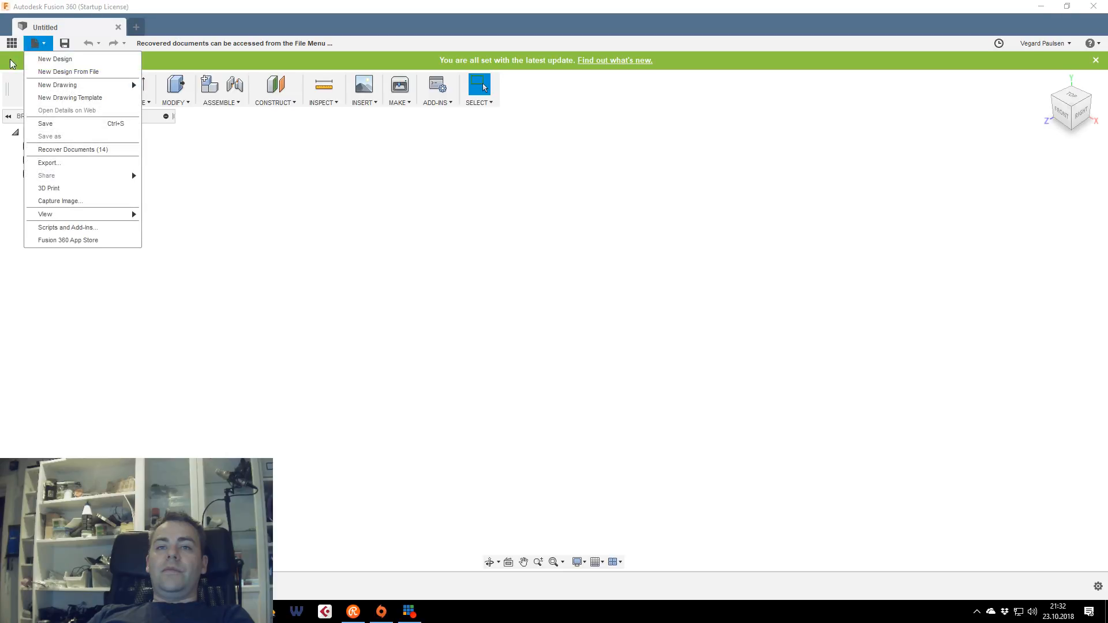
Open the sphere bookshelf 12mm plywood CAM design from the vlog 2018 project folder
click(12, 44)
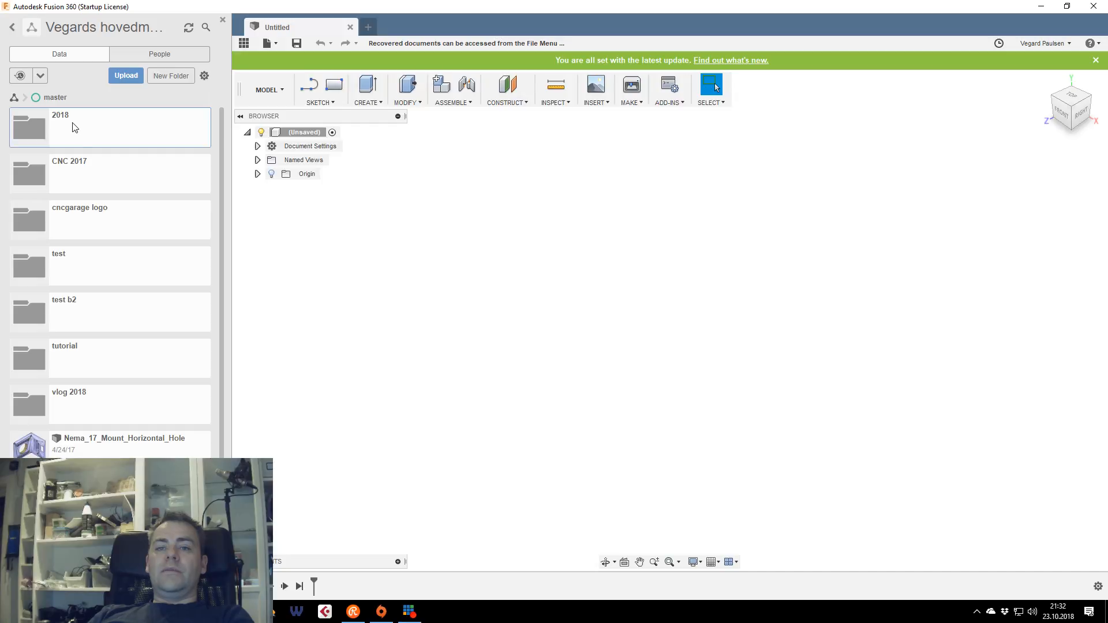
double_click(49, 403)
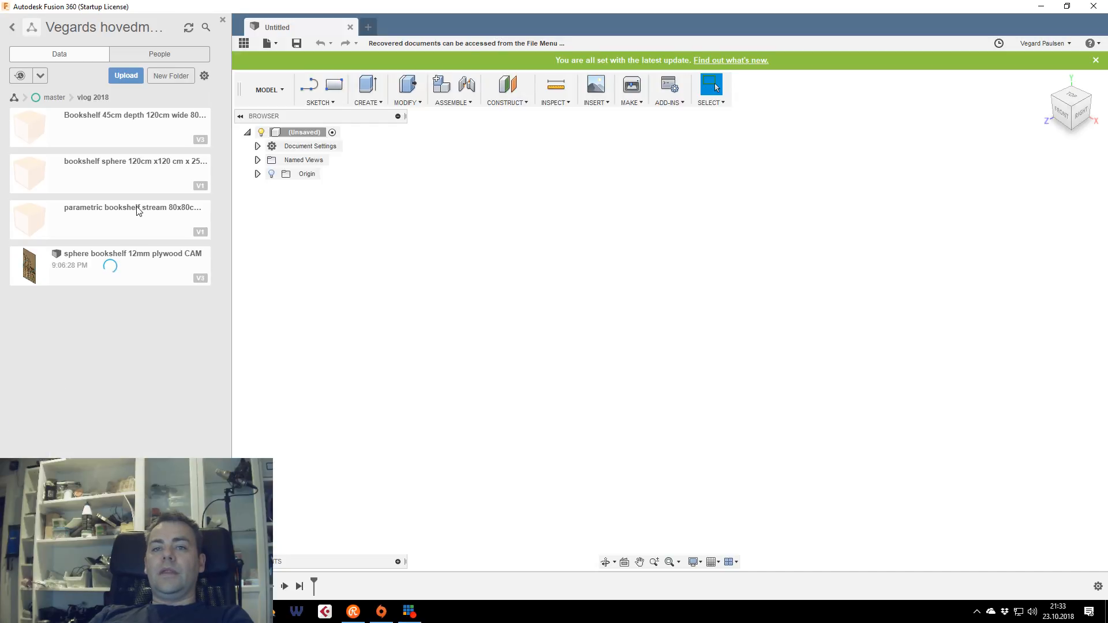
double_click(101, 265)
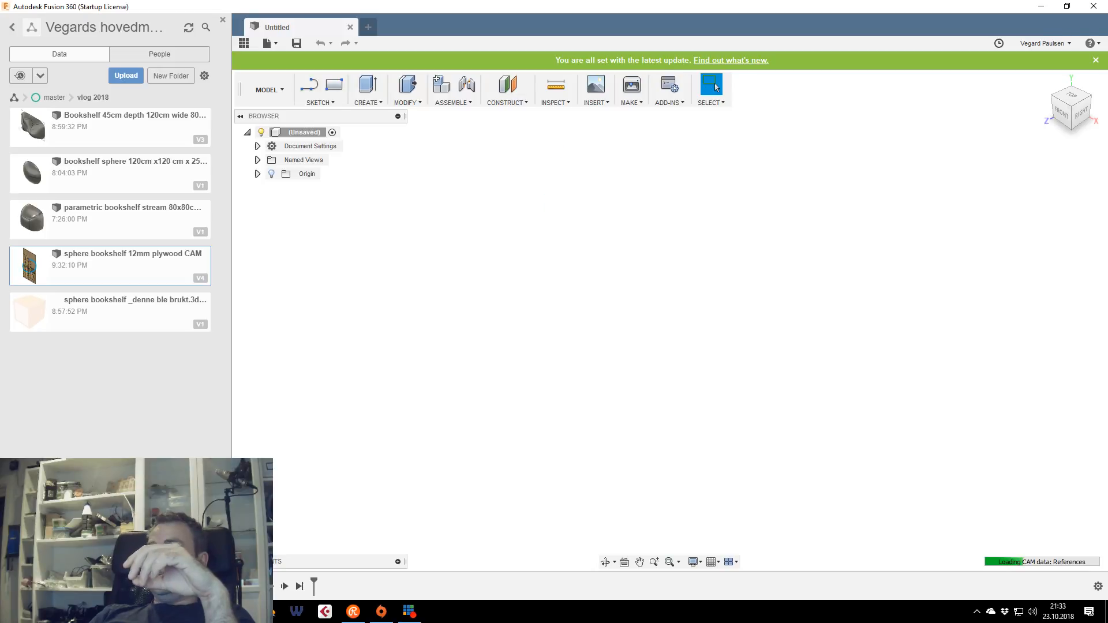
Read the new viewer messages in the stream chat while the CAM design loads
mouse_move(954, 40)
mouse_down()
mouse_move(930, 53)
mouse_move(953, 55)
mouse_up()
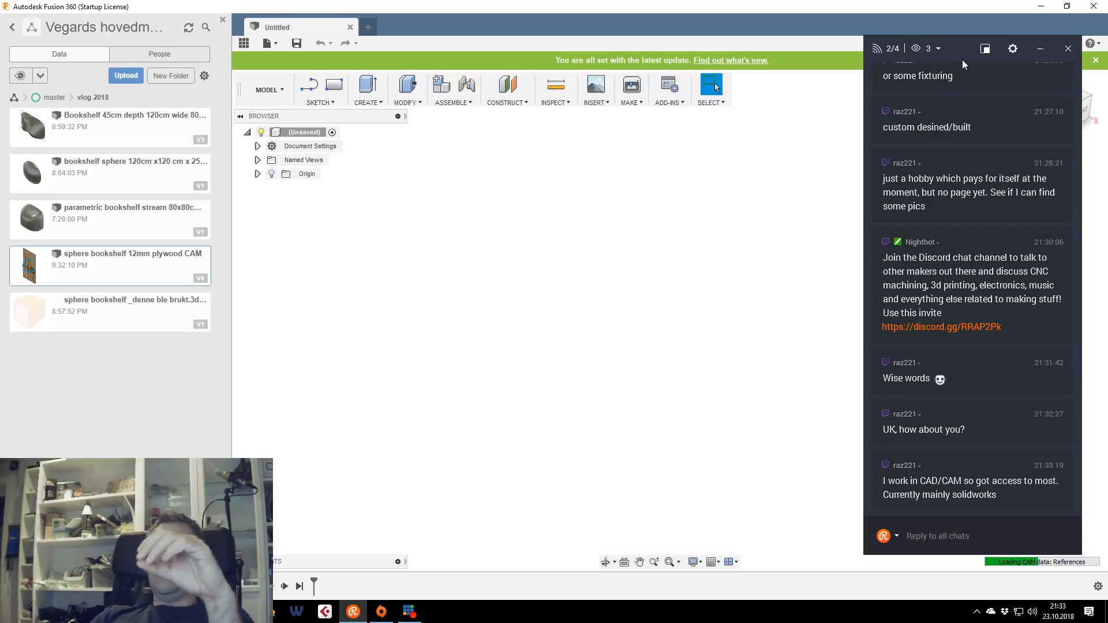
drag(957, 51, 1107, 51)
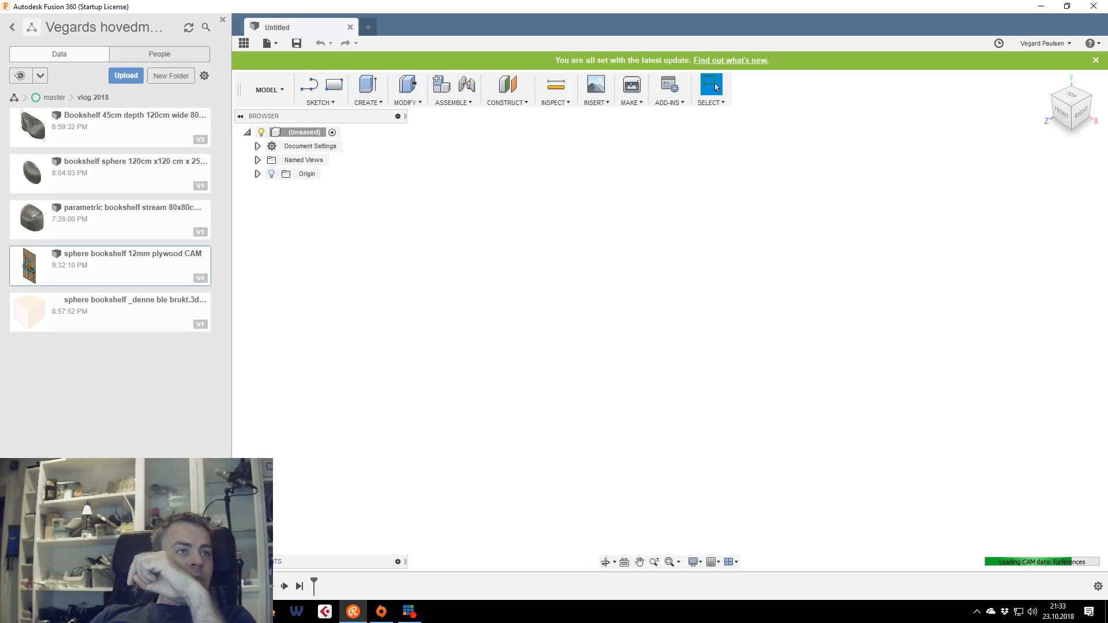
drag(1107, 36, 0, 20)
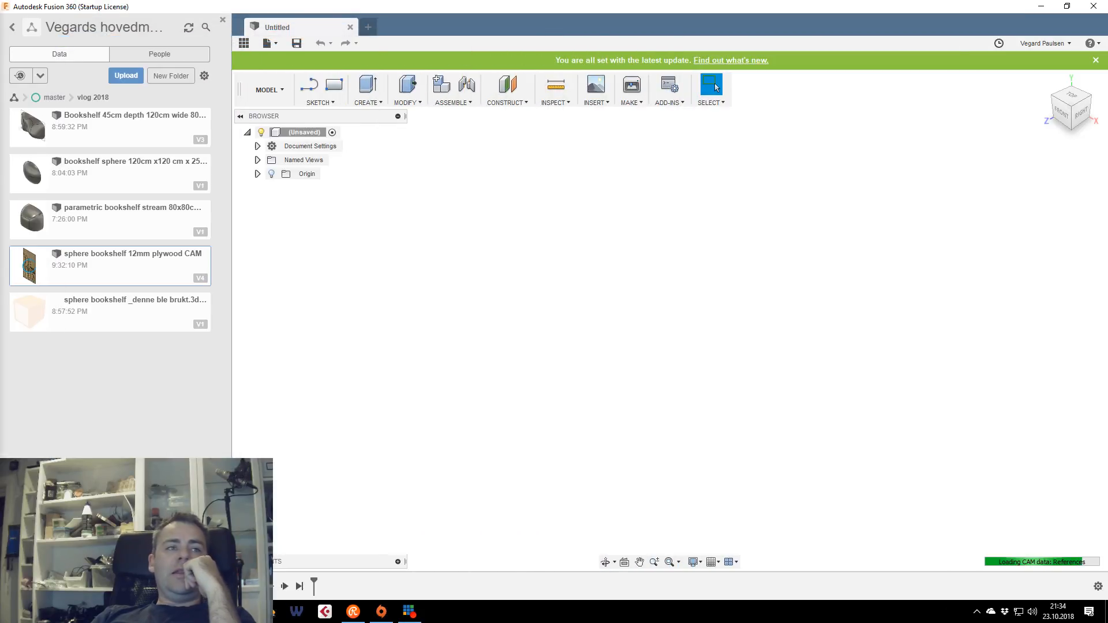
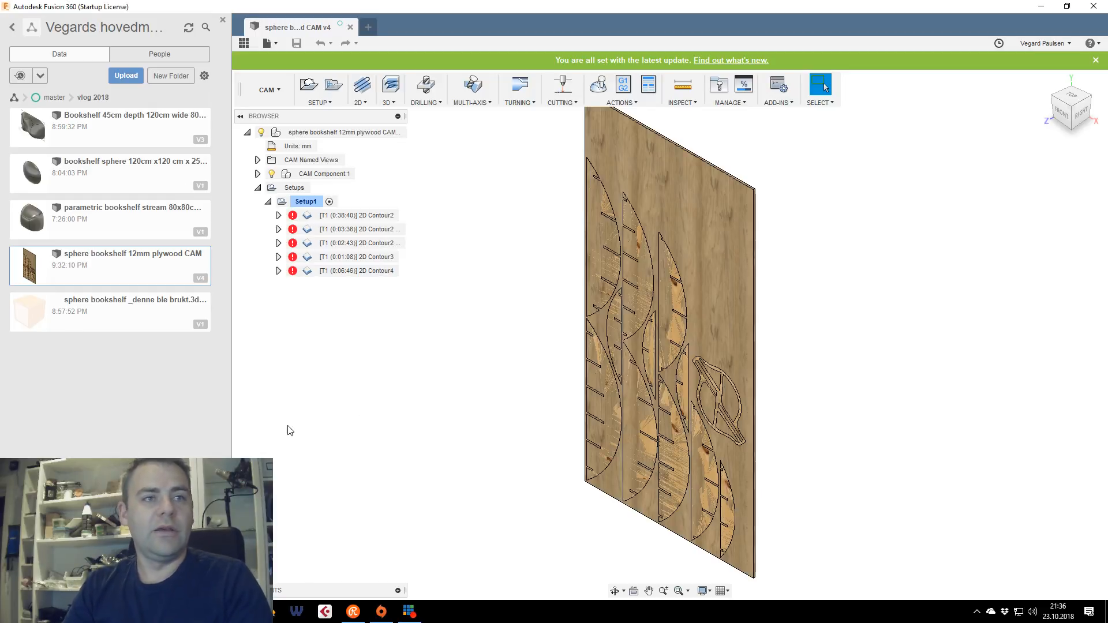
Show the nested plywood sheet in the front view and hide the project file list
scroll(296, 428, down, 1)
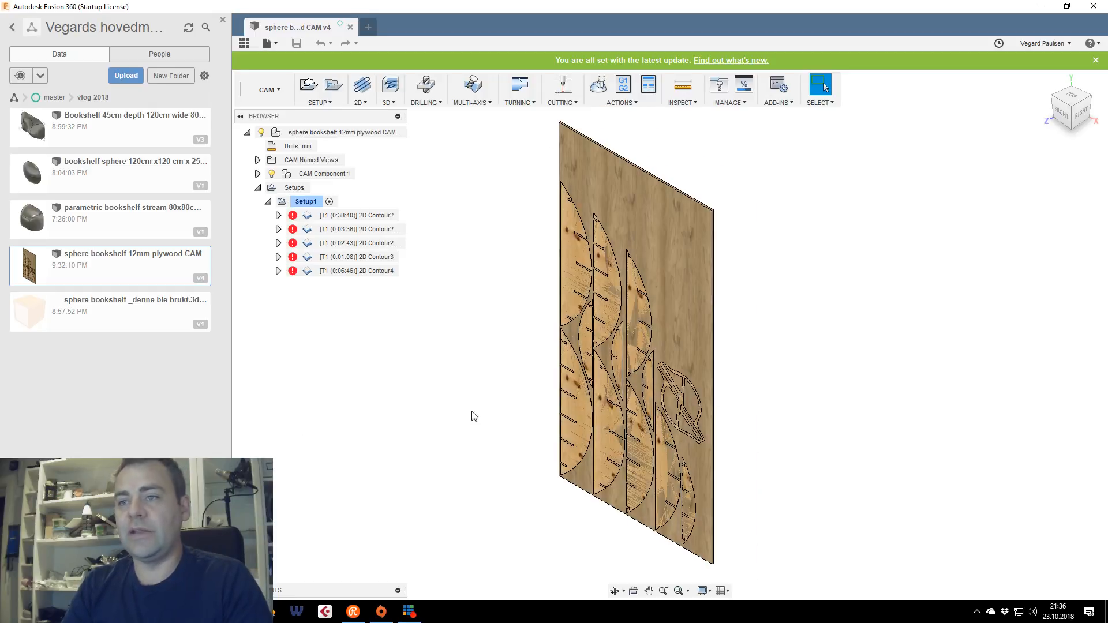
click(1066, 111)
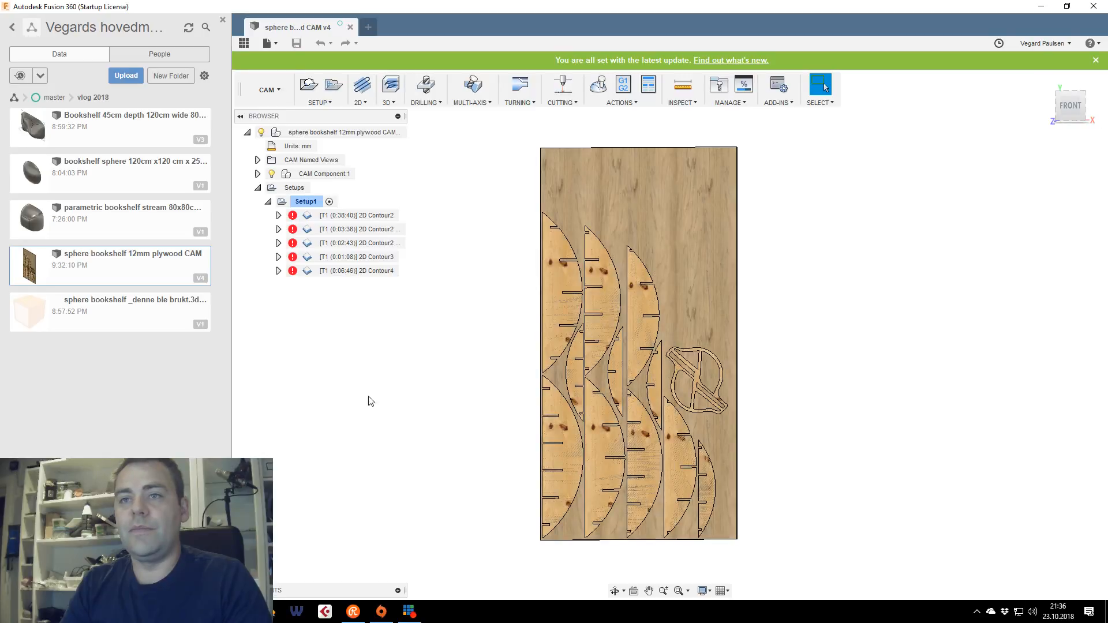
click(222, 20)
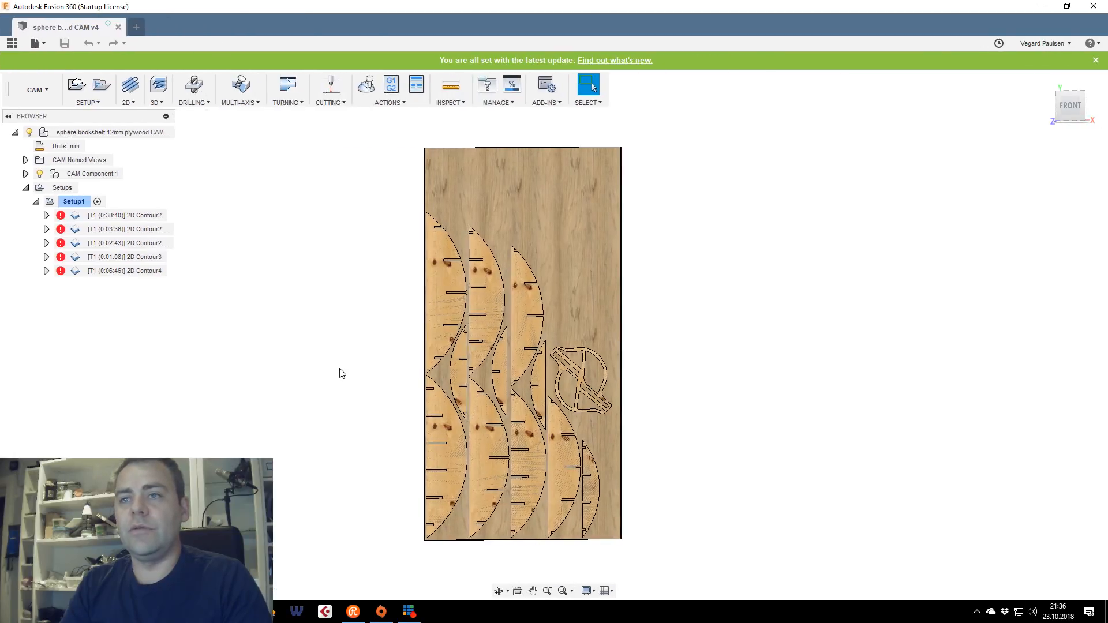
scroll(345, 351, up, 3)
middle_drag(369, 374, 406, 251)
scroll(399, 280, down, 3)
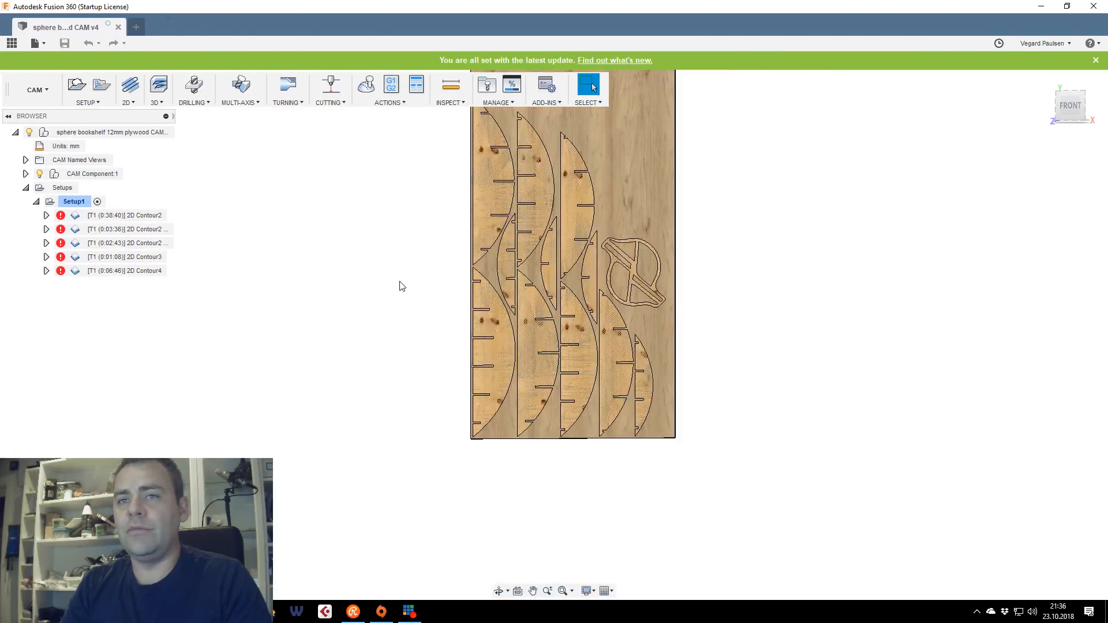
Open the first 2D Contour2 operation for editing, checking the stream chat while its settings load
click(130, 218)
right_click(130, 221)
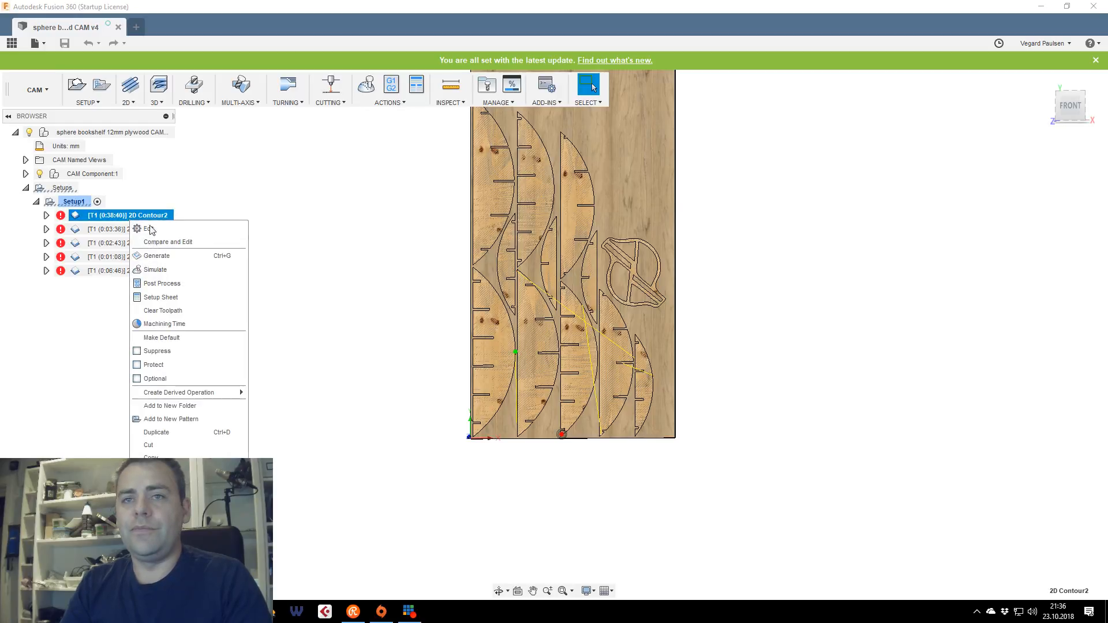
click(412, 136)
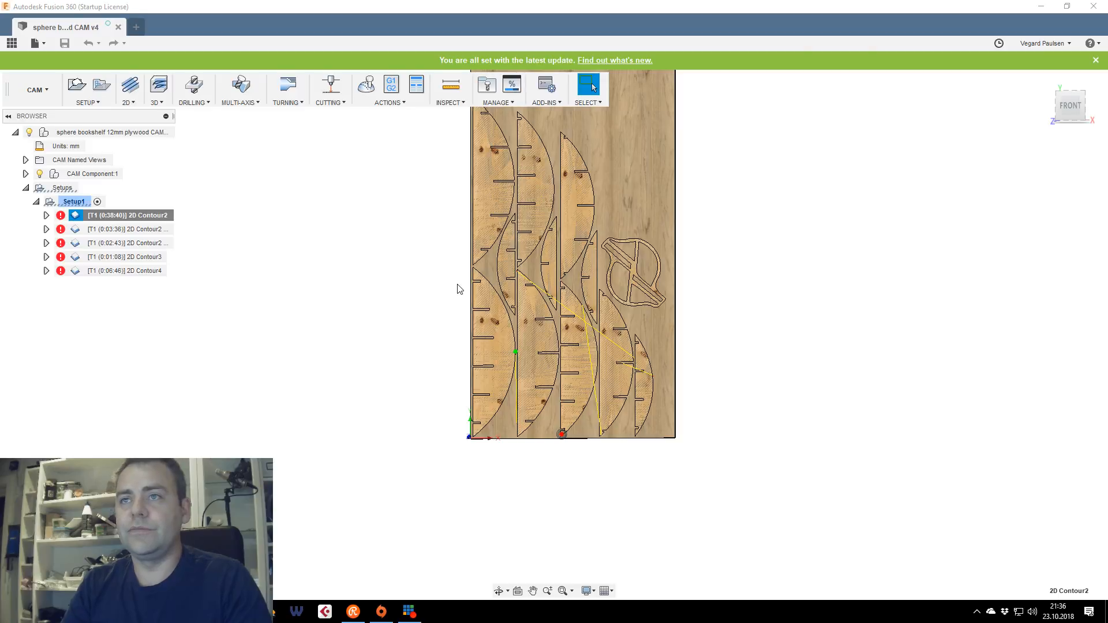
click(1094, 61)
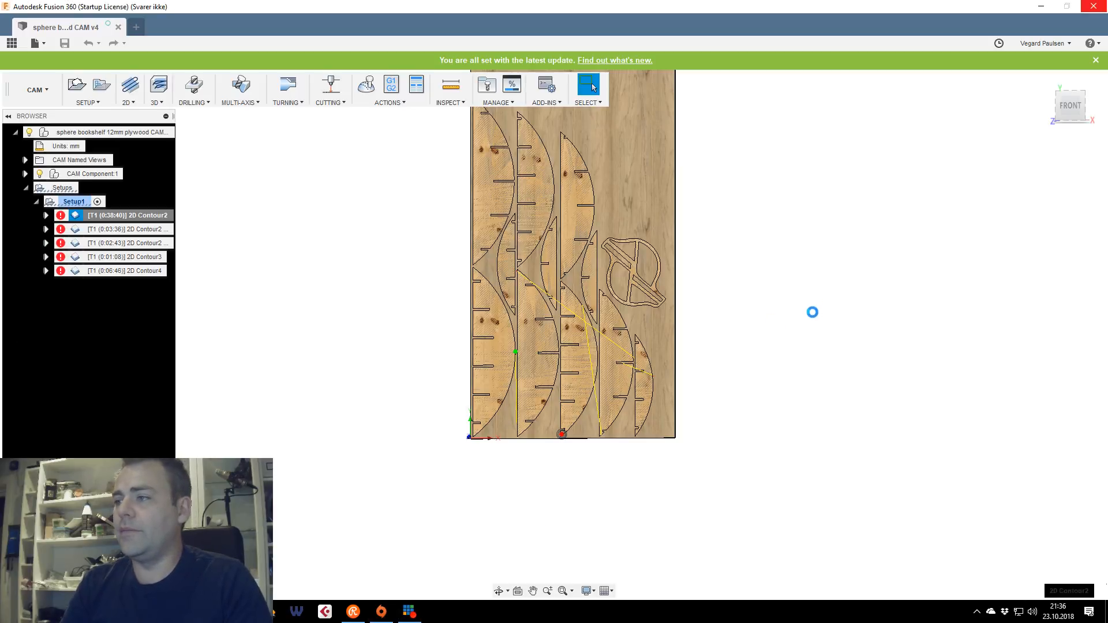
drag(1107, 52, 956, 50)
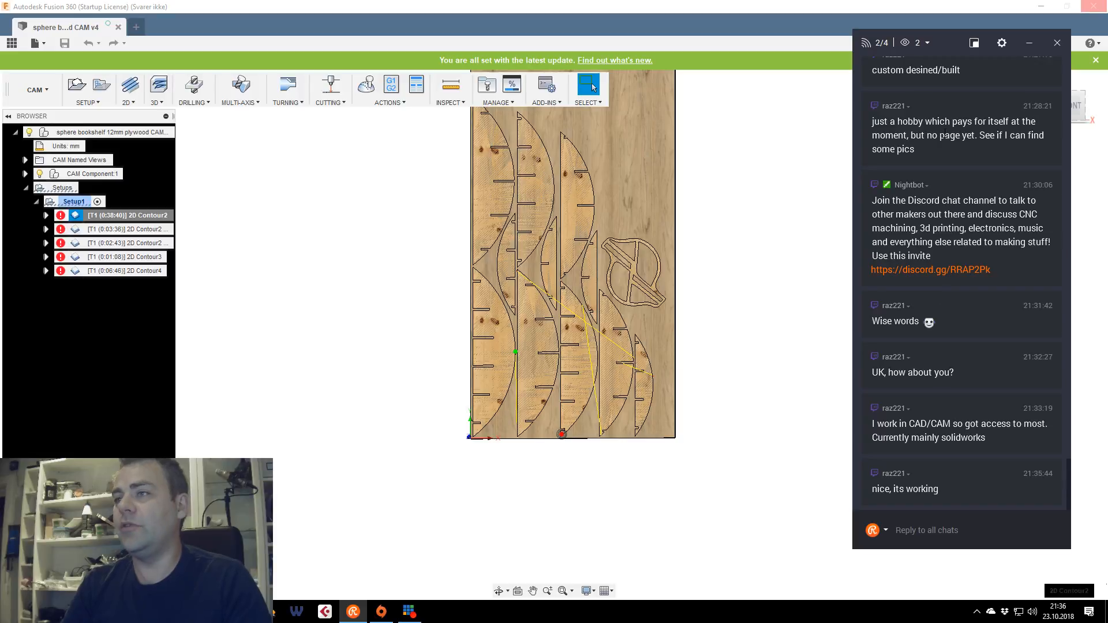
mouse_move(946, 43)
mouse_down()
mouse_move(916, 42)
mouse_move(926, 46)
mouse_up()
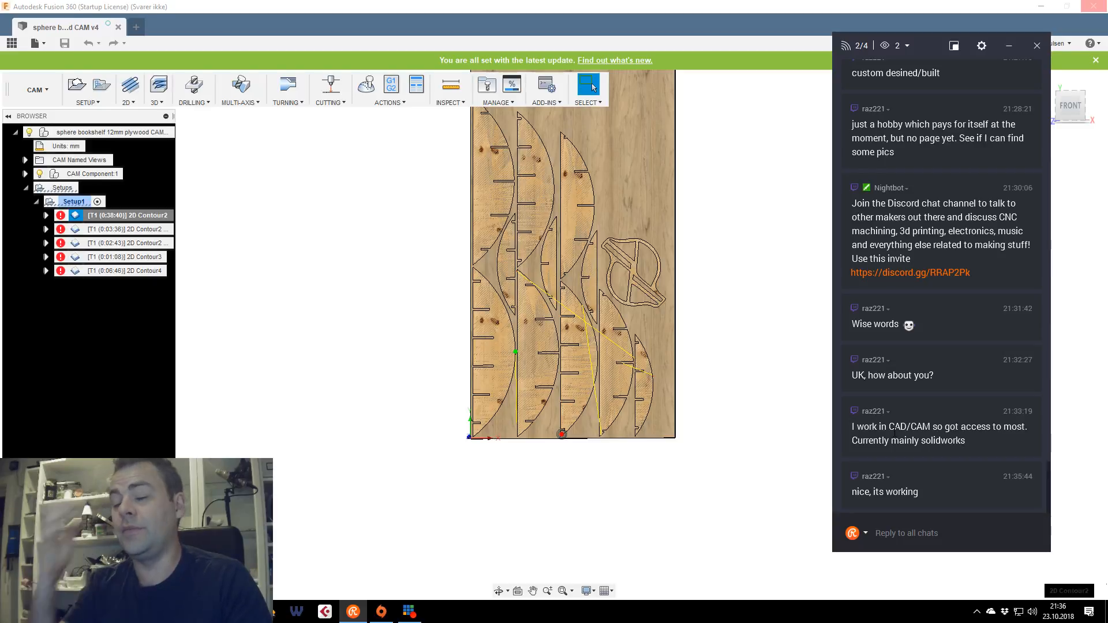
drag(926, 45, 1107, 57)
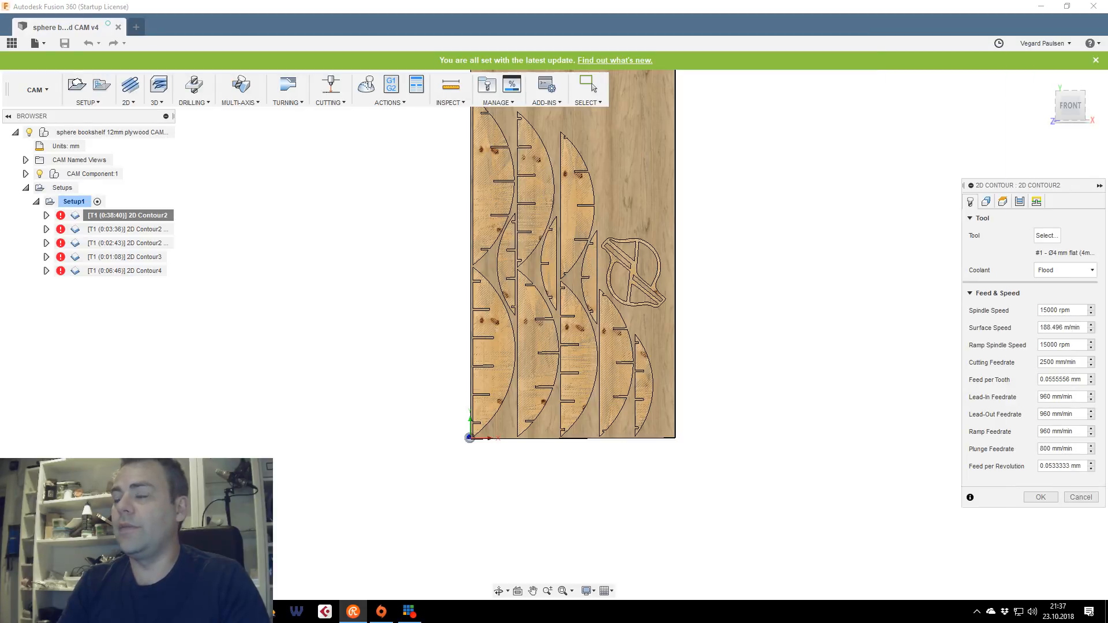
drag(1022, 187, 983, 145)
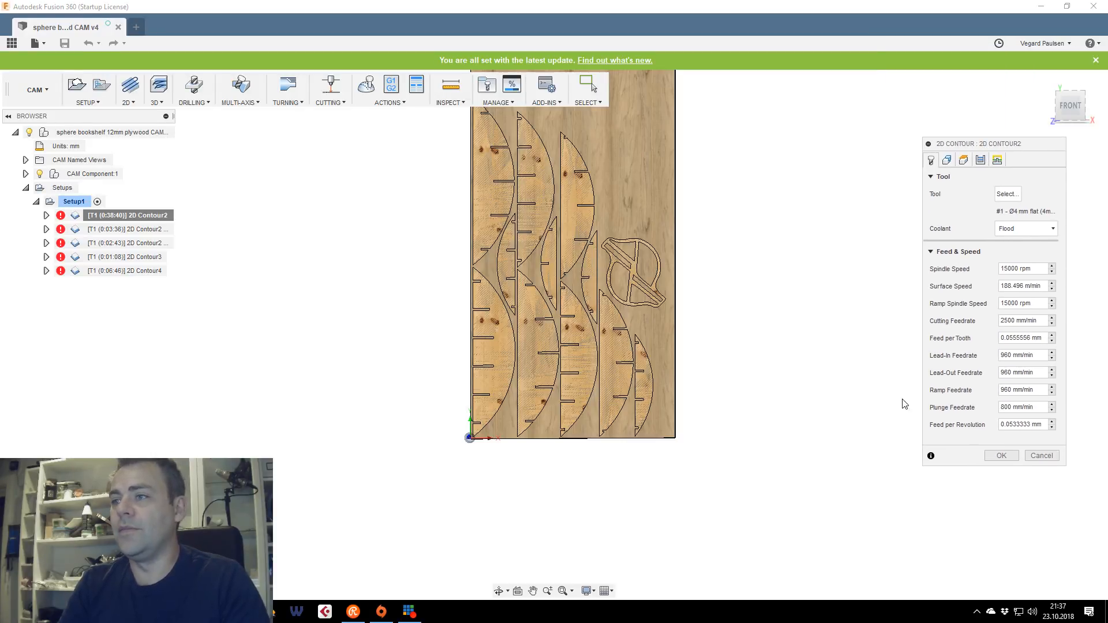
Show the operation's contour geometry settings and hide the stock material body to expose the nested parts
click(949, 160)
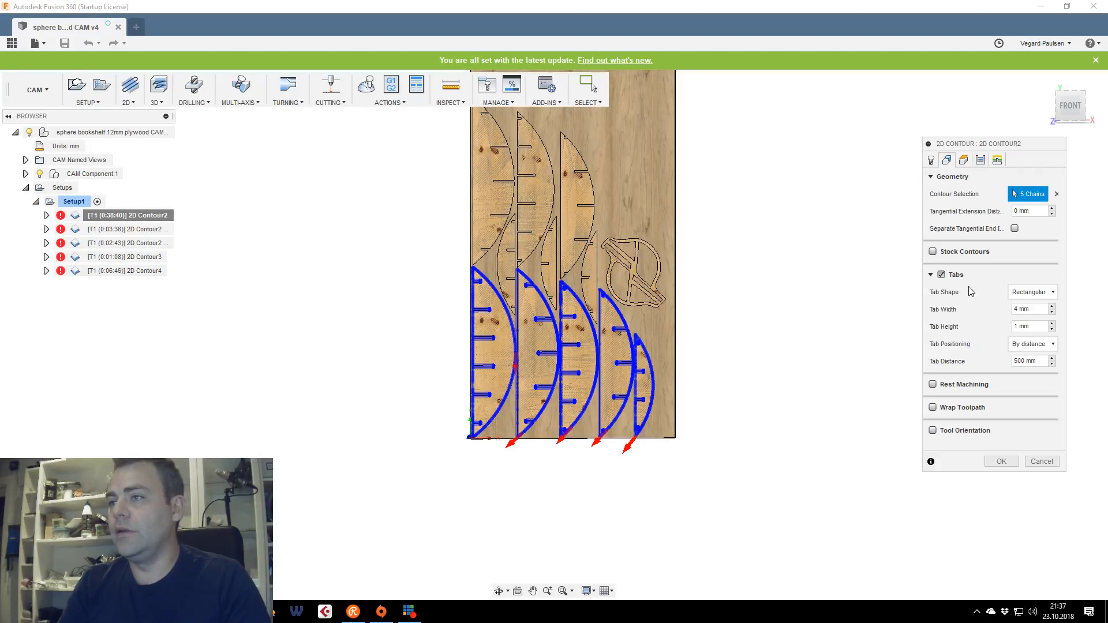
drag(1074, 116, 1071, 91)
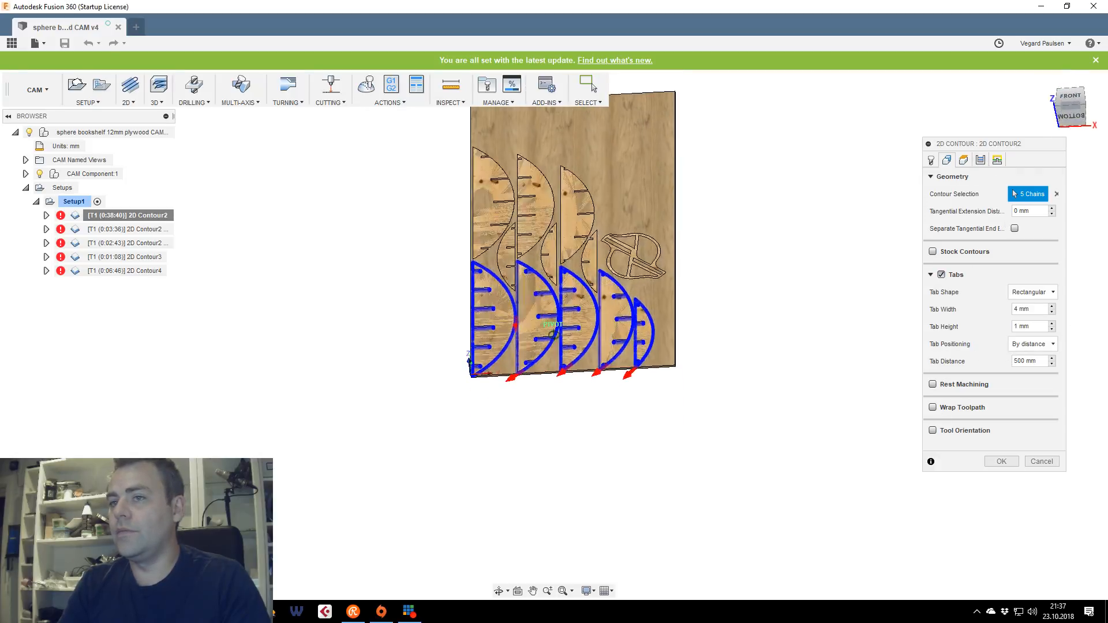
scroll(647, 349, up, 3)
scroll(646, 348, up, 5)
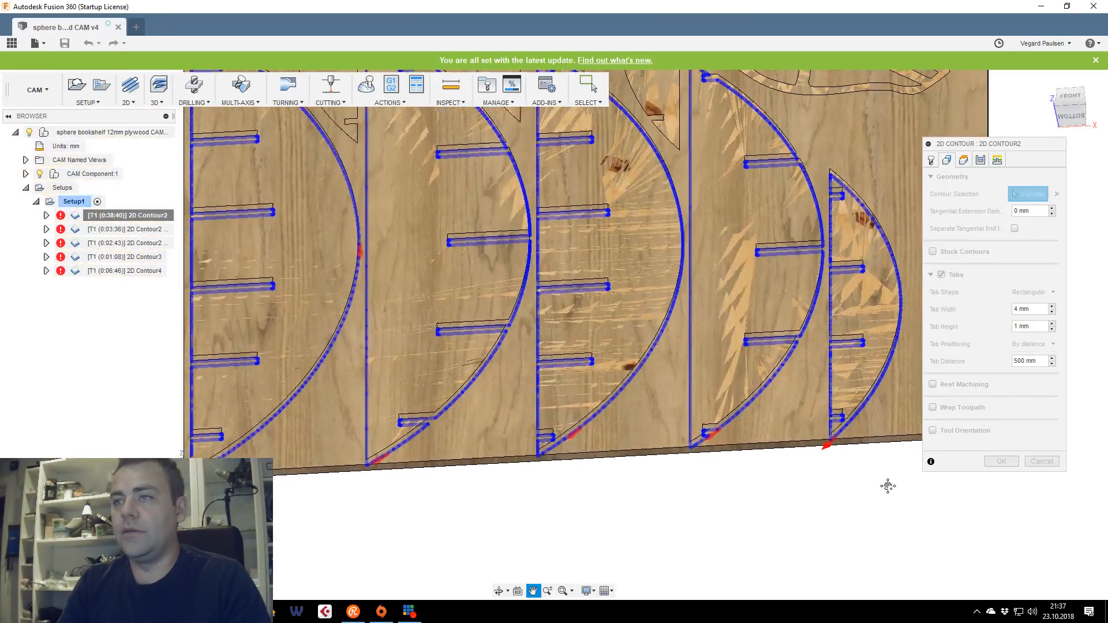
mouse_move(1070, 115)
mouse_down()
mouse_move(1099, 127)
mouse_move(913, 269)
mouse_up()
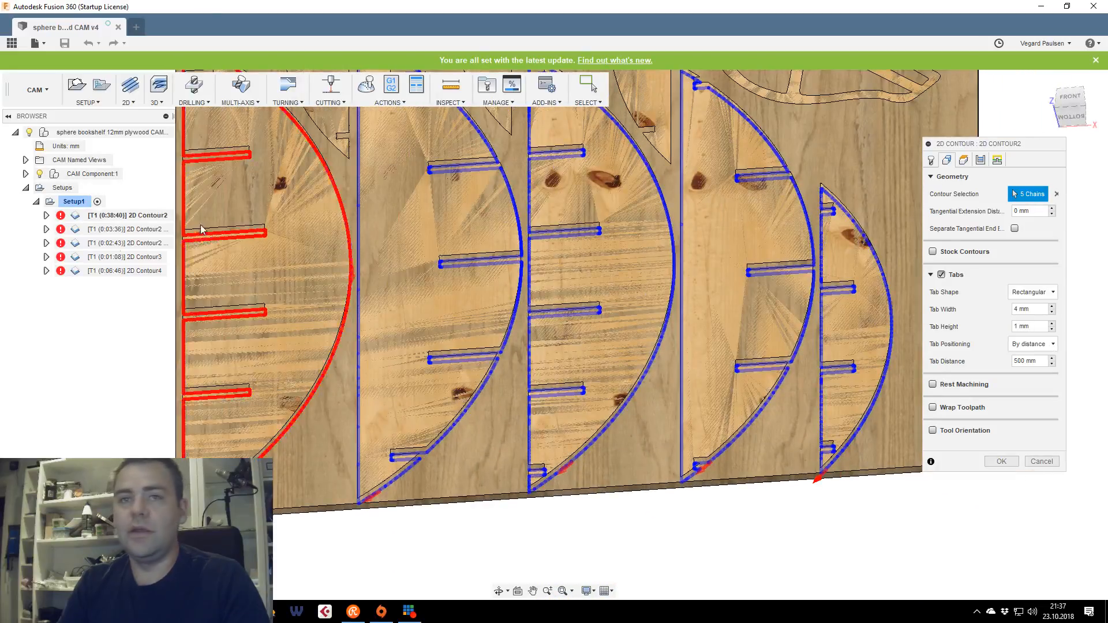
click(25, 173)
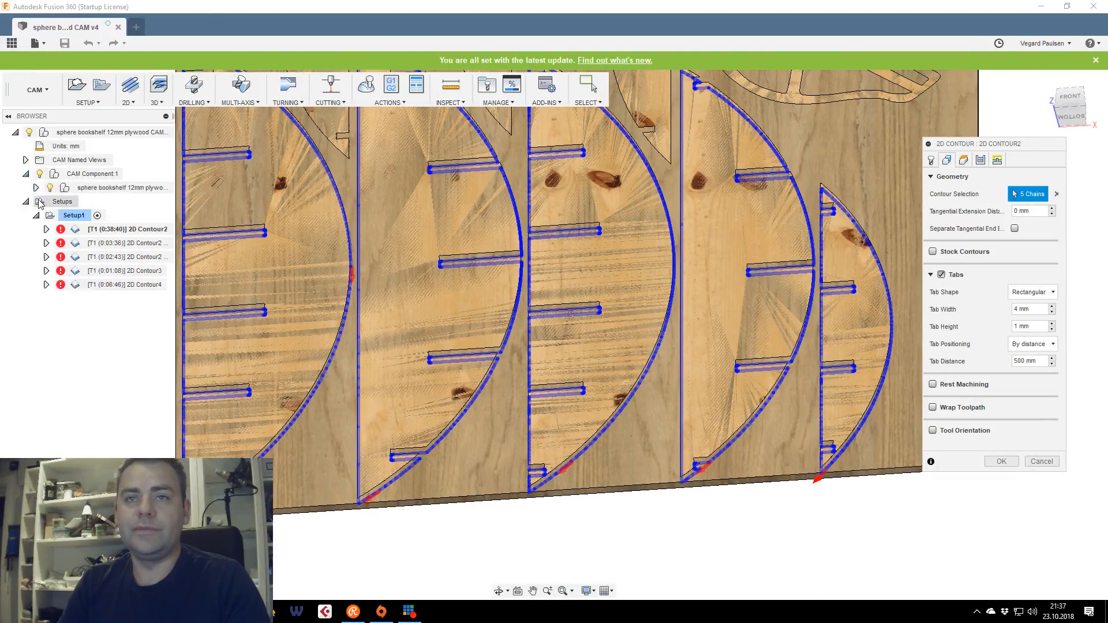
click(35, 187)
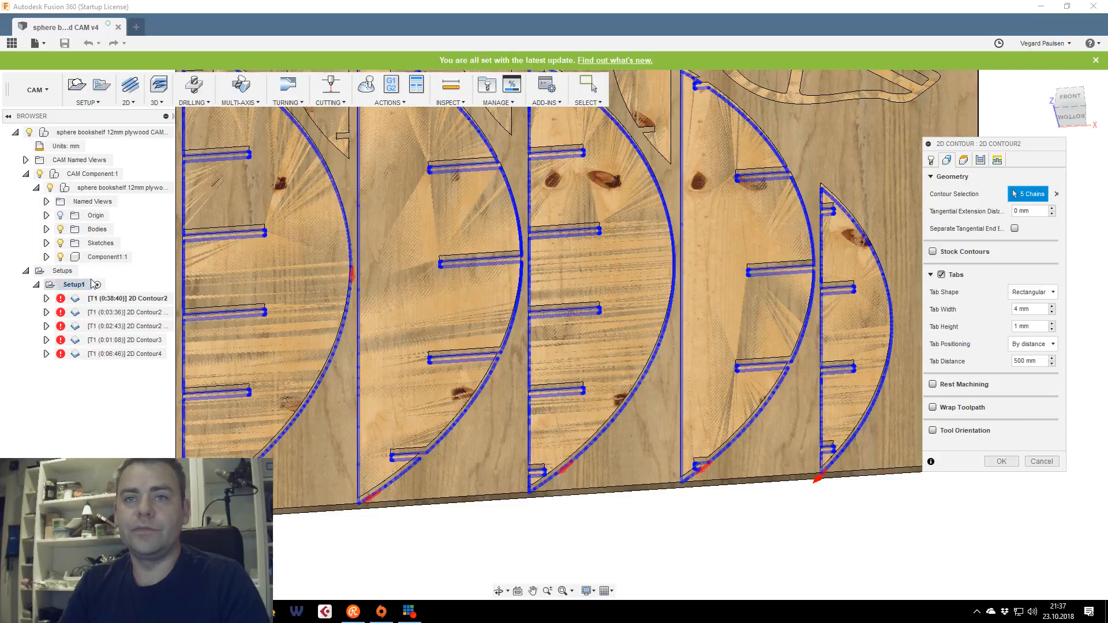
click(46, 229)
click(70, 242)
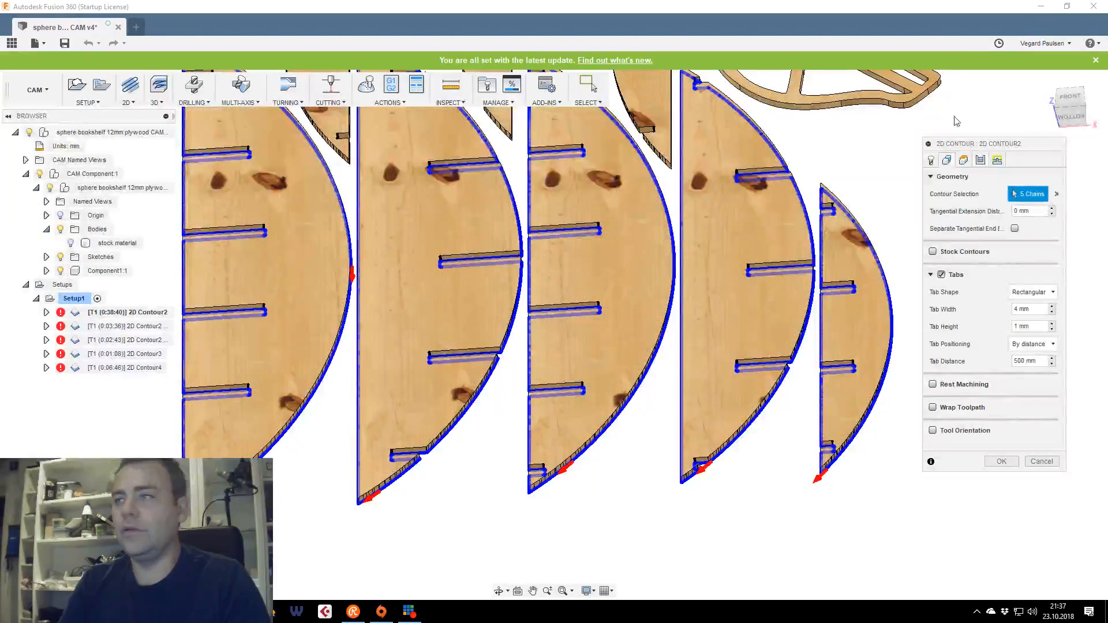
Set the tab distance to 100 mm with tabs positioned by distance, and apply the settings to regenerate the toolpath
drag(1070, 120, 1015, 118)
shift+middle_drag(554, 334, 614, 188)
scroll(600, 190, up, 3)
middle_drag(538, 260, 877, 352)
scroll(877, 351, down, 3)
click(1037, 345)
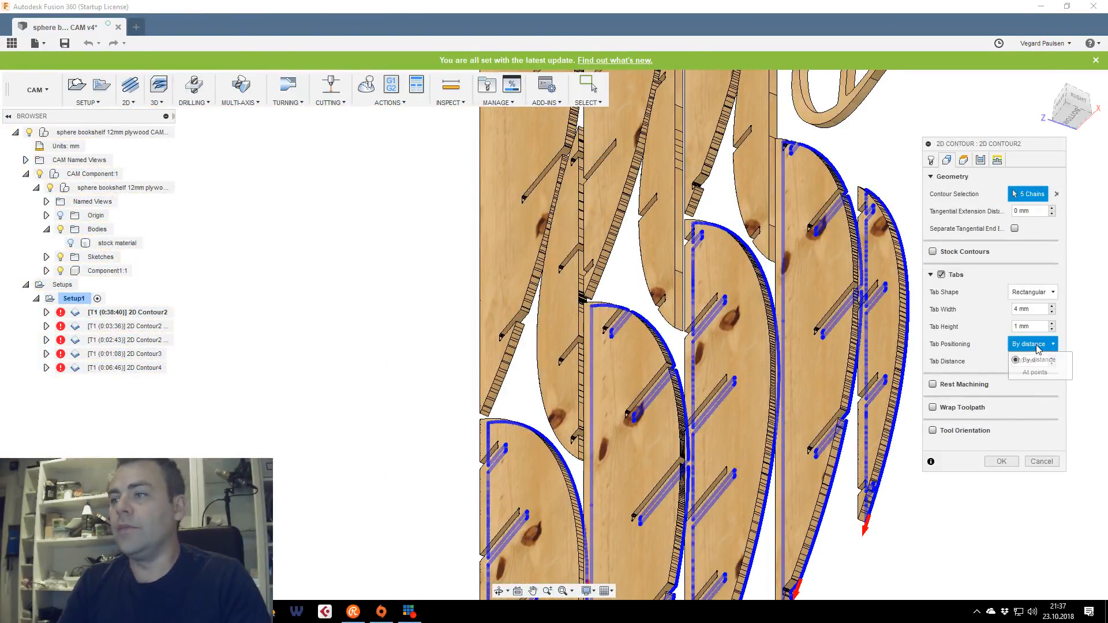
click(1037, 346)
double_click(1026, 360)
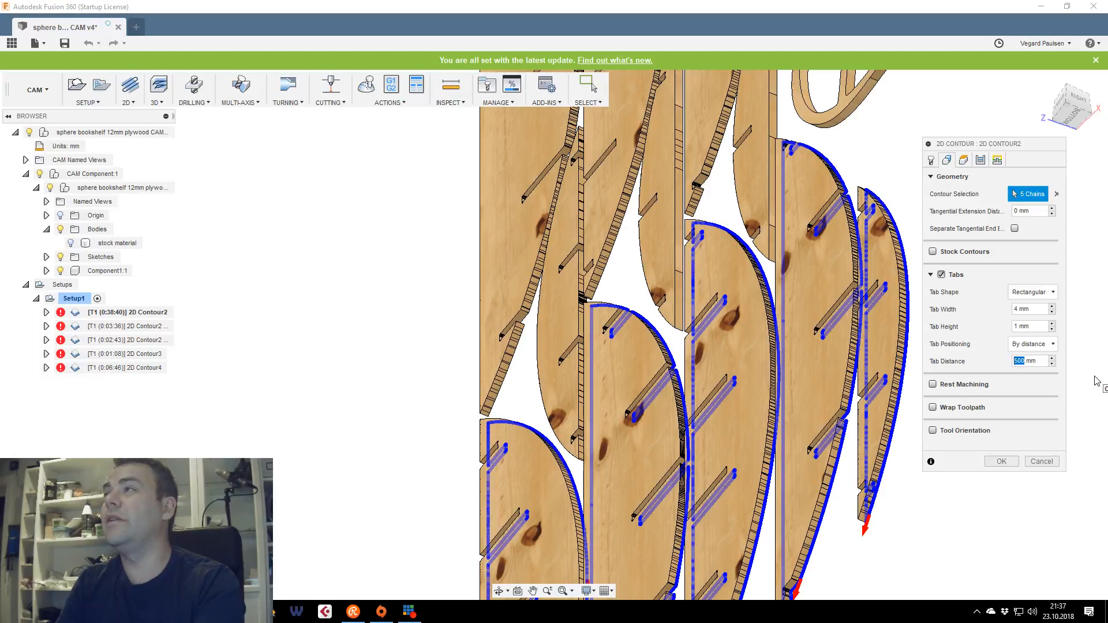
text(100)
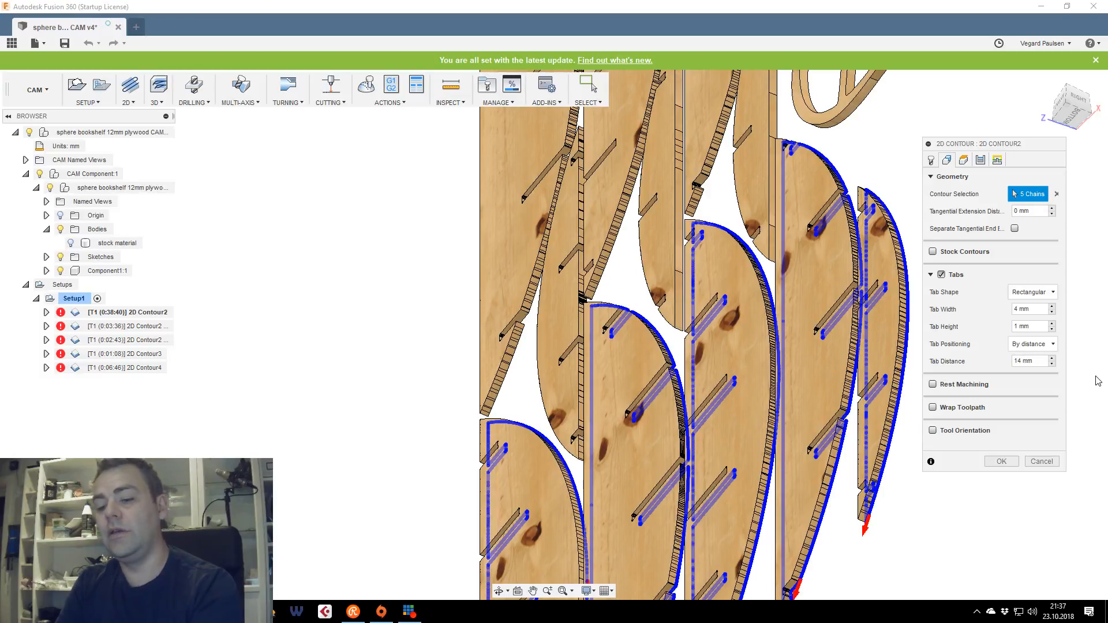
click(993, 462)
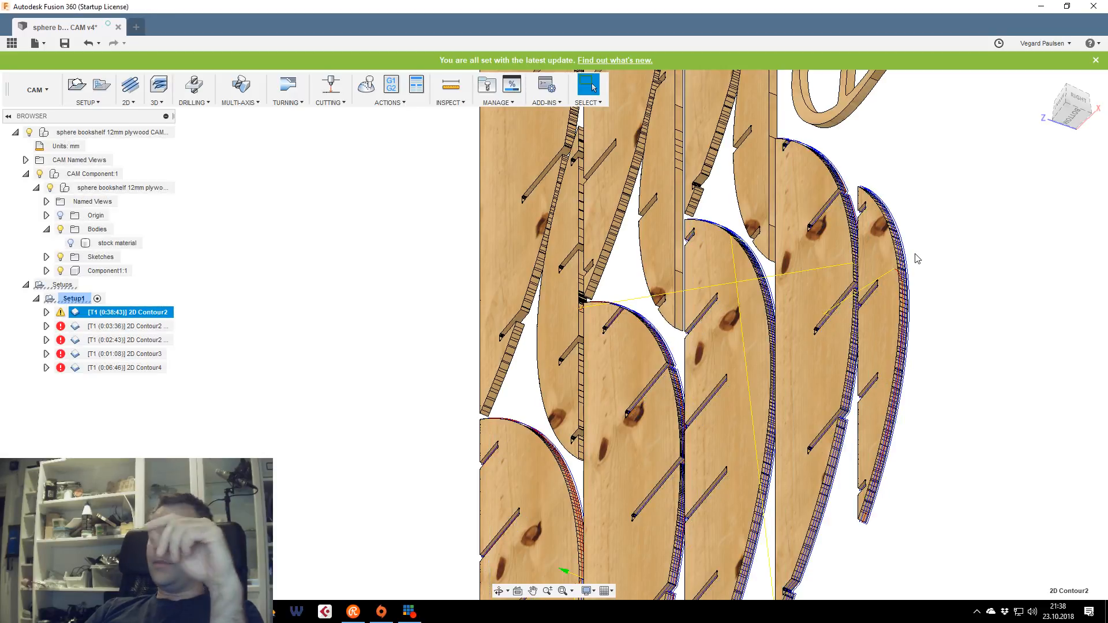
Examine the regenerated toolpath along the curved part edges to check how the tabs are placed
scroll(805, 373, up, 10)
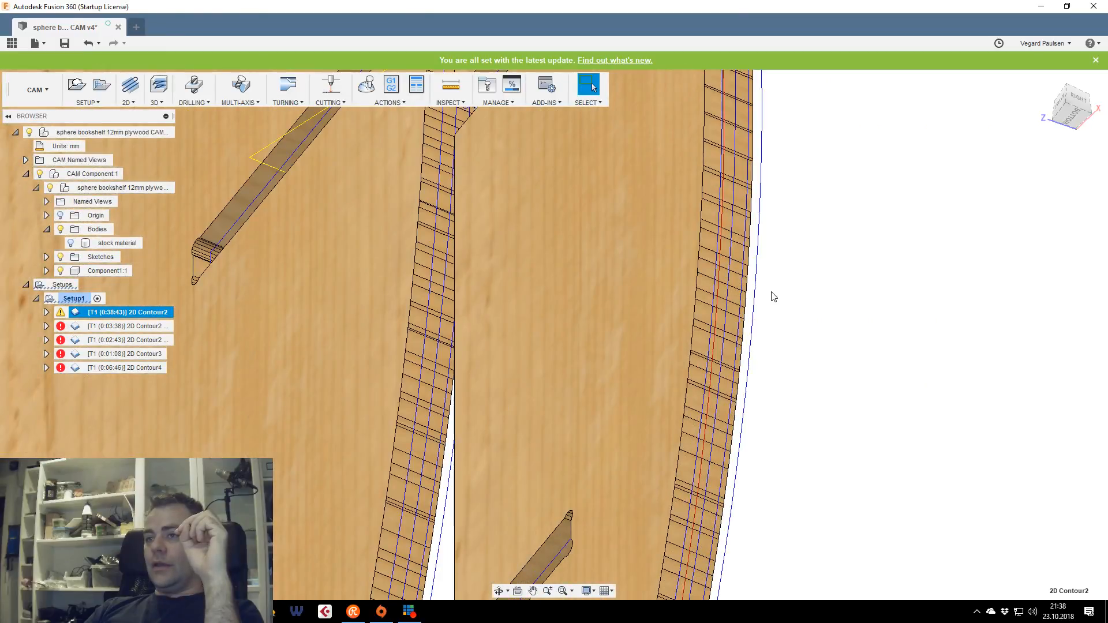
scroll(773, 297, down, 5)
scroll(731, 529, up, 6)
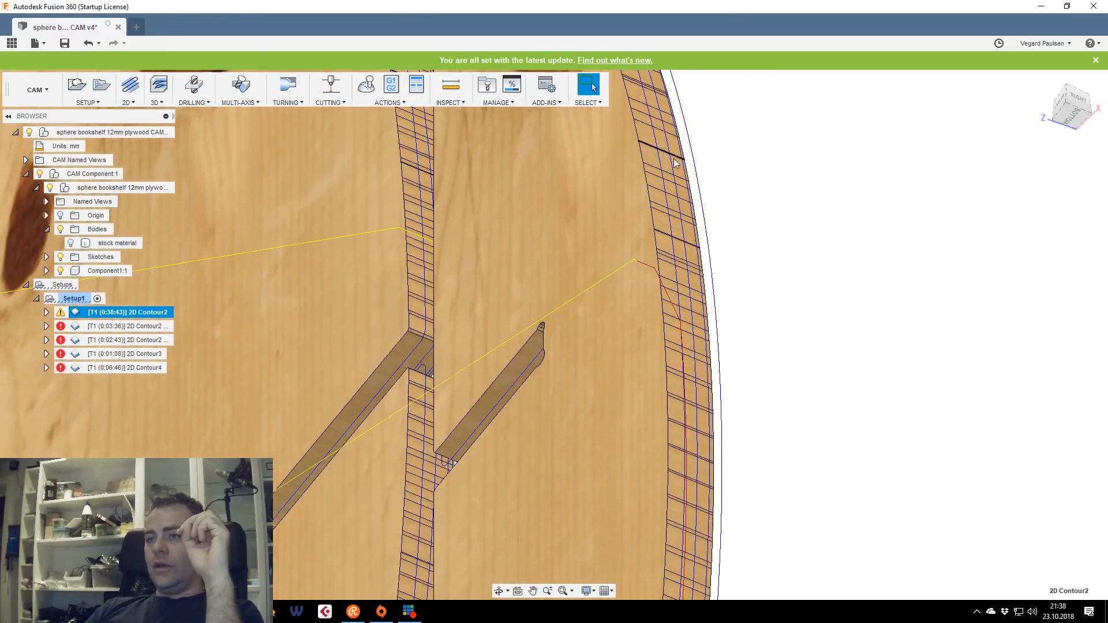
drag(1064, 114, 1056, 114)
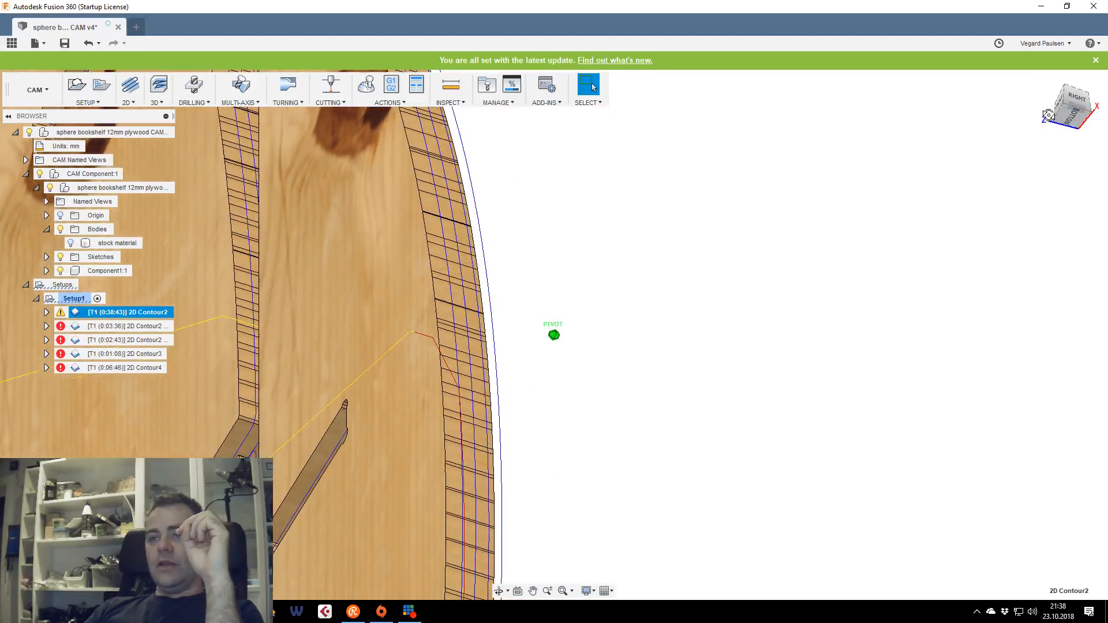
scroll(522, 249, down, 3)
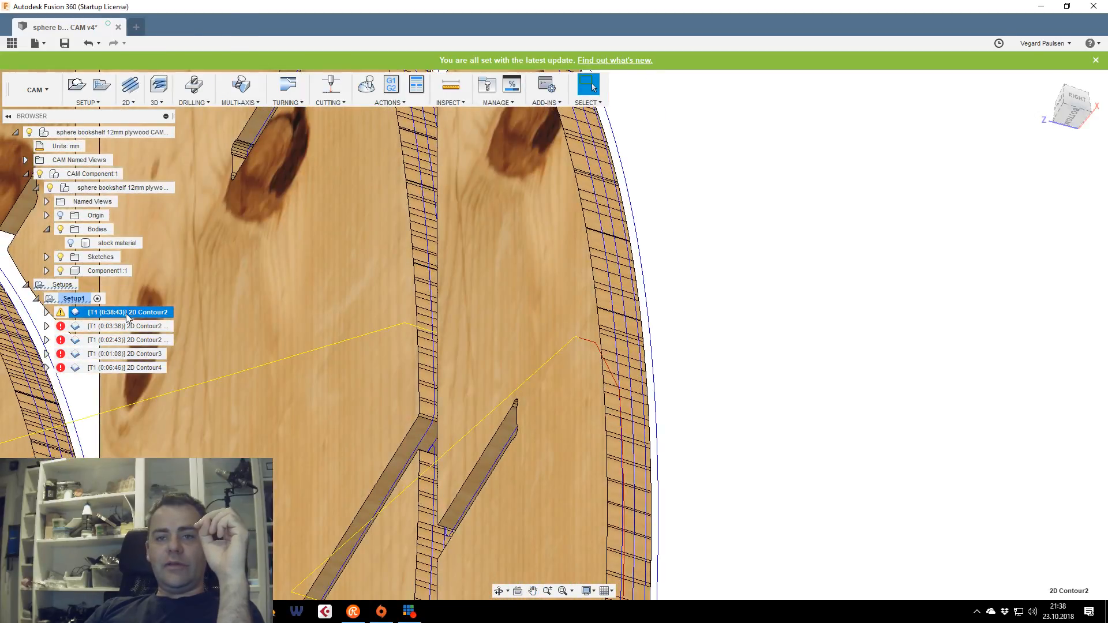
Reopen the first 2D Contour2 operation for editing and place its settings dialog beside the nested parts
right_click(128, 315)
click(160, 8)
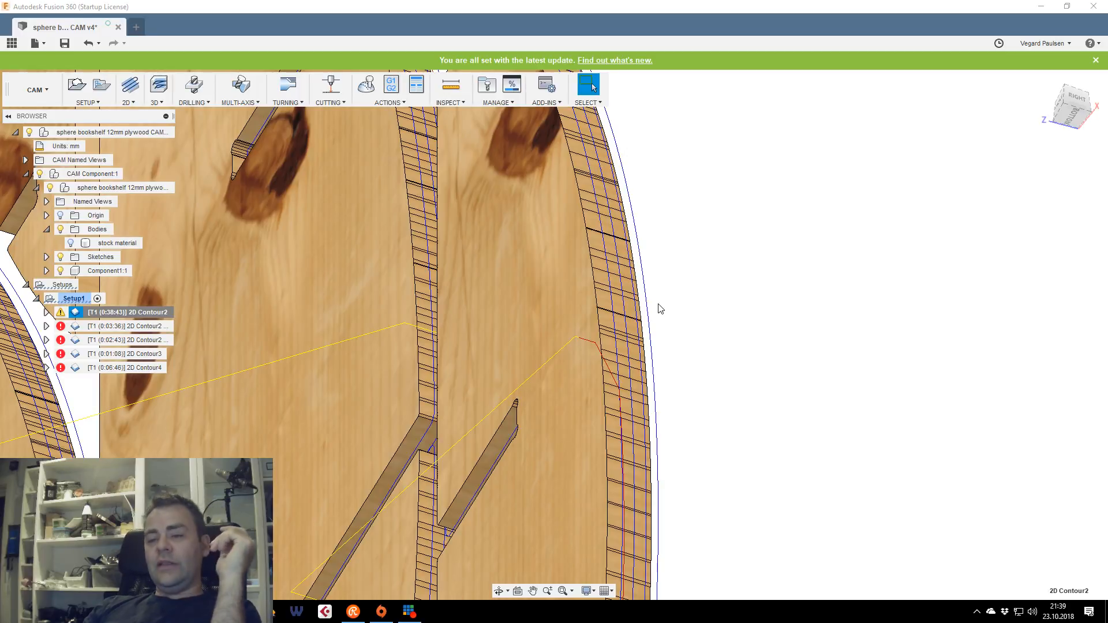
double_click(636, 349)
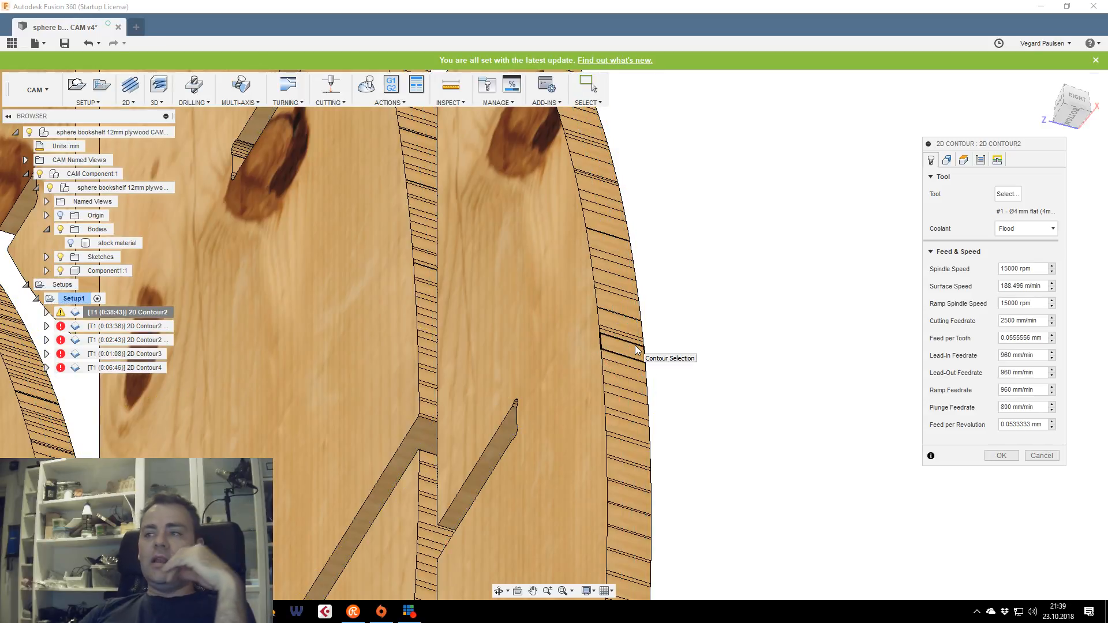
drag(1031, 140, 970, 127)
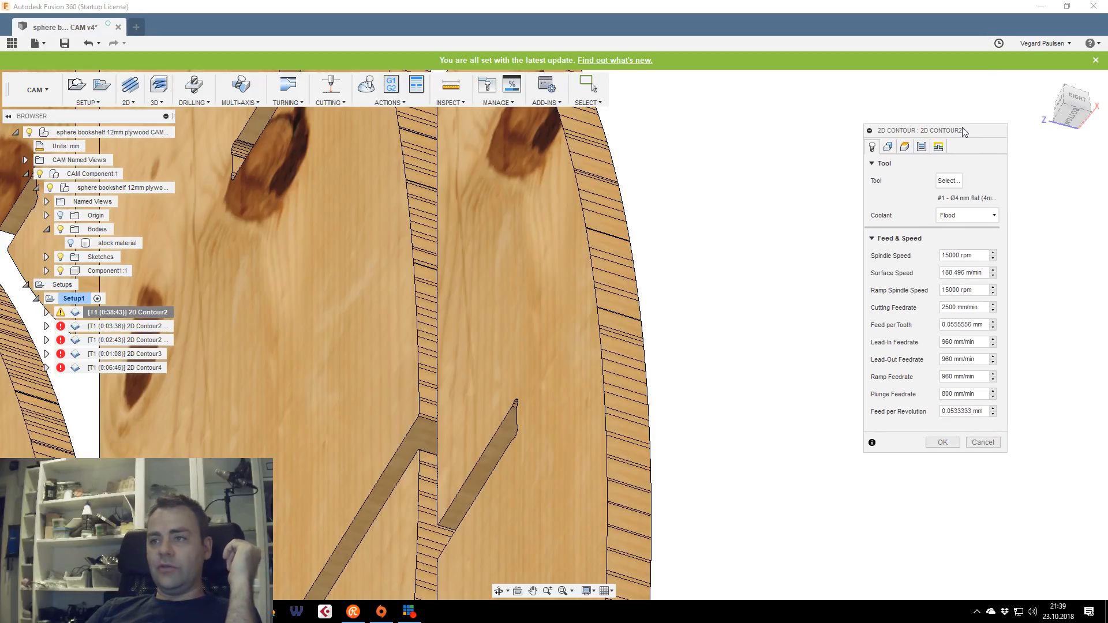
scroll(579, 442, down, 5)
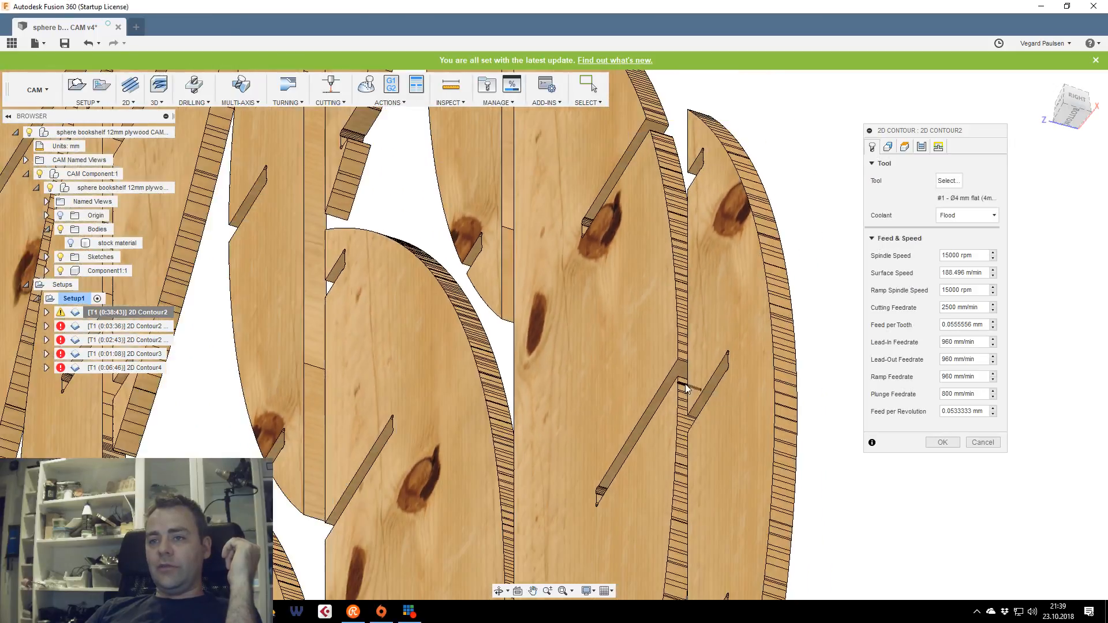
middle_drag(684, 383, 614, 341)
scroll(702, 369, down, 2)
drag(923, 135, 796, 137)
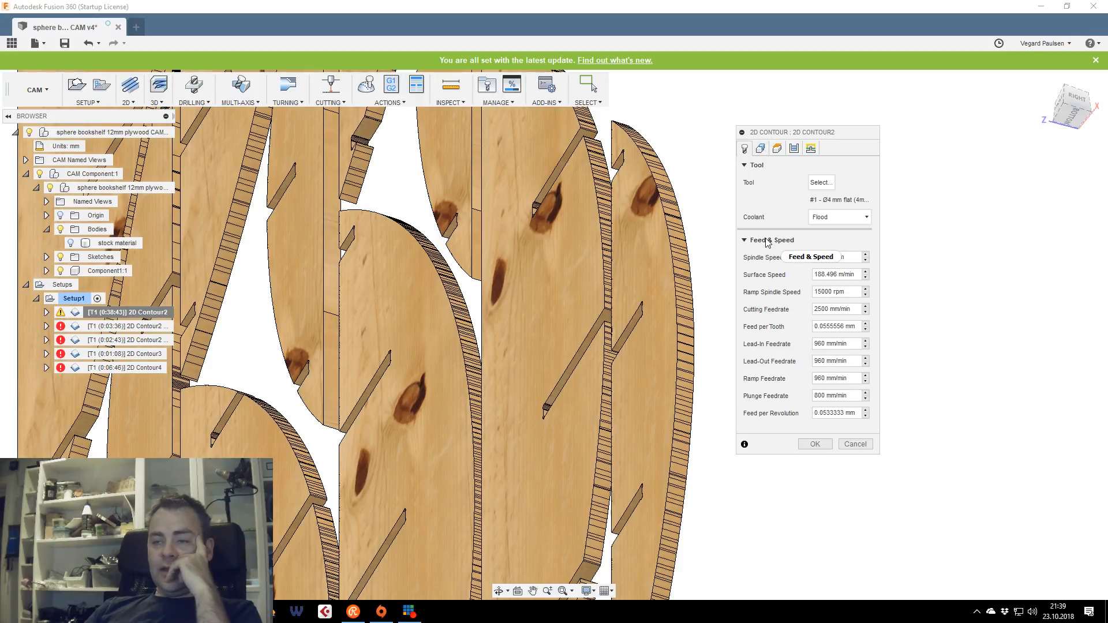
click(761, 148)
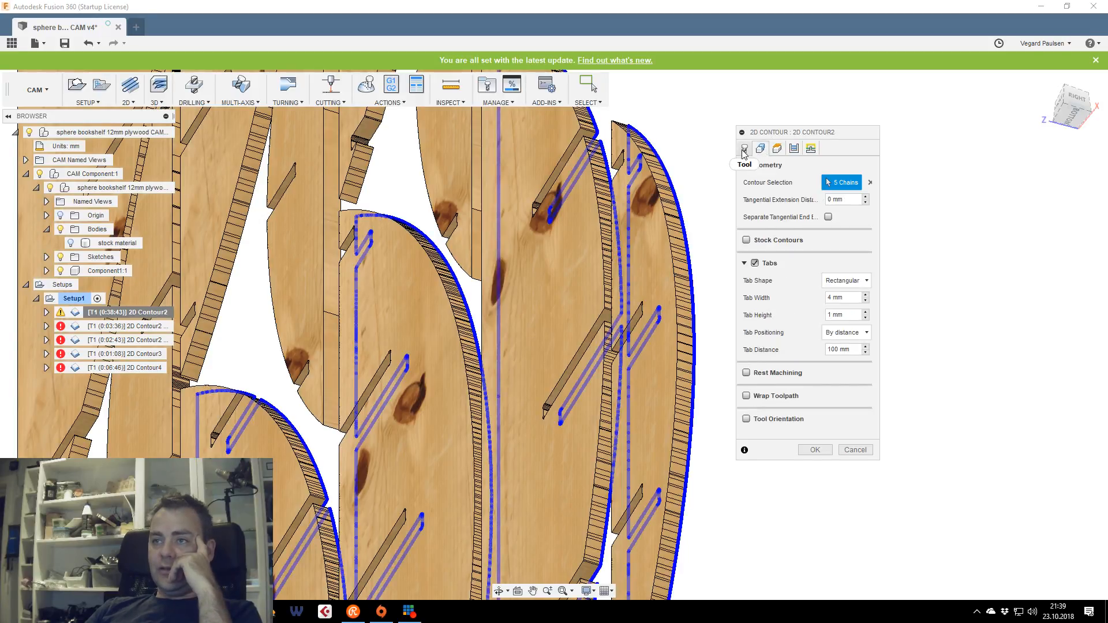
click(743, 148)
drag(786, 137, 818, 126)
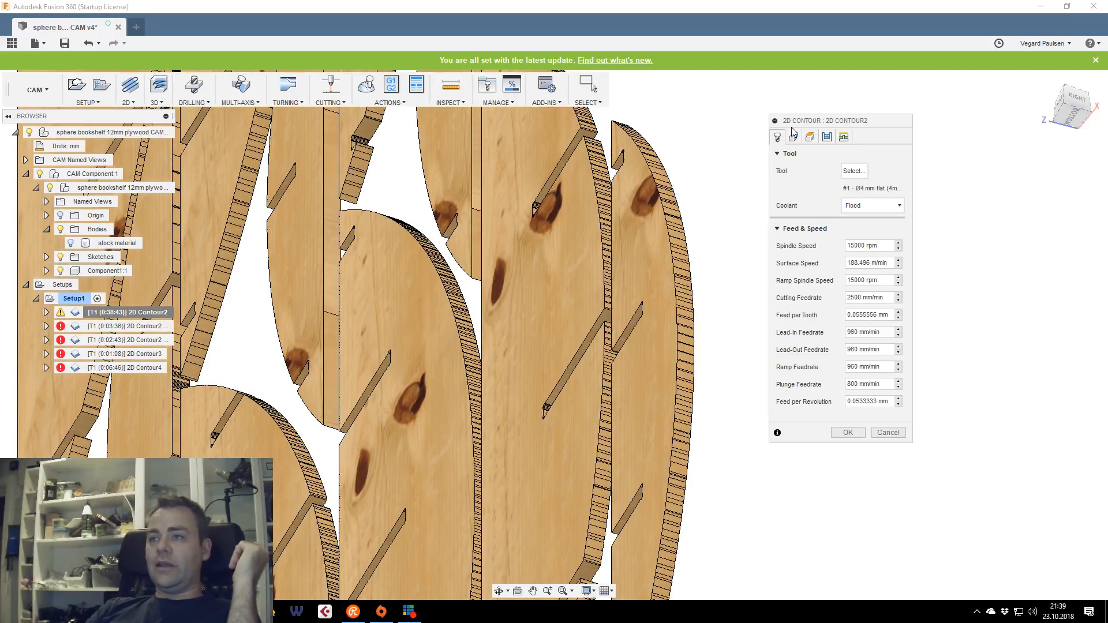
drag(803, 121, 771, 132)
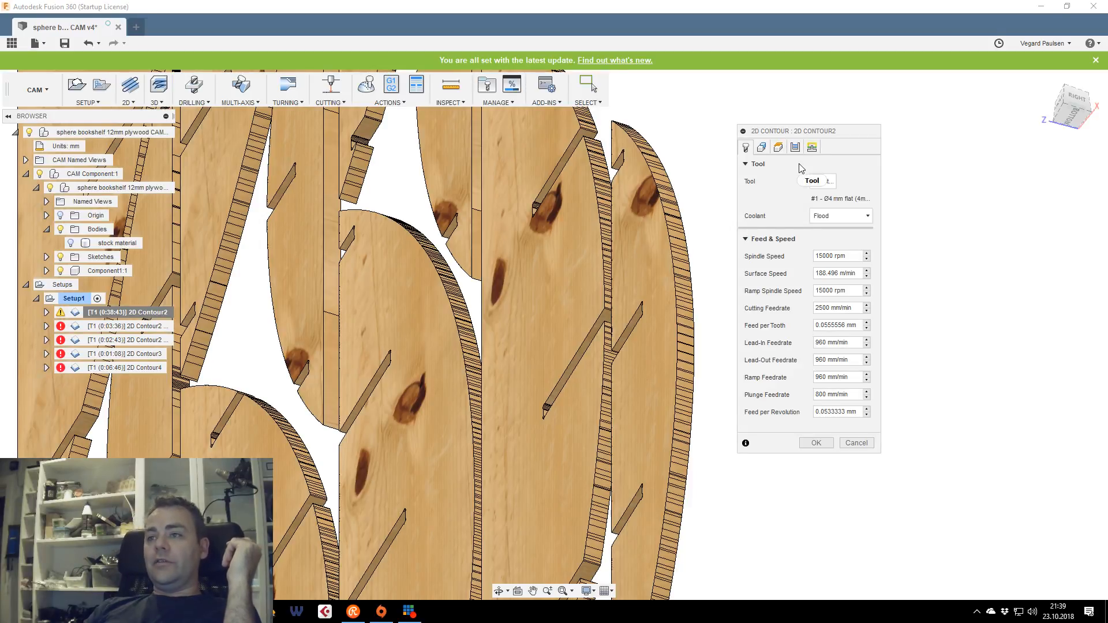
drag(805, 134, 794, 131)
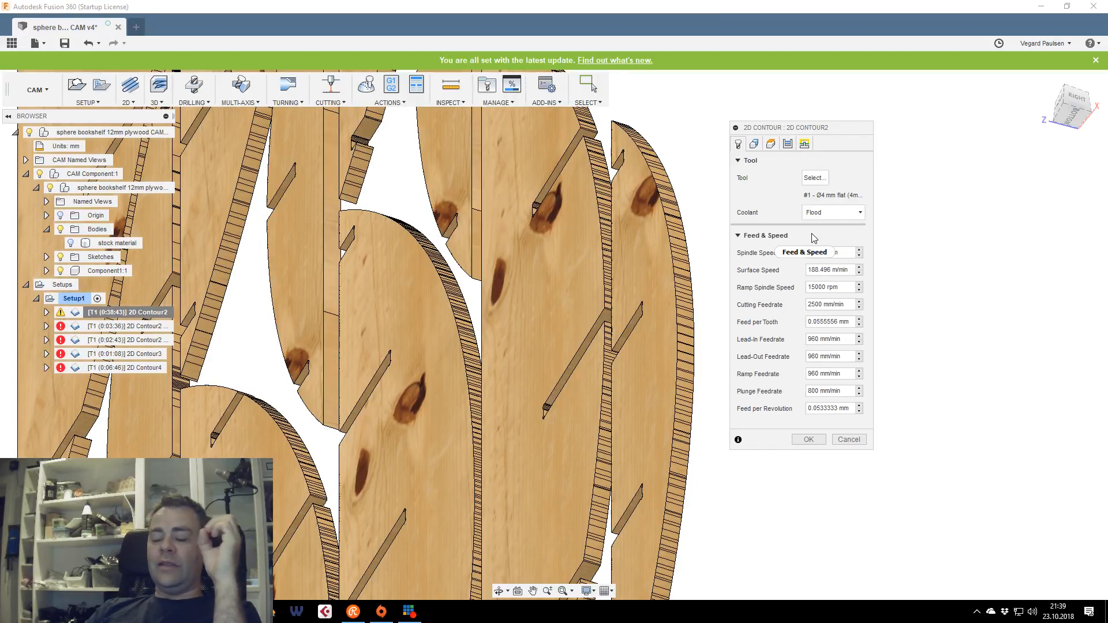
drag(776, 133, 786, 133)
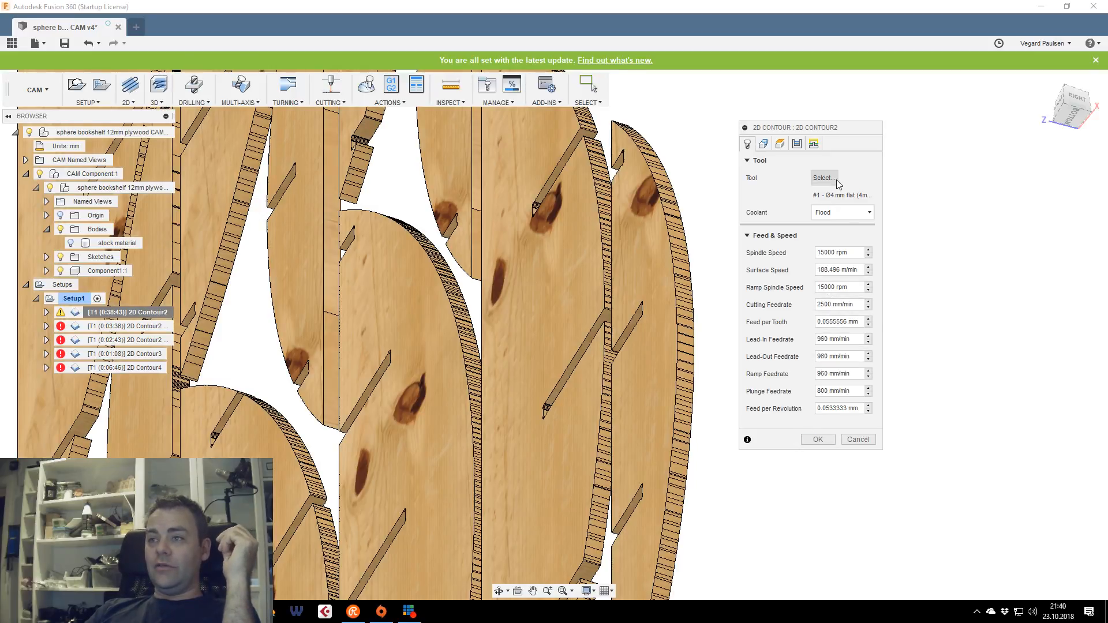
drag(839, 145, 849, 135)
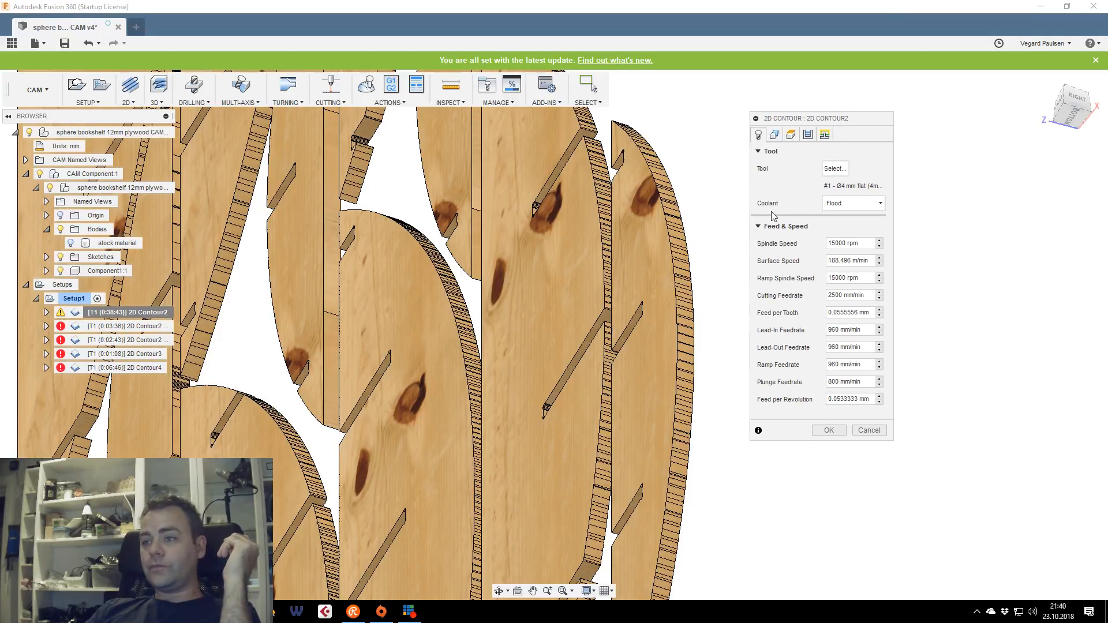
Disable the tabs in the first 2D Contour2 operation, review its height settings and apply the change
click(774, 134)
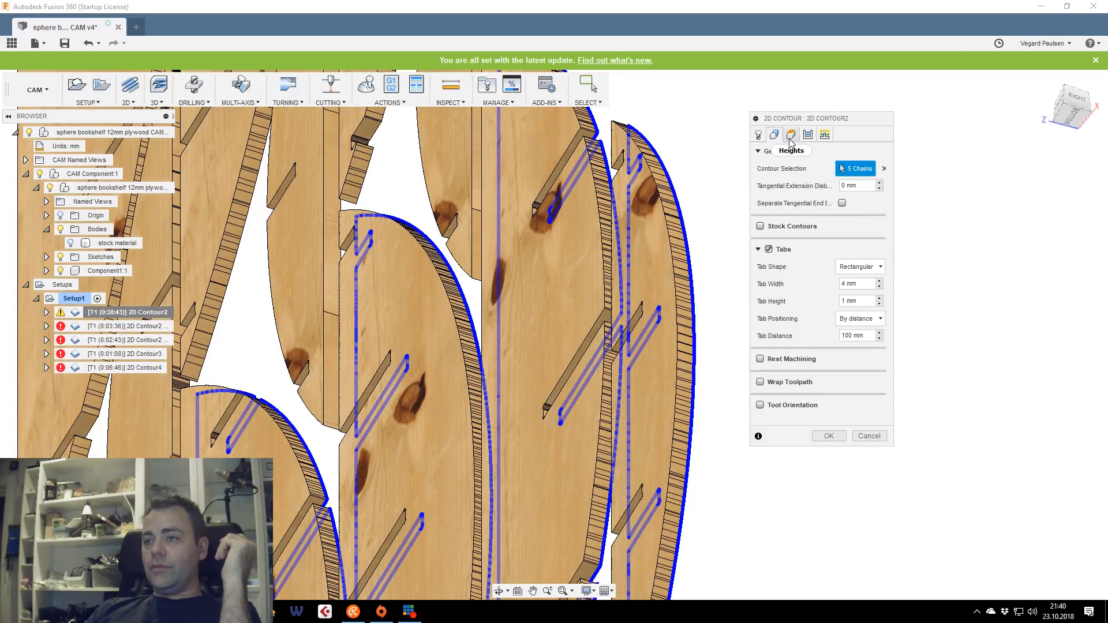
scroll(538, 464, up, 5)
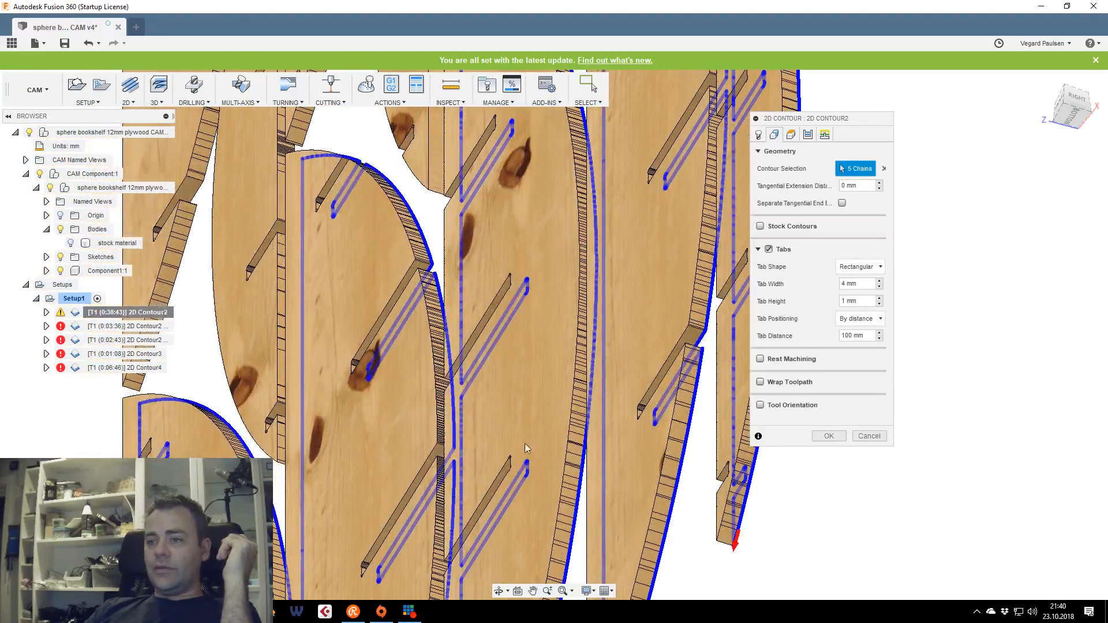
scroll(531, 429, up, 3)
middle_drag(461, 395, 782, 412)
click(1058, 108)
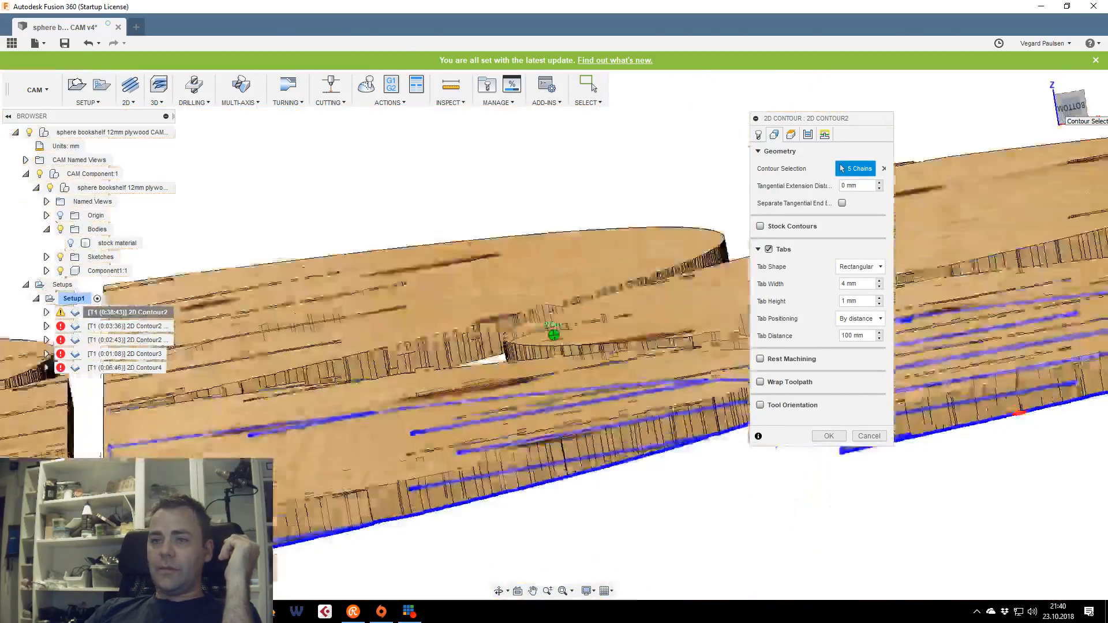
shift+middle_drag(512, 276, 568, 456)
click(769, 249)
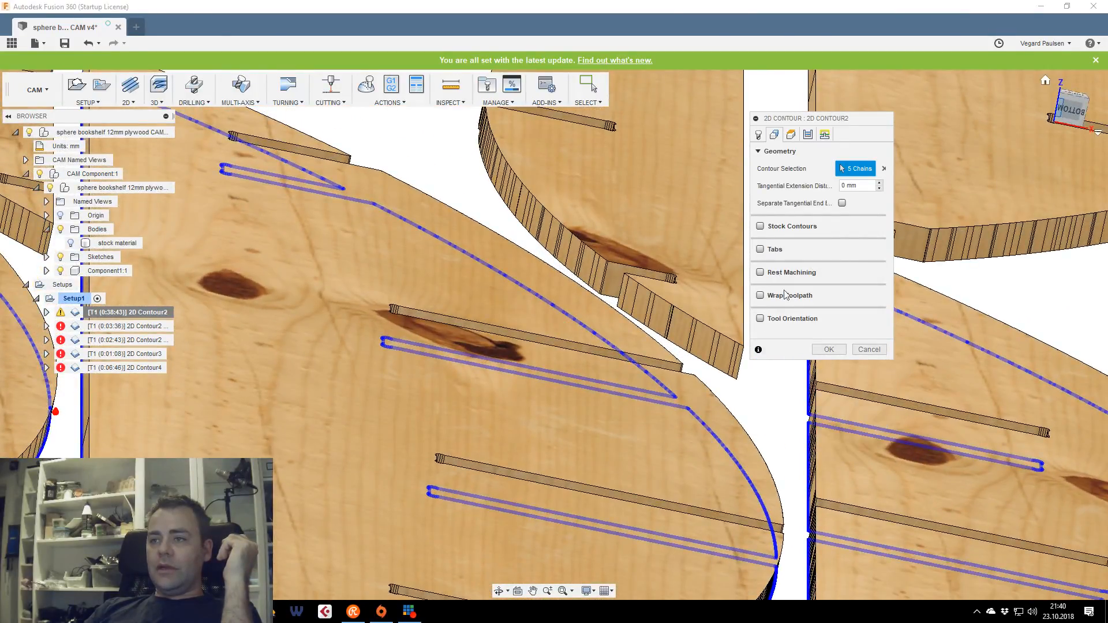
click(792, 134)
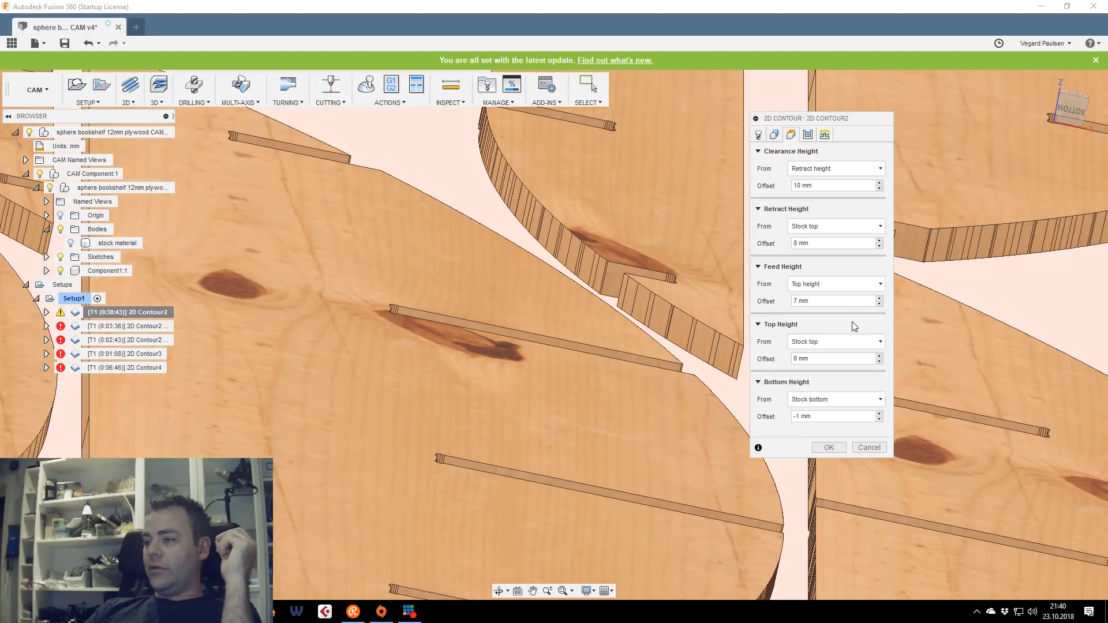
click(855, 444)
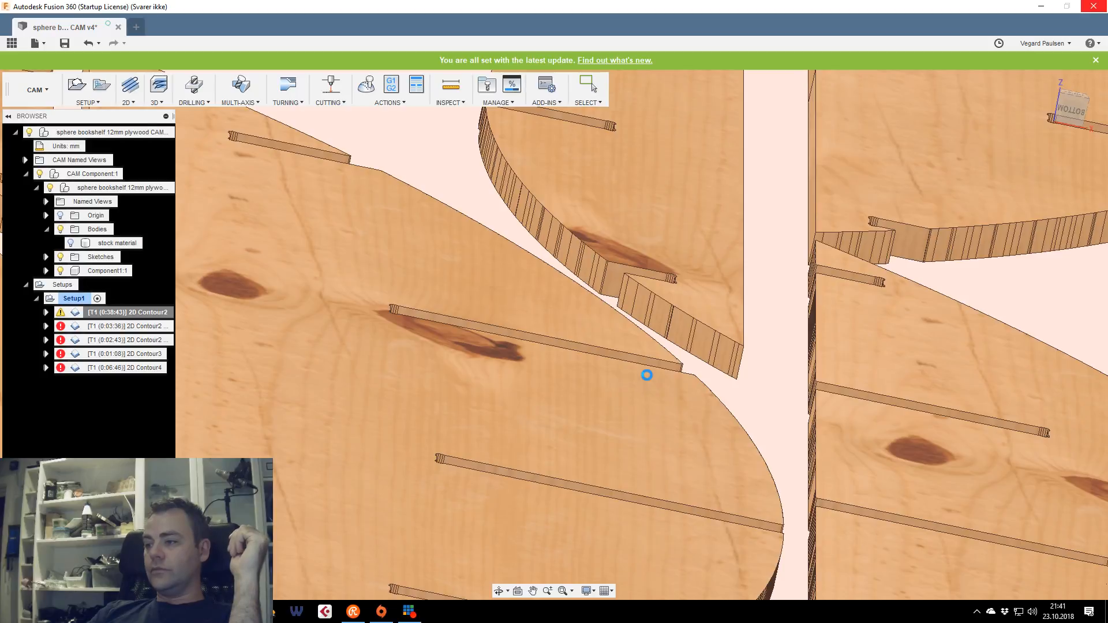
Read the new viewer messages in the stream chat and move the chat window off the CAM view
key(alt+Tab)
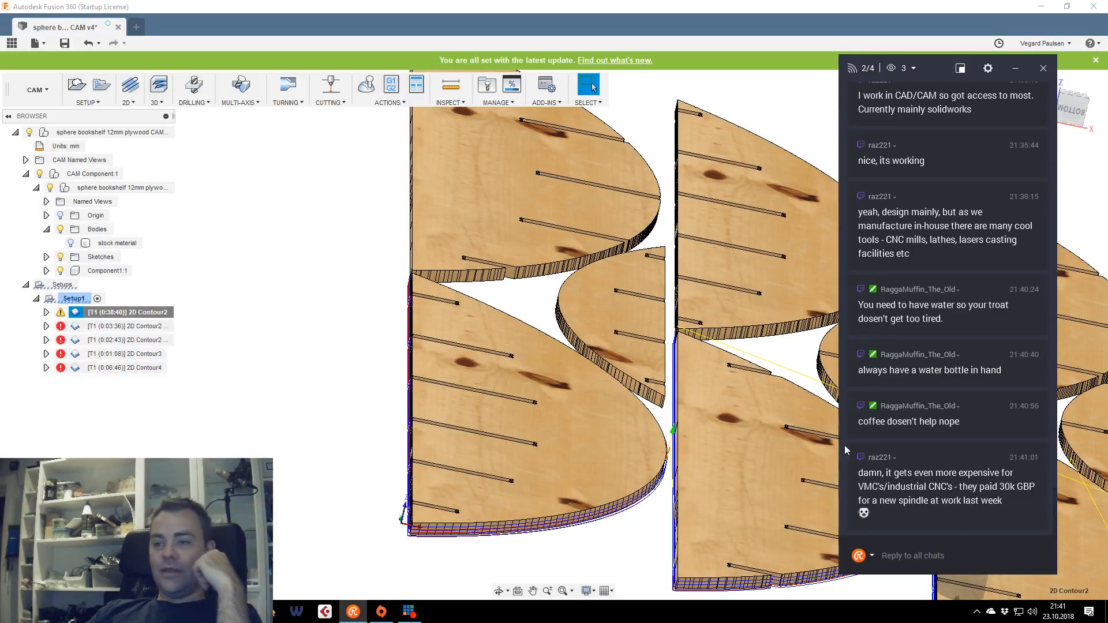
drag(931, 71, 1107, 72)
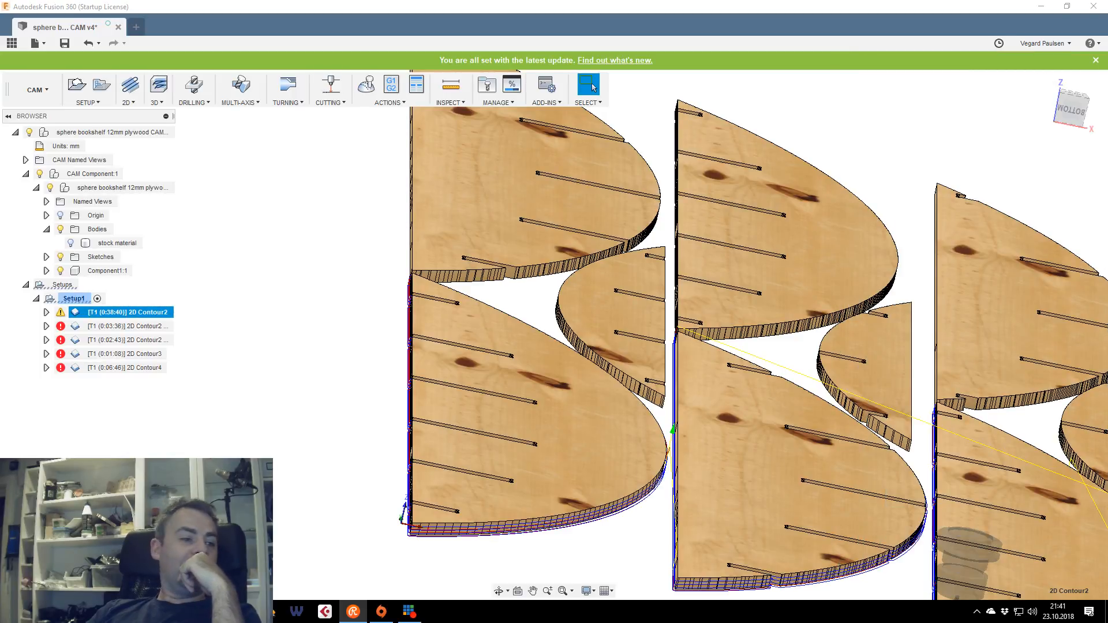